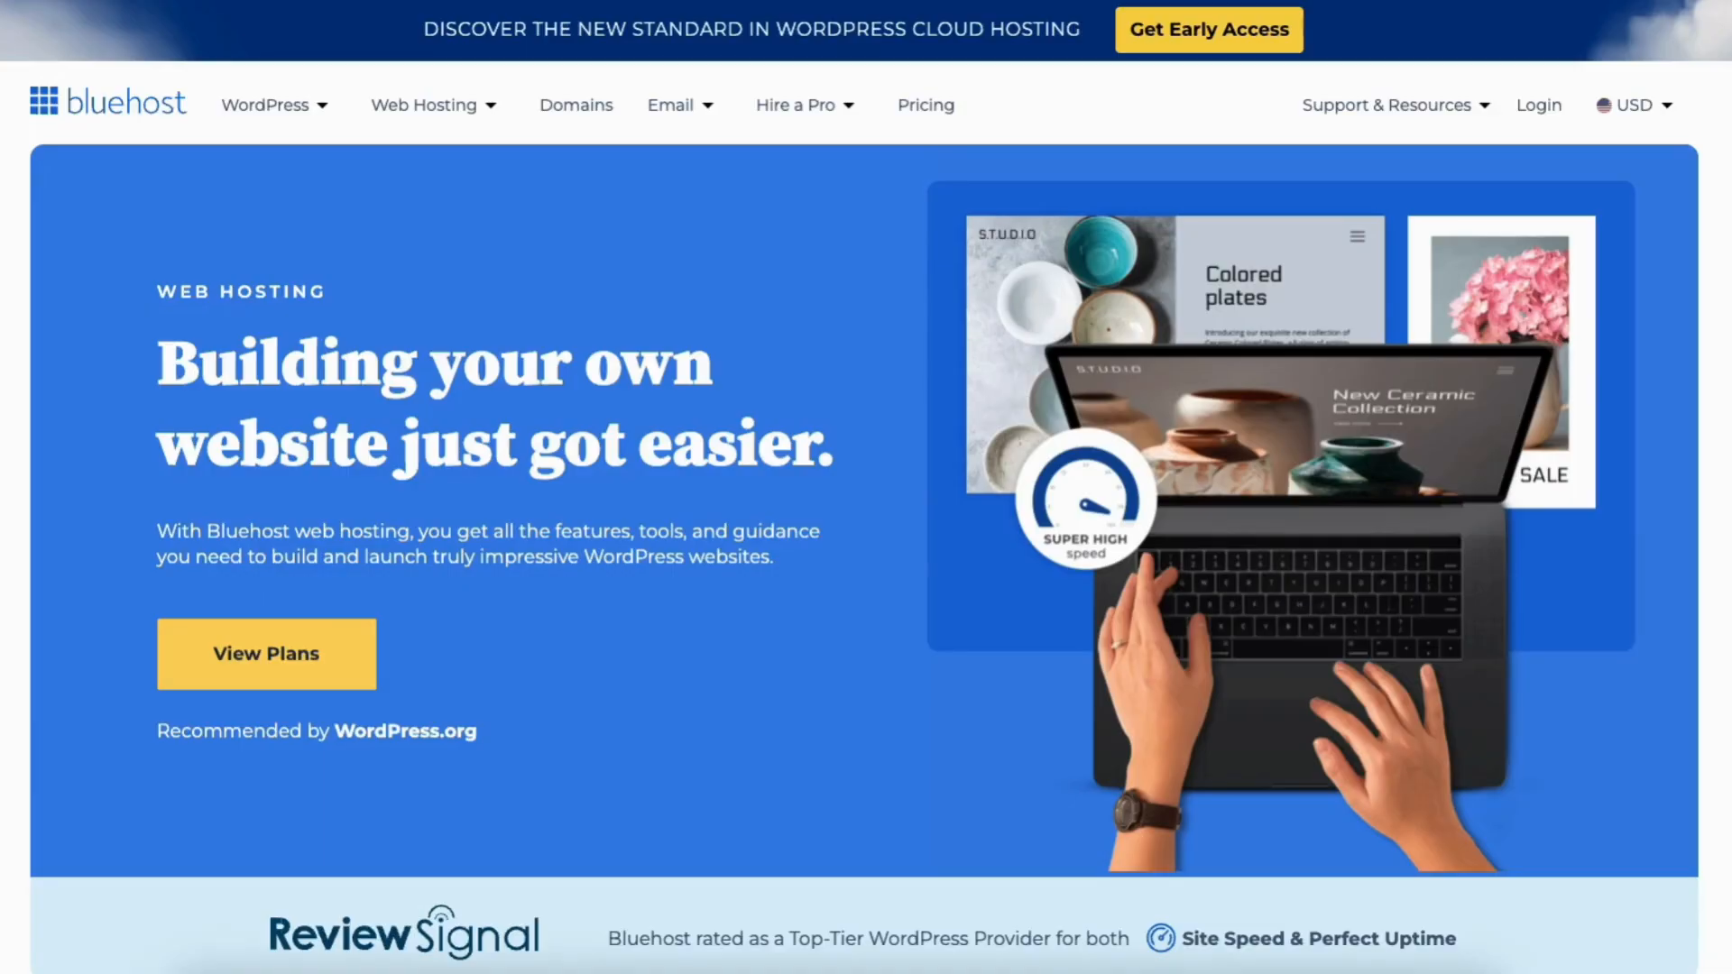
- Review the web hosting plans and compare the prices and features of Basic, Choice Plus, Online Store and Pro
scroll(866, 487, "down", 10)
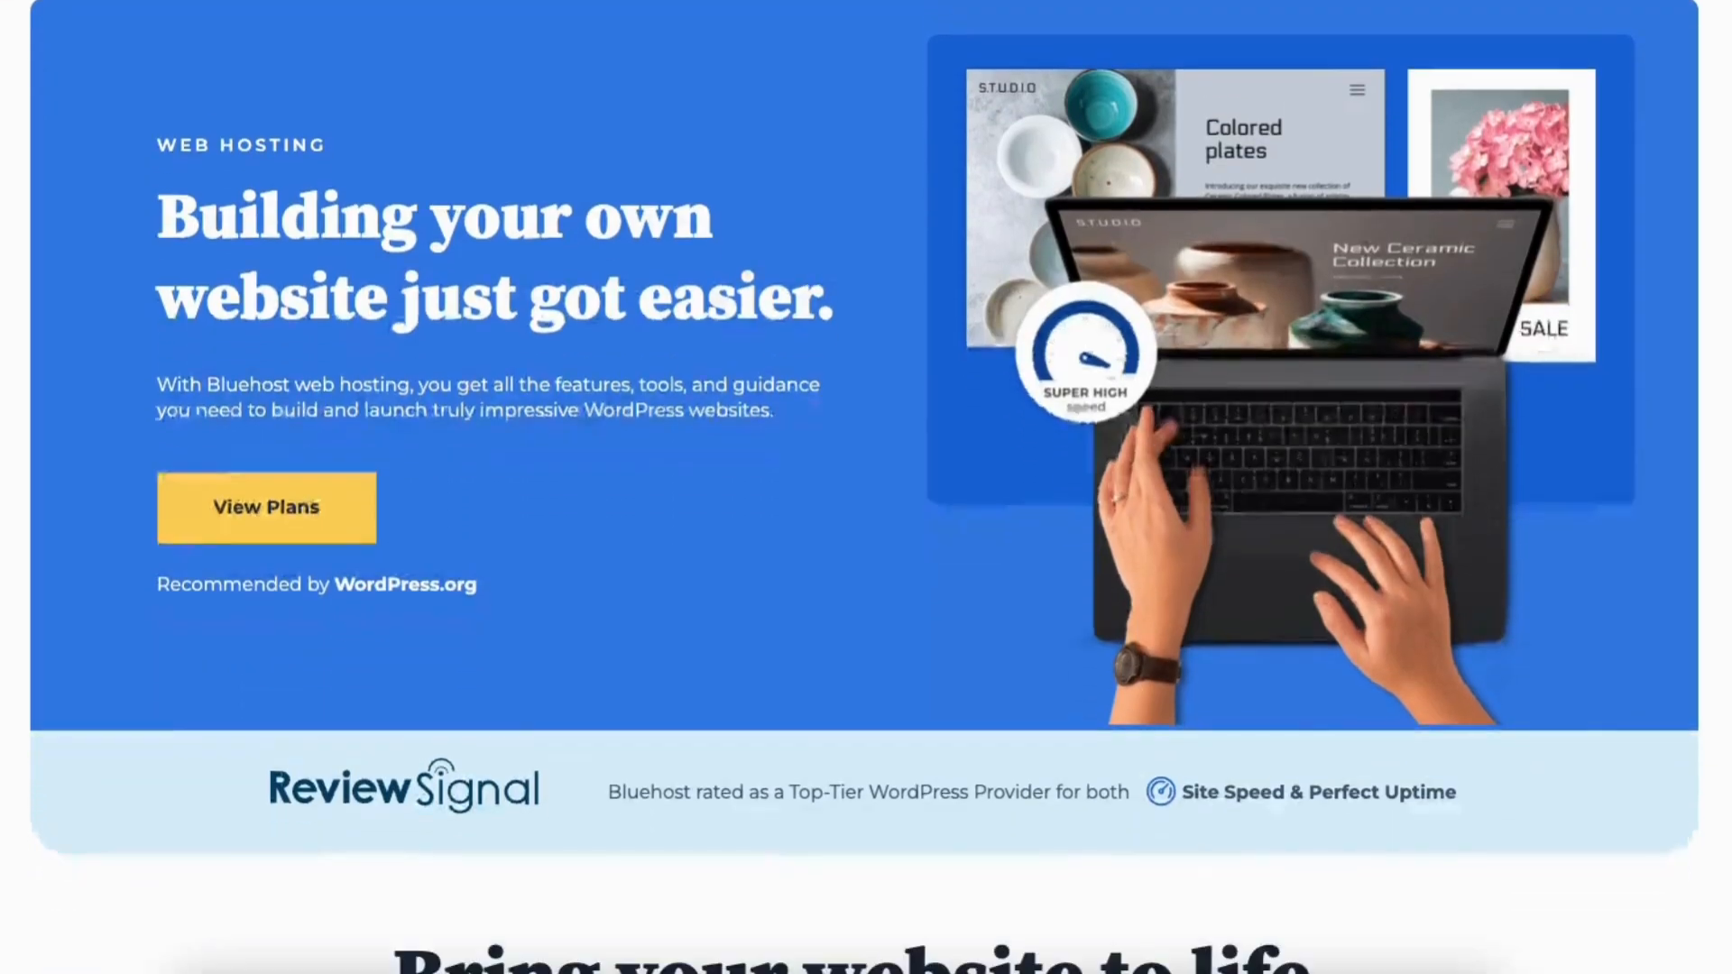
scroll(867, 487, "down", 9)
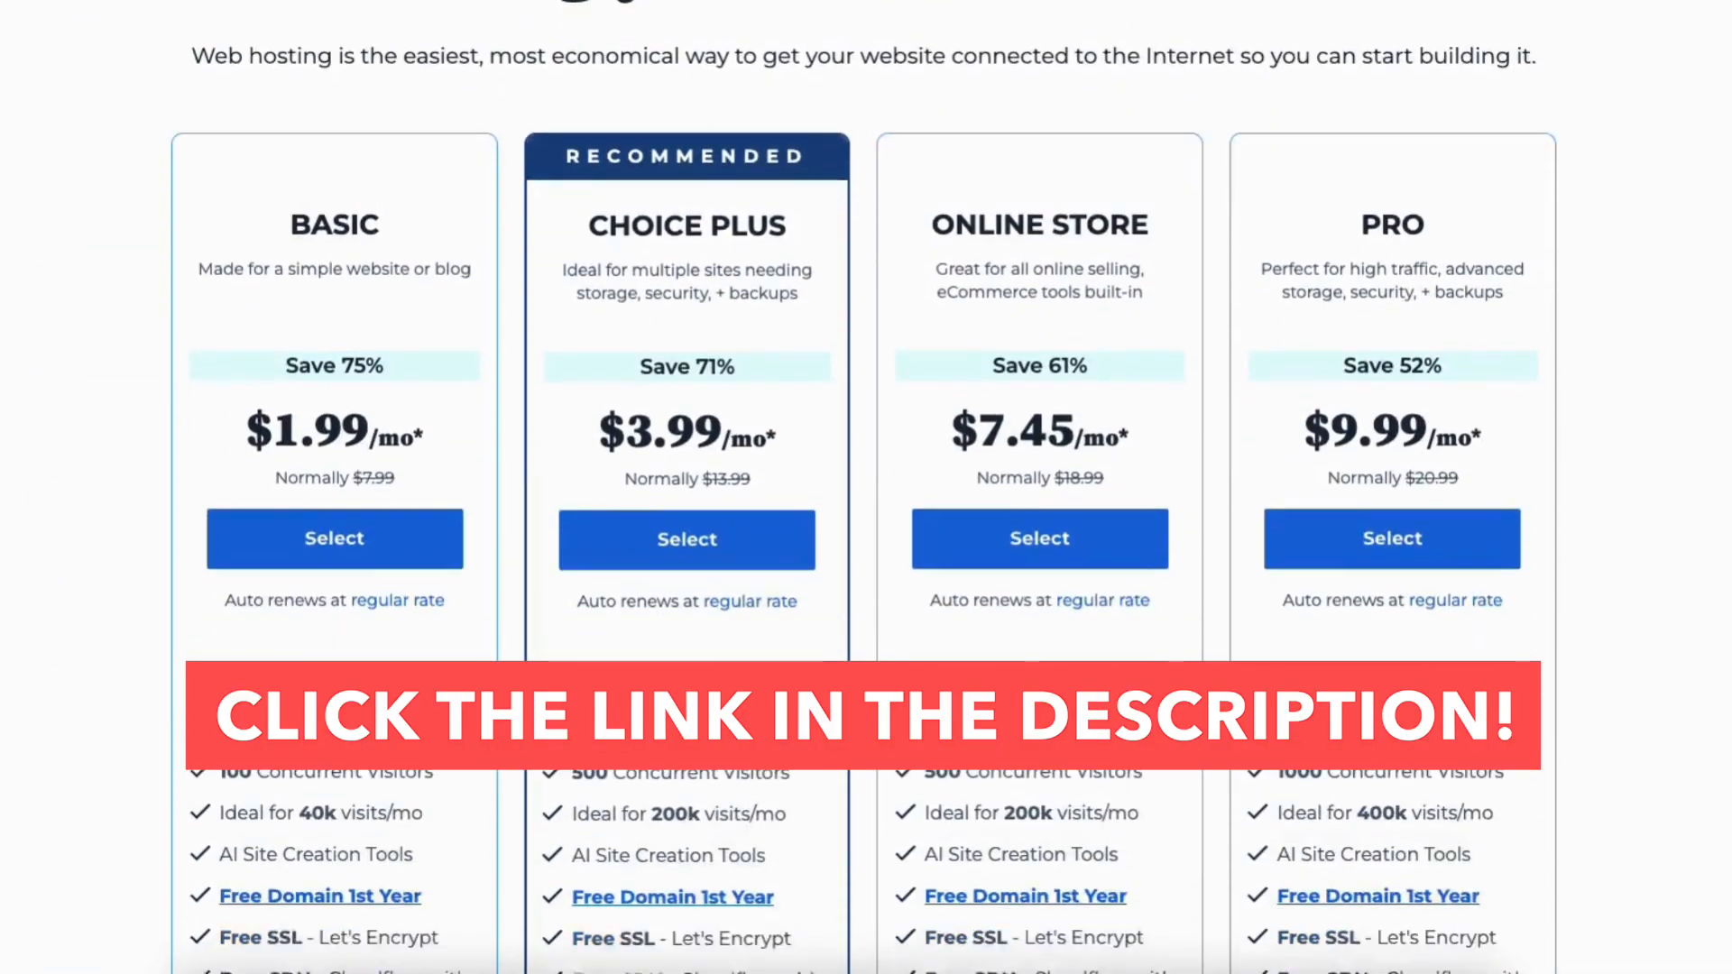
scroll(866, 487, "down", 10)
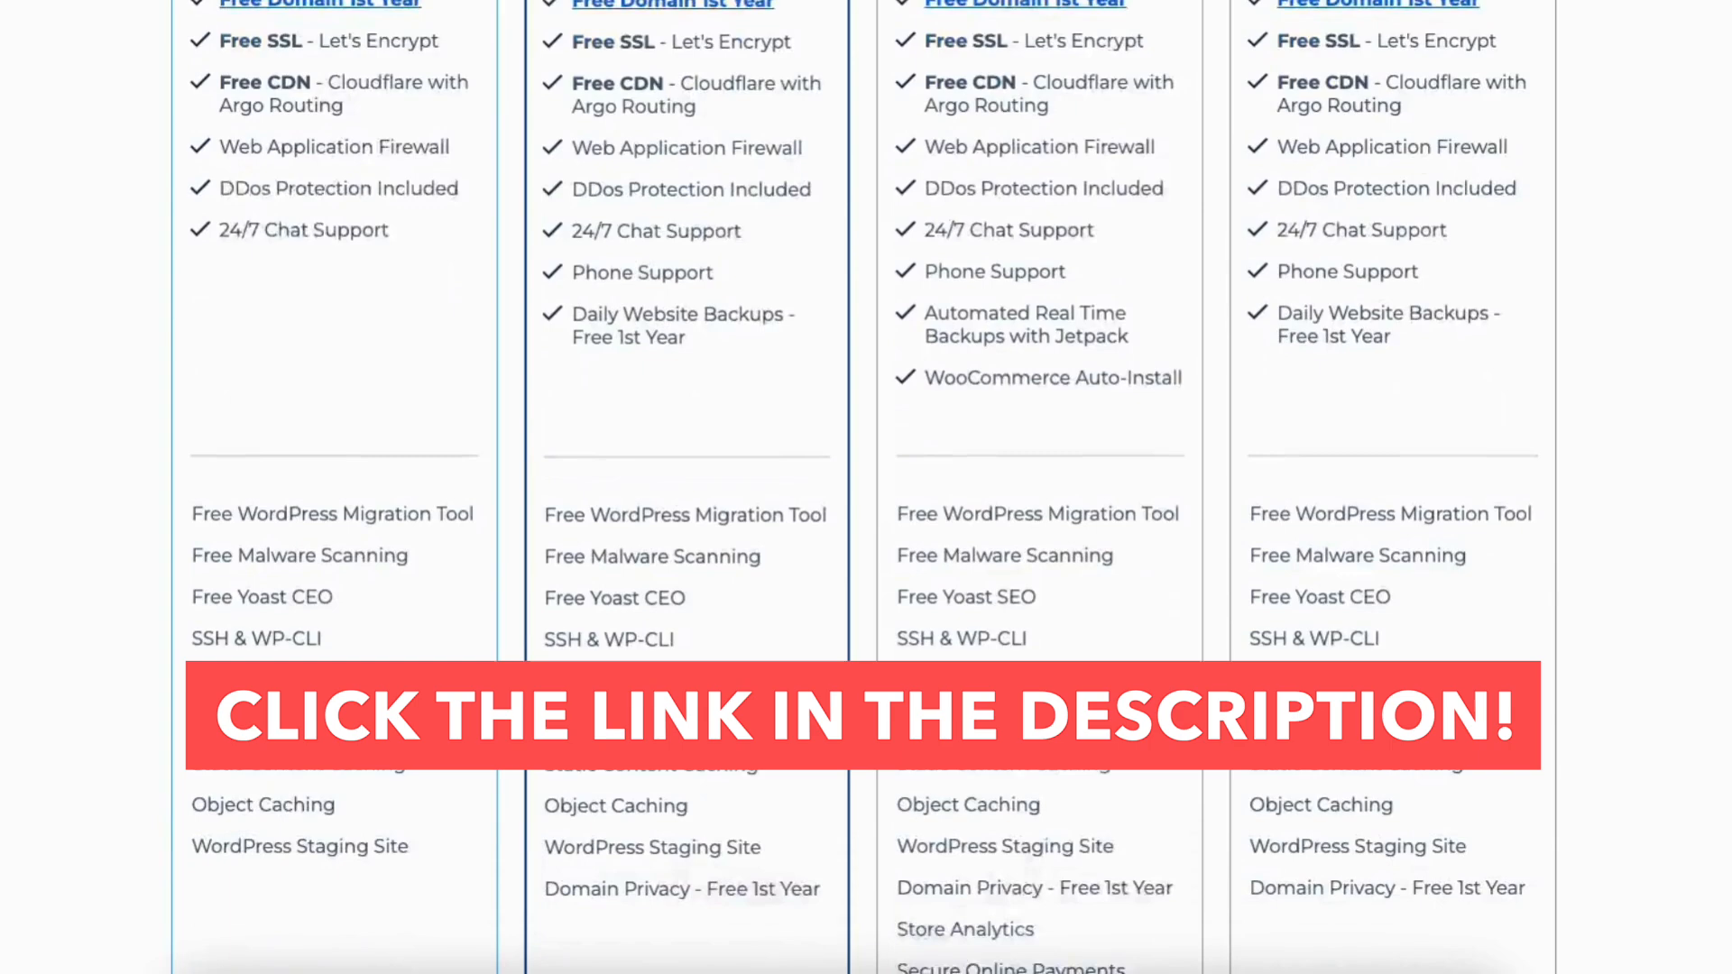
scroll(867, 487, "down", 8)
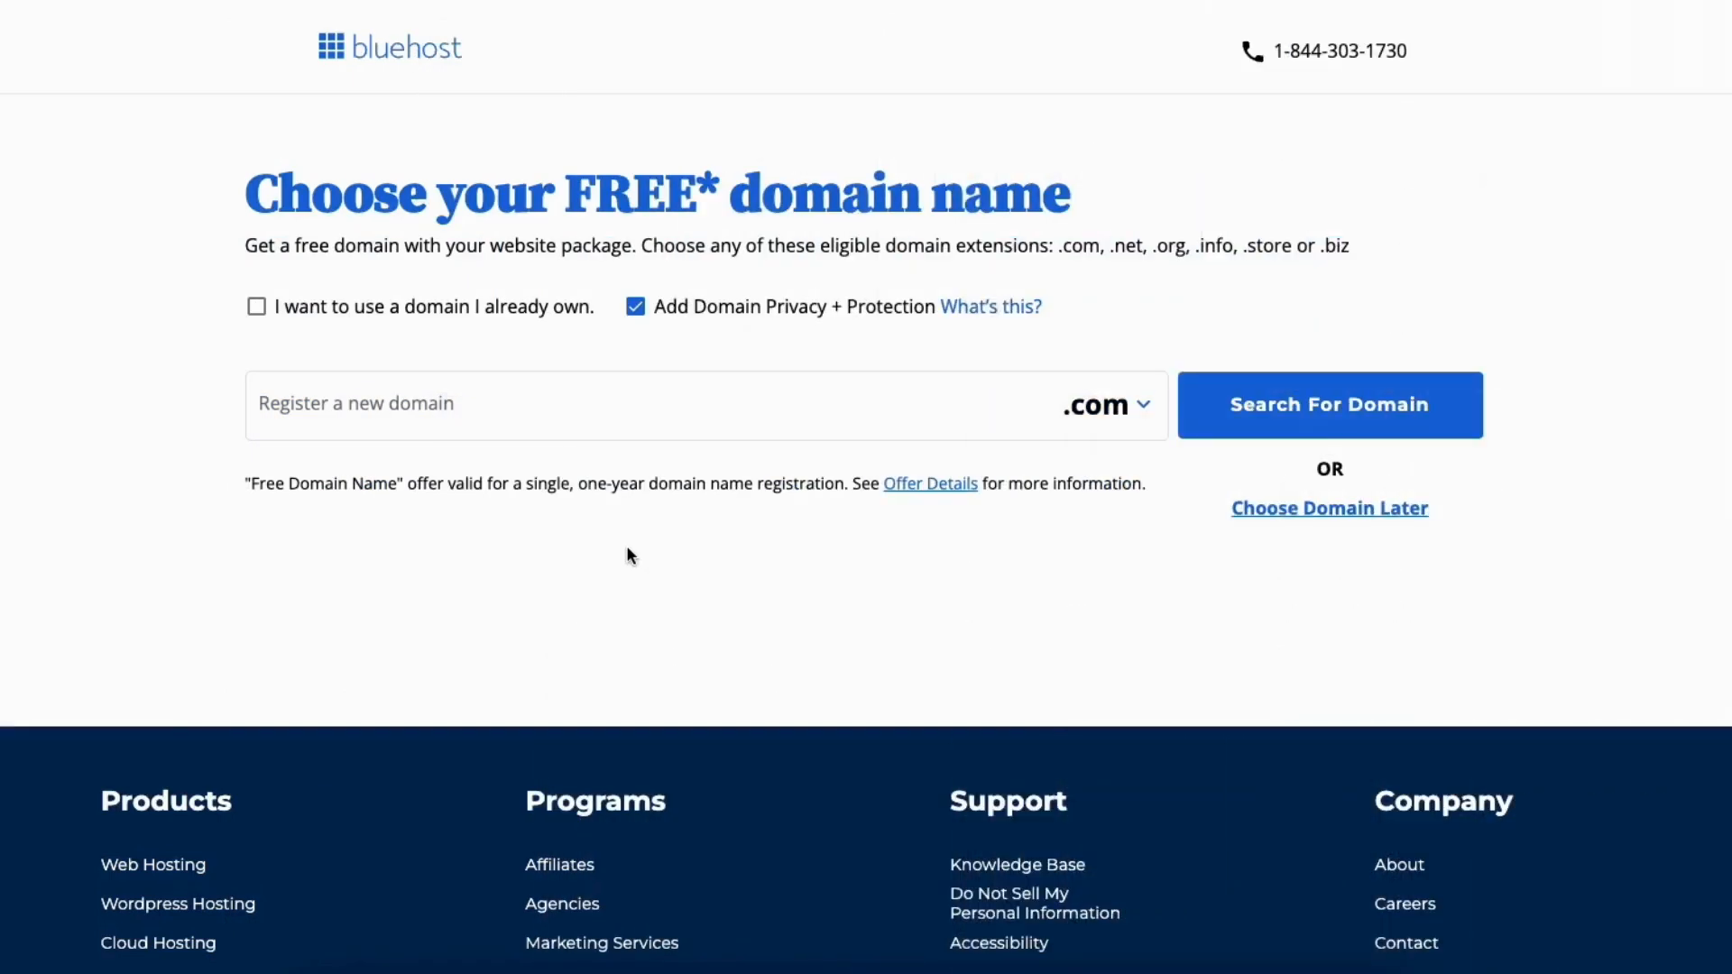
- Examine the domain registration choices, including the available extensions and the option to use a domain already owned
left_click(433, 406)
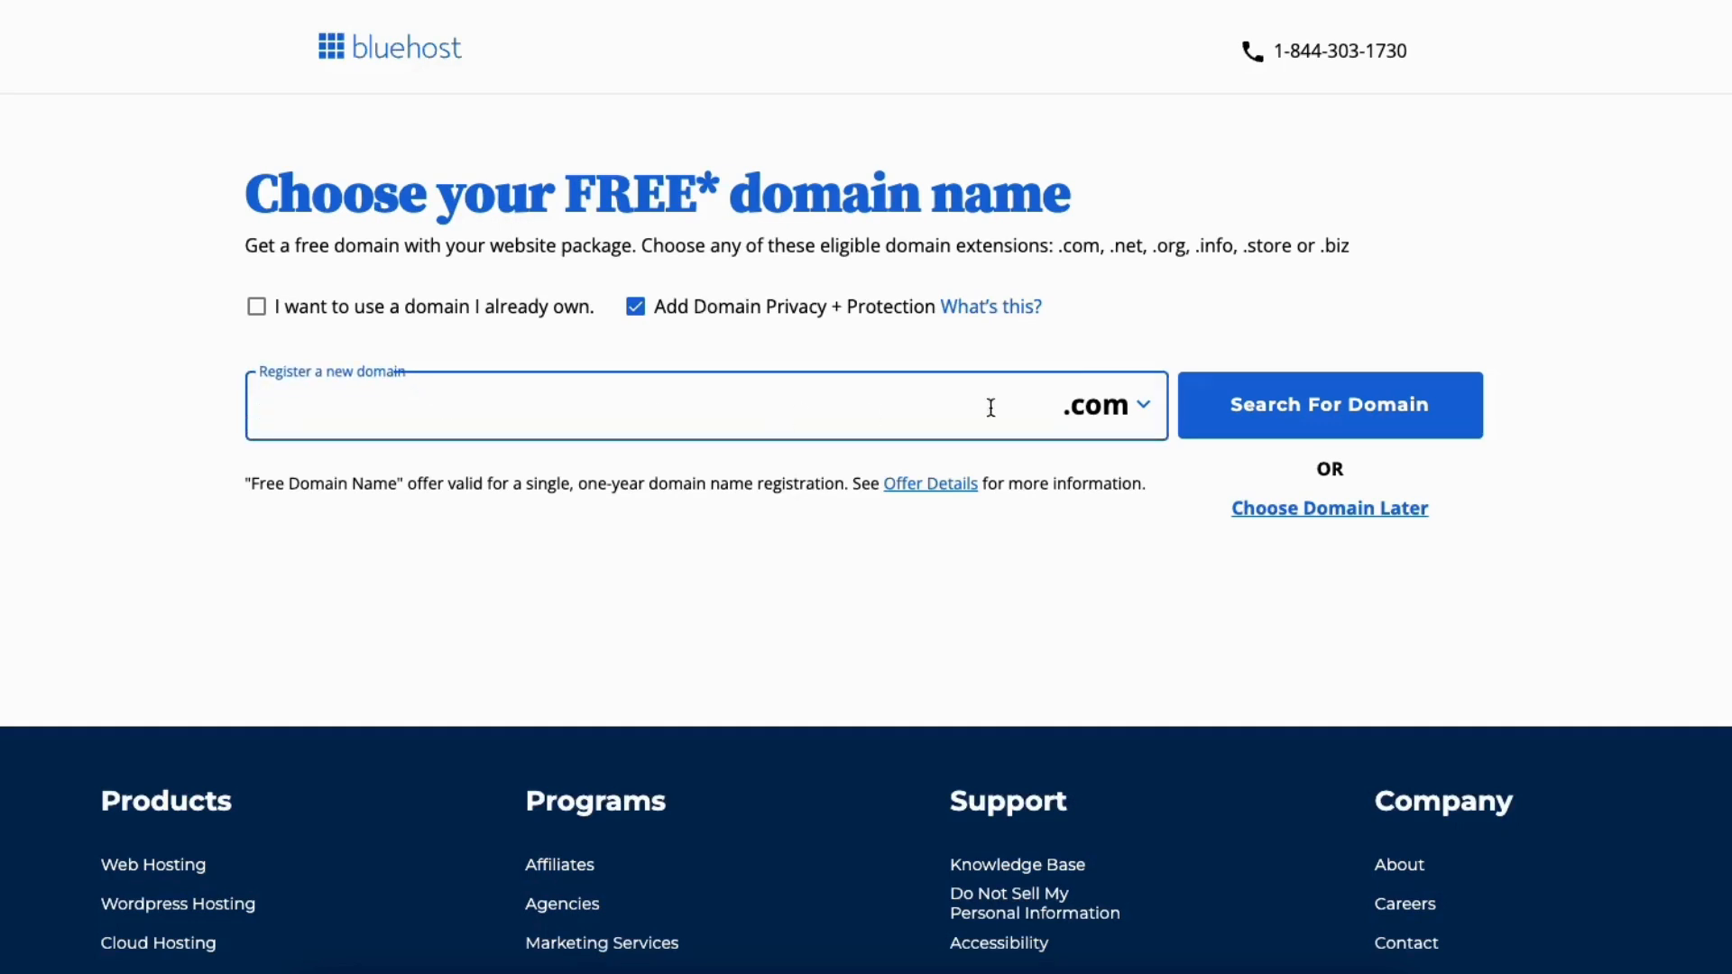
left_click(1120, 419)
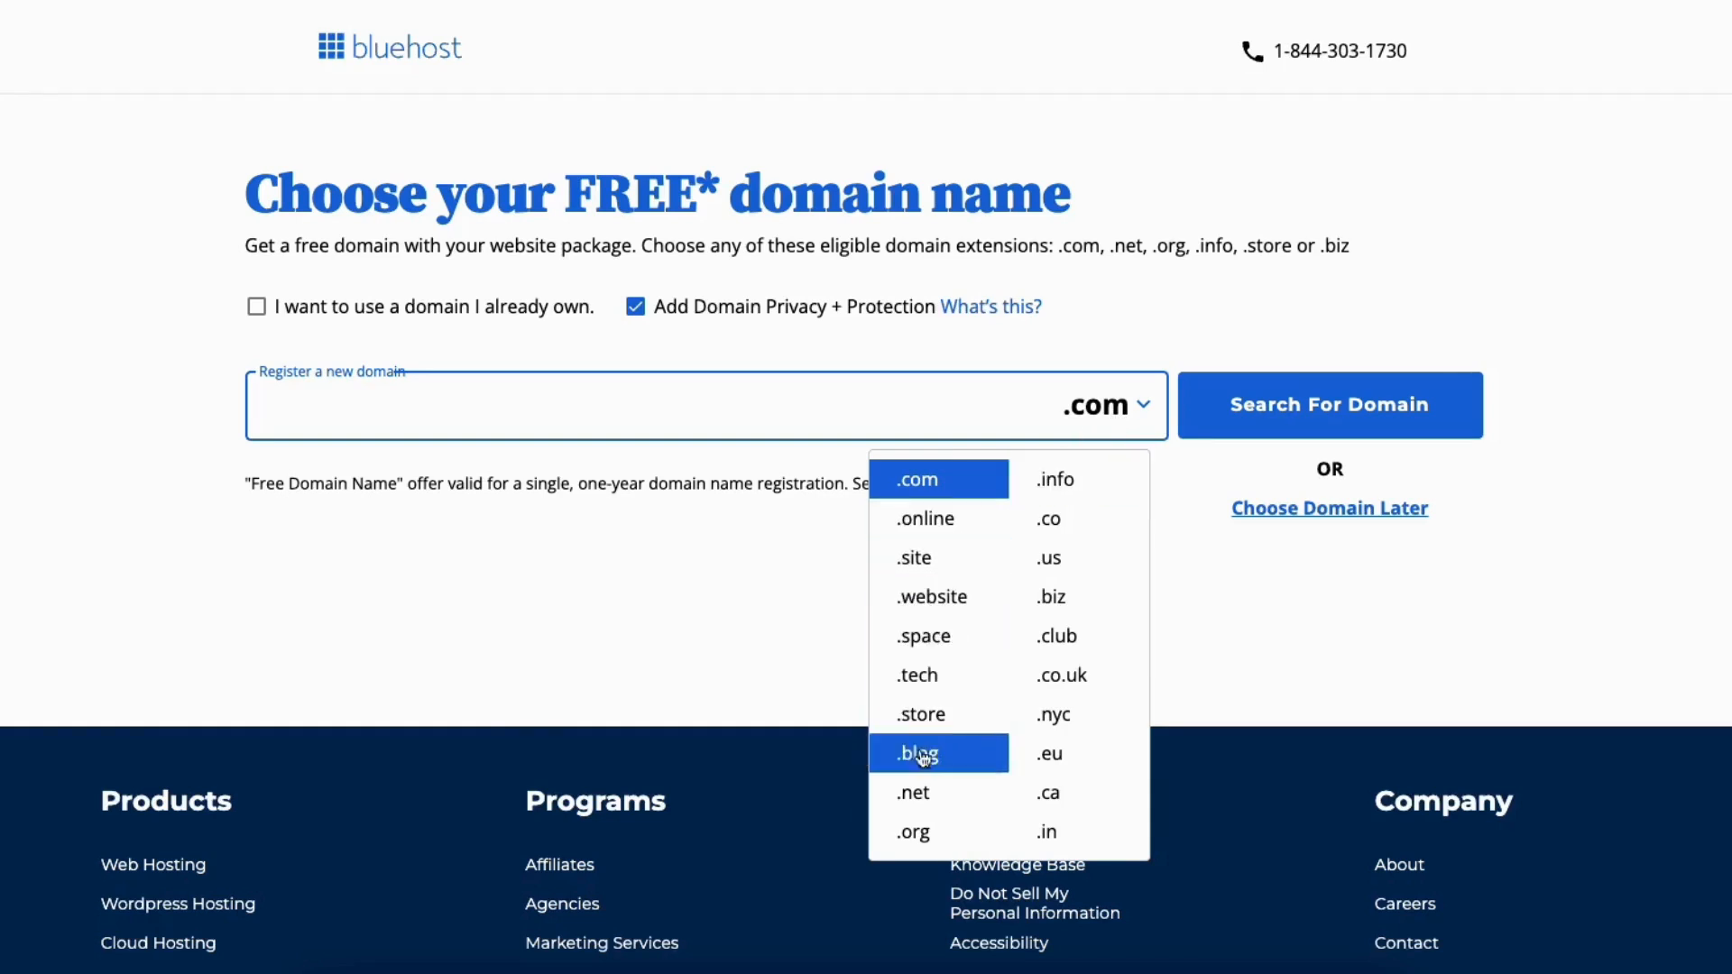
left_click(804, 565)
left_click(258, 308)
left_click(361, 452)
left_click(1223, 460)
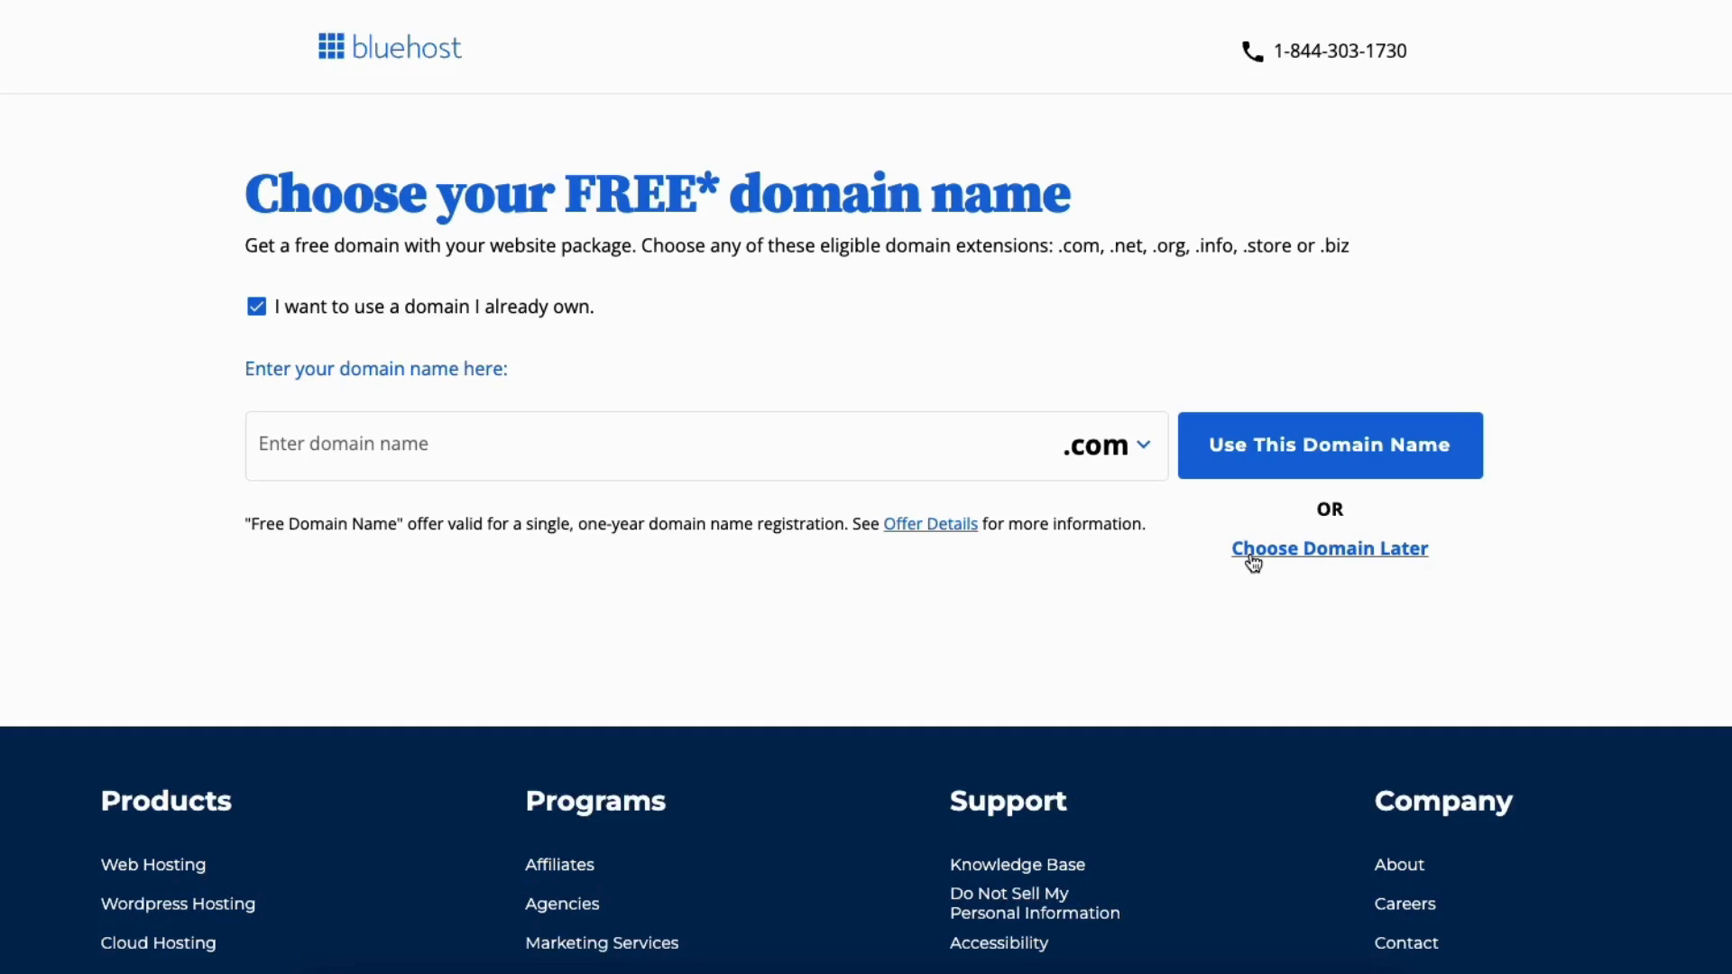
left_click(257, 307)
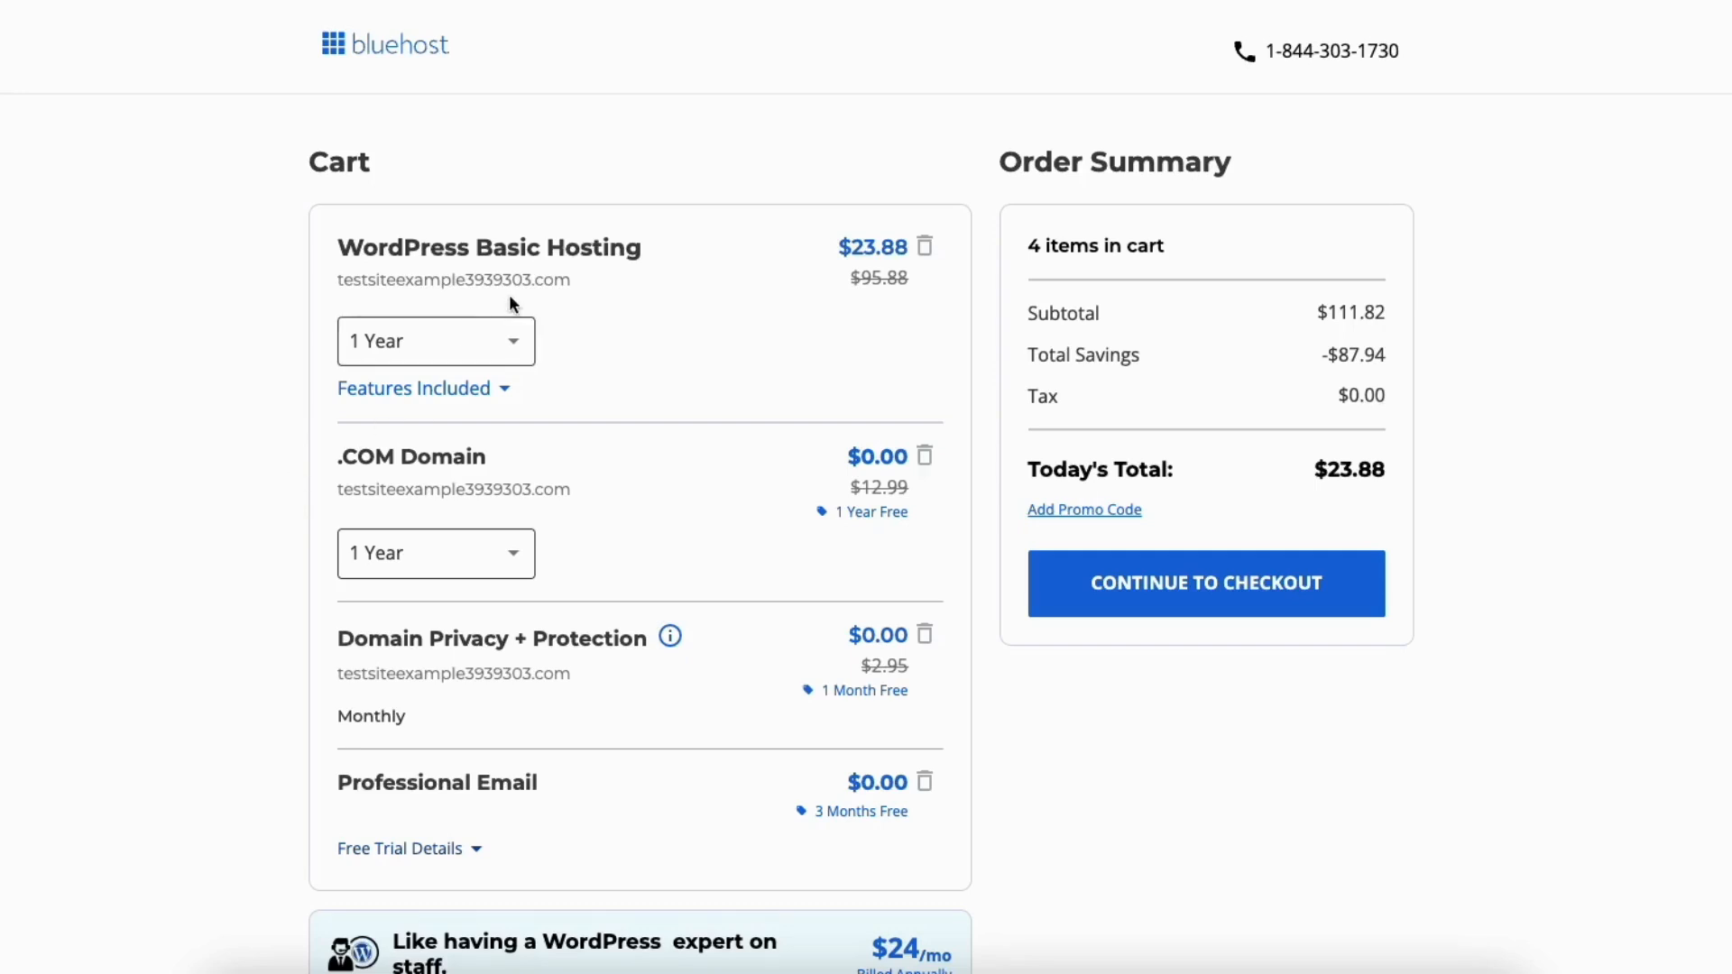
- Check the term options for WordPress Basic Hosting, keep 1 Year, and continue to checkout
left_click(512, 346)
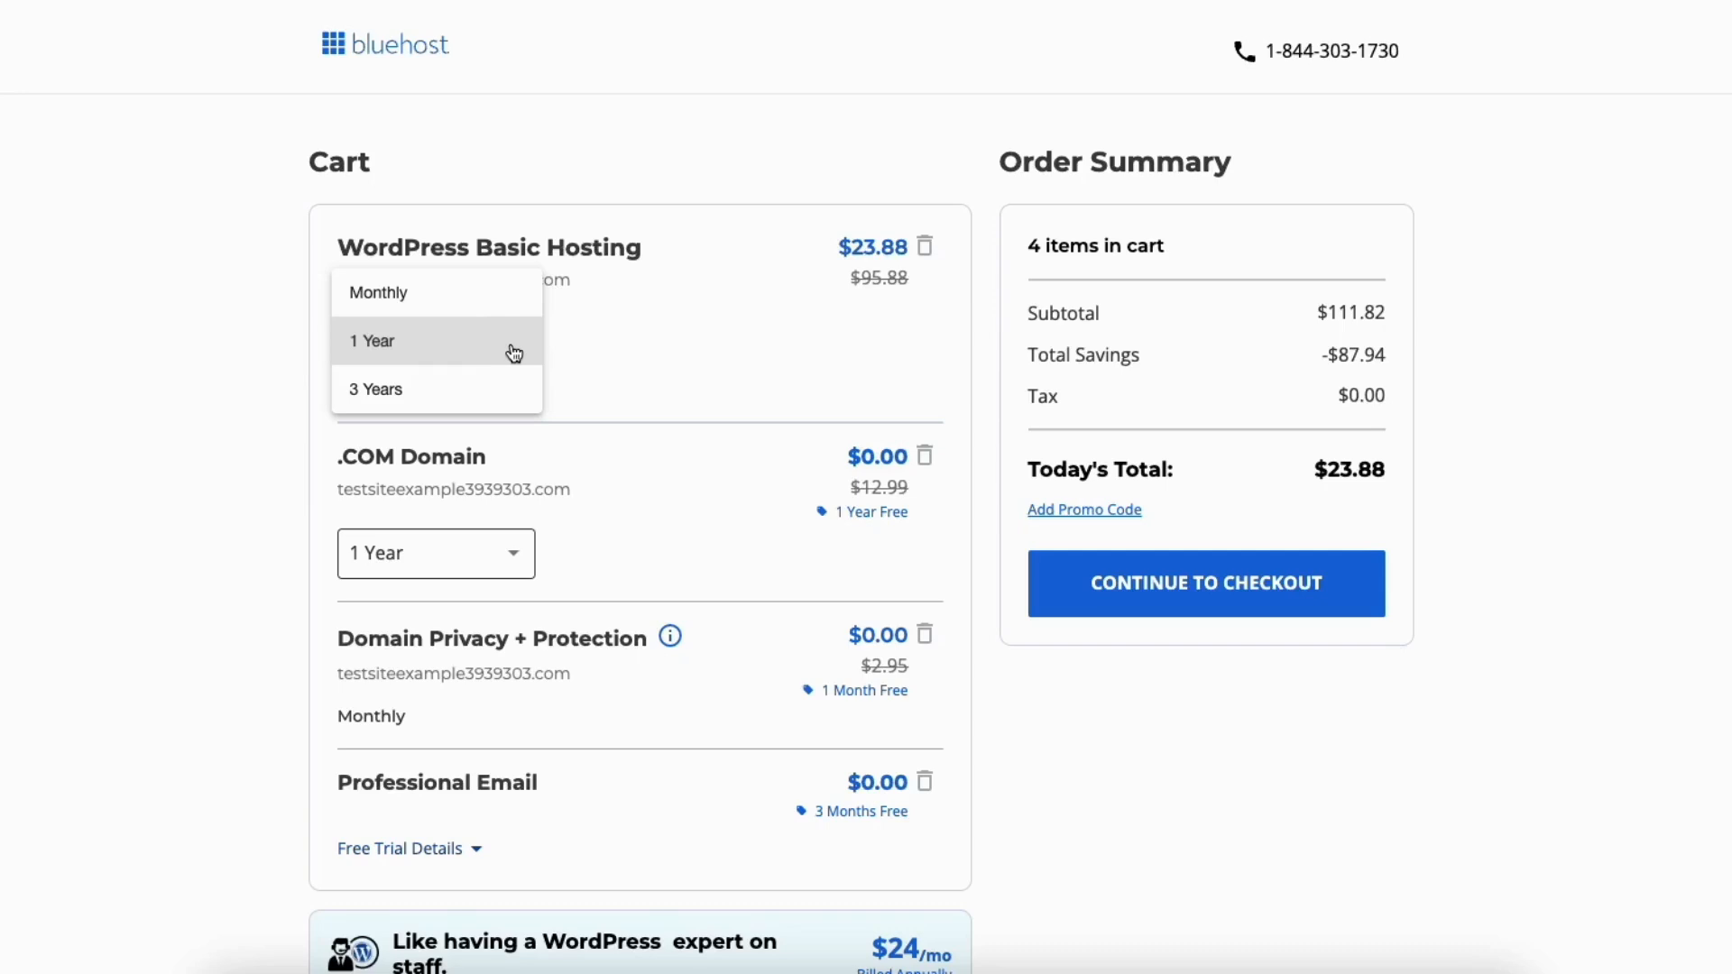
left_click(270, 369)
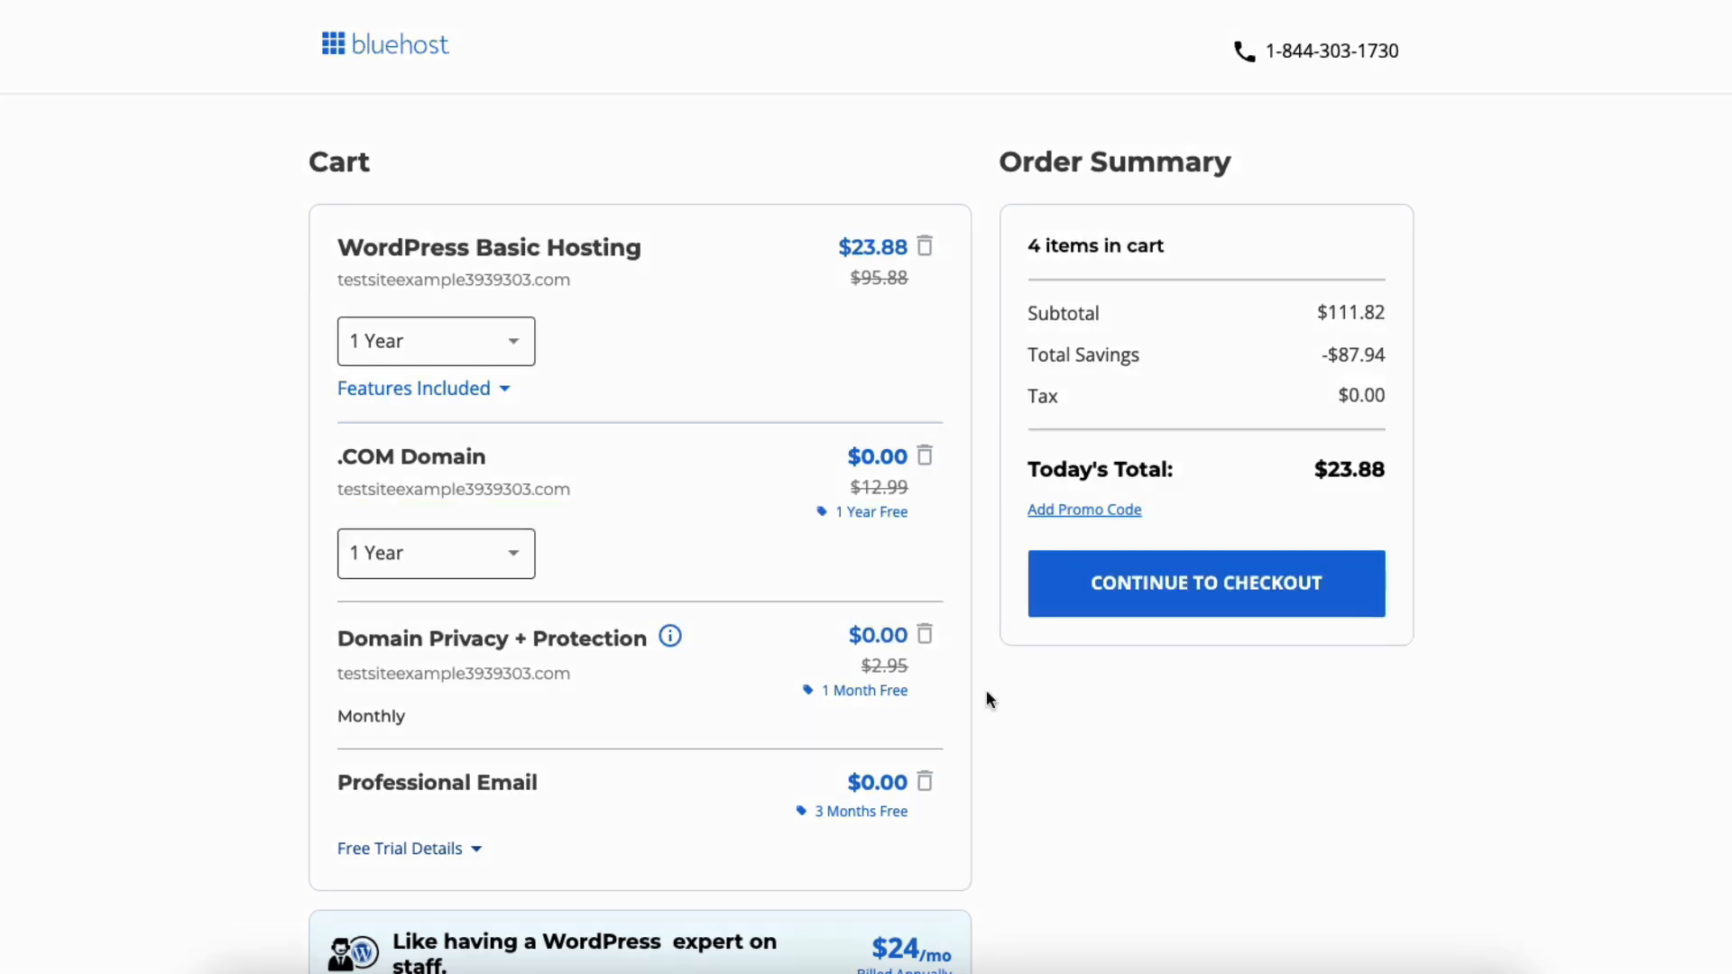
left_click(1140, 588)
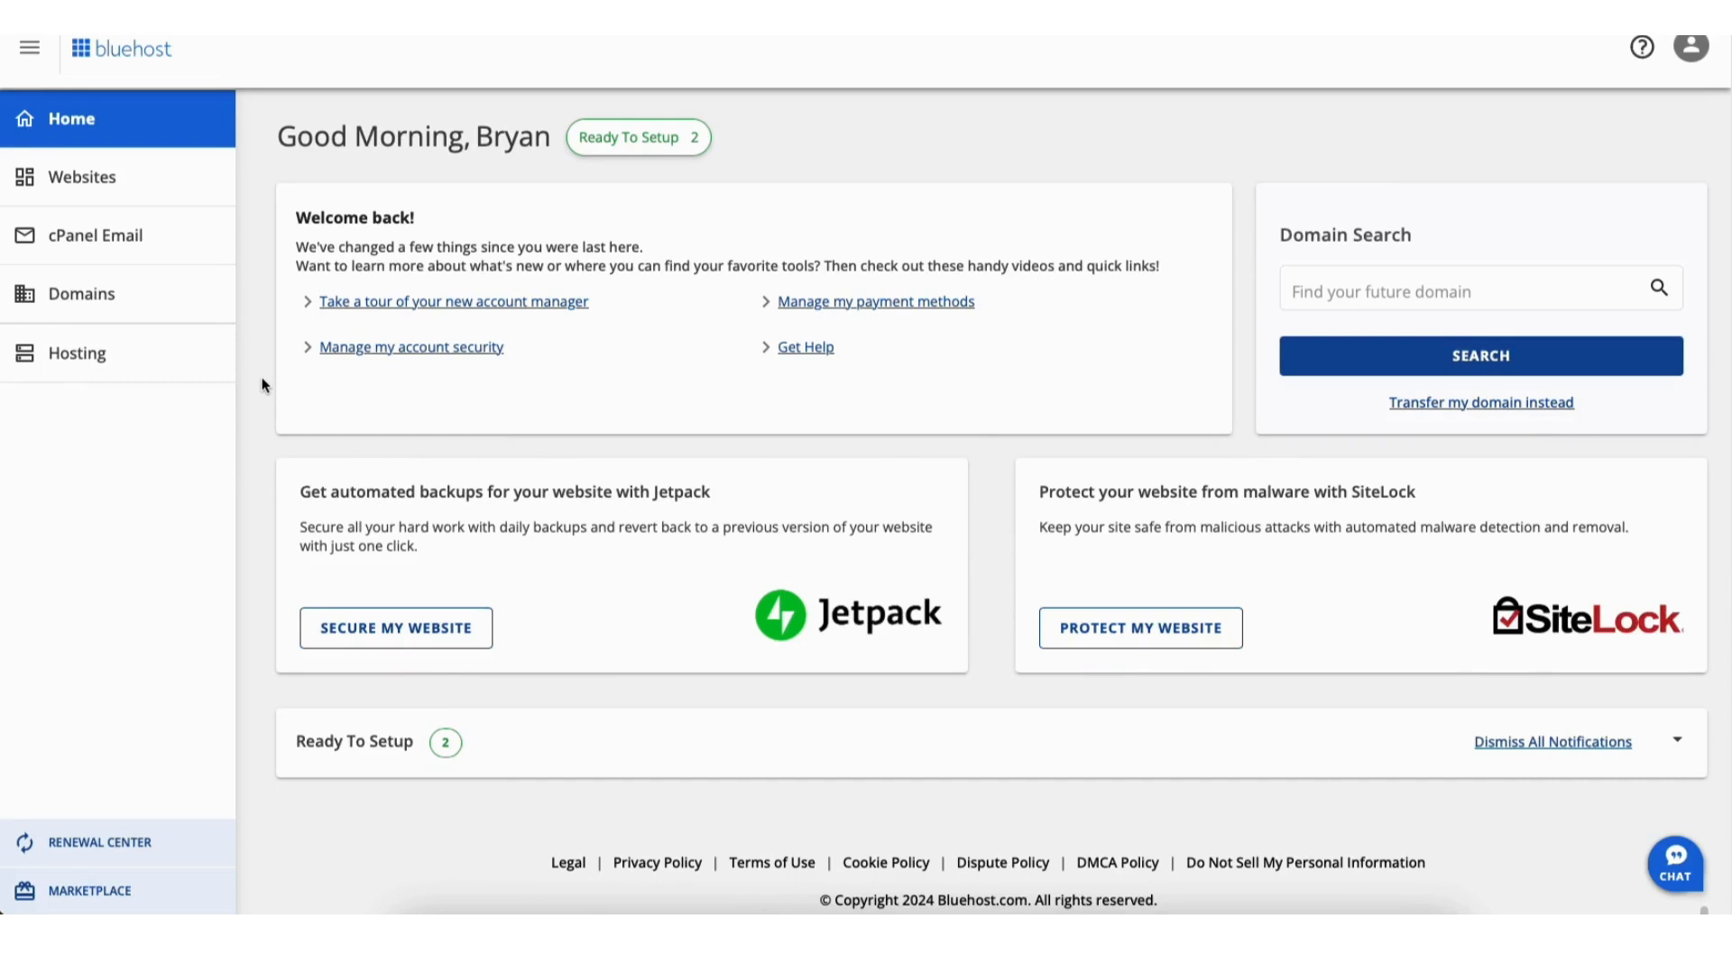
- Open the Welcome site for editing from the account's websites list, and open its settings
left_click(89, 184)
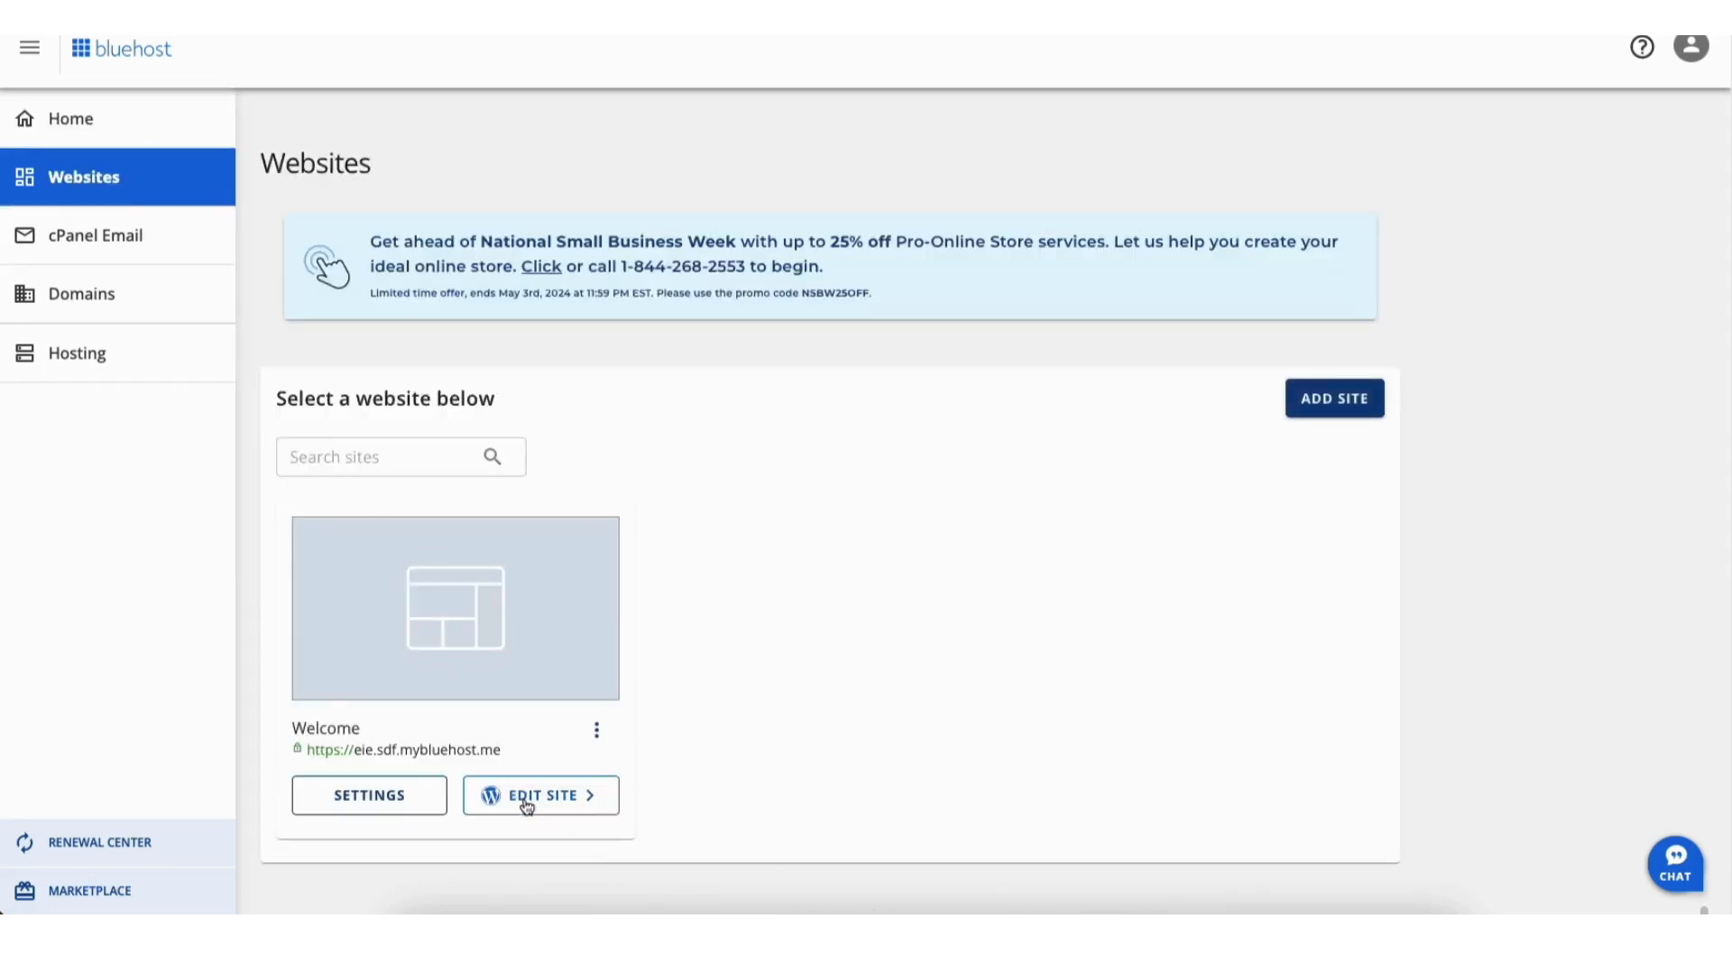
left_click(526, 802)
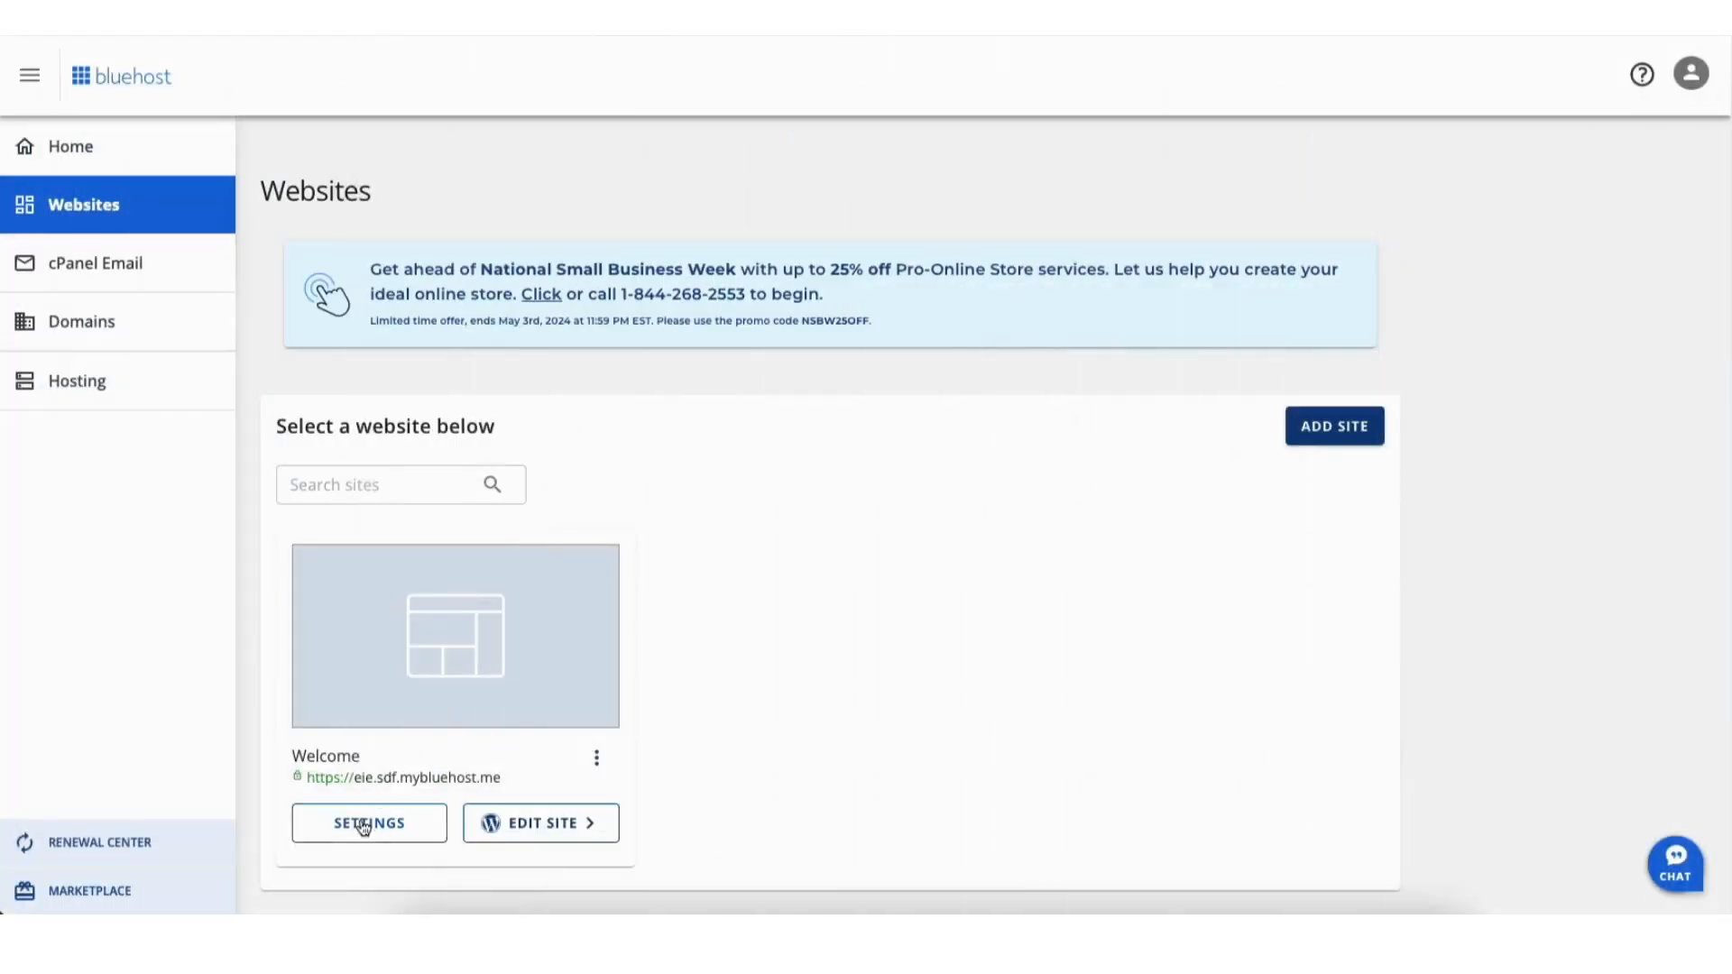
left_click(362, 826)
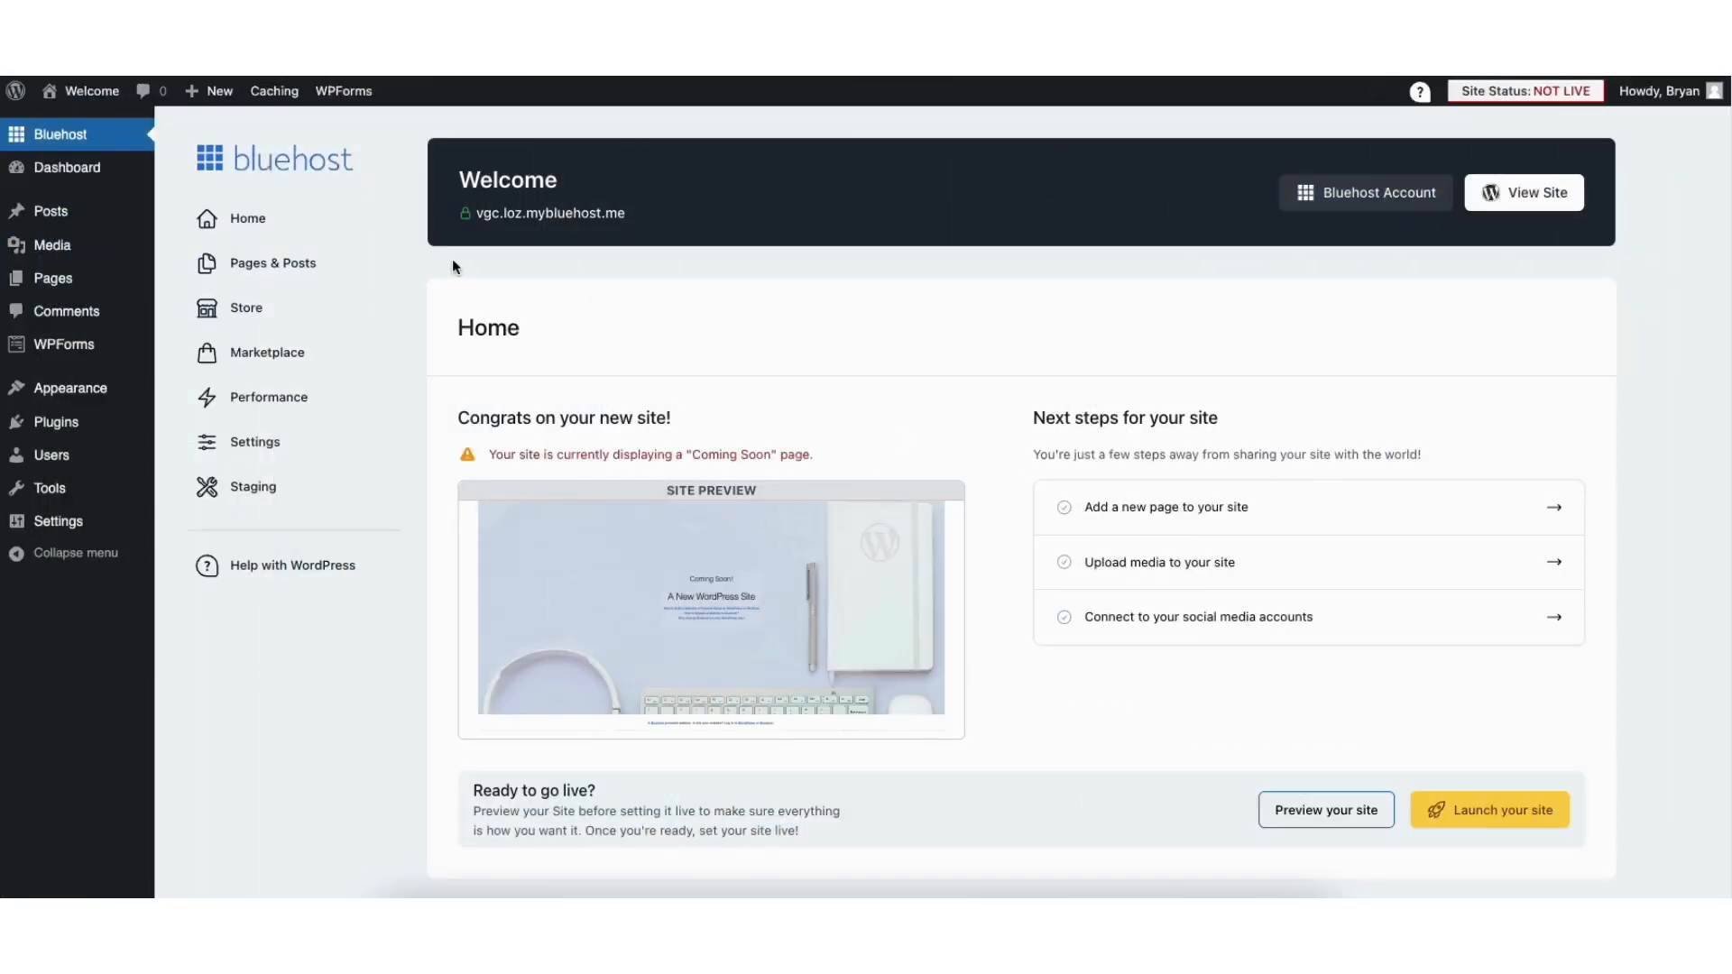
- Change the WordPress Address and Site Address URLs to https in the General Settings and save the changes
mouse_move(56, 530)
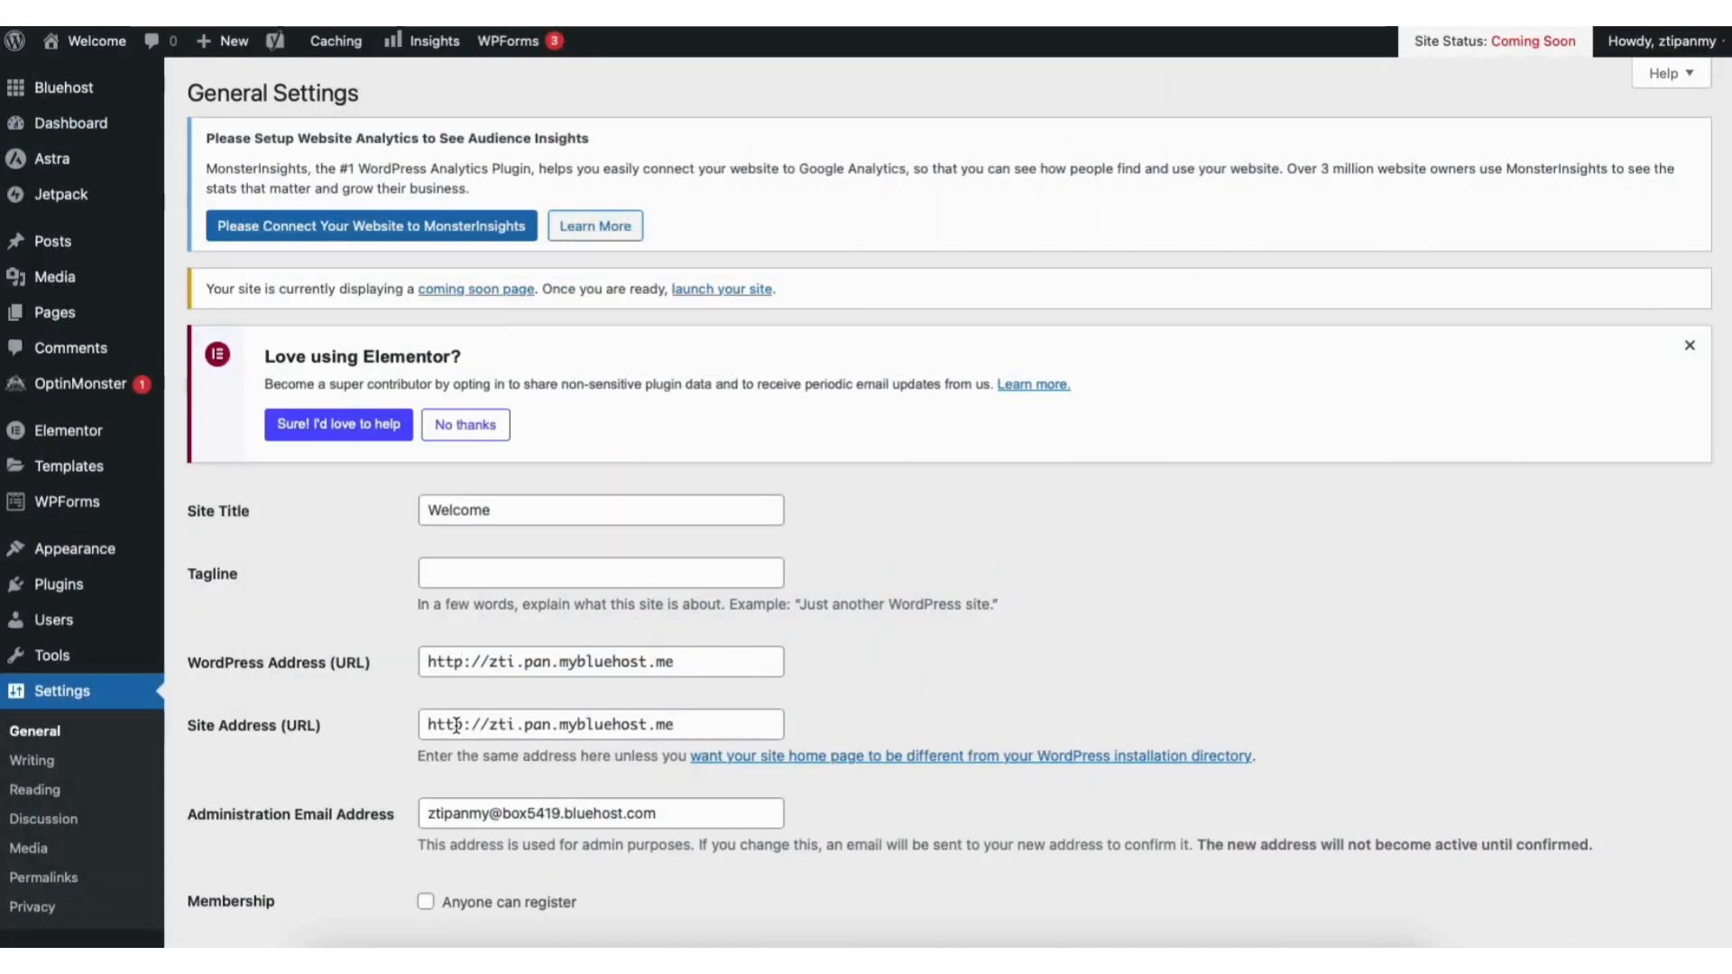
left_click(464, 661)
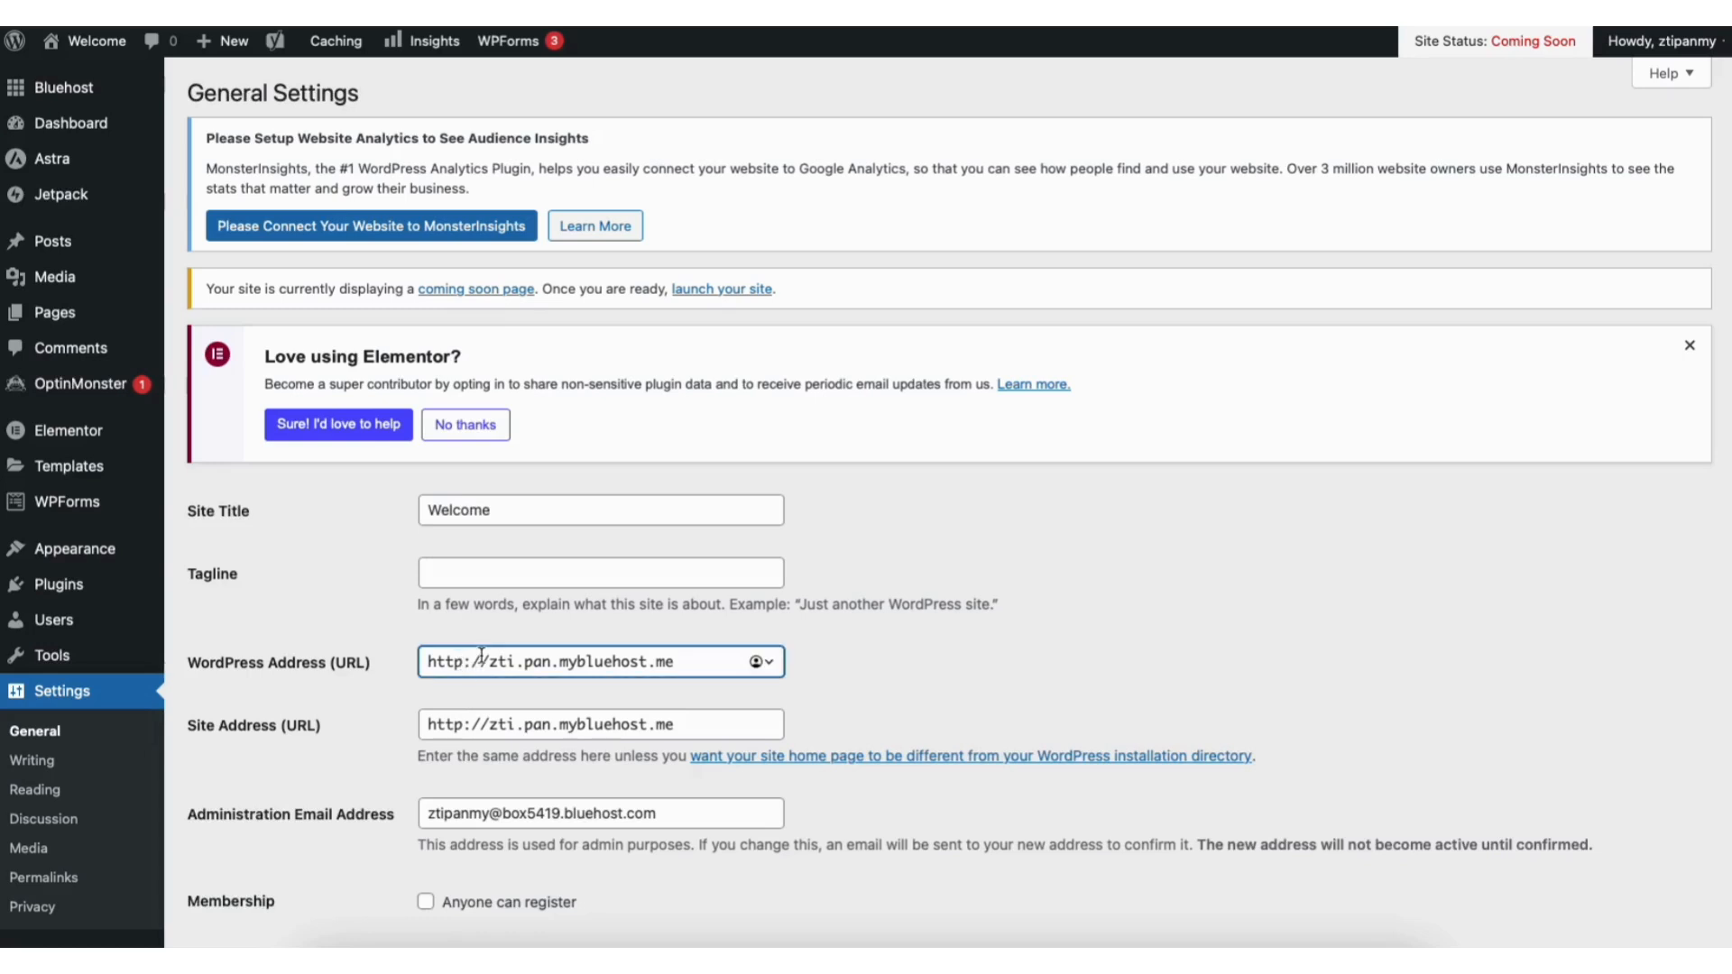
type("s")
left_click(465, 726)
type("s")
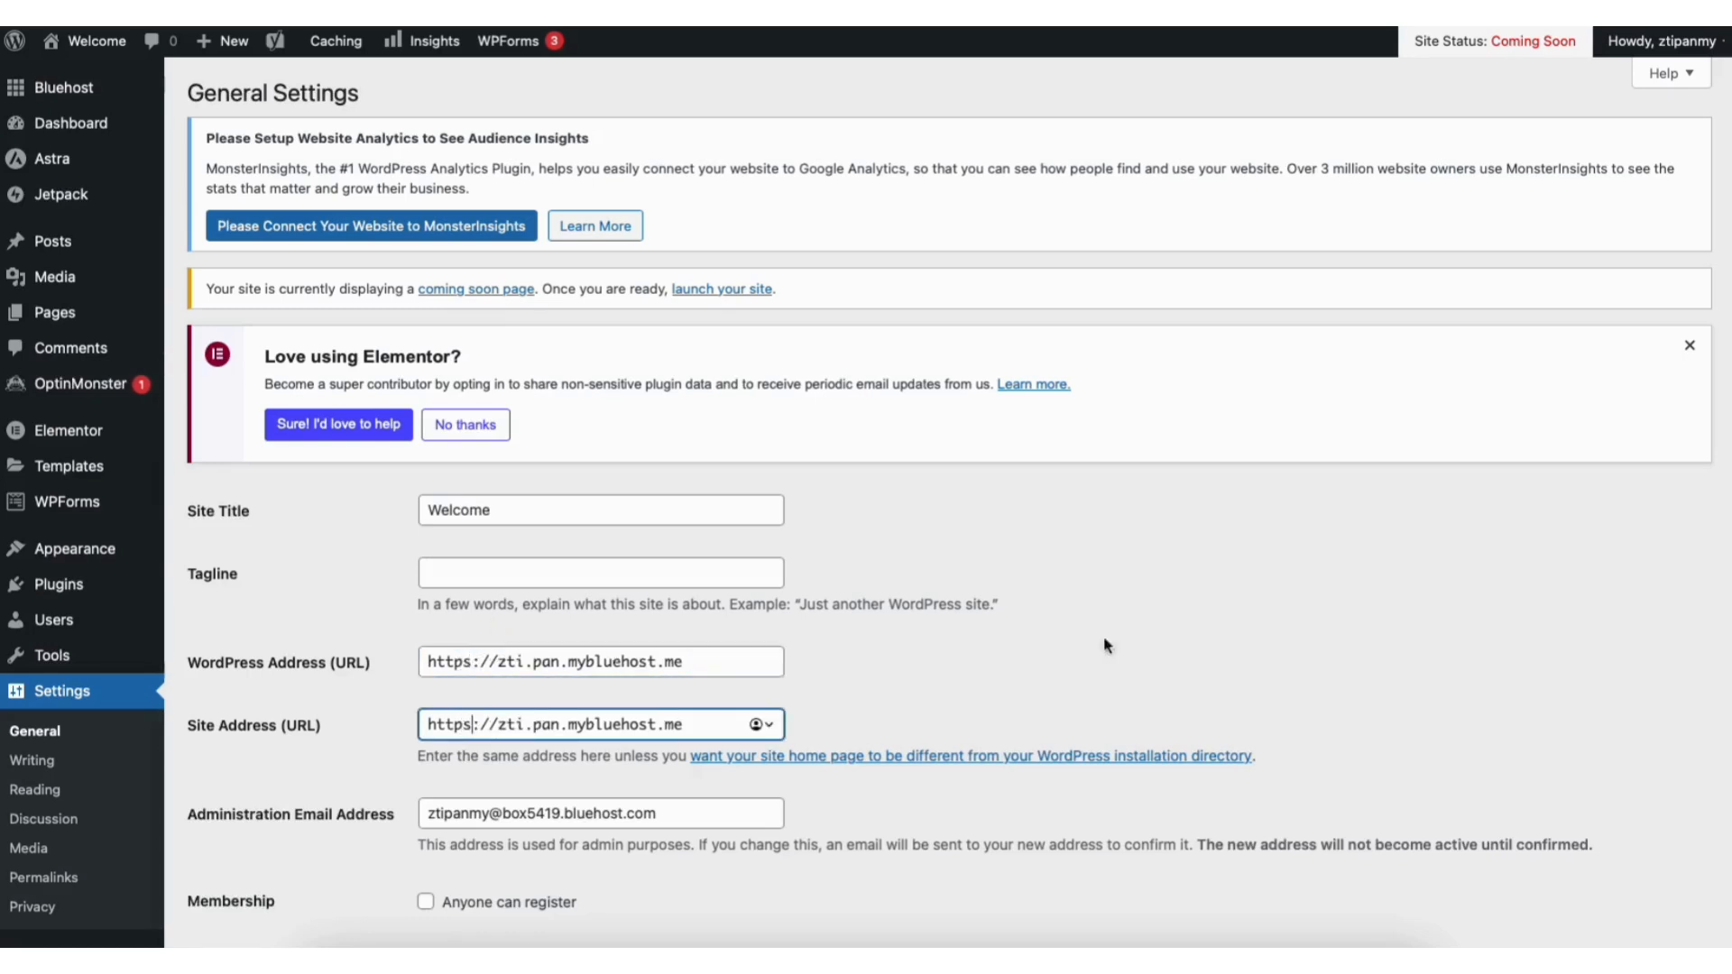
scroll(1727, 373, "down", 10)
scroll(1708, 812, "down", 3)
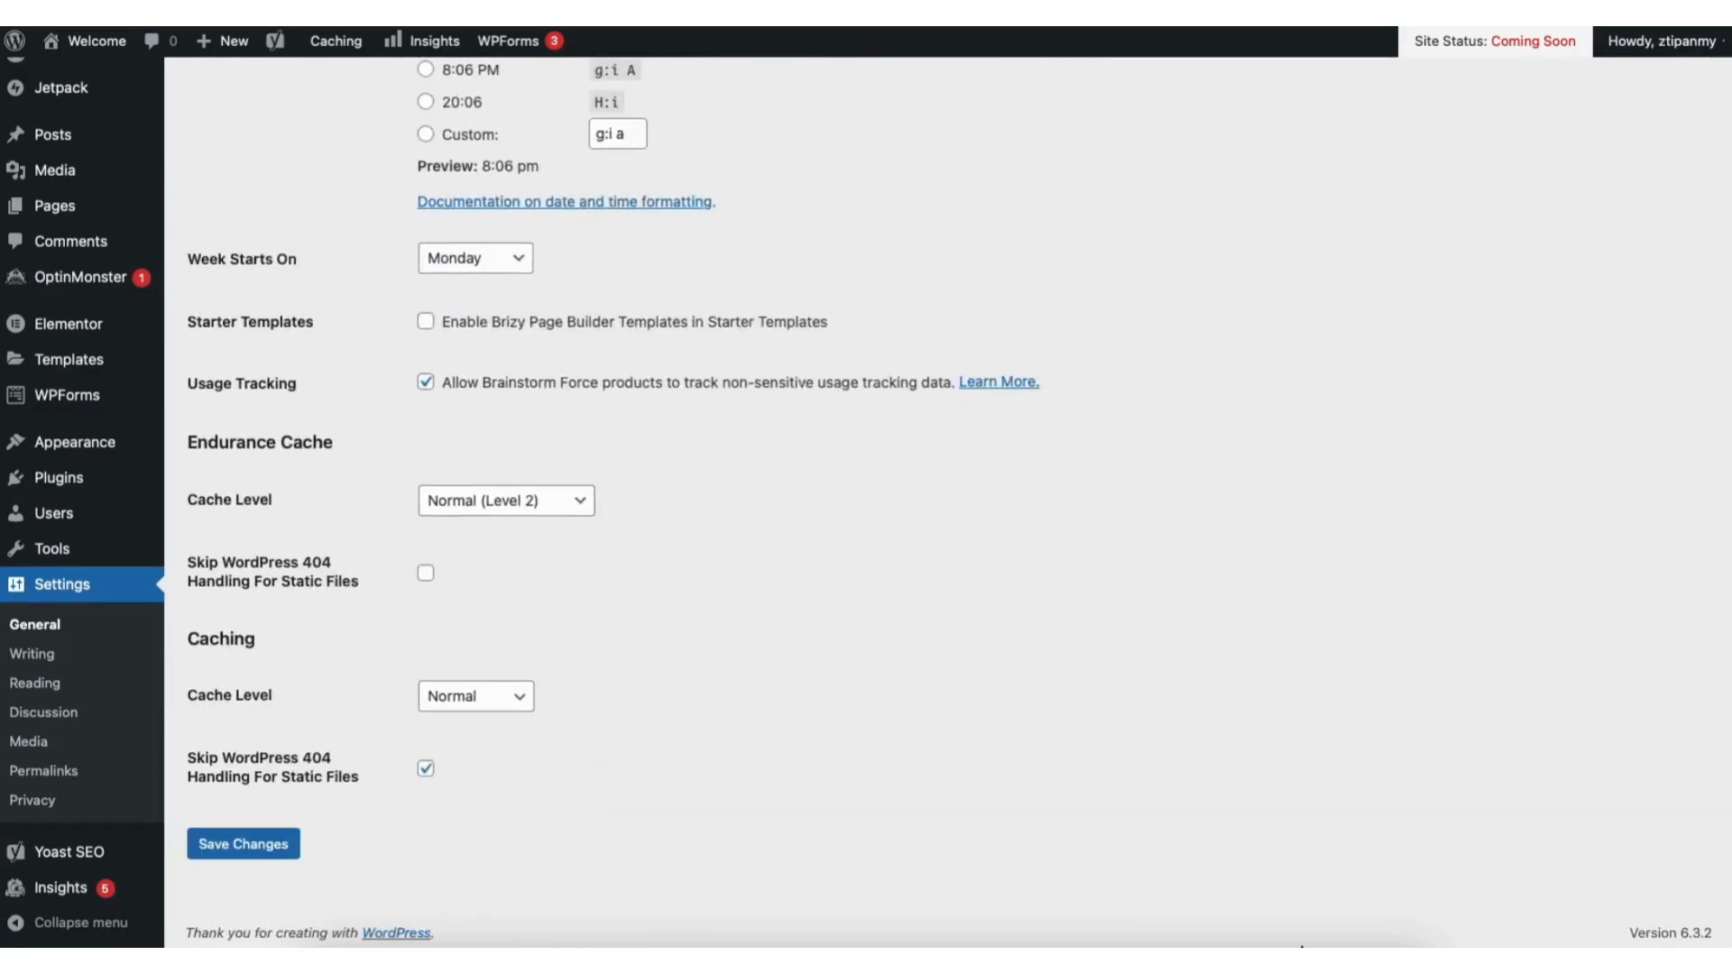
left_click(269, 834)
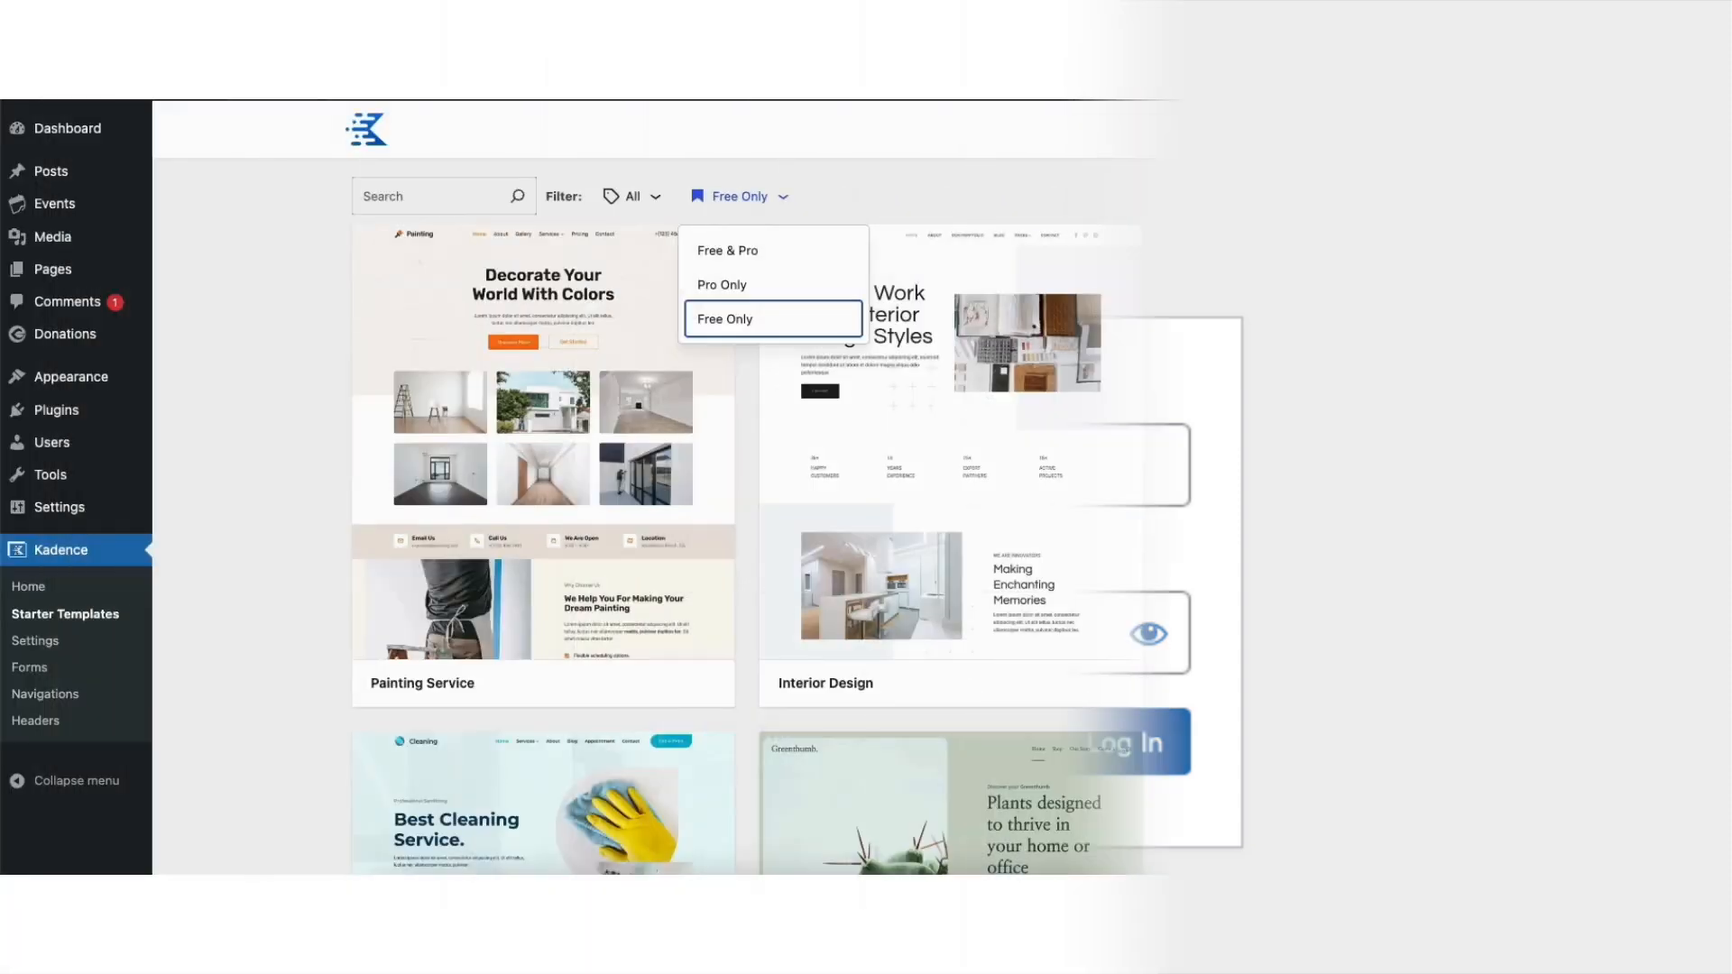
- Browse the free Kadence starter templates
scroll(951, 541, "down", 4)
scroll(951, 517, "down", 10)
scroll(951, 517, "down", 10)
scroll(951, 517, "down", 10)
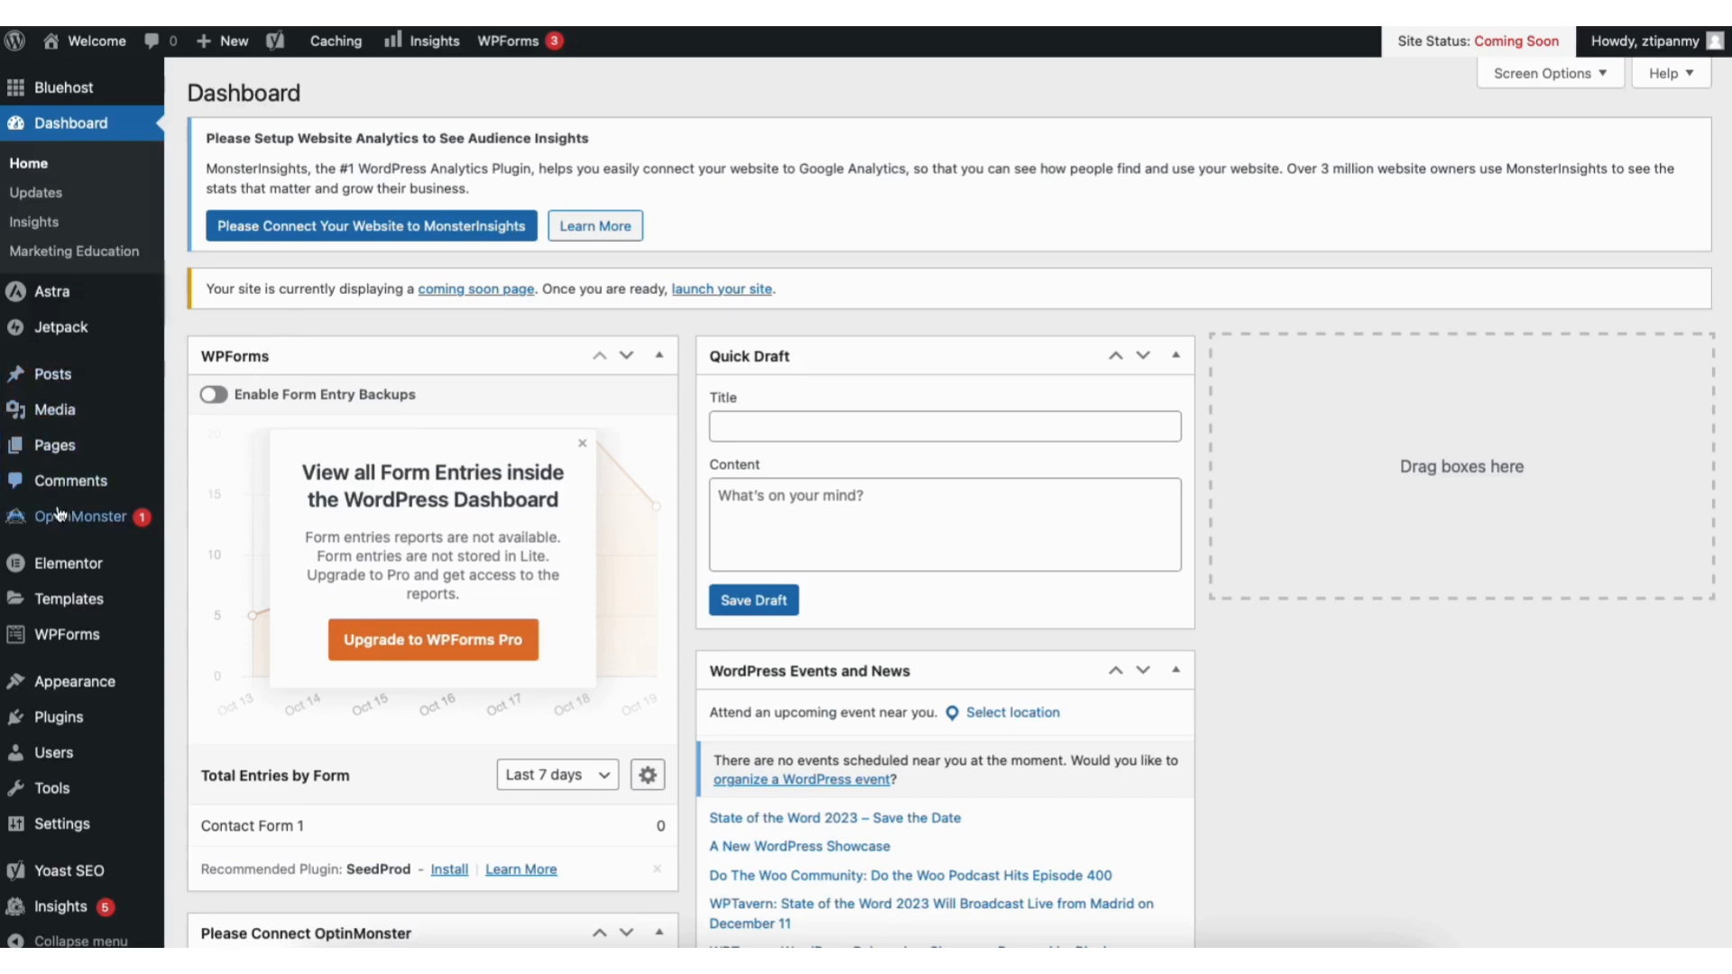
- Start adding a new theme from the site's installed themes and browse the popular themes on offer
mouse_move(75, 686)
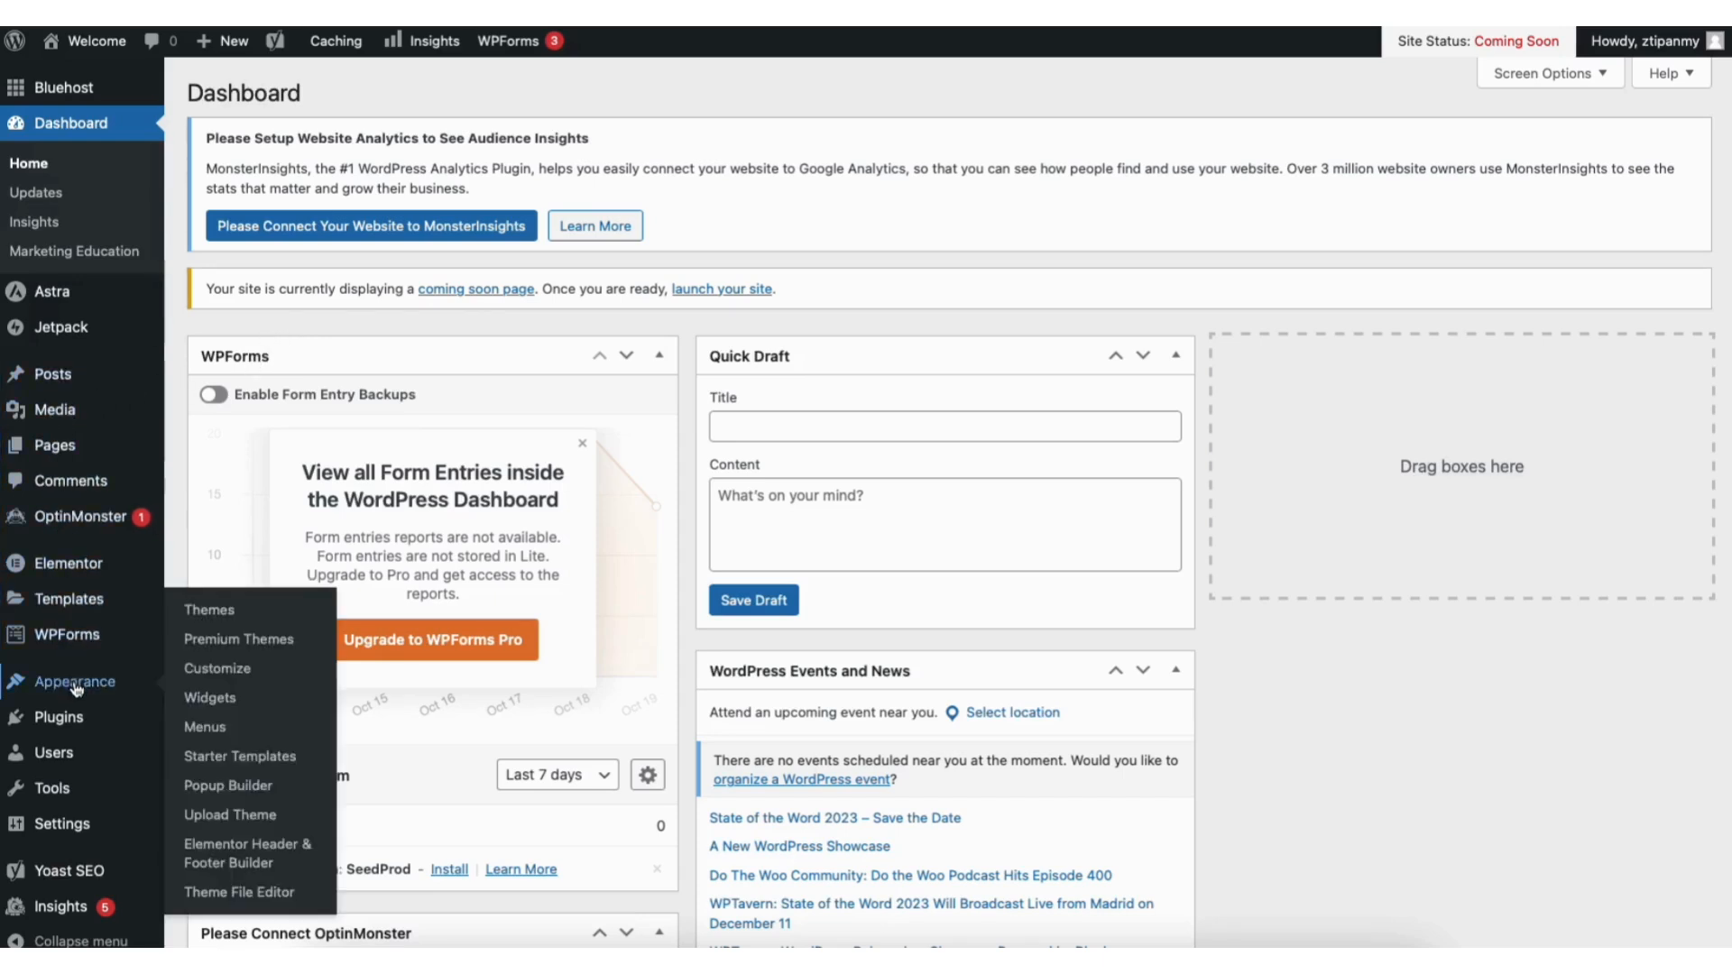
left_click(217, 614)
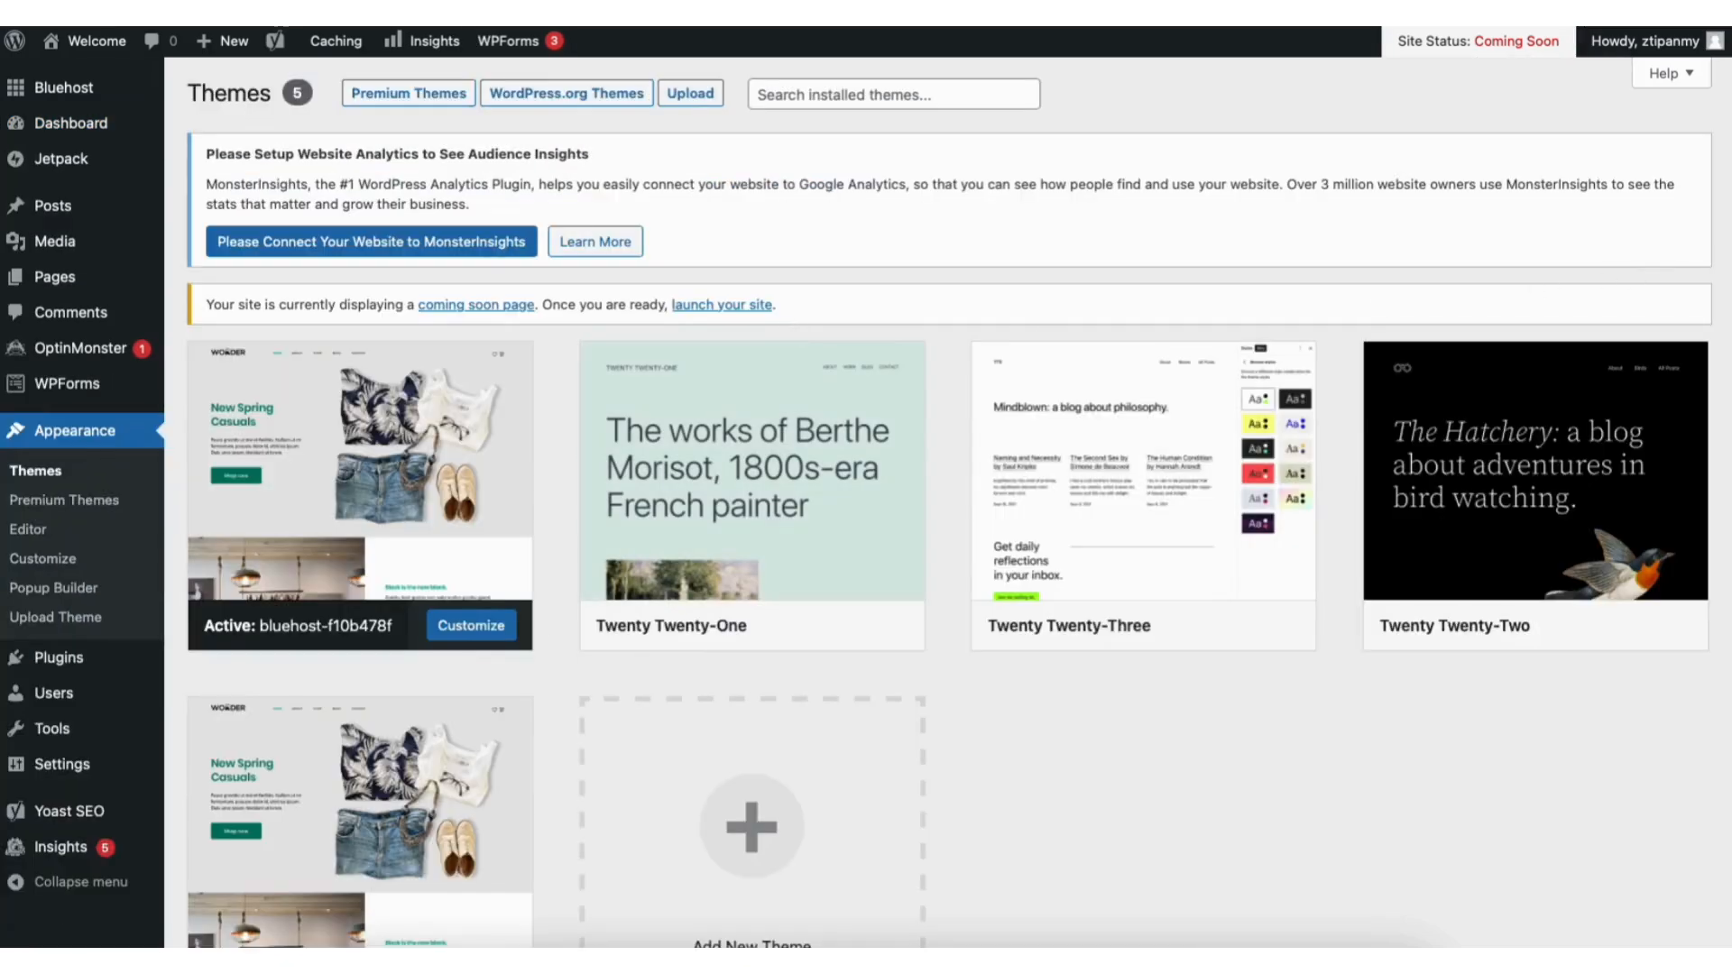
scroll(1249, 491, "down", 3)
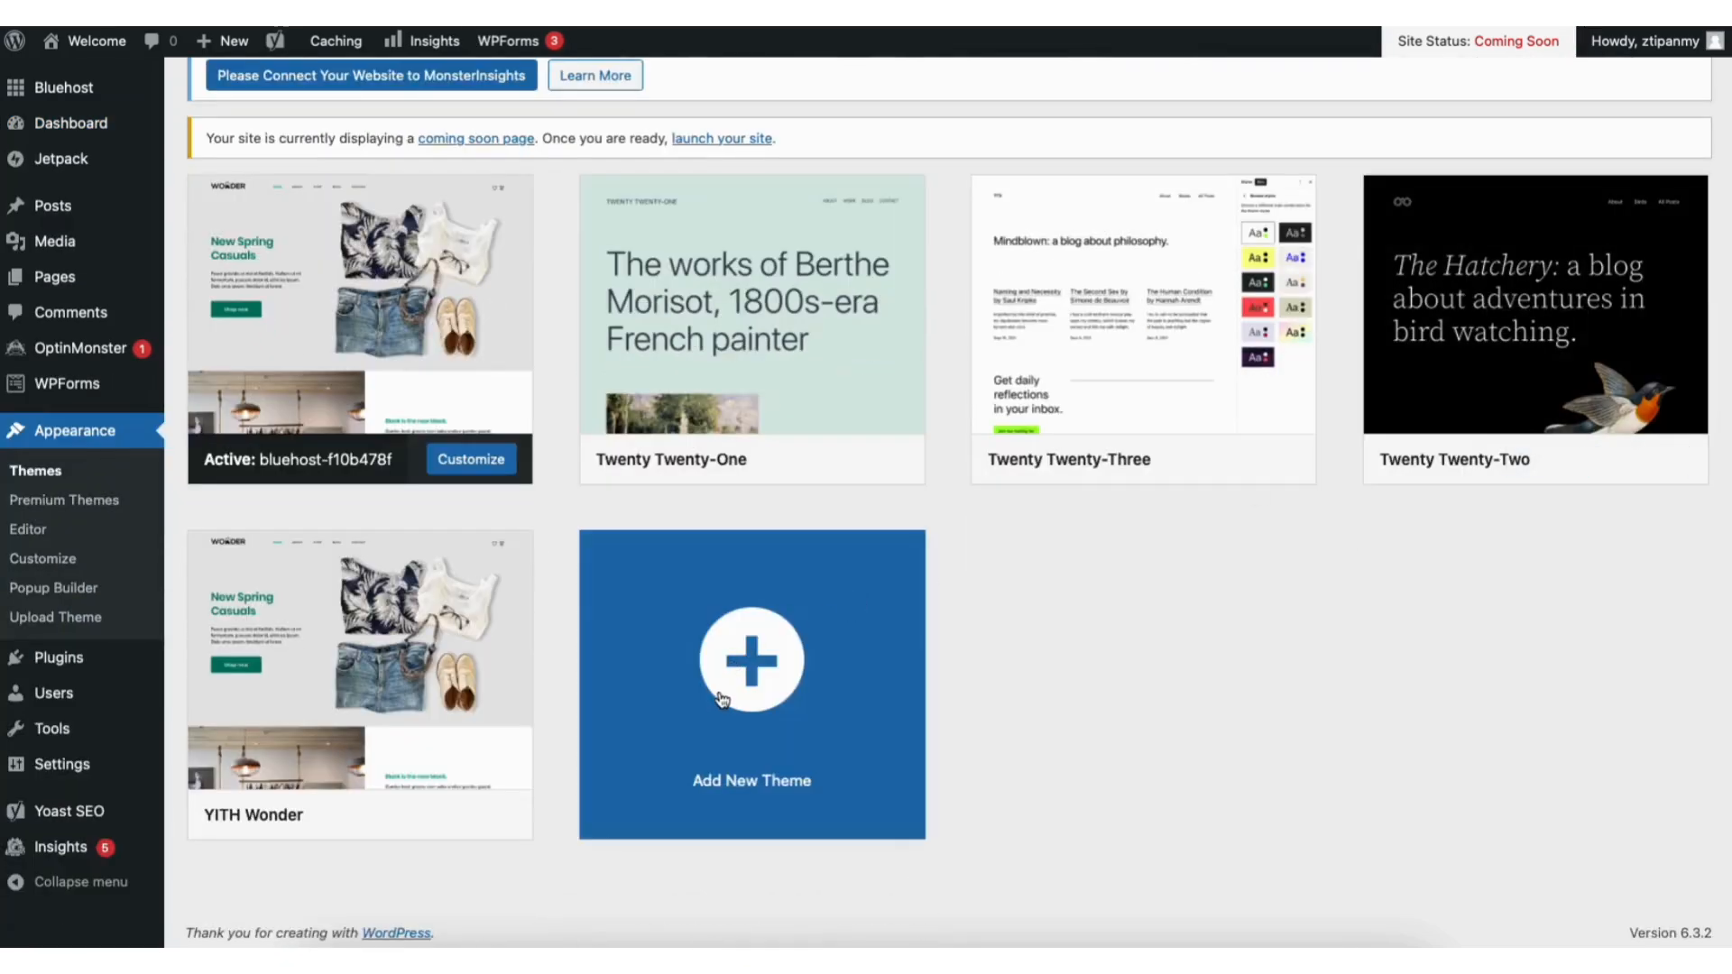
left_click(722, 701)
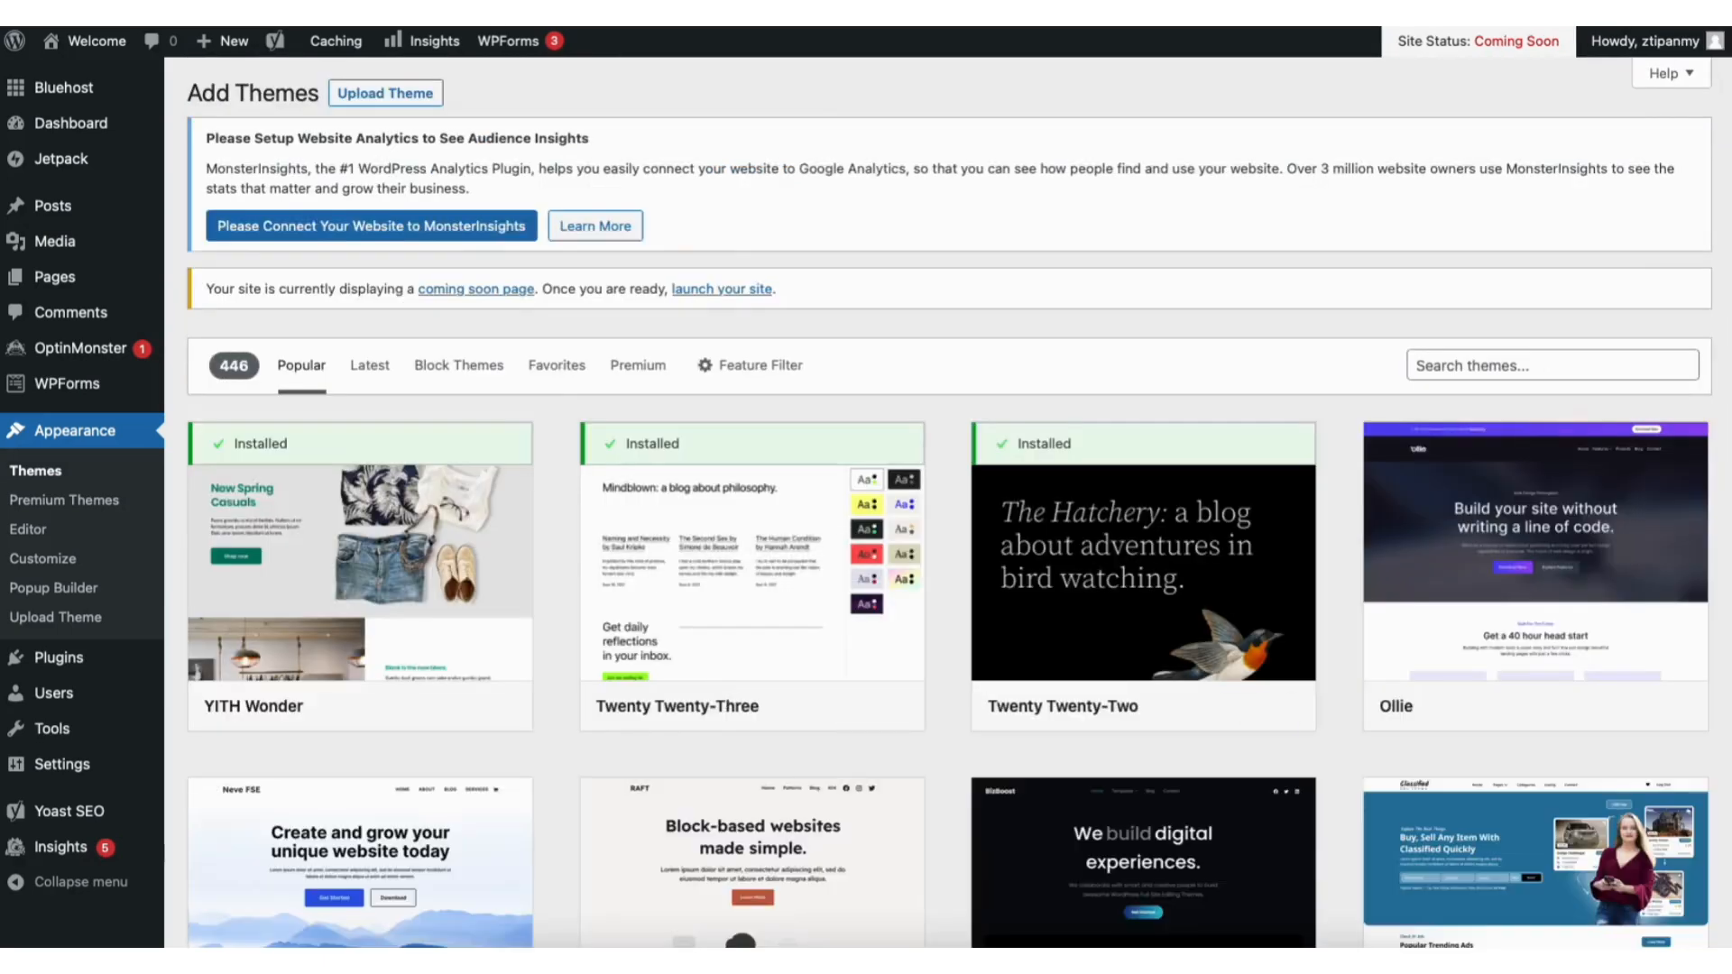
scroll(950, 503, "down", 8)
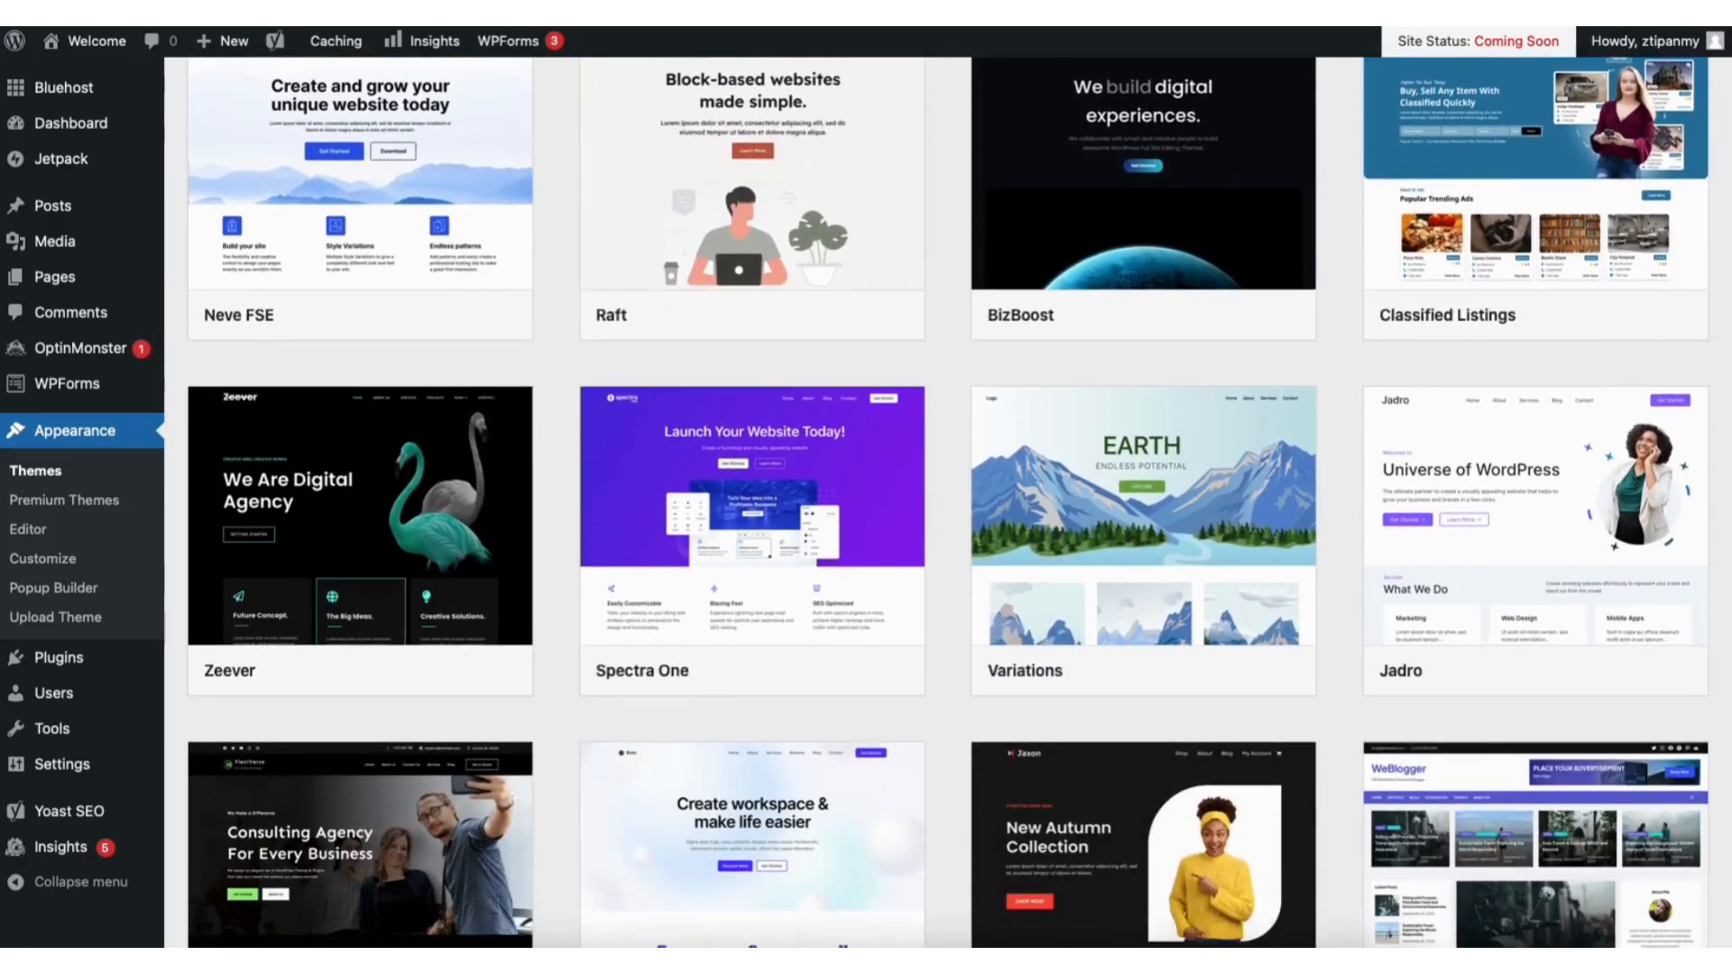
scroll(950, 504, "down", 9)
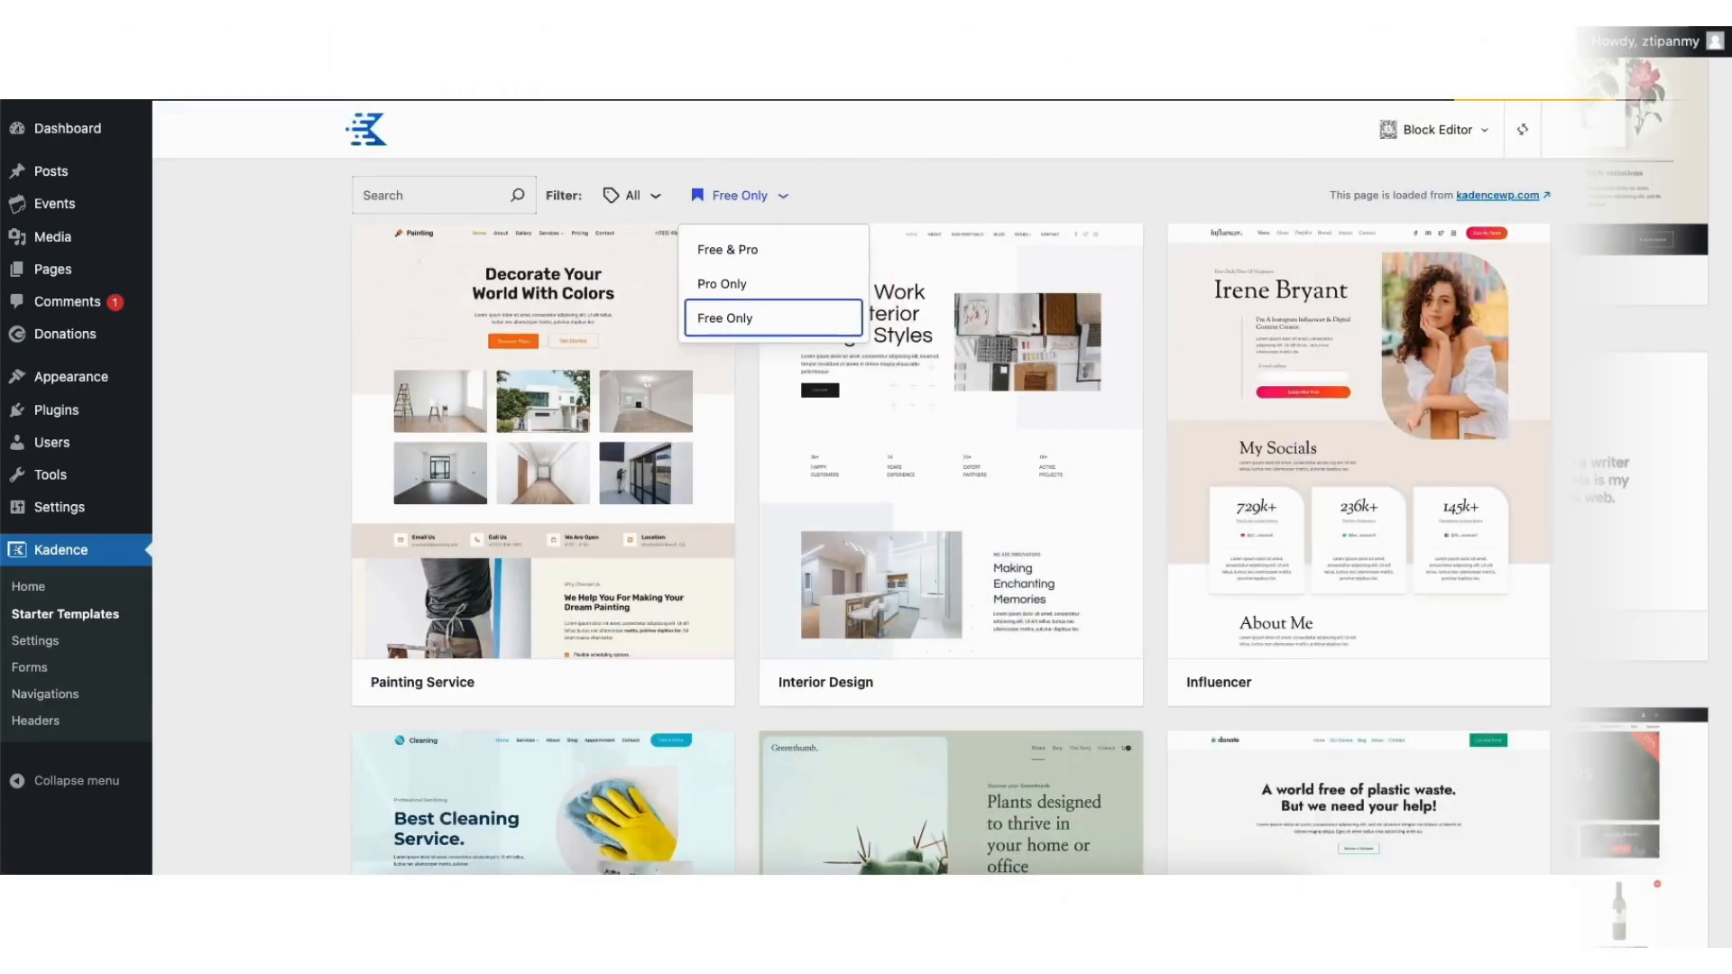
- Look through more of the free Kadence starter template designs, such as Cleaning Service, Greenthumb and Donate
scroll(951, 487, "down", 4)
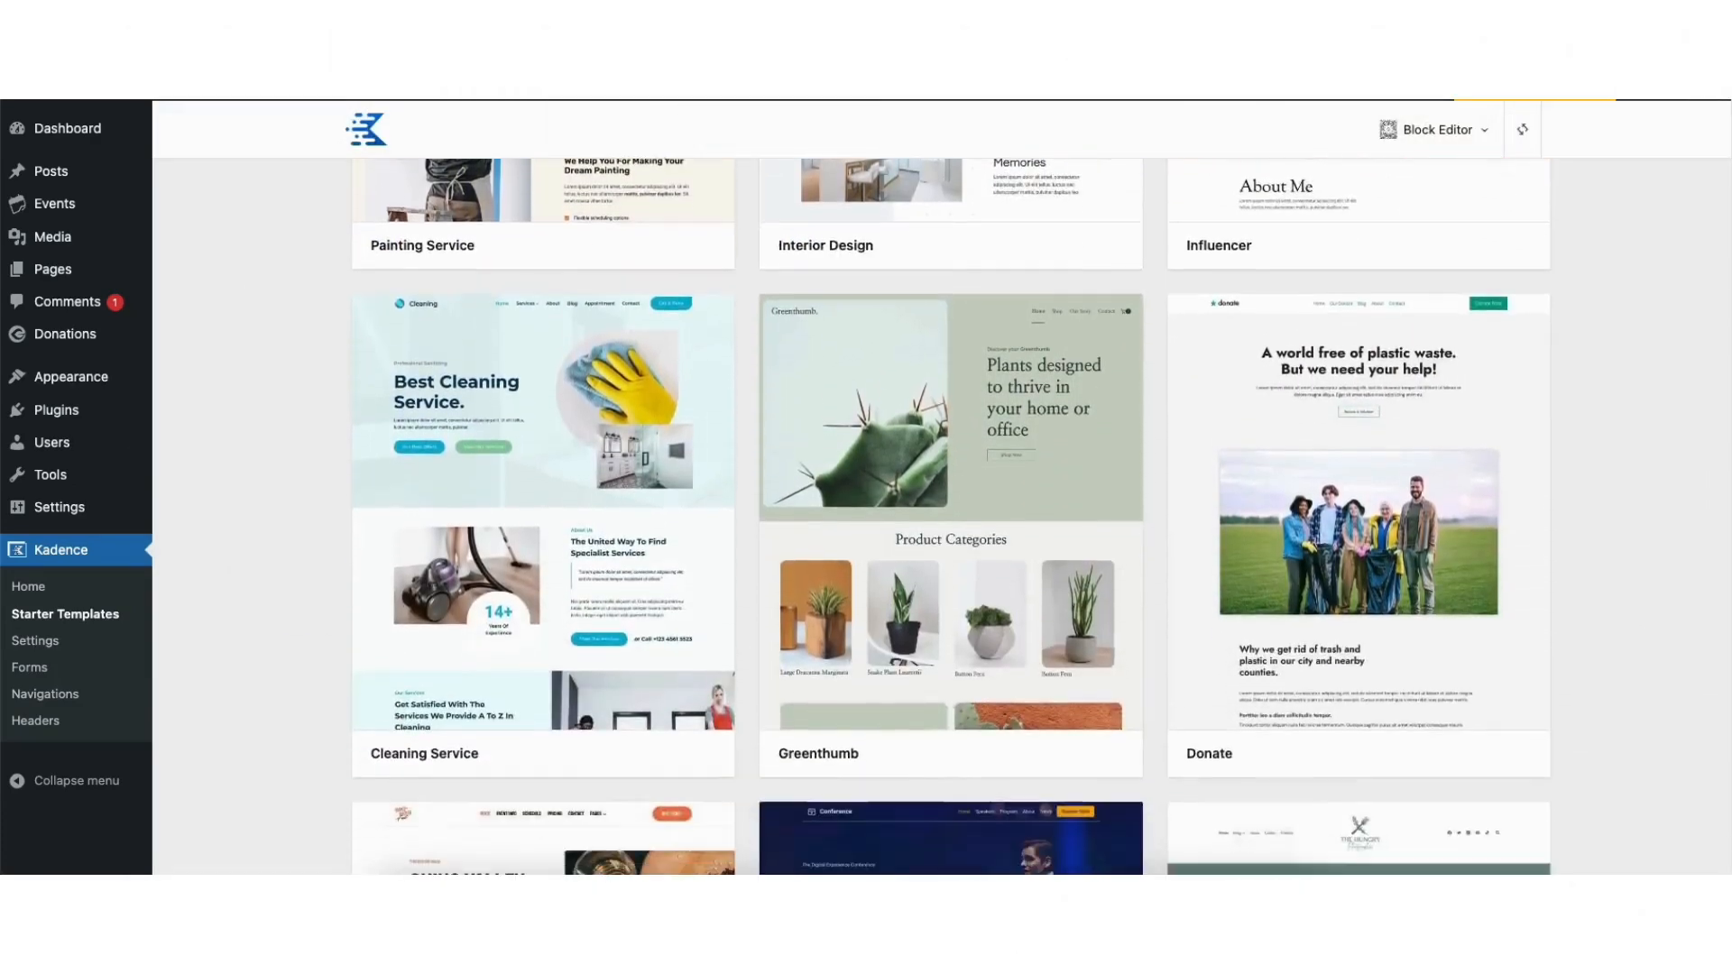
scroll(951, 517, "down", 10)
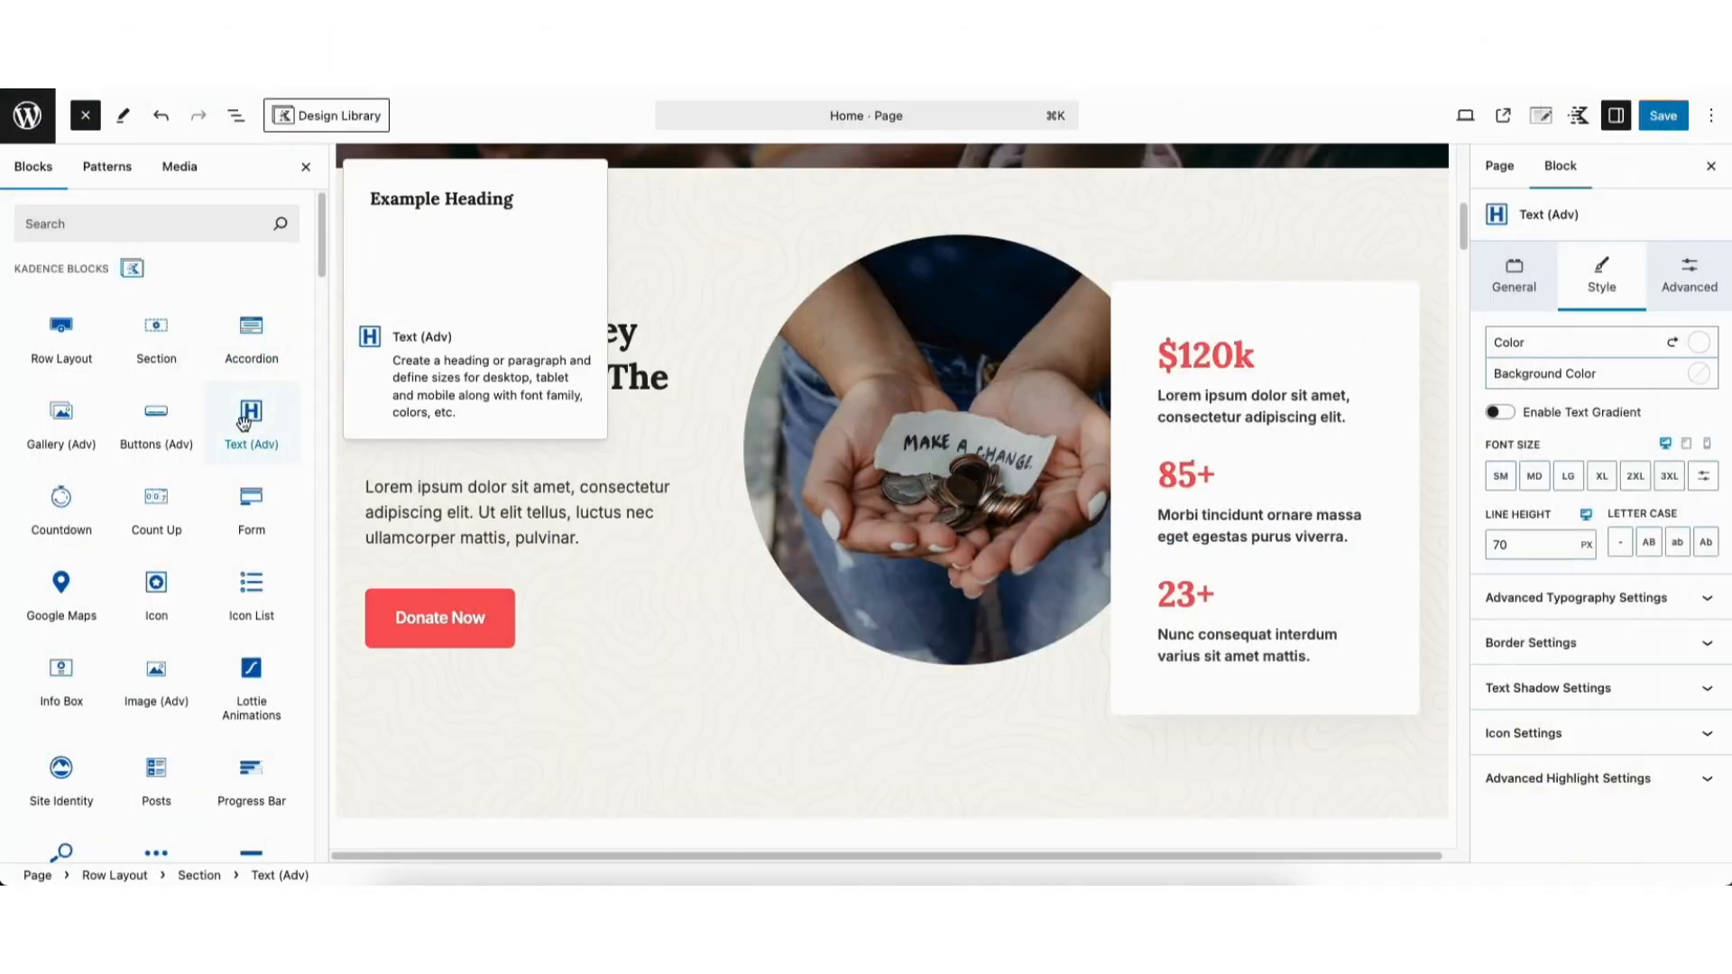
- Insert a Kadence Text (Adv) block into the donation section of the Home page
left_click_drag(251, 410, 419, 457)
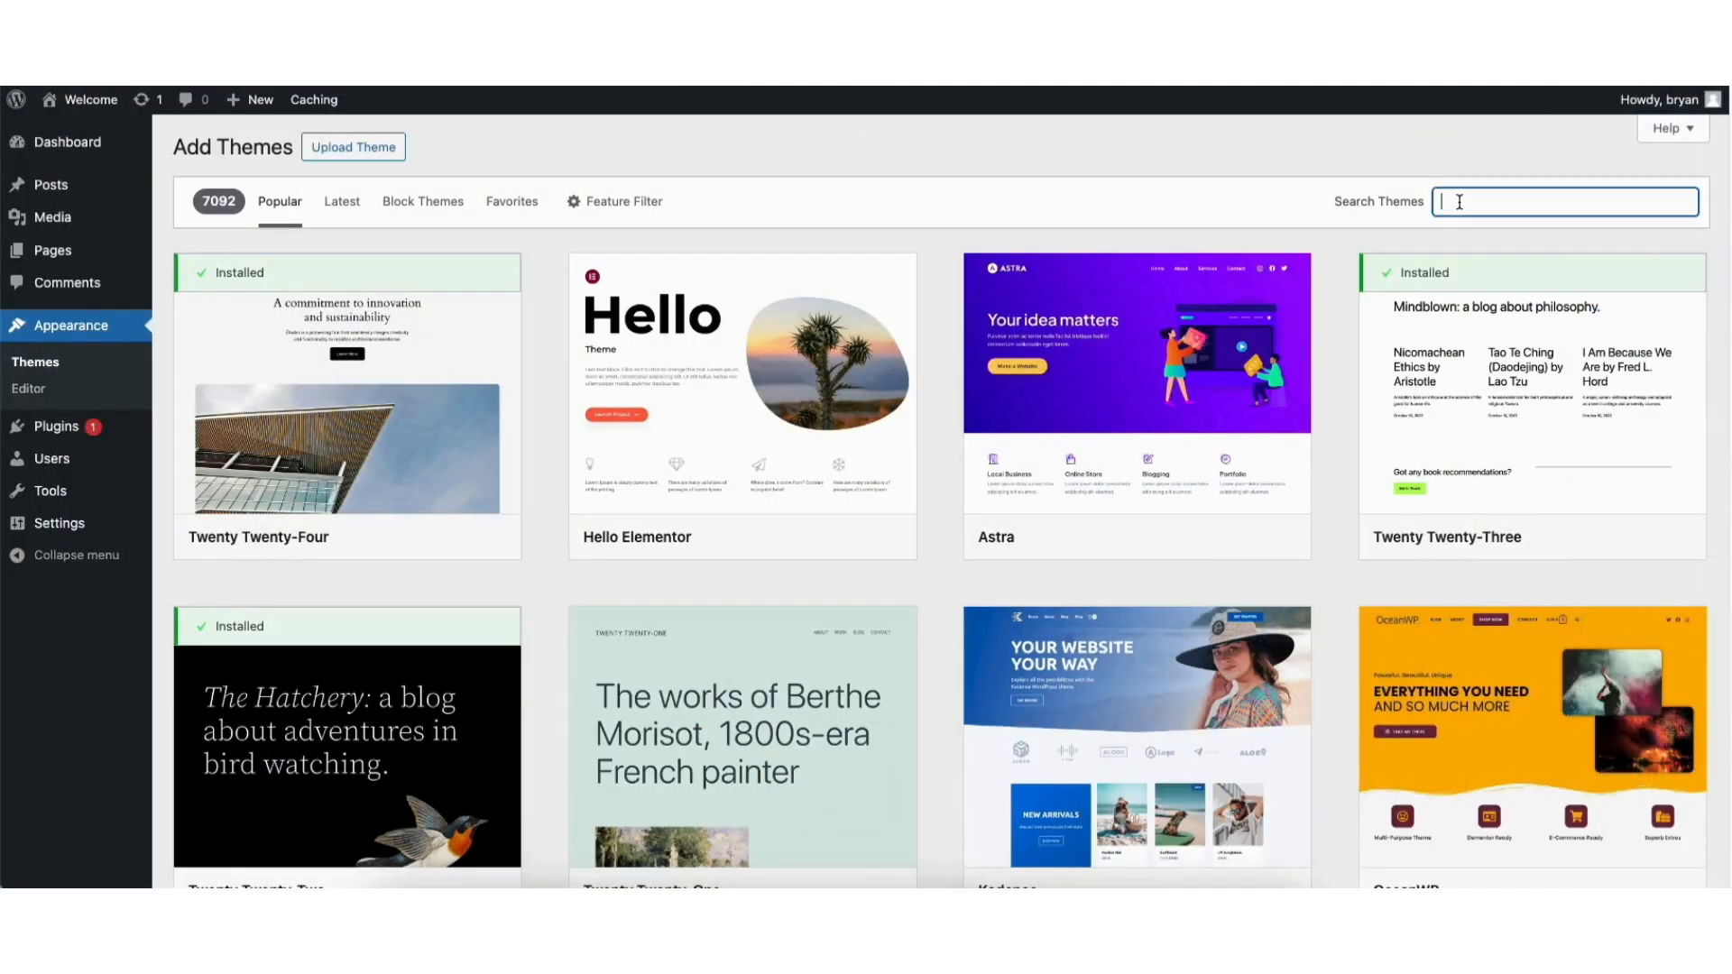
- Search the theme library for kadence, then install and activate the Kadence theme
type("kadence")
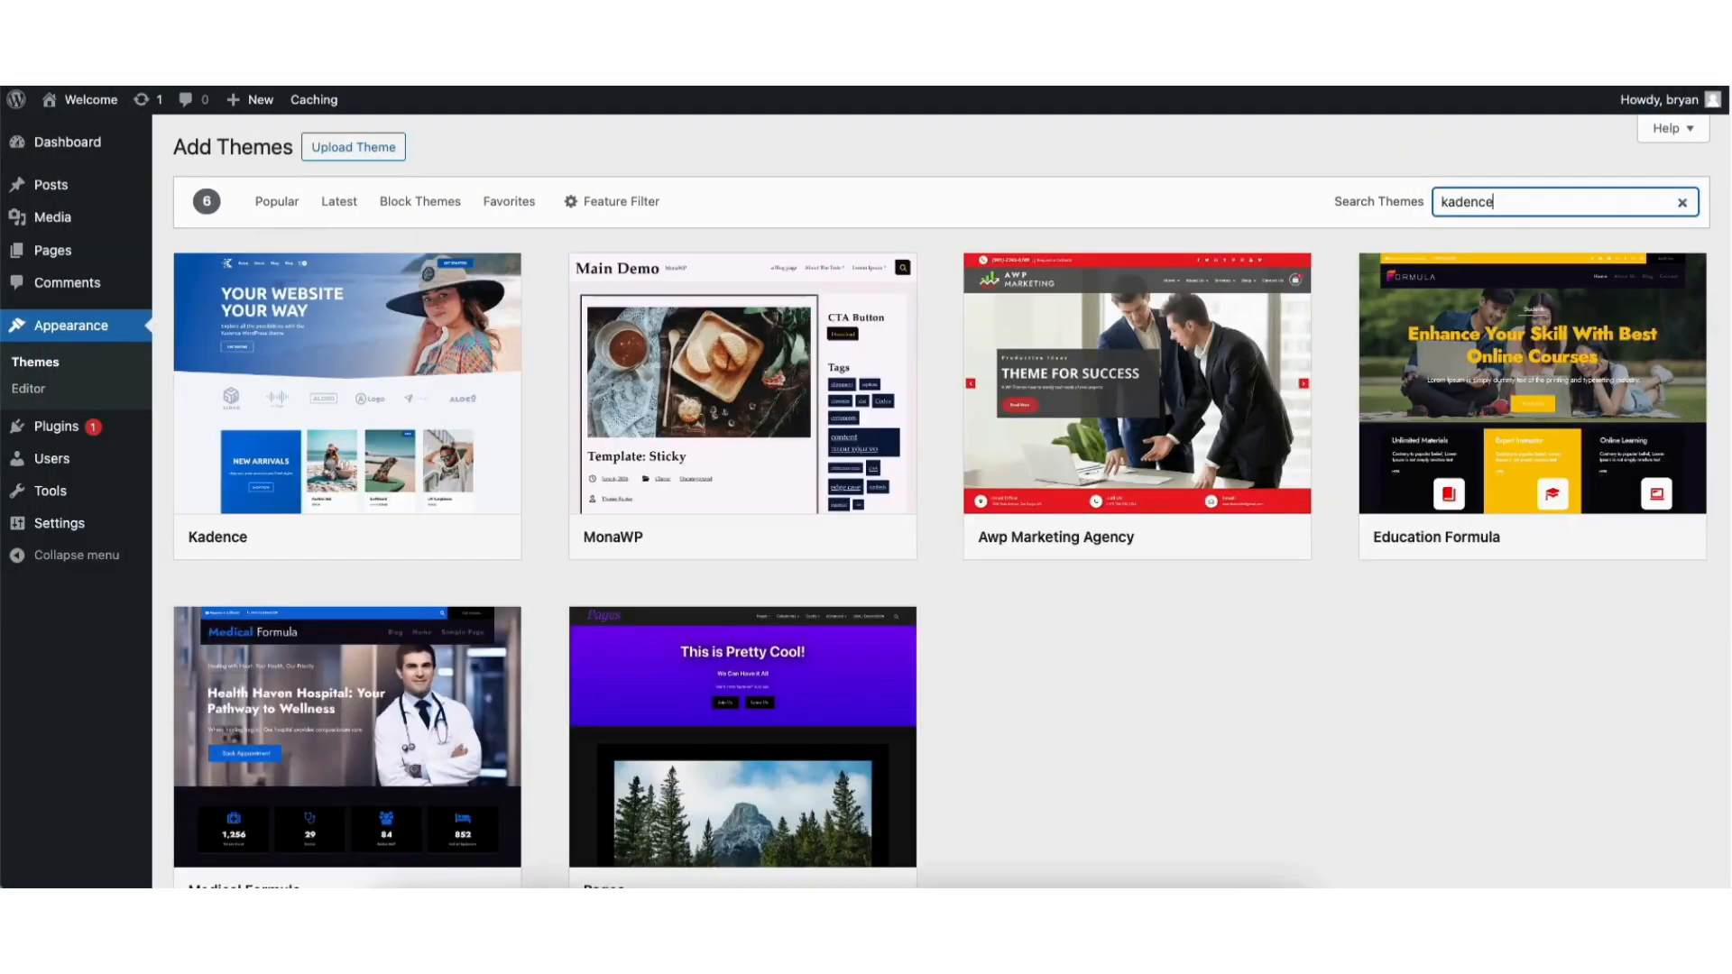
mouse_move(347, 390)
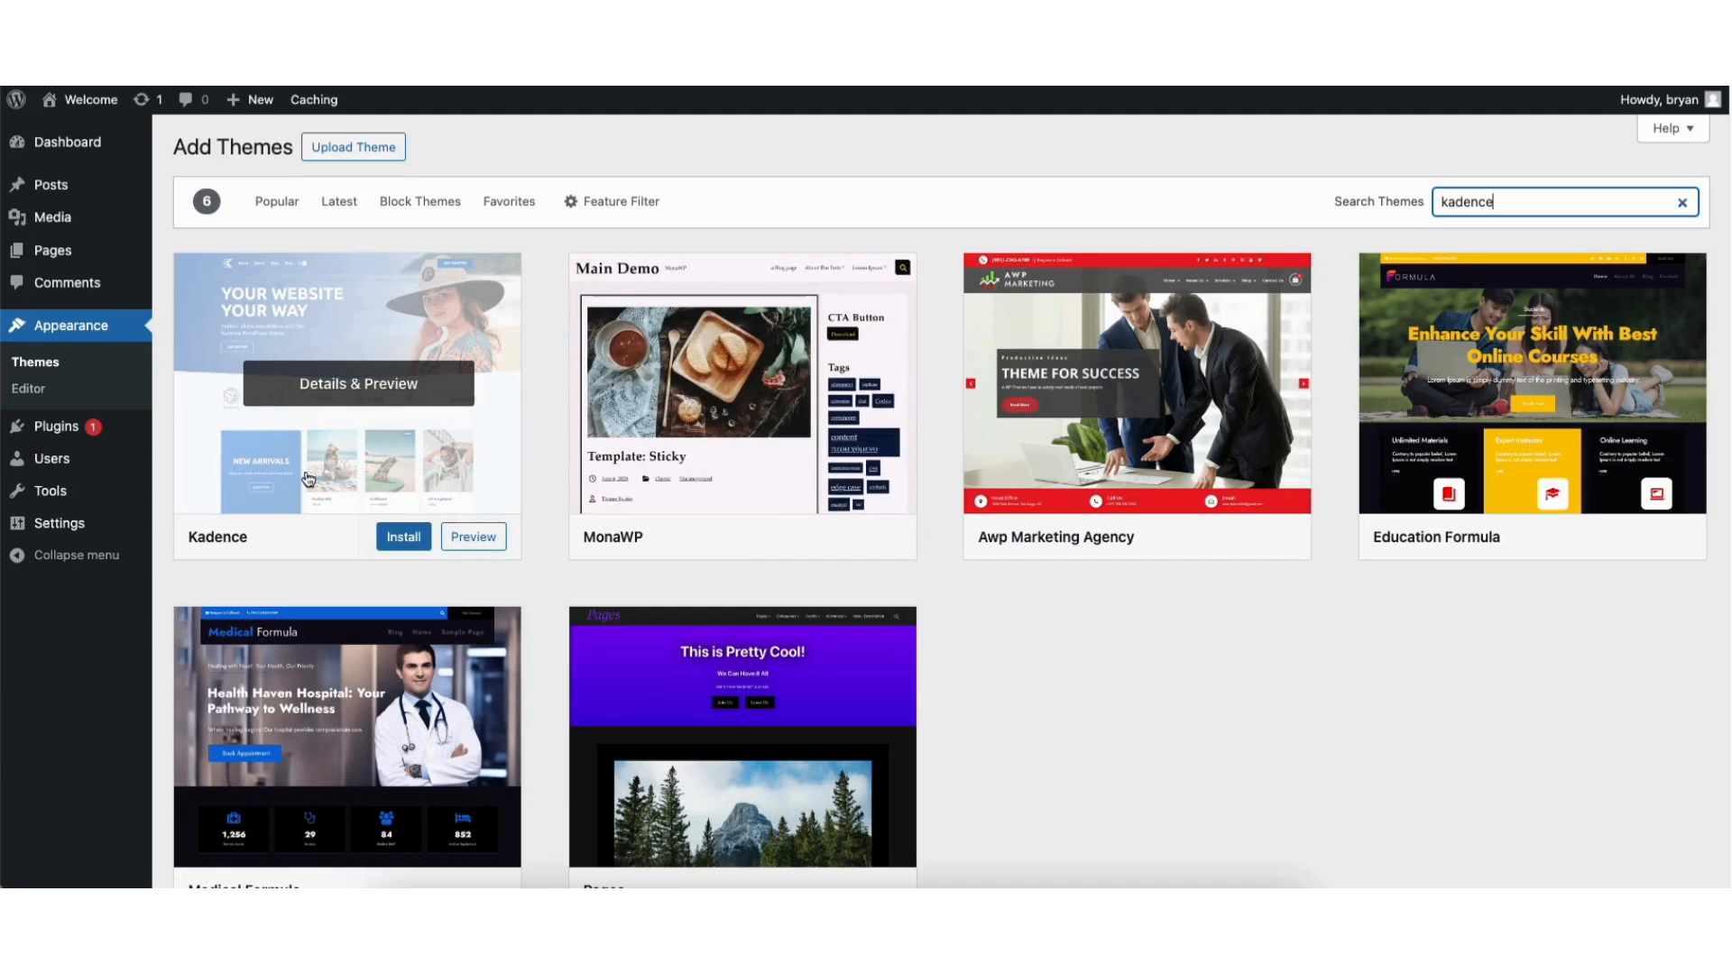
left_click(398, 540)
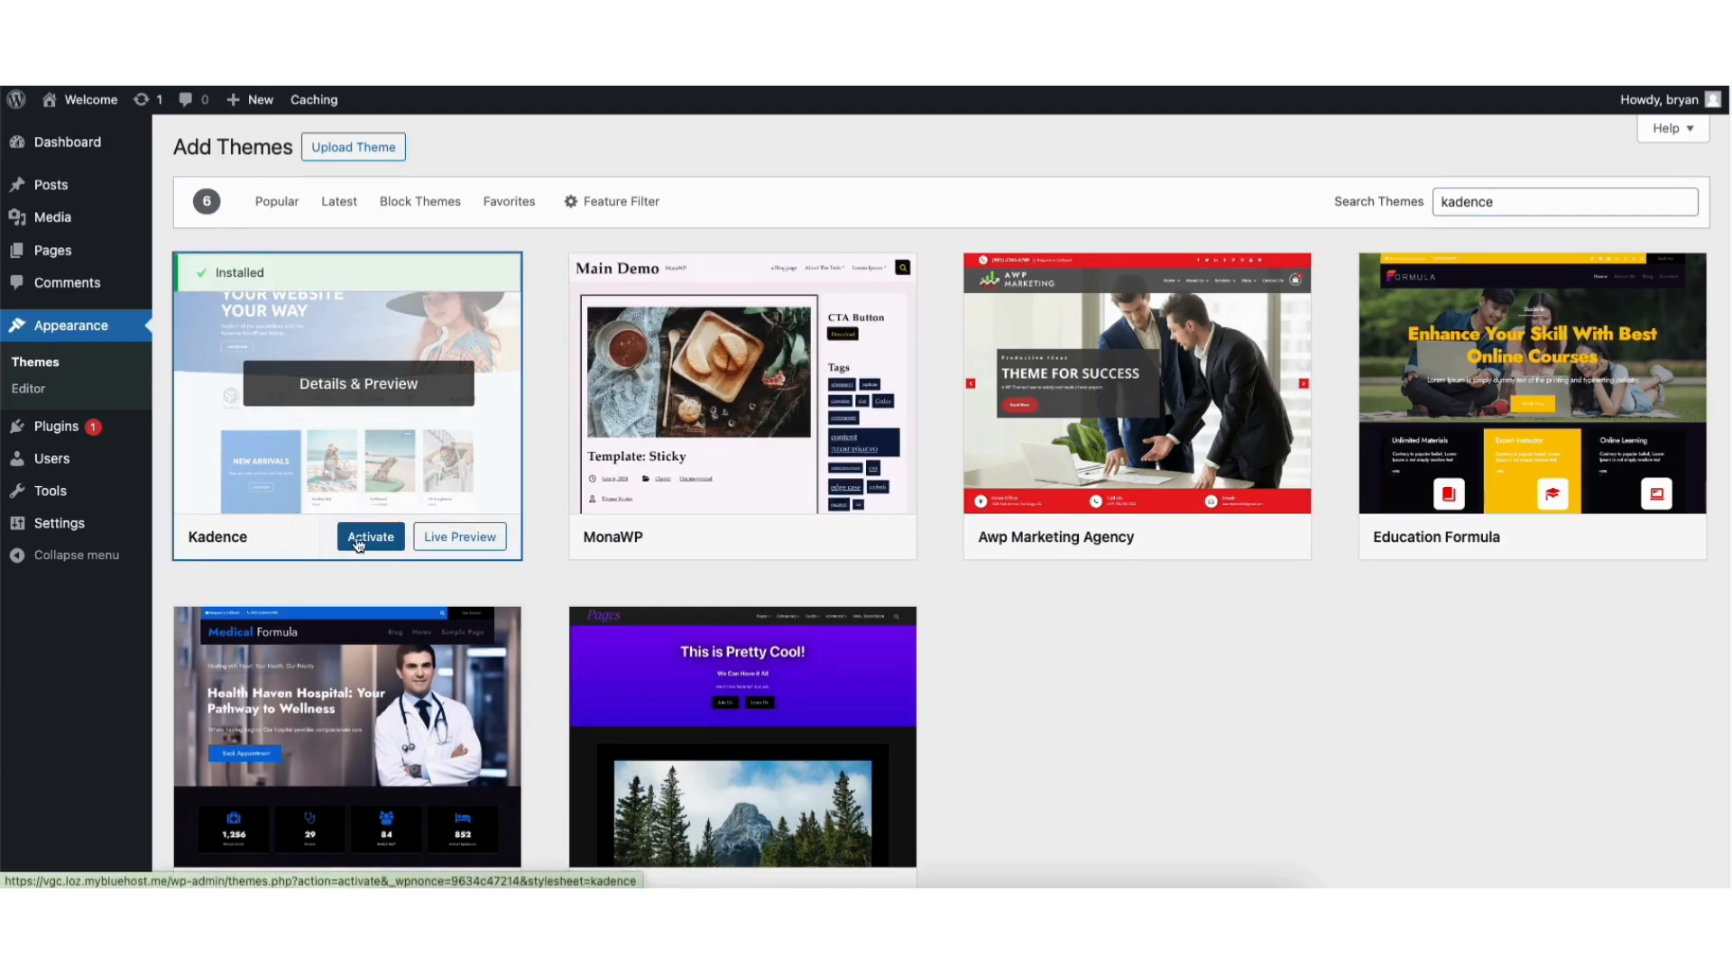
left_click(355, 539)
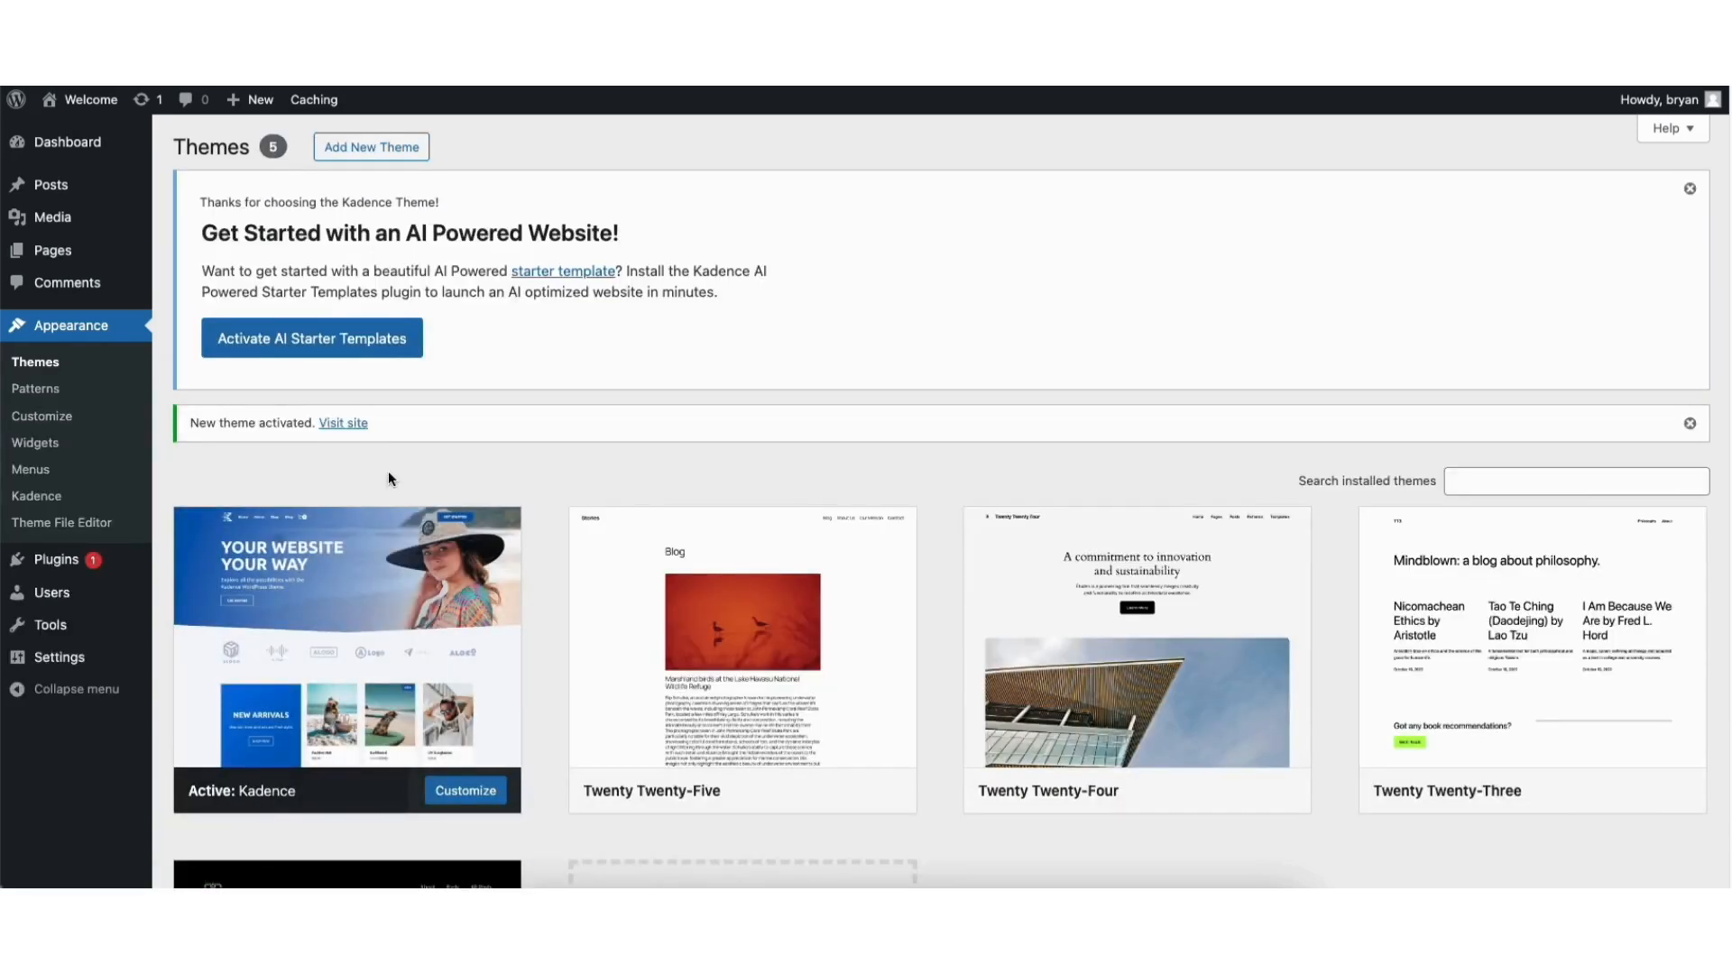
- Open the Kadence theme's Starter Templates section
left_click(37, 499)
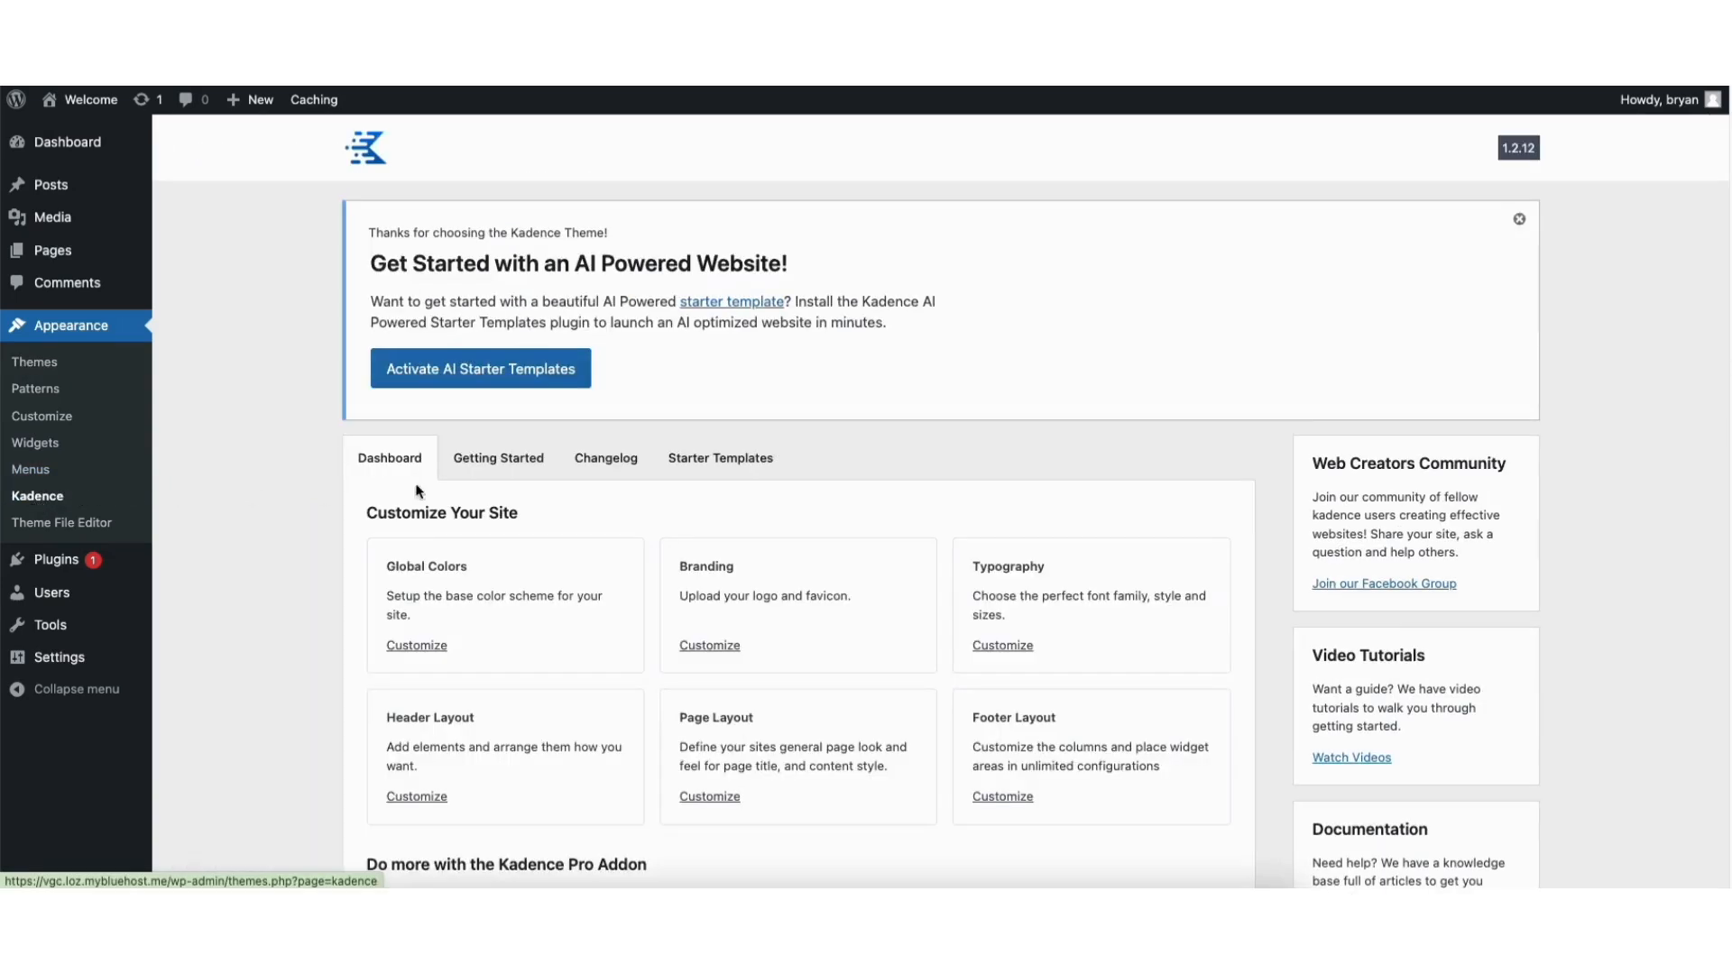
left_click(706, 462)
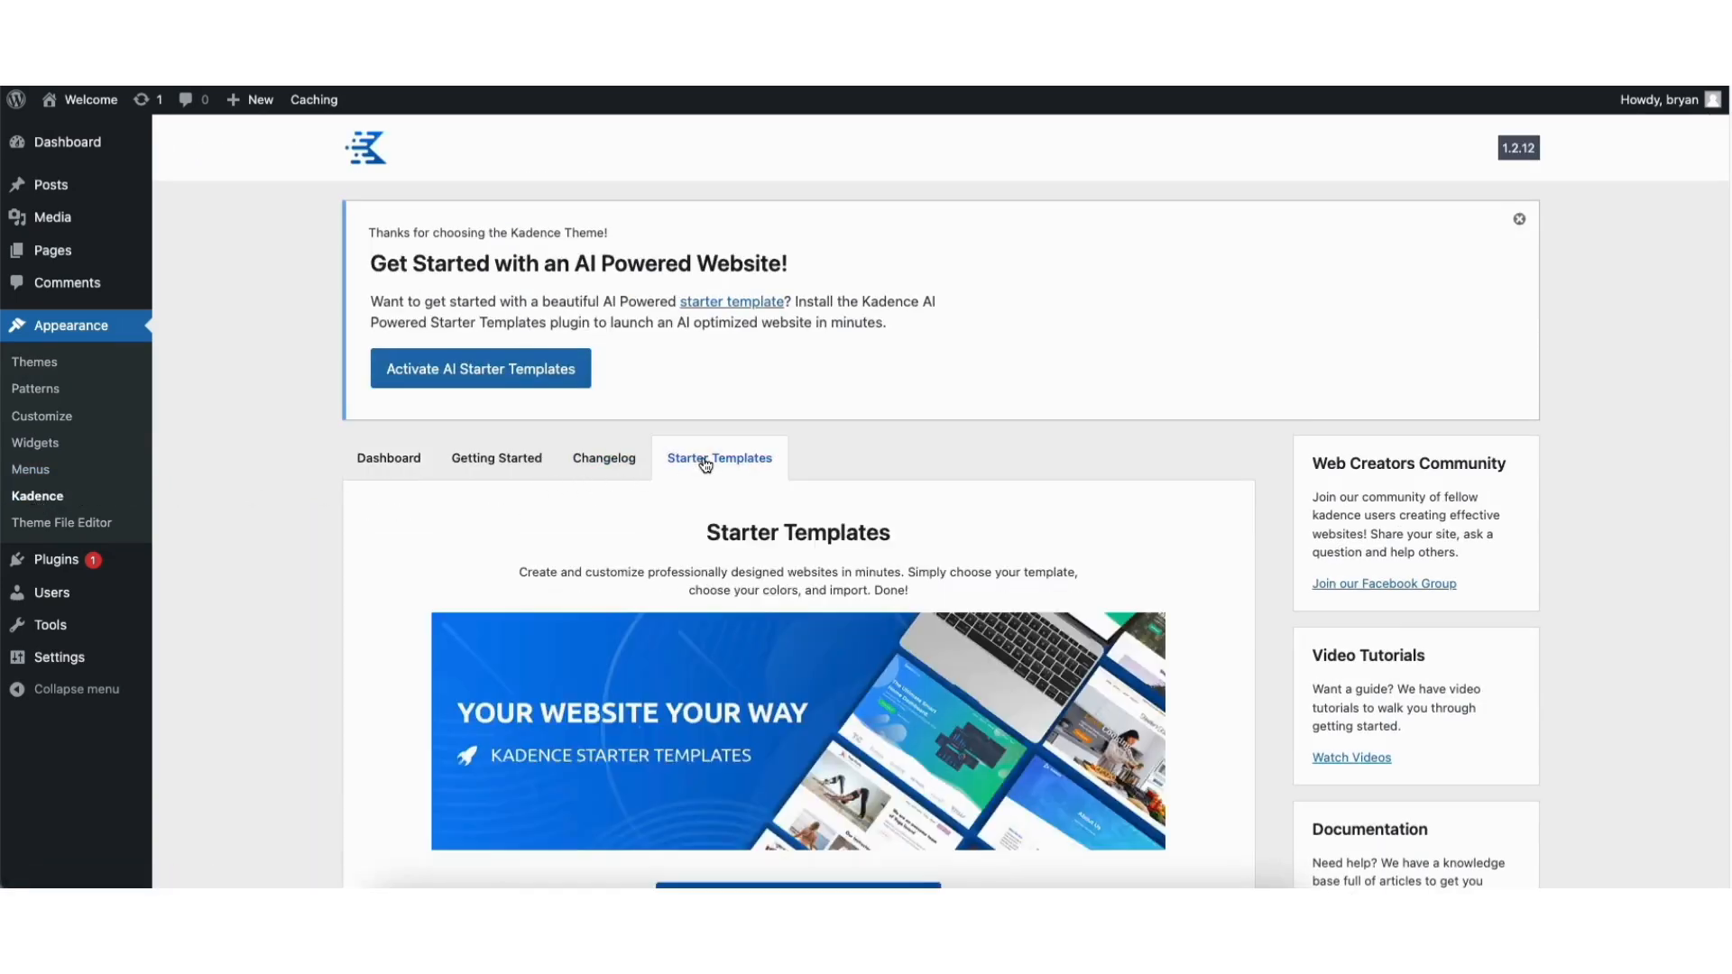
- Install Kadence Starter Templates and choose the Classic Starter Templates instead of the AI ones
scroll(705, 462, "down", 4)
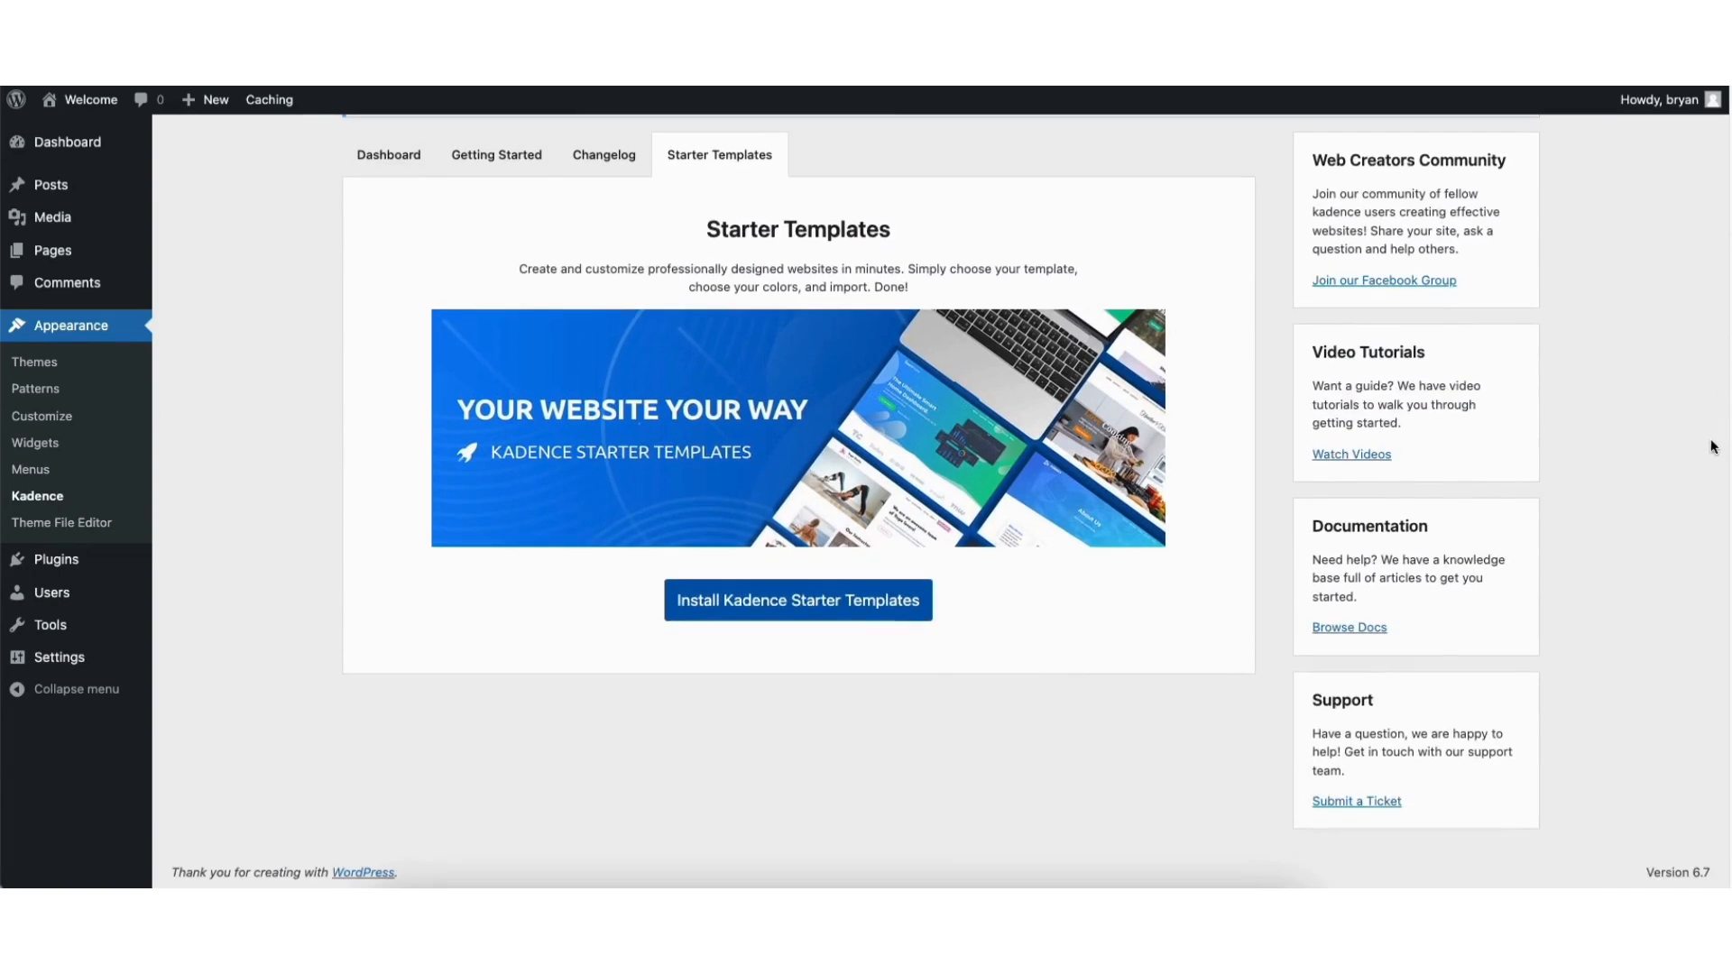
left_click(754, 611)
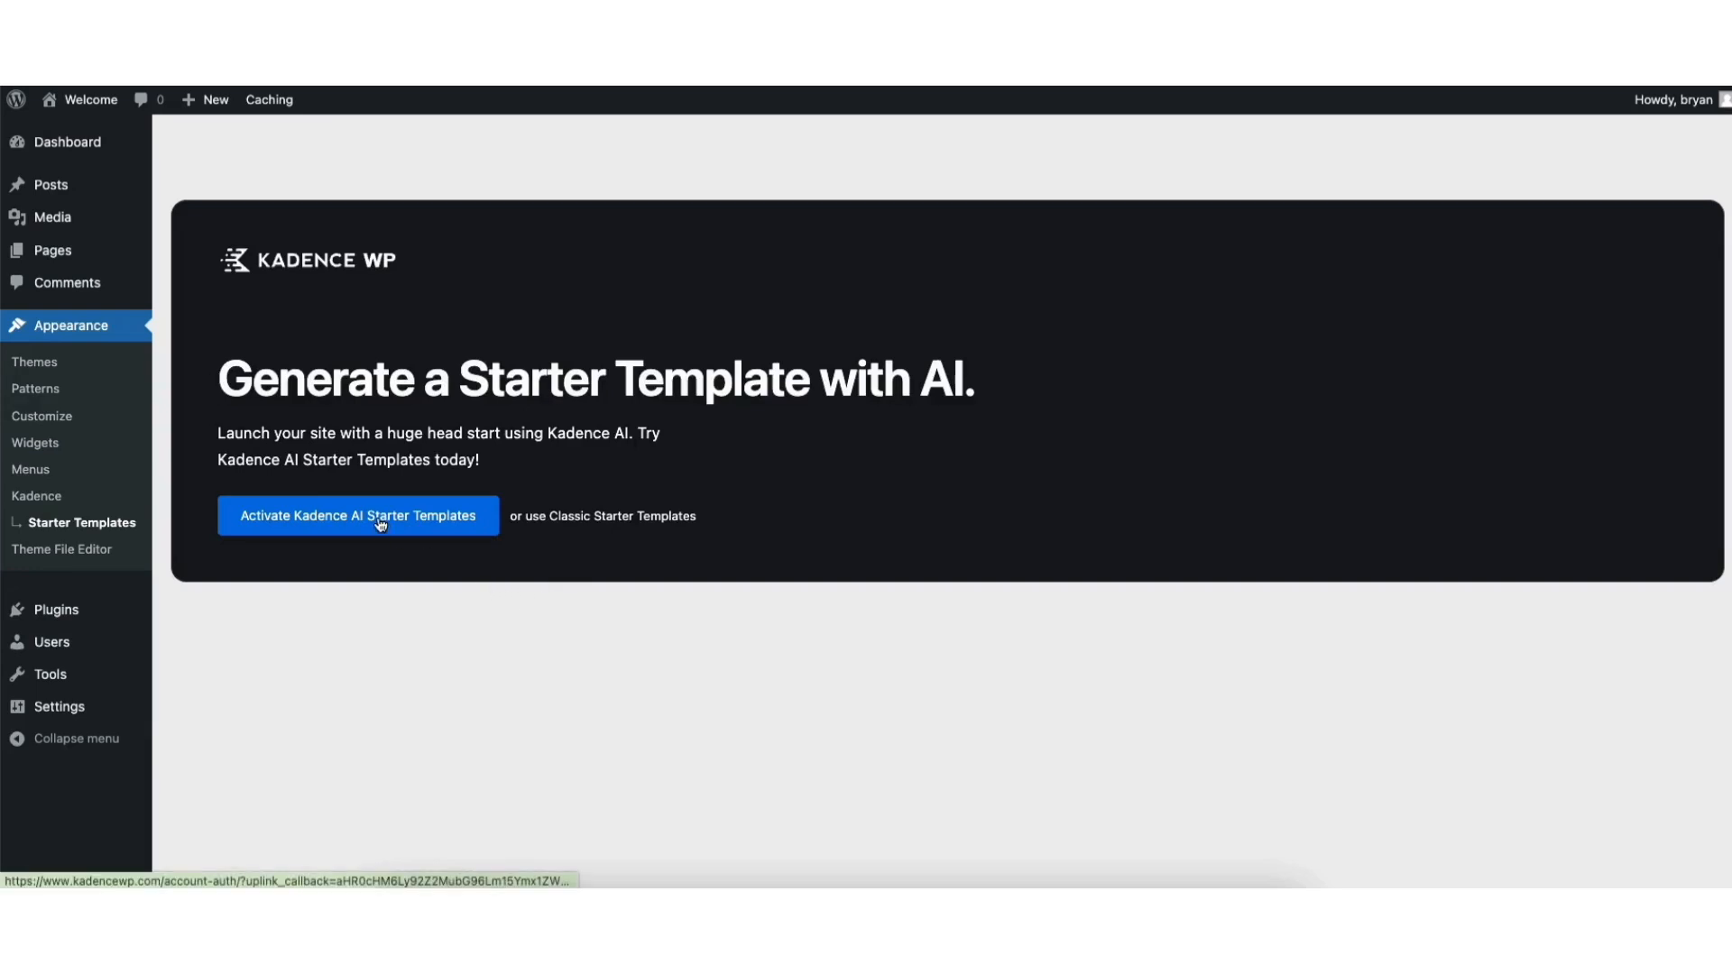
left_click(611, 518)
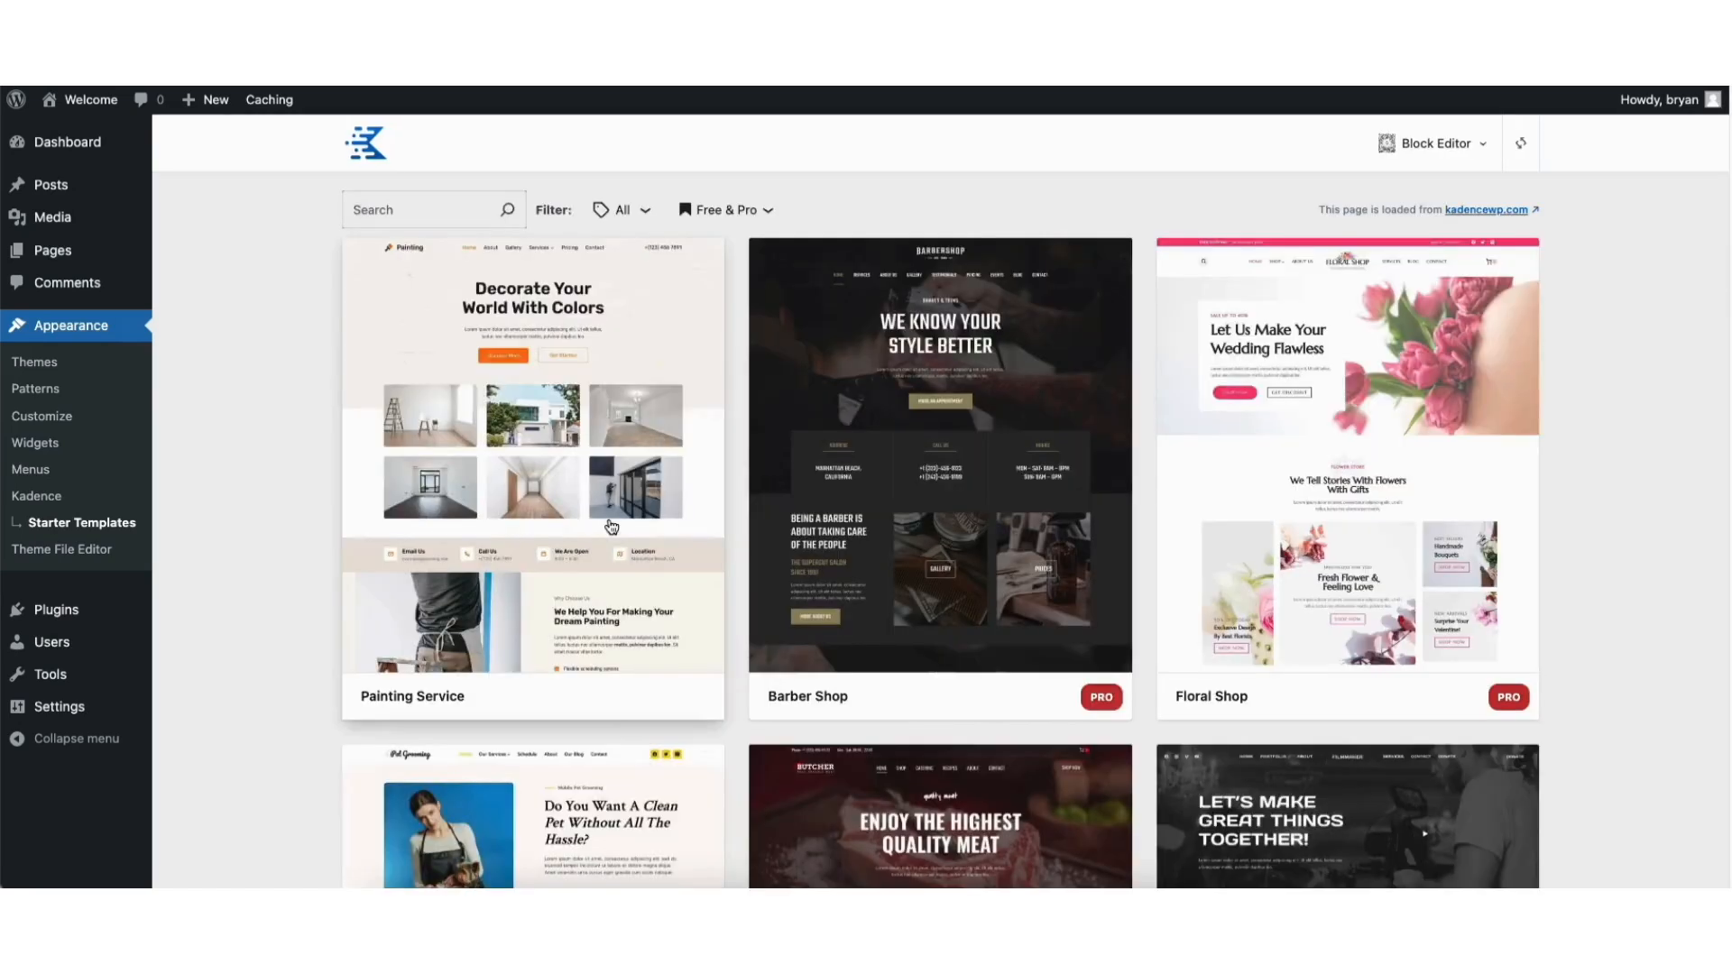
- Filter the starter templates to Free Only and look through the available designs
left_click(730, 213)
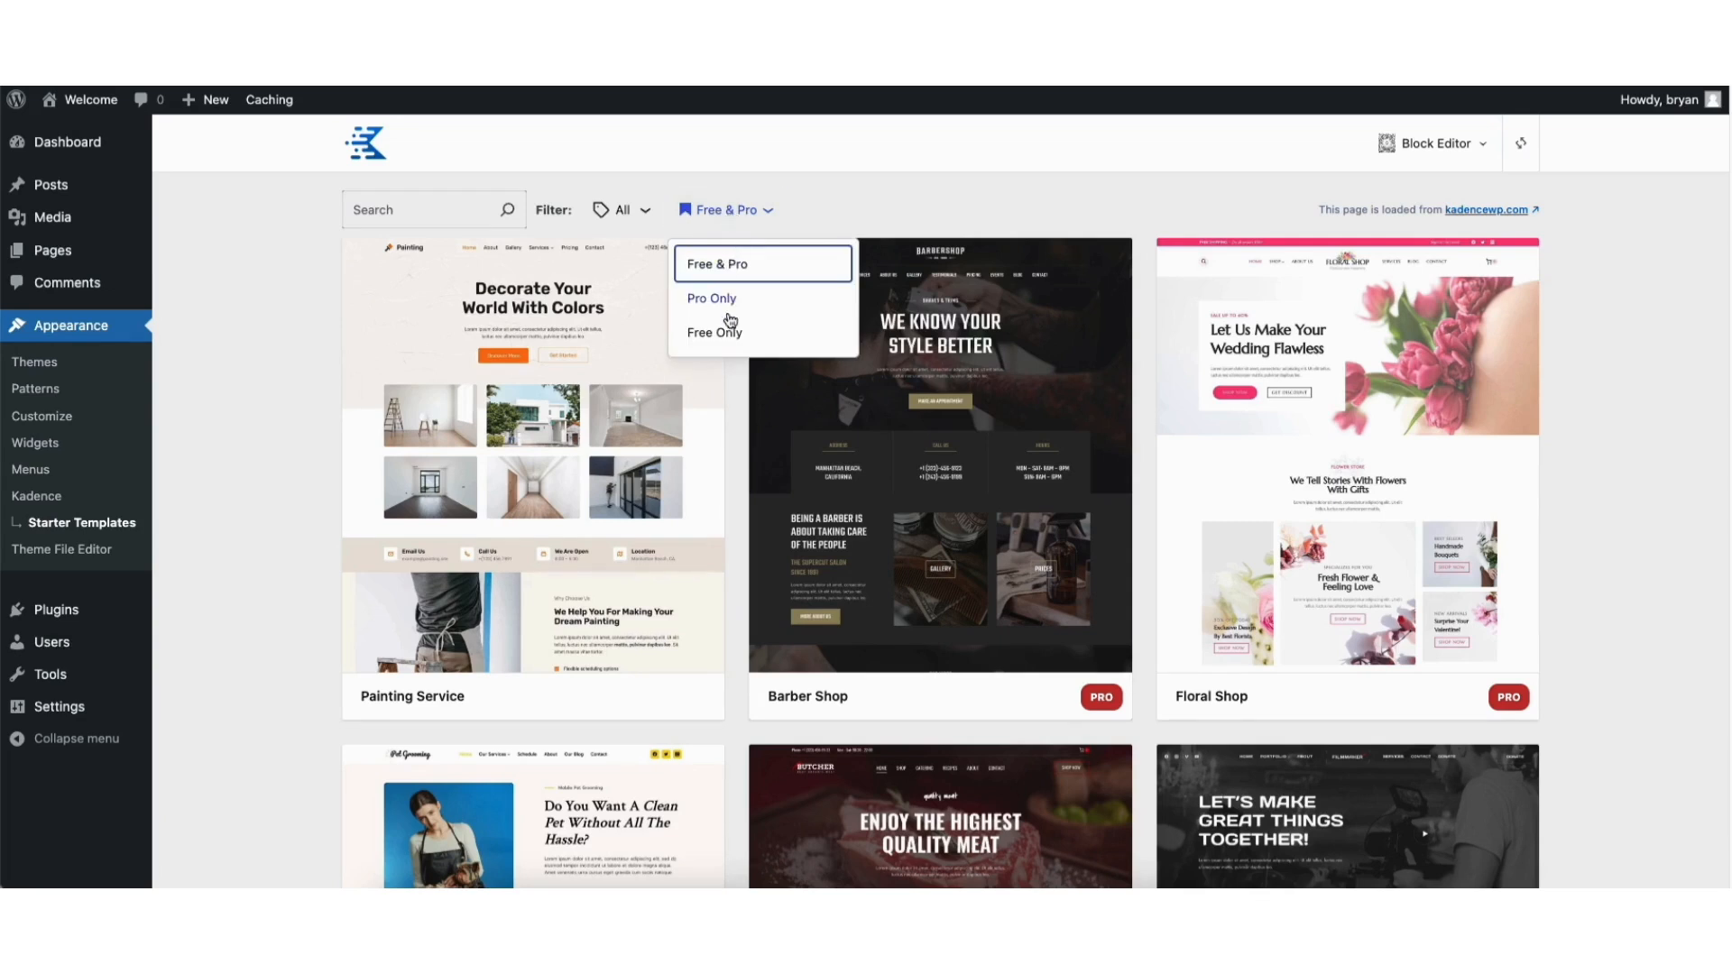
left_click(731, 336)
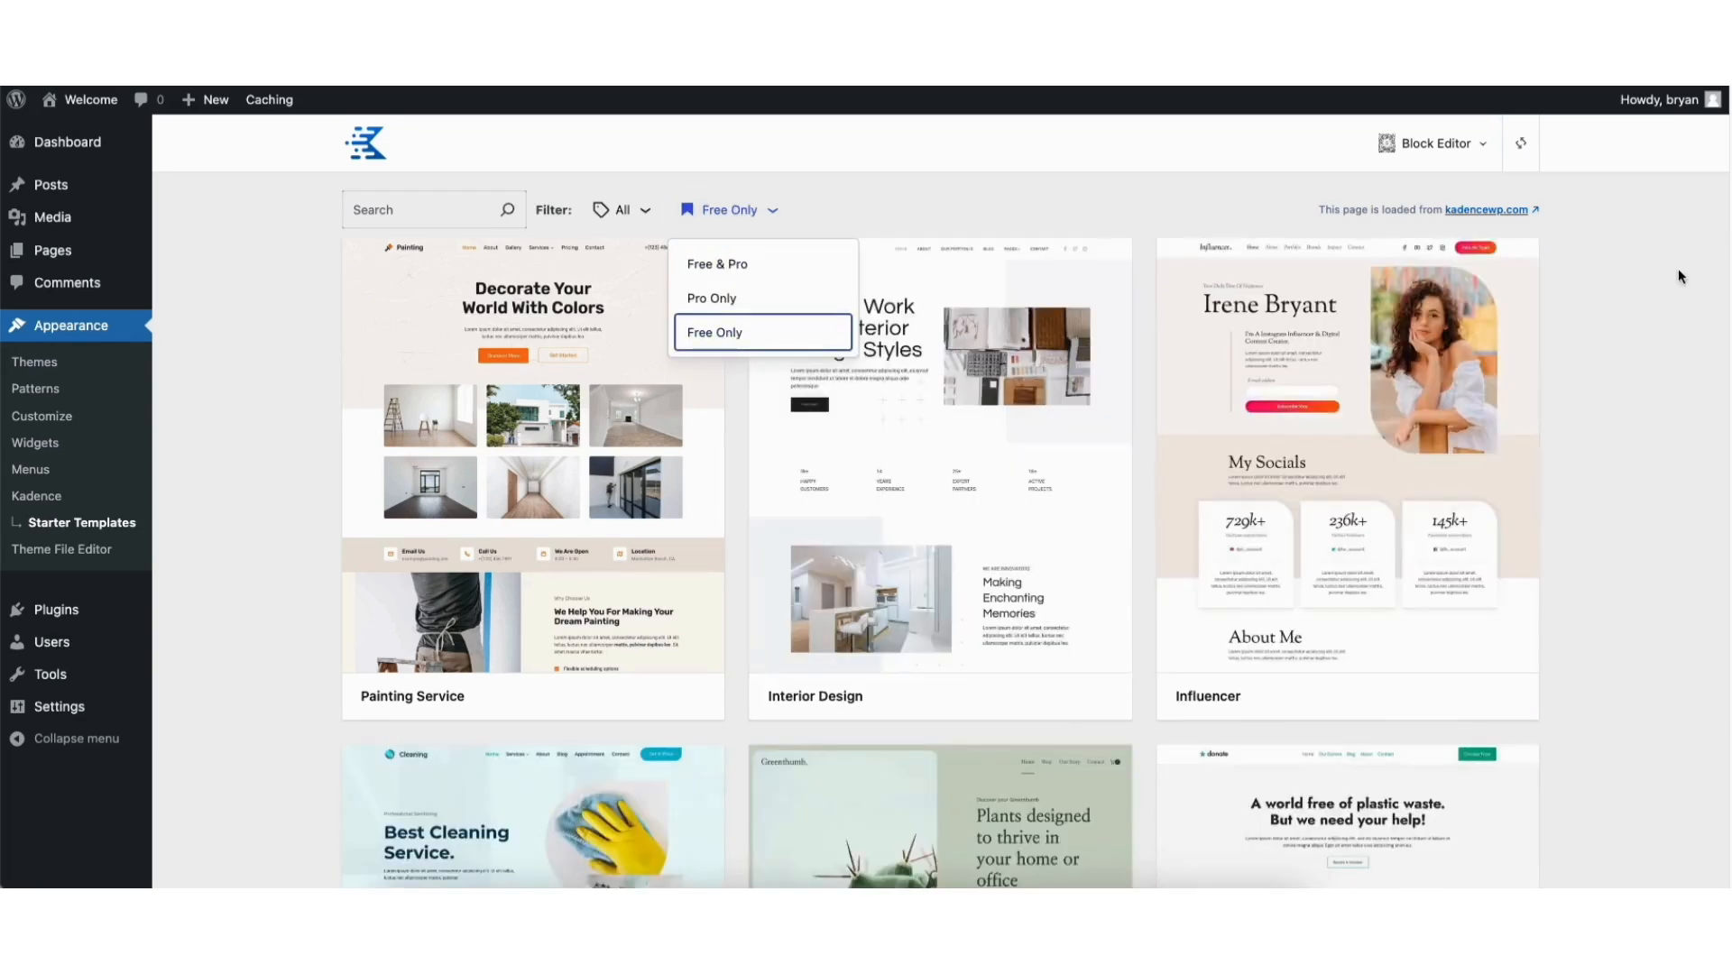
scroll(940, 530, "down", 10)
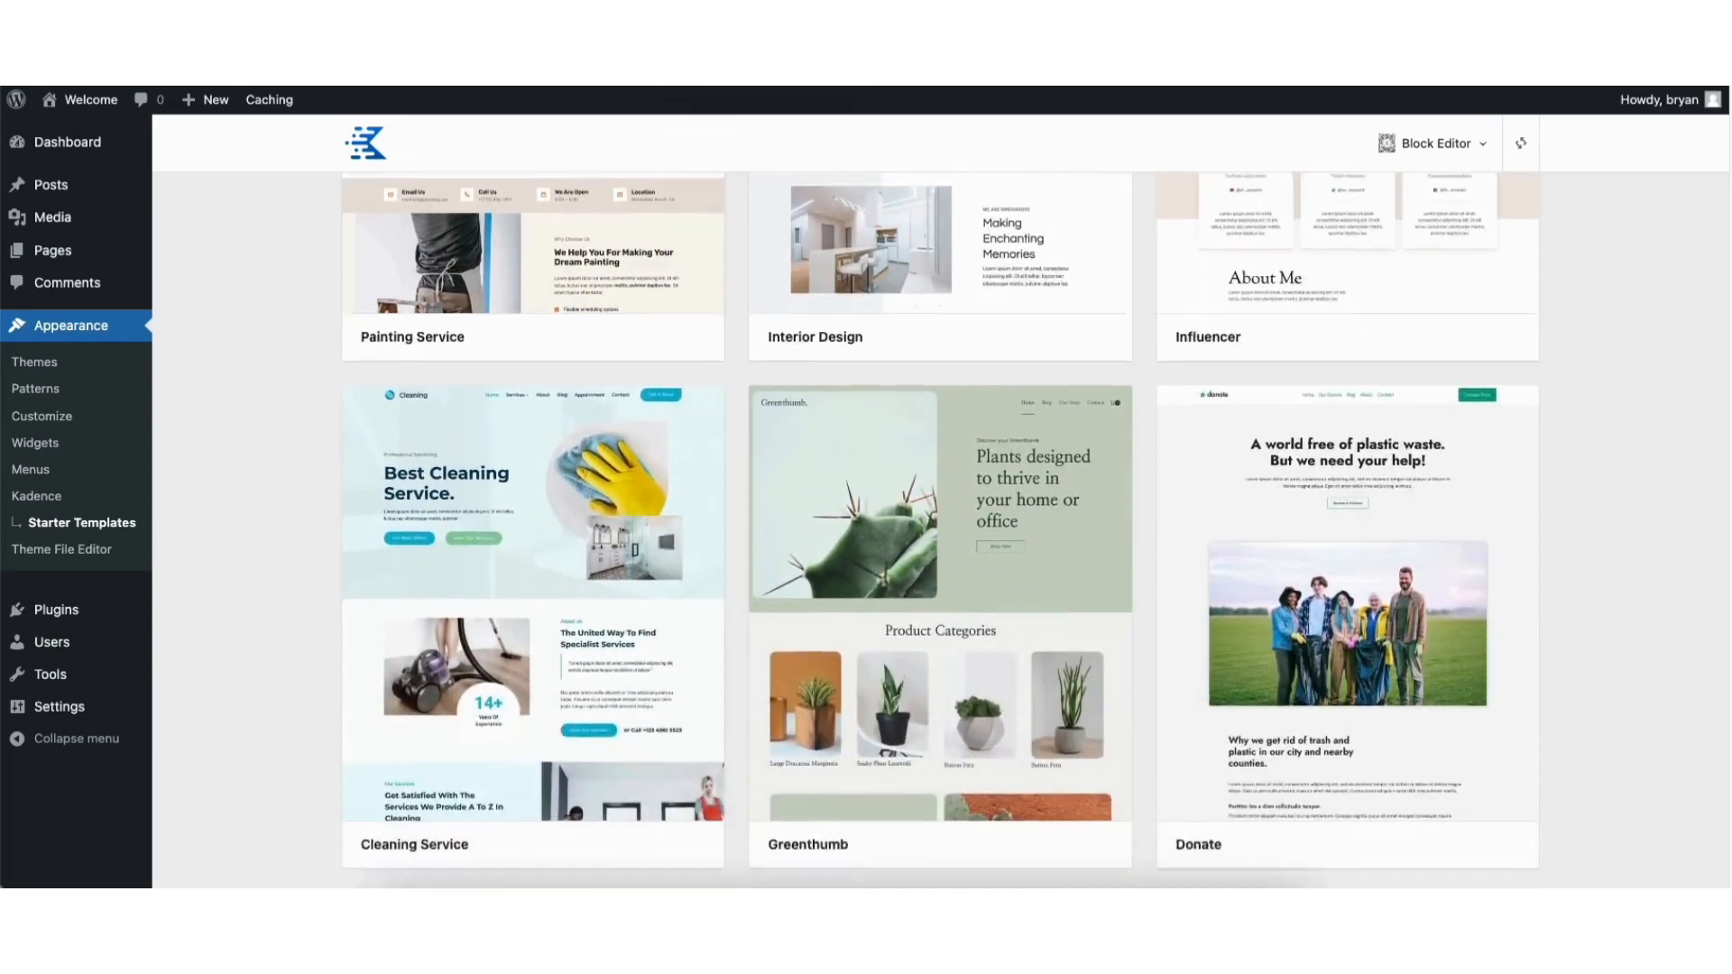
scroll(940, 530, "down", 12)
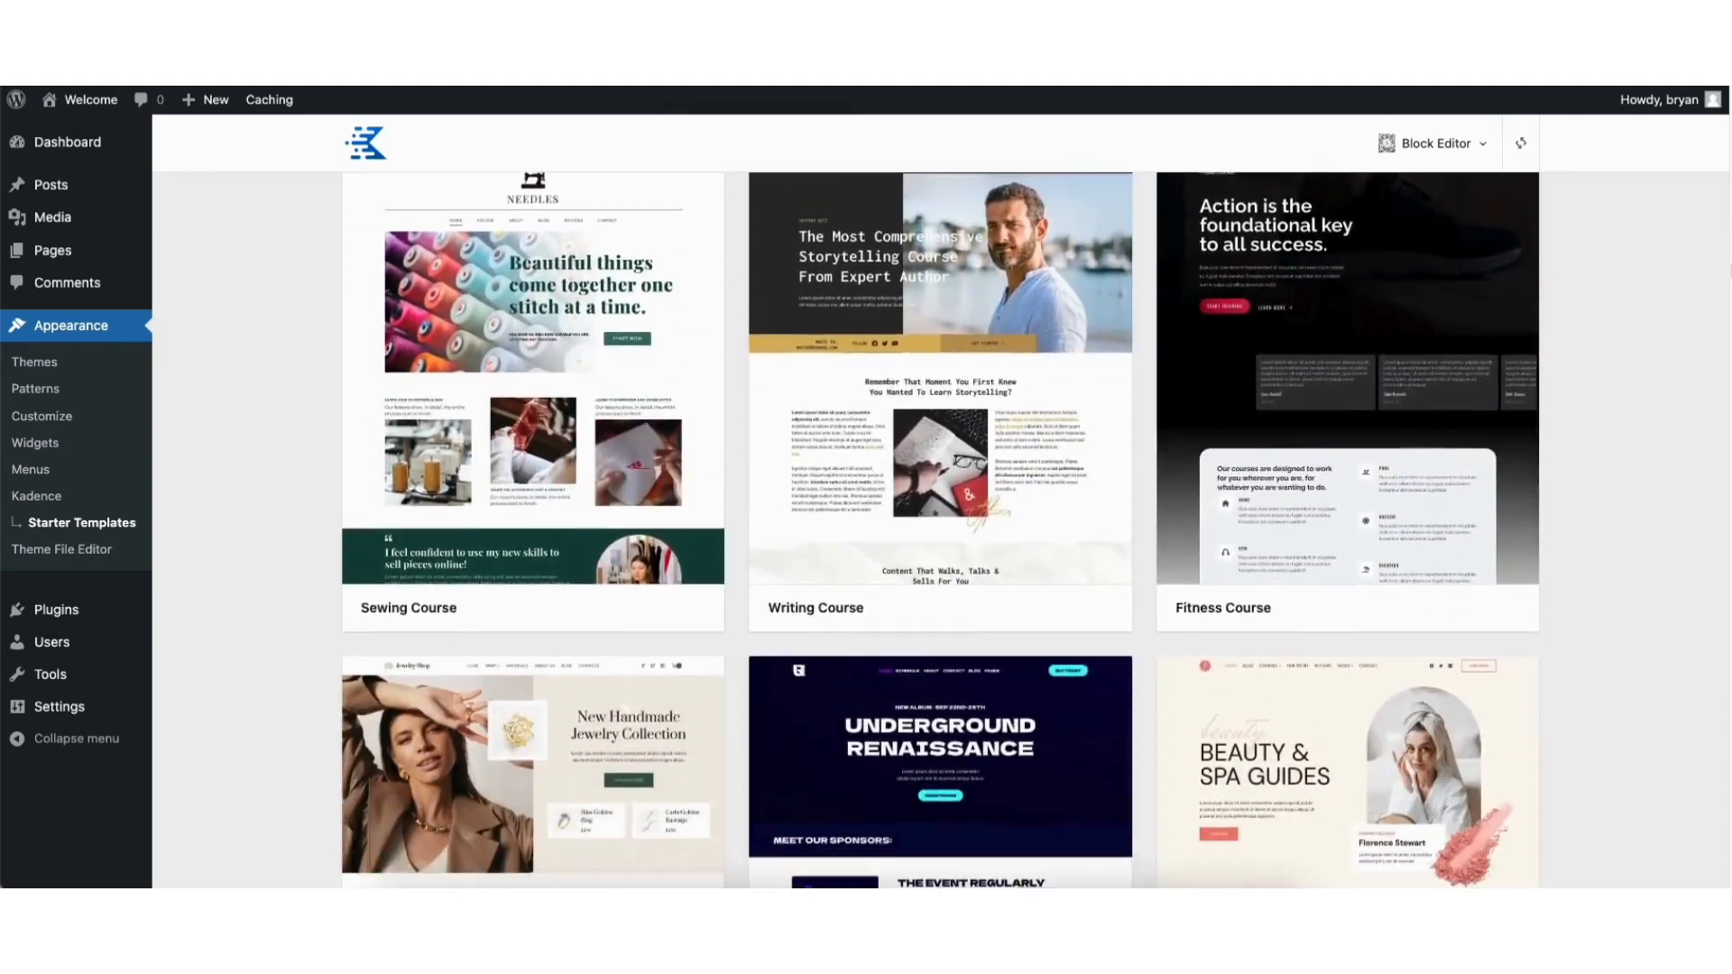
scroll(940, 531, "down", 8)
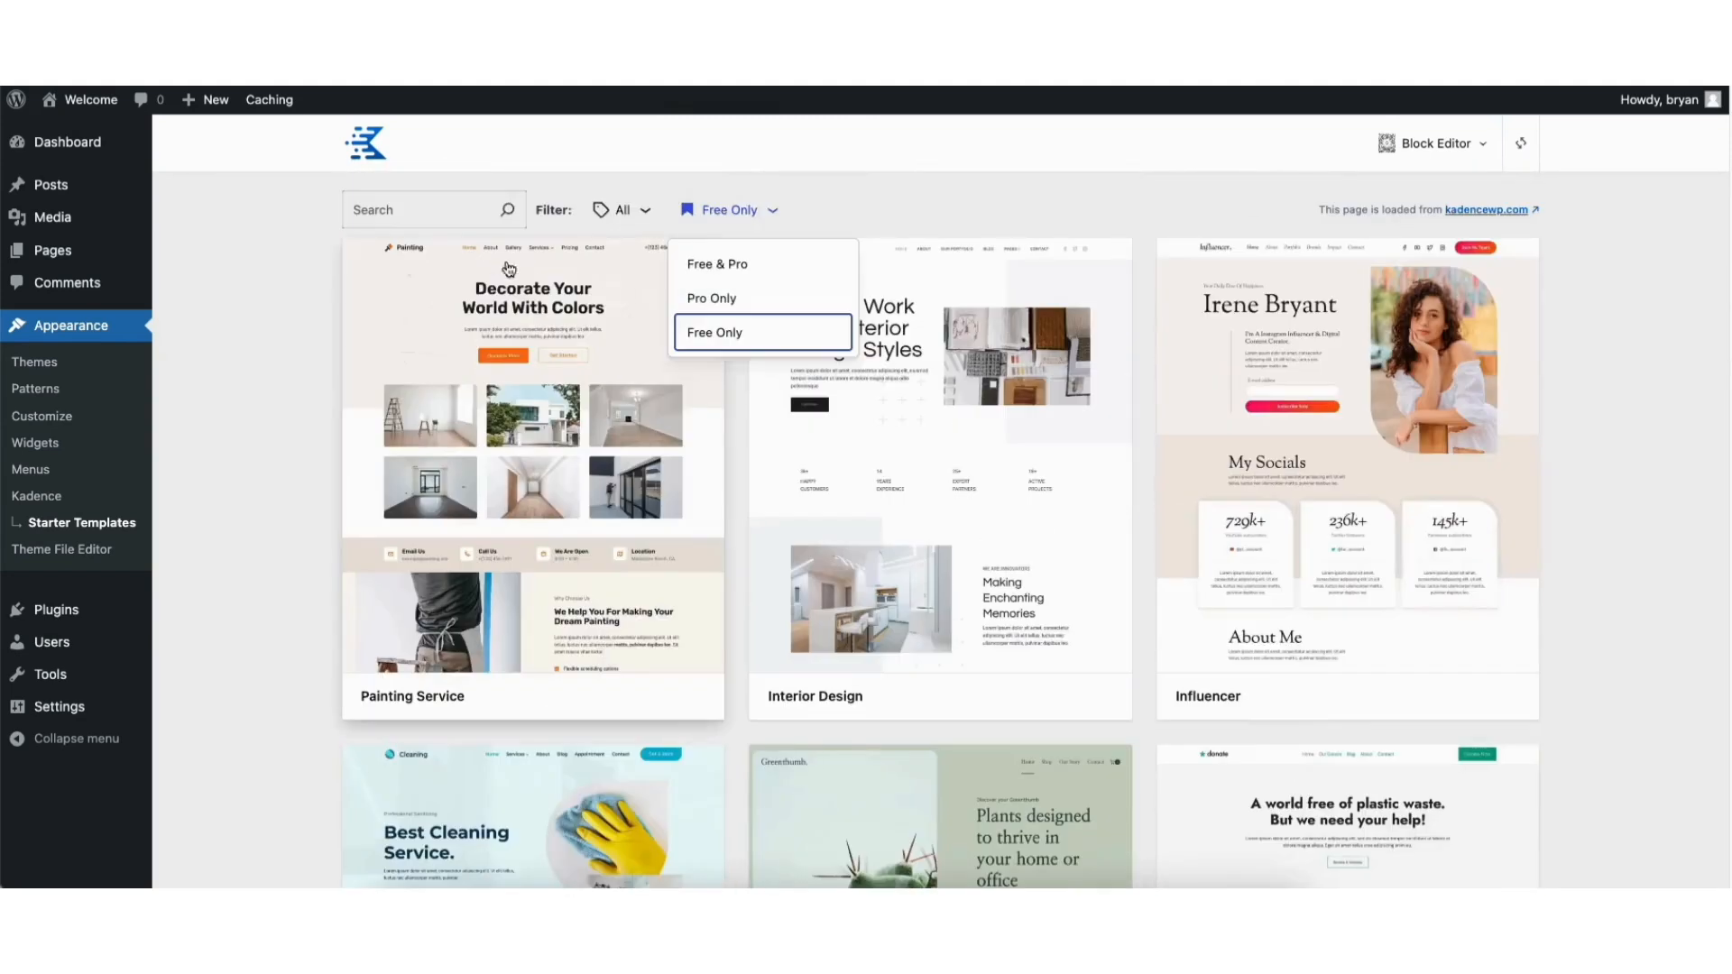
- Check the template library's search field and the categories offered by its filter
left_click(408, 209)
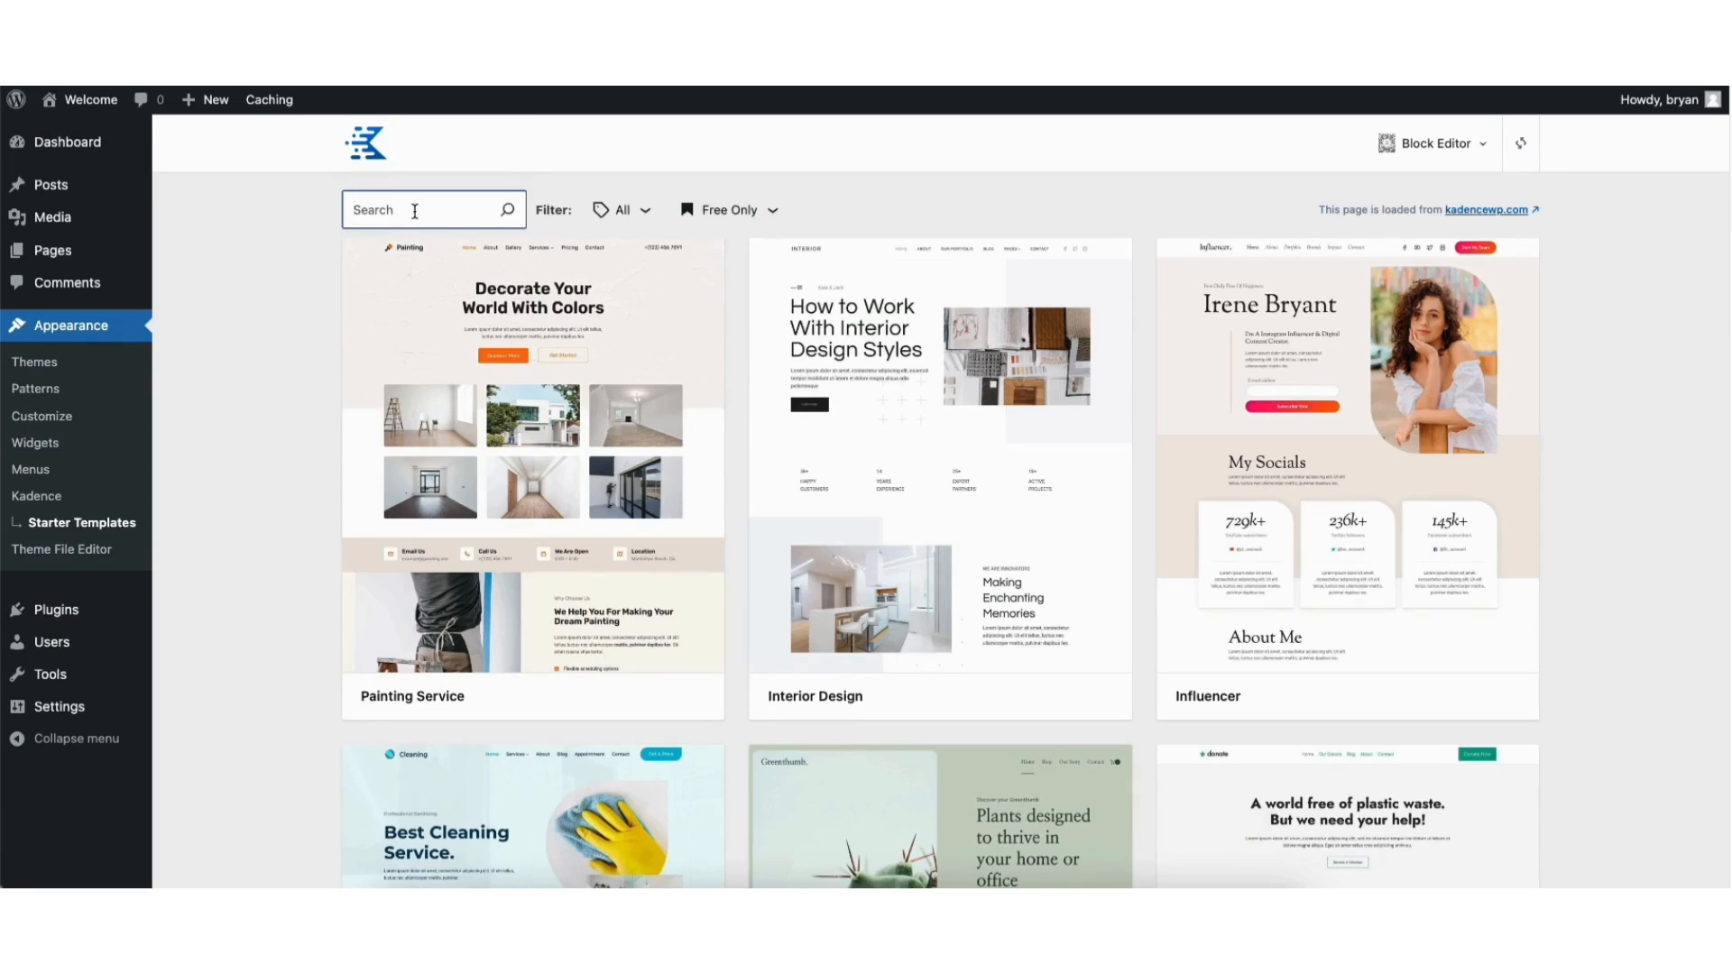
left_click(624, 211)
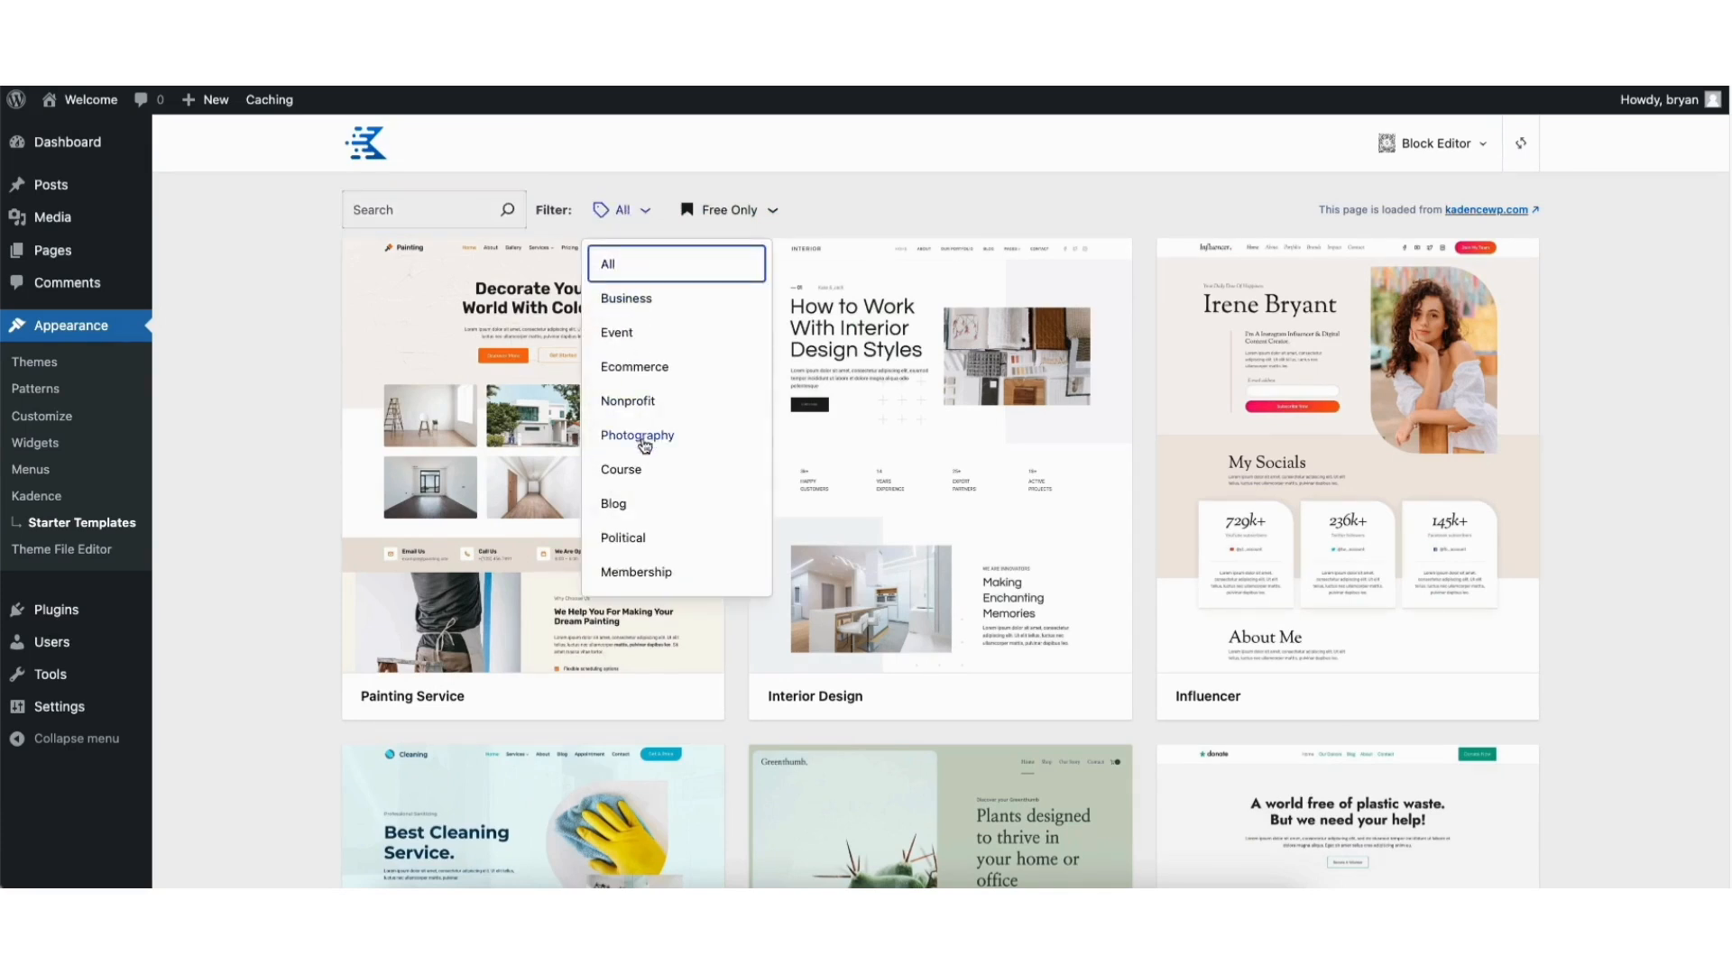
left_click(281, 508)
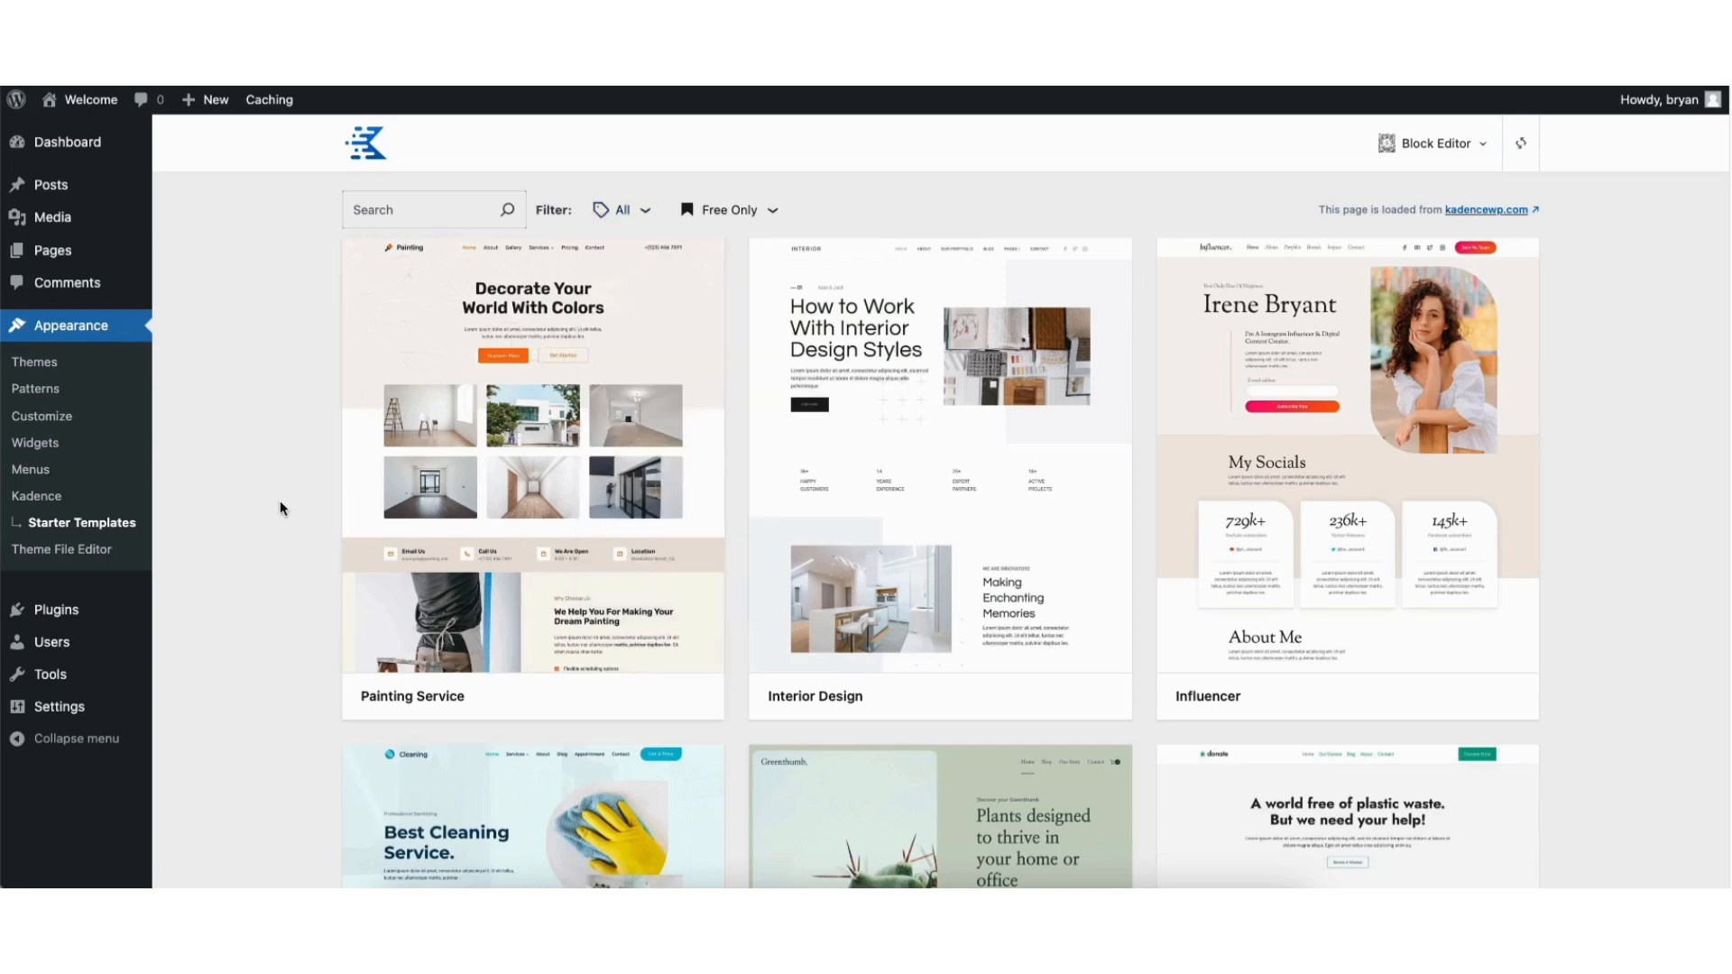
- Preview the Painting Service template's page design and return to the starter templates
left_click(505, 492)
mouse_move(1614, 257)
left_mouse_down()
mouse_move(1604, 418)
mouse_move(1554, 435)
left_mouse_up()
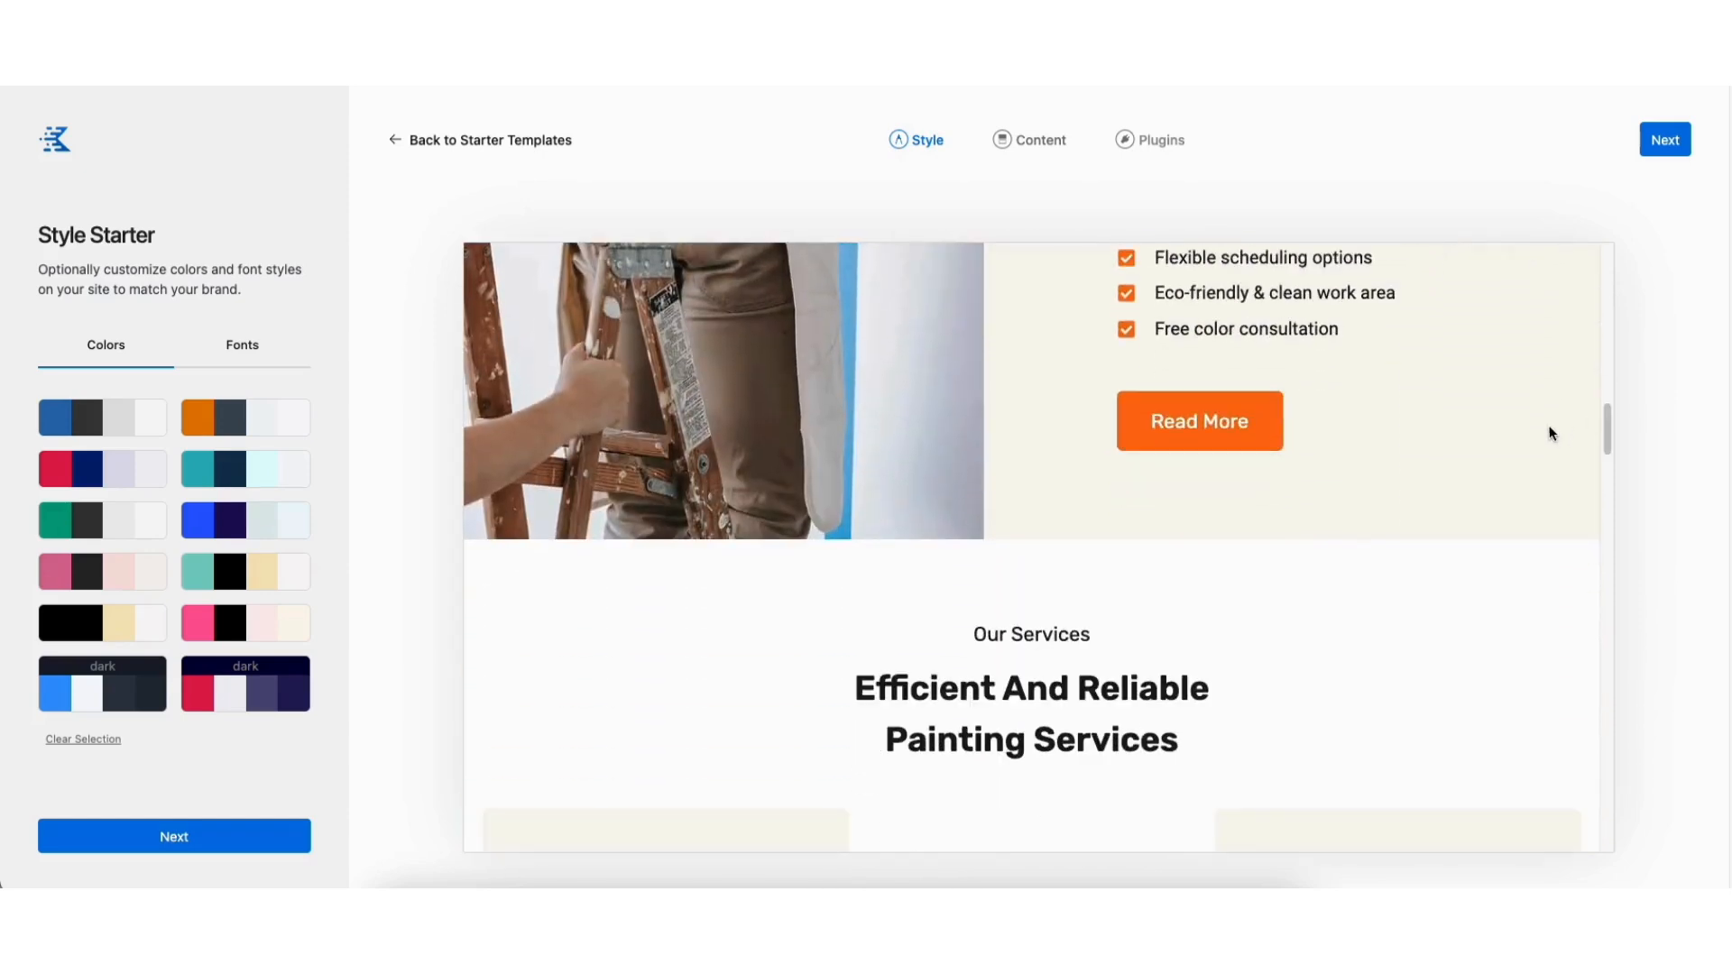
left_click(483, 142)
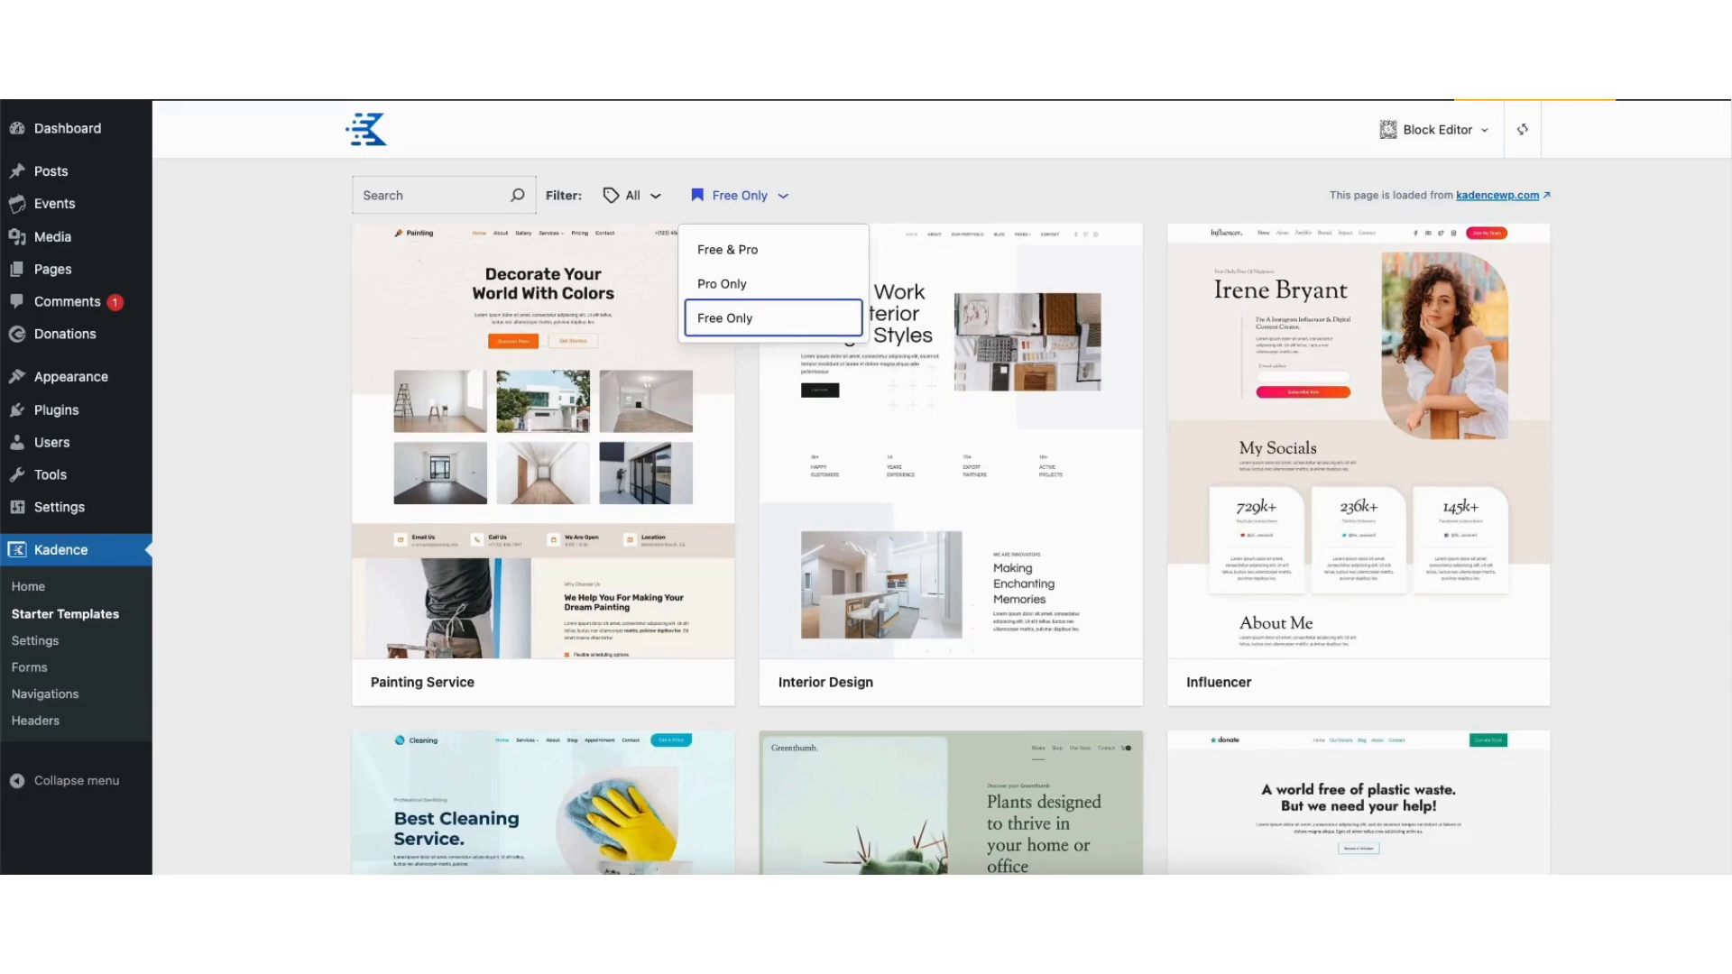
- Examine the full range of free starter templates, from business and shop designs to courses, charities and events
scroll(951, 514, "down", 8)
scroll(1730, 245, "down", 10)
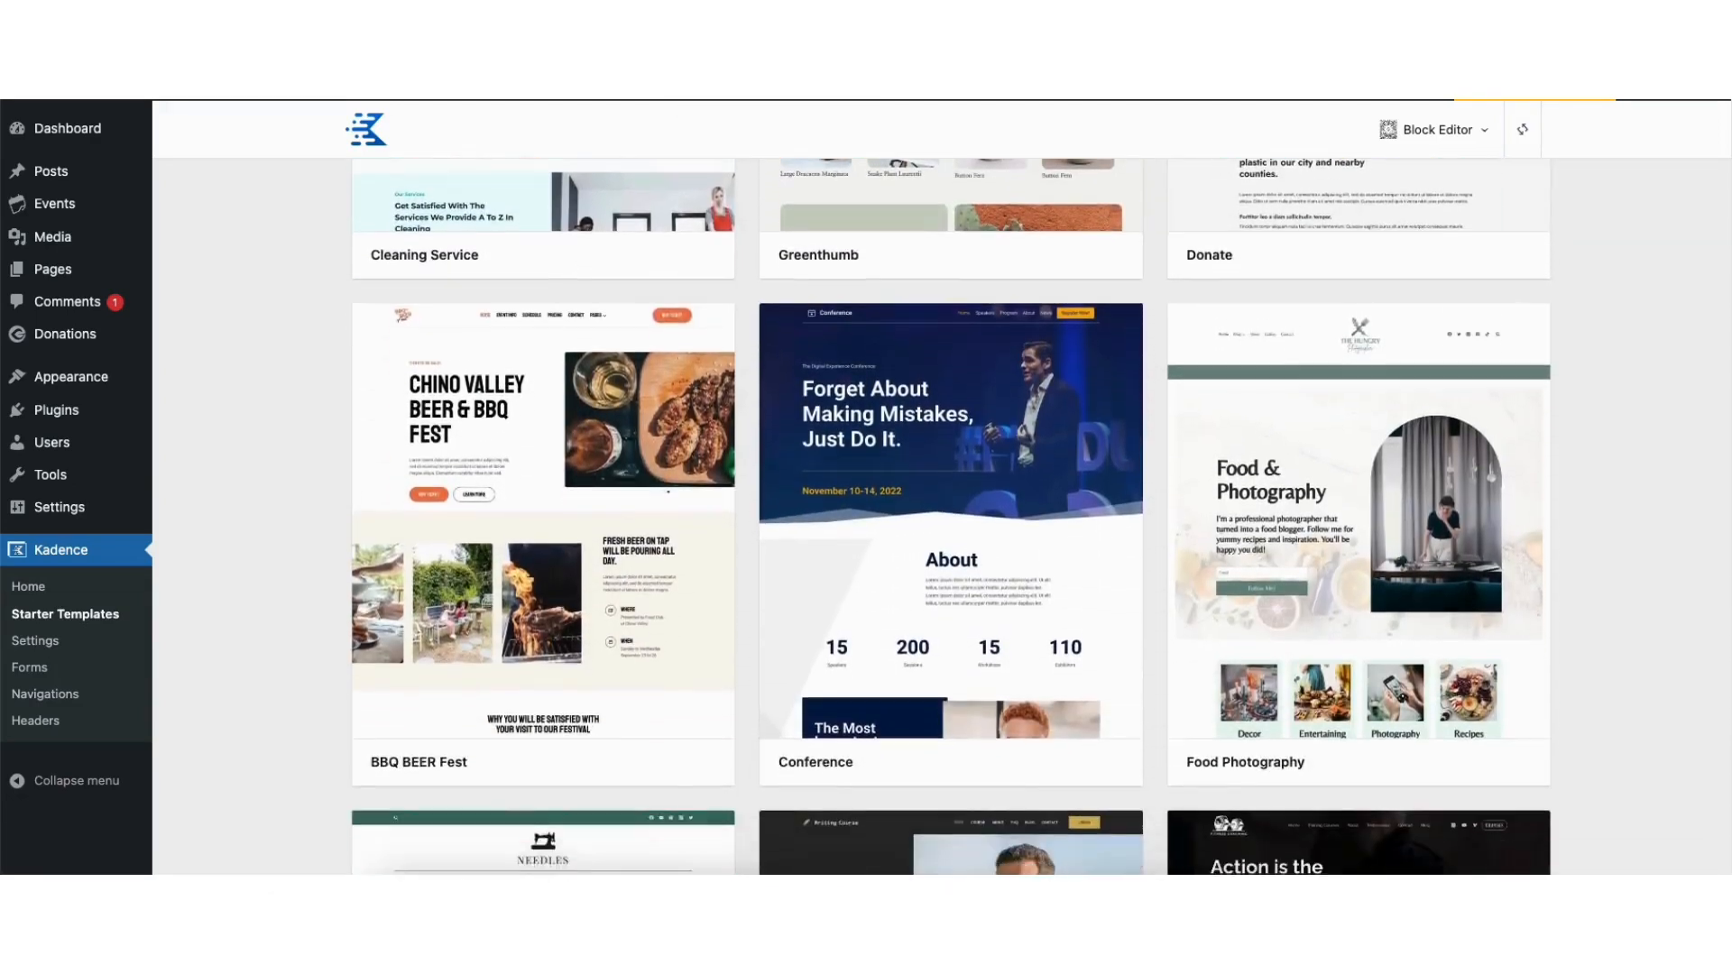
scroll(1730, 246, "down", 10)
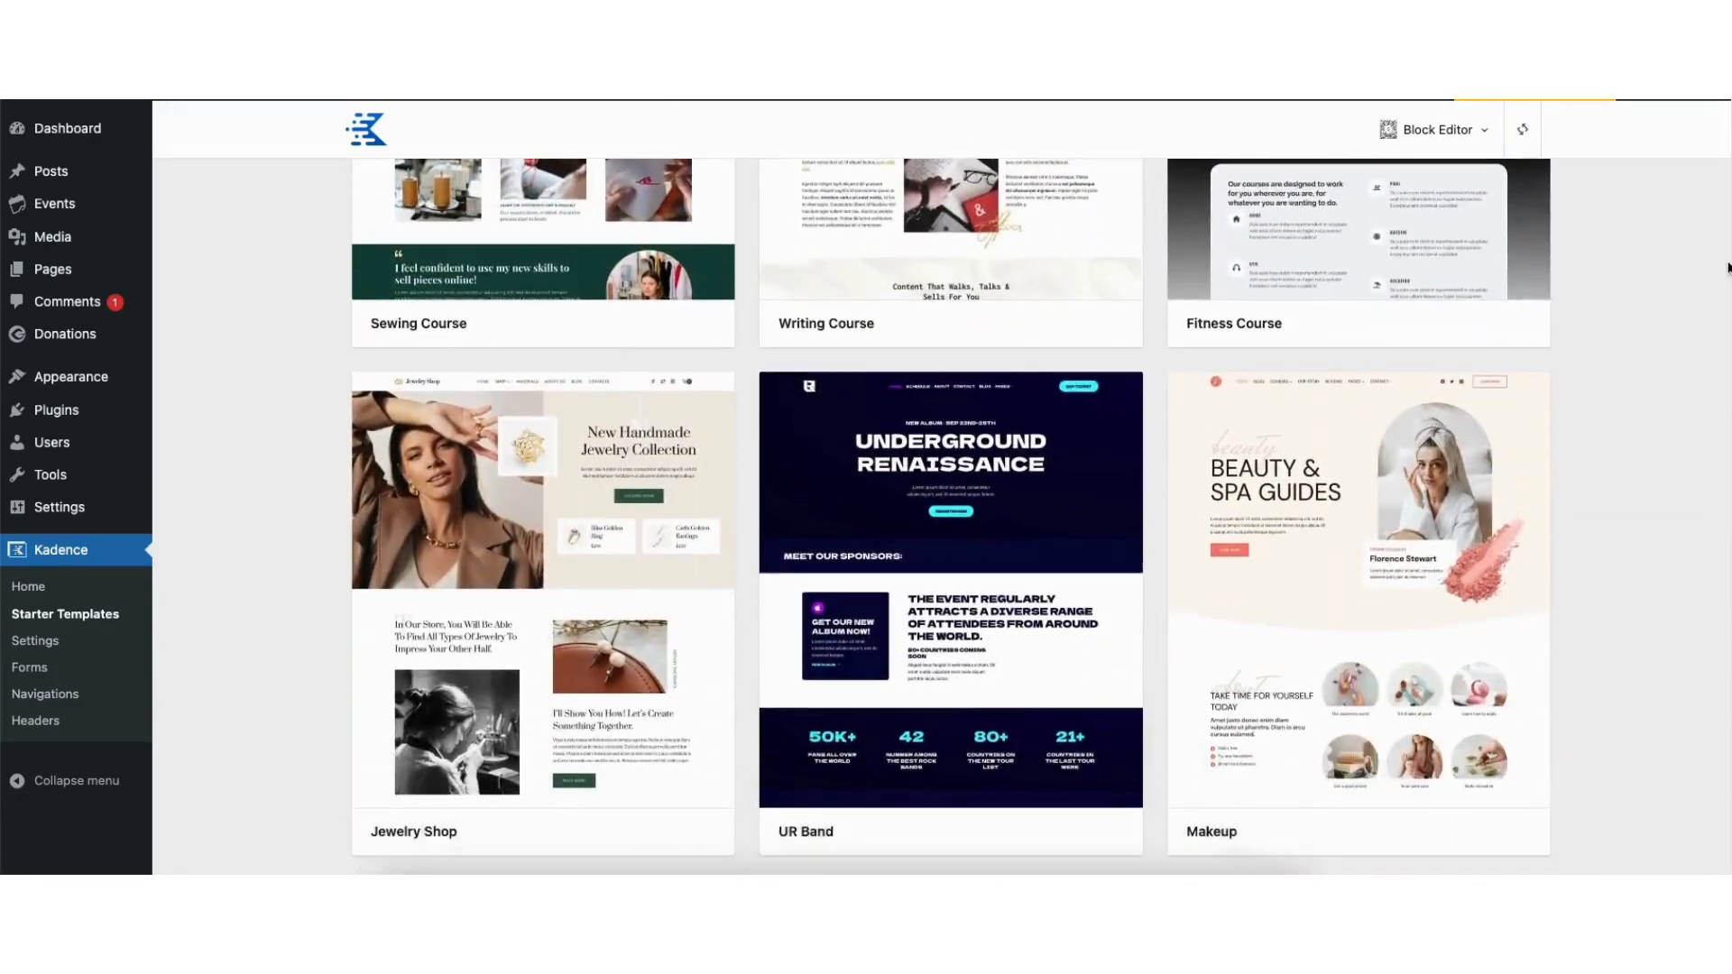
scroll(951, 515, "down", 9)
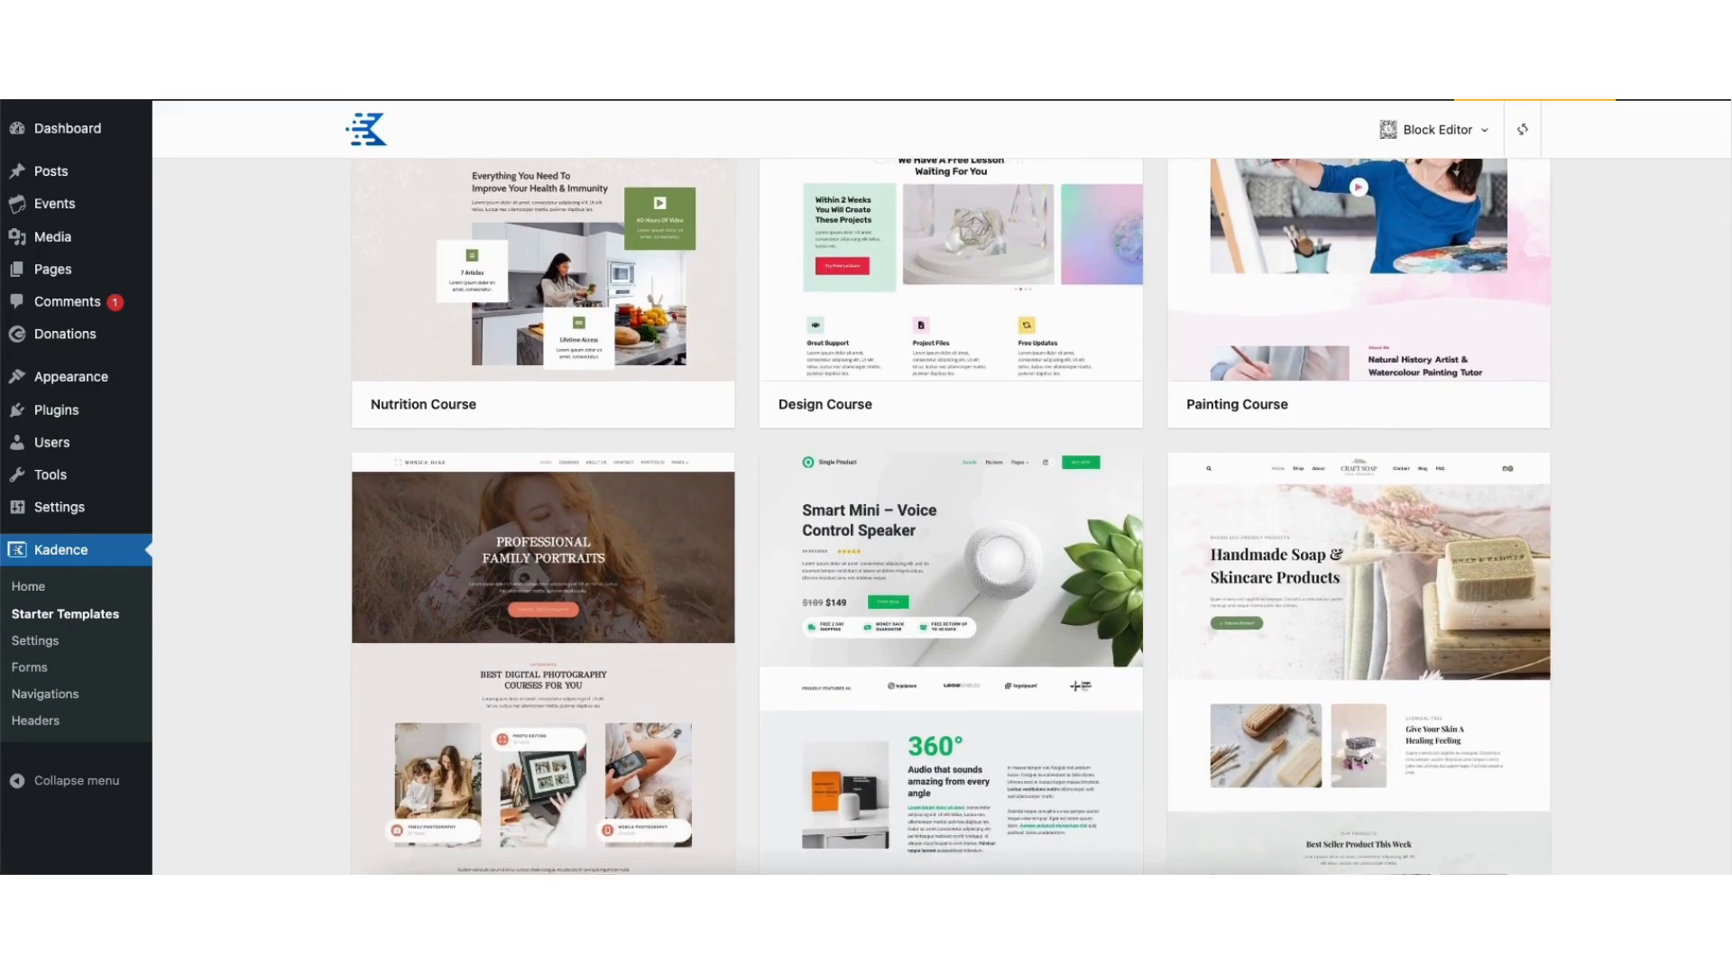
scroll(951, 514, "down", 9)
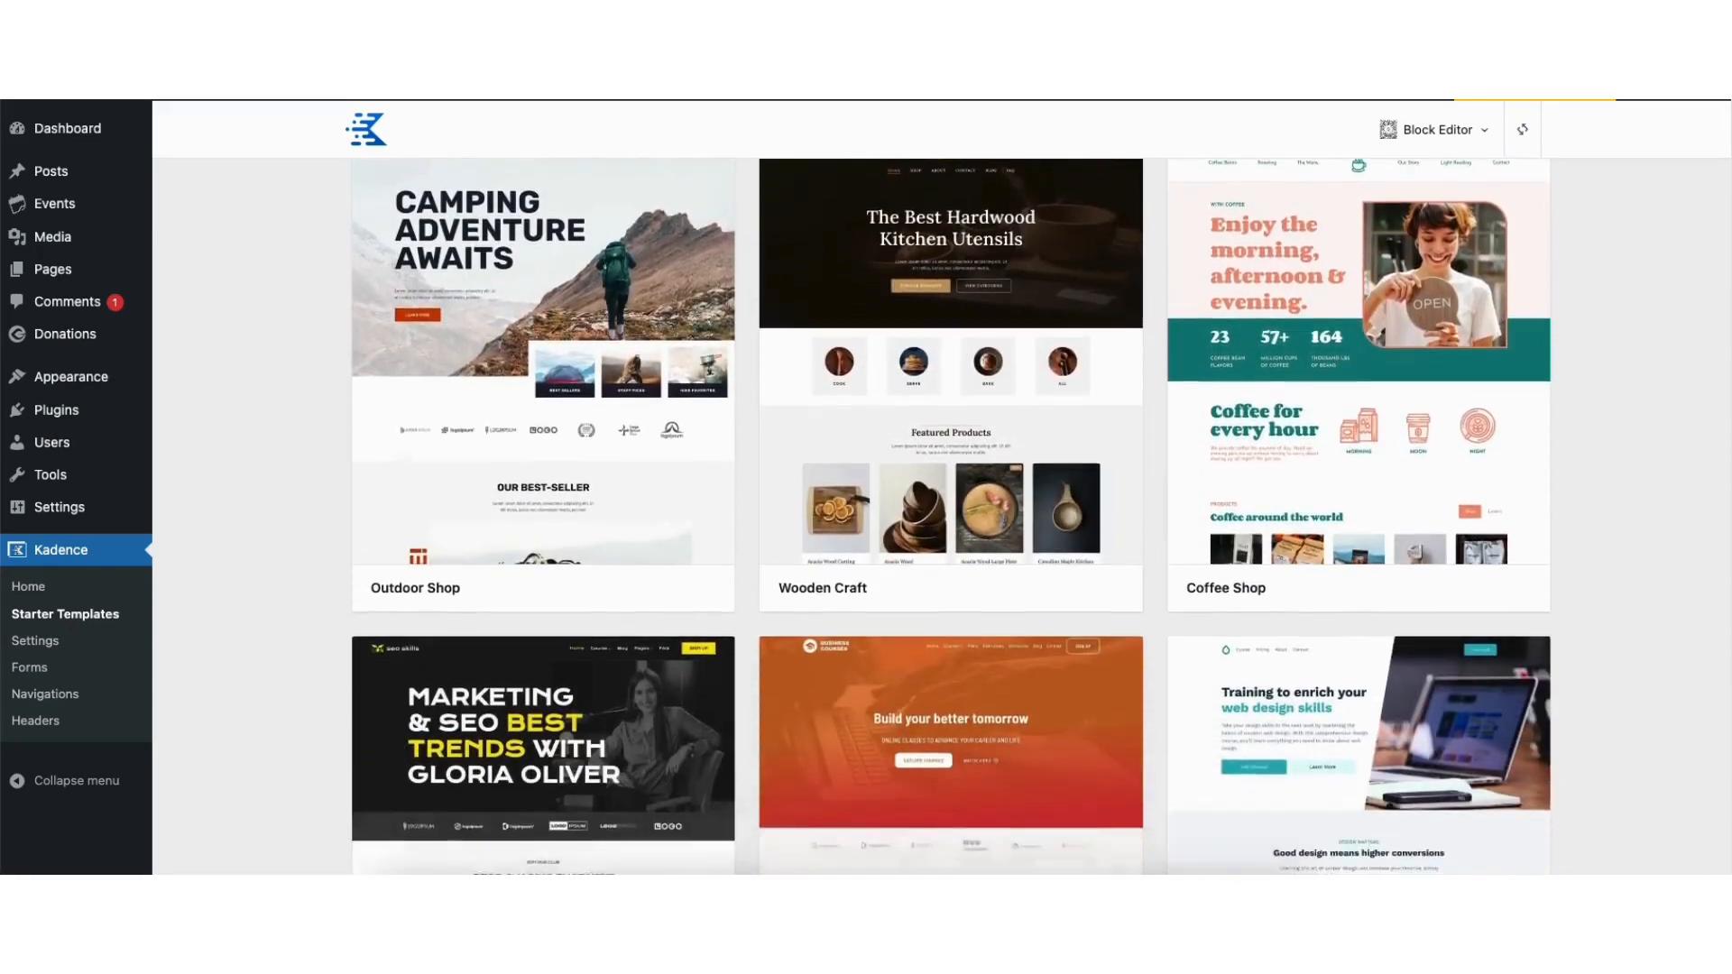
scroll(951, 514, "down", 10)
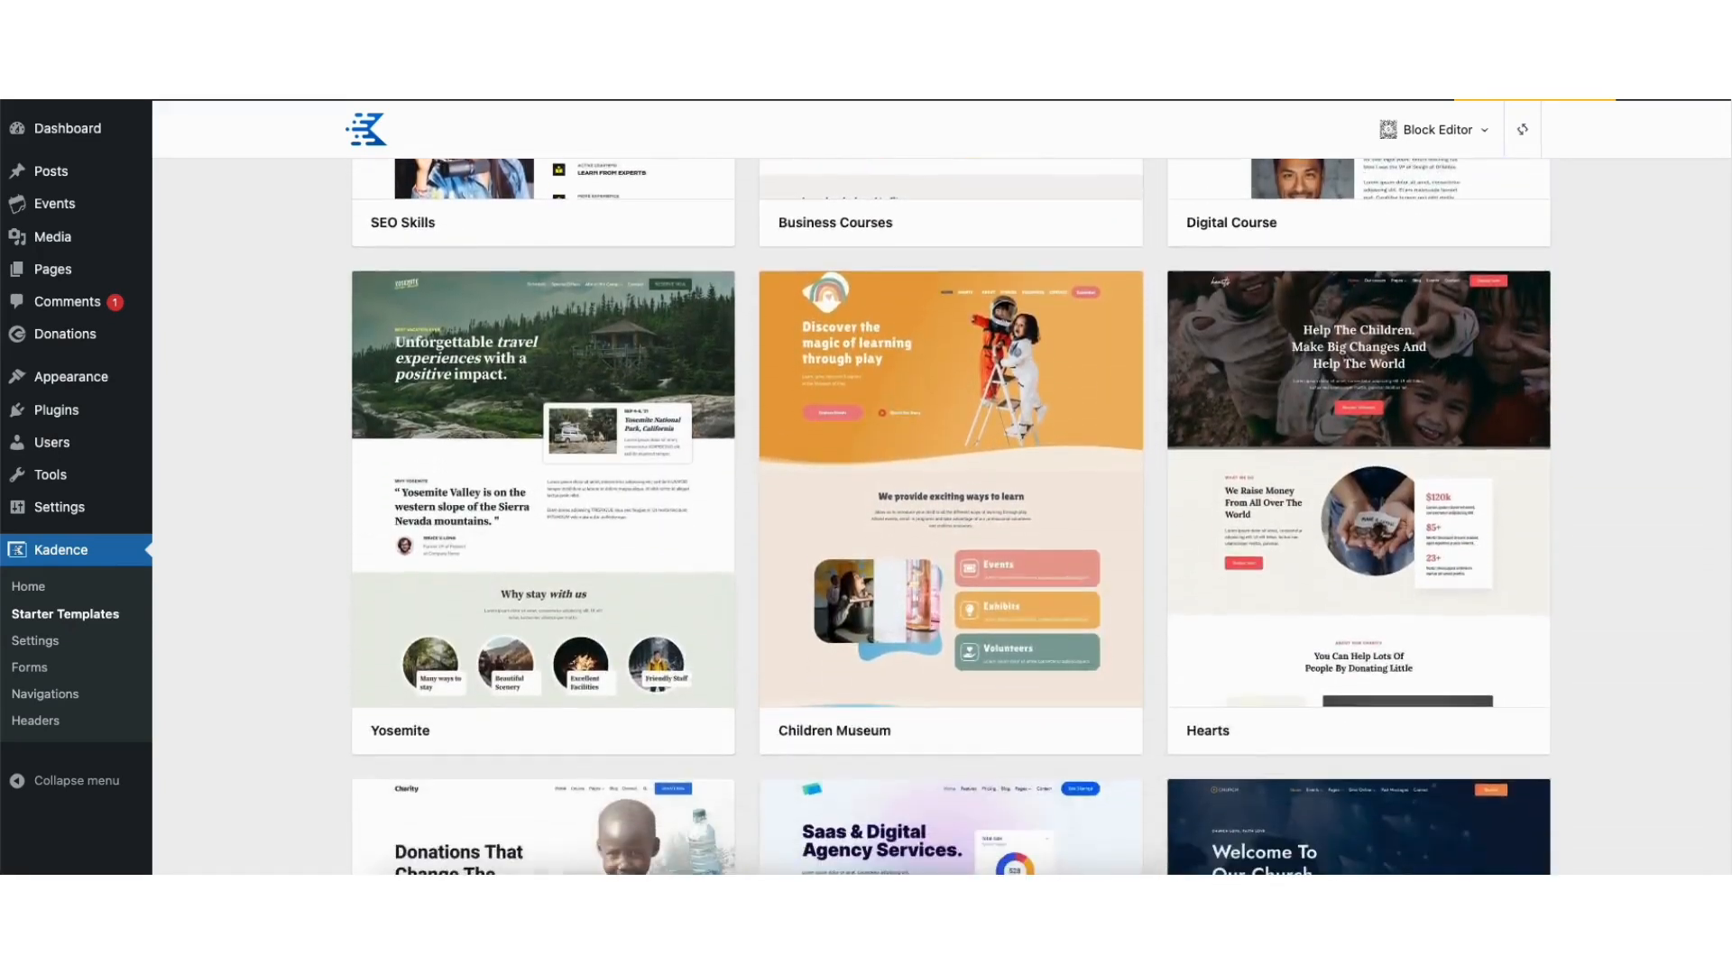
scroll(951, 515, "down", 8)
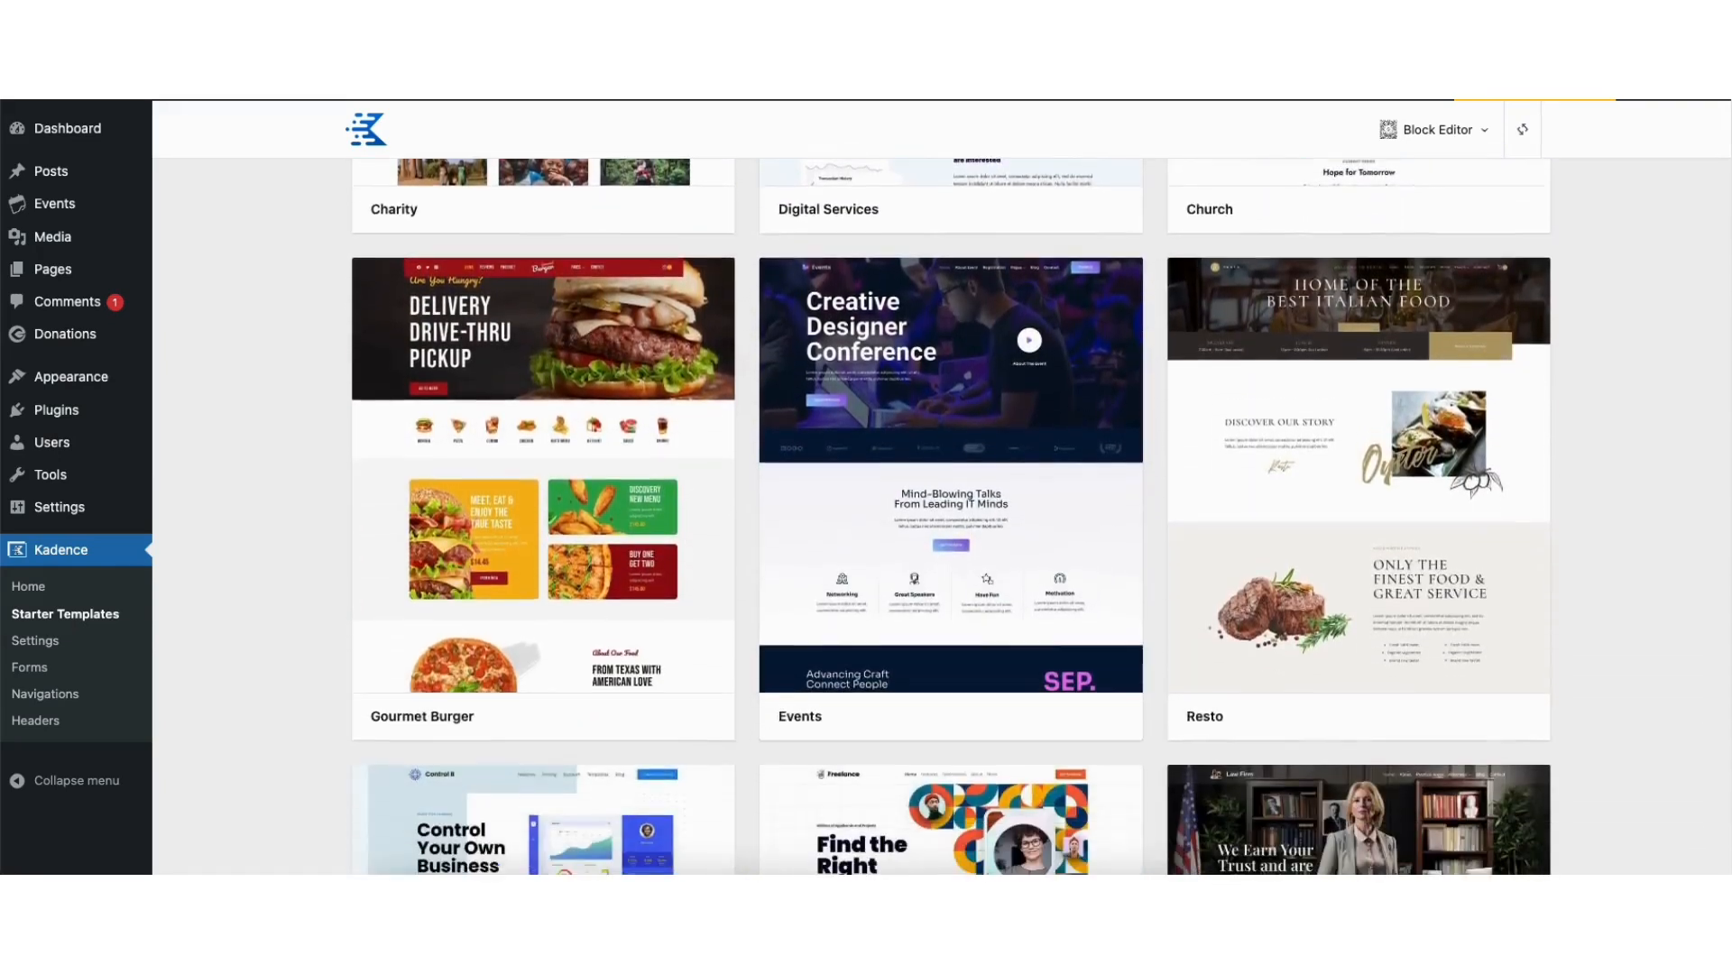
scroll(1729, 754, "down", 9)
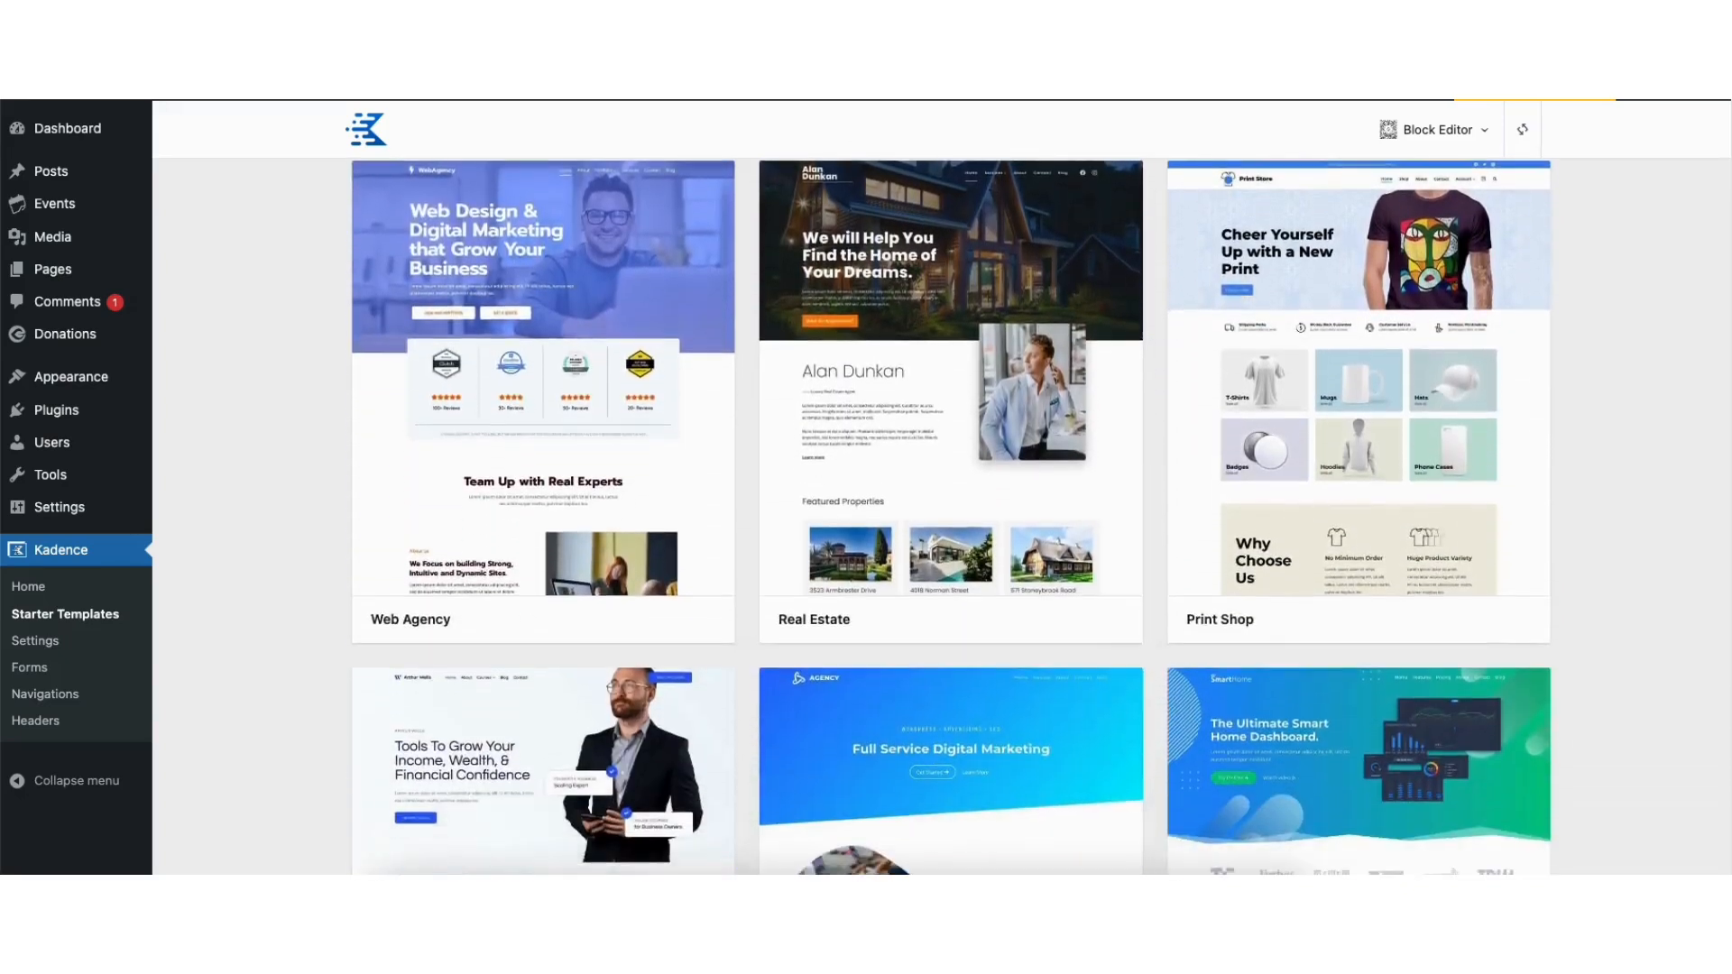
scroll(1729, 755, "down", 8)
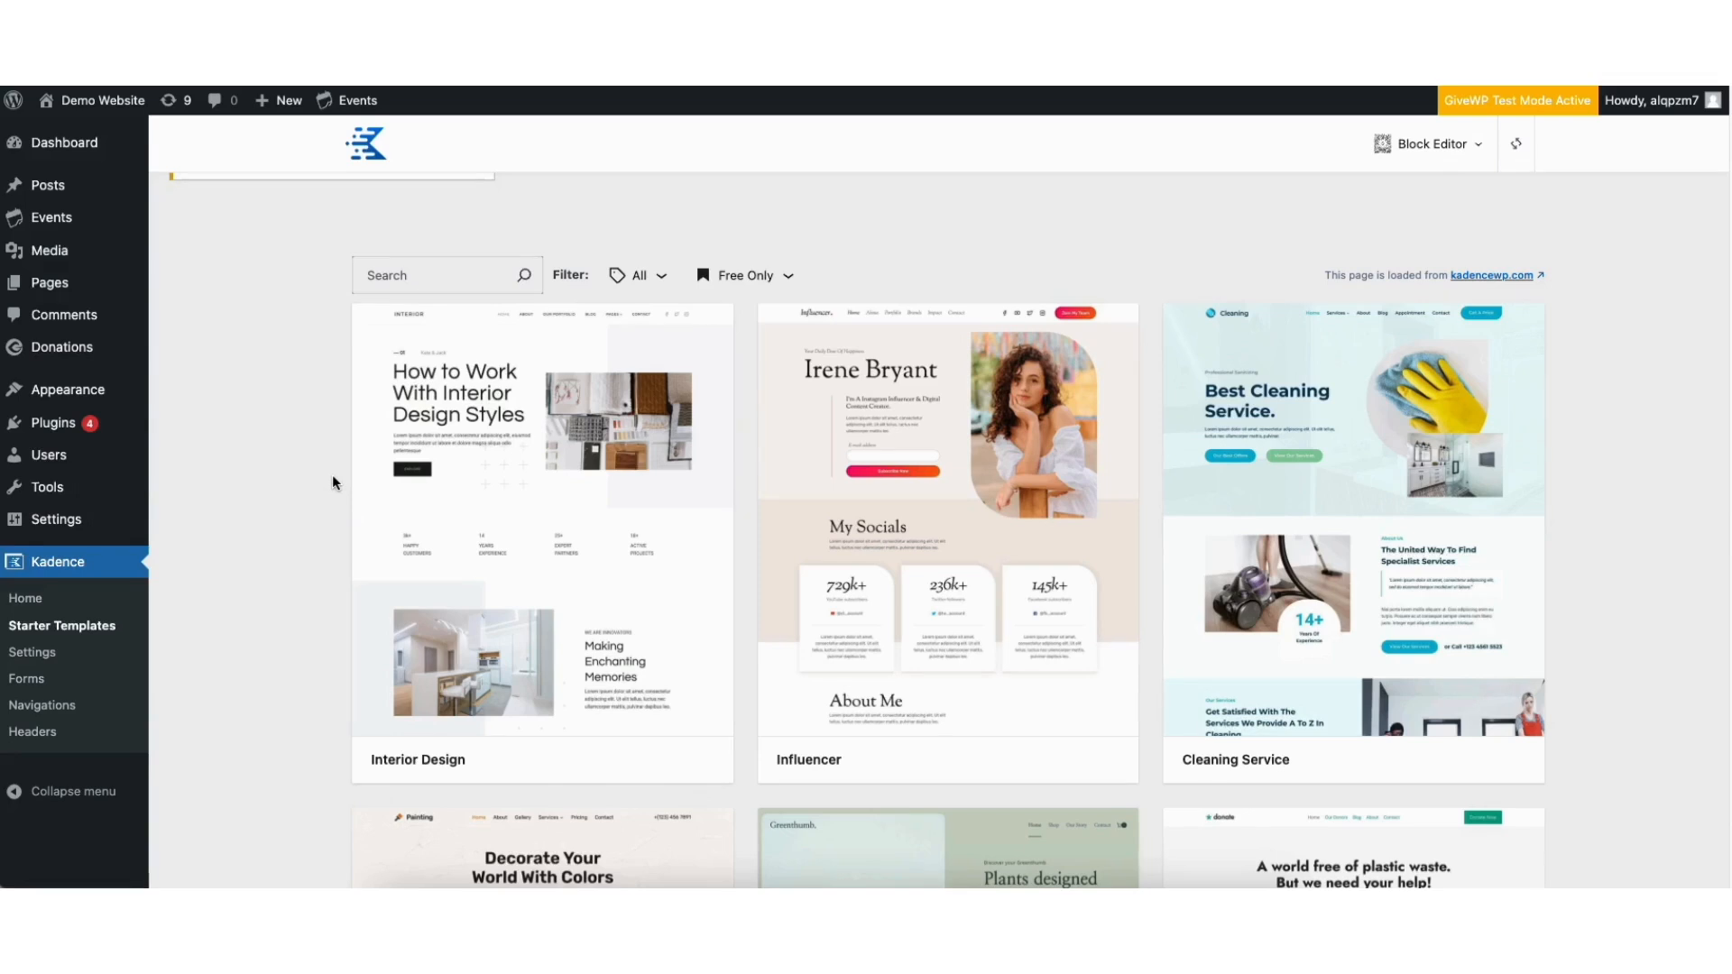
- Filter the free starter templates to the Nonprofit category and open the Hearts template
left_click(642, 276)
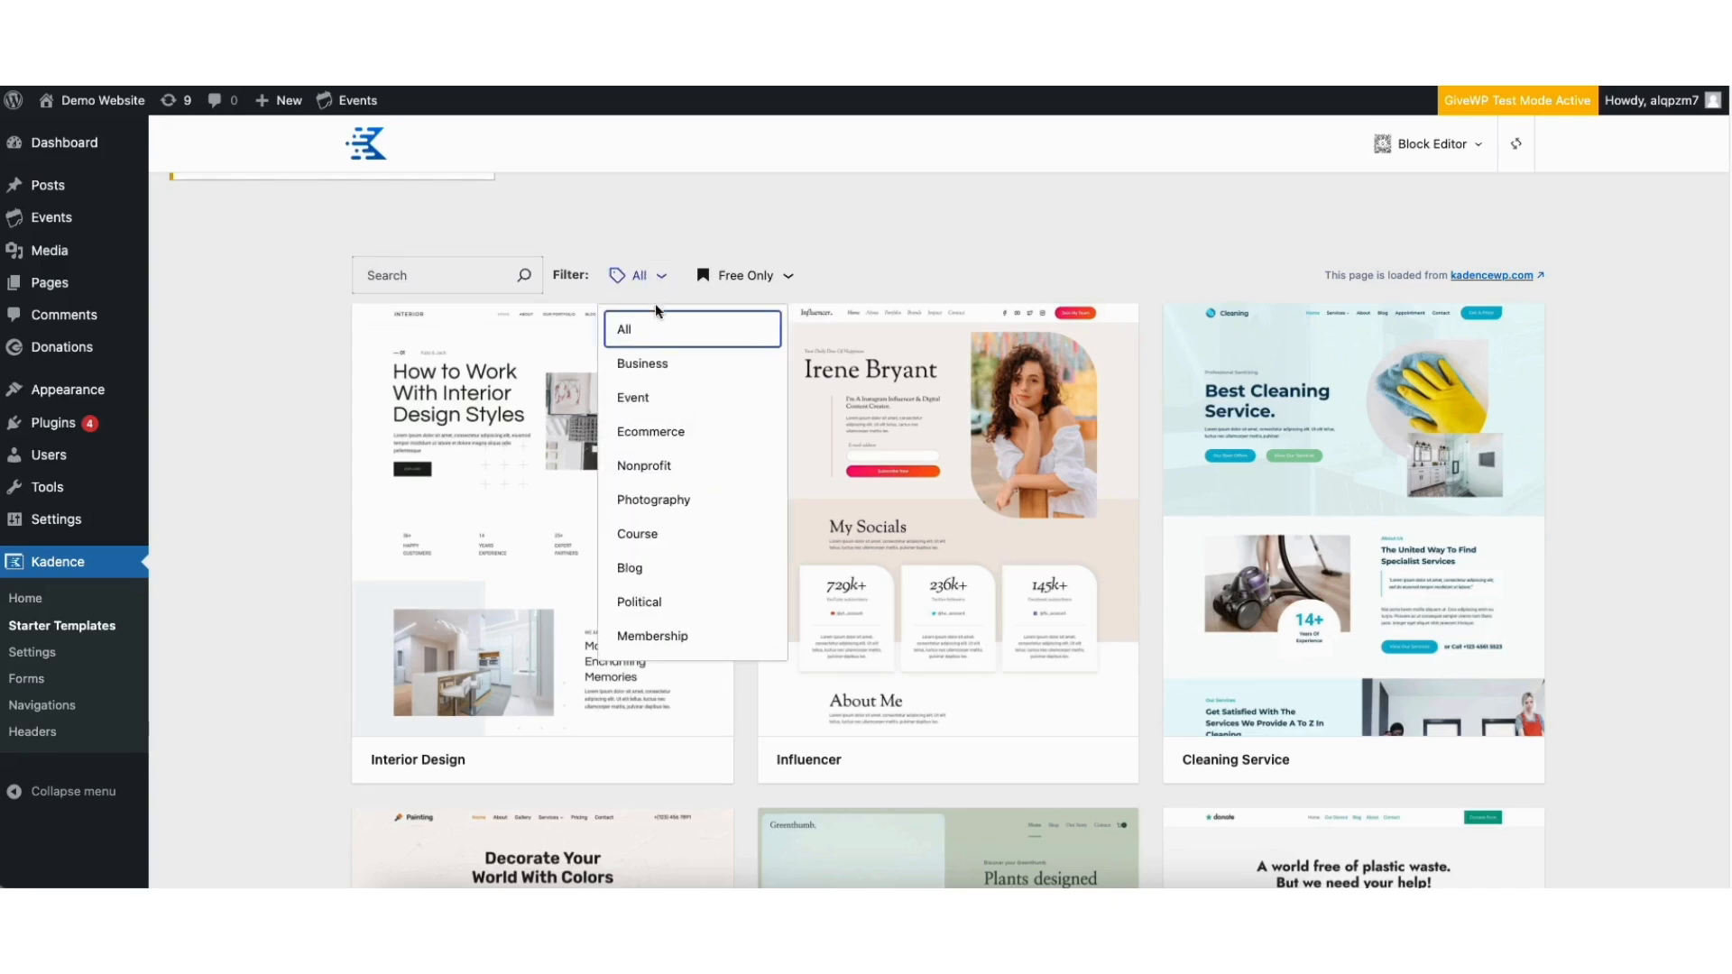
left_click(664, 465)
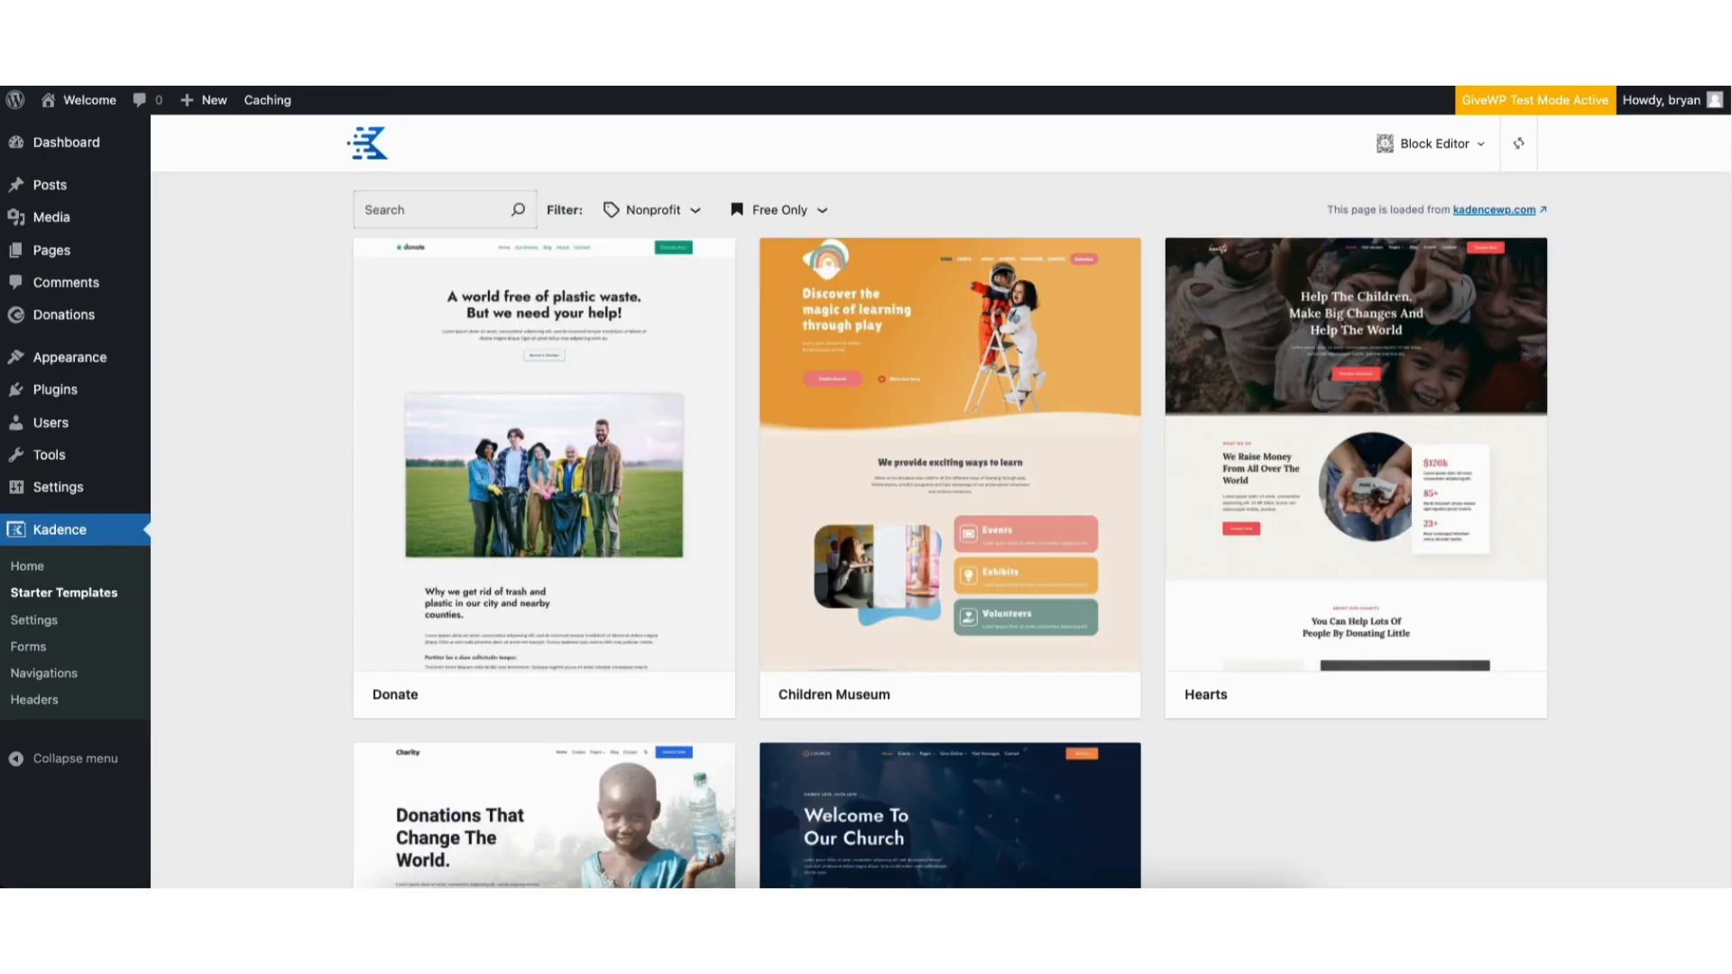
scroll(950, 537, "down", 3)
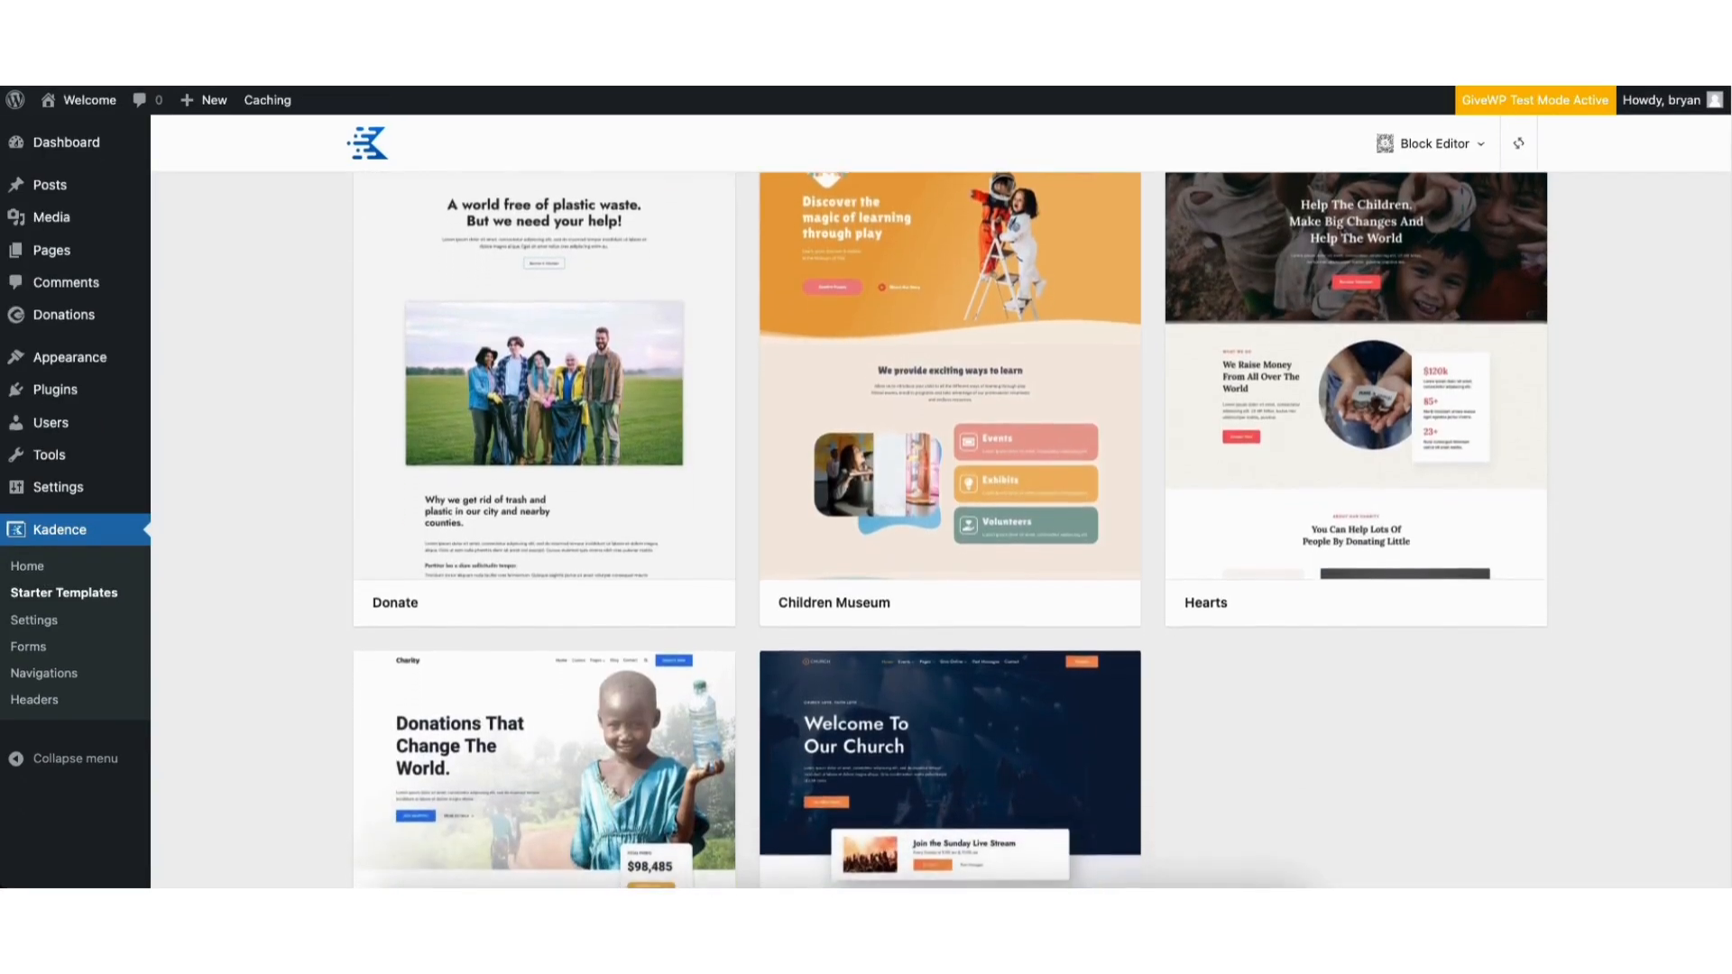
scroll(1717, 312, "down", 3)
scroll(1717, 312, "up", 5)
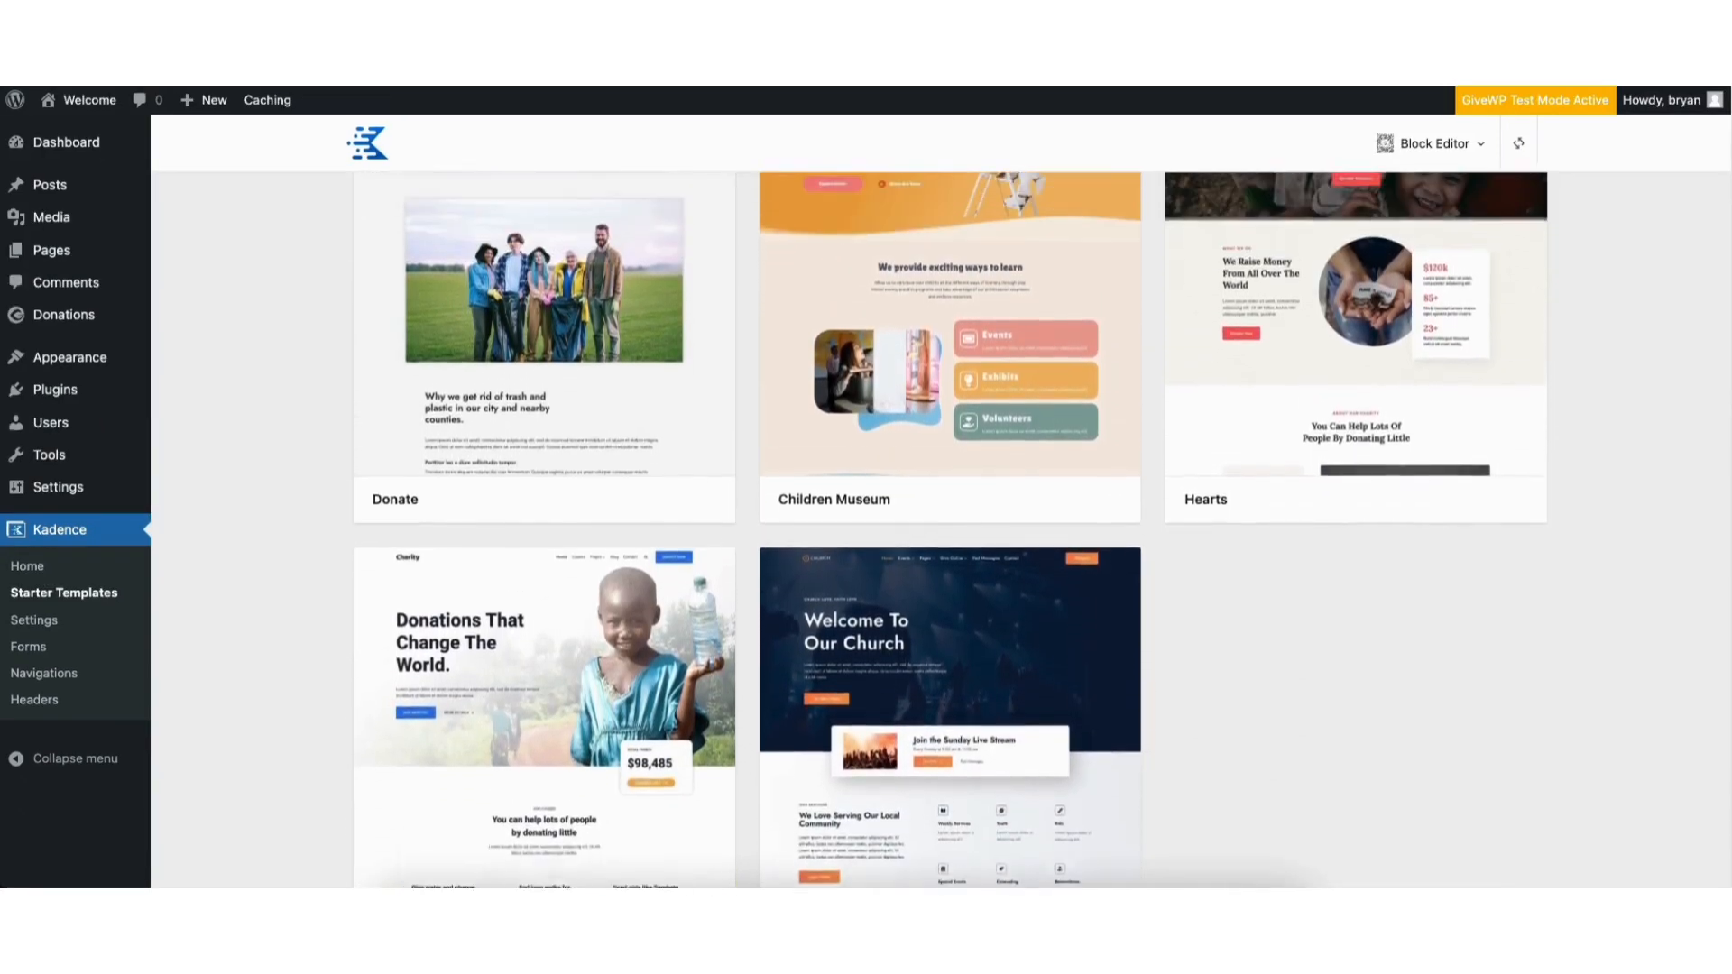
scroll(1717, 312, "up", 2)
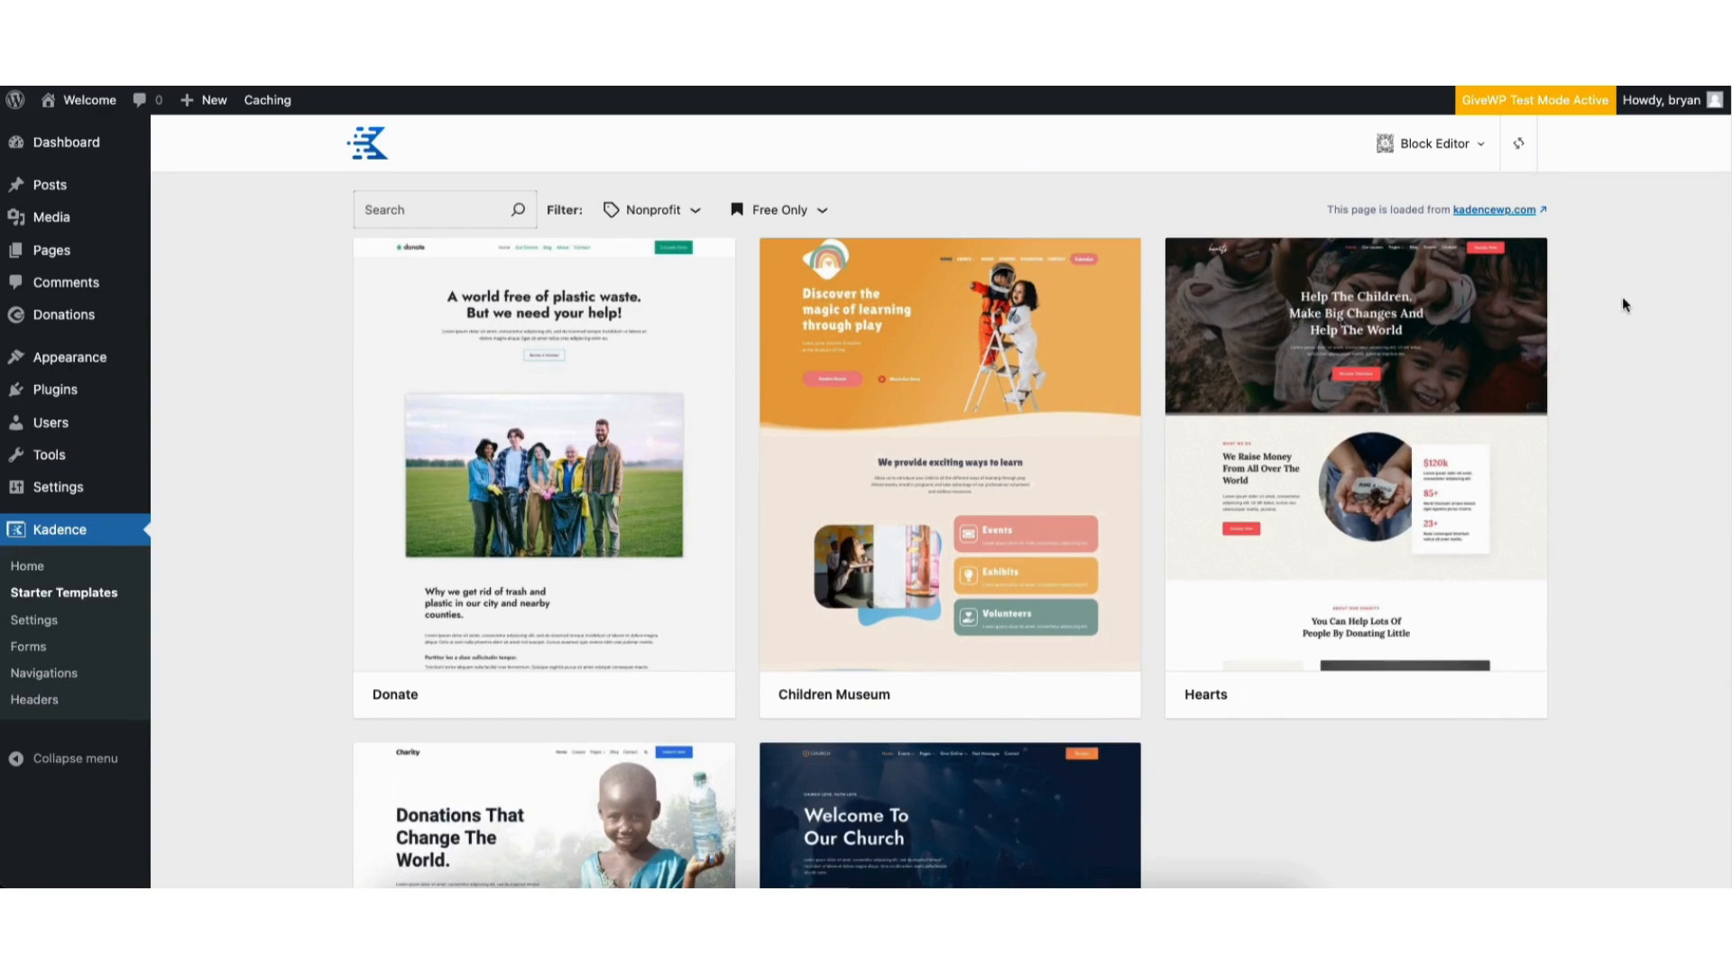
left_click(1308, 443)
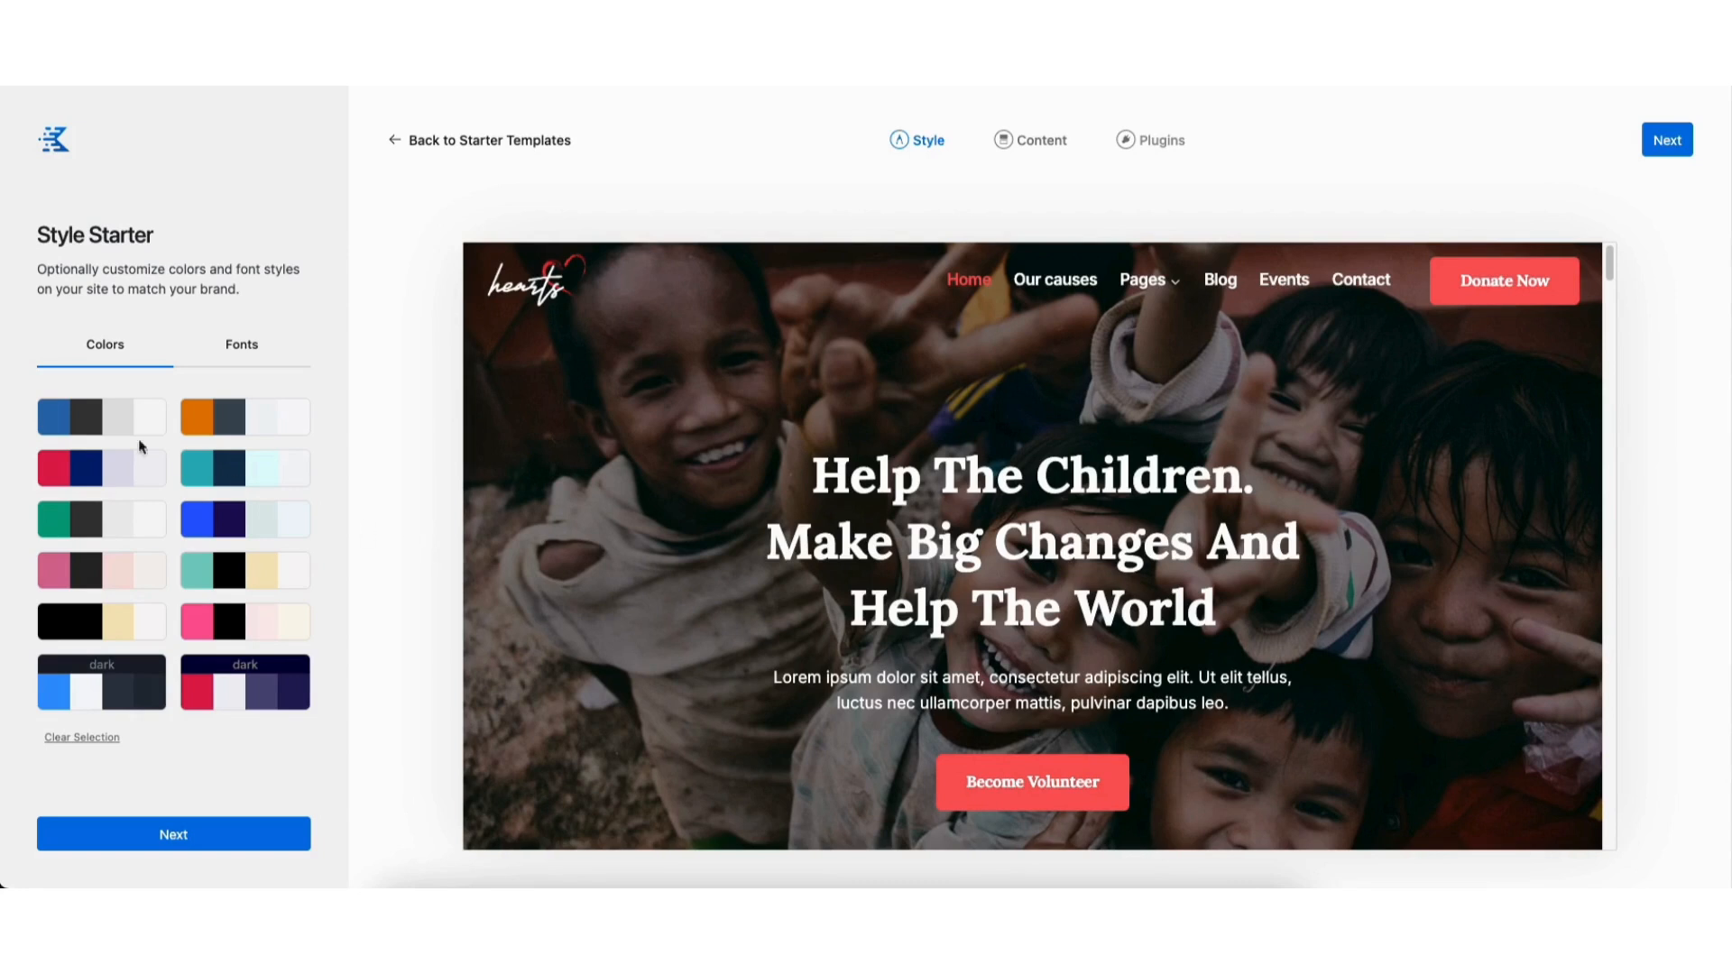
- Try several preset color palettes on the Hearts template and clear the selection
left_click(106, 426)
left_click(215, 426)
left_click(134, 463)
left_click(221, 474)
left_click(142, 527)
left_click(99, 739)
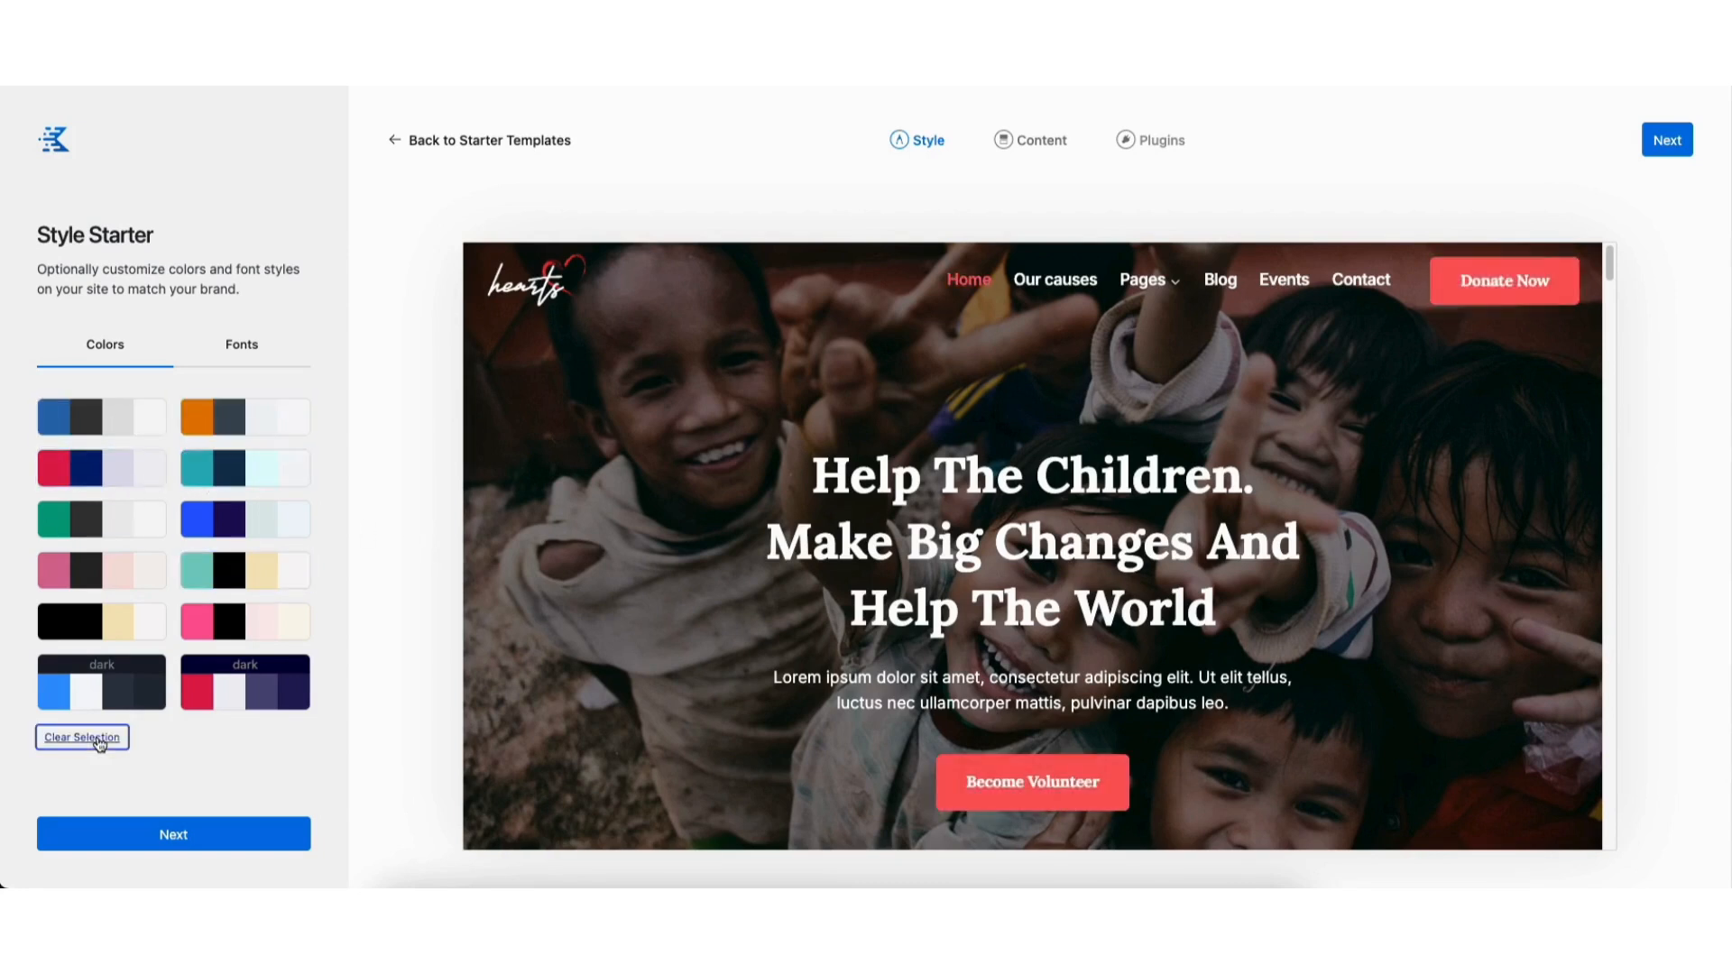
- Keep the default font pair and accept a full site import with previously imported content deleted
left_click(240, 344)
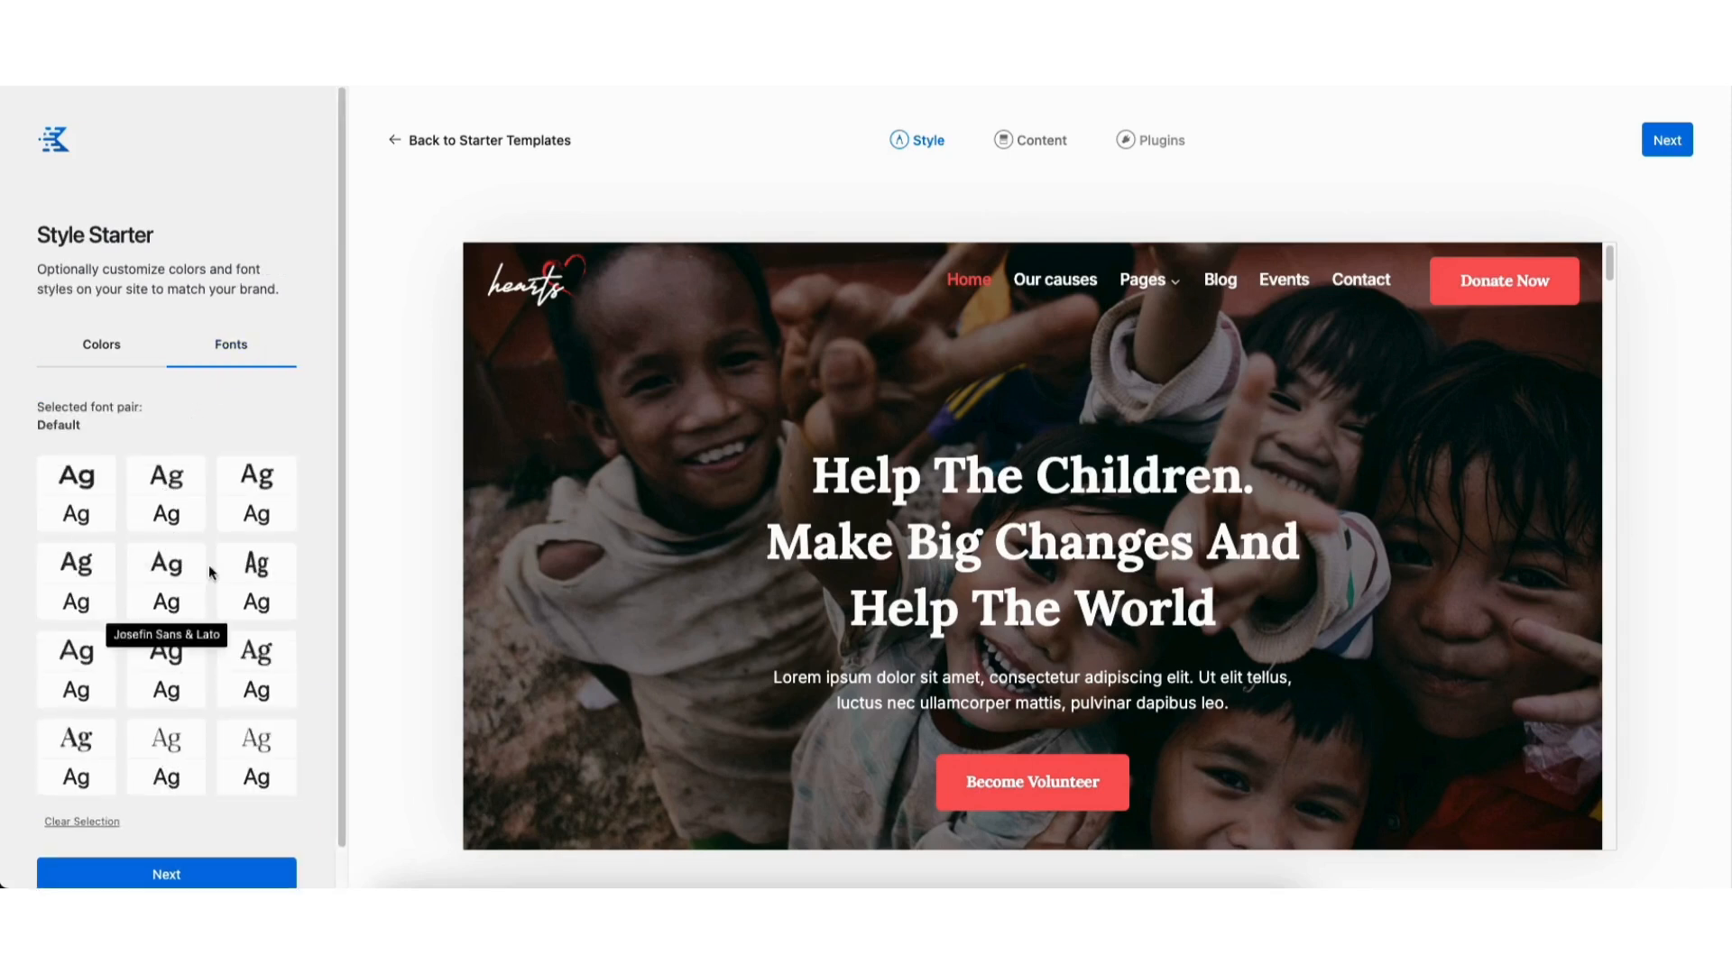
scroll(339, 619, "down", 2)
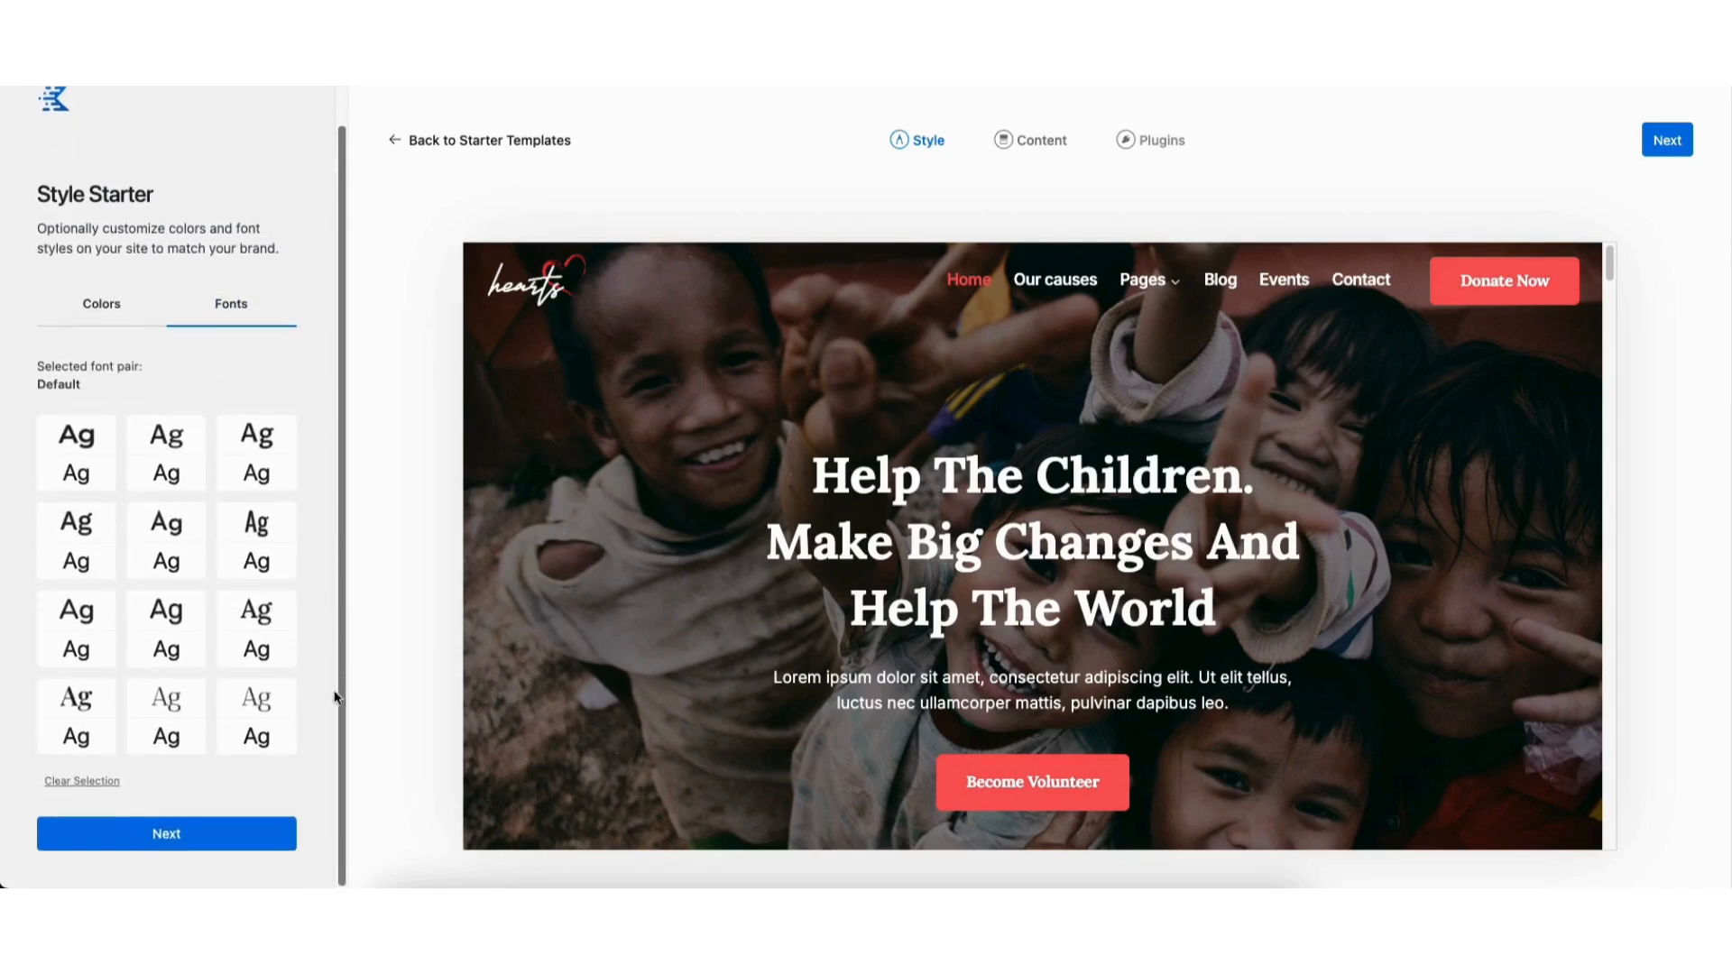
left_click(192, 838)
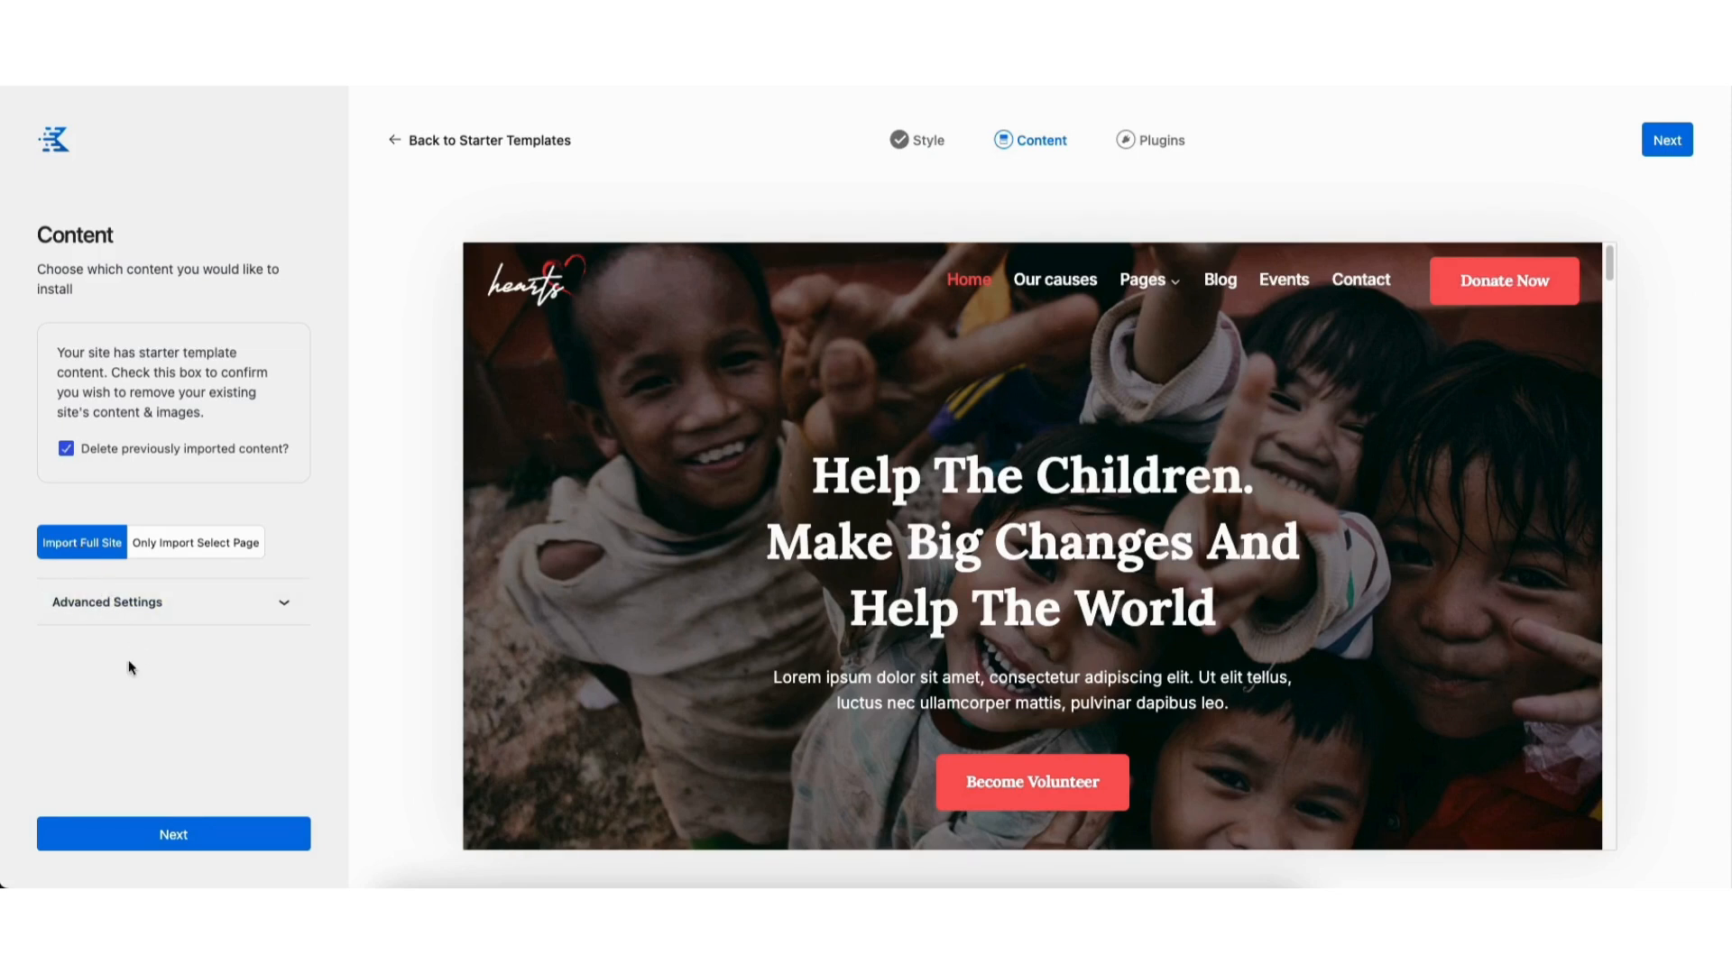
left_click(172, 837)
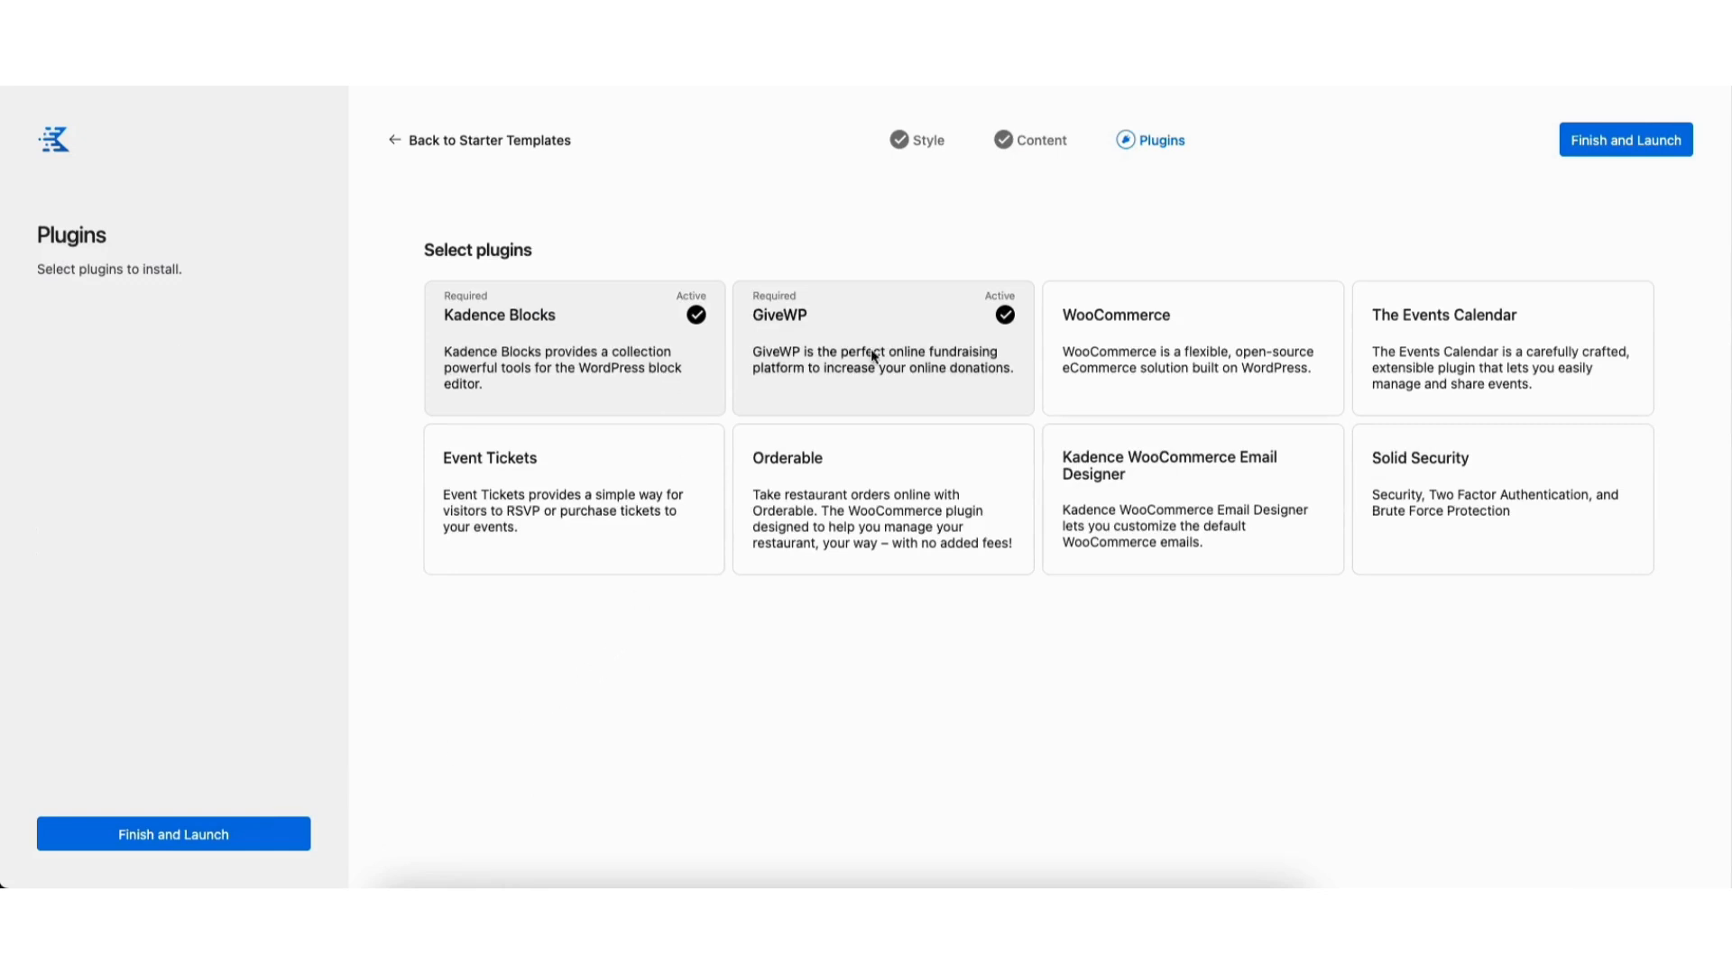
- Try adding WooCommerce and Orderable to the plugins to install, and deselect both again
left_click(1135, 363)
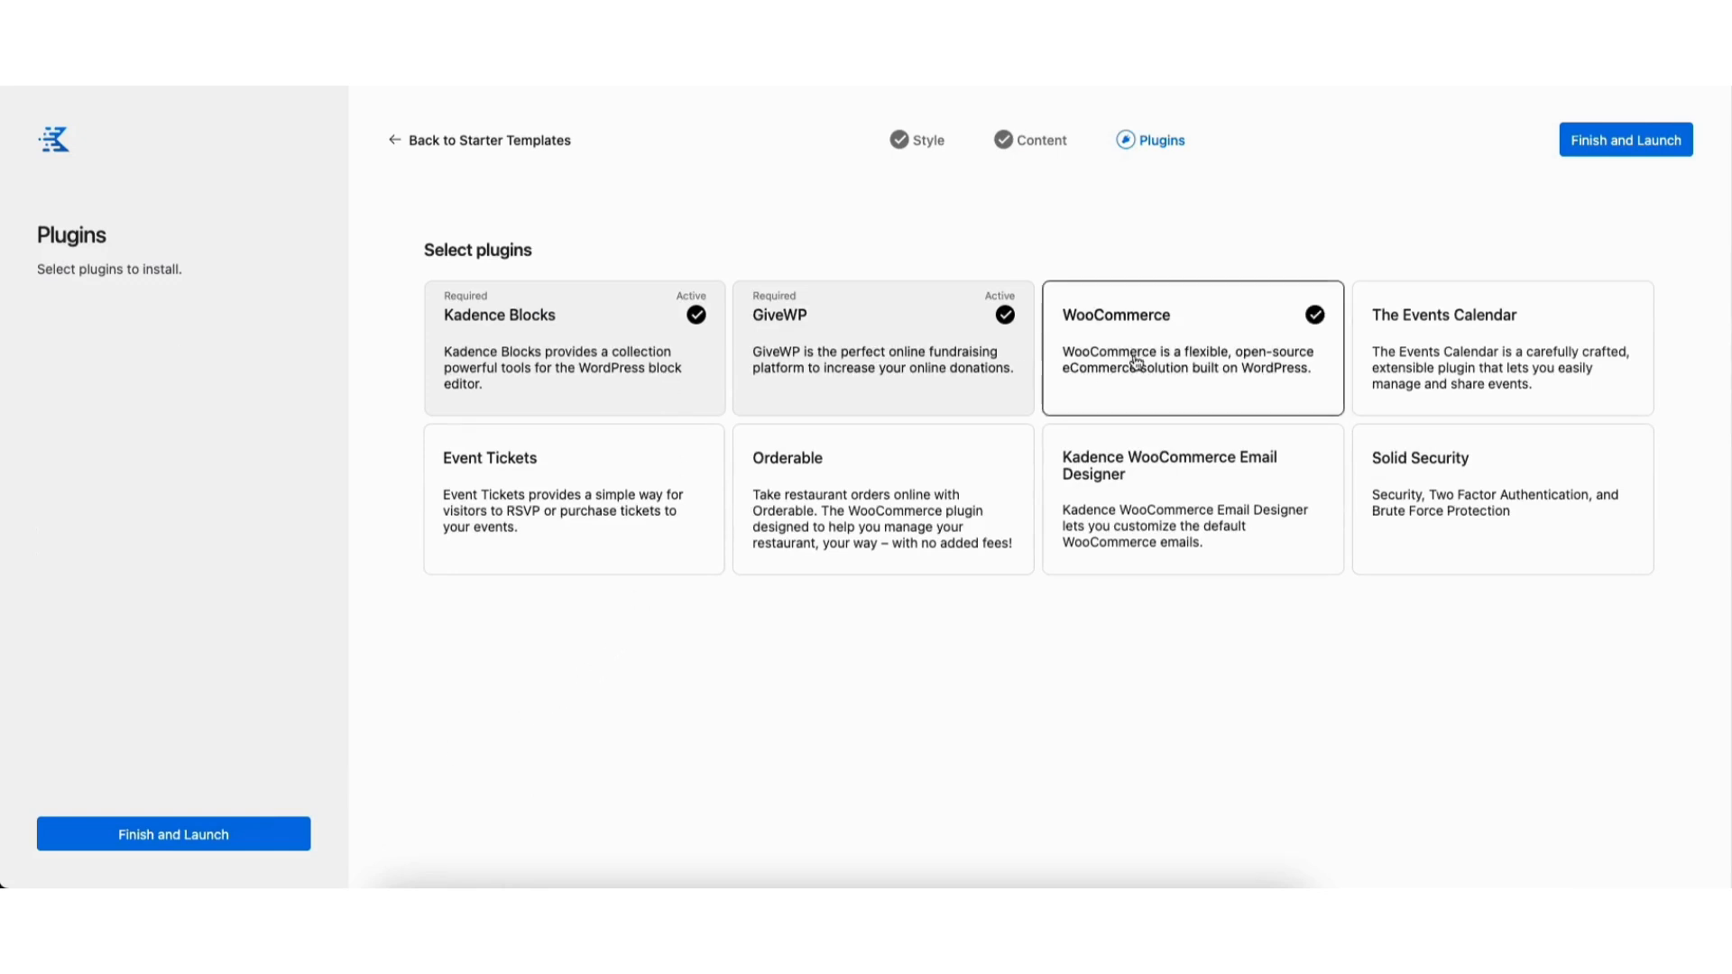
left_click(1194, 353)
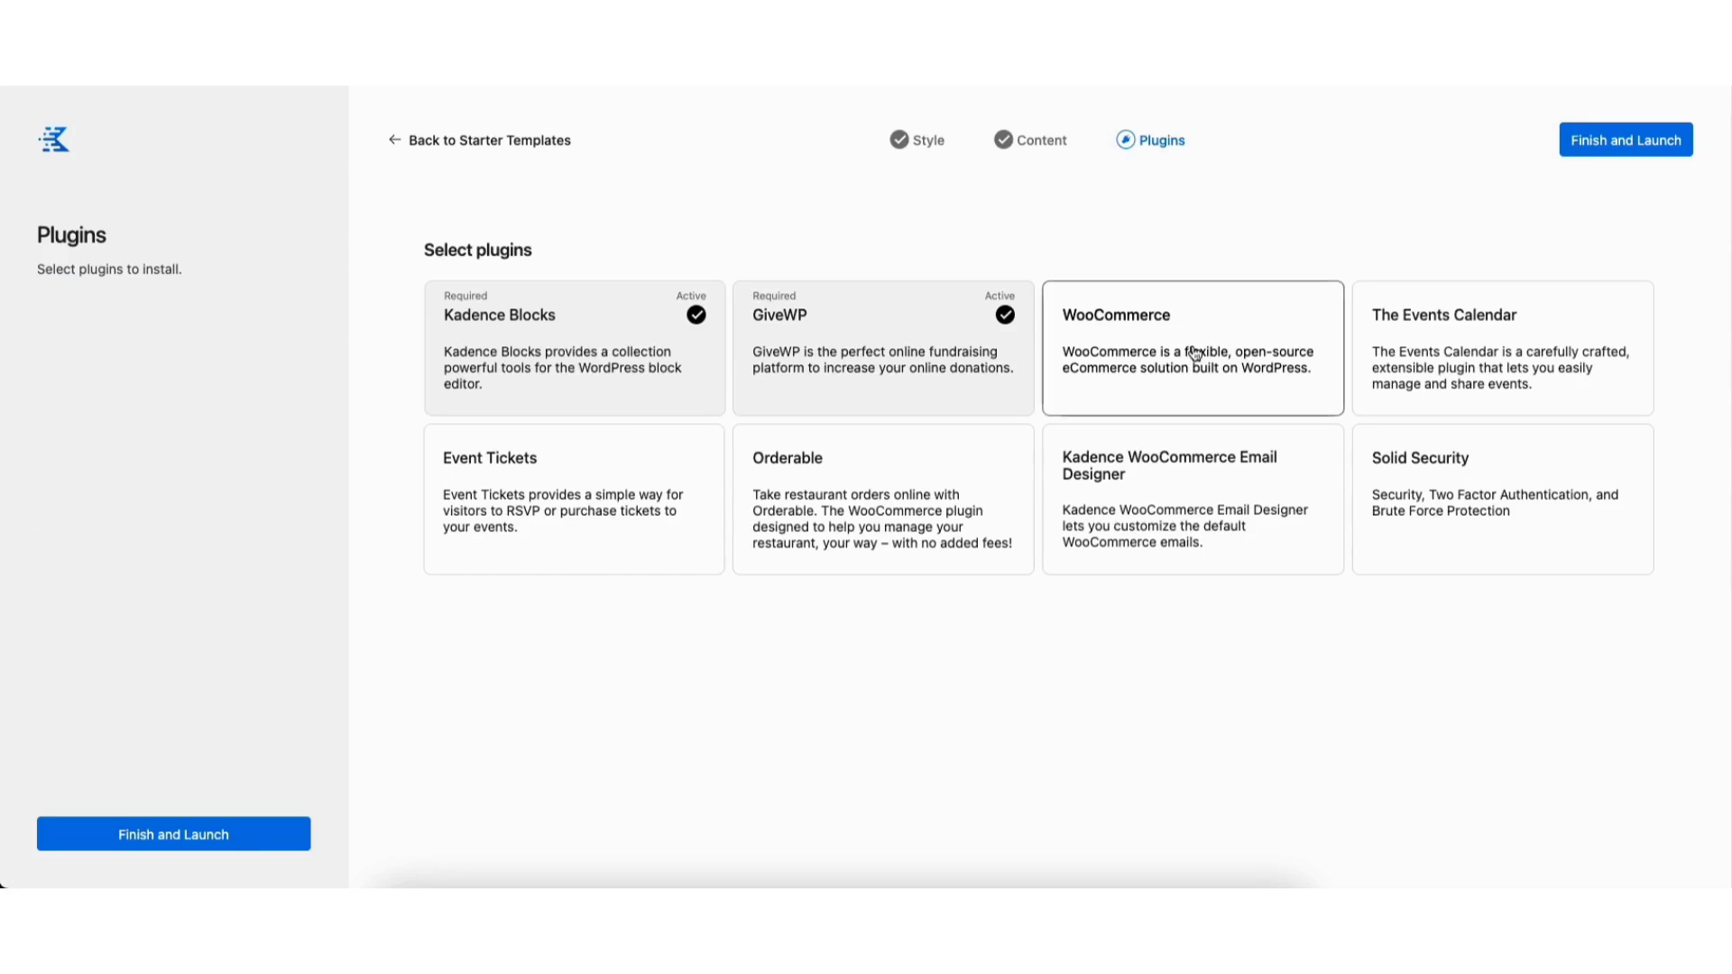
left_click(856, 512)
left_click(855, 512)
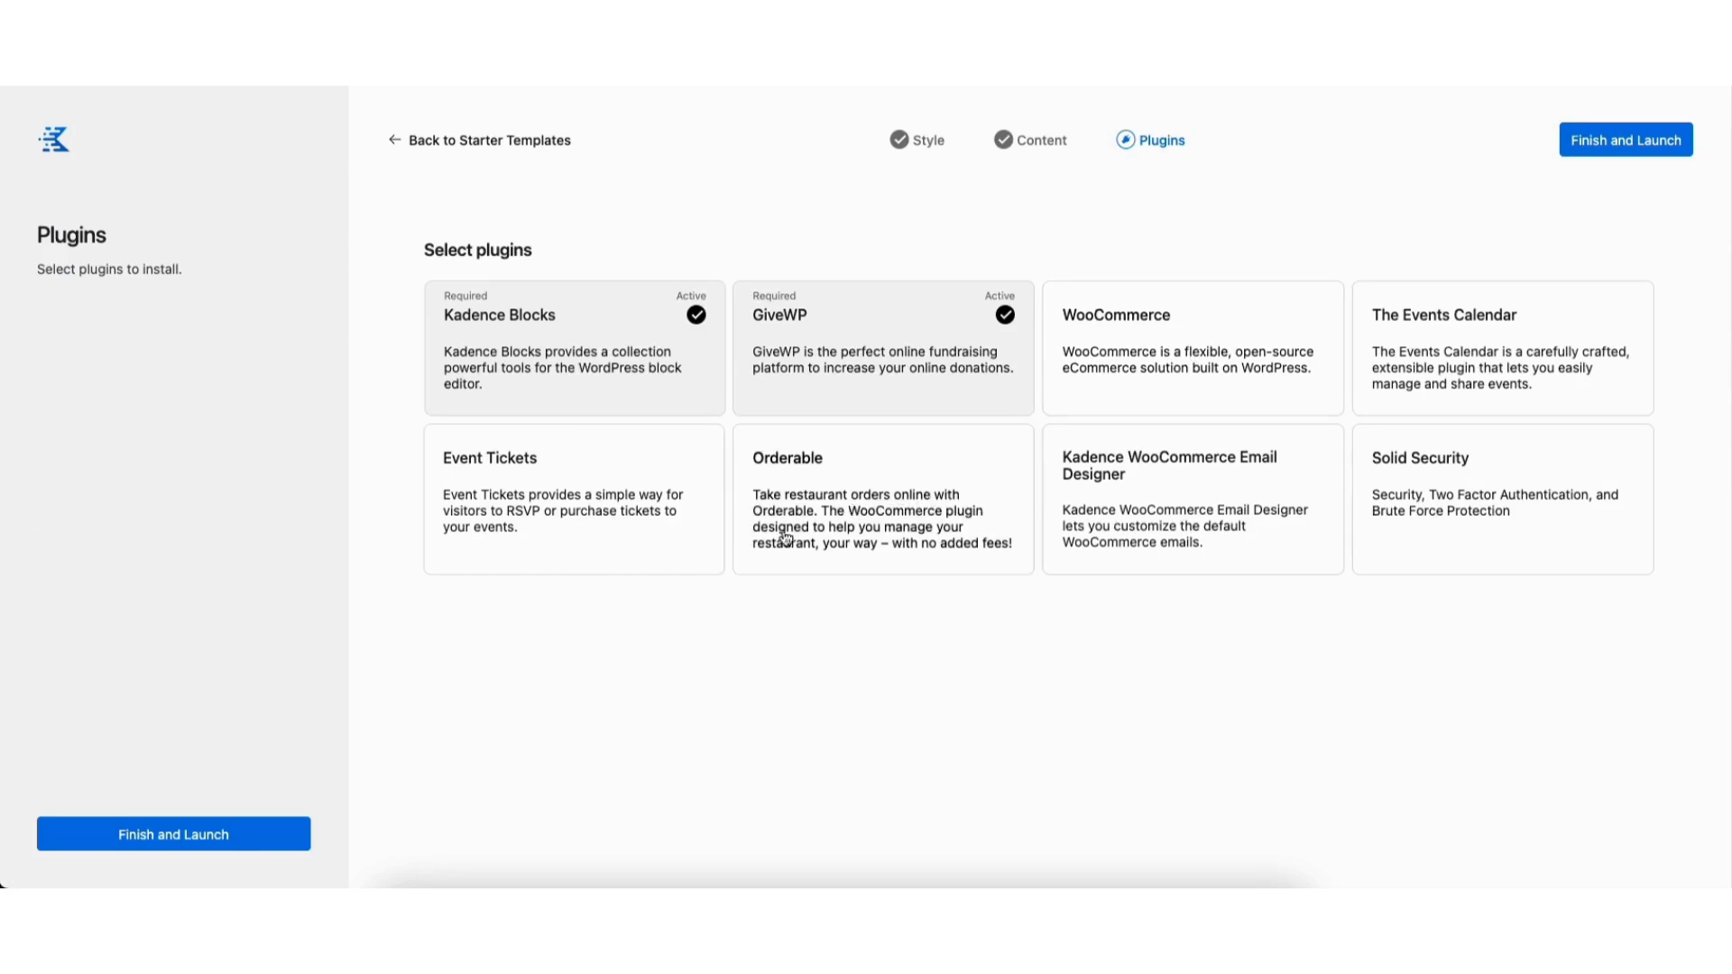
- Import the Hearts template with only the required plugins and open the finished site
left_click(192, 838)
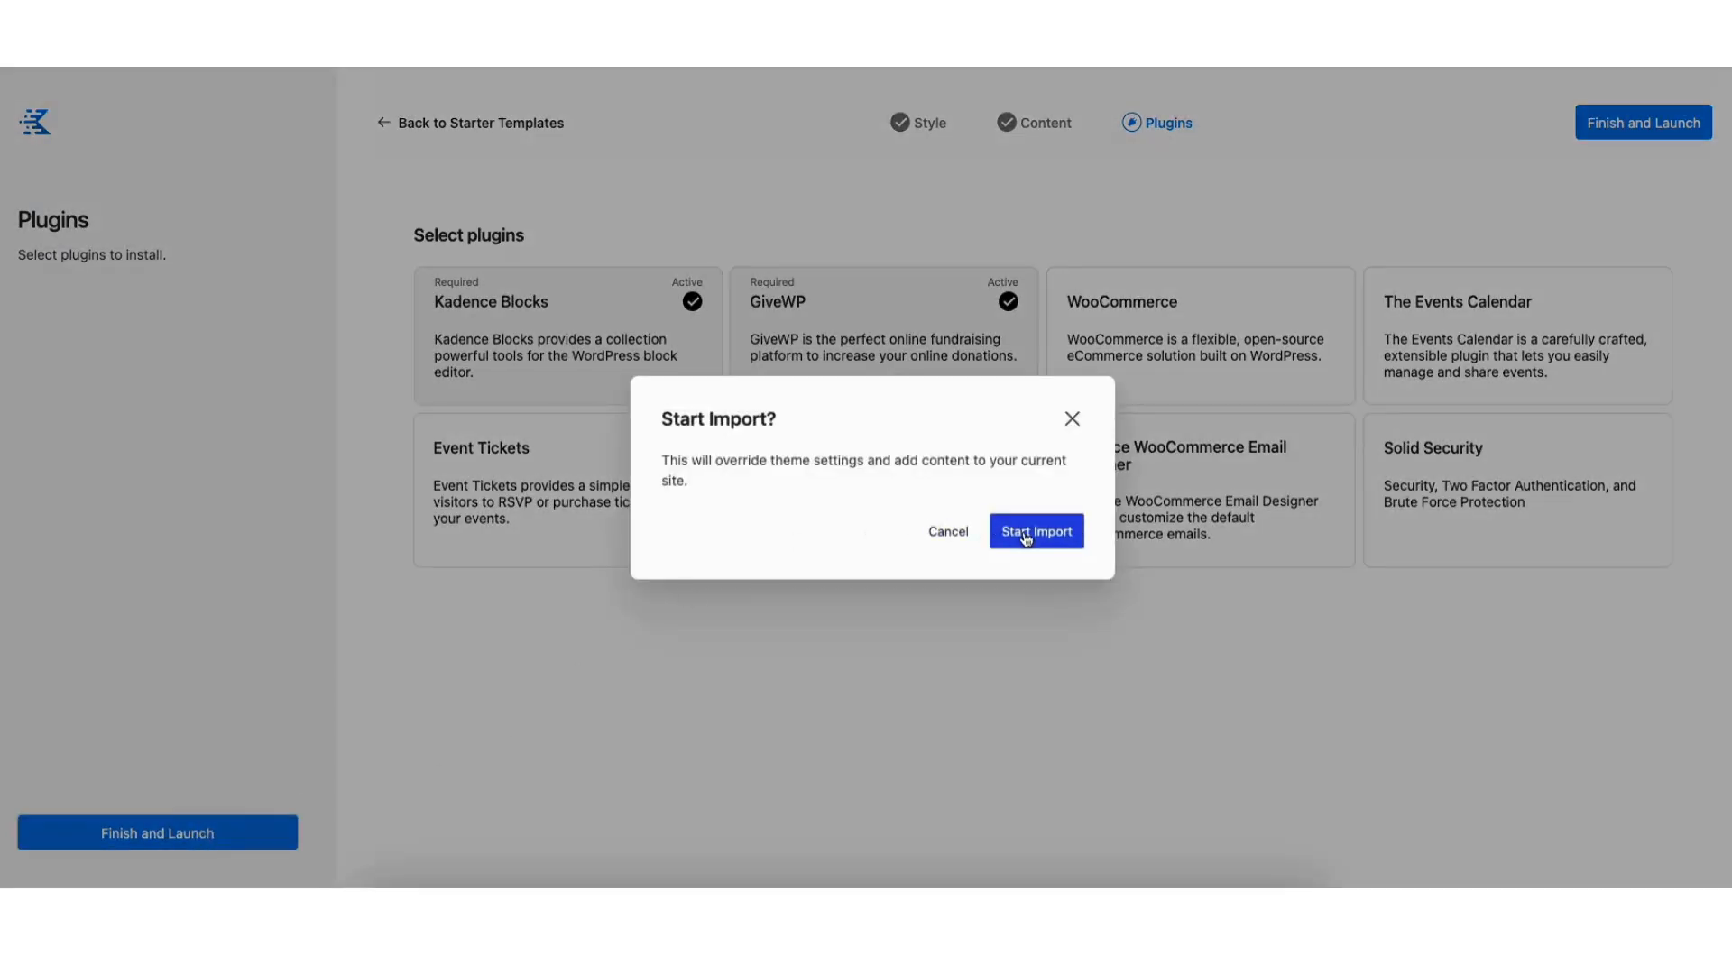
left_click(1026, 536)
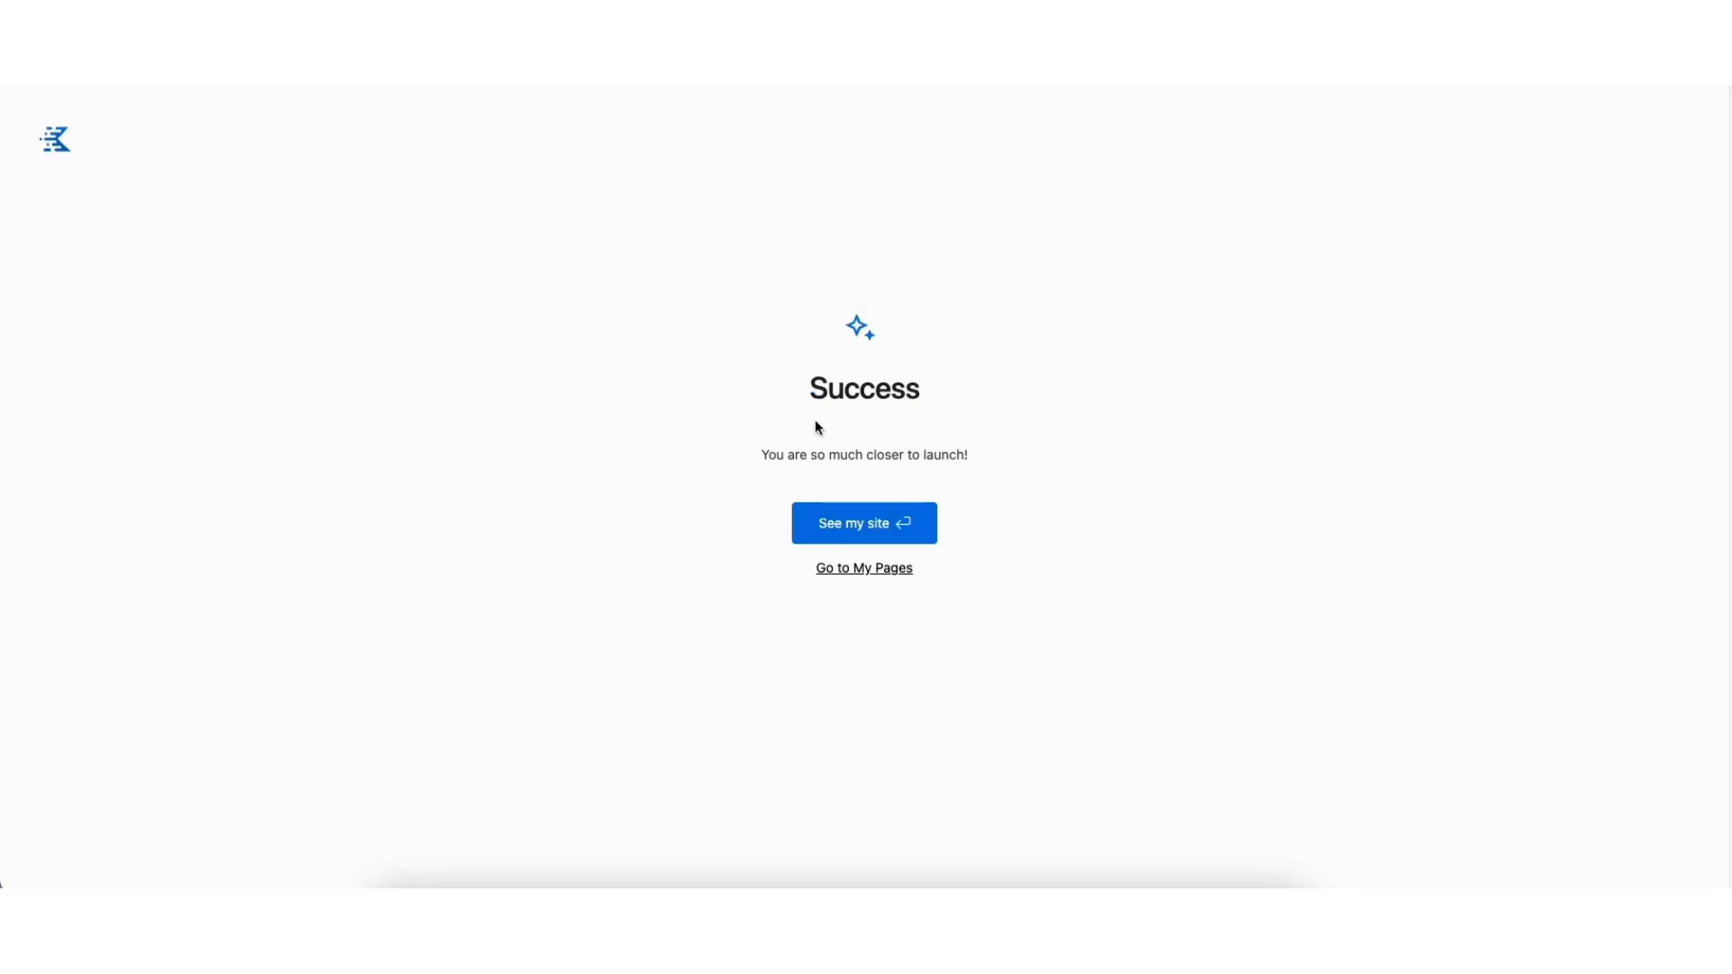
left_click(838, 536)
- Open the imported homepage for editing and dismiss the autosave notice
scroll(866, 487, "down", 5)
scroll(867, 487, "down", 10)
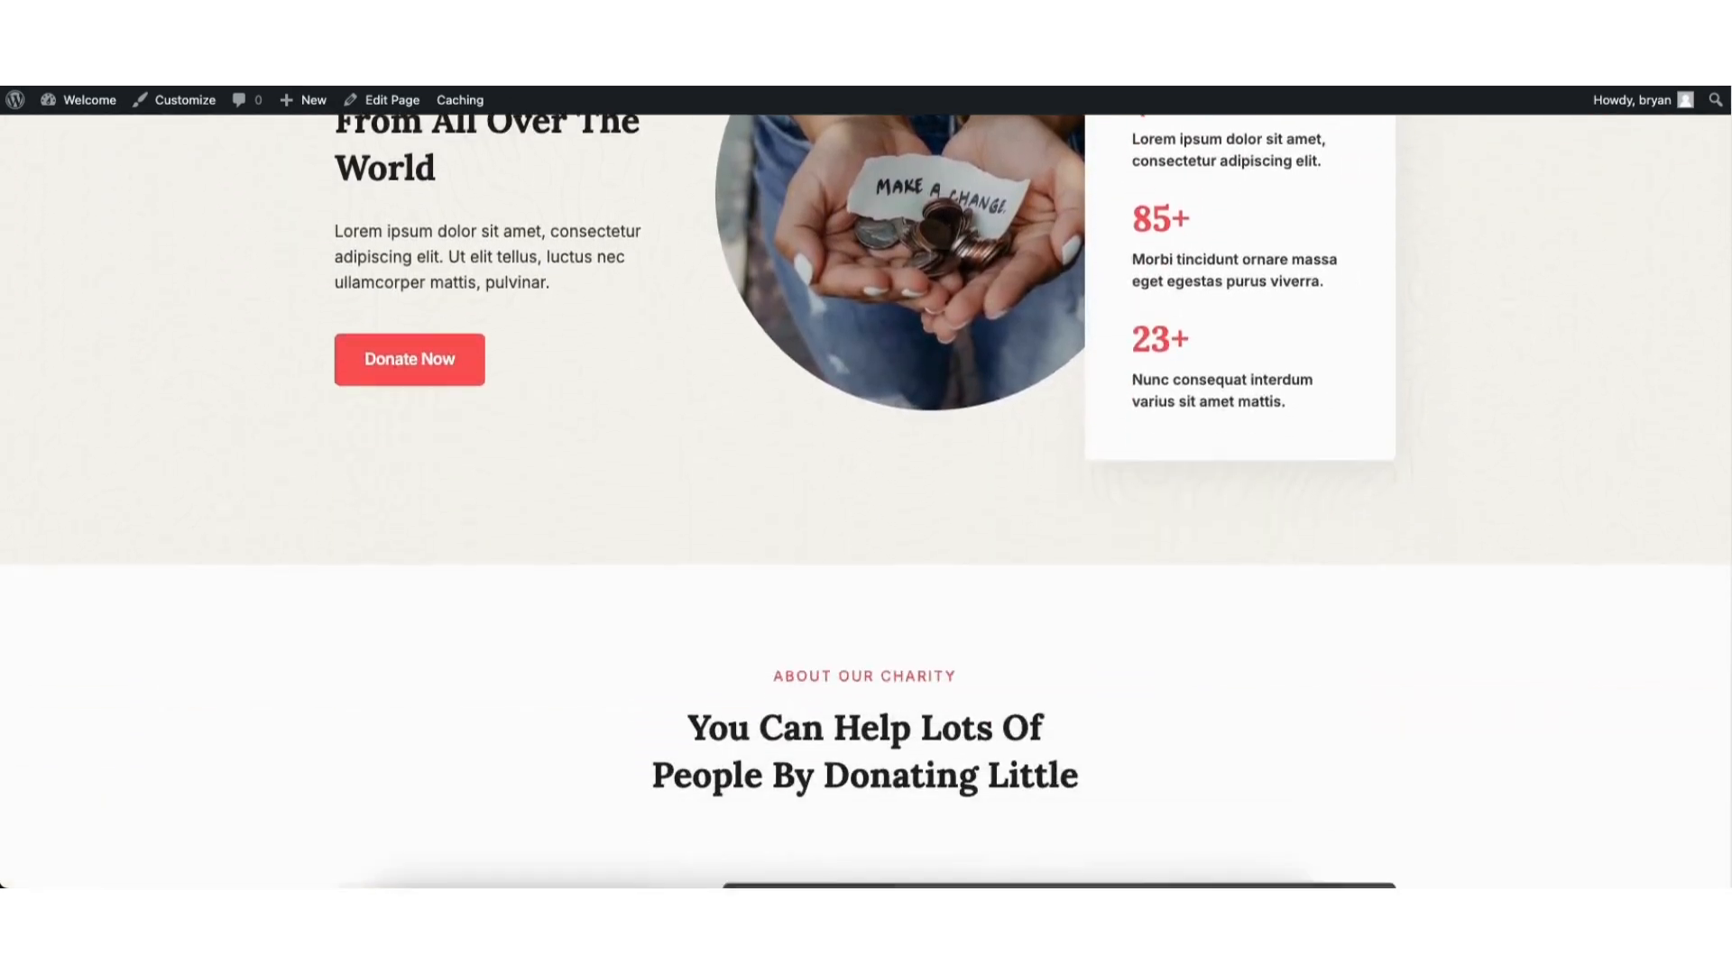
scroll(866, 487, "down", 10)
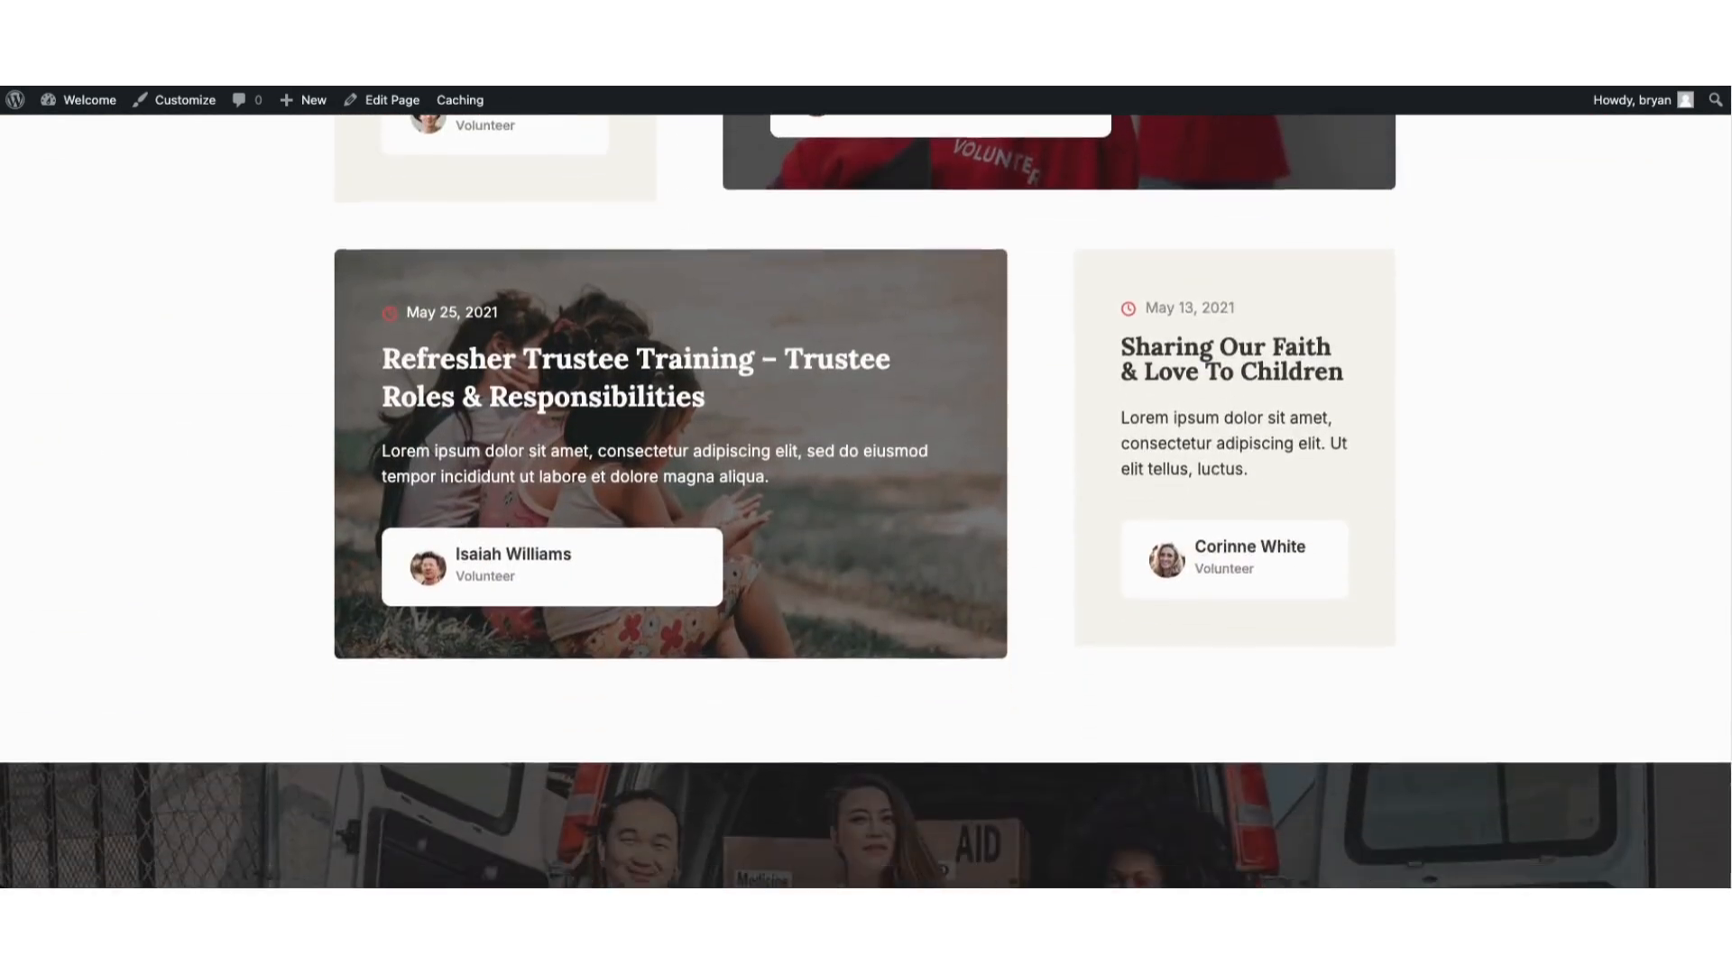
scroll(1726, 456, "down", 10)
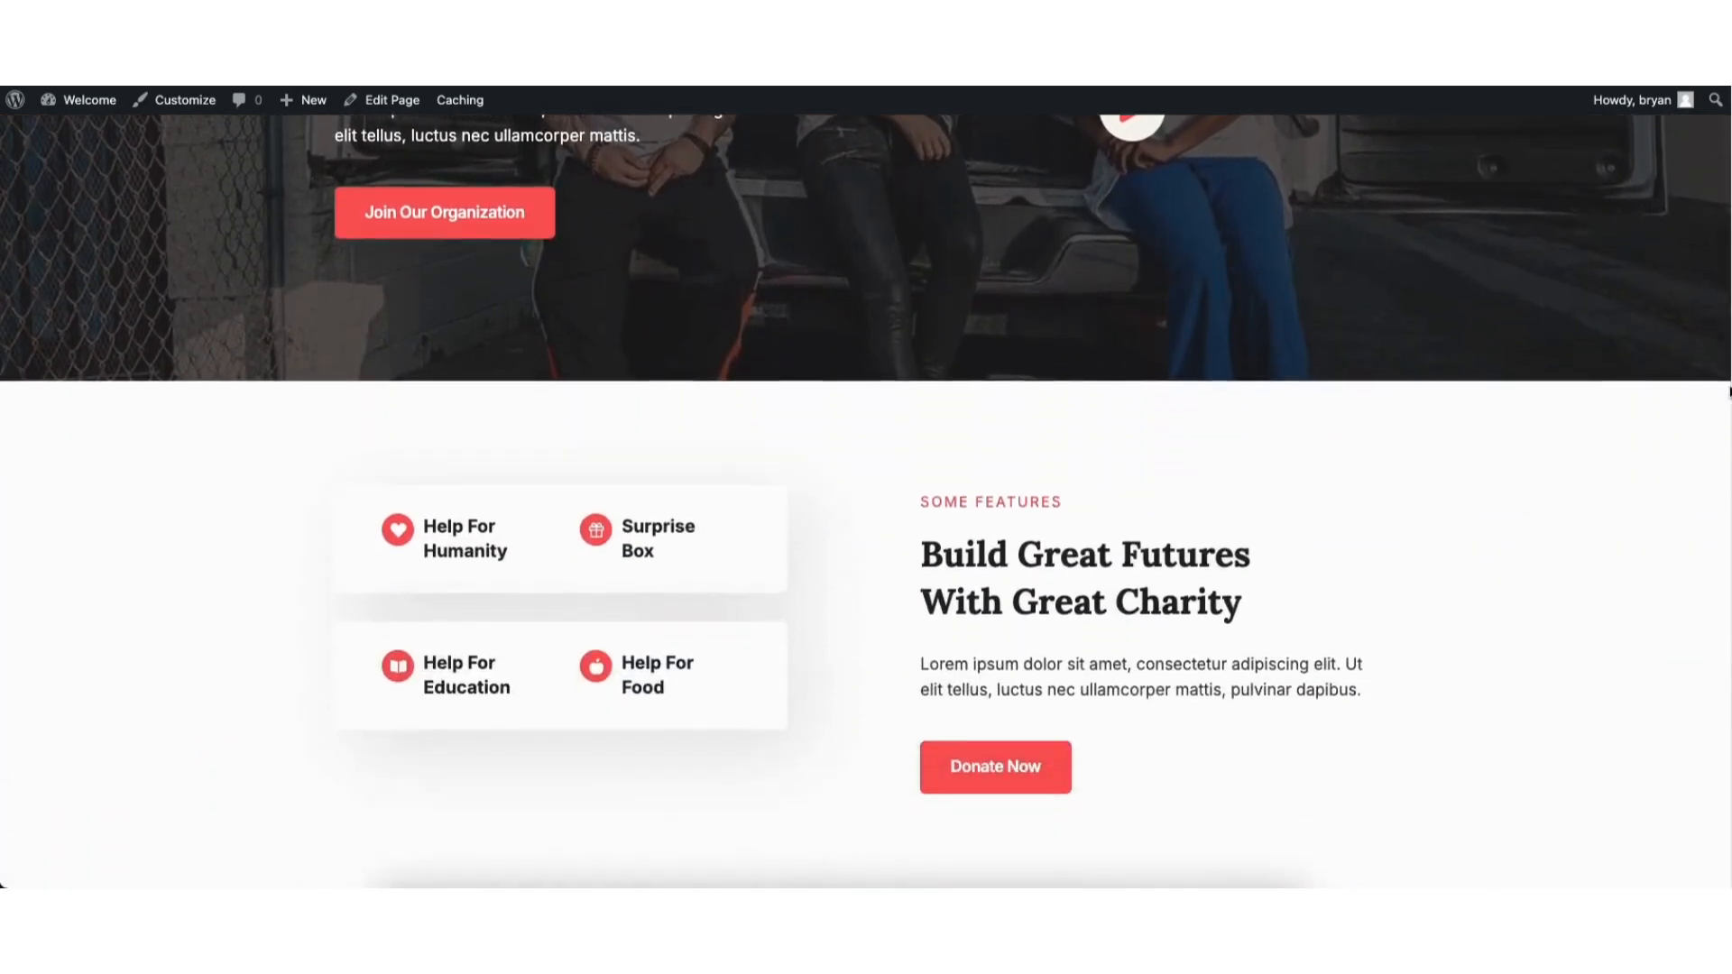
scroll(1726, 455, "down", 9)
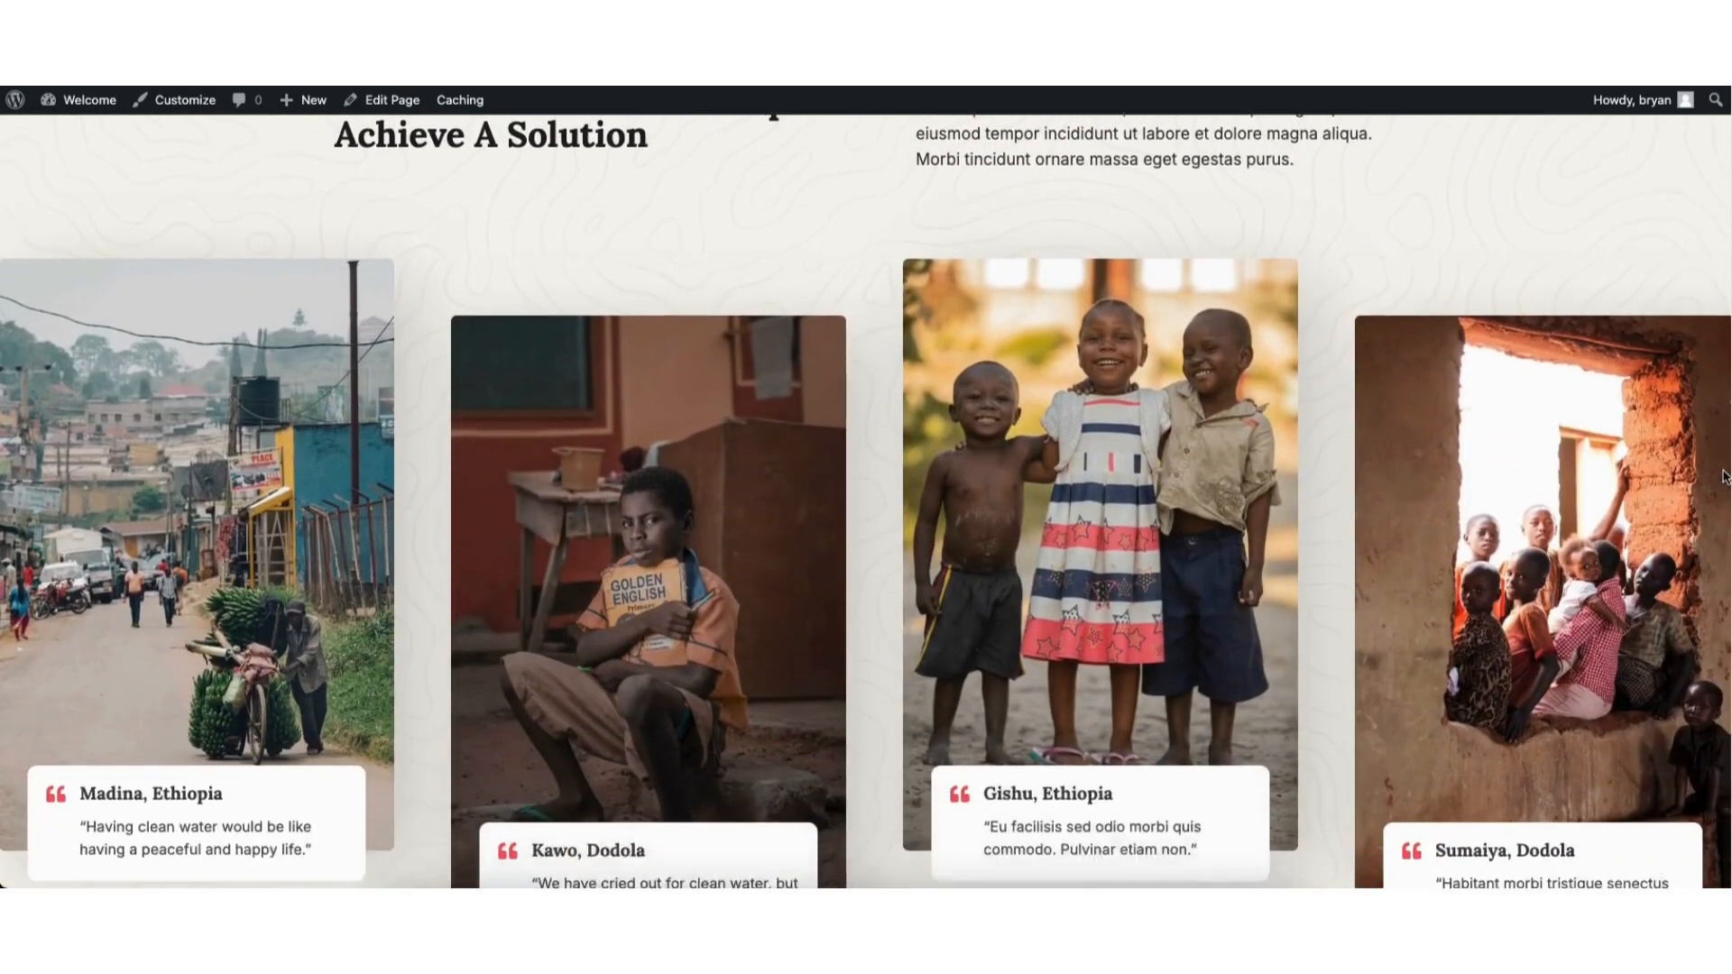
scroll(1725, 536, "down", 2)
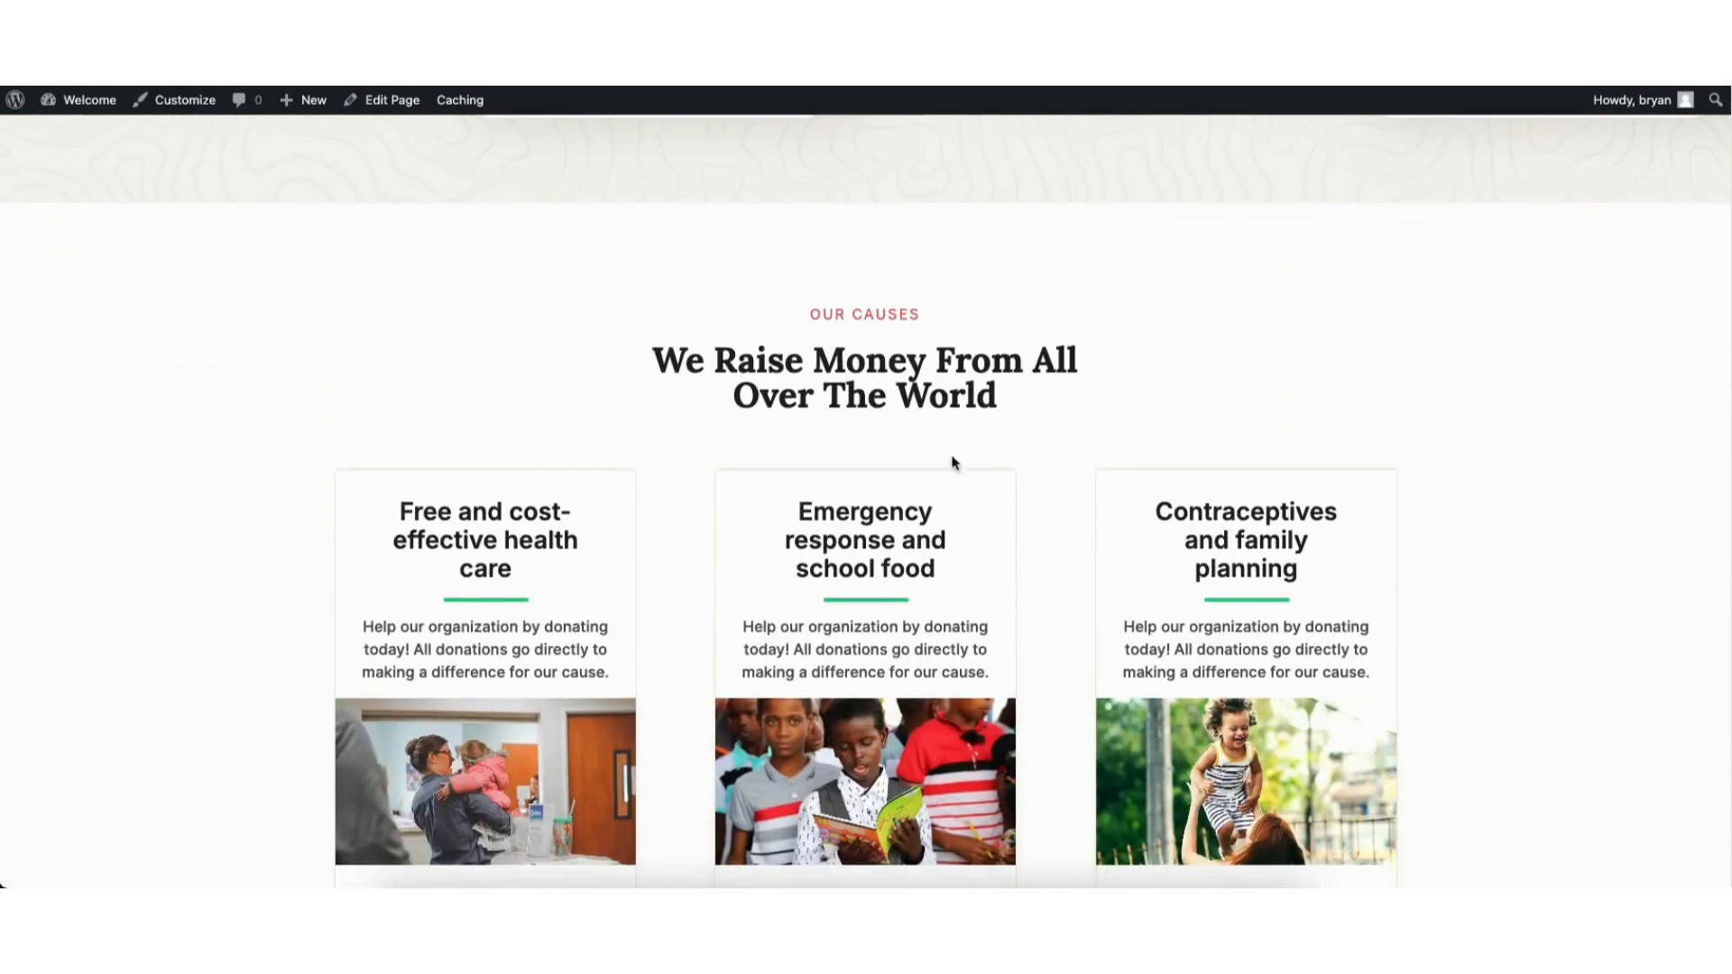
left_click(394, 103)
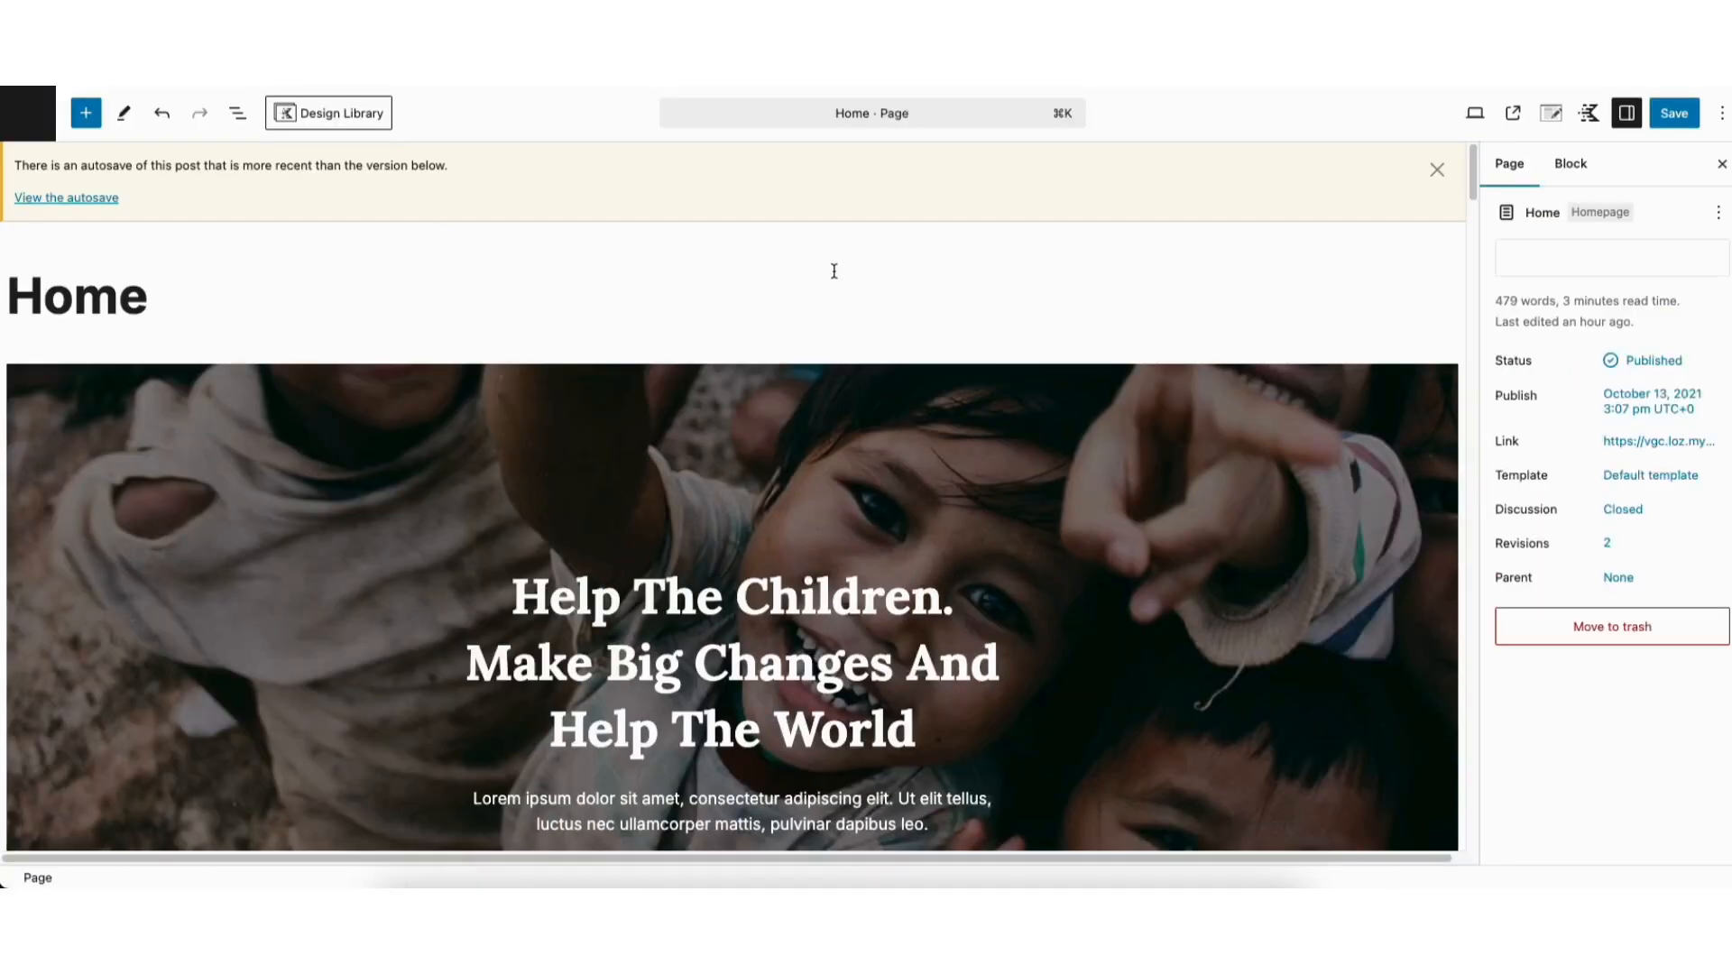
left_click(1436, 173)
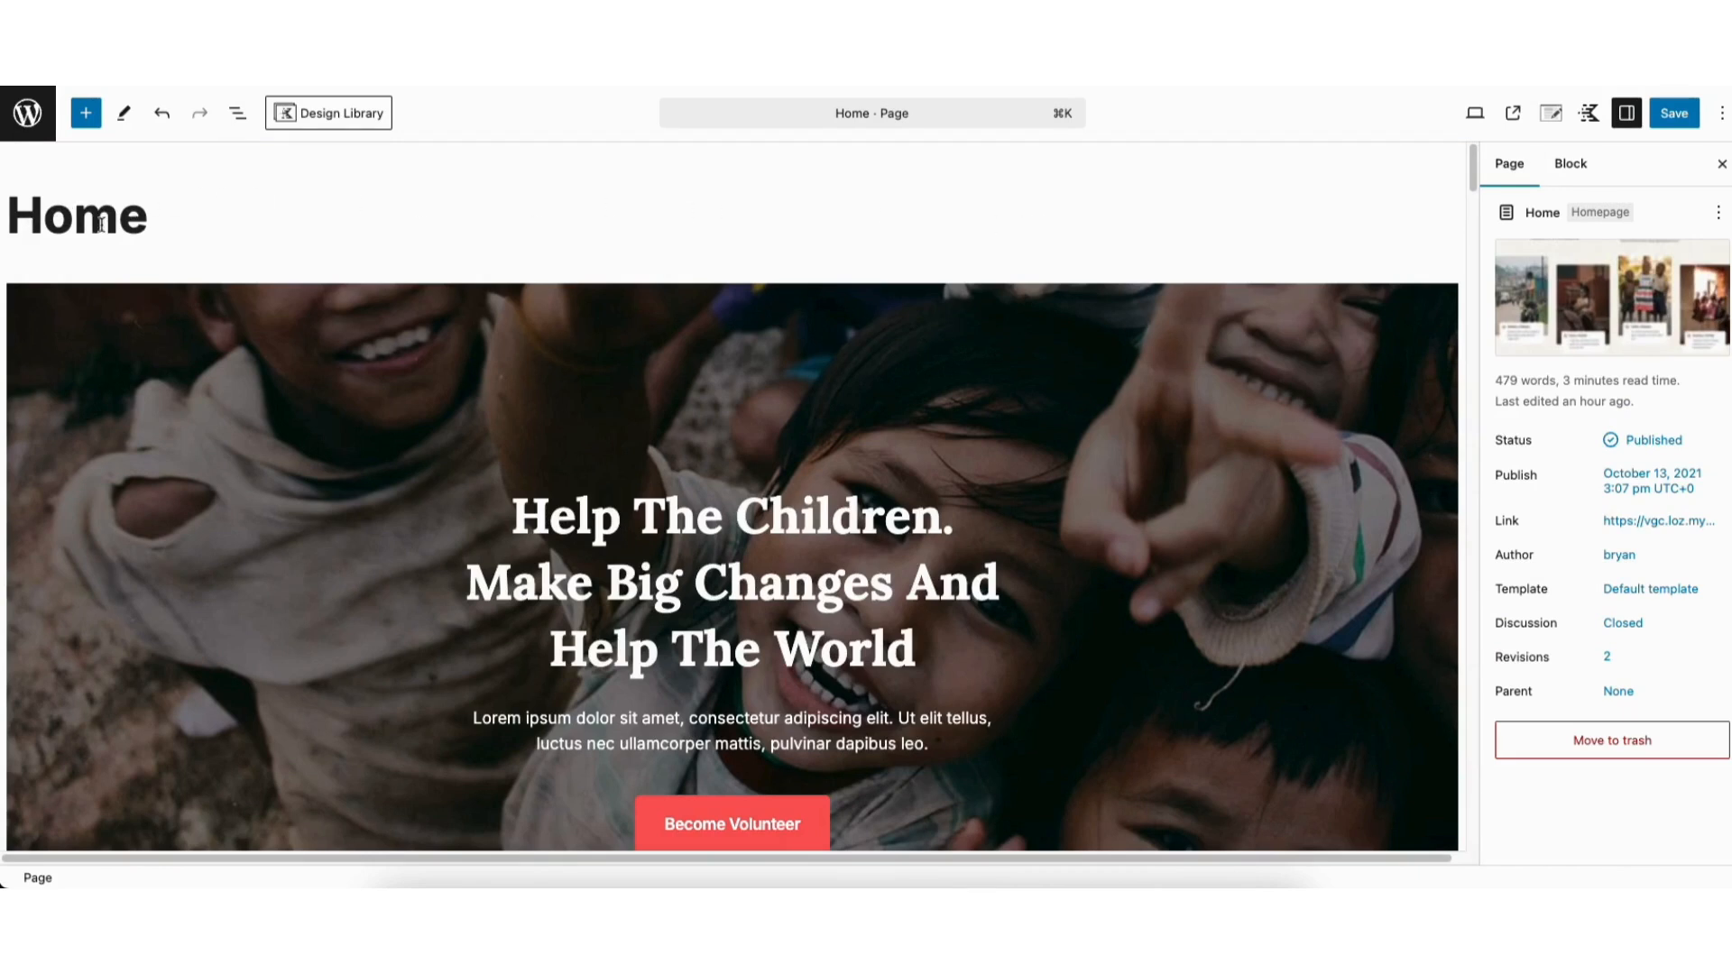
- Replace the hero heading text with "My Demo Donation Website."
left_click_drag(1470, 155, 1469, 169)
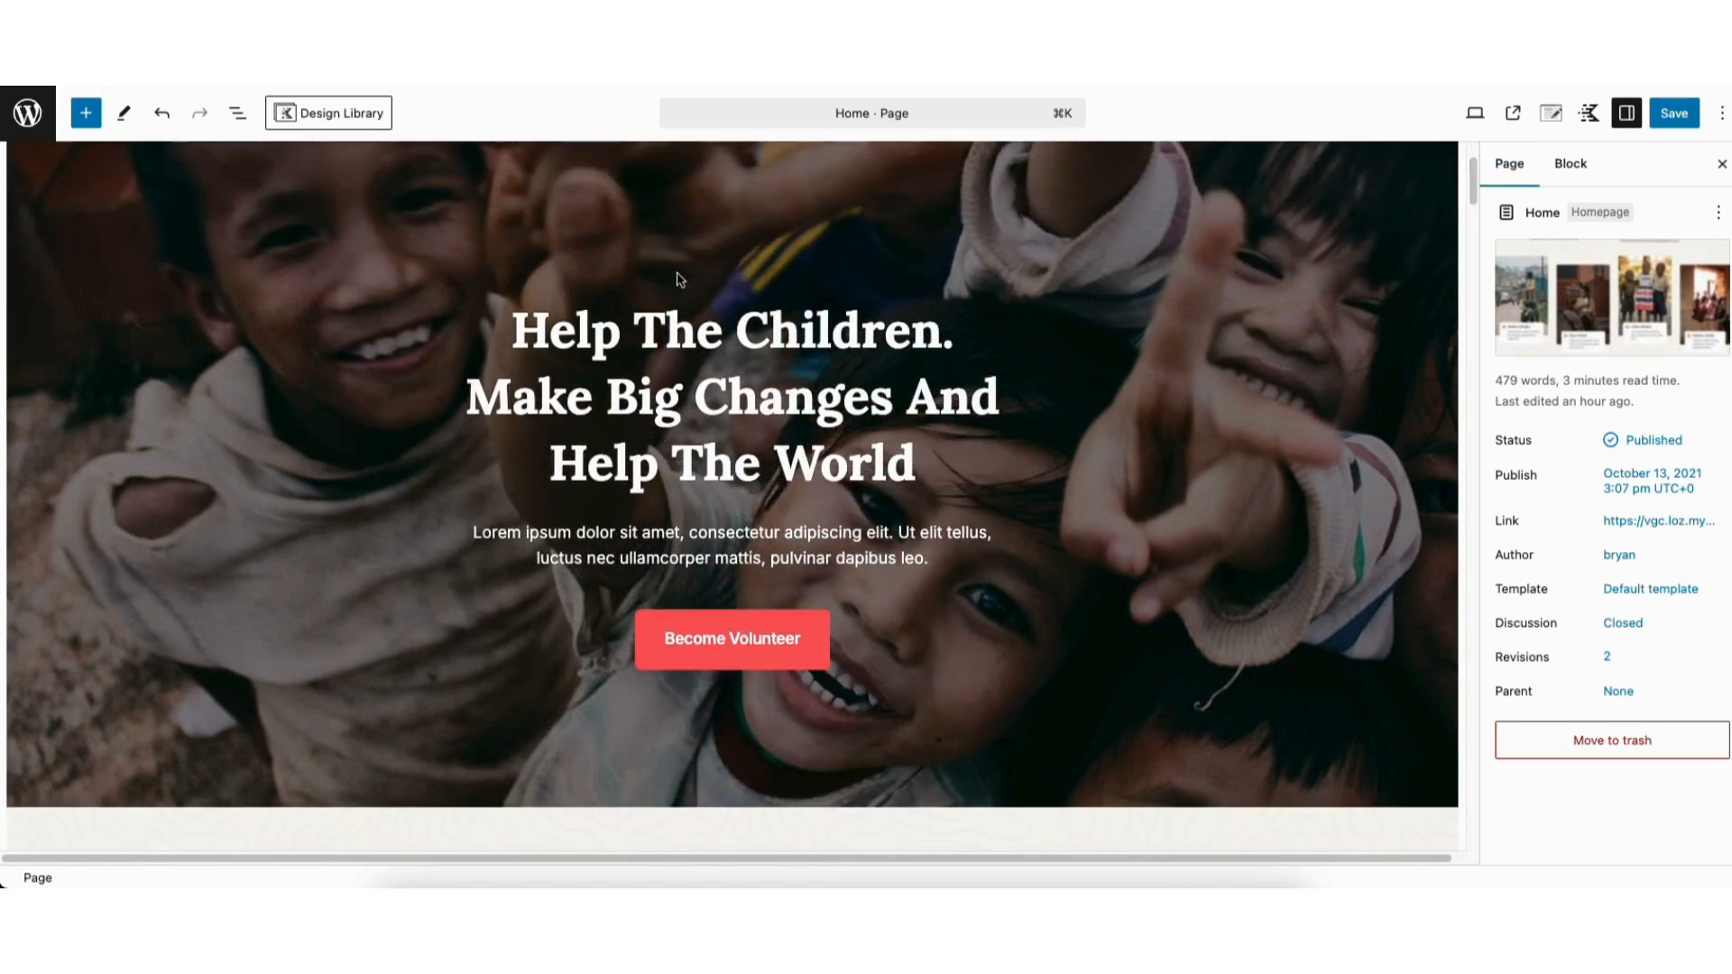
left_click(539, 332)
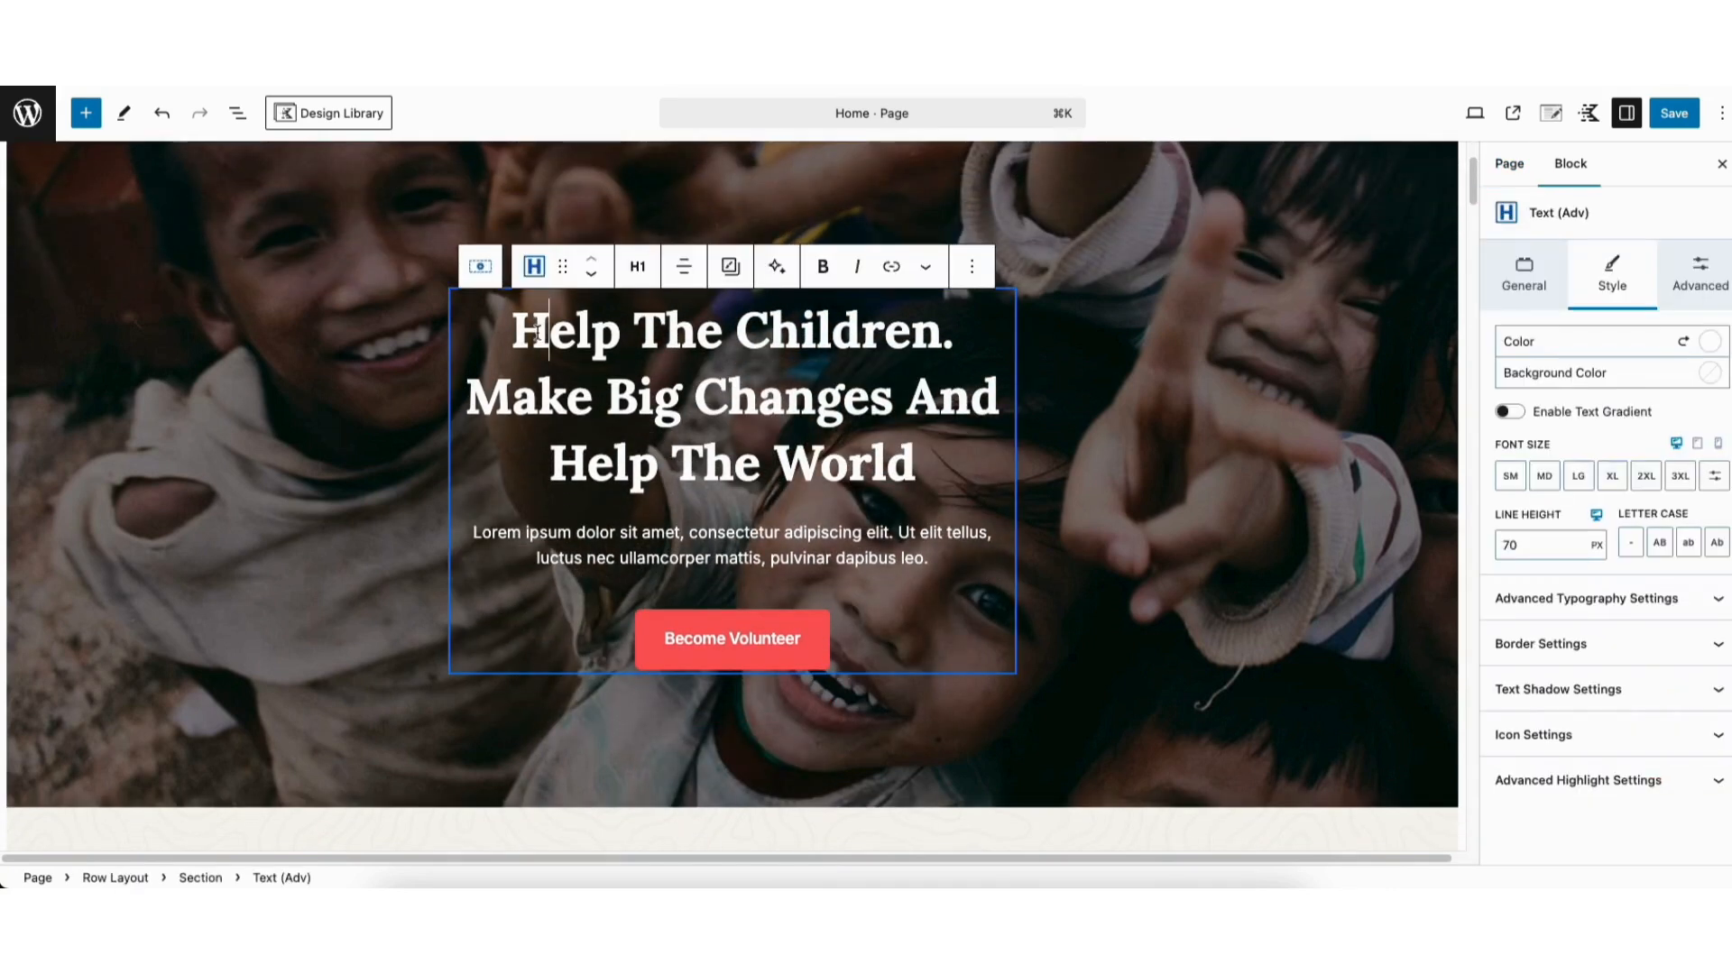
left_click_drag(512, 331, 903, 467)
left_click(747, 408)
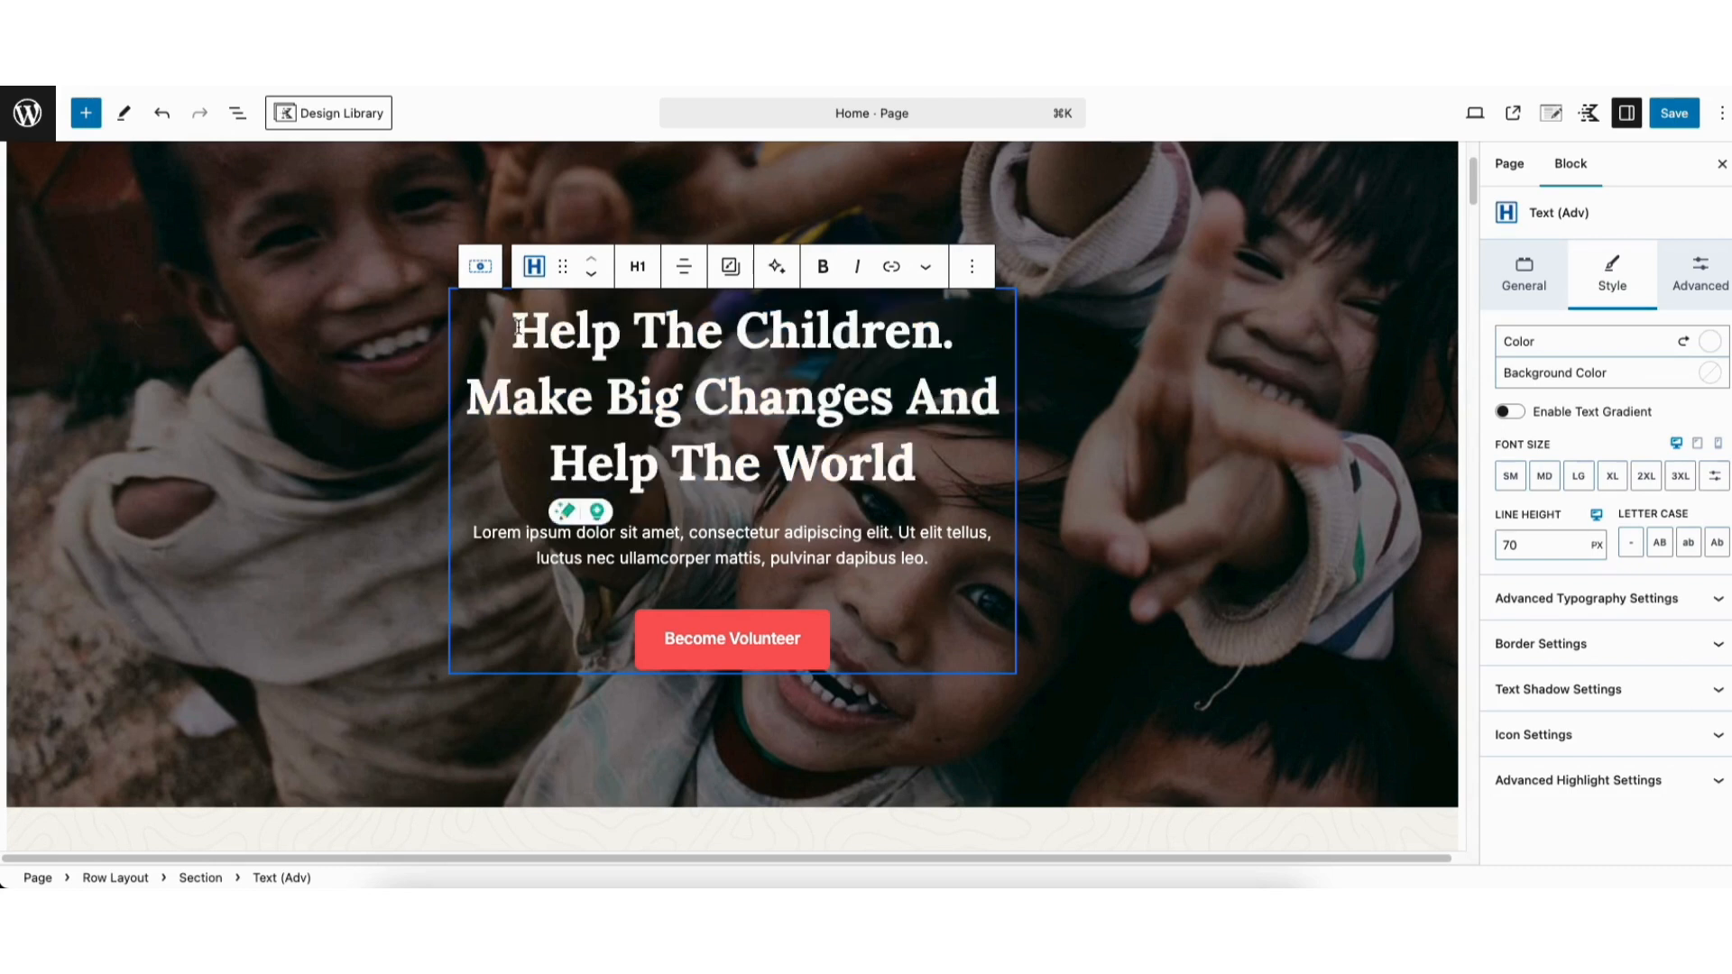
left_click_drag(513, 330, 926, 446)
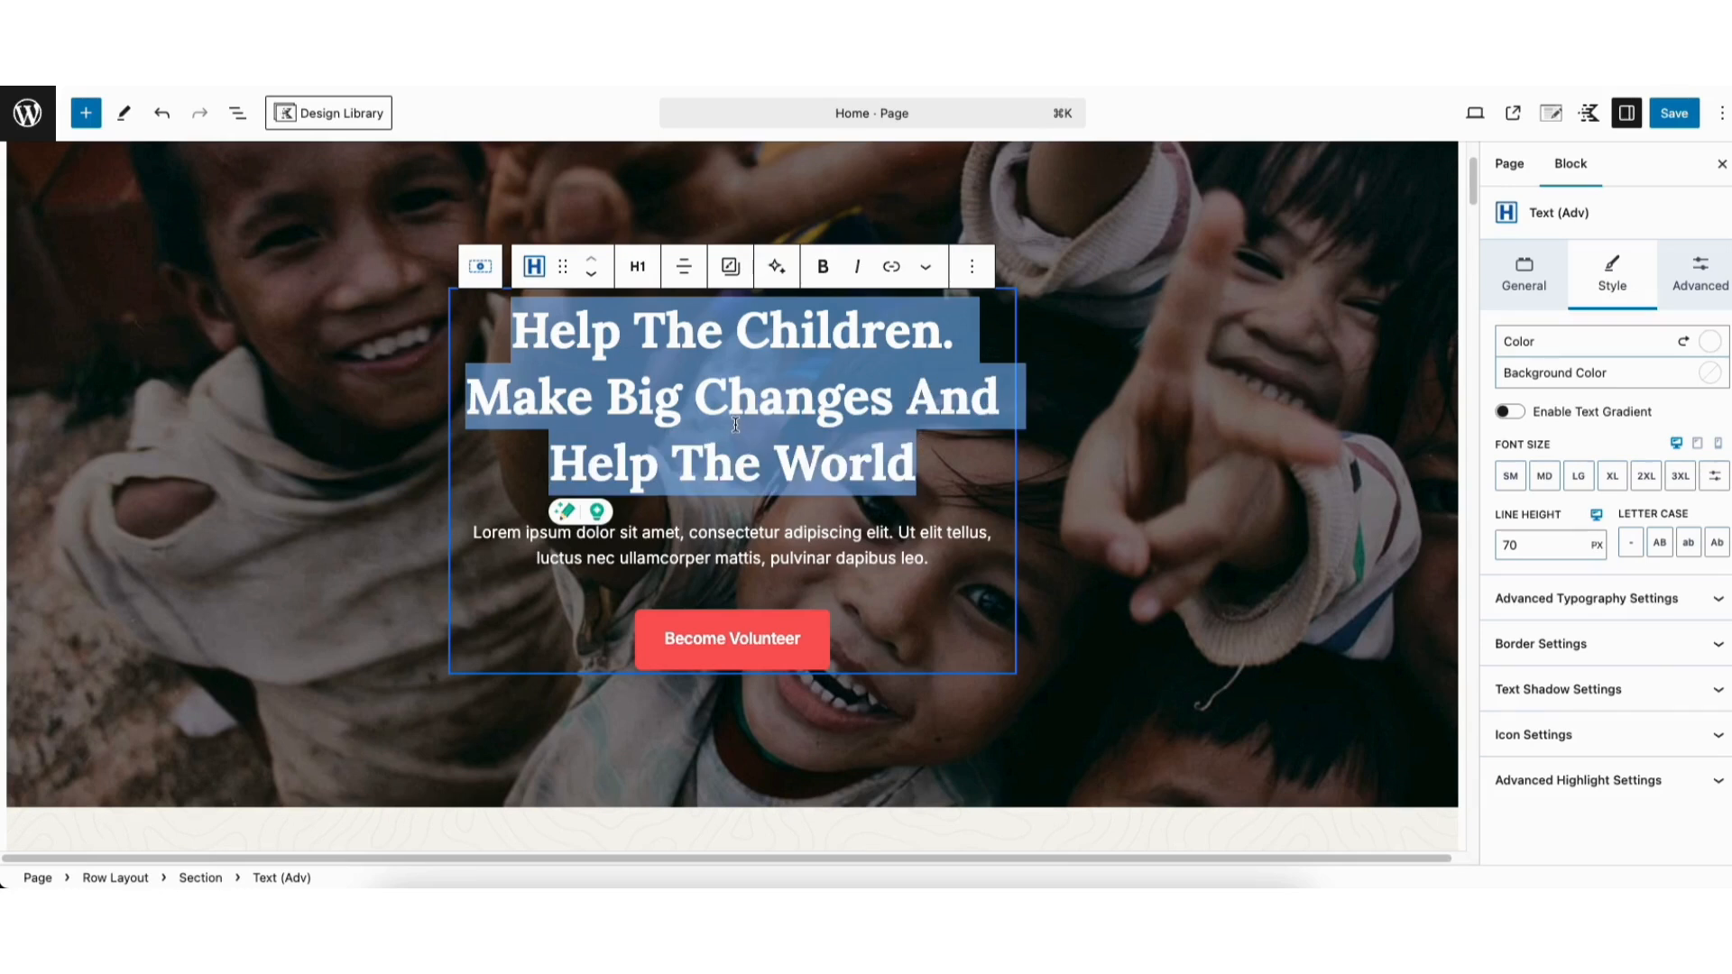
type("My Demo ")
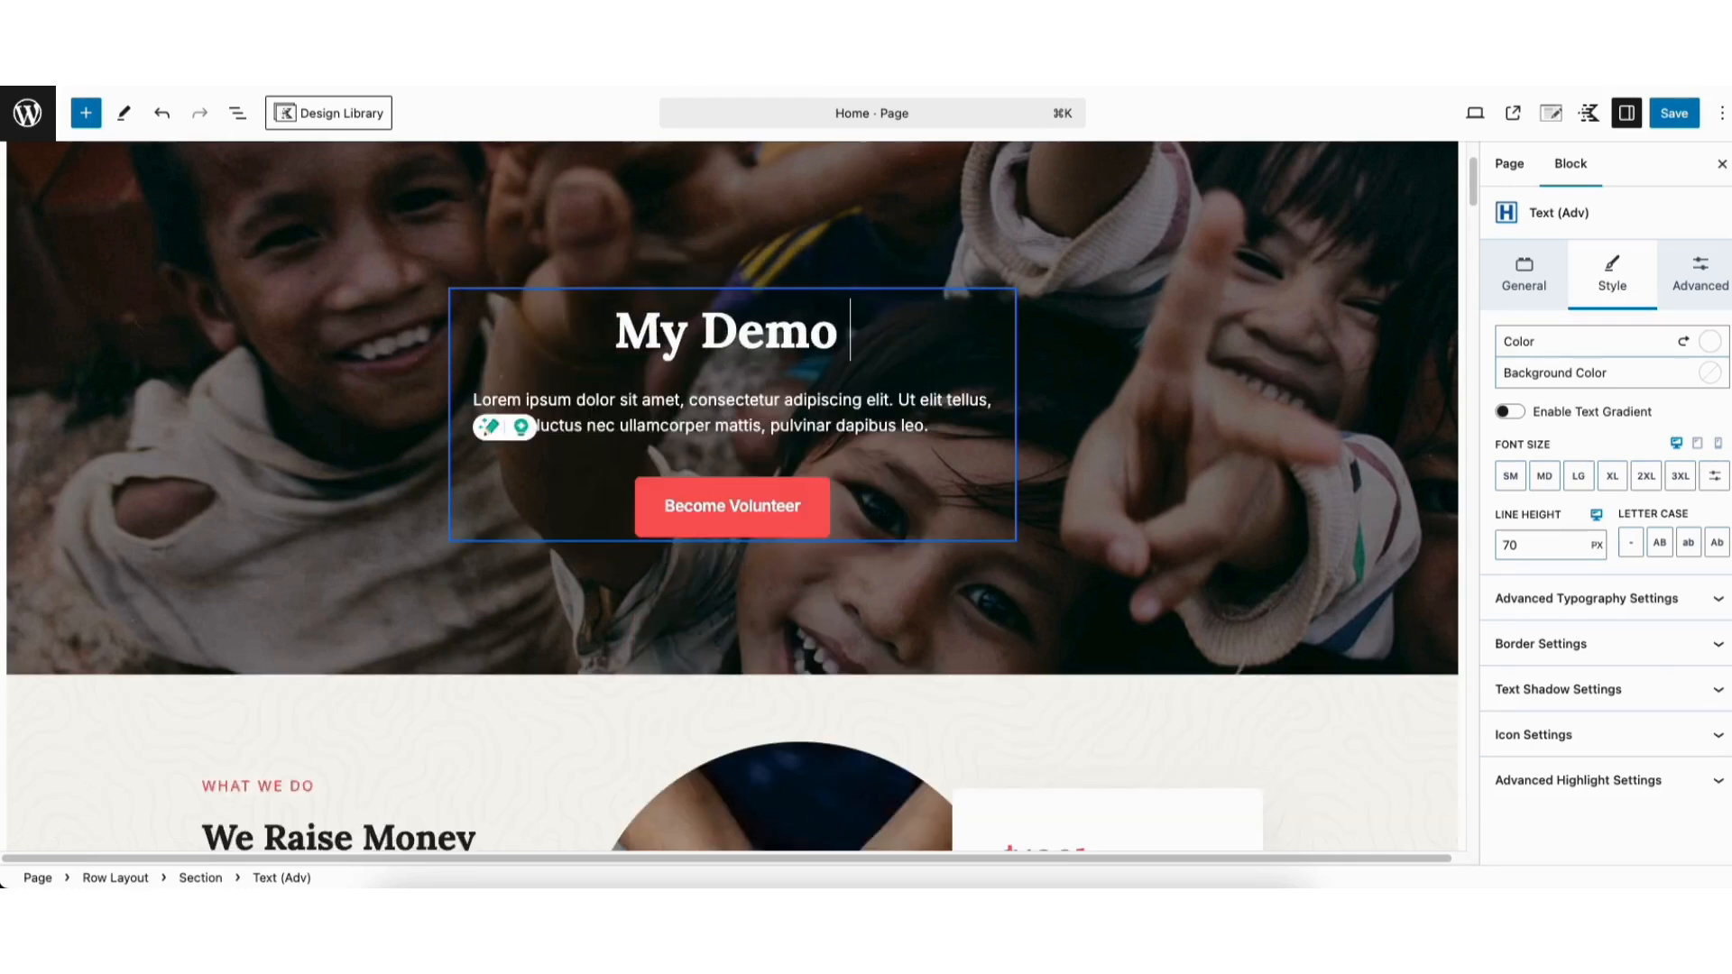
type("Donation")
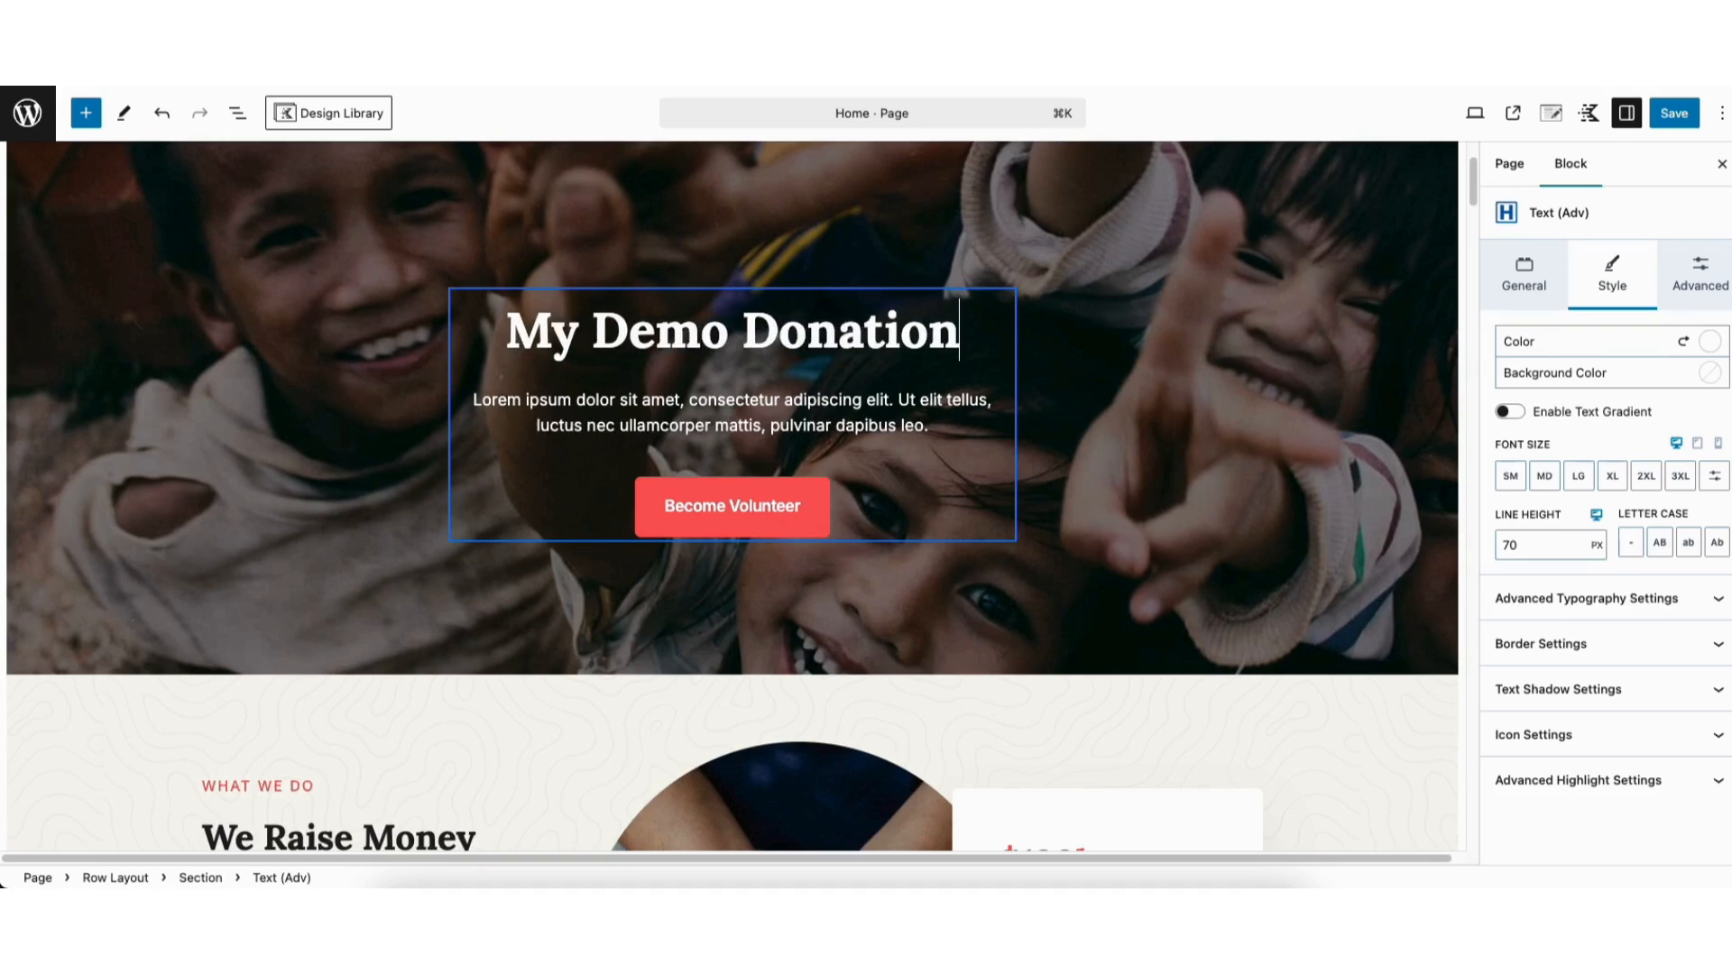
type(" Website.")
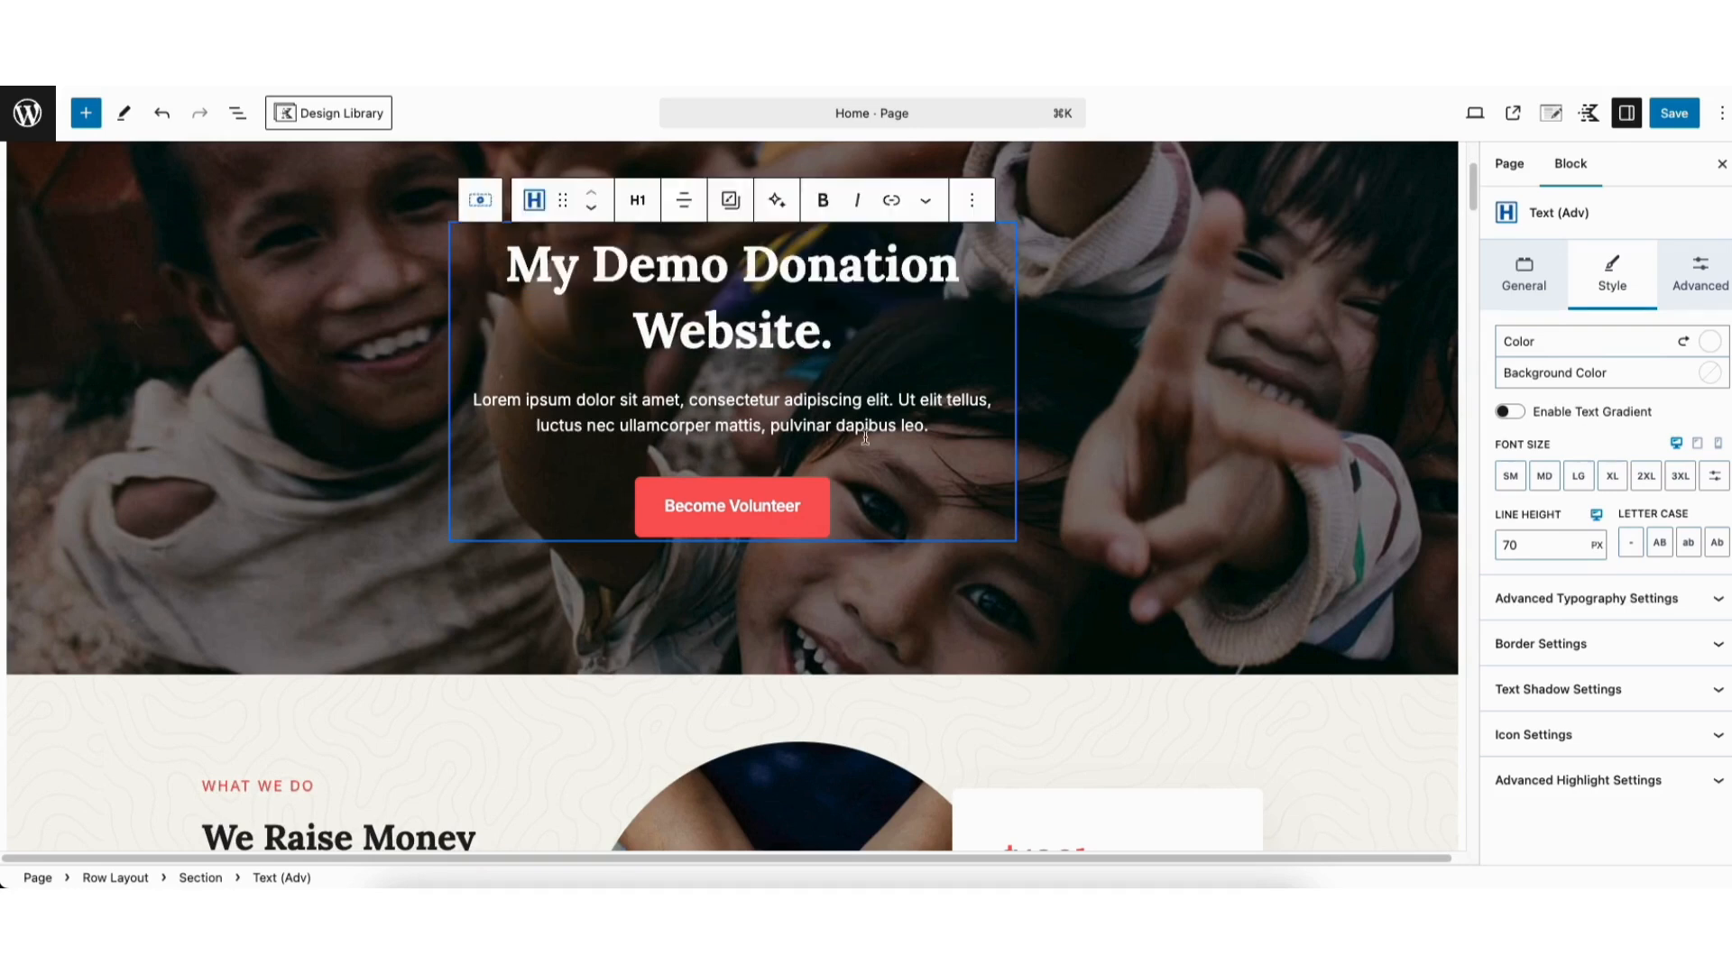
- Examine the hero heading's level, alignment, bold, link and additional text formatting options without changing the heading
left_click(638, 204)
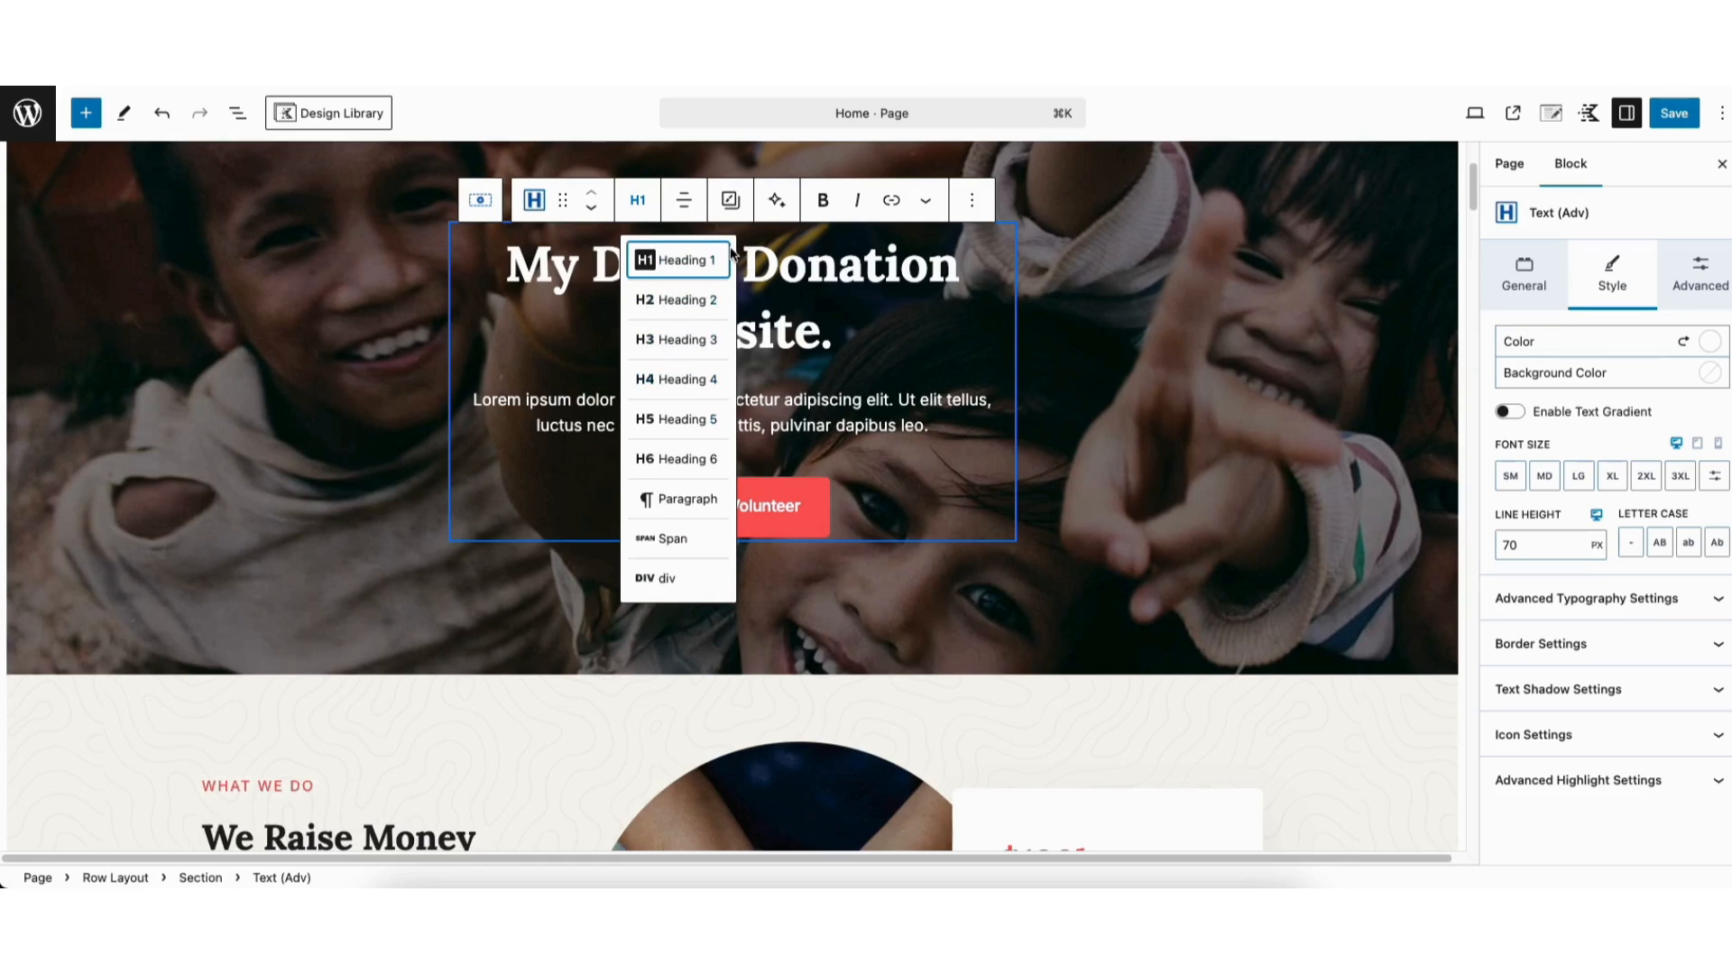
left_click(684, 204)
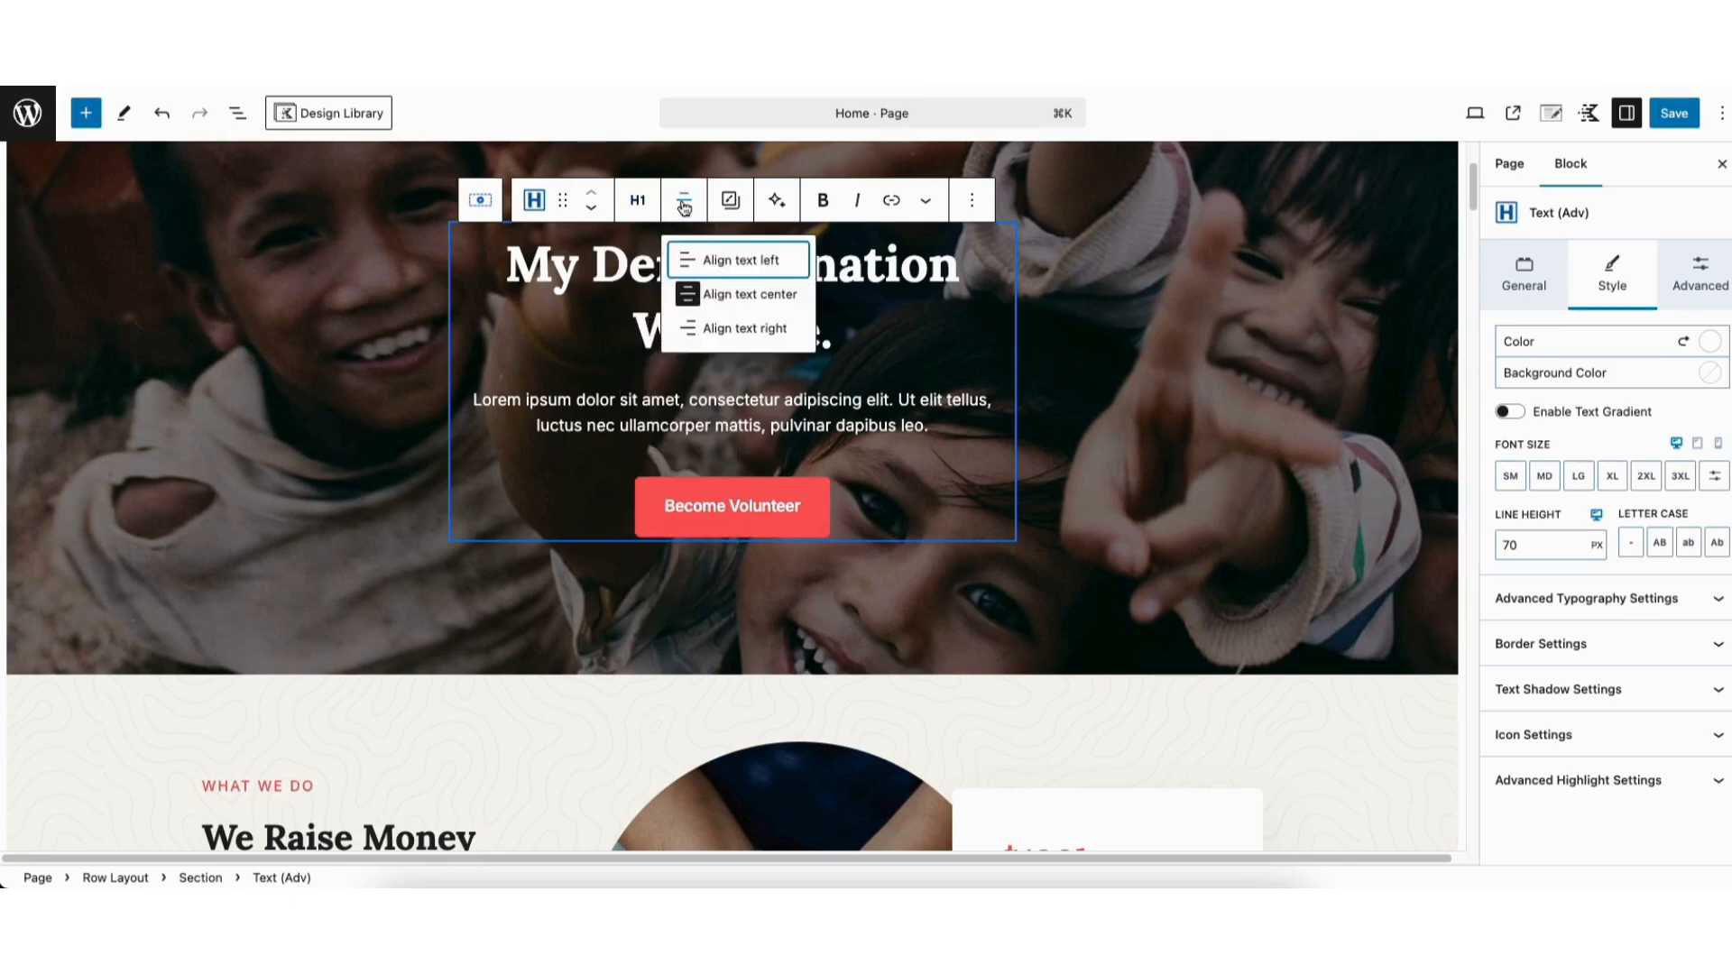
left_click(823, 202)
left_click(823, 202)
left_click(891, 202)
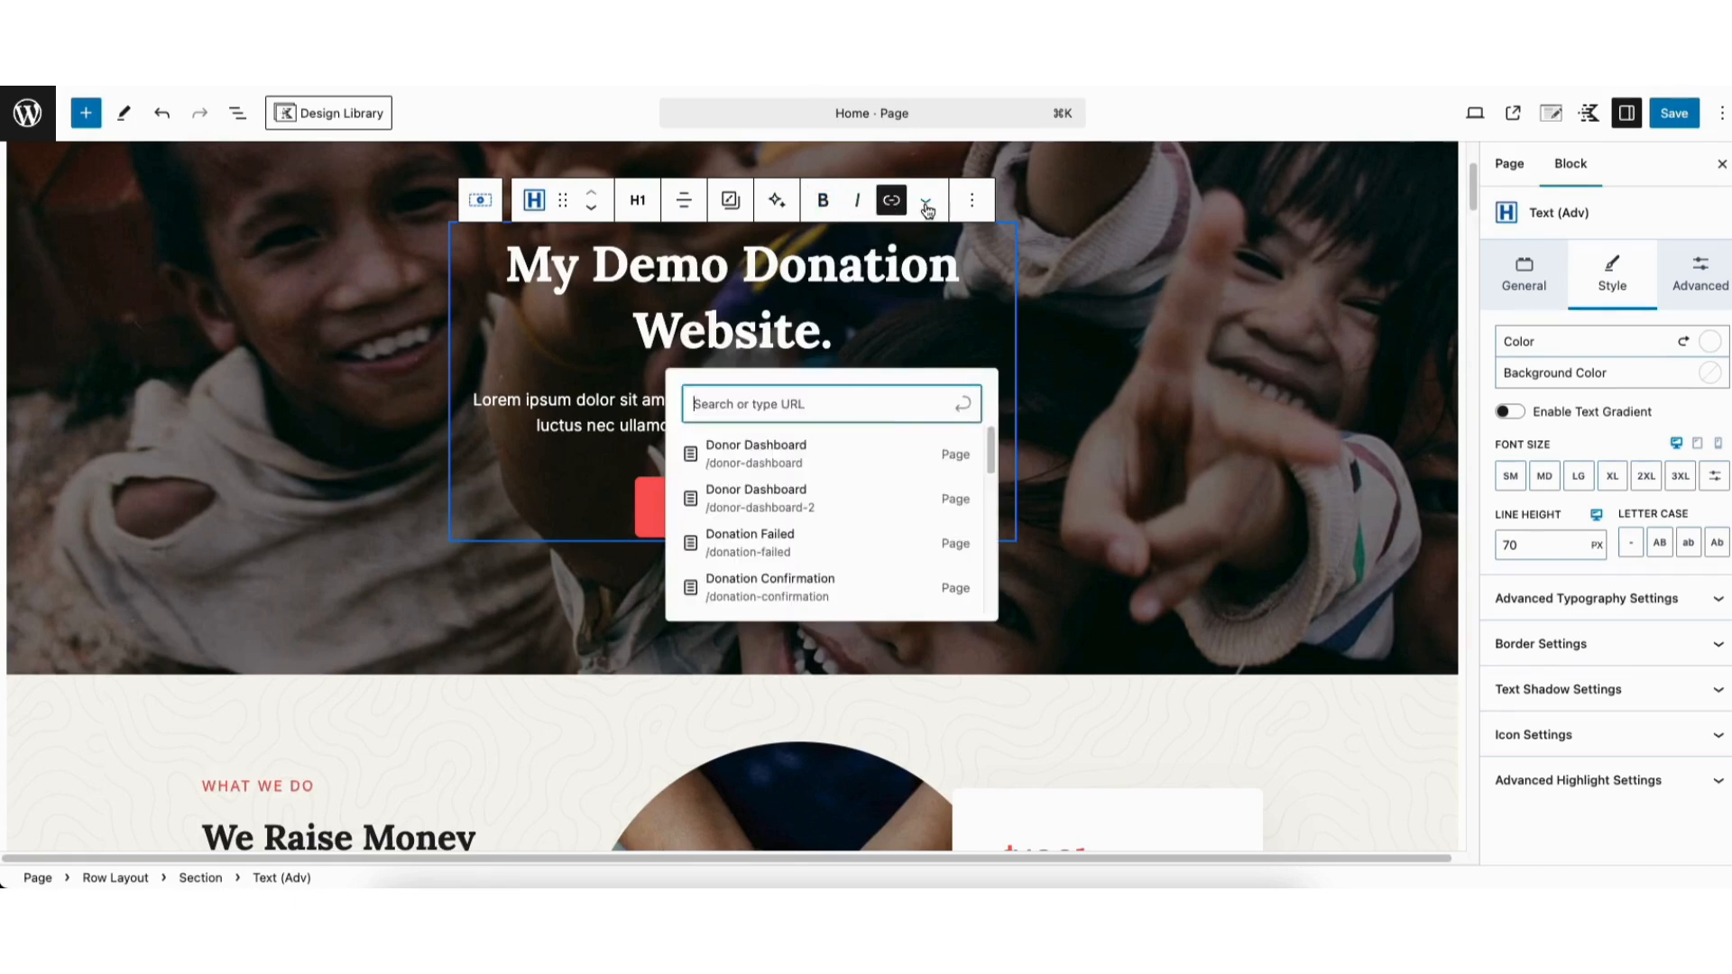
left_click(926, 201)
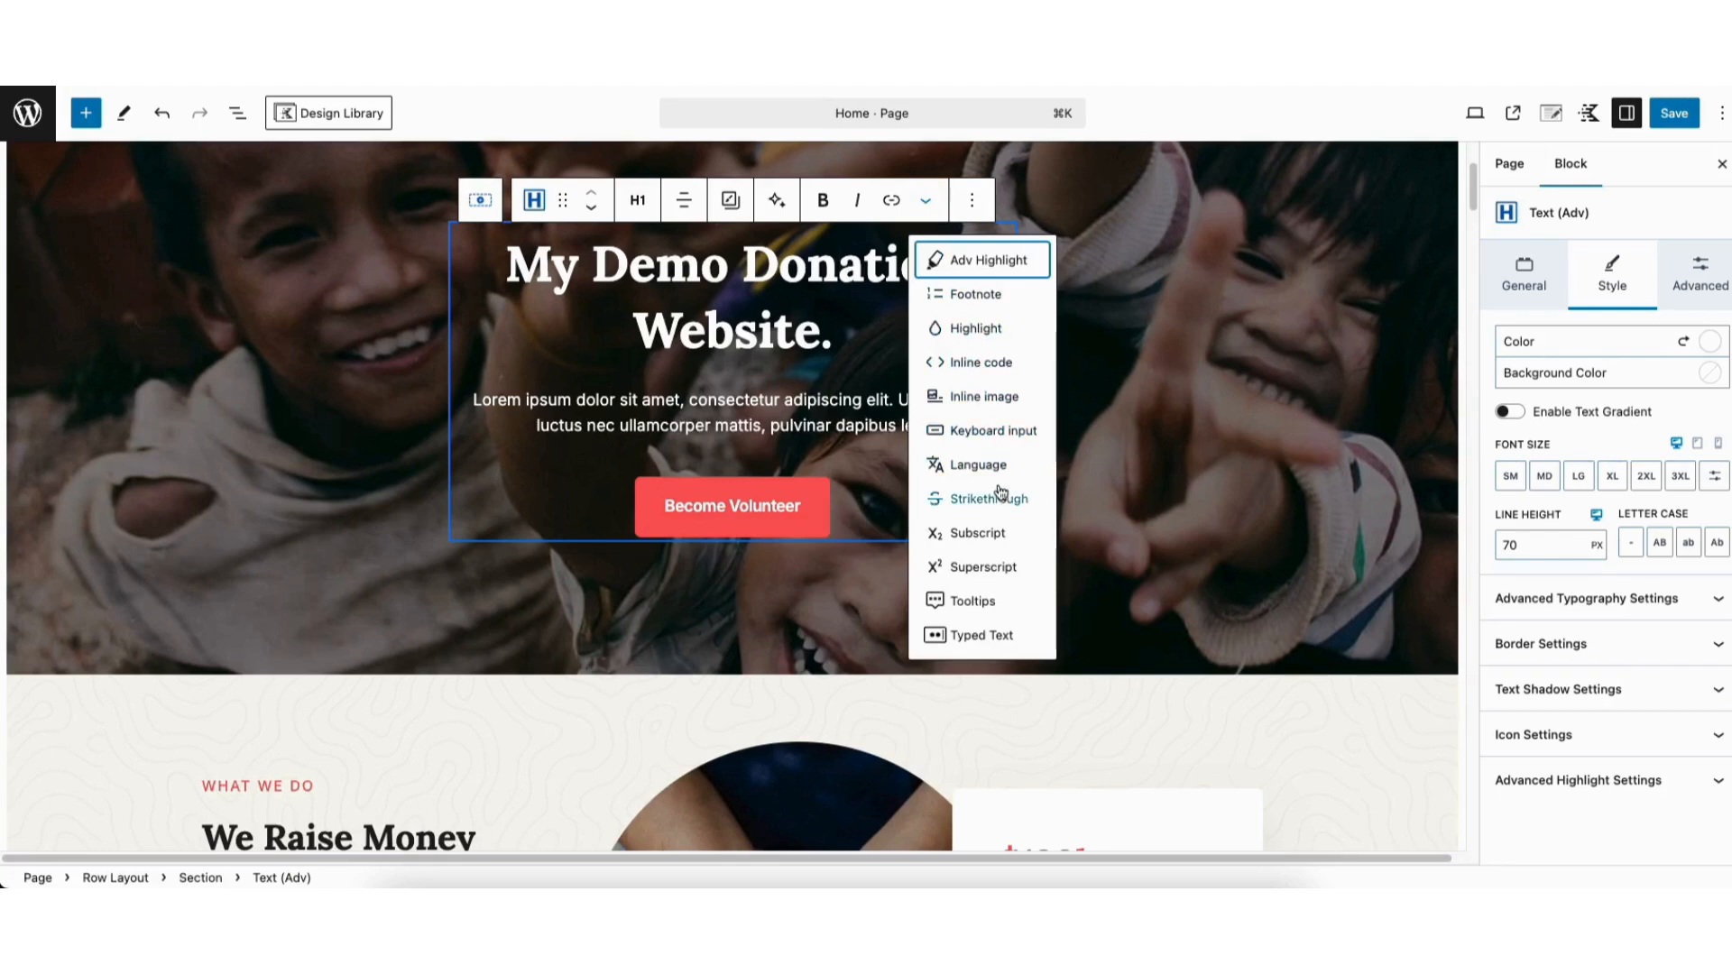
left_click(765, 332)
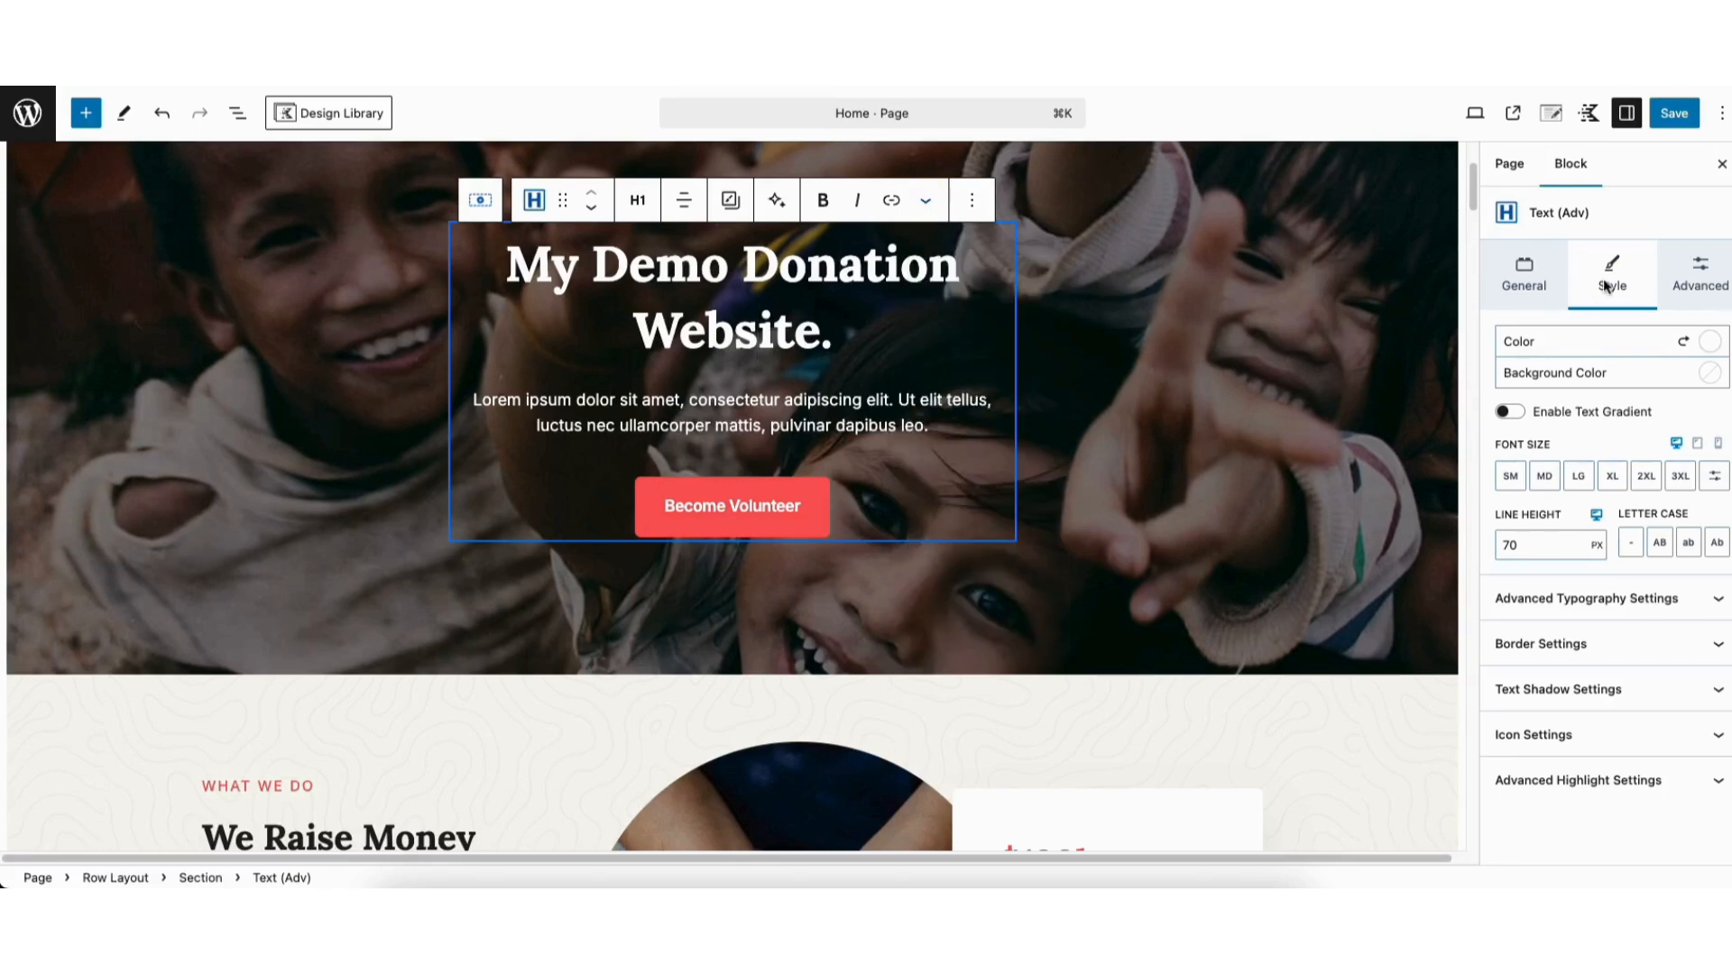
- Examine the hero heading's text color, background color, font family and font weight options, leaving the weight on Inherit
left_click(1710, 345)
left_click(1712, 343)
left_click(1712, 373)
left_click(1711, 374)
left_click(1588, 600)
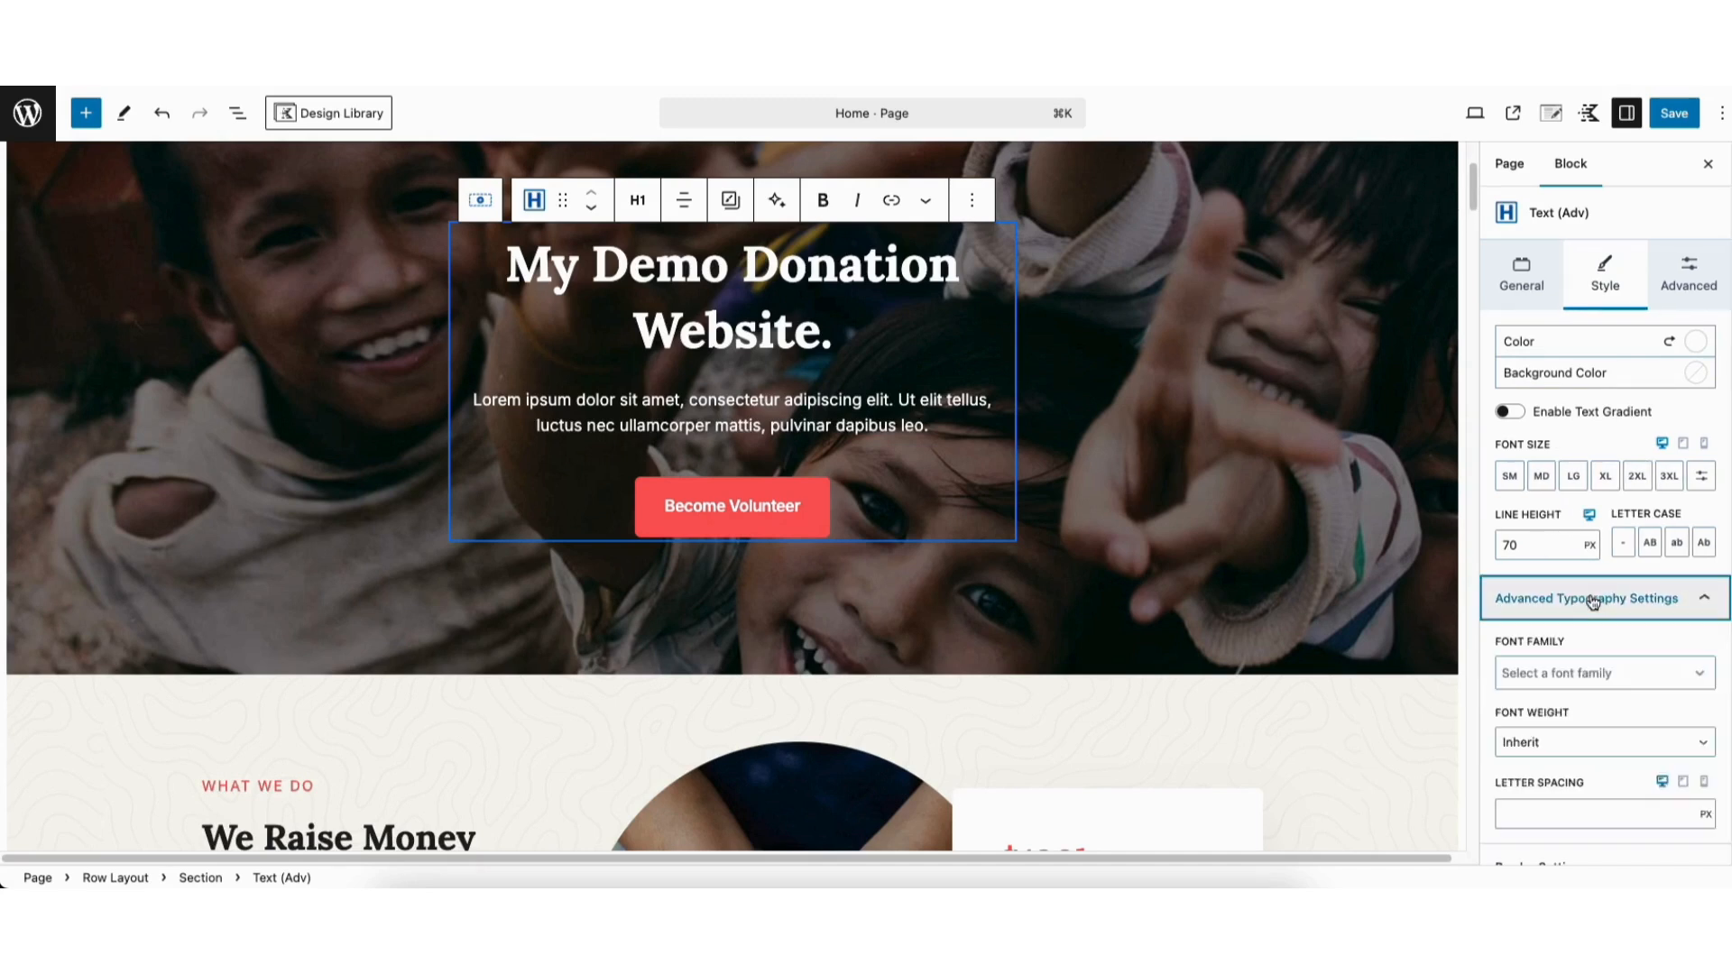
left_click(1566, 676)
left_click(1565, 676)
left_click(1575, 745)
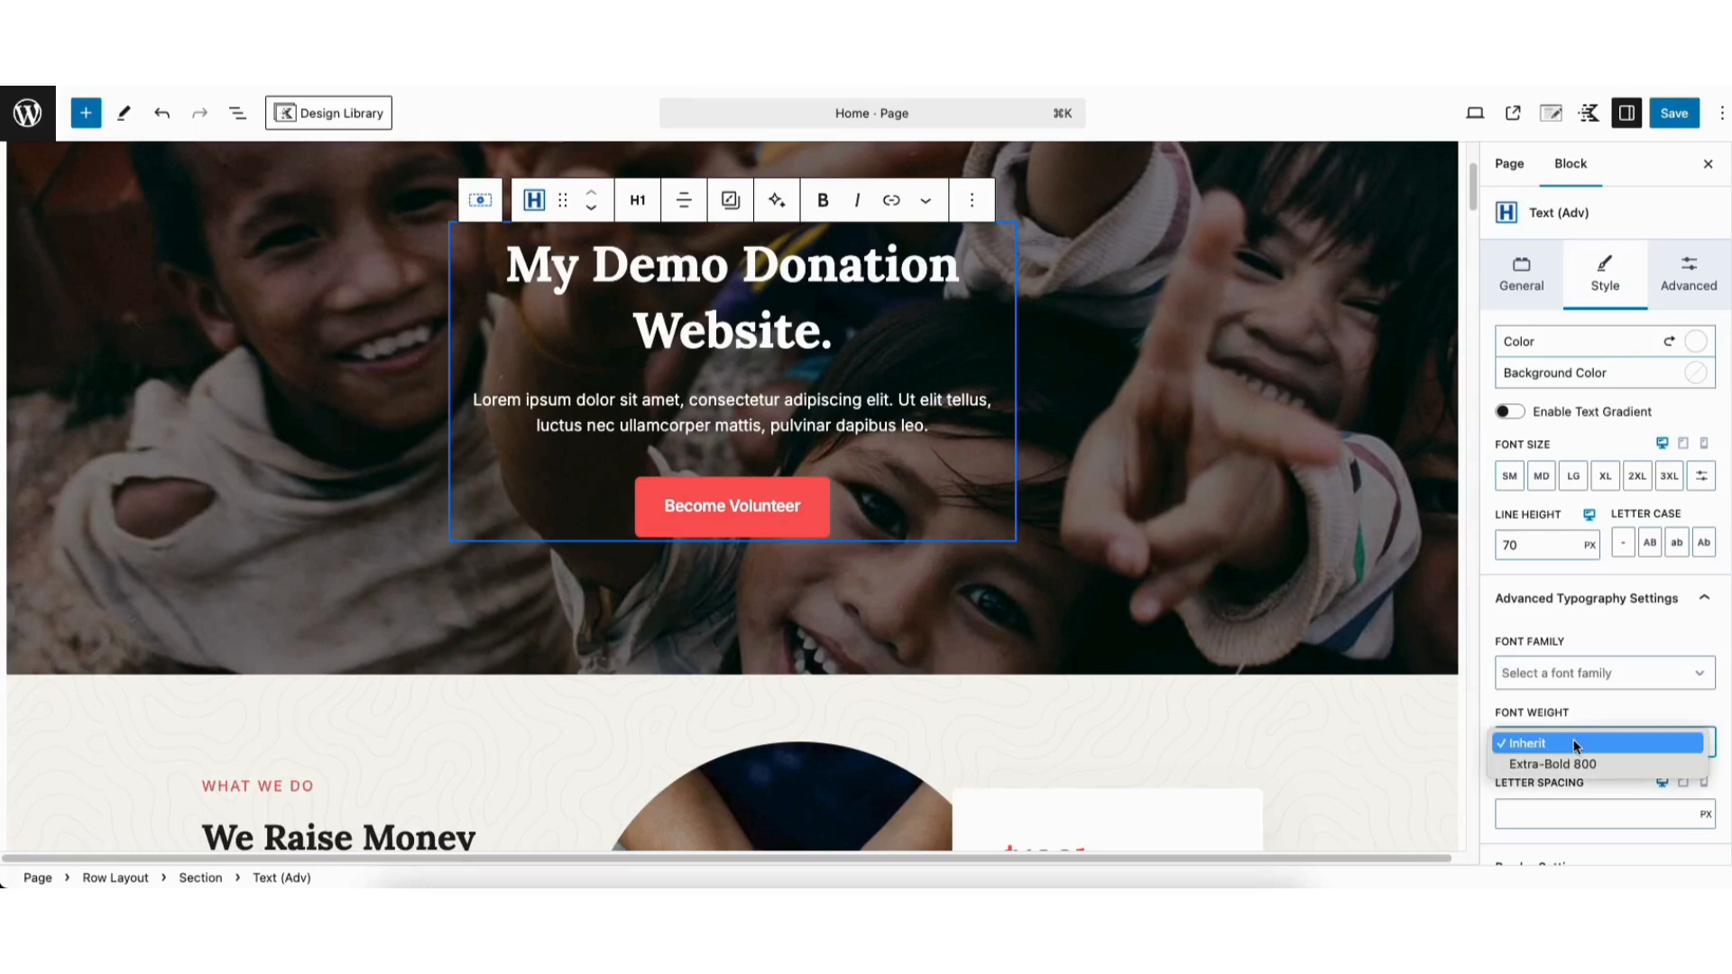
left_click(1577, 745)
scroll(1577, 745, "down", 3)
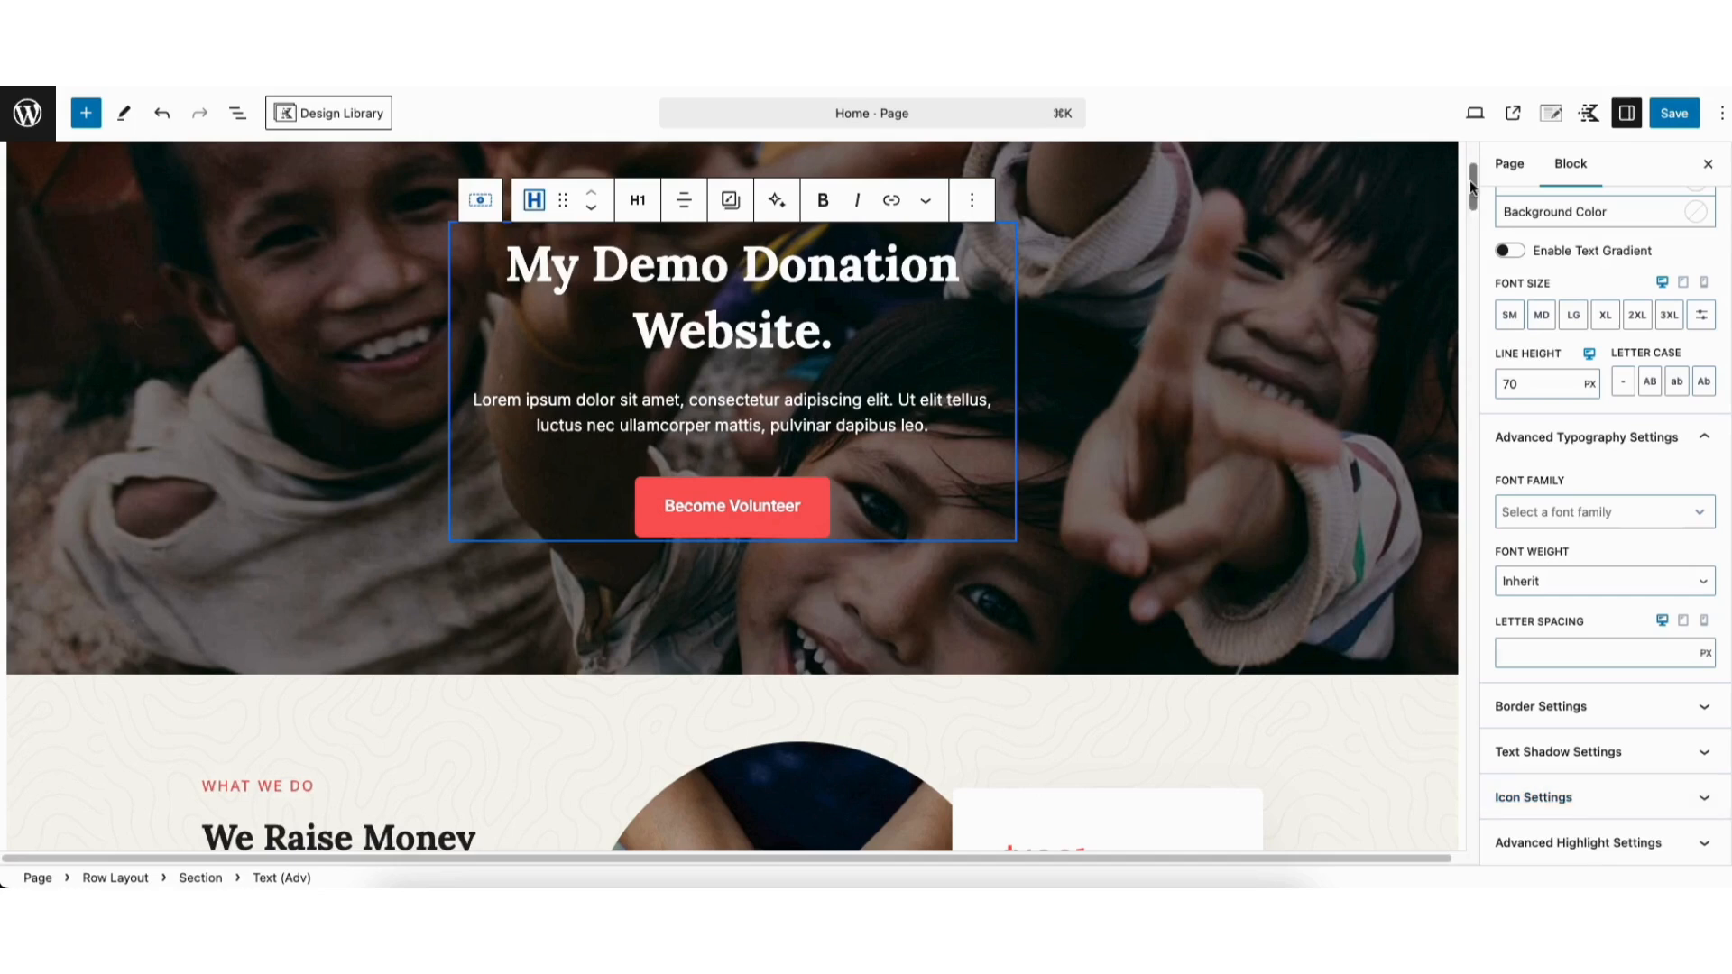
- Set the hero row's background image to larm-rmah-AEaTUnvneik-unsplash-1.jpg from the media library
scroll(1252, 192, "up", 3)
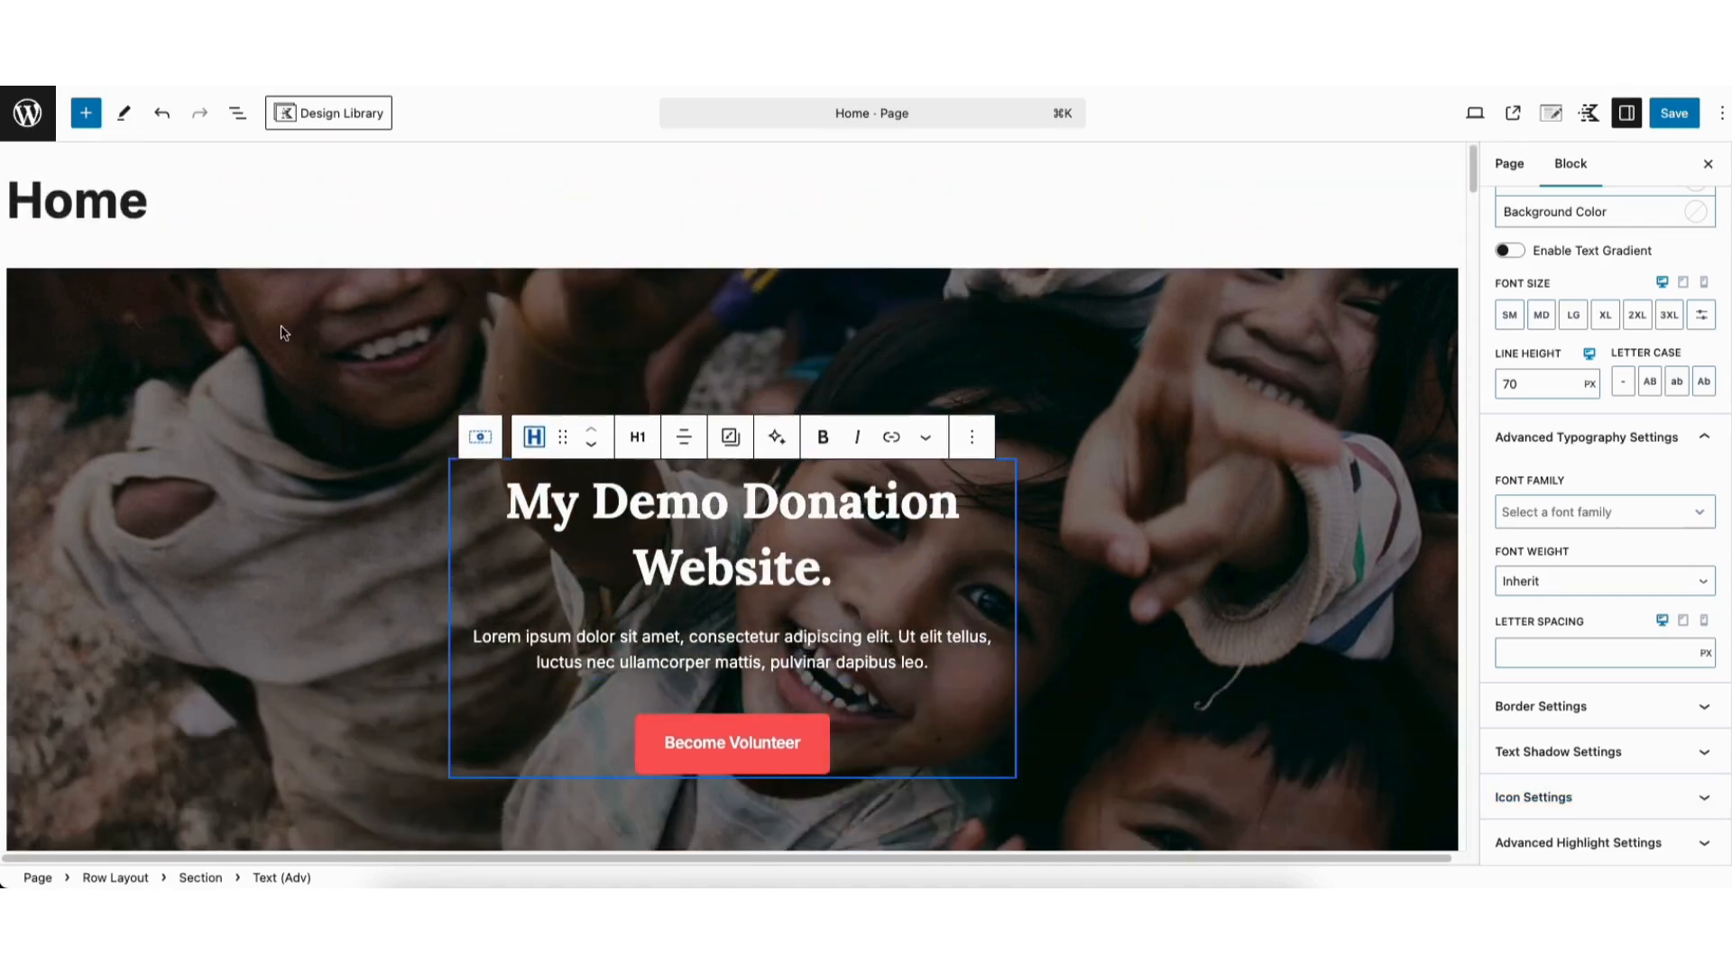
left_click(283, 329)
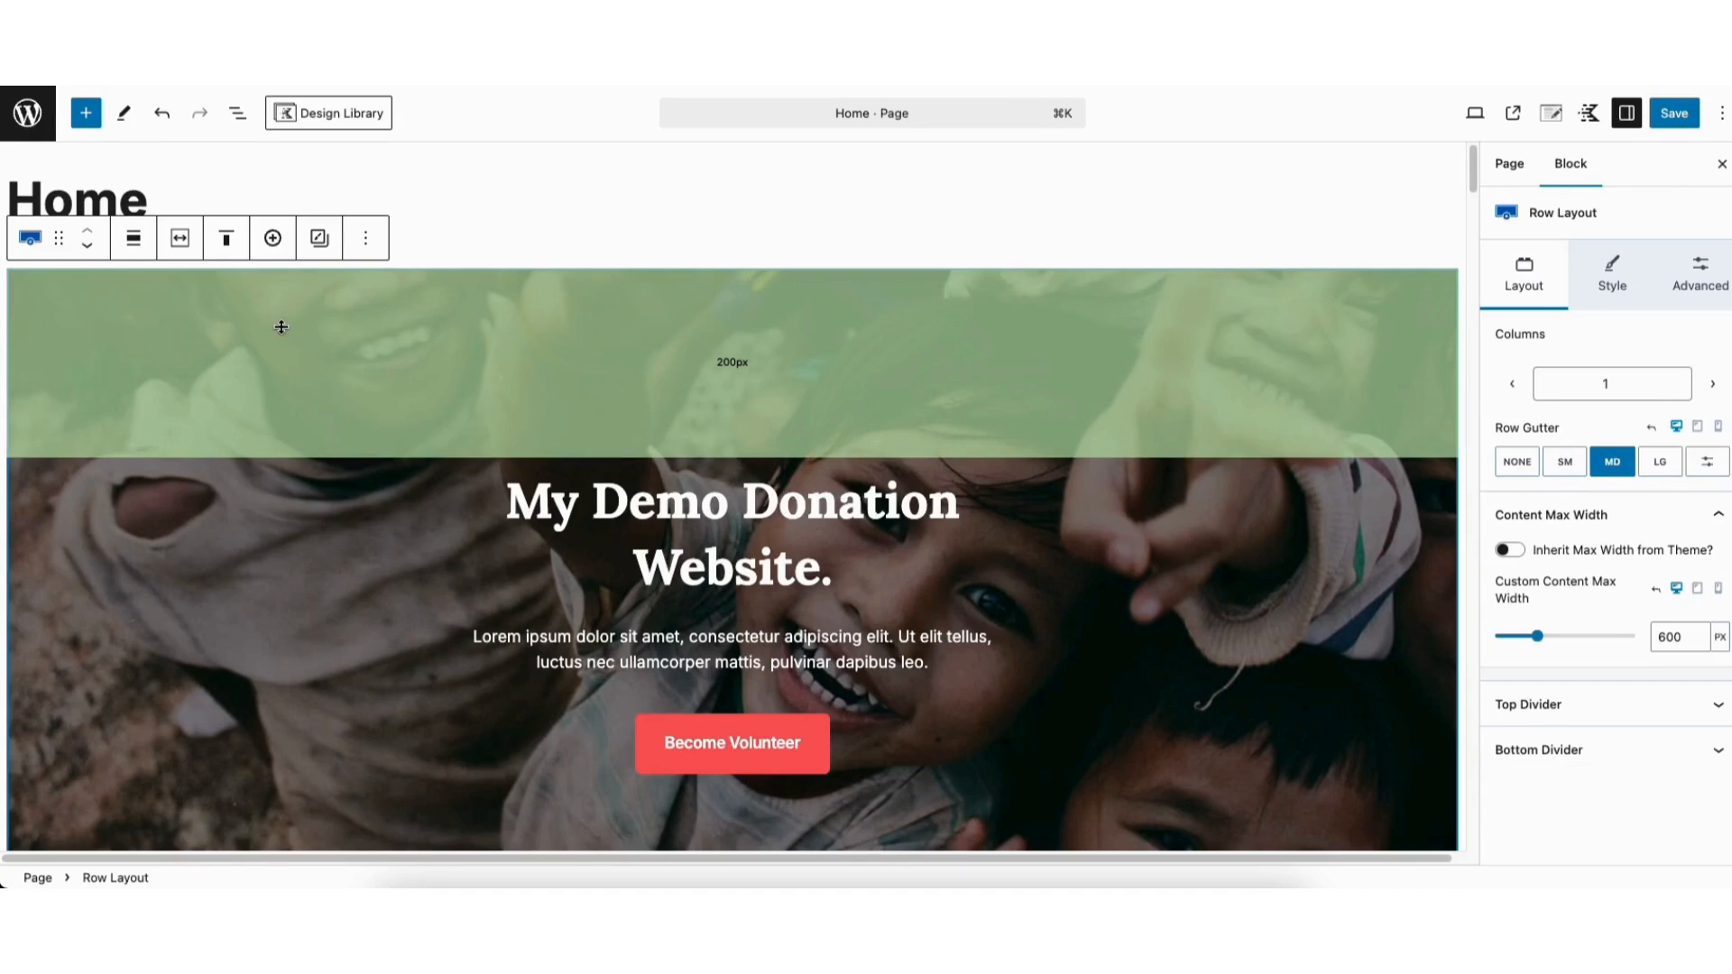
left_click(1612, 278)
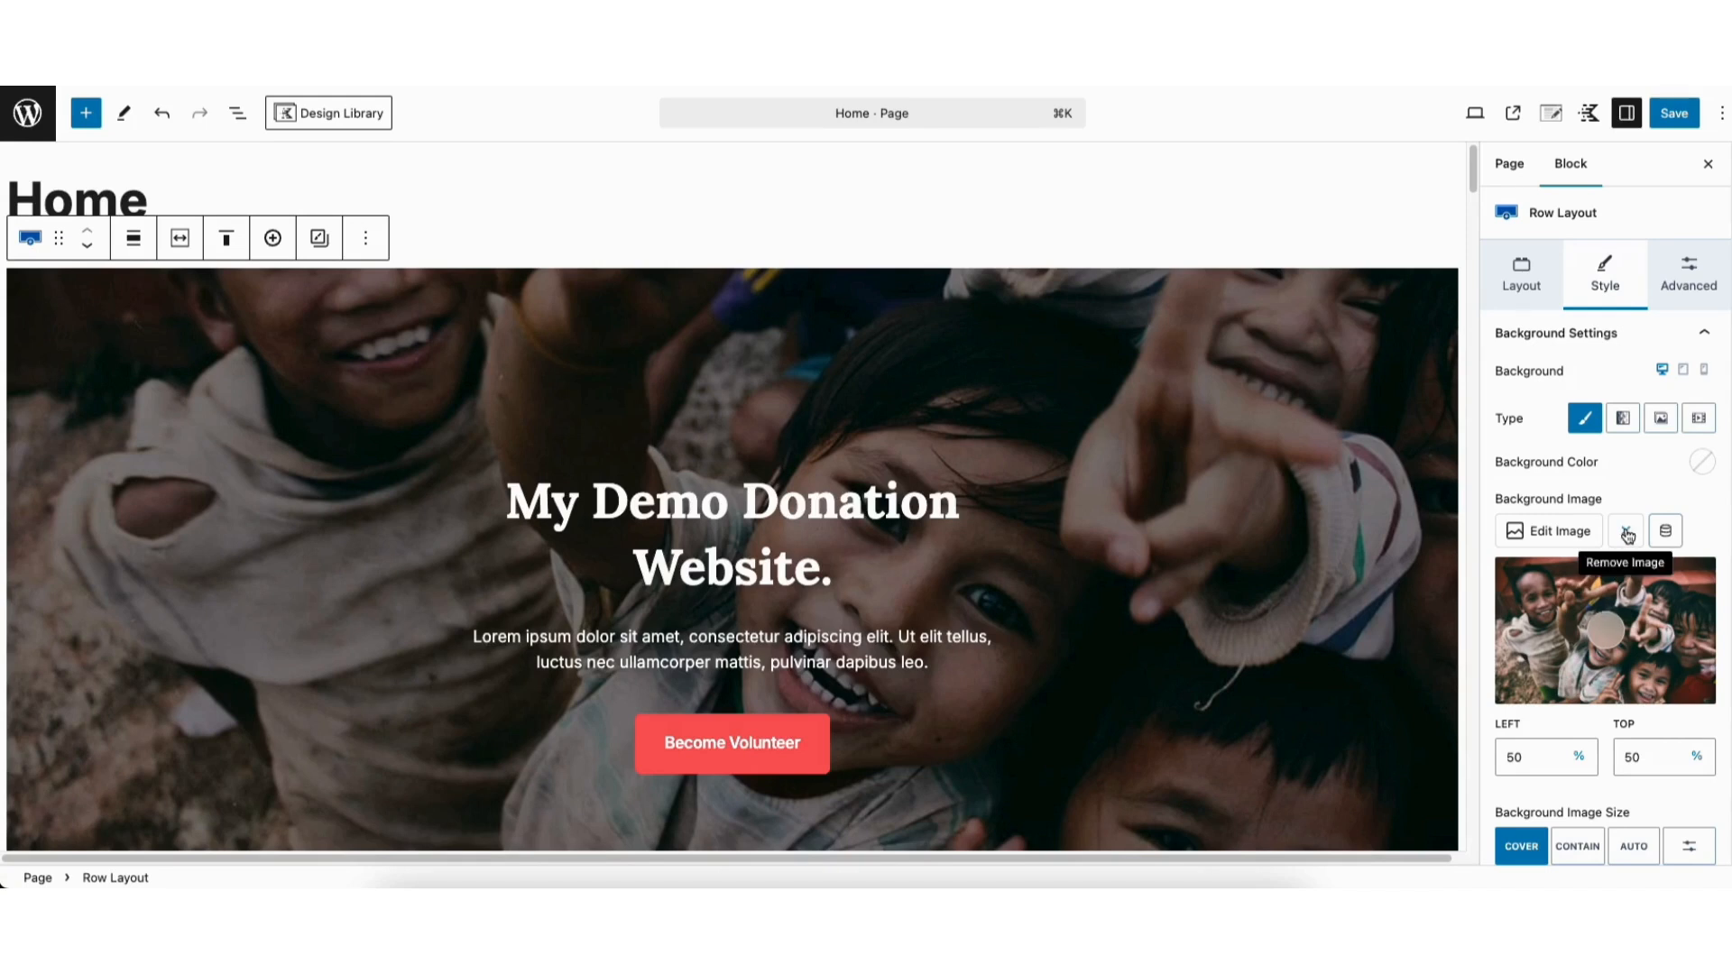
left_click(1554, 533)
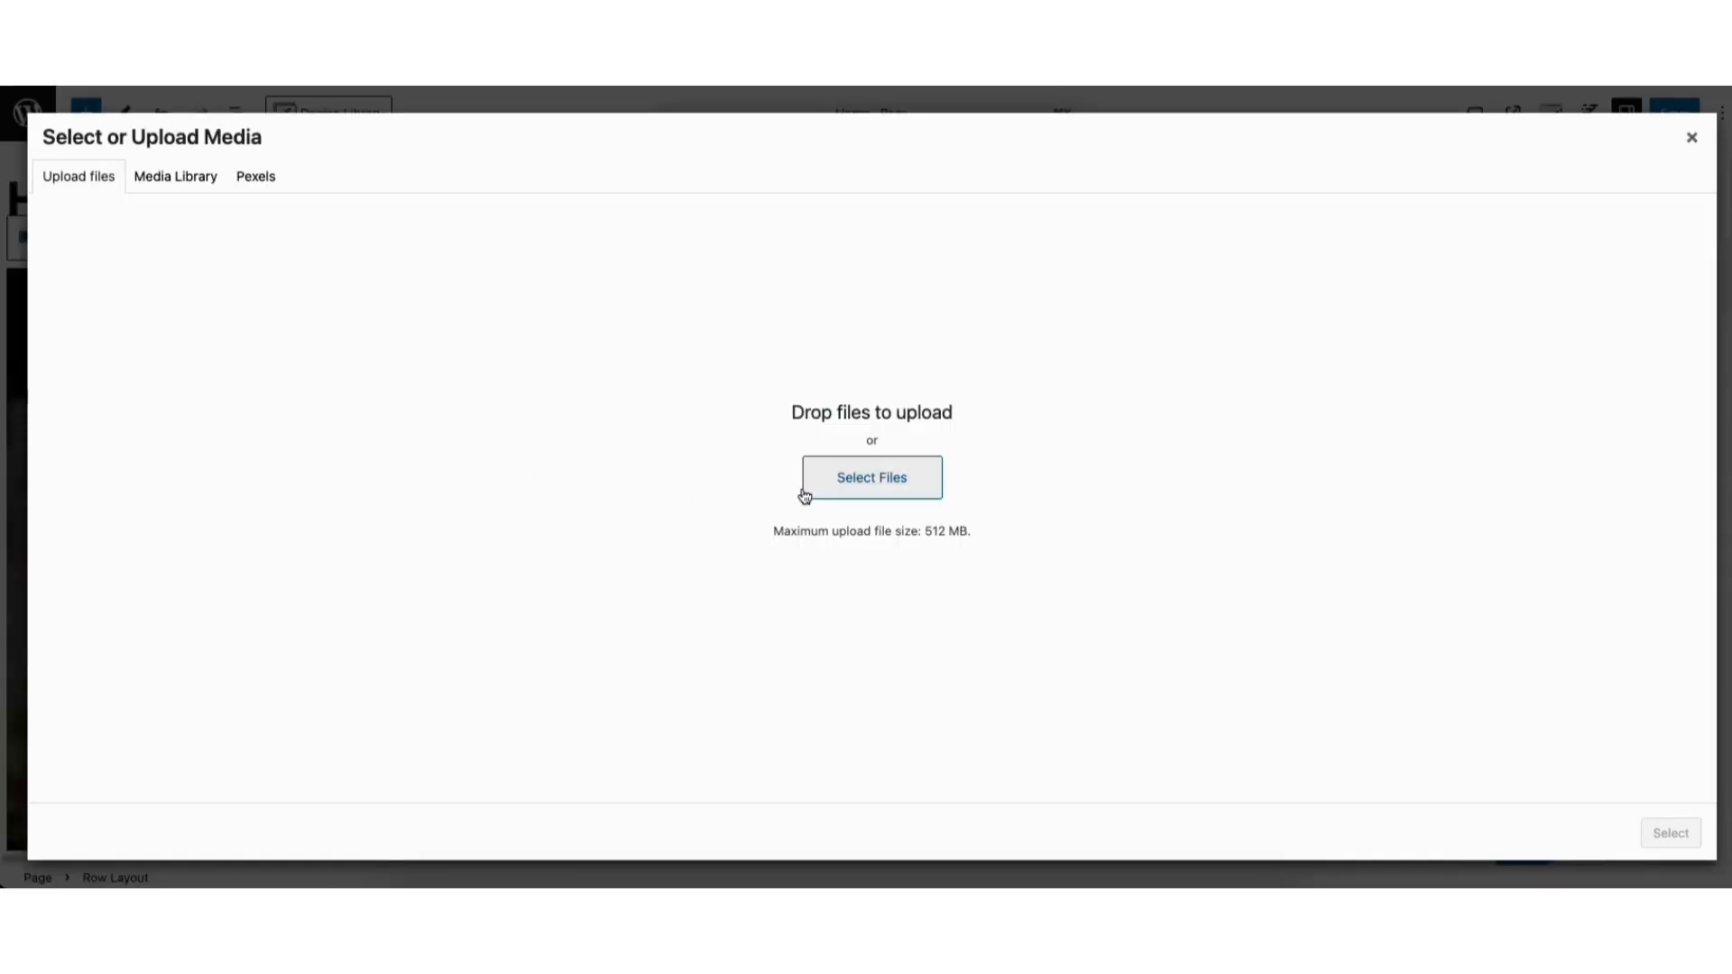
left_click(181, 179)
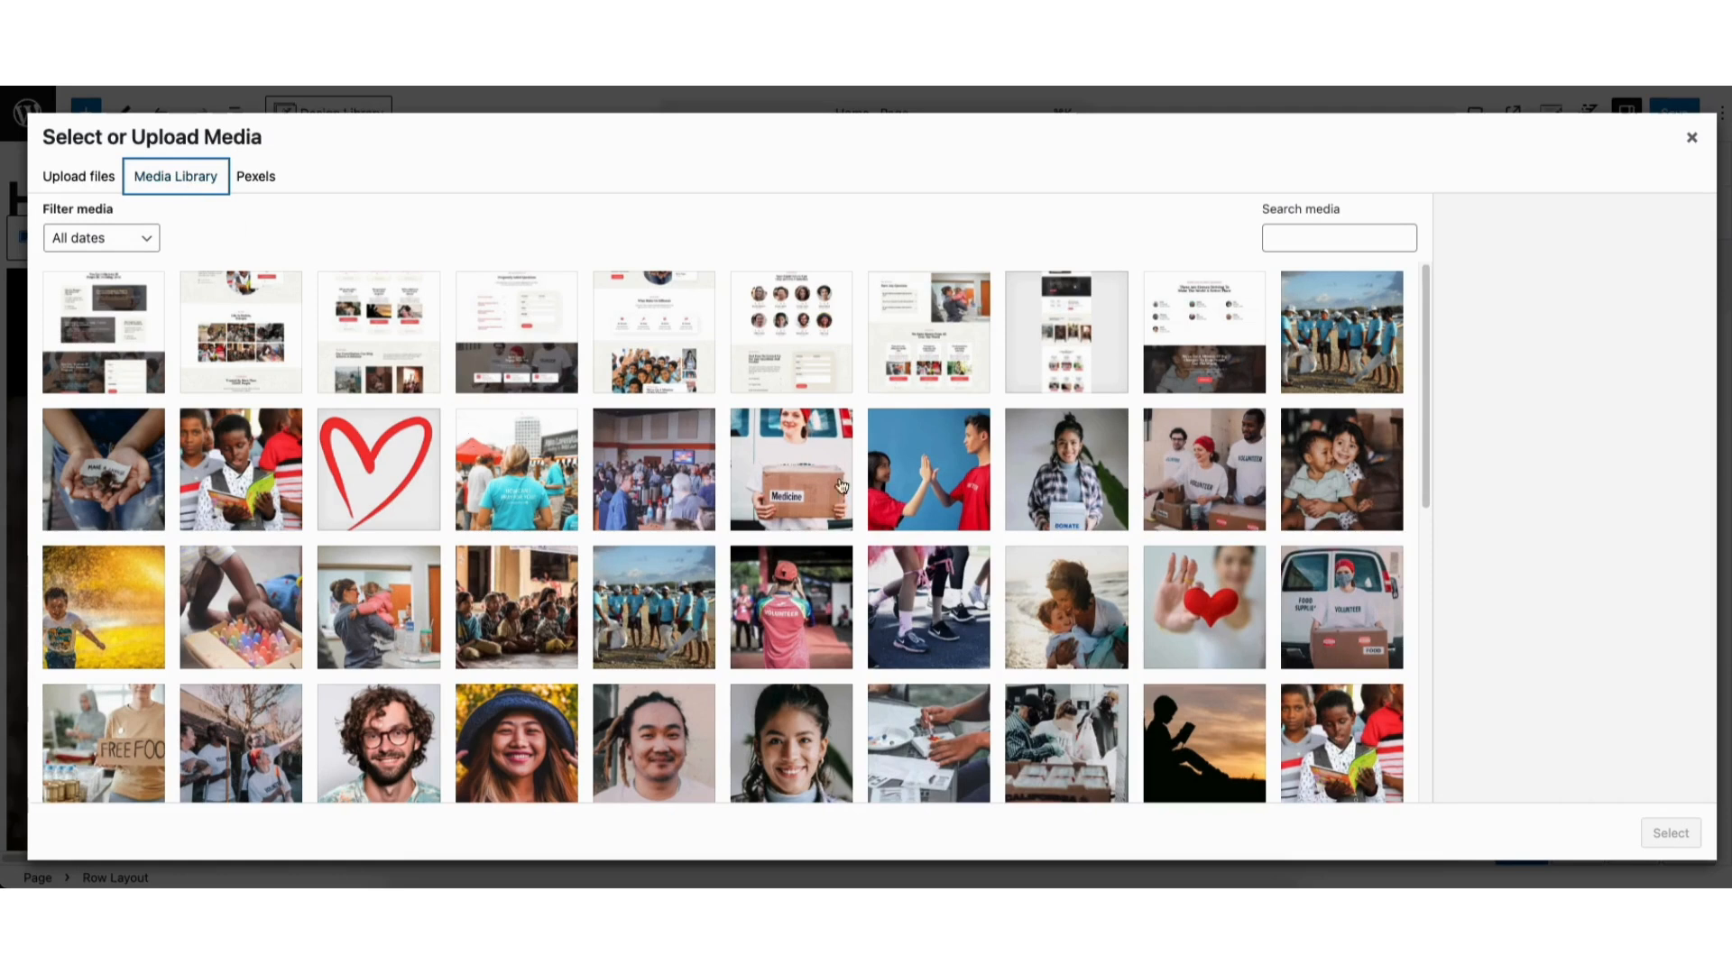
left_click_drag(1427, 345, 1384, 680)
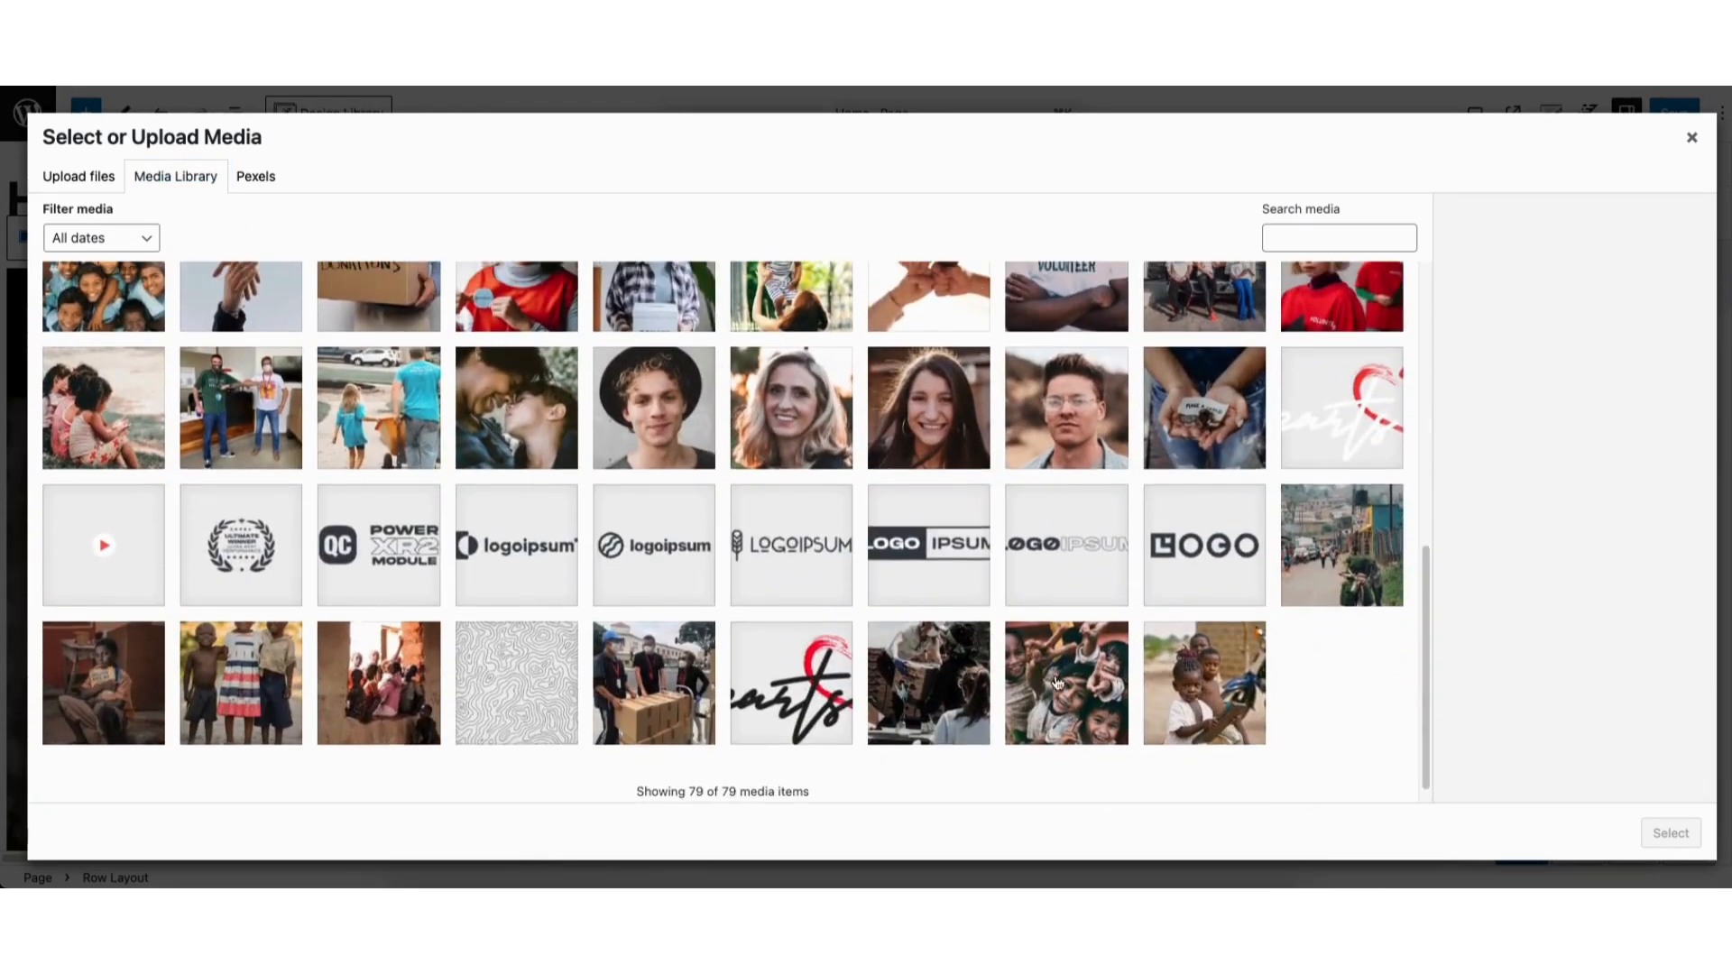
left_click(1065, 676)
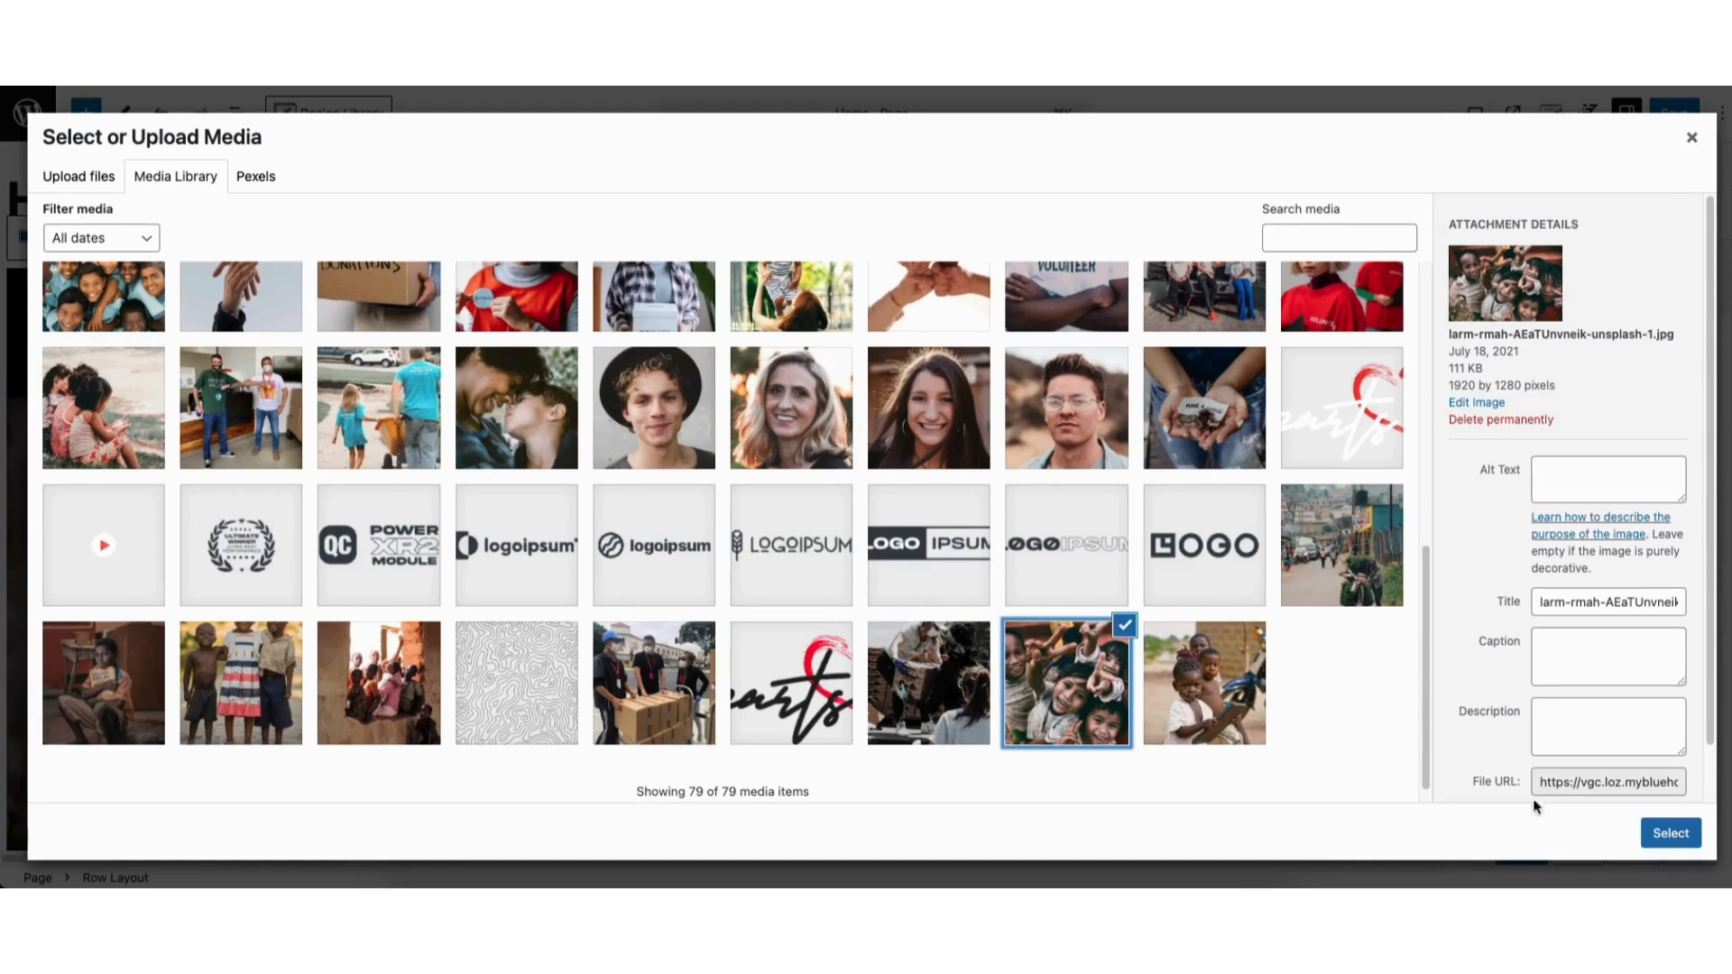
left_click(1667, 834)
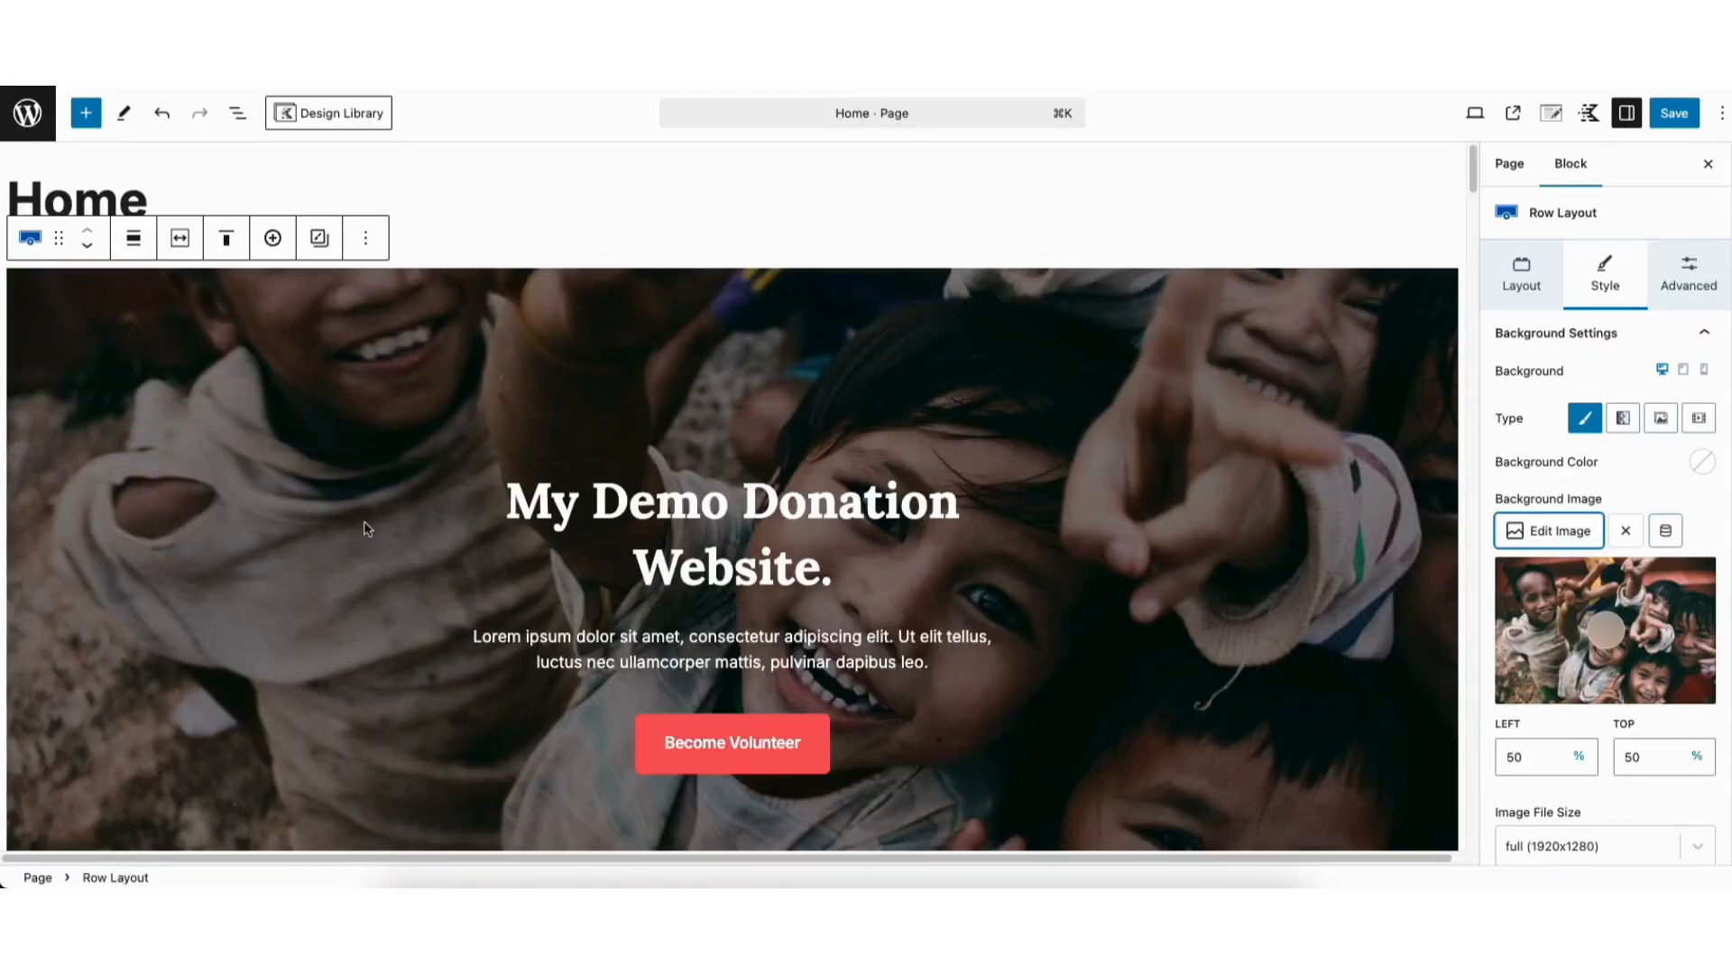
- Set the hero row's background overlay gradient color to 0F0F0F, keeping the overlay opacity at 50
scroll(1606, 524, "down", 5)
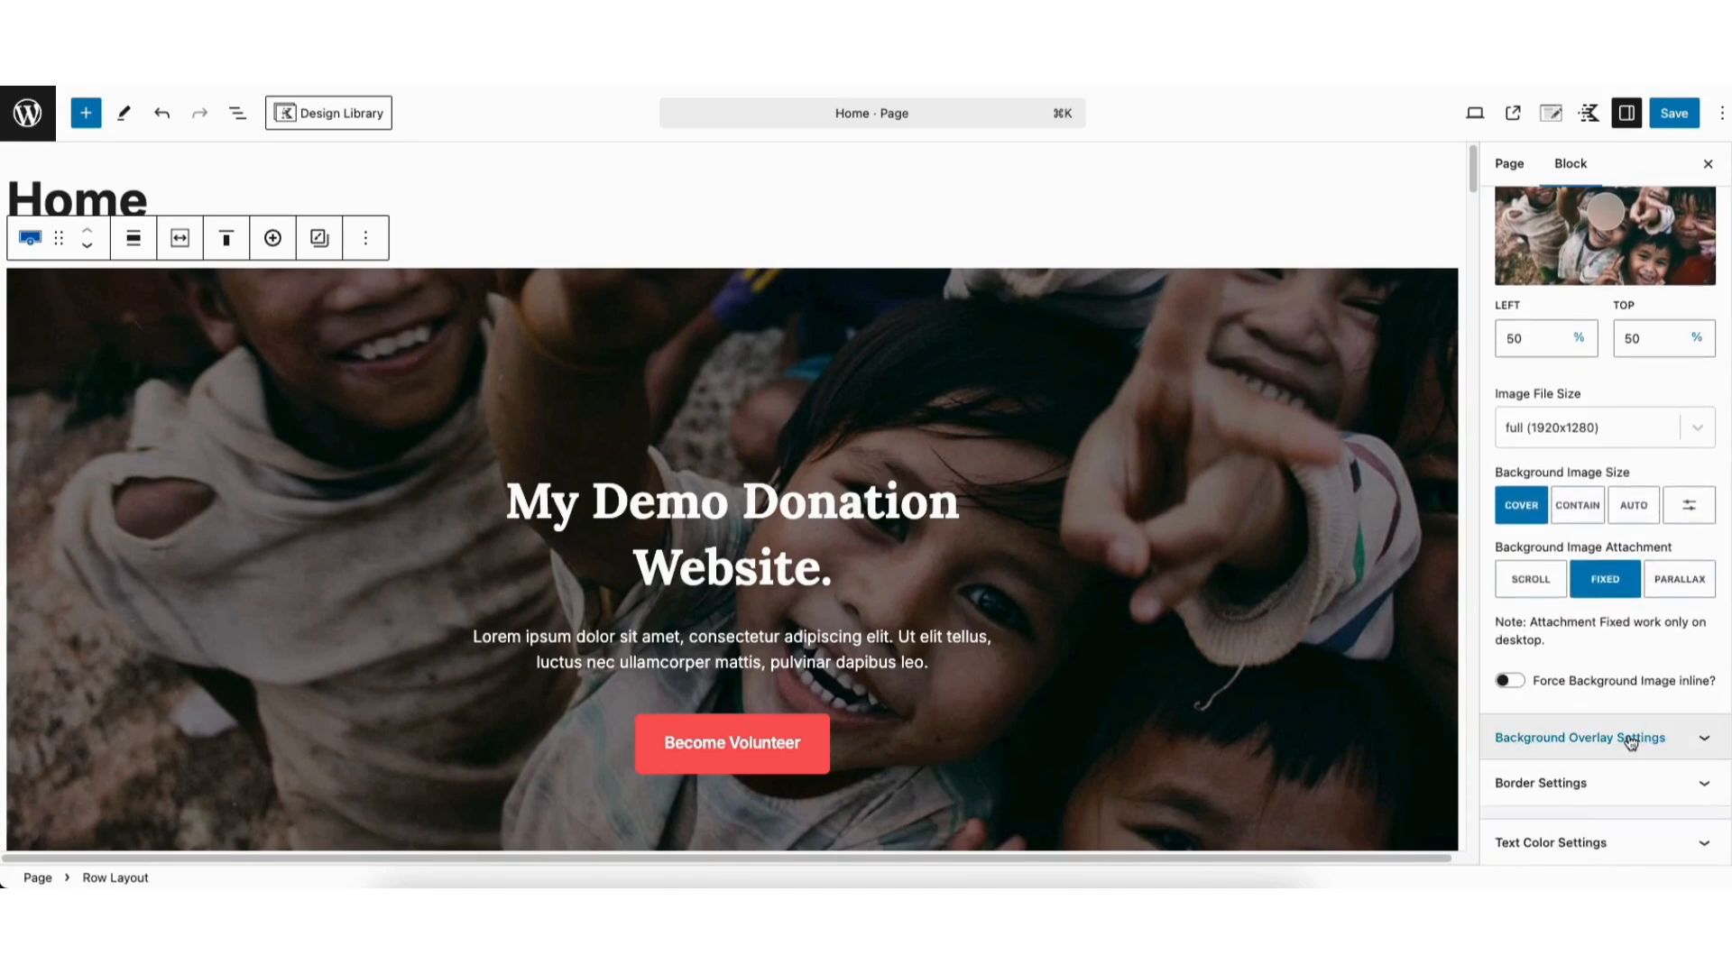
left_click(1632, 745)
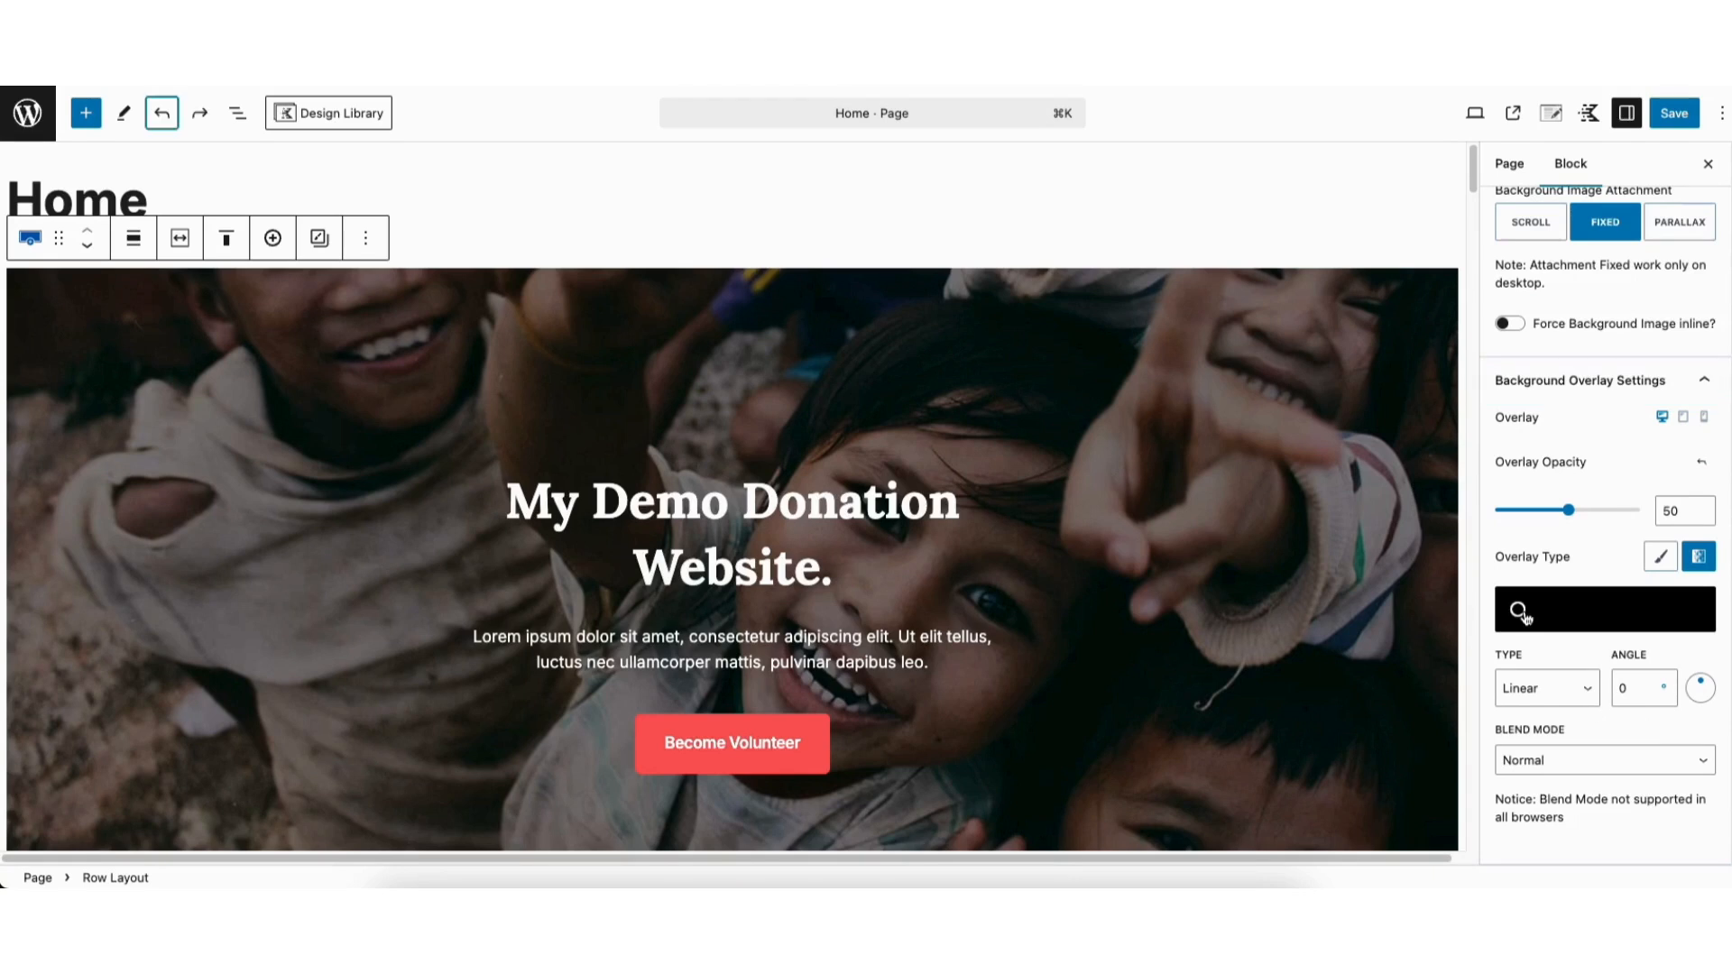
left_click(1524, 613)
left_click(1523, 613)
left_click_drag(1418, 361, 1378, 373)
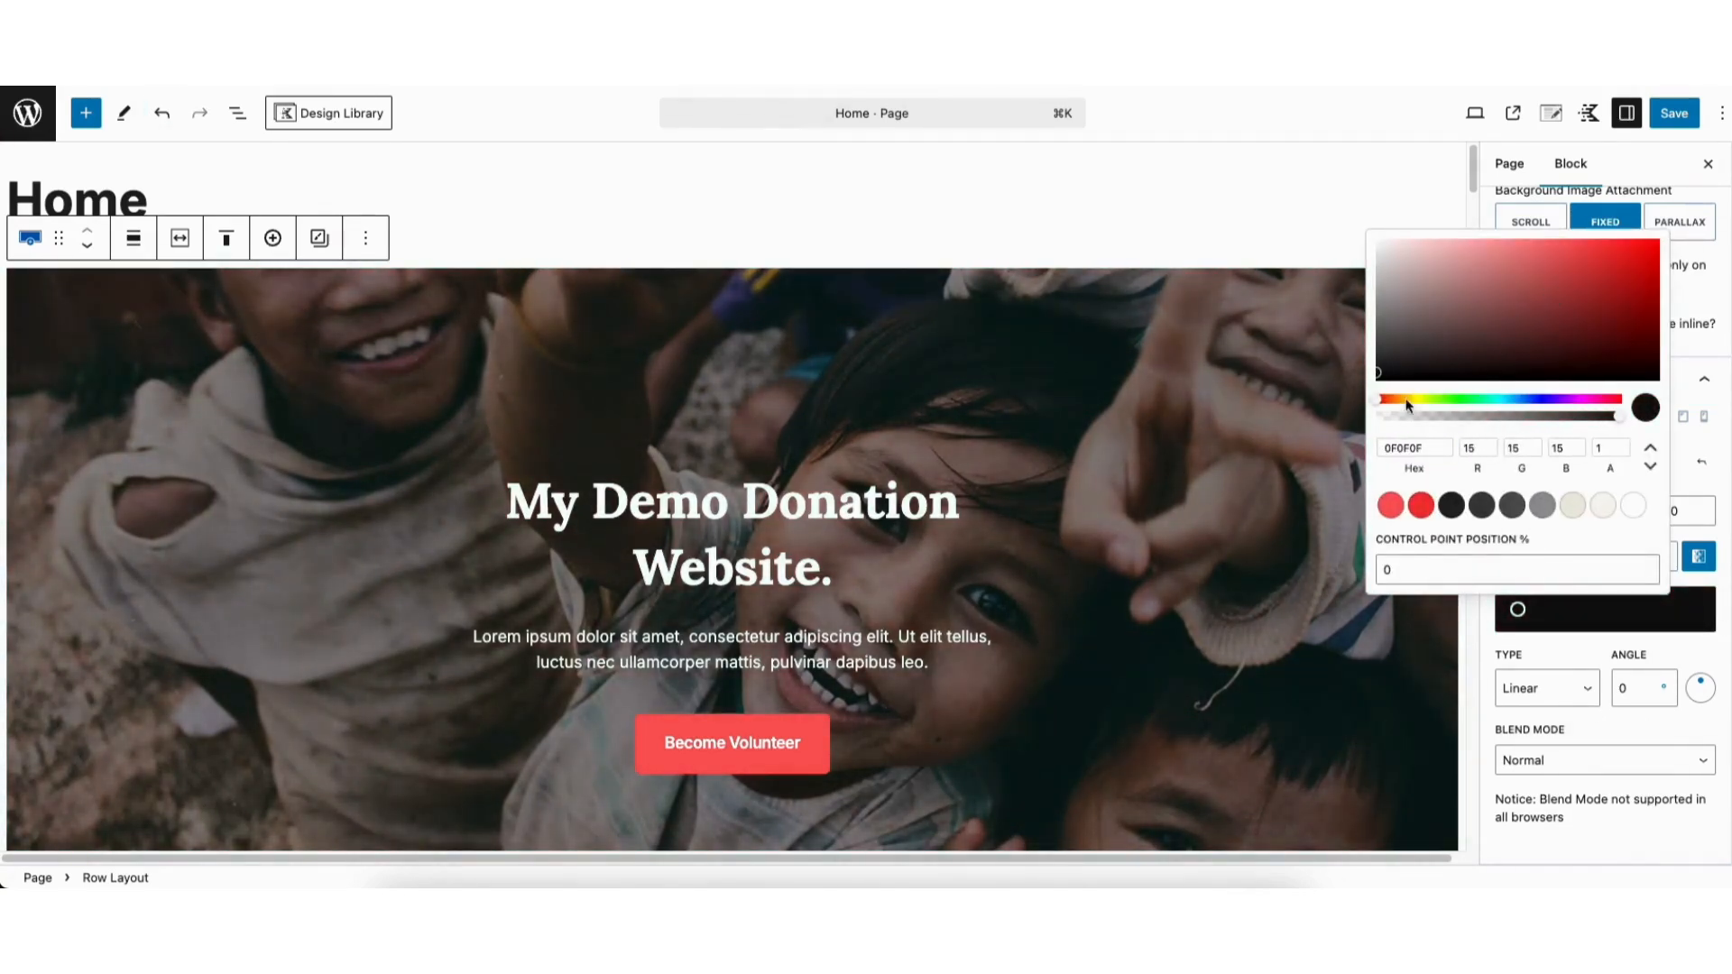
left_click(1491, 637)
mouse_move(1571, 510)
left_mouse_down()
mouse_move(1498, 511)
mouse_move(1569, 516)
left_mouse_up()
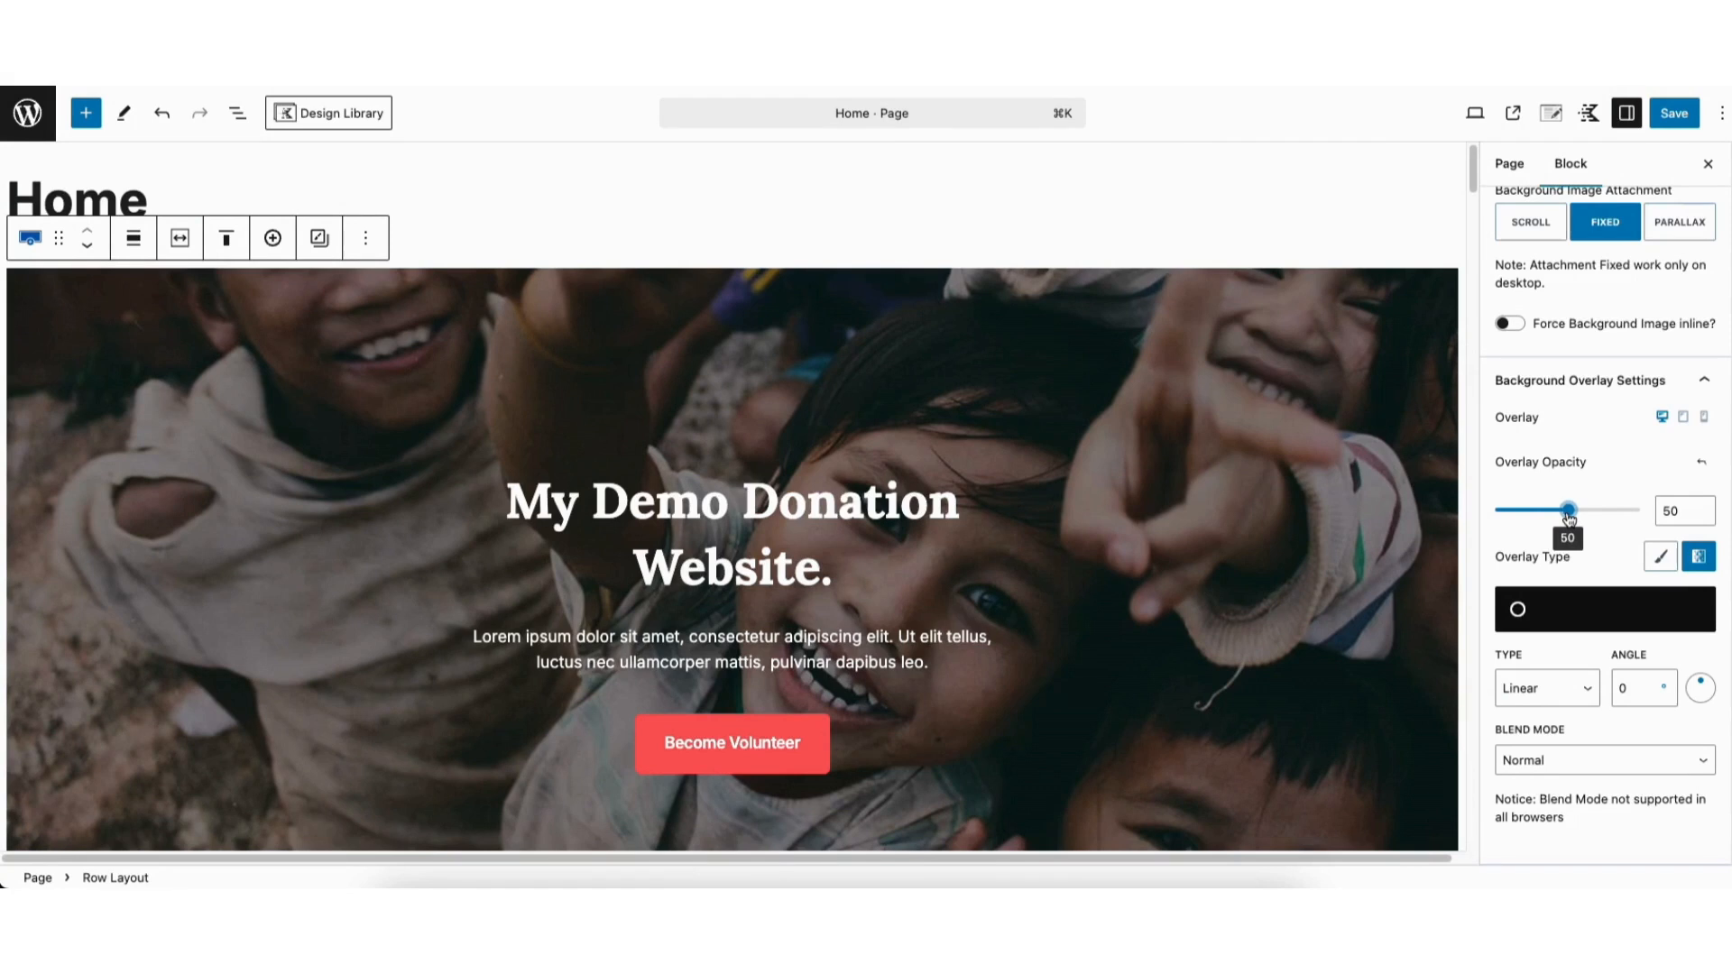
- Examine the Become Volunteer button's link field and link target options, leaving the target on Same Tab/Window
left_click(653, 740)
left_click_drag(656, 740, 803, 754)
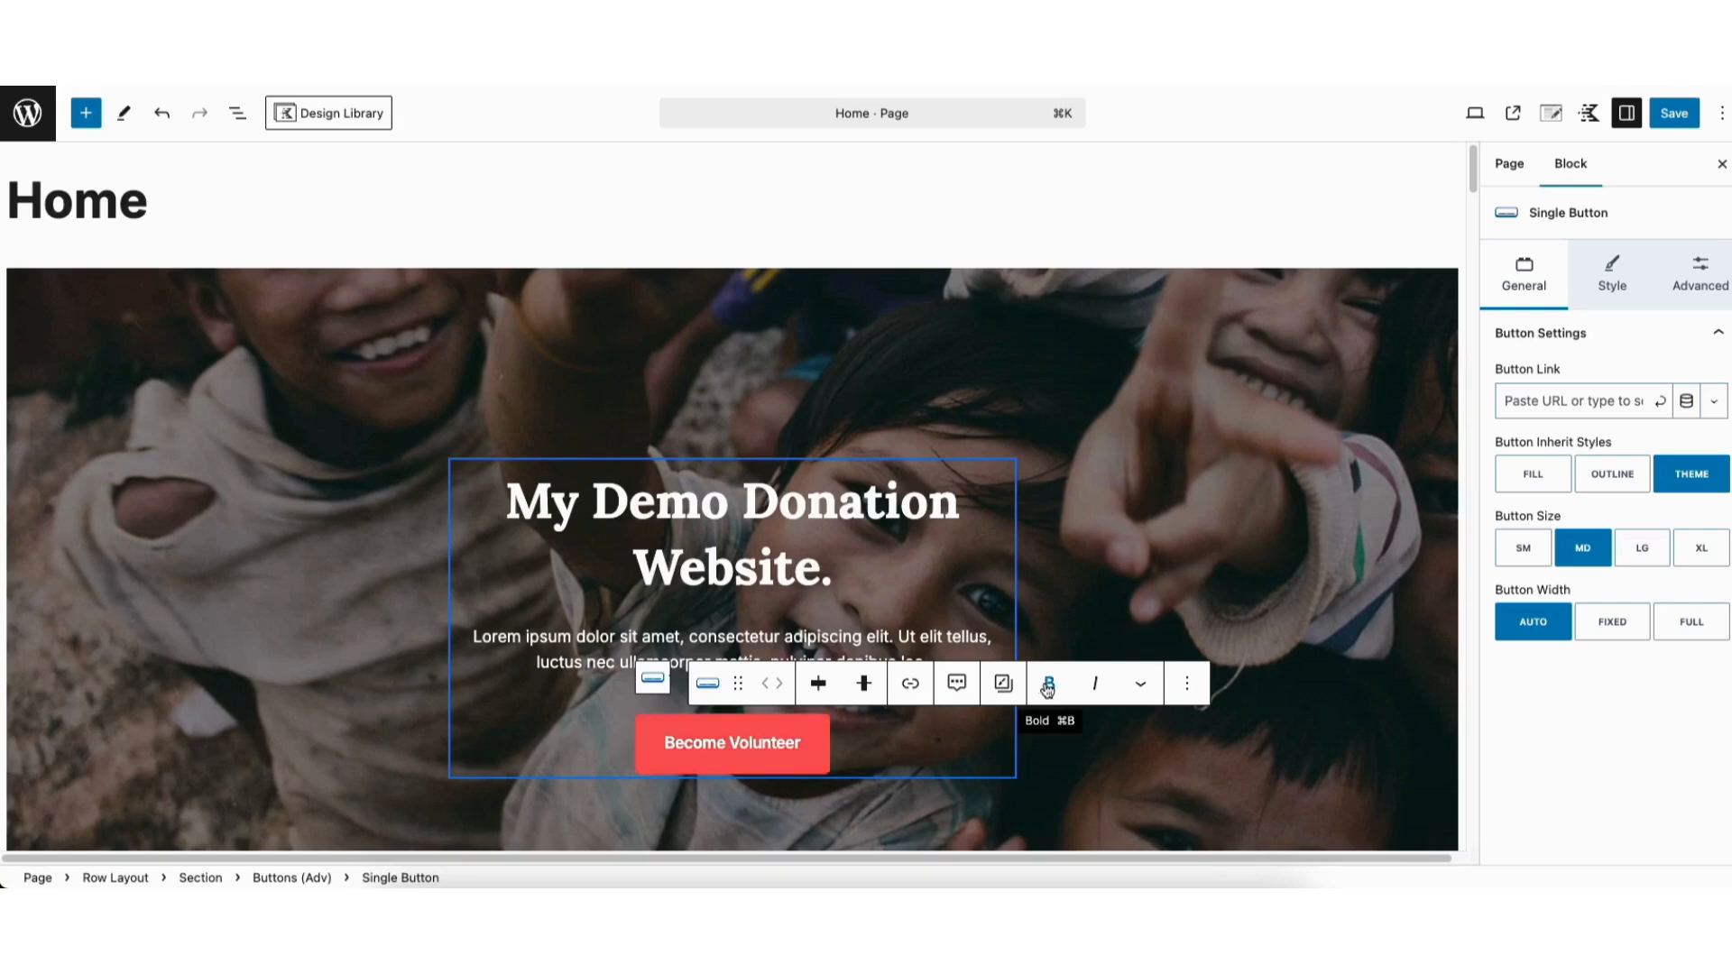
left_click(911, 688)
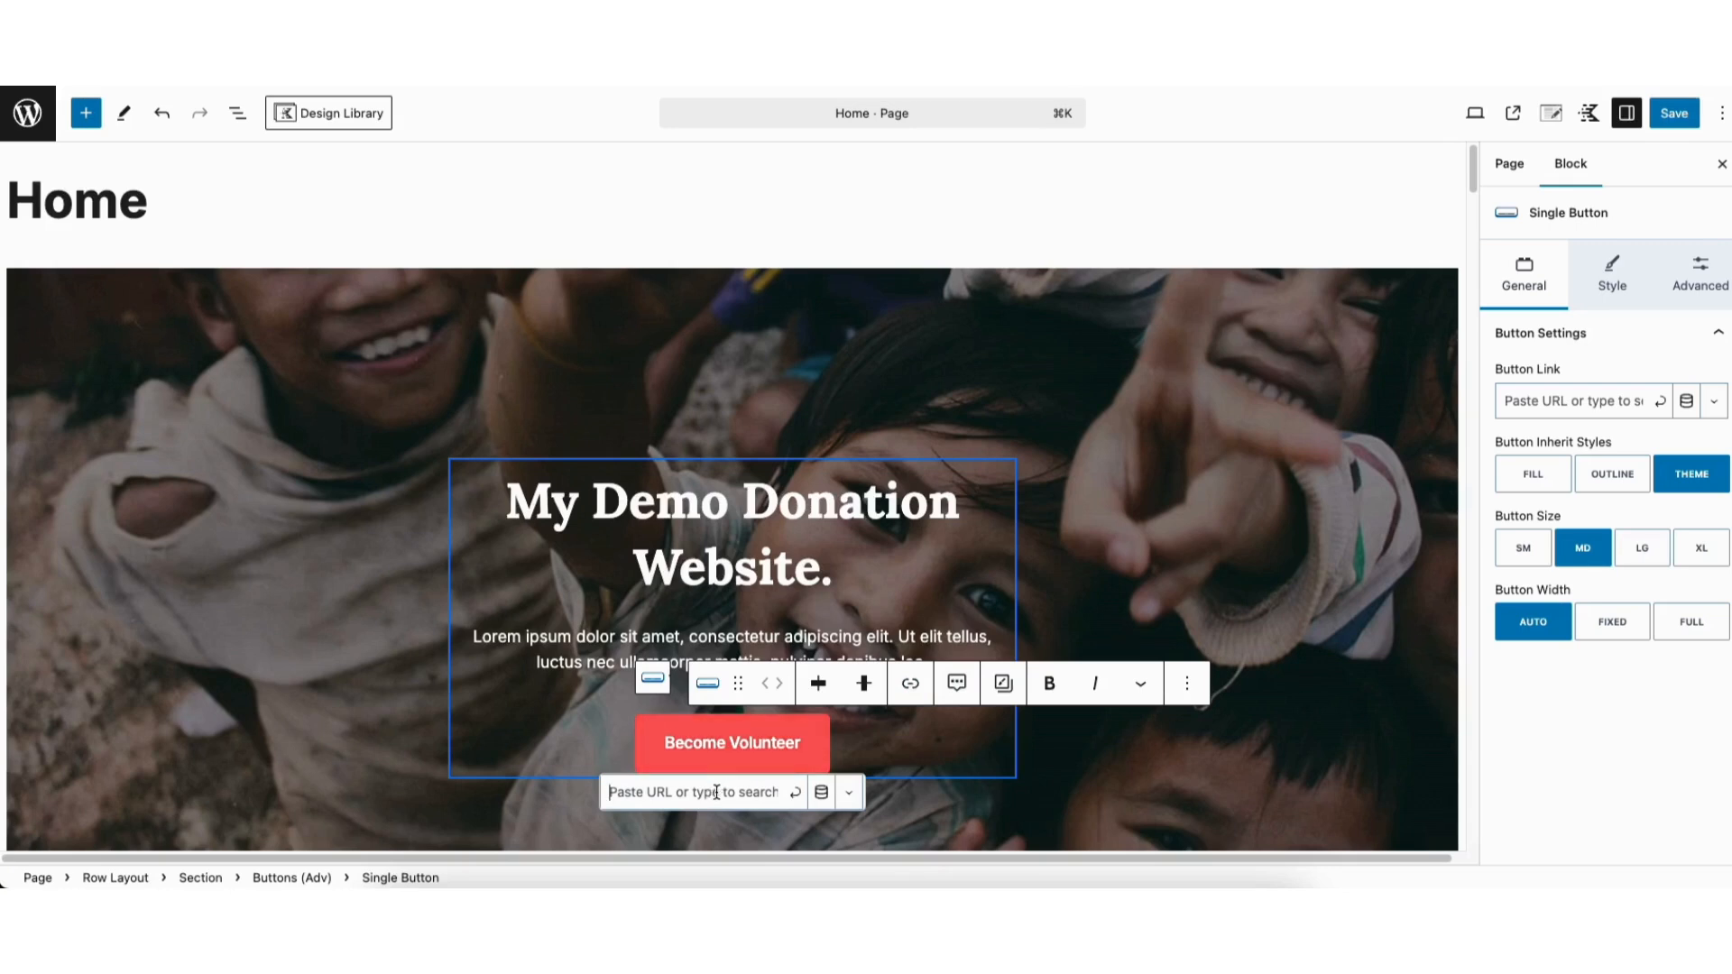
left_click(851, 796)
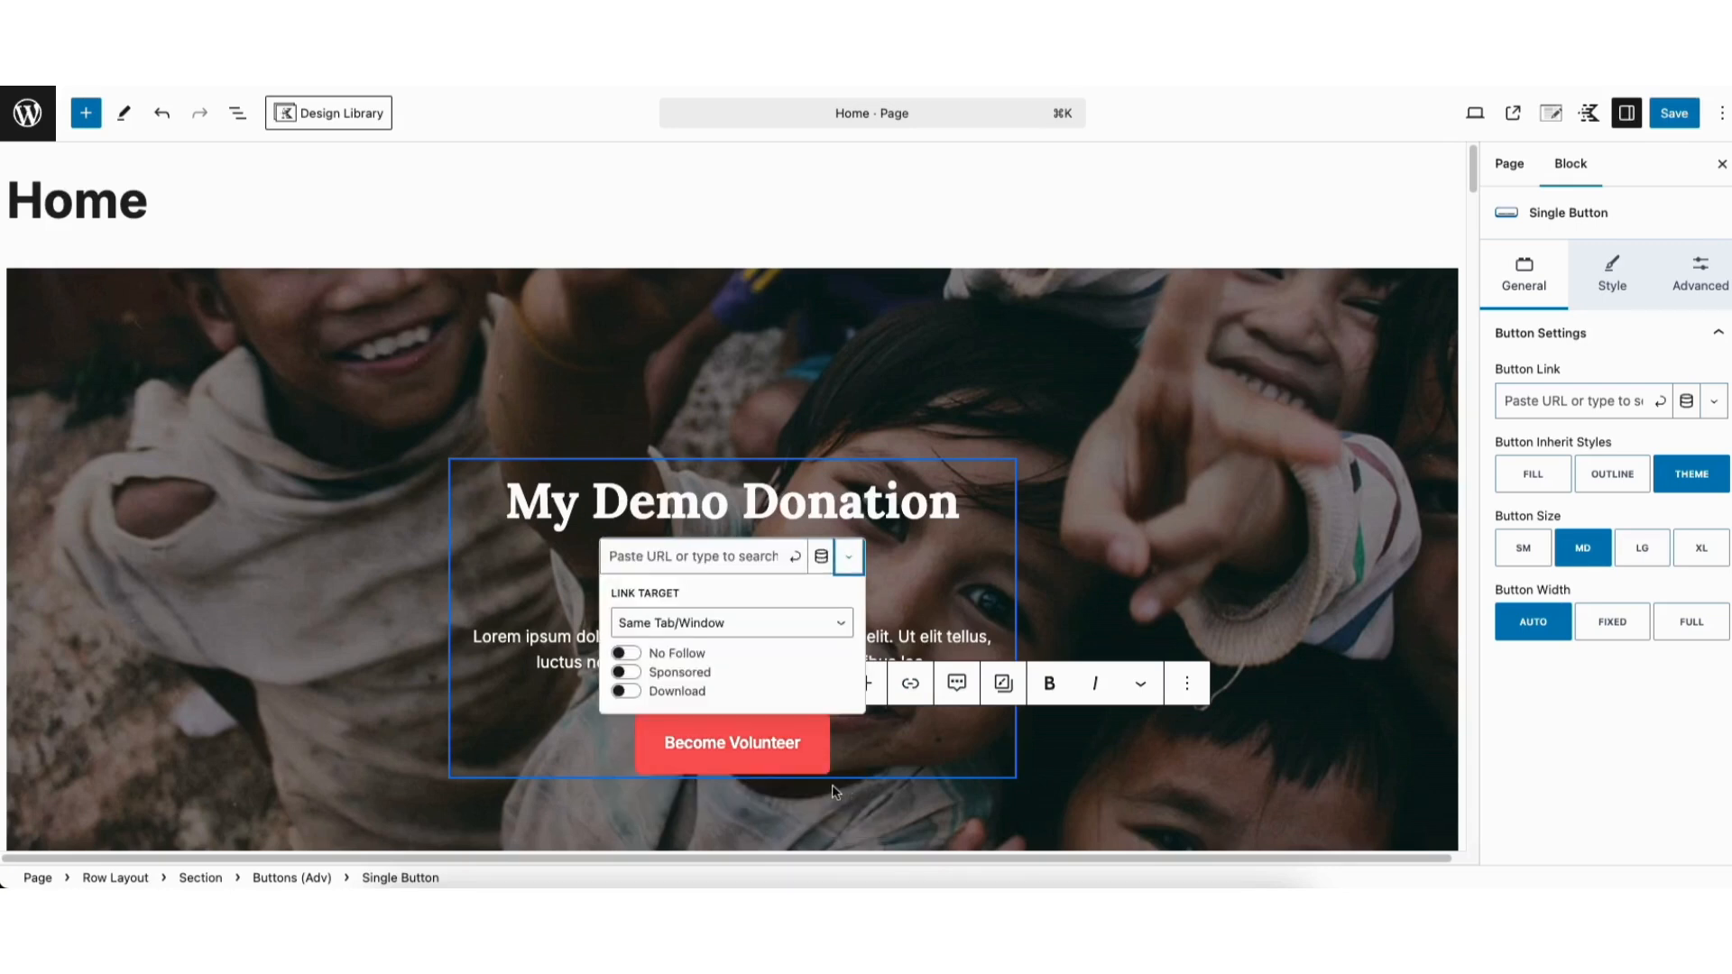
left_click(680, 624)
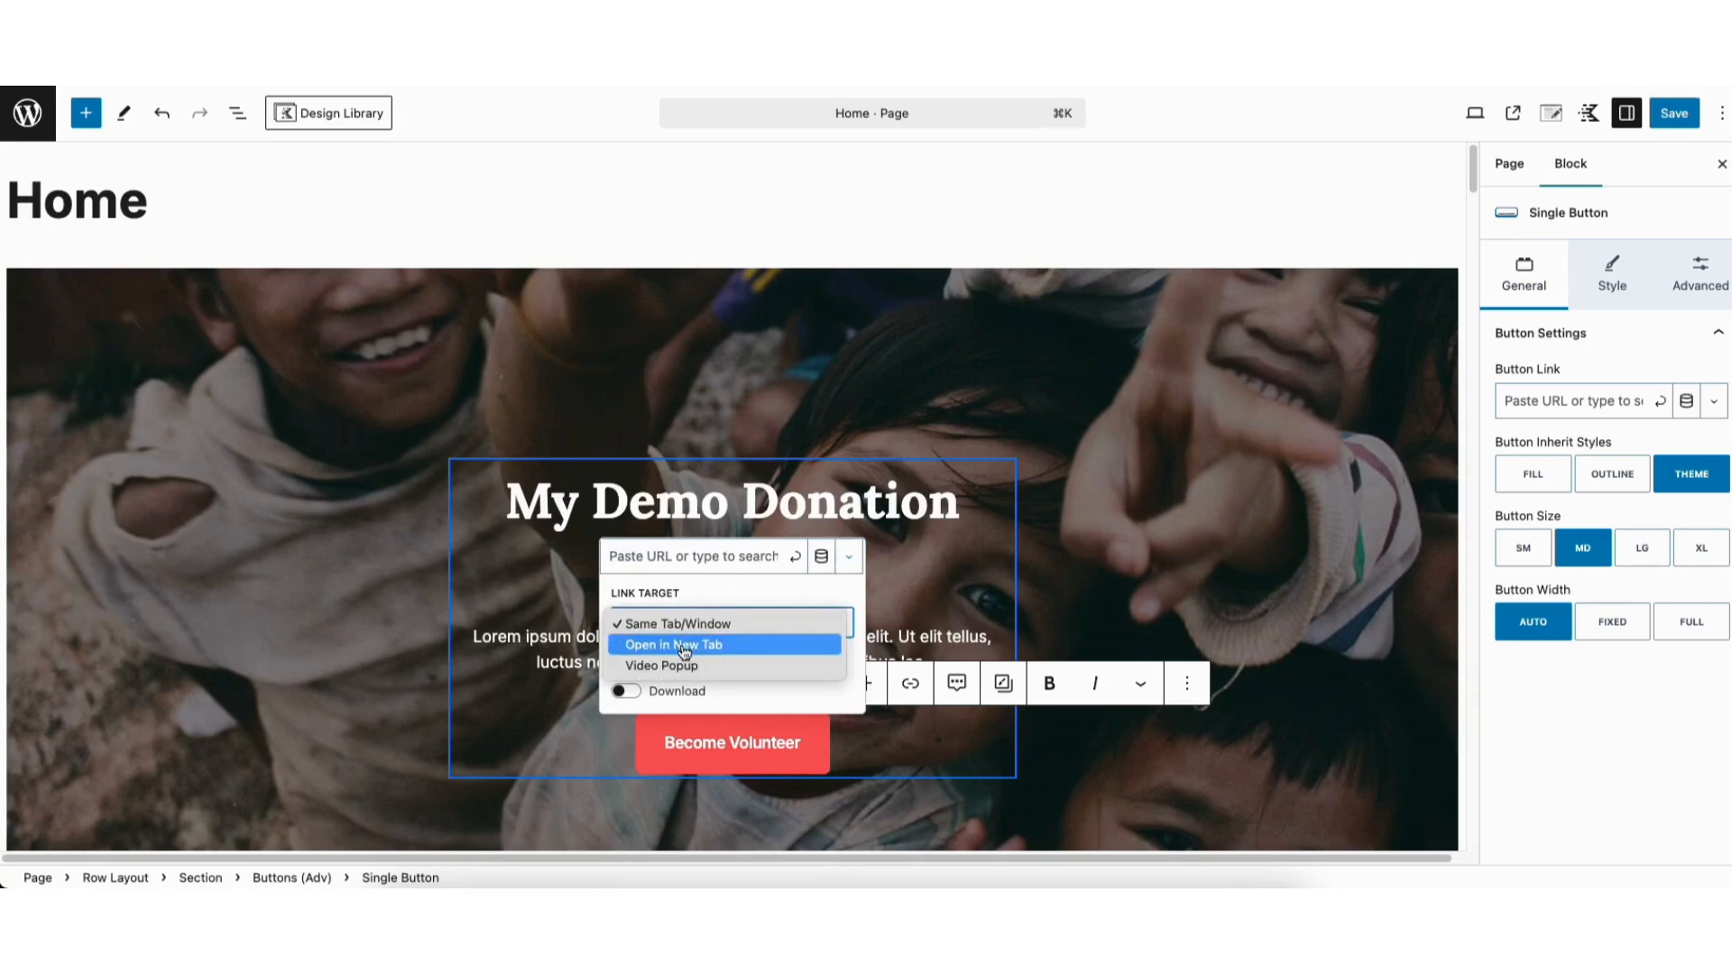
left_click(751, 591)
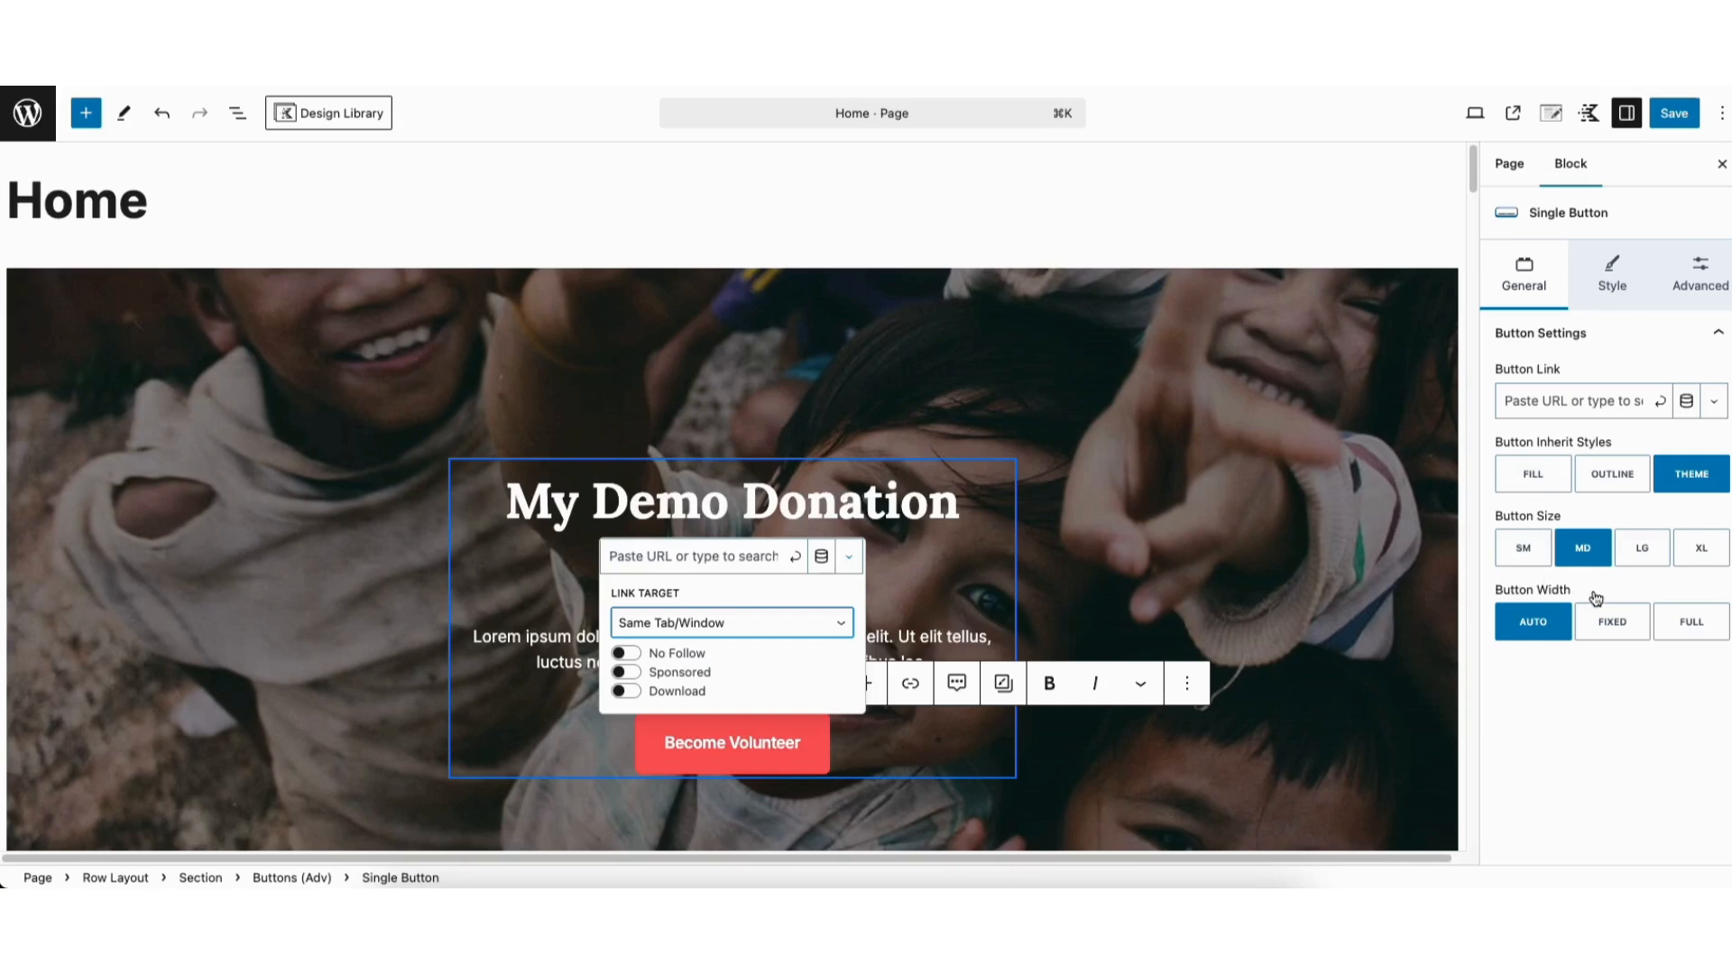
- Examine the Become Volunteer button's hover style and icon settings, browsing the icon library without choosing an icon
left_click(1612, 285)
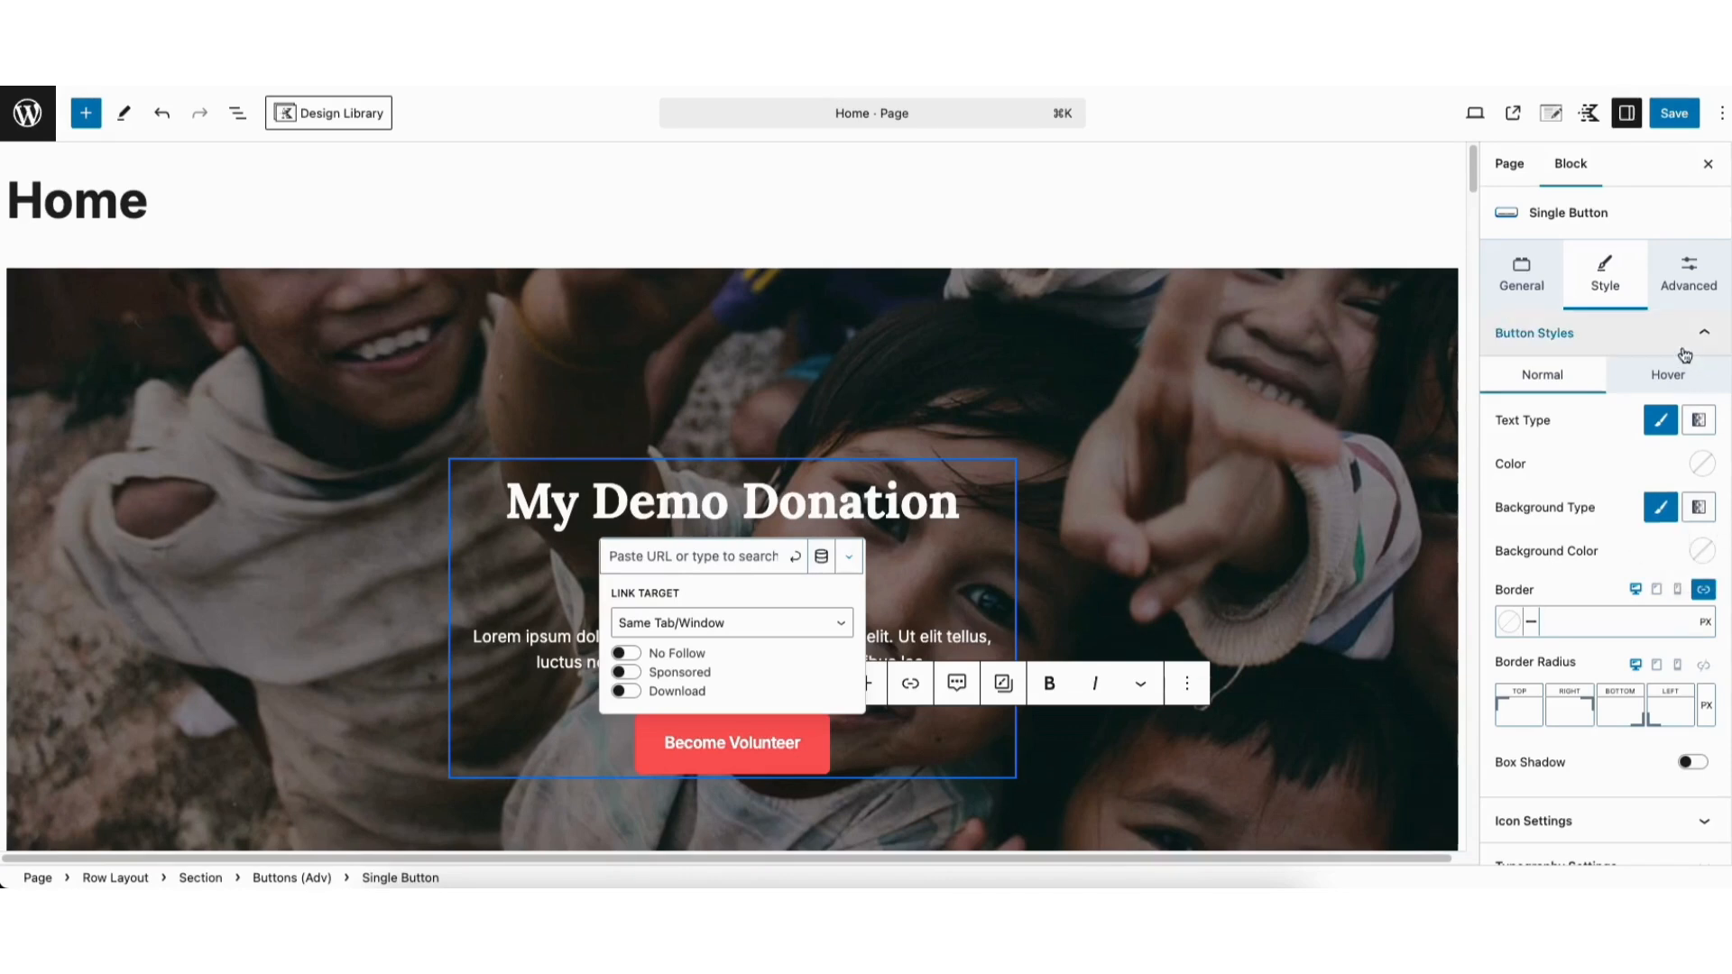
left_click(1669, 375)
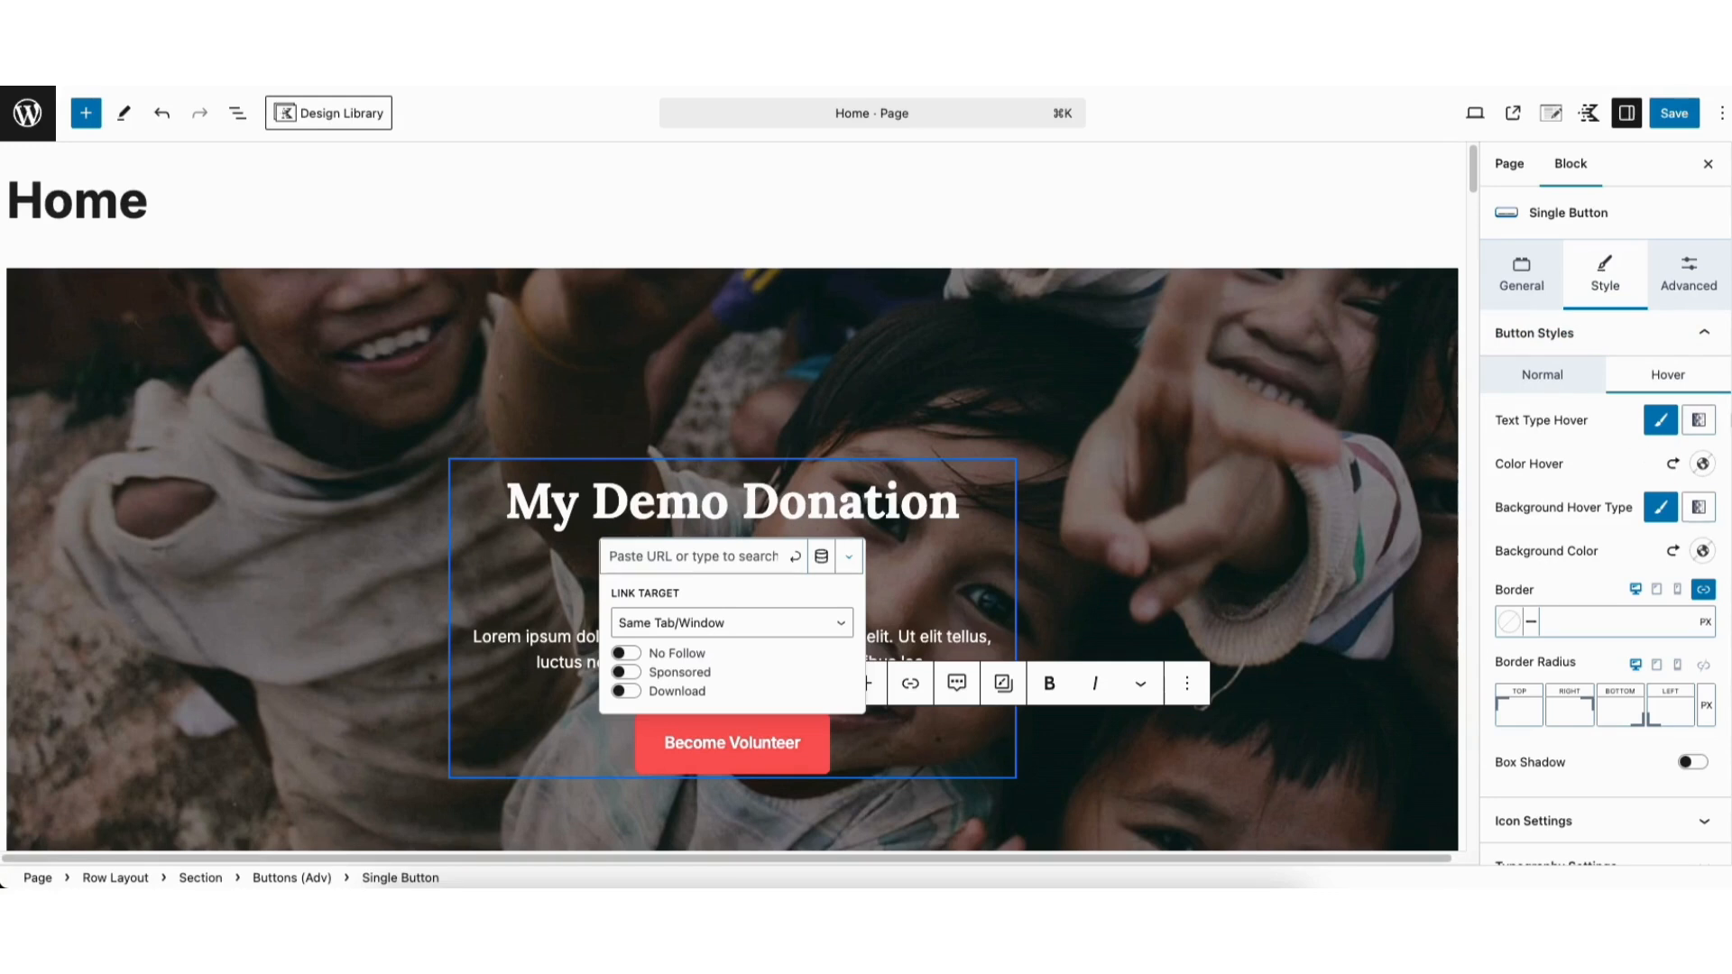
scroll(1606, 541, "down", 1)
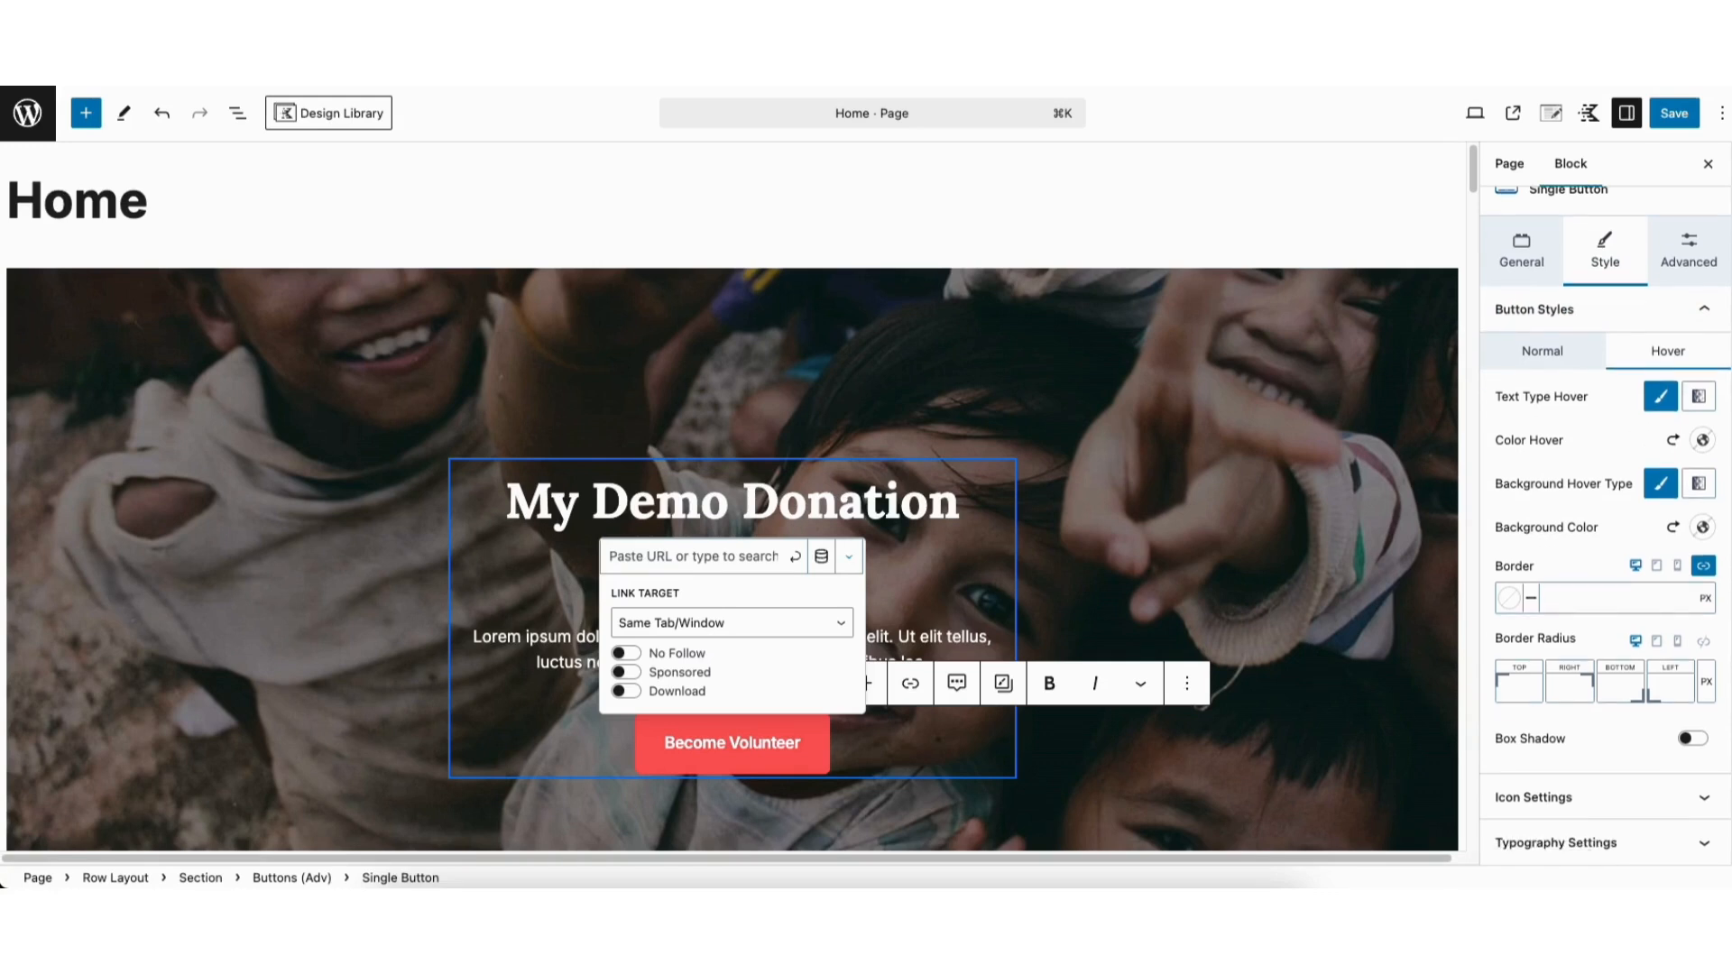
left_click(1525, 794)
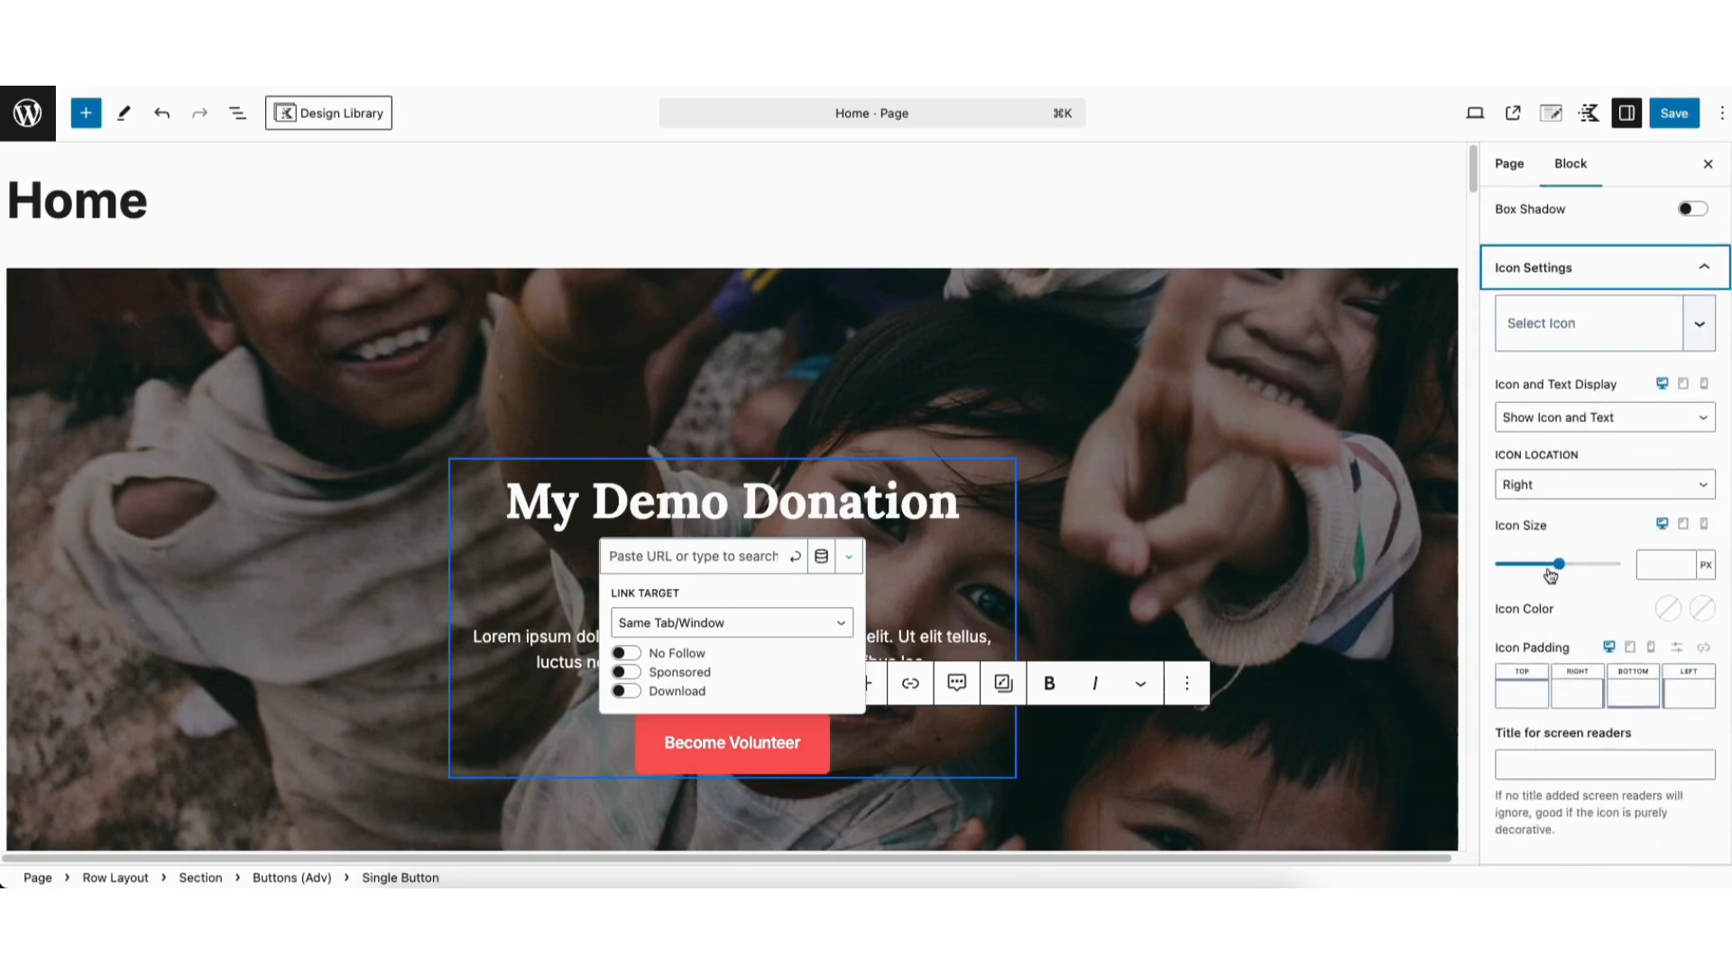
left_click(1559, 323)
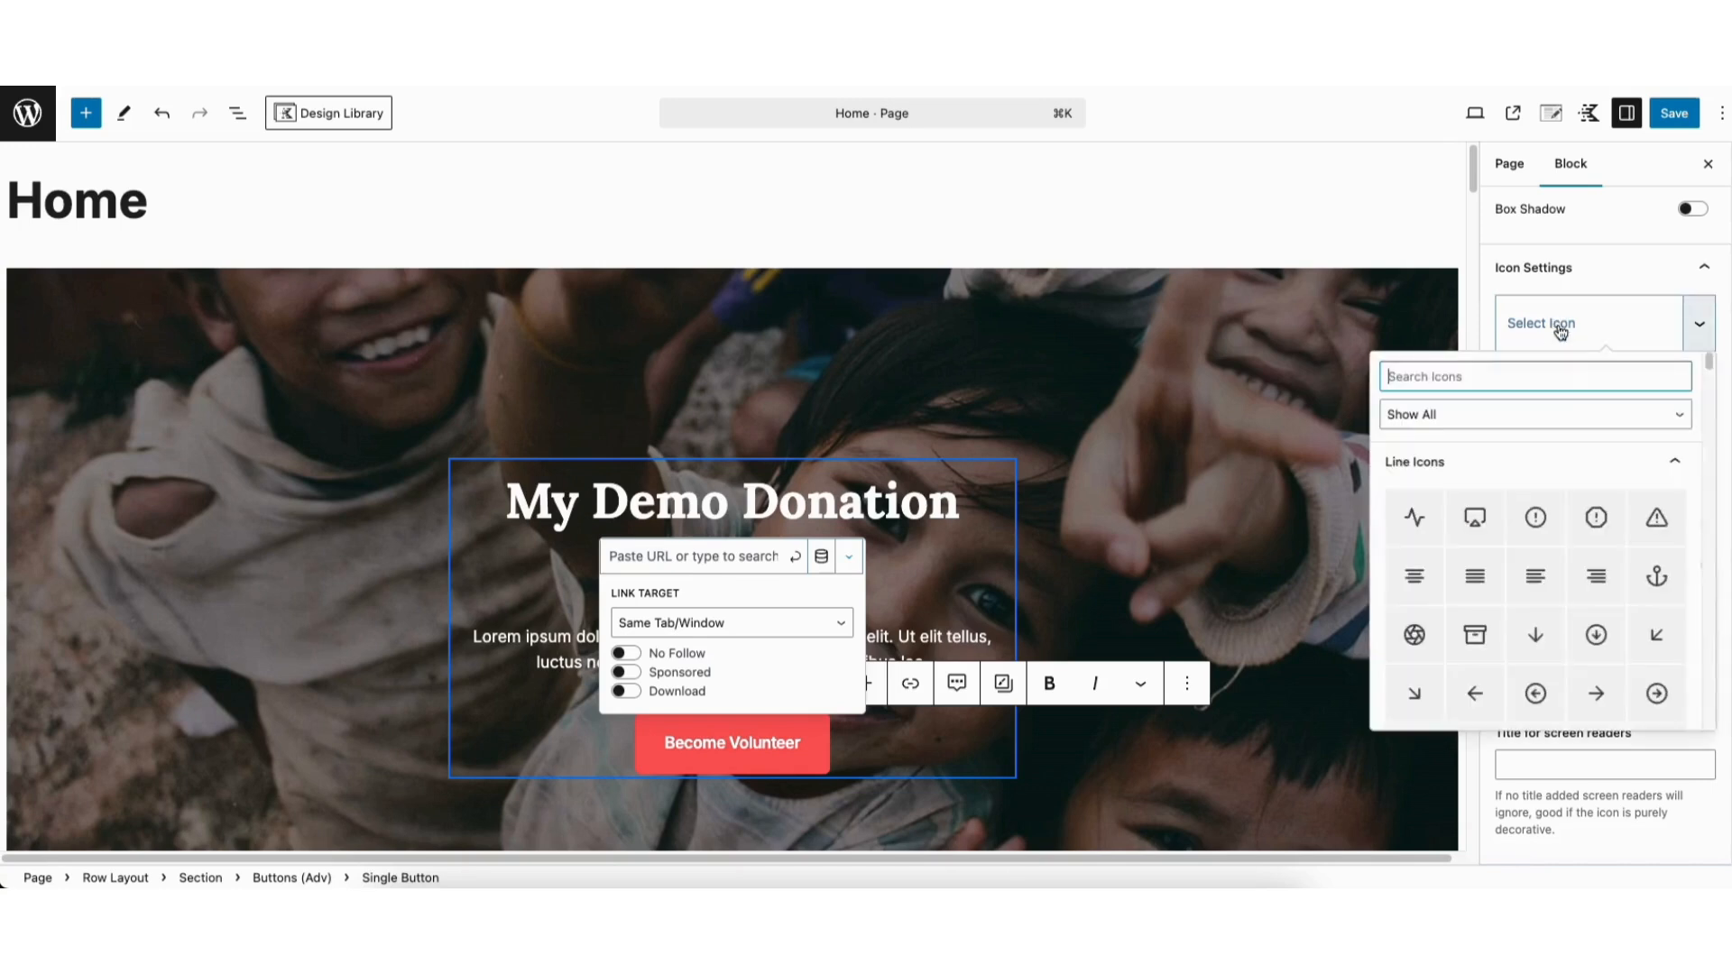
left_click_drag(1714, 361, 1710, 394)
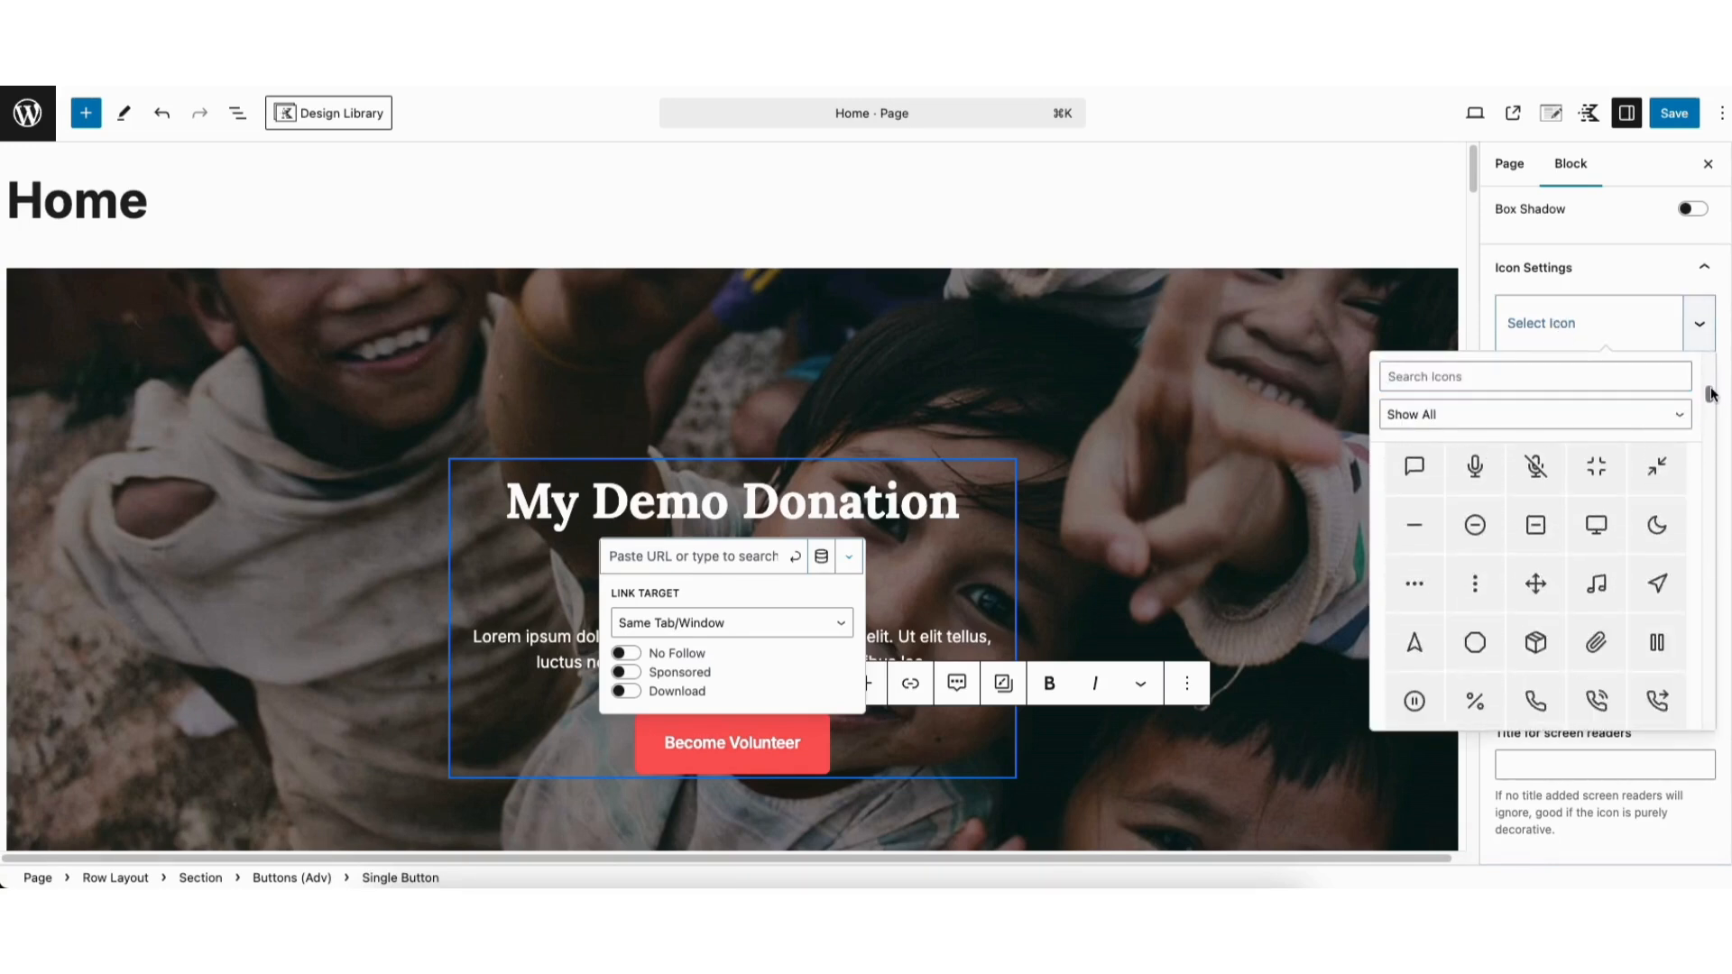
left_click(1487, 316)
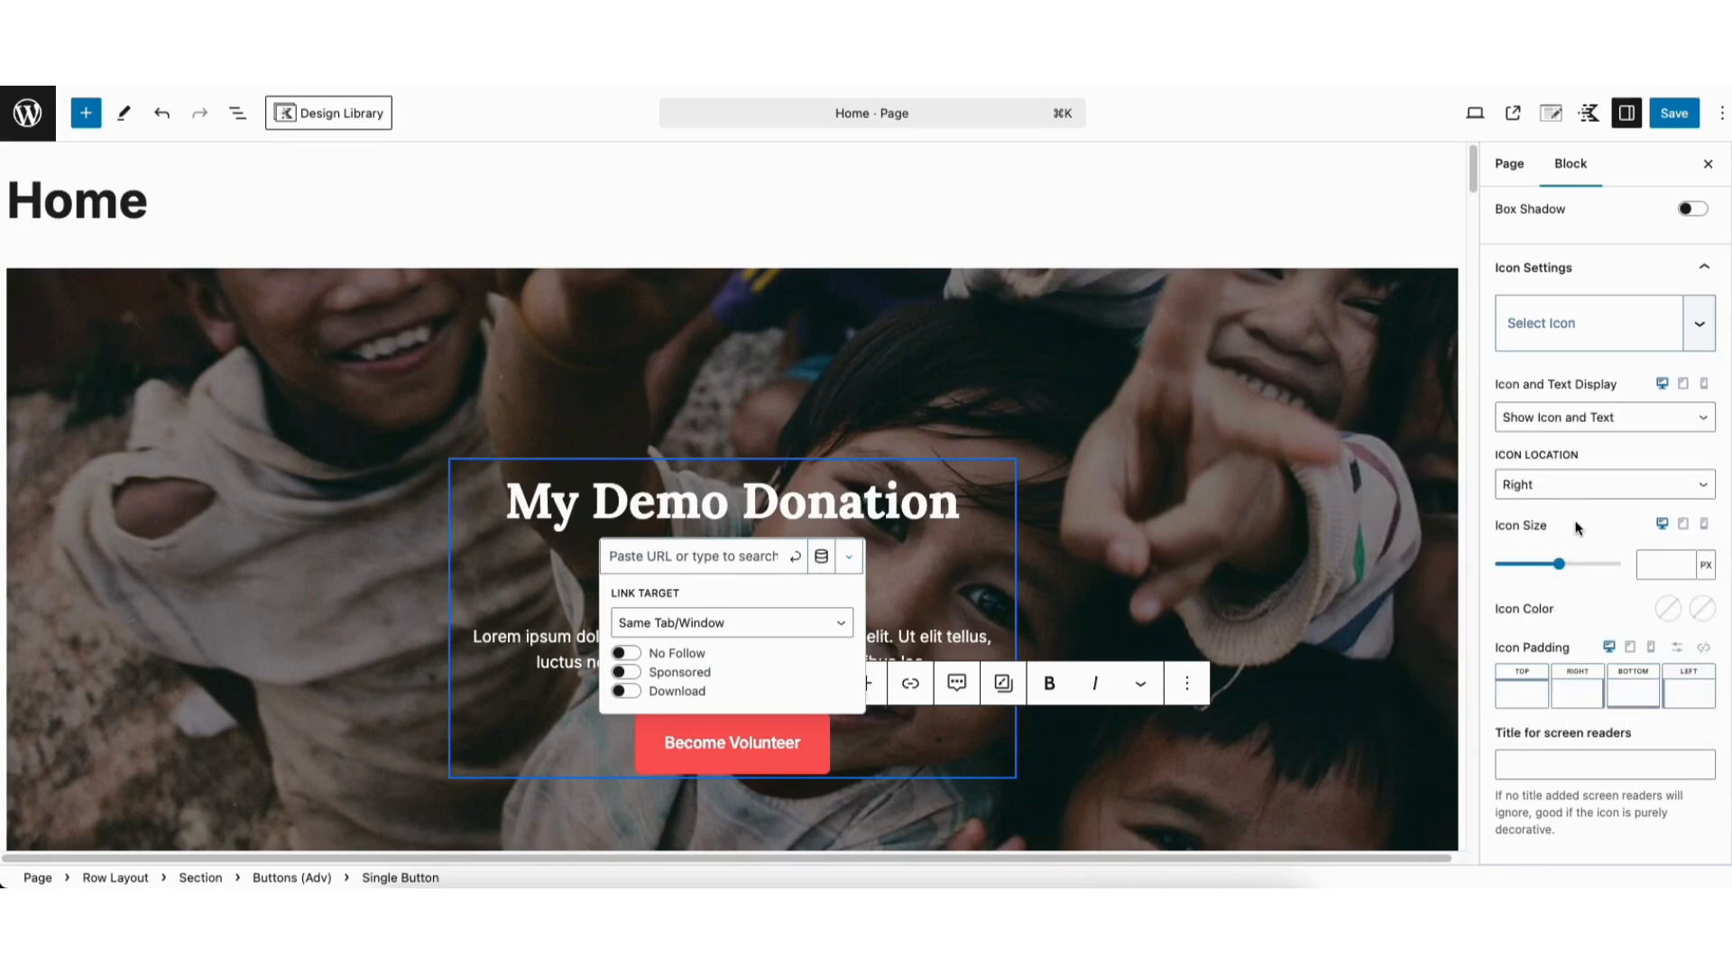
- Insert a Text (Adv) block between the What We Do paragraph and the Donate Now button, and set it to Paragraph
left_click_drag(1472, 162, 1473, 217)
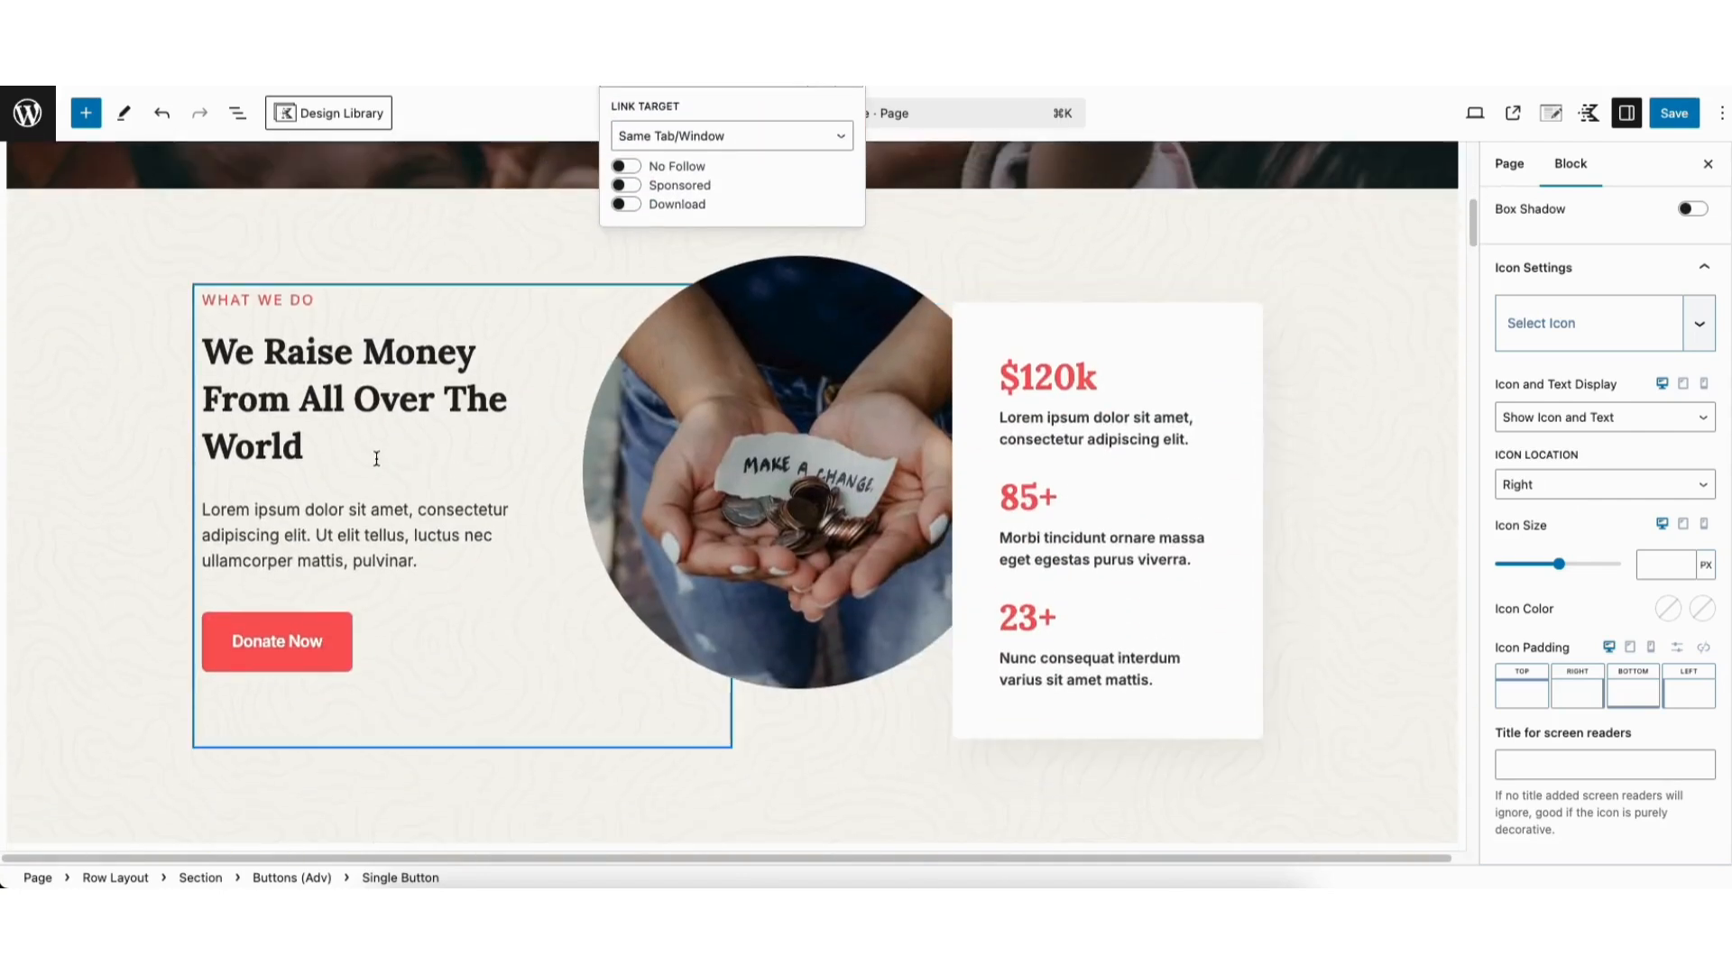
left_click(296, 511)
left_click(313, 534)
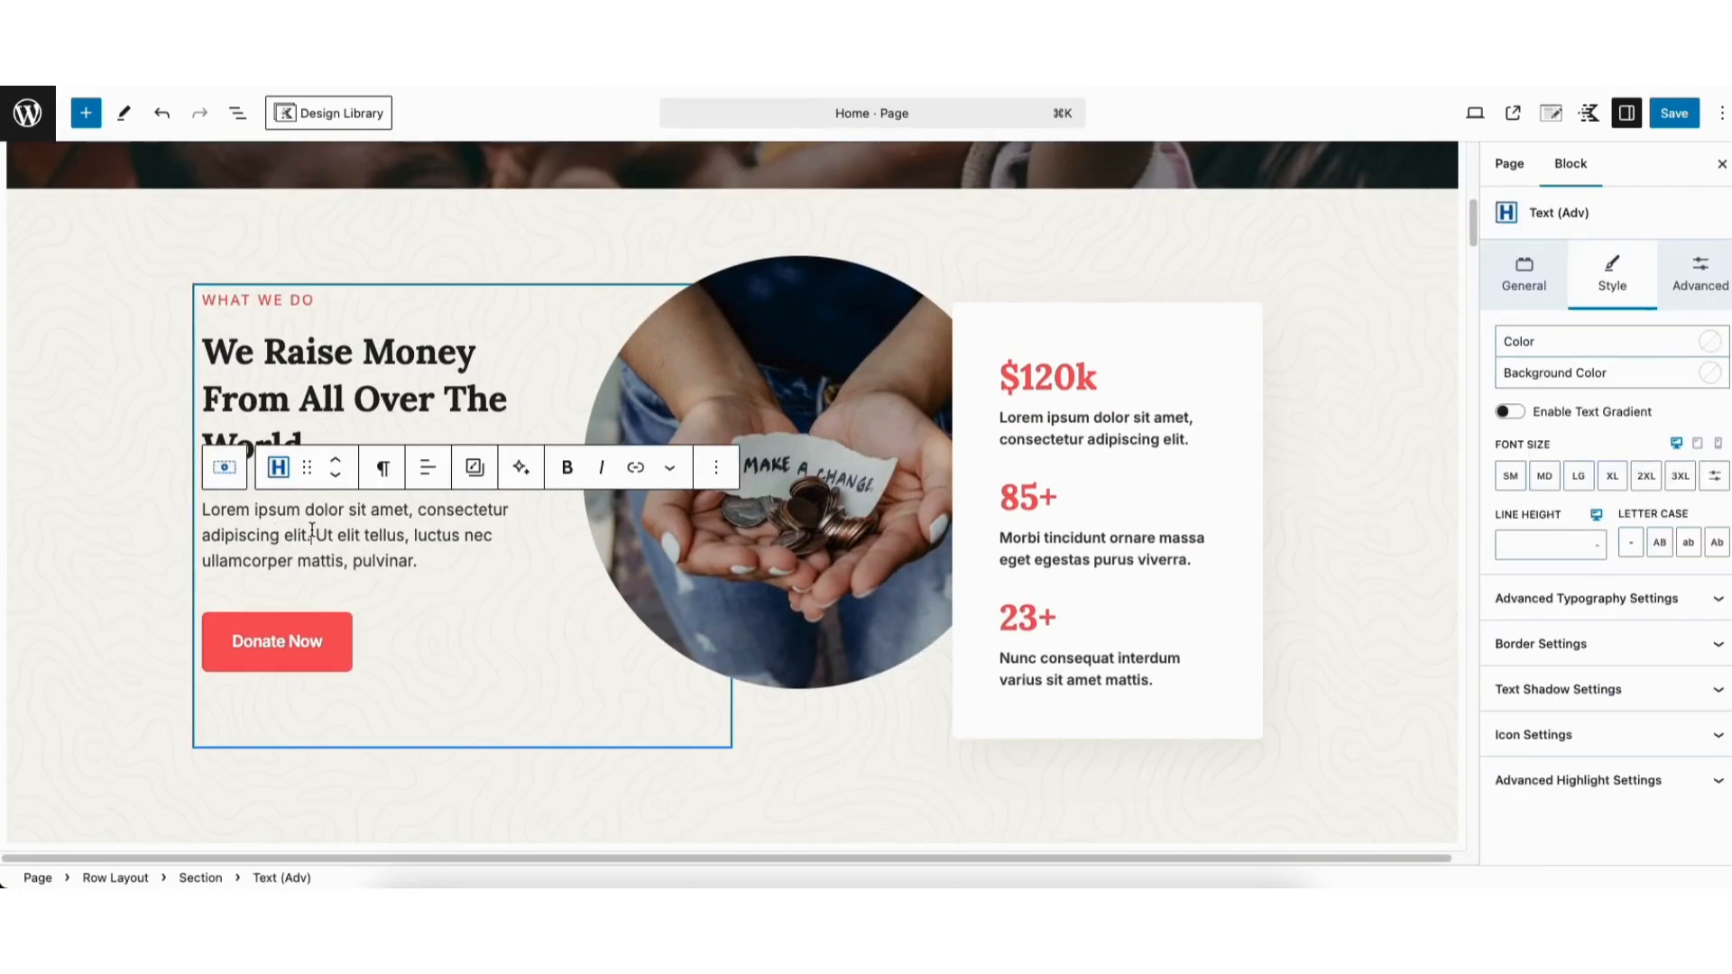
left_click(86, 115)
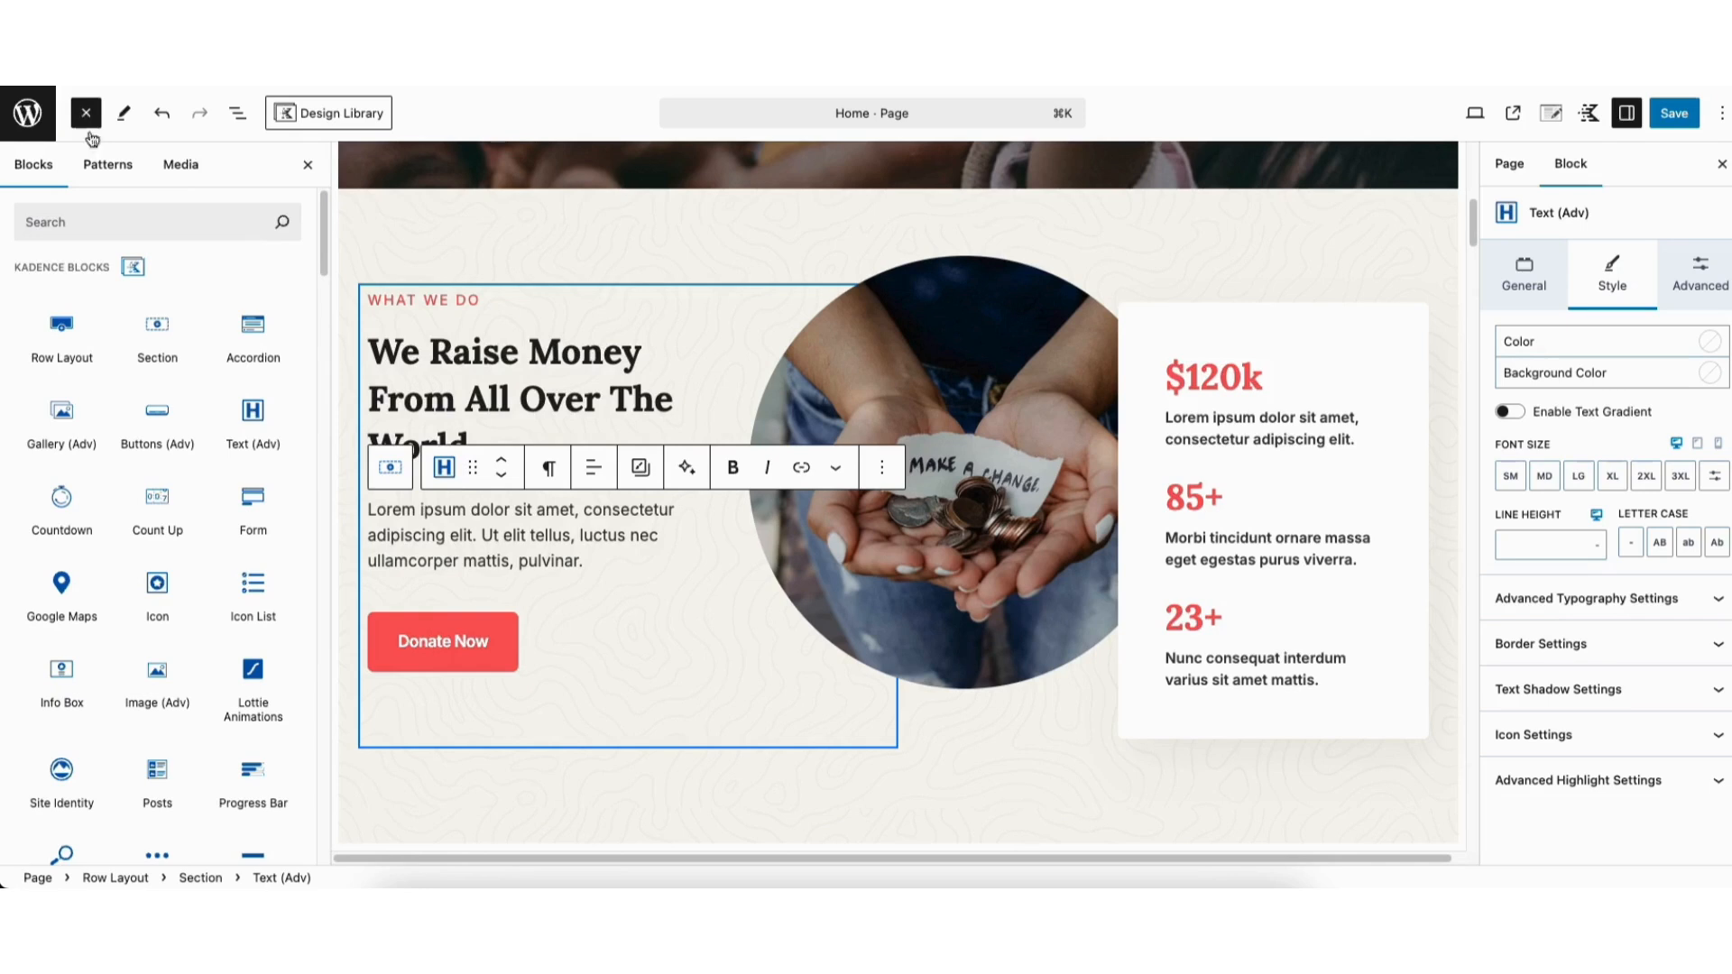
scroll(318, 231, "down", 1)
mouse_move(317, 231)
left_mouse_down()
mouse_move(315, 395)
mouse_move(316, 234)
left_mouse_up()
mouse_move(252, 415)
left_click_drag(253, 415, 409, 590)
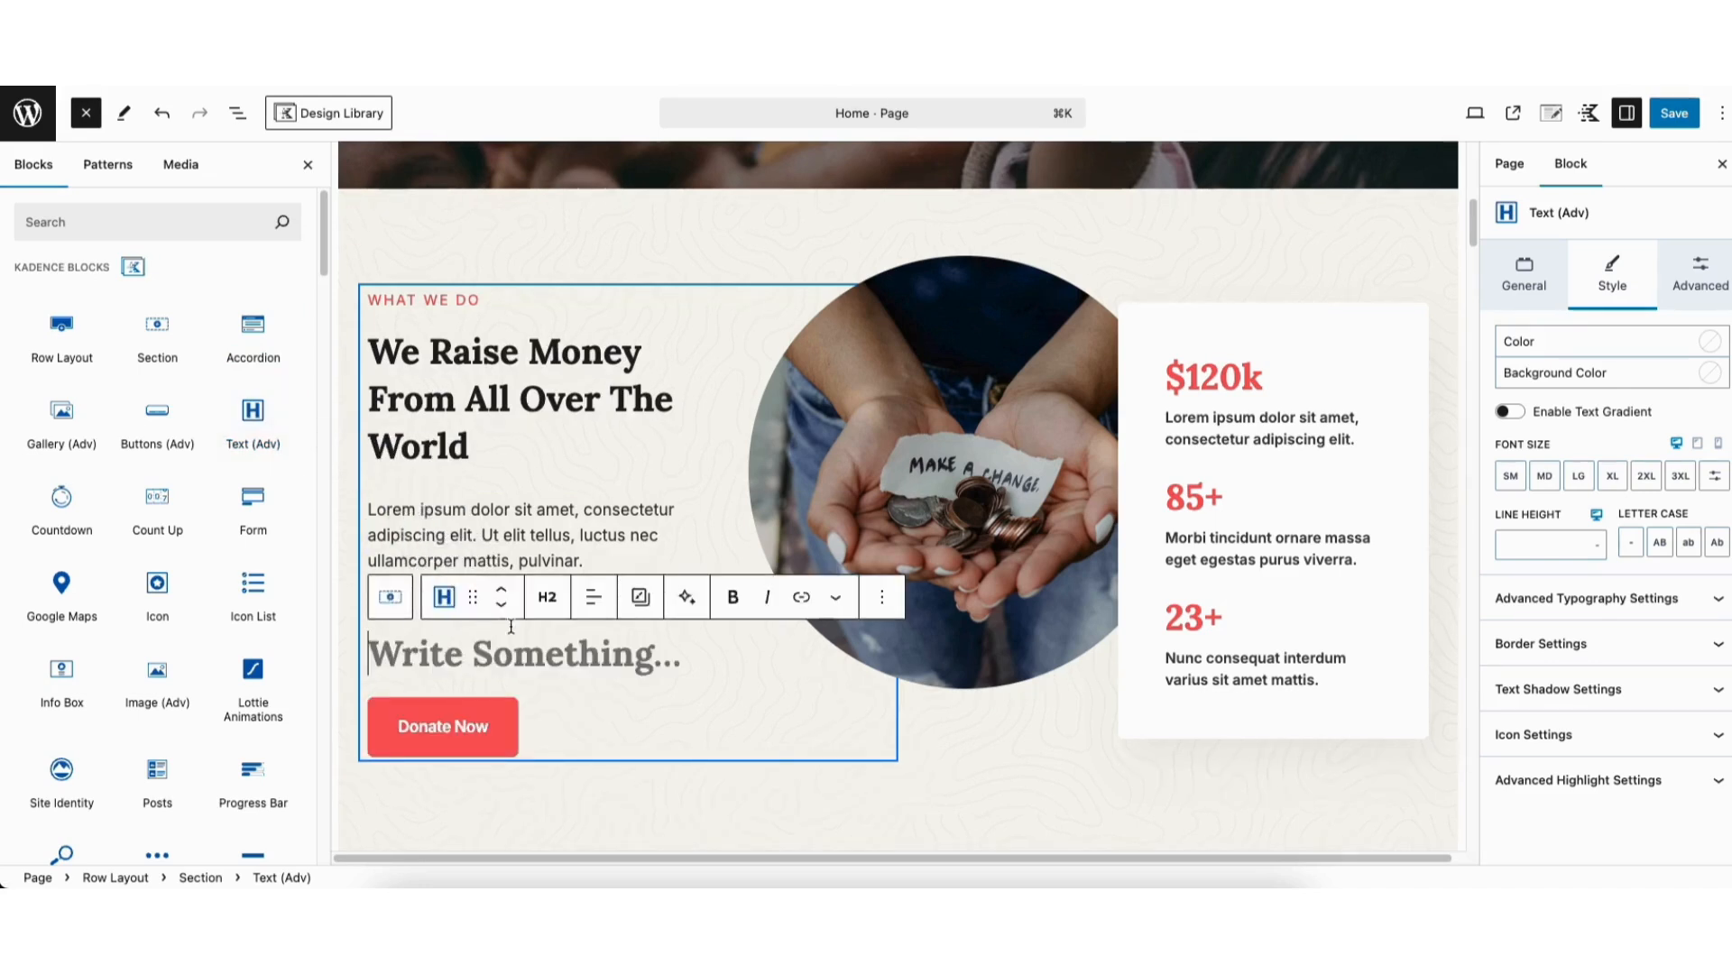
left_click(546, 597)
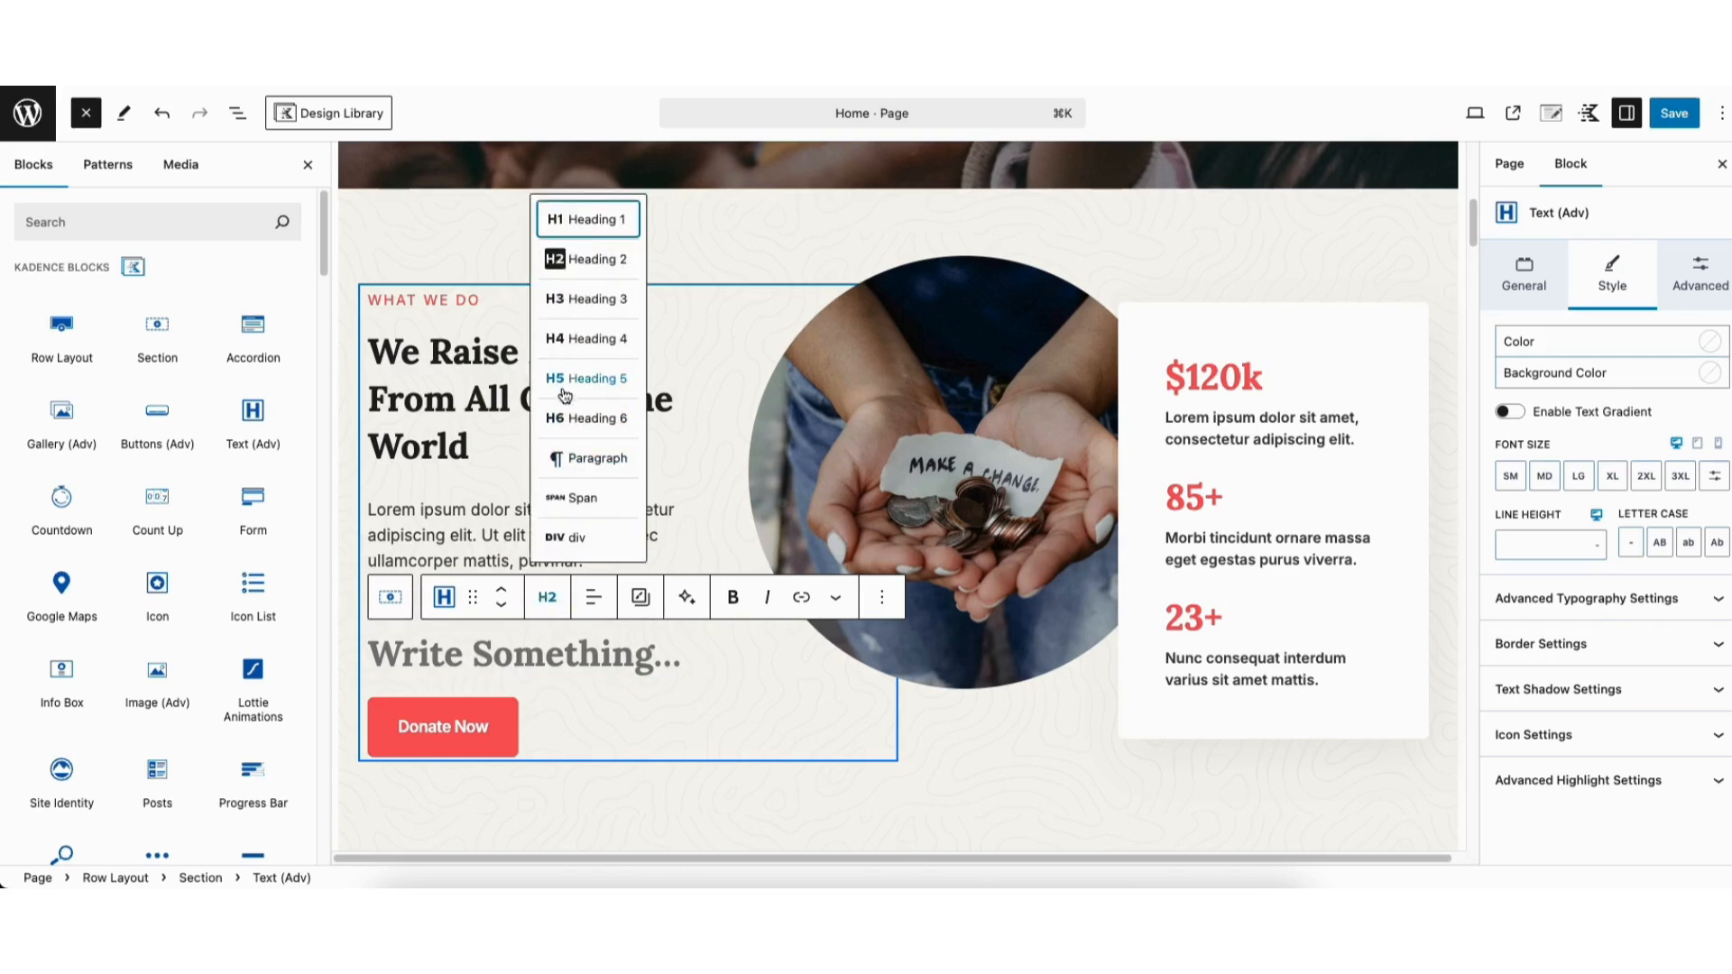
left_click(572, 458)
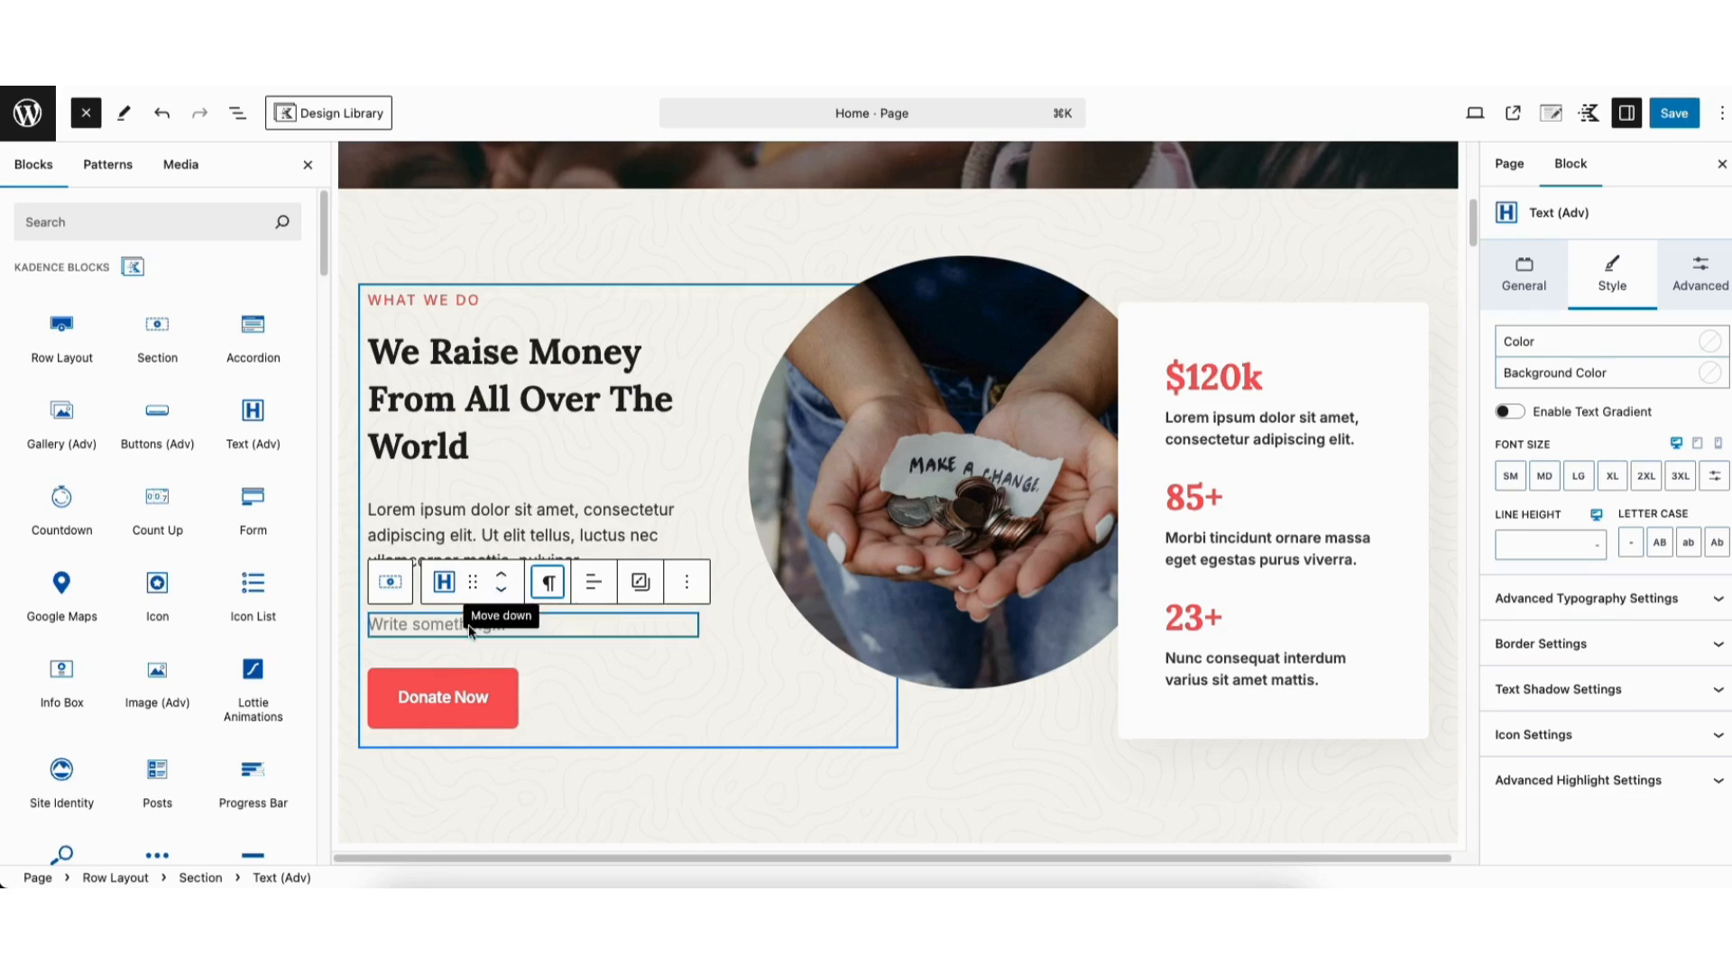
- Move the empty text block above the What We Do paragraph and back down, and delete it
left_click(502, 577)
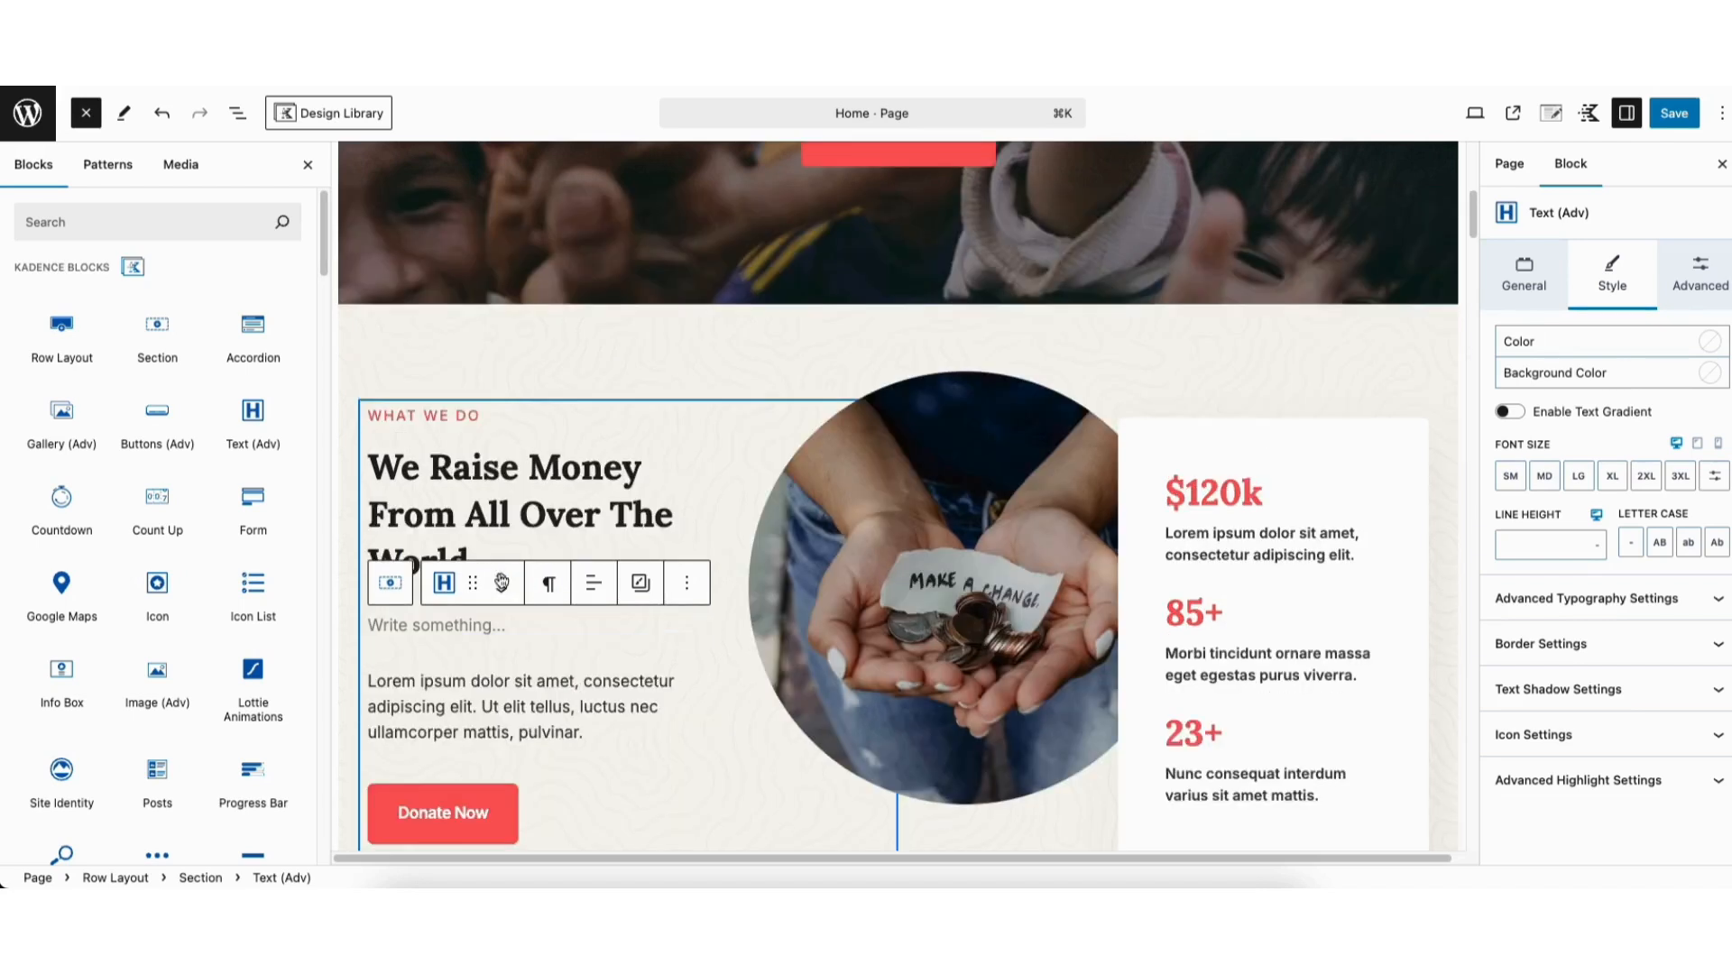
left_click(502, 594)
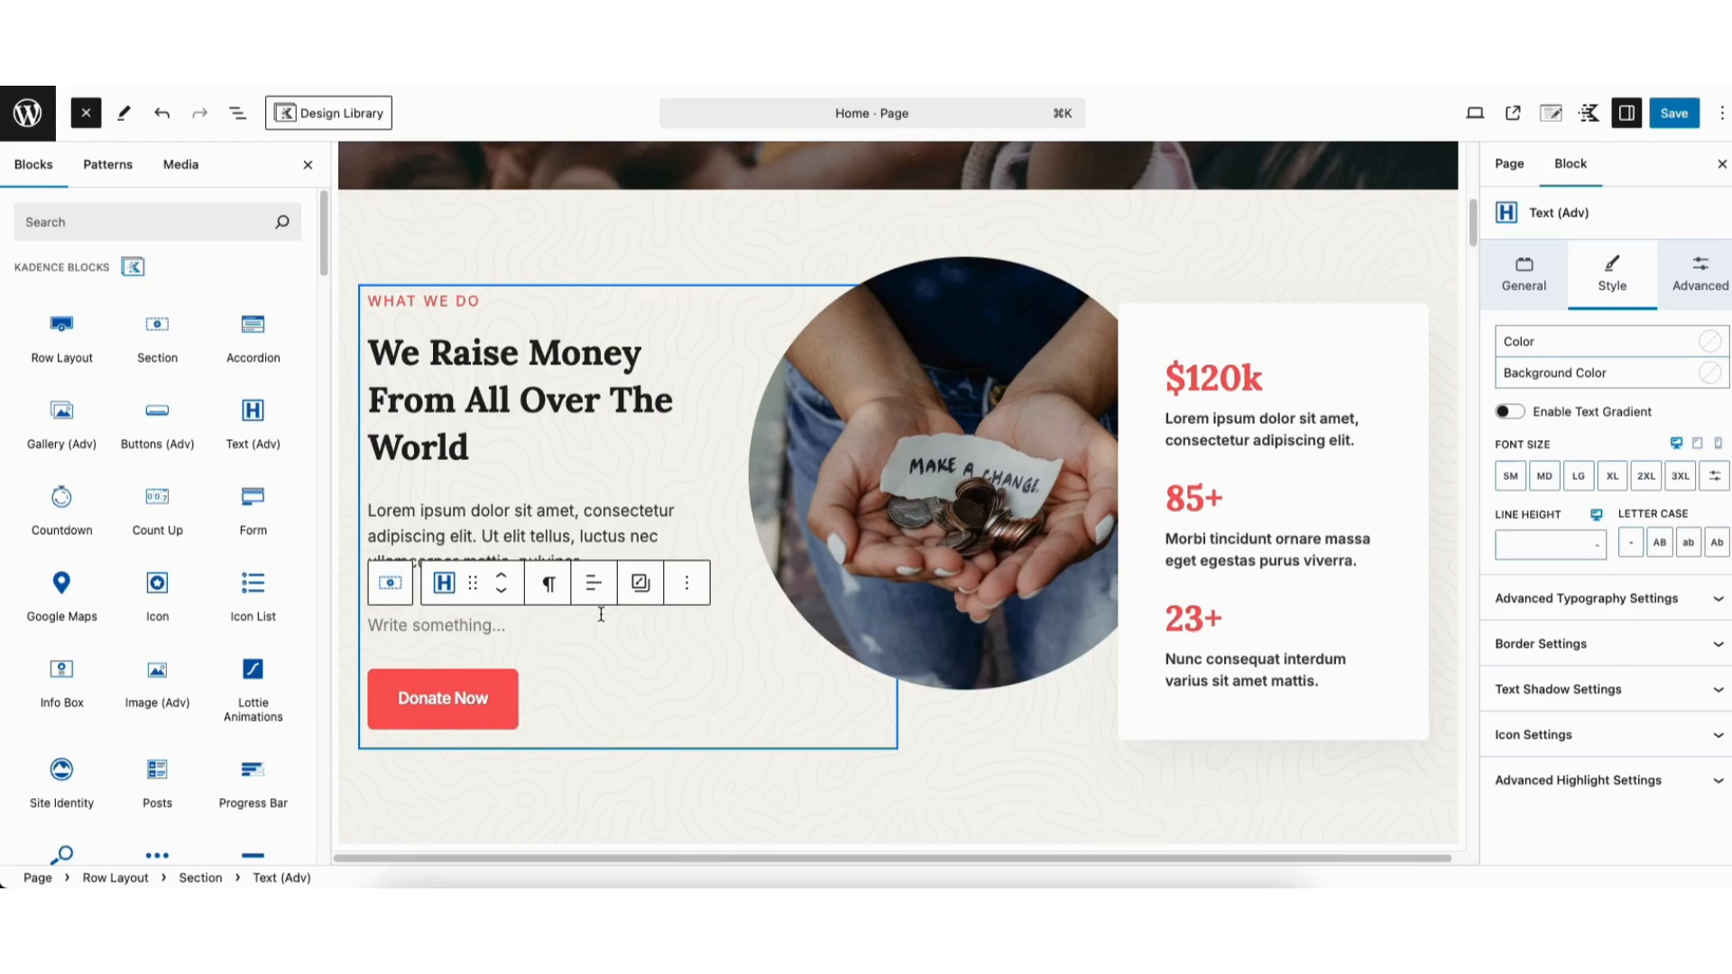
left_click(688, 585)
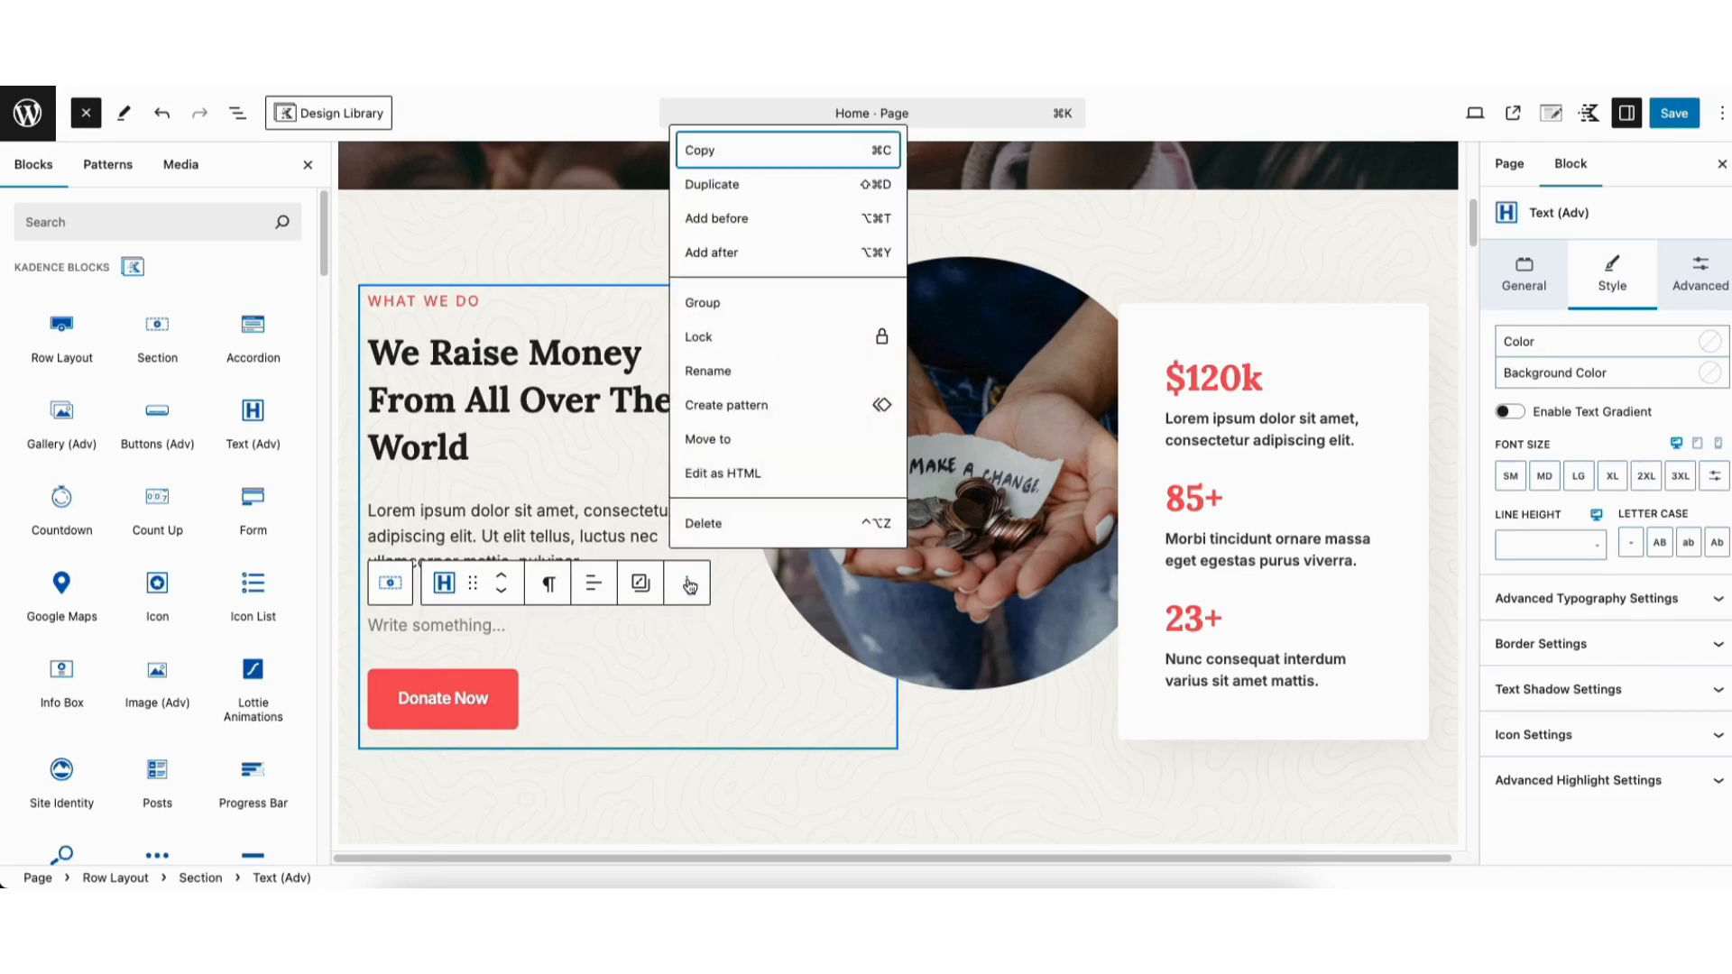
left_click(713, 525)
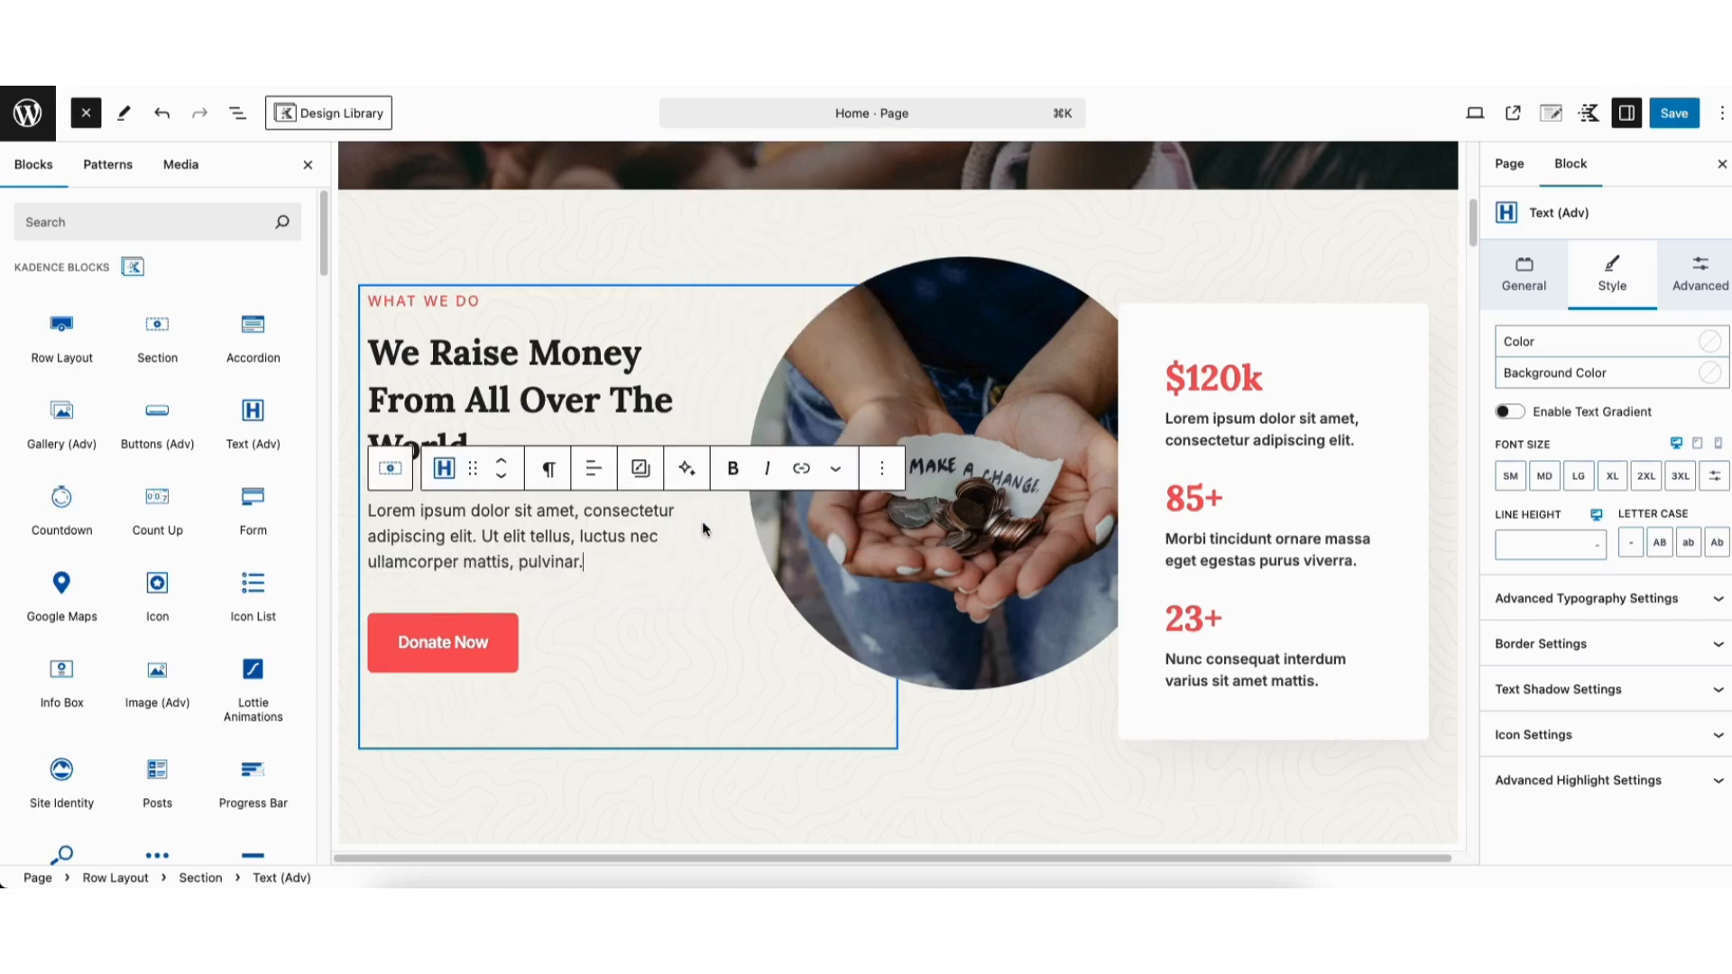
- Duplicate the lorem ipsum paragraph under the "We Raise Money From All Over The World" heading
left_click(882, 470)
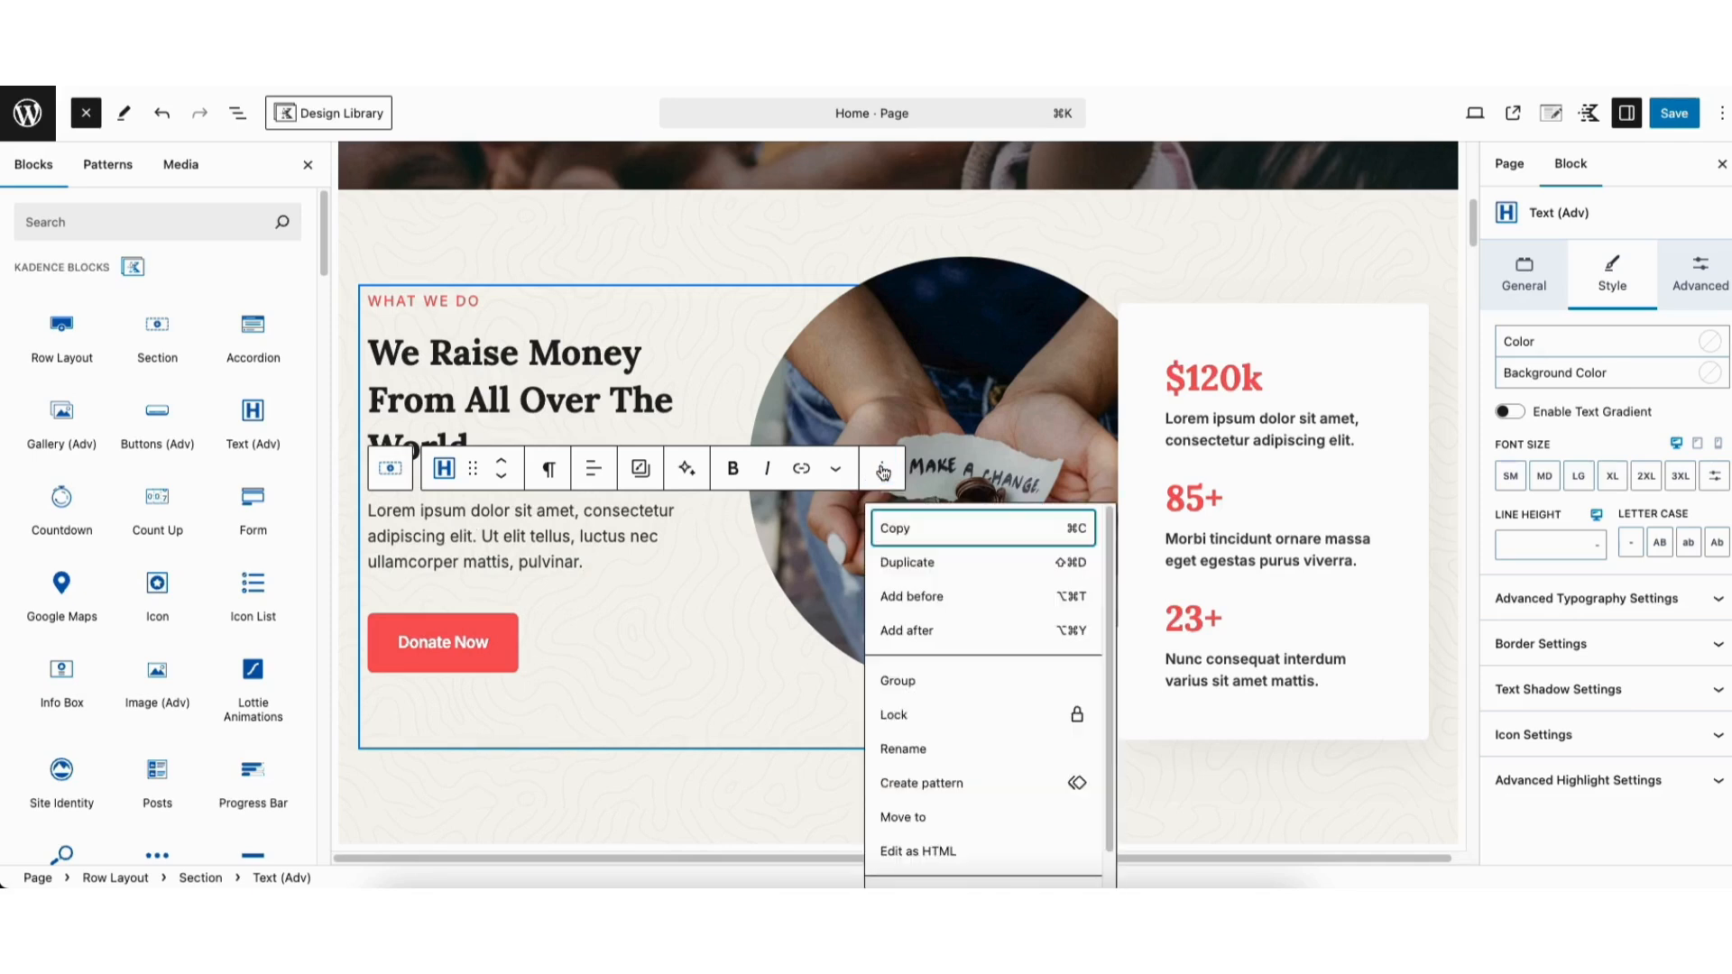
left_click(902, 564)
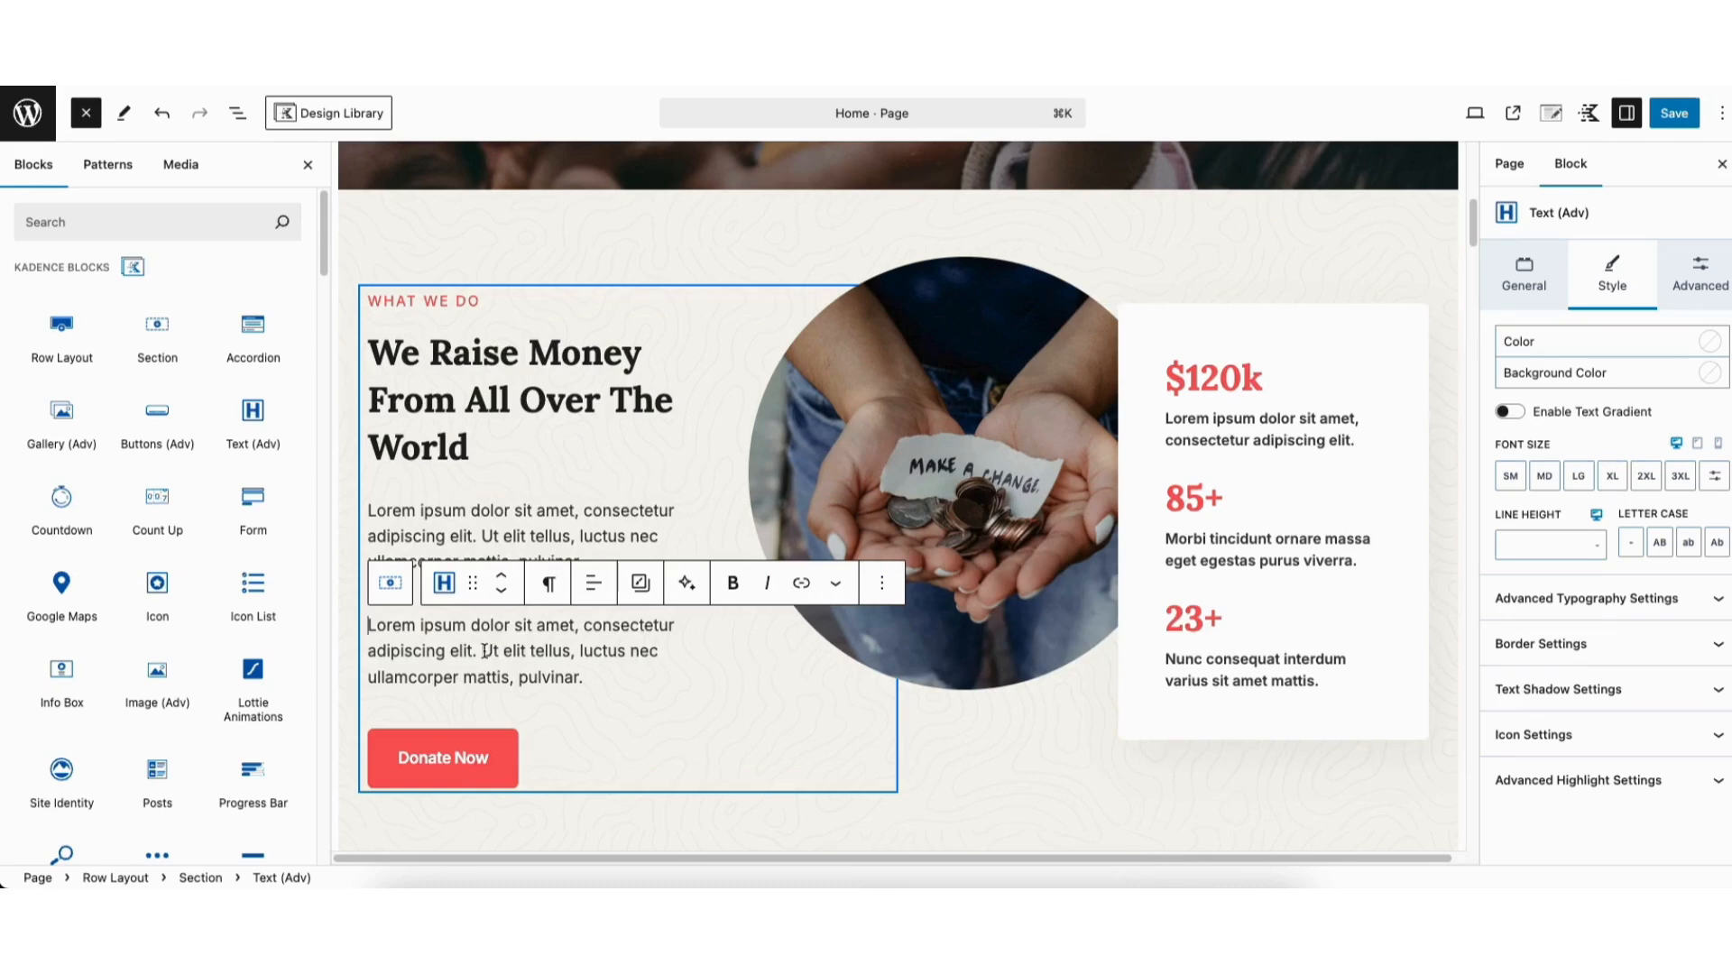
- Remove the patterned background overlay image from the What We Do row
left_click(444, 235)
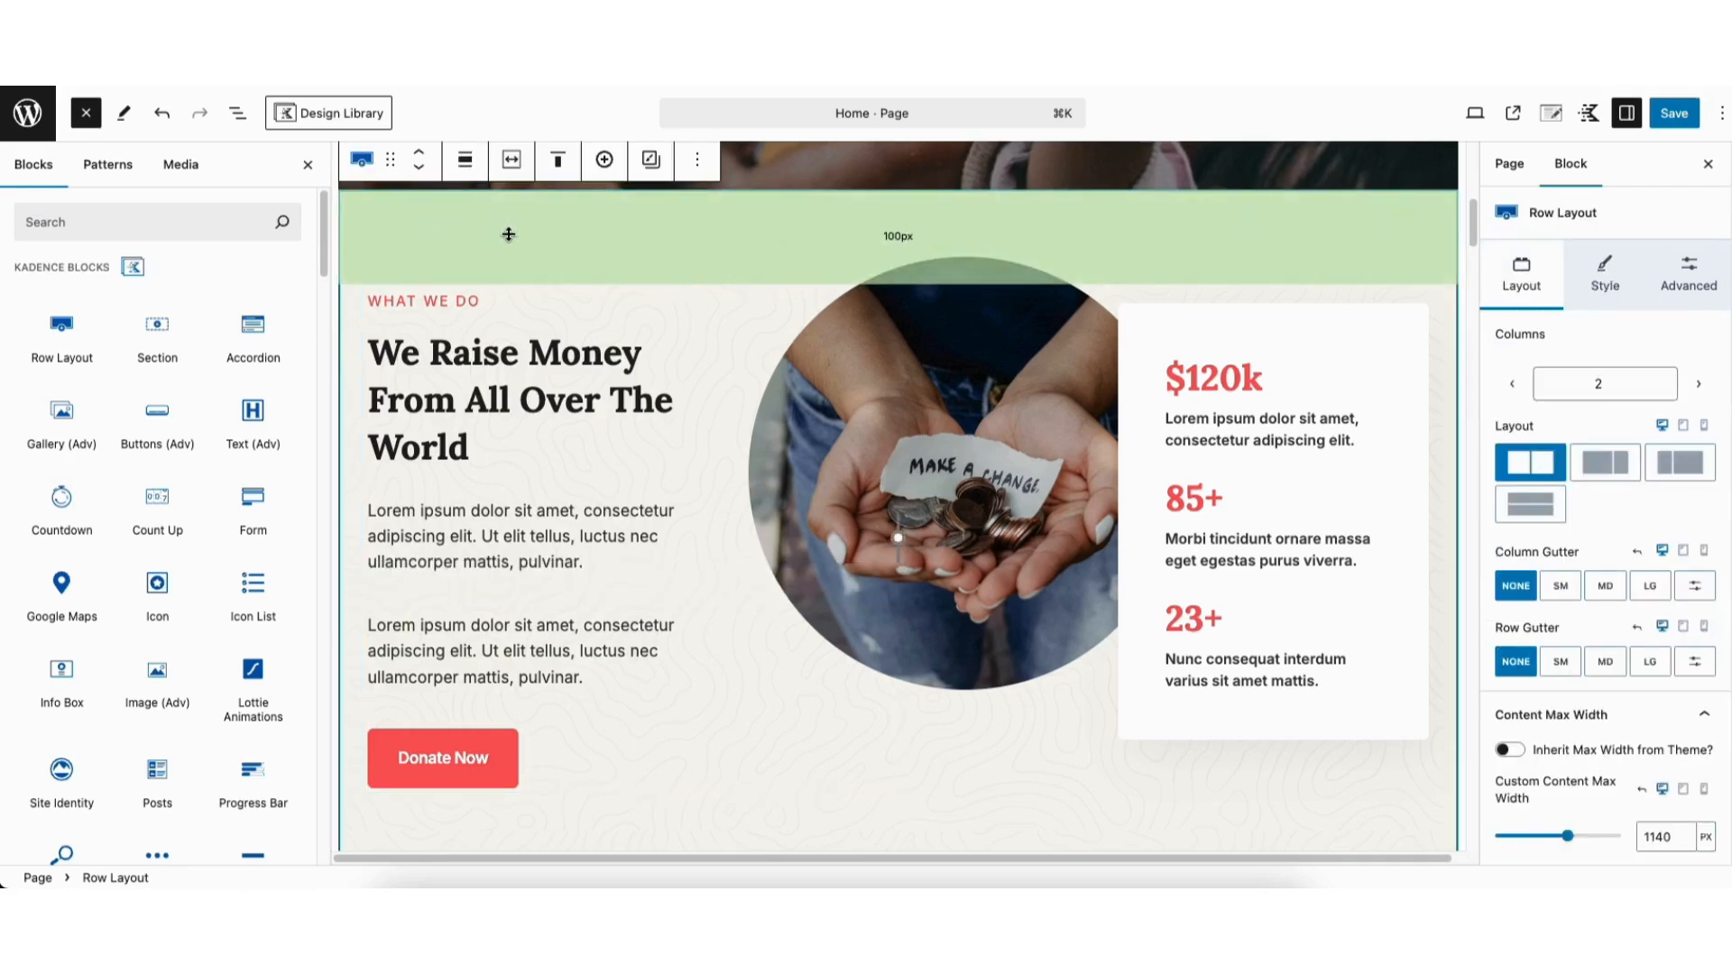
left_click(1608, 271)
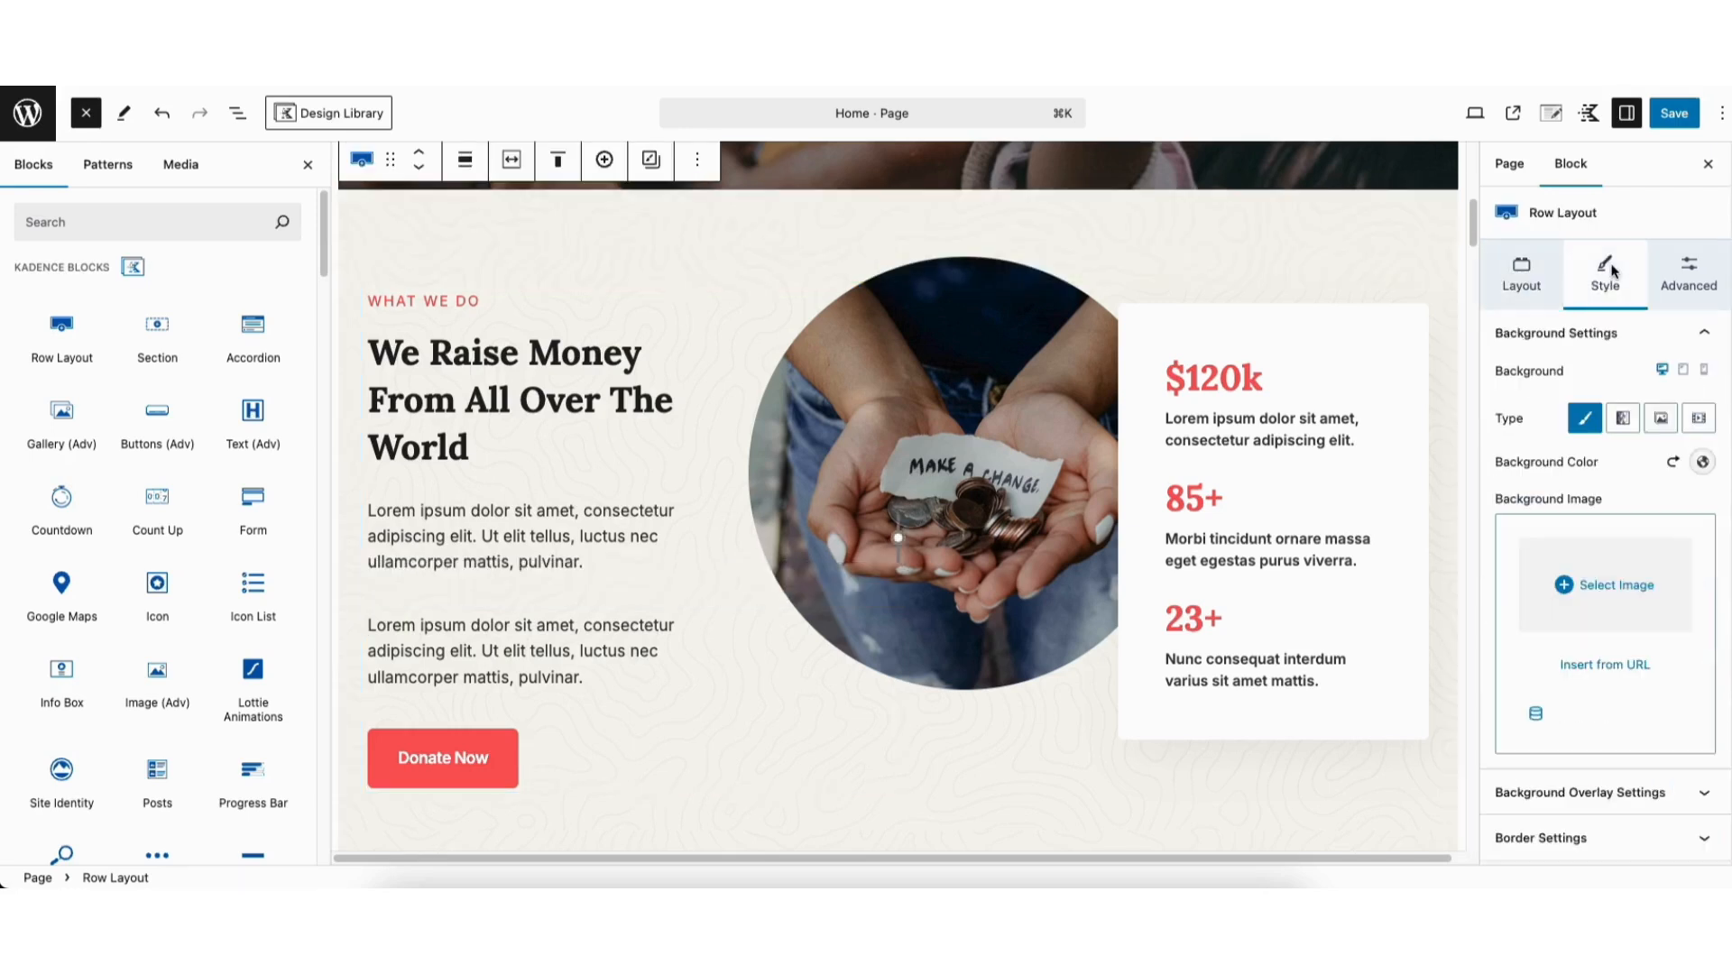
left_click(1562, 800)
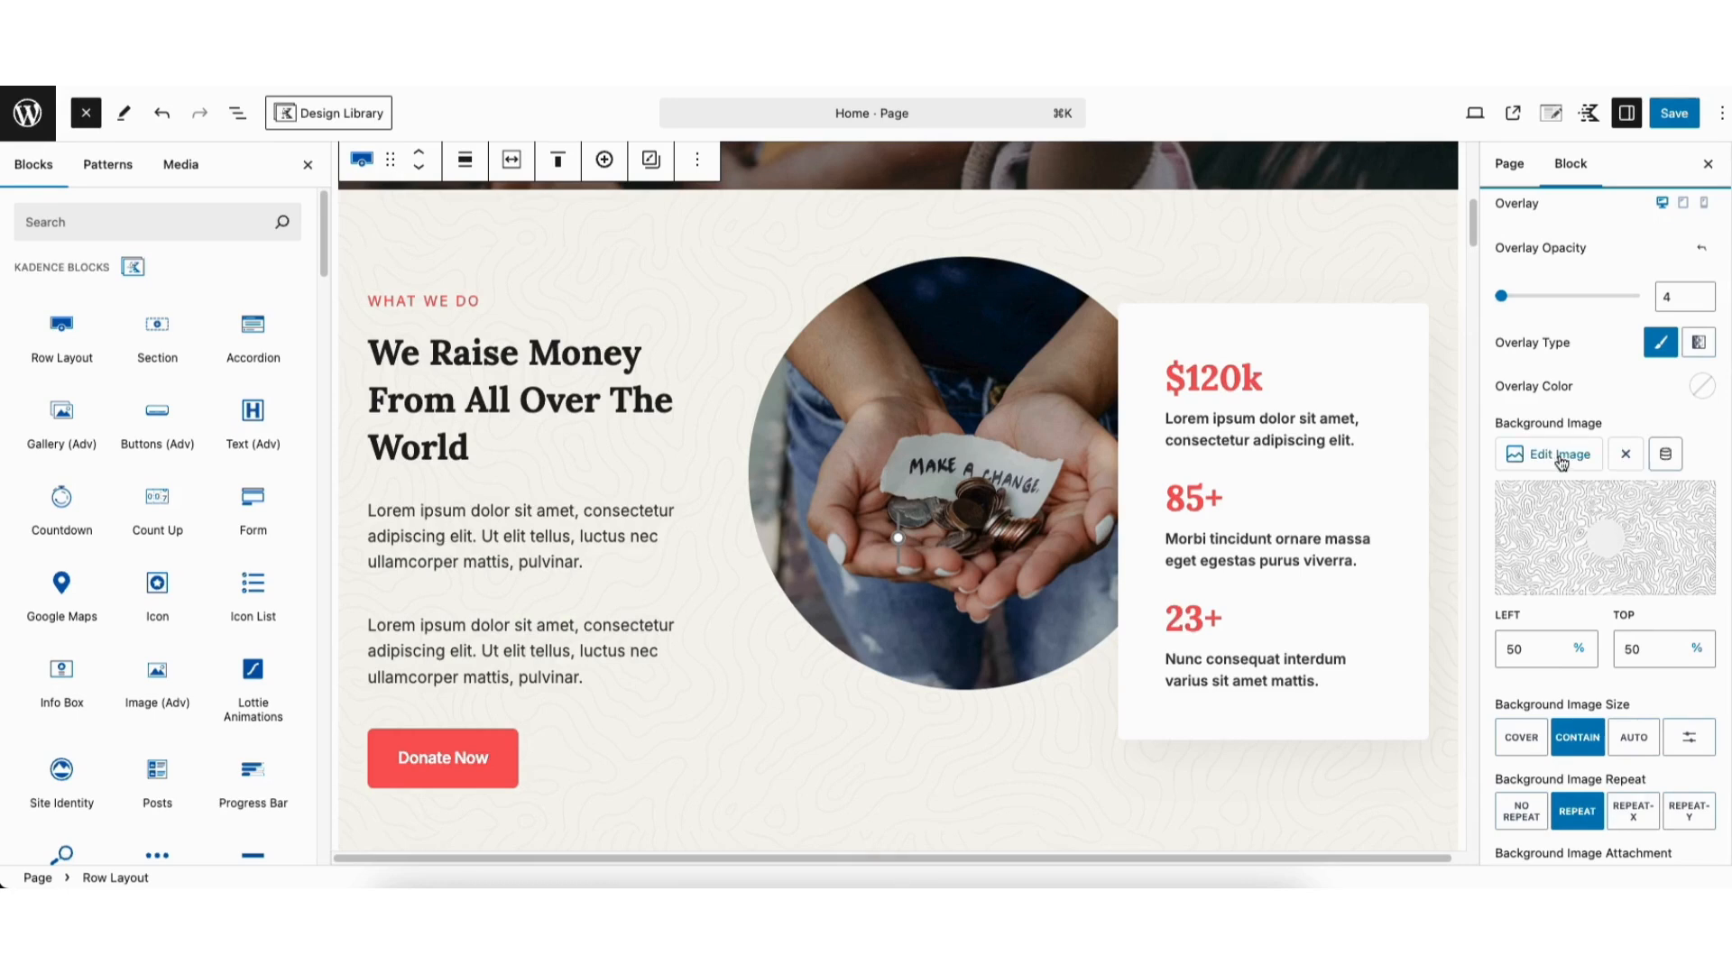
left_click(1625, 461)
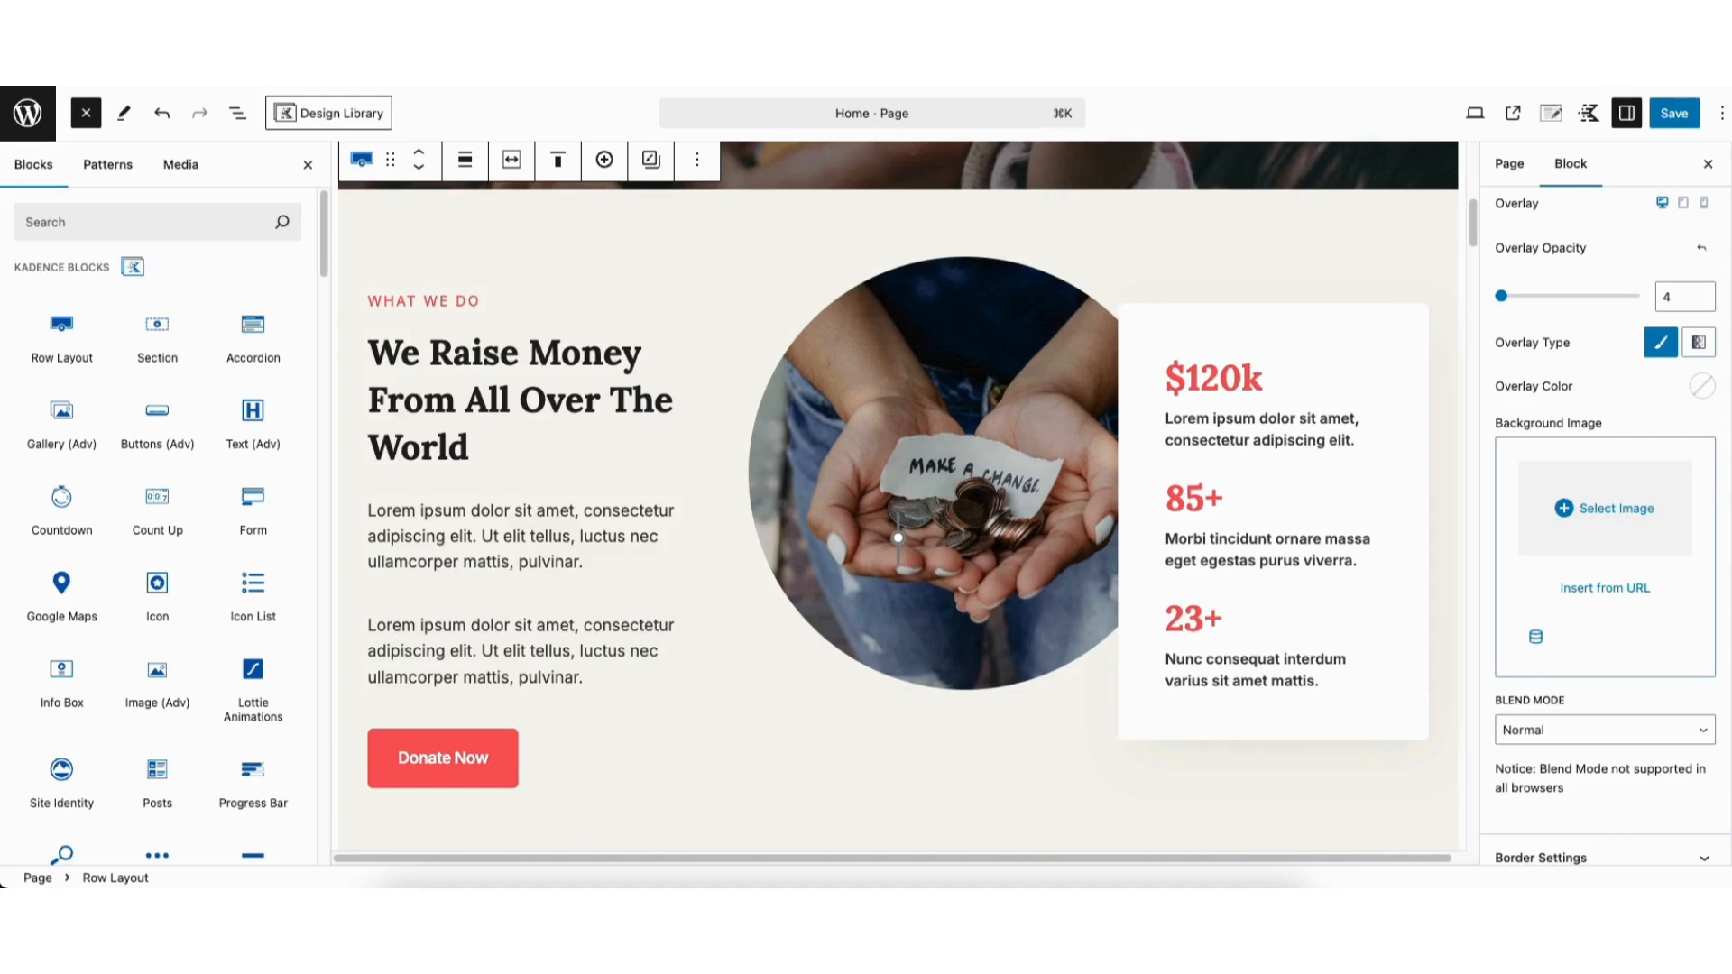
- Set the What We Do row's background color to white
scroll(1605, 532, "up", 5)
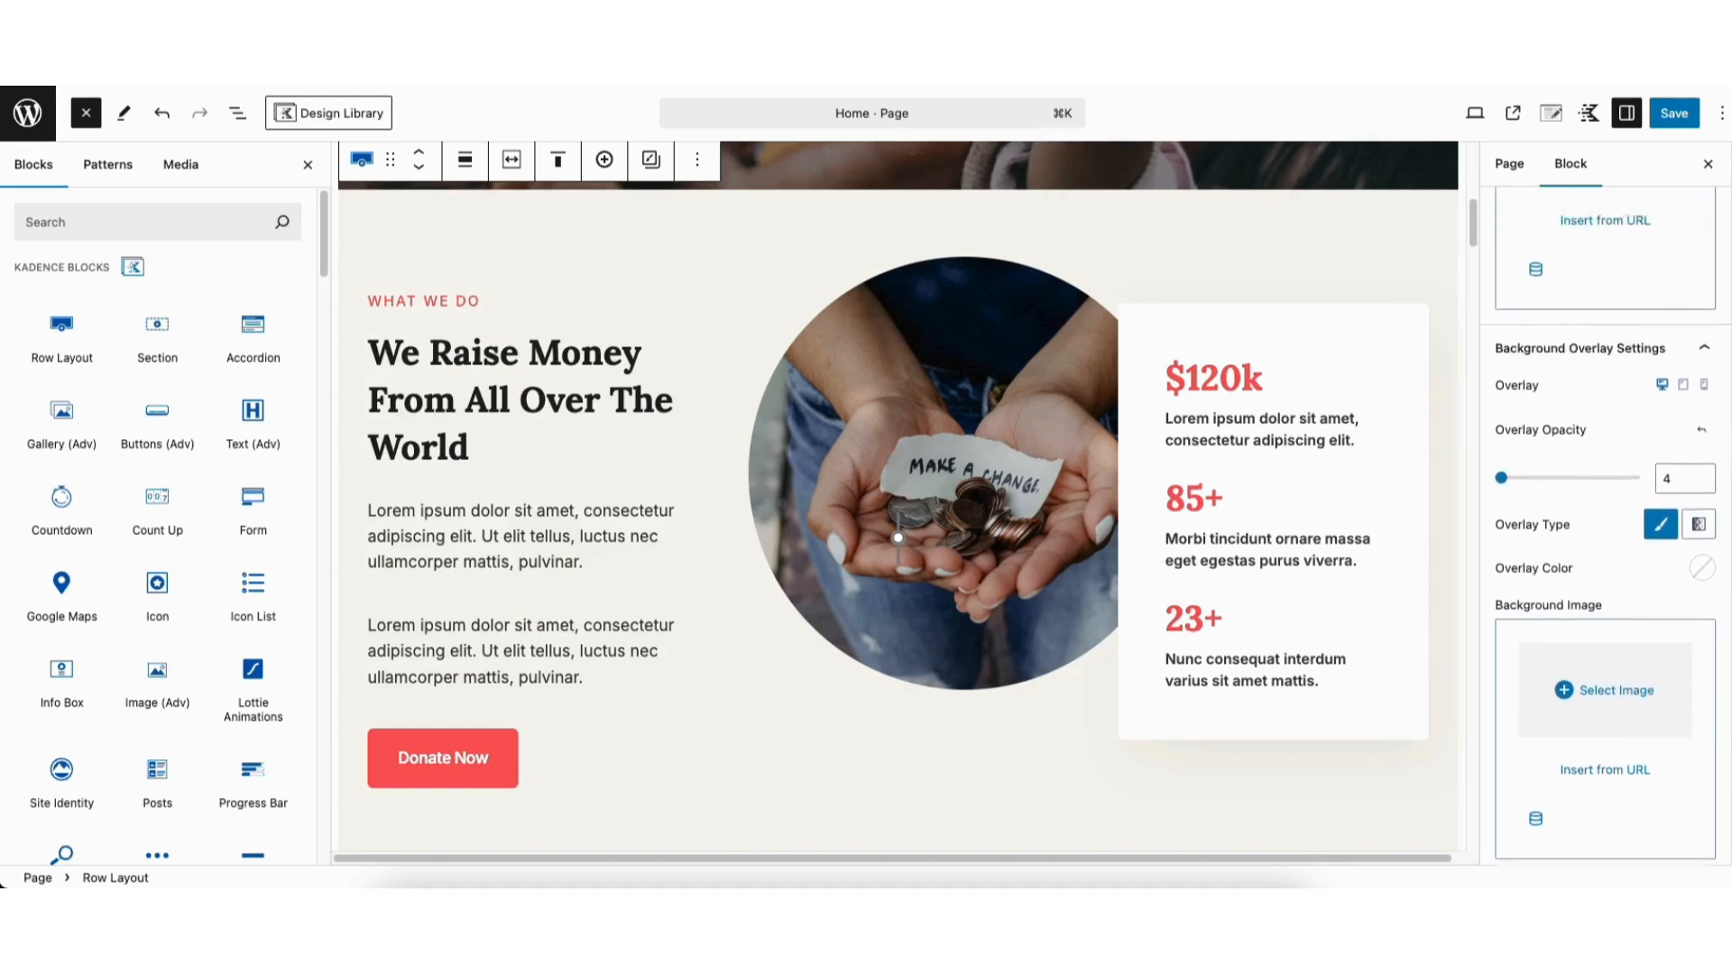
scroll(1605, 523, "up", 2)
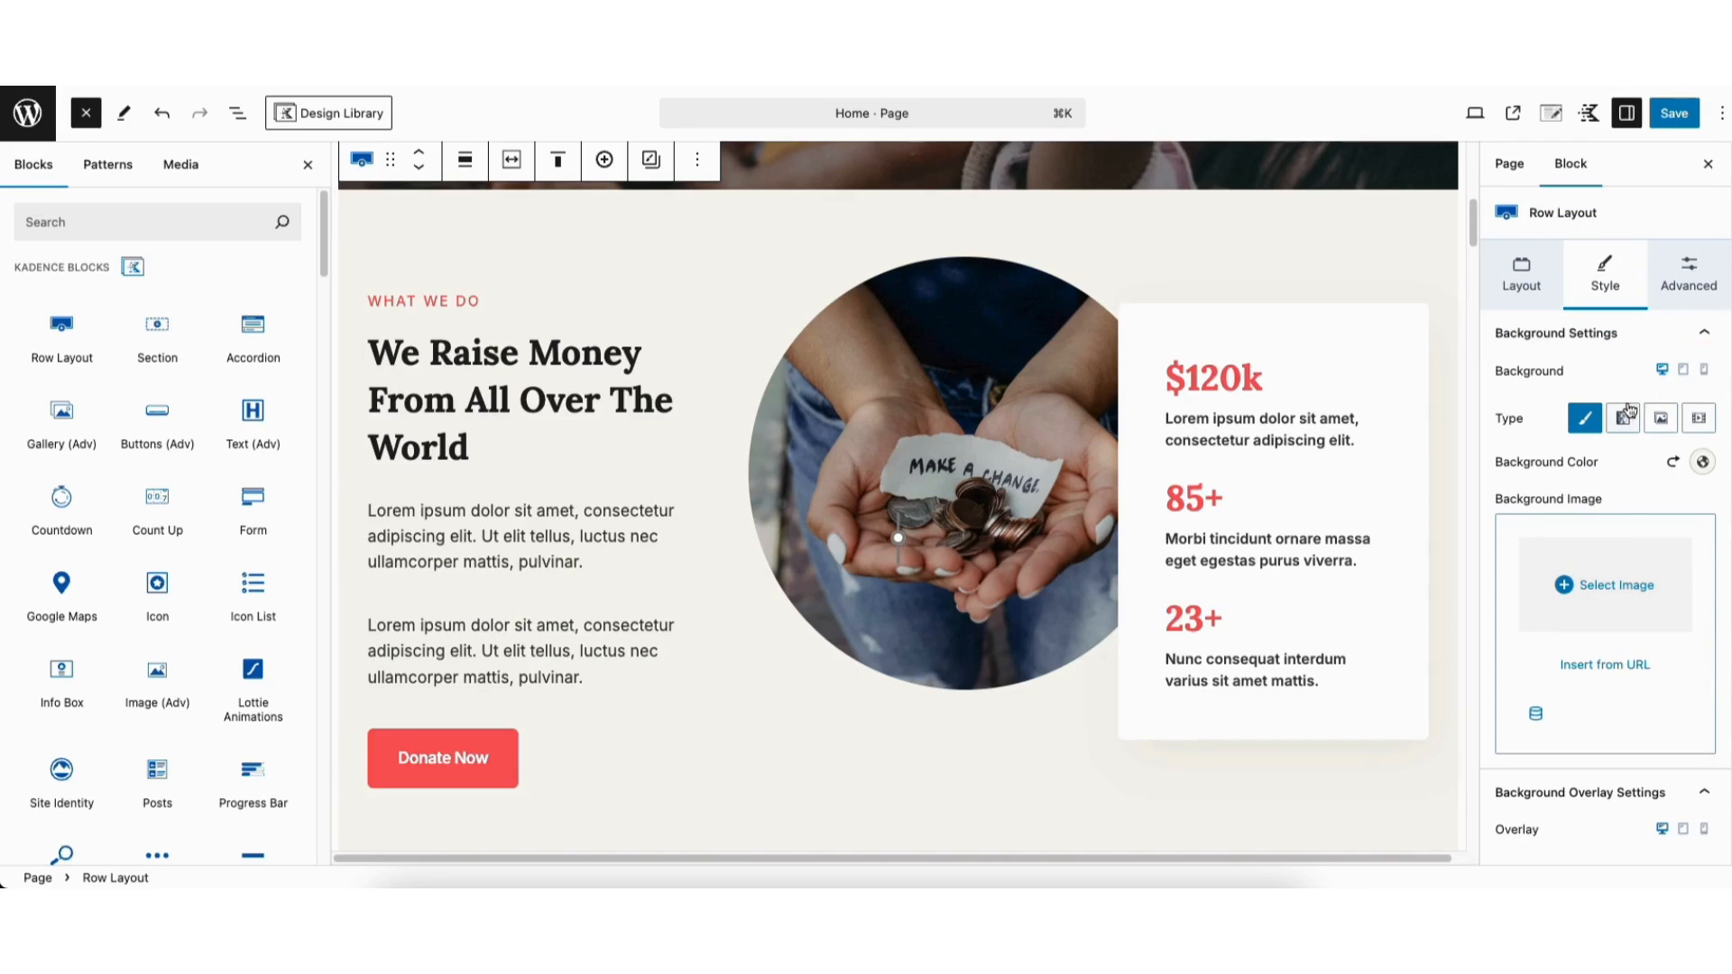
left_click(1703, 462)
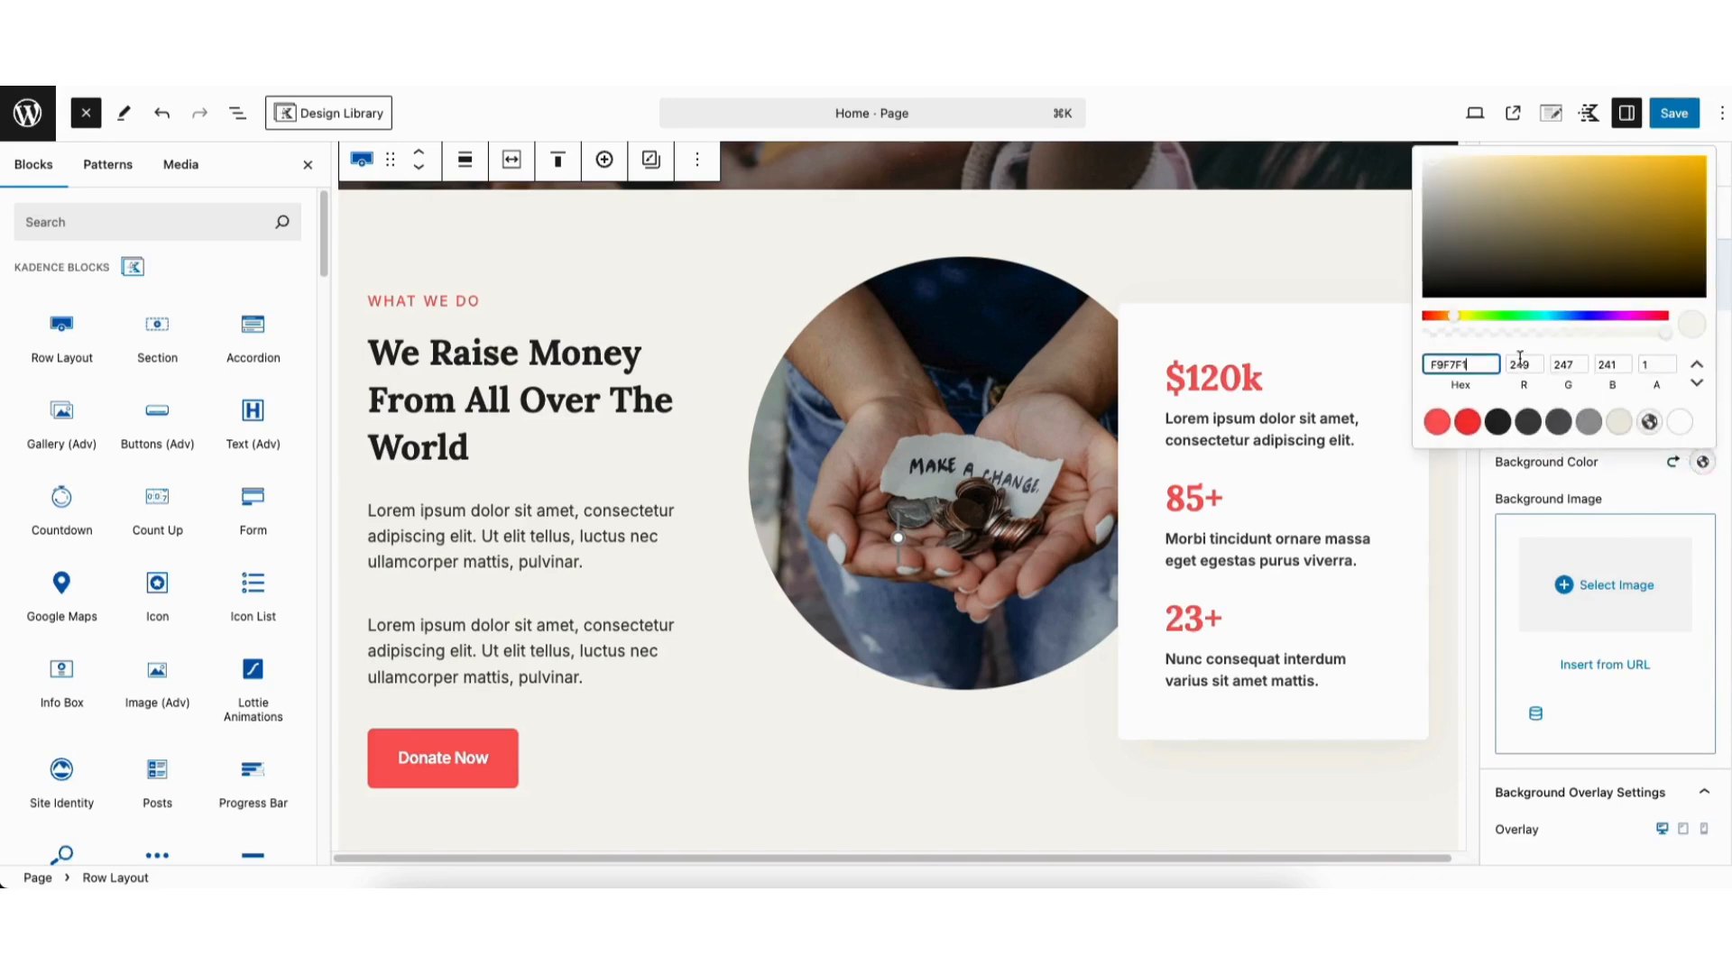
left_click_drag(1466, 277, 1383, 105)
left_click(1453, 602)
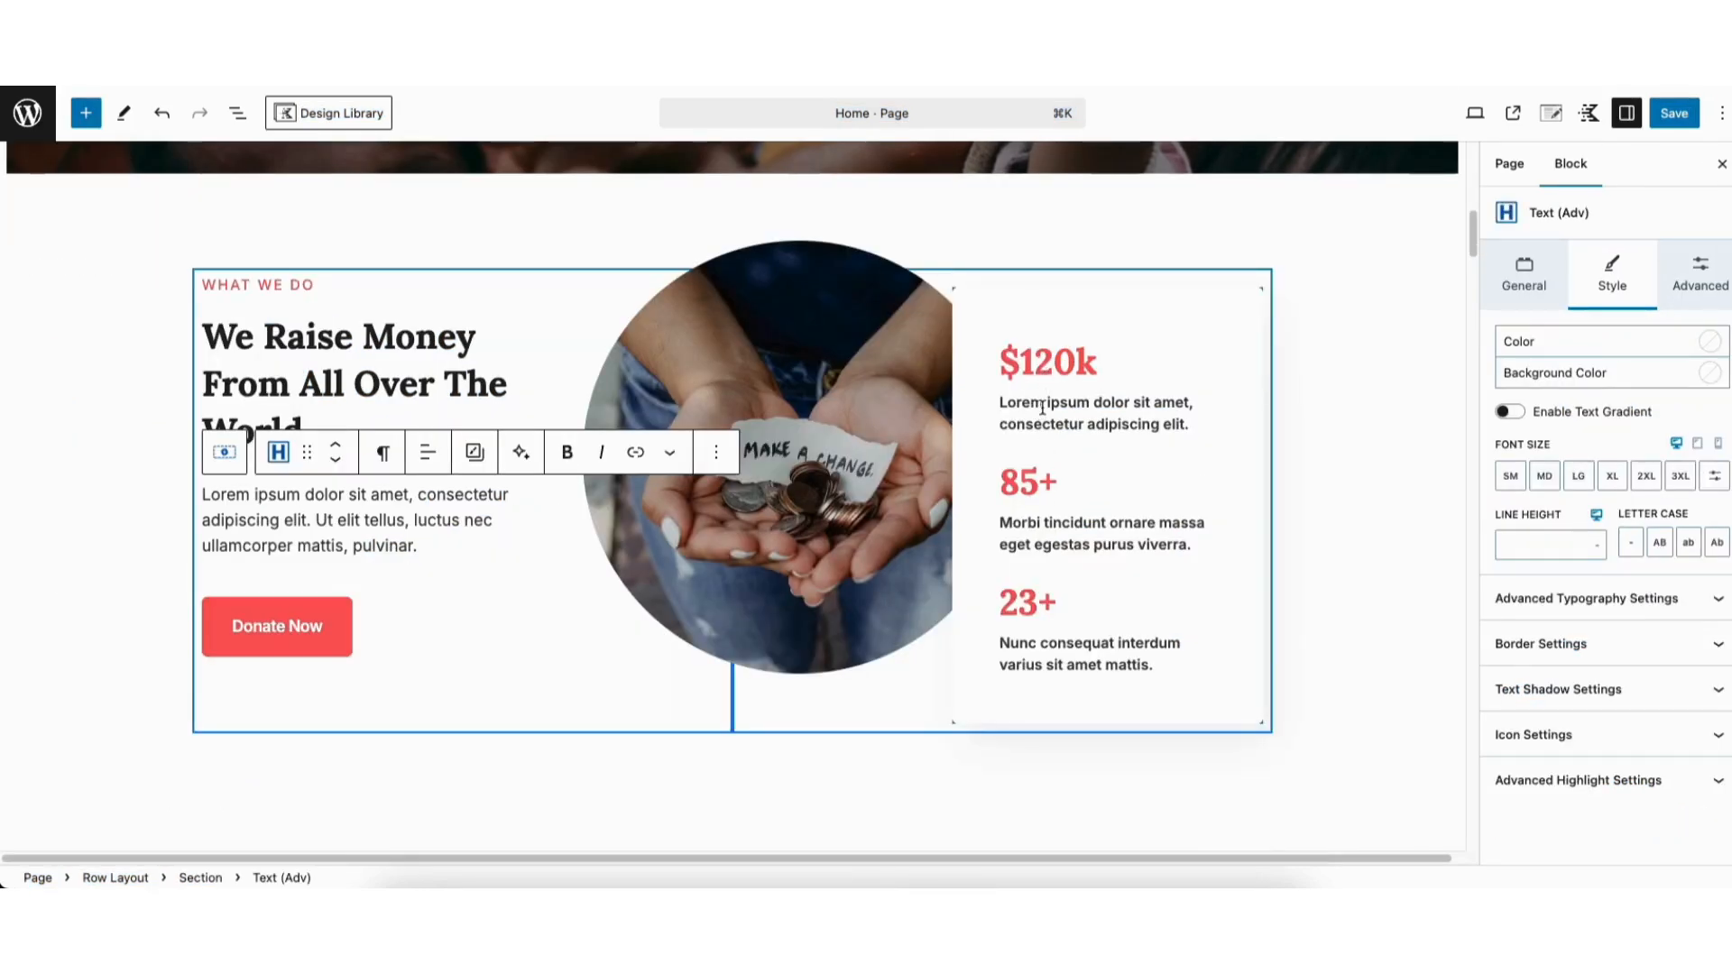
- Examine the container, title and text style settings of the "$120k" info box
left_click(1043, 408)
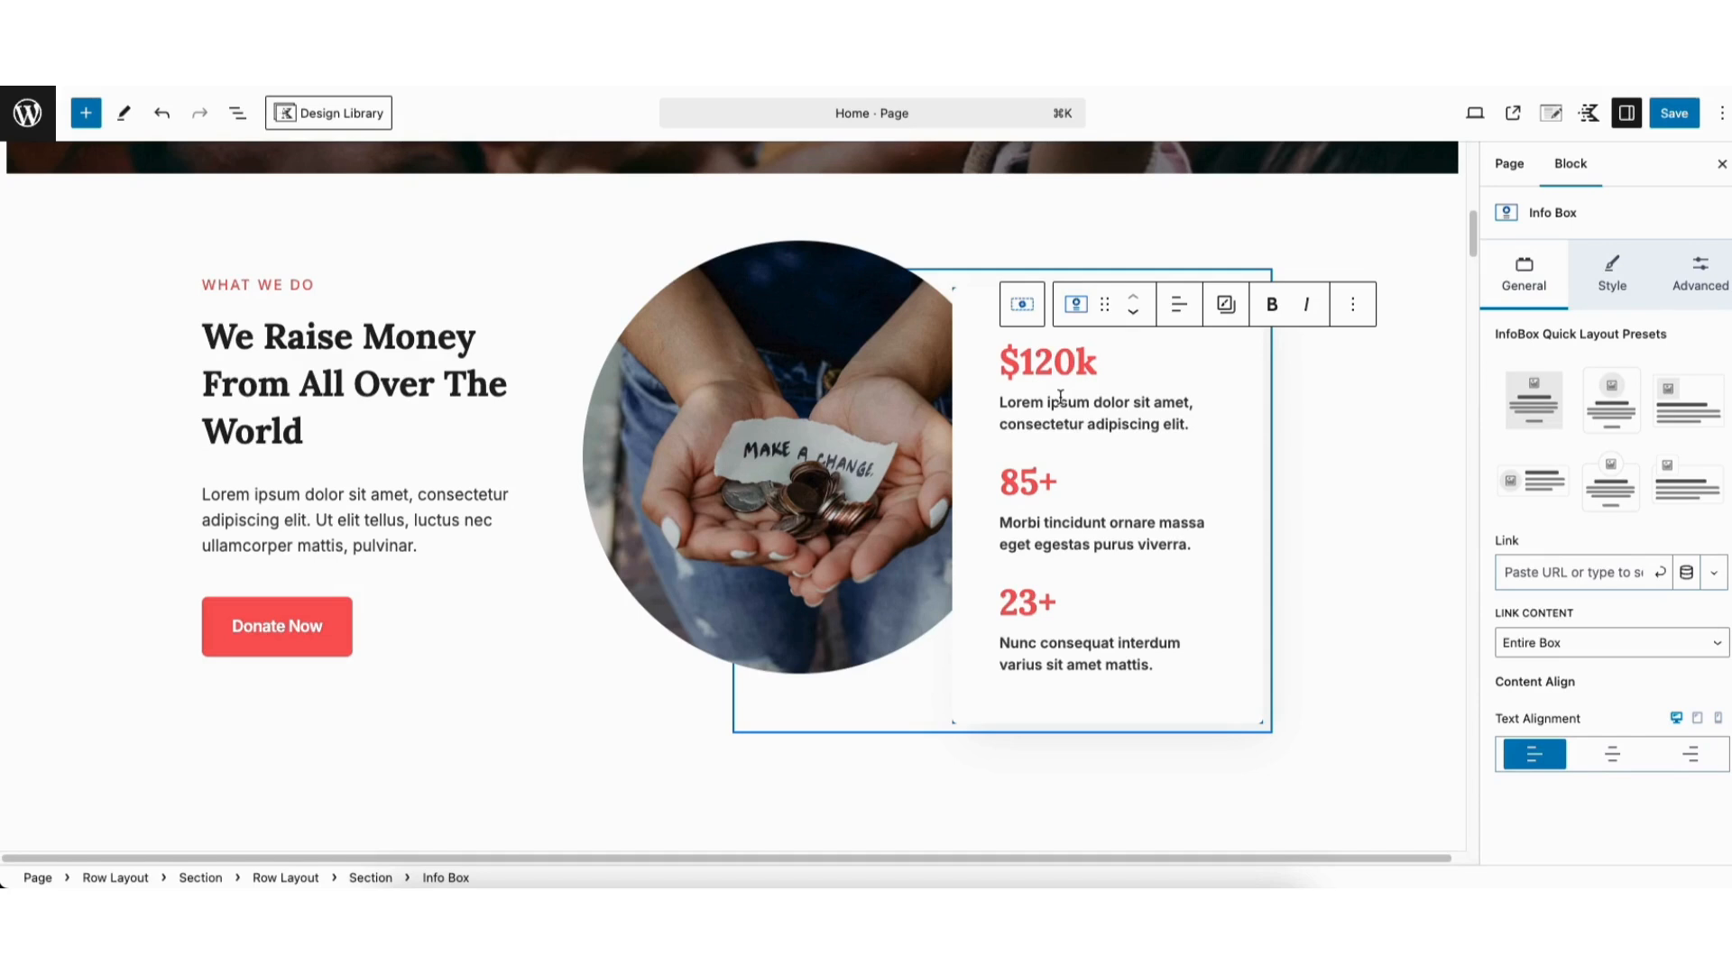
left_click(1615, 278)
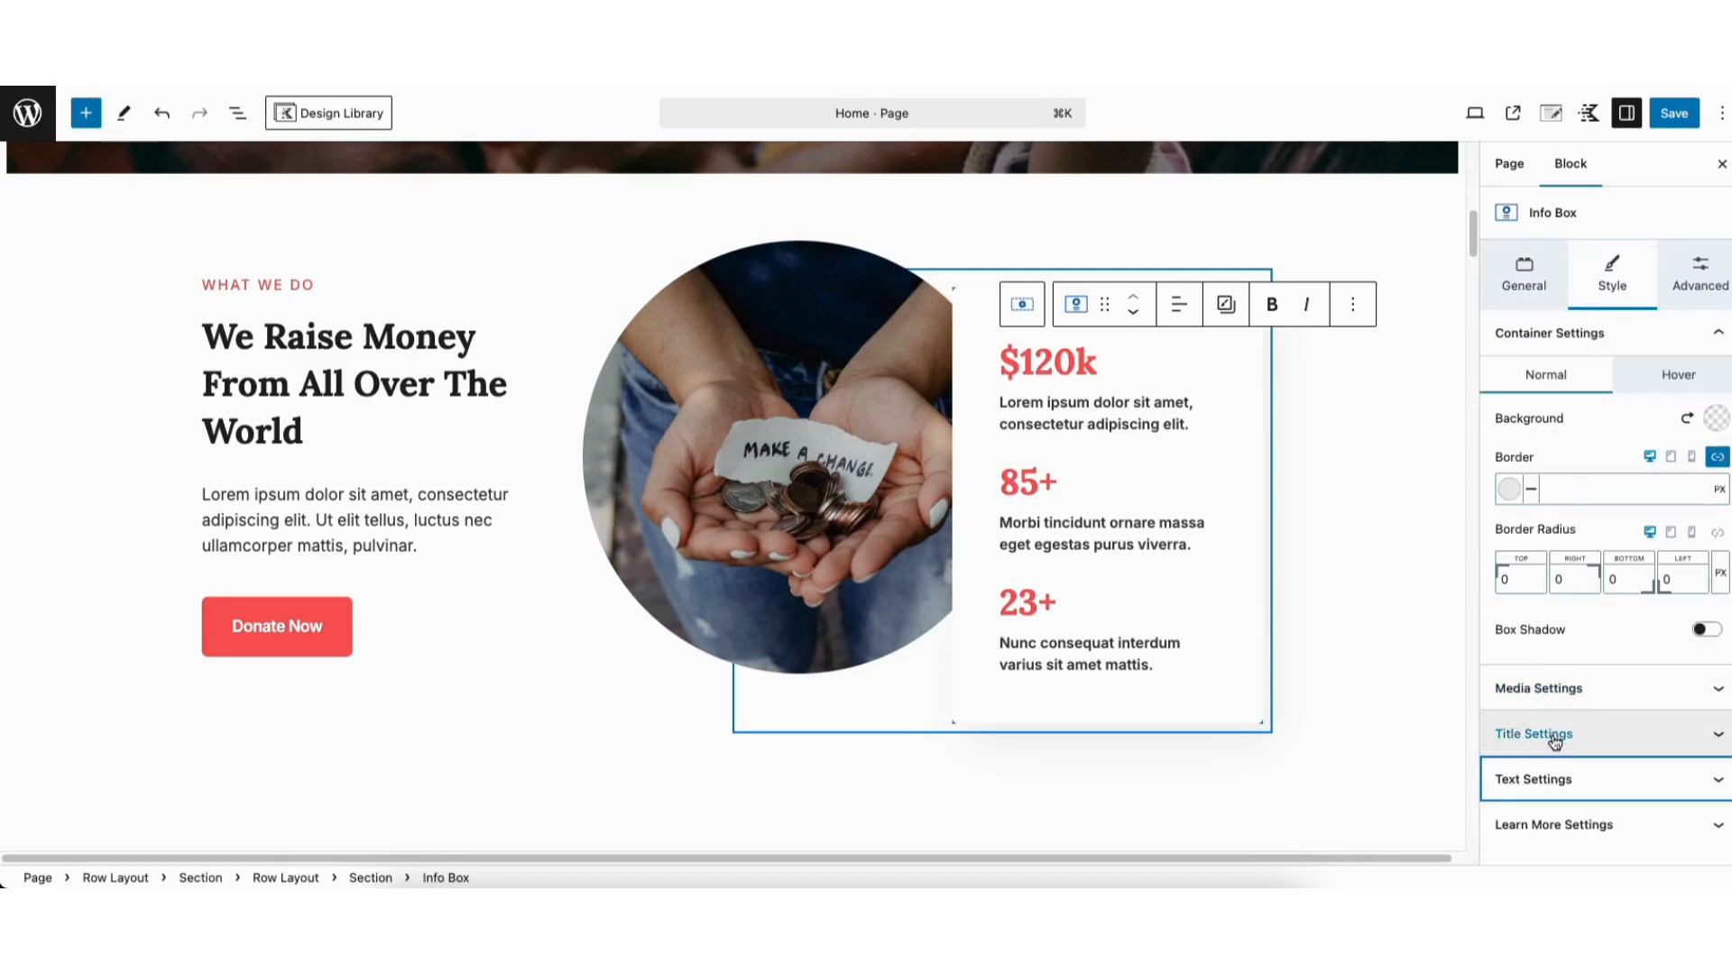
left_click(1504, 733)
scroll(1536, 588, "down", 5)
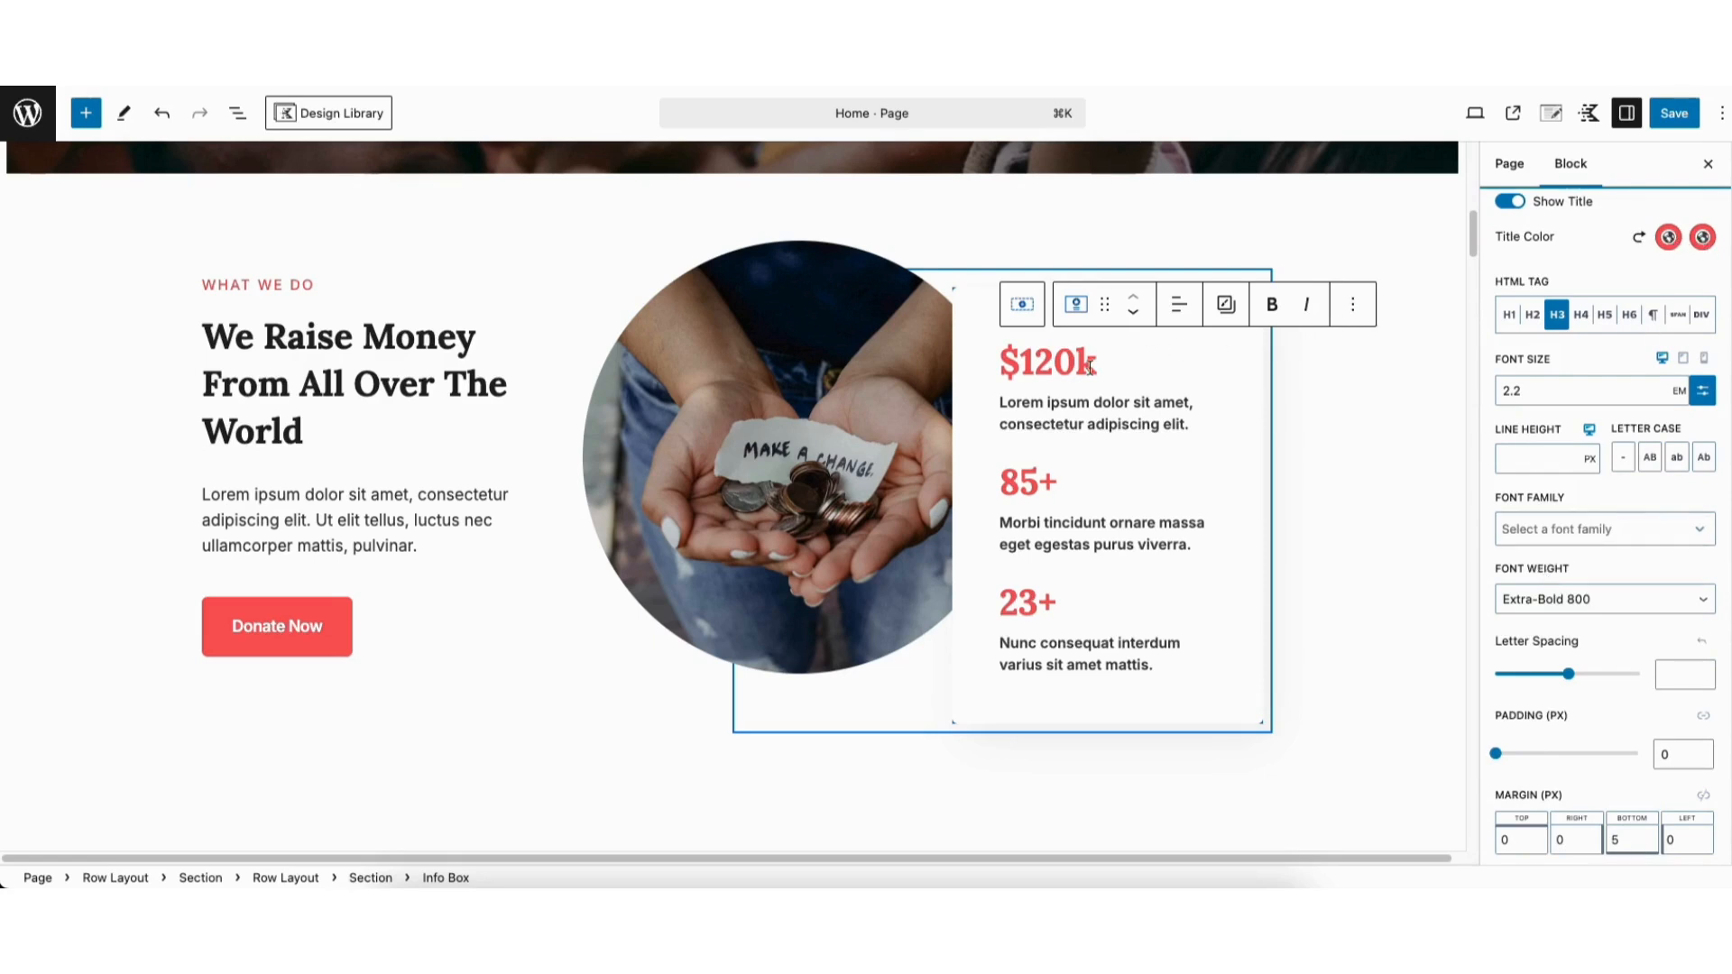
scroll(1550, 794, "down", 3)
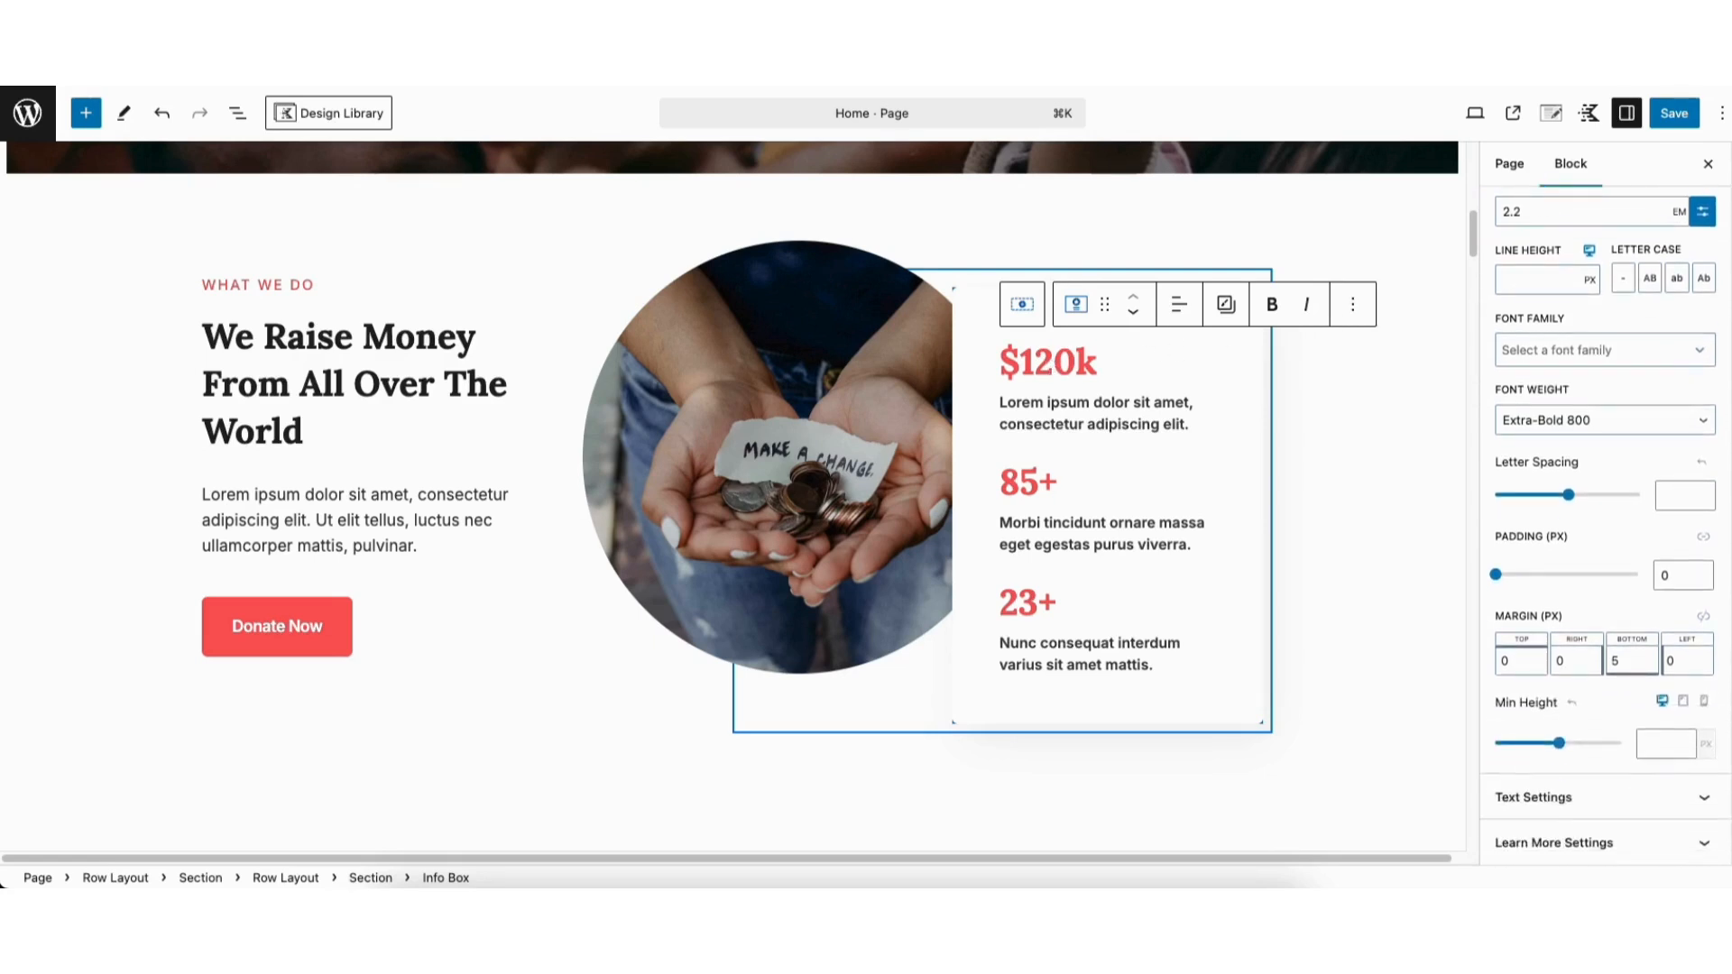
left_click(1551, 798)
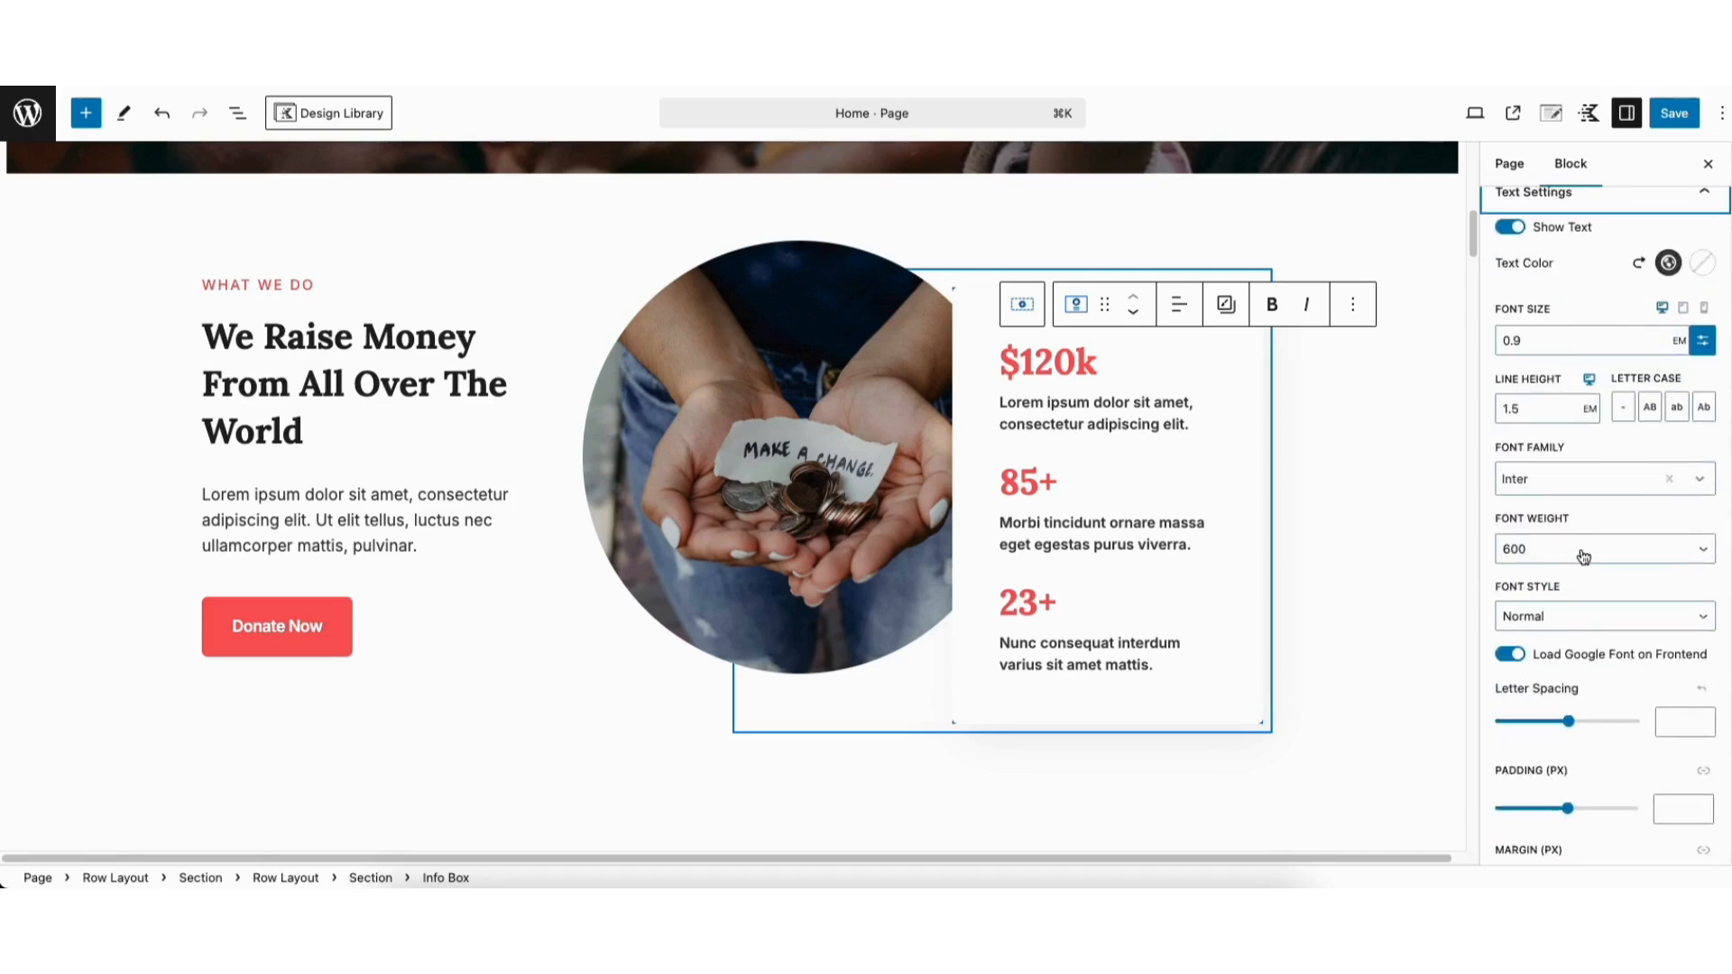
- Open the background style settings of the "Join Our Mission Of Childhood Protection Program" row
left_click_drag(1467, 231, 1471, 361)
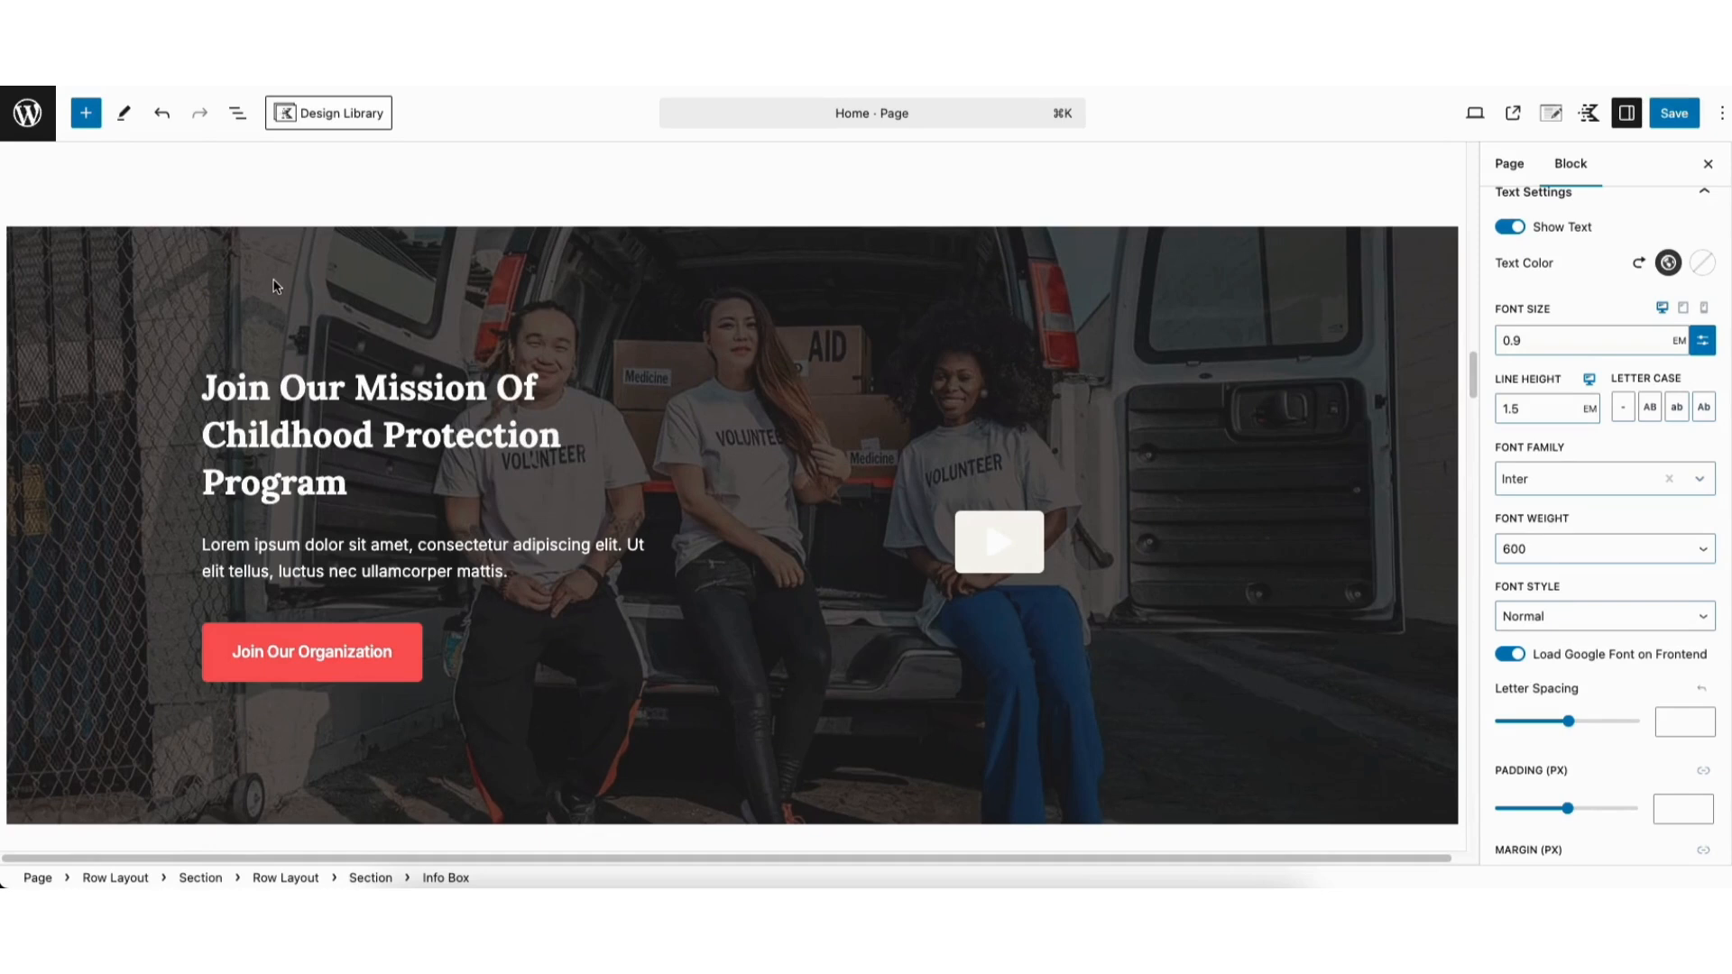
left_click(275, 287)
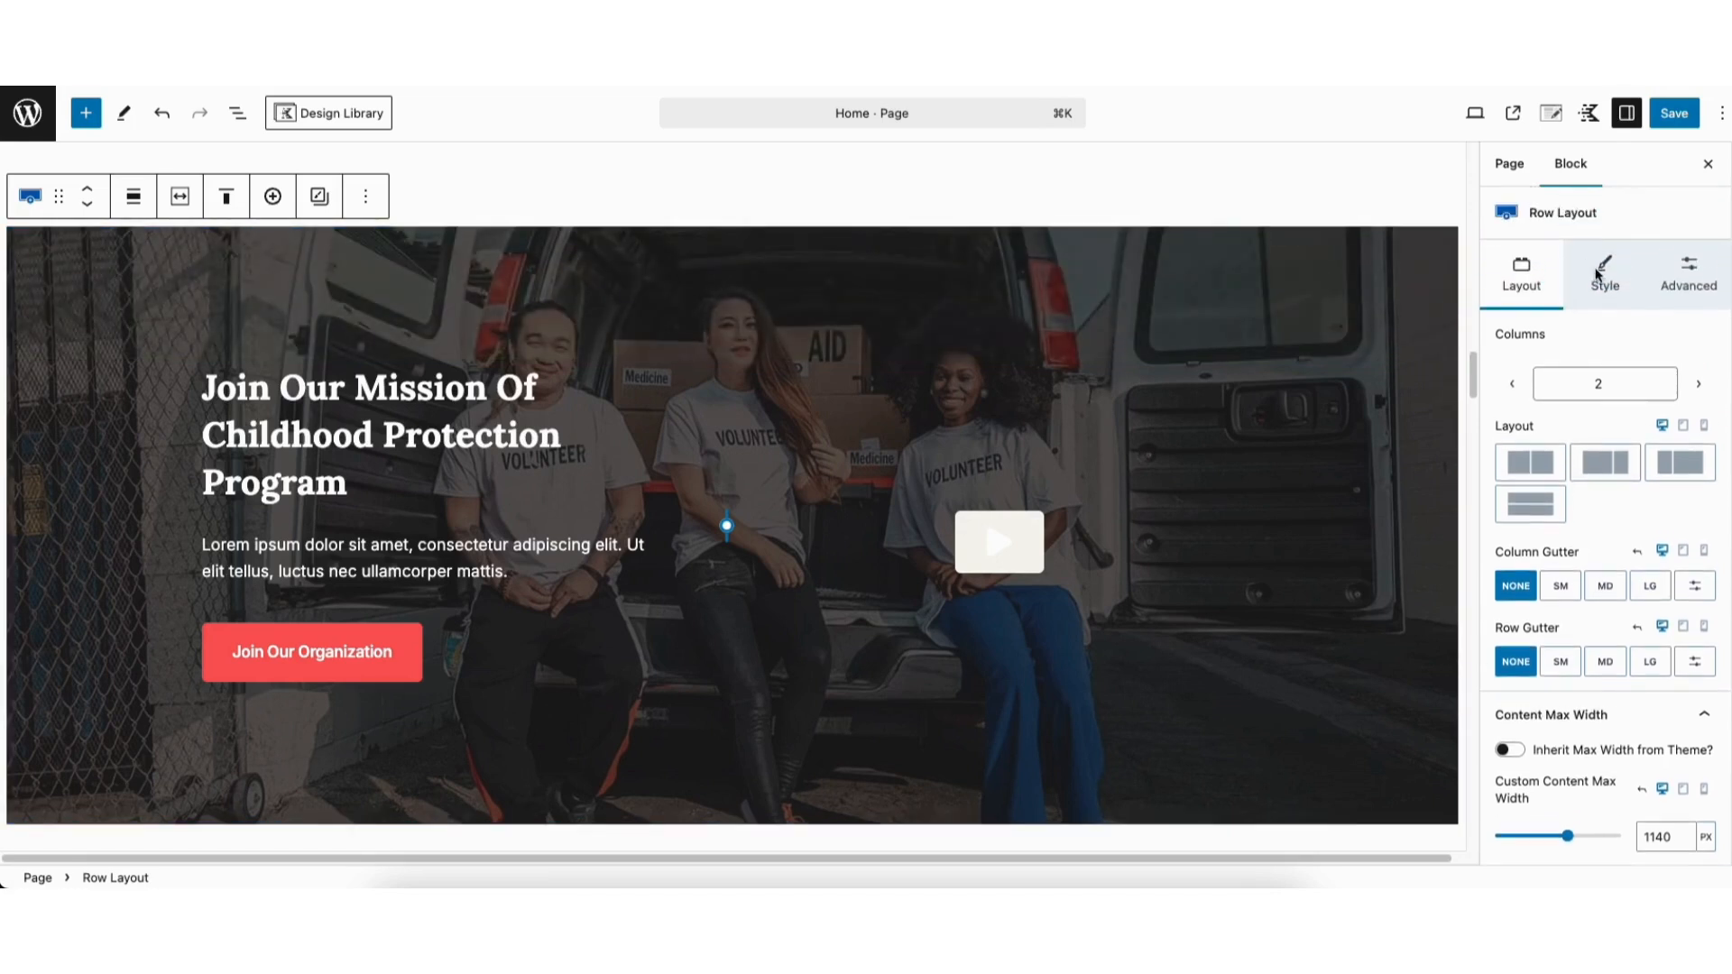
left_click(1602, 277)
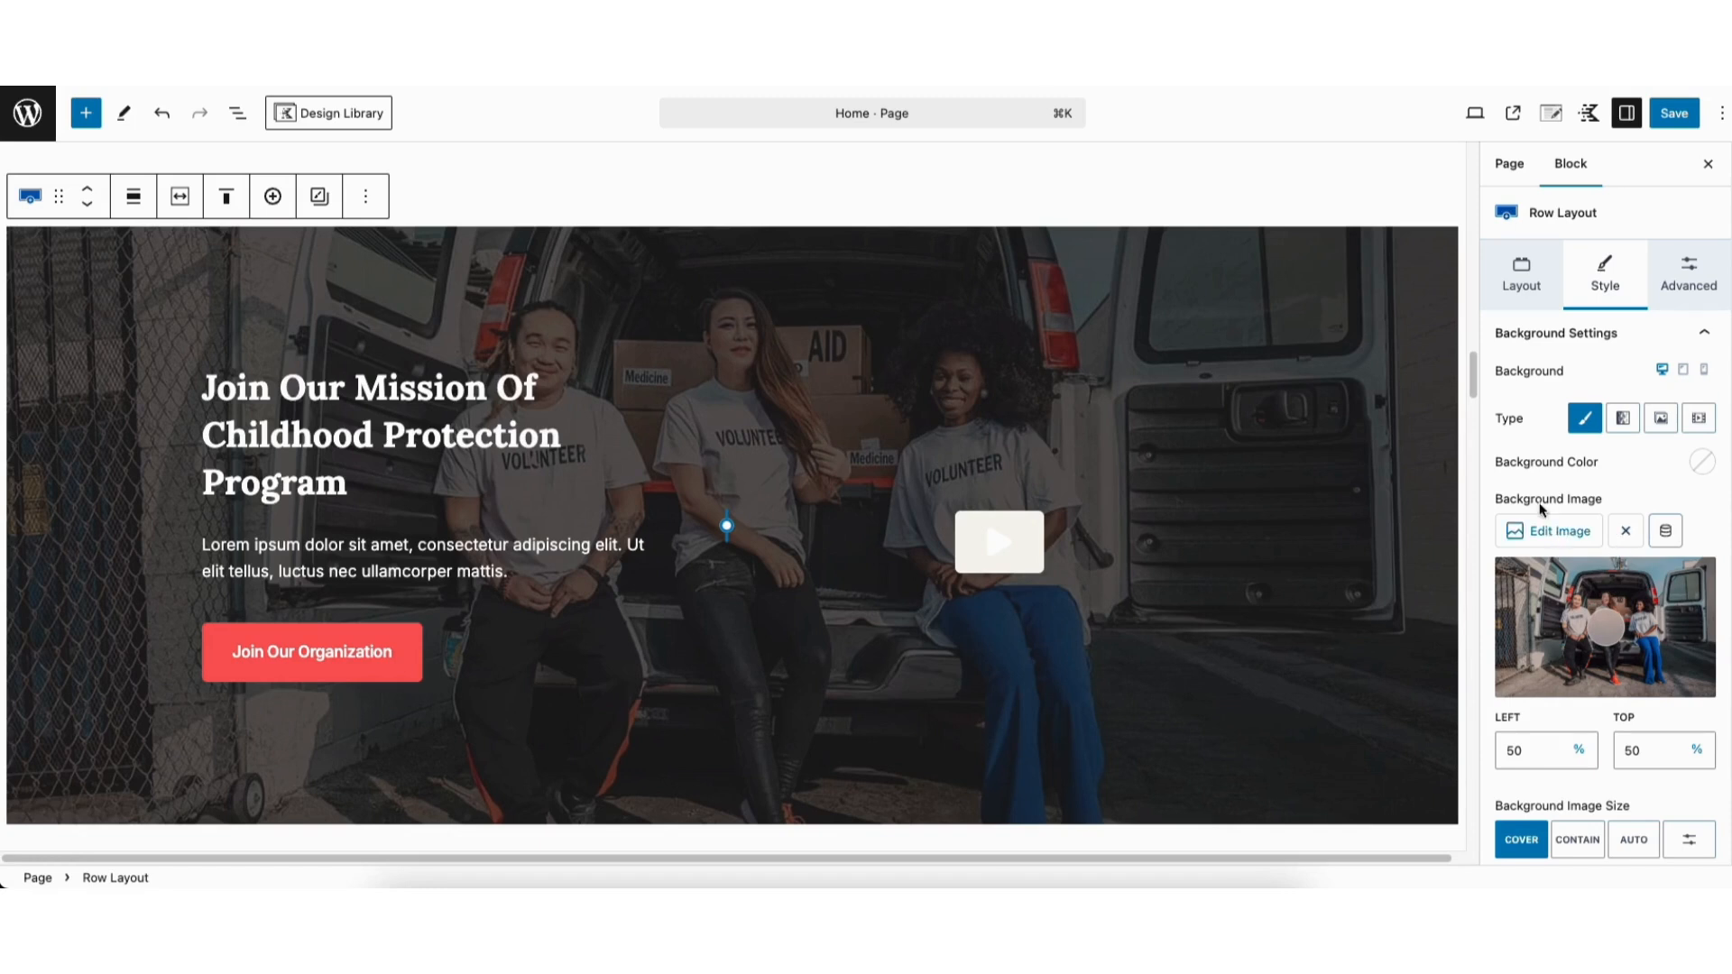
- Open the media settings of the "Help For Humanity" info box and browse the available replacement icons
left_click_drag(1467, 373, 1469, 420)
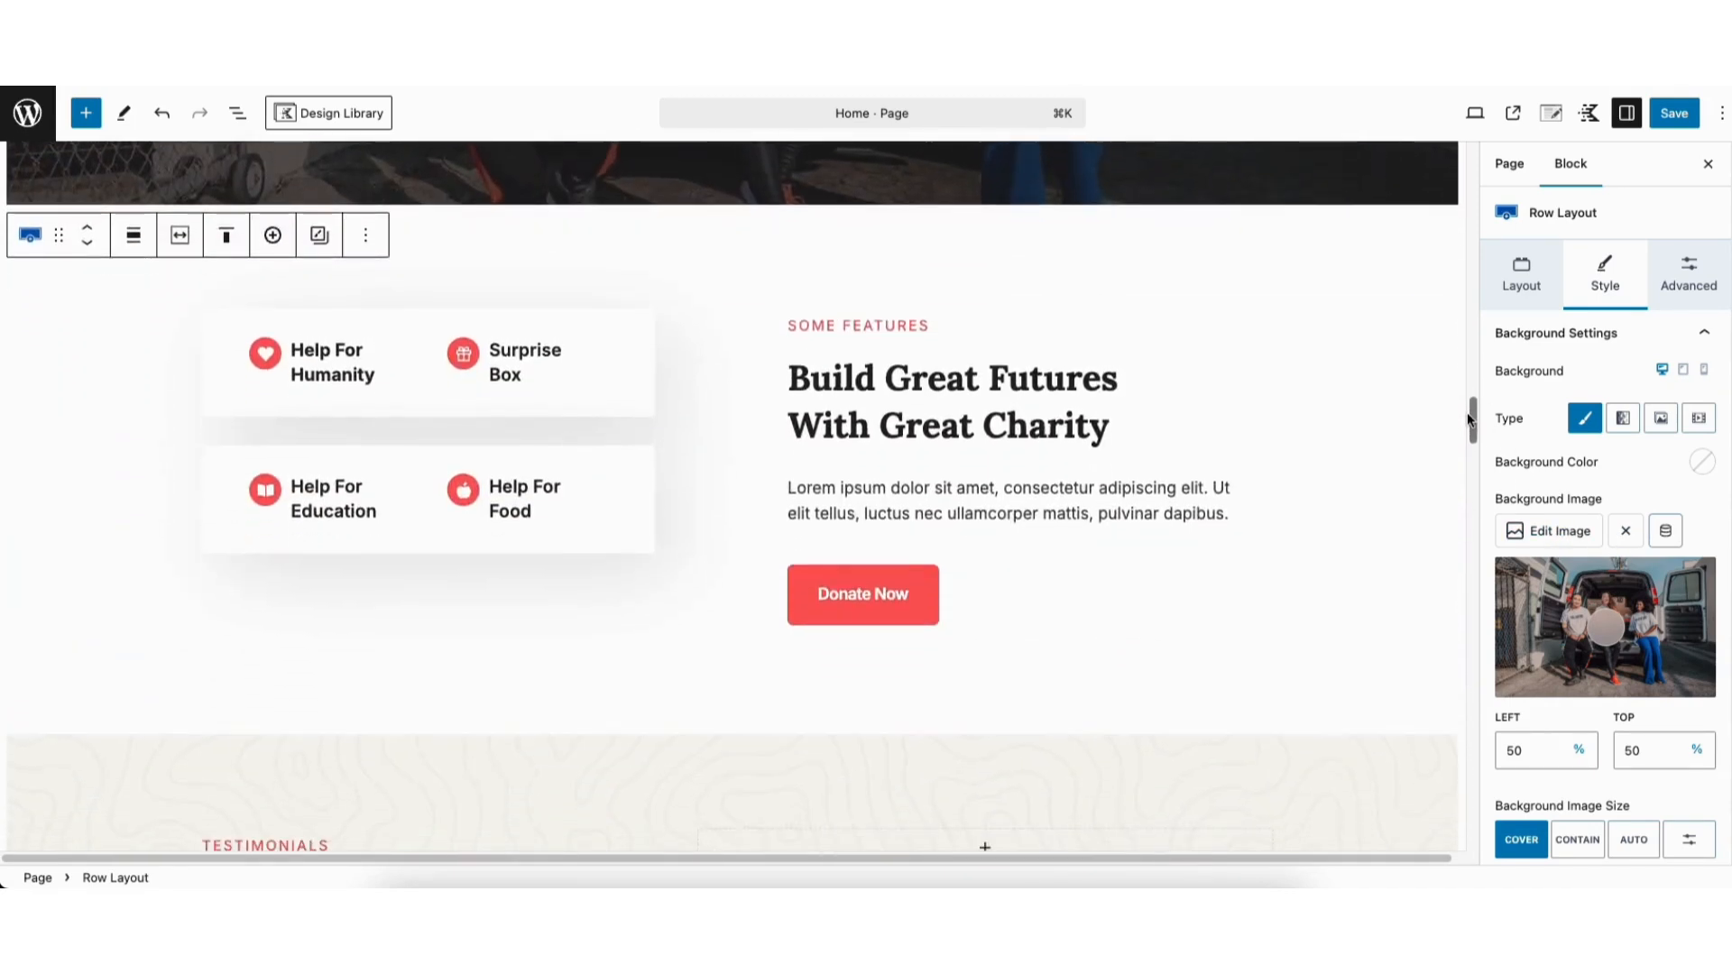
left_click(315, 360)
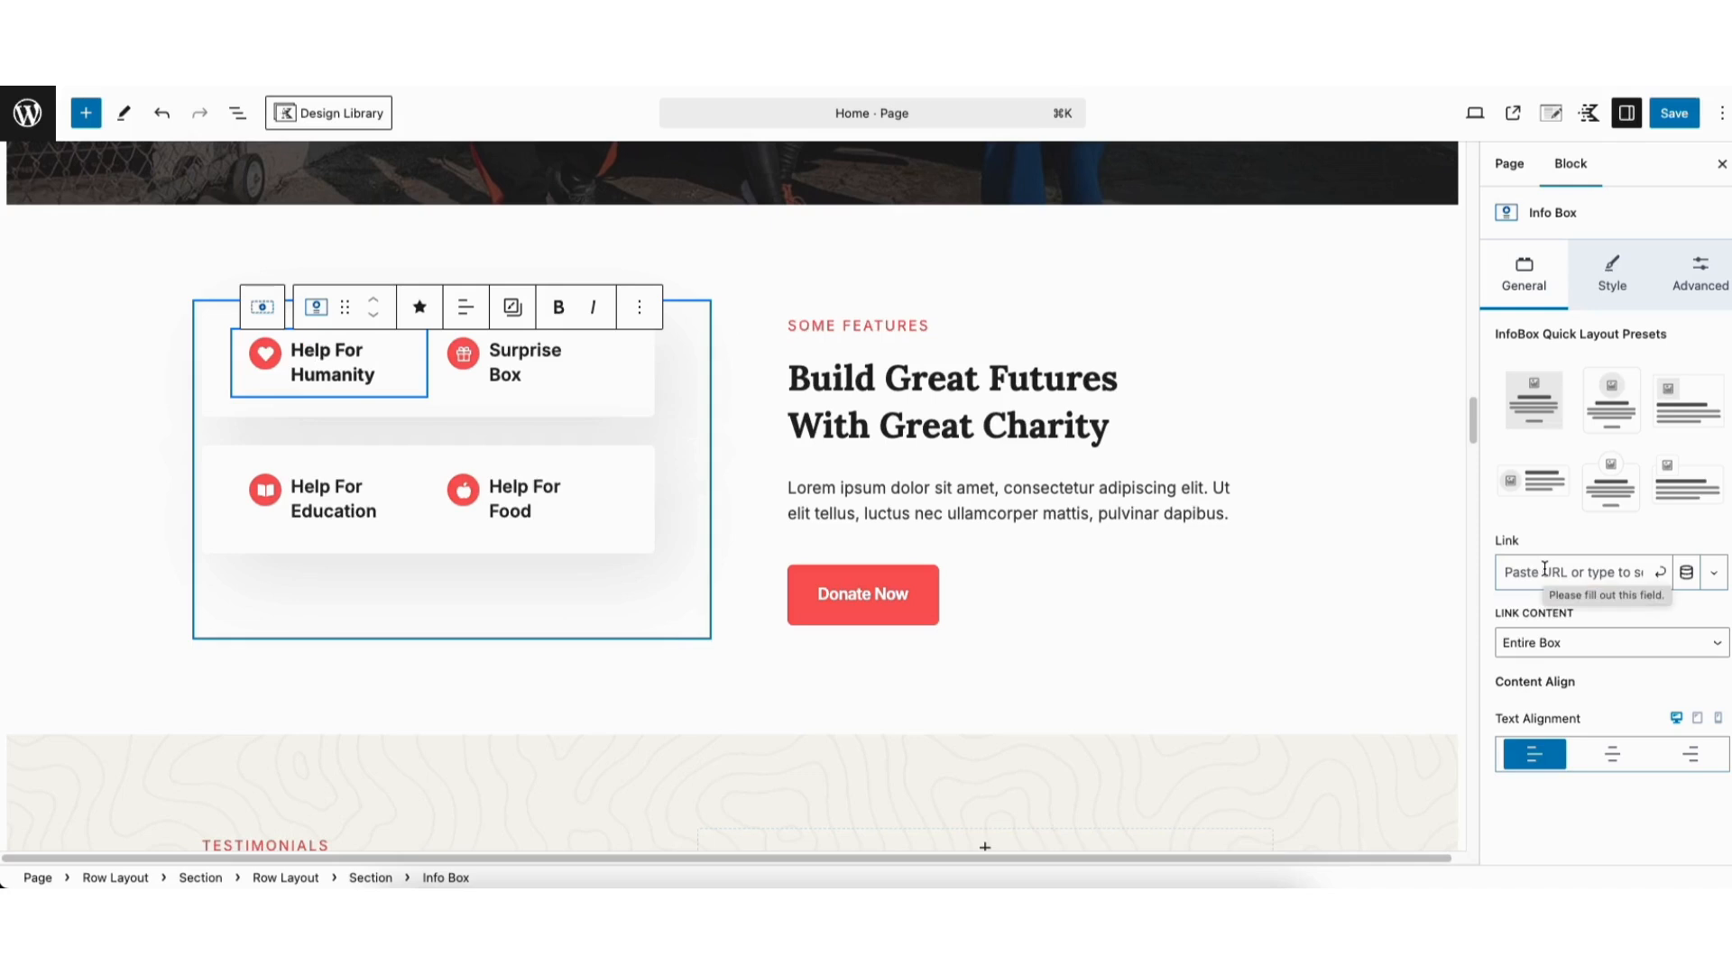
left_click(1613, 271)
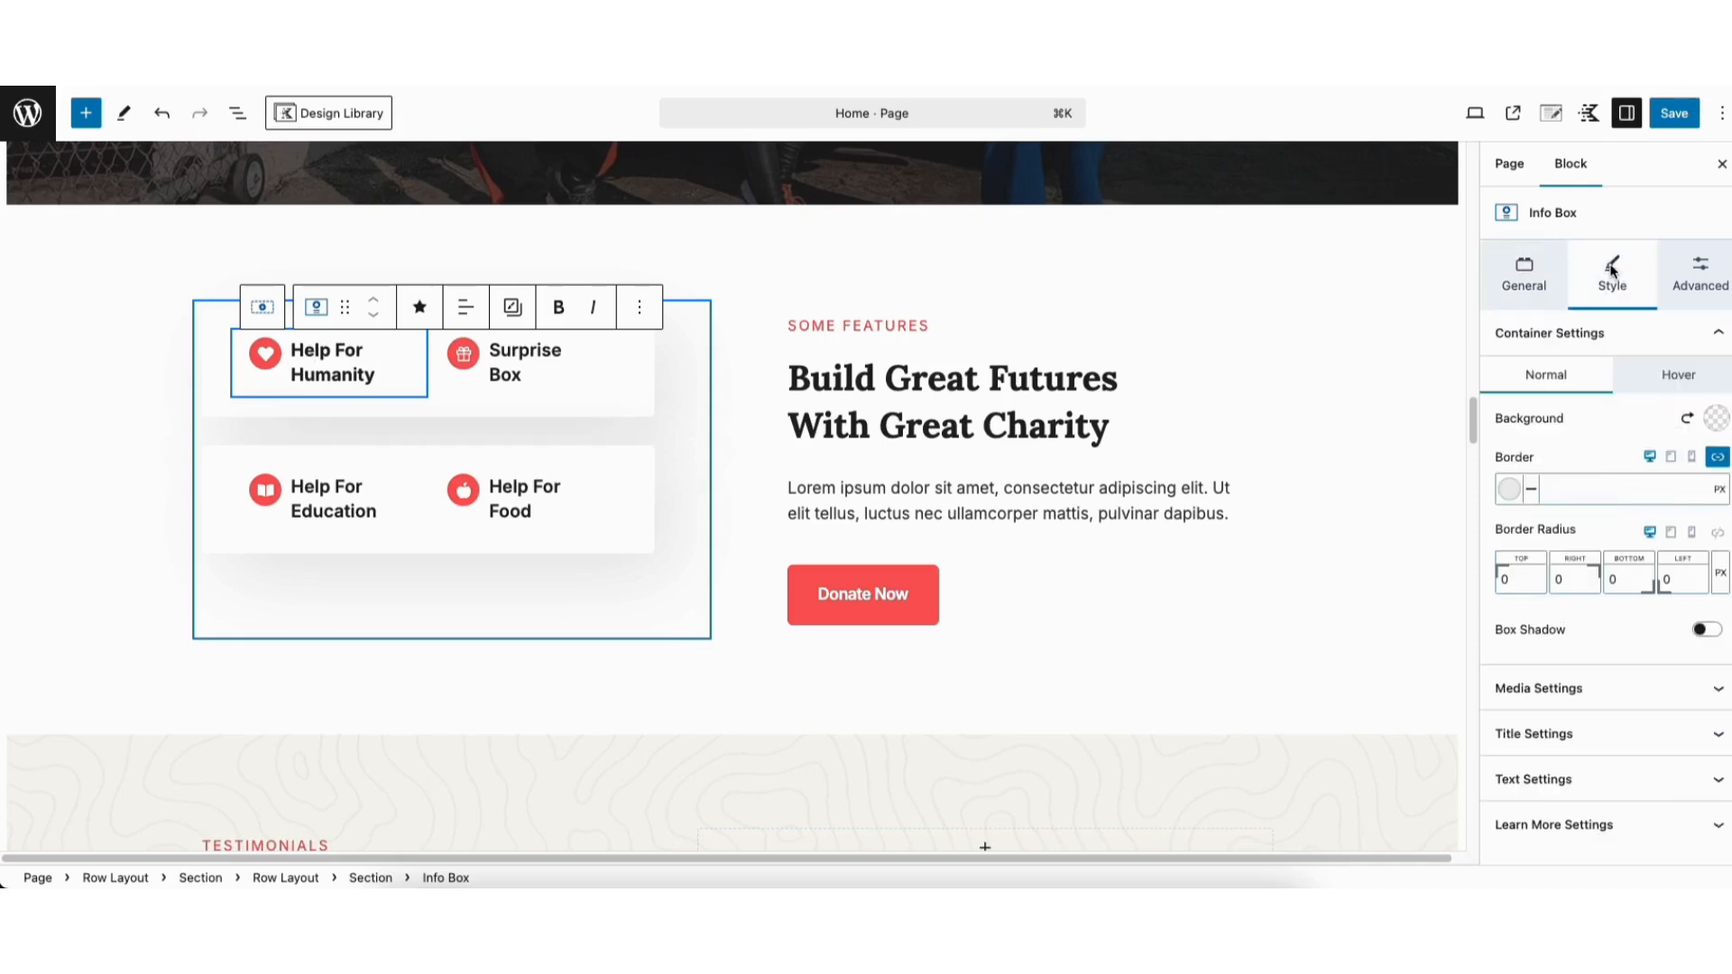
left_click(1555, 689)
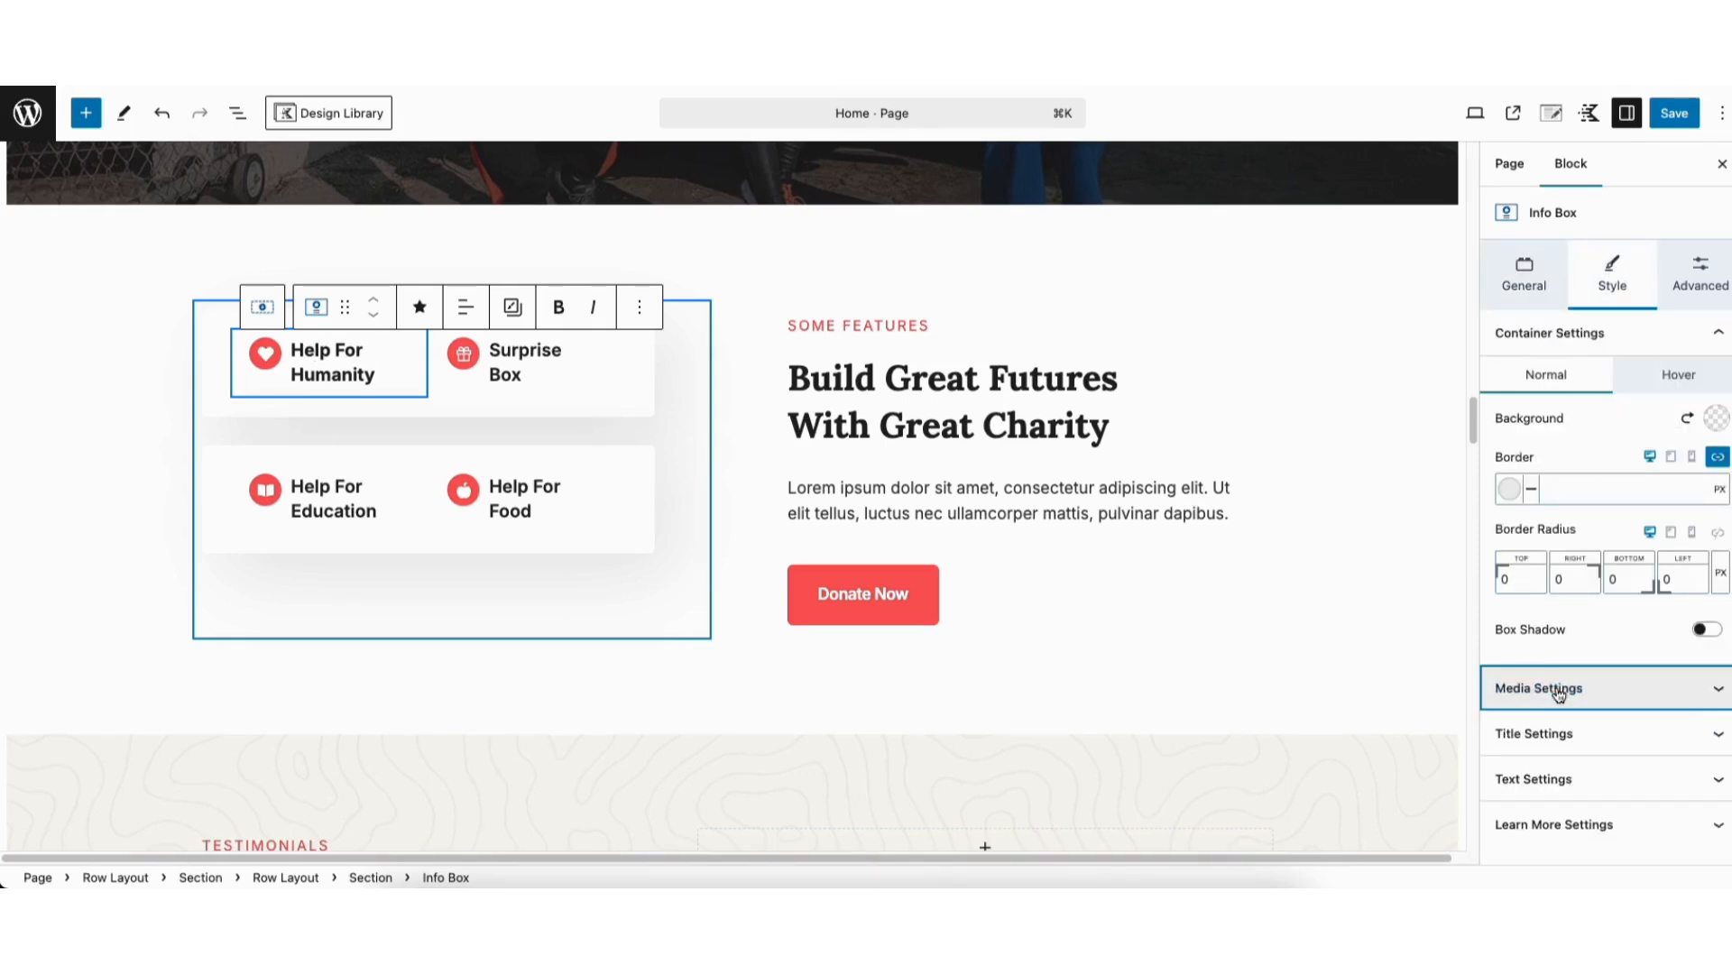
scroll(1559, 695, "down", 2)
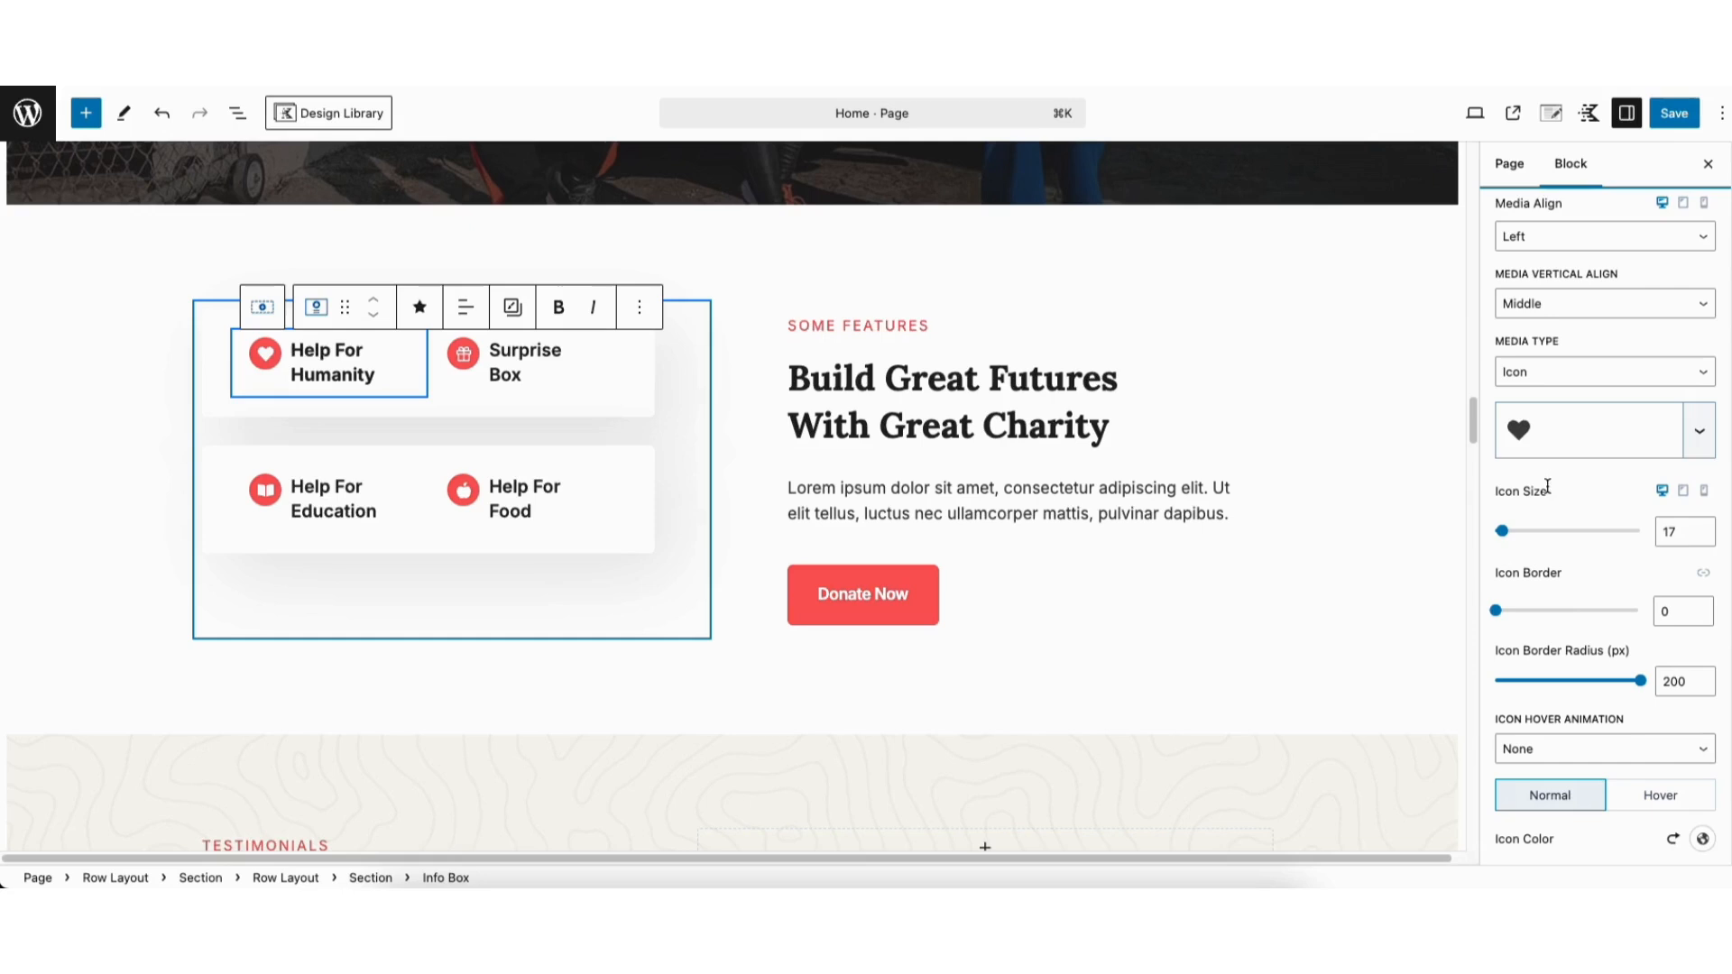
left_click(1529, 434)
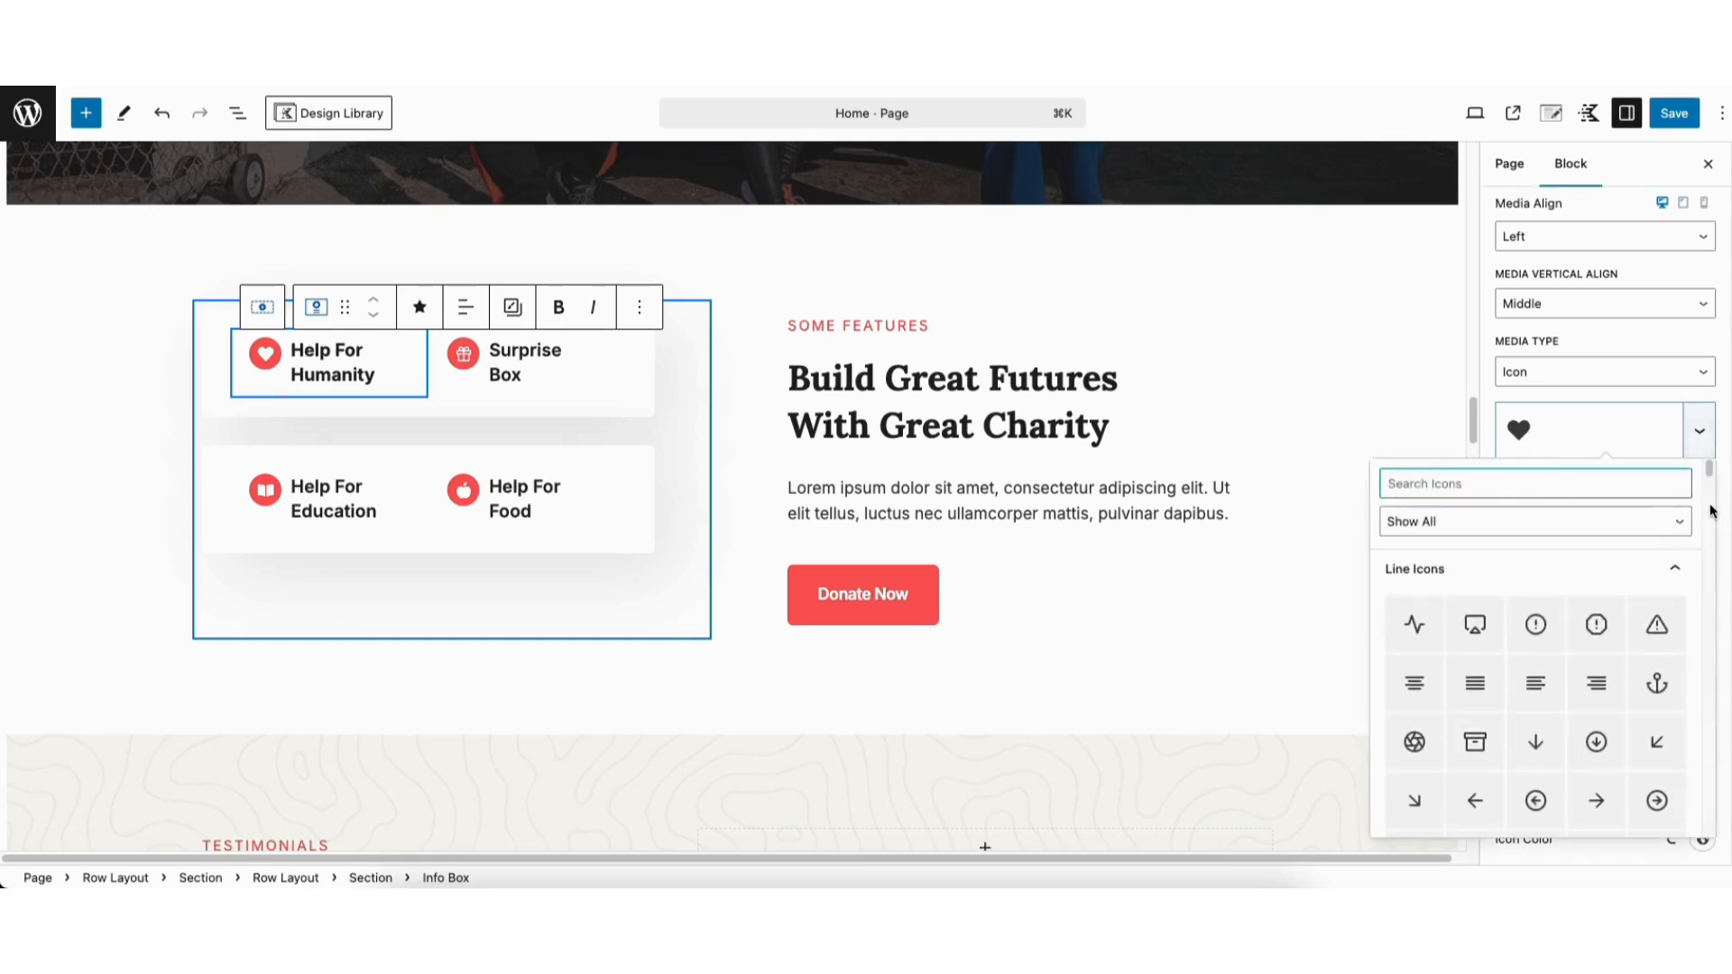
left_click_drag(1710, 471, 1711, 532)
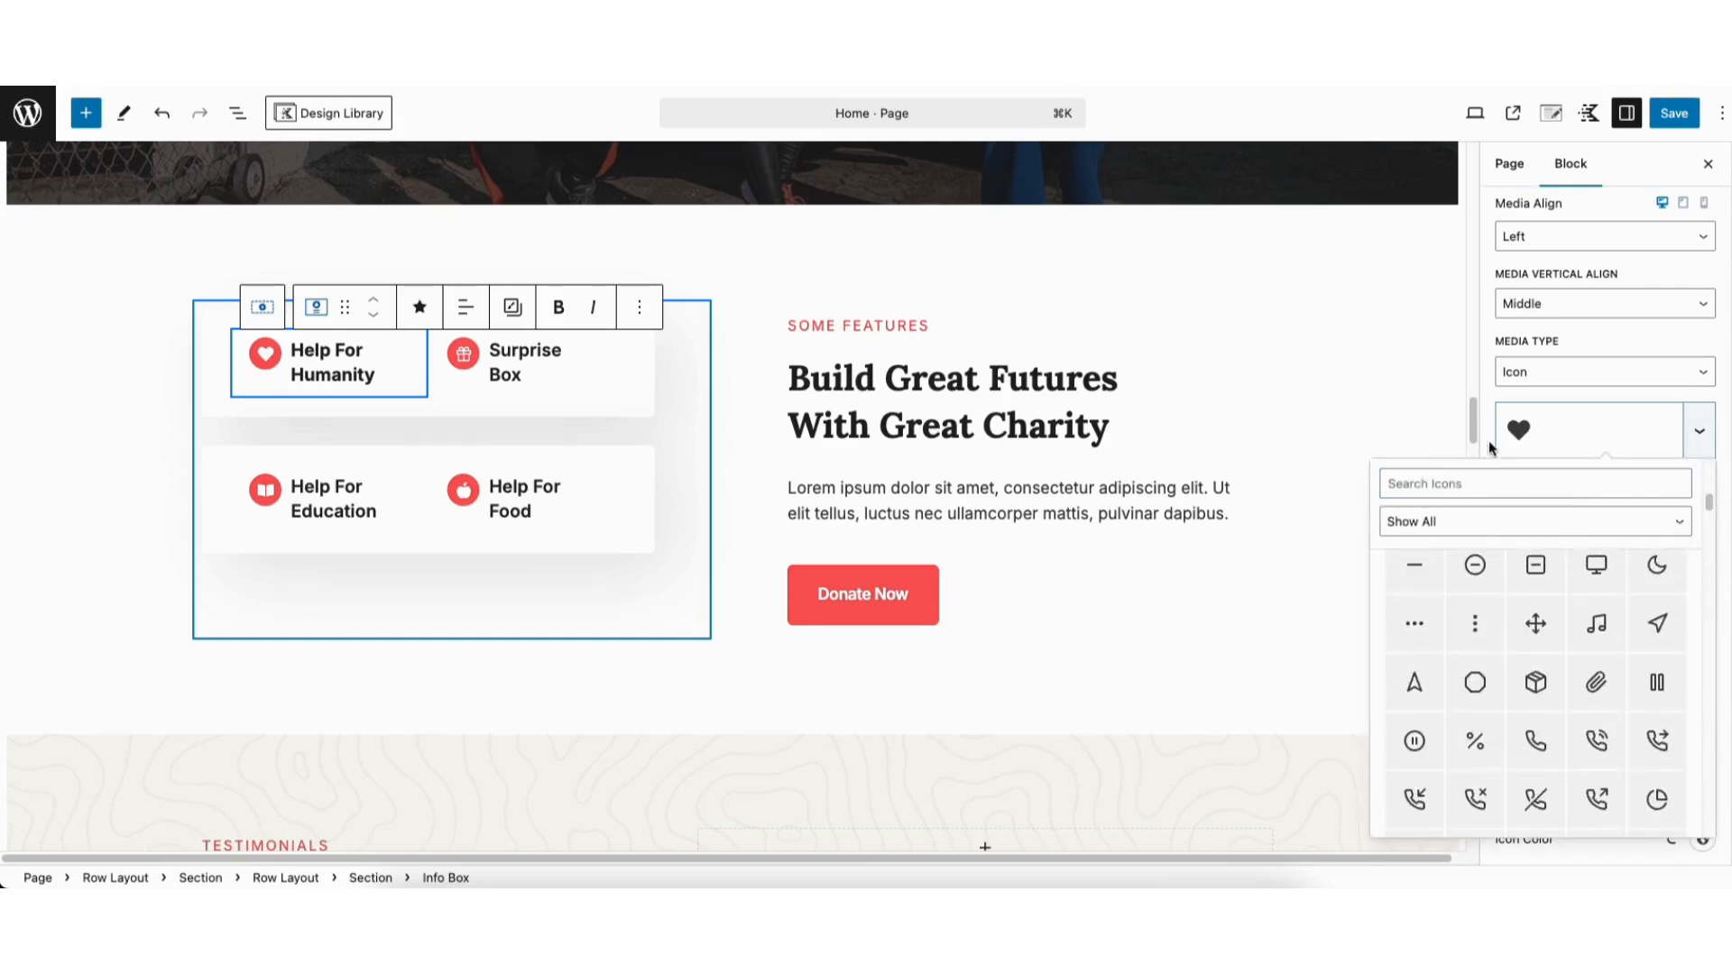
left_click(1491, 442)
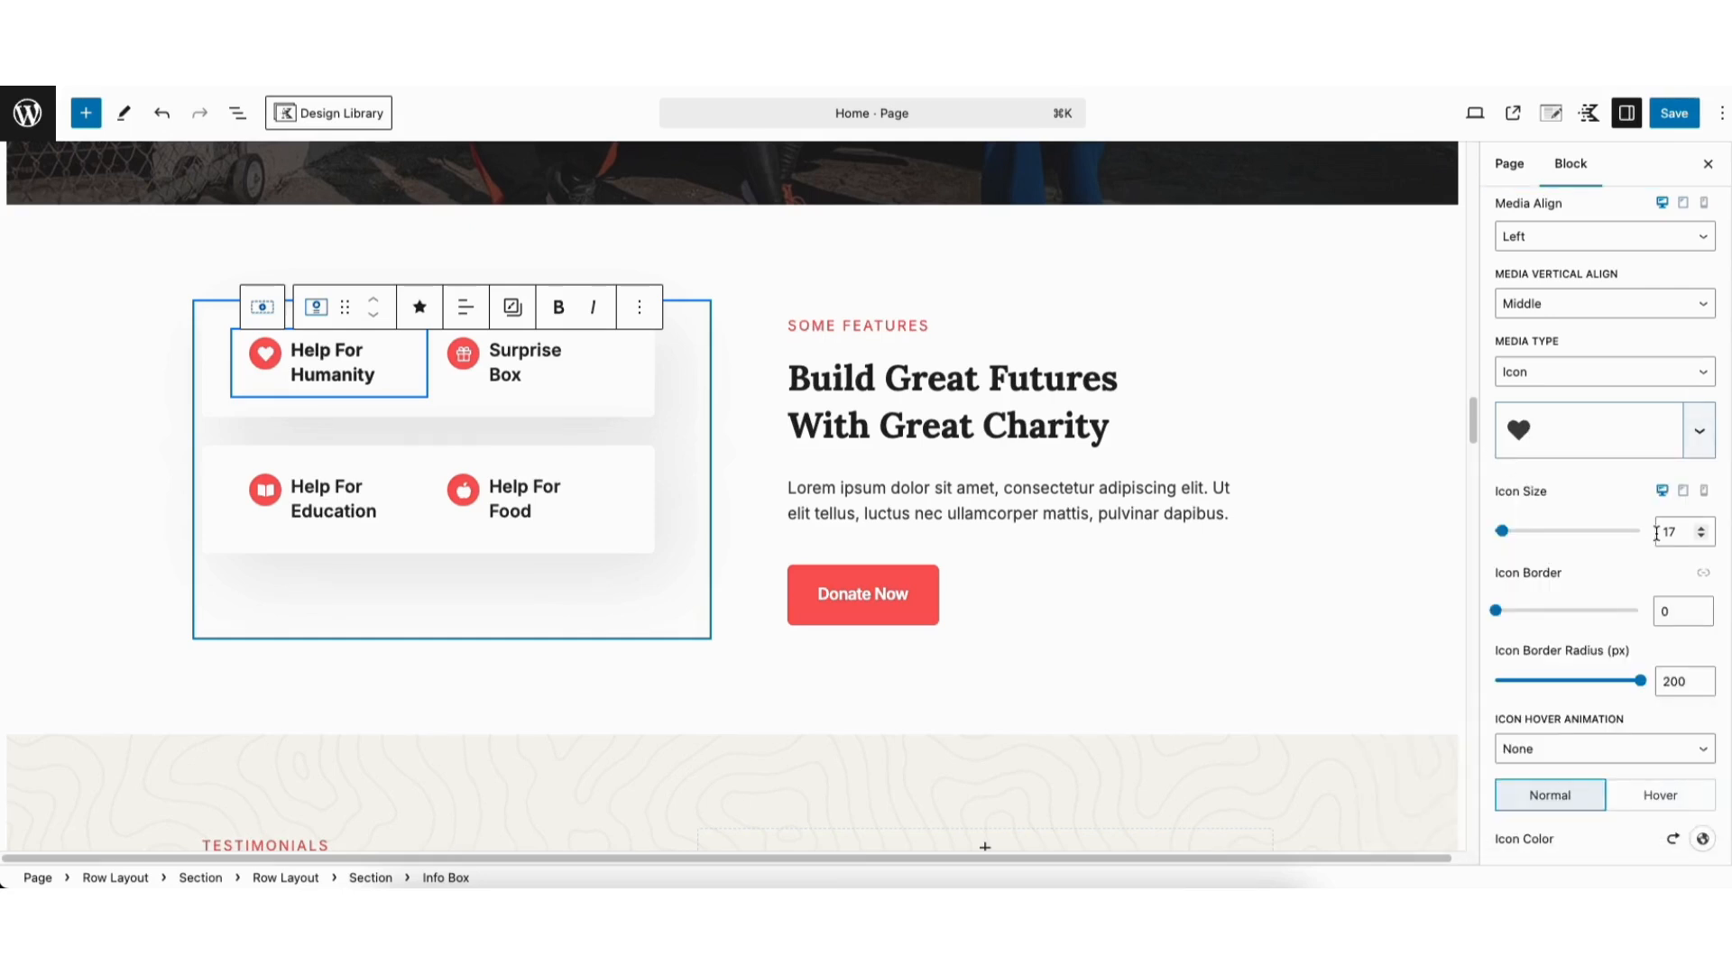
- Examine the icon color, background, padding and margin settings of the "Help For Humanity" info box
scroll(1657, 534, "down", 3)
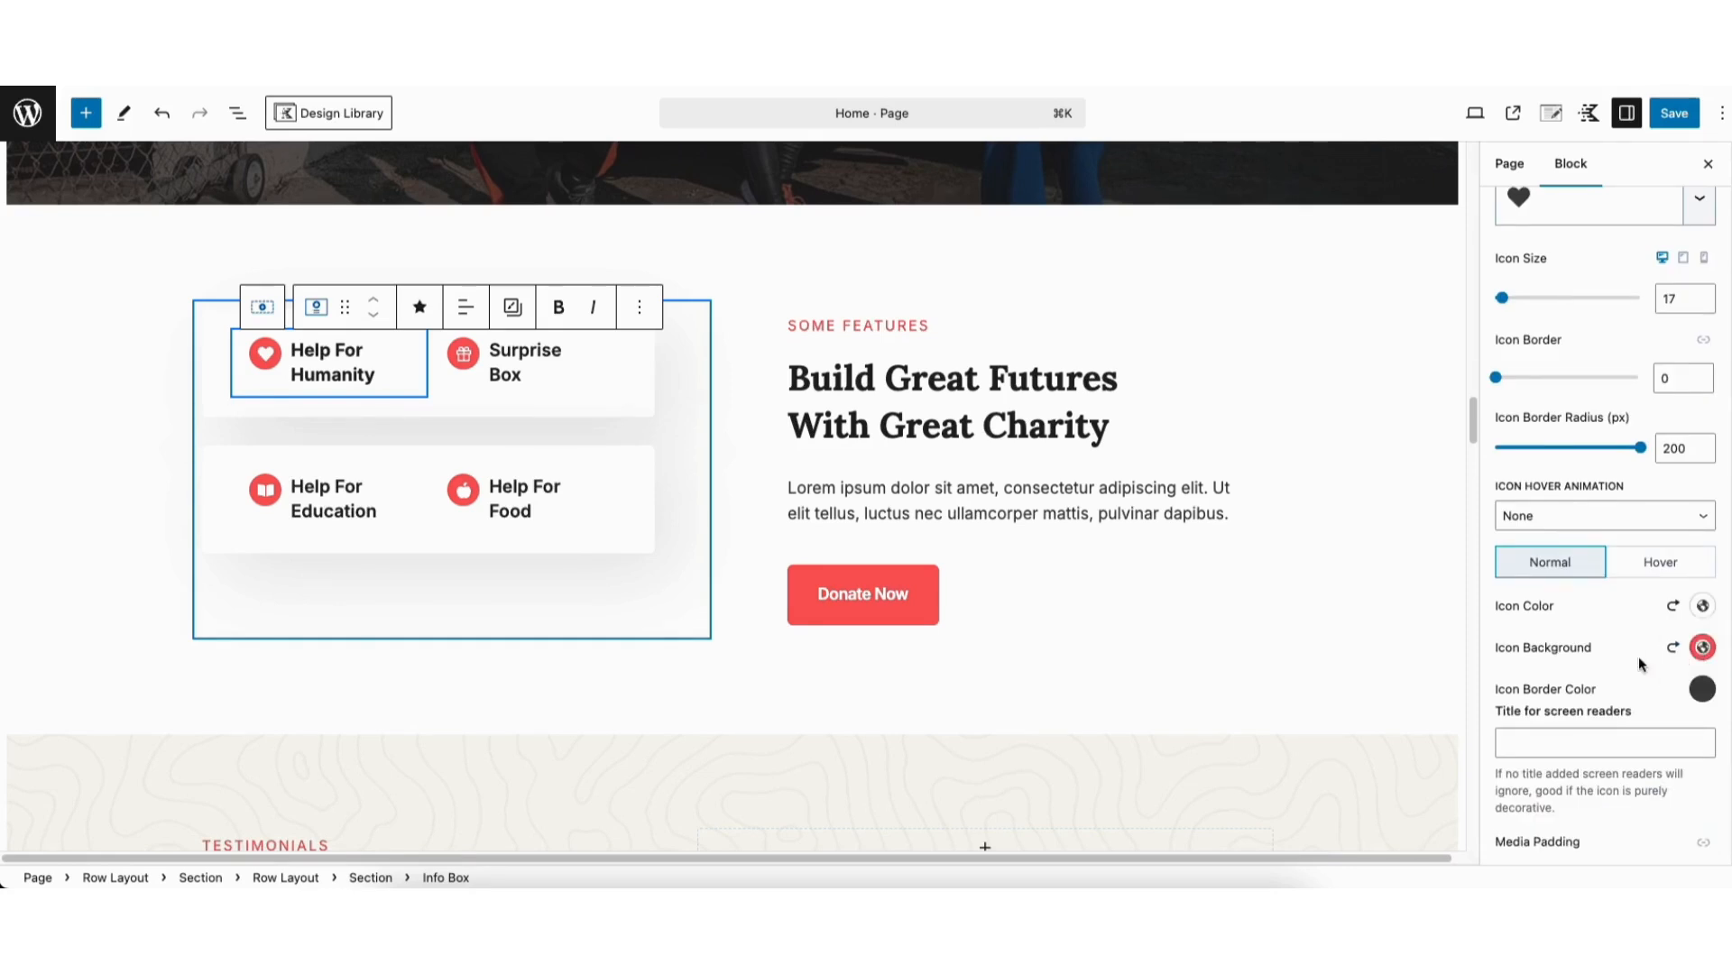
scroll(1678, 348, "up", 8)
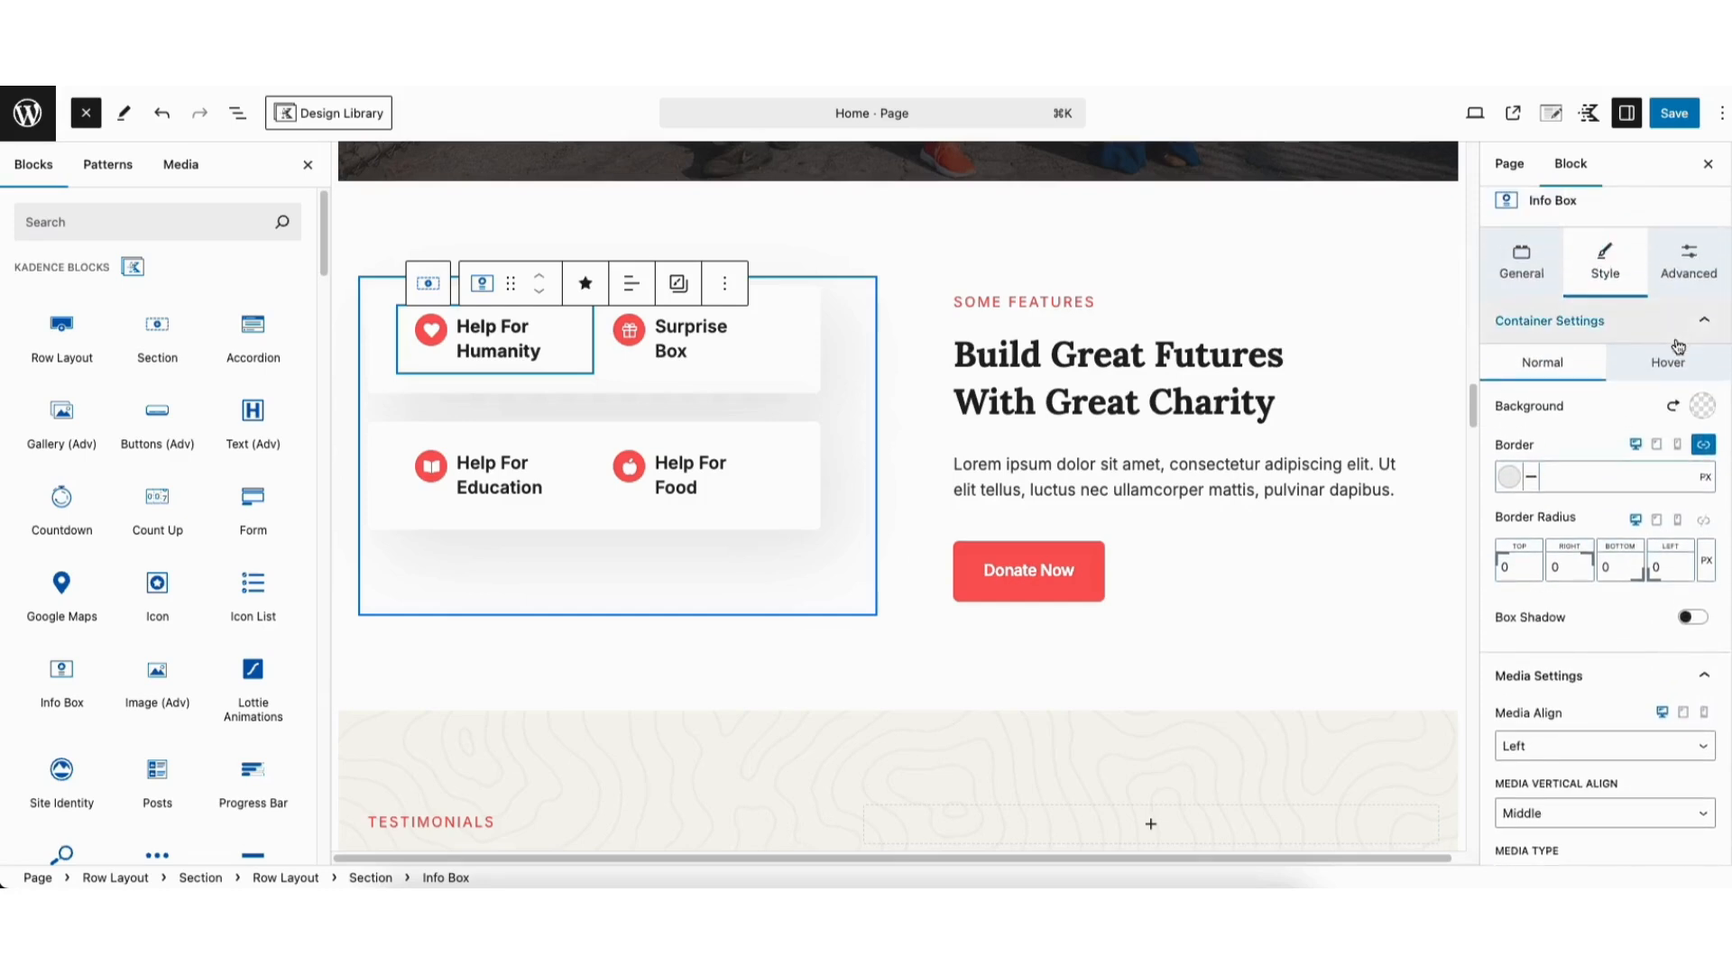
left_click(1669, 361)
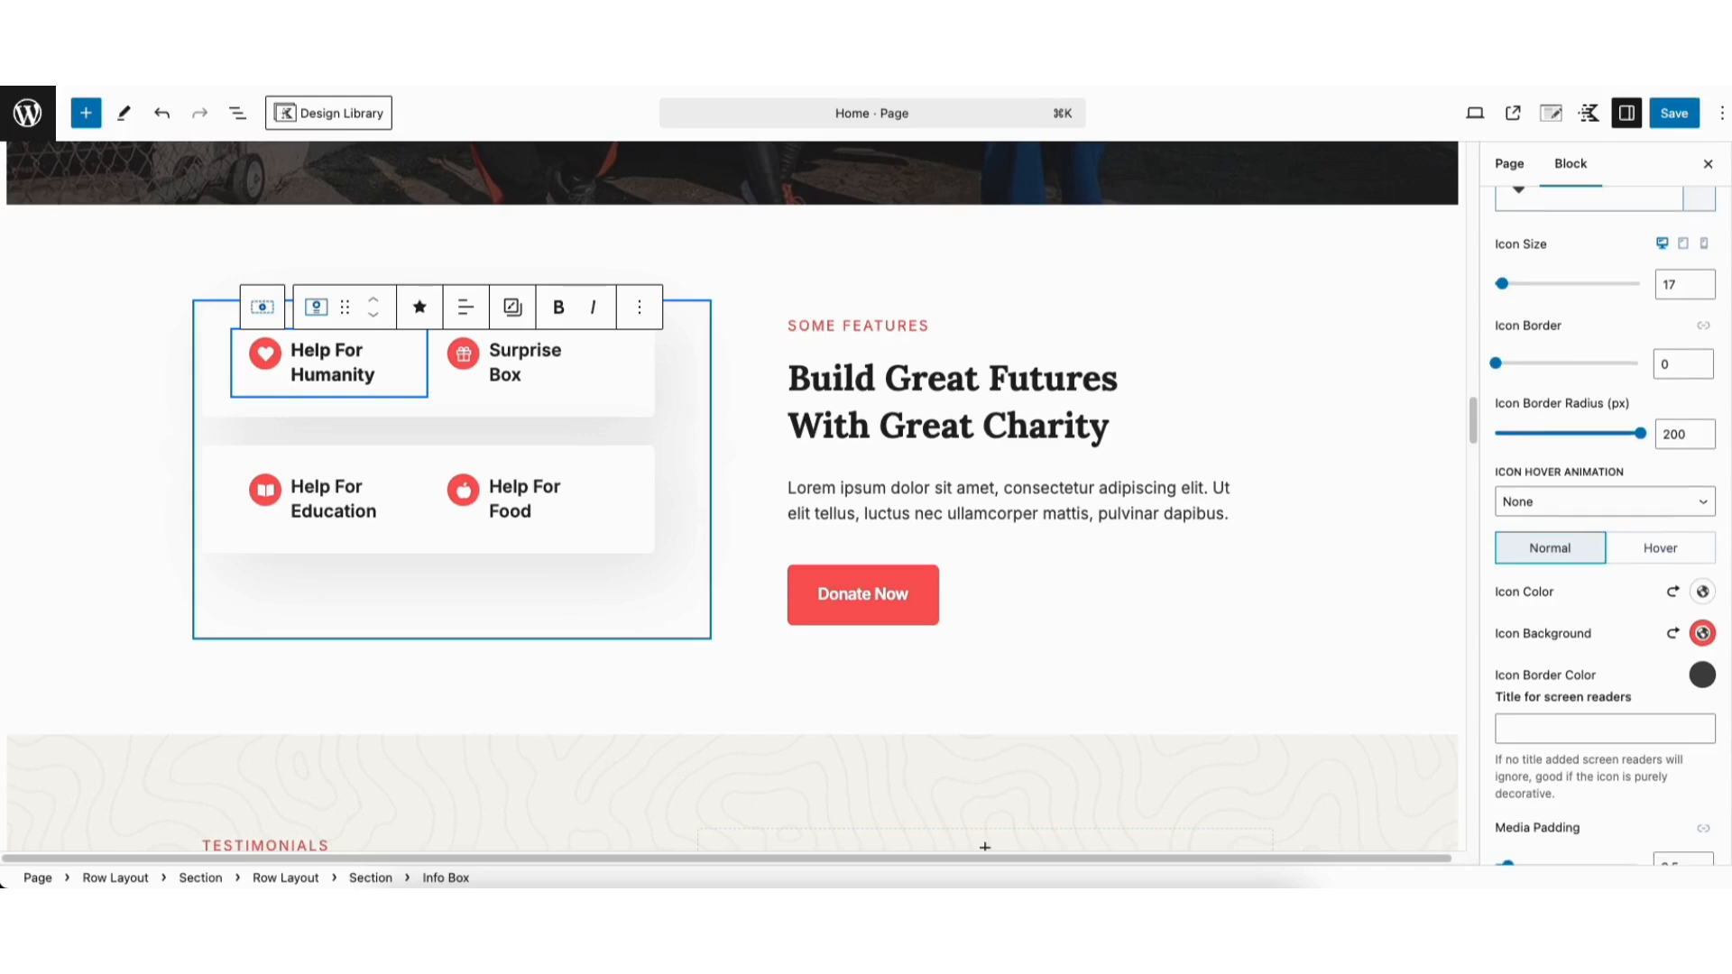
scroll(1606, 523, "down", 3)
scroll(1606, 523, "down", 1)
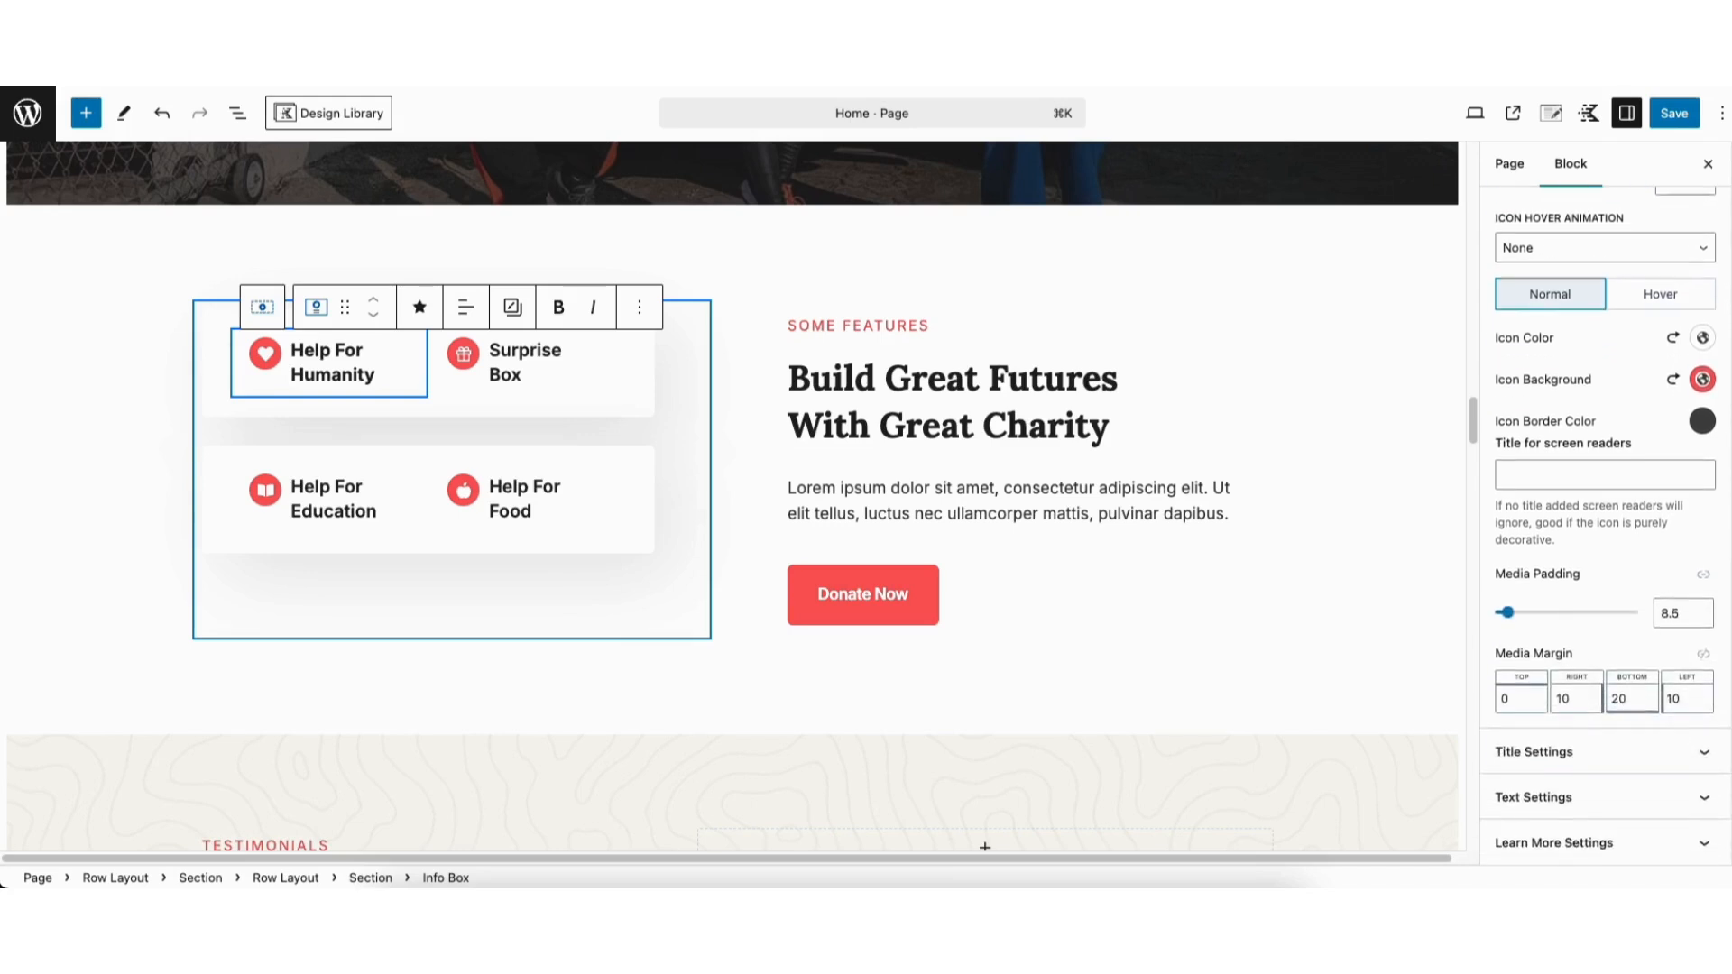
- Review the title typography, spacing and text display settings of the "Help For Humanity" info box
left_click(1590, 763)
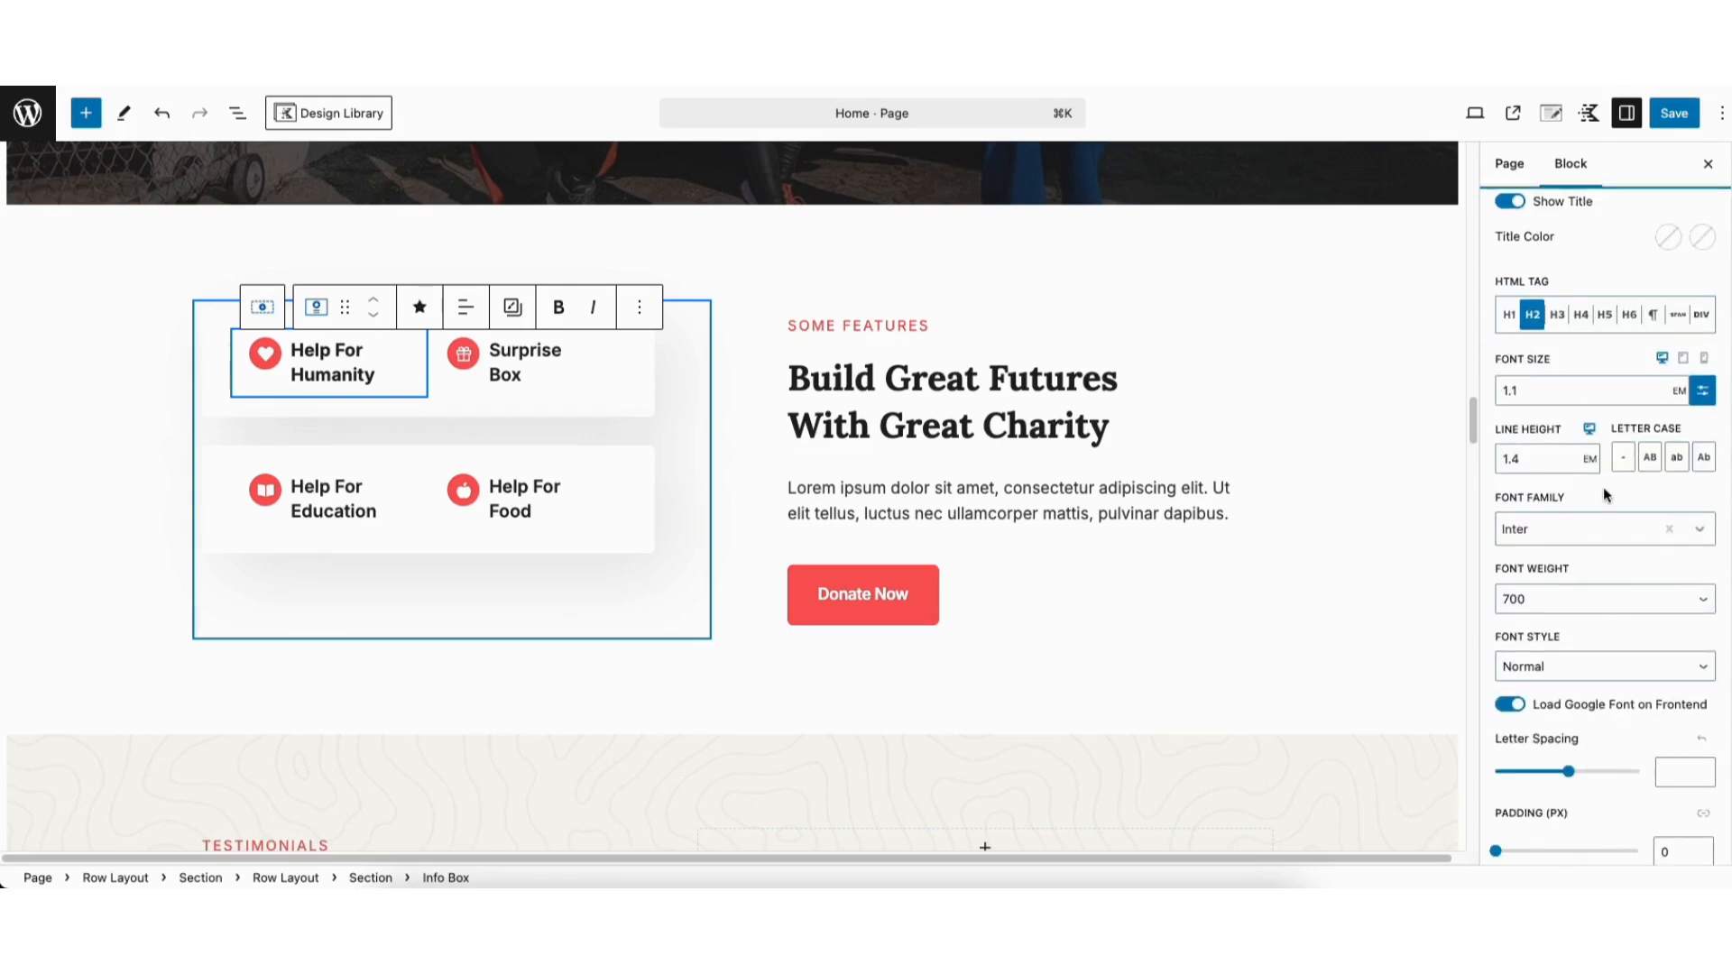
scroll(1606, 541, "down", 3)
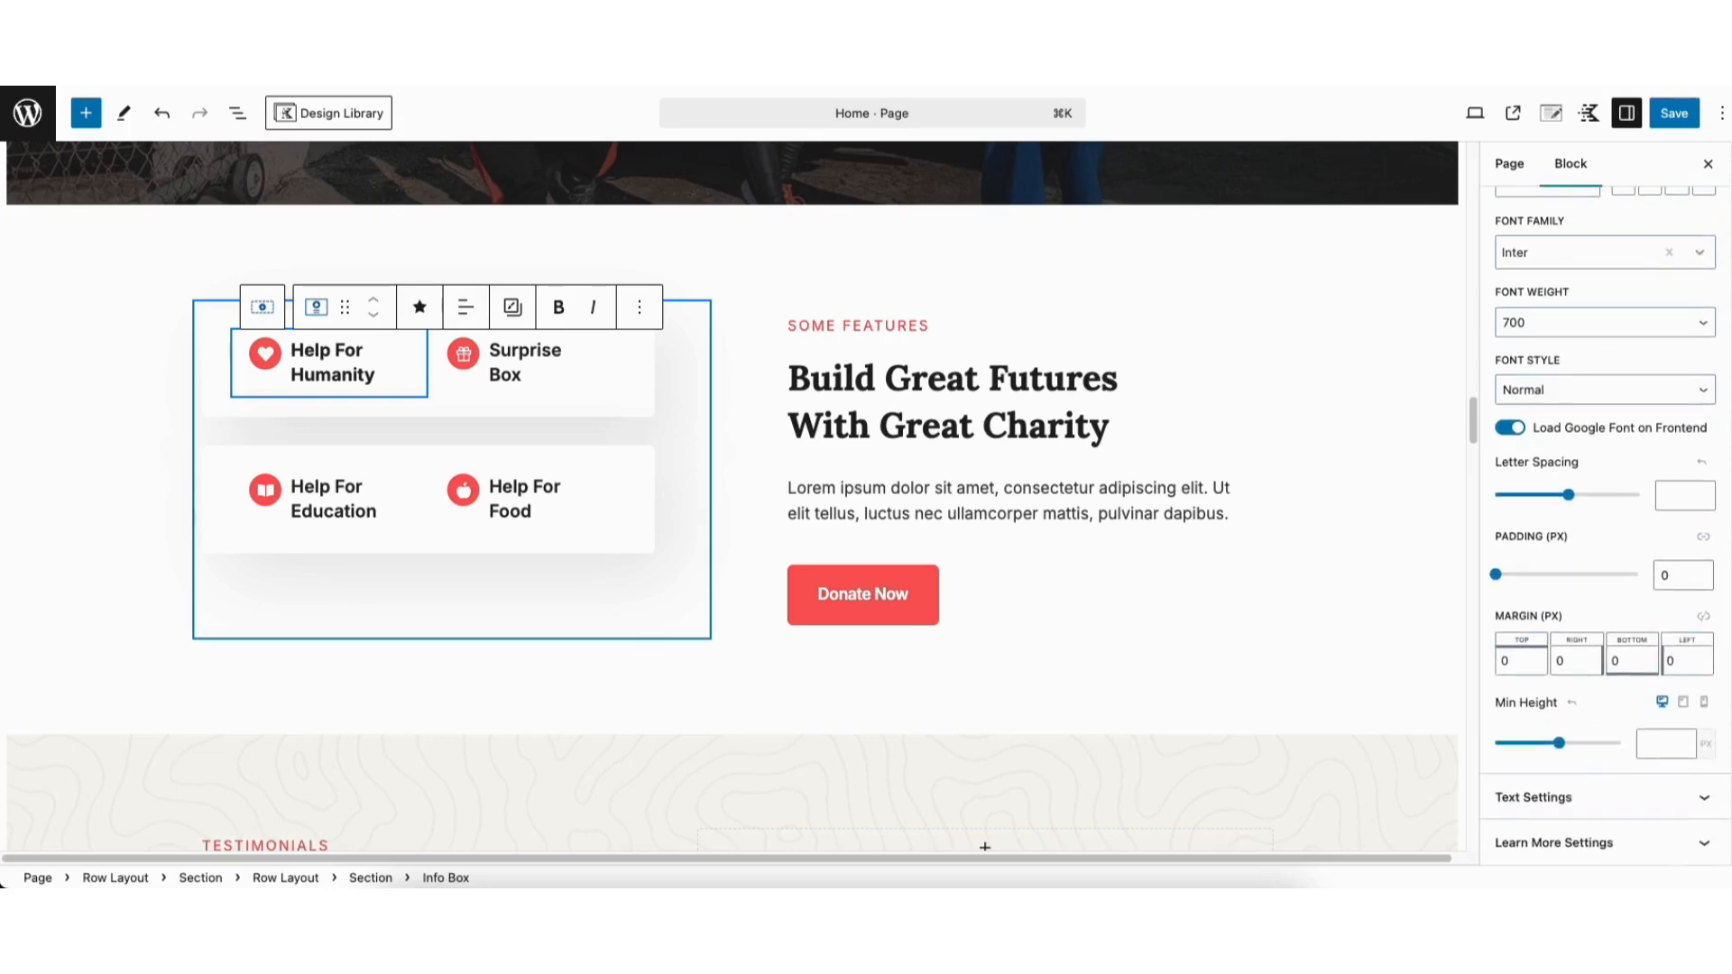
left_click(1570, 798)
scroll(1606, 524, "down", 1)
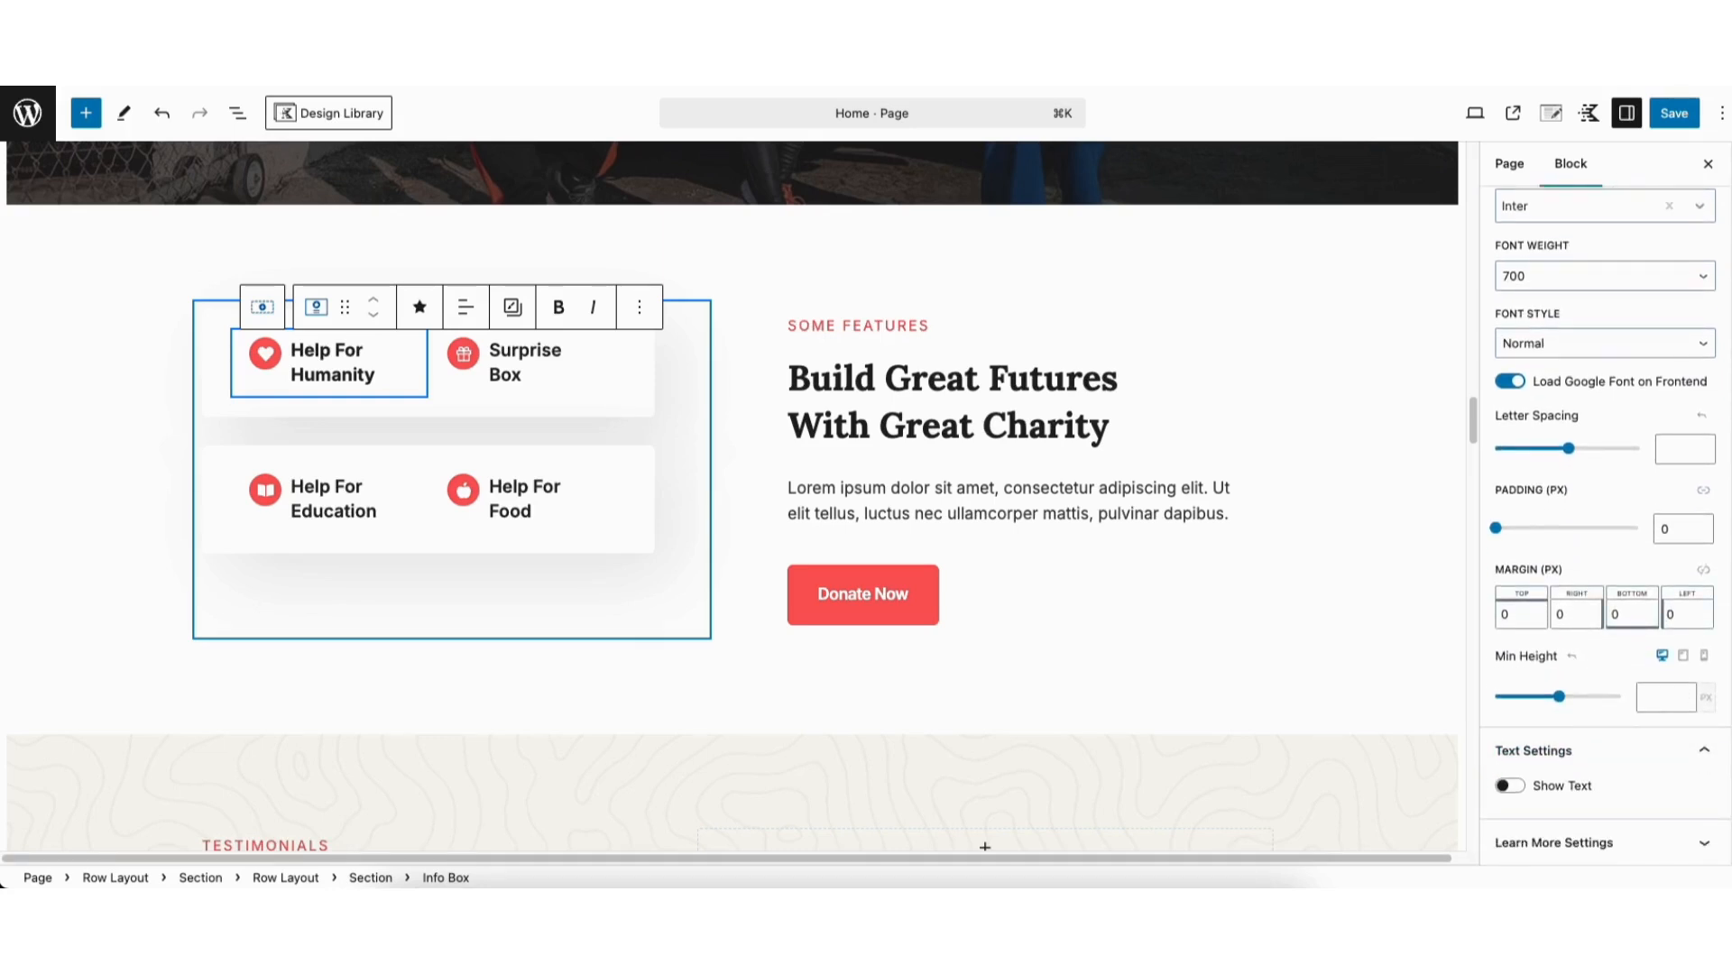
- Turn on the Learn More link of the "Help For Humanity" info box and turn it back off
left_click(1573, 844)
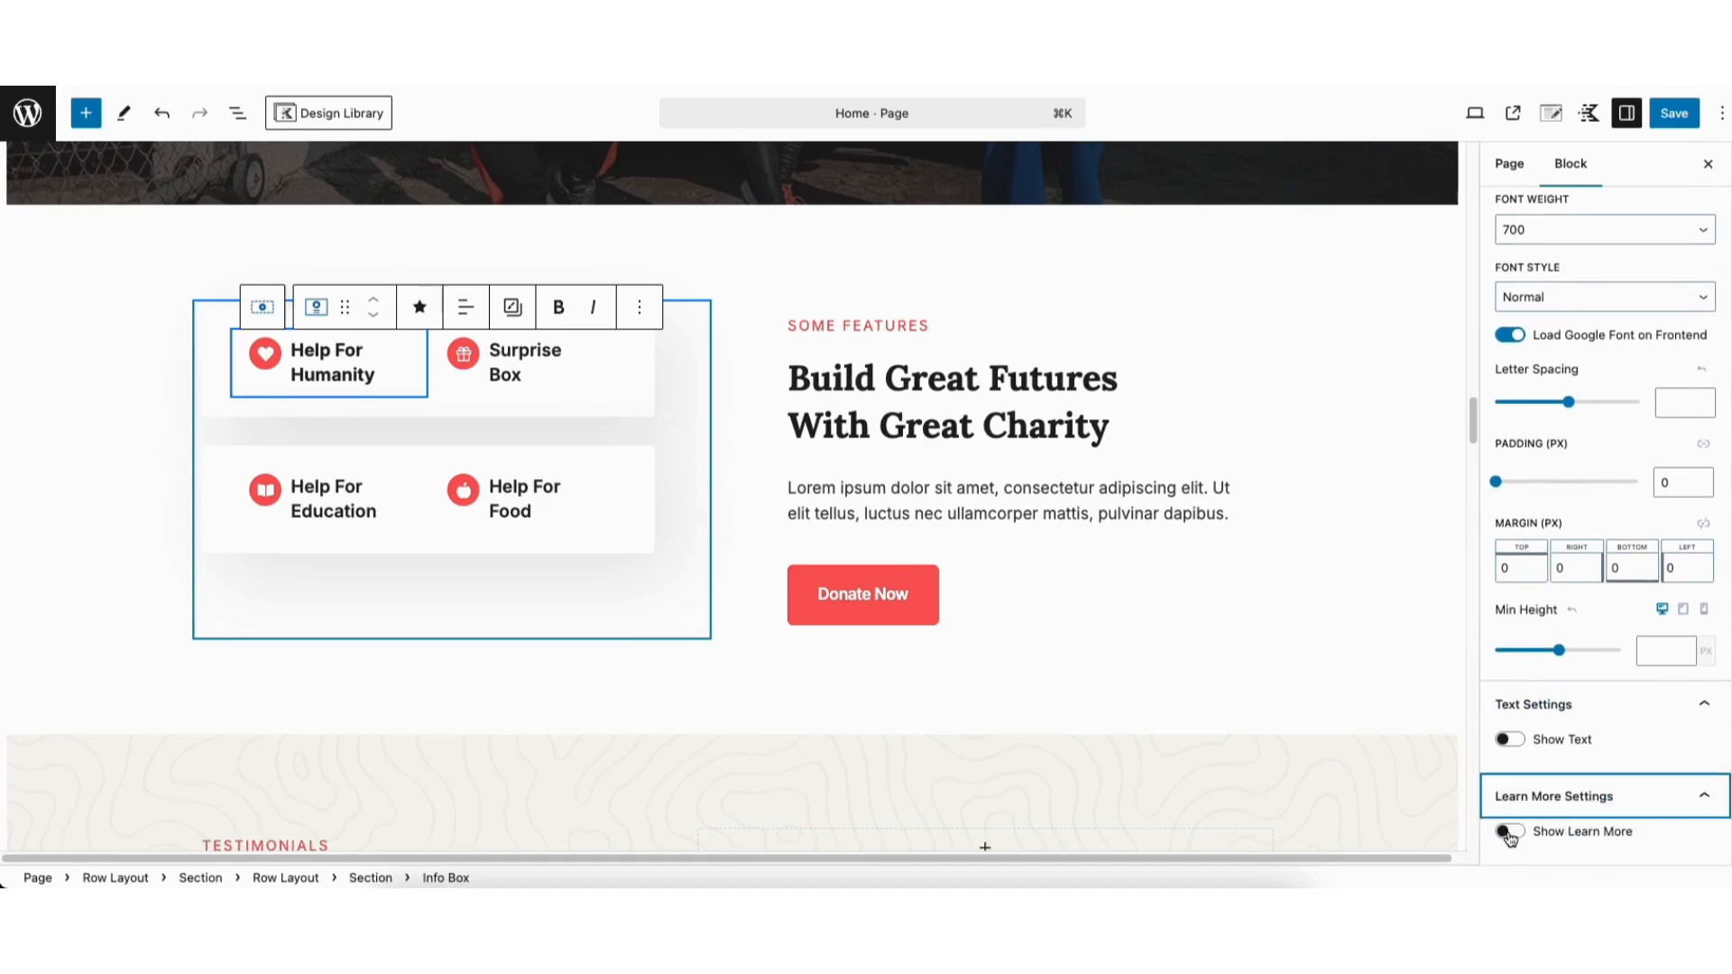
left_click(1510, 832)
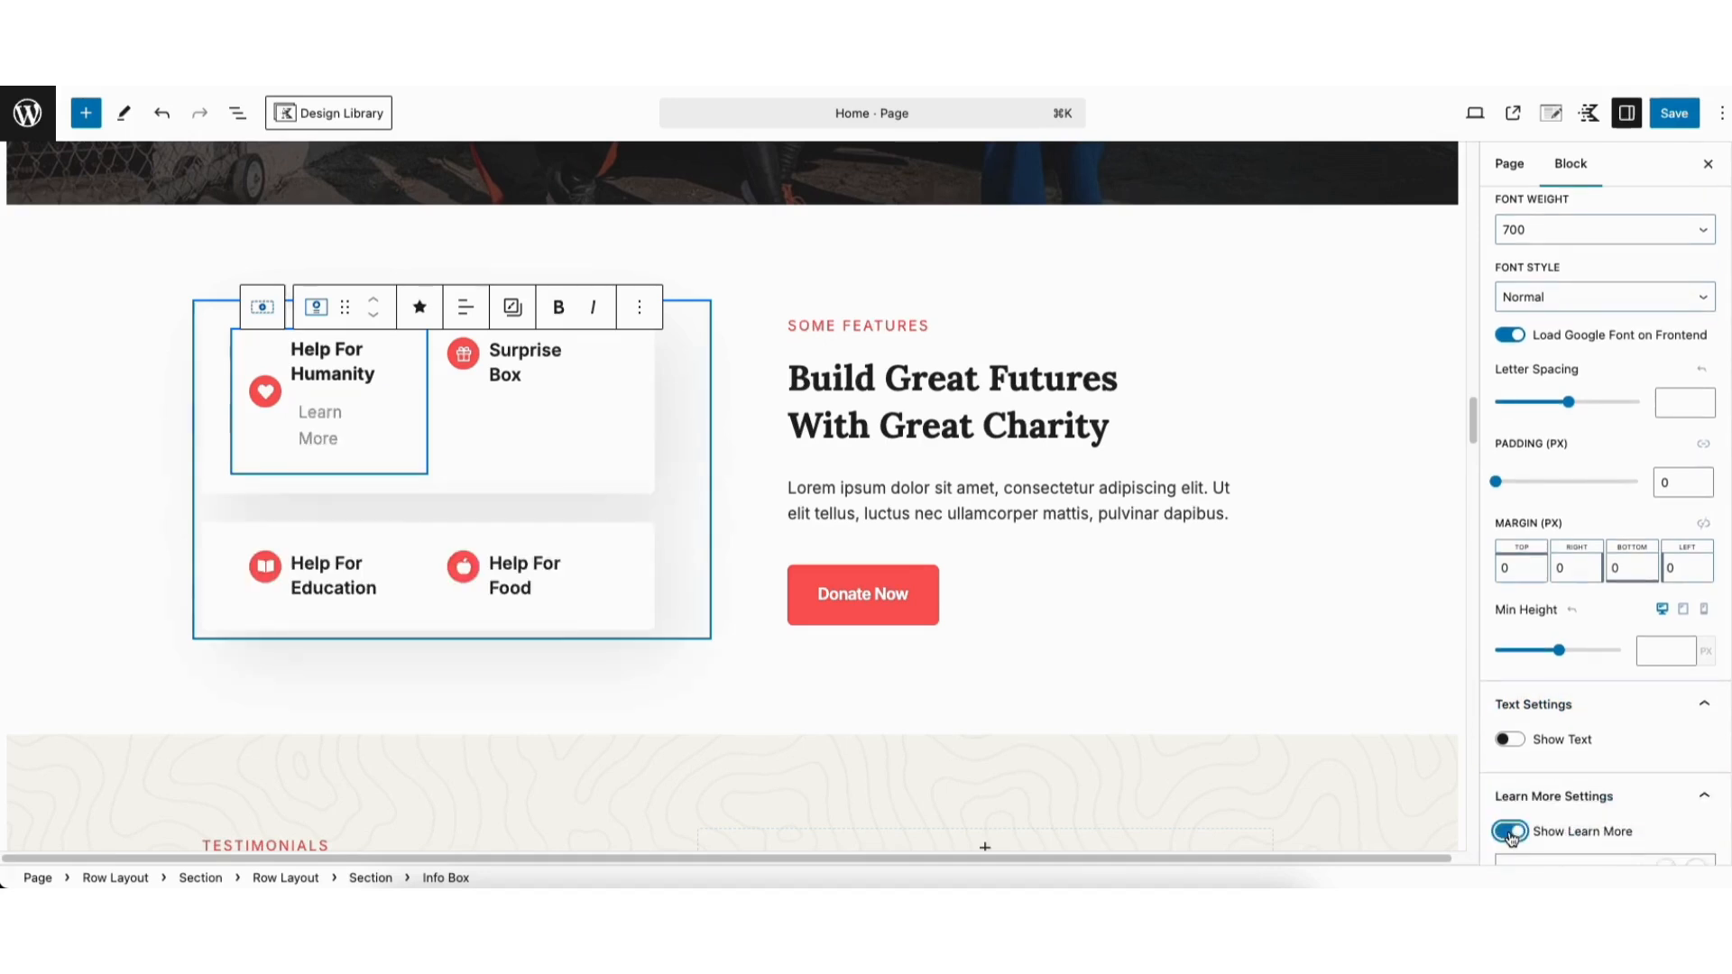
left_click(1511, 834)
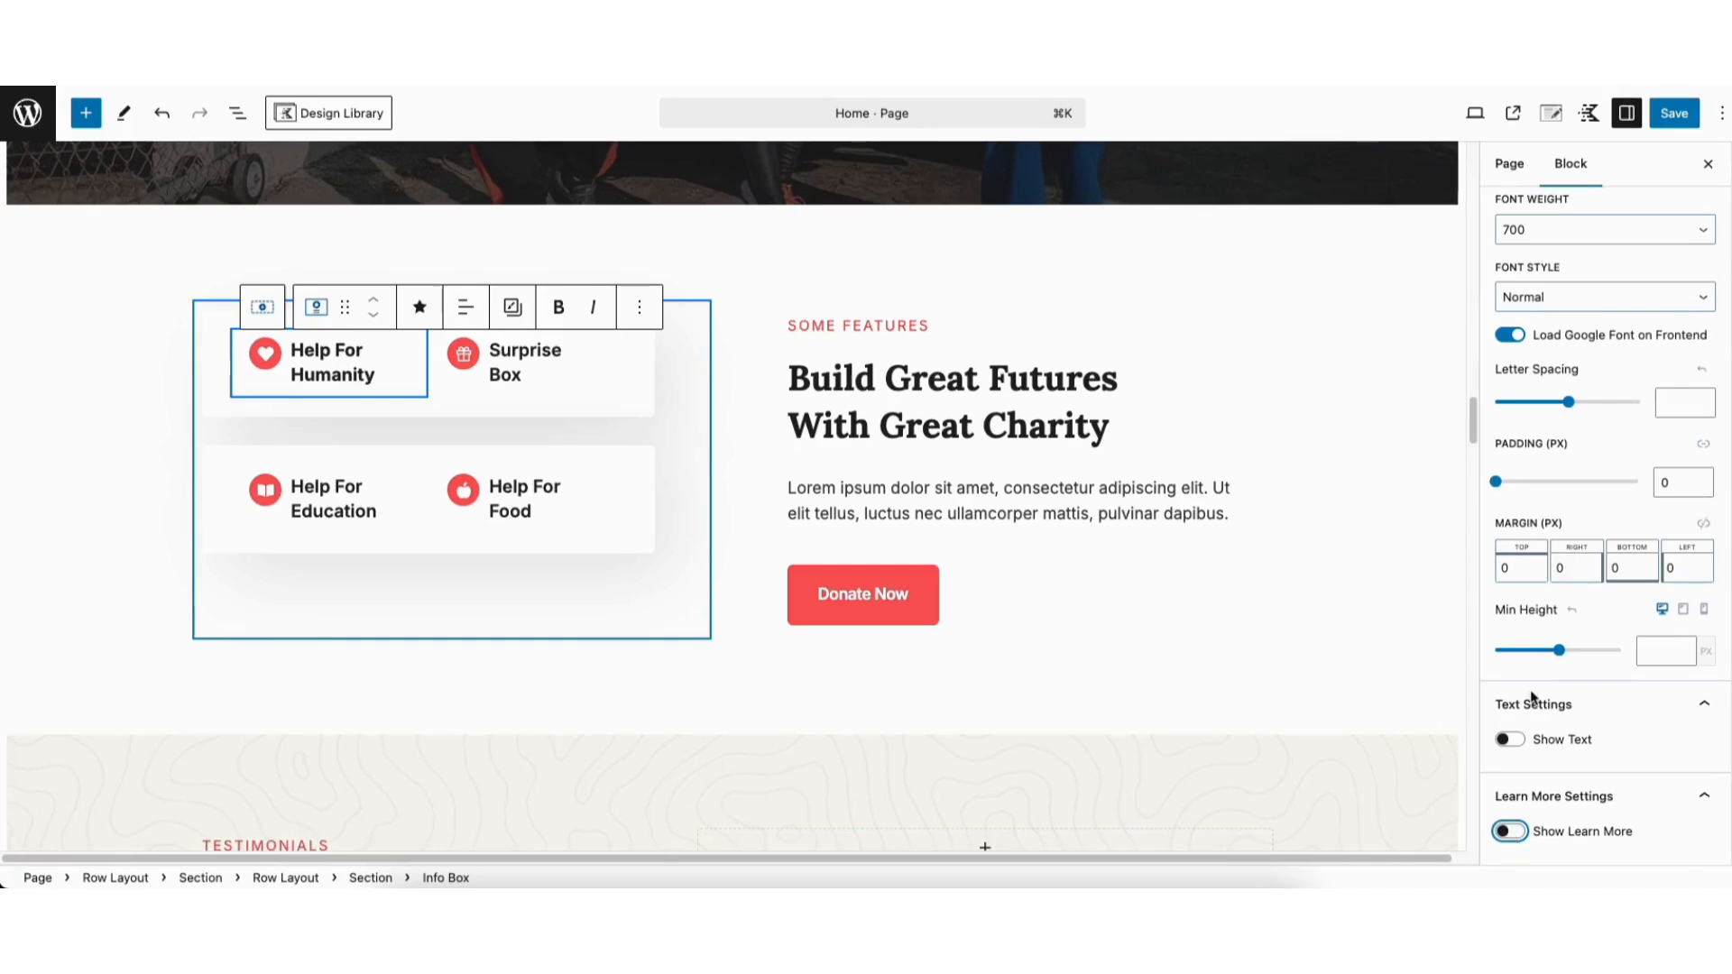
- Open the first testimonial photo's gallery, review the upload and media library options for adding images, and close it without changes
left_click_drag(1473, 397, 1475, 492)
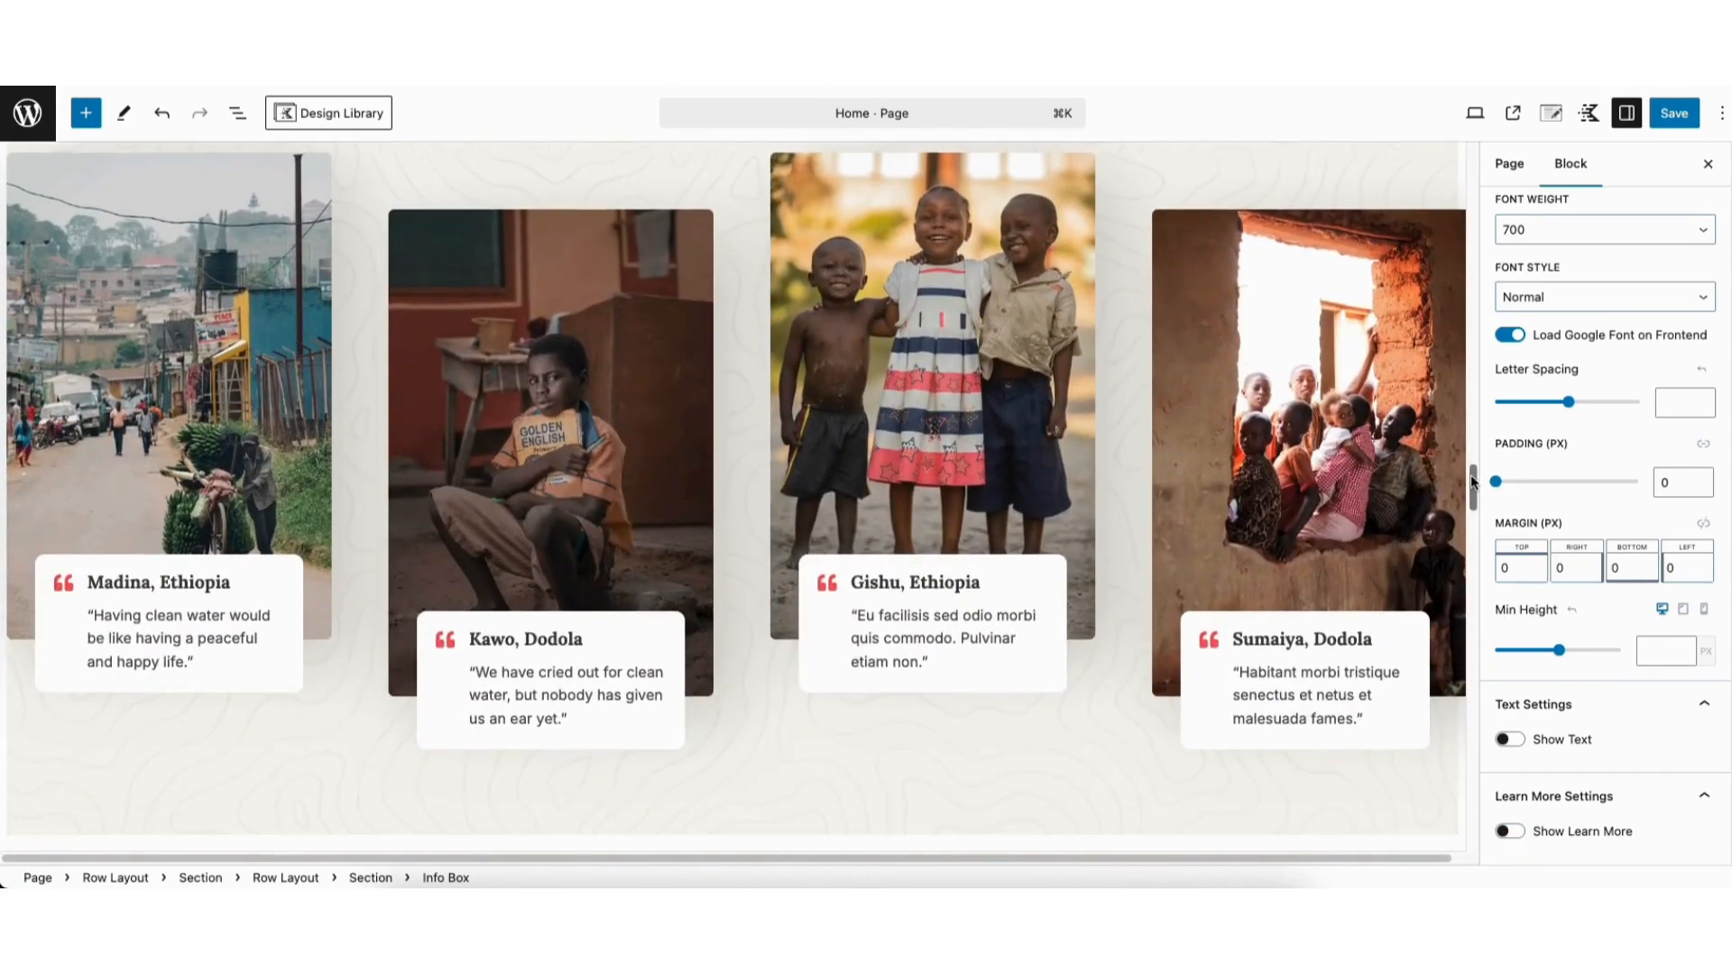
left_click(183, 427)
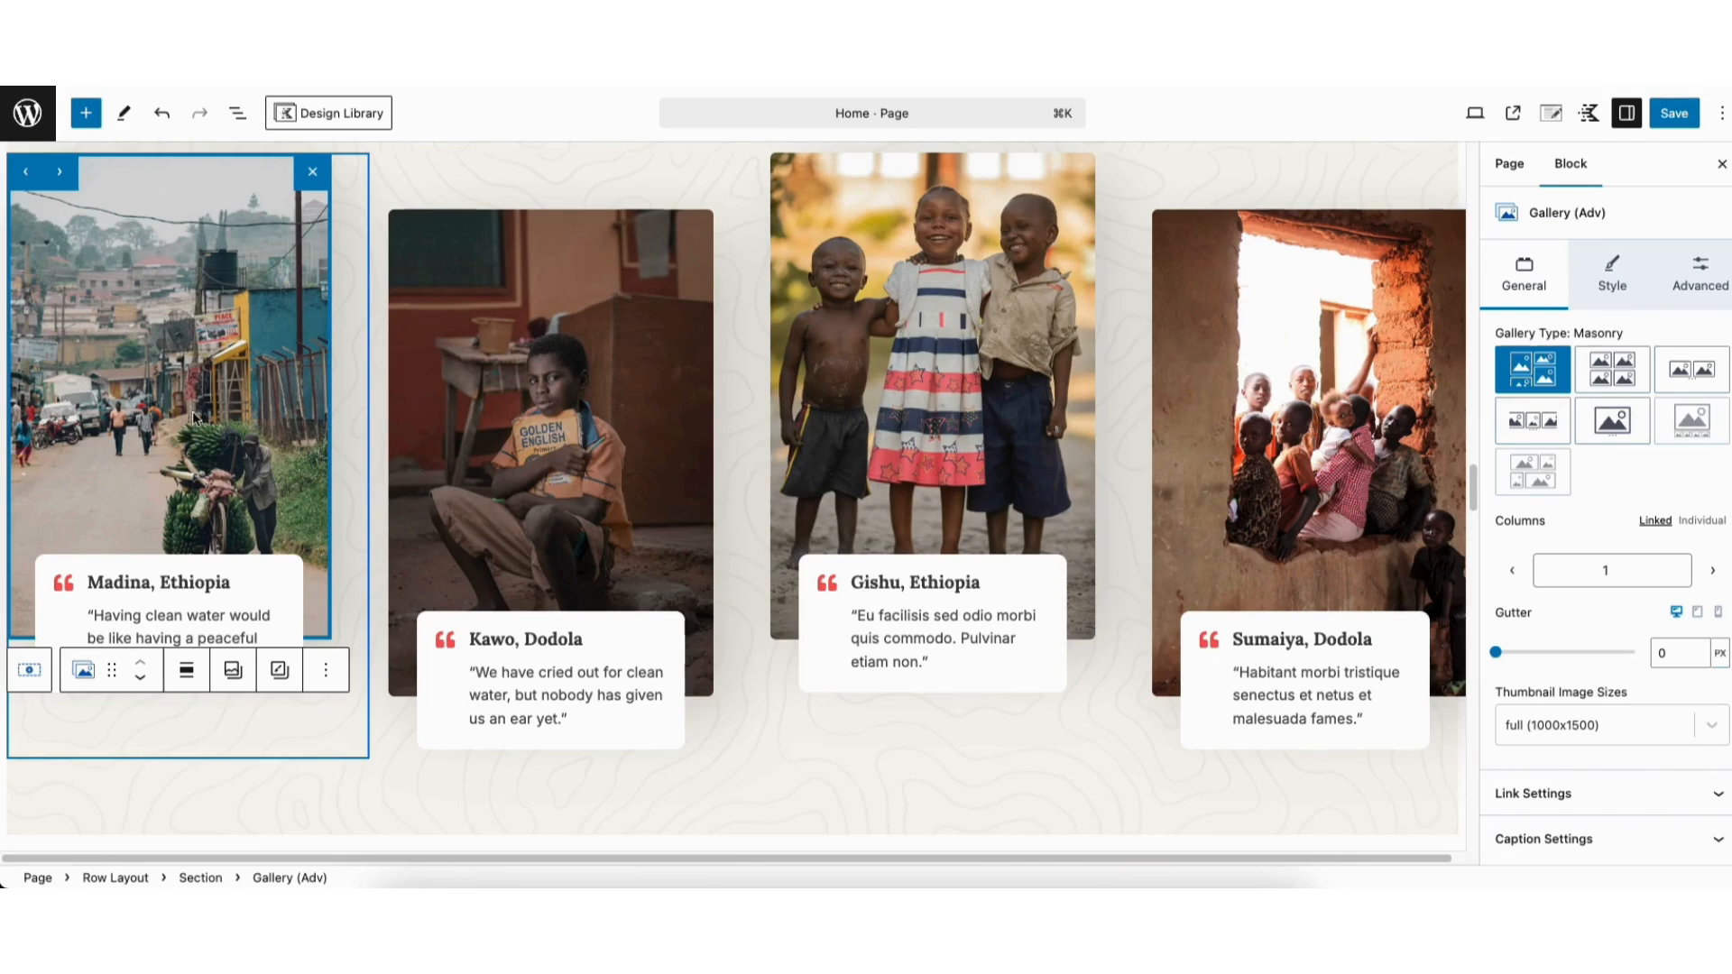
left_click(234, 675)
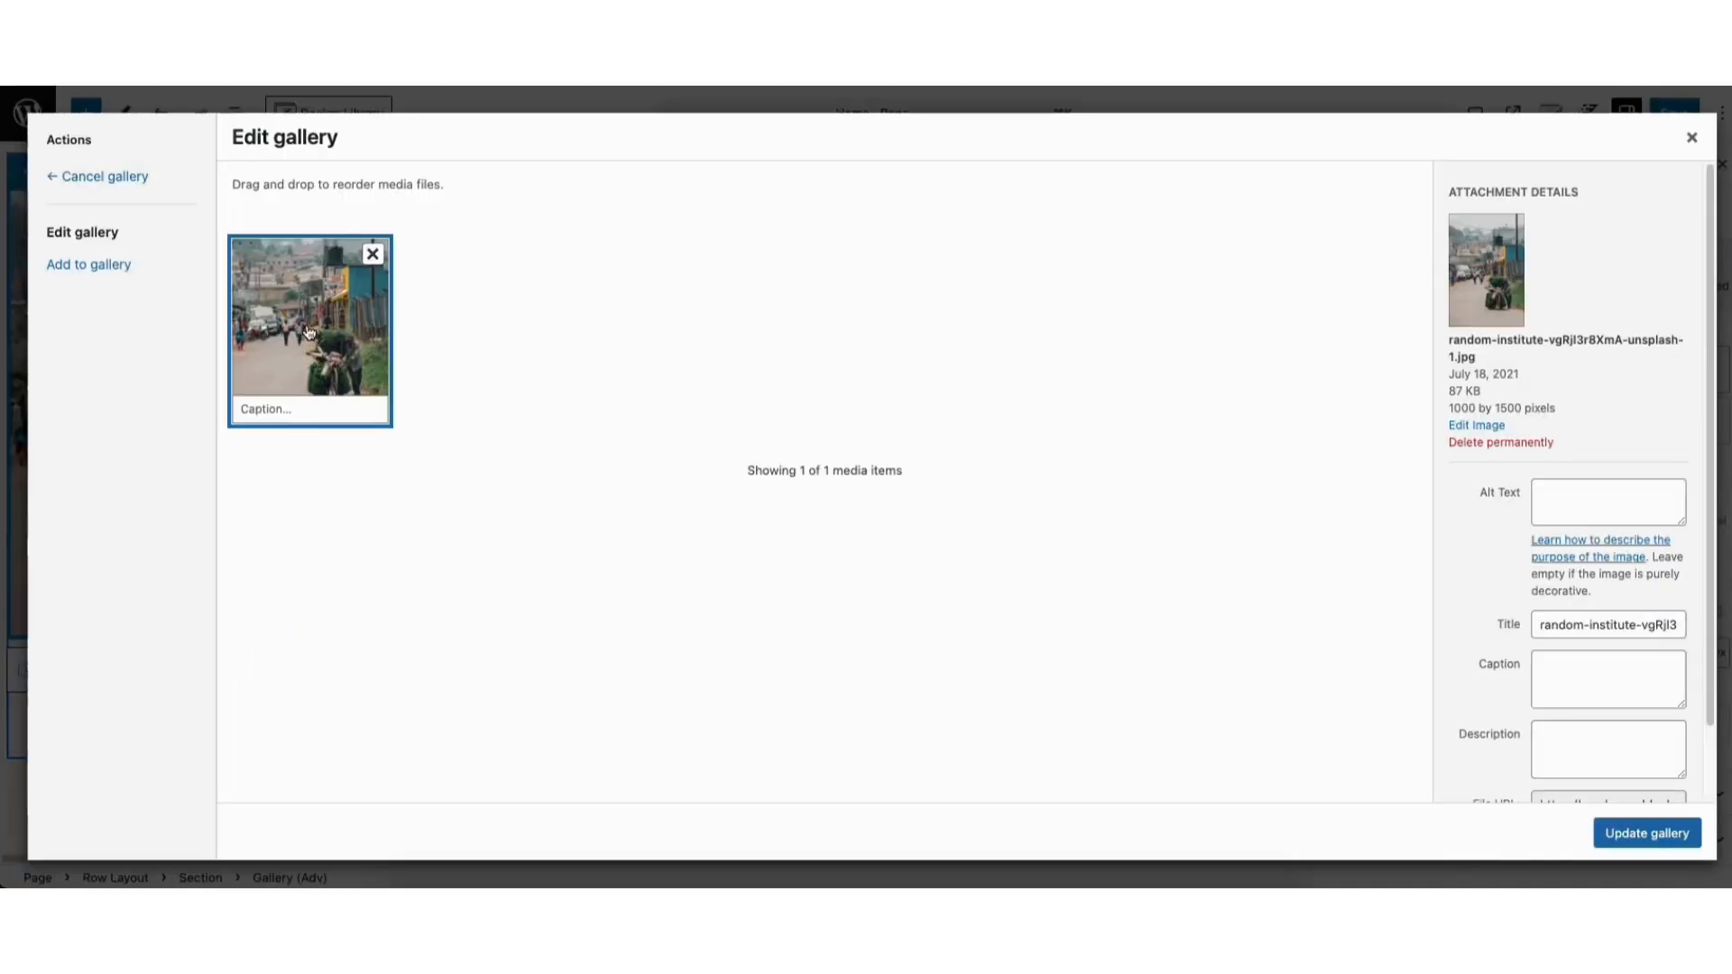
left_click(81, 266)
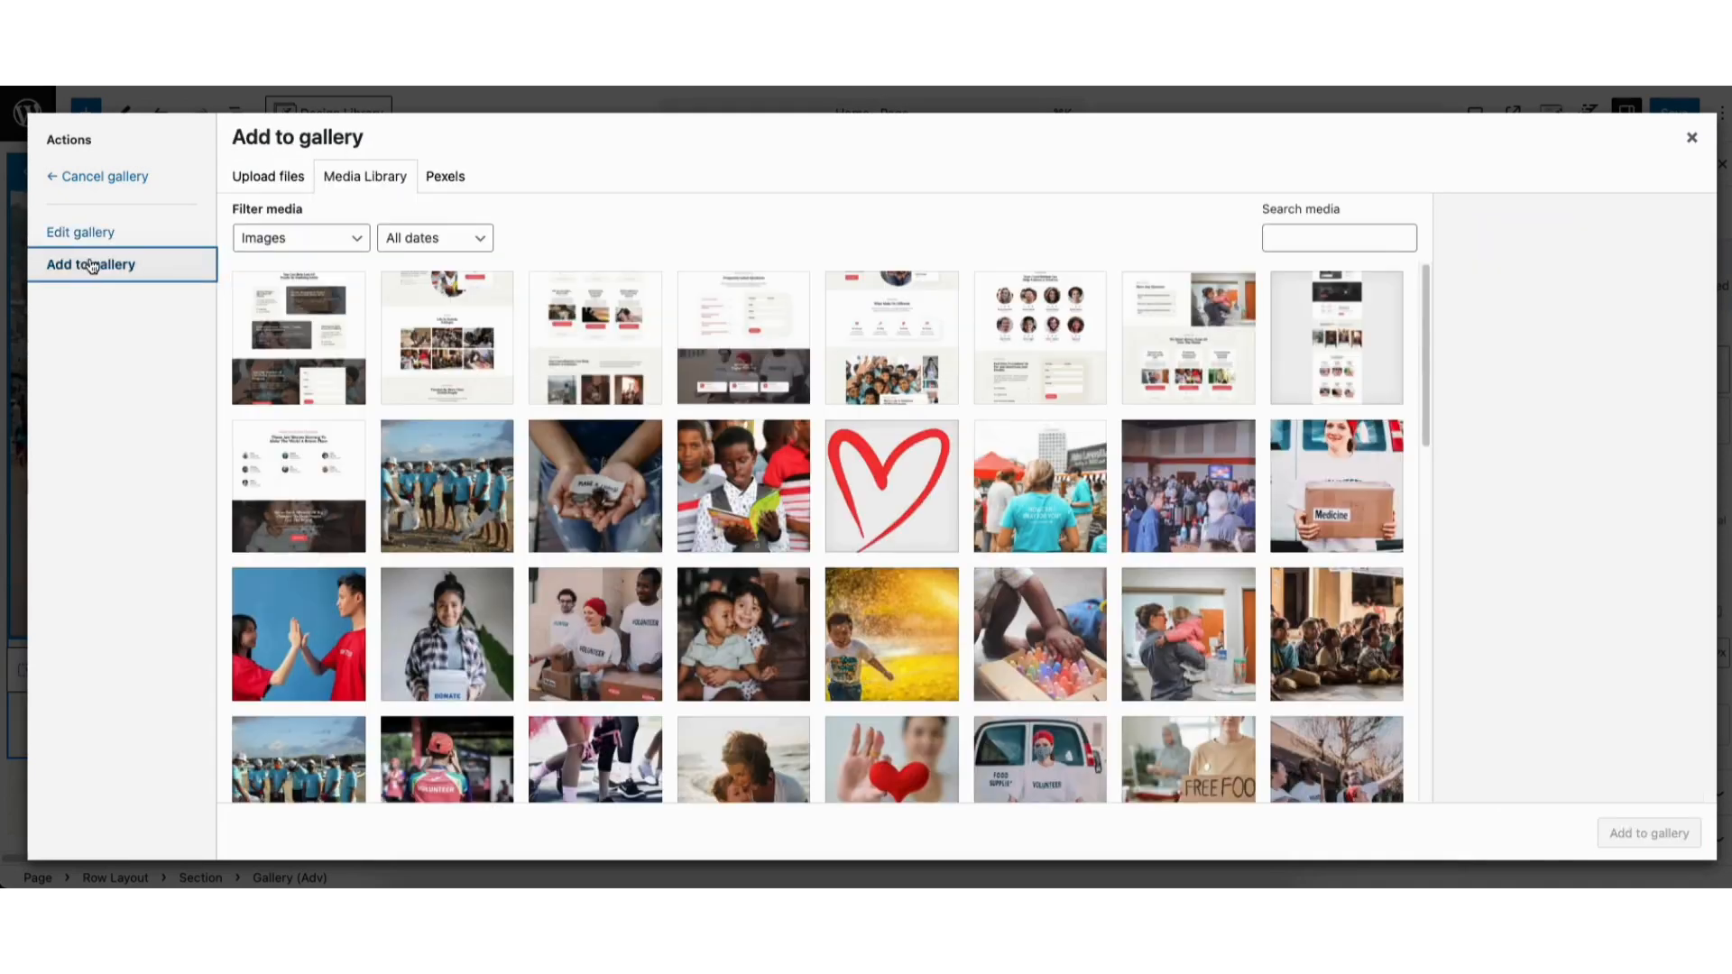
left_click(265, 177)
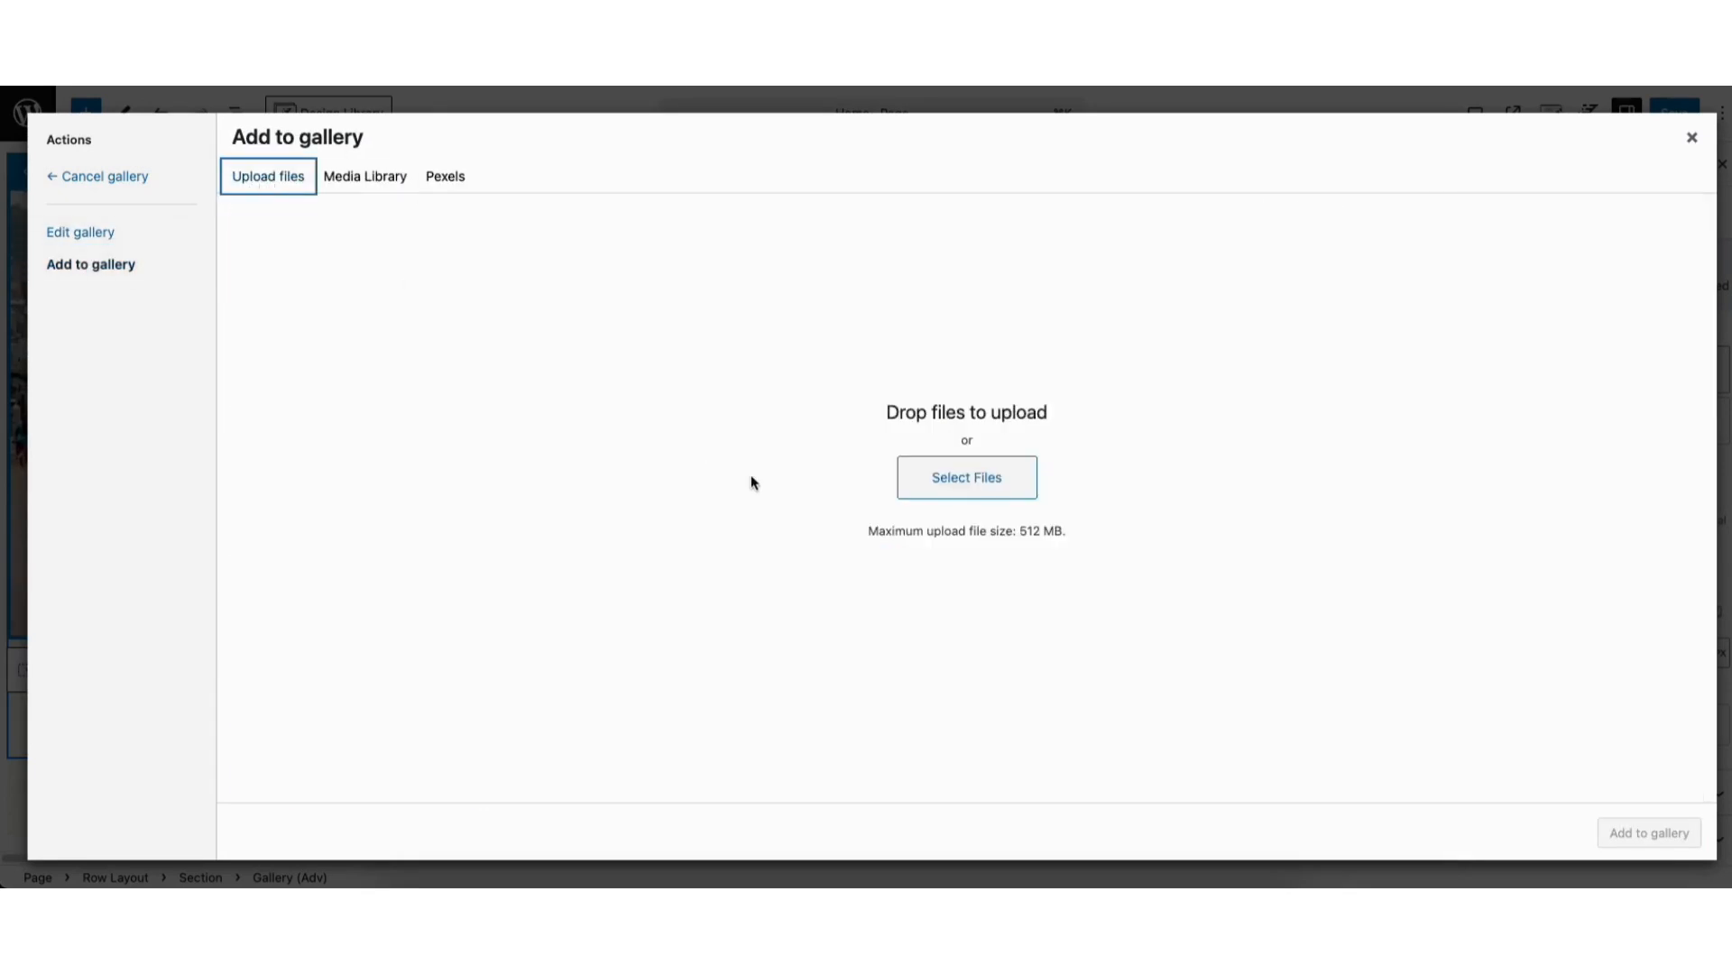
left_click(377, 183)
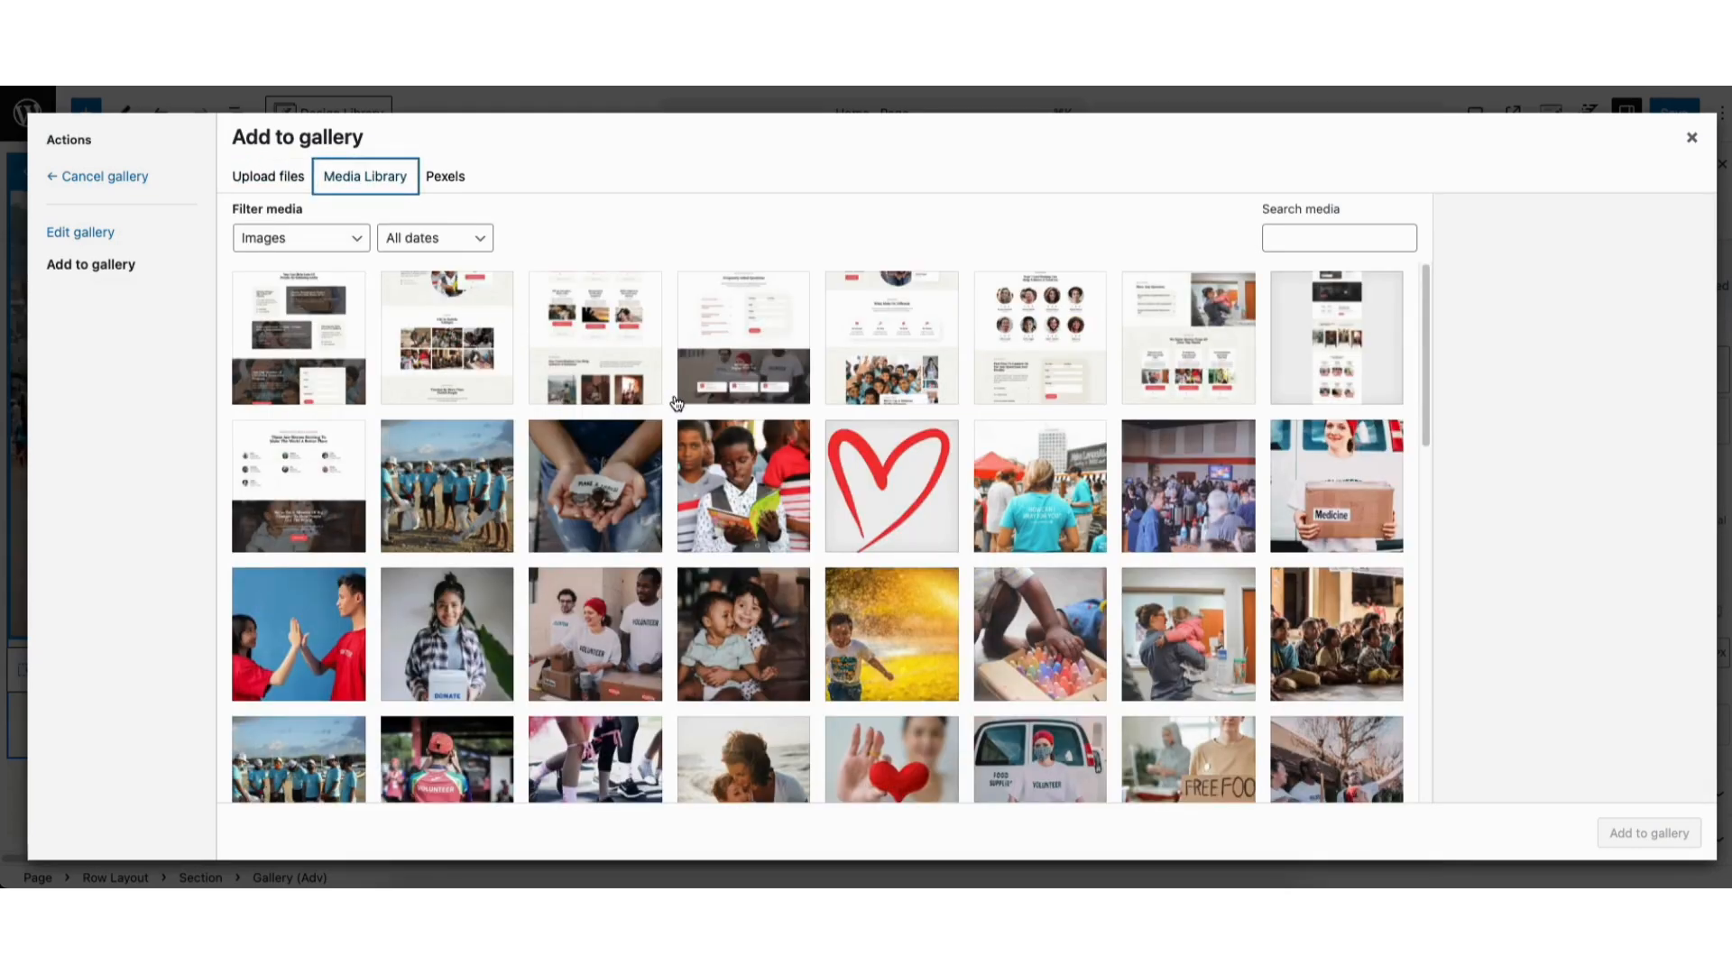
left_click(1691, 138)
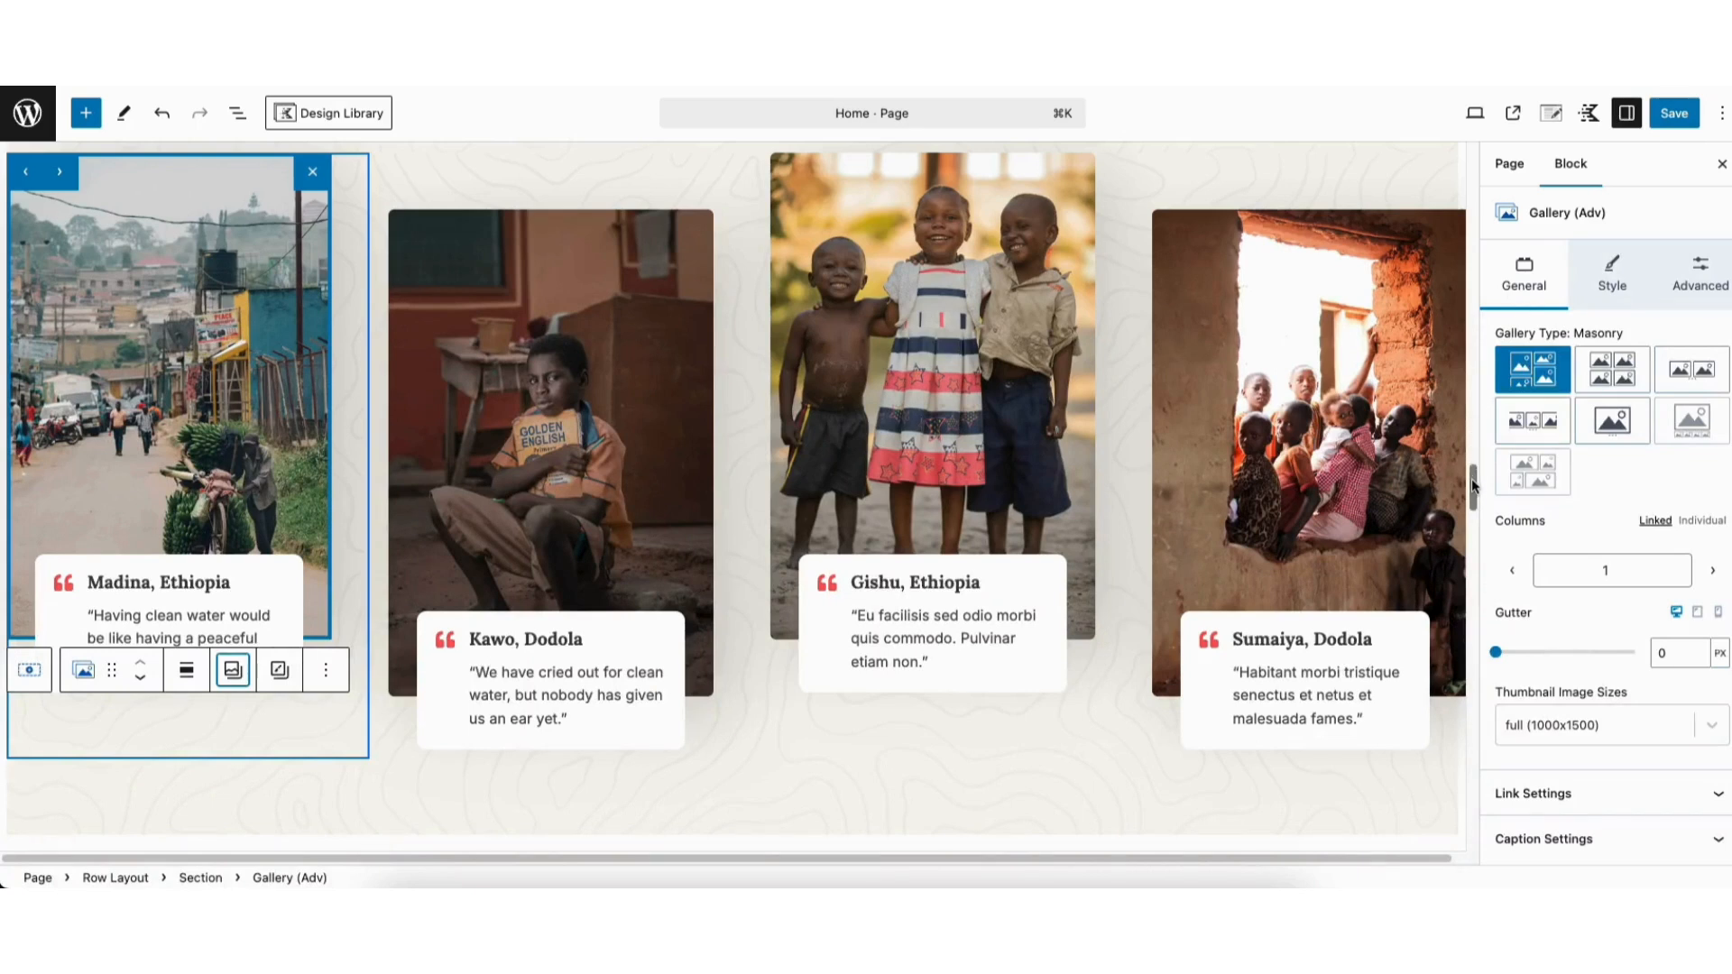
- Insert a Kadence Row Layout block between the testimonials and Our Causes sections of the homepage
scroll(1472, 487, "down", 5)
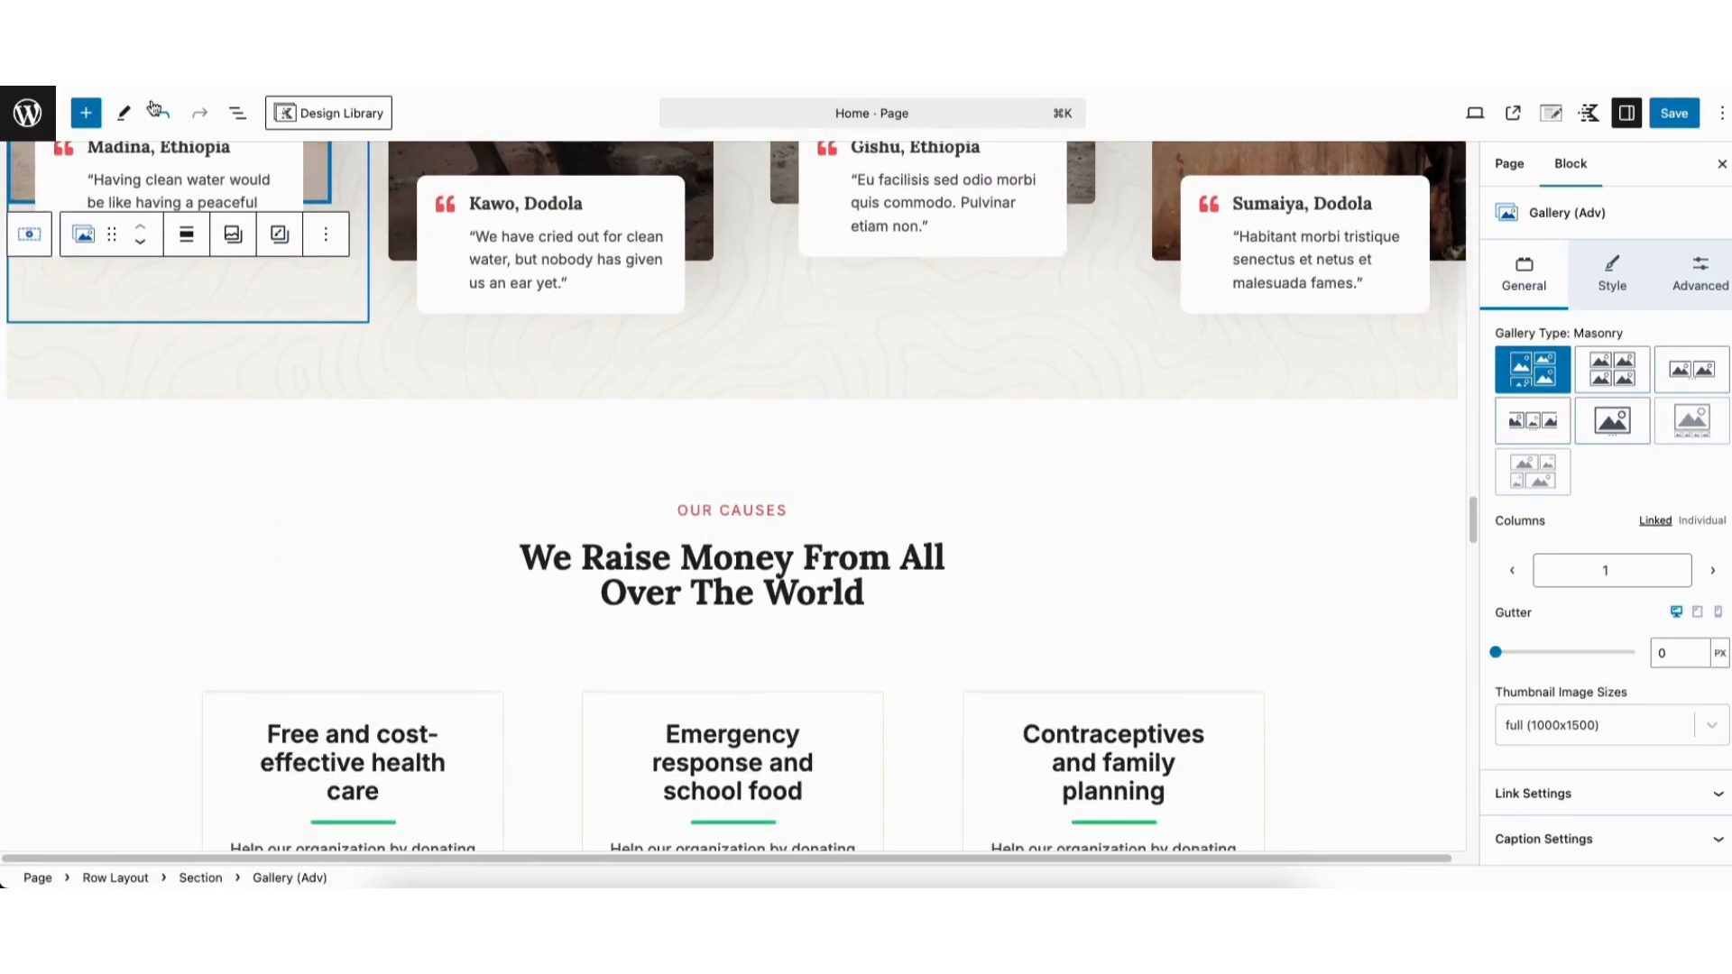
left_click(86, 113)
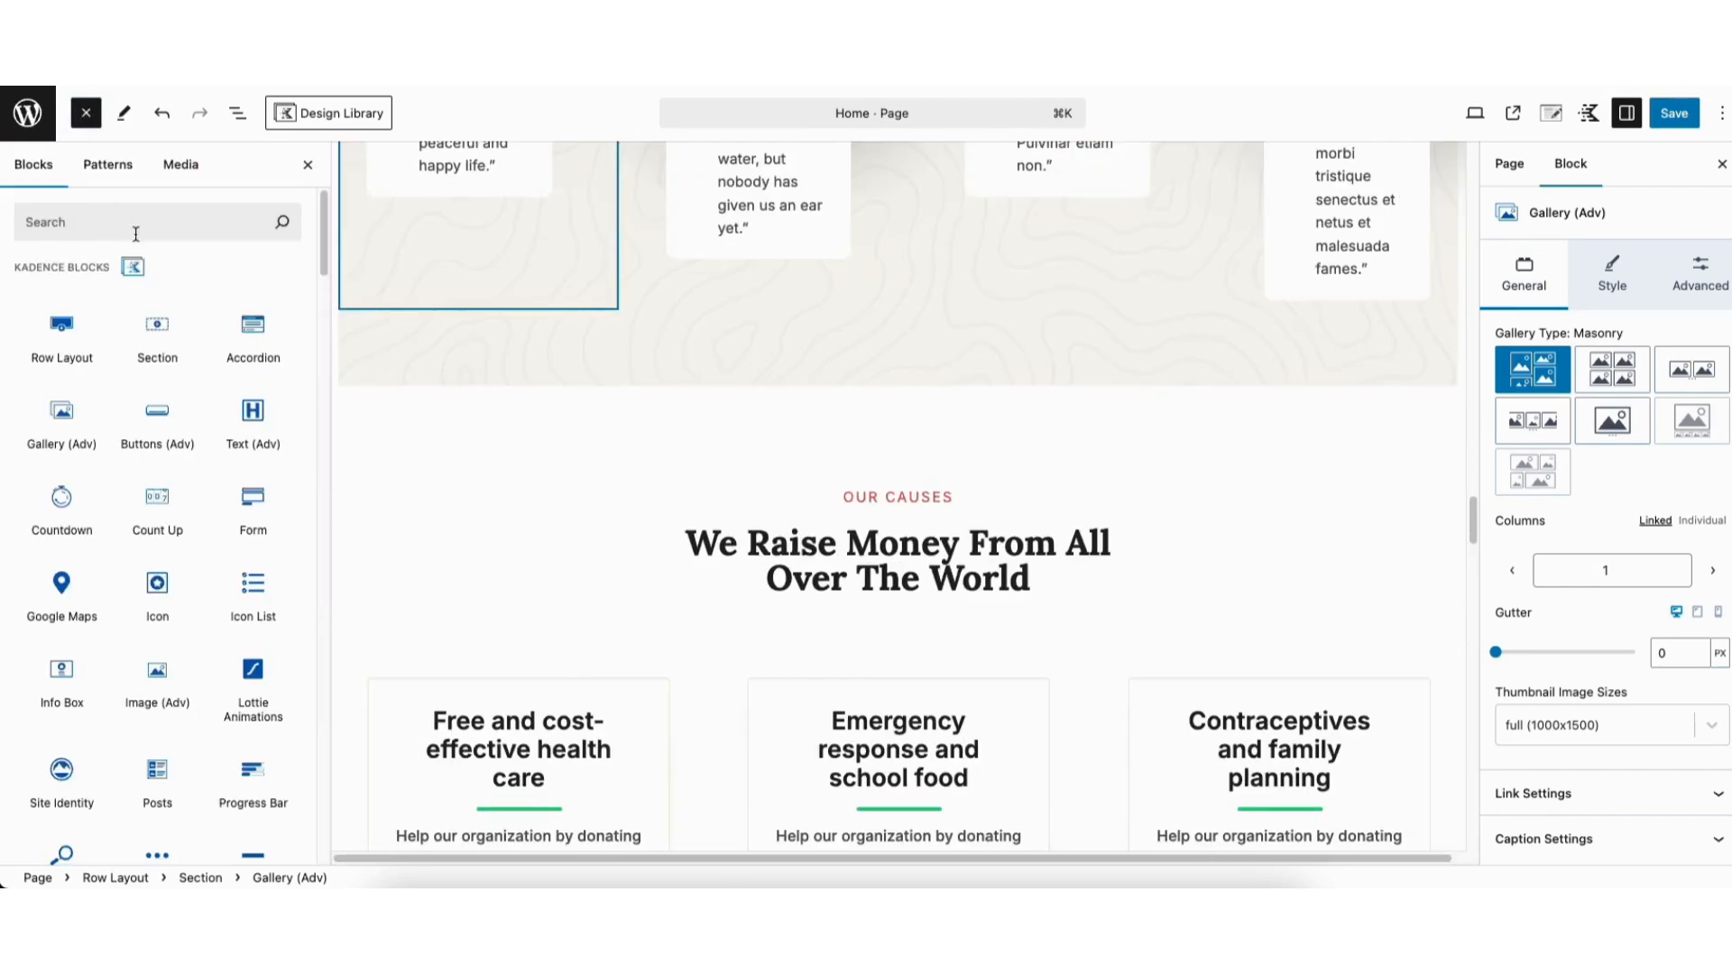
mouse_move(61, 335)
left_click_drag(60, 336, 838, 399)
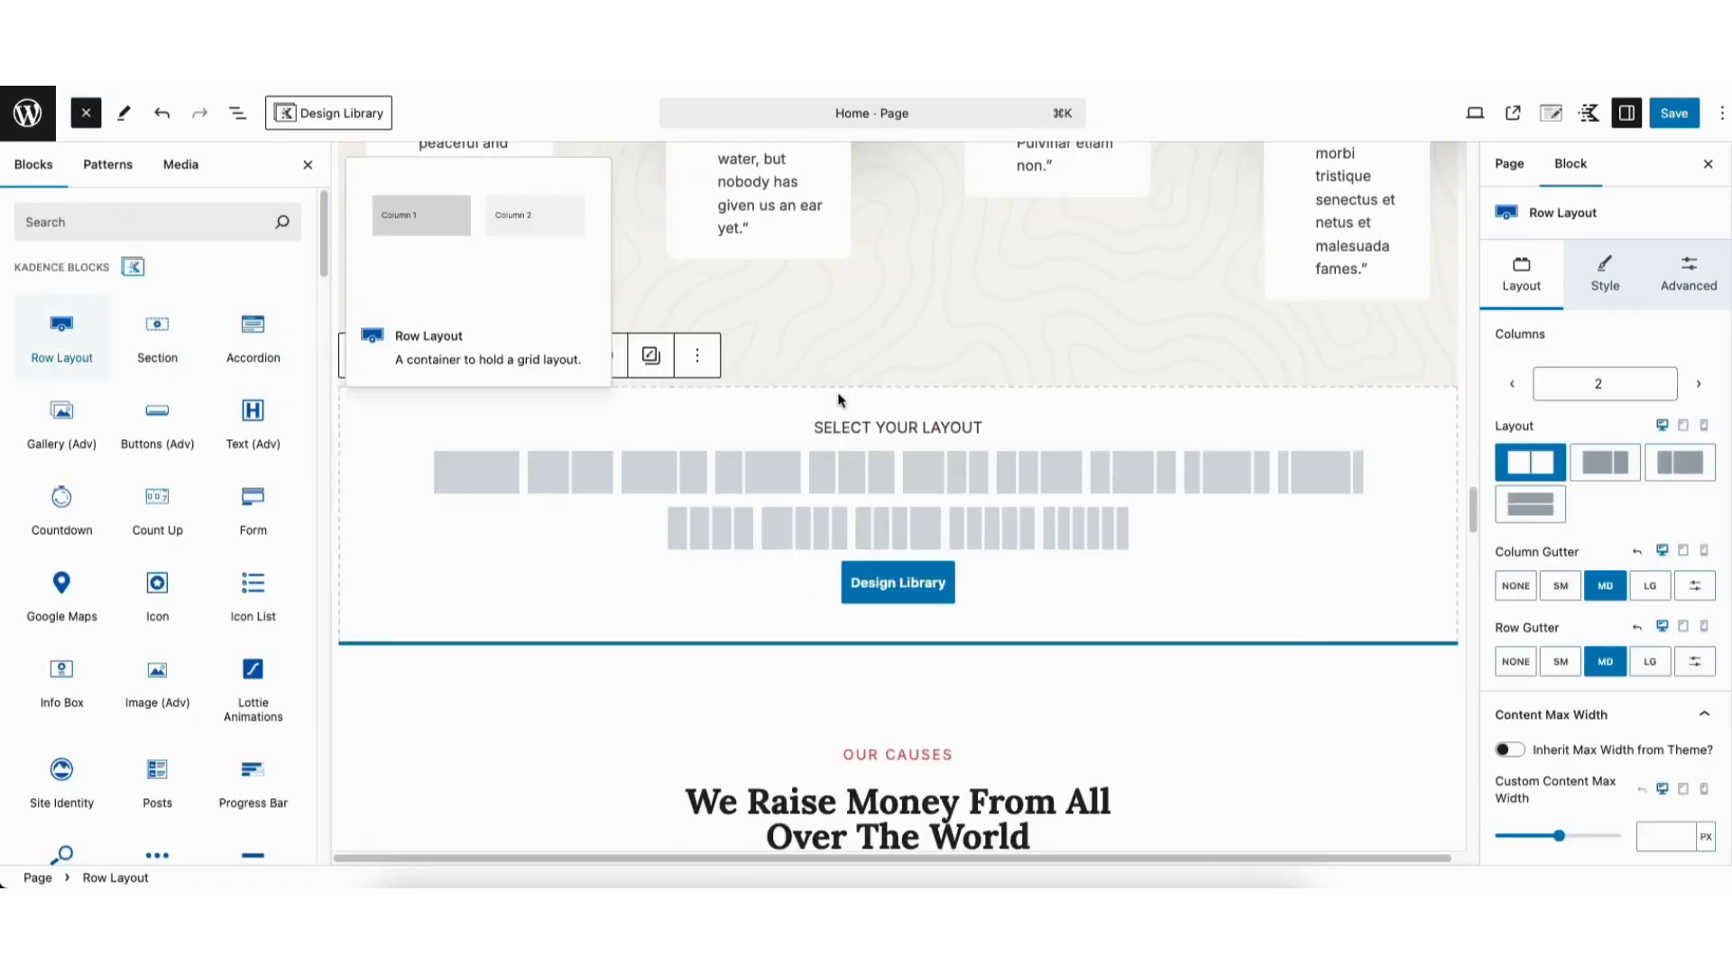
- Preview the design library patterns in dark, red and light styles, and insert the light Team 27 pattern into the new row
left_click(878, 584)
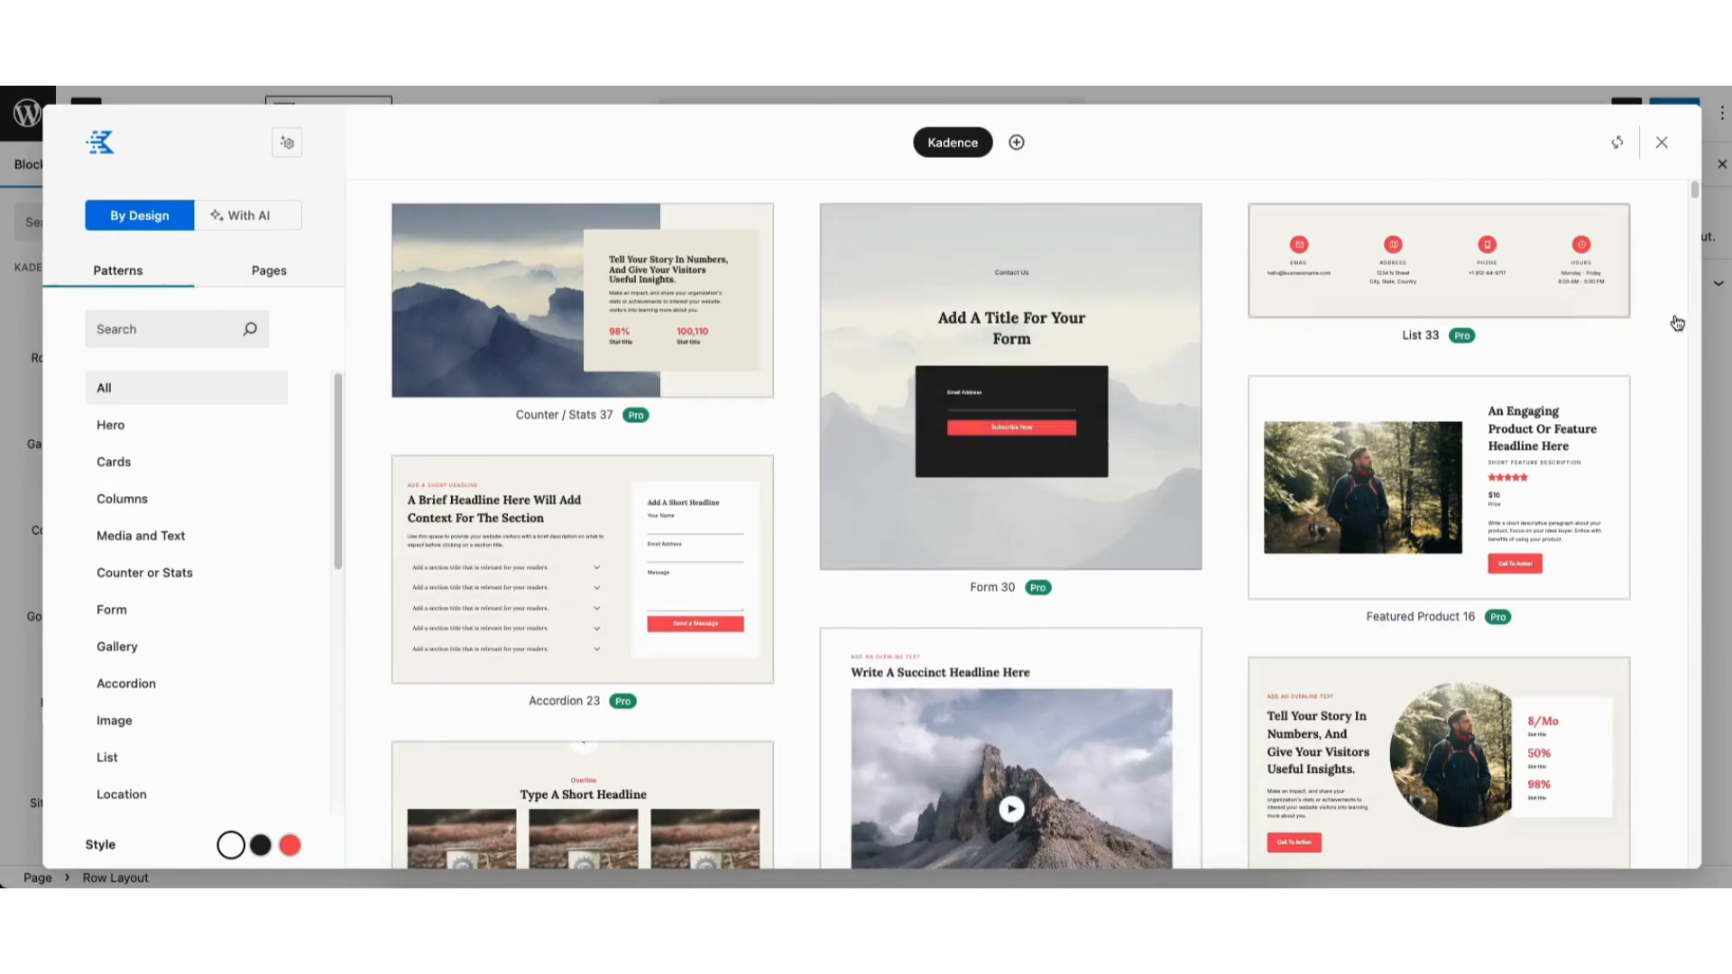
left_click_drag(1696, 184, 1705, 202)
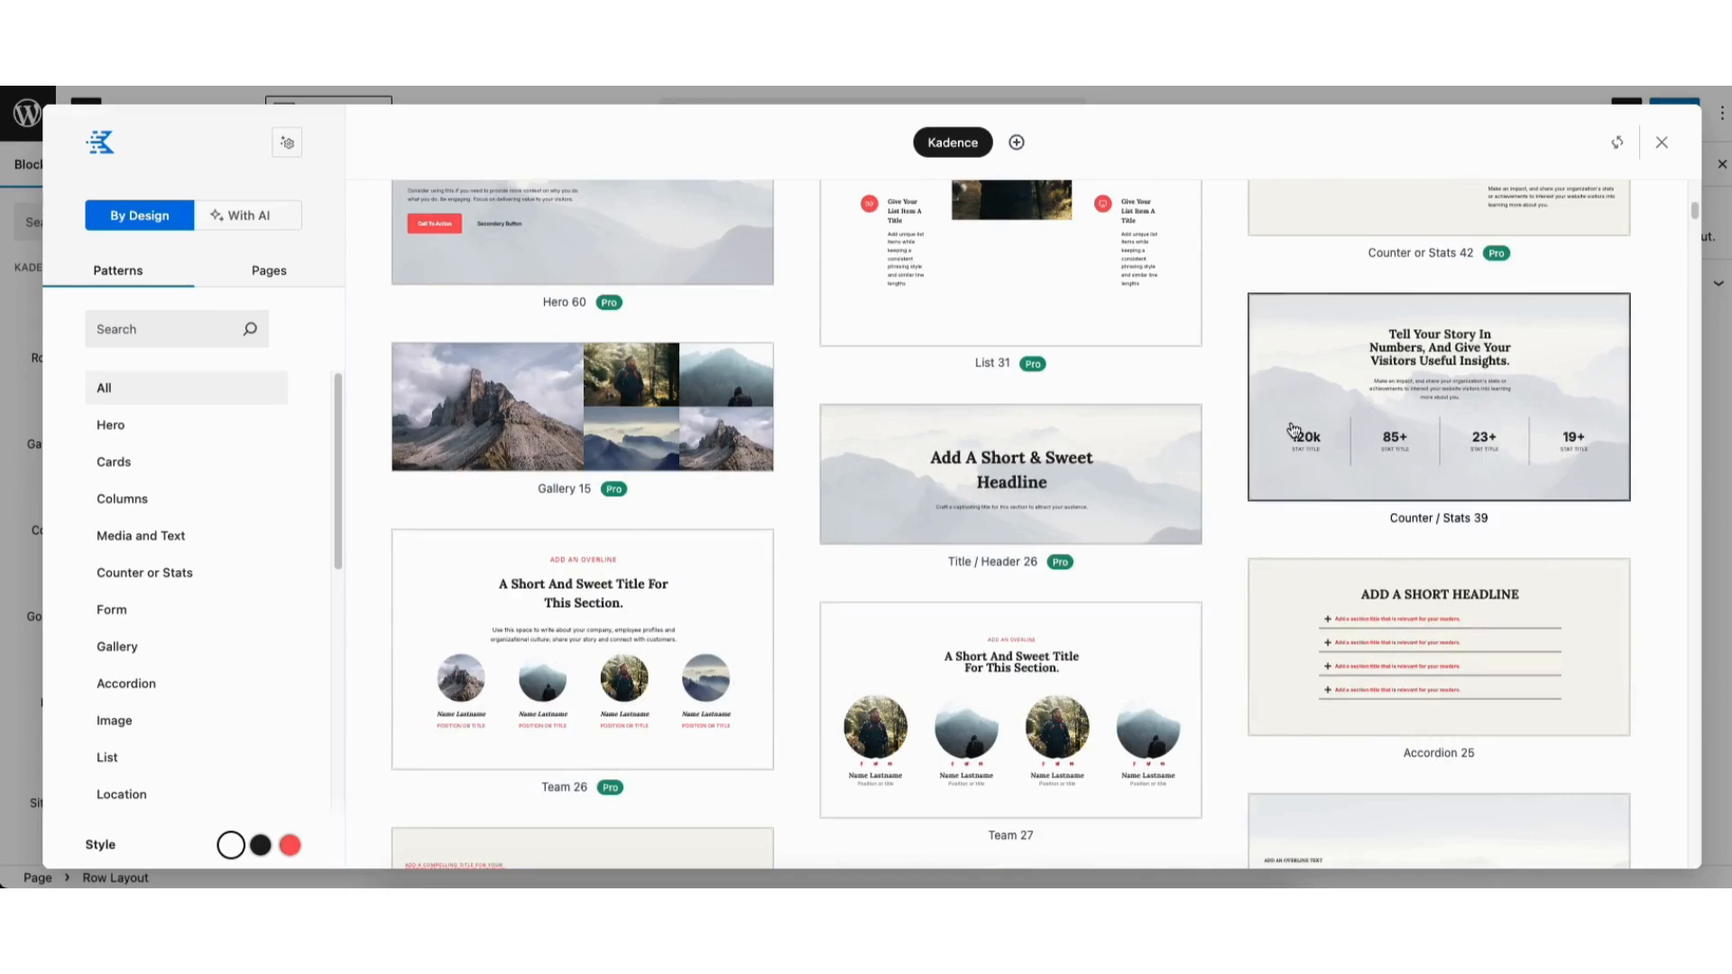
mouse_move(1074, 515)
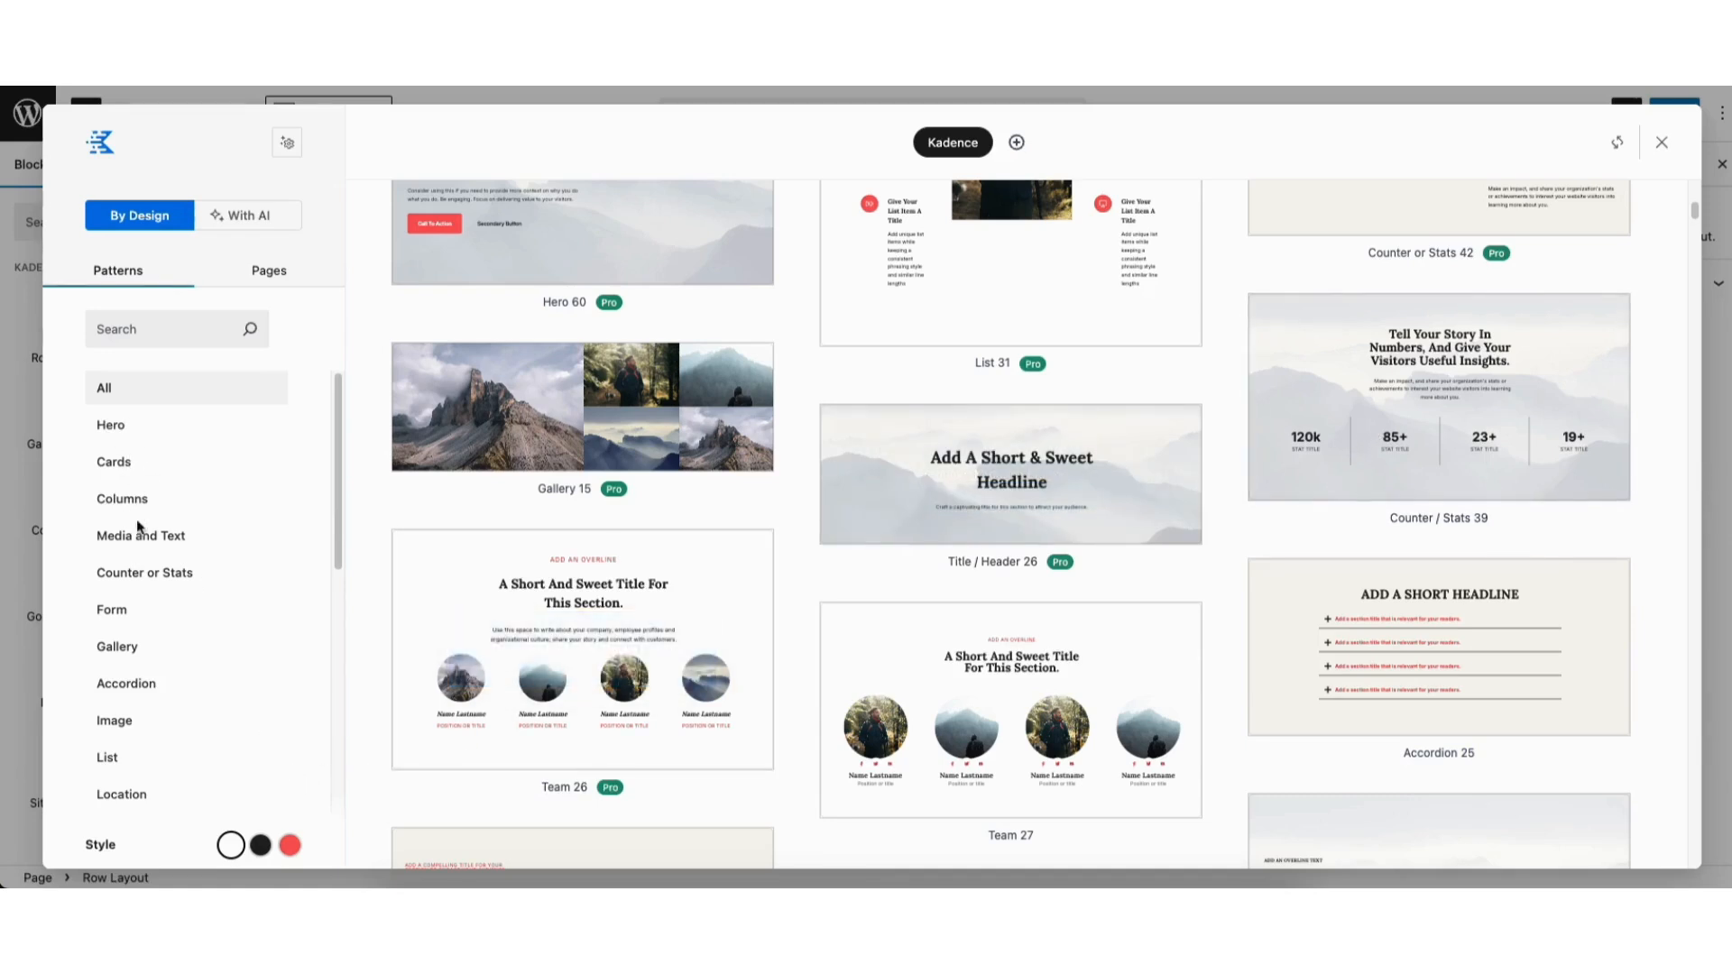
left_click(261, 846)
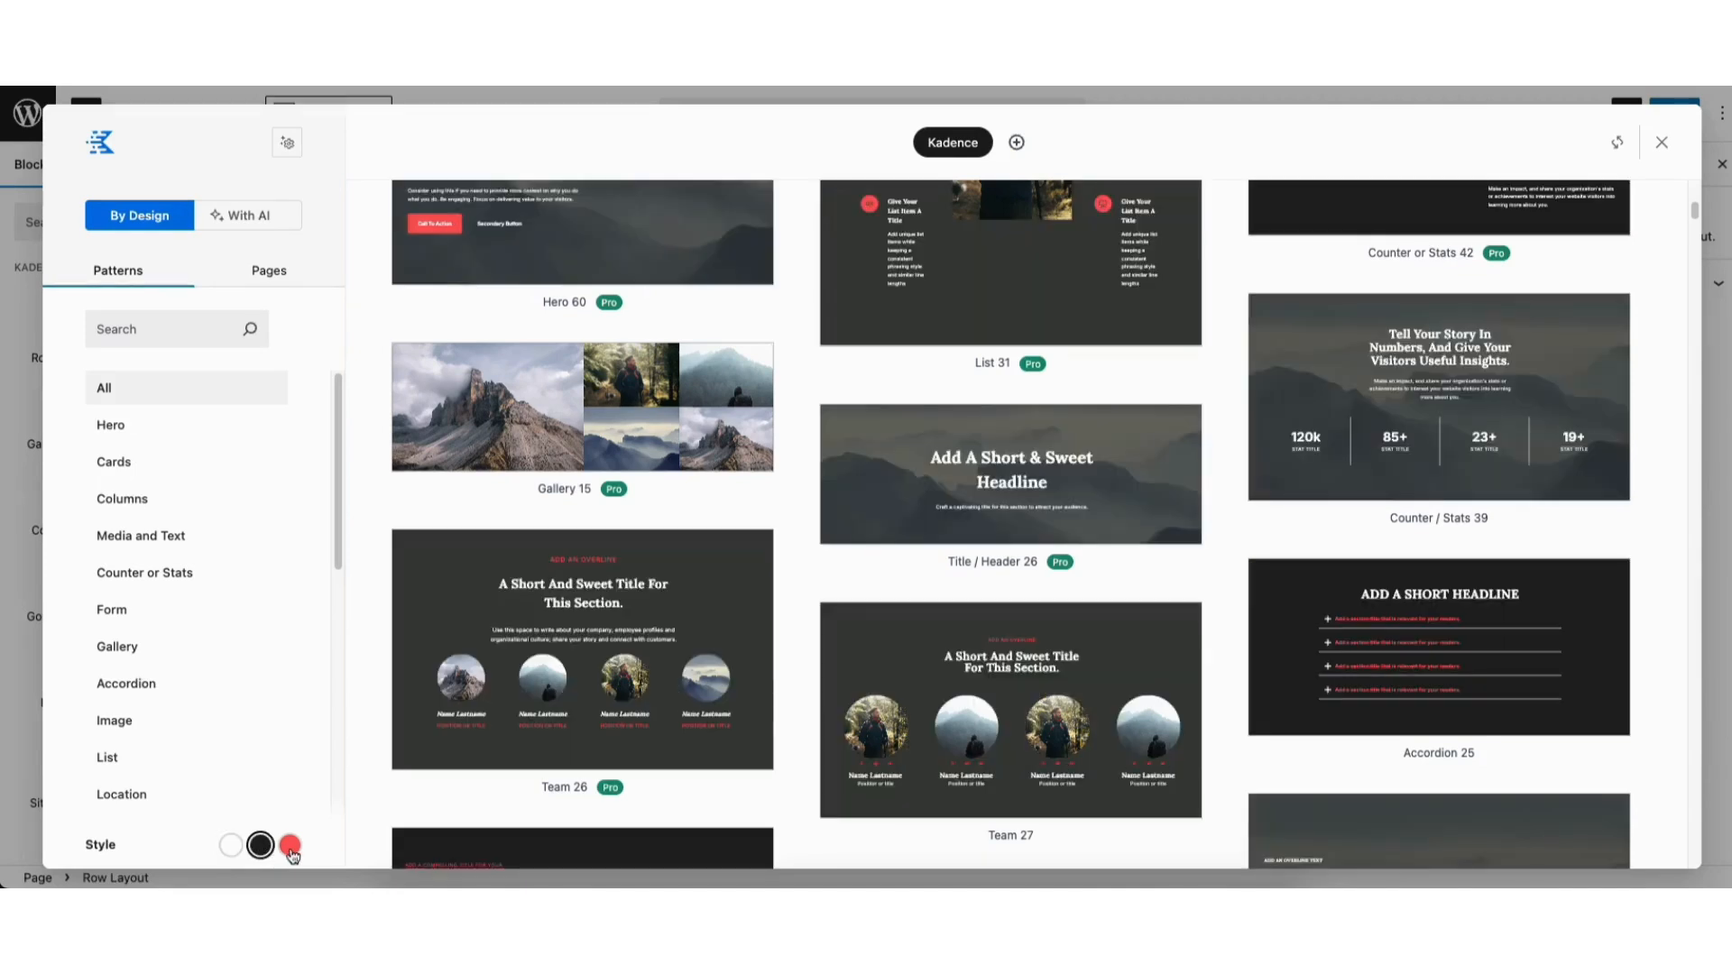
left_click(292, 847)
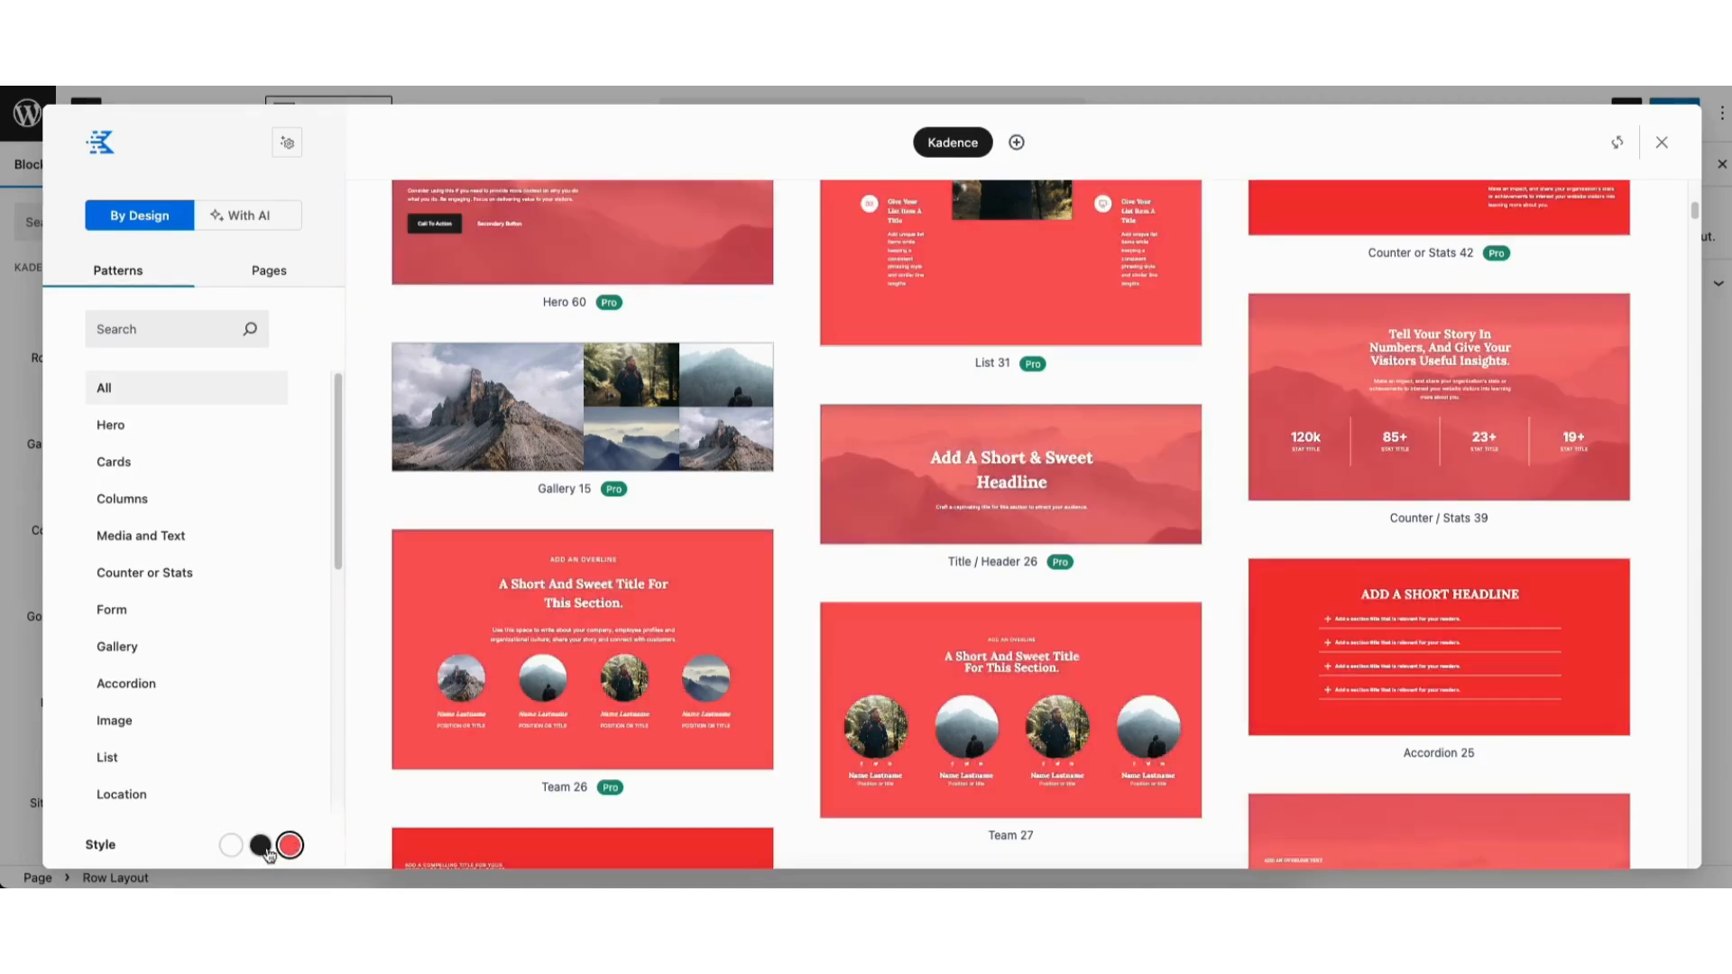
left_click(232, 846)
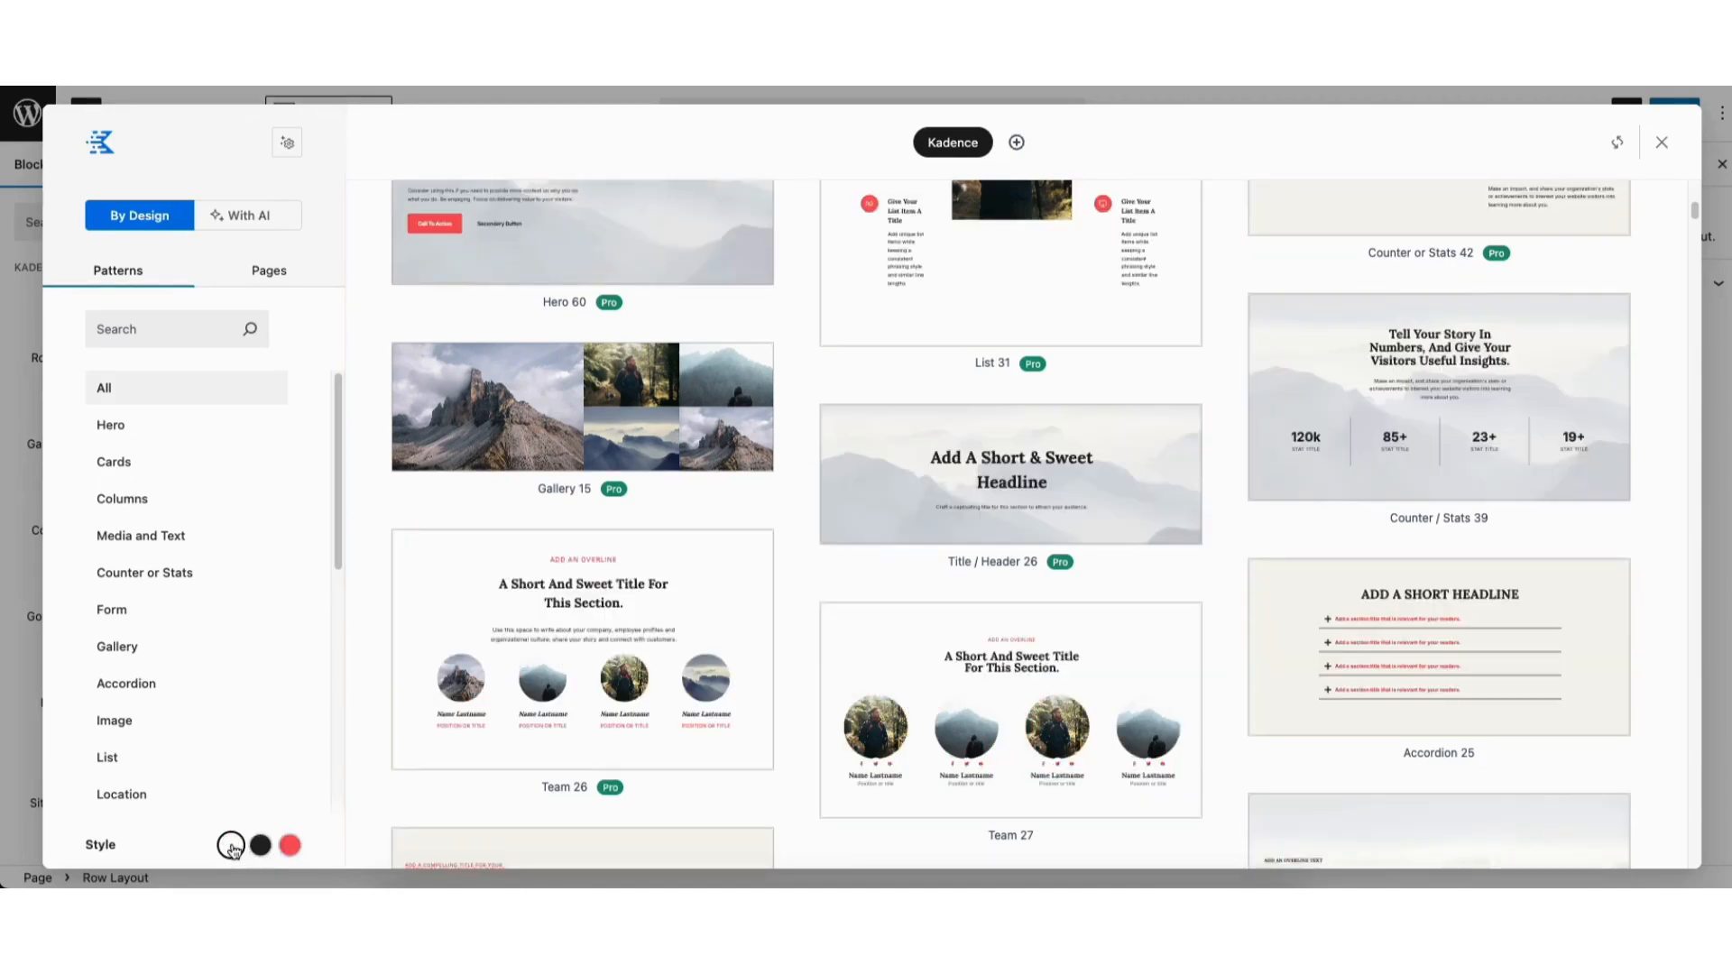
left_click(981, 695)
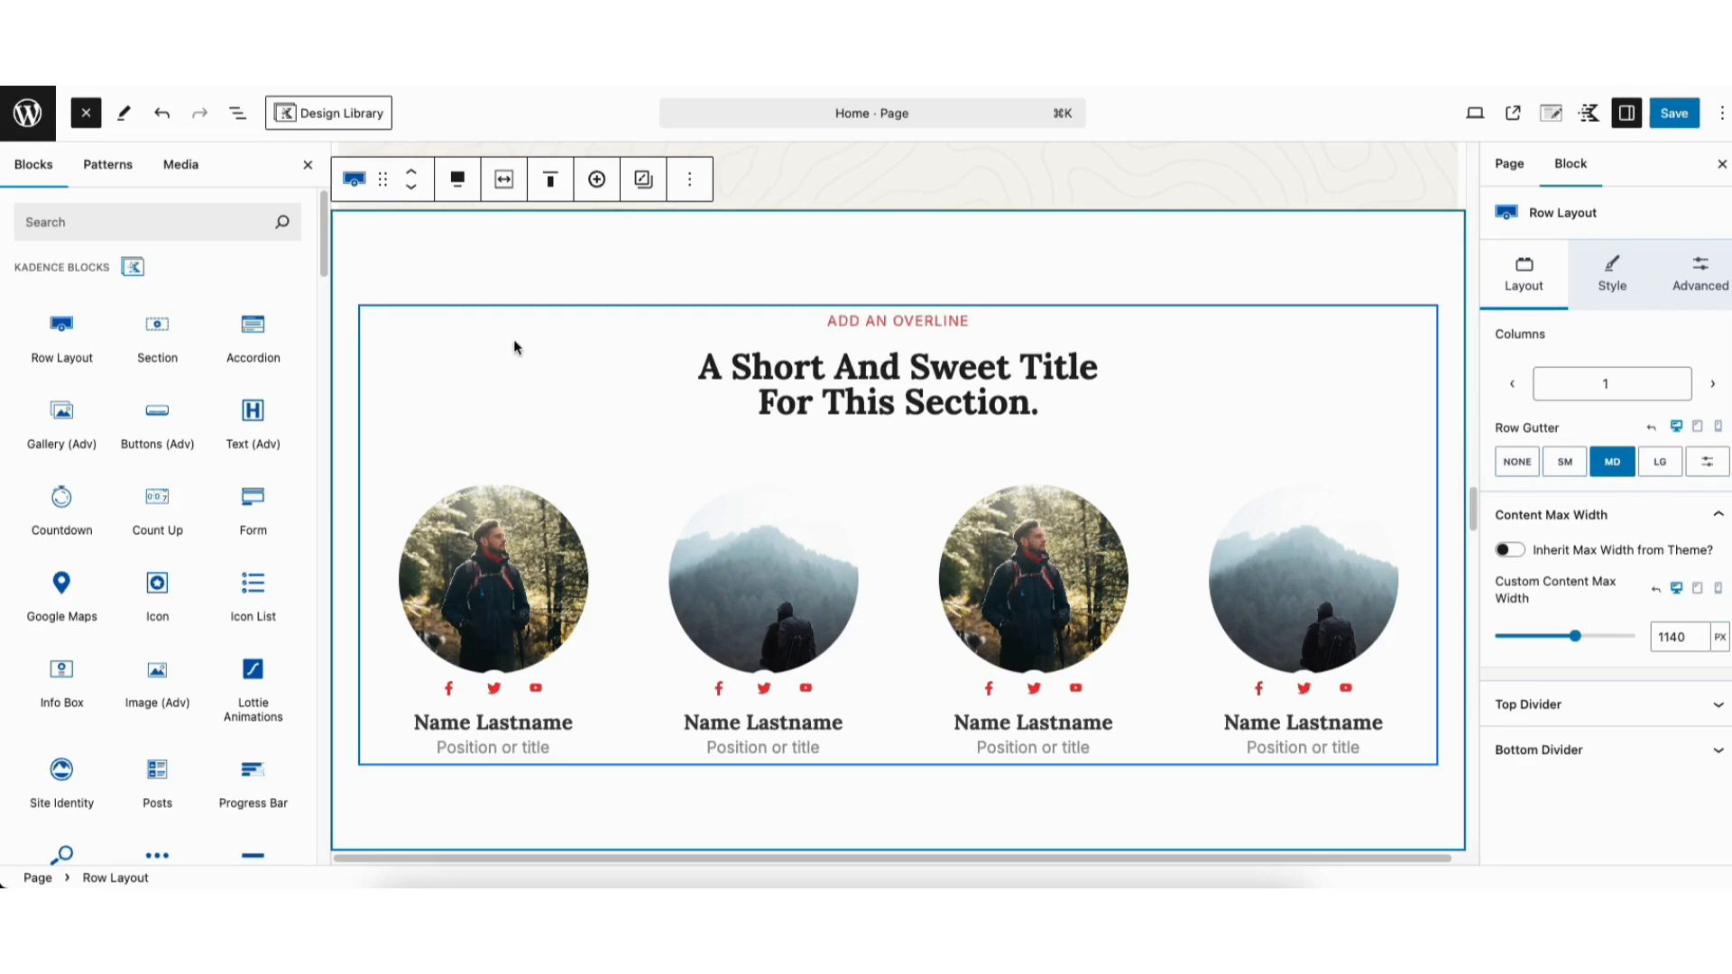
- Set the background color of the new team section's row to white
mouse_move(448, 250)
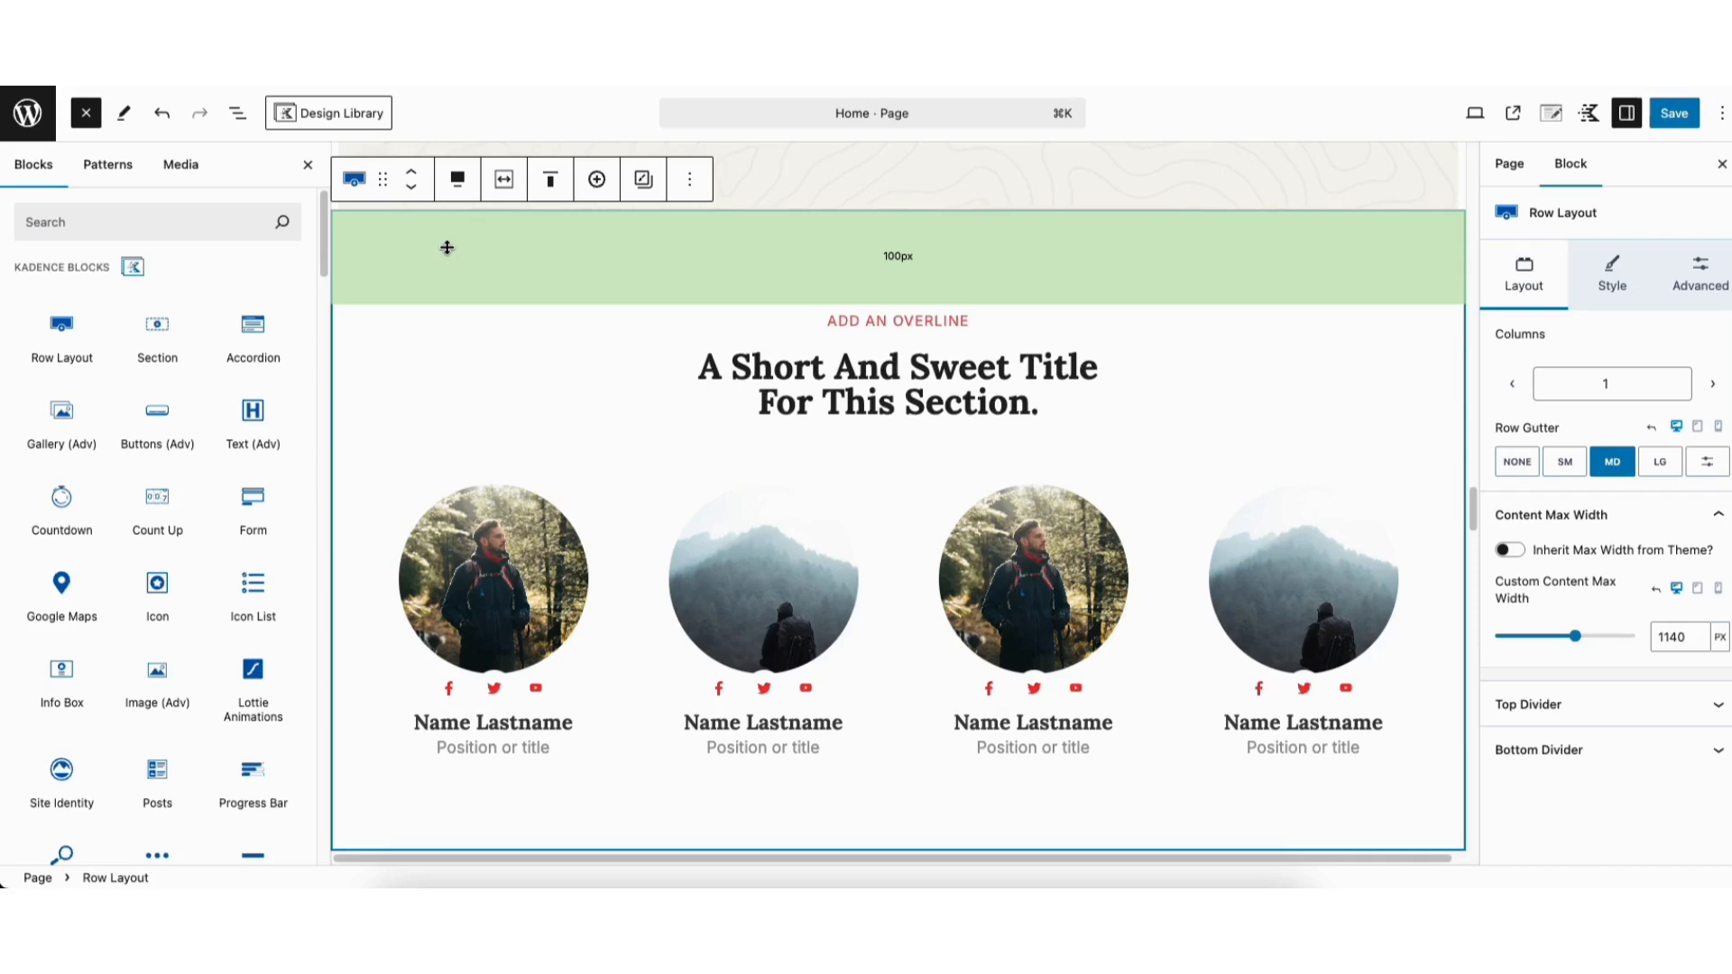
left_click(1606, 273)
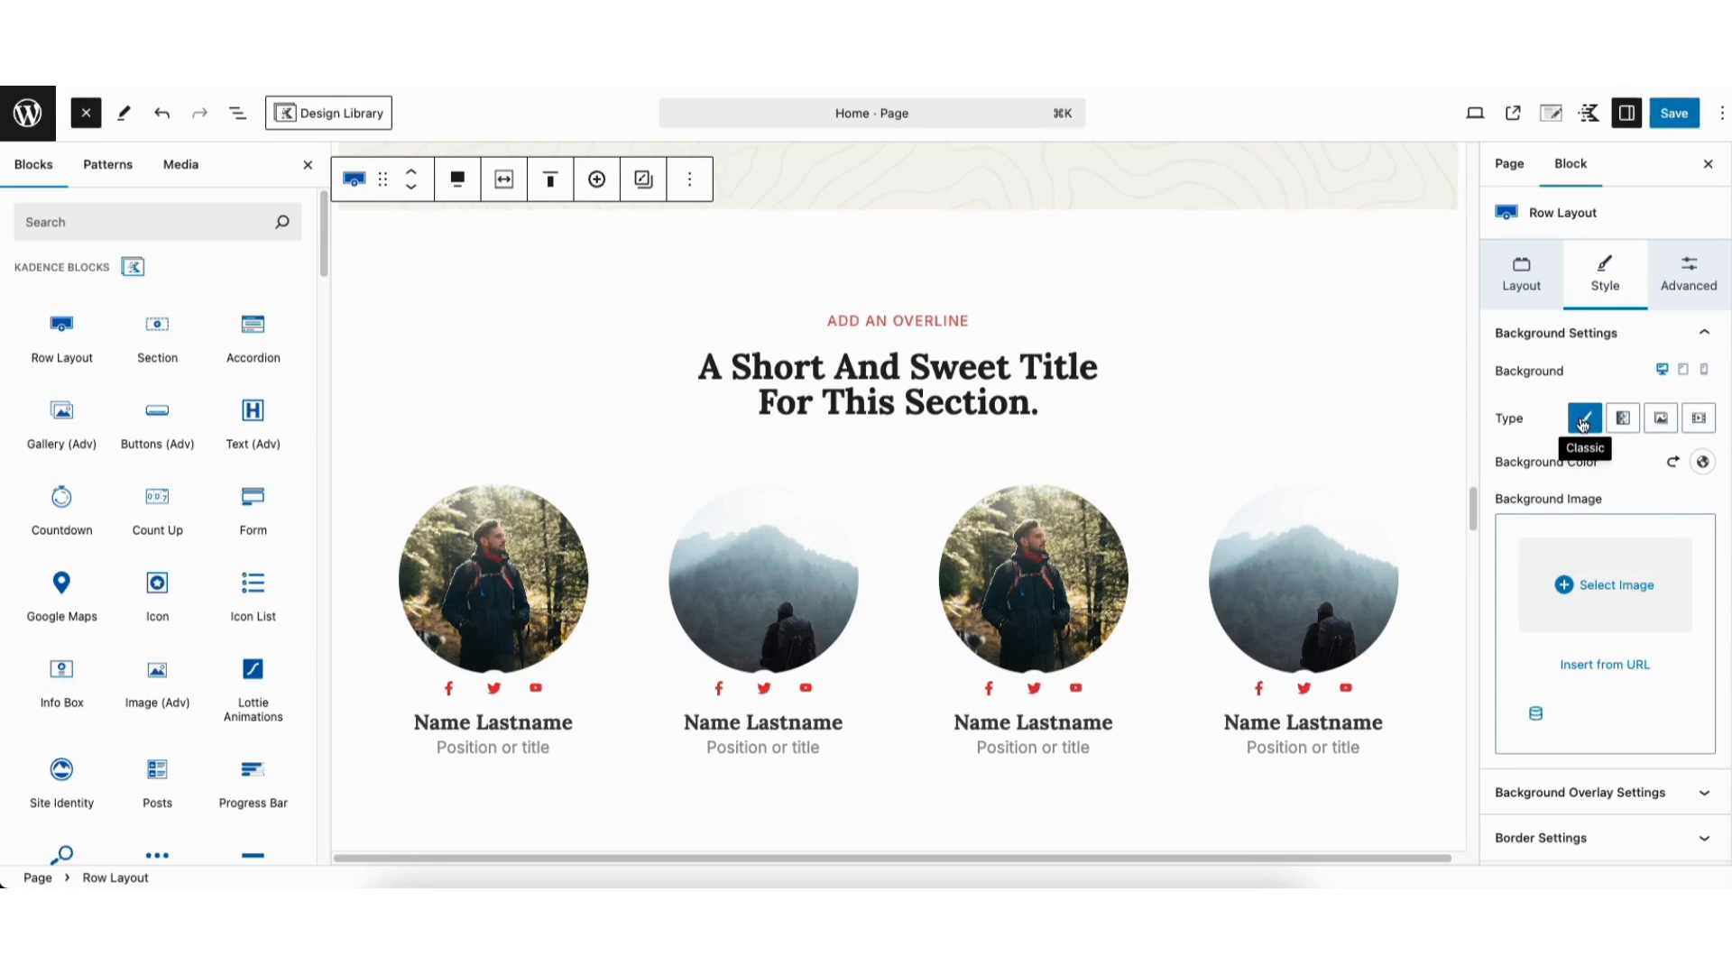
left_click(1704, 463)
left_click_drag(1463, 272, 1409, 144)
left_click(1465, 511)
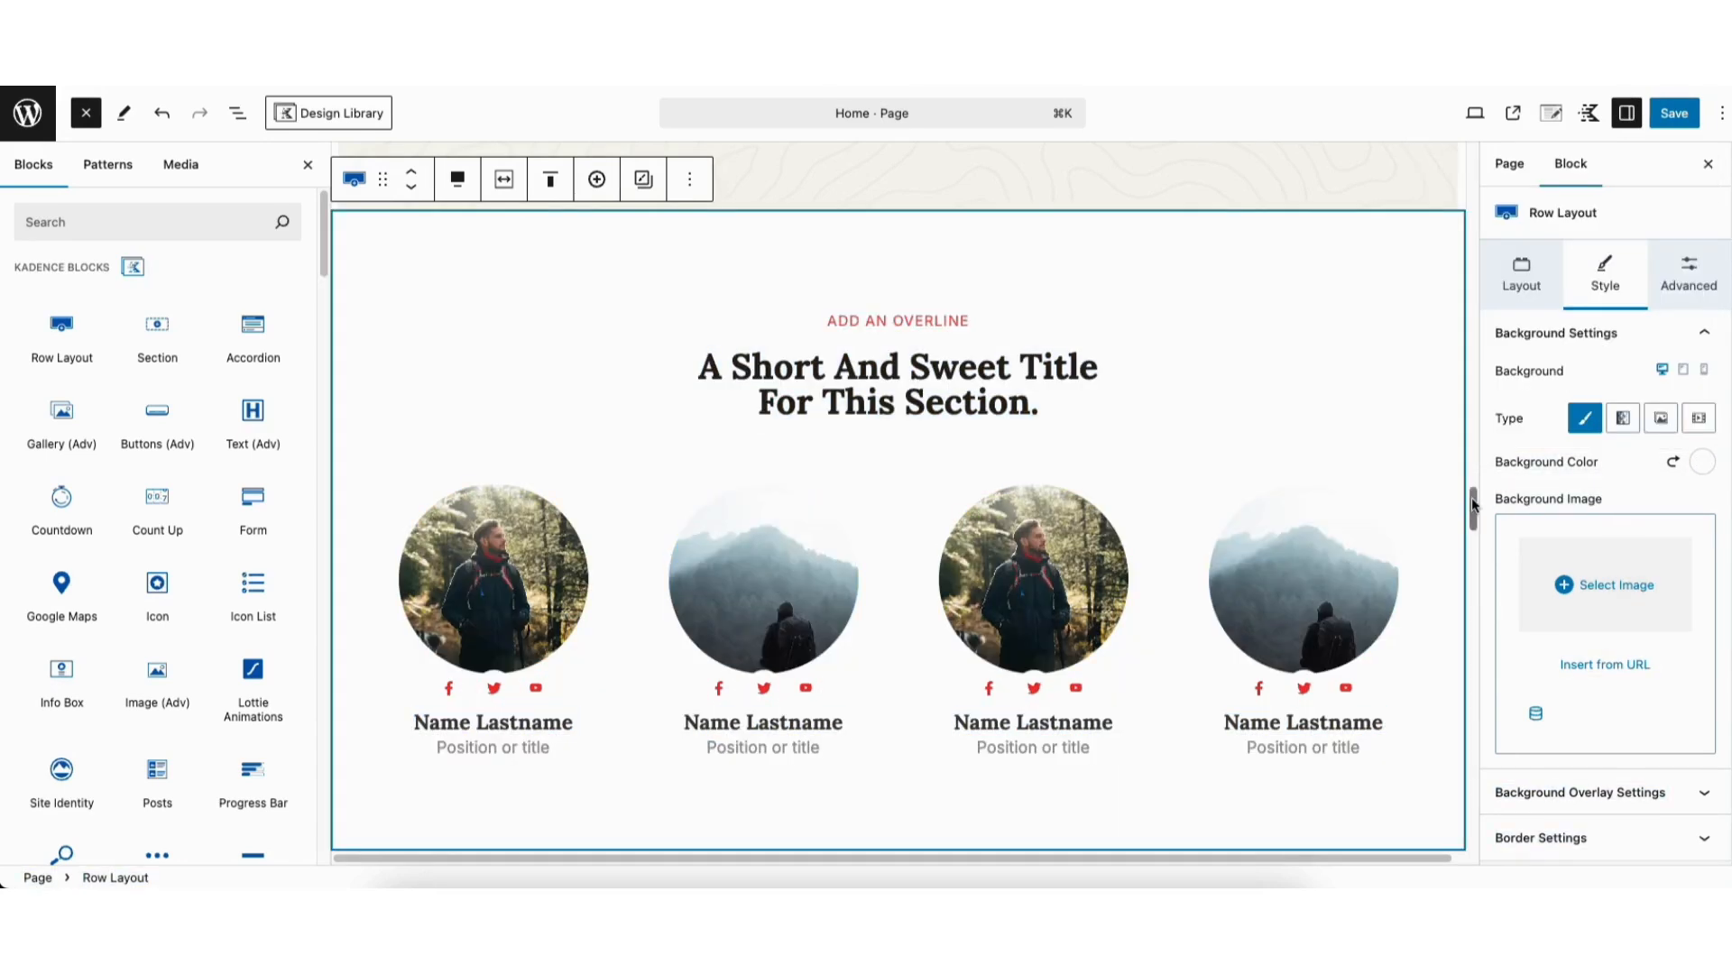
scroll(1474, 505, "down", 1)
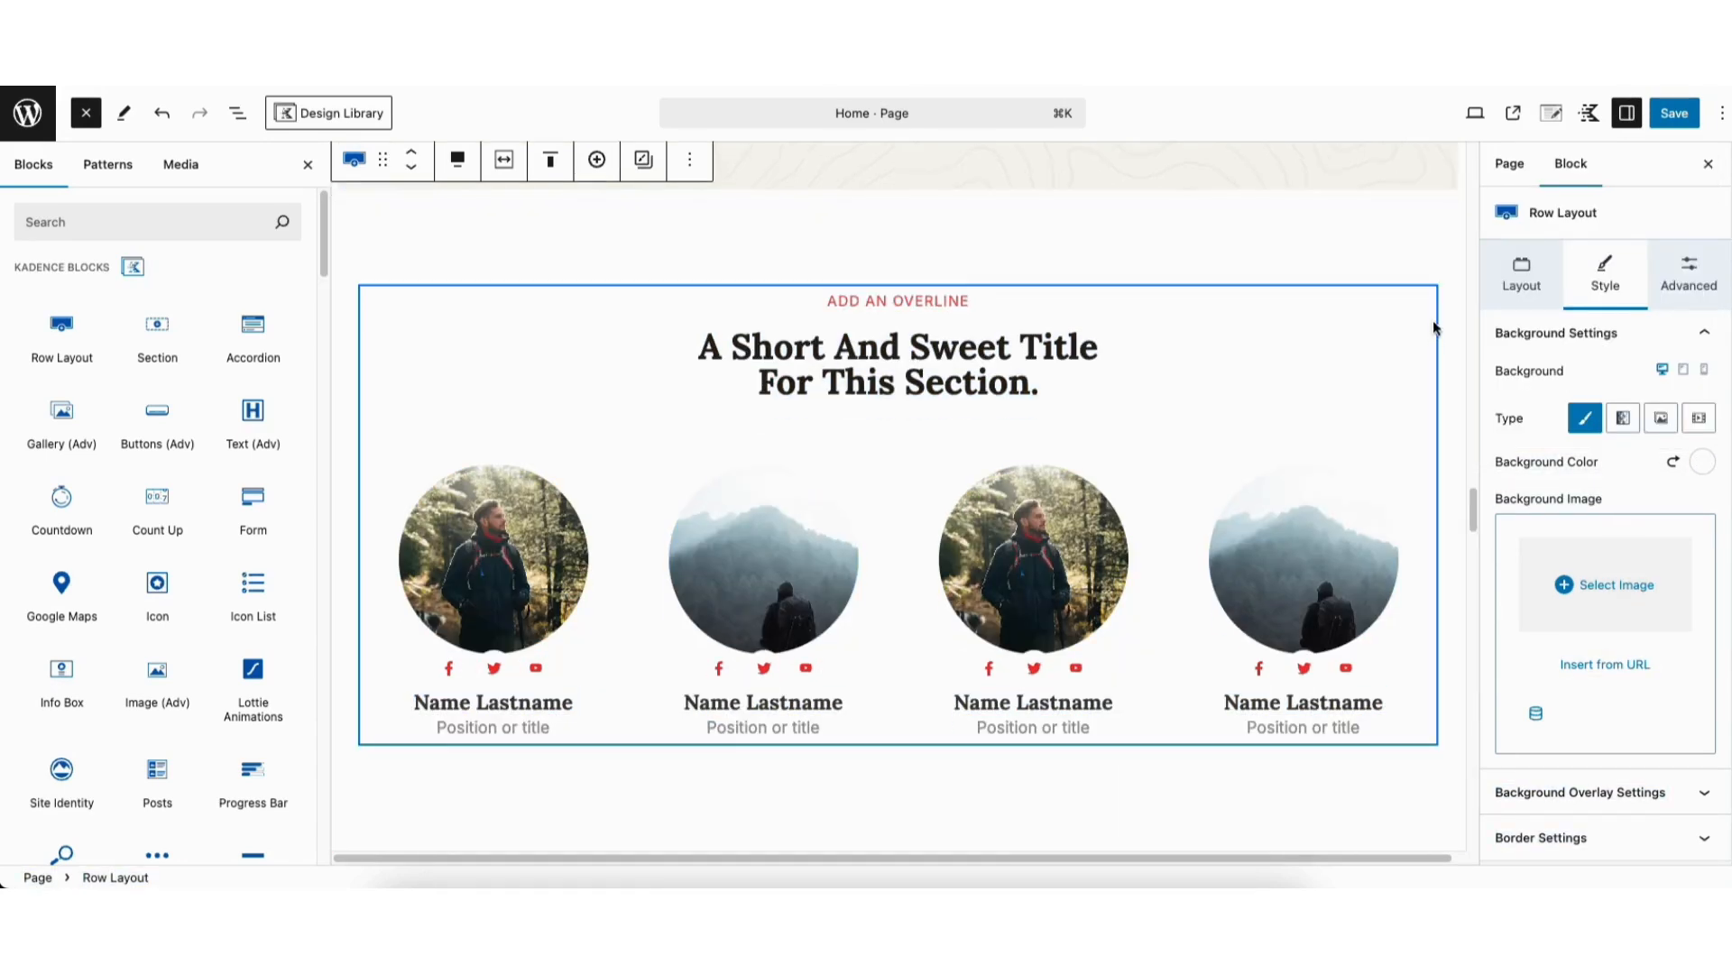
- Save the homepage, preview it in a new tab and return to the editor
left_click(1673, 115)
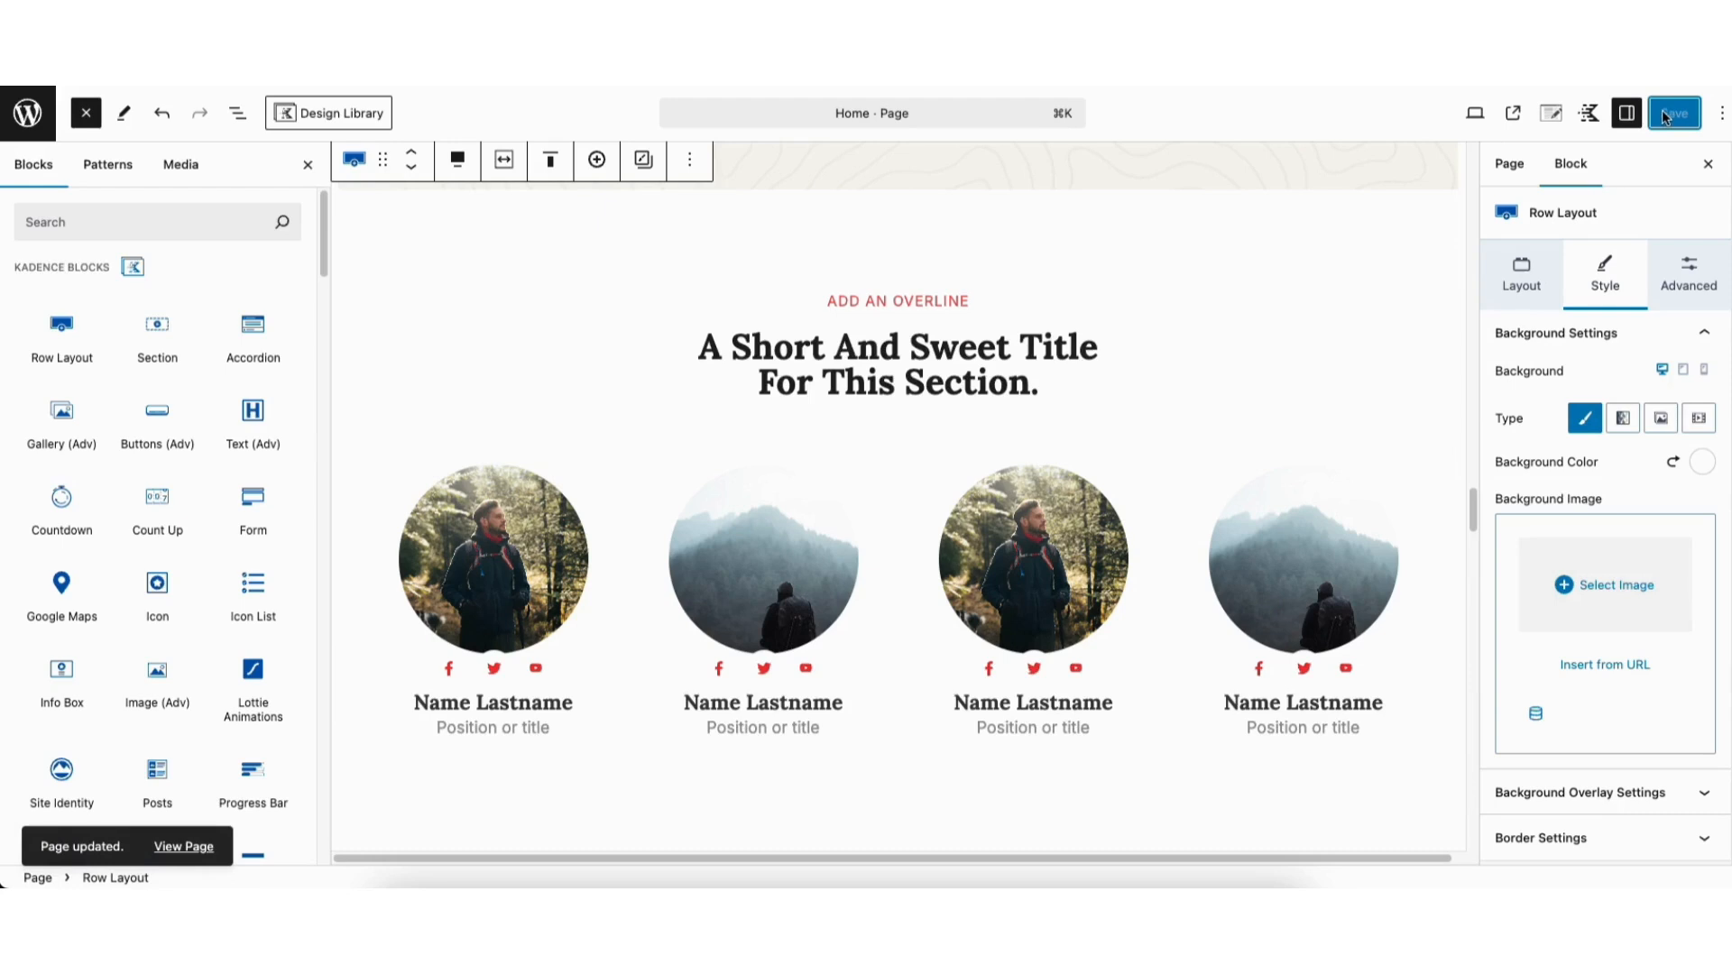
left_click(1477, 116)
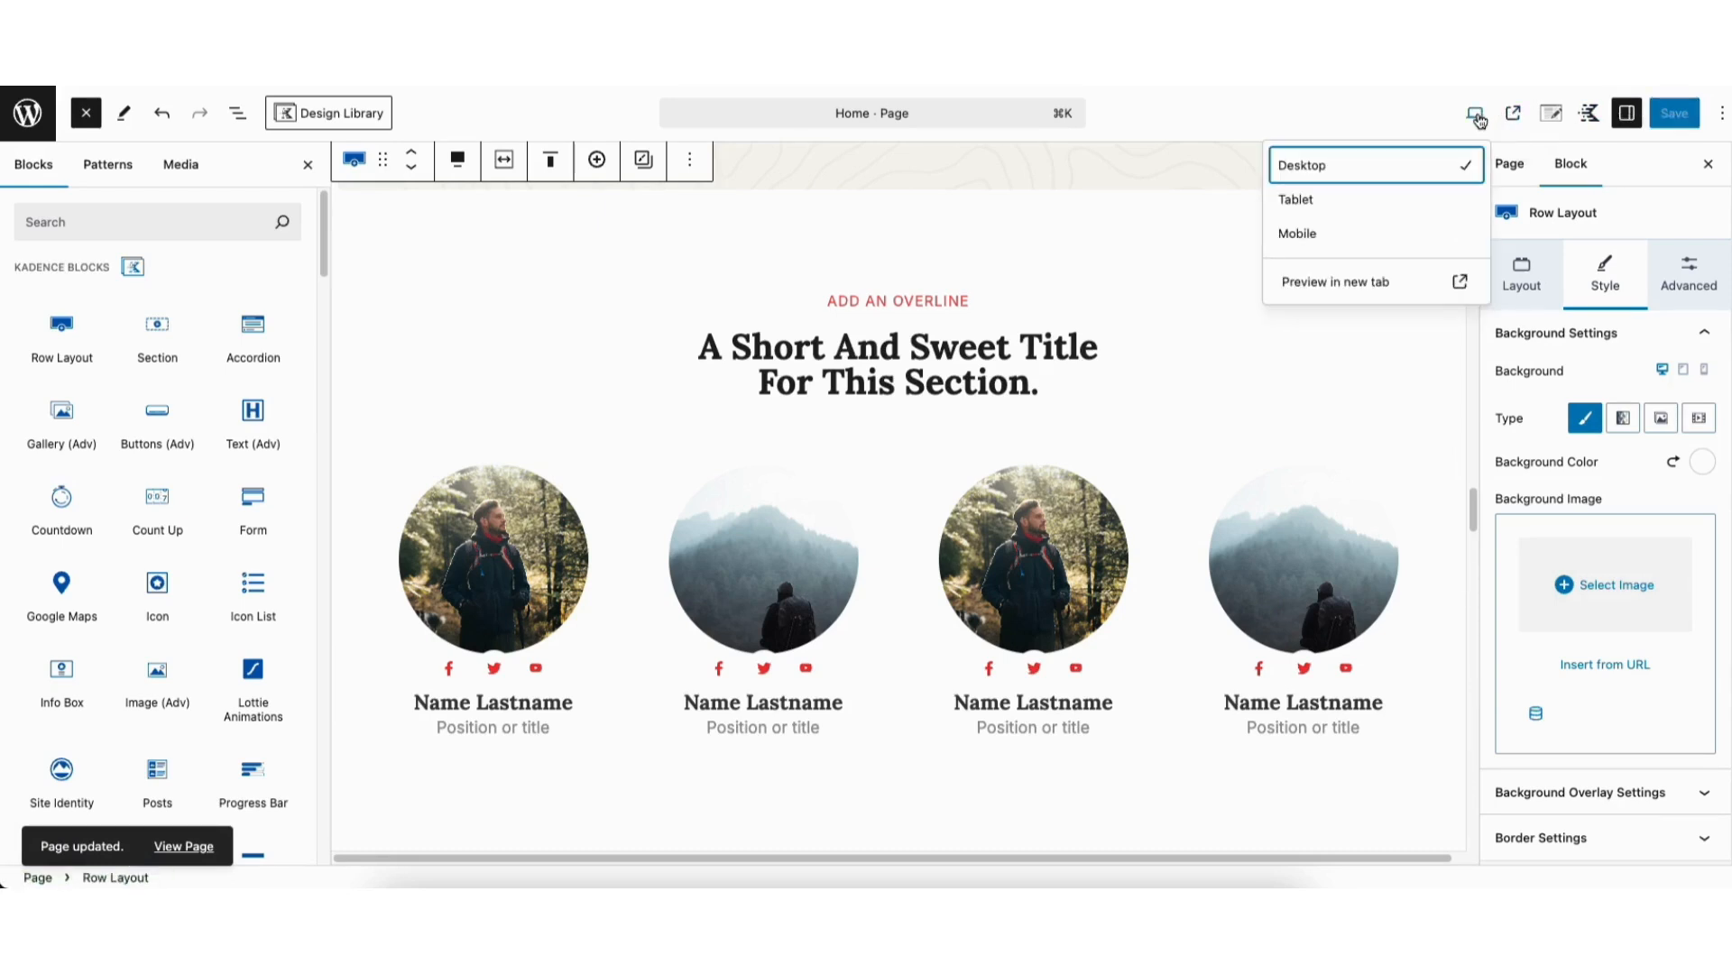
left_click(1364, 287)
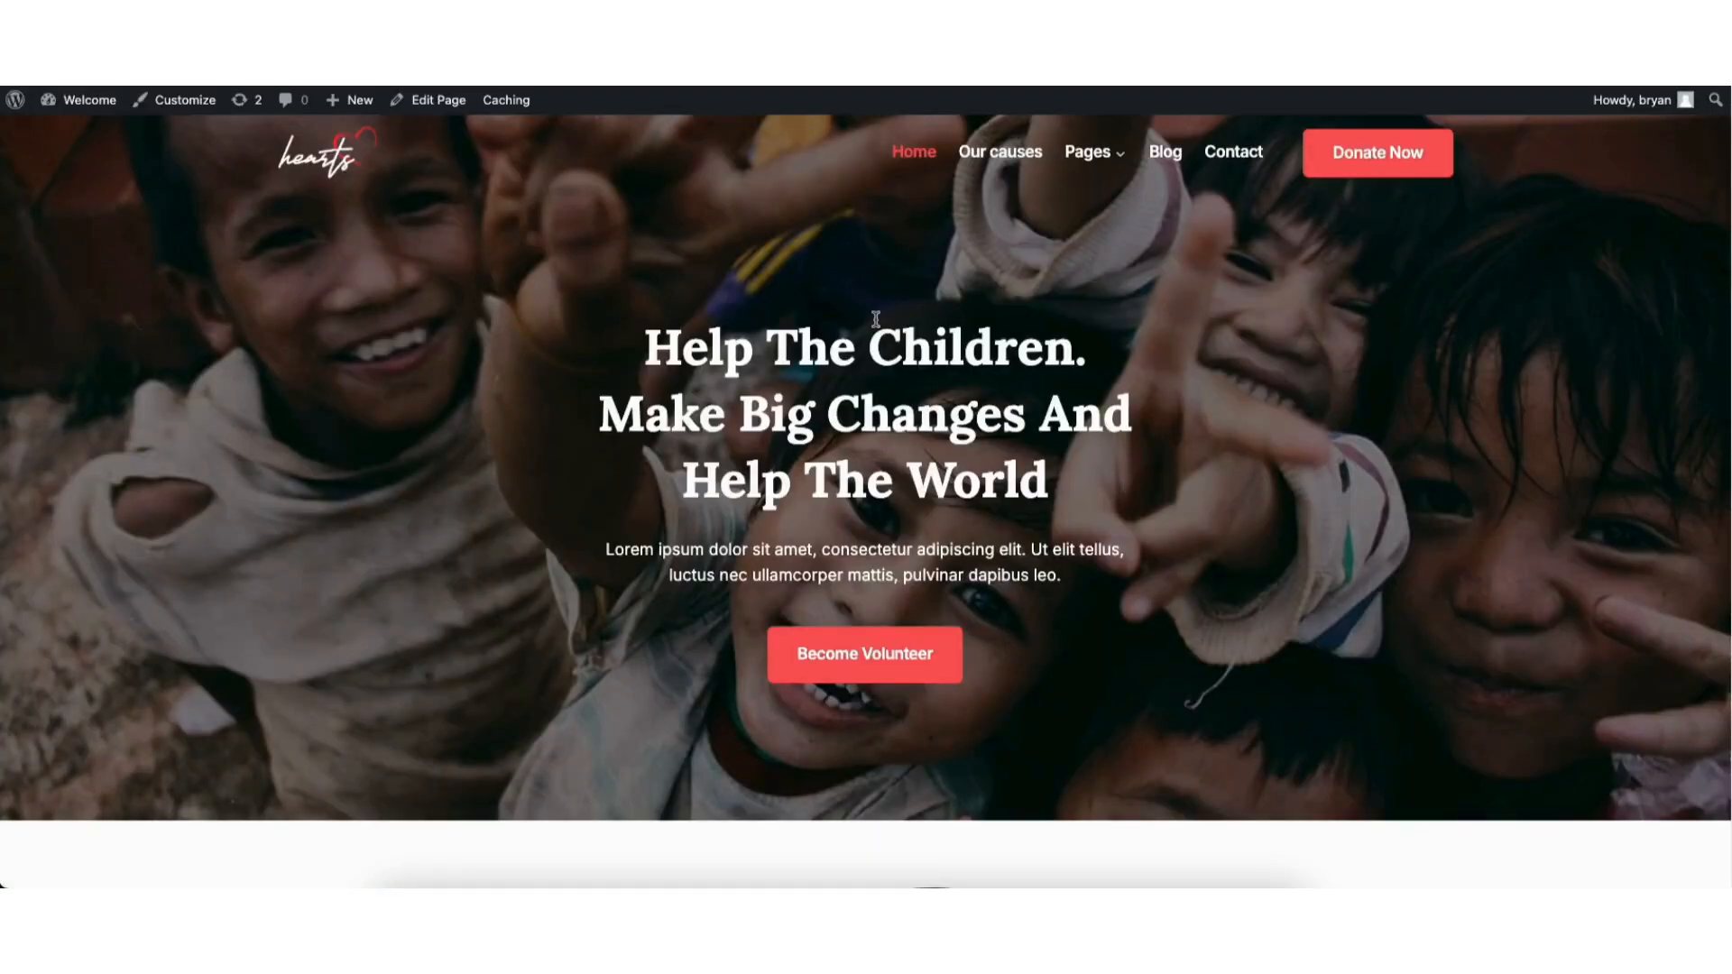
left_click(459, 56)
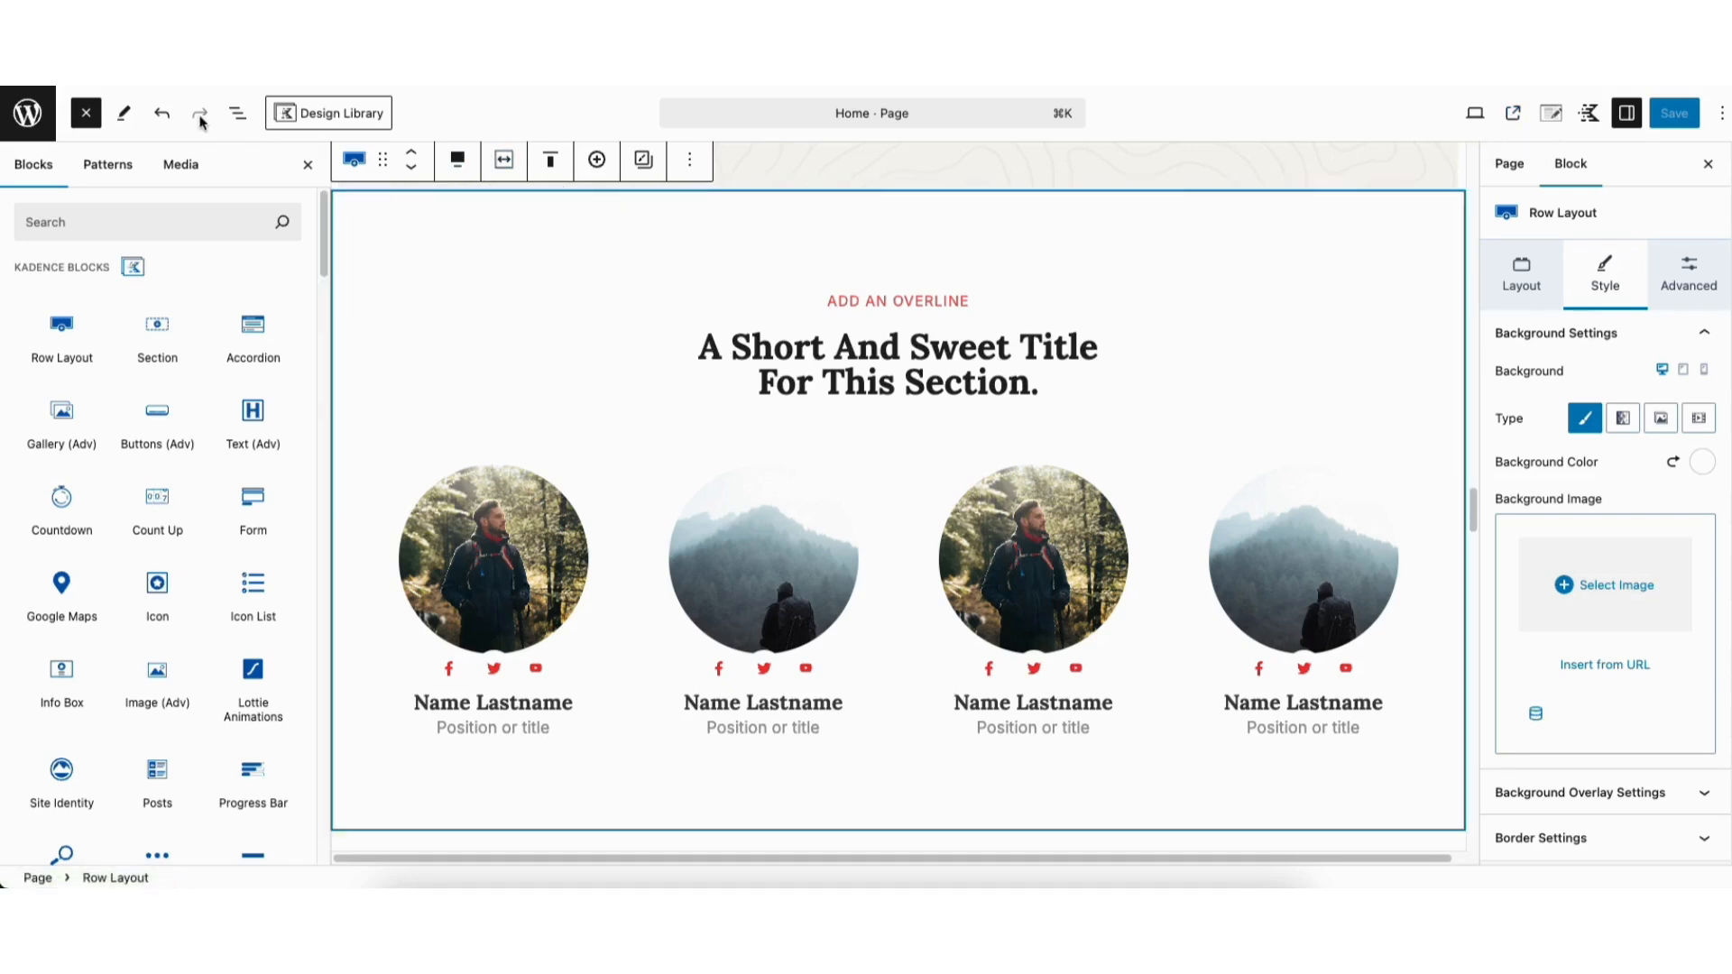
- Undo the last change on the homepage, redo it and save the page again
left_click(163, 117)
left_click(202, 115)
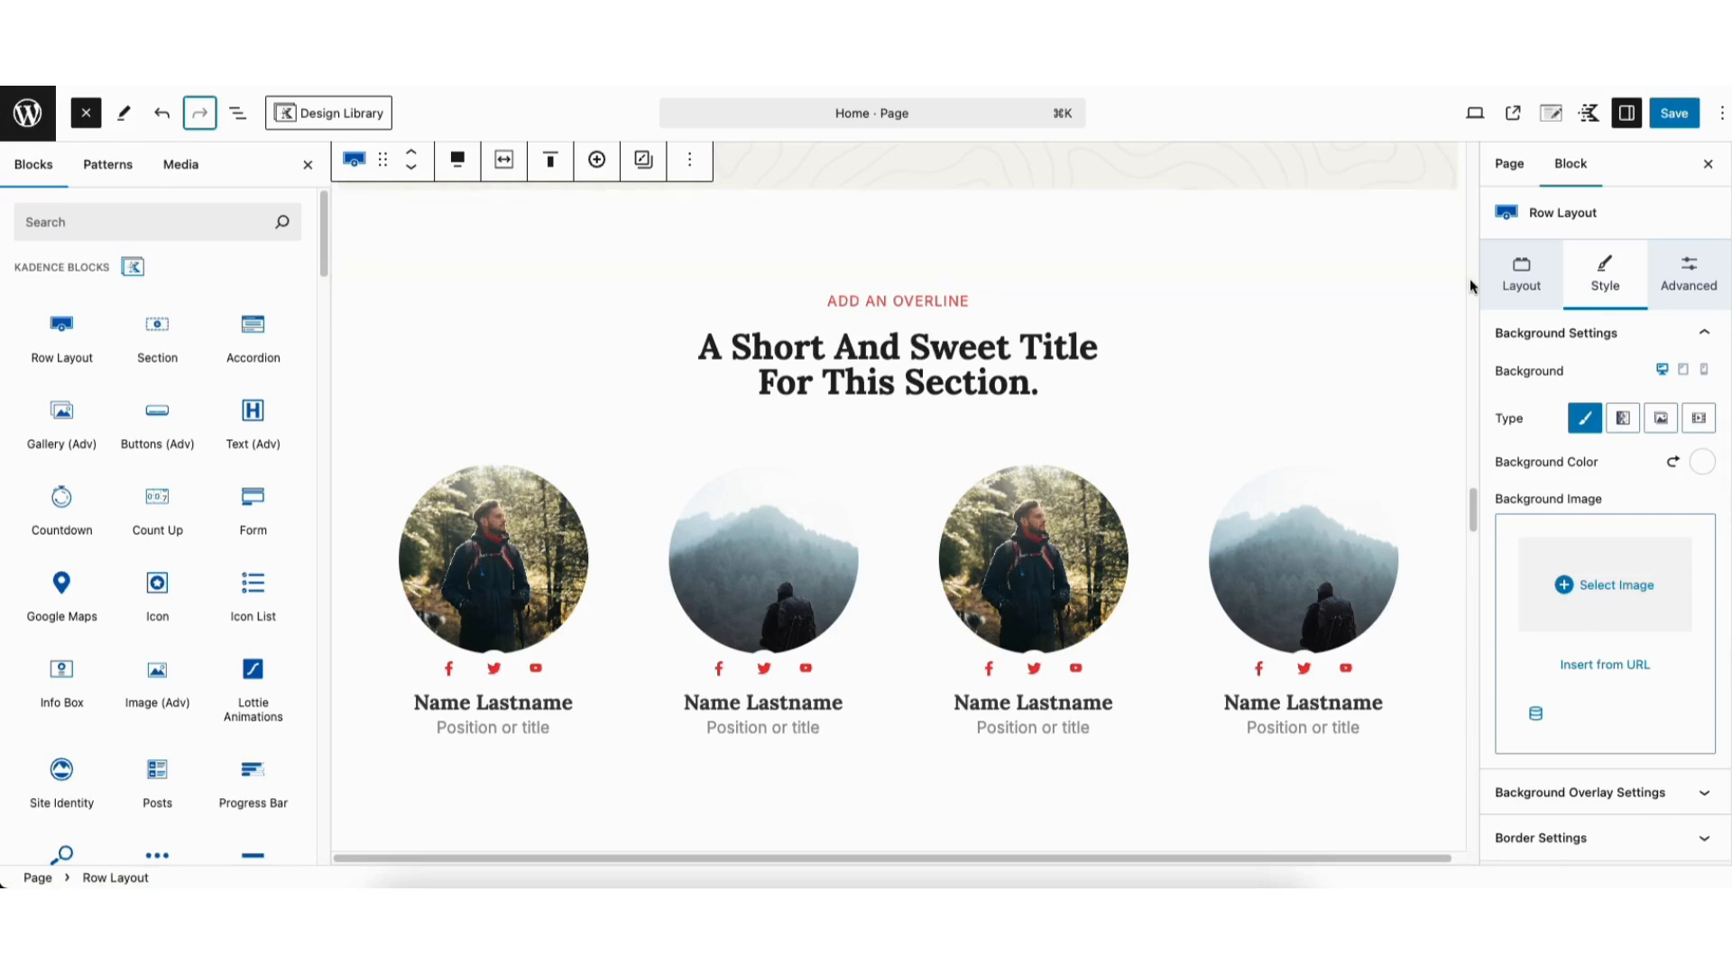
left_click(1671, 114)
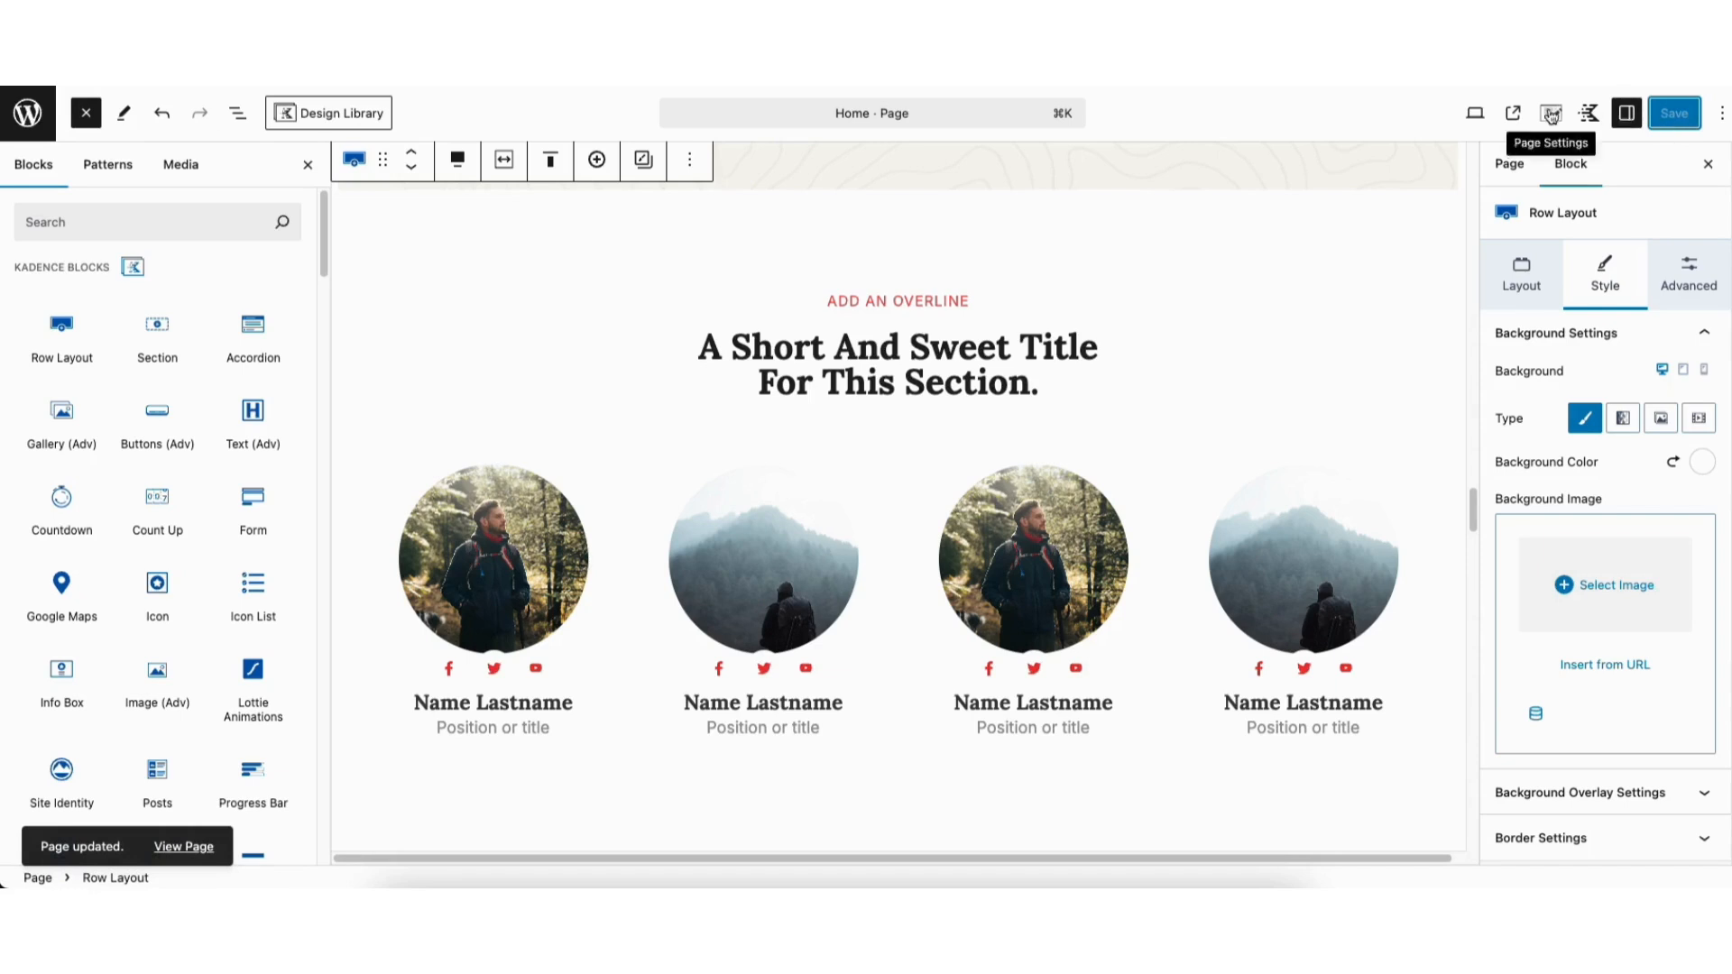
- Visit the live site's Contact page and open it in the block editor
left_click(1558, 115)
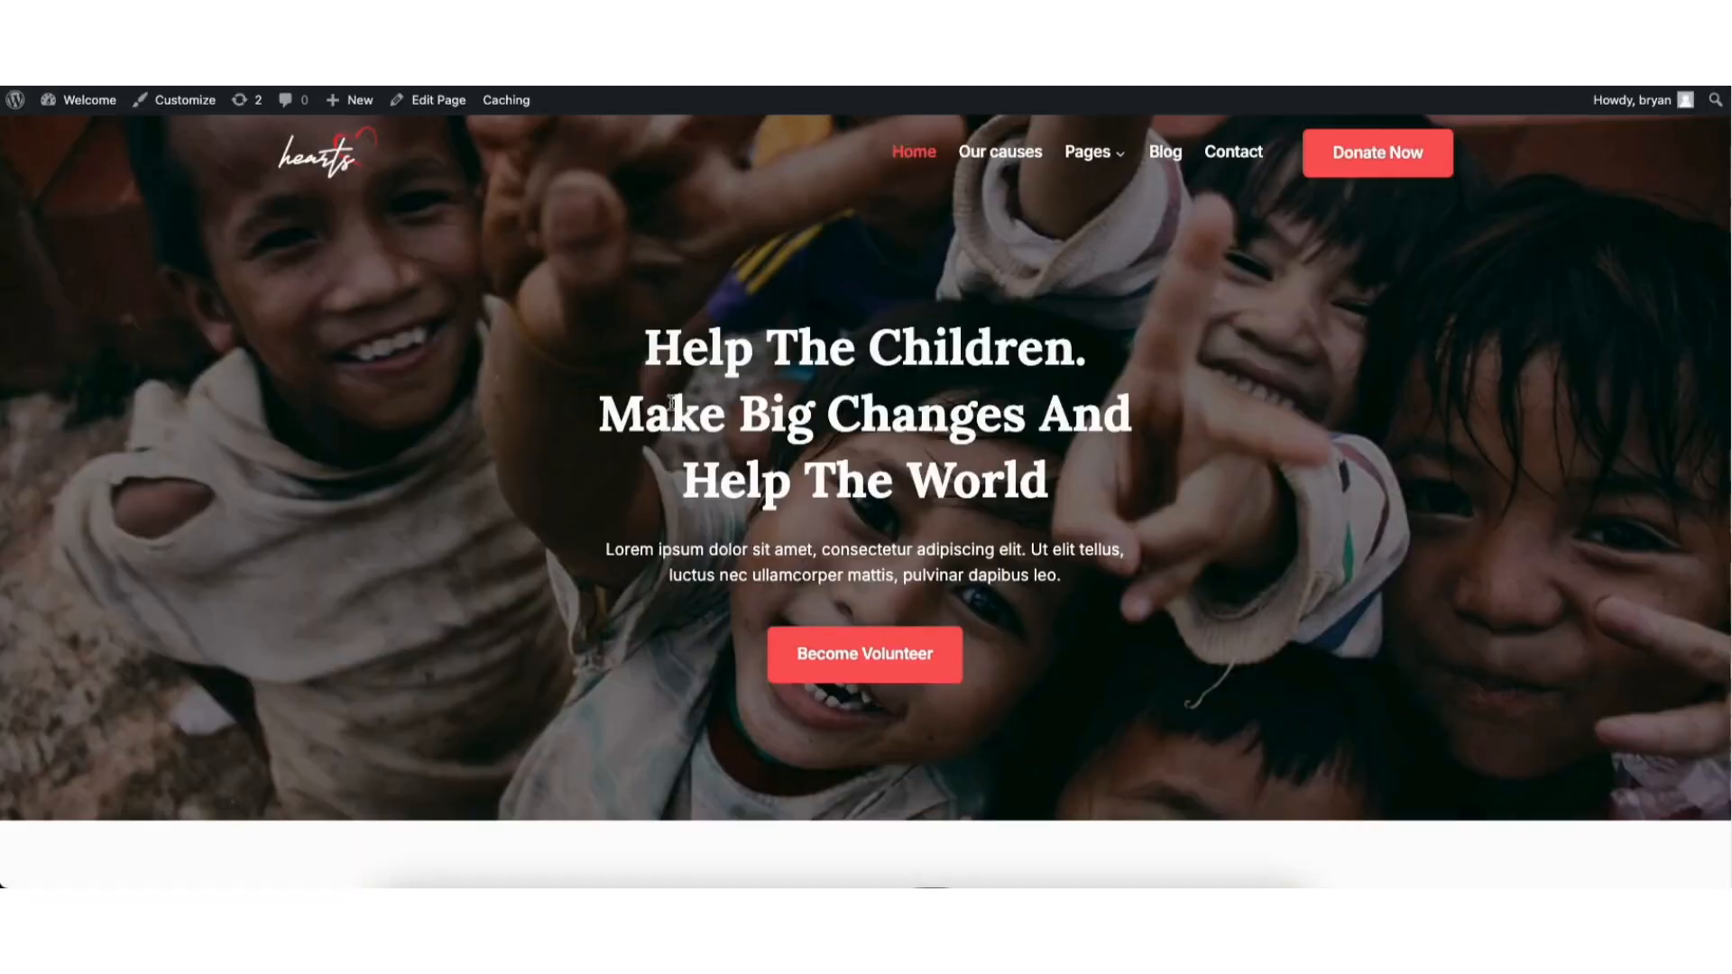
left_click(1244, 155)
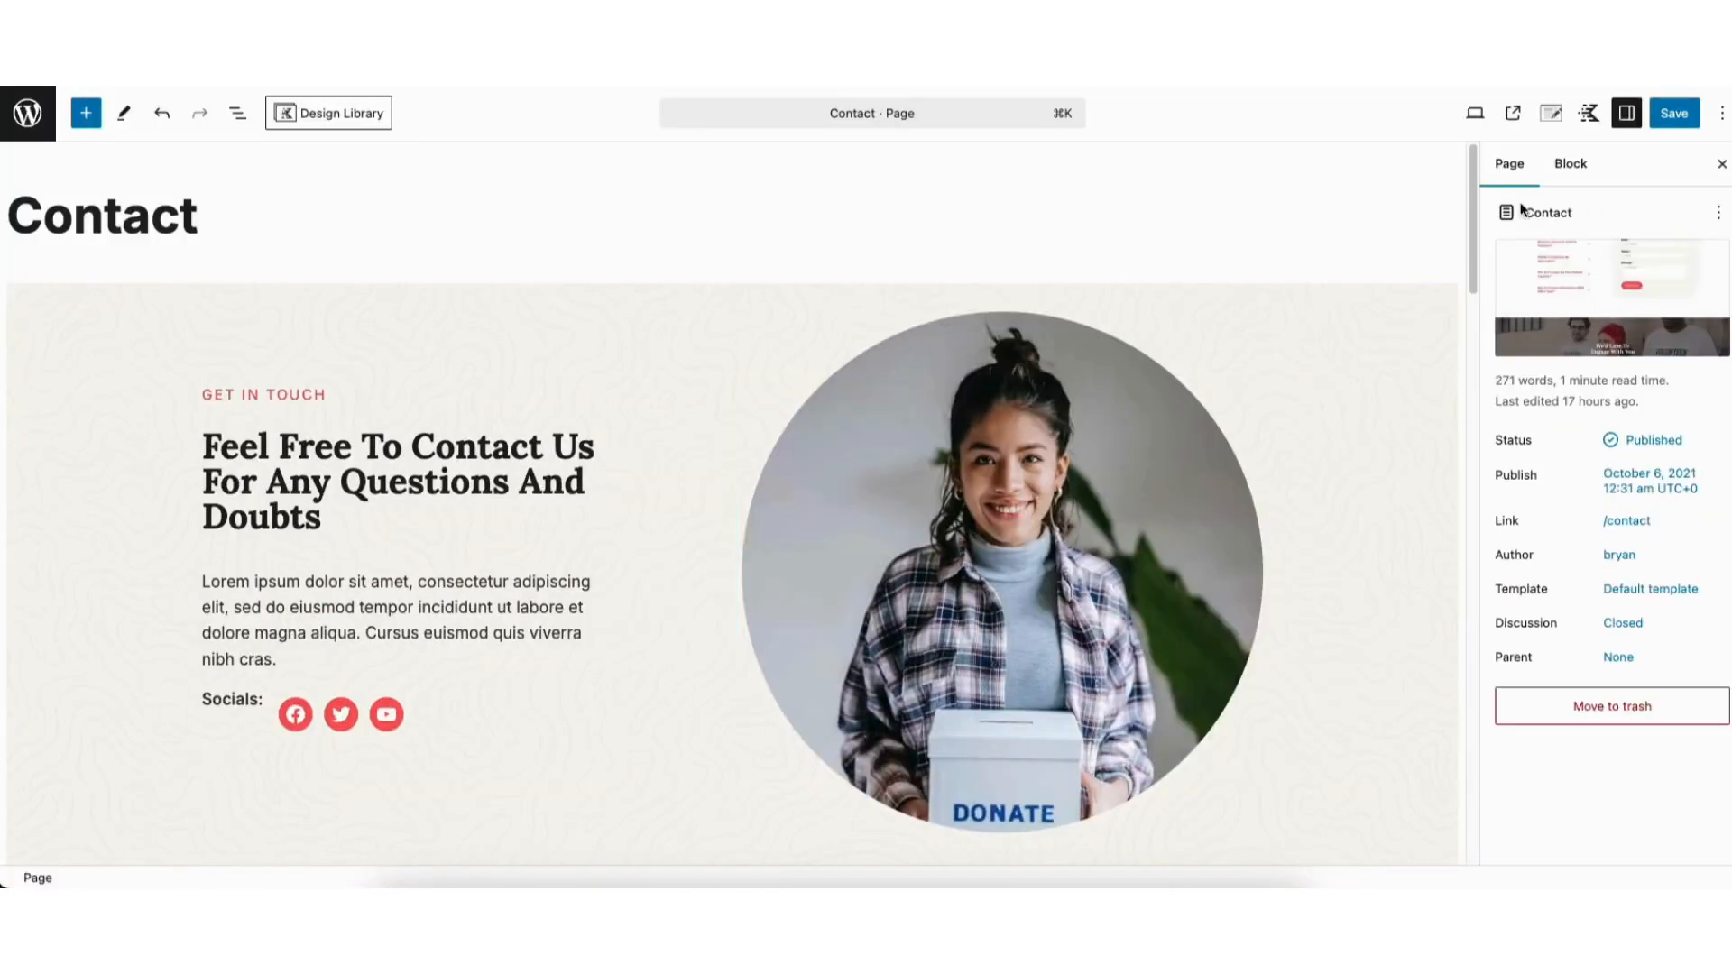
- Review the contact form's First Name settings, keep the Text field type, and switch the required option on and back off
scroll(912, 434, "down", 10)
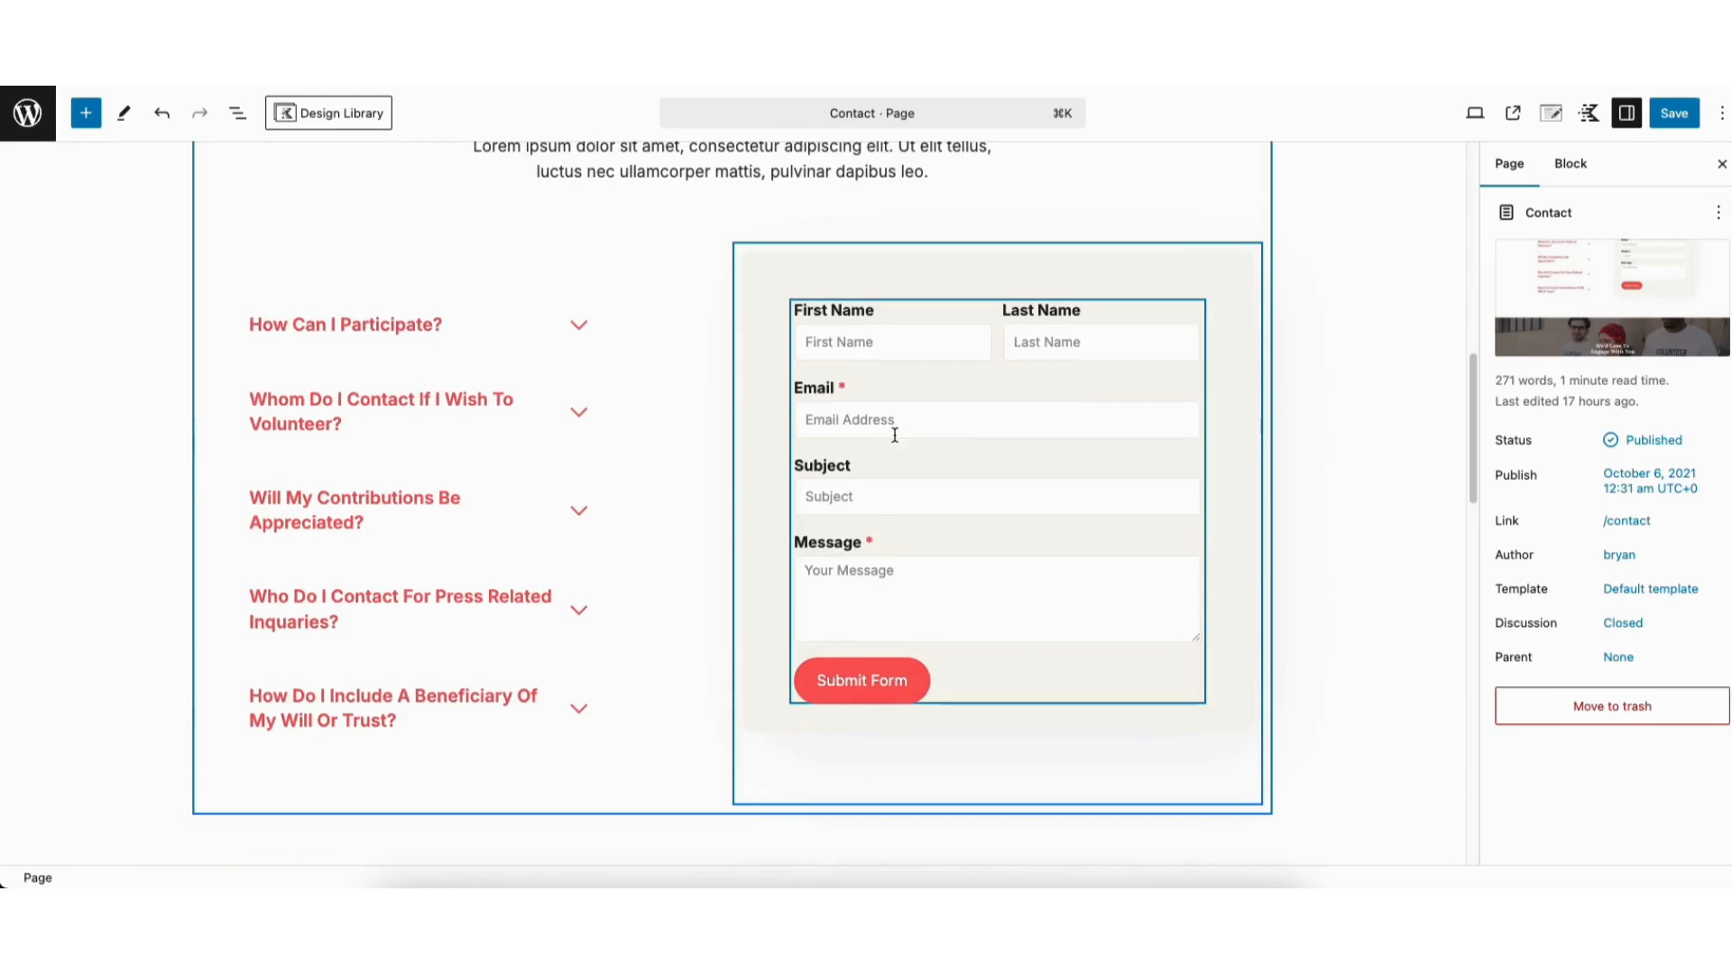
left_click(854, 353)
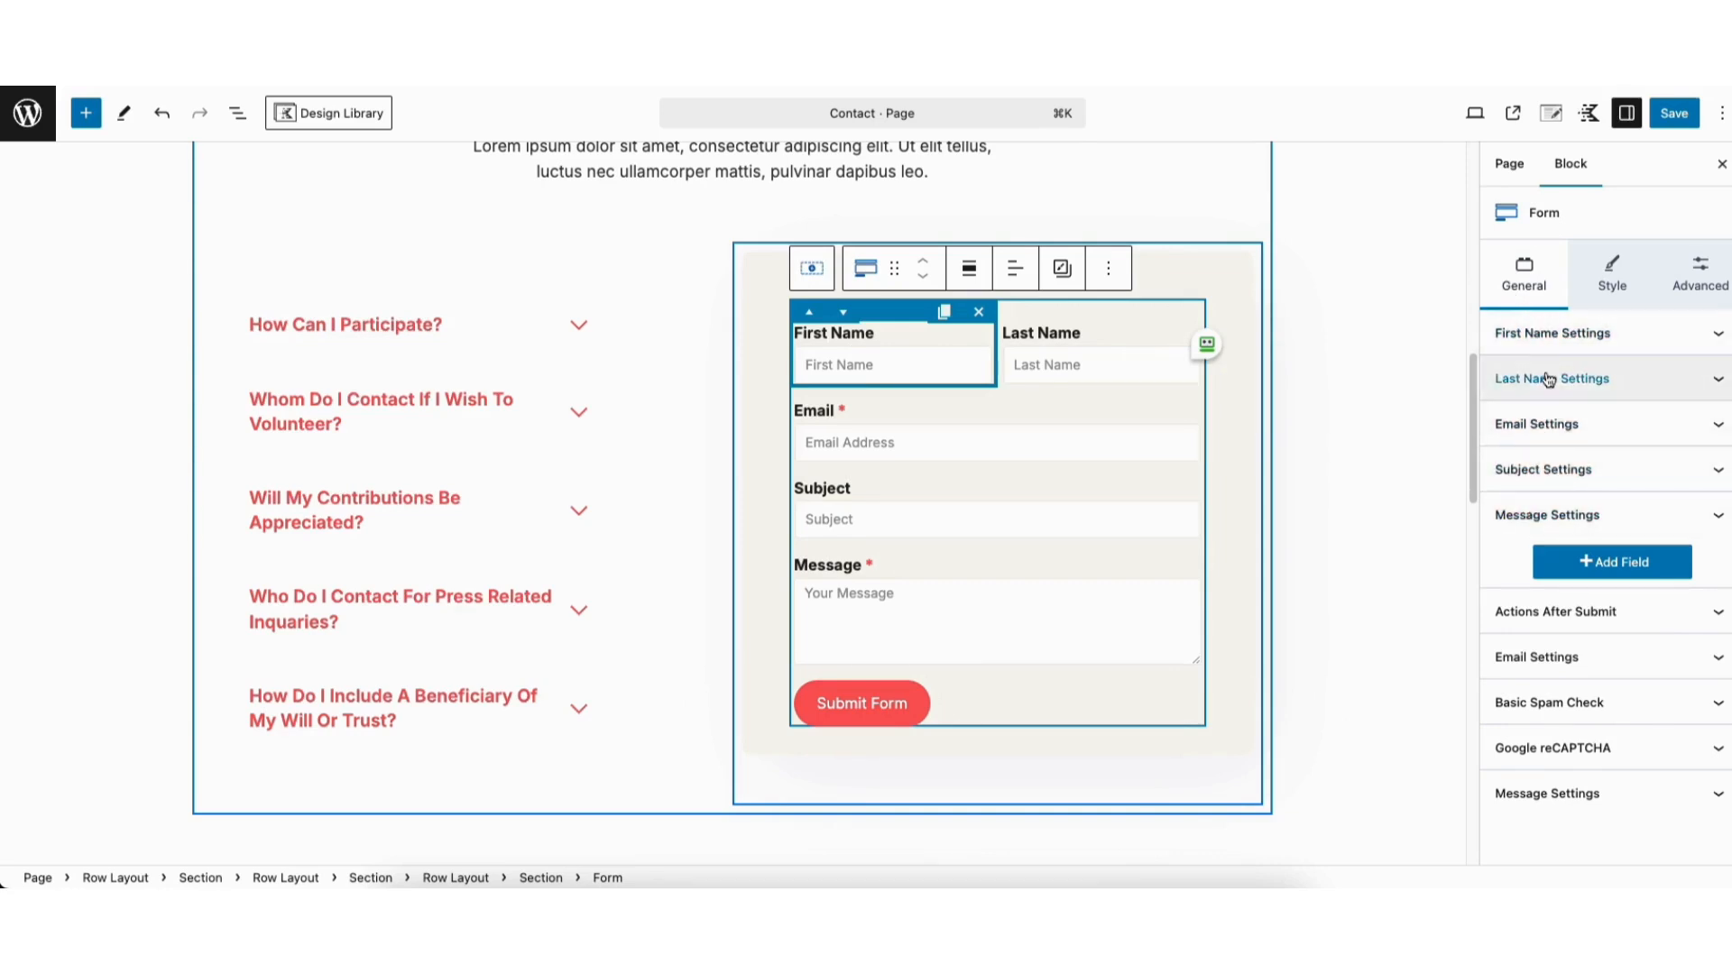
left_click(1552, 335)
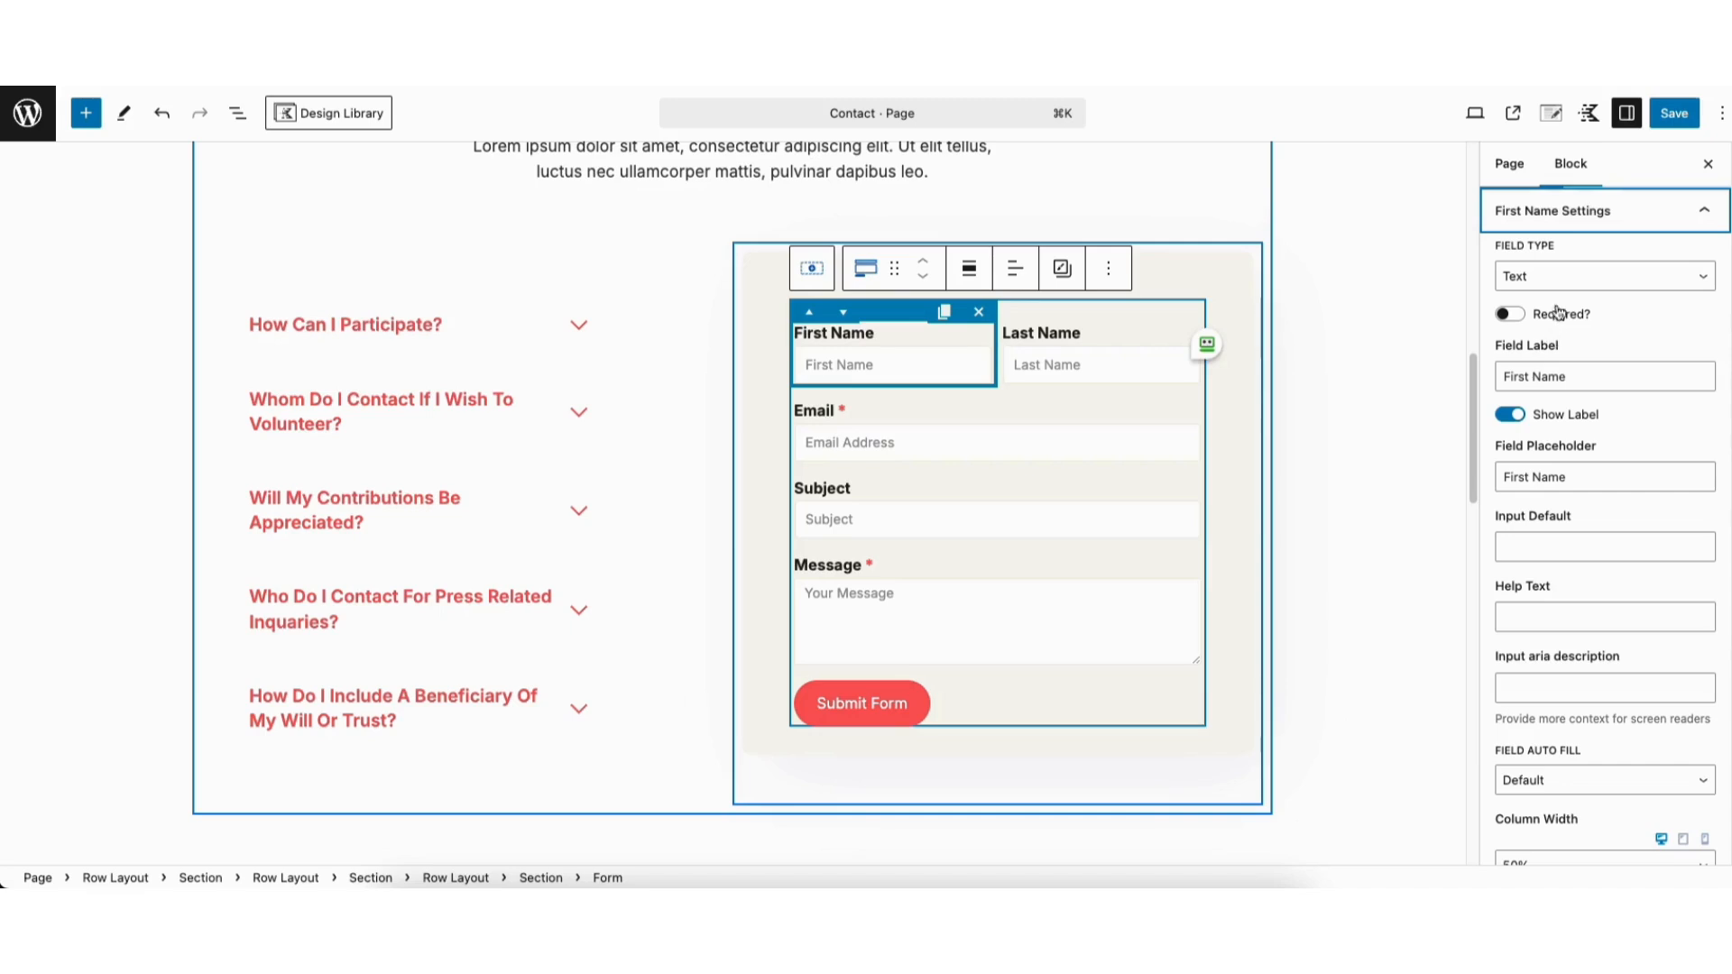
left_click(1571, 280)
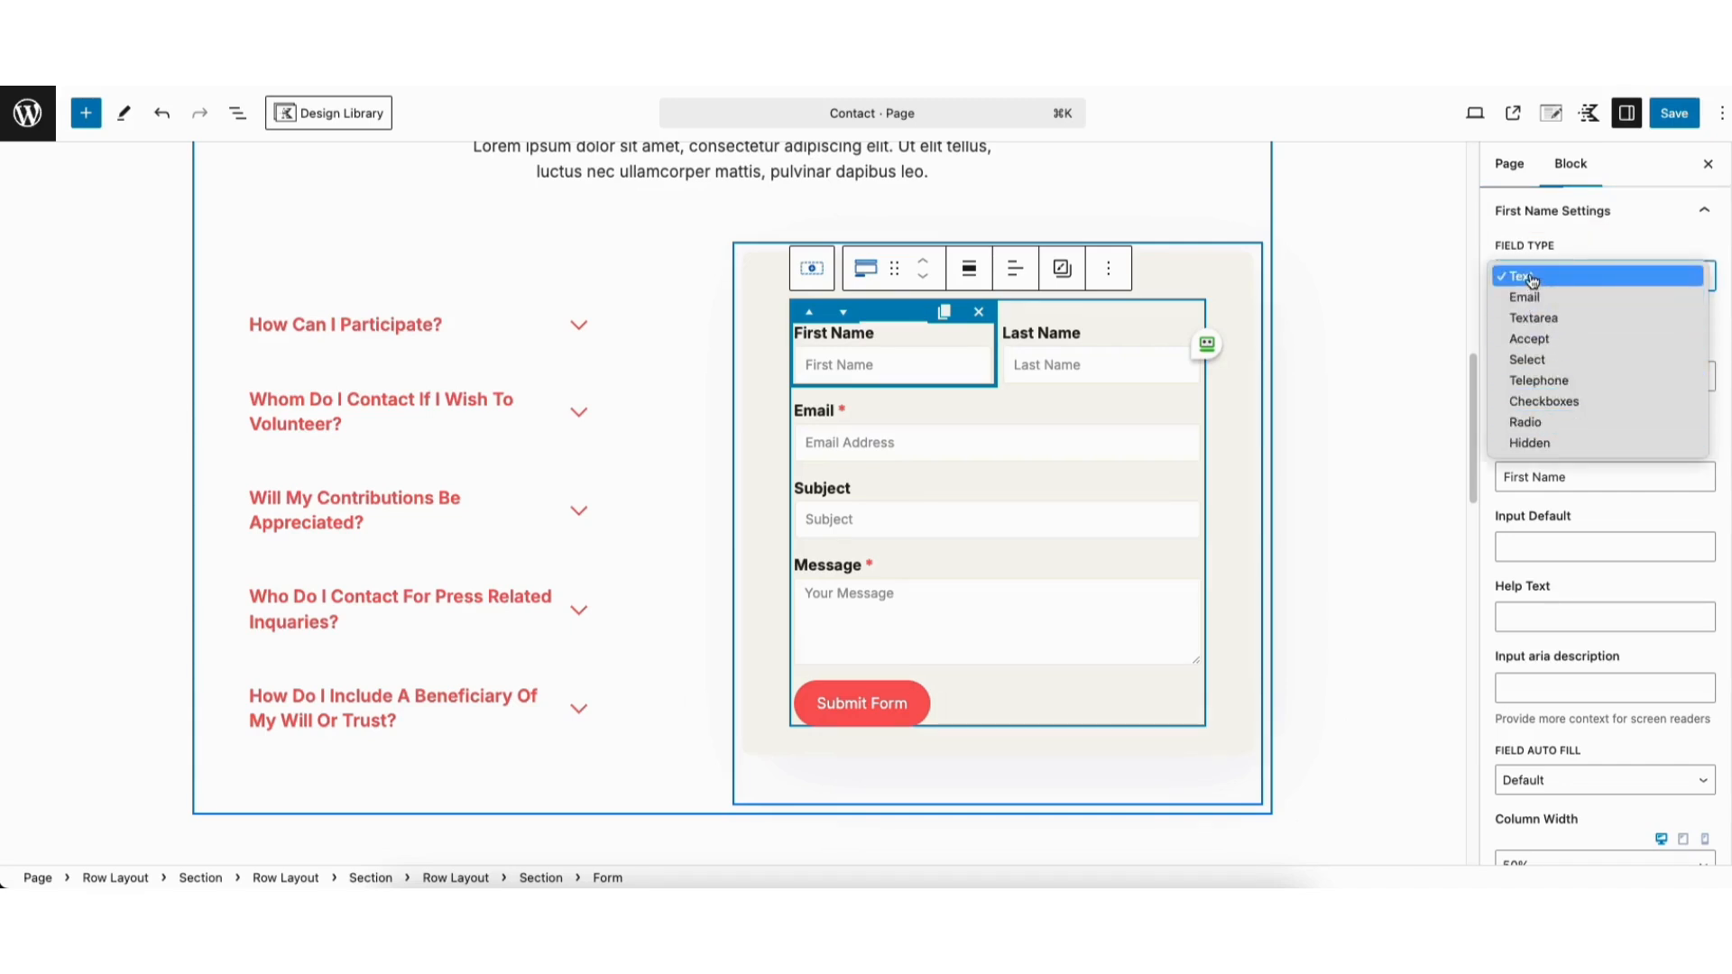
left_click(1531, 282)
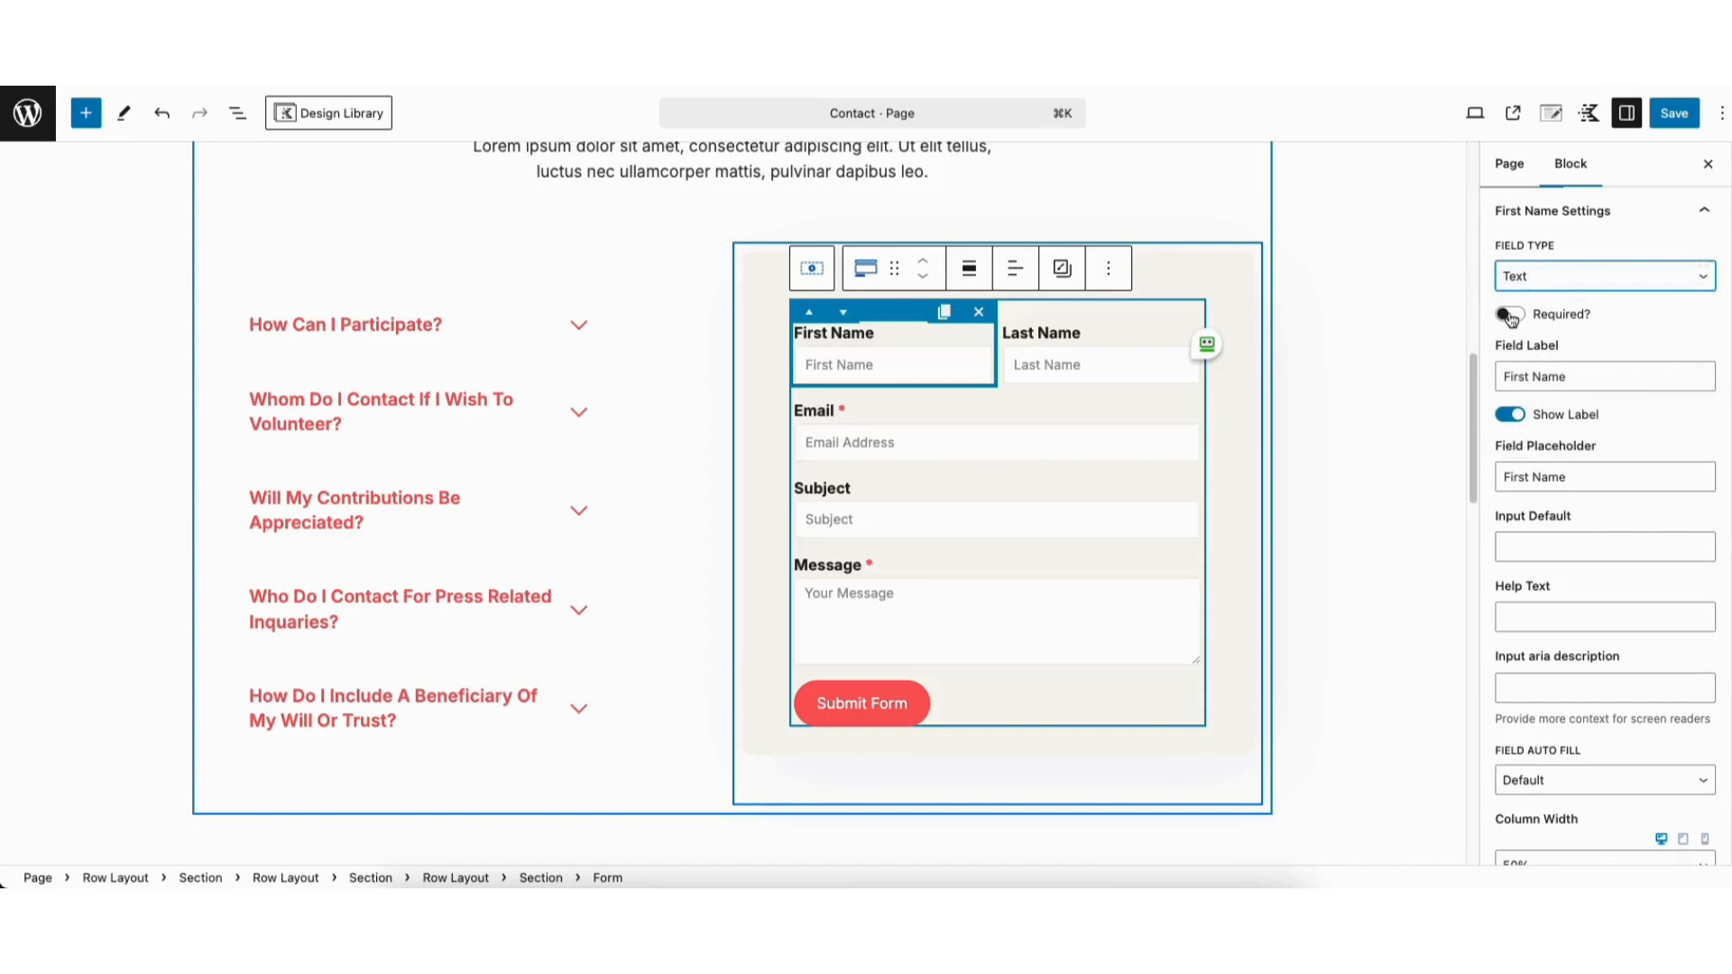
left_click(1512, 315)
left_click(1511, 315)
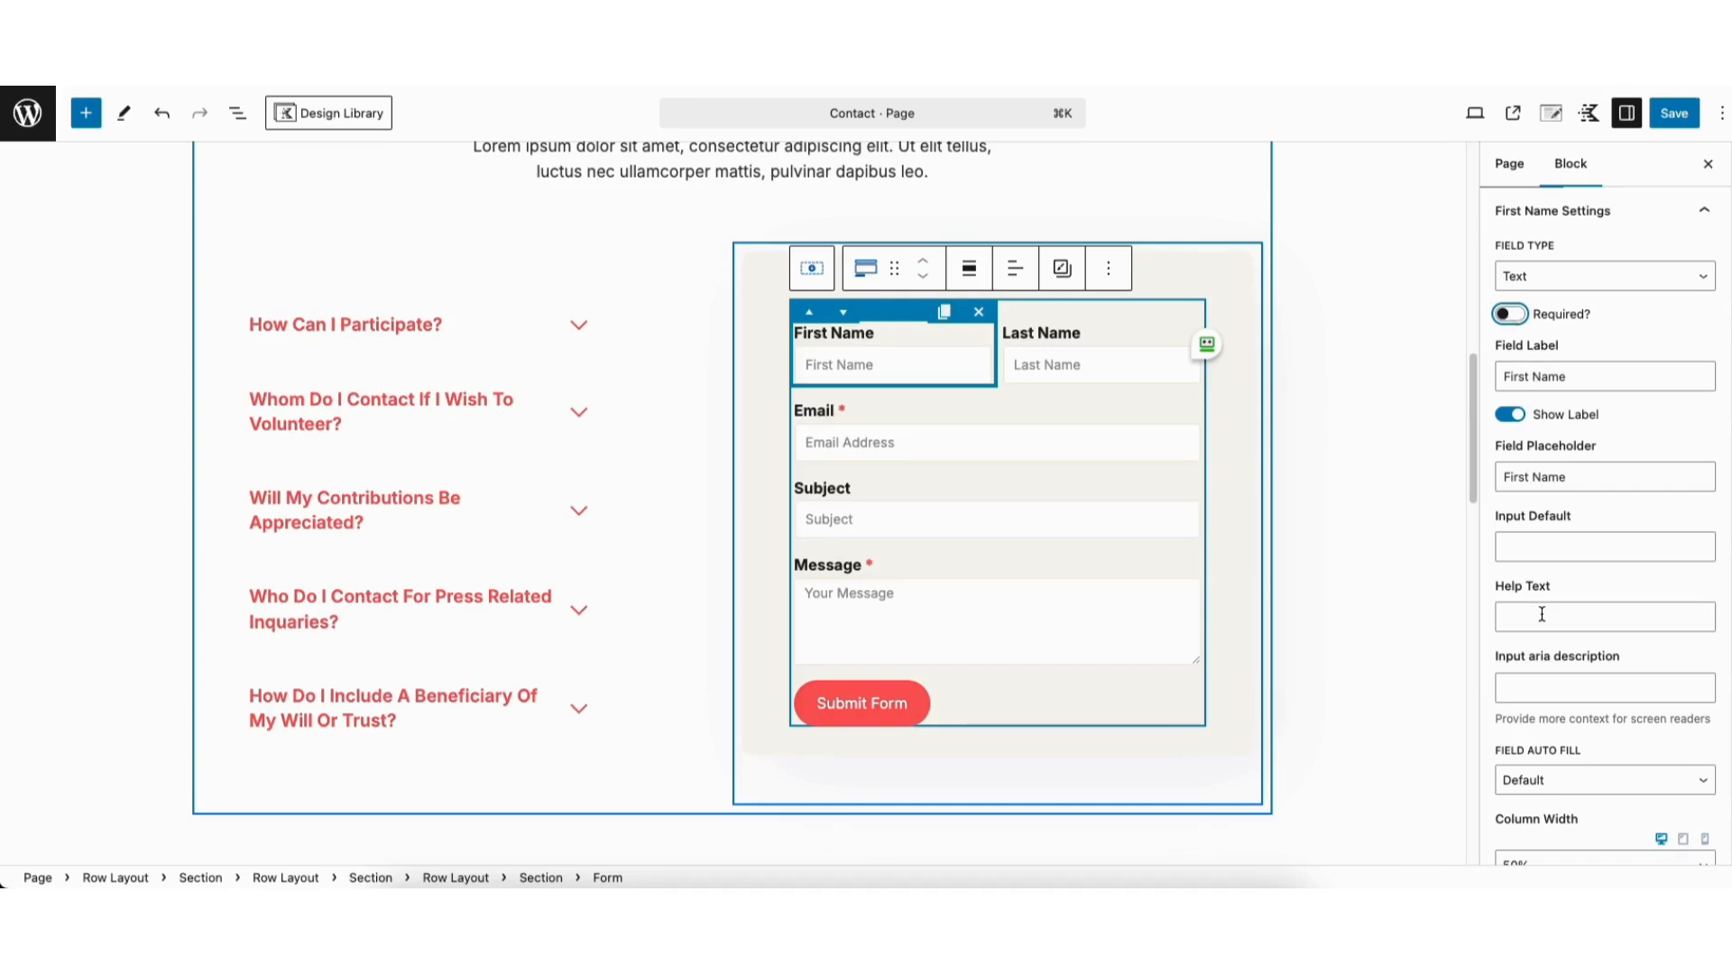
- Try a 60% column width for the First Name field, then return it to 50%
scroll(1579, 542, "down", 5)
left_click(1529, 471)
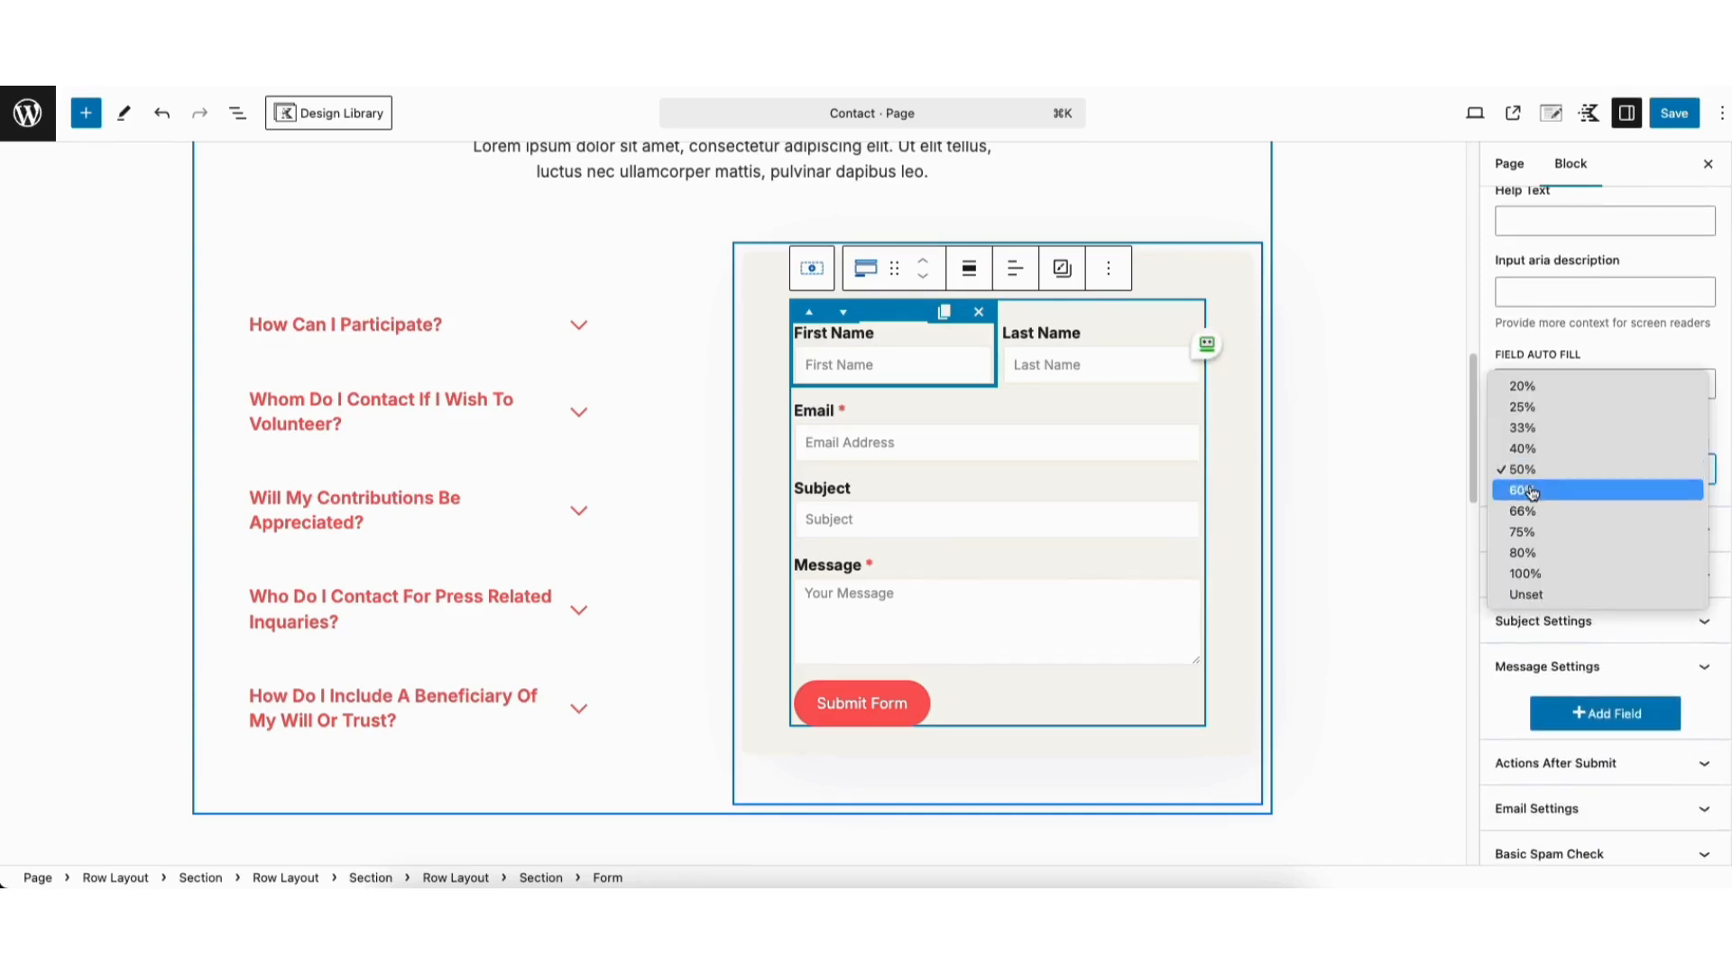
left_click(1525, 489)
left_click(1530, 471)
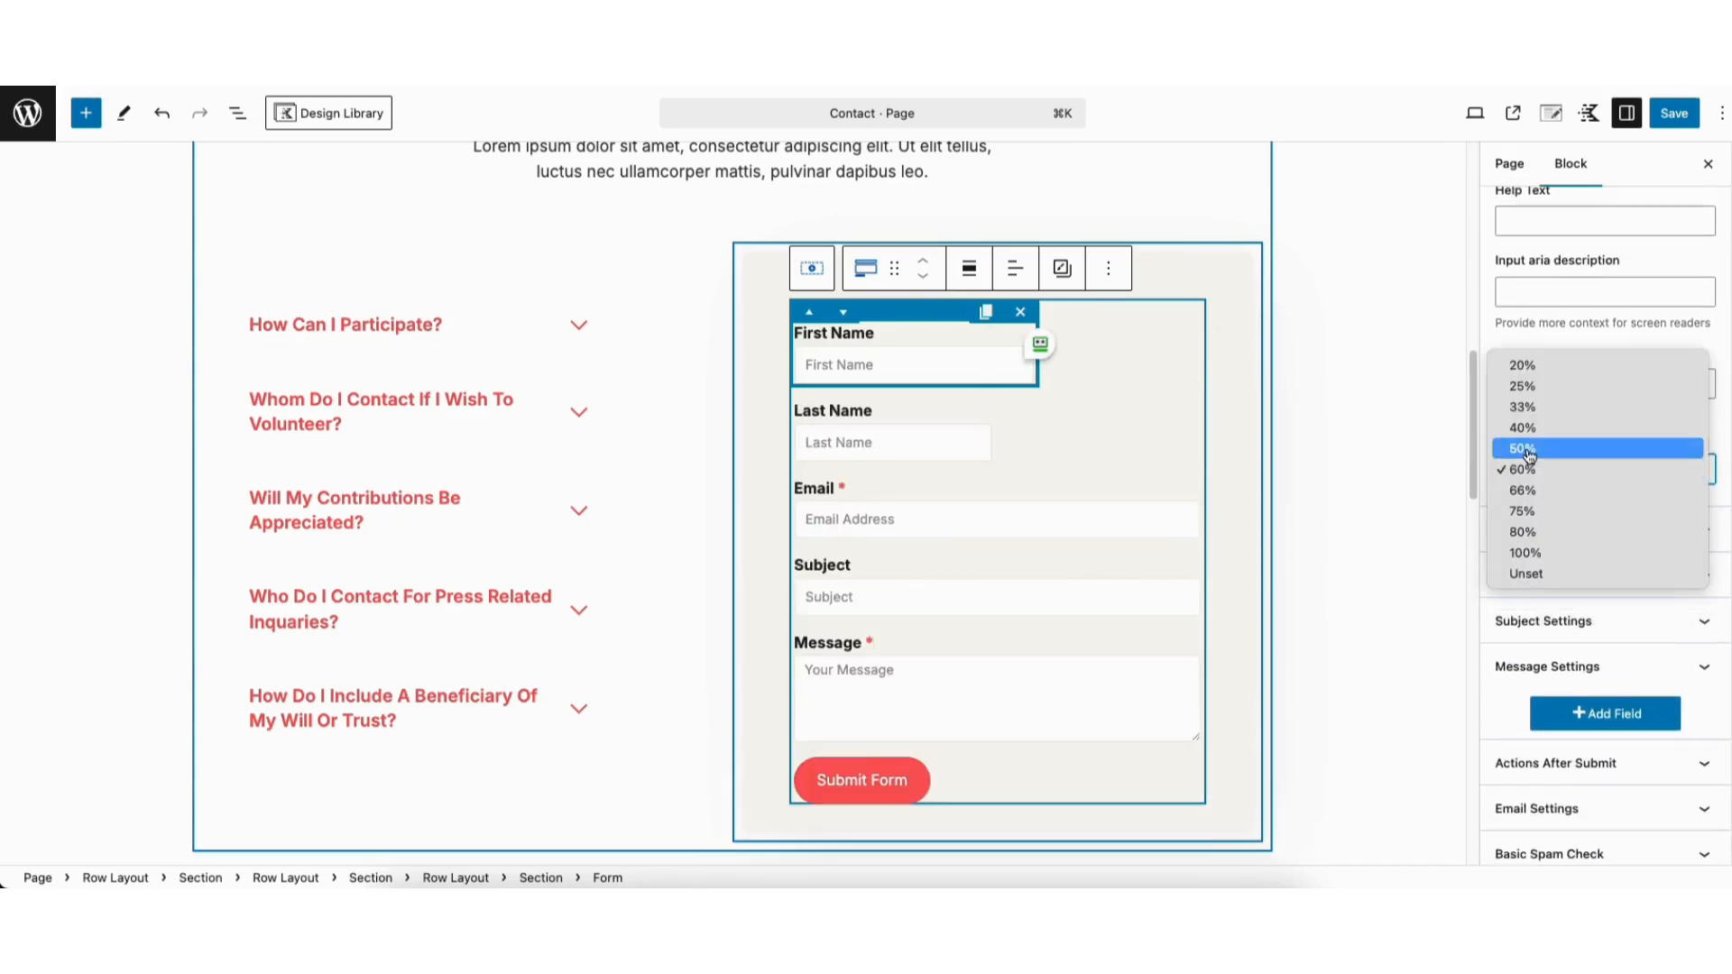
left_click(1527, 449)
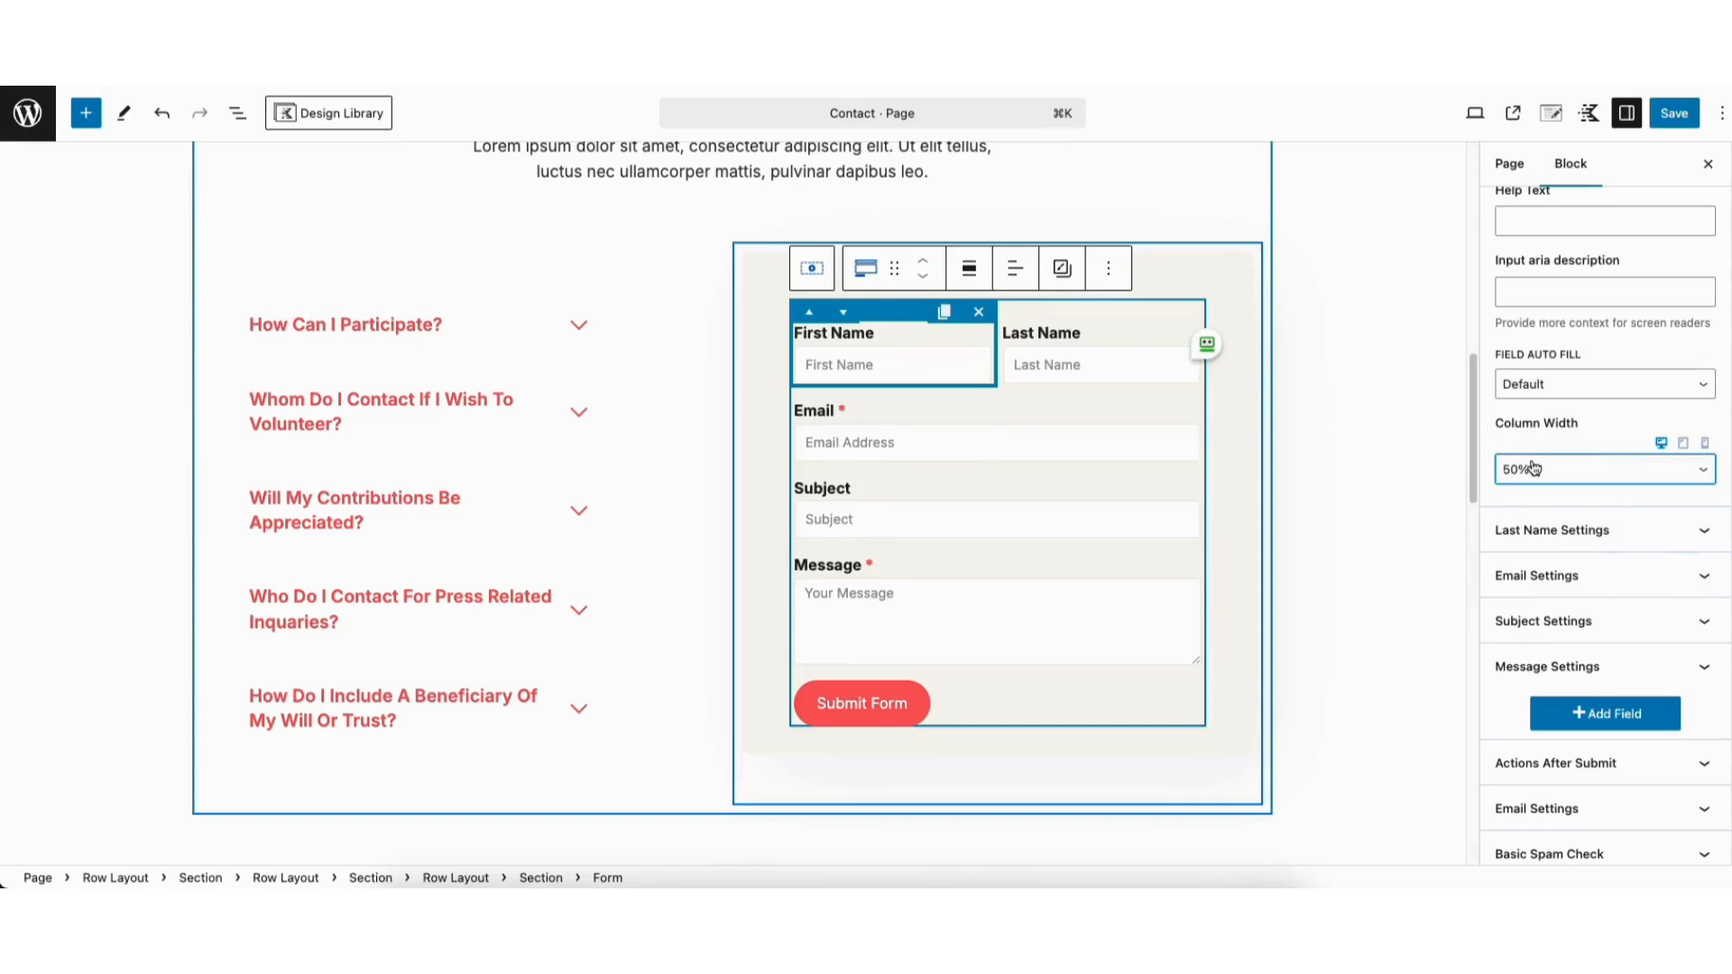
- Add a new text field below Message in the contact form, and switch its Show Label option off and back on
left_click(1574, 715)
left_click(1574, 713)
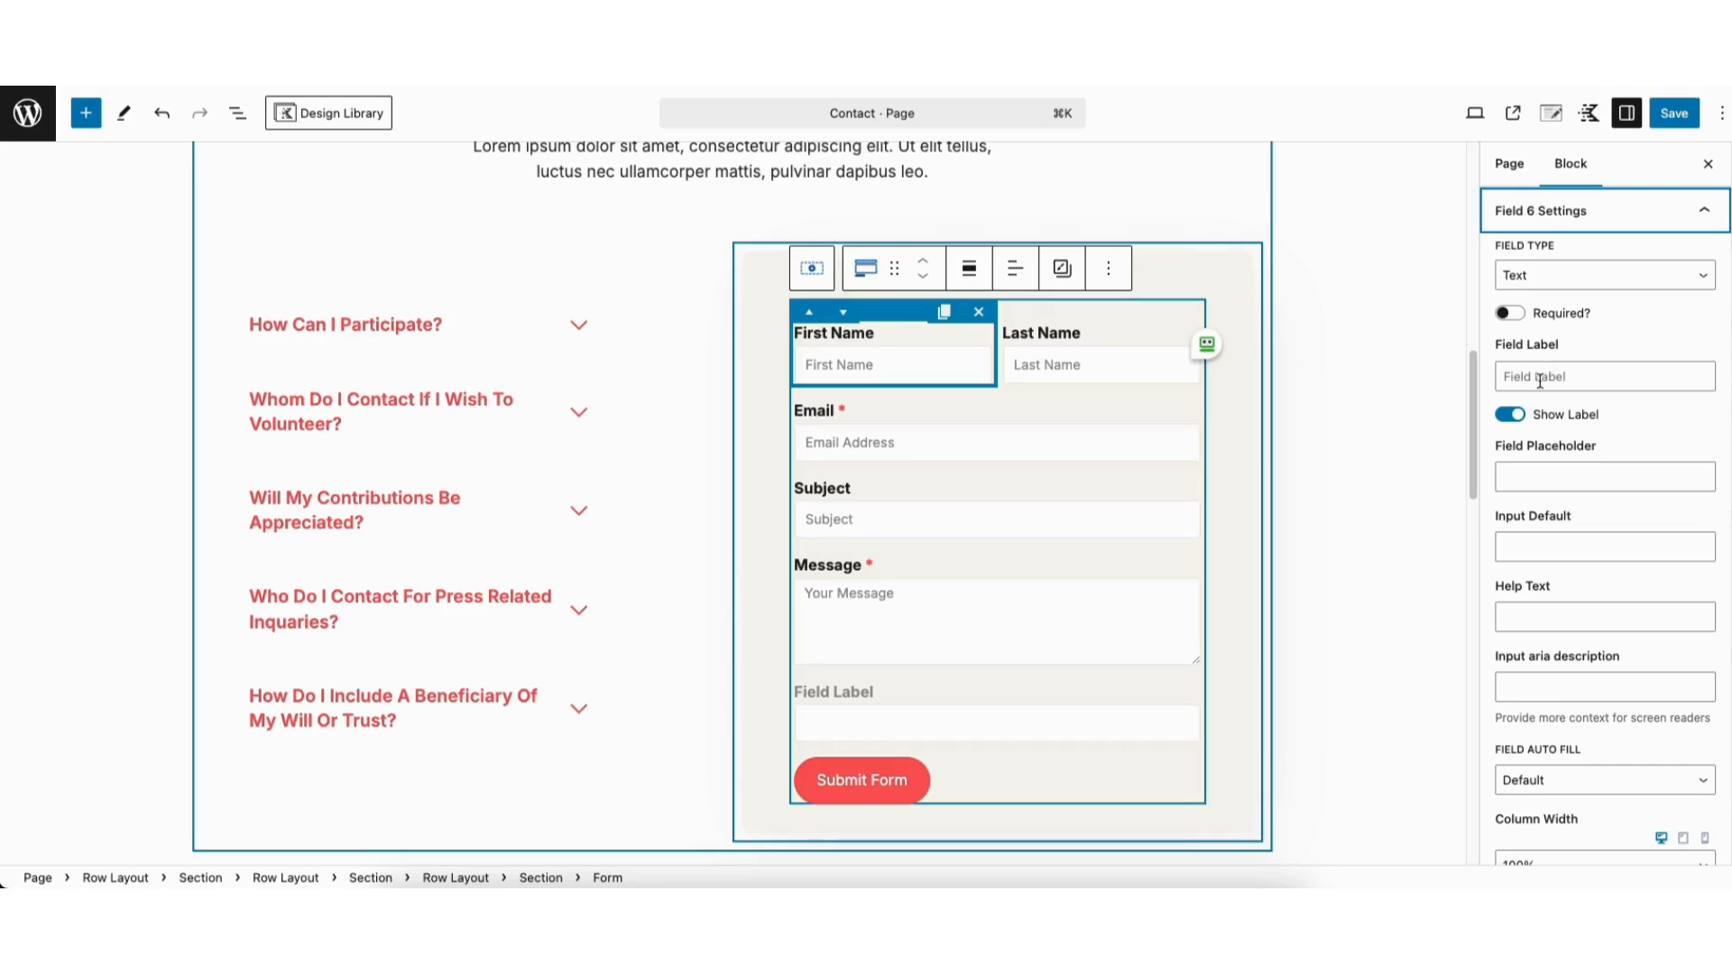
left_click(1511, 416)
left_click(1511, 416)
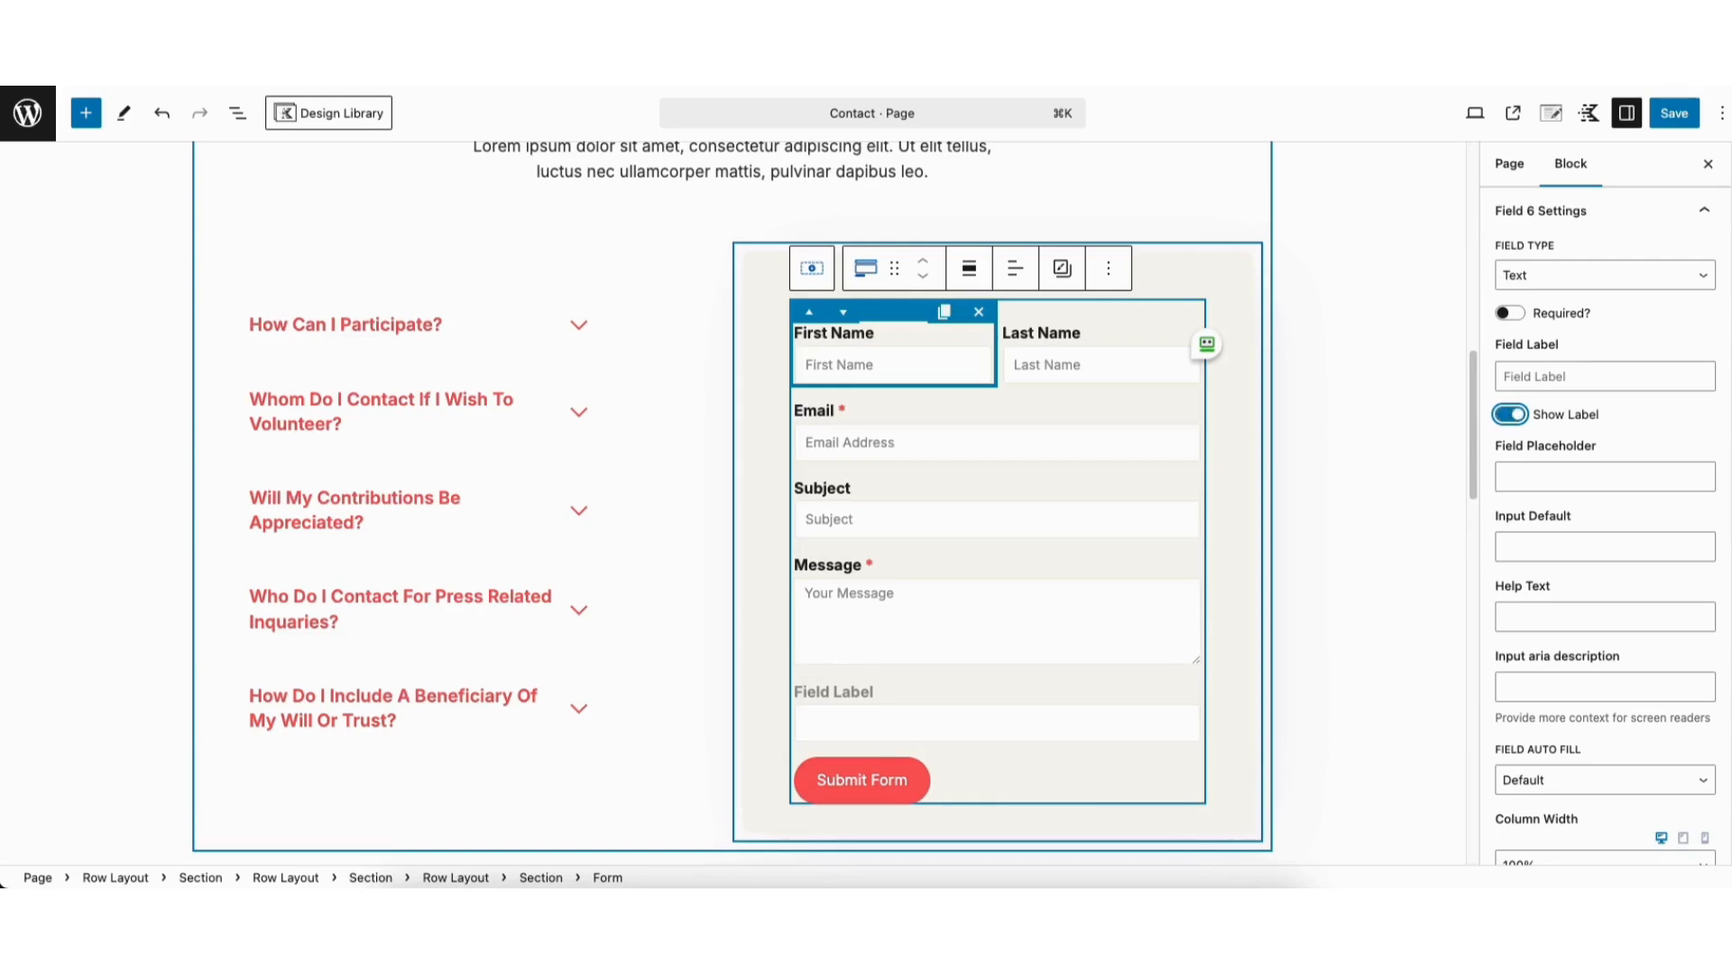
- Review the contact form's Actions After Submit options, leaving Email selected
scroll(1681, 662, "down", 4)
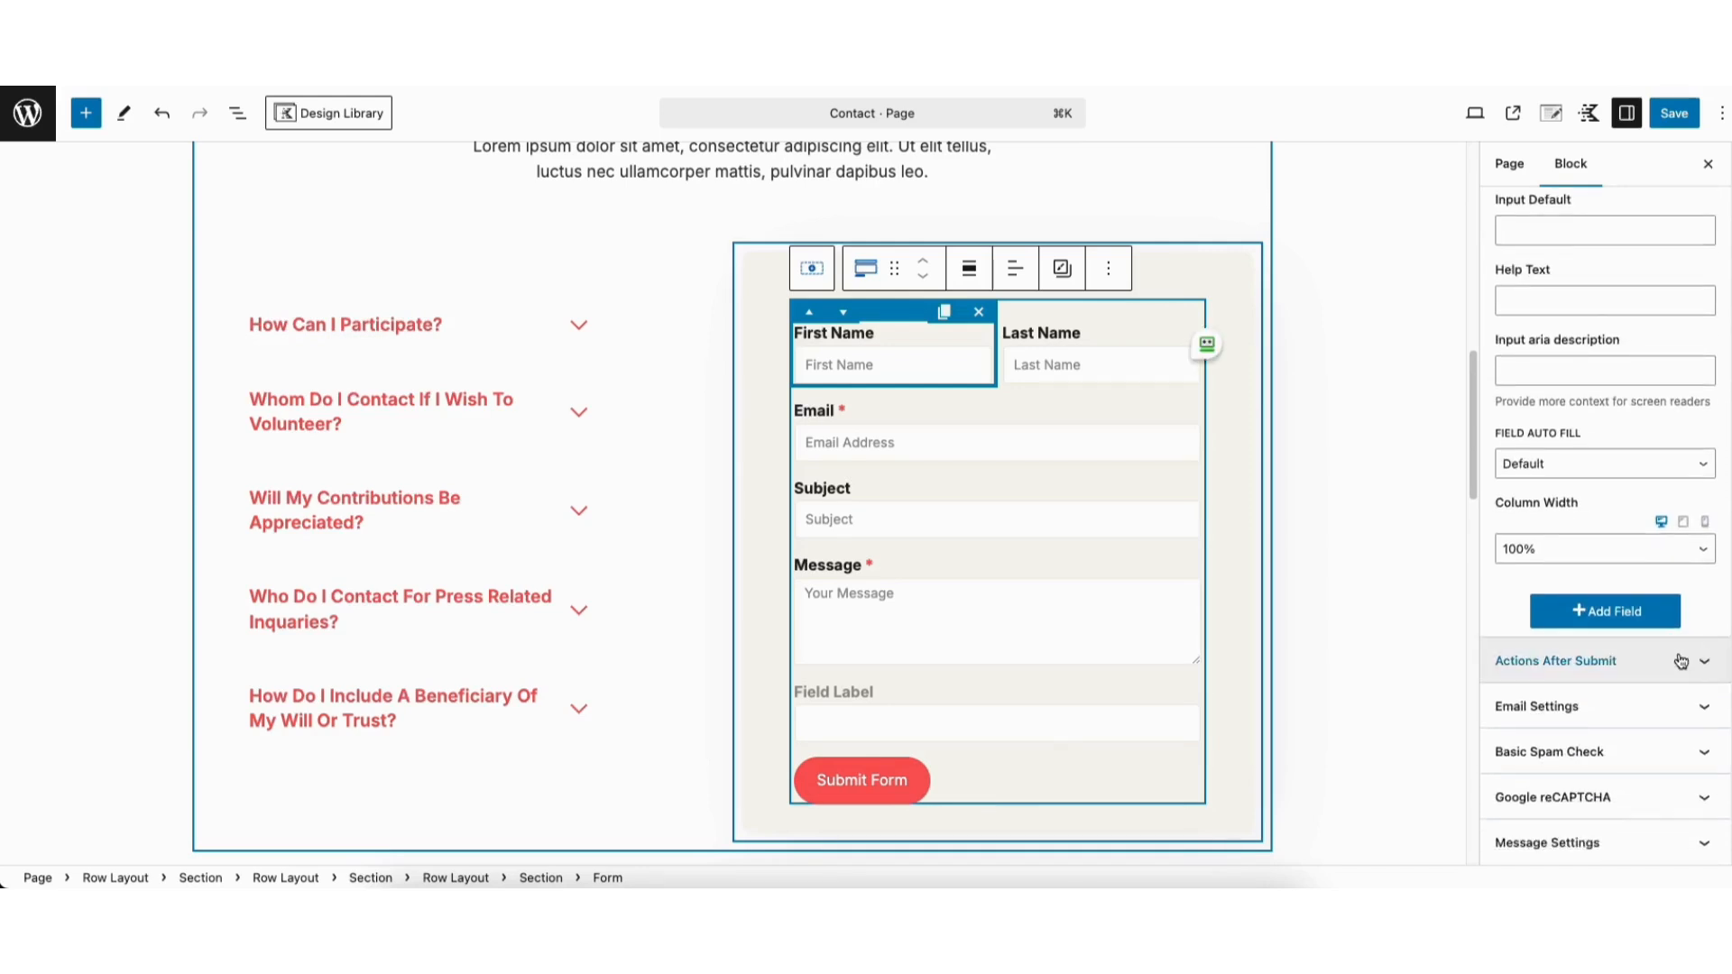
left_click(1609, 661)
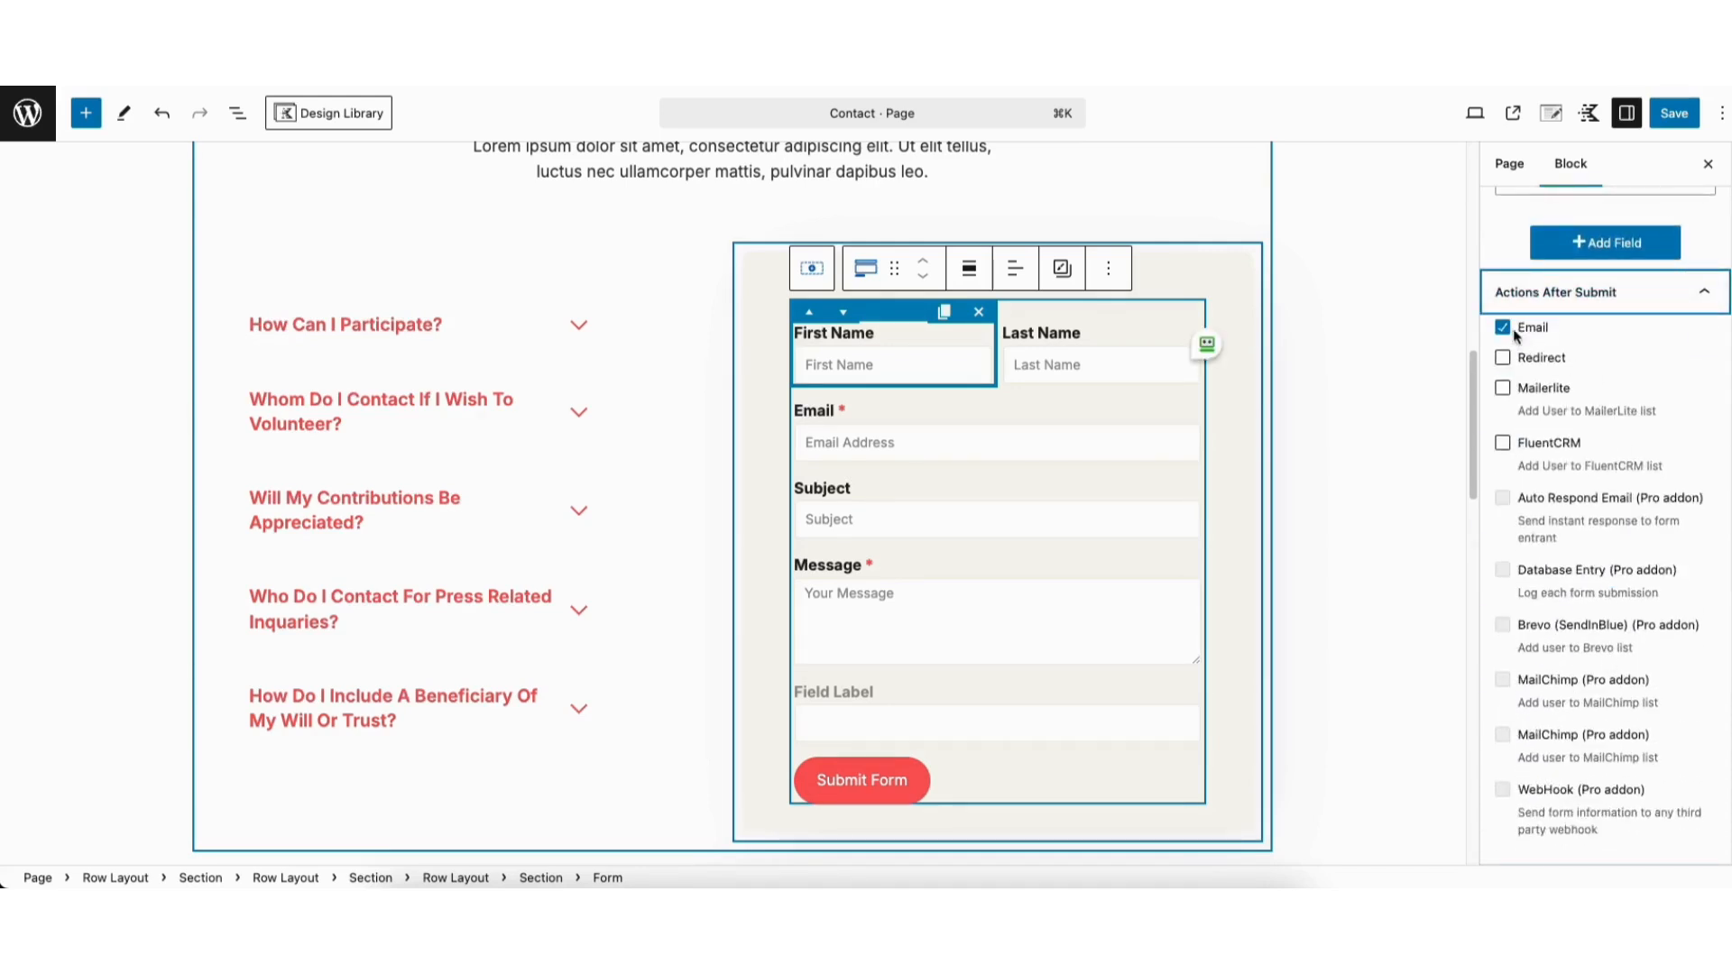
scroll(1615, 632, "down", 2)
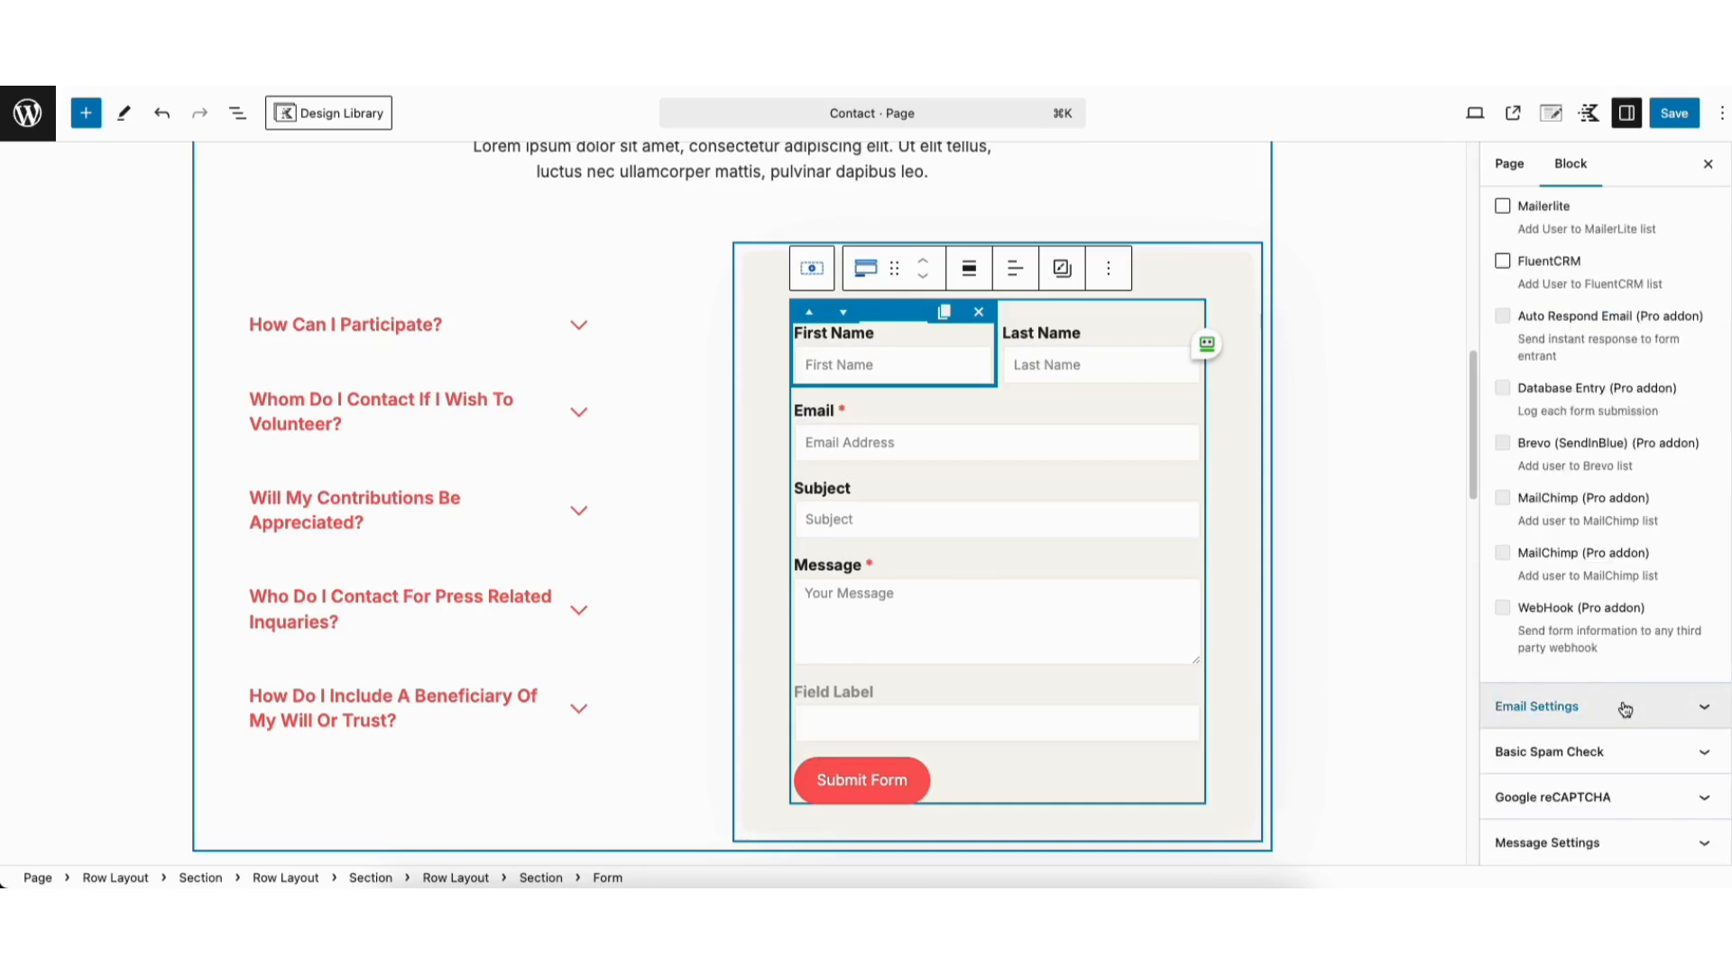
- Review the form's Email Settings, keep Email Field as the reply-to option, and switch Send as HTML email off and back on
left_click(1624, 707)
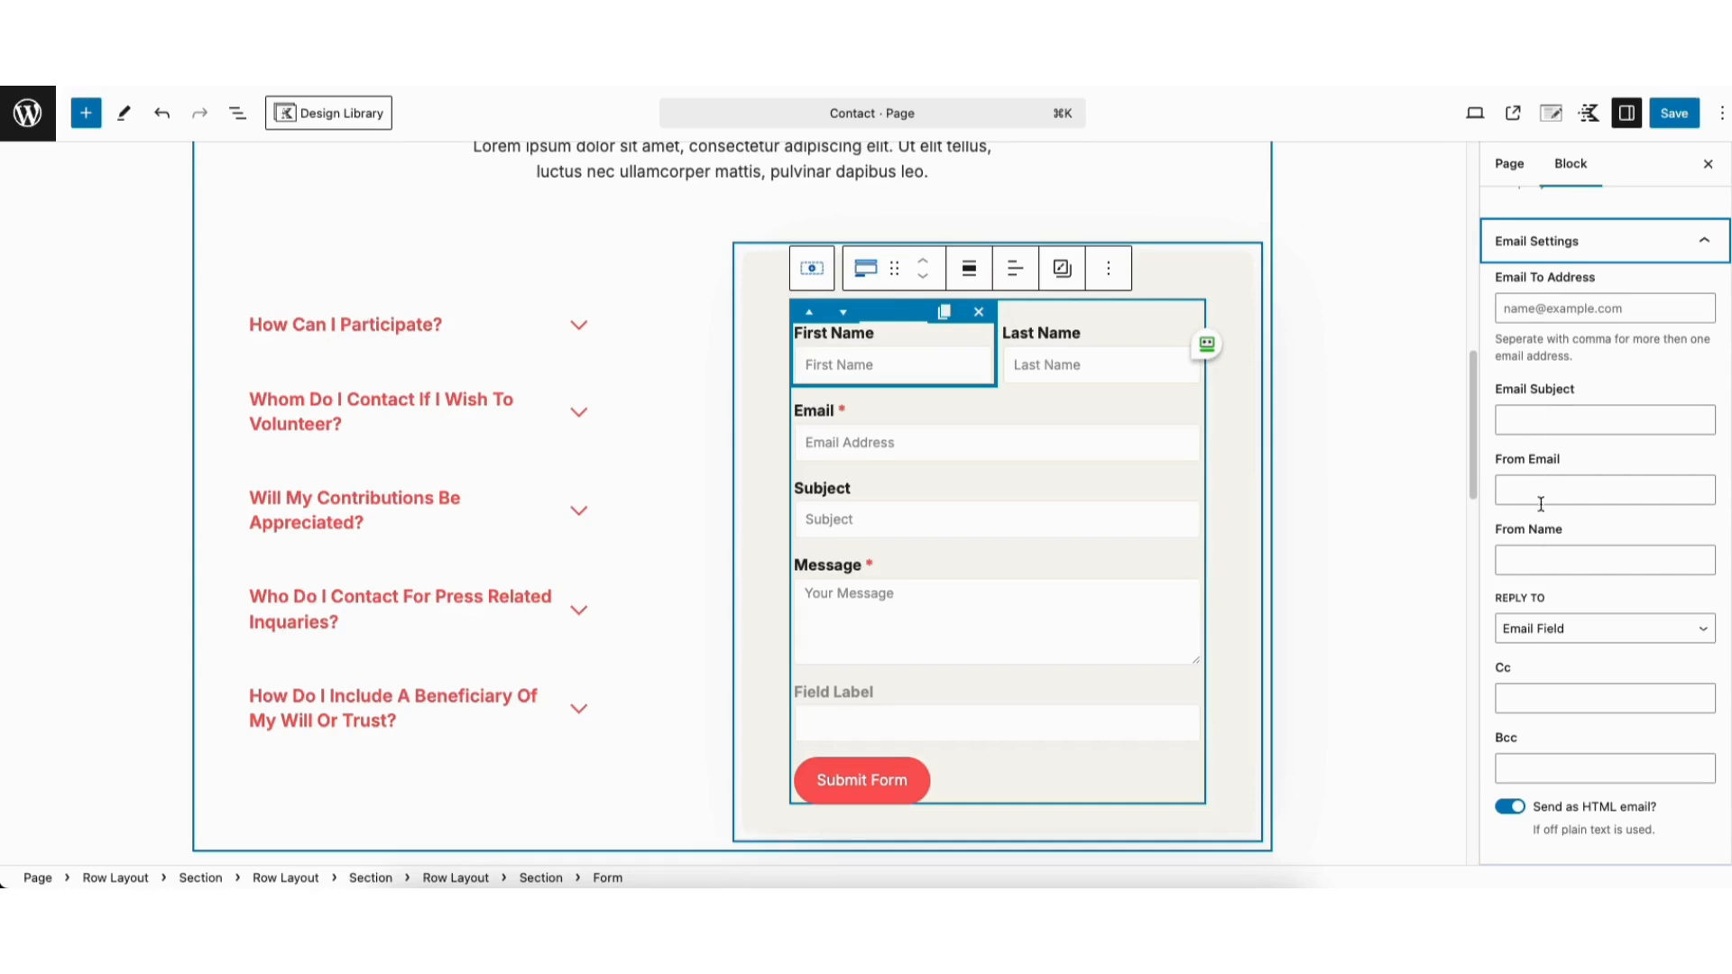
left_click(1558, 631)
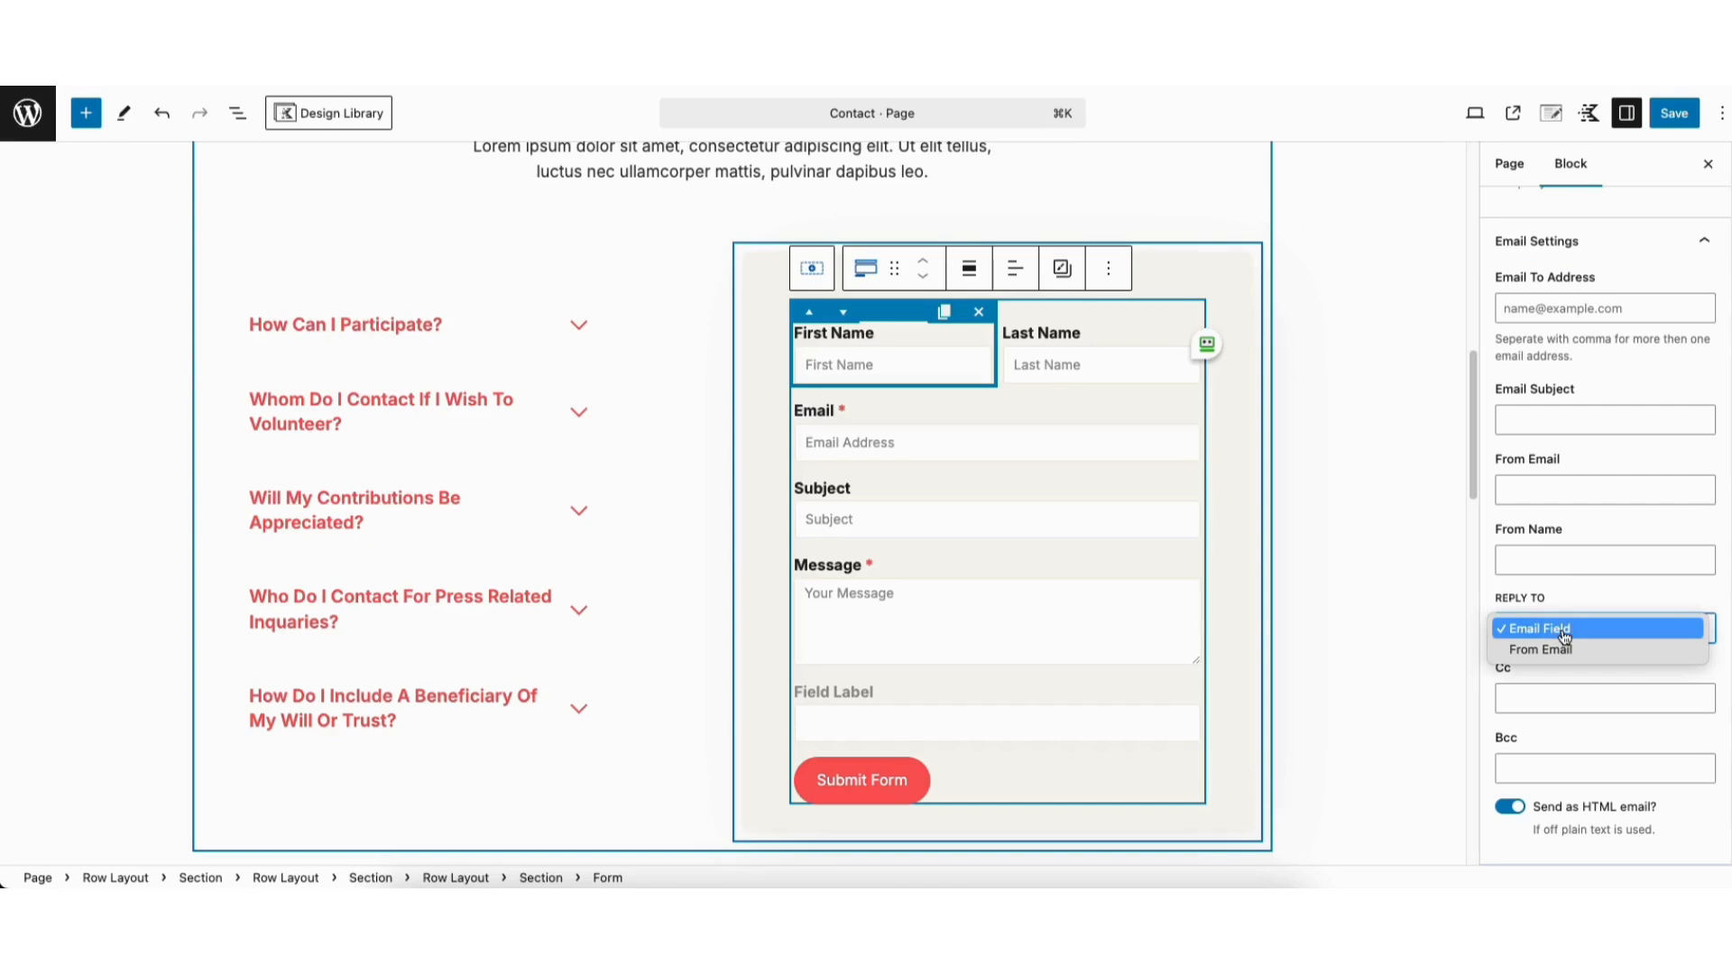
left_click(1565, 630)
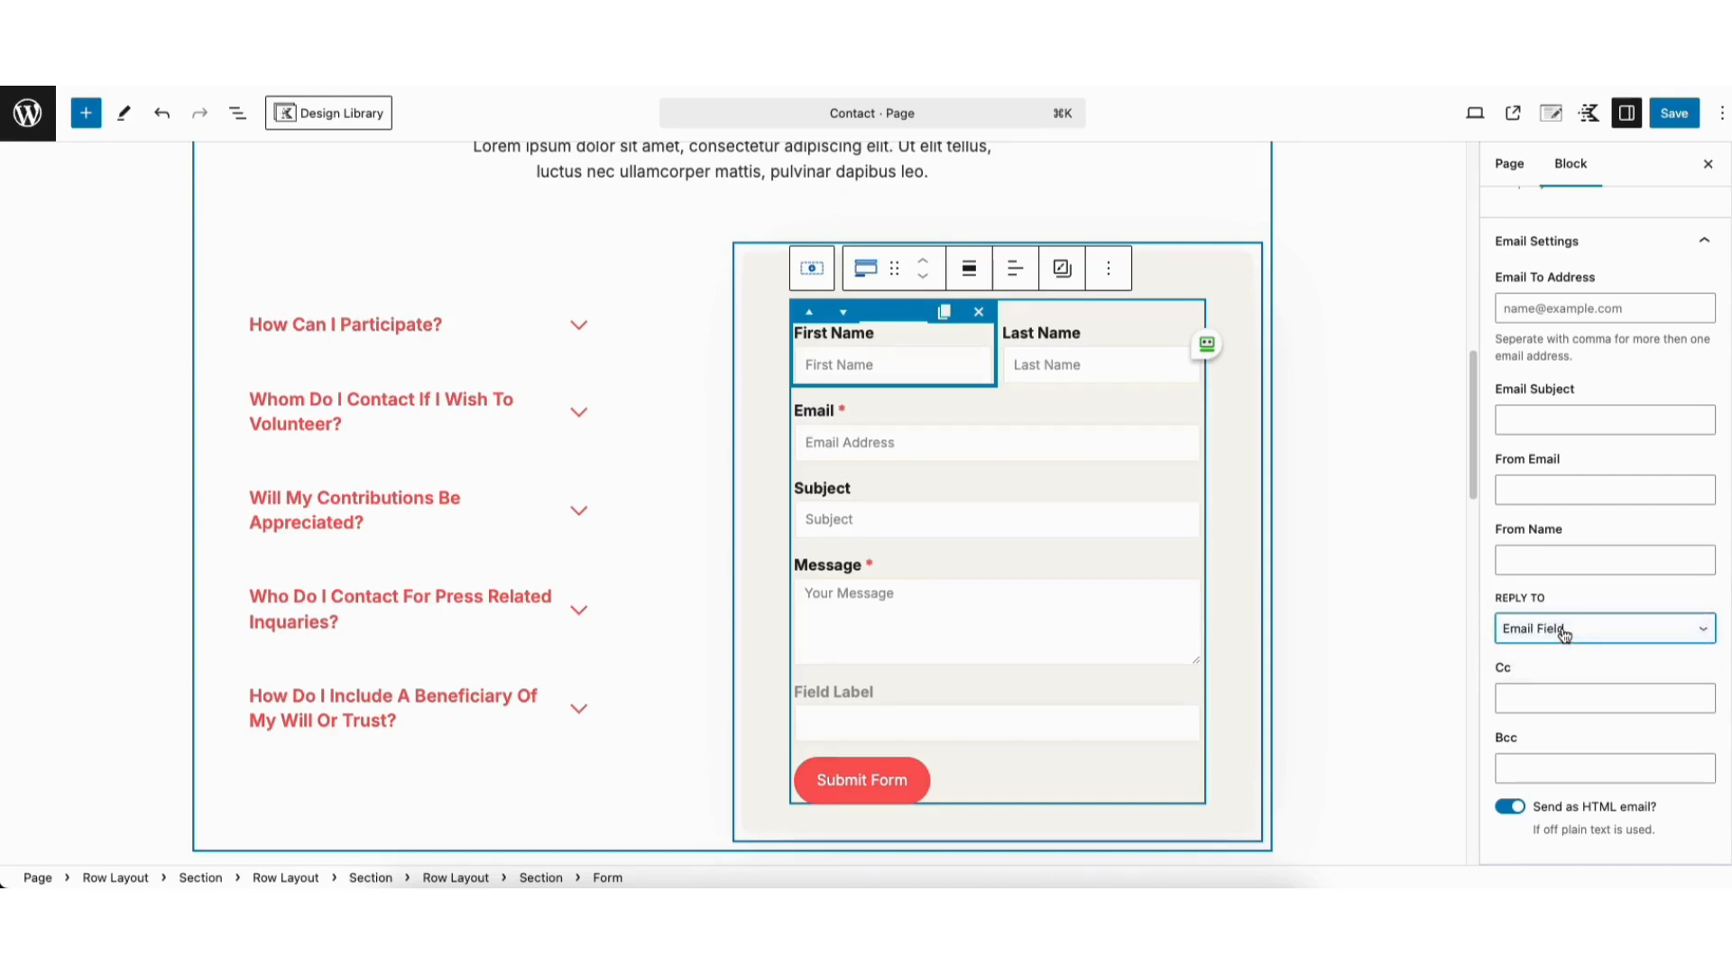
left_click(1516, 813)
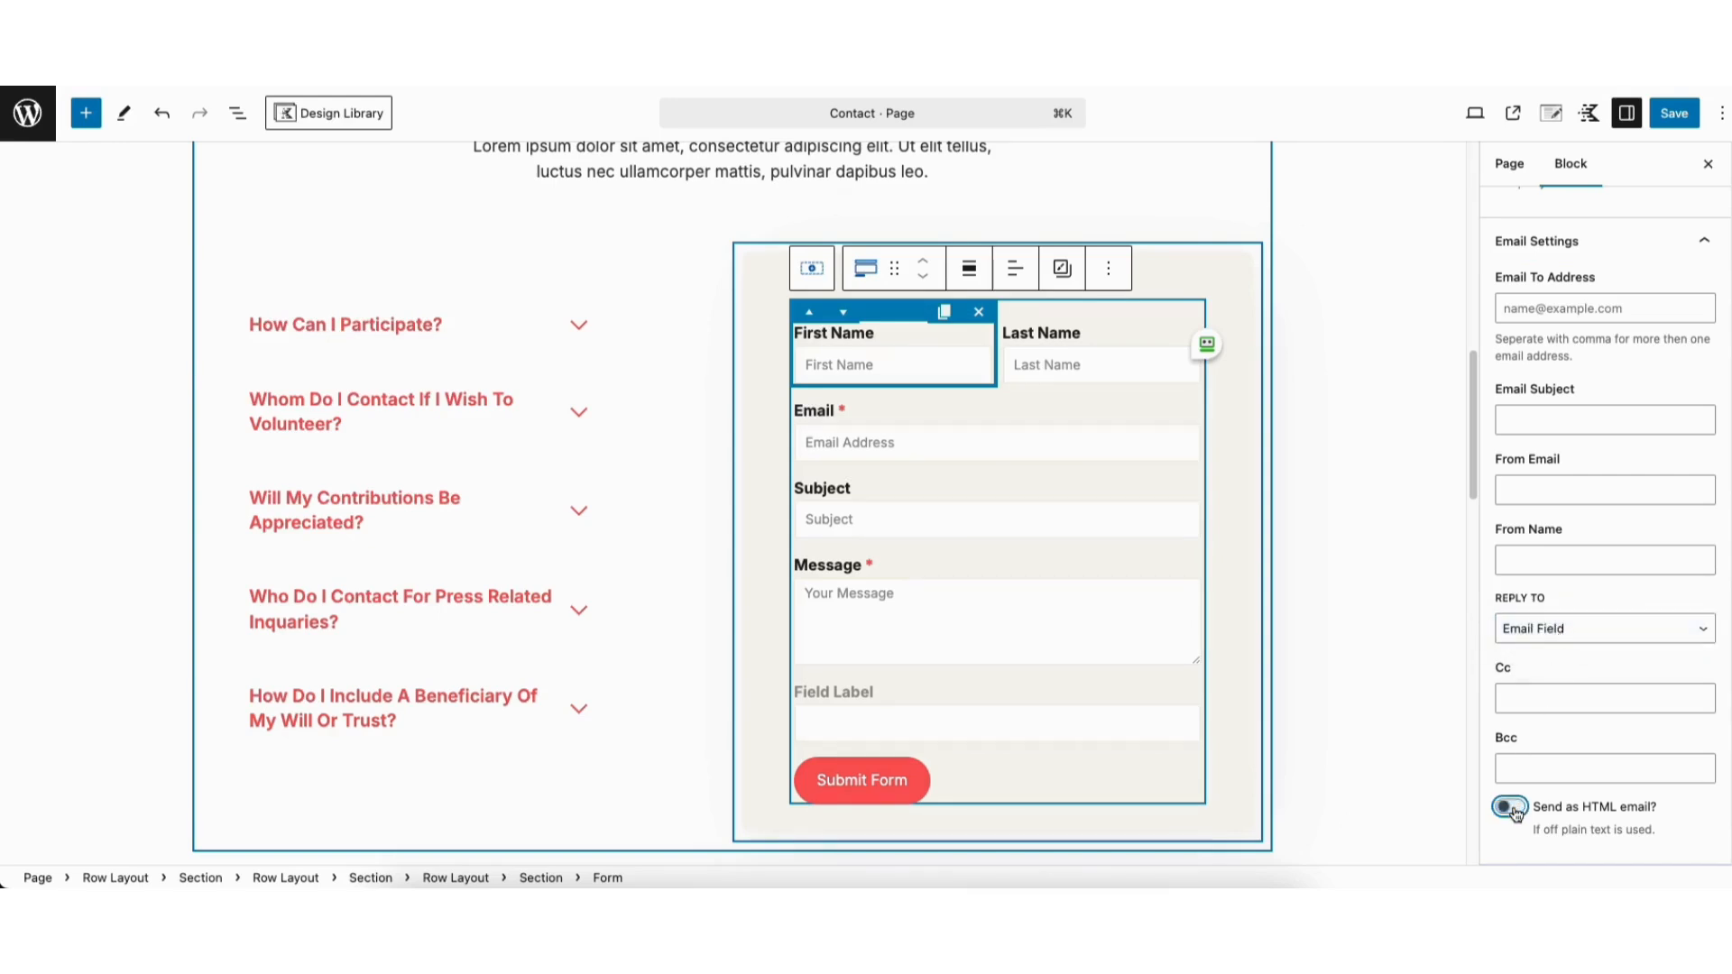
left_click(1514, 809)
- Review the contact form's Basic Spam Check and Google reCAPTCHA settings
scroll(1606, 542, "down", 3)
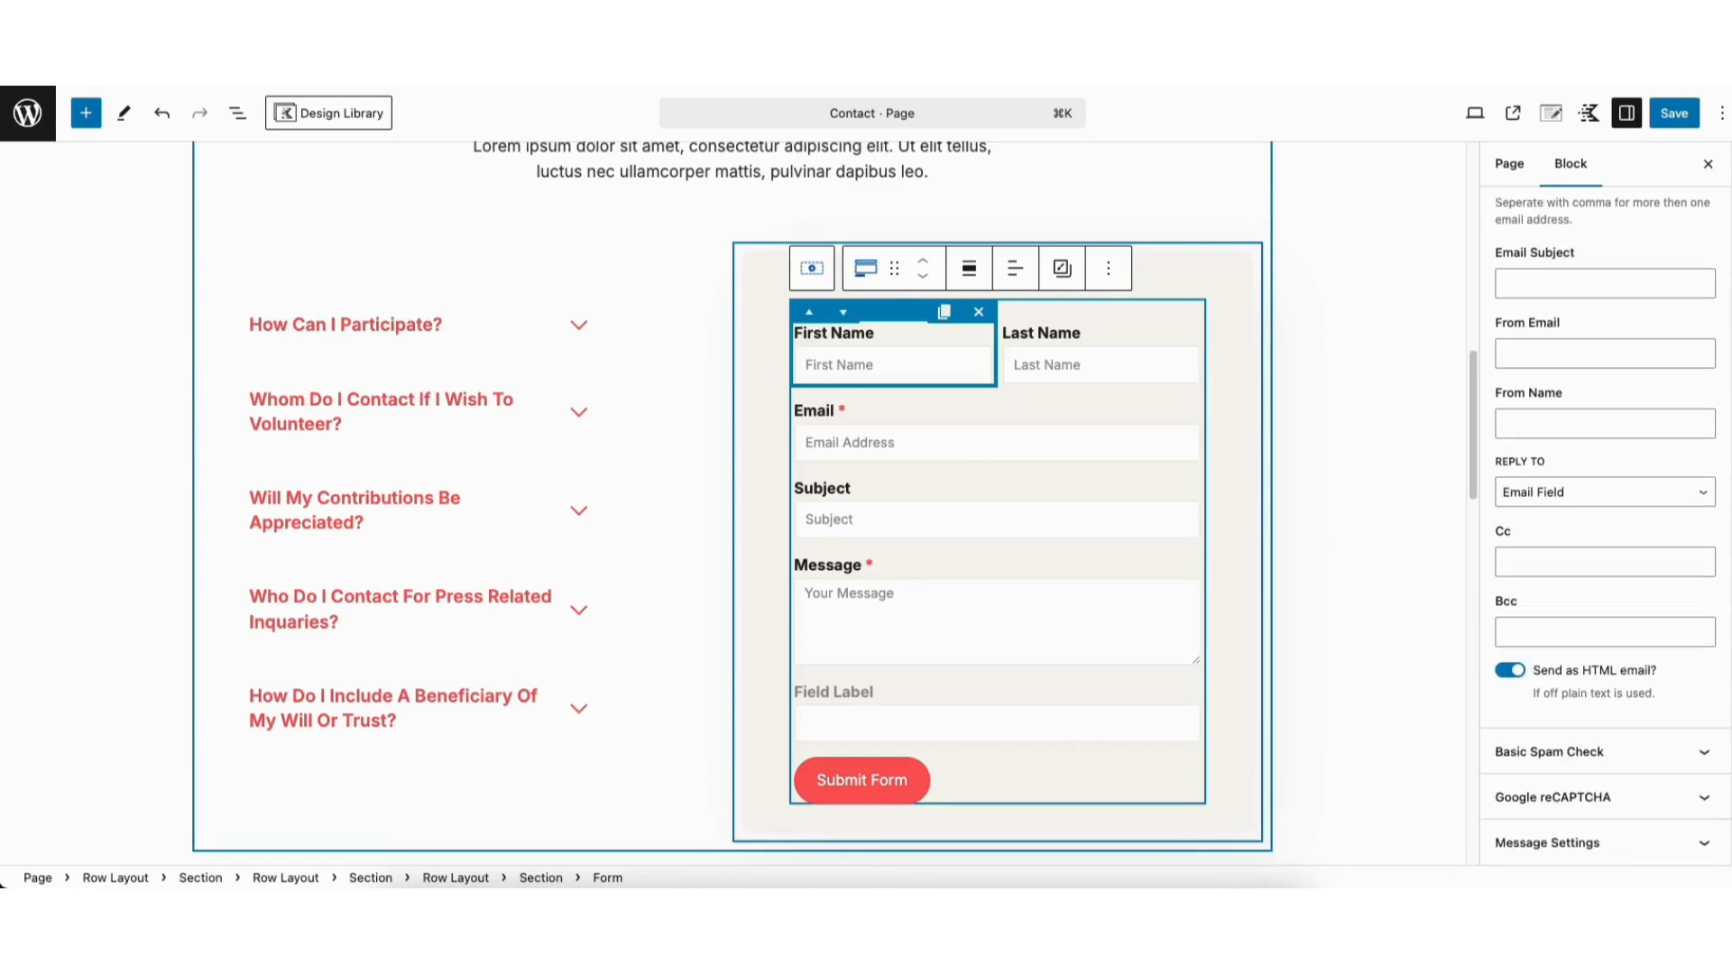
left_click(1575, 756)
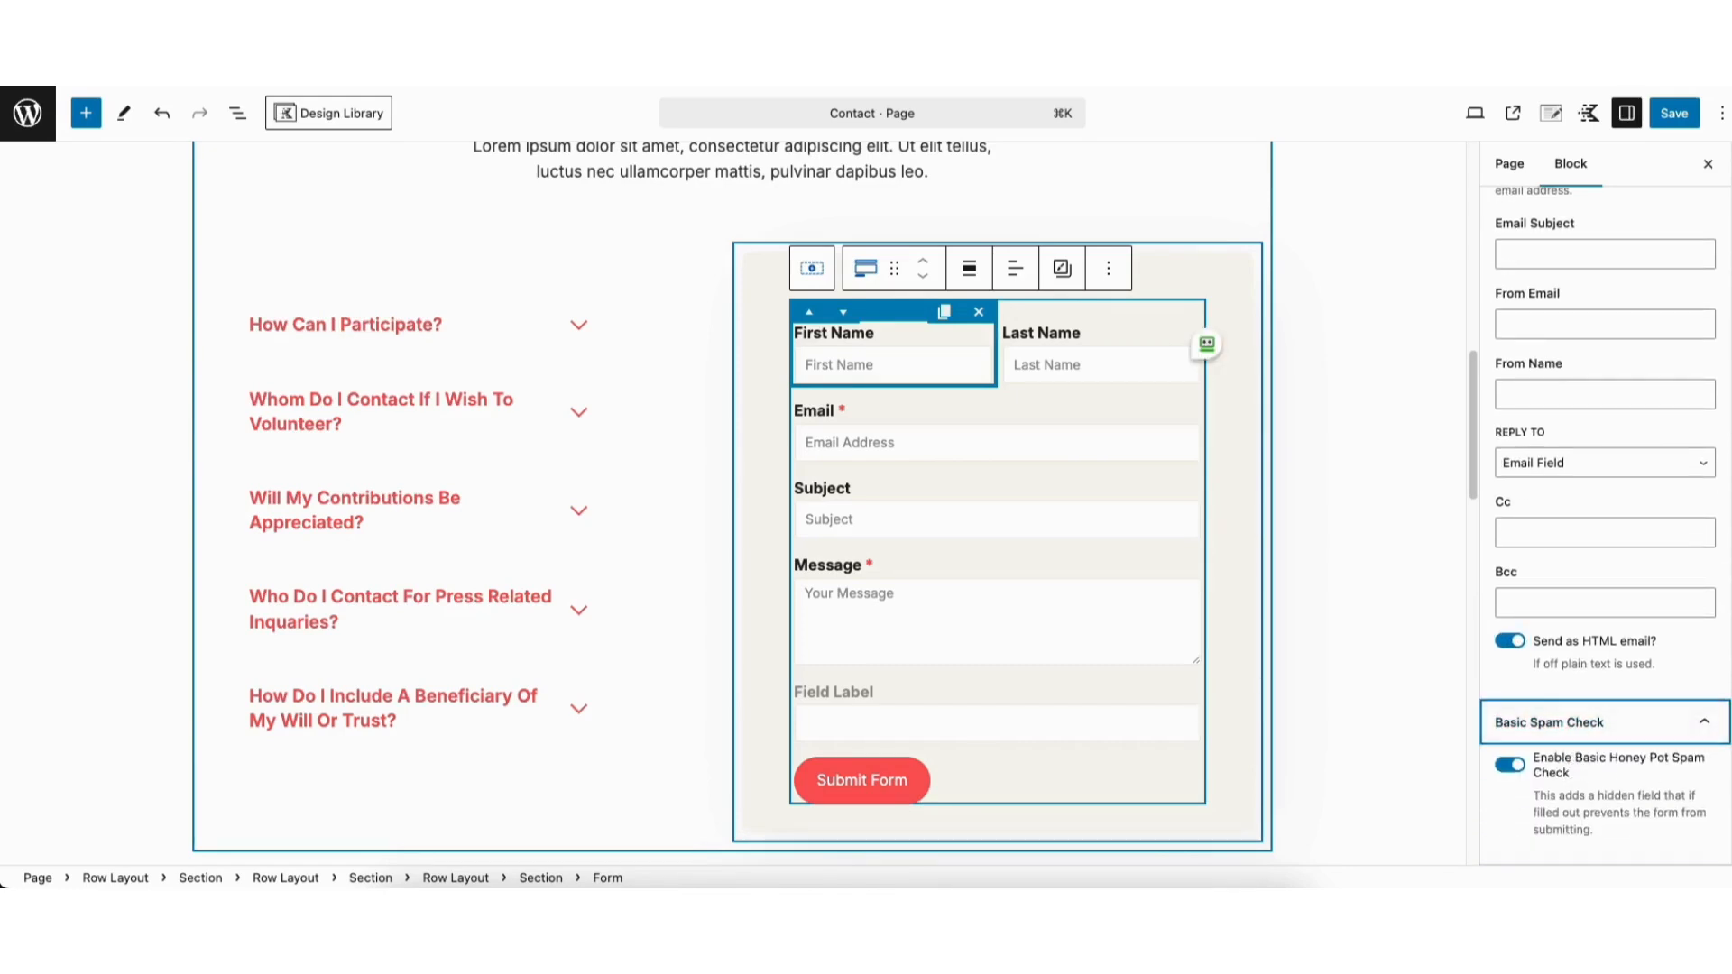
scroll(1606, 722, "down", 1)
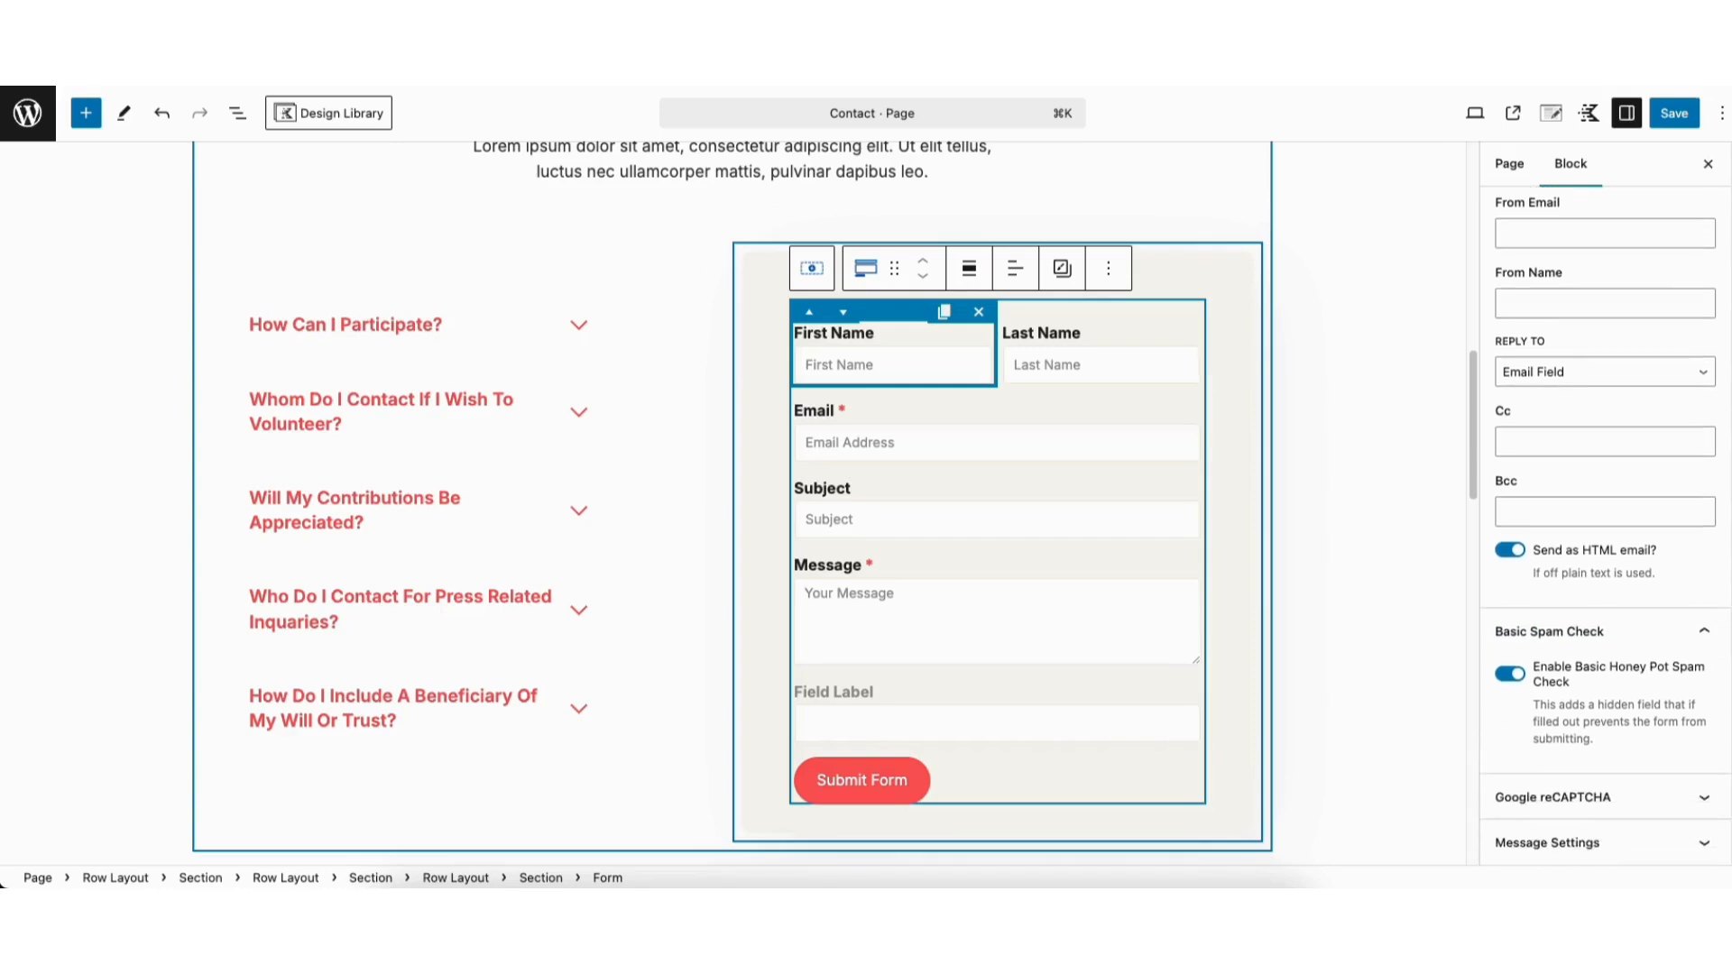
left_click(1607, 796)
scroll(1606, 796, "down", 1)
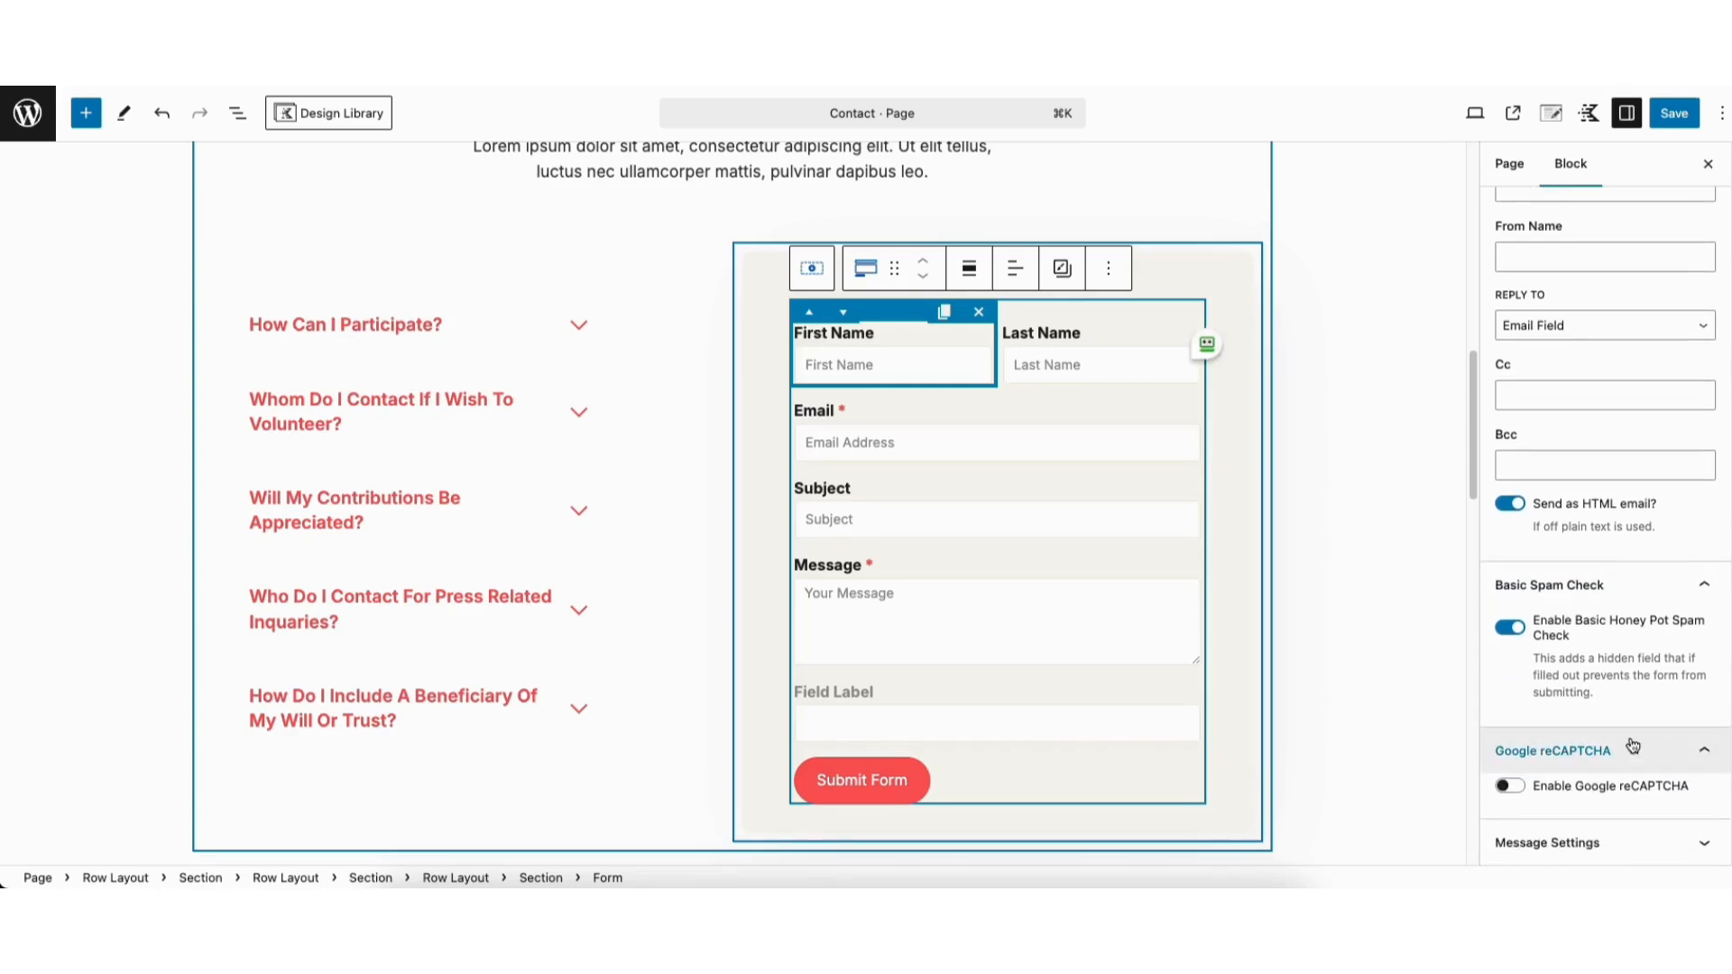
- Review the form's Message Settings, including the success and error messages, border settings and advanced message font settings
left_click(1558, 844)
scroll(1566, 812, "down", 5)
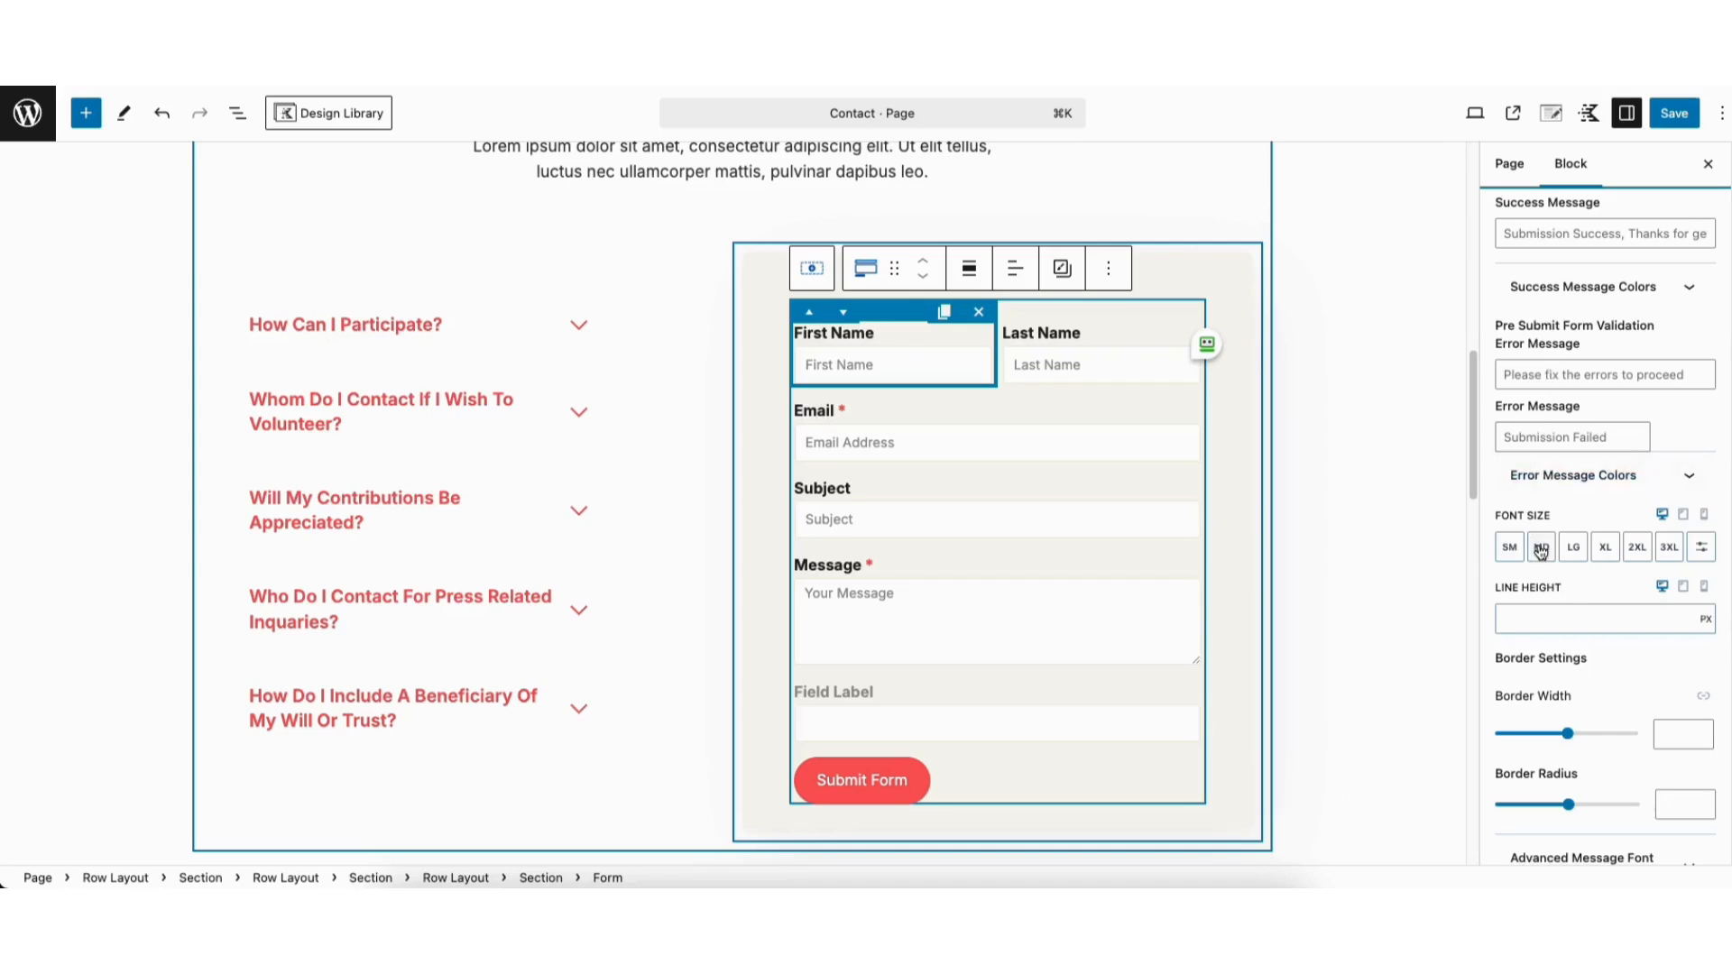
scroll(1599, 673, "down", 1)
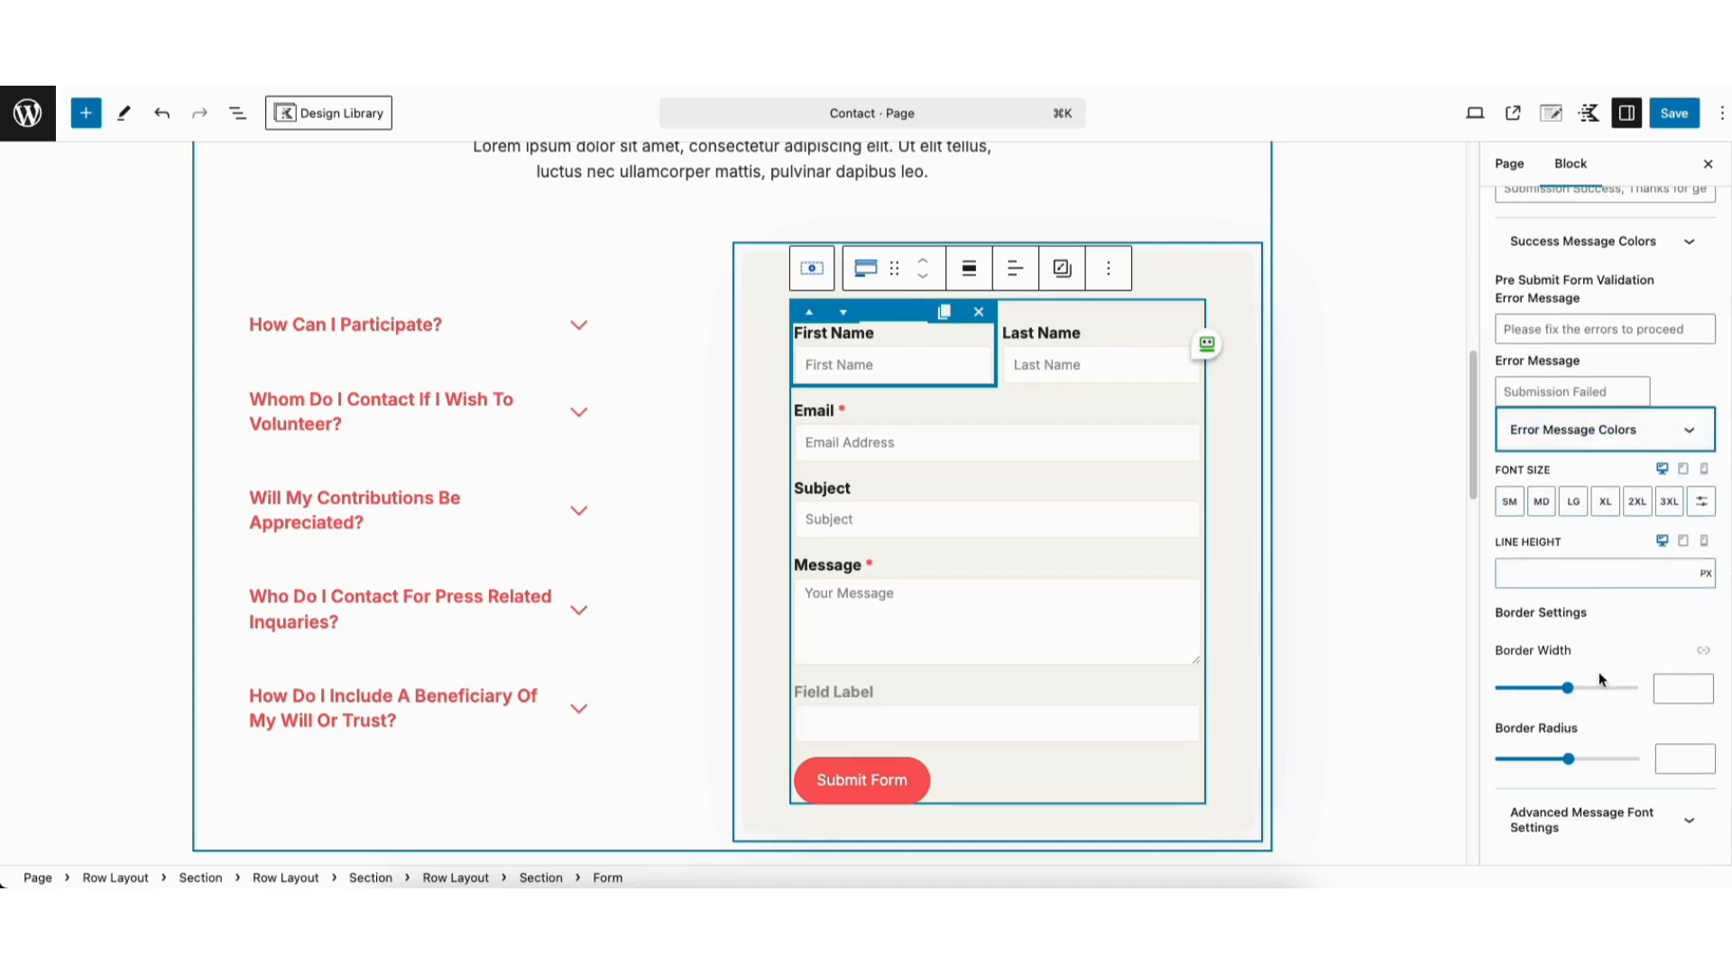
left_click(1583, 816)
scroll(1581, 816, "down", 1)
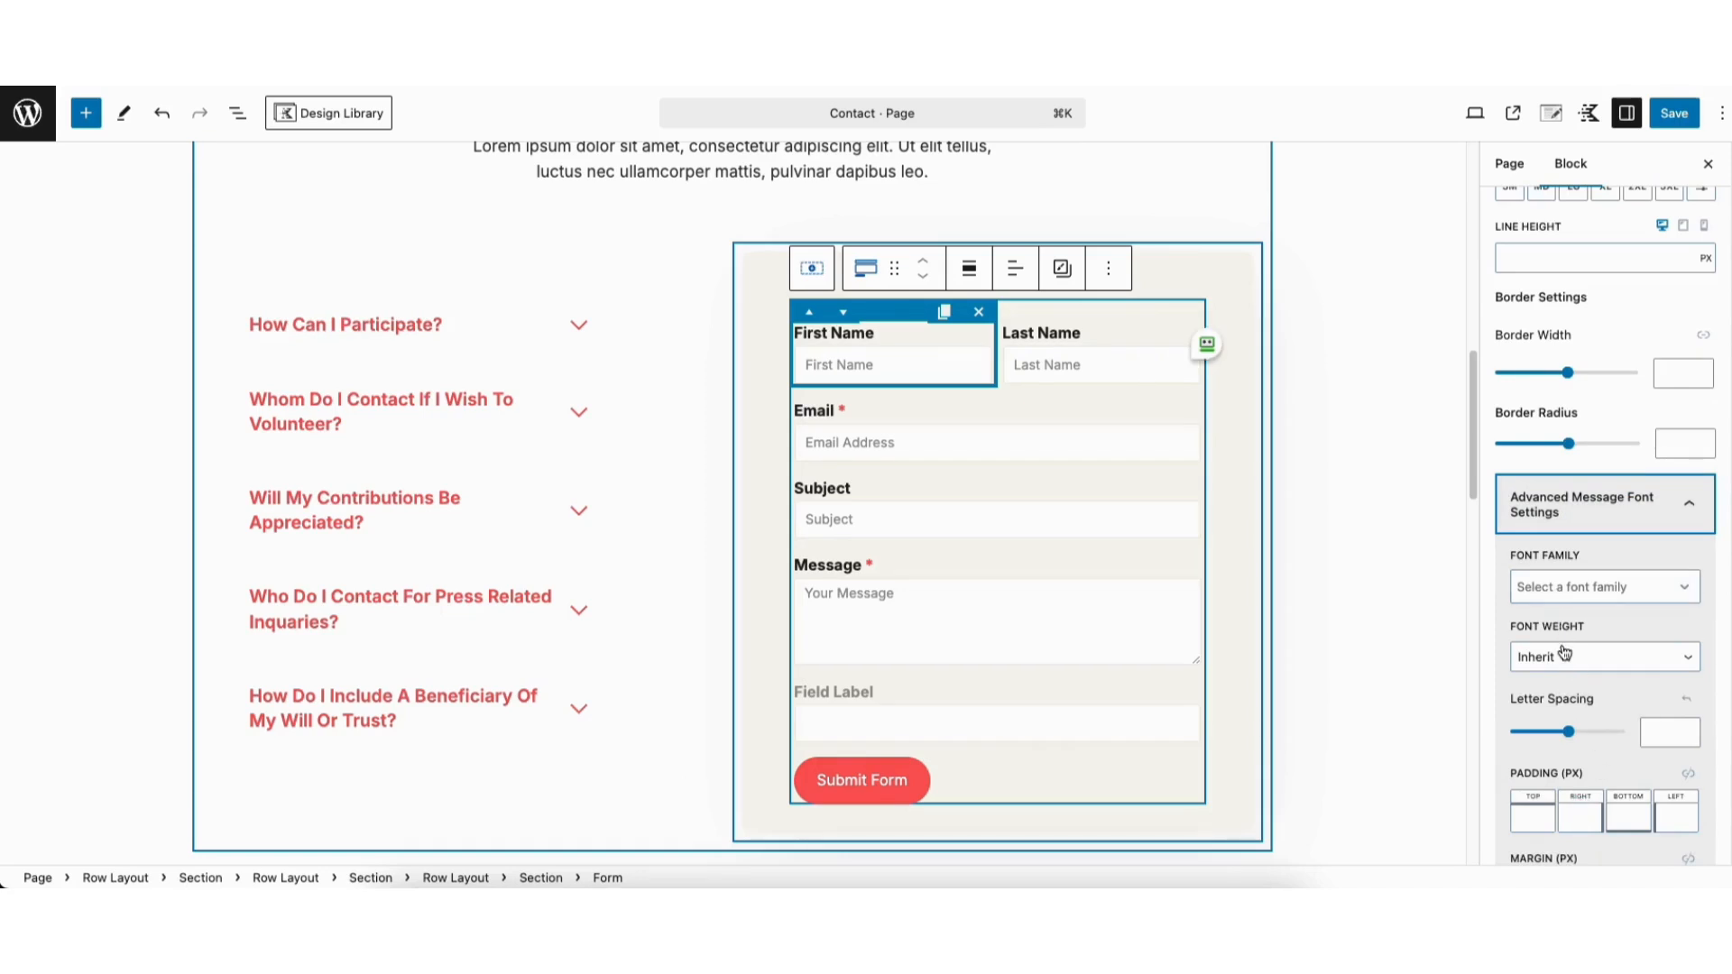
- Examine the contact form's style options for its fields, labels and submit button
scroll(1599, 524, "up", 10)
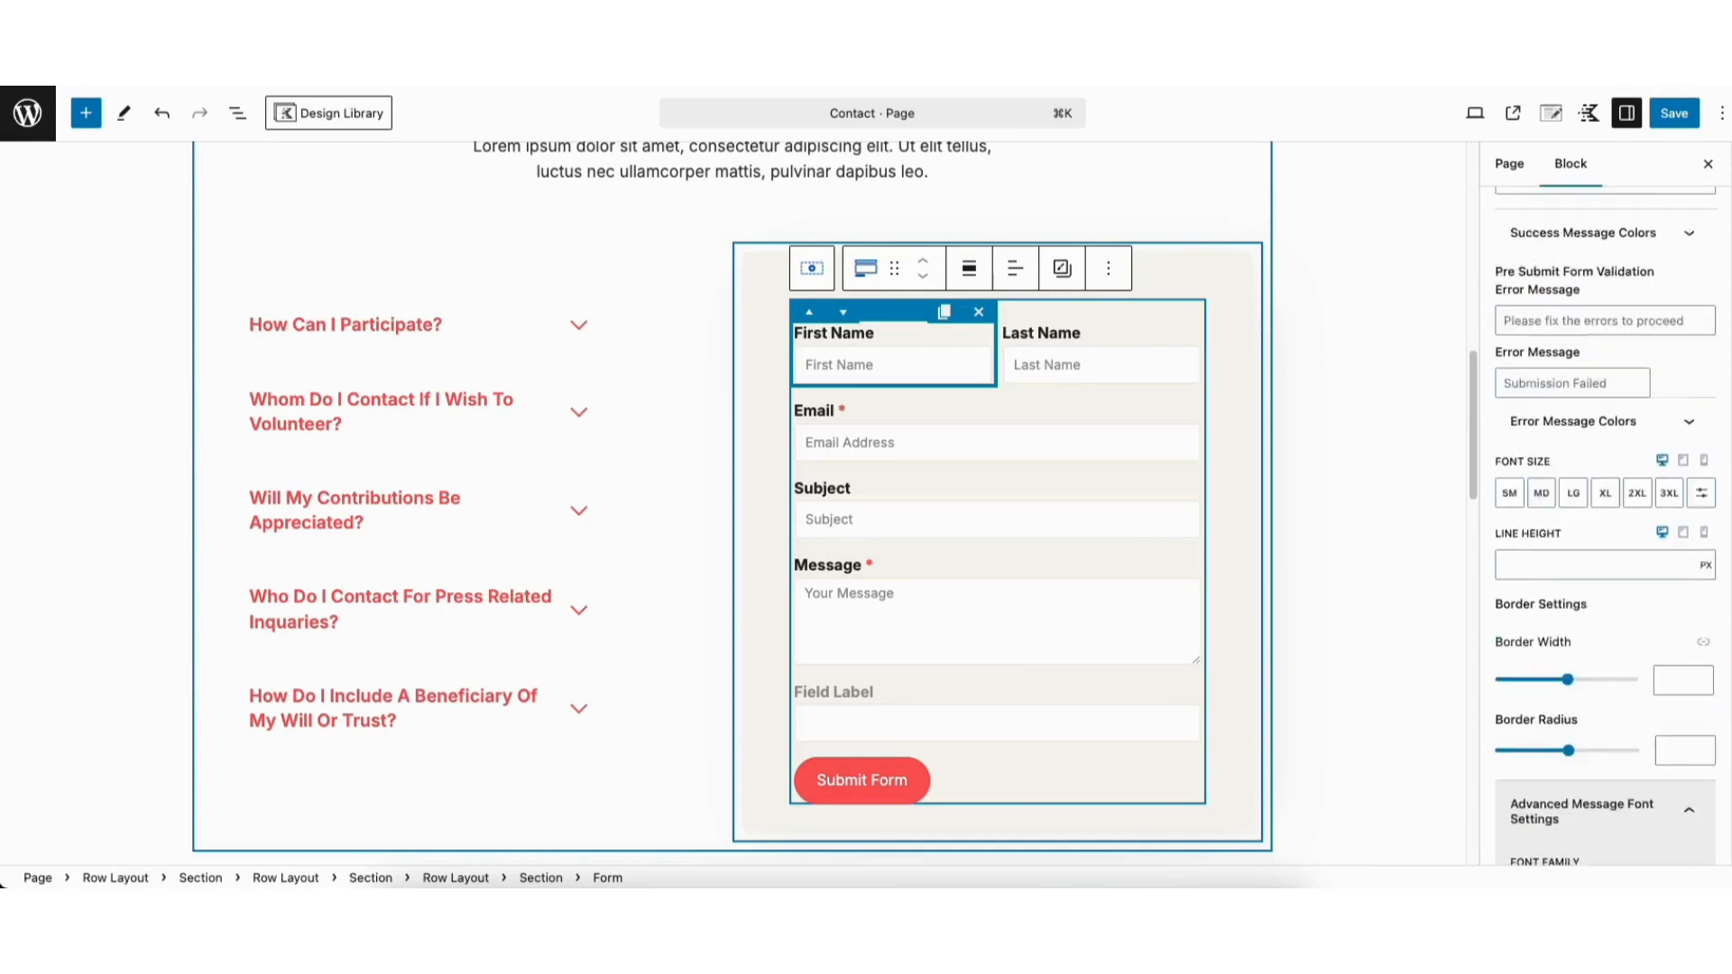
scroll(1606, 523, "up", 15)
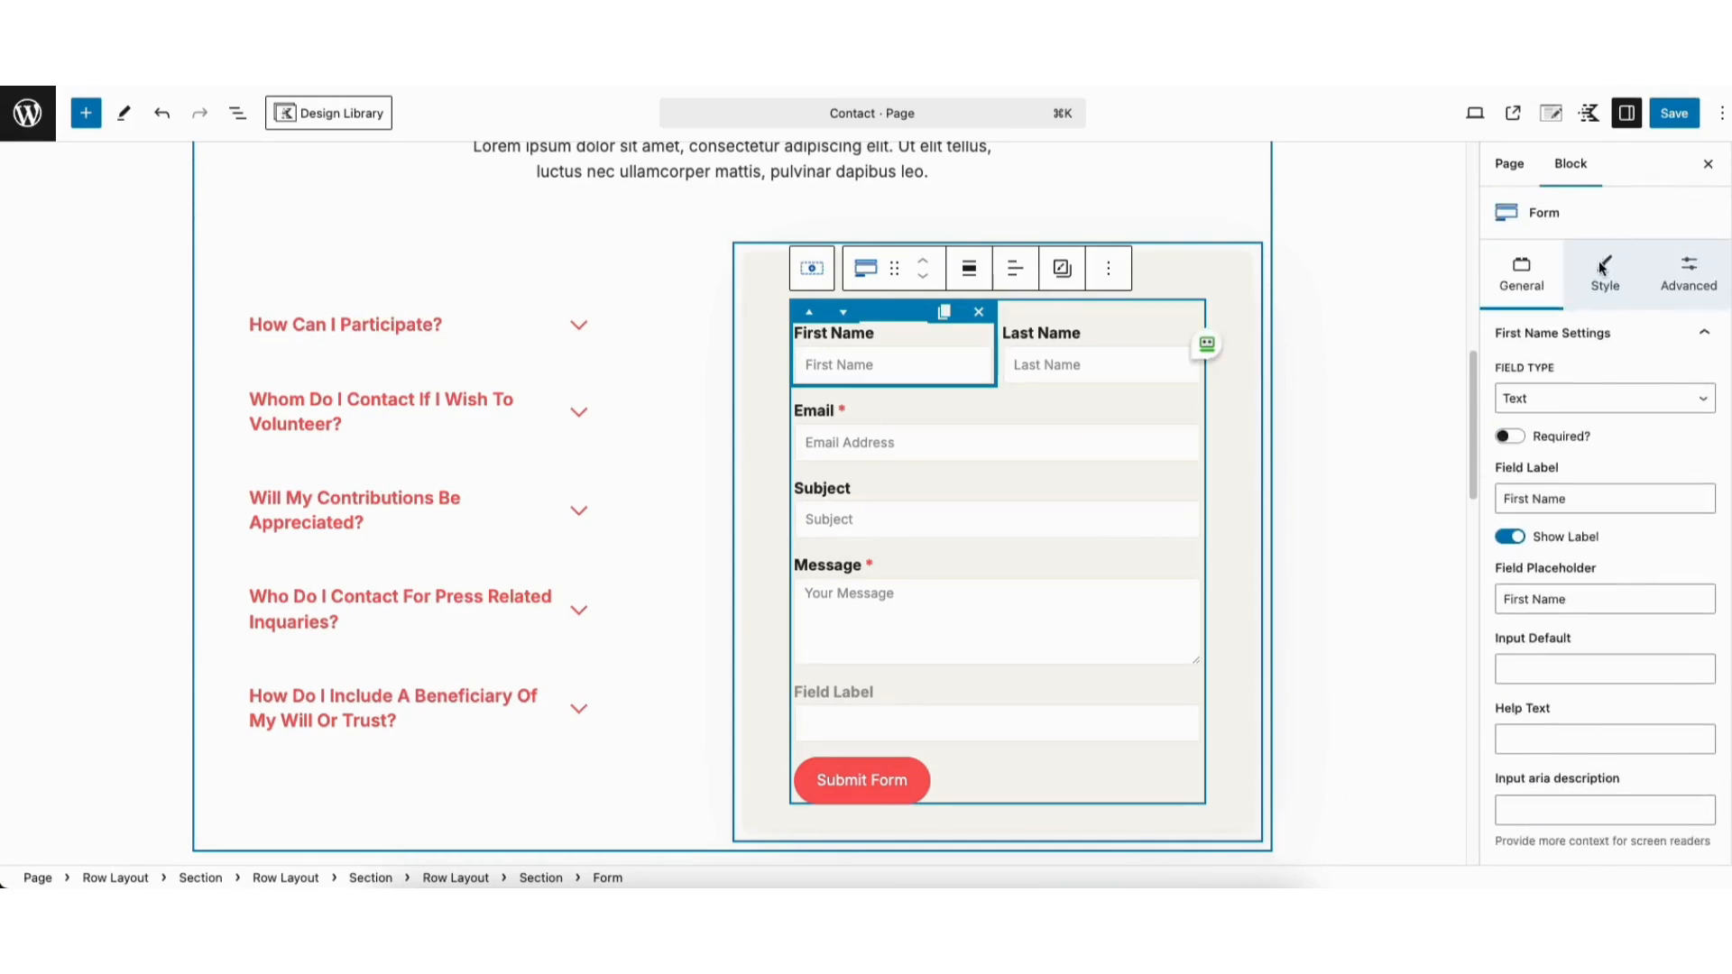
left_click(1601, 273)
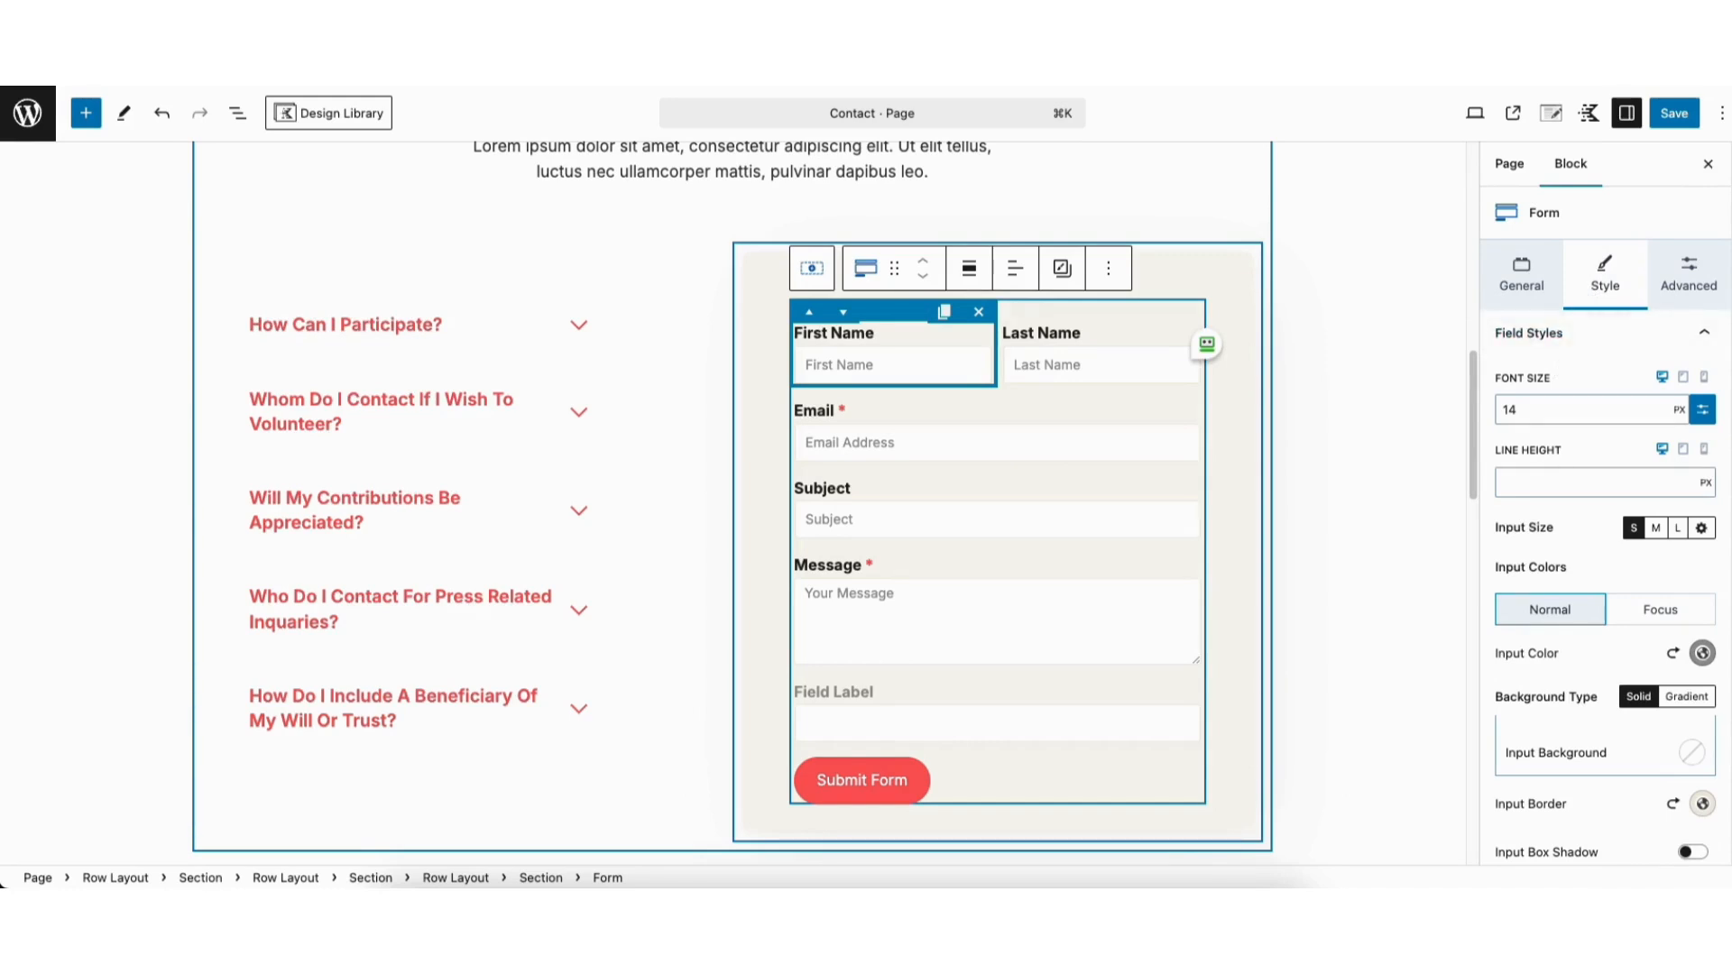
scroll(1563, 365, "down", 5)
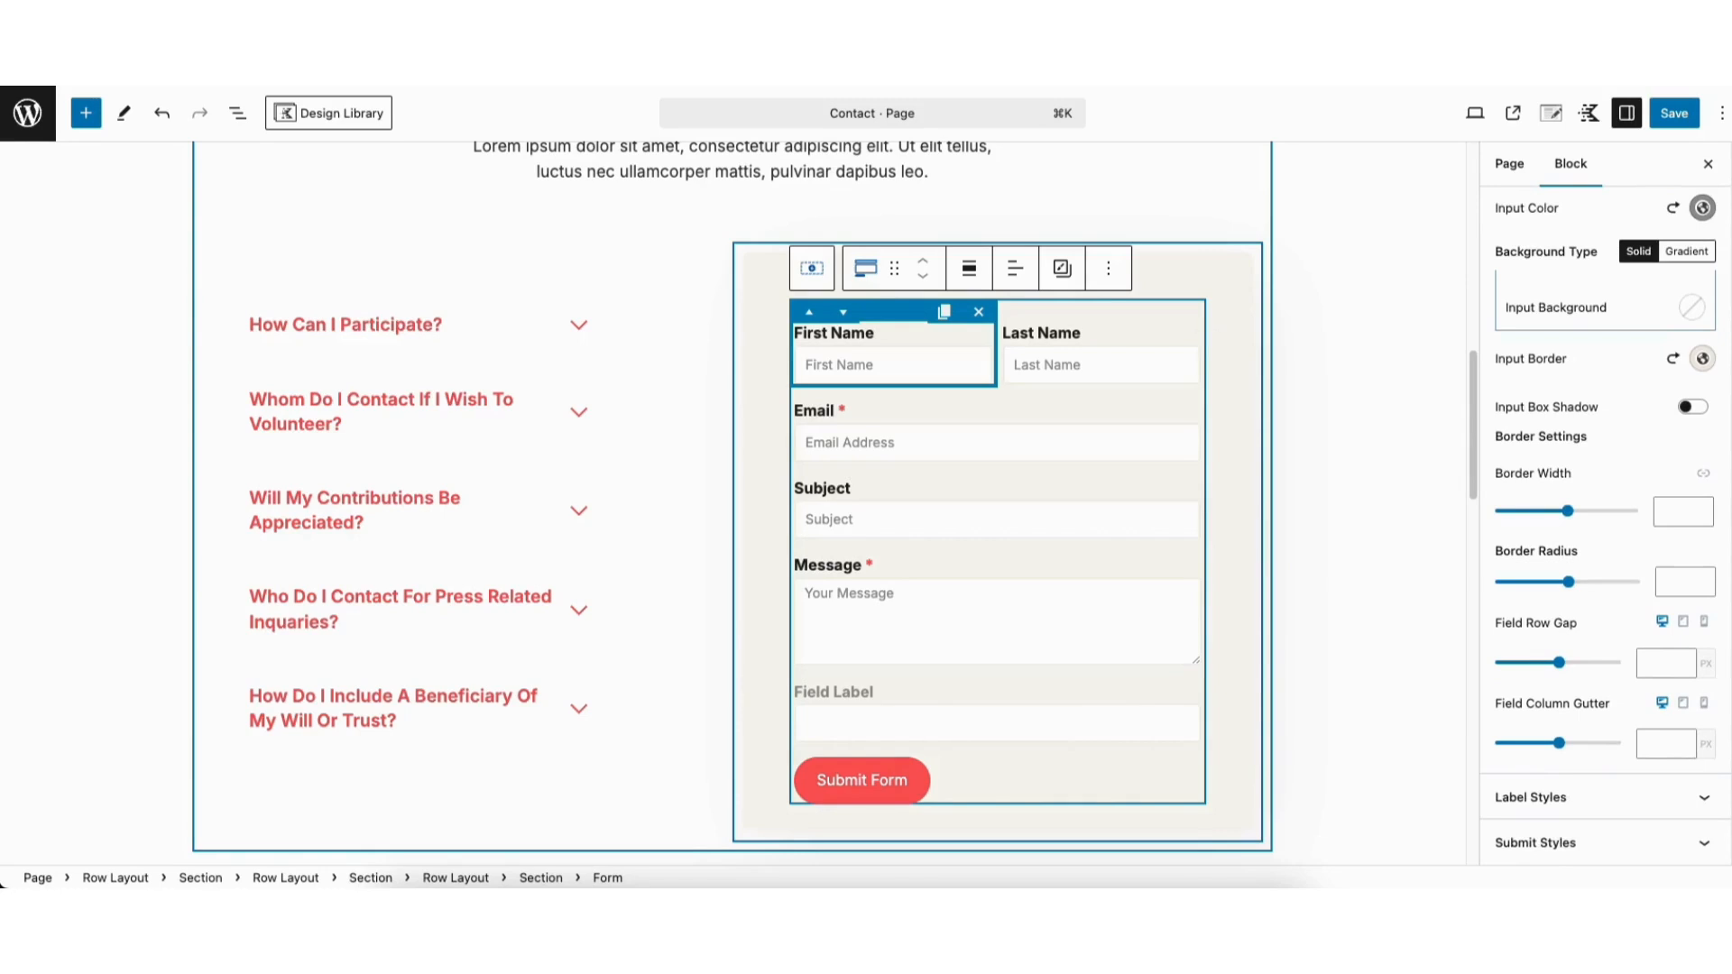
left_click(1550, 808)
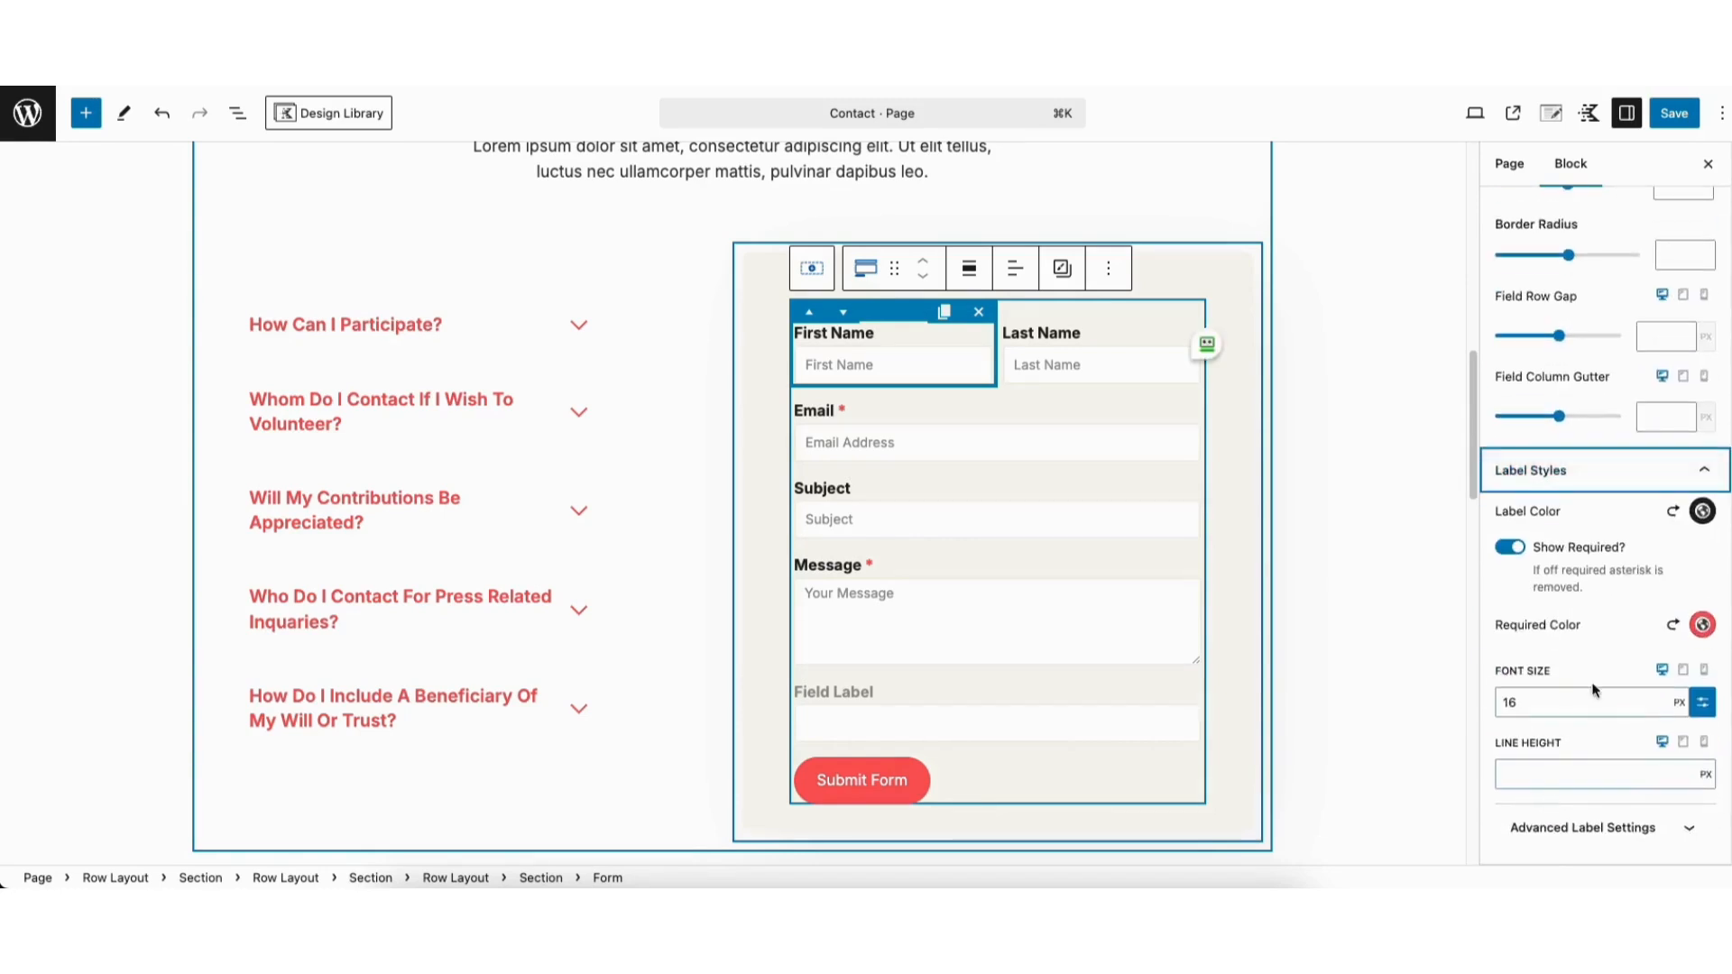
left_click(1587, 827)
left_click(1535, 843)
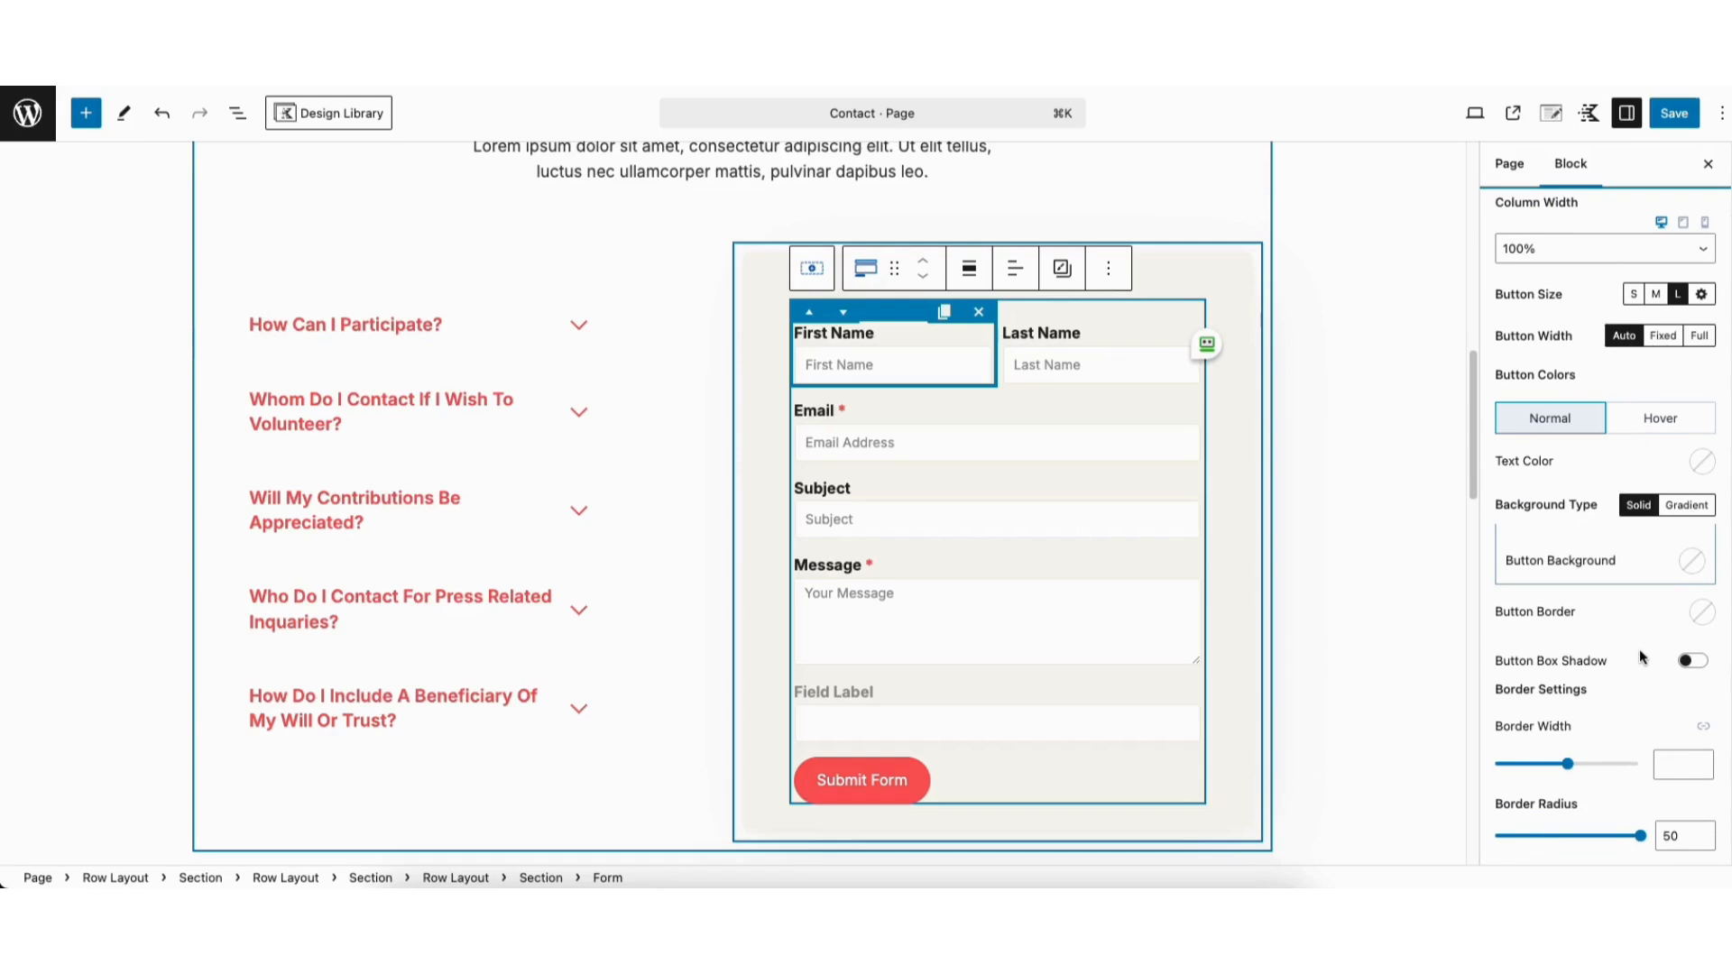
scroll(1606, 524, "down", 4)
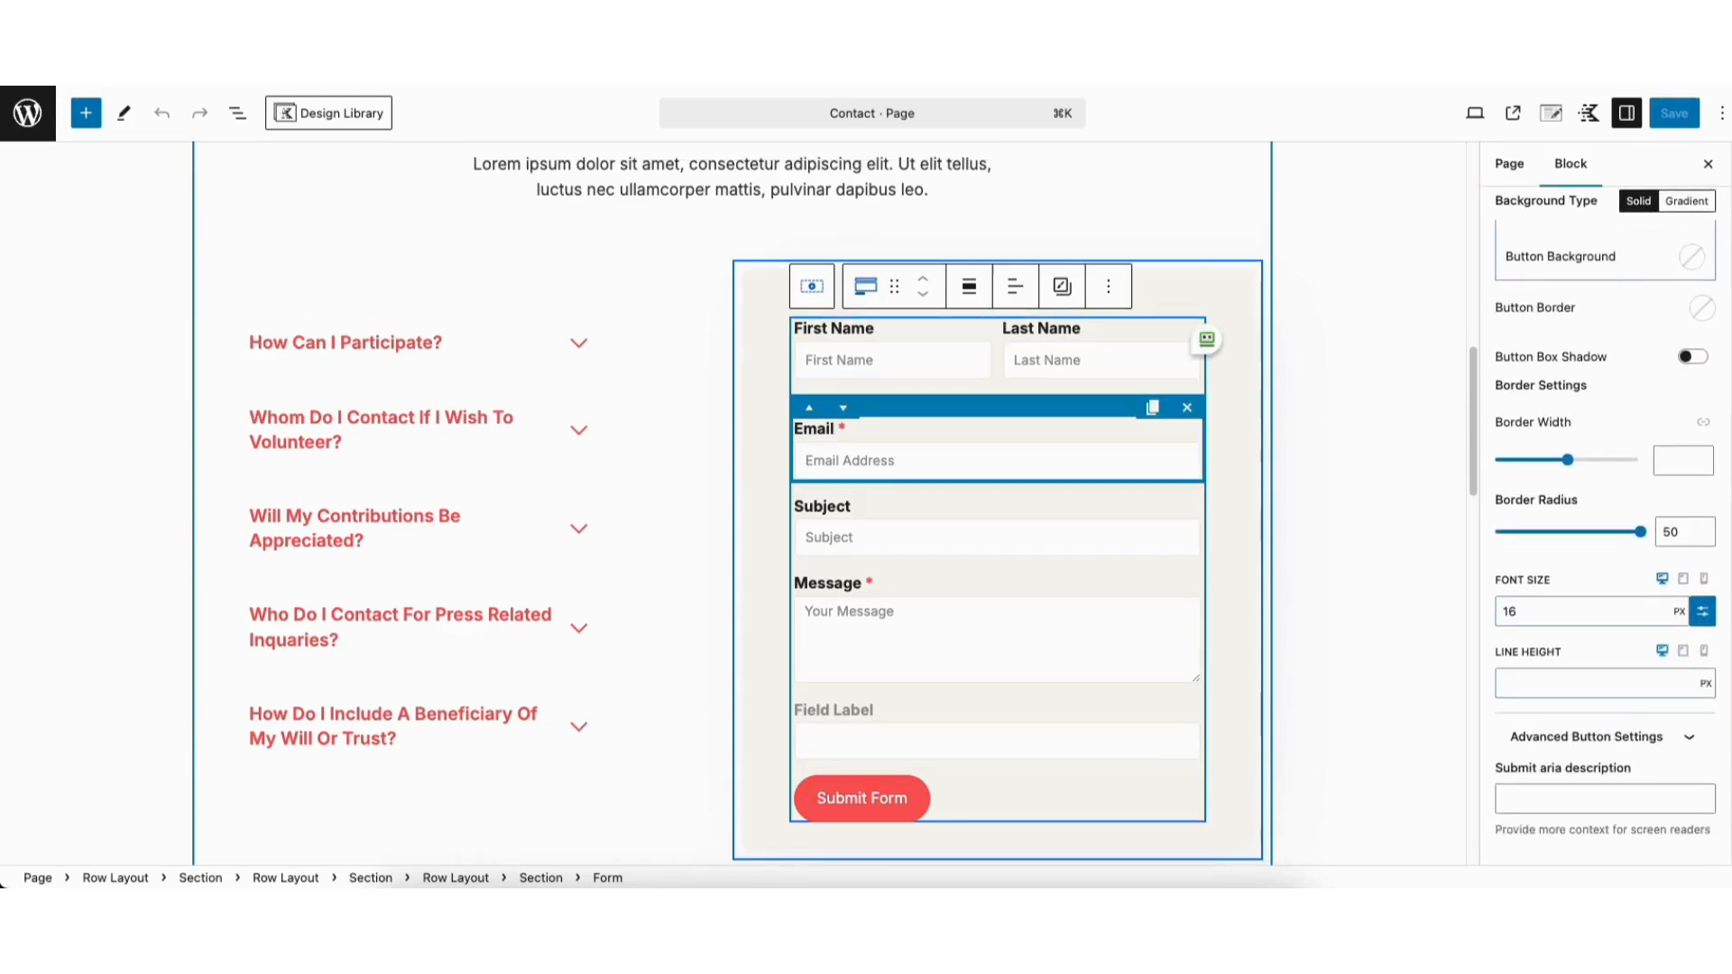
- Save the Contact page and return to the list of all pages
scroll(1632, 386, "up", 3)
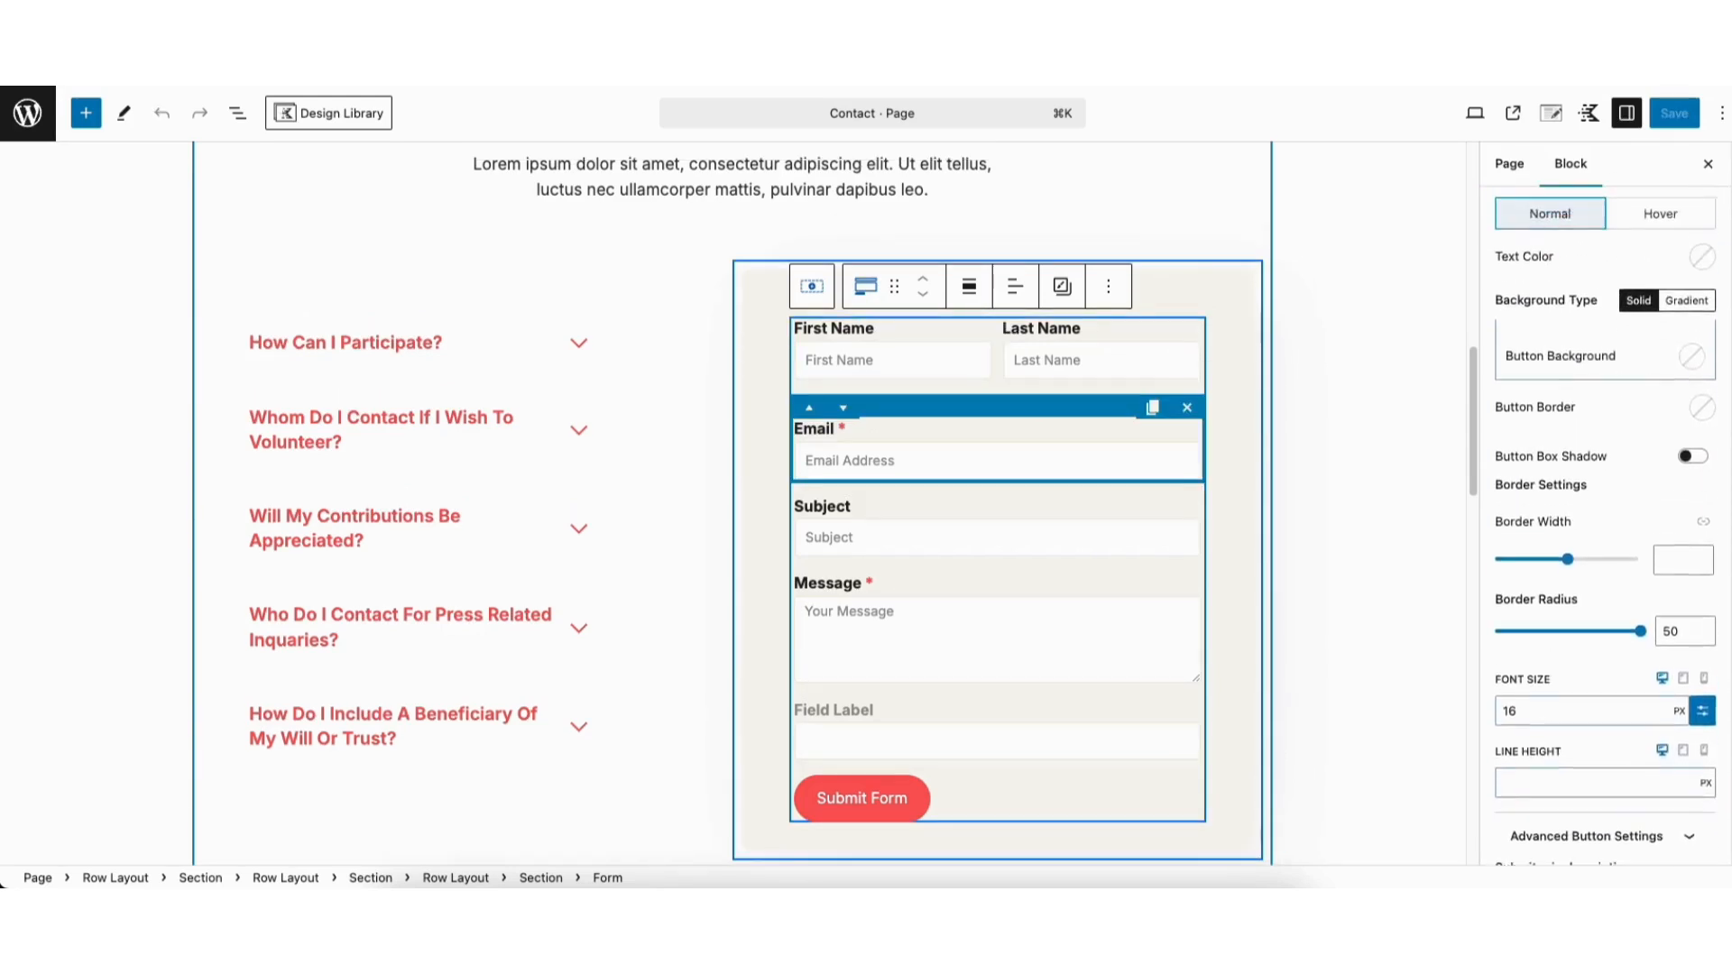
left_click(1630, 362)
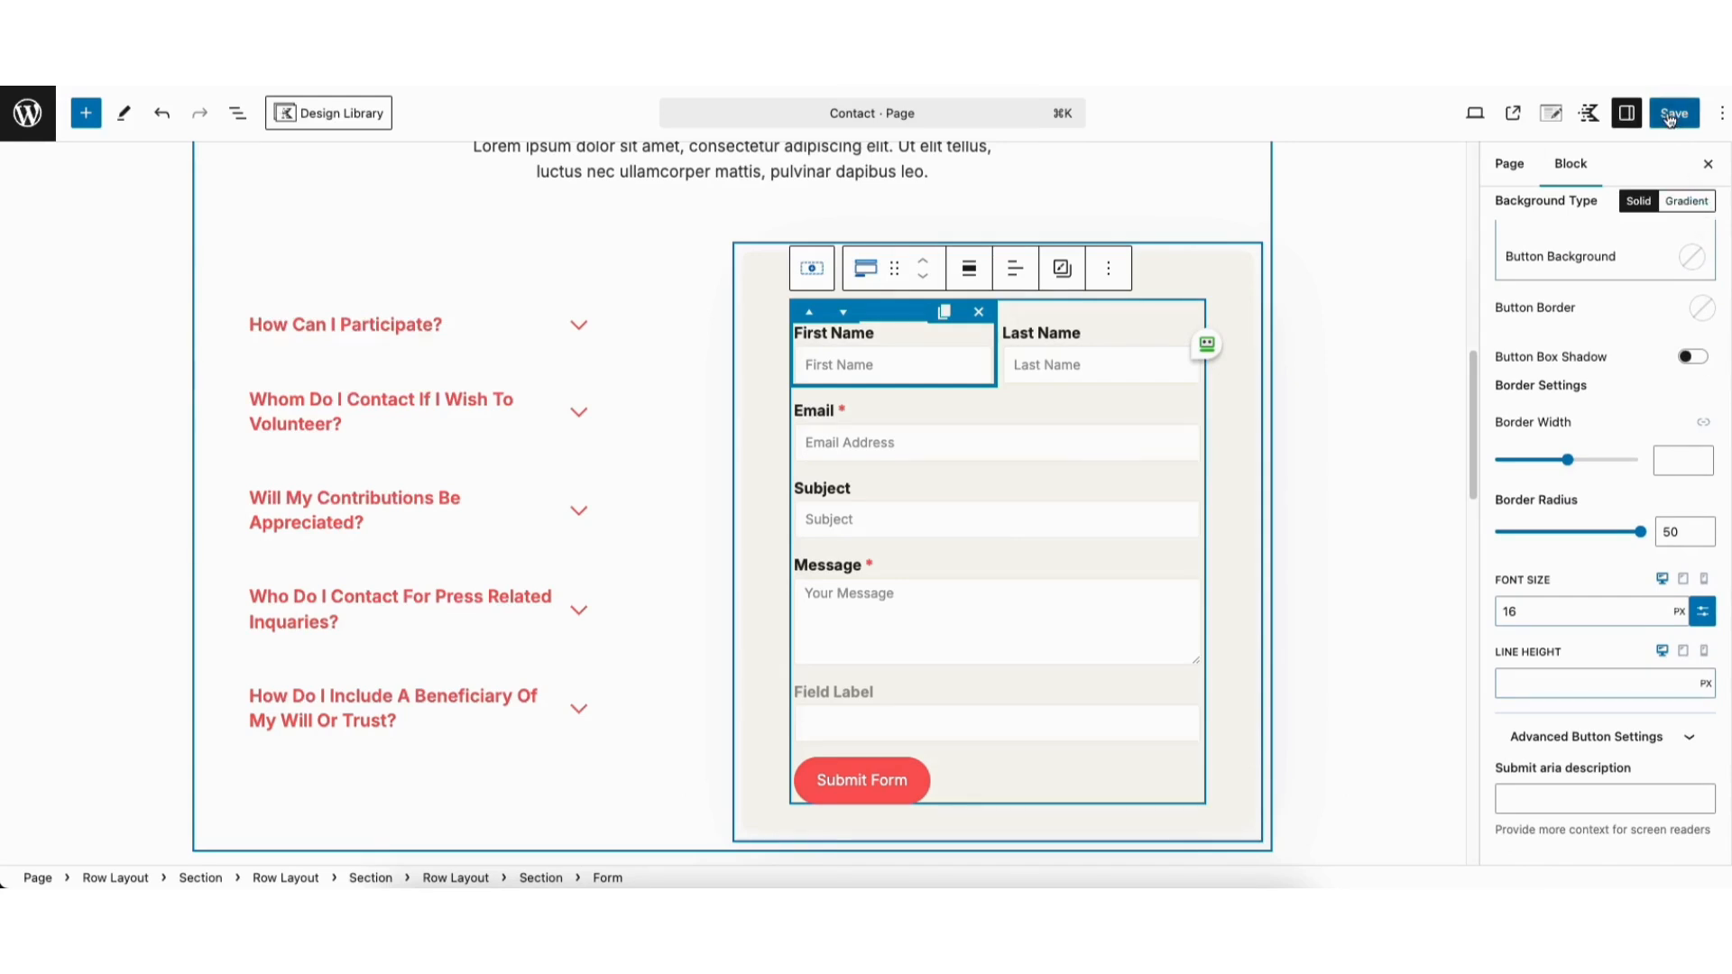
left_click(1672, 116)
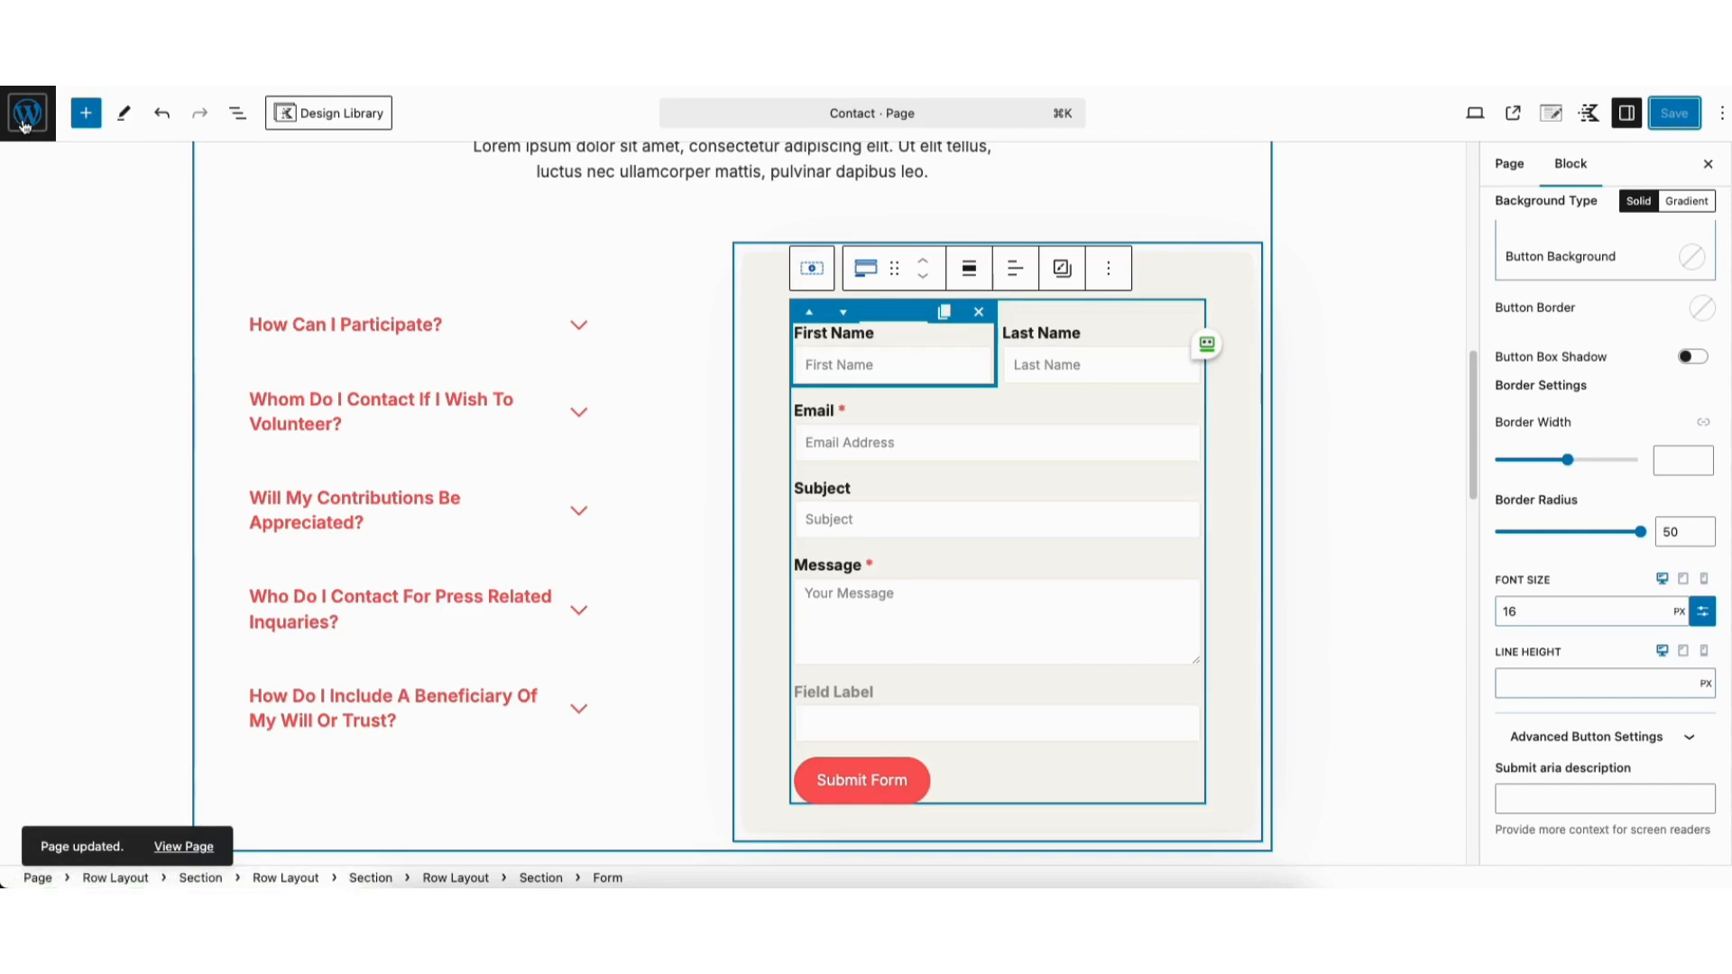
left_click(24, 119)
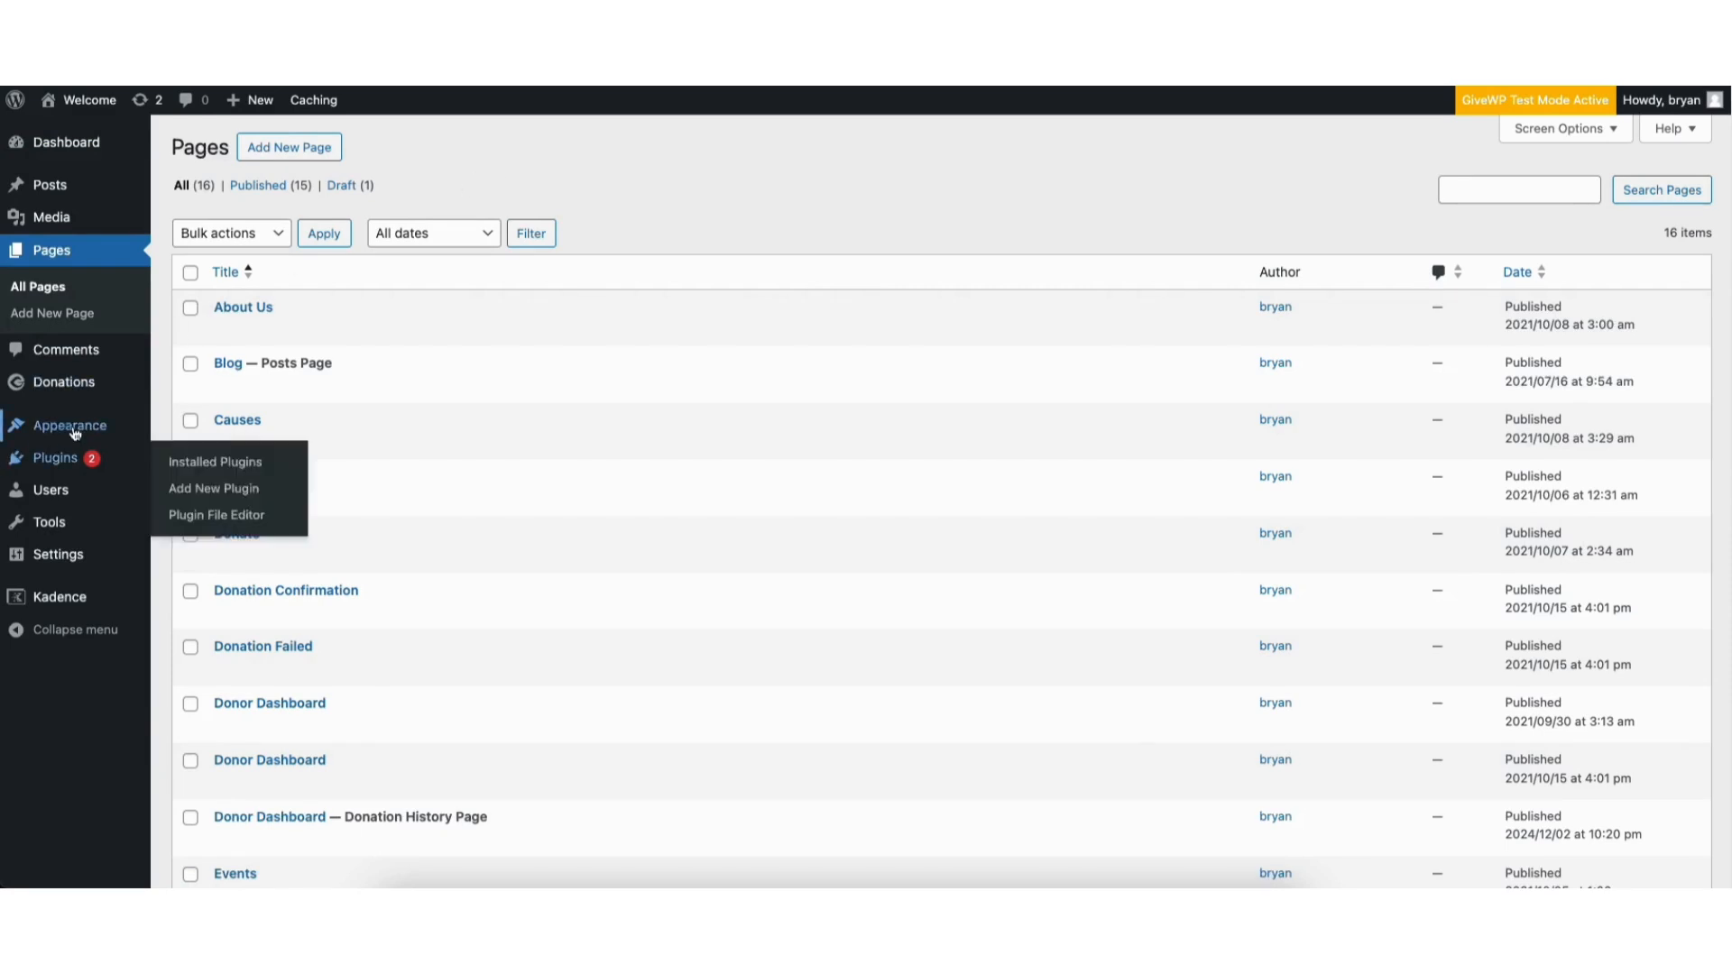
- Open the theme Customizer and open the footer widget holding the logo and address for editing
mouse_move(76, 434)
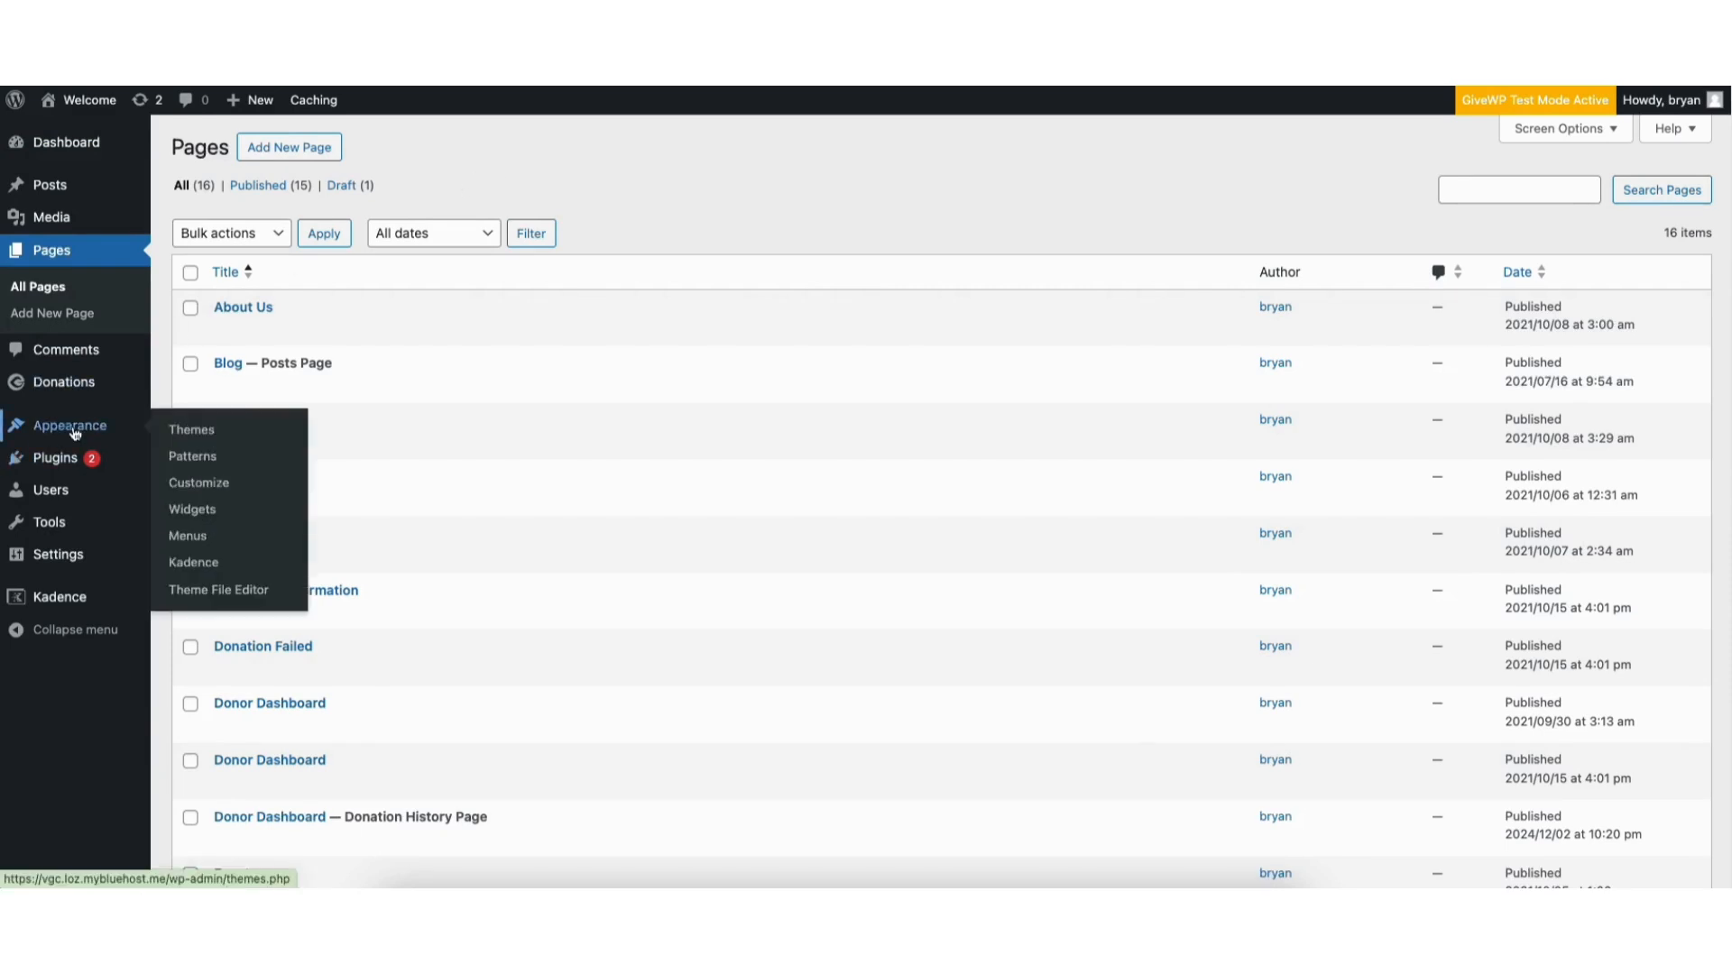
left_click(190, 487)
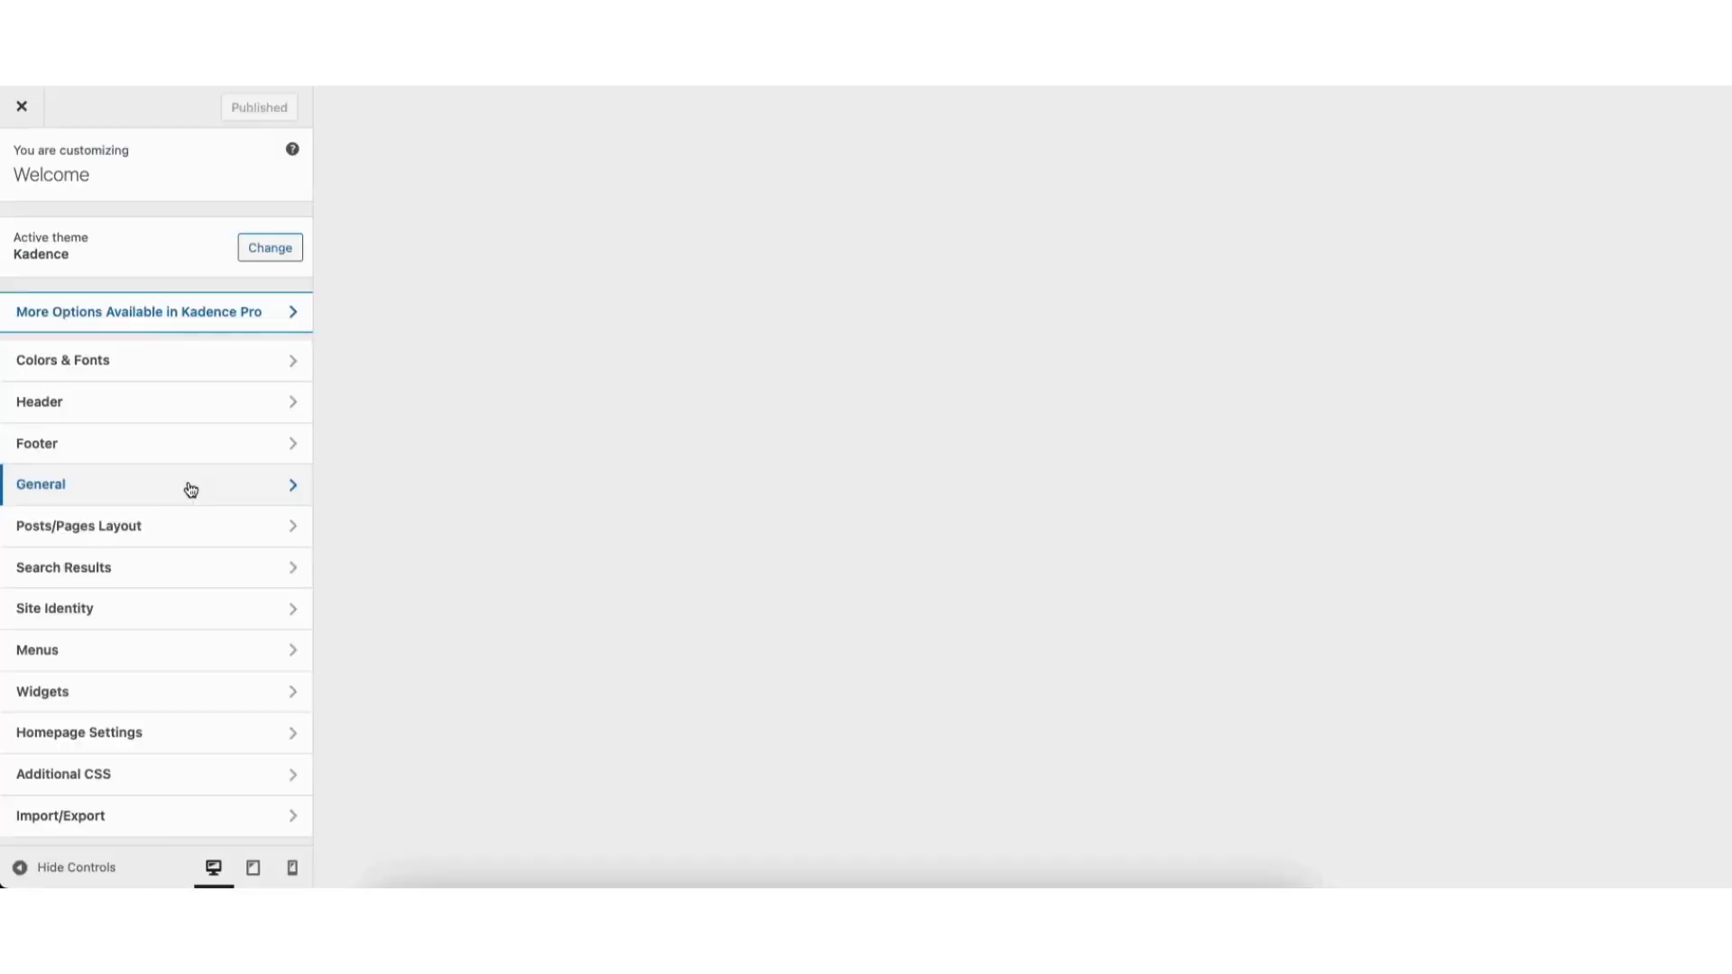
scroll(1717, 604, "down", 15)
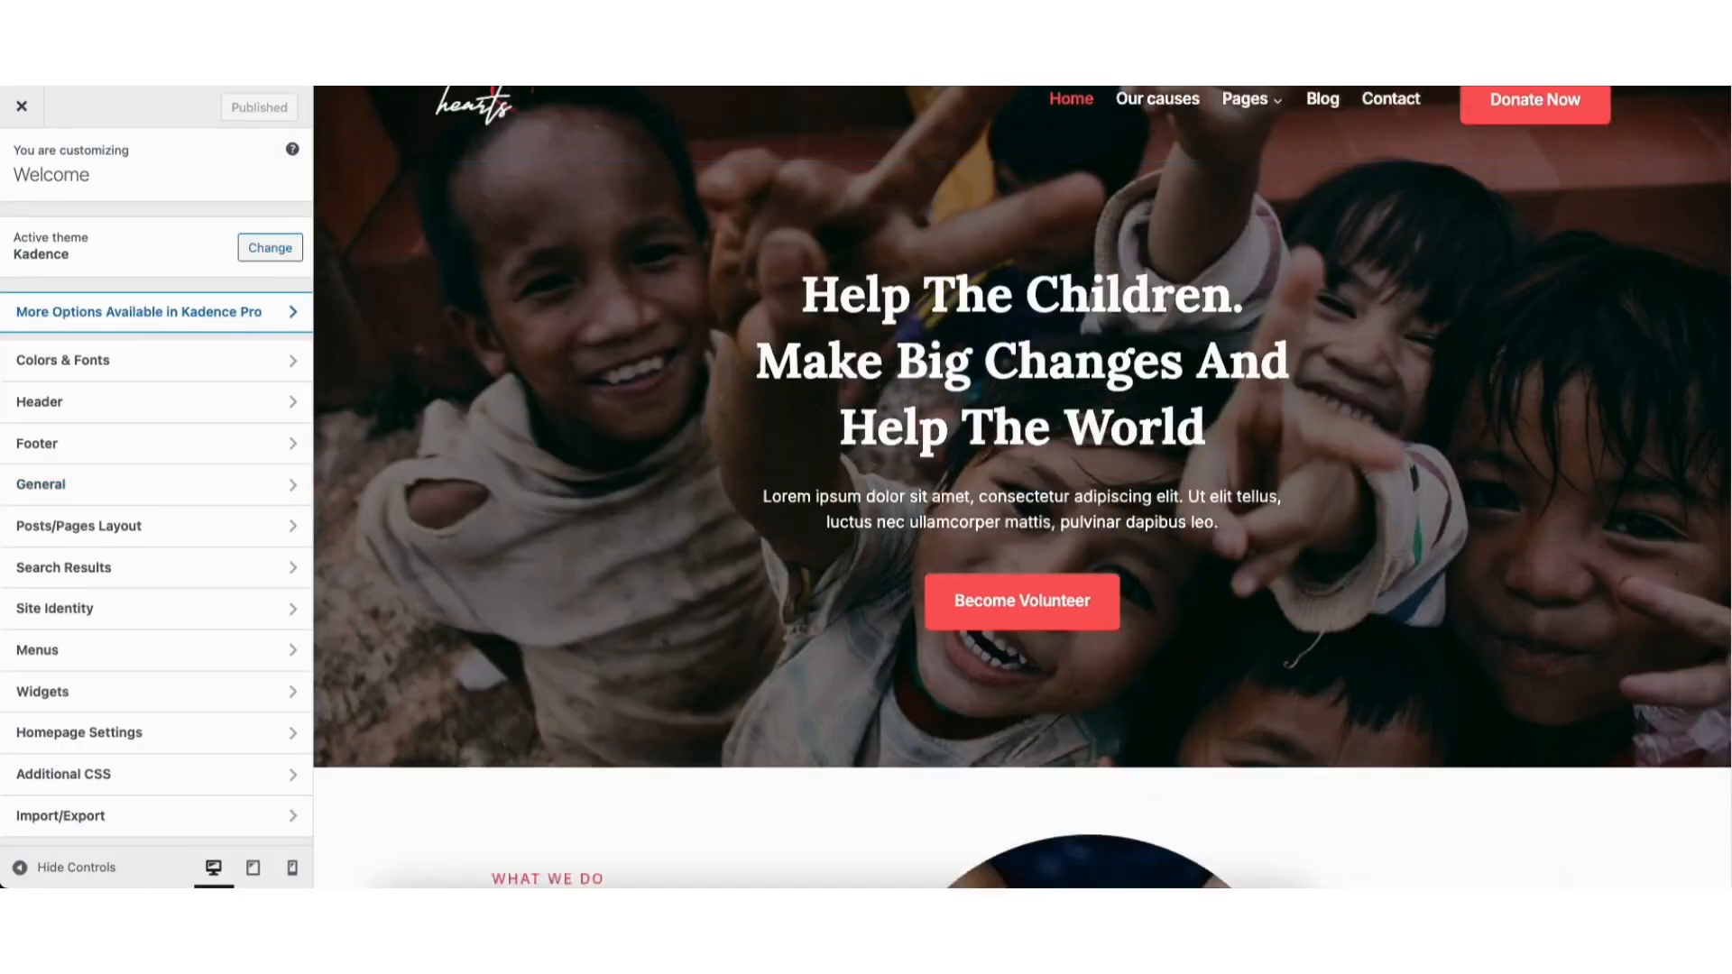
scroll(1717, 604, "down", 10)
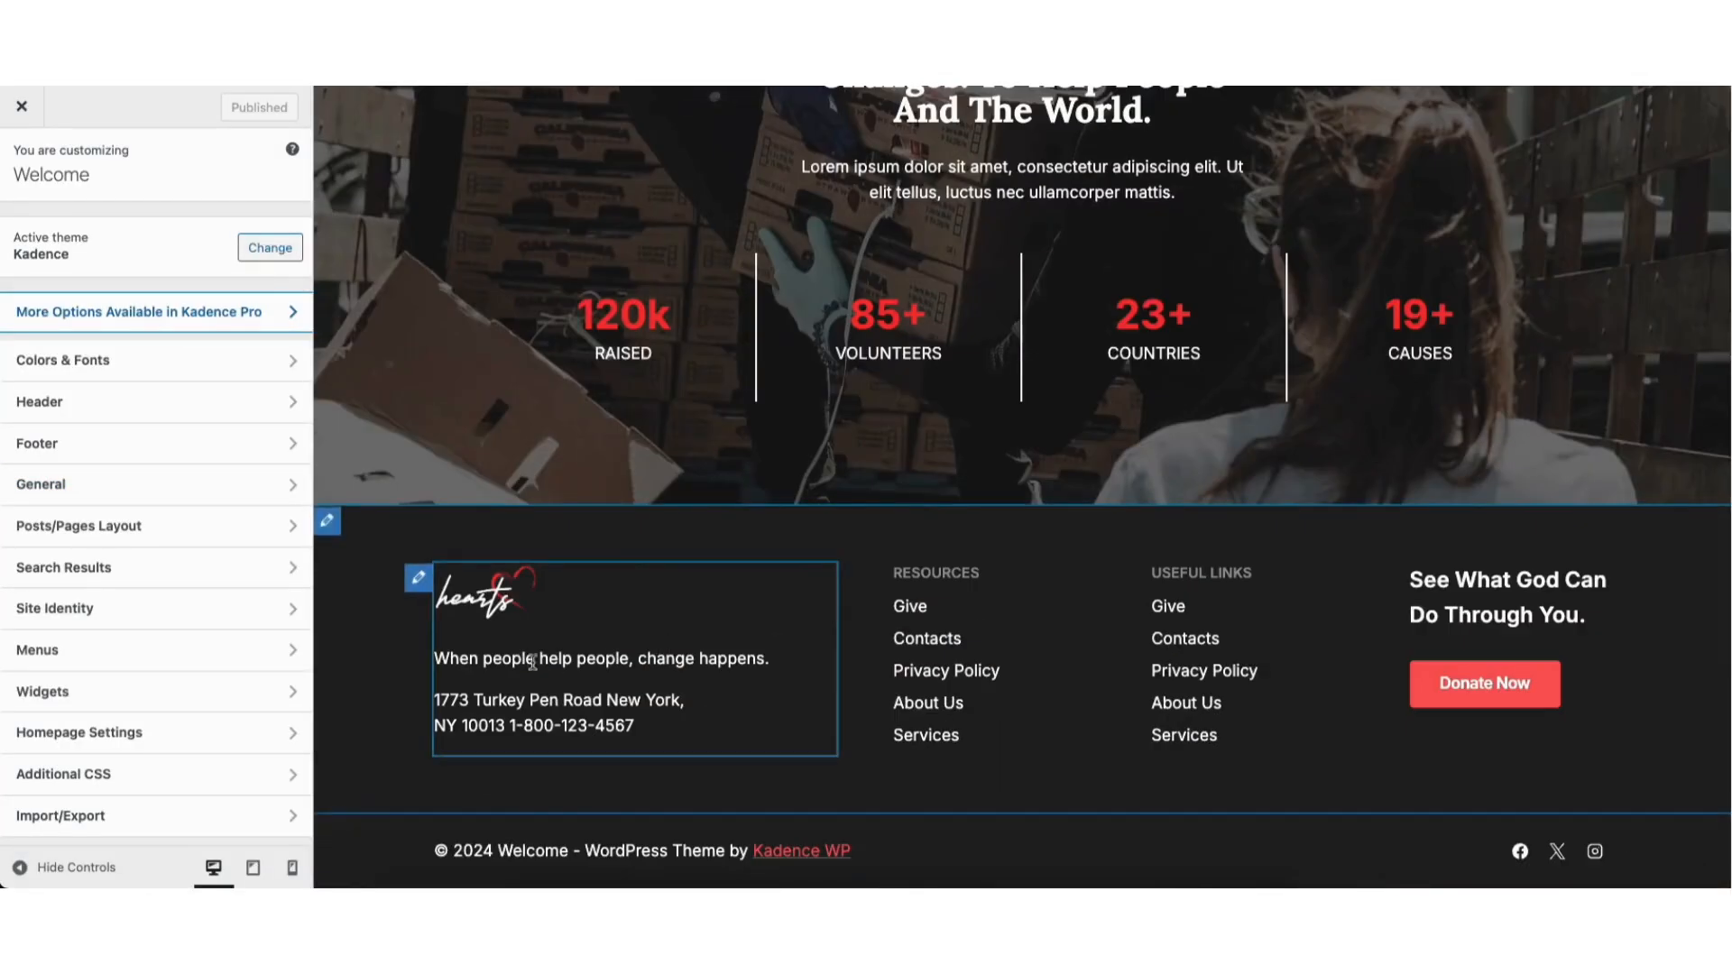
left_click(420, 580)
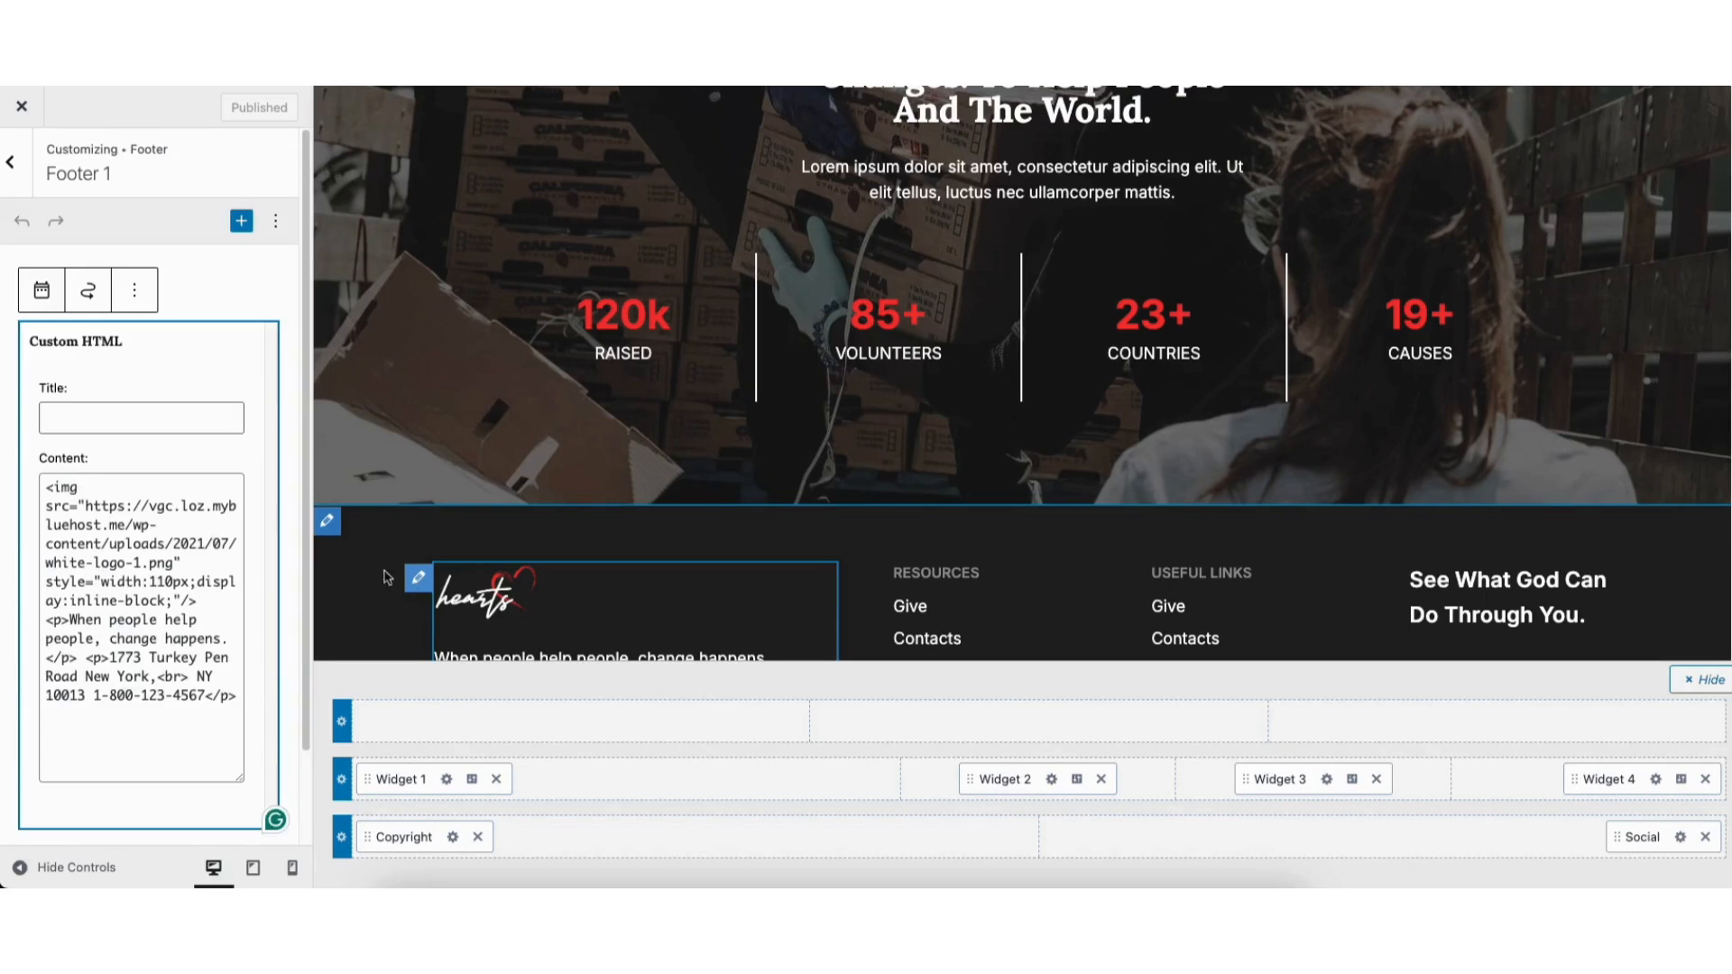
- Examine the Footer 1 widget's custom HTML content and the blocks that can be added below it
left_click(104, 582)
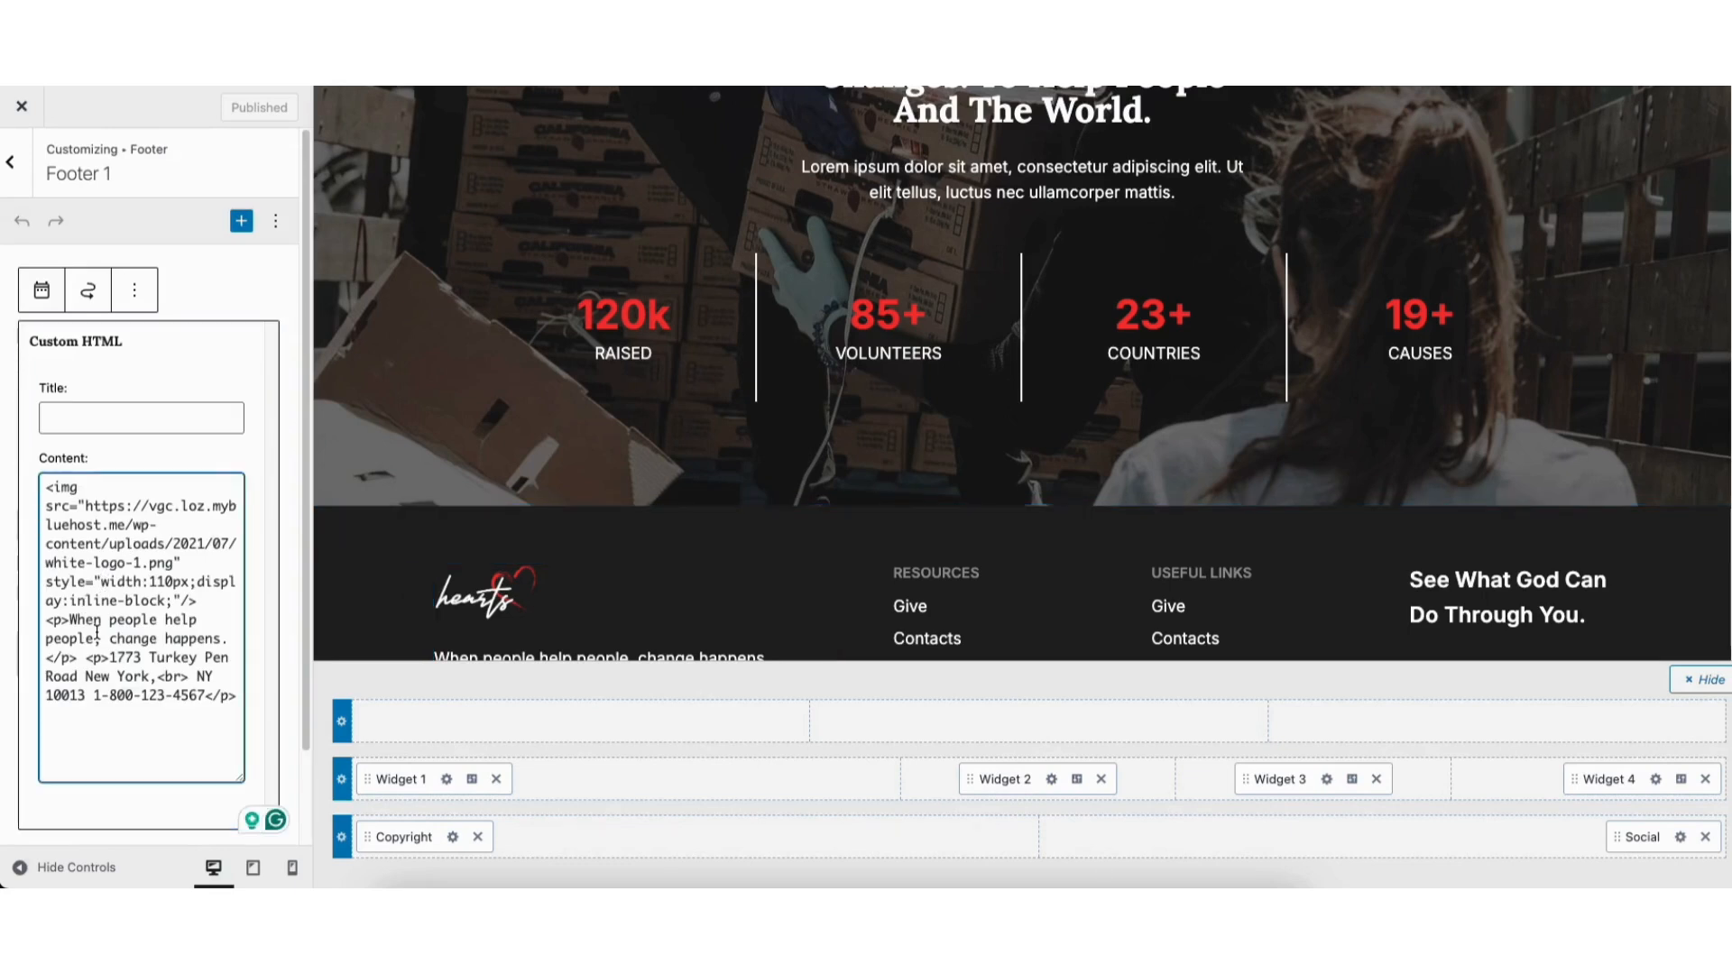
left_click(157, 600)
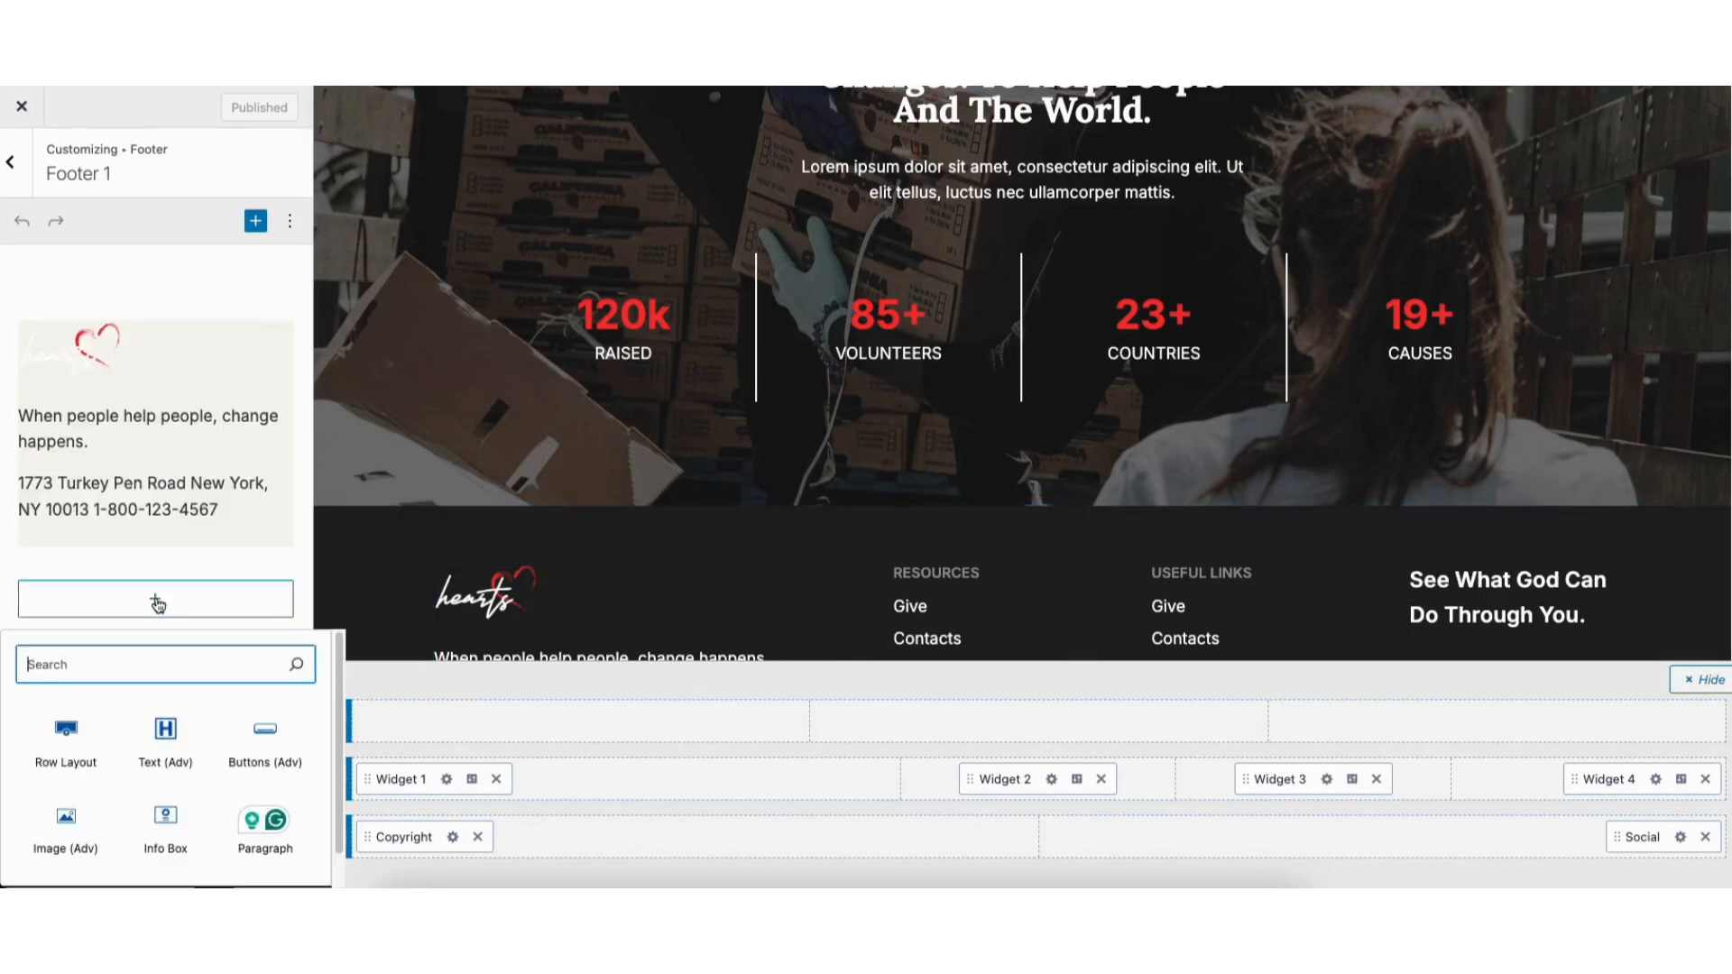
left_click_drag(340, 716, 347, 774)
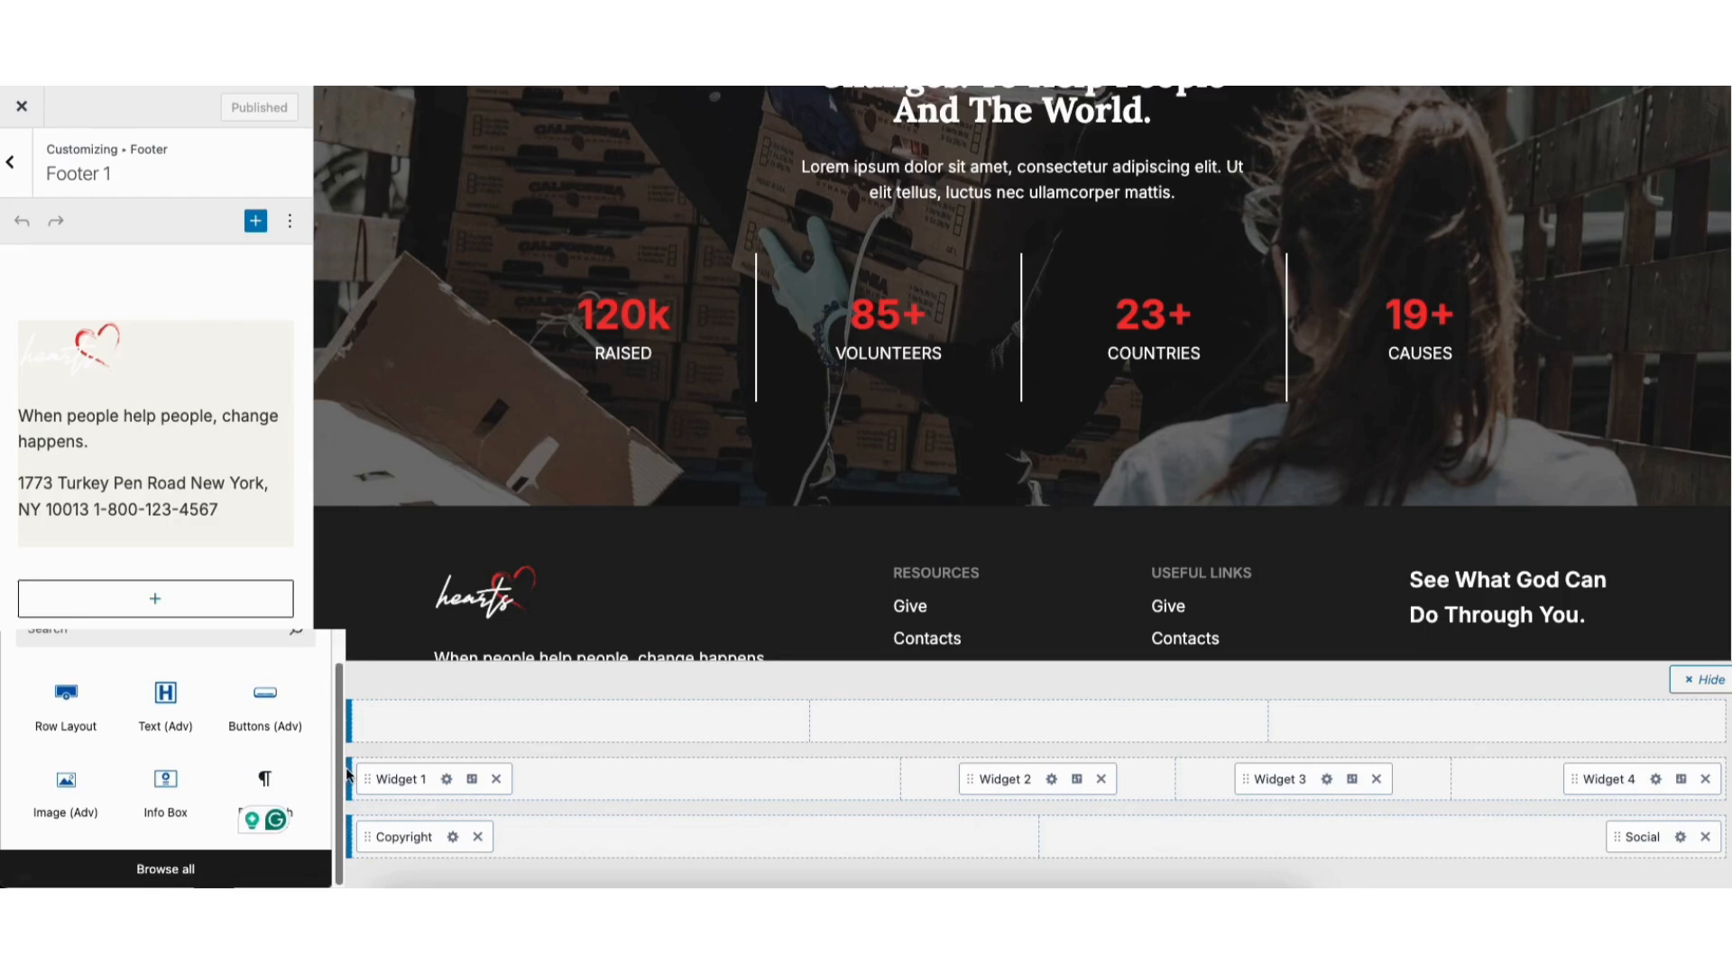
left_click_drag(347, 775, 351, 715)
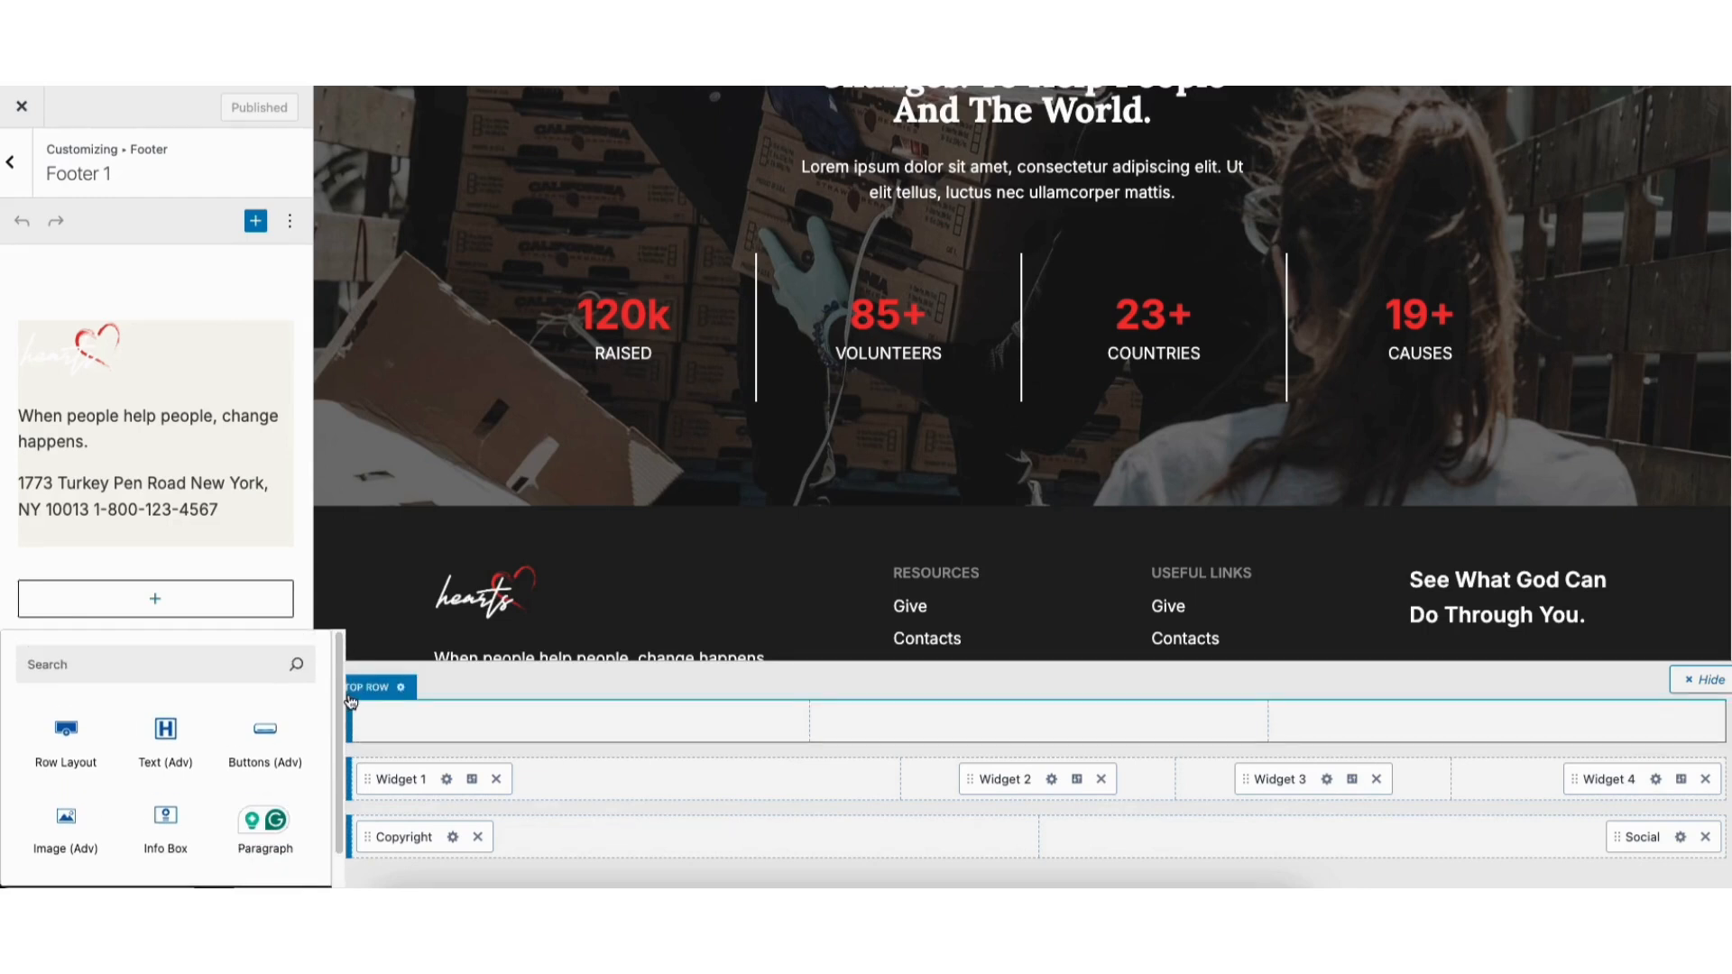
left_click(444, 673)
- Open the footer's social icons settings and look through their general and design options
scroll(1471, 650, "down", 3)
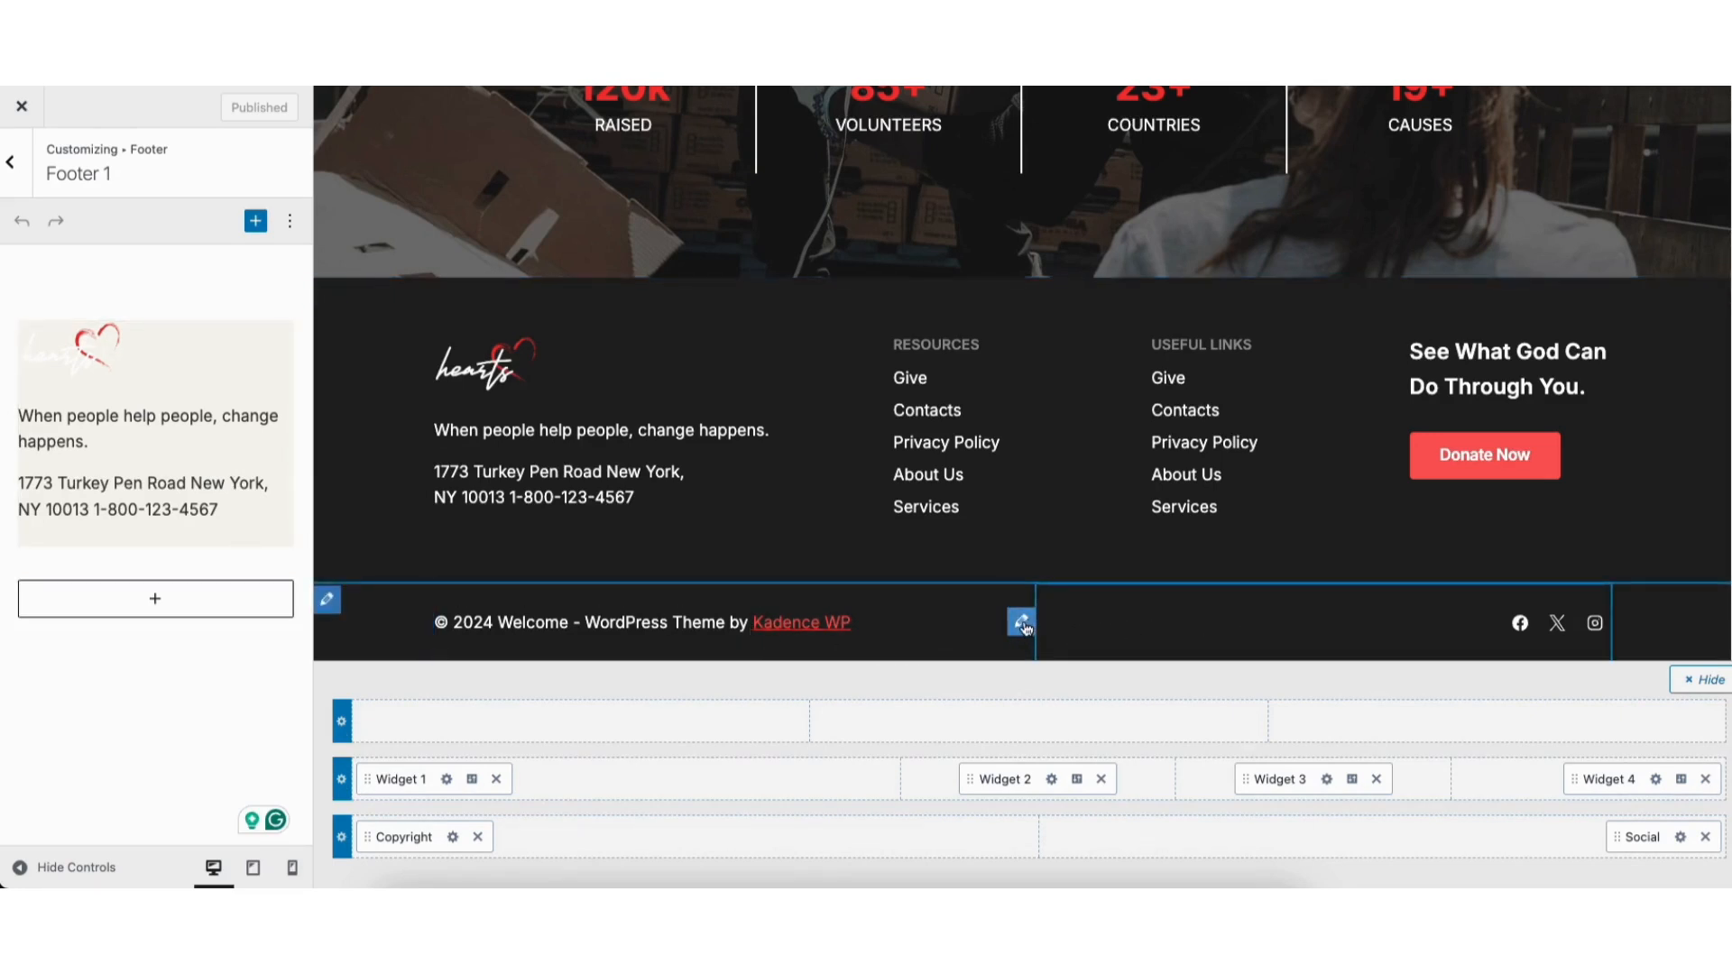
left_click(1023, 624)
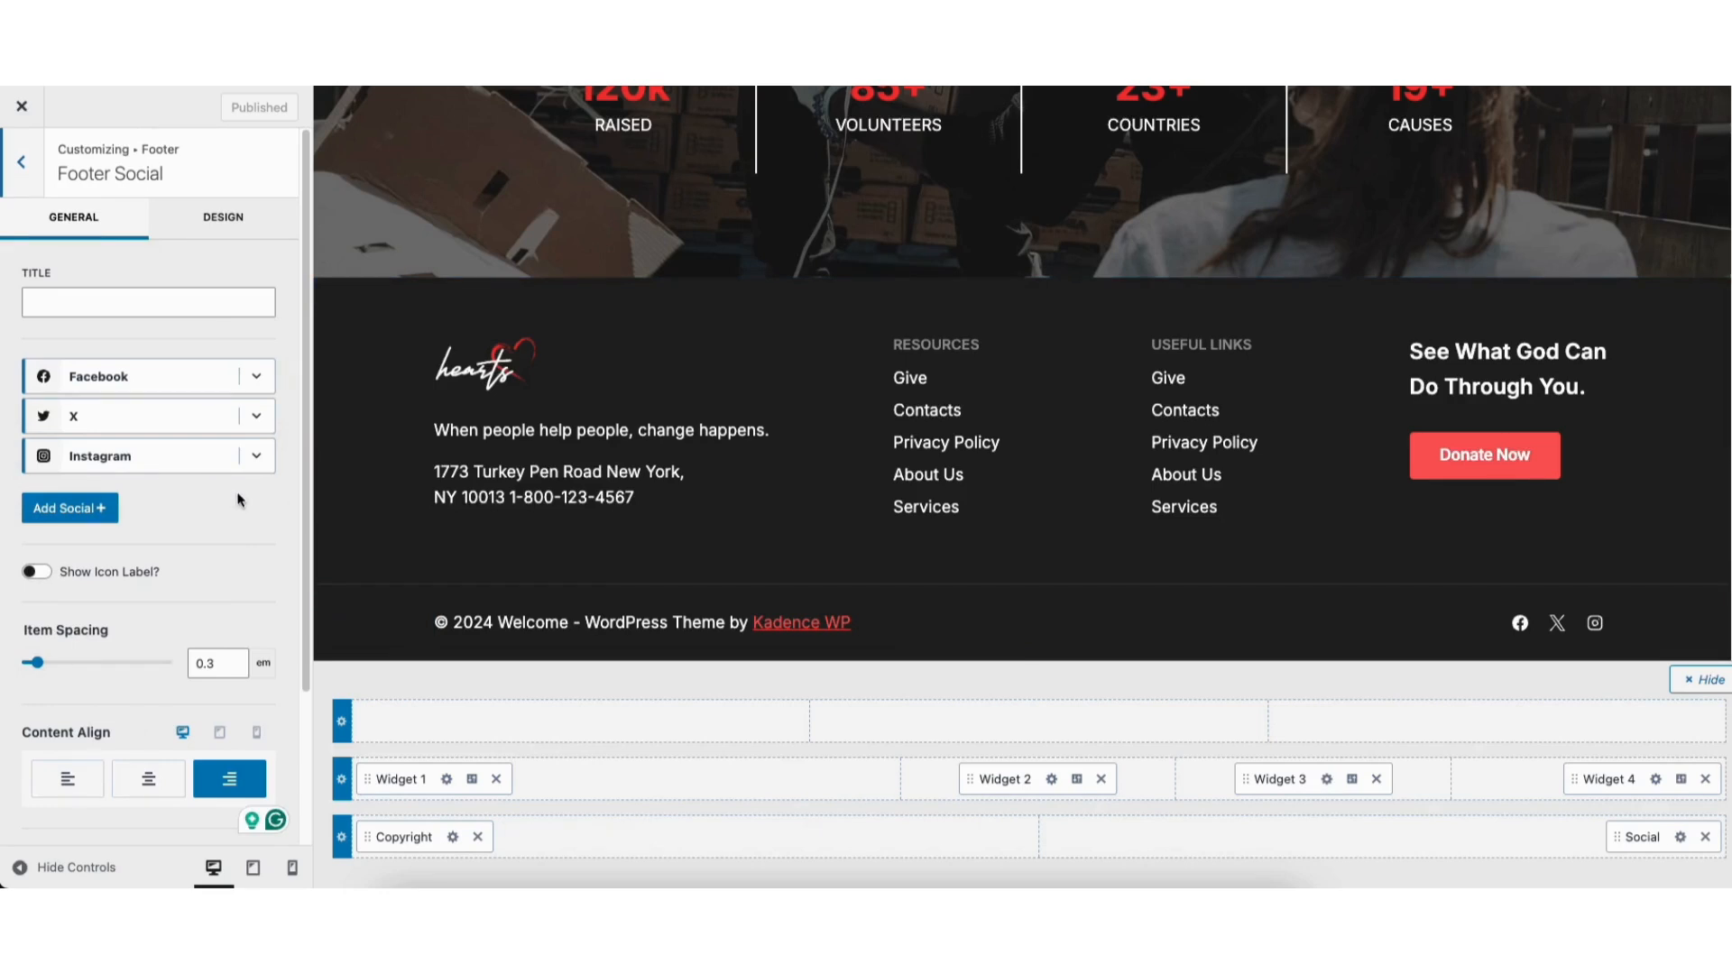
left_click(224, 219)
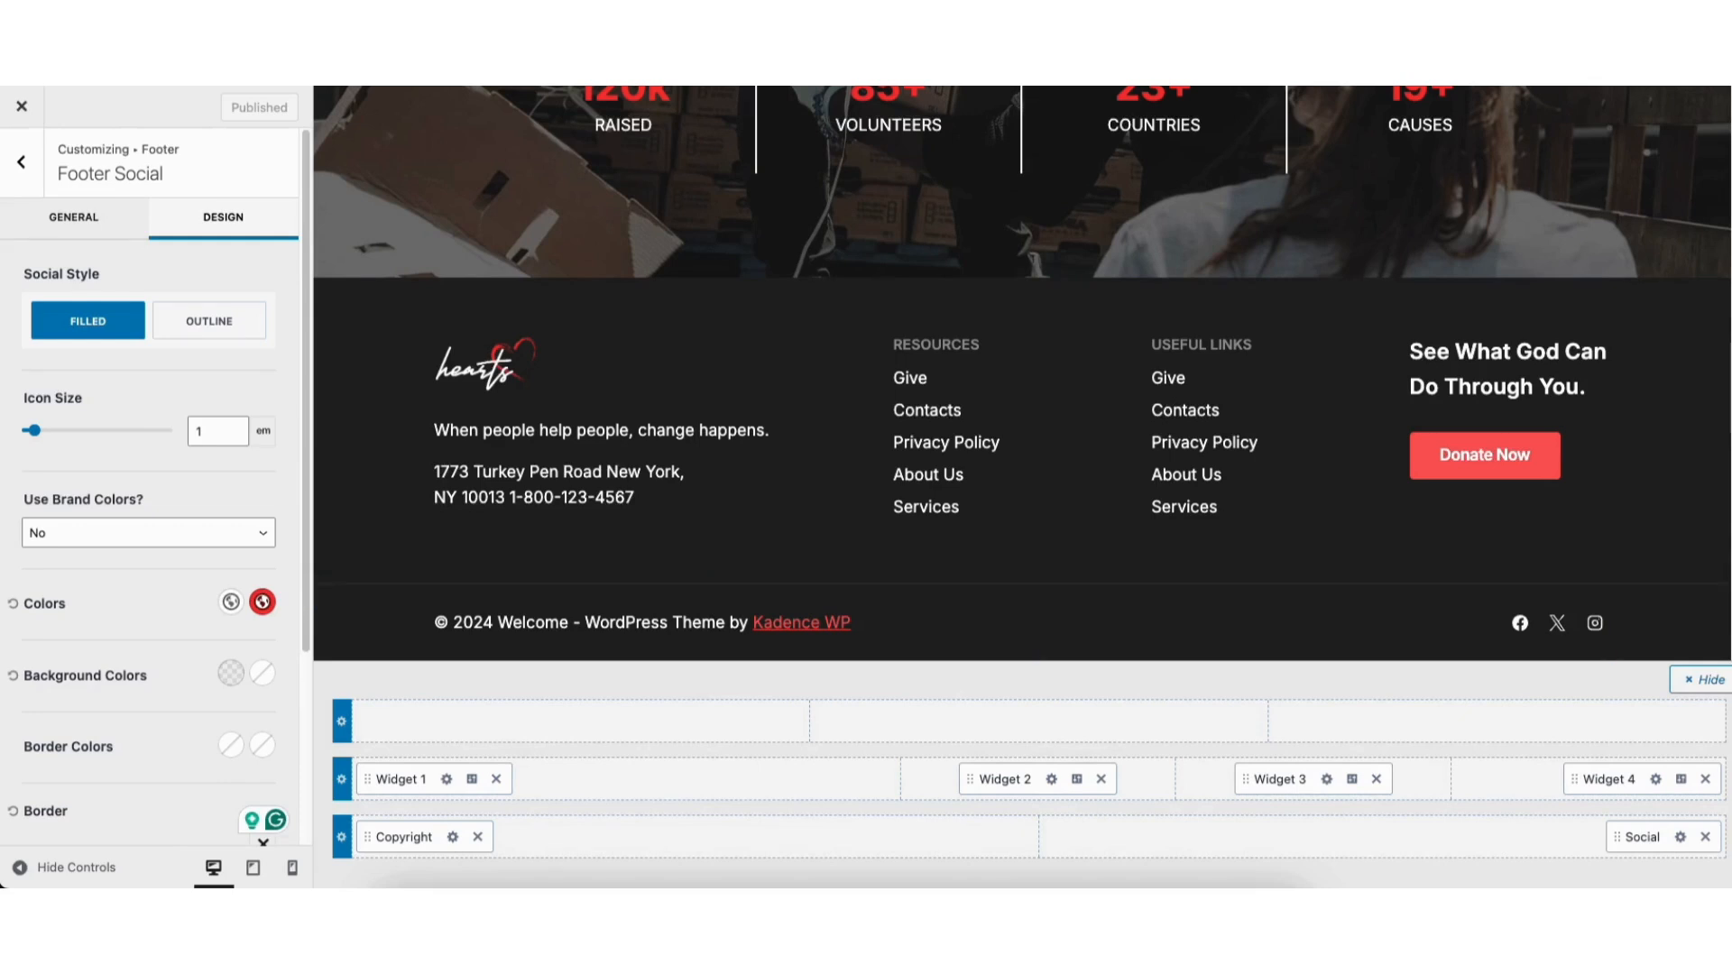
- Open the header's Donate Now button settings and remove the button from the header's main row
scroll(1022, 373, "up", 10)
scroll(1023, 374, "up", 10)
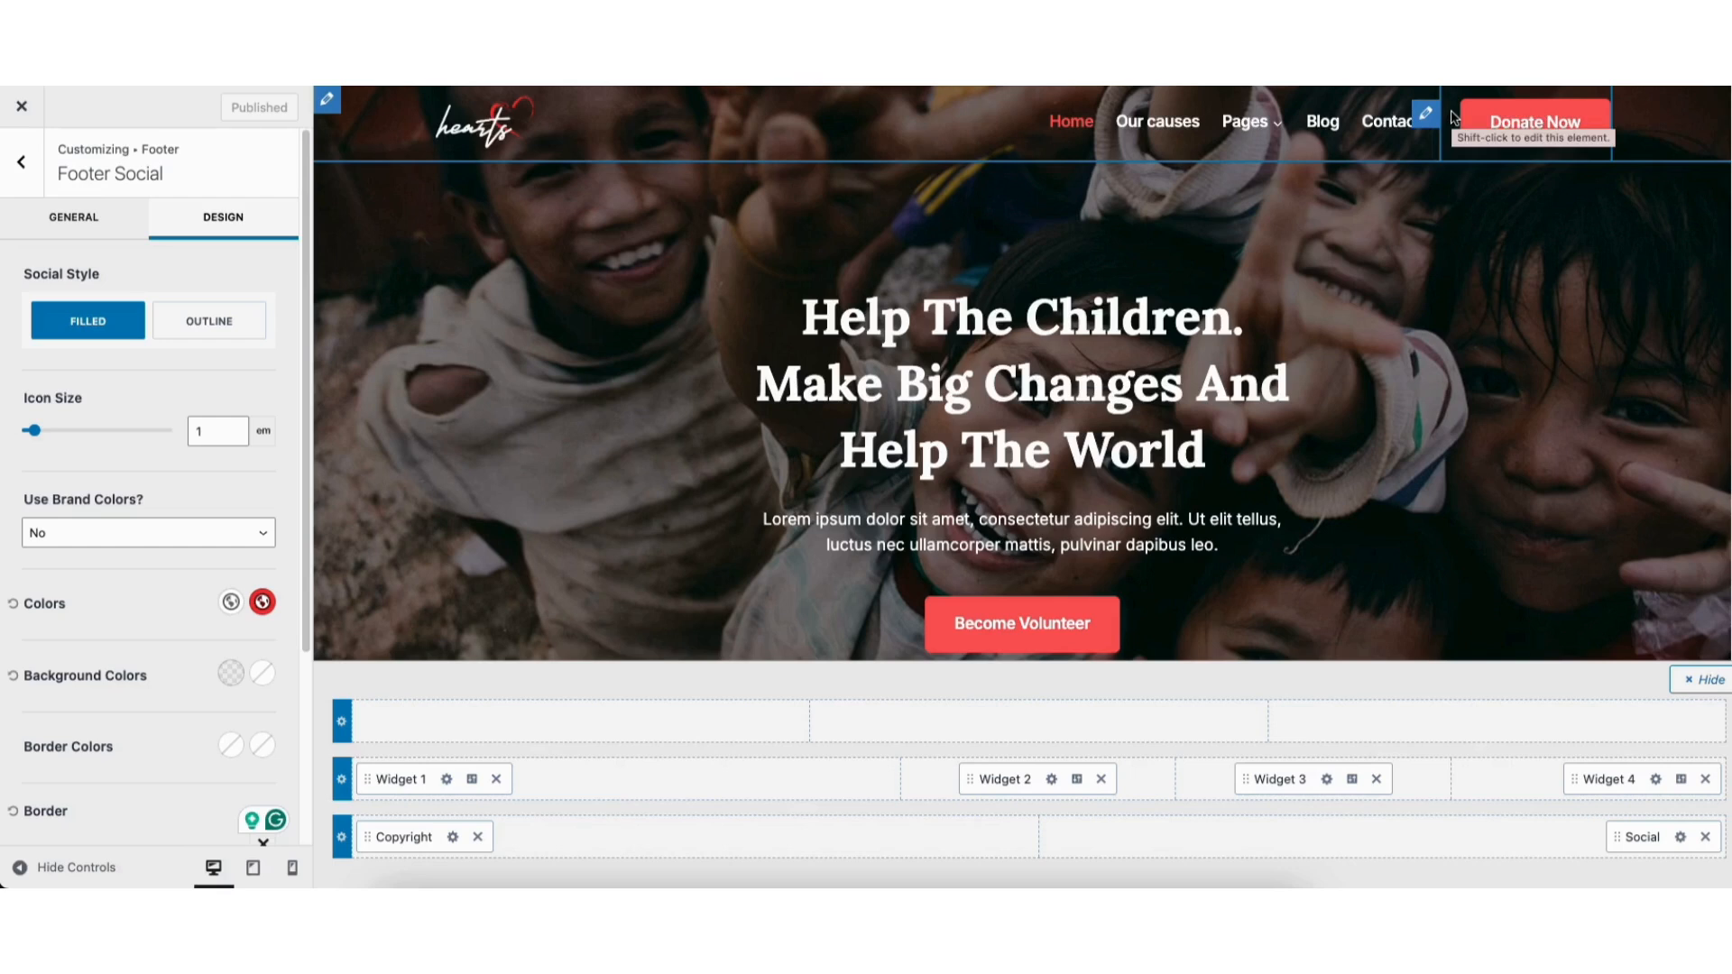
left_click(1426, 114)
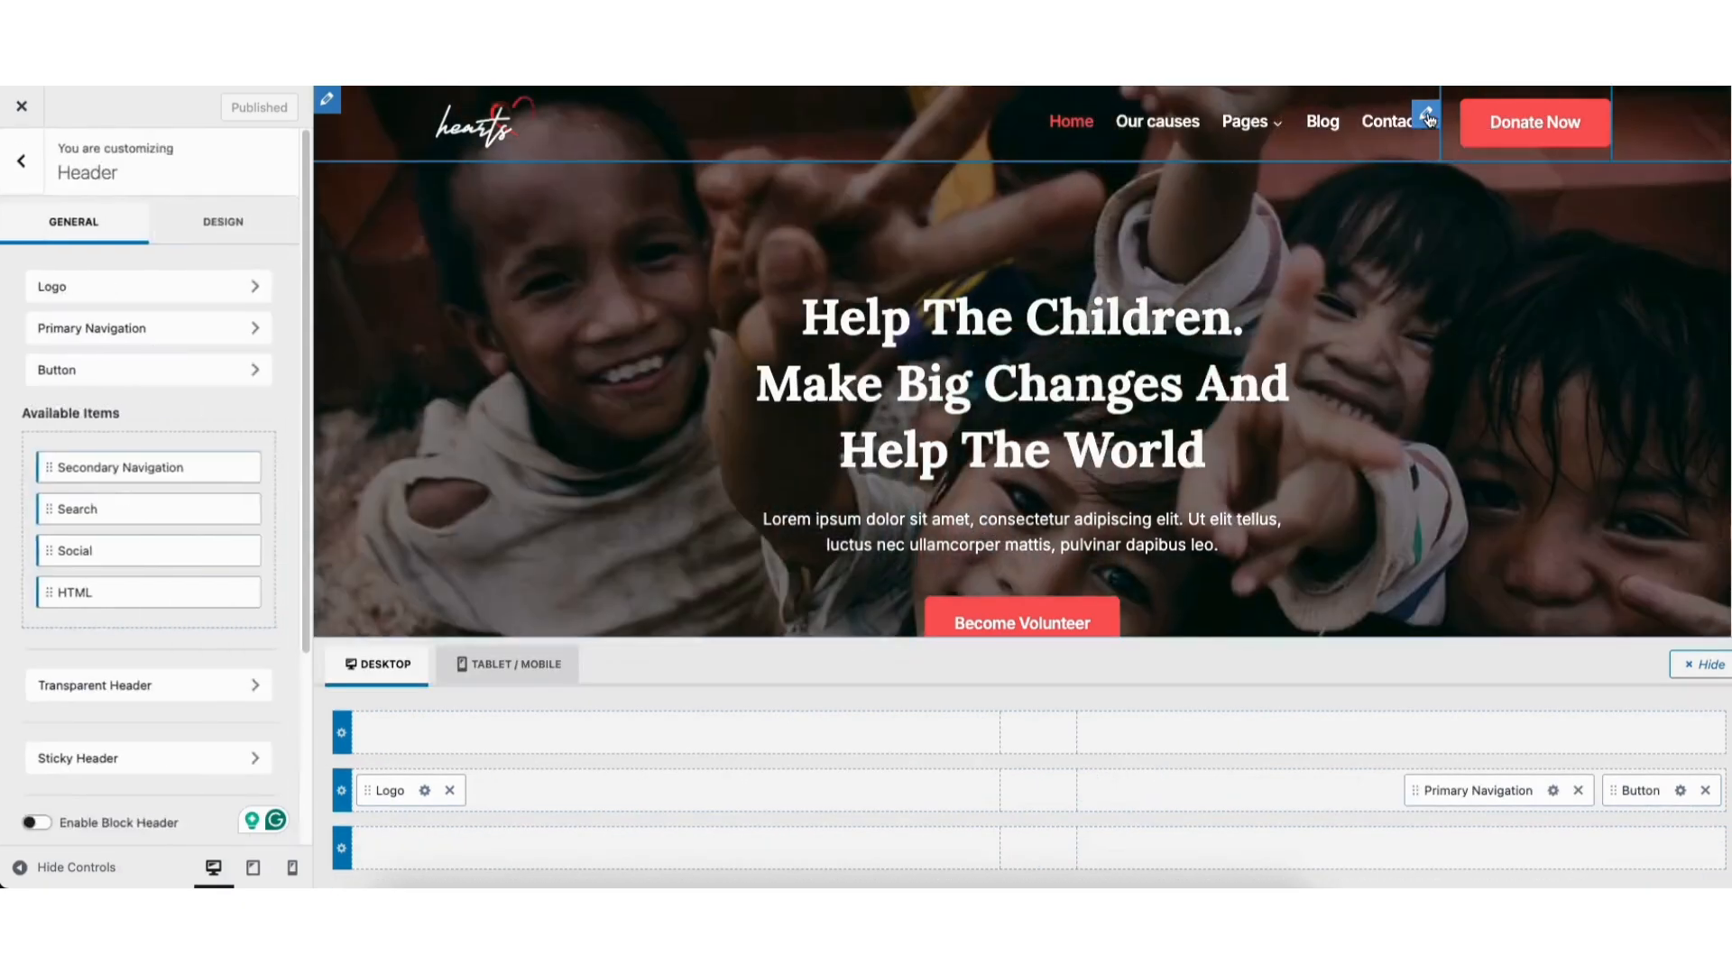
left_click_drag(30, 304, 127, 306)
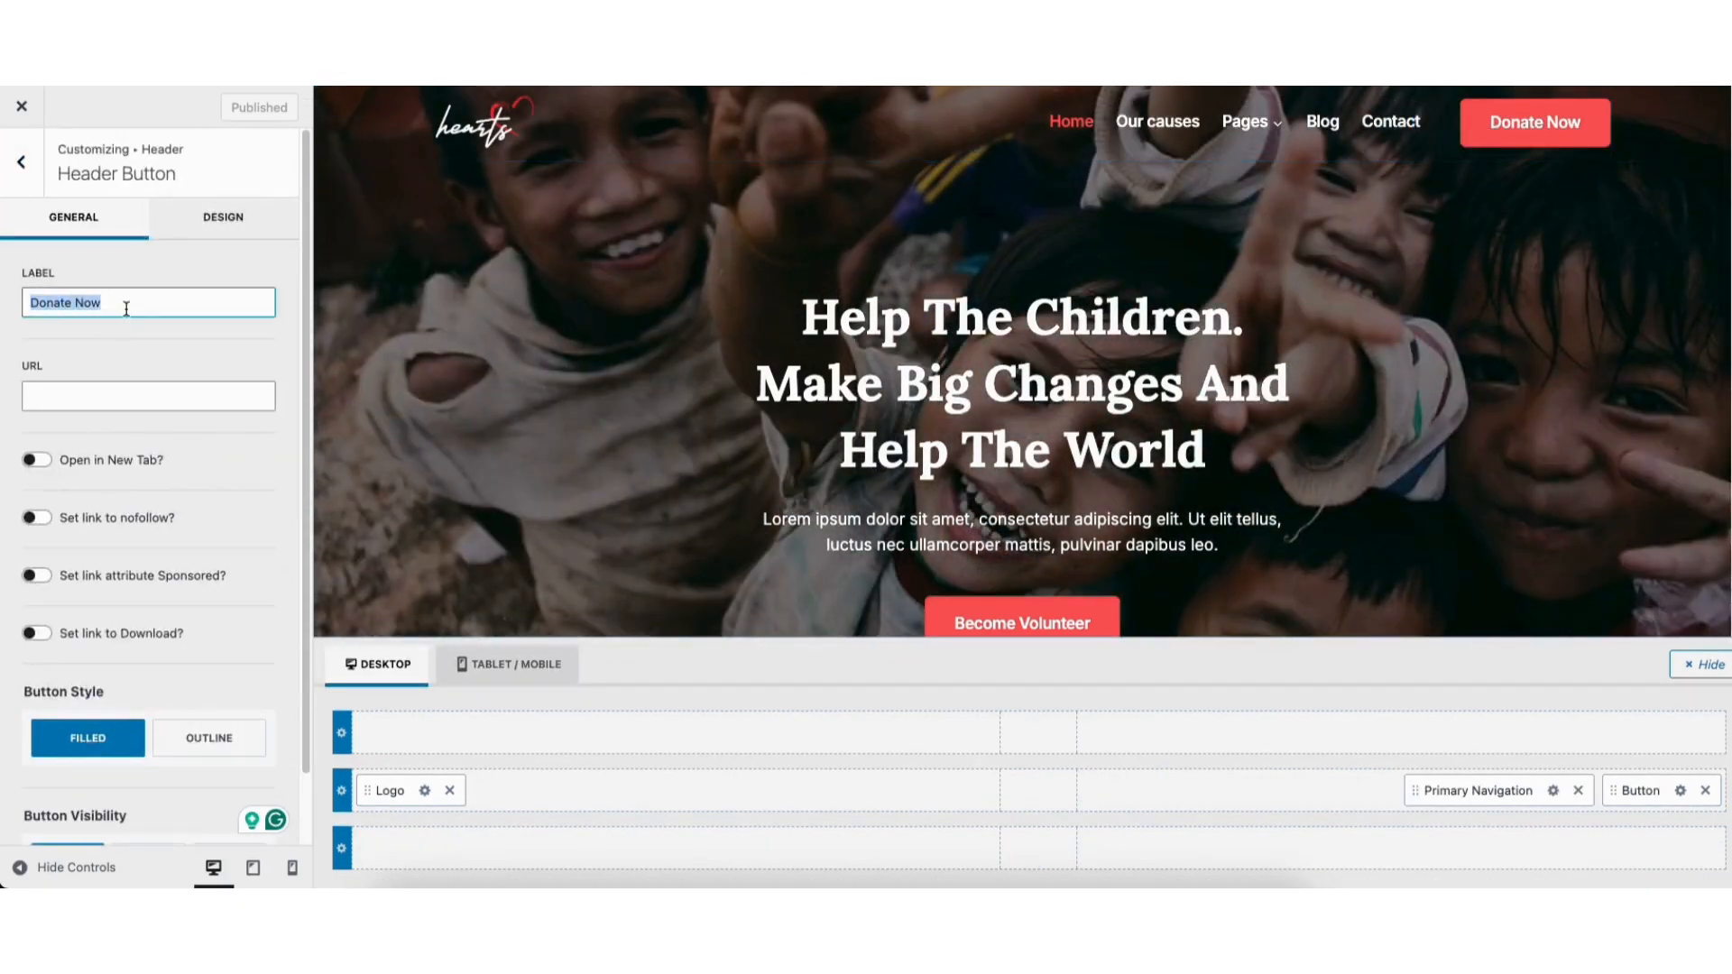
left_click(145, 364)
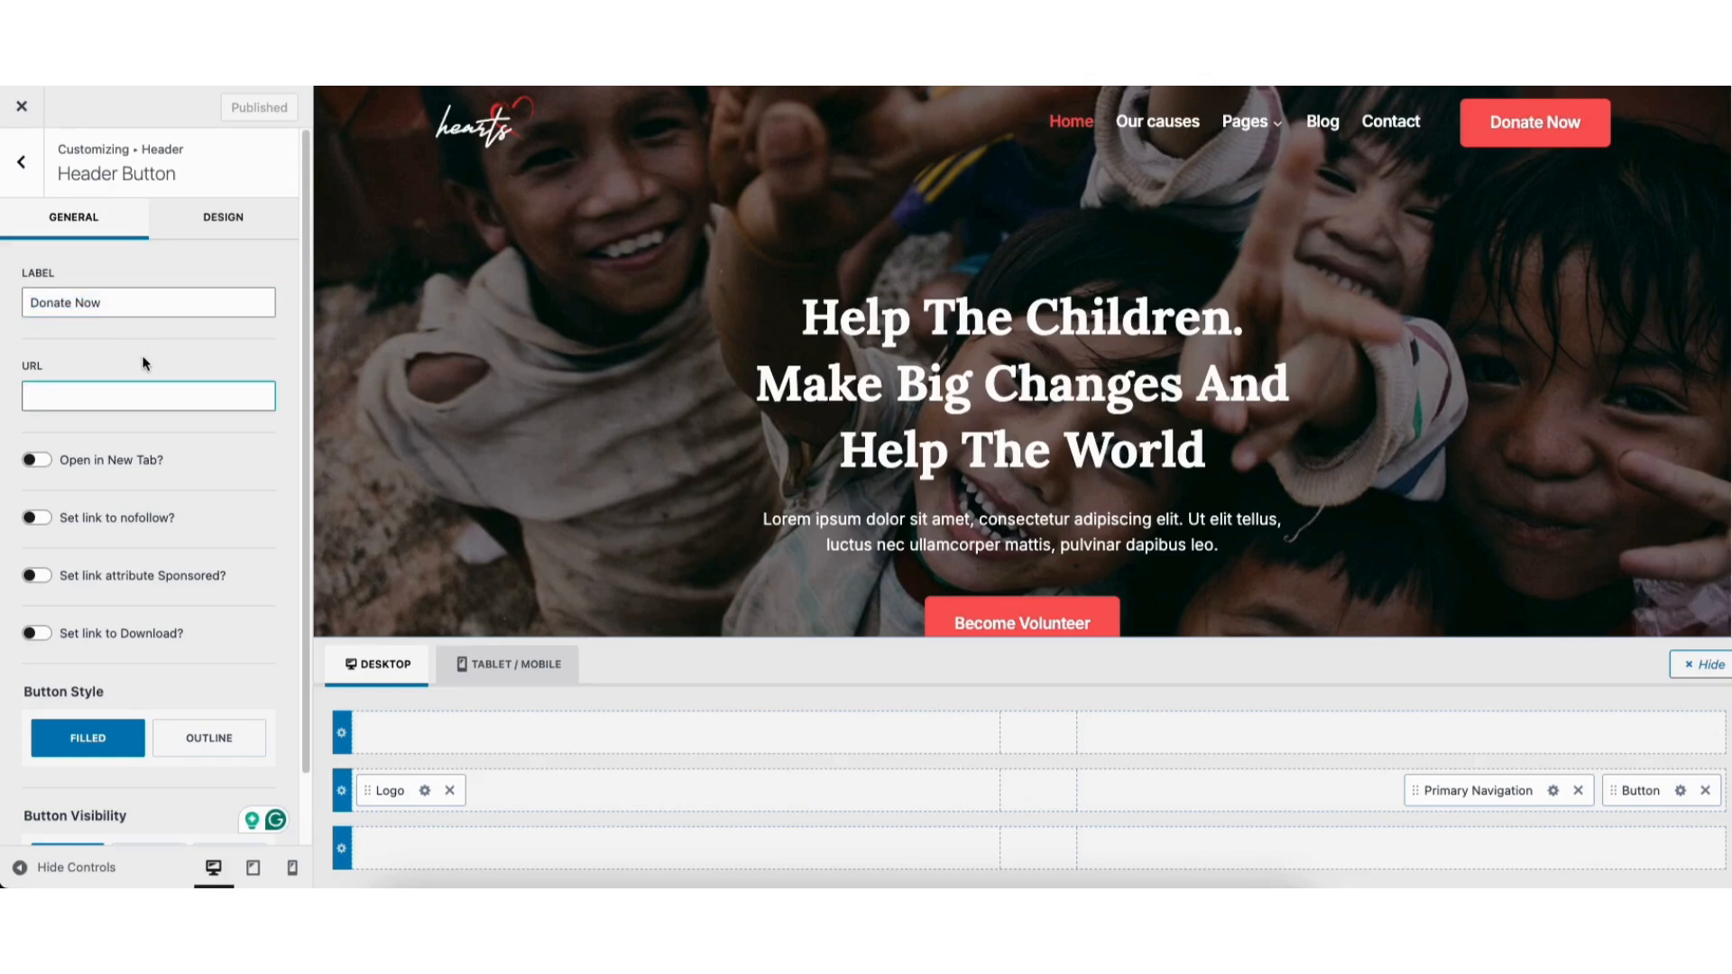
left_click(1706, 792)
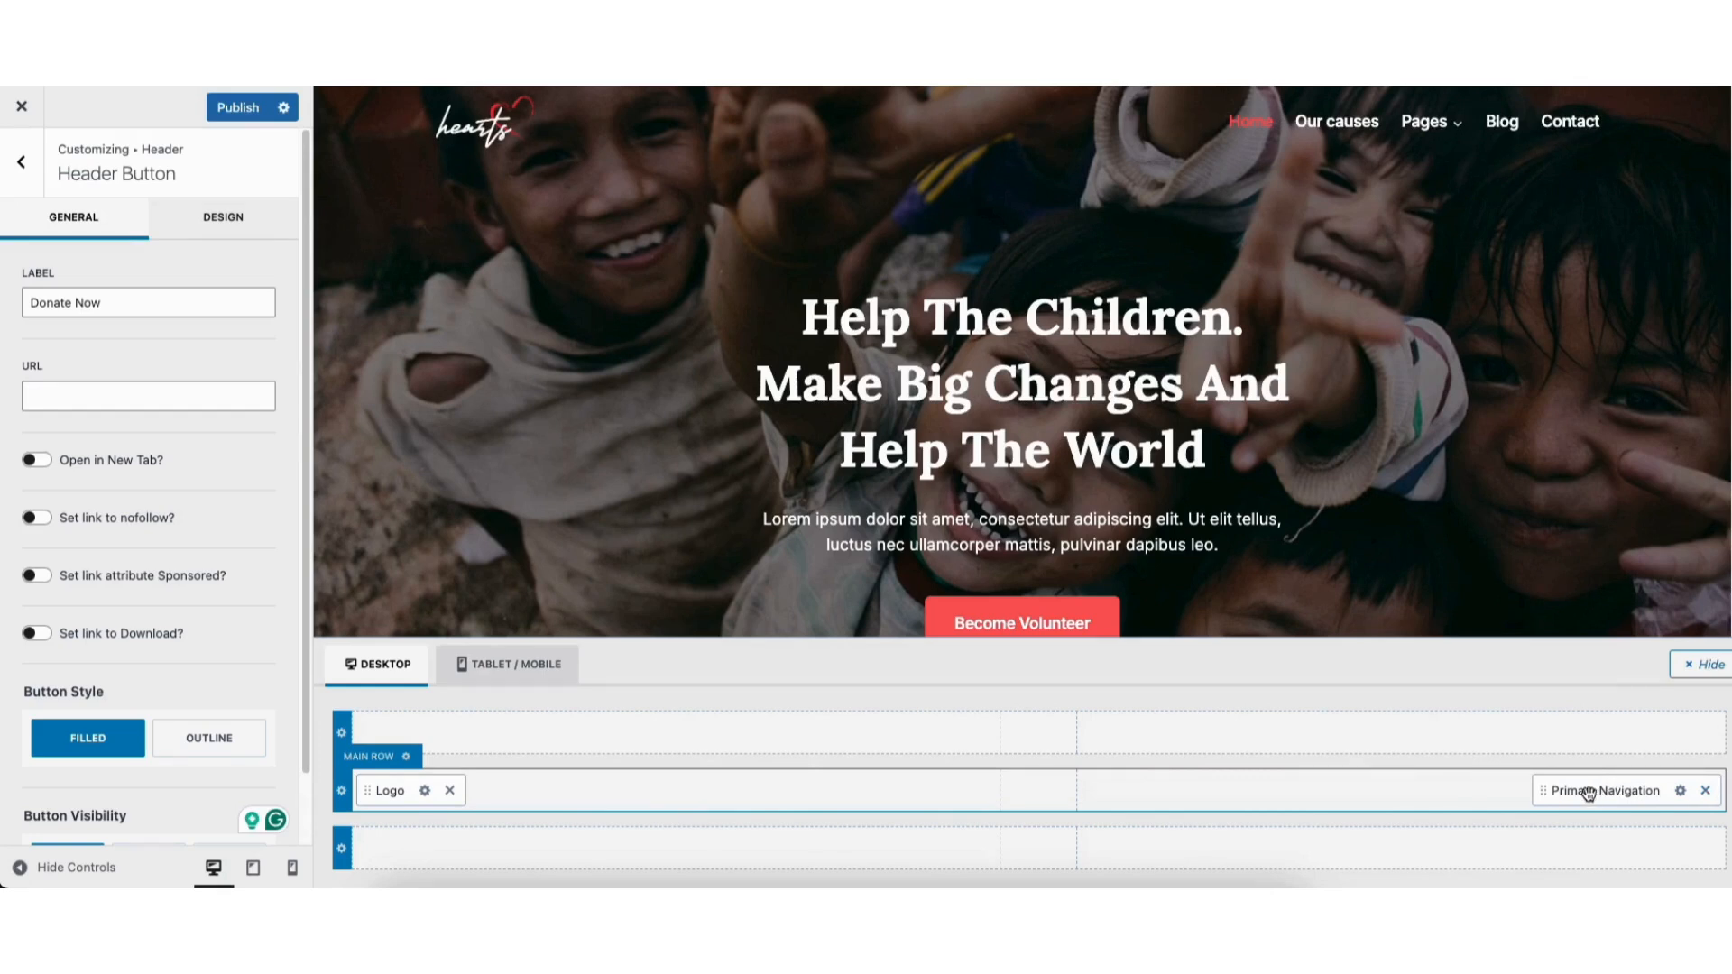
mouse_move(1589, 794)
left_mouse_down()
mouse_move(996, 793)
mouse_move(1560, 792)
left_mouse_up()
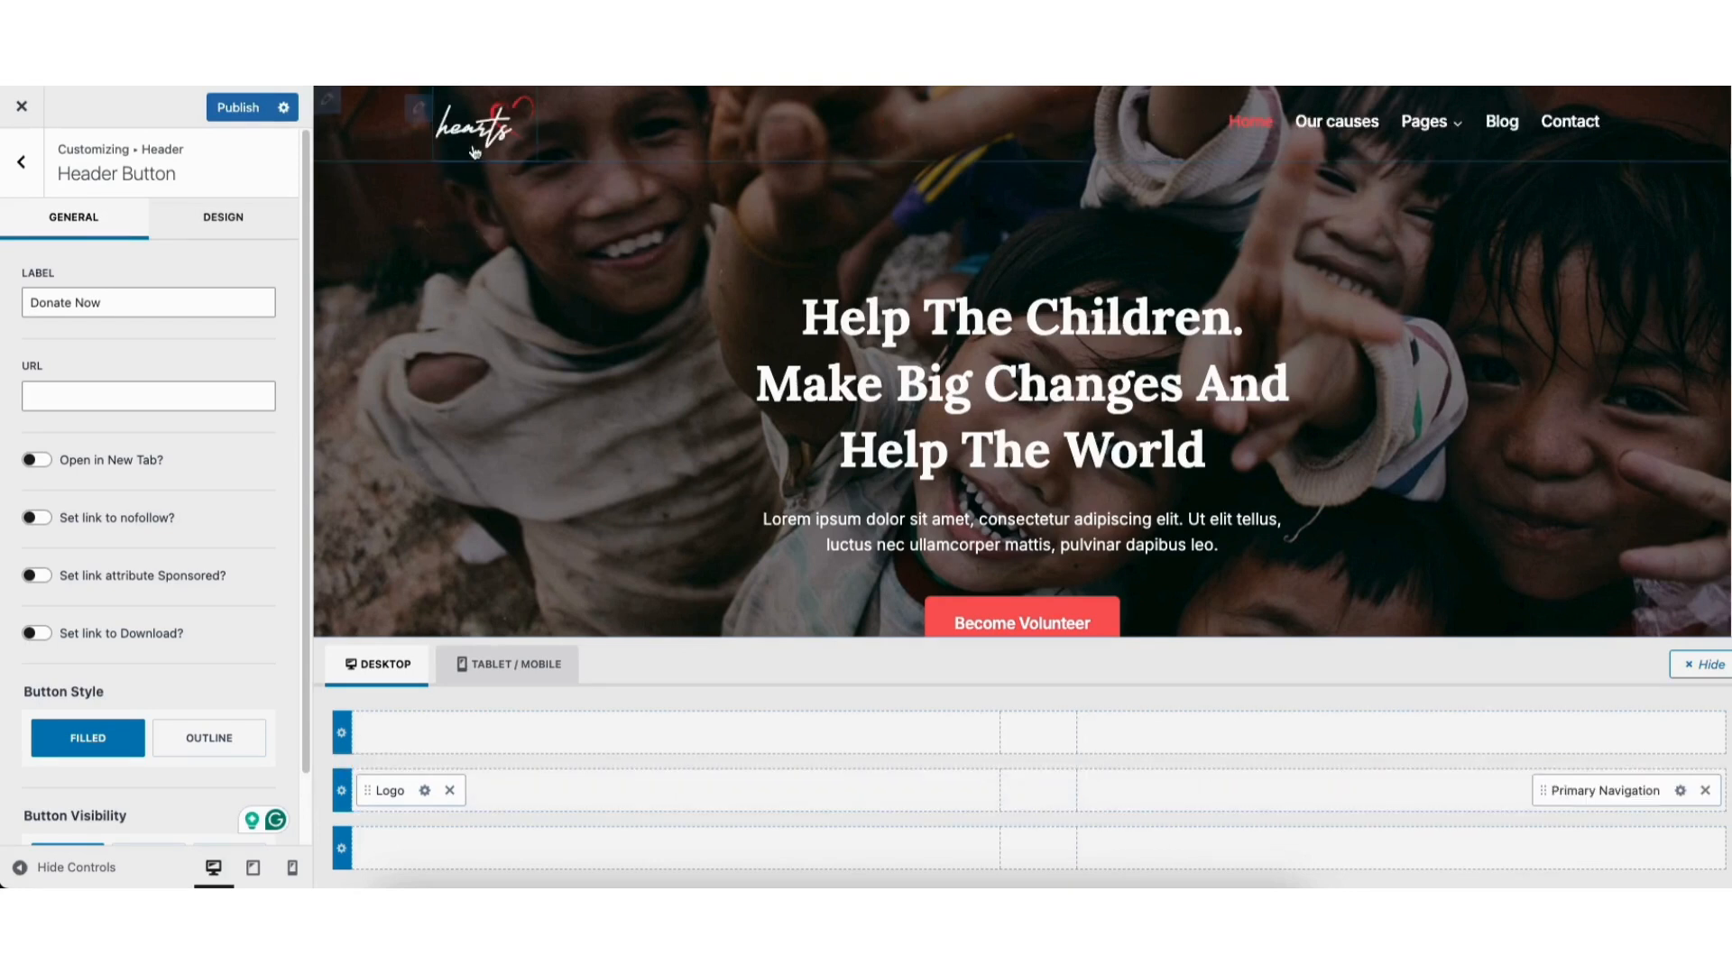
- Review the header logo's Site Identity settings and close the Customizer
left_click(419, 109)
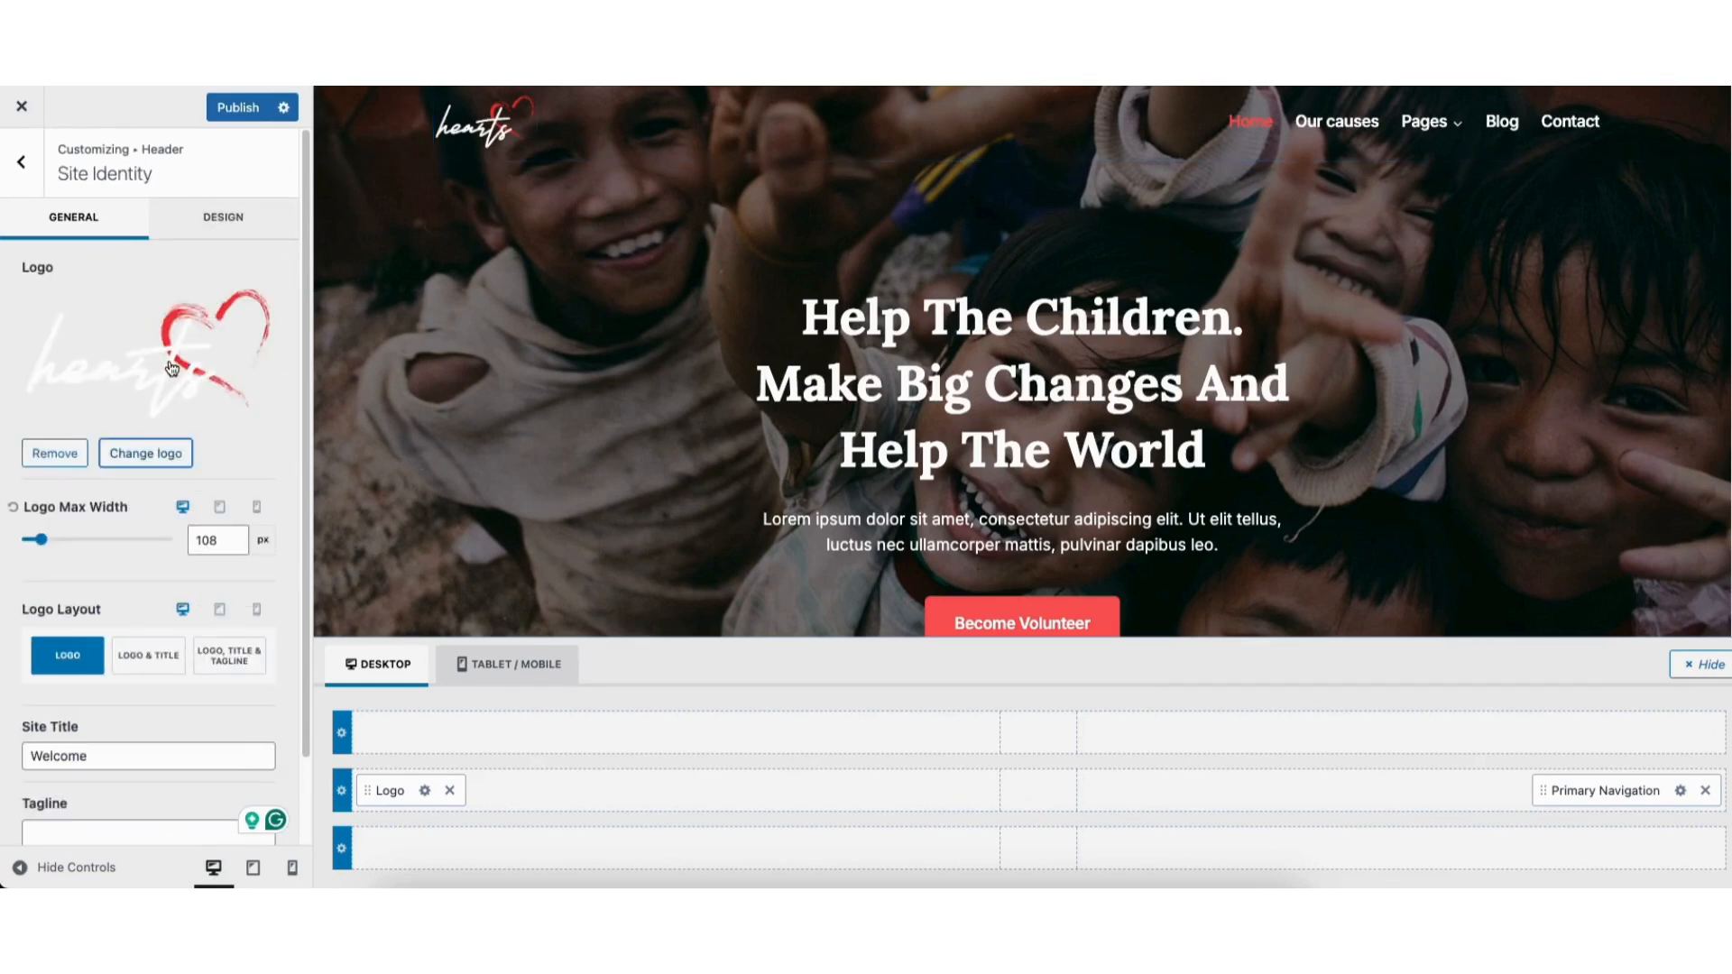
left_click_drag(305, 359, 306, 522)
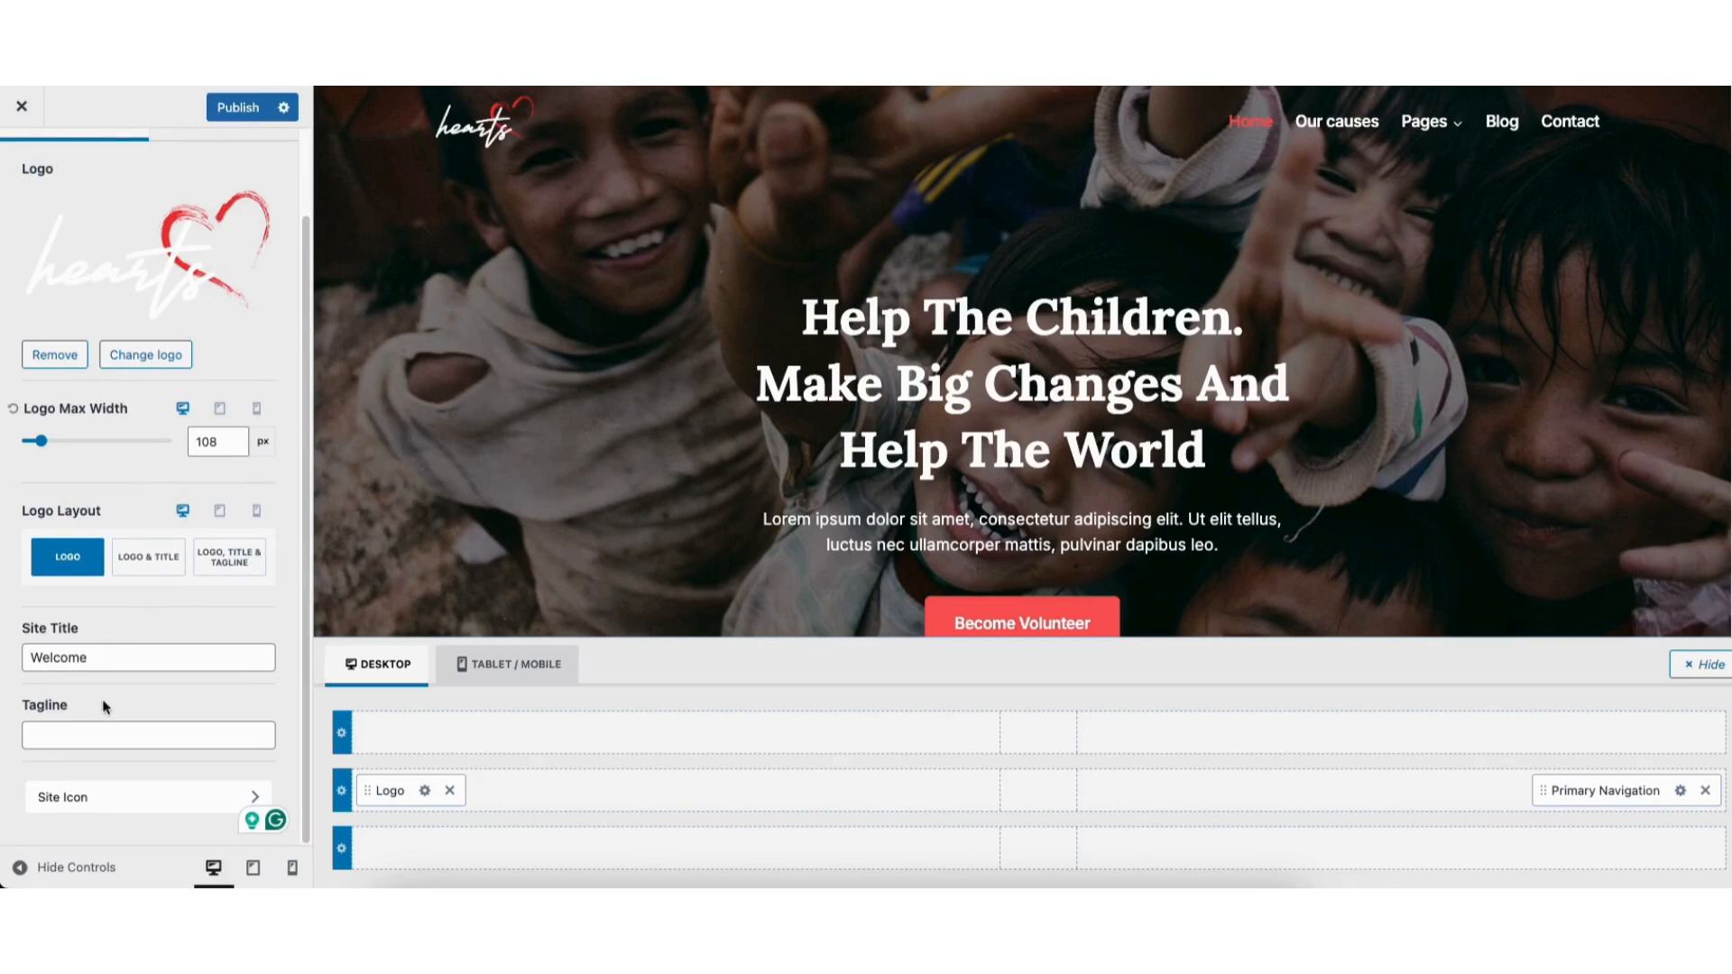
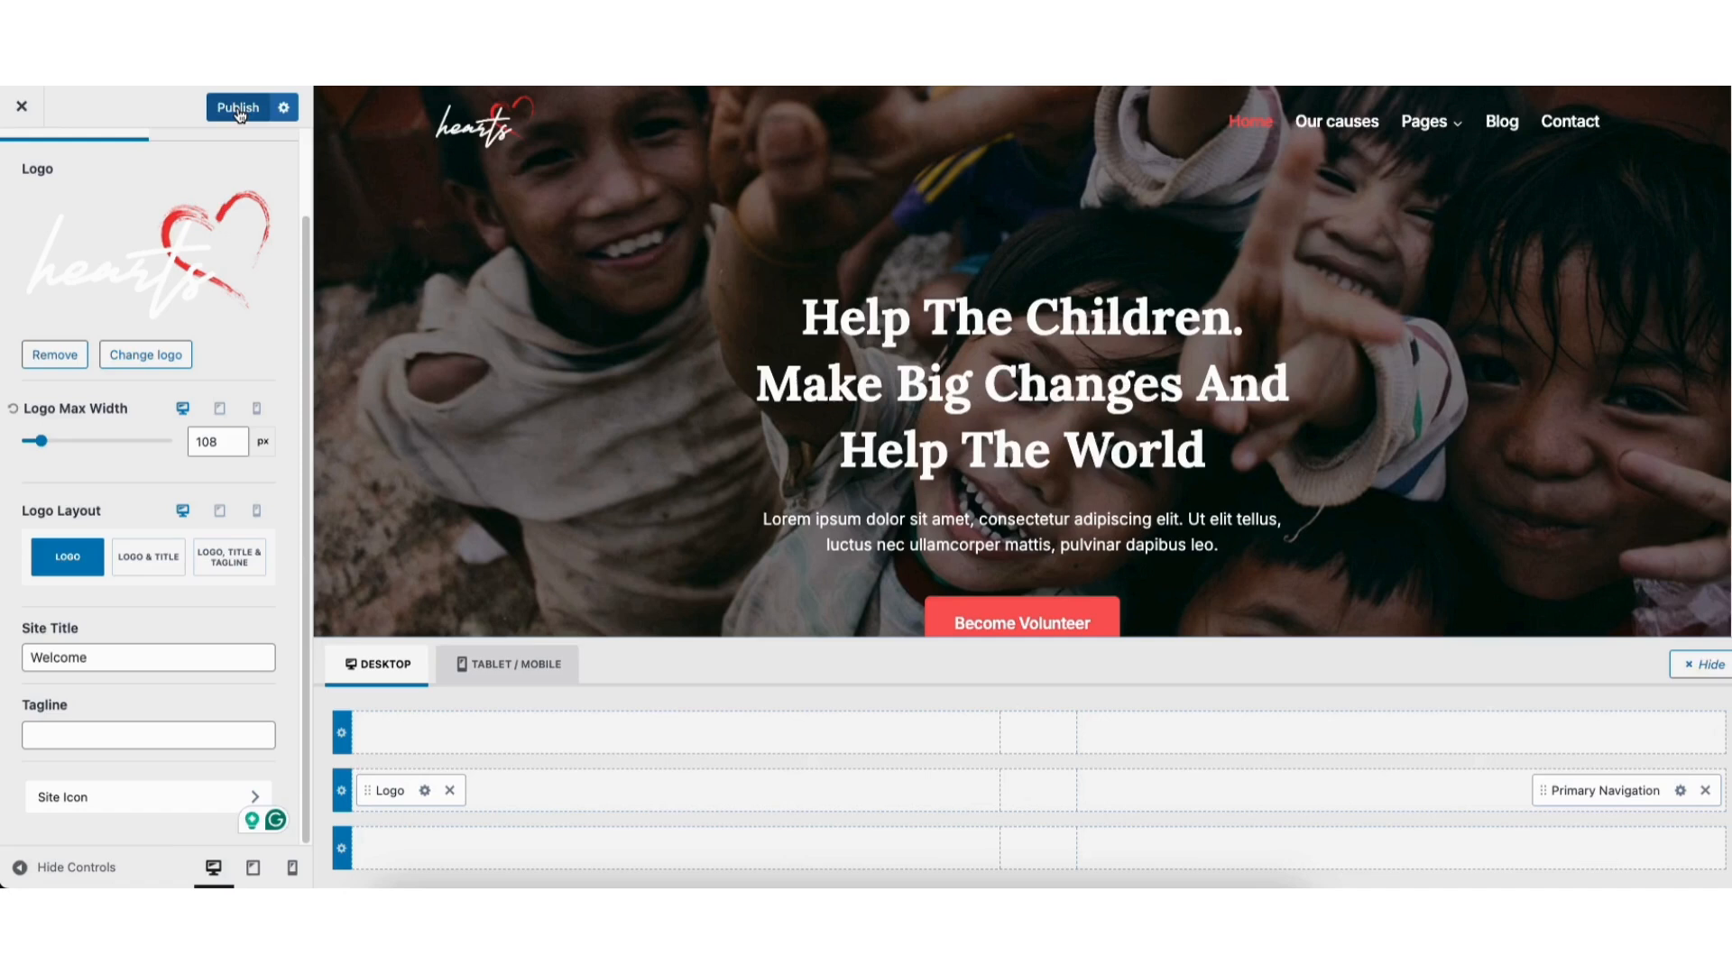
left_click(22, 106)
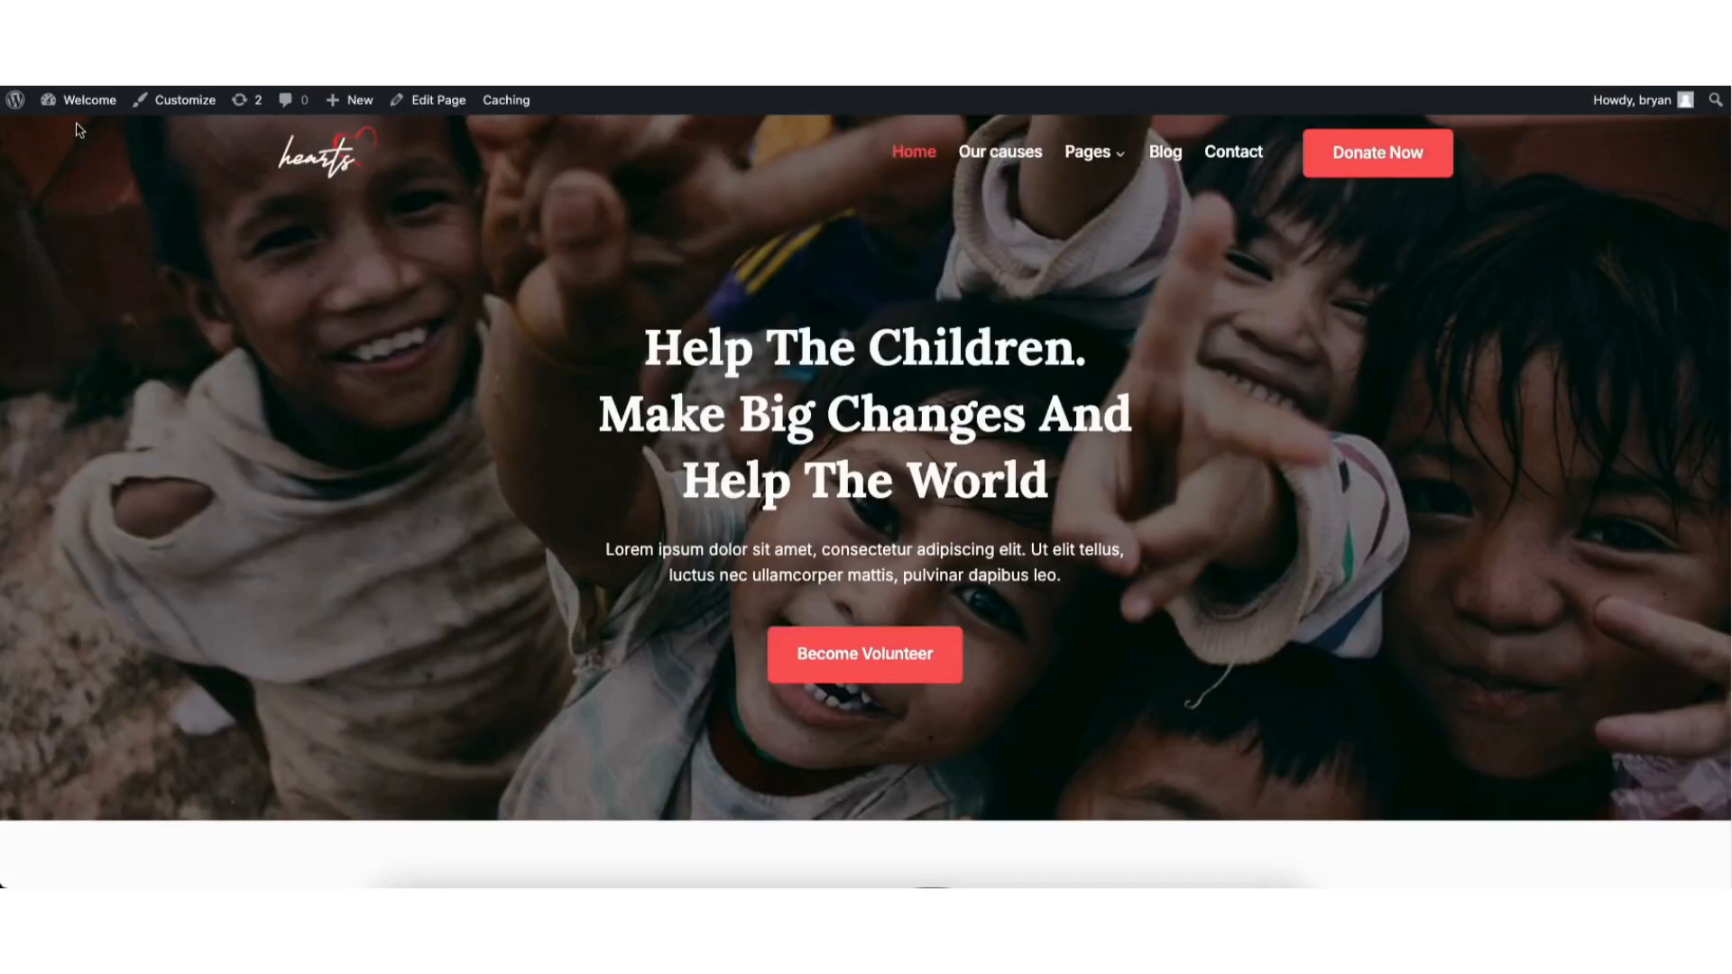
- Return to the site dashboard and open the Donate page for editing from the list of pages
mouse_move(81, 108)
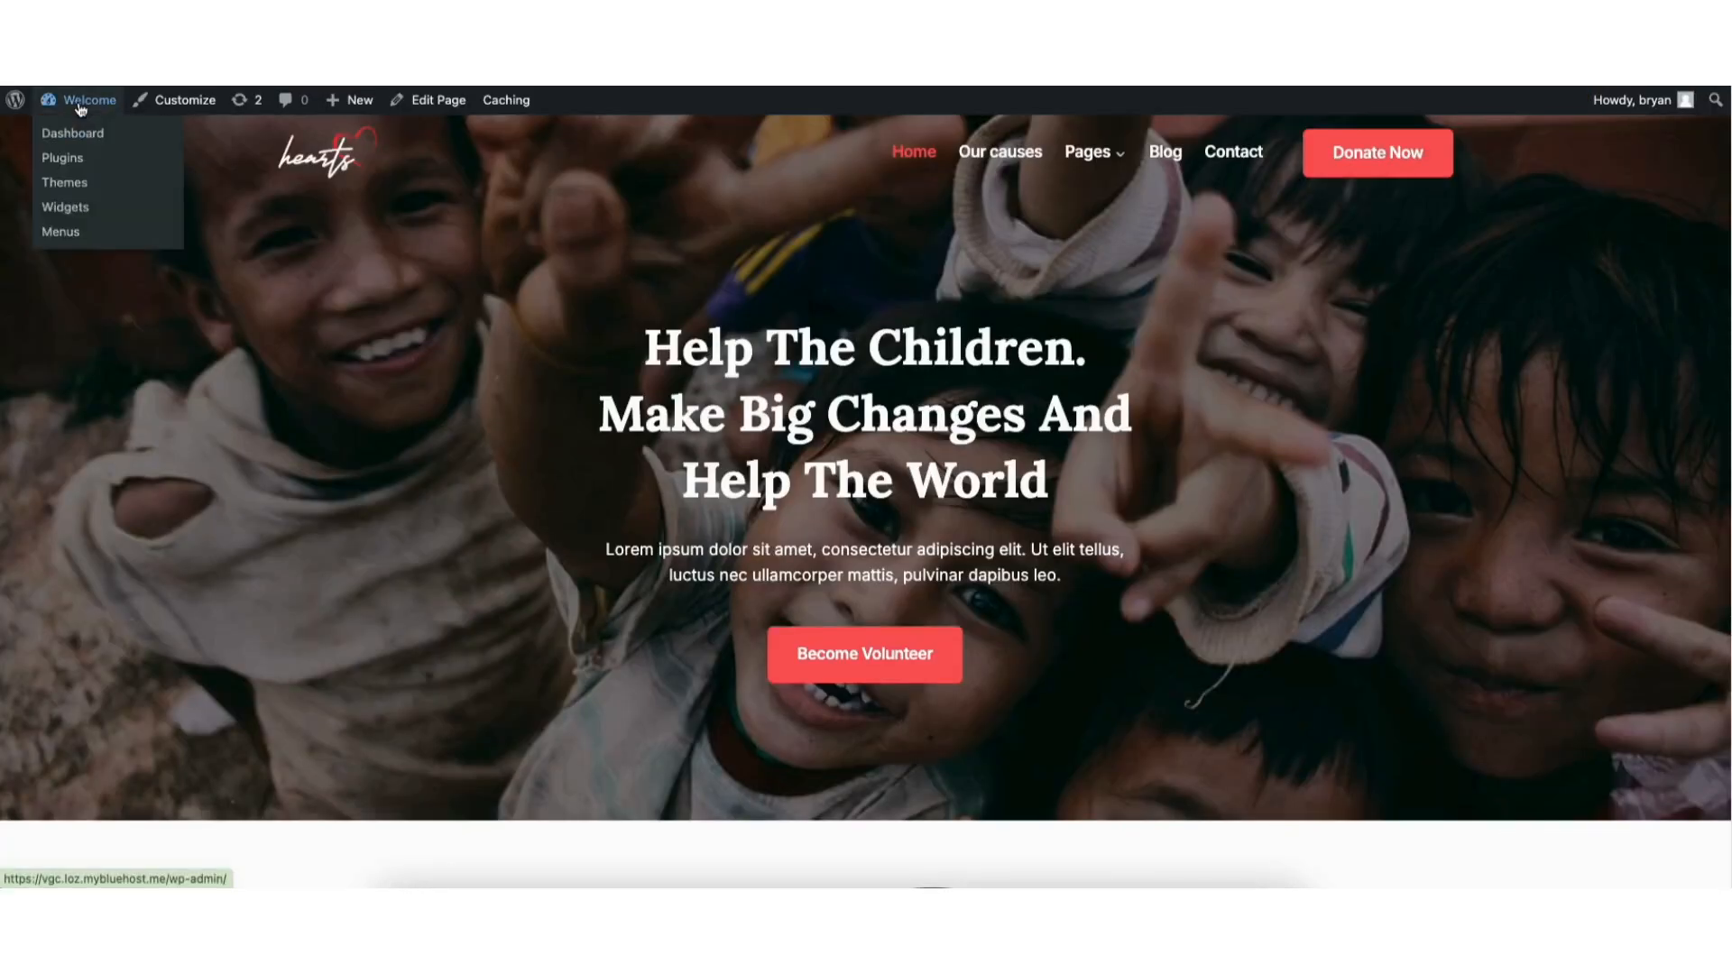
left_click(80, 135)
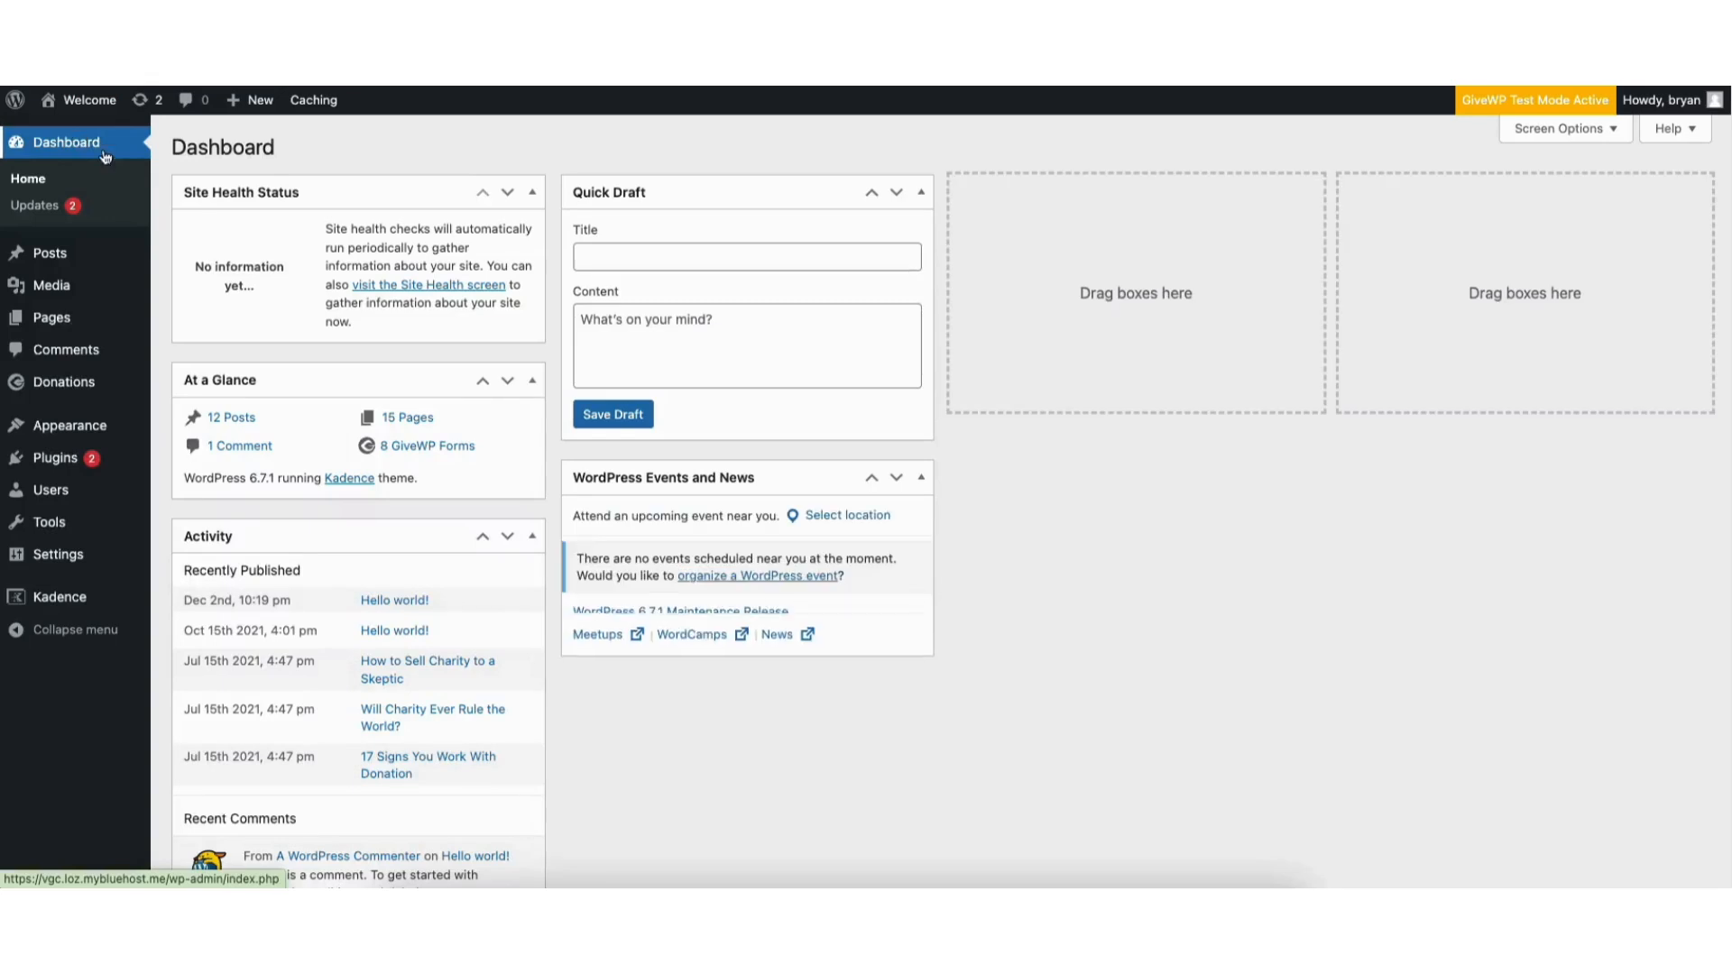
mouse_move(48, 323)
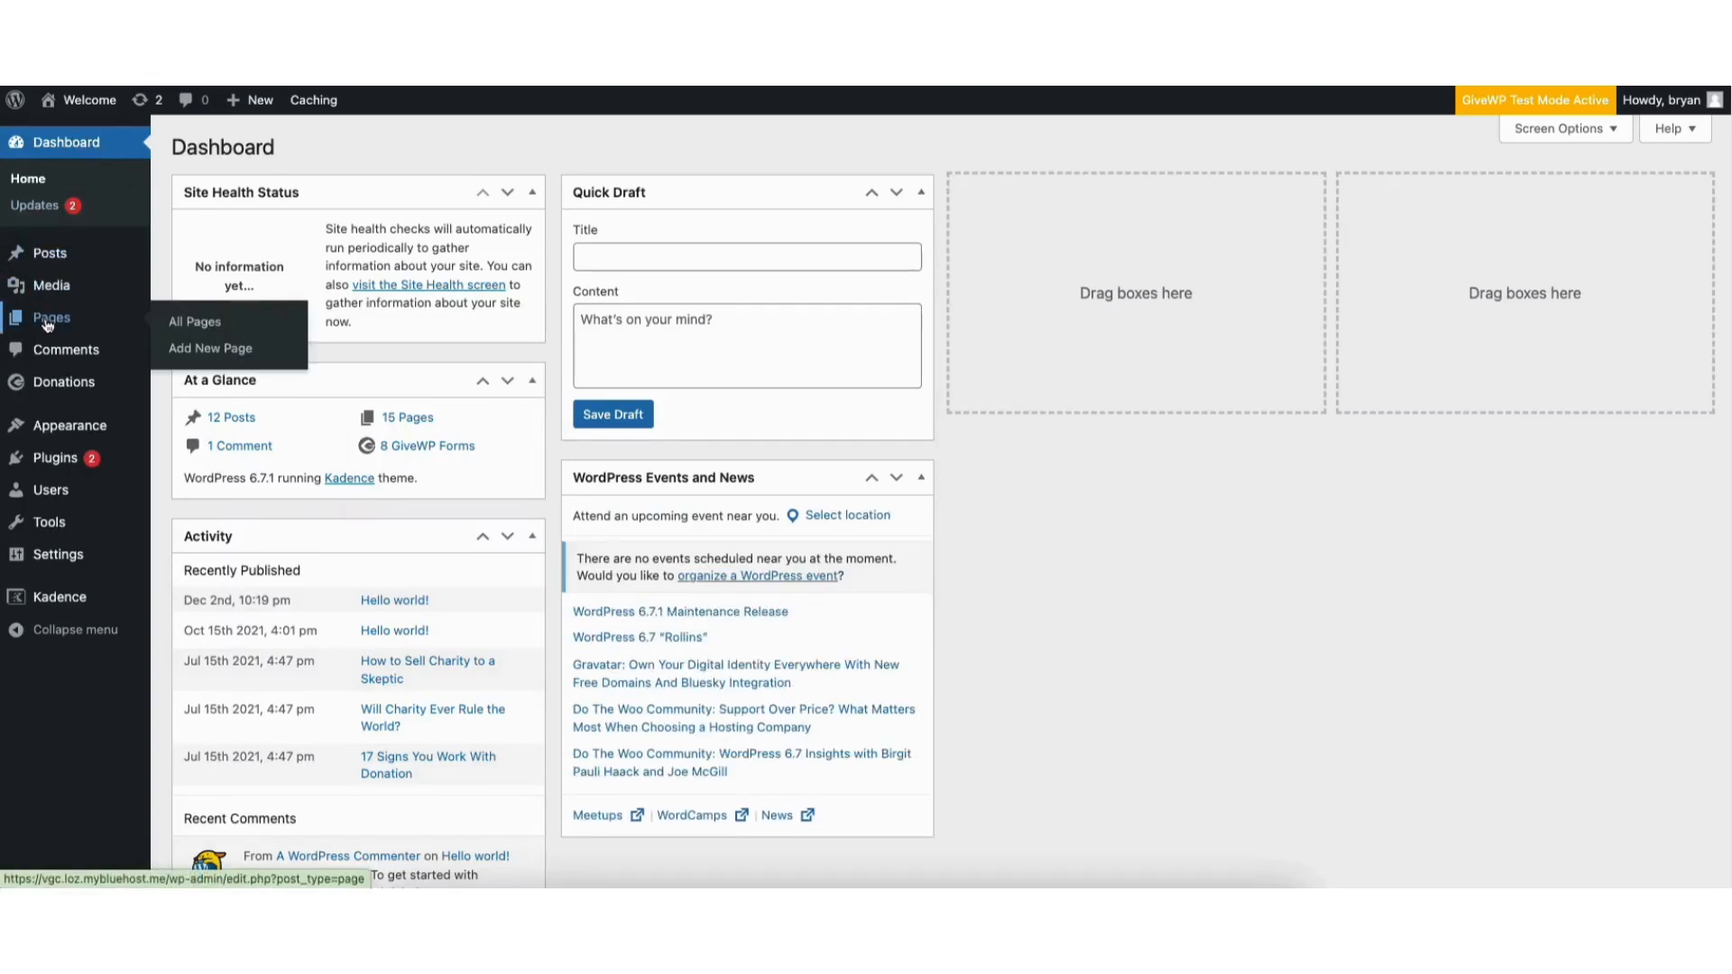
left_click(48, 323)
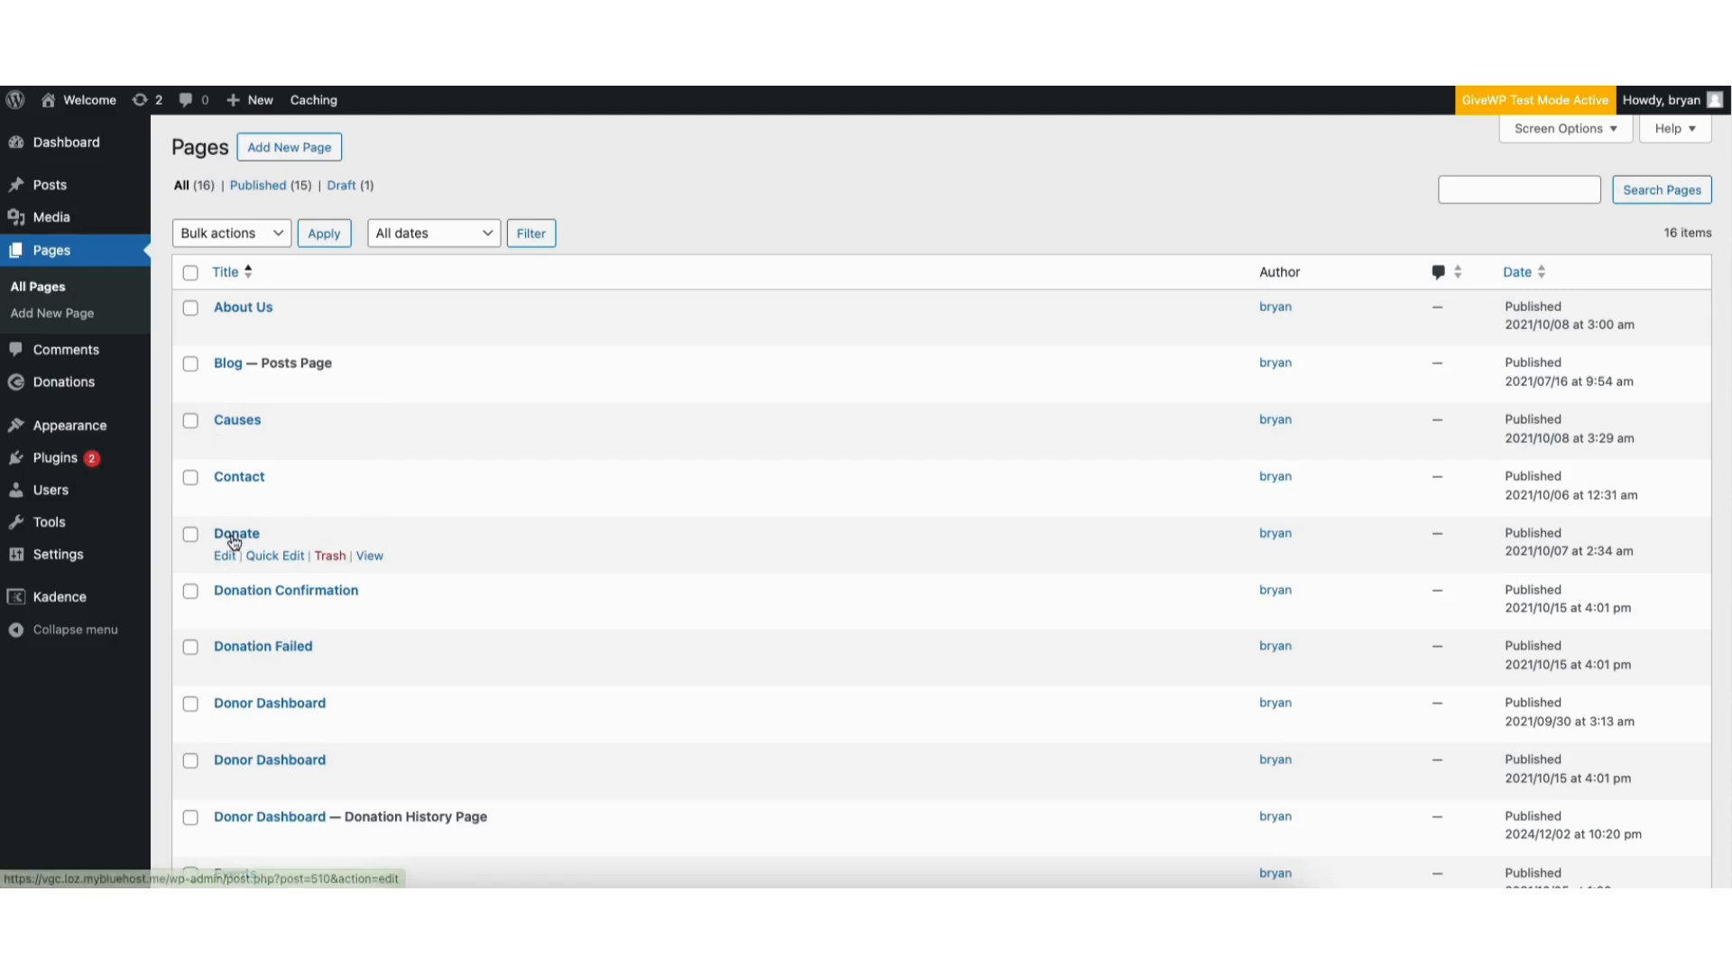
left_click(225, 557)
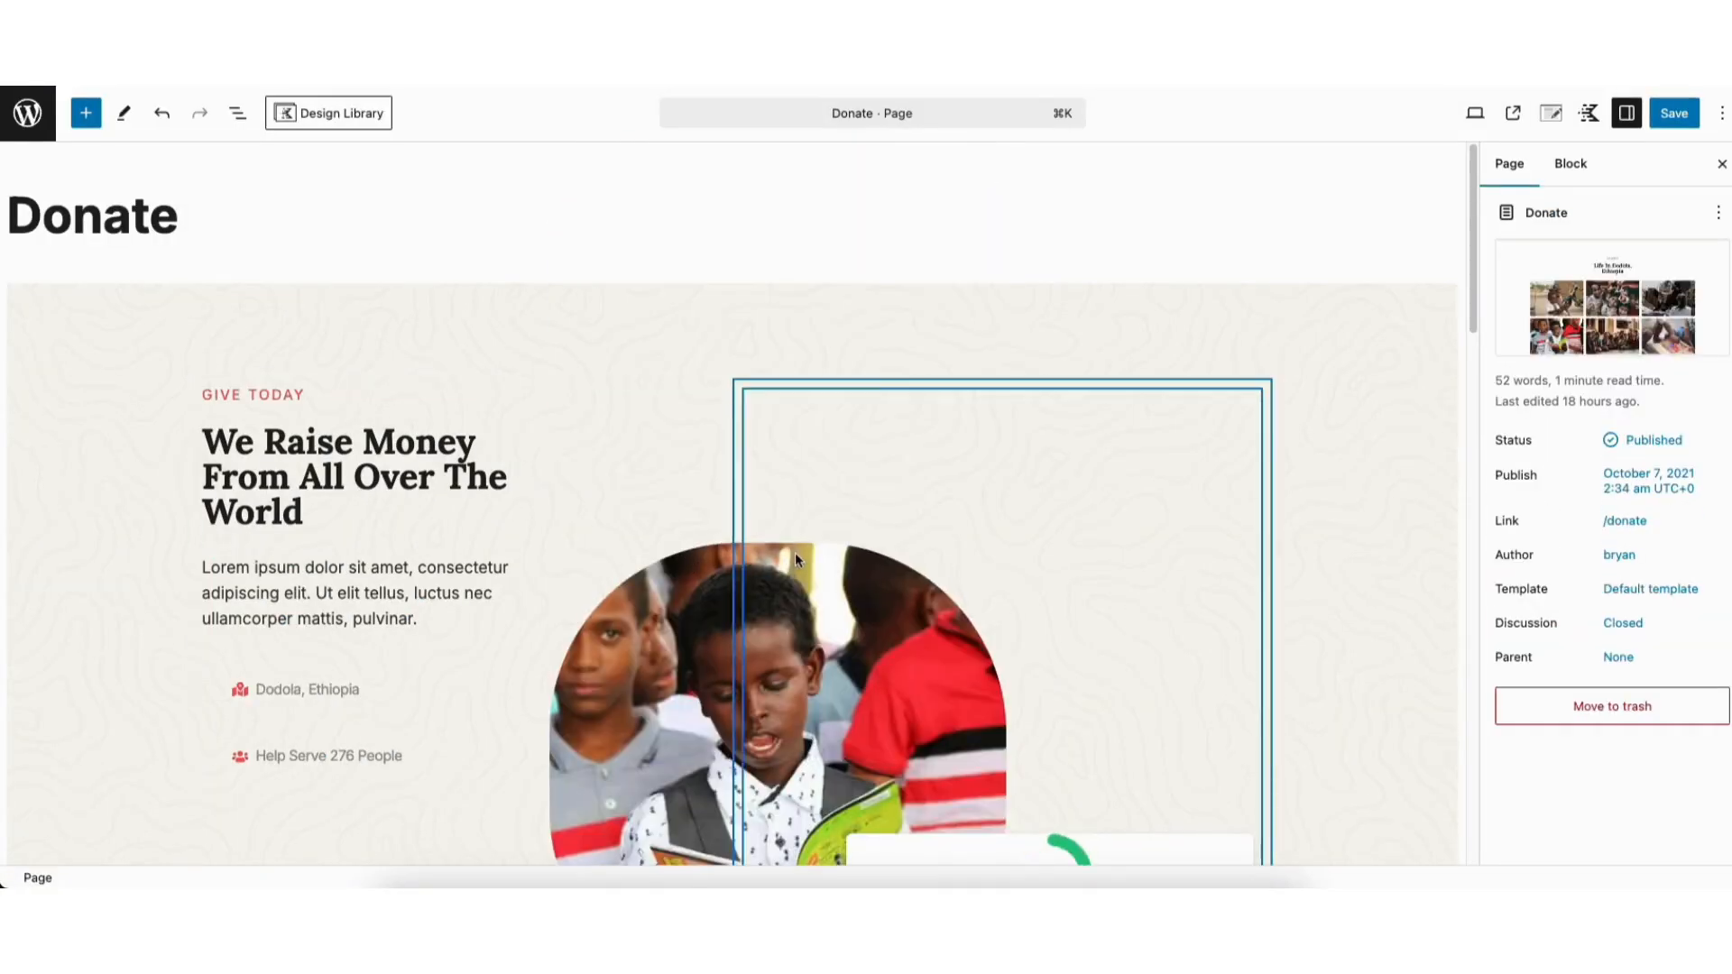
- Review the Donate page, leave its editor without saving, and go to the donation forms list
left_click_drag(1472, 173, 1407, 116)
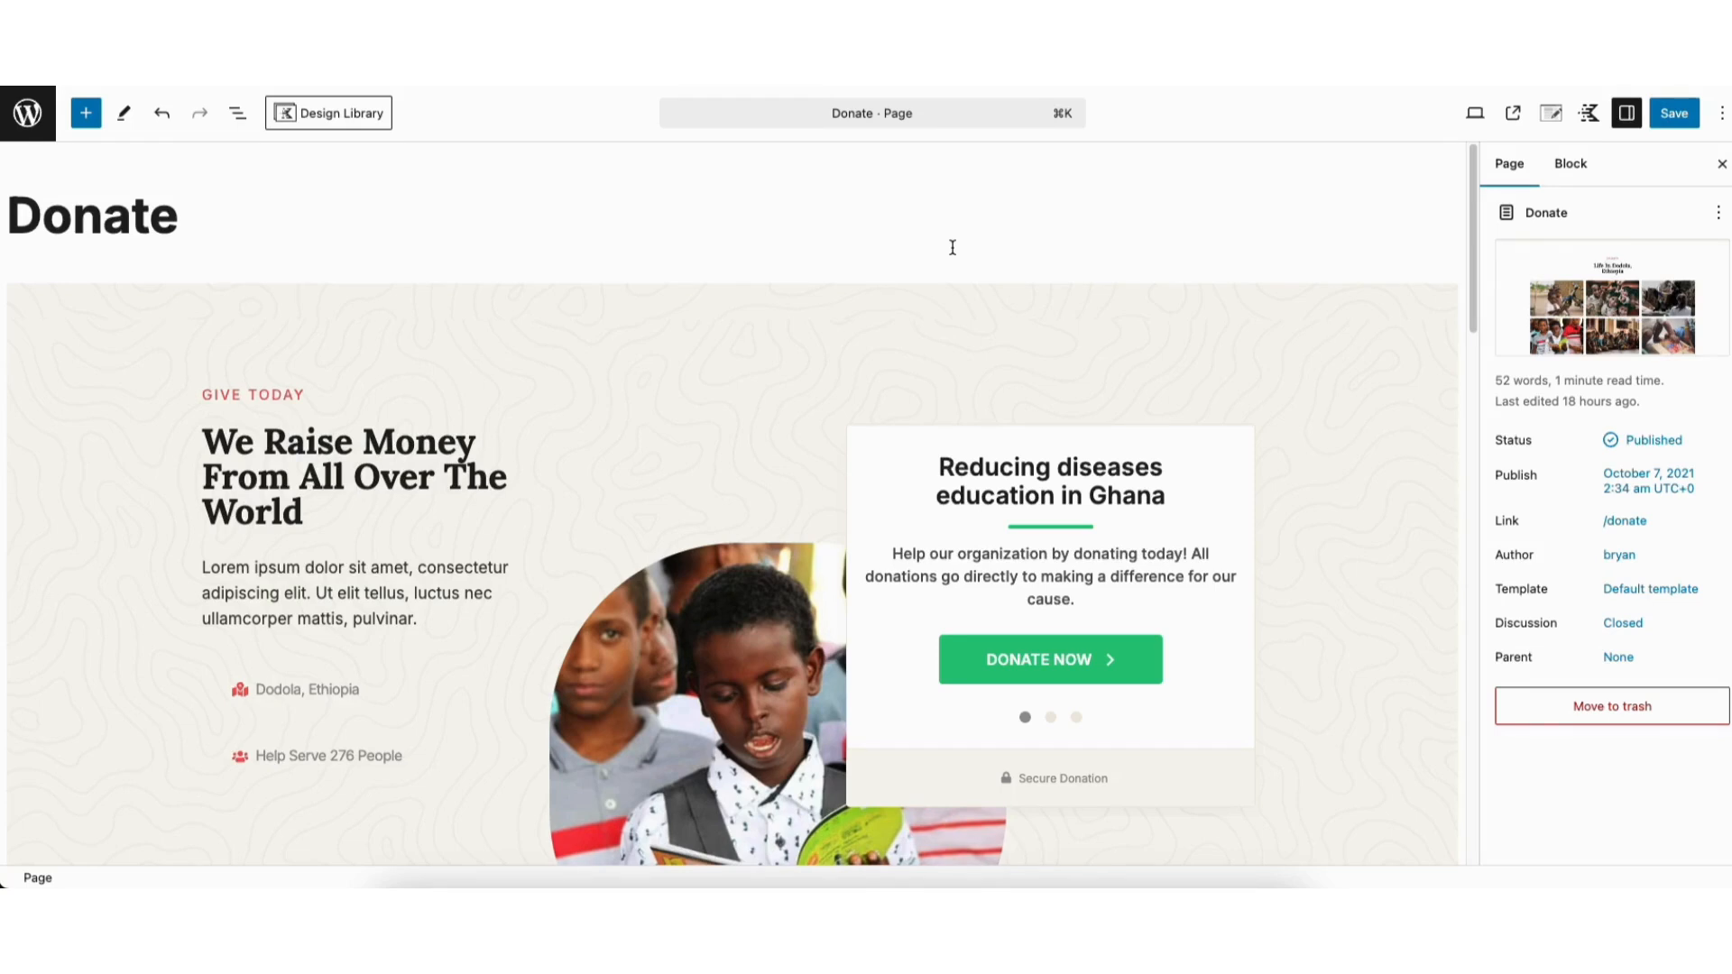
left_click(30, 117)
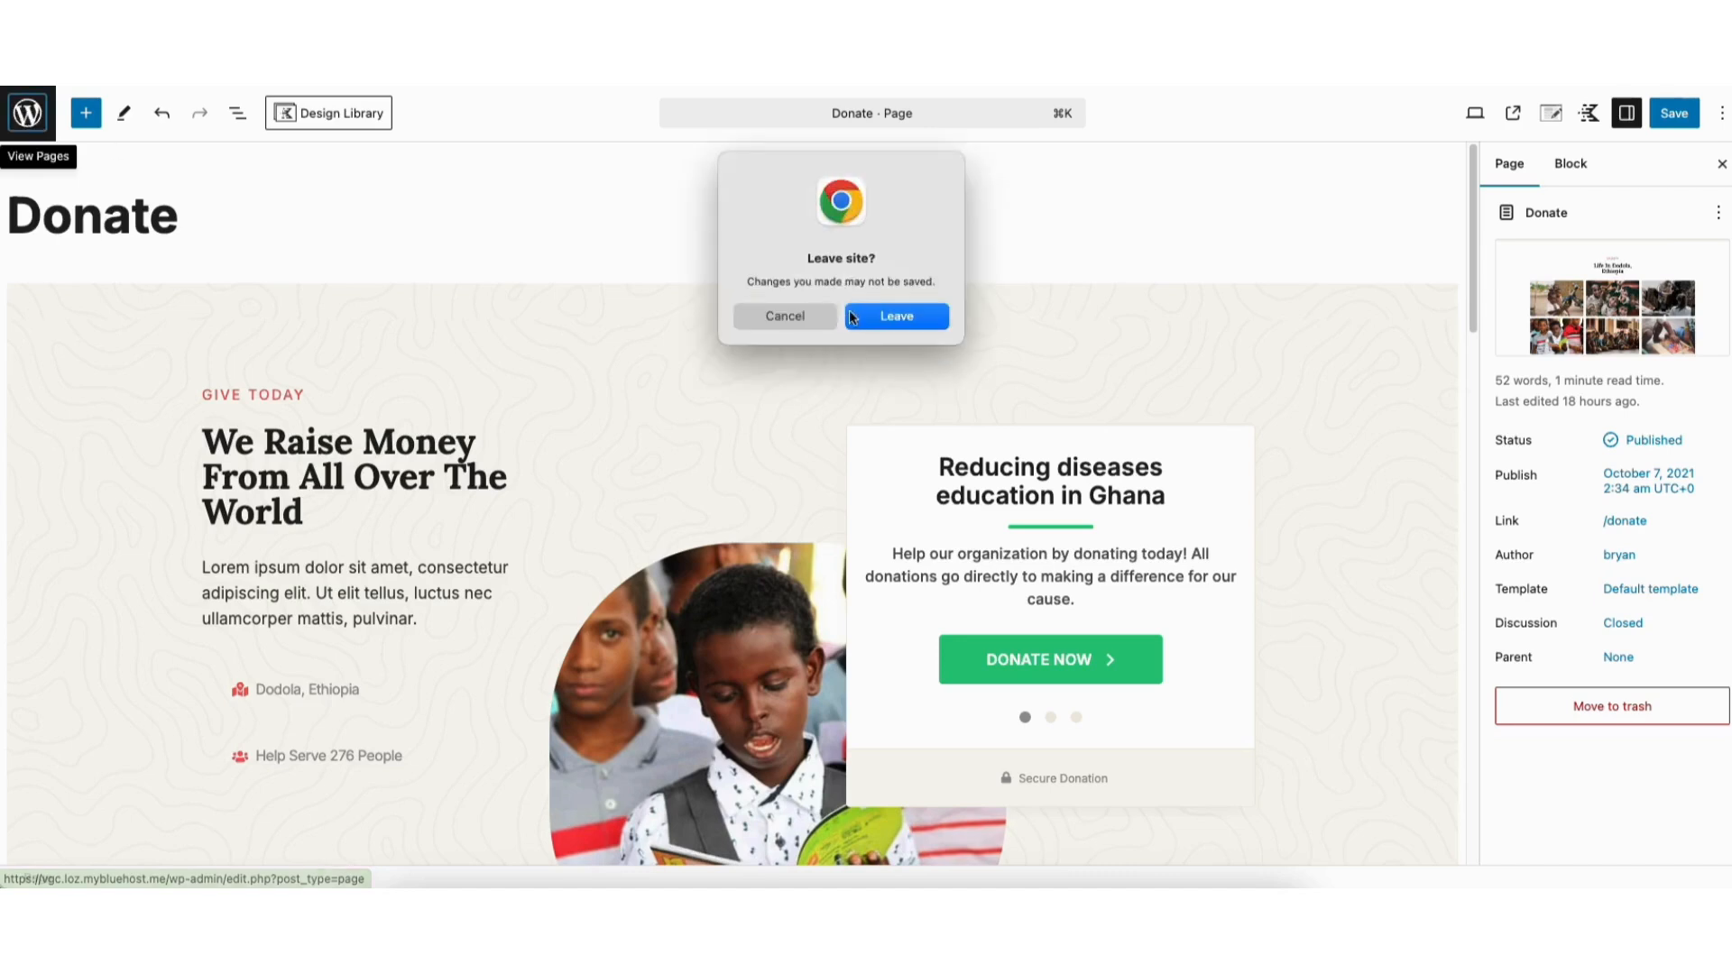
left_click(894, 314)
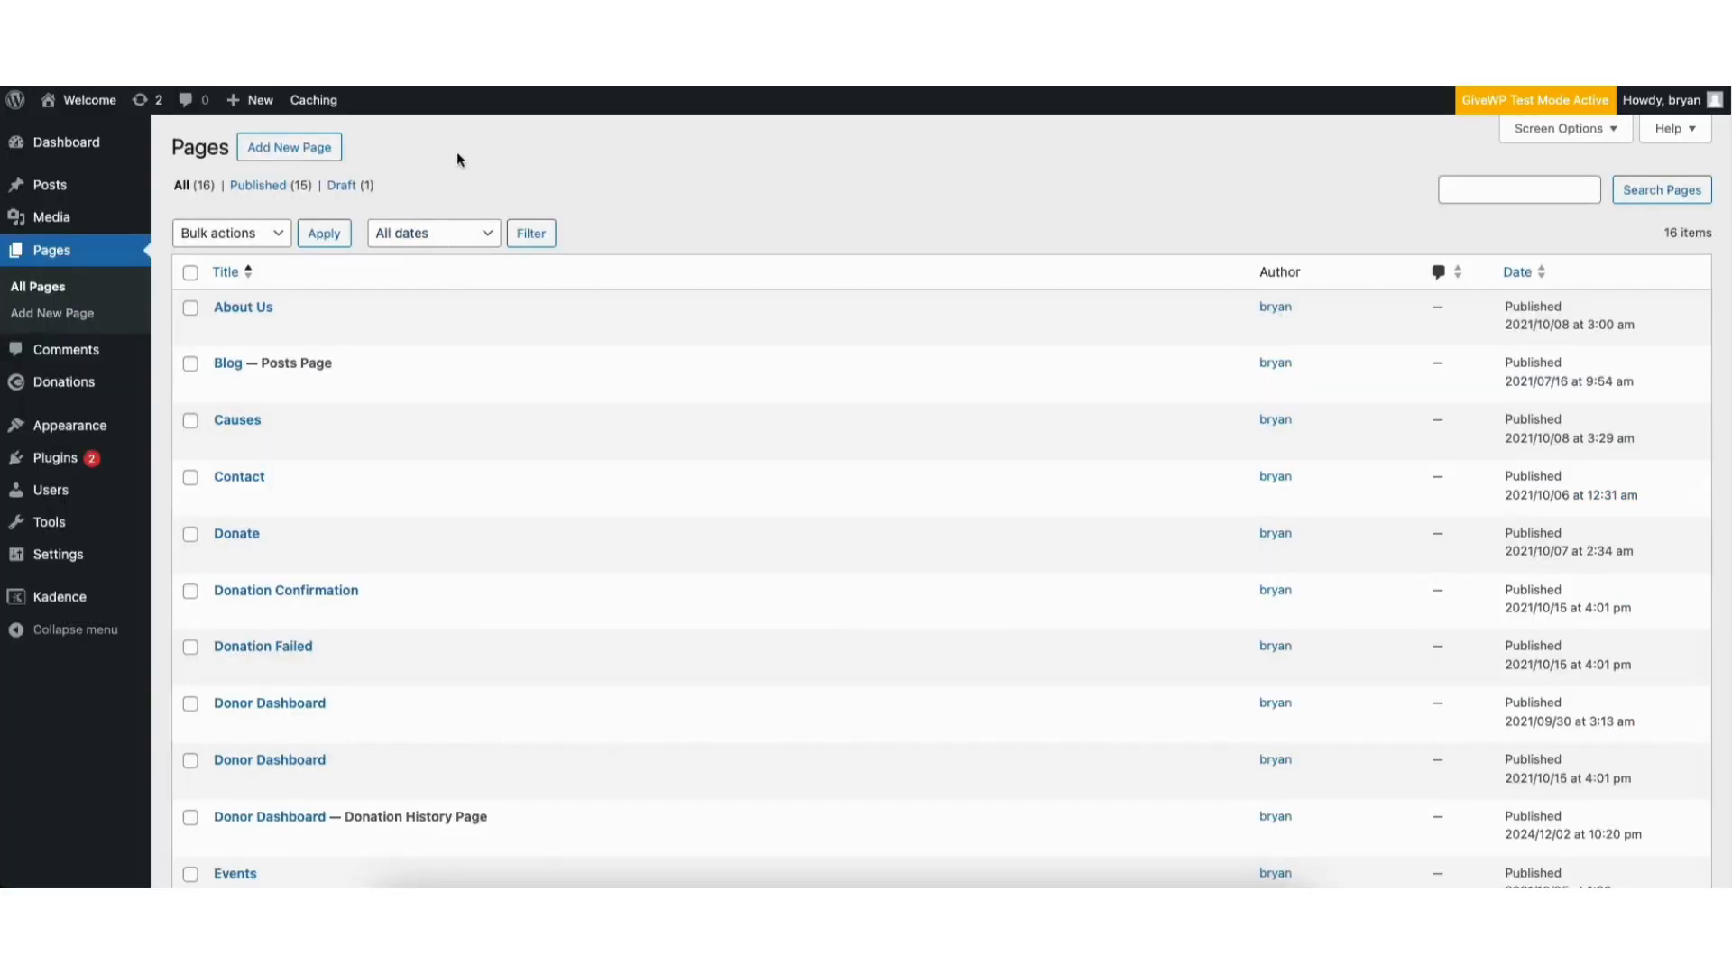
mouse_move(63, 386)
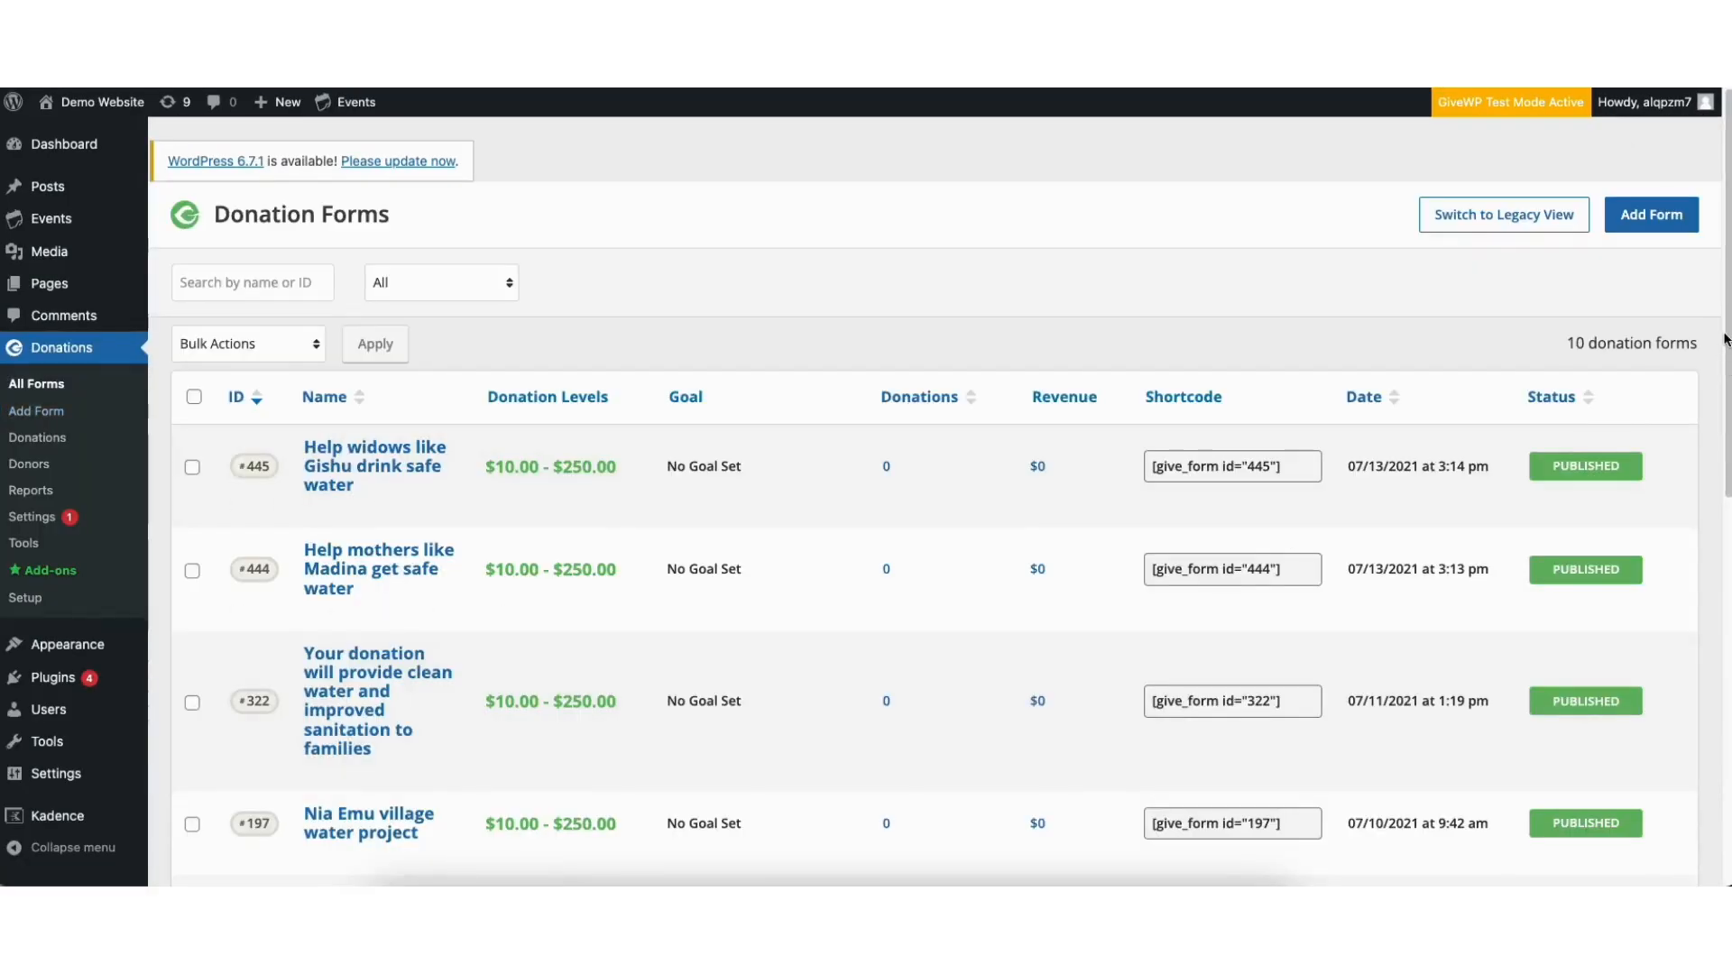
- Add a new donation form with the Multi-step layout and go through the short design tour
left_click_drag(1725, 339, 1413, 273)
left_click(30, 413)
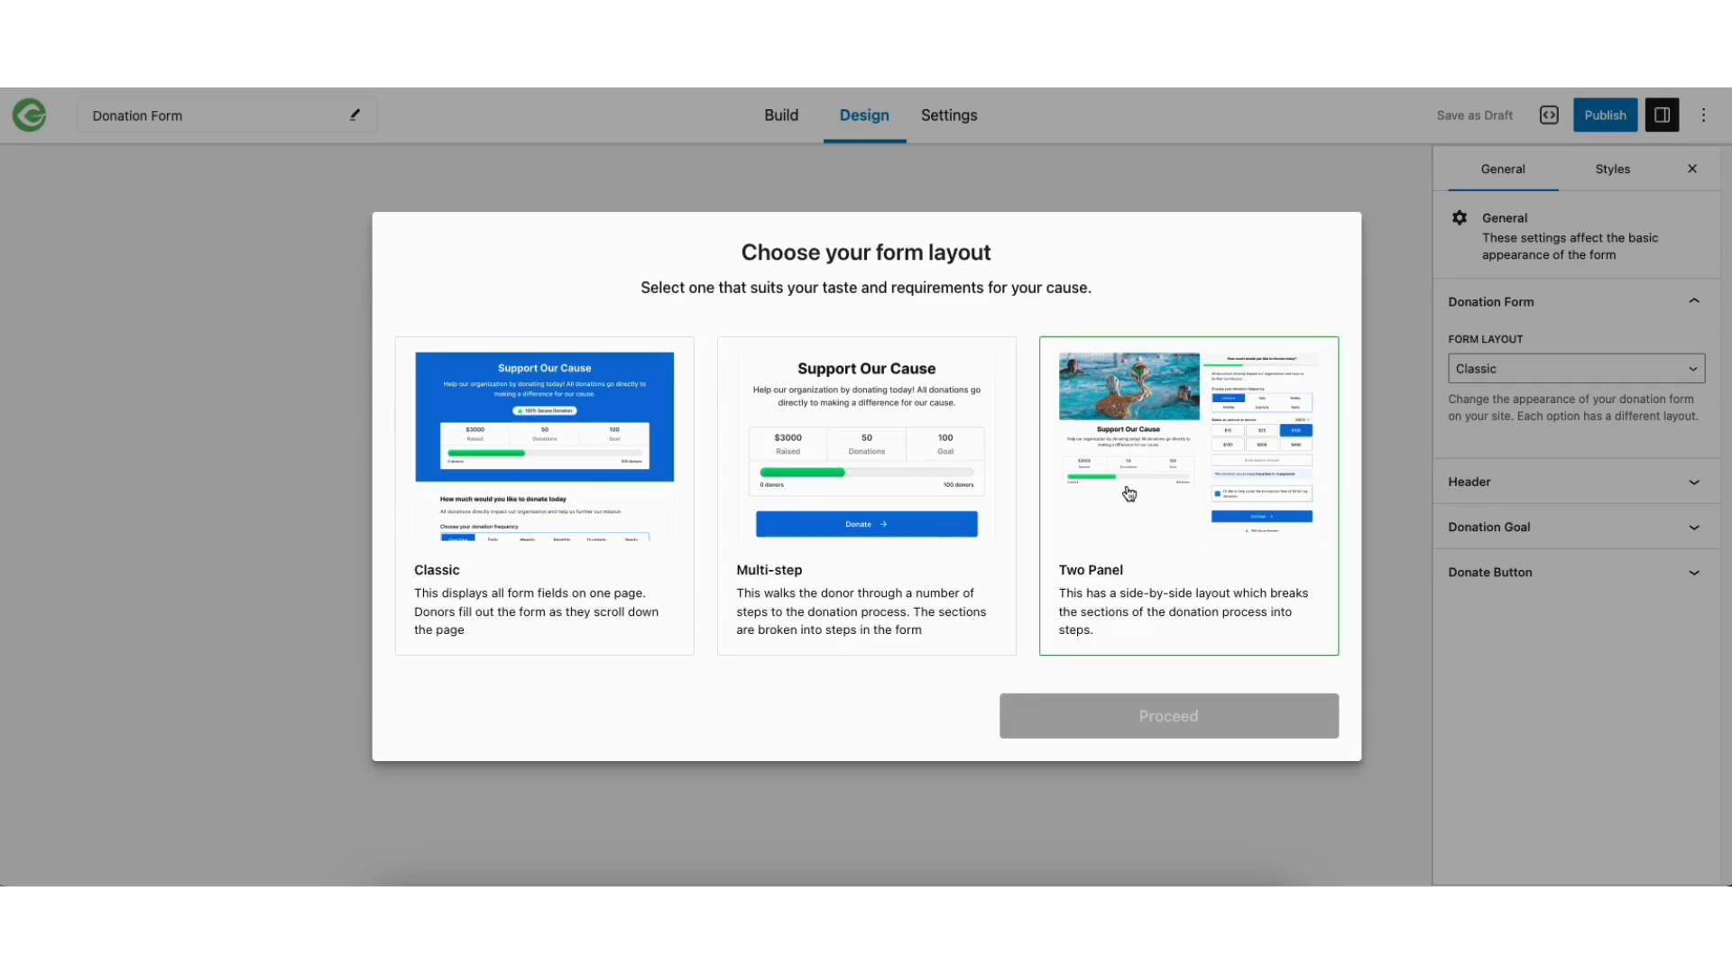
left_click(868, 495)
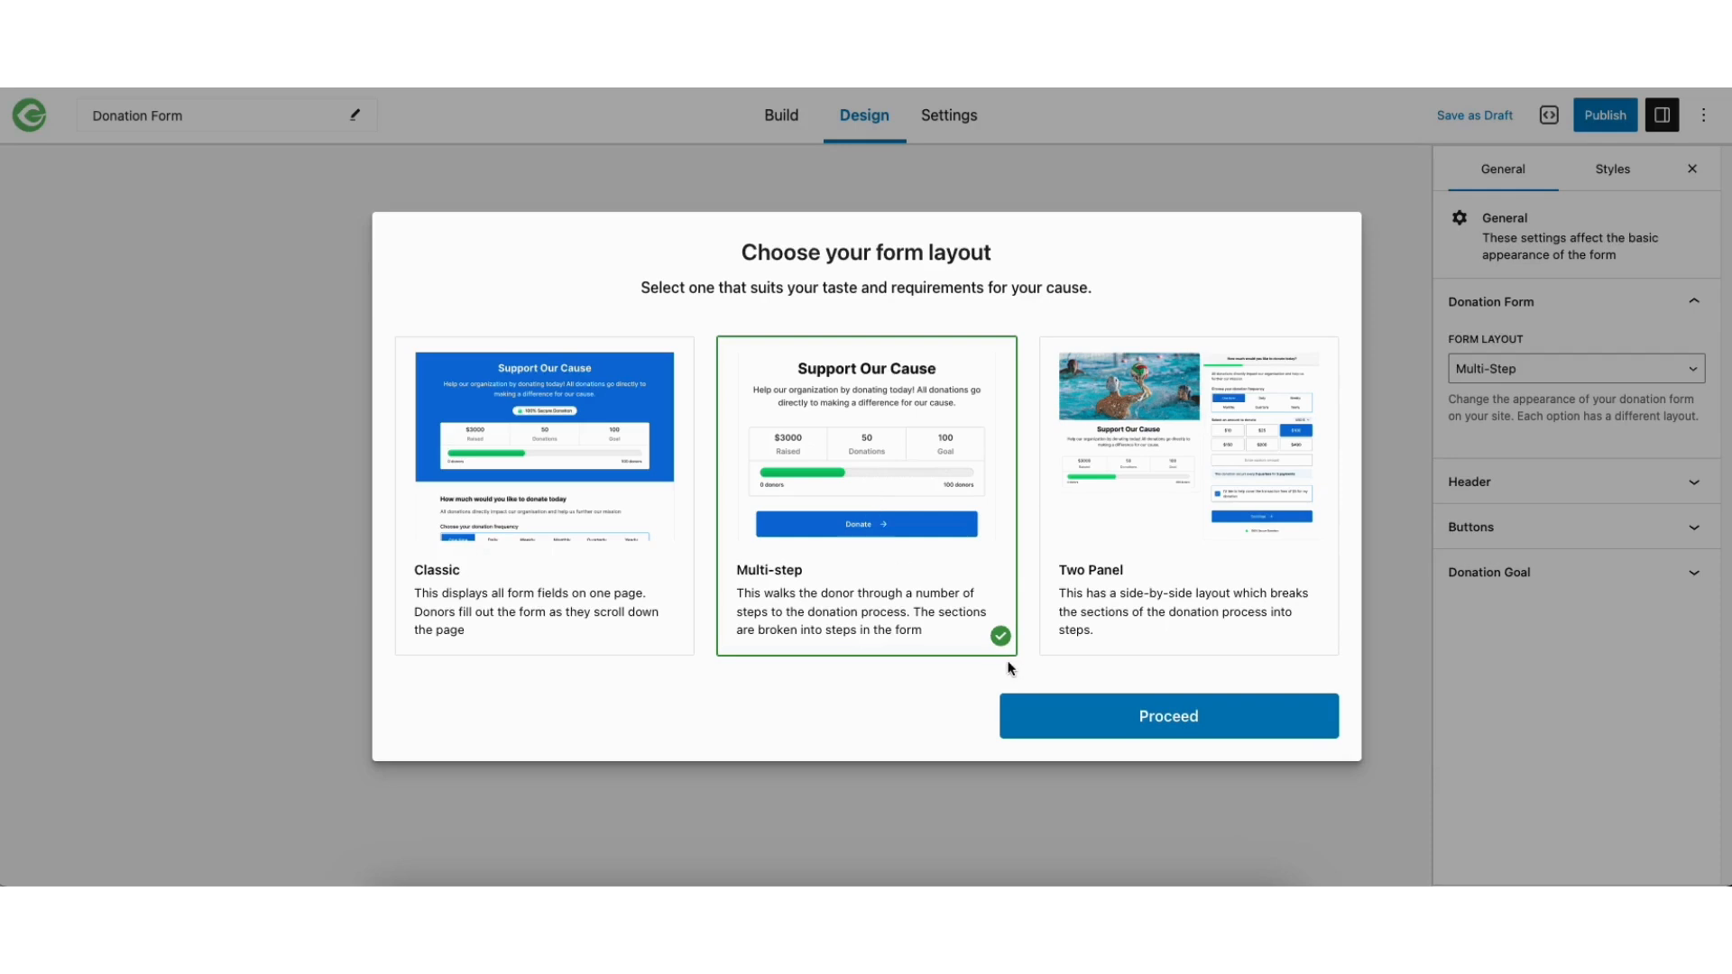
left_click(1062, 724)
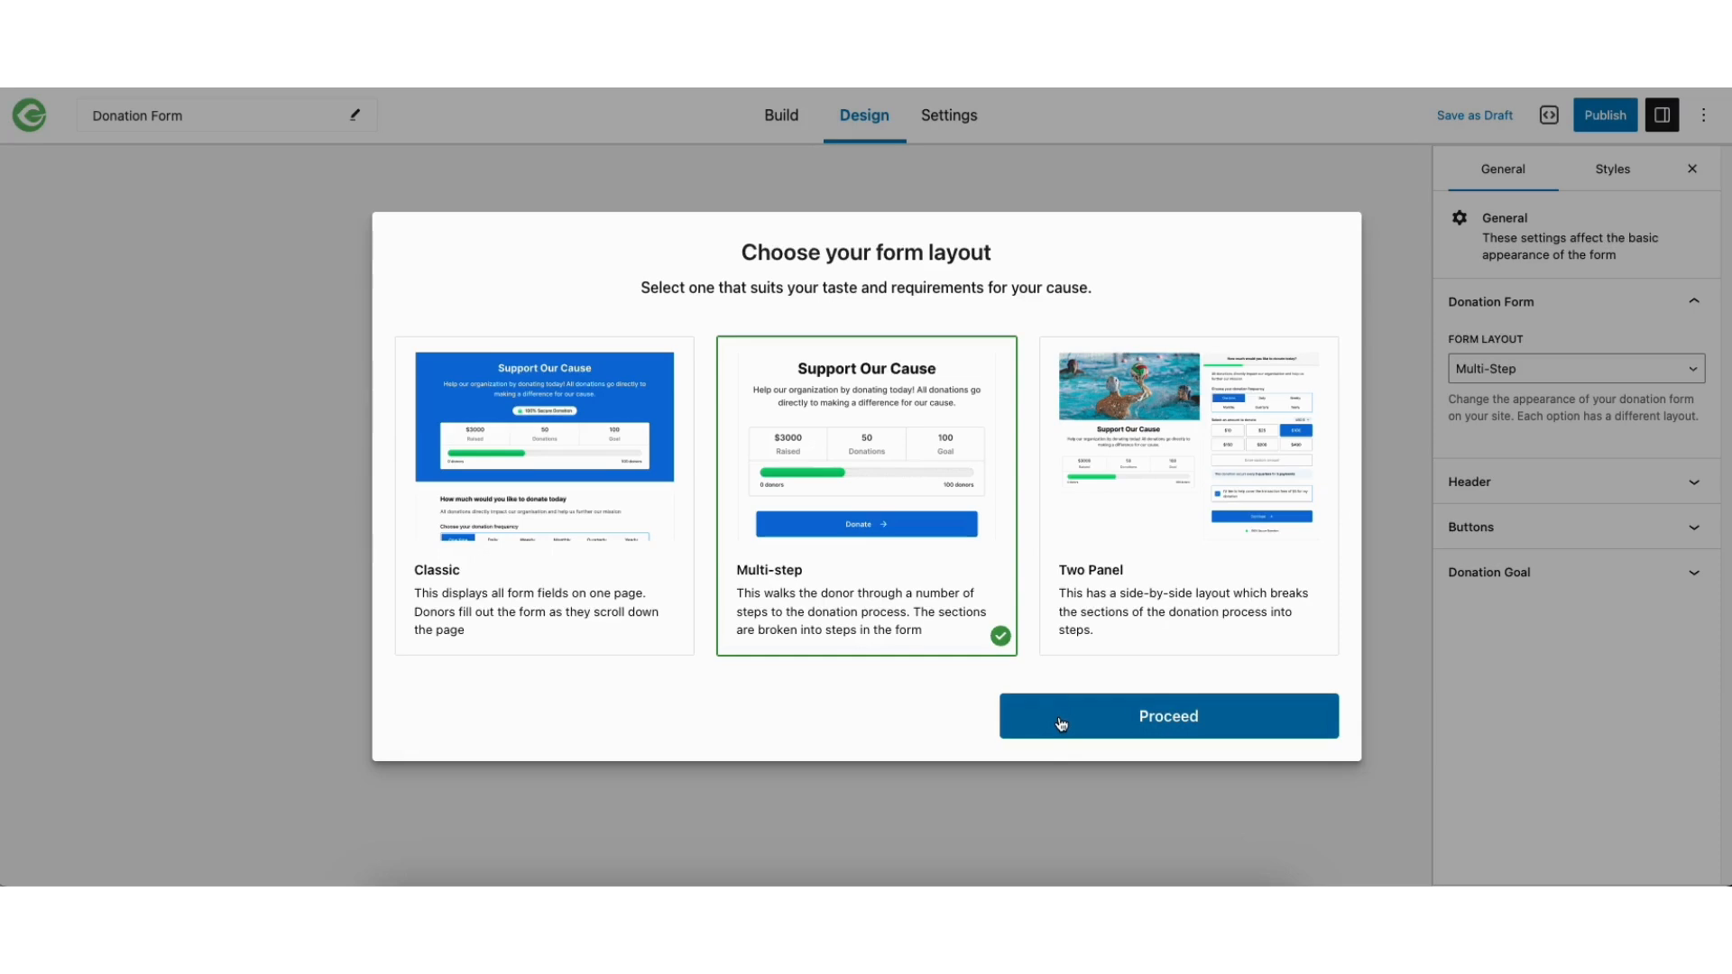
left_click(1061, 722)
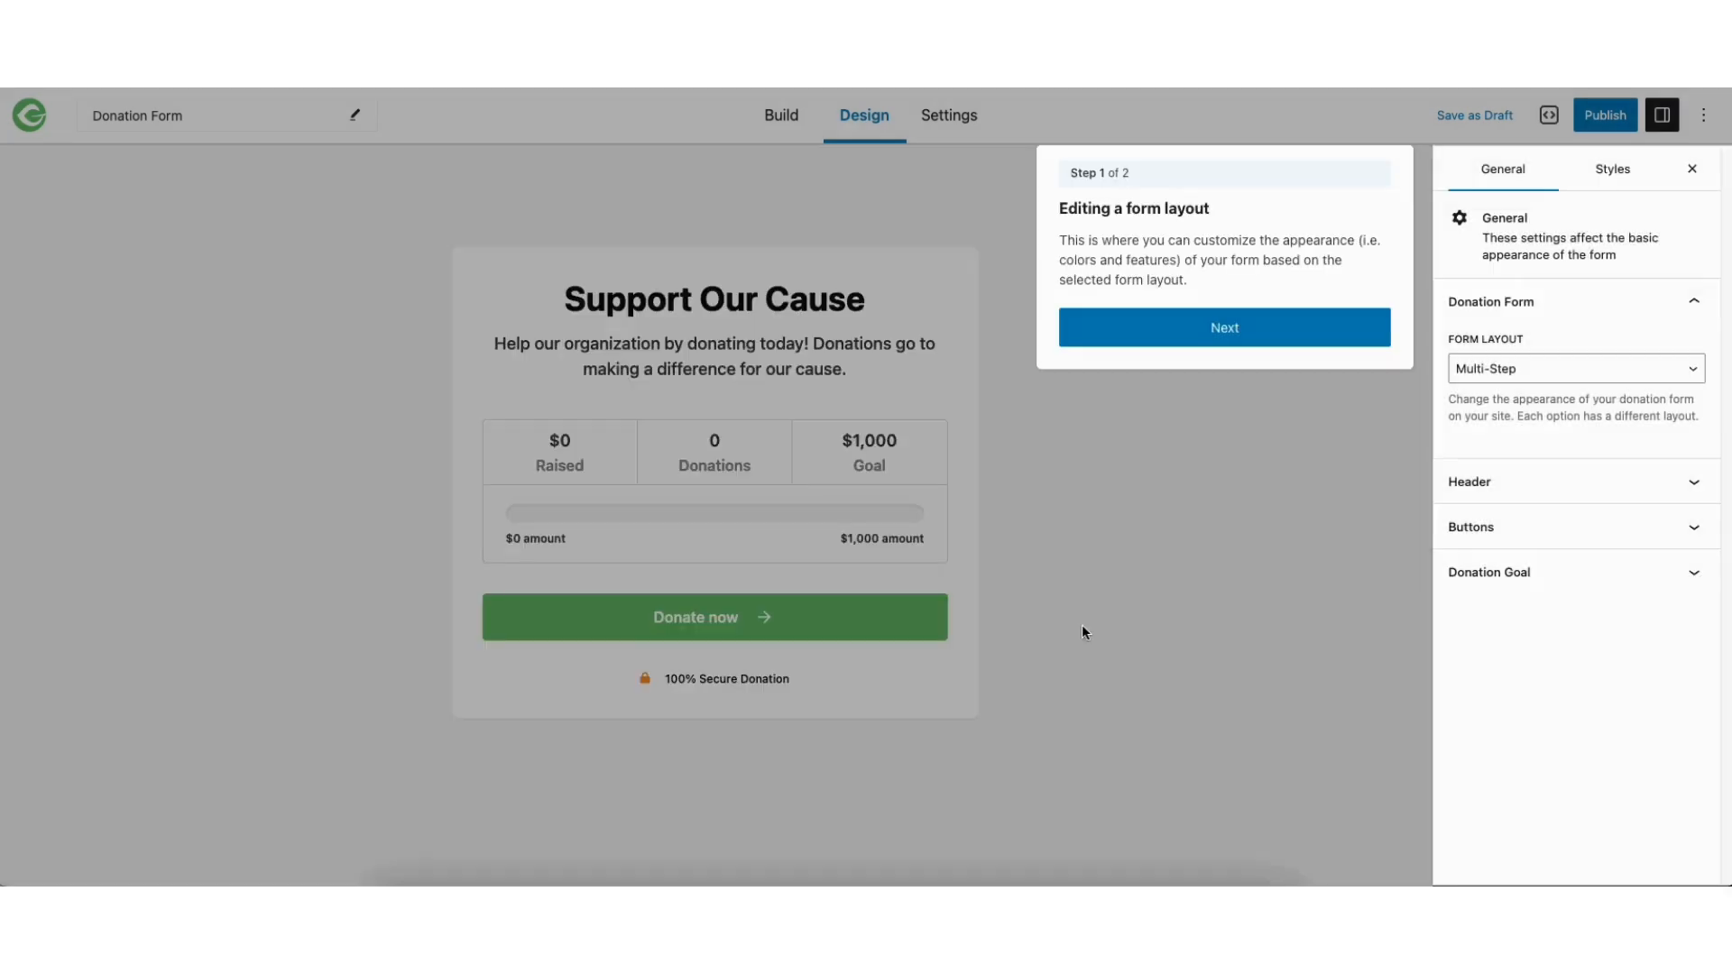
left_click(1173, 336)
left_click(880, 328)
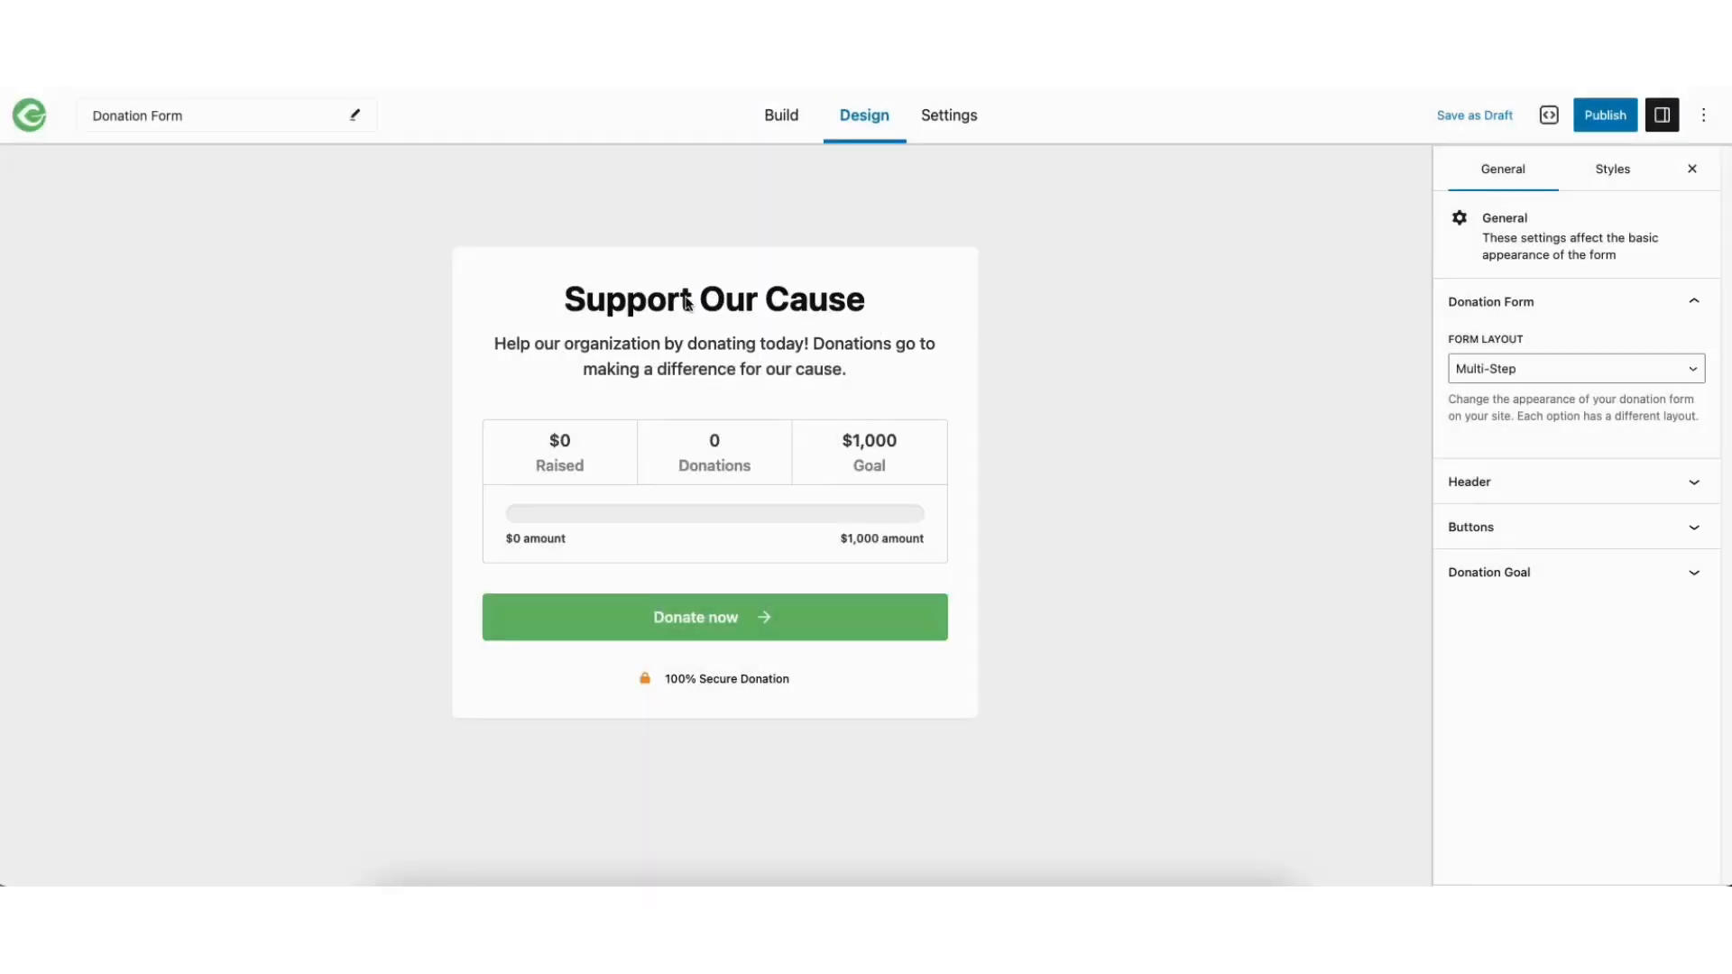
- Rename the donation form as "Demo Charity Form"
left_click(142, 120)
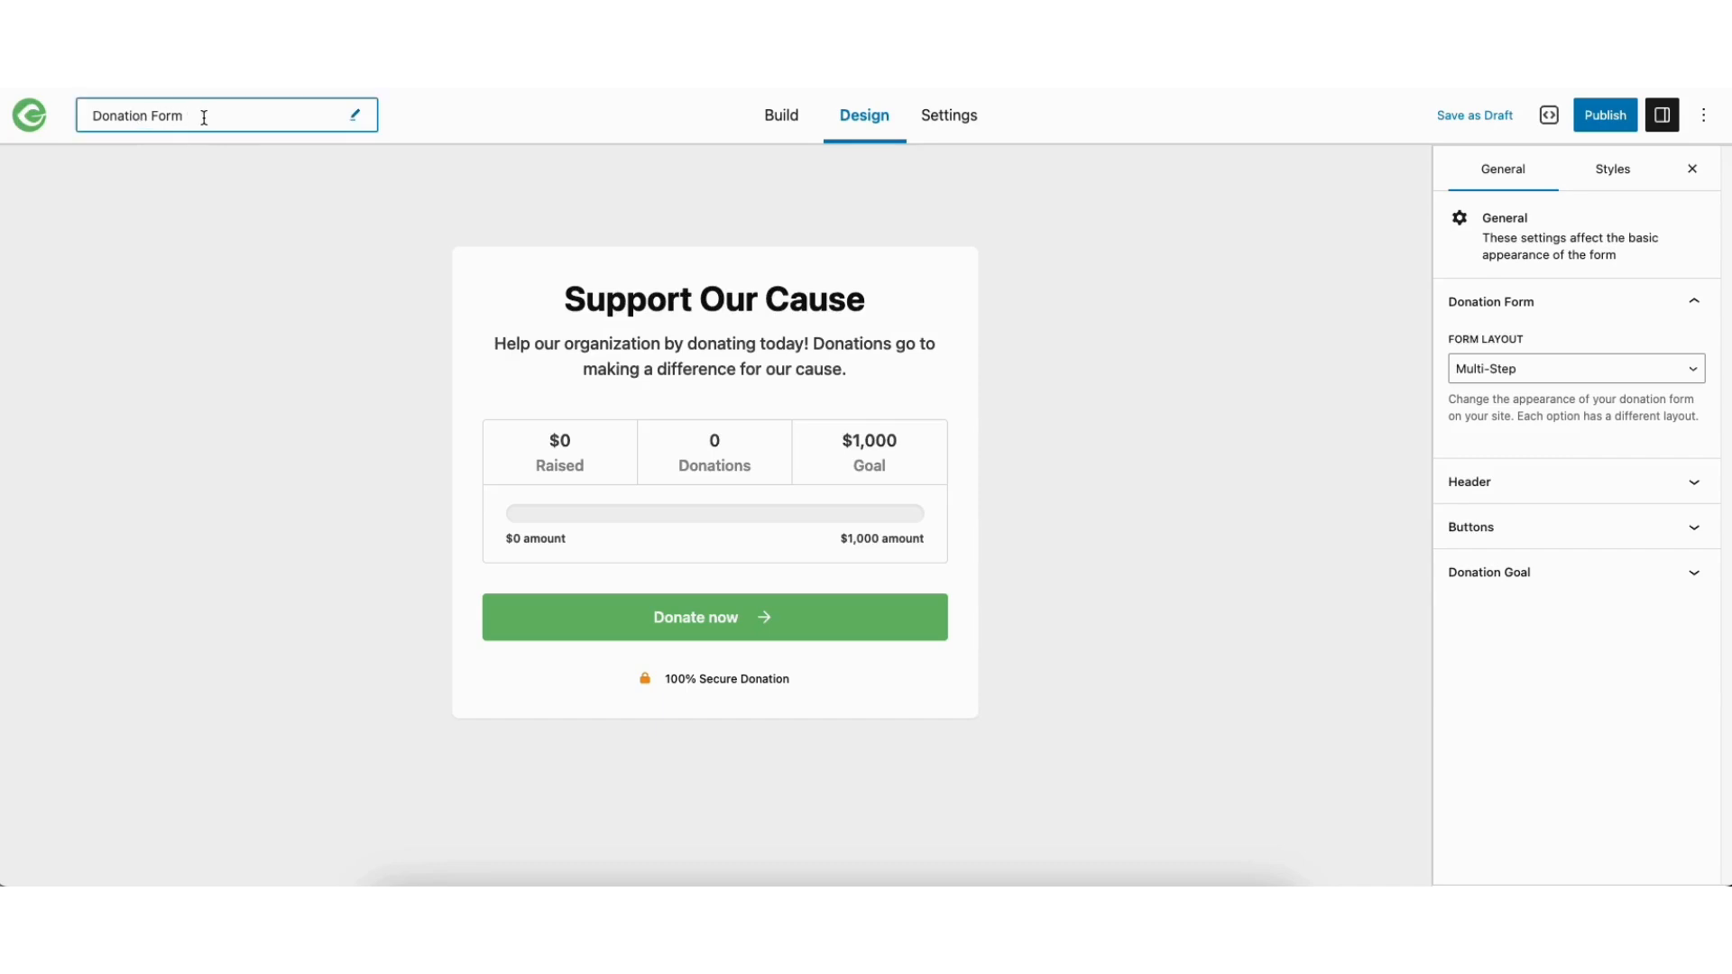
left_click_drag(204, 117, 99, 112)
type("Demo Charity Form")
left_click(207, 236)
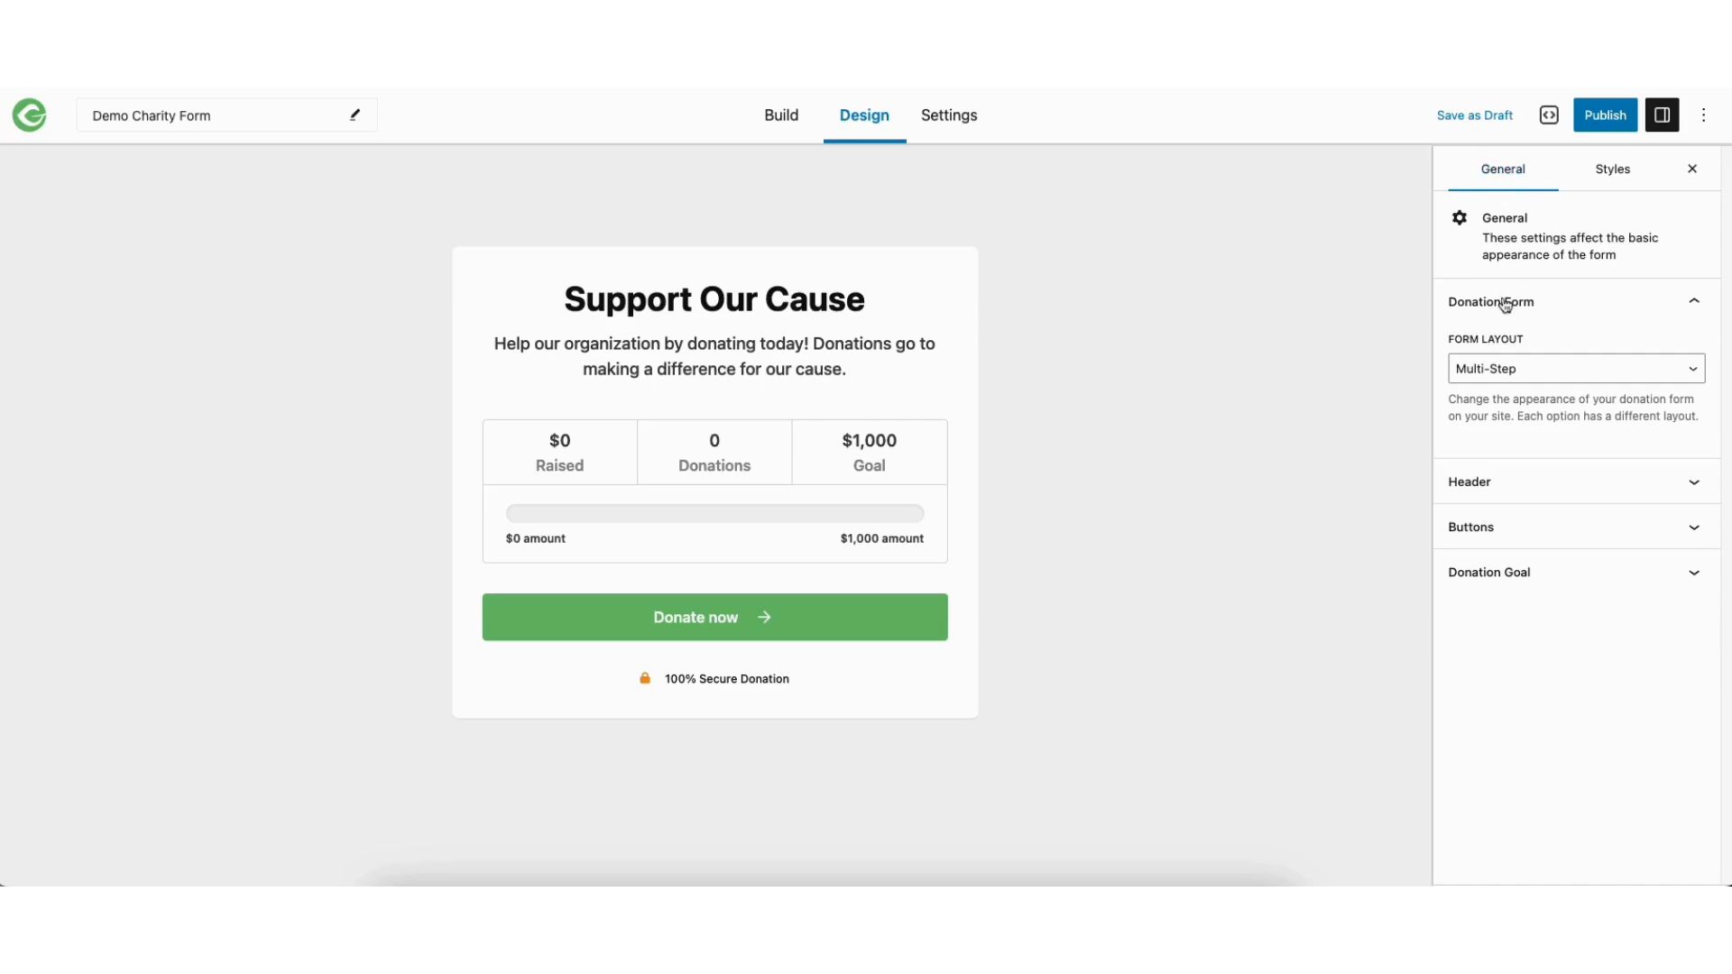
- Try the Classic form layout, return to Multi-Step, and preview its donation amount page before going back to the first page
left_click(1516, 372)
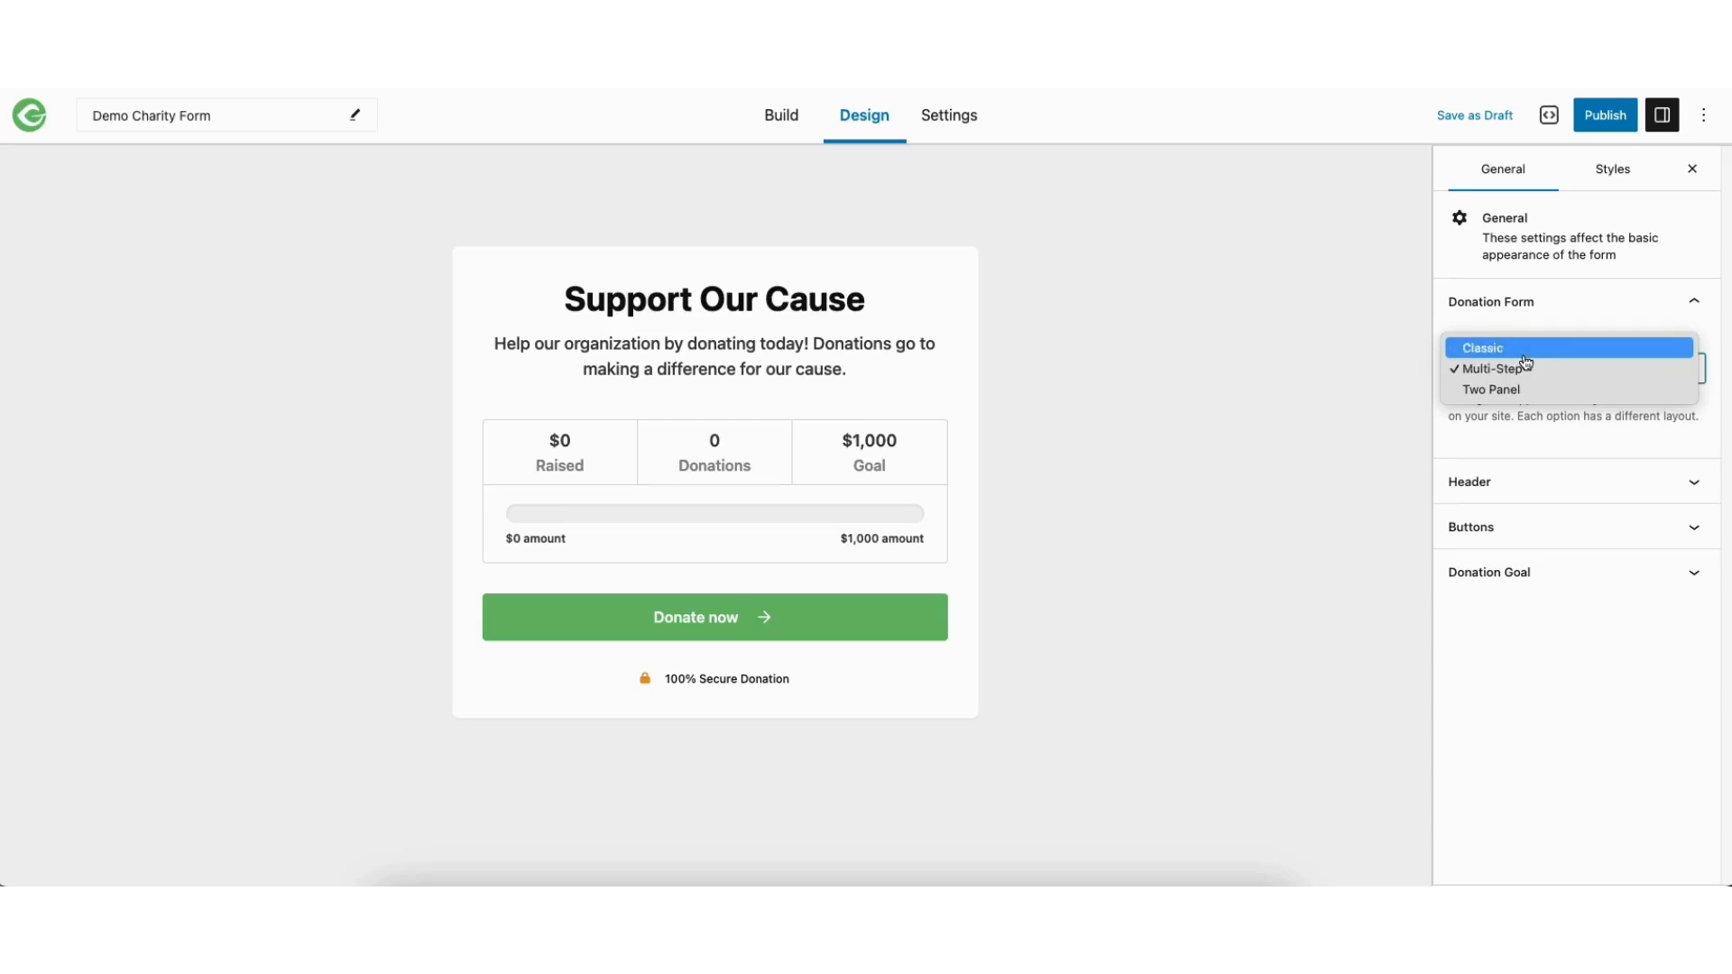
left_click(1524, 351)
left_click_drag(1425, 338, 1382, 173)
left_click(1508, 371)
left_click(1498, 387)
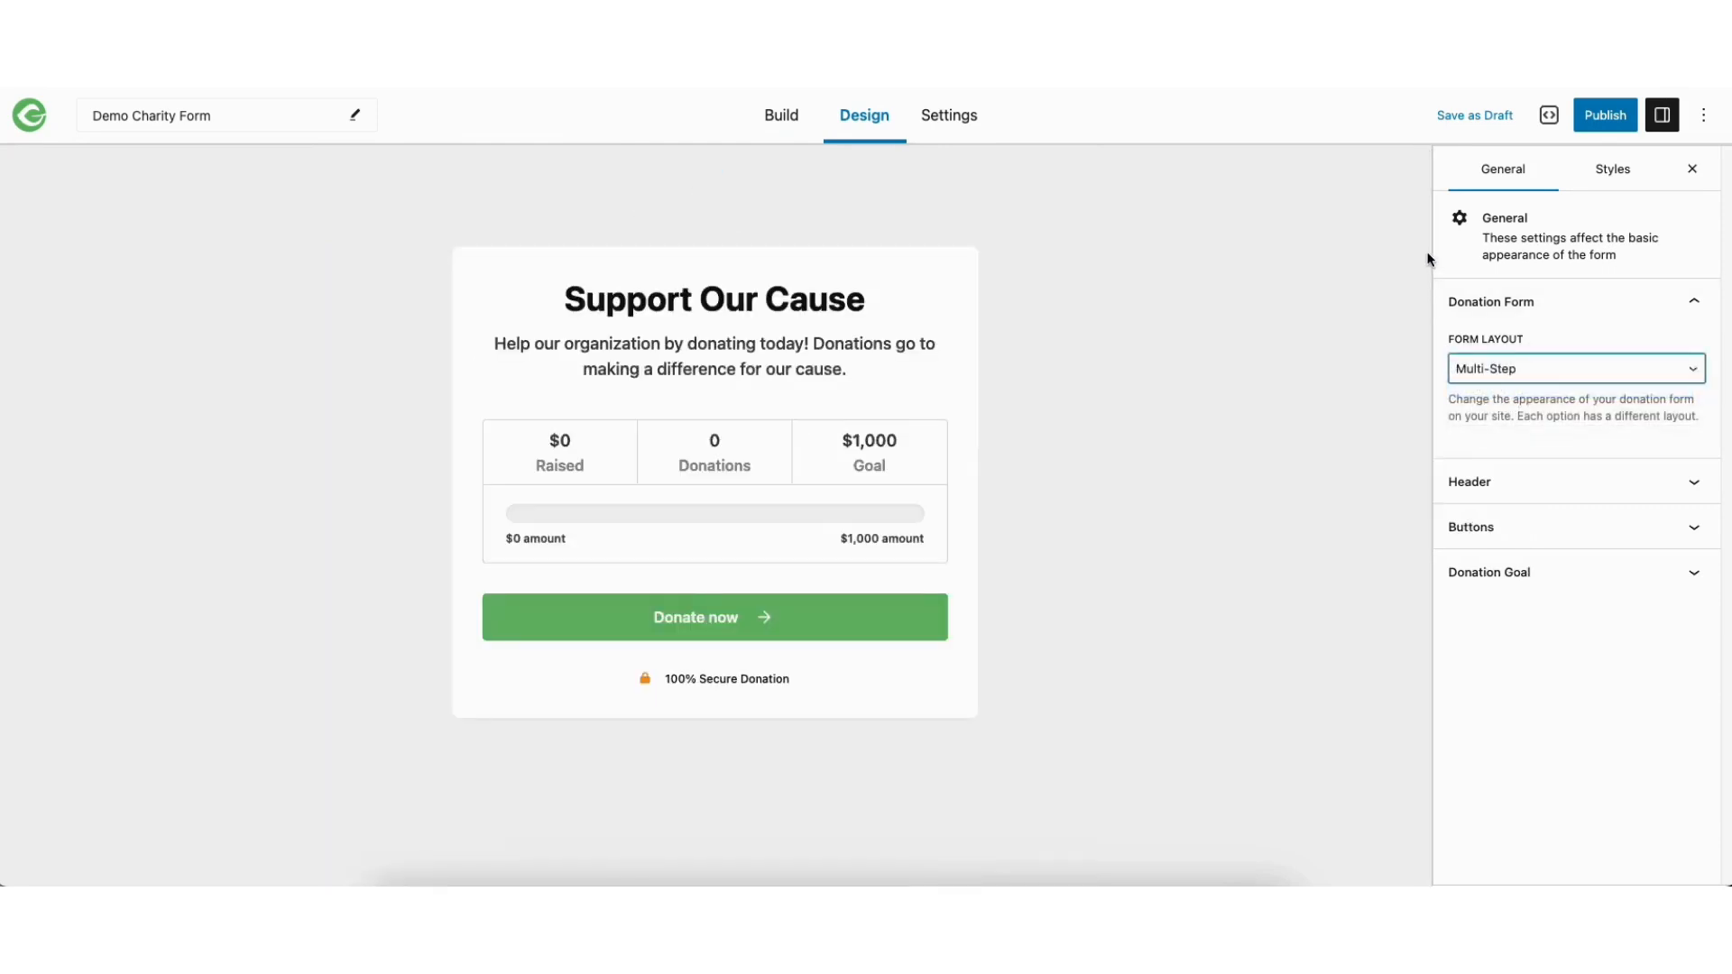
left_click(735, 621)
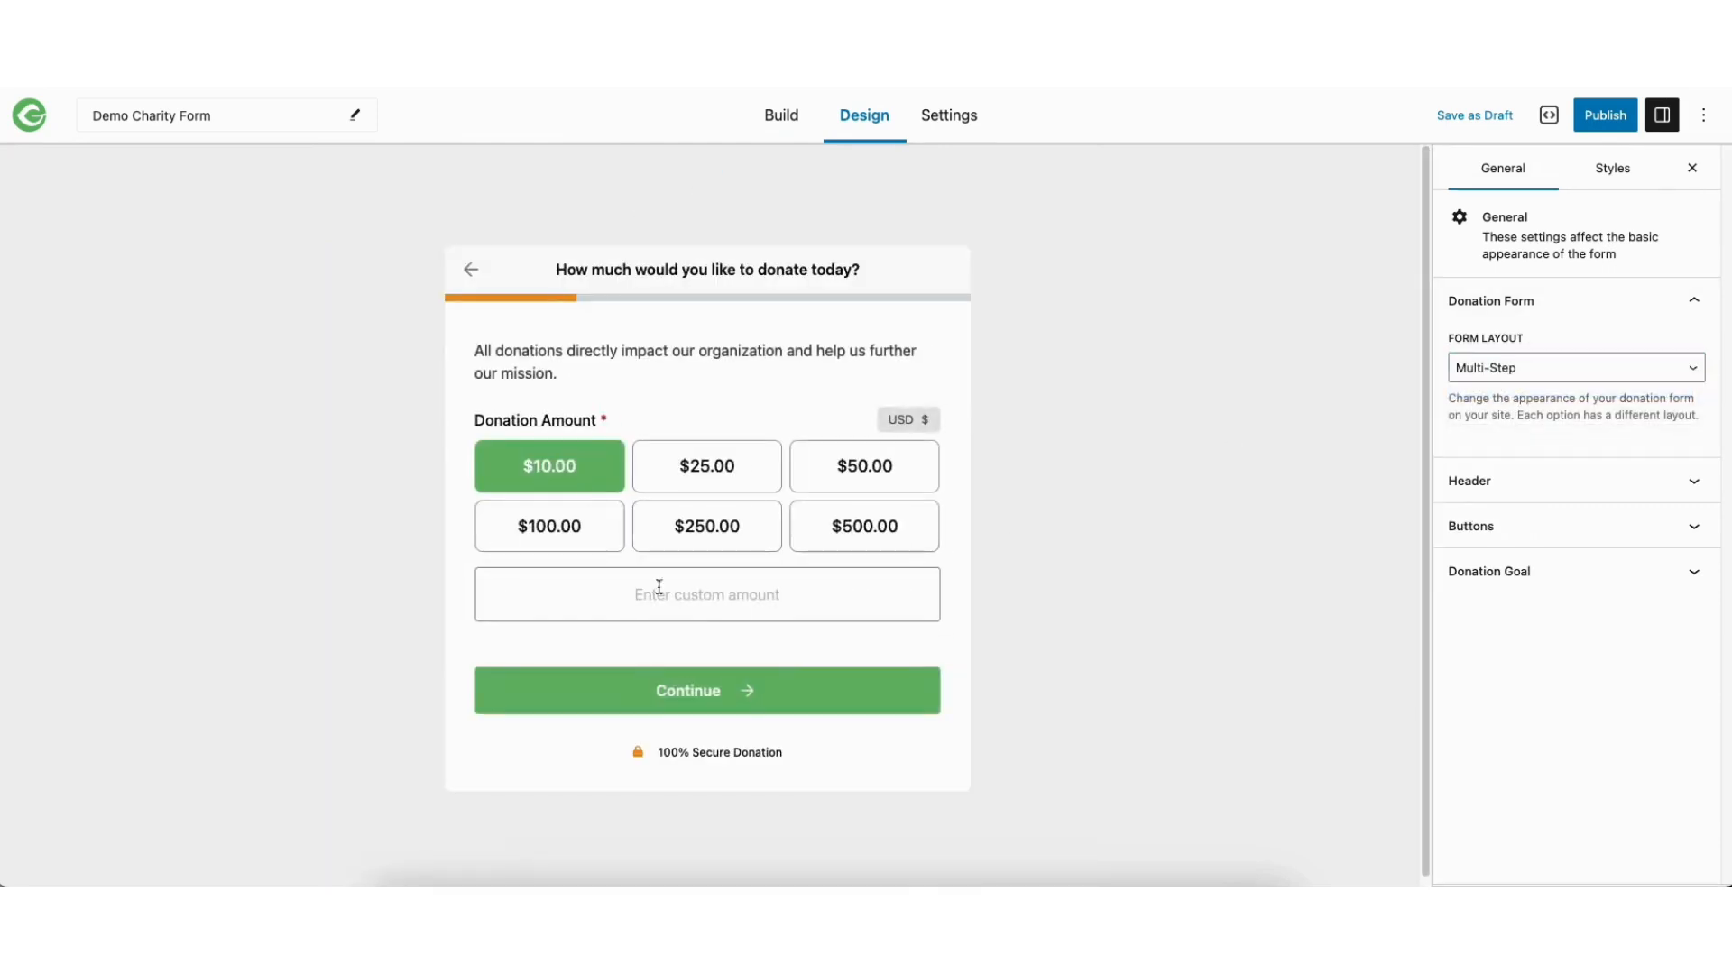
left_click(466, 267)
- Try the Two Panel form layout and set the layout back to Multi-Step
left_click(1493, 370)
left_click(1488, 388)
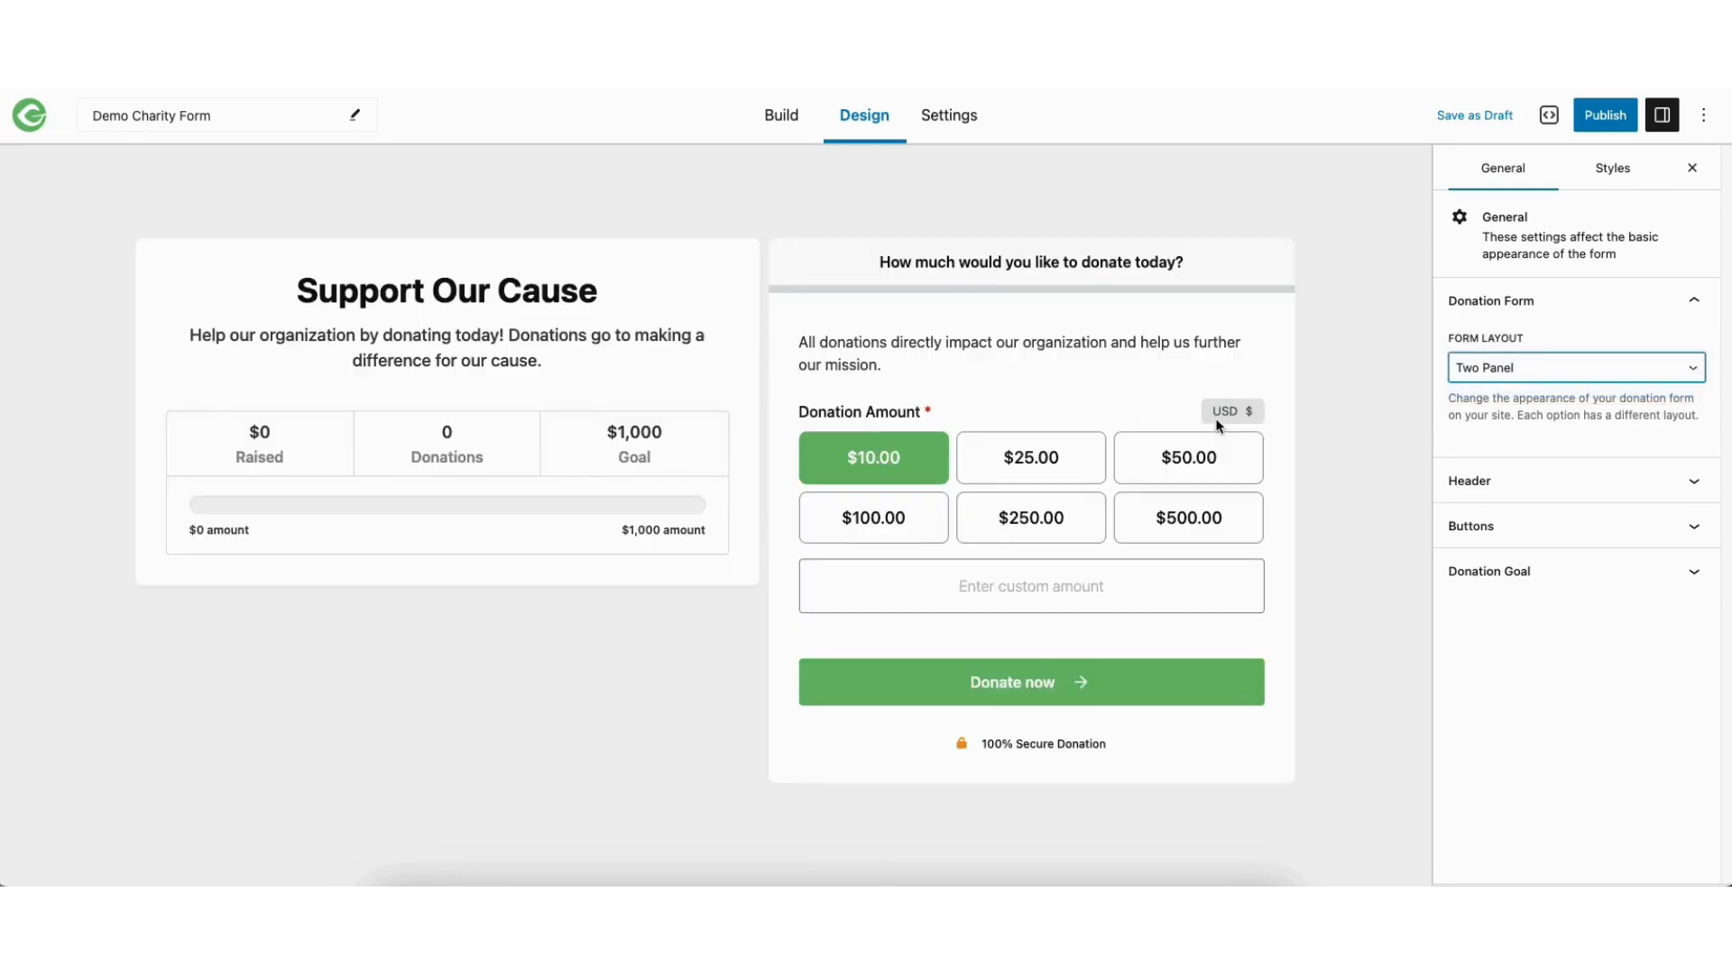
left_click(1491, 370)
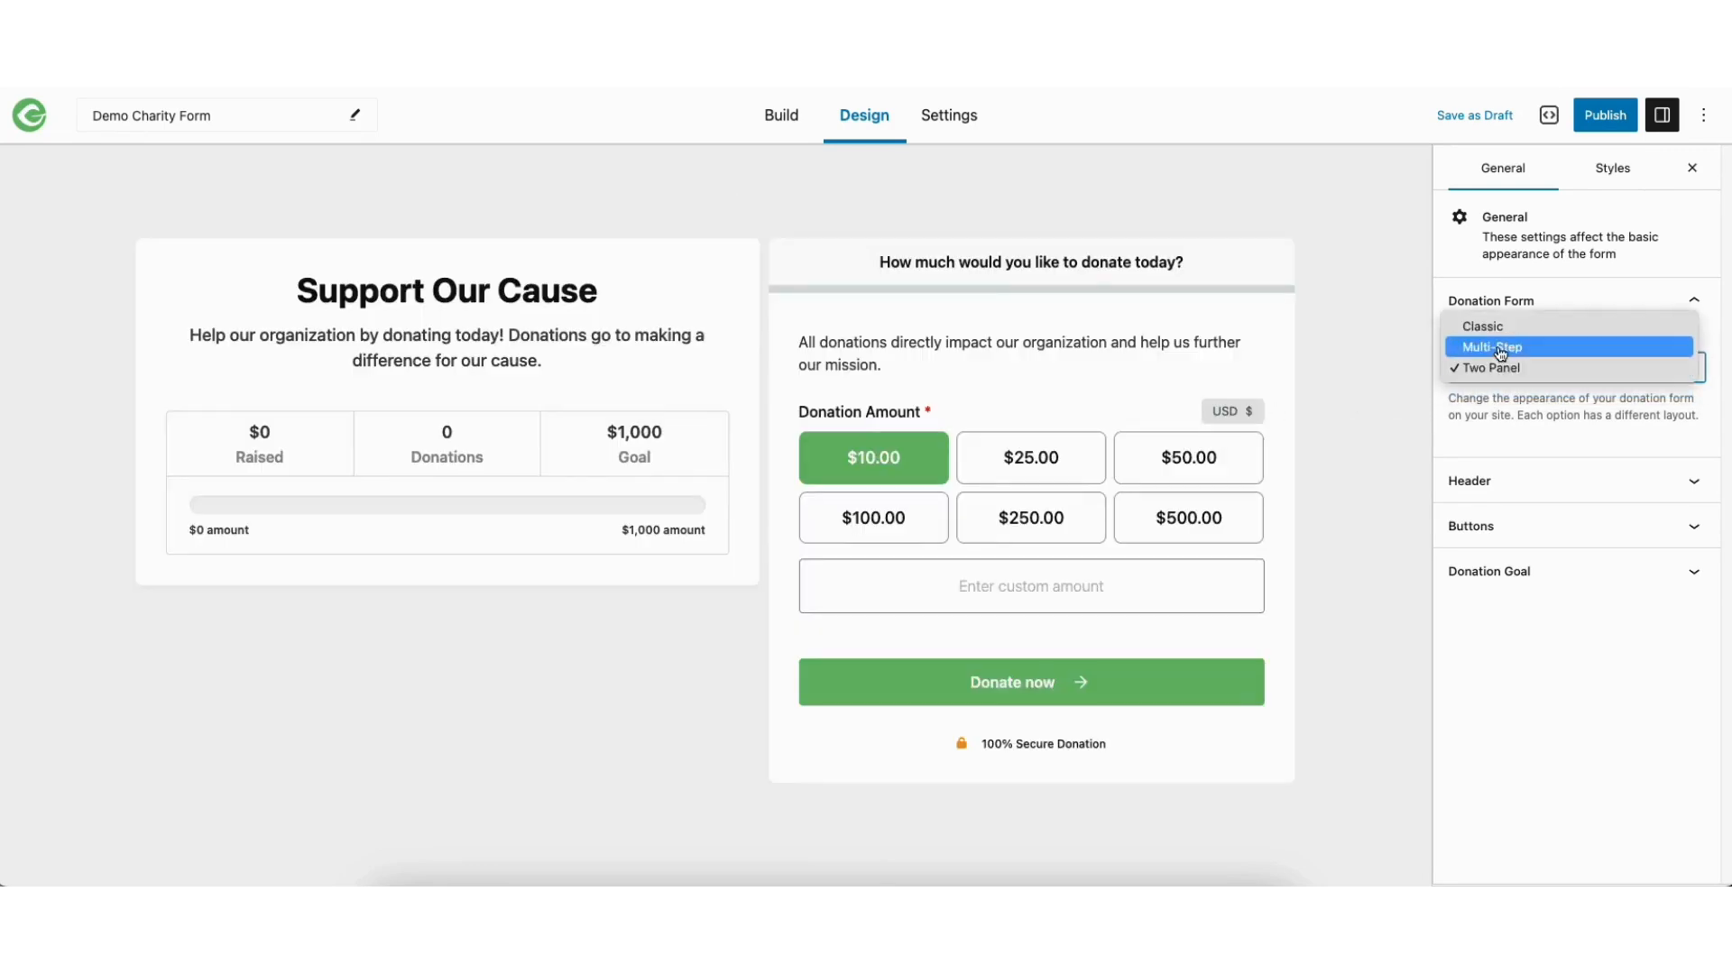
left_click(1501, 350)
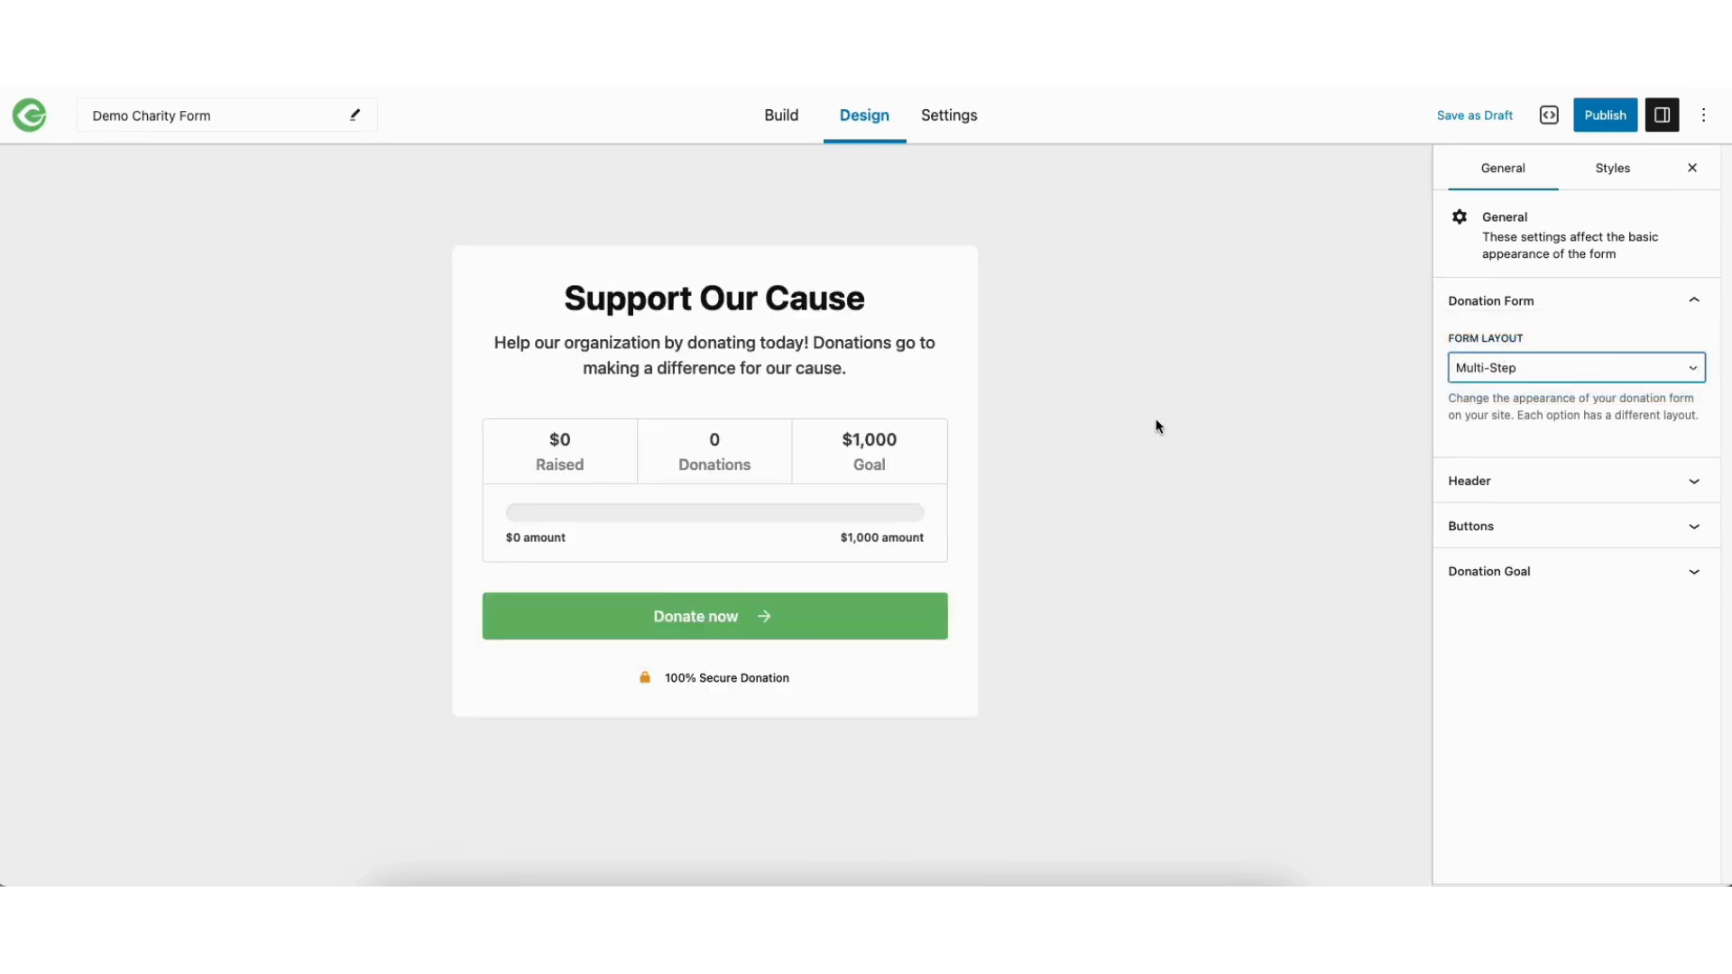
- Hide and restore the form's header, and review its heading, description and image options
left_click(1519, 478)
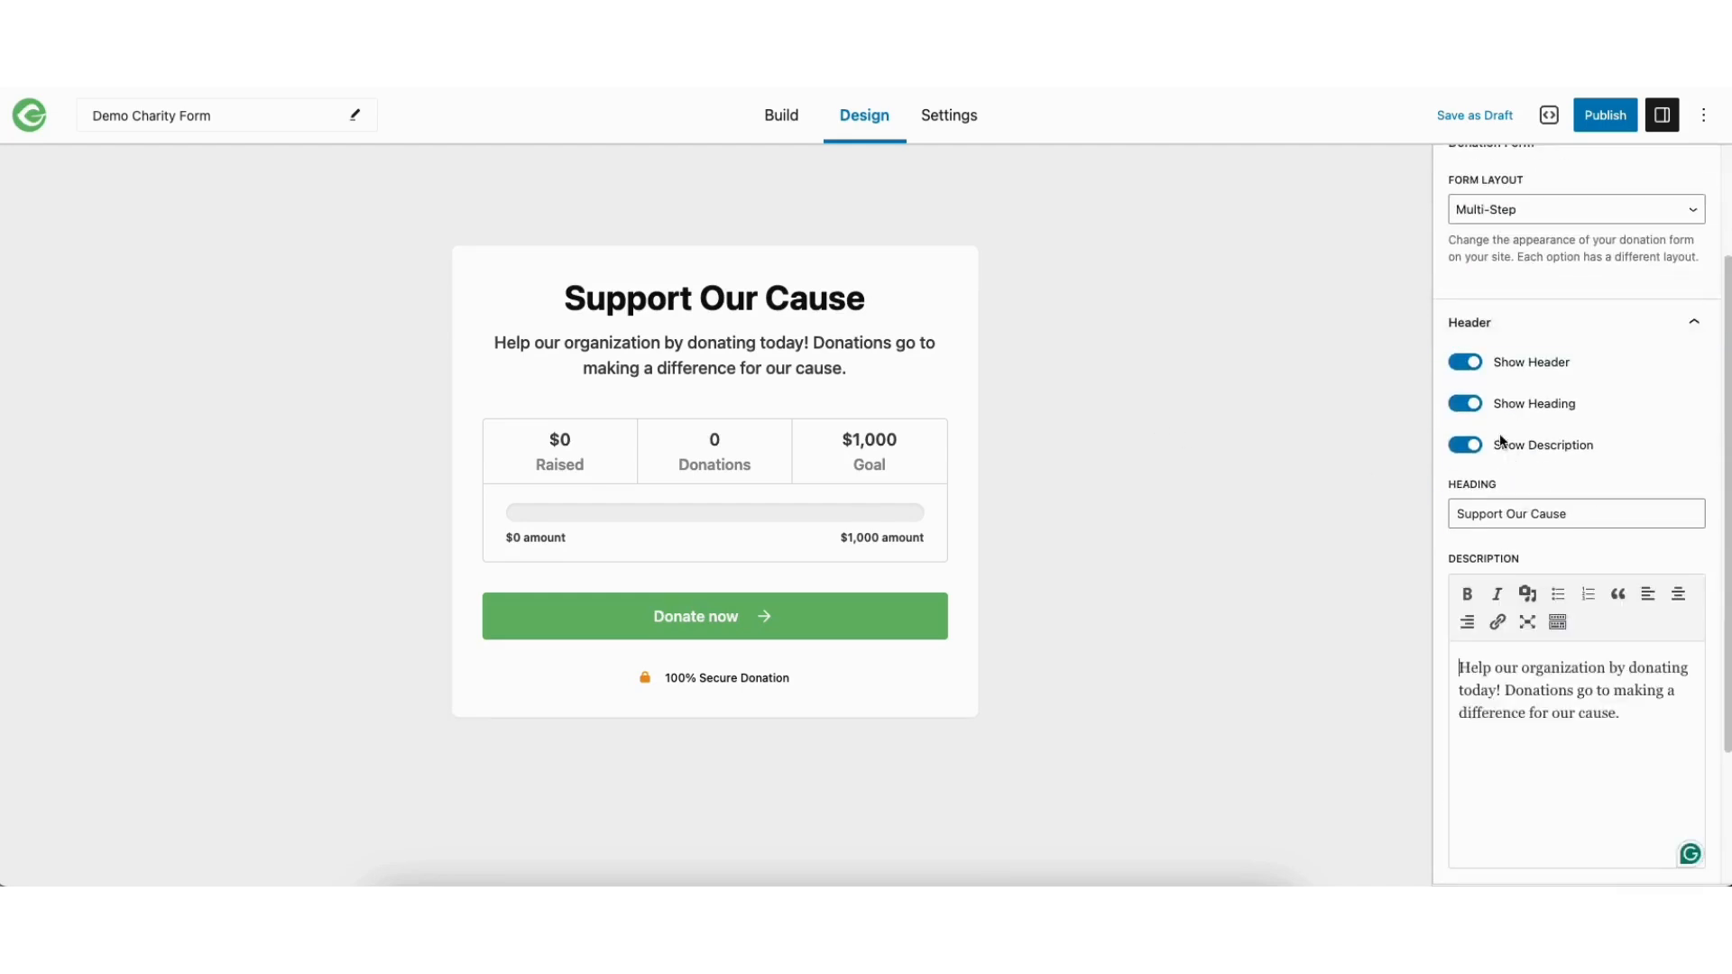
left_click(1466, 362)
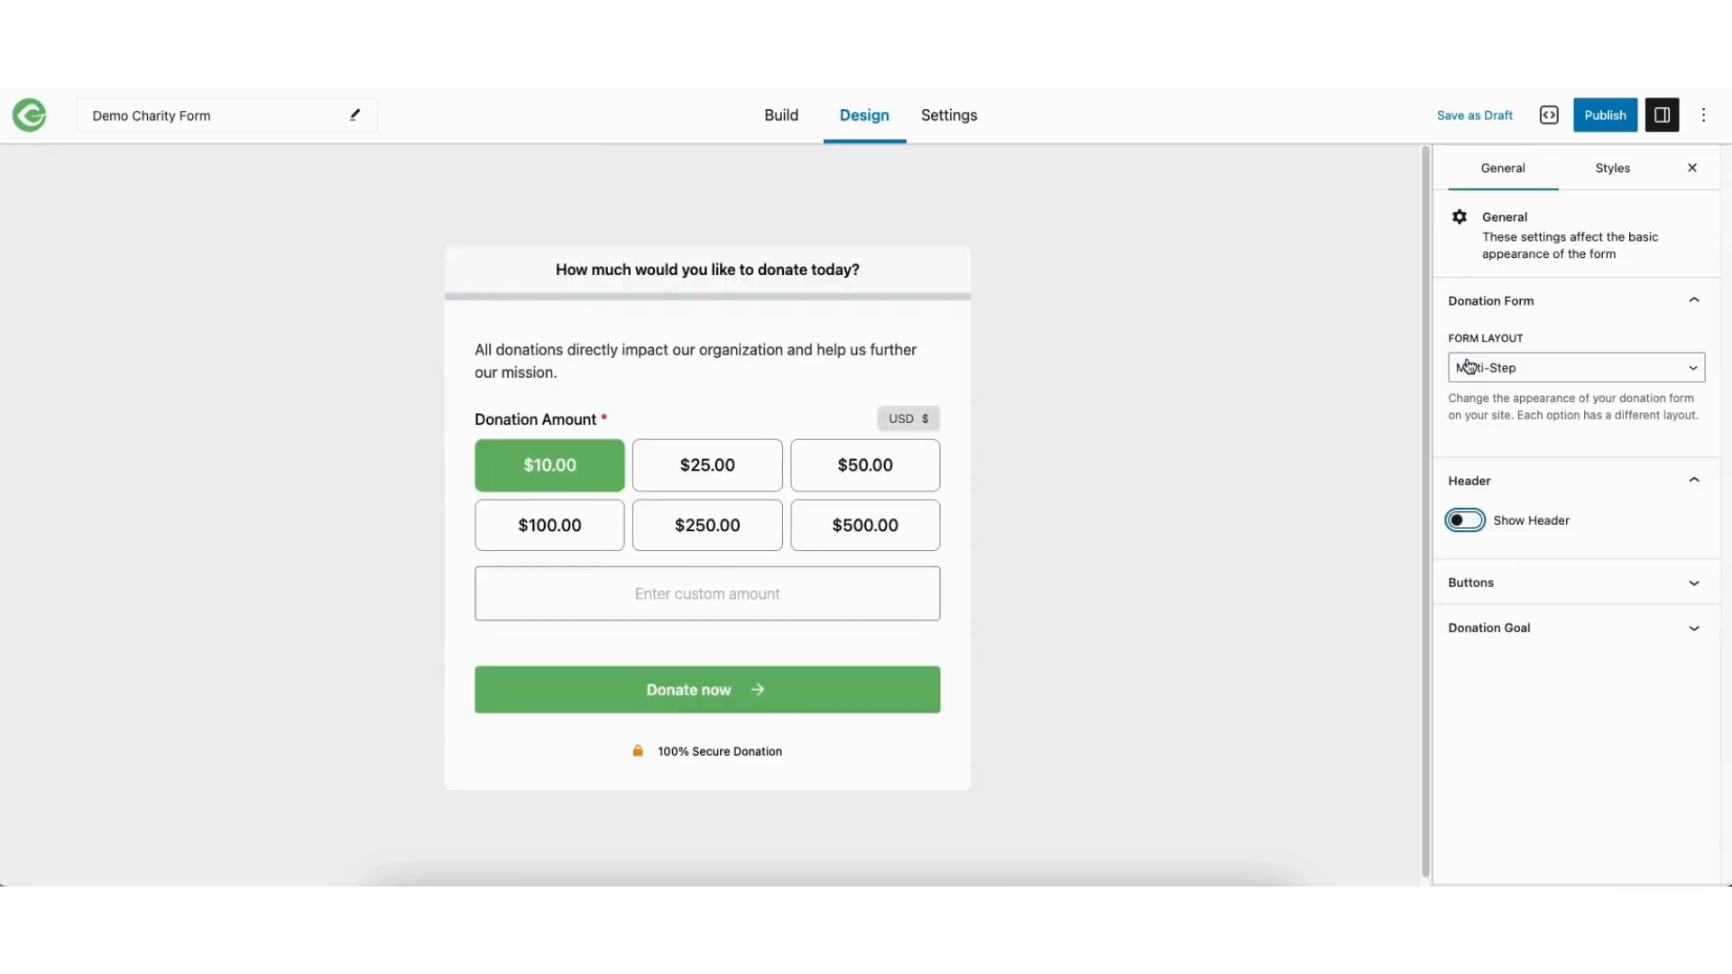
left_click(1468, 521)
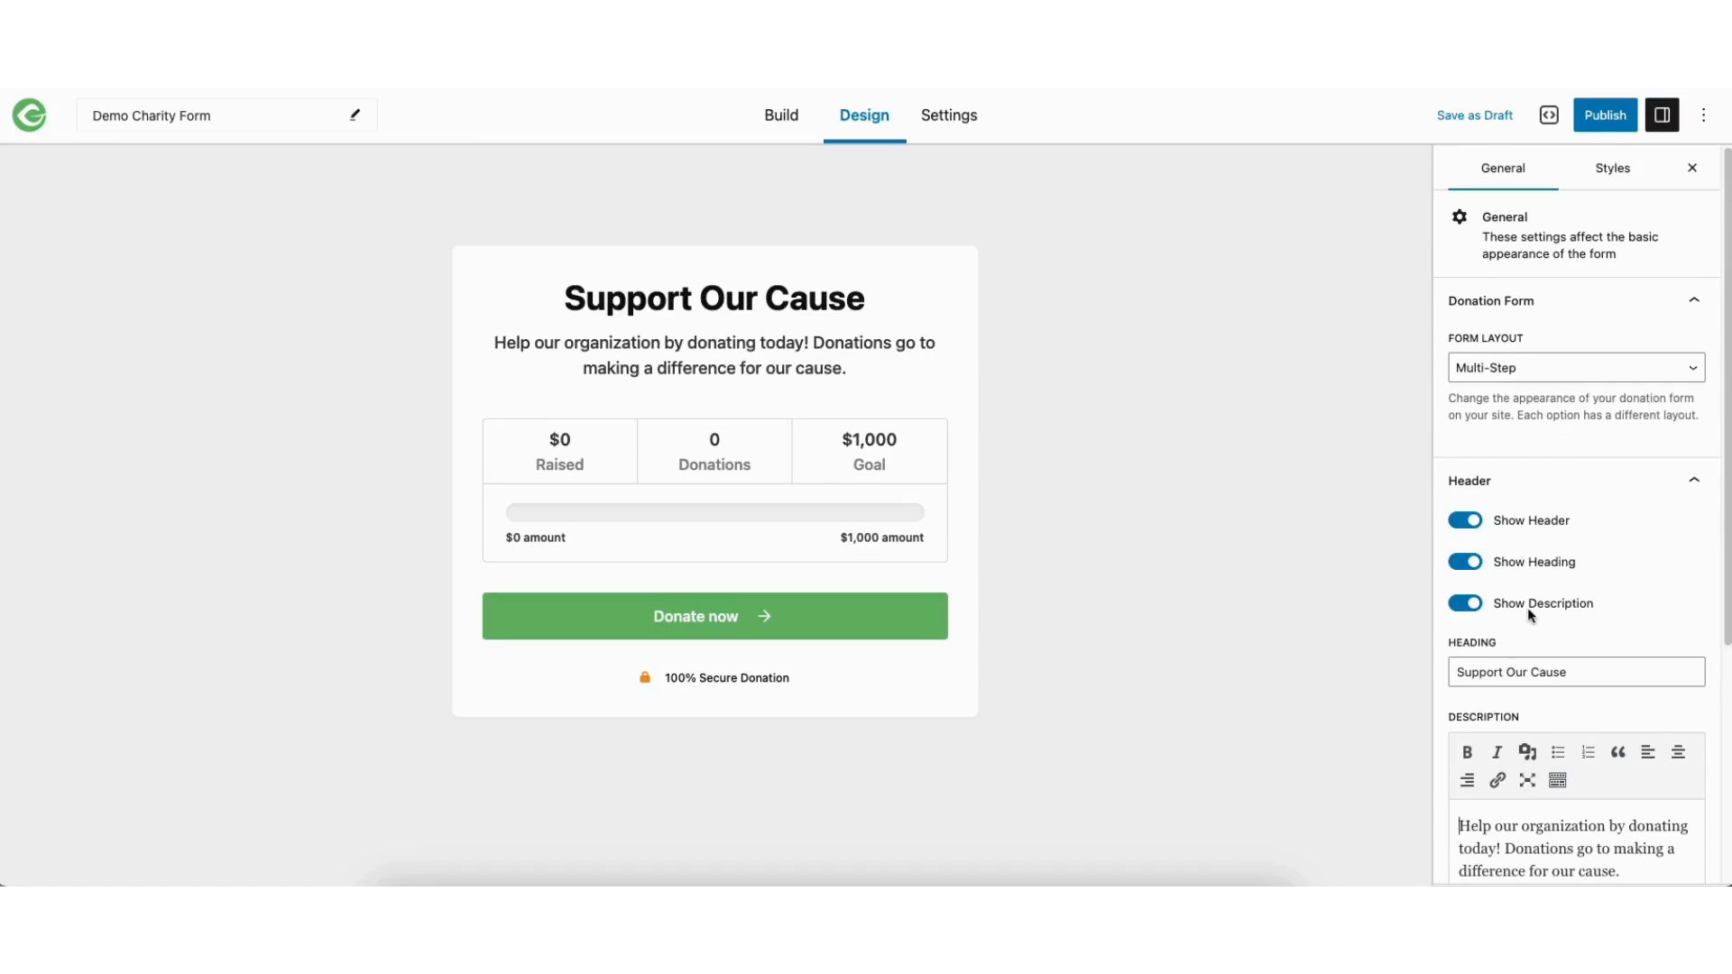
scroll(1729, 541, "down", 4)
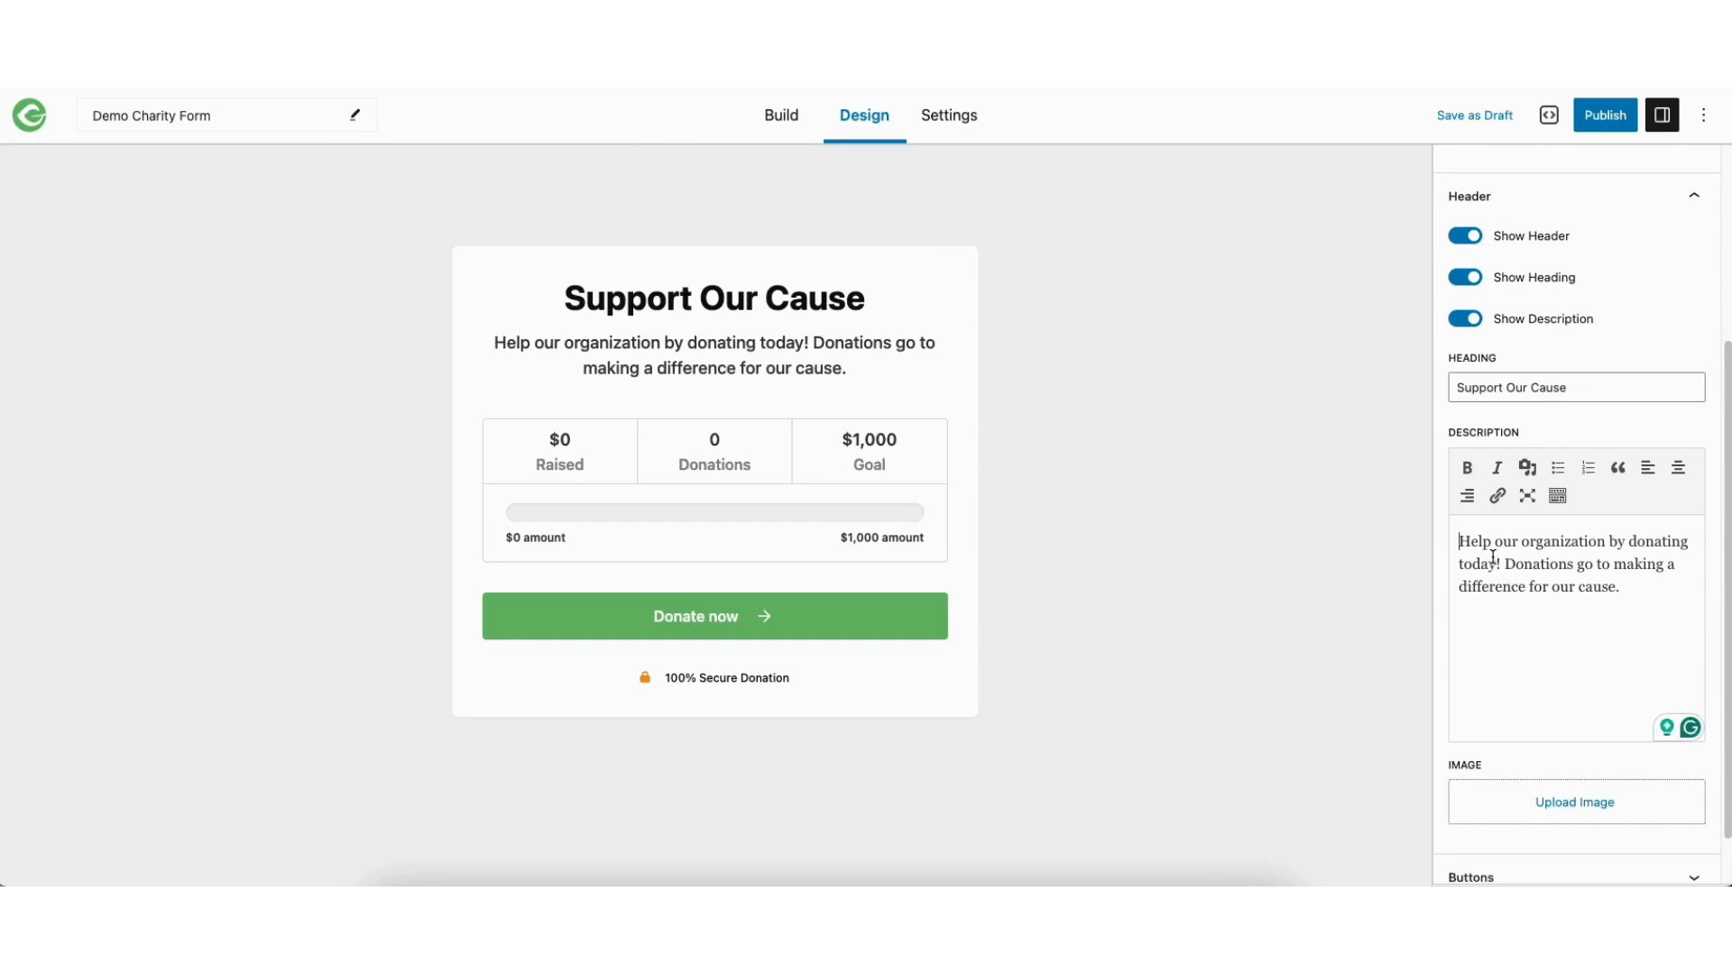
scroll(1536, 719, "down", 1)
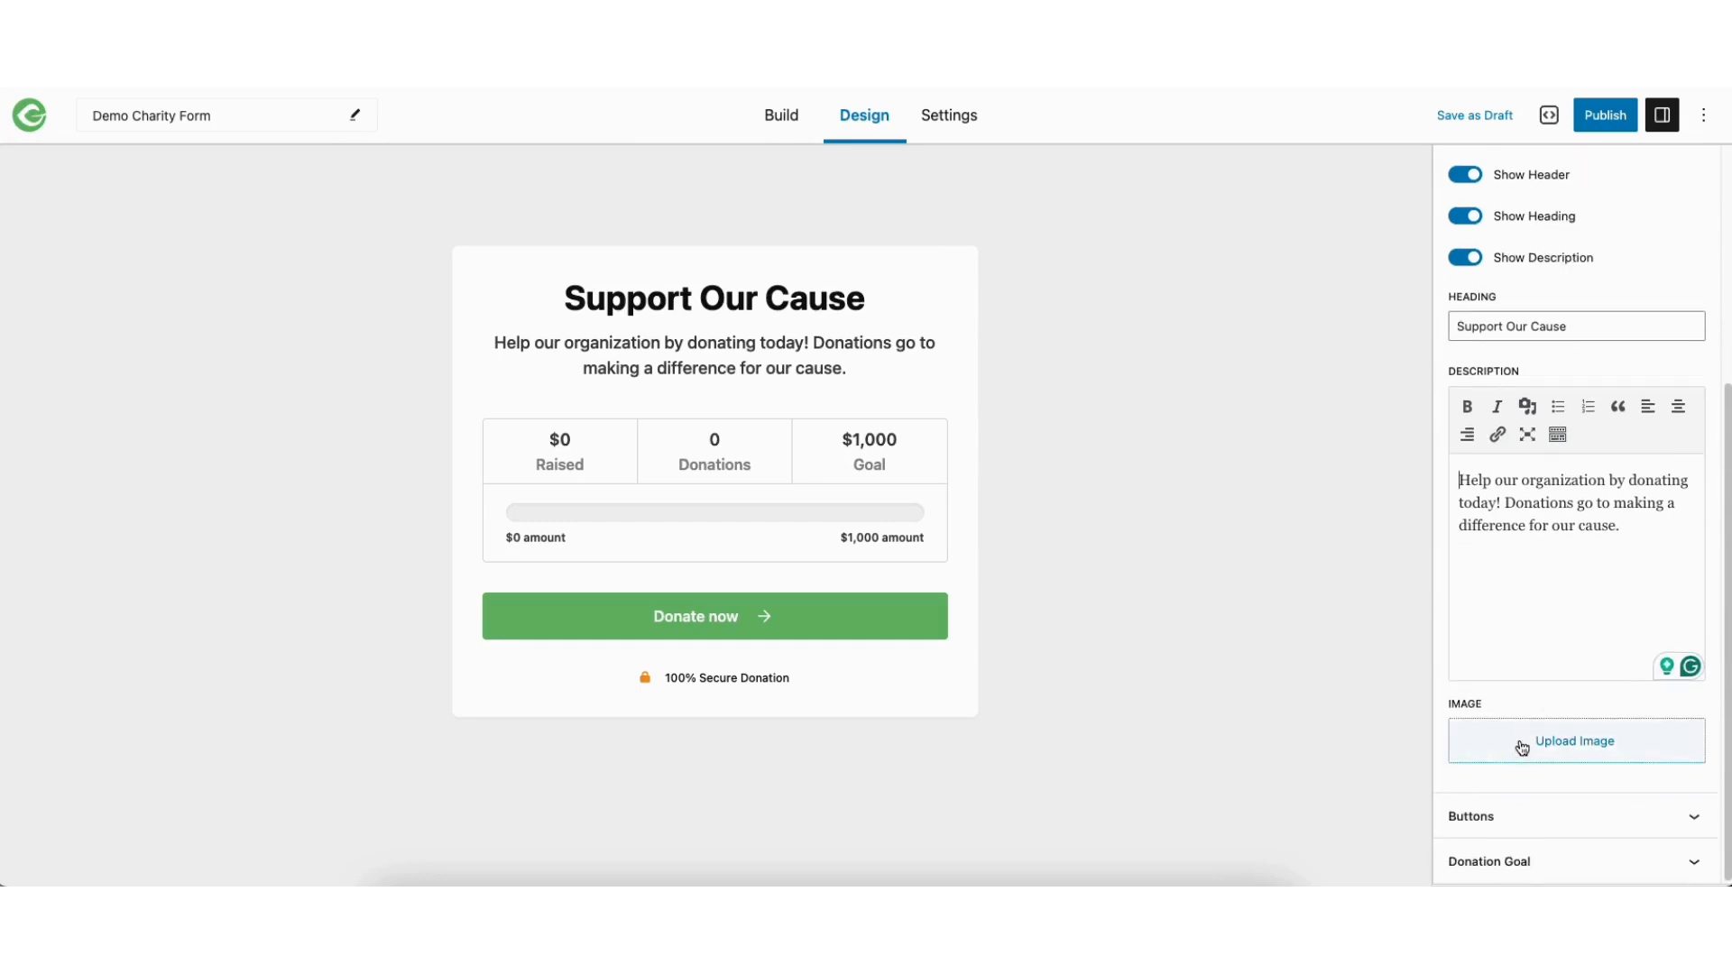
- Examine the form's button text settings and compare them with the buttons on the previewed donation pages
left_click(1494, 816)
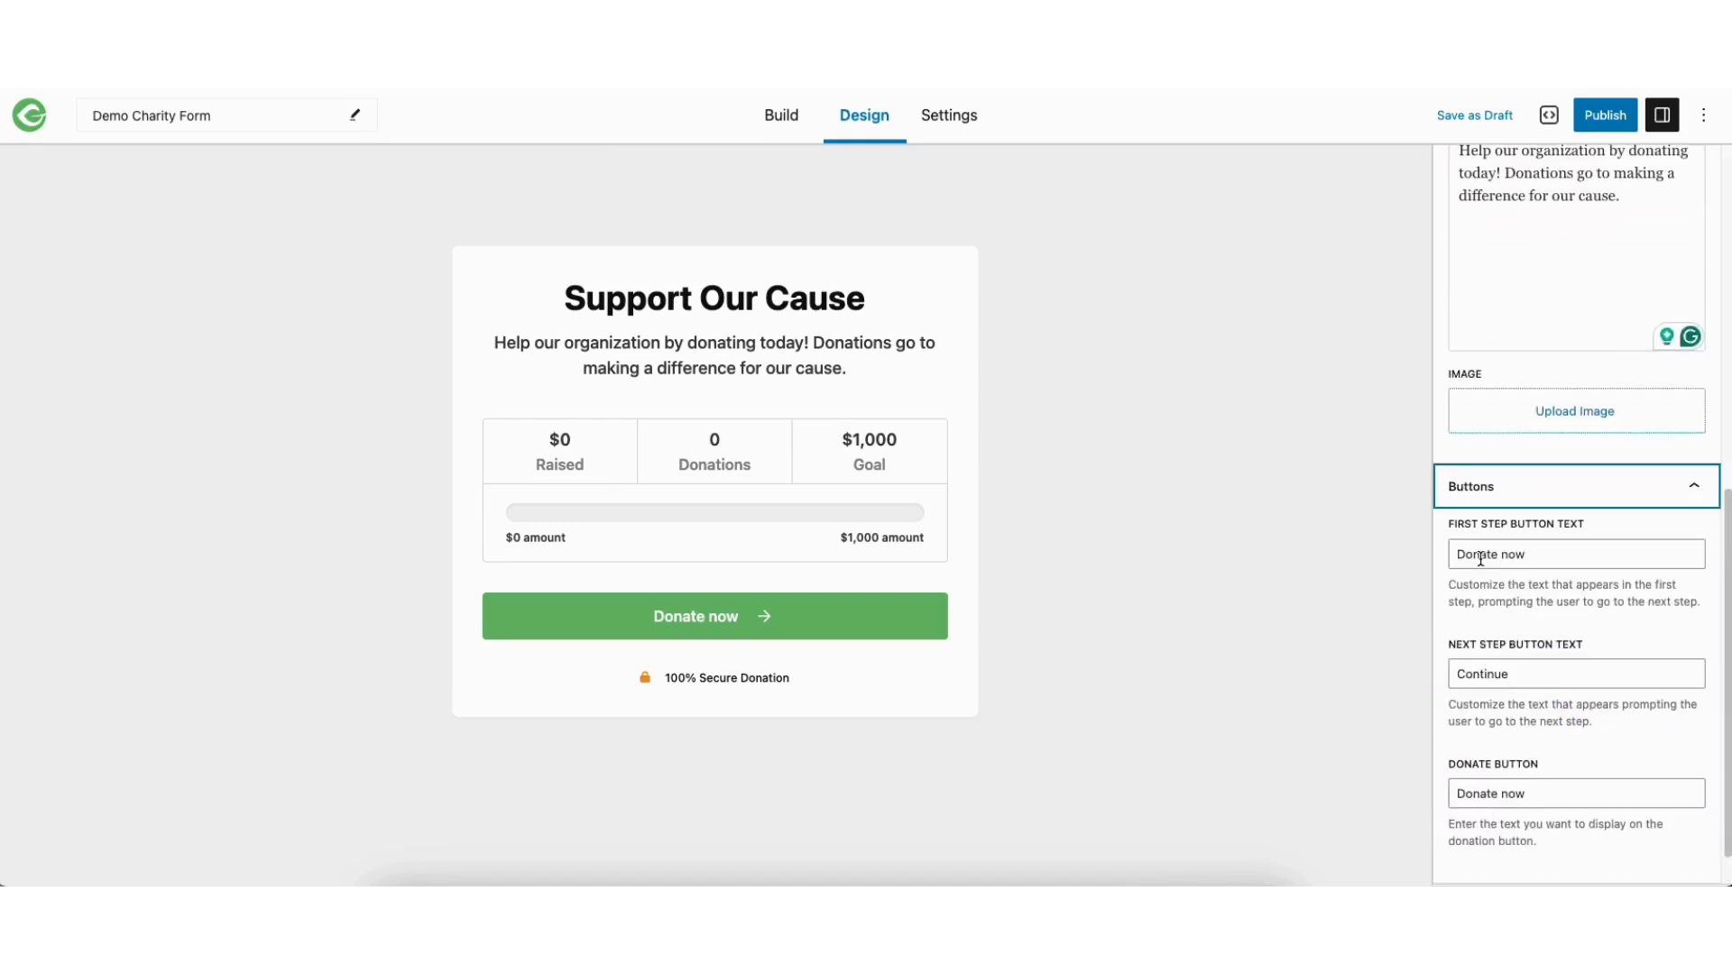
left_click(858, 622)
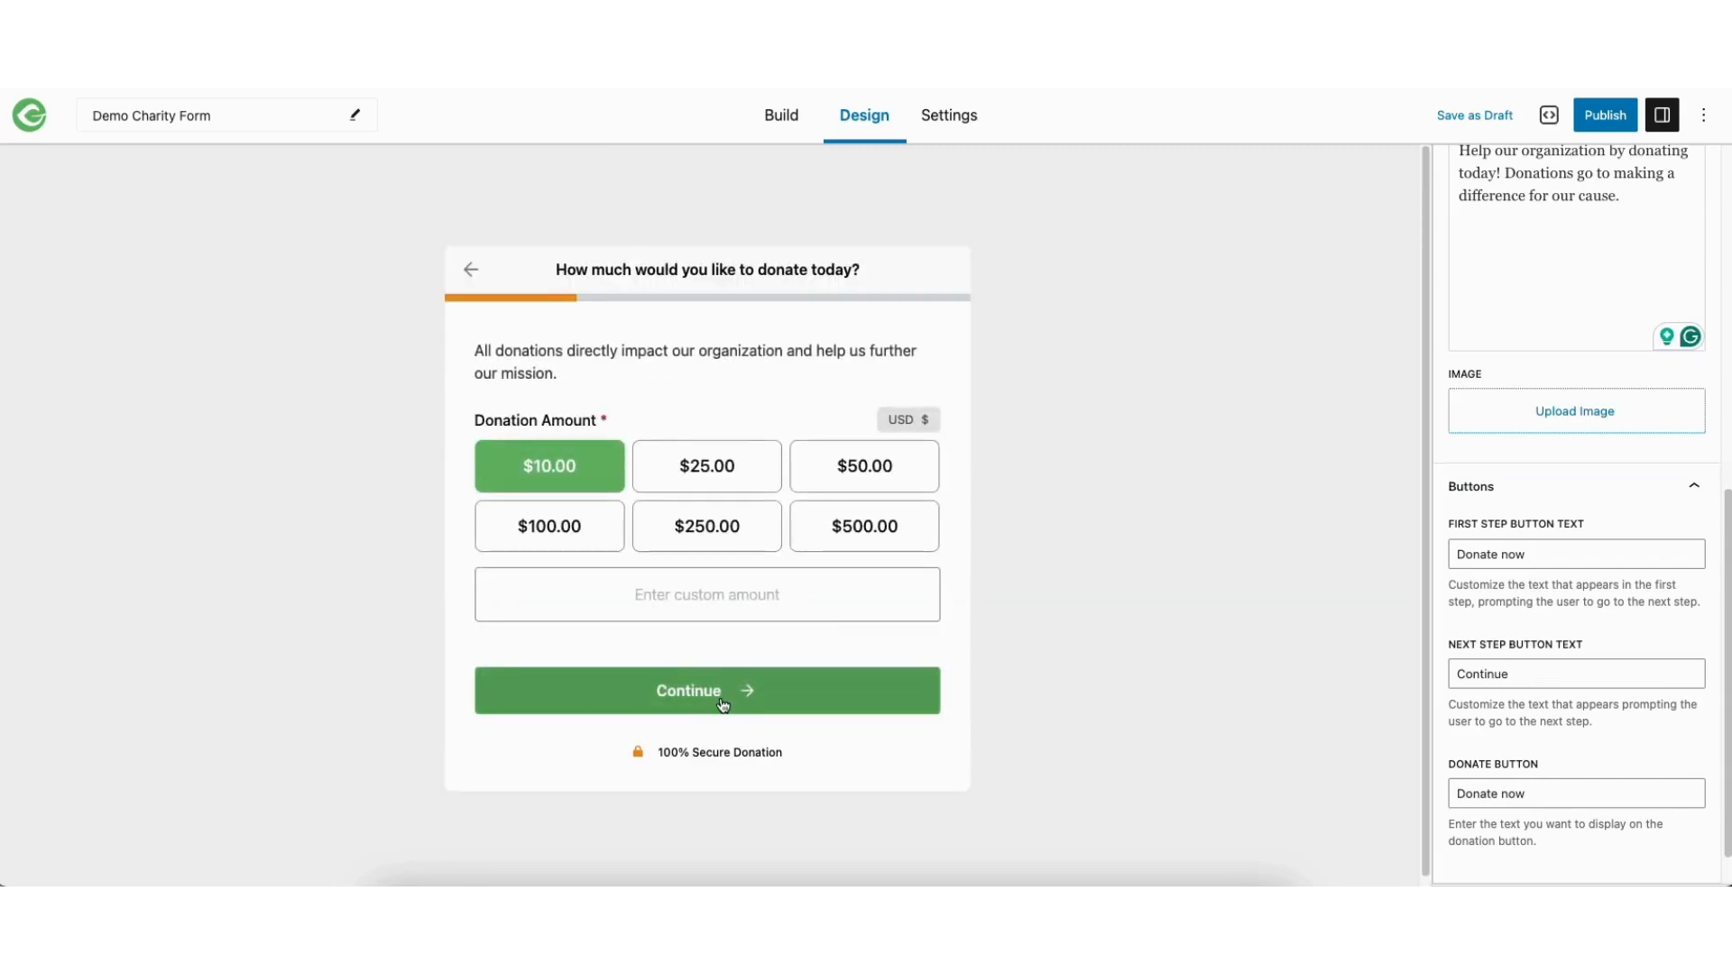
left_click(470, 269)
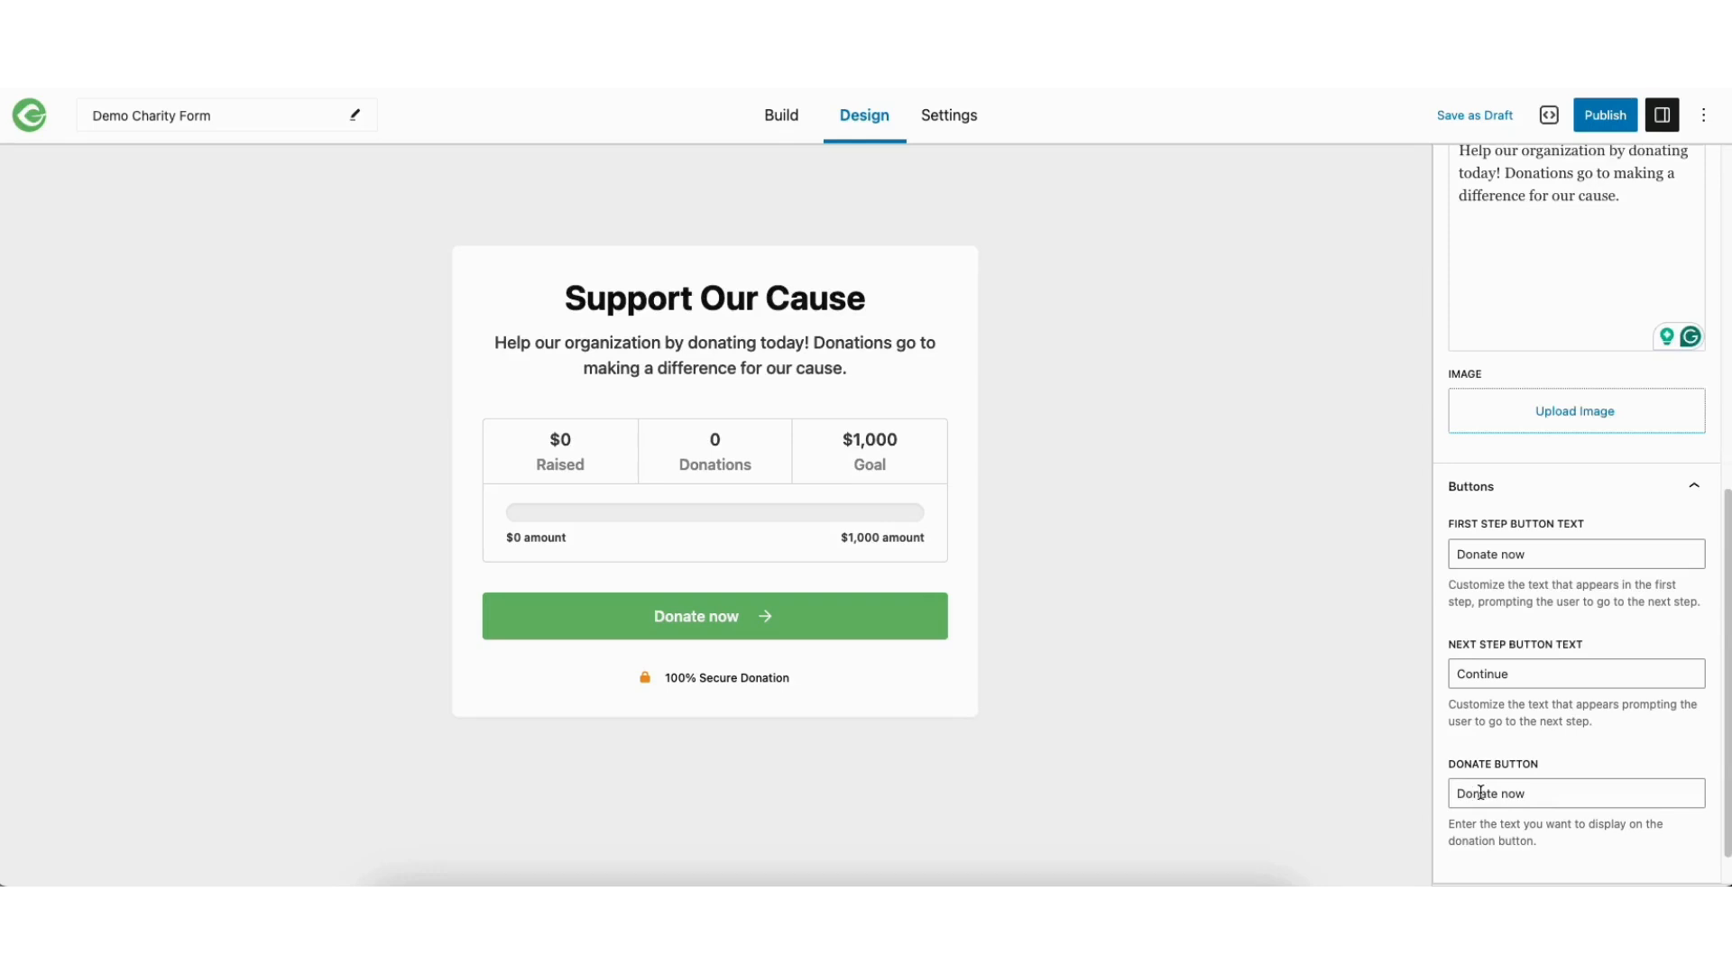
scroll(1718, 722, "down", 1)
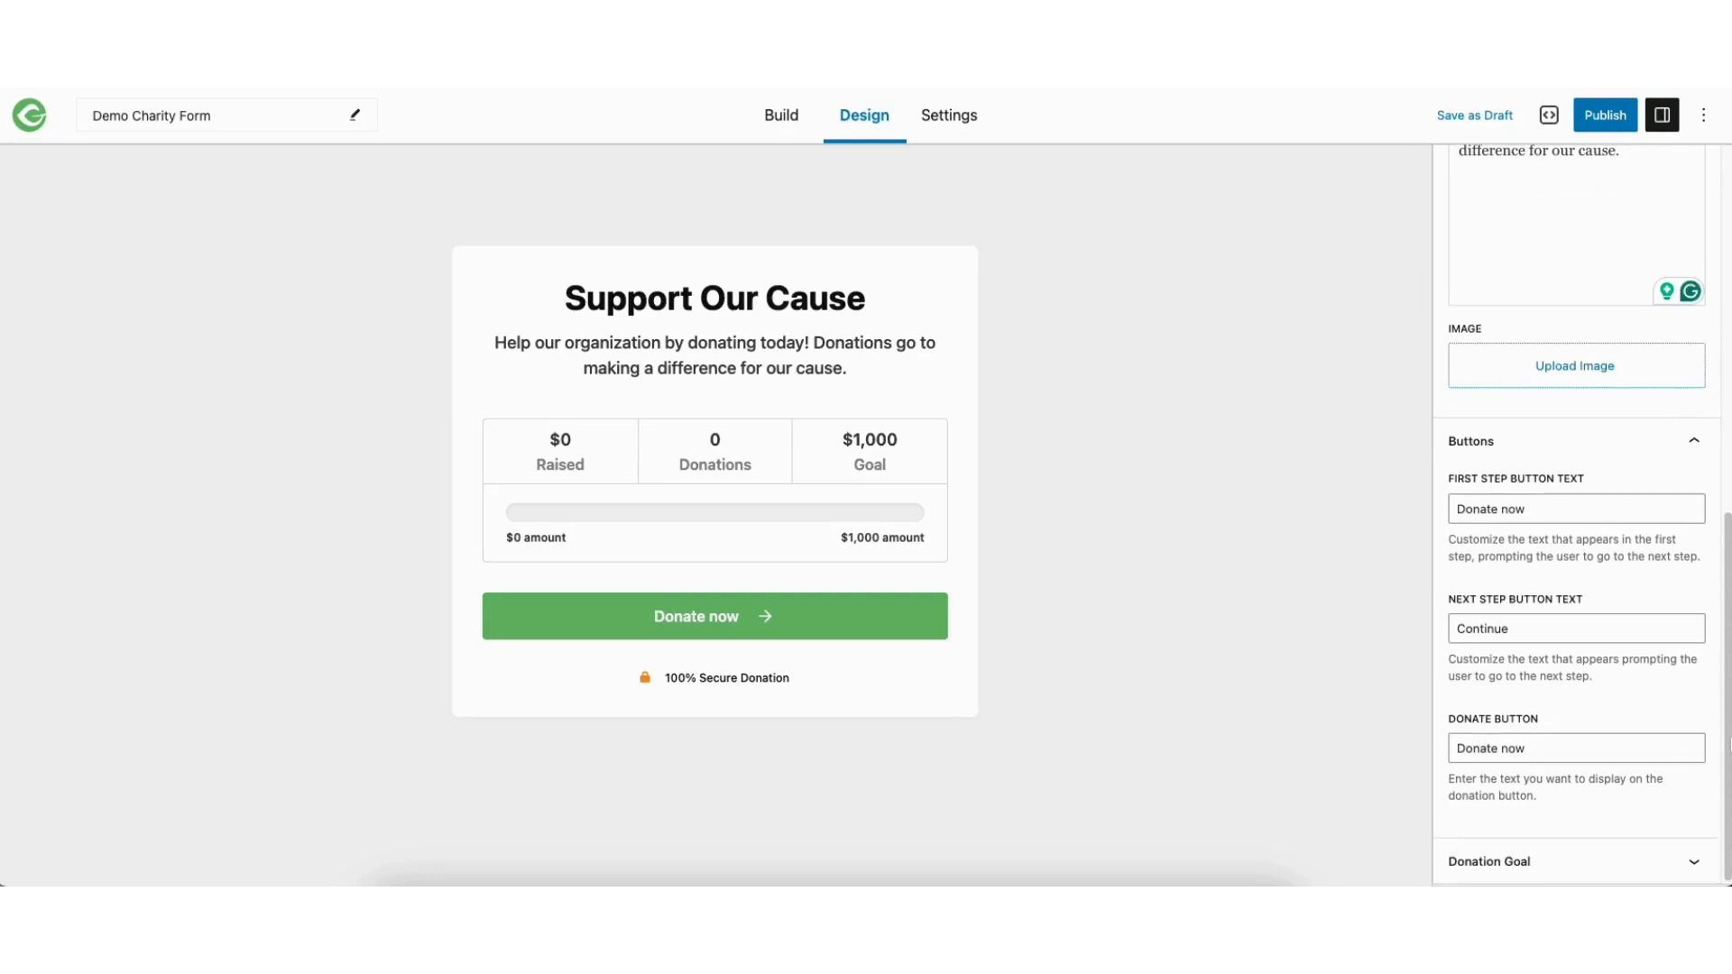
- Open the Donation Goal settings and try switching the donation goal off and Auto-Close Form on, restoring both
left_click(1519, 861)
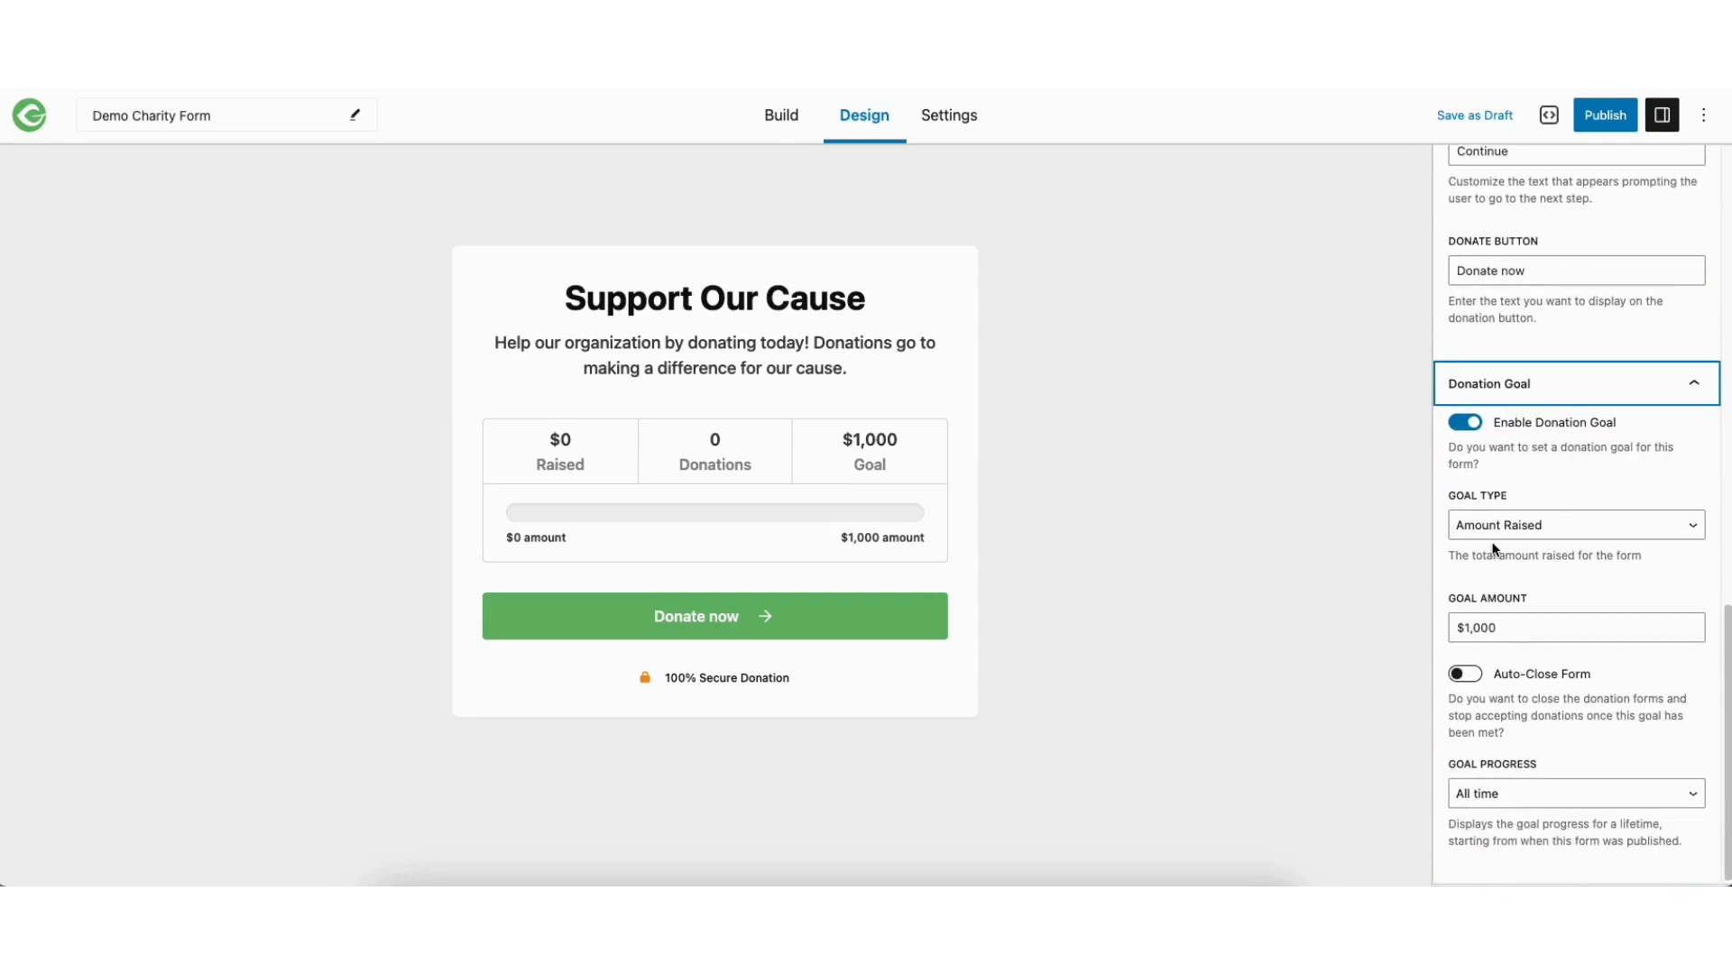
left_click(1463, 423)
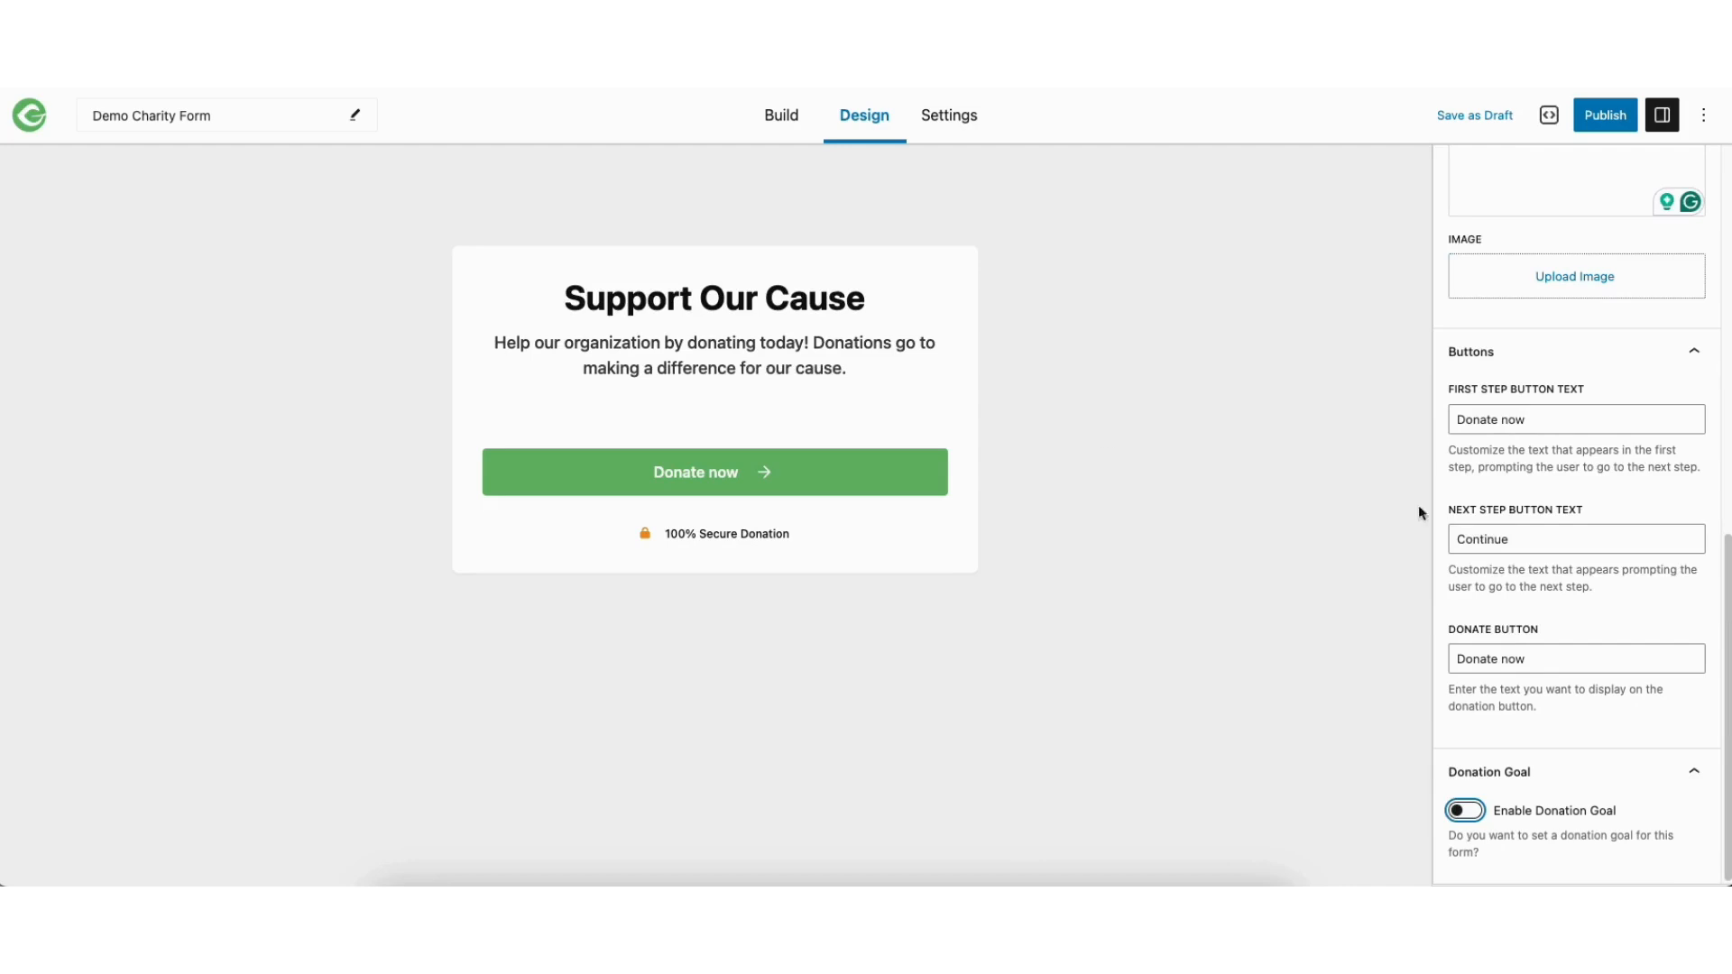
left_click(1465, 811)
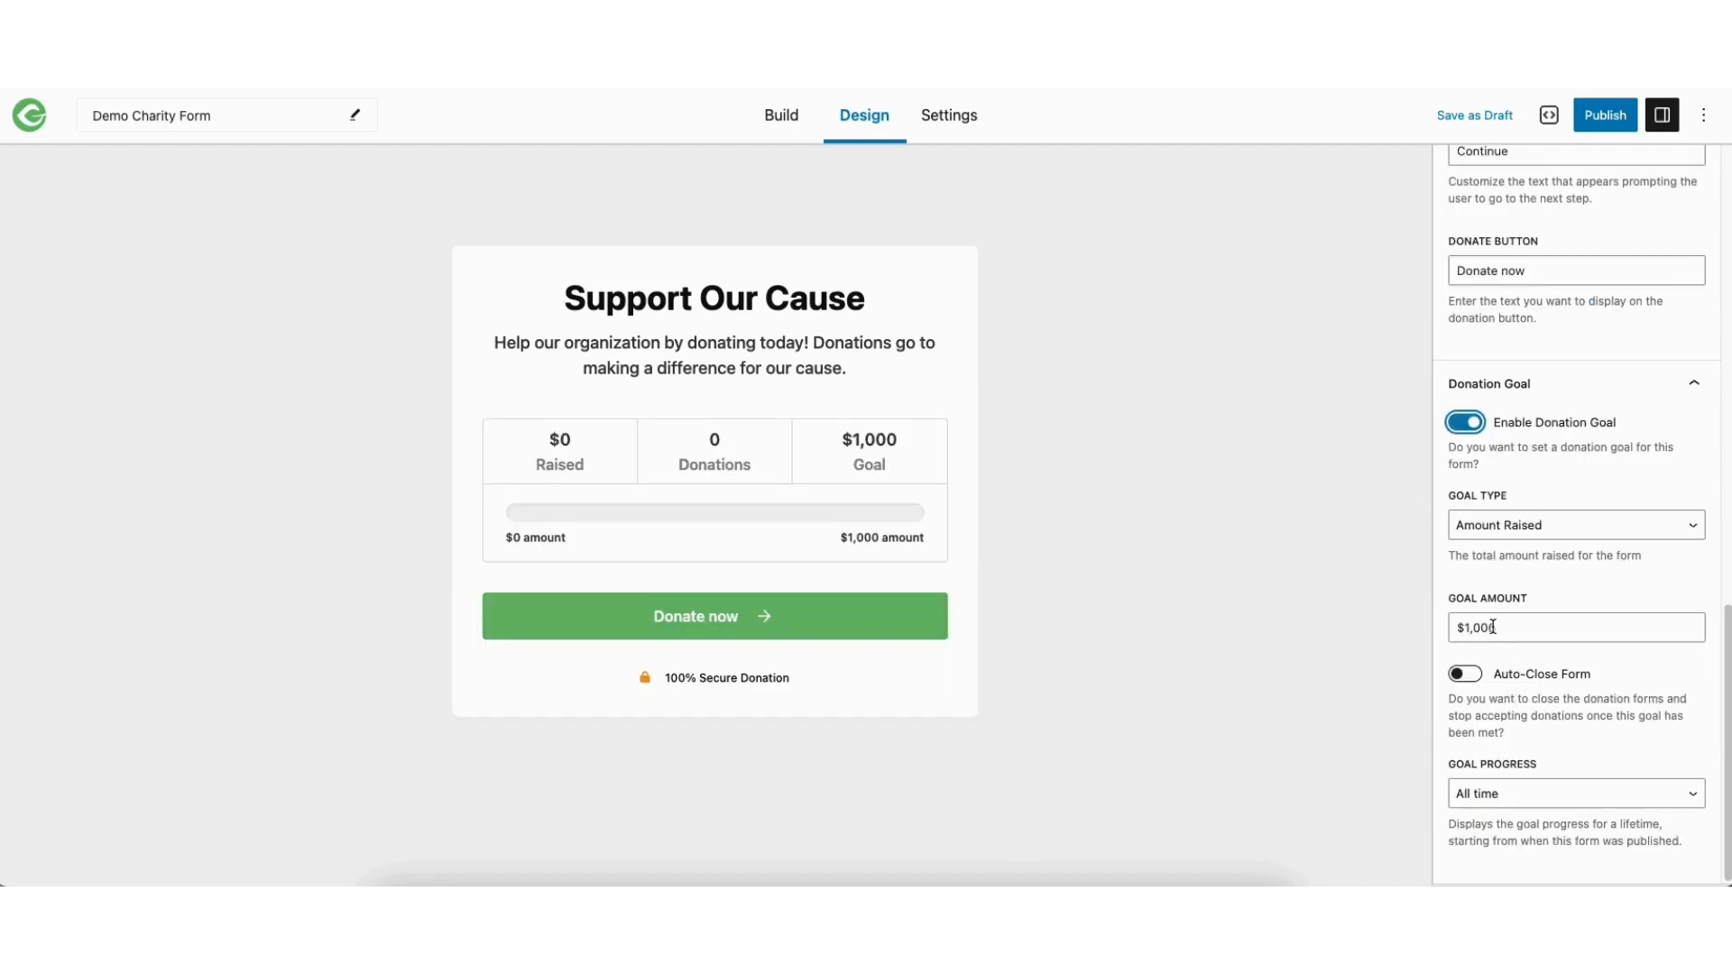
left_click(1470, 680)
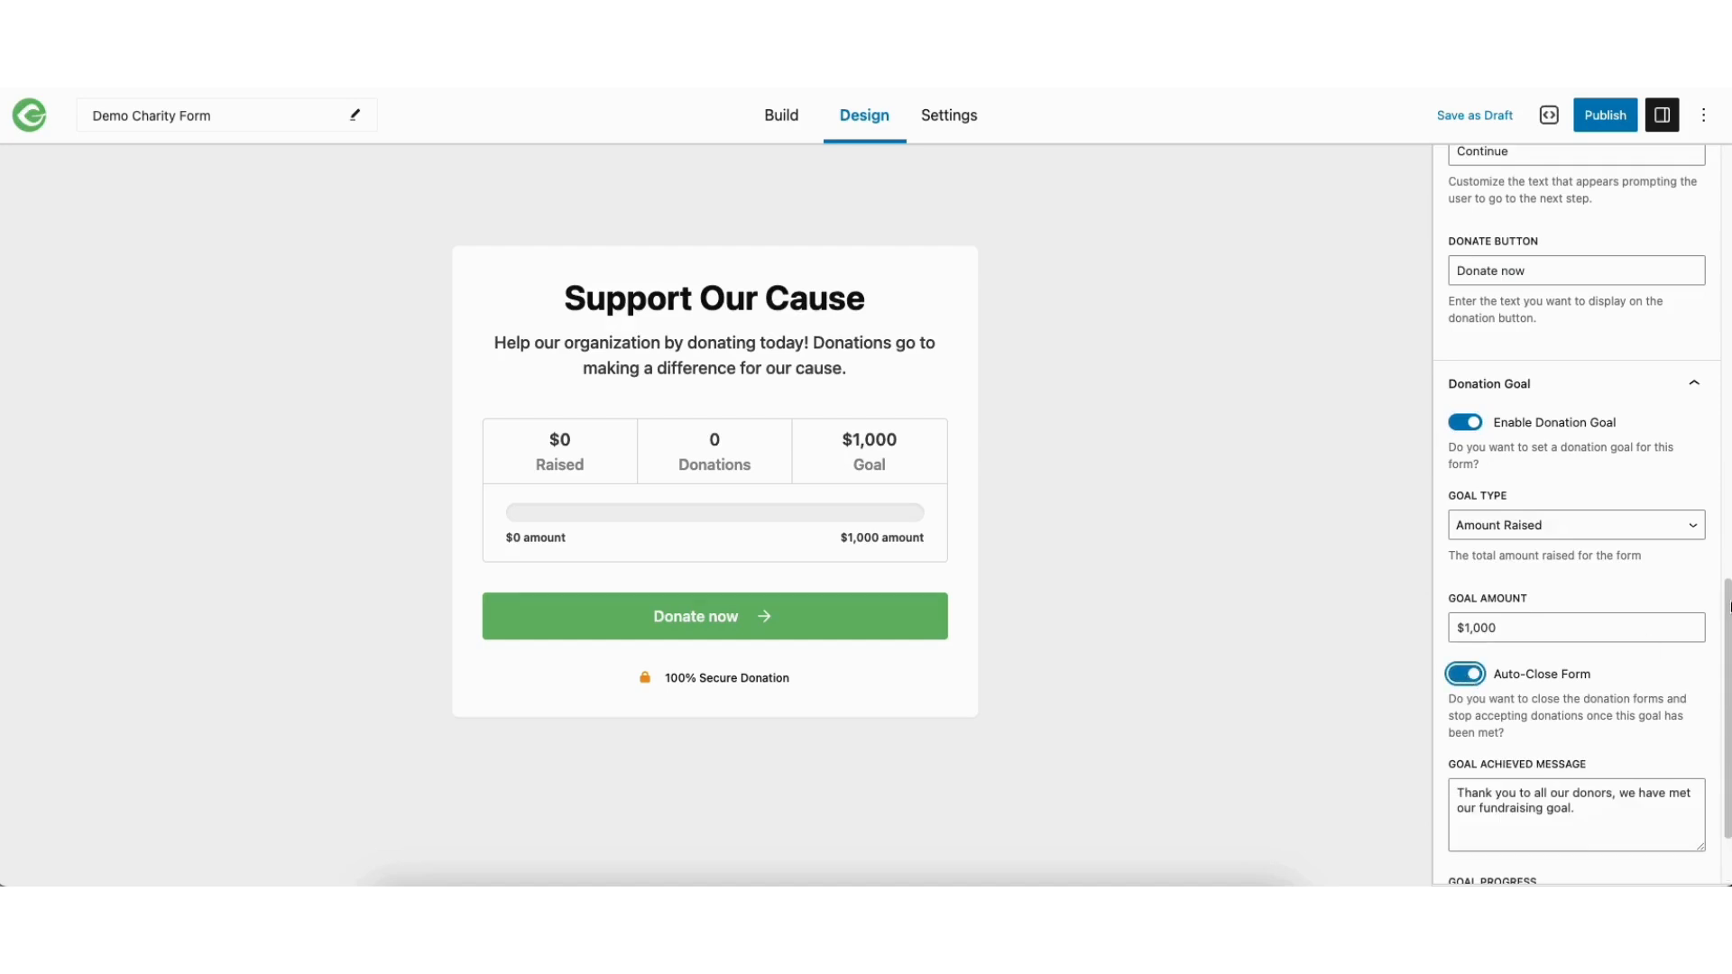
scroll(1729, 606, "down", 3)
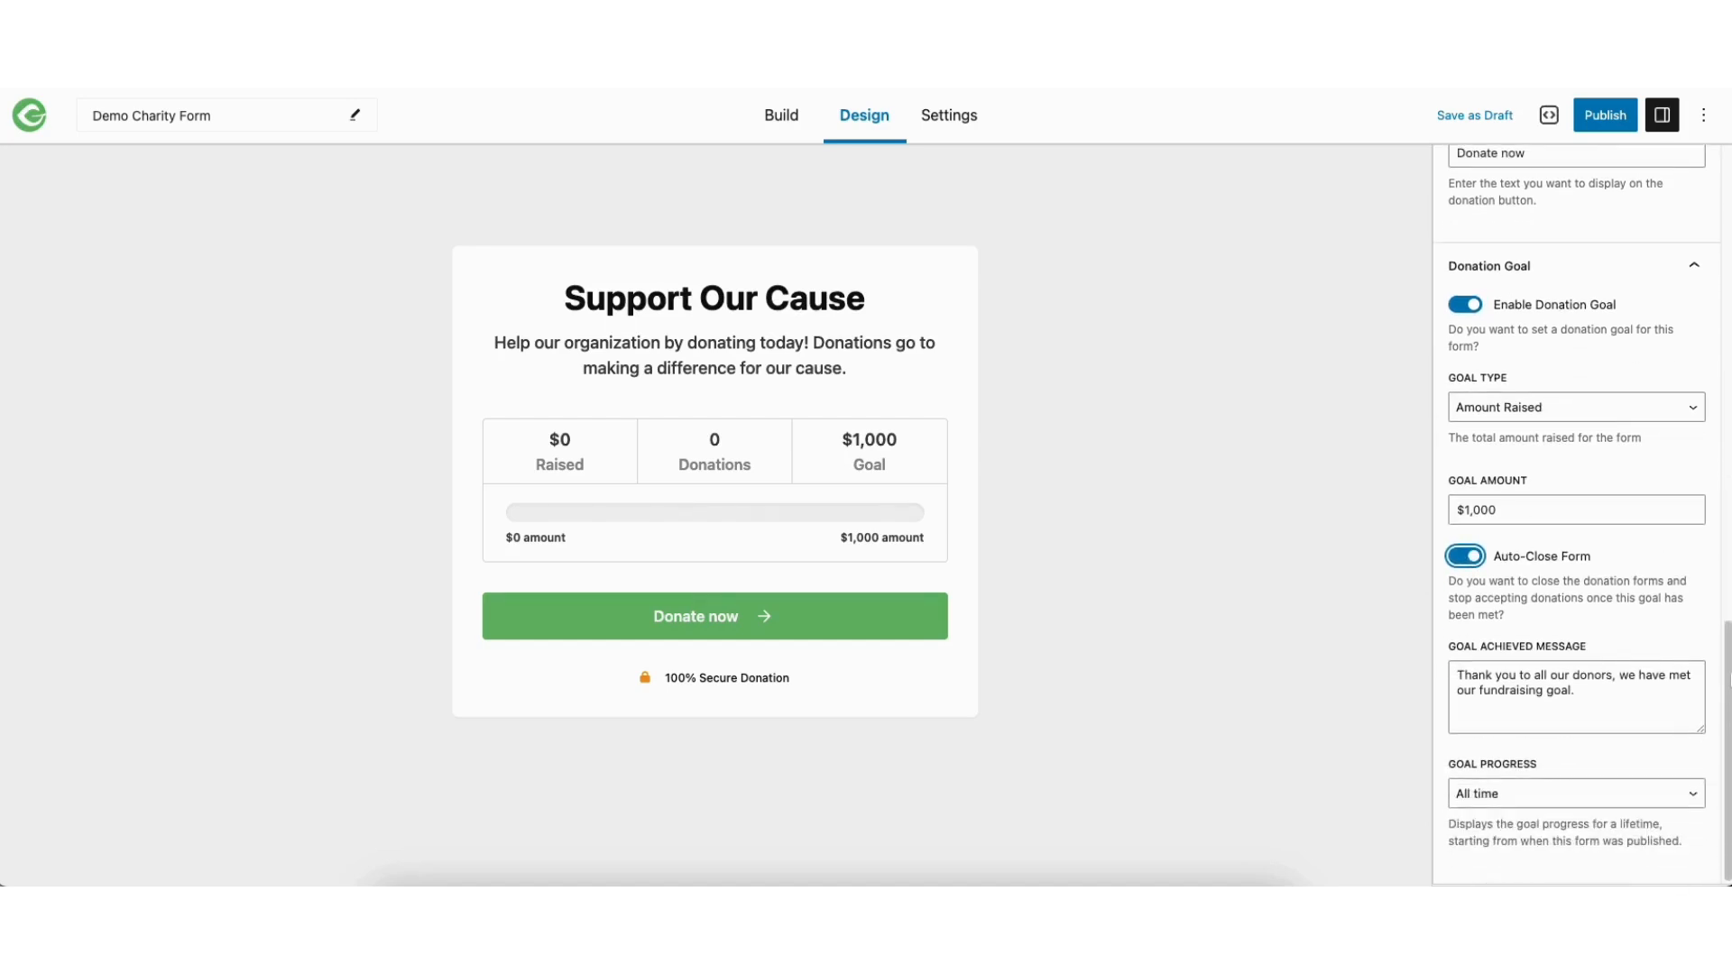
left_click(1463, 560)
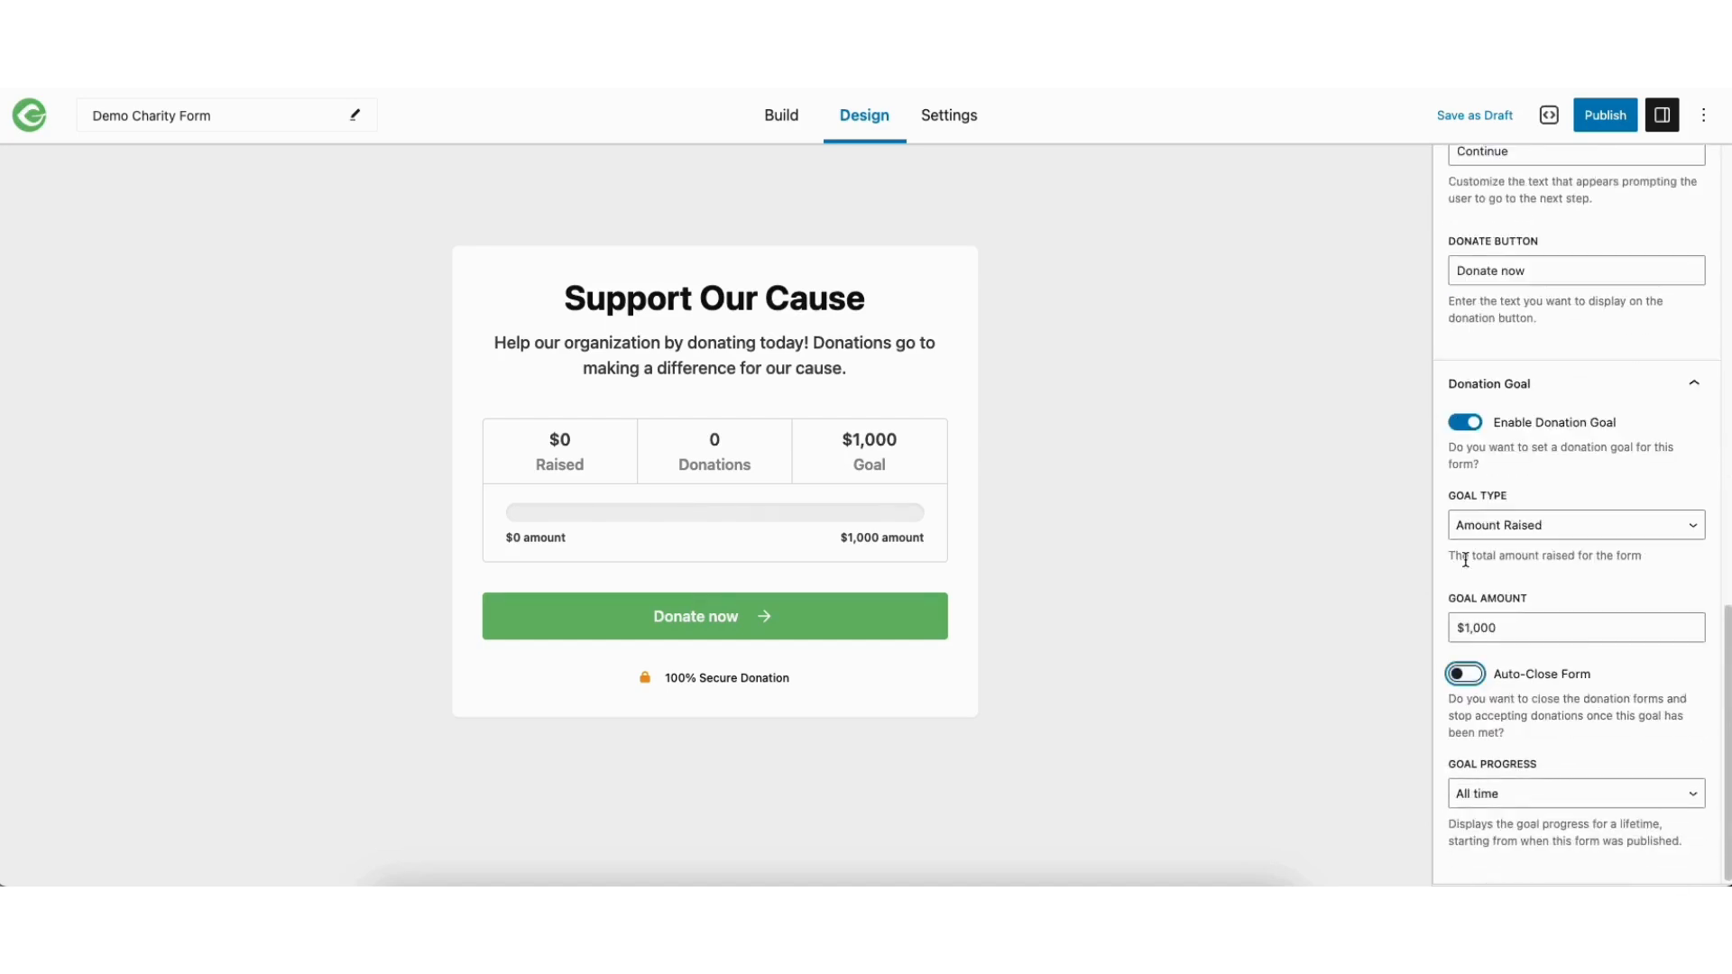
- Set the donation goal's progress to Custom and review its start and end date fields
left_click(1505, 795)
left_click(1498, 814)
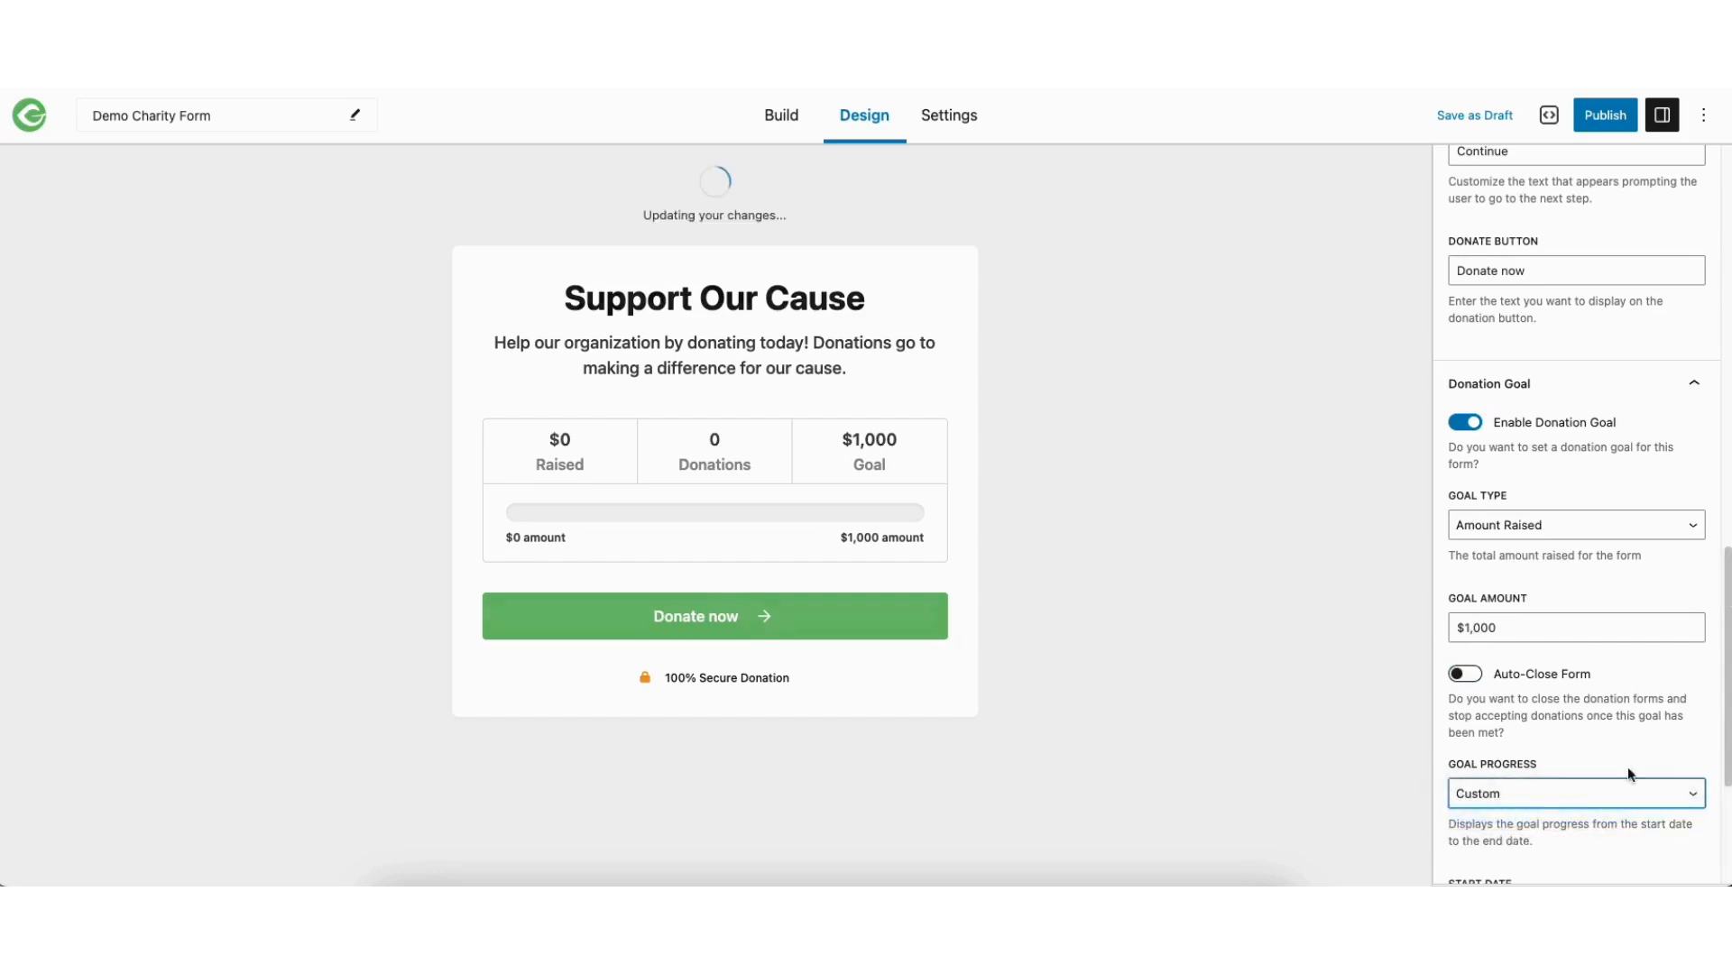
scroll(1730, 639, "down", 5)
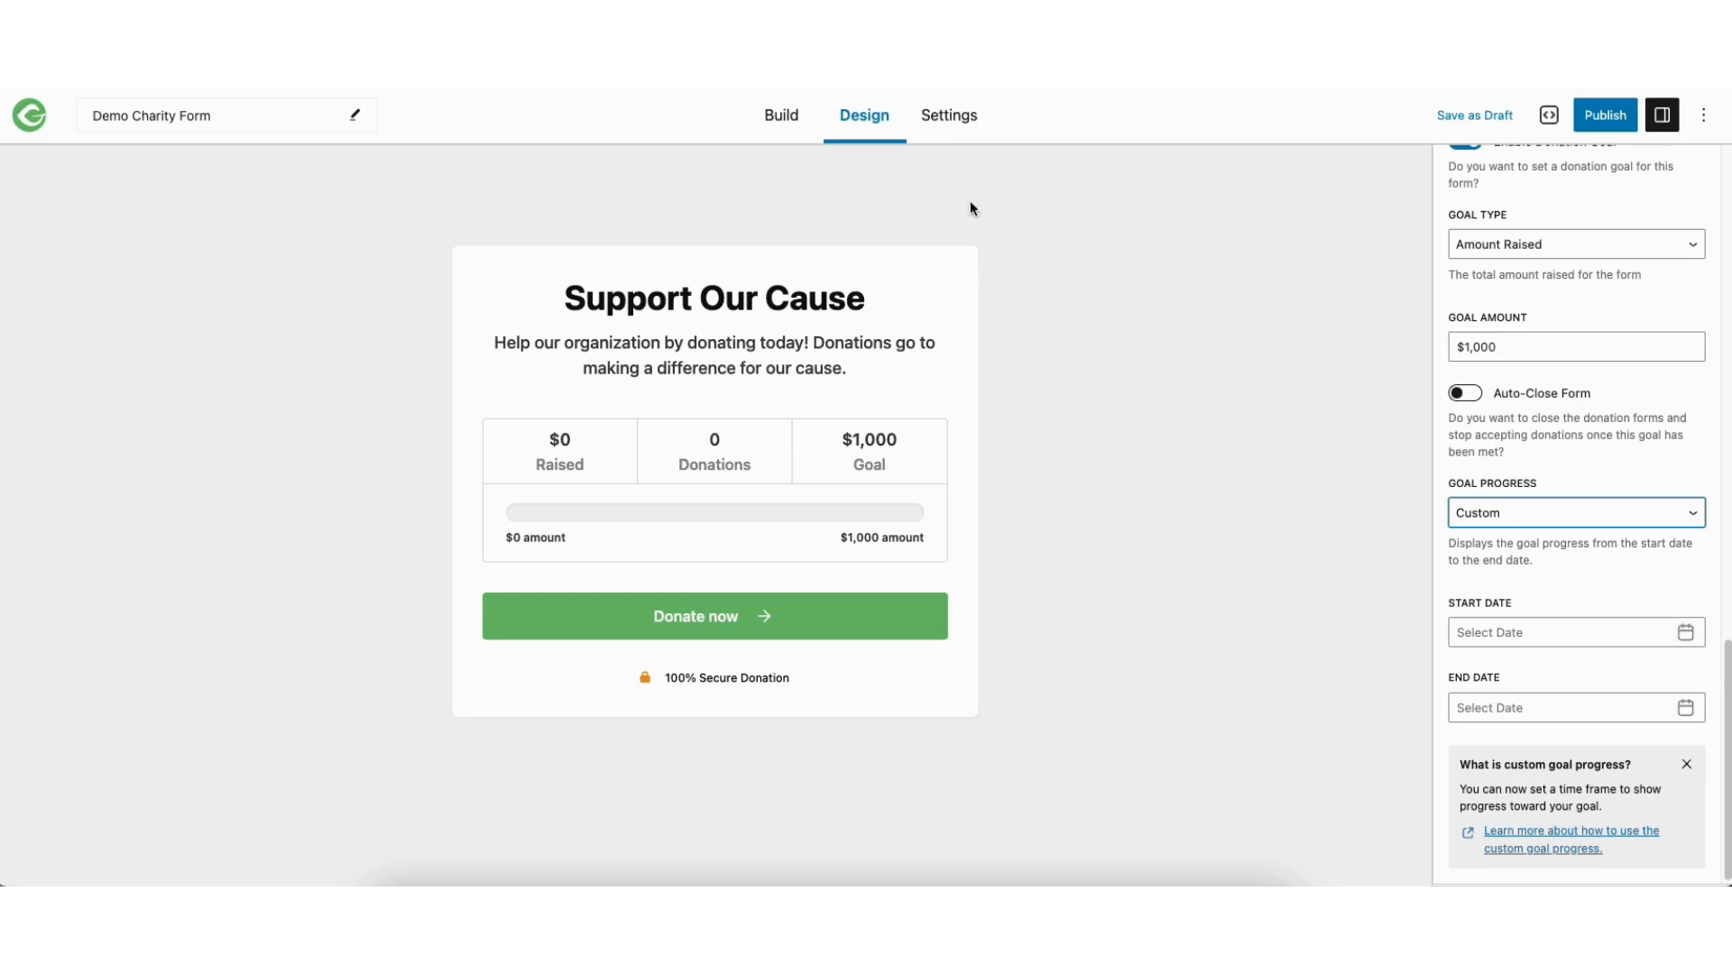
- Switch to building the form's fields and exit the guided tour
left_click(792, 130)
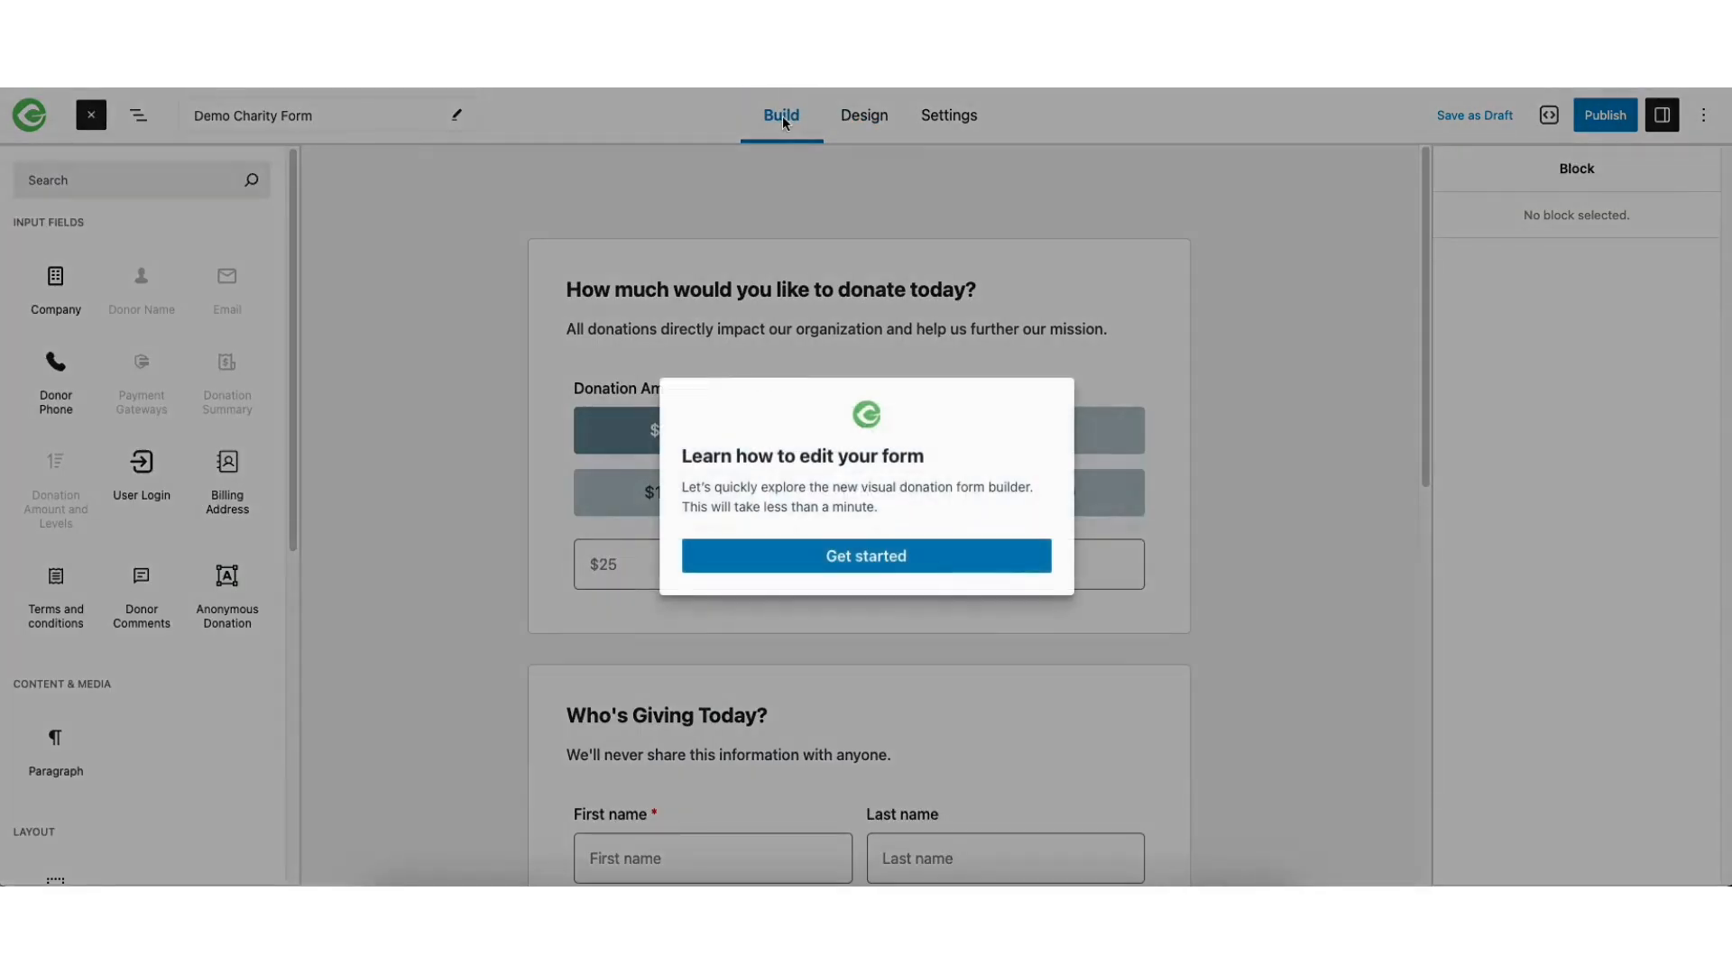
left_click(815, 557)
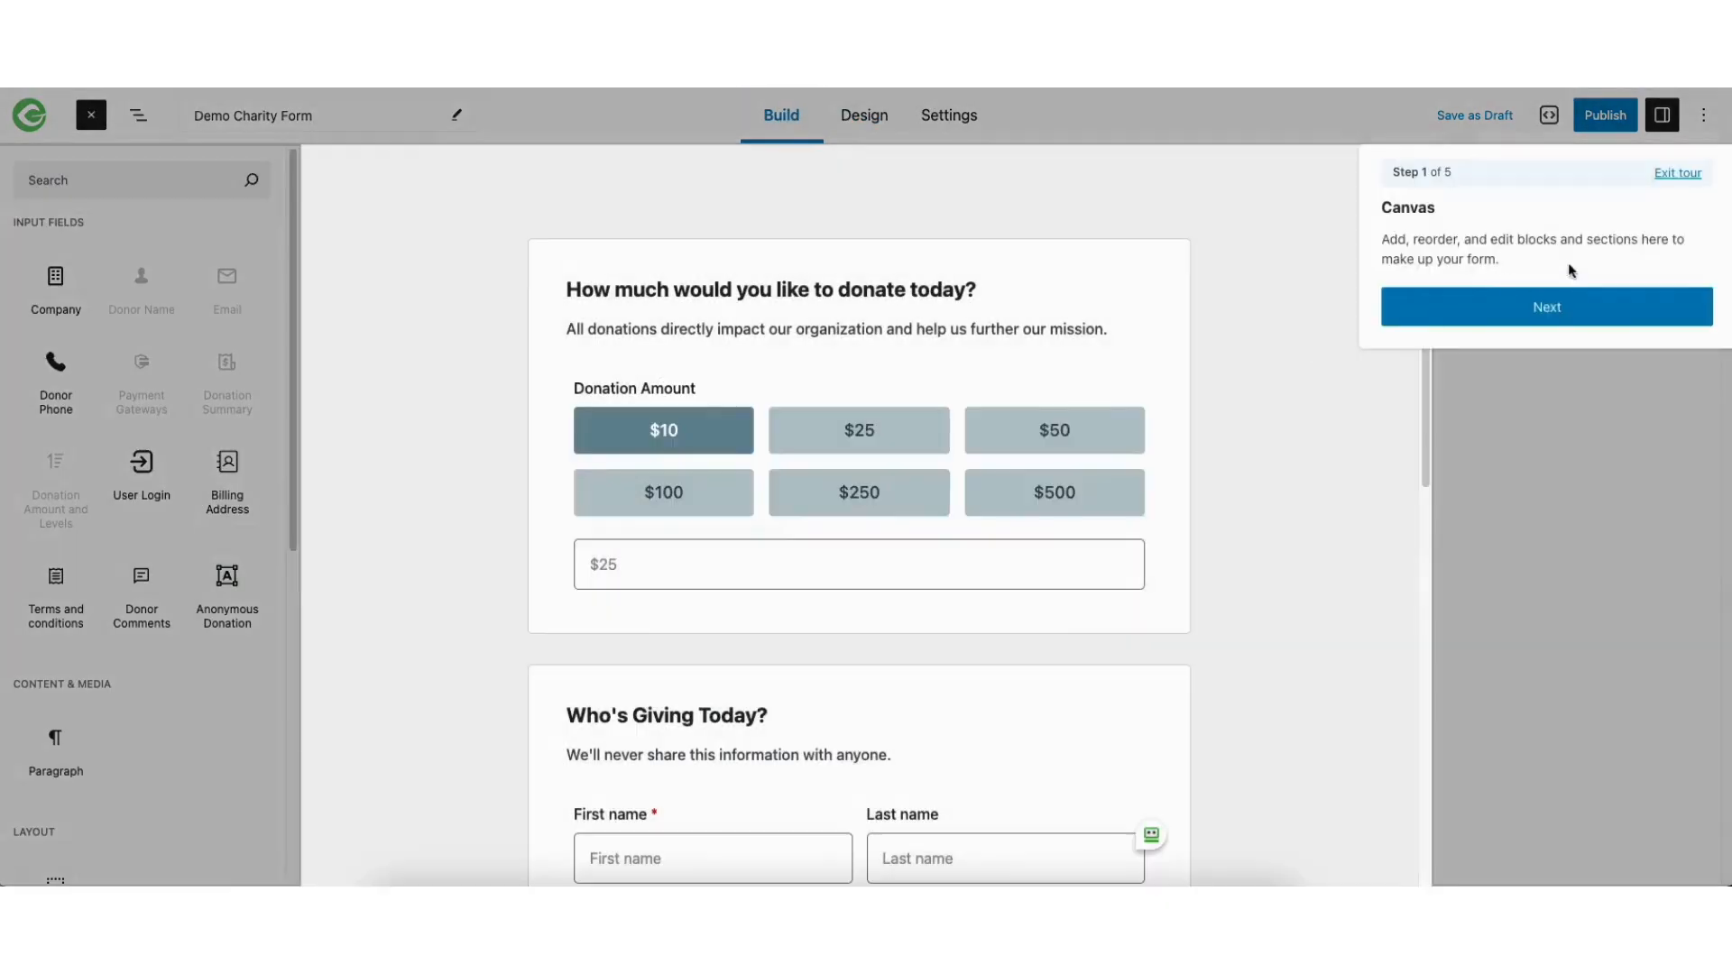
left_click(1670, 177)
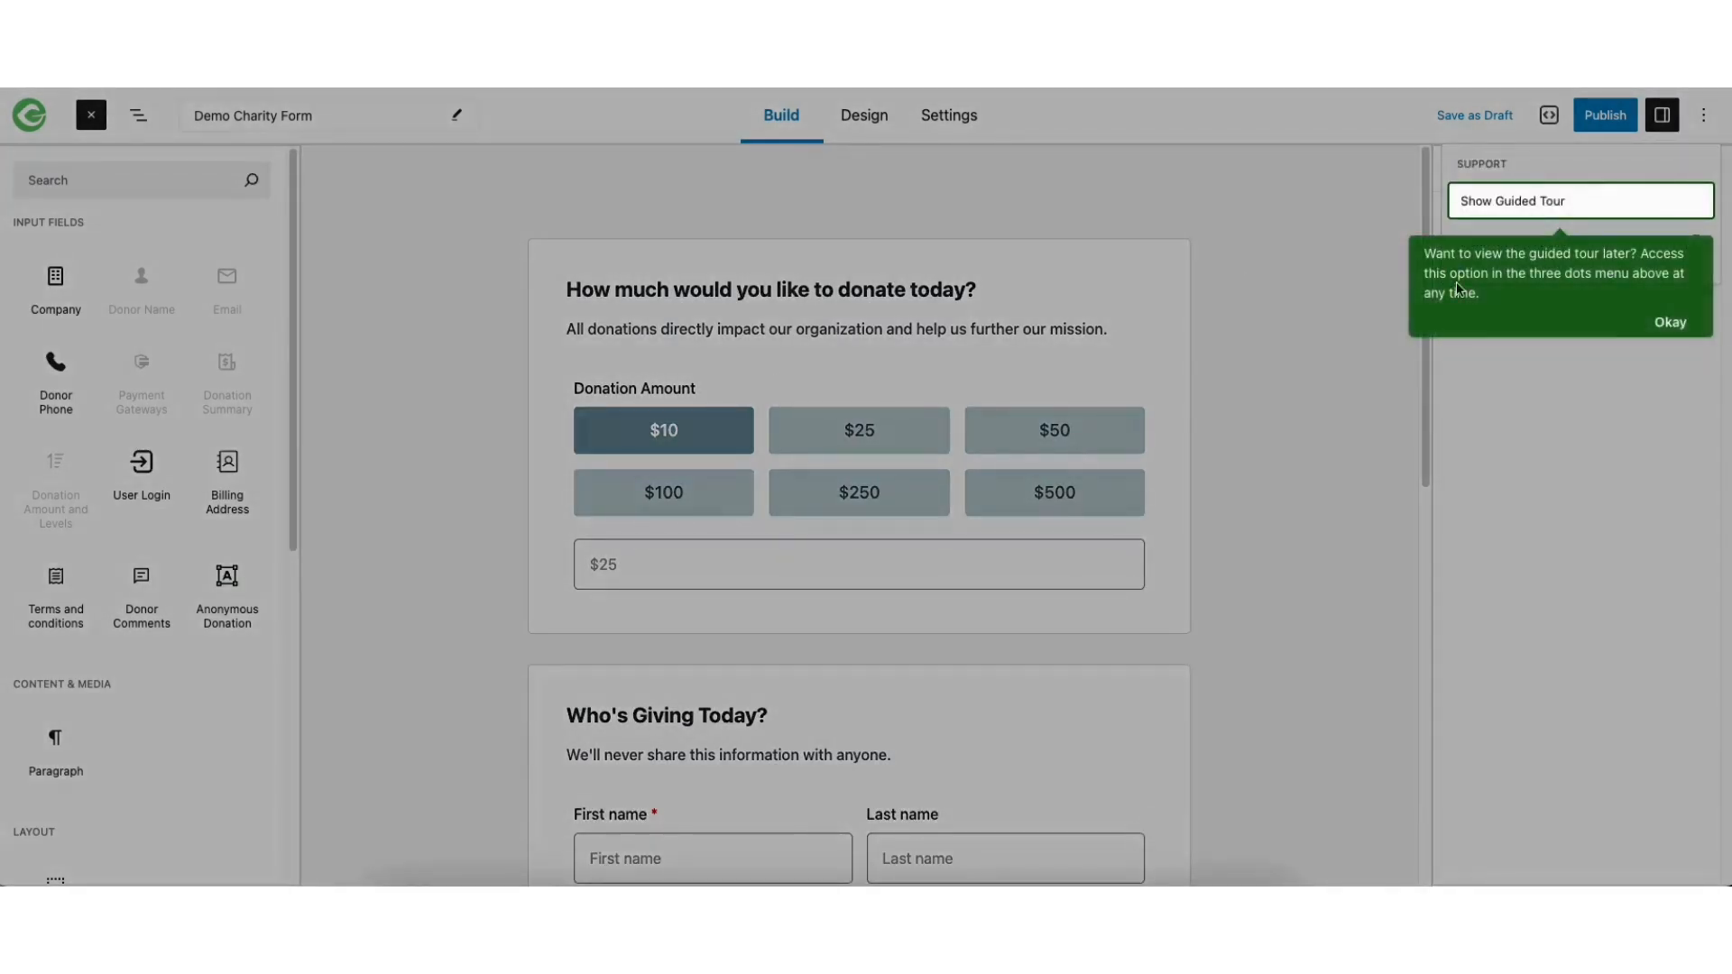
left_click(1676, 324)
- Open the settings of the Donation Amount block and of the "How much would you like to donate today?" section
left_click(907, 370)
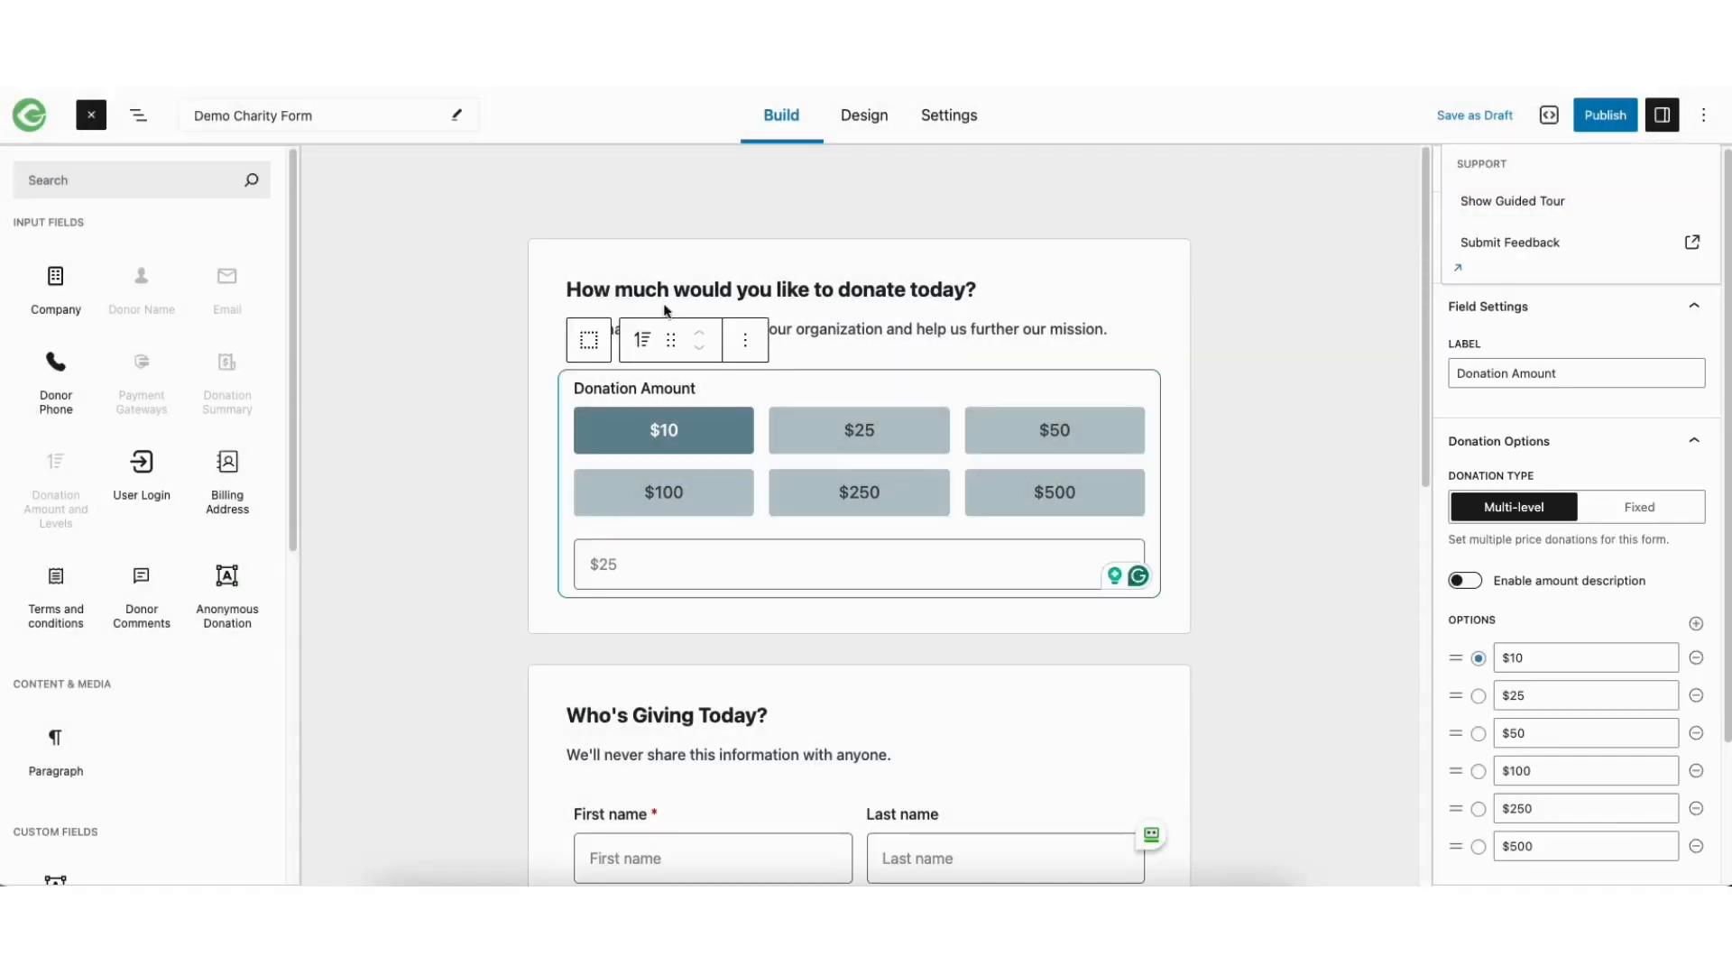
left_click(644, 289)
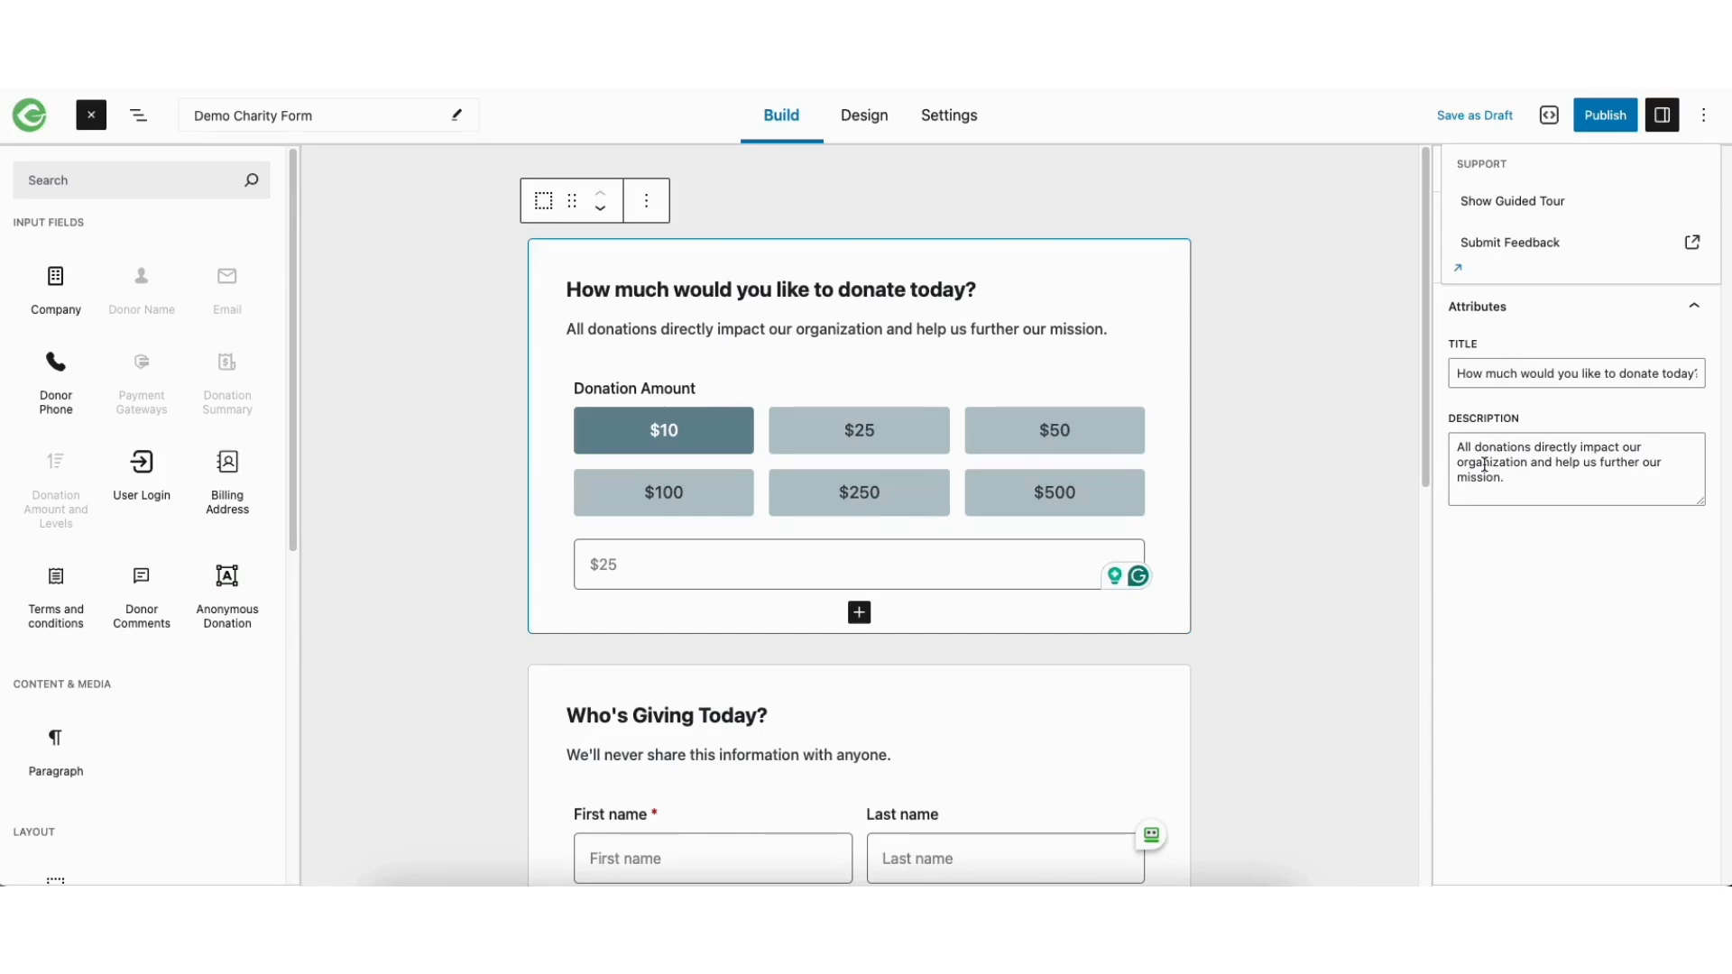
- Select the Donation Amount block and try enabling amount descriptions for its levels, switching them off again
left_click(614, 432)
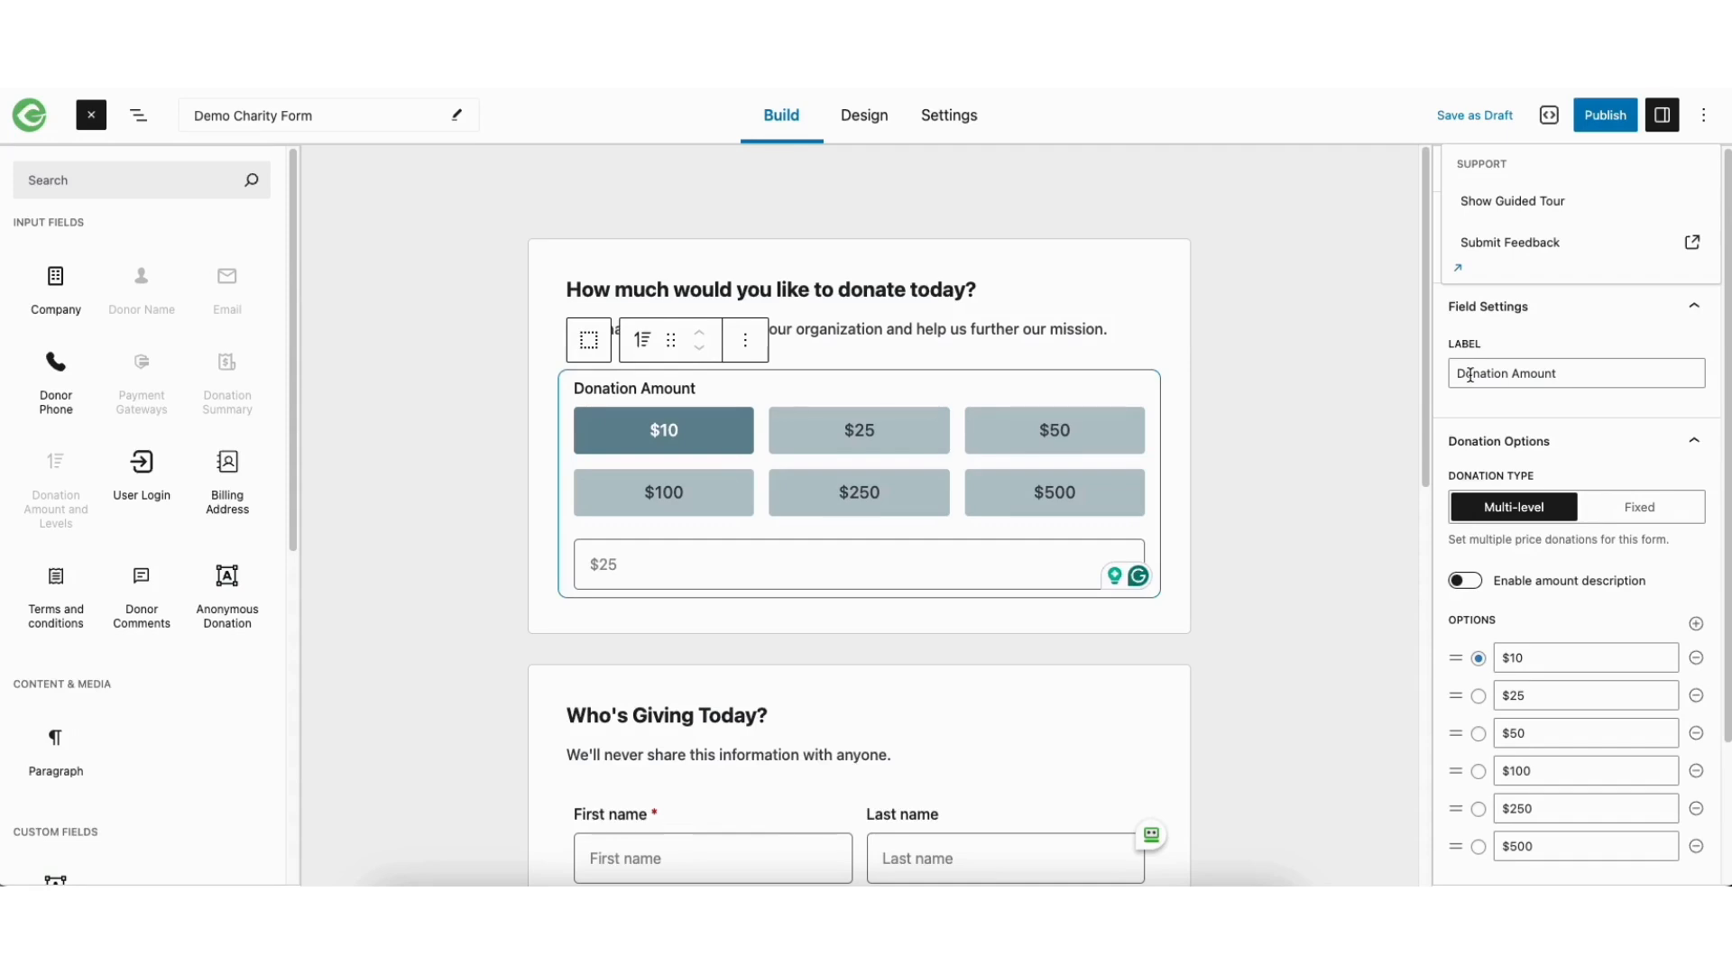
left_click(1464, 585)
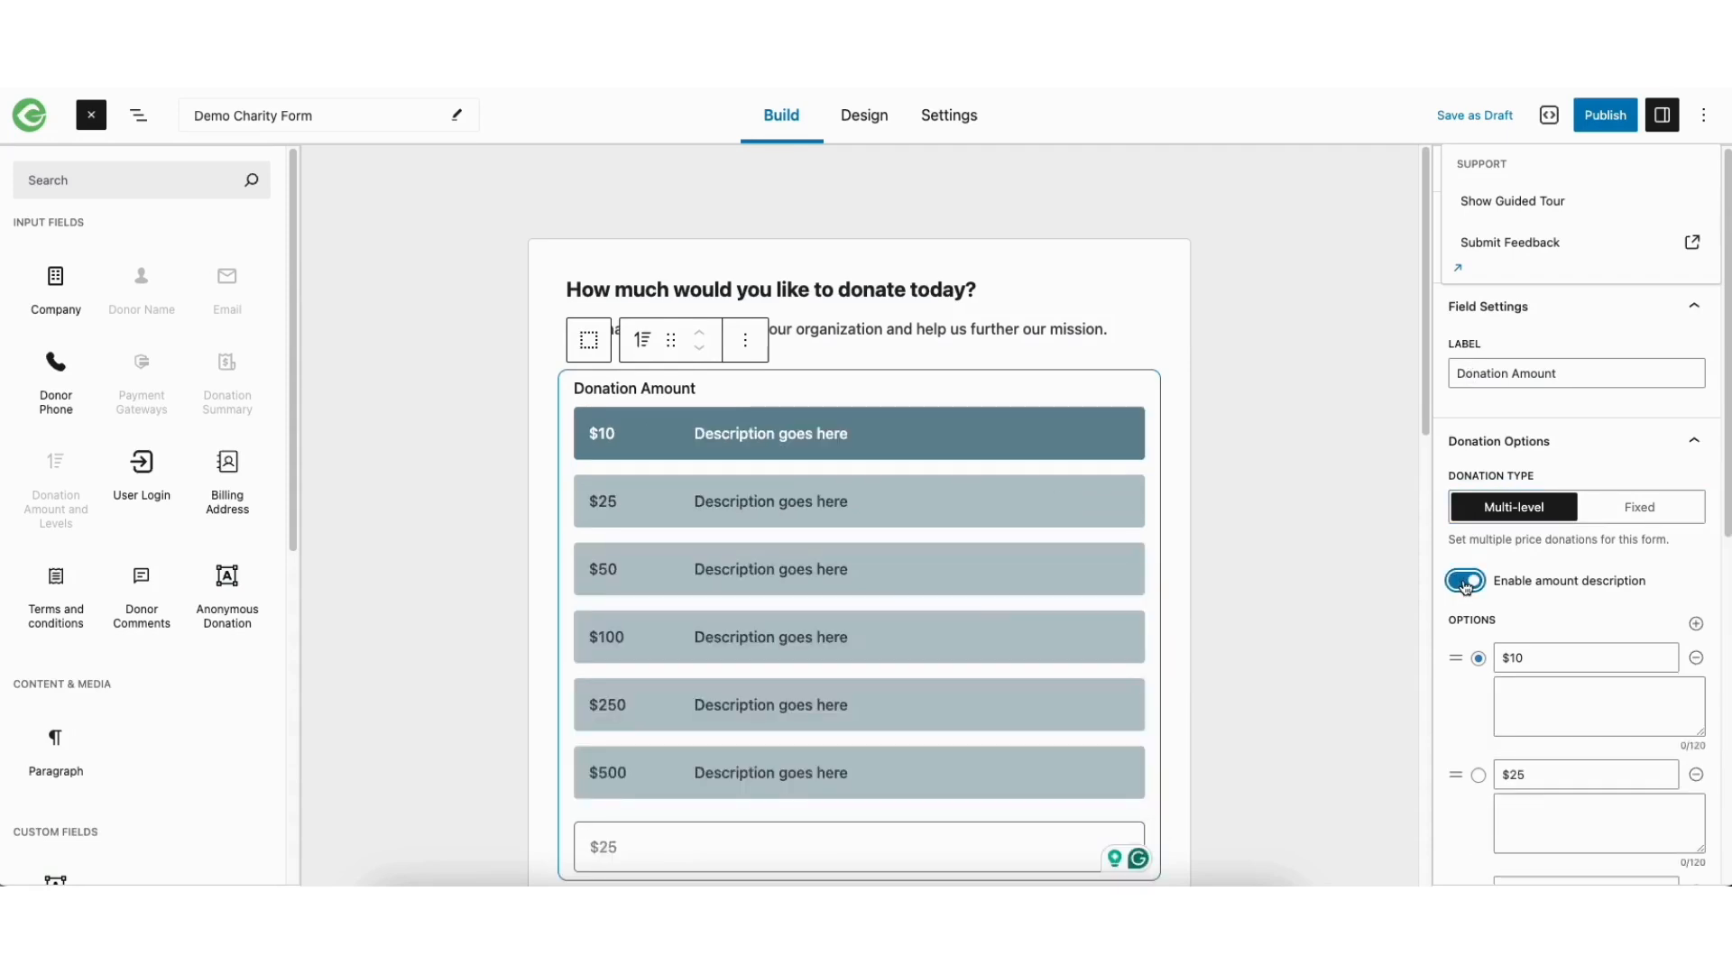
left_click(1467, 585)
scroll(1534, 587, "down", 2)
scroll(1531, 505, "down", 1)
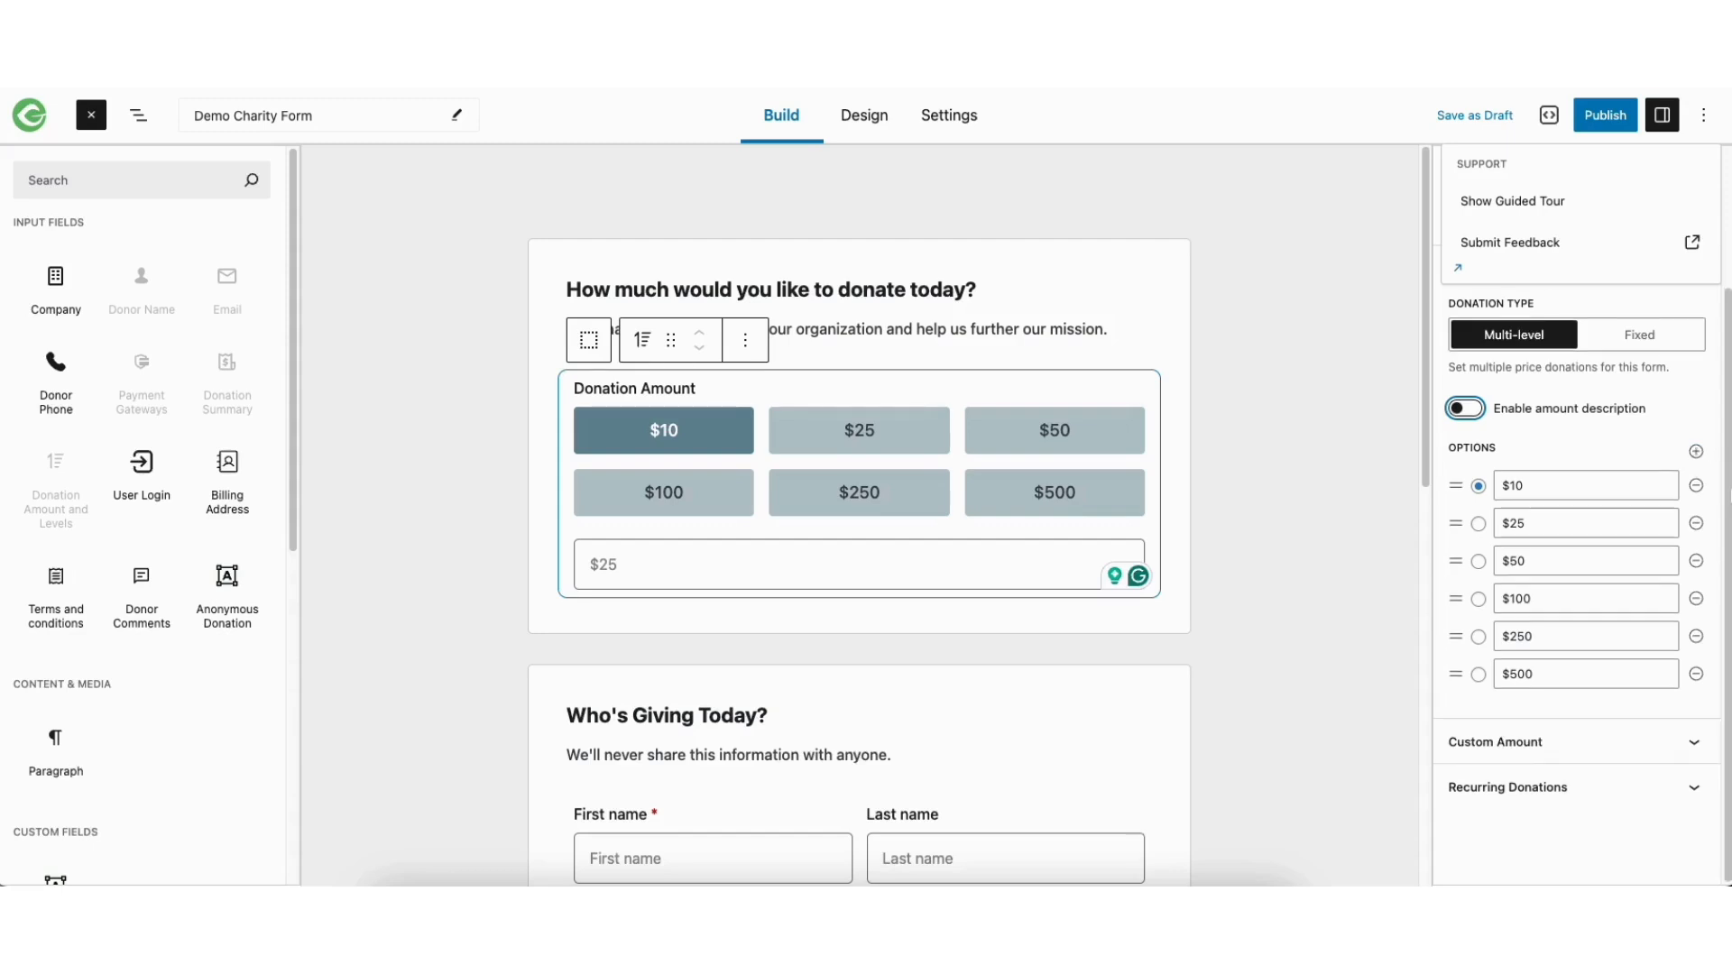
- Try disabling the Custom Amount option, restore it, and review its minimum and maximum fields and the Recurring Donations settings
left_click(1509, 745)
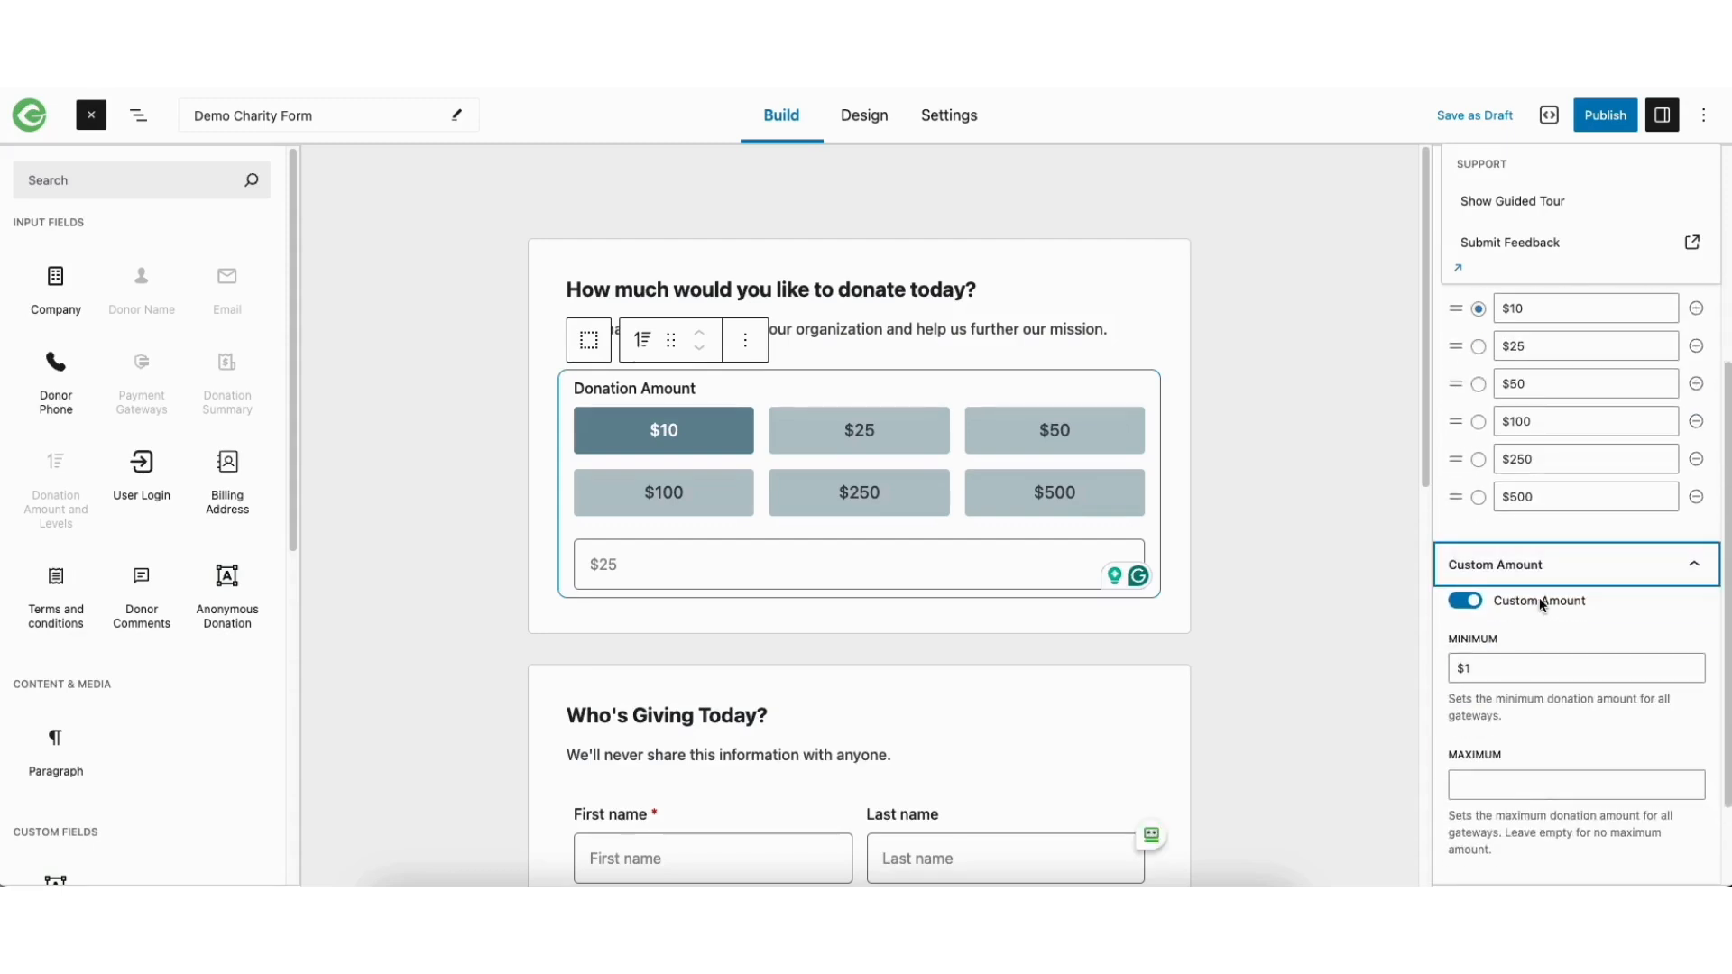
left_click(1468, 603)
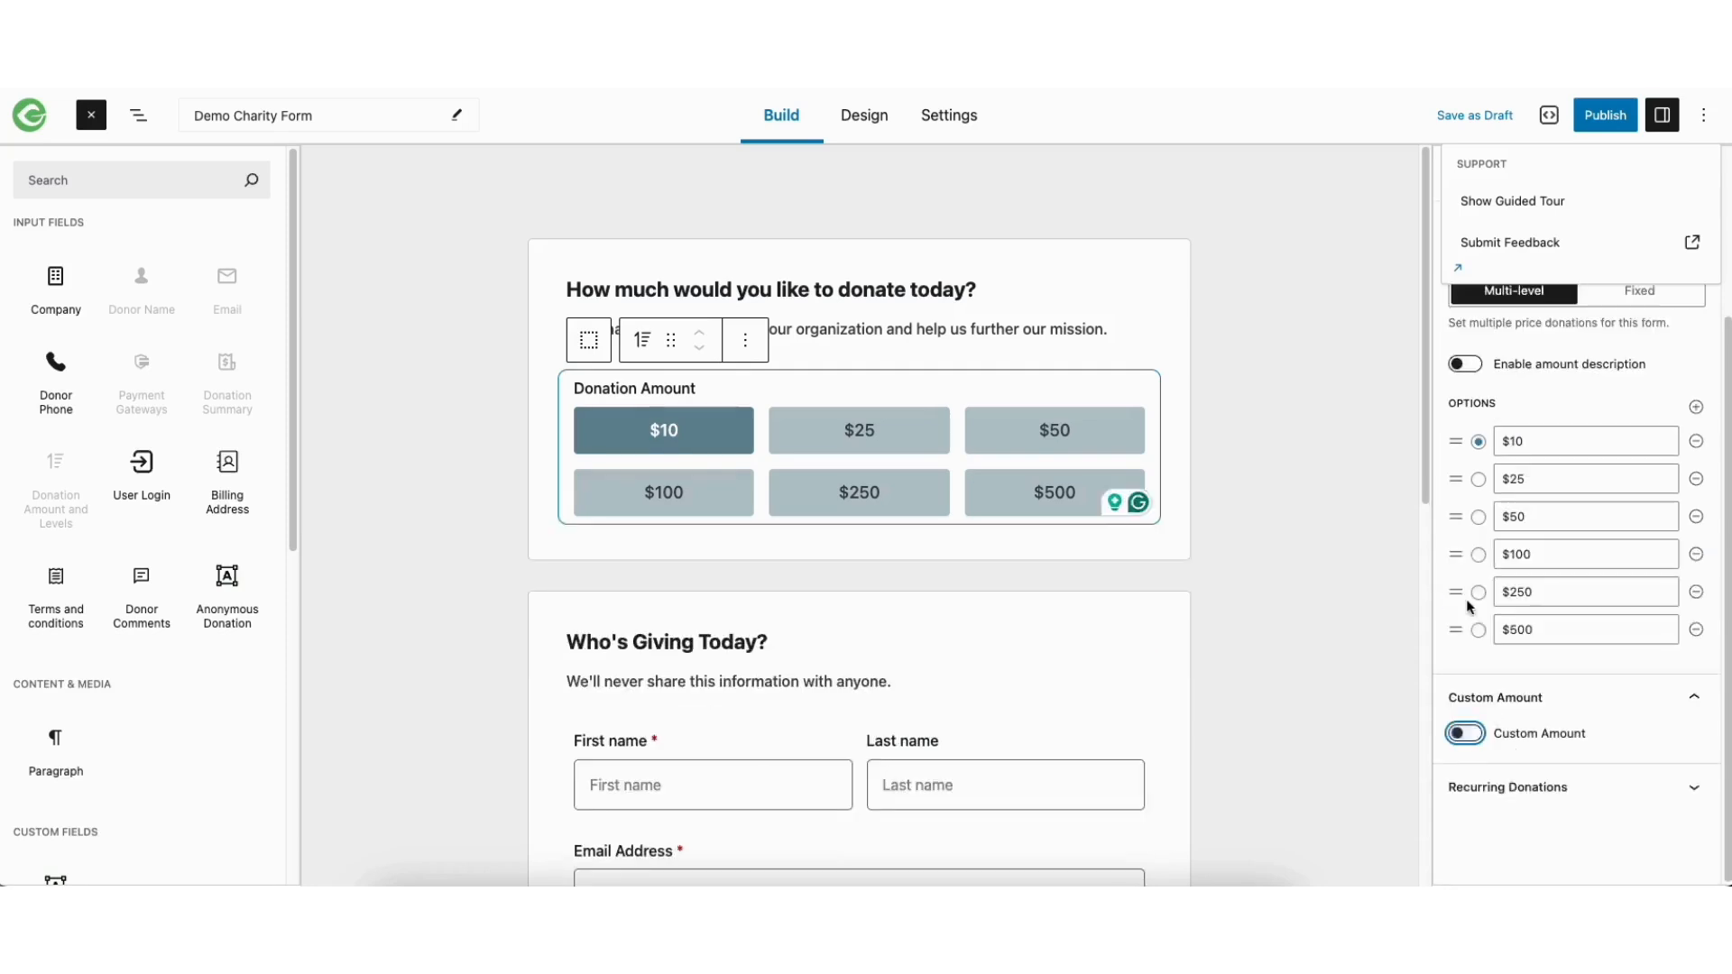
left_click(1468, 736)
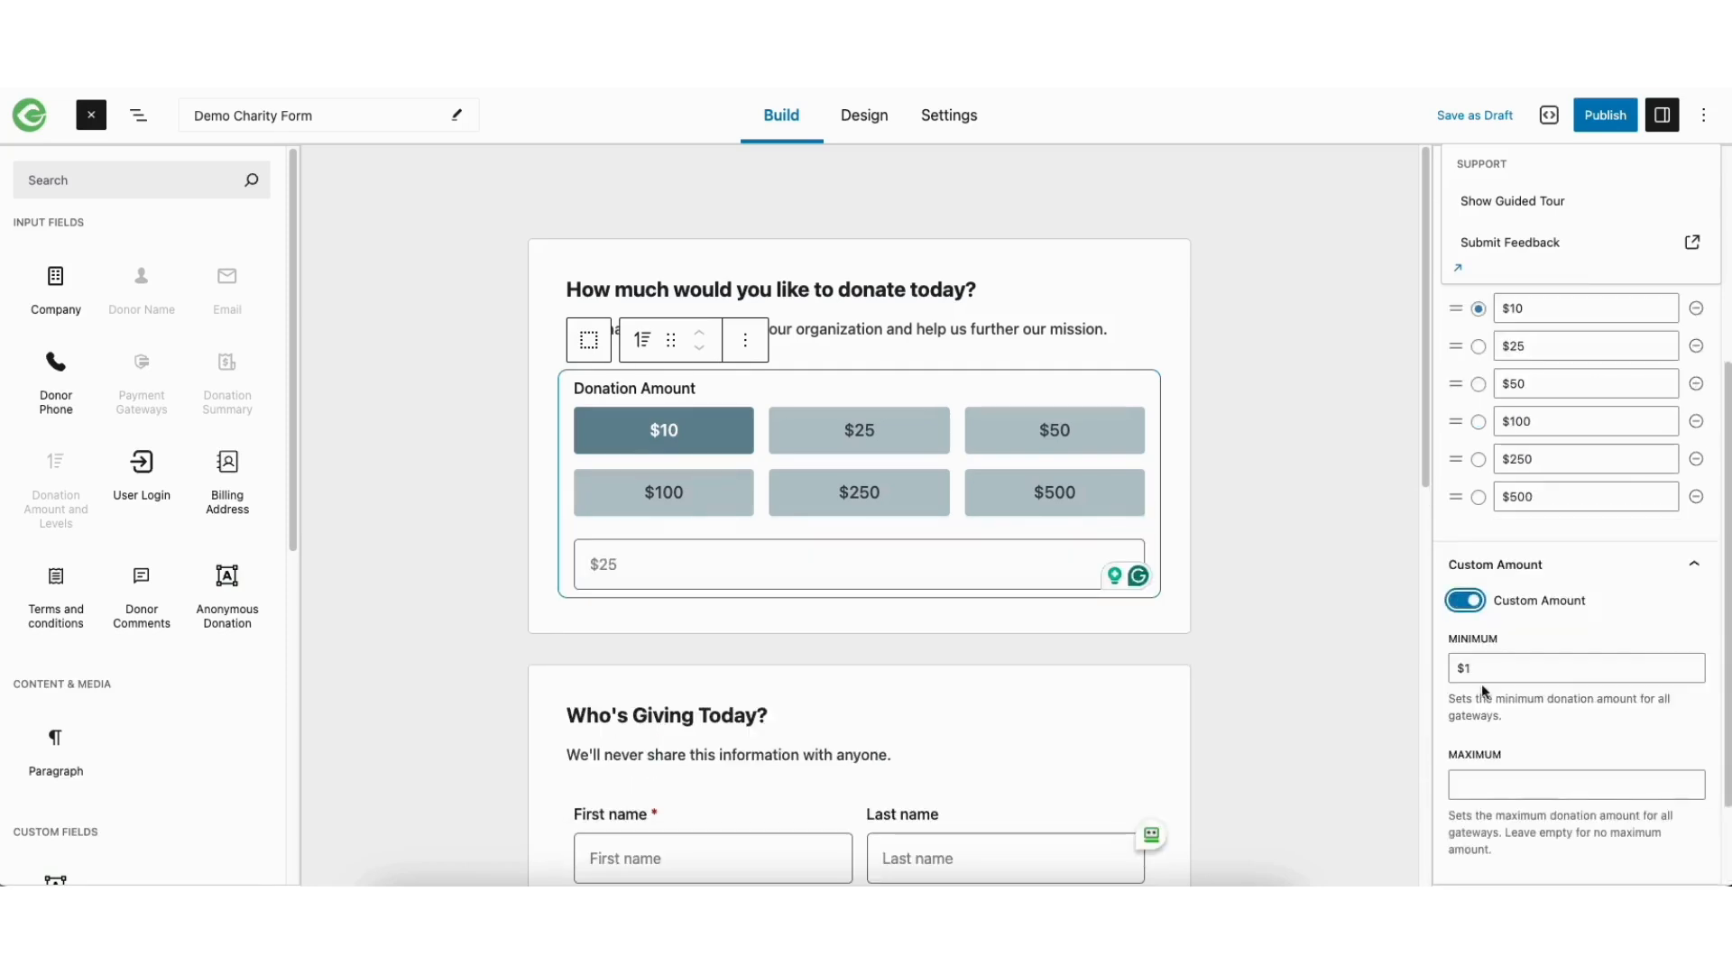
left_click(1497, 666)
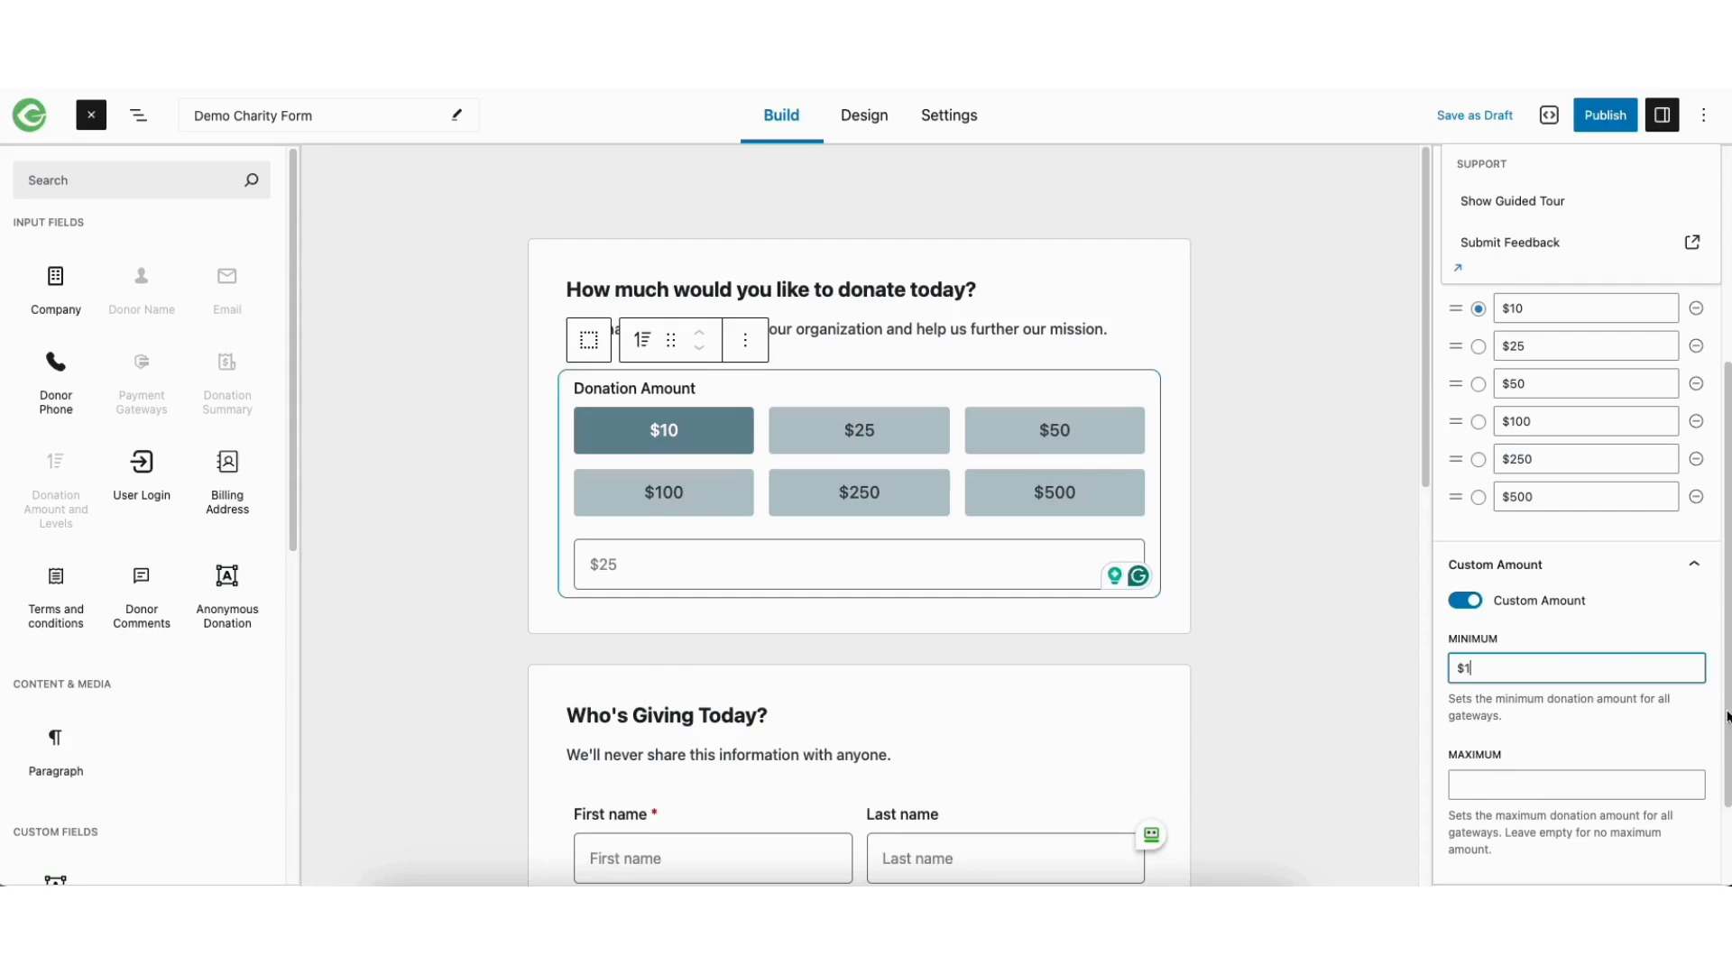
scroll(1726, 815, "down", 3)
left_click(1558, 788)
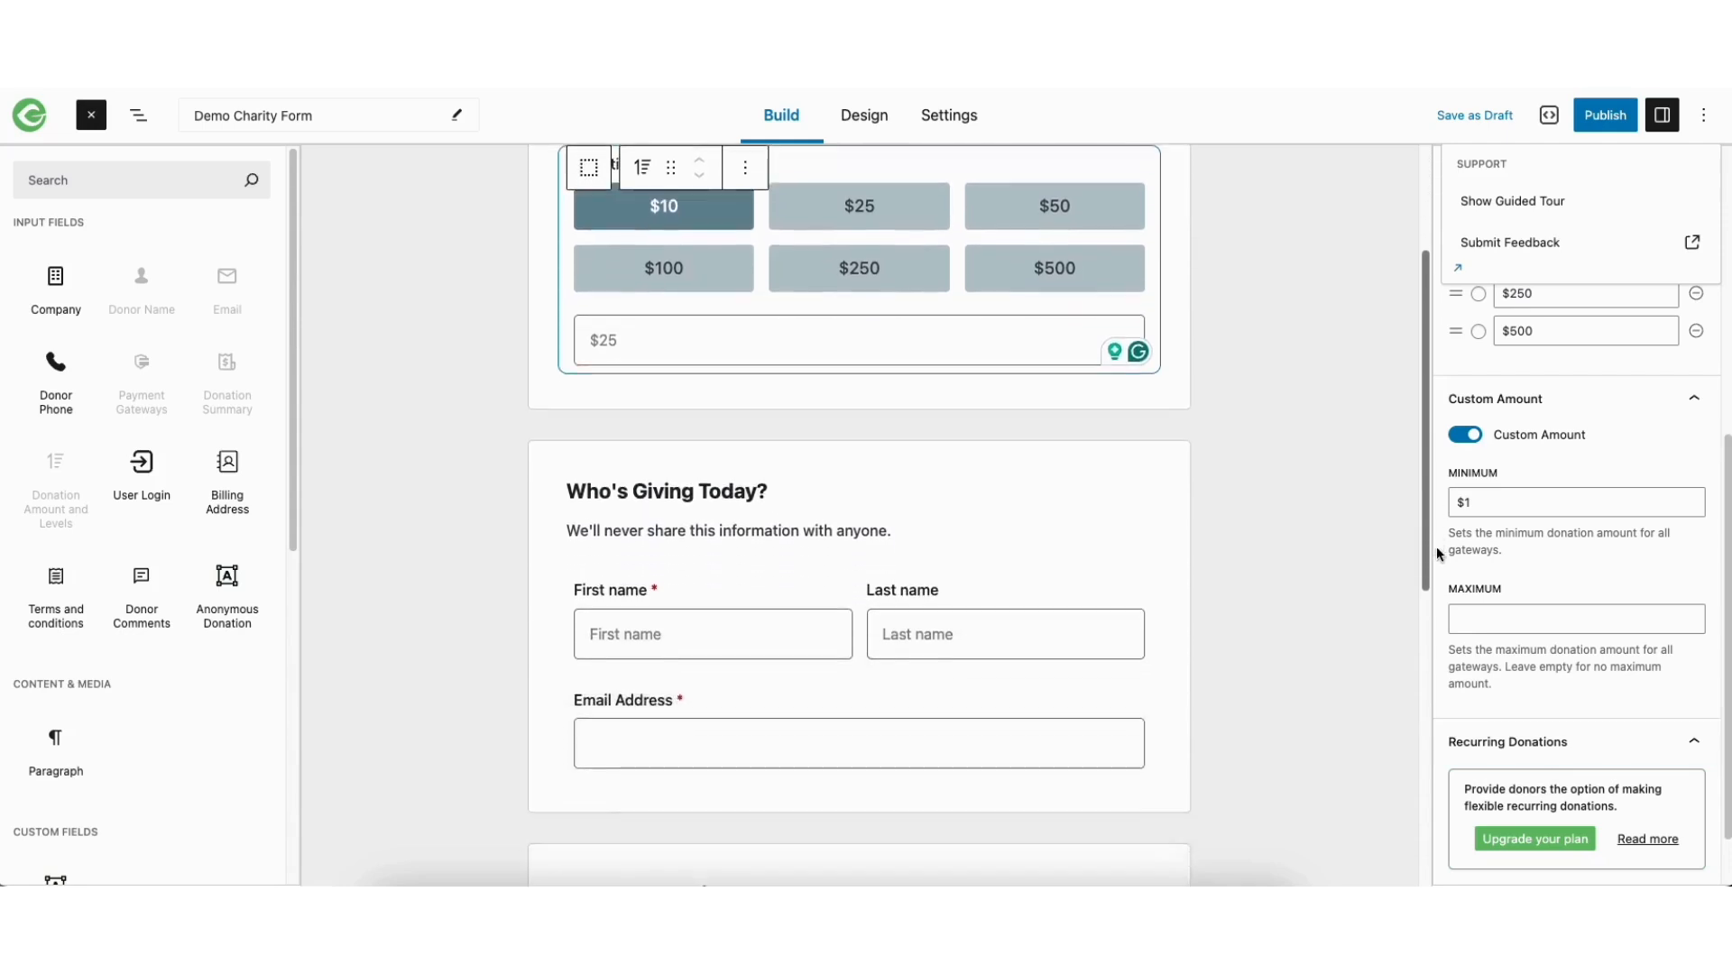
- Examine the settings of the donor name block and of the donation summary block under Payment Details
left_click(643, 460)
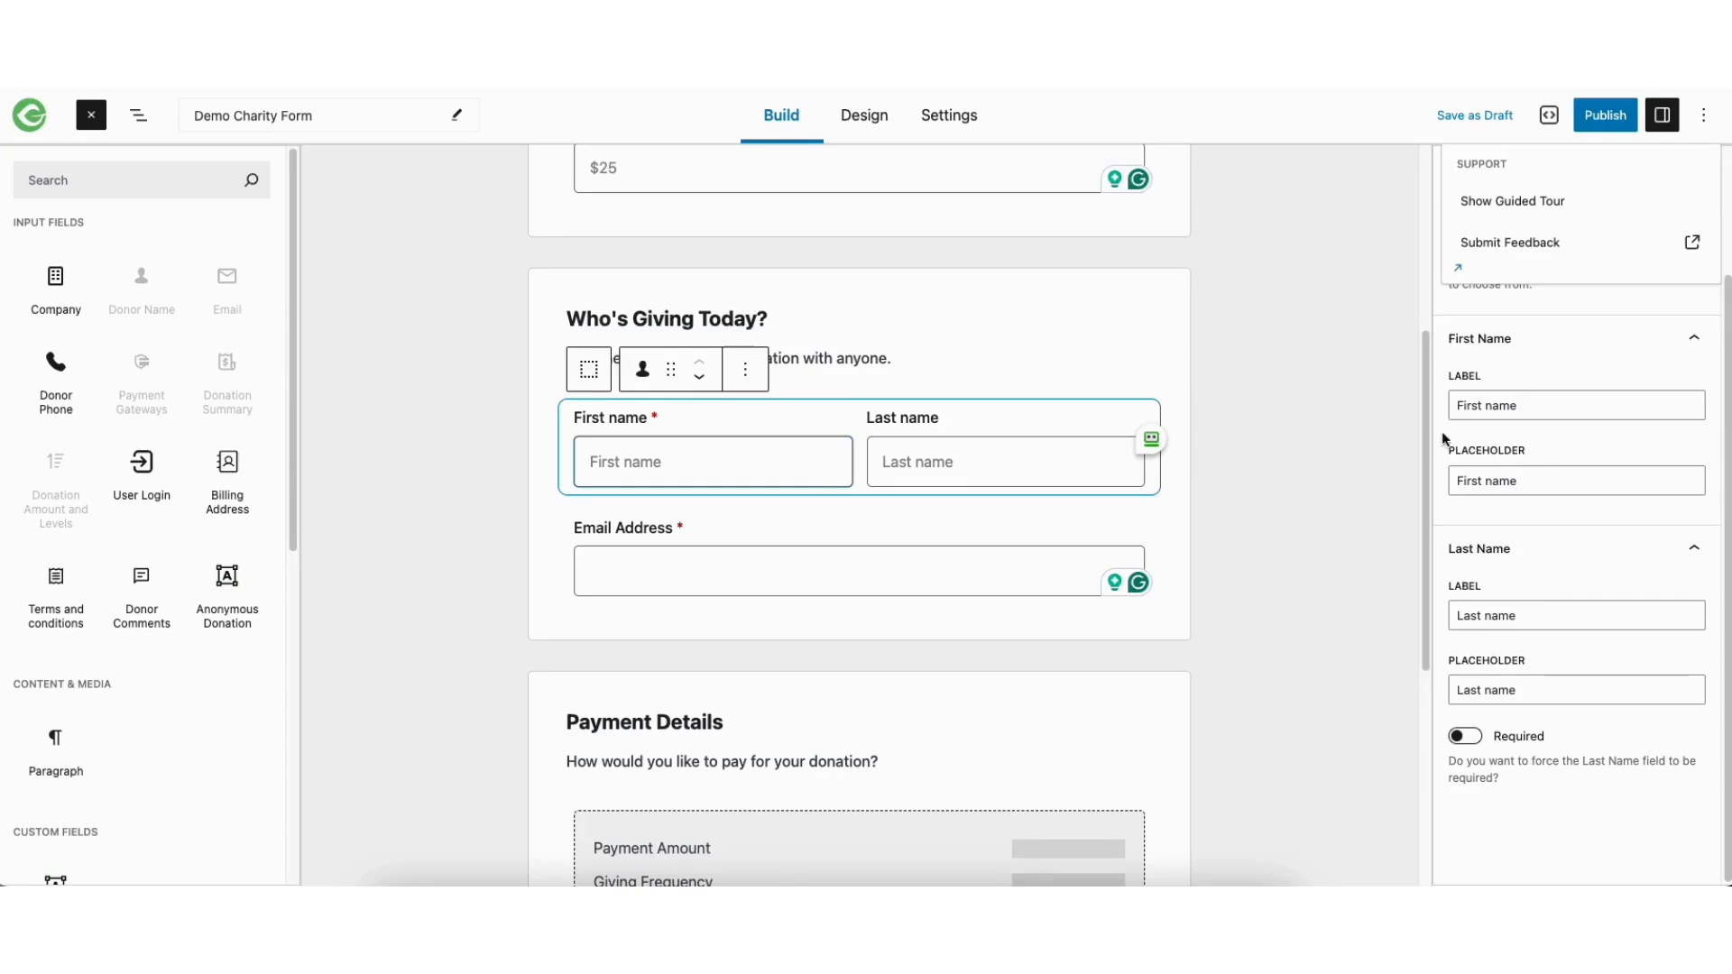
left_click_drag(1425, 431, 1425, 619)
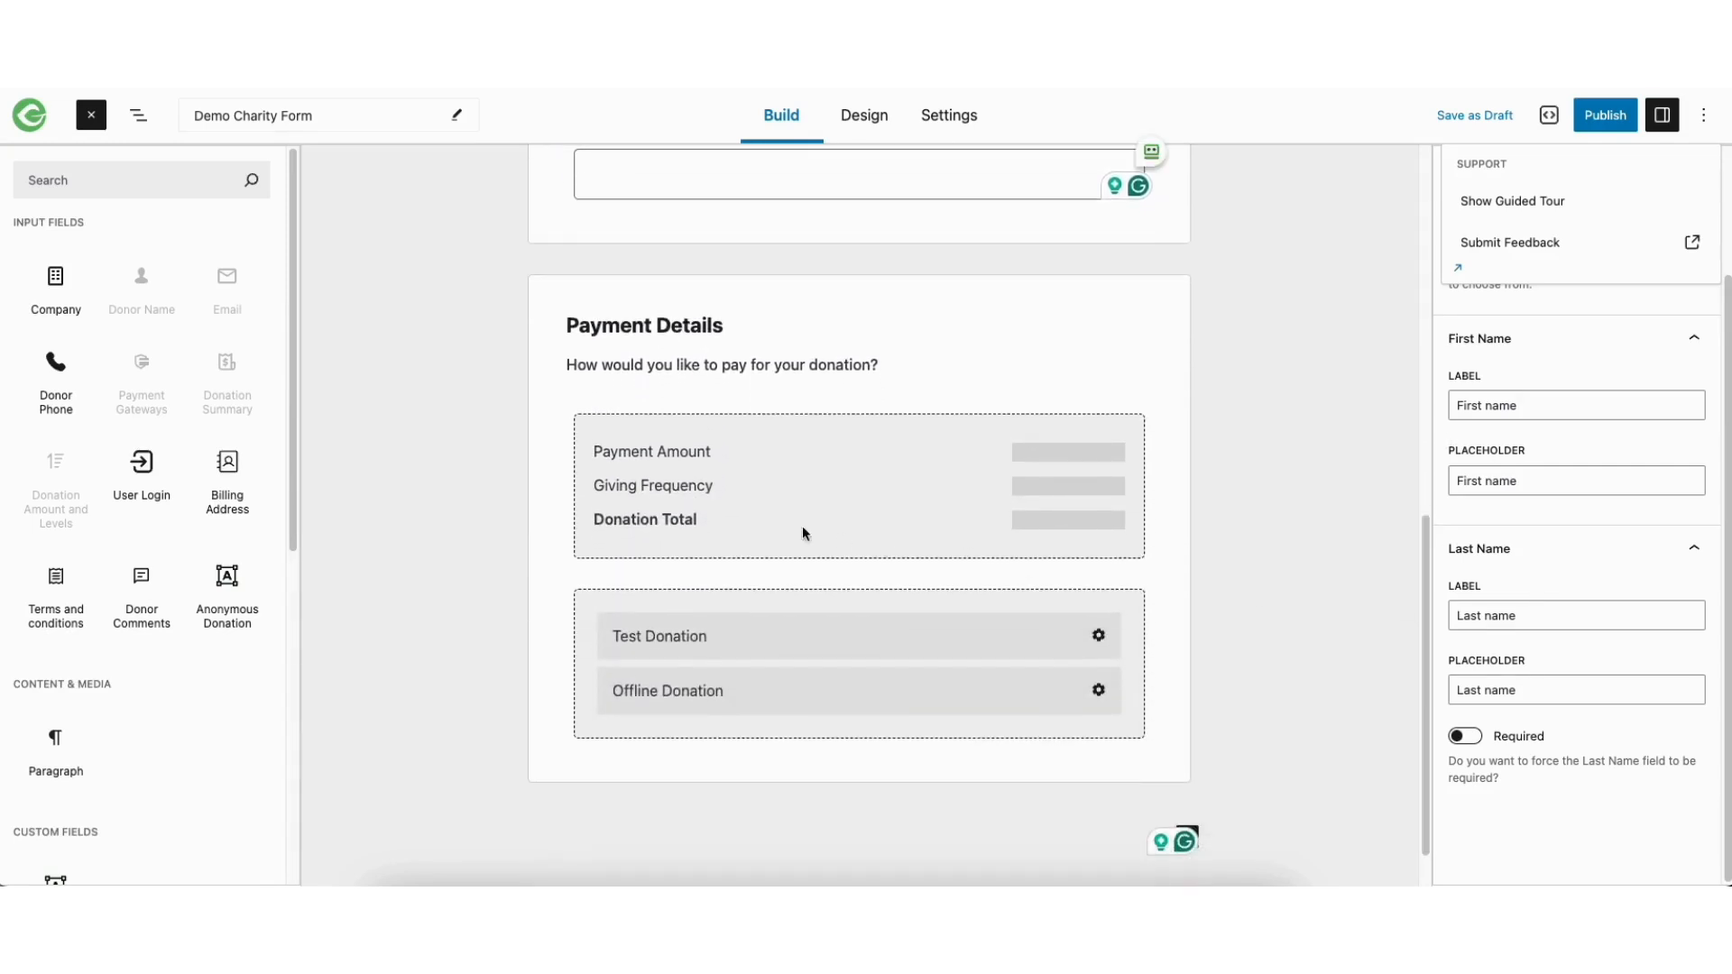
left_click(762, 449)
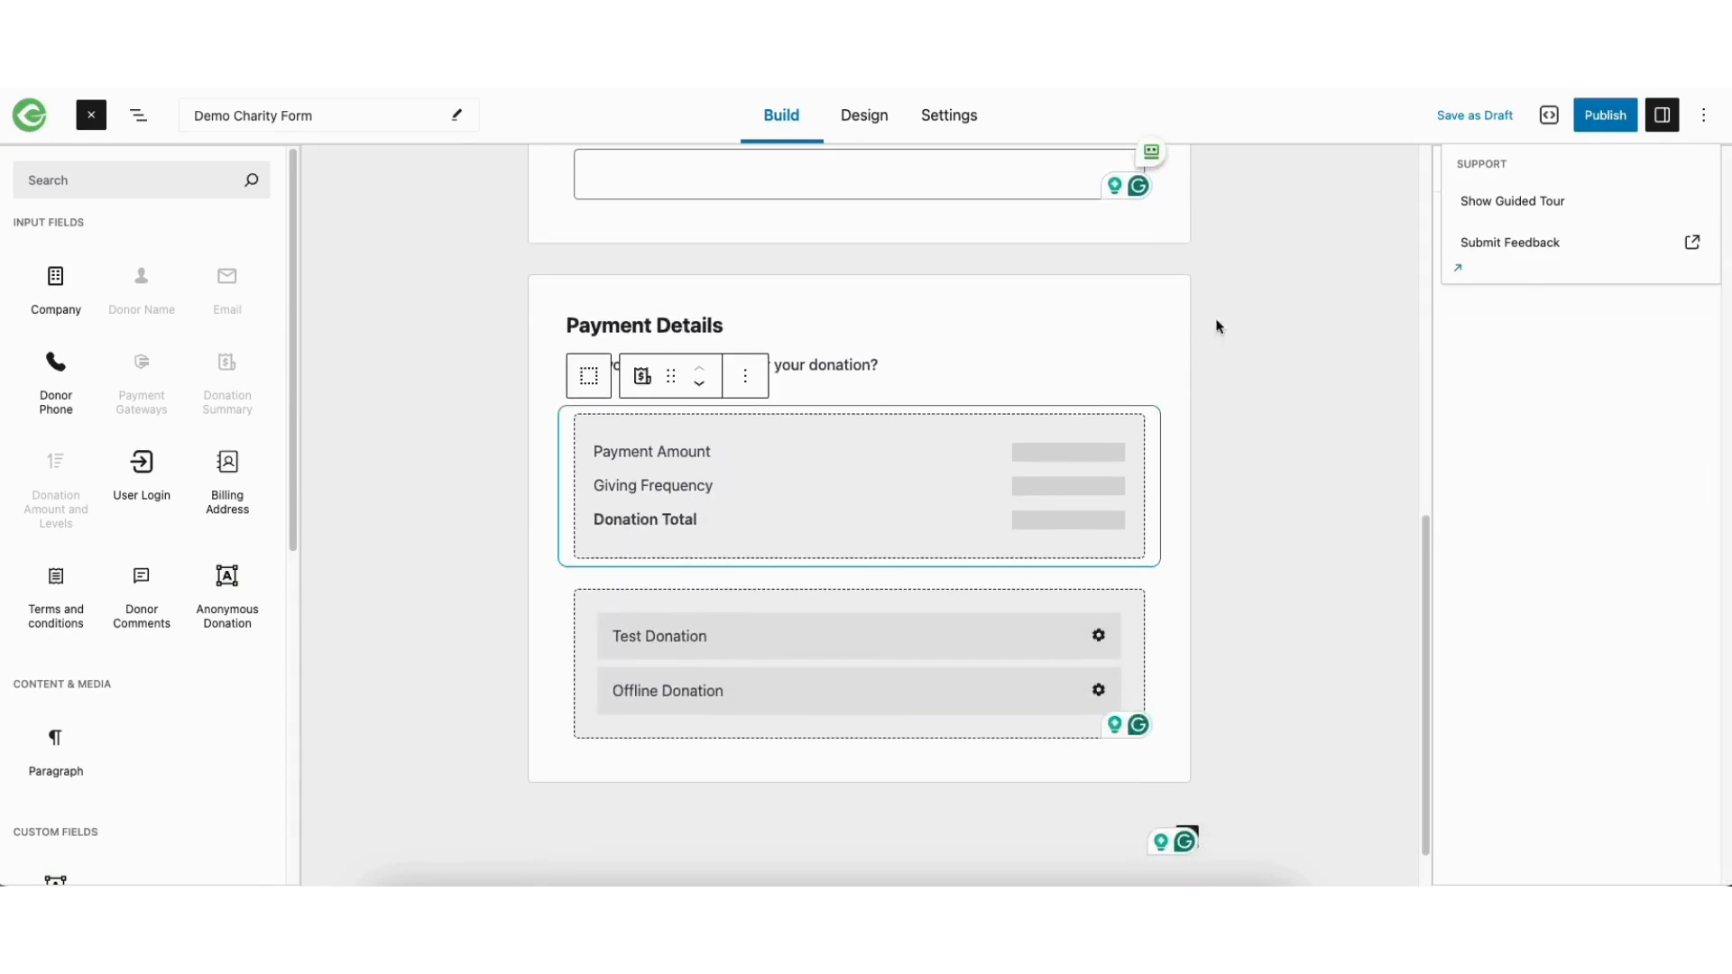
- Open the payment gateways block settings and try disabling offline donations, enabling them again
left_click(657, 631)
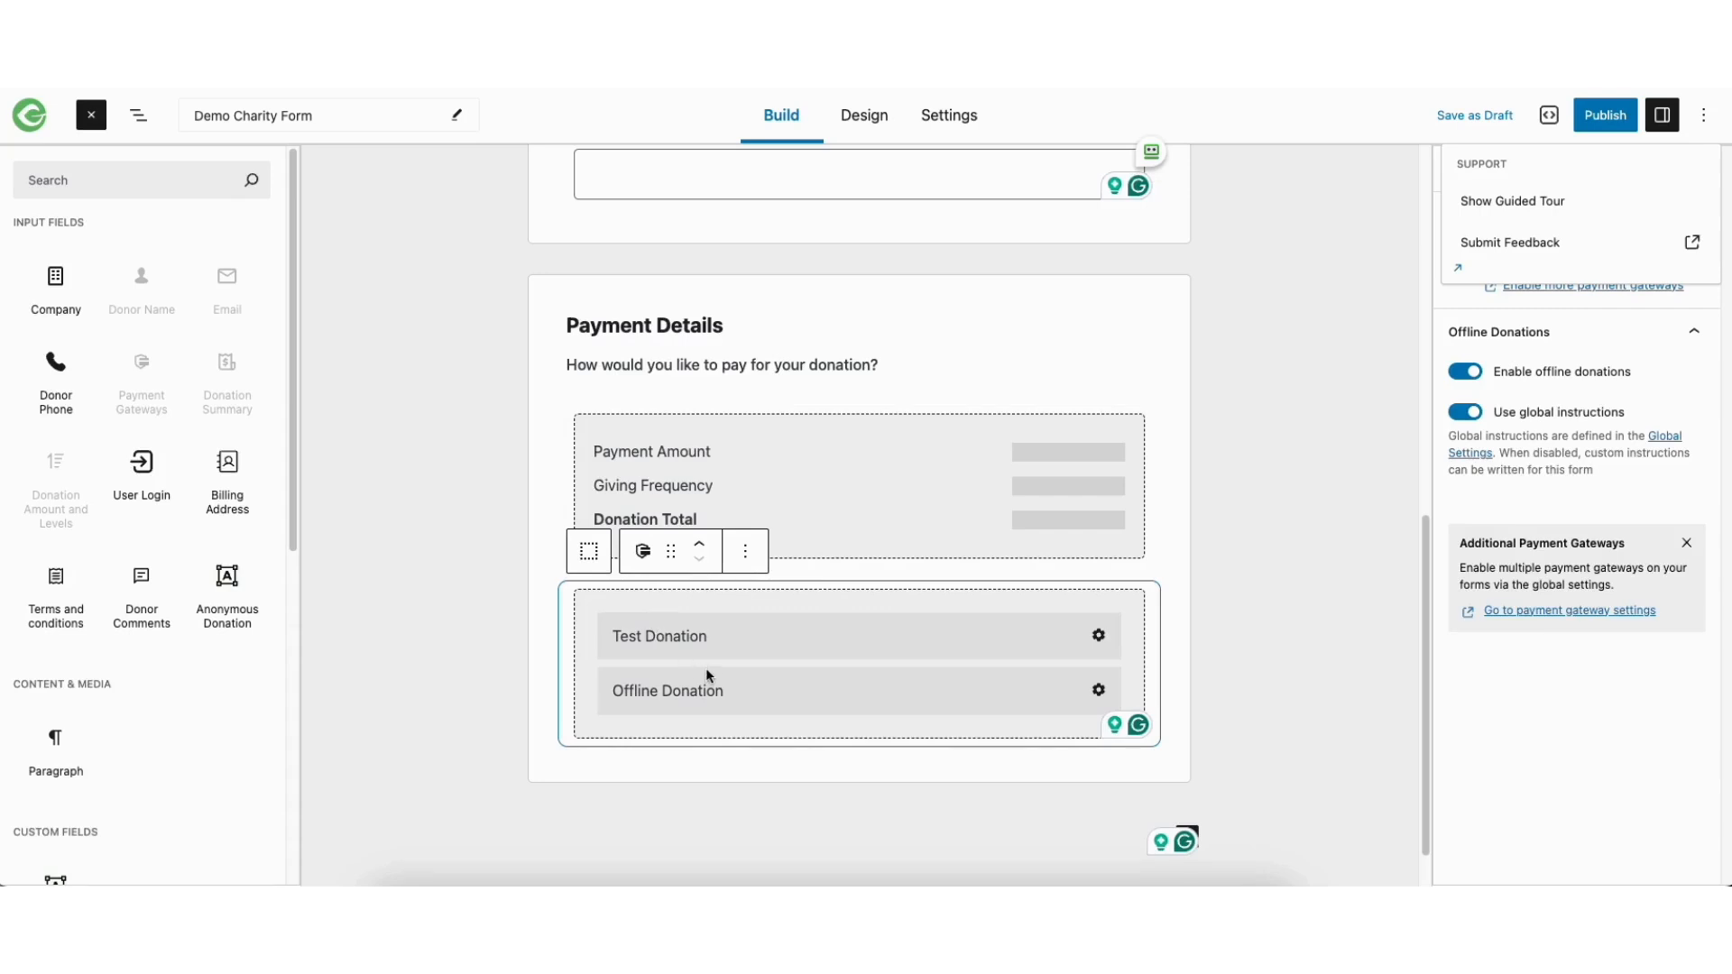
left_click(1466, 374)
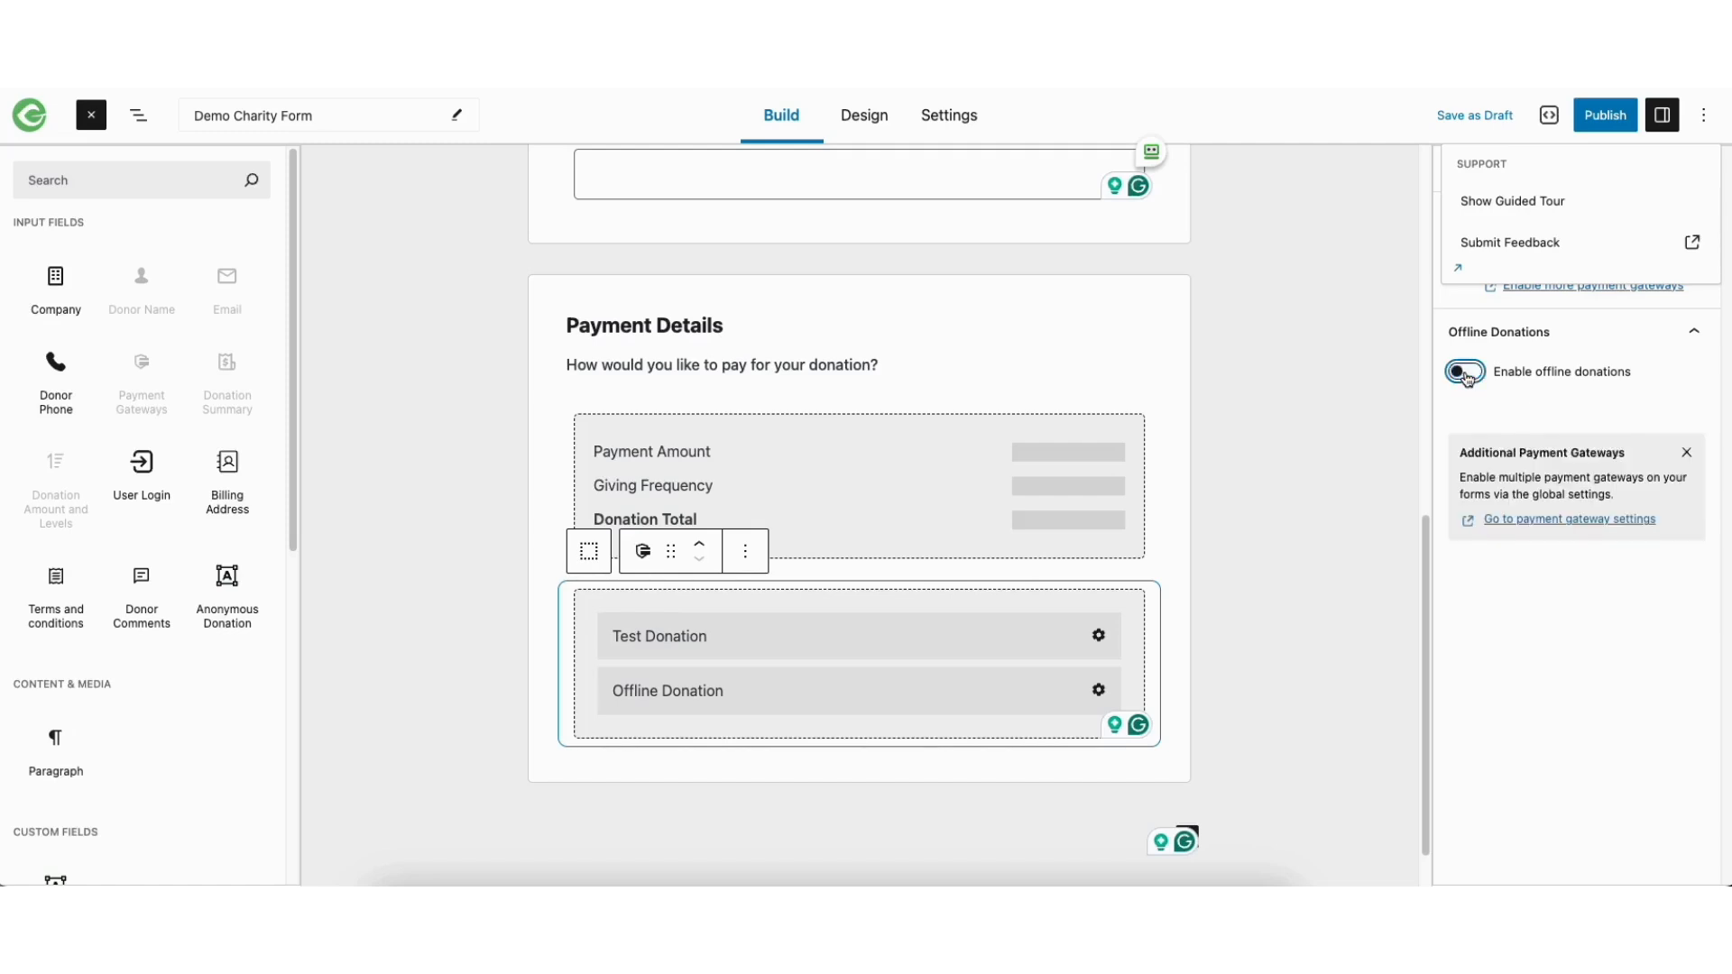
left_click(1466, 373)
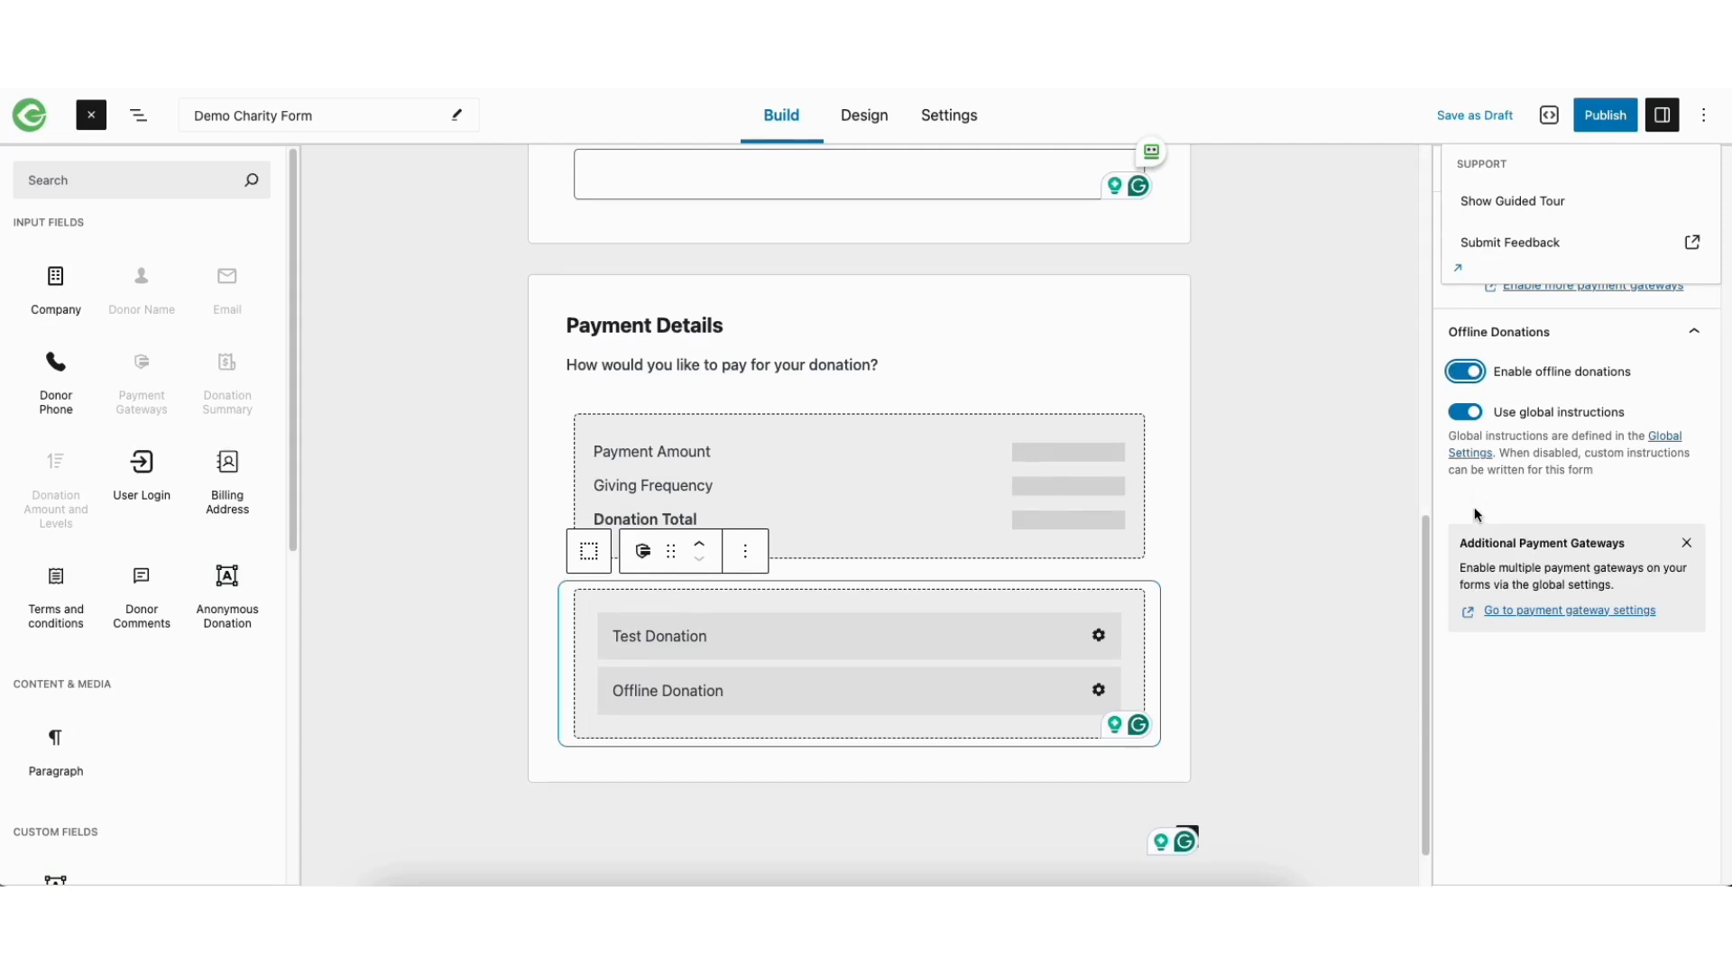
- Try moving the Payment Details section above "Who's Giving Today?", return it to its place, and pick up the Company field without placing it
left_click(717, 289)
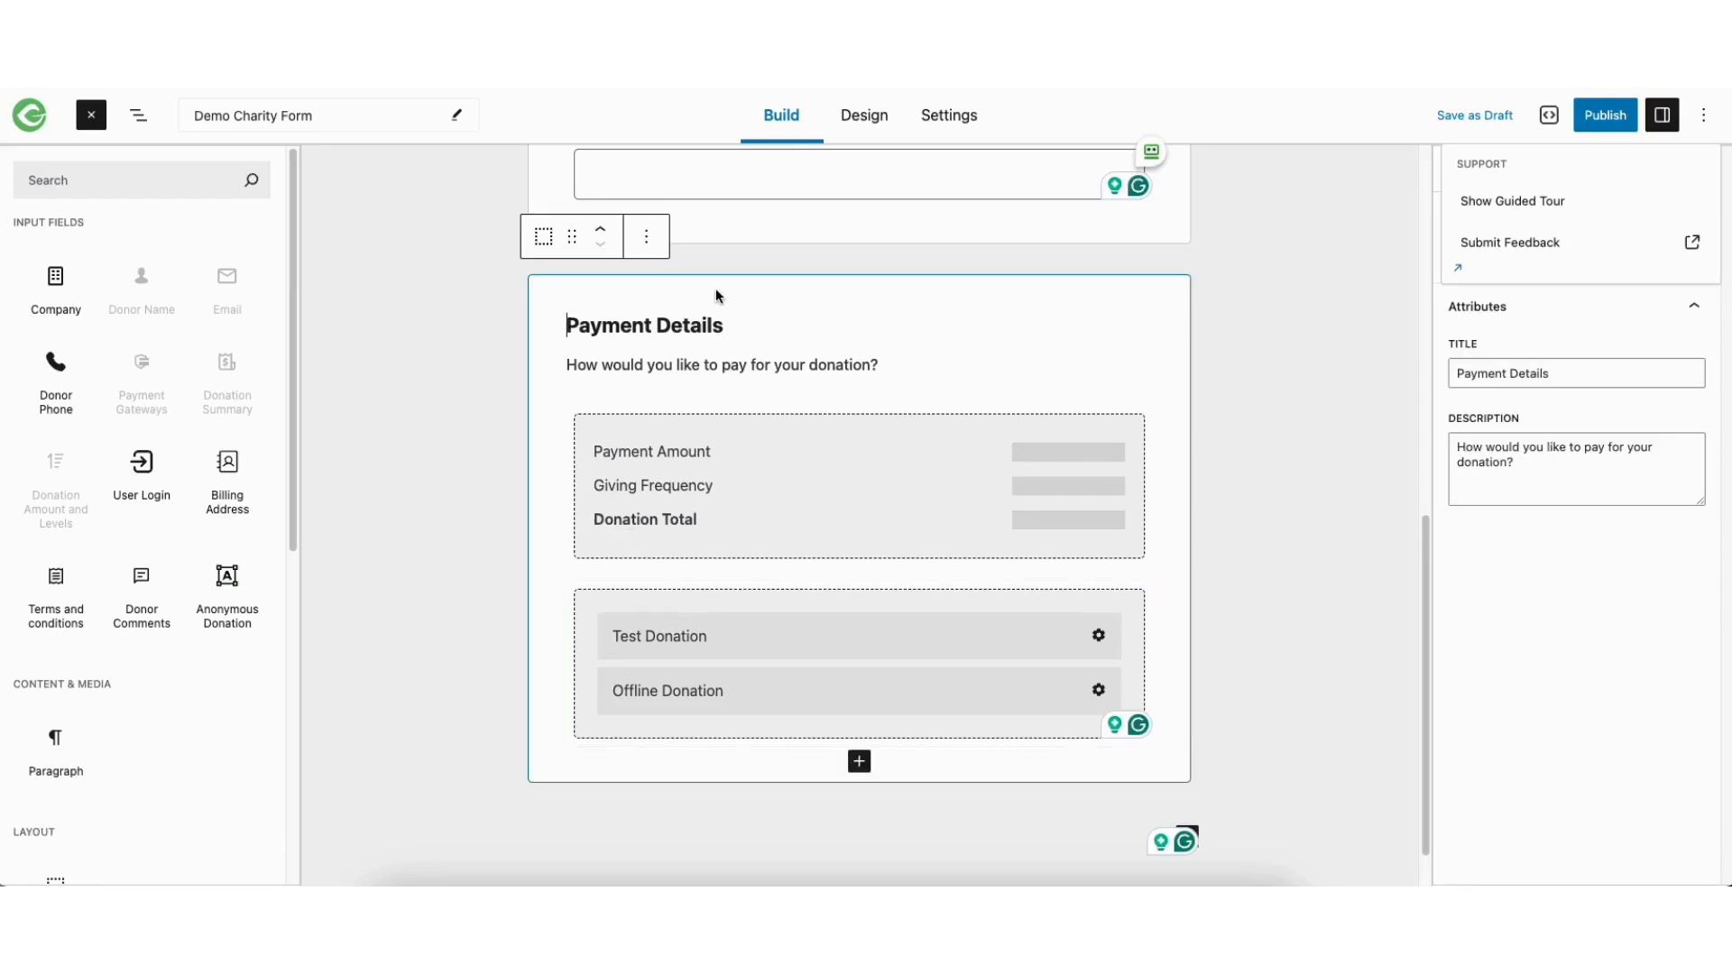
left_click(601, 233)
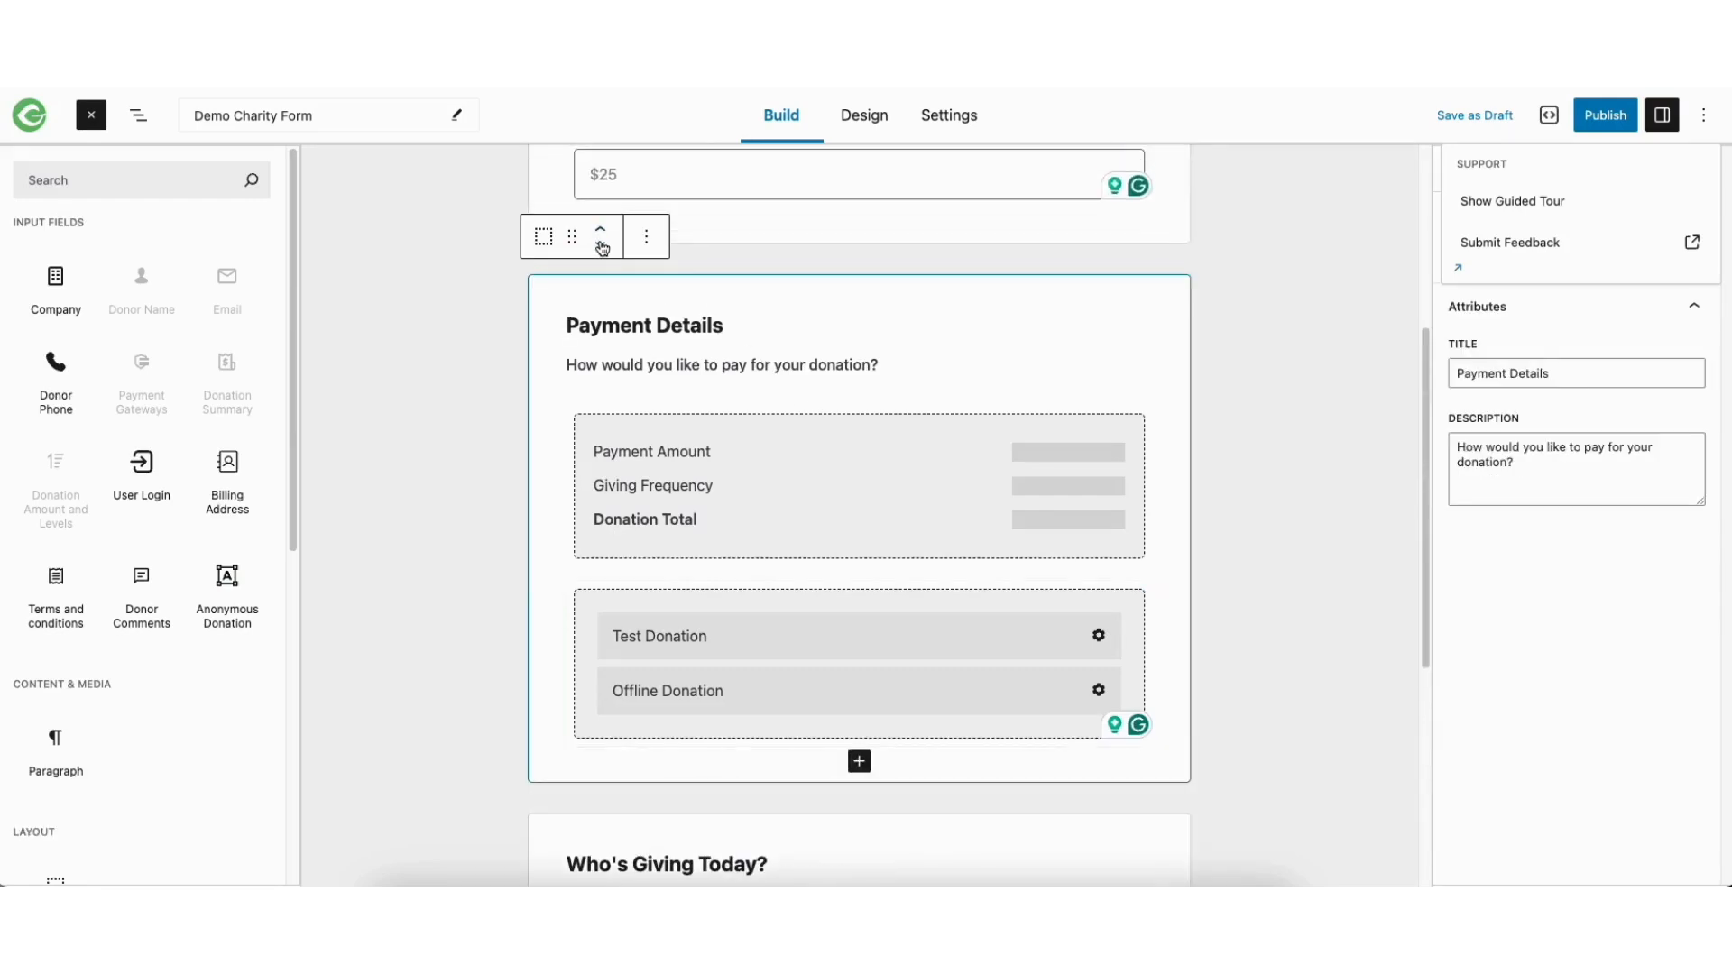
left_click(601, 243)
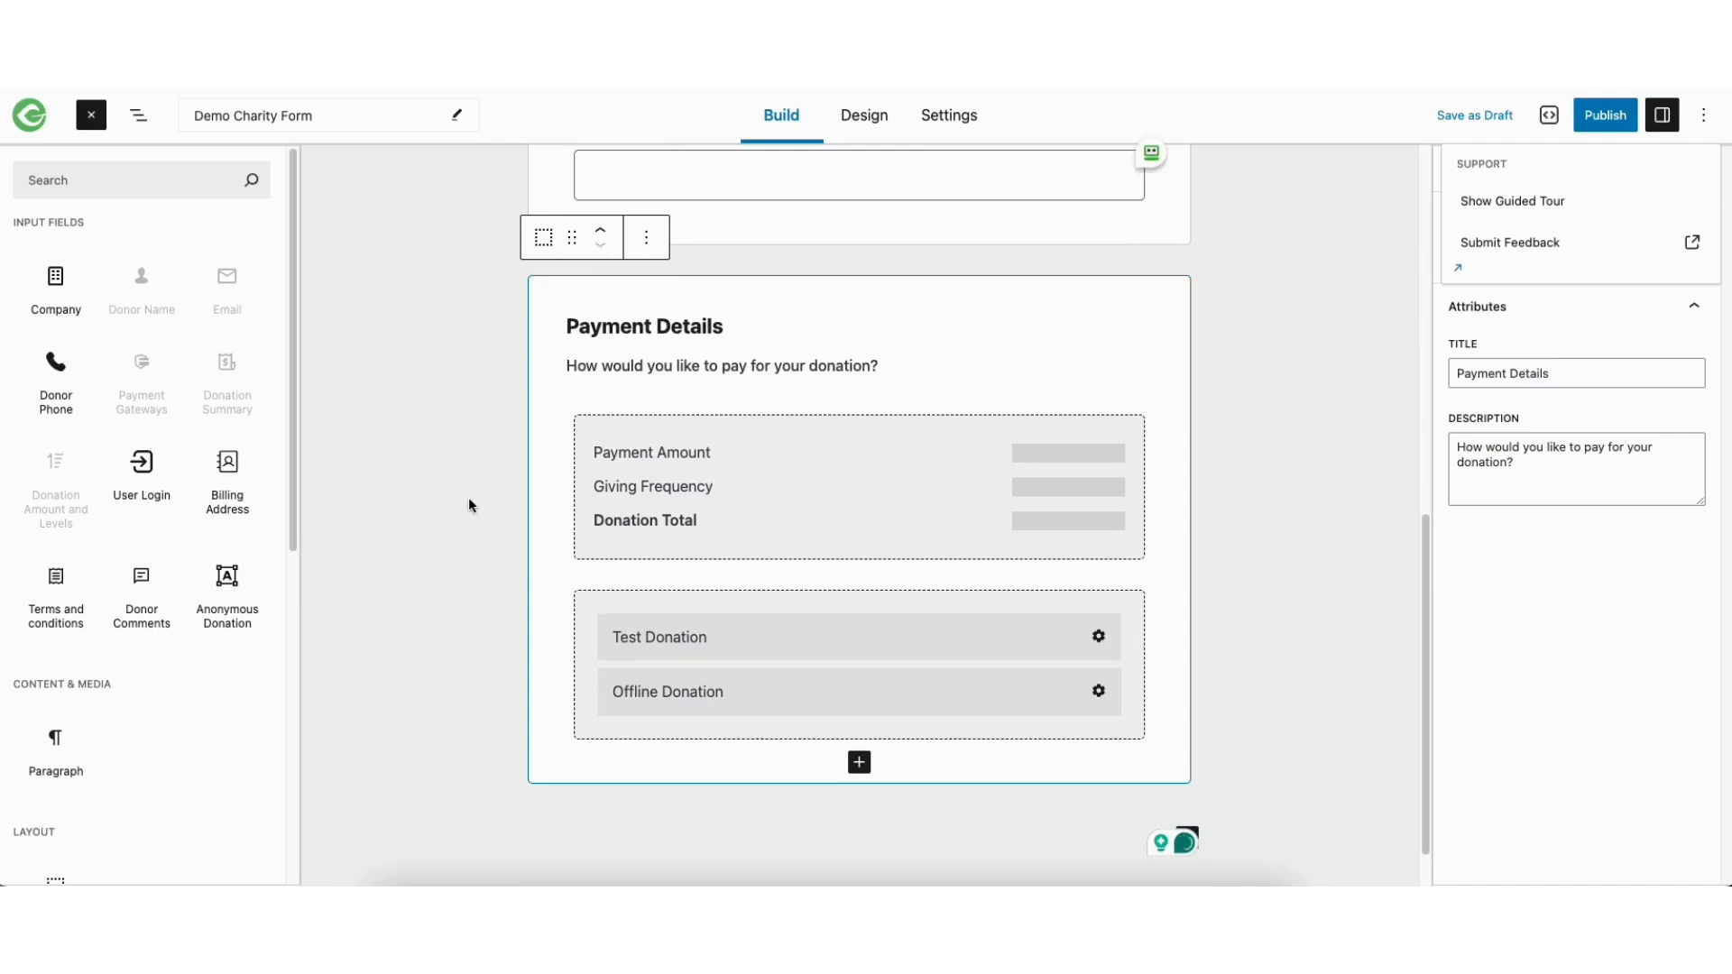
left_click_drag(68, 313, 306, 289)
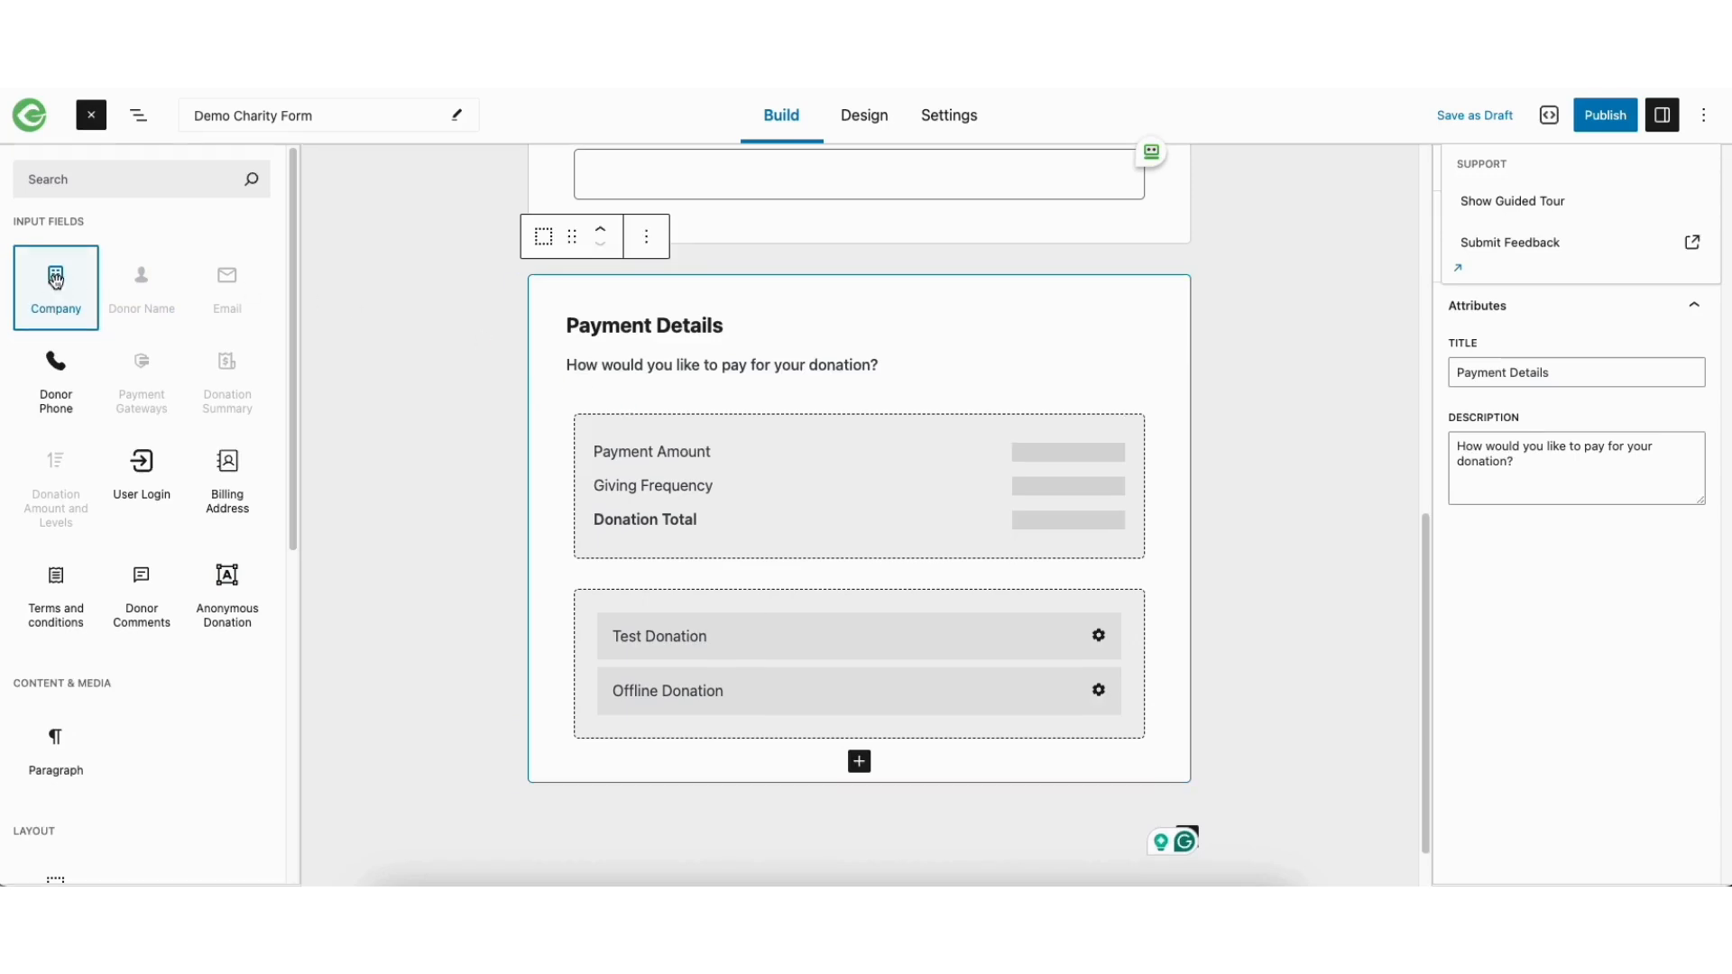
- Open the form's general settings and review the title, visibility choices and excerpt field
left_click(944, 117)
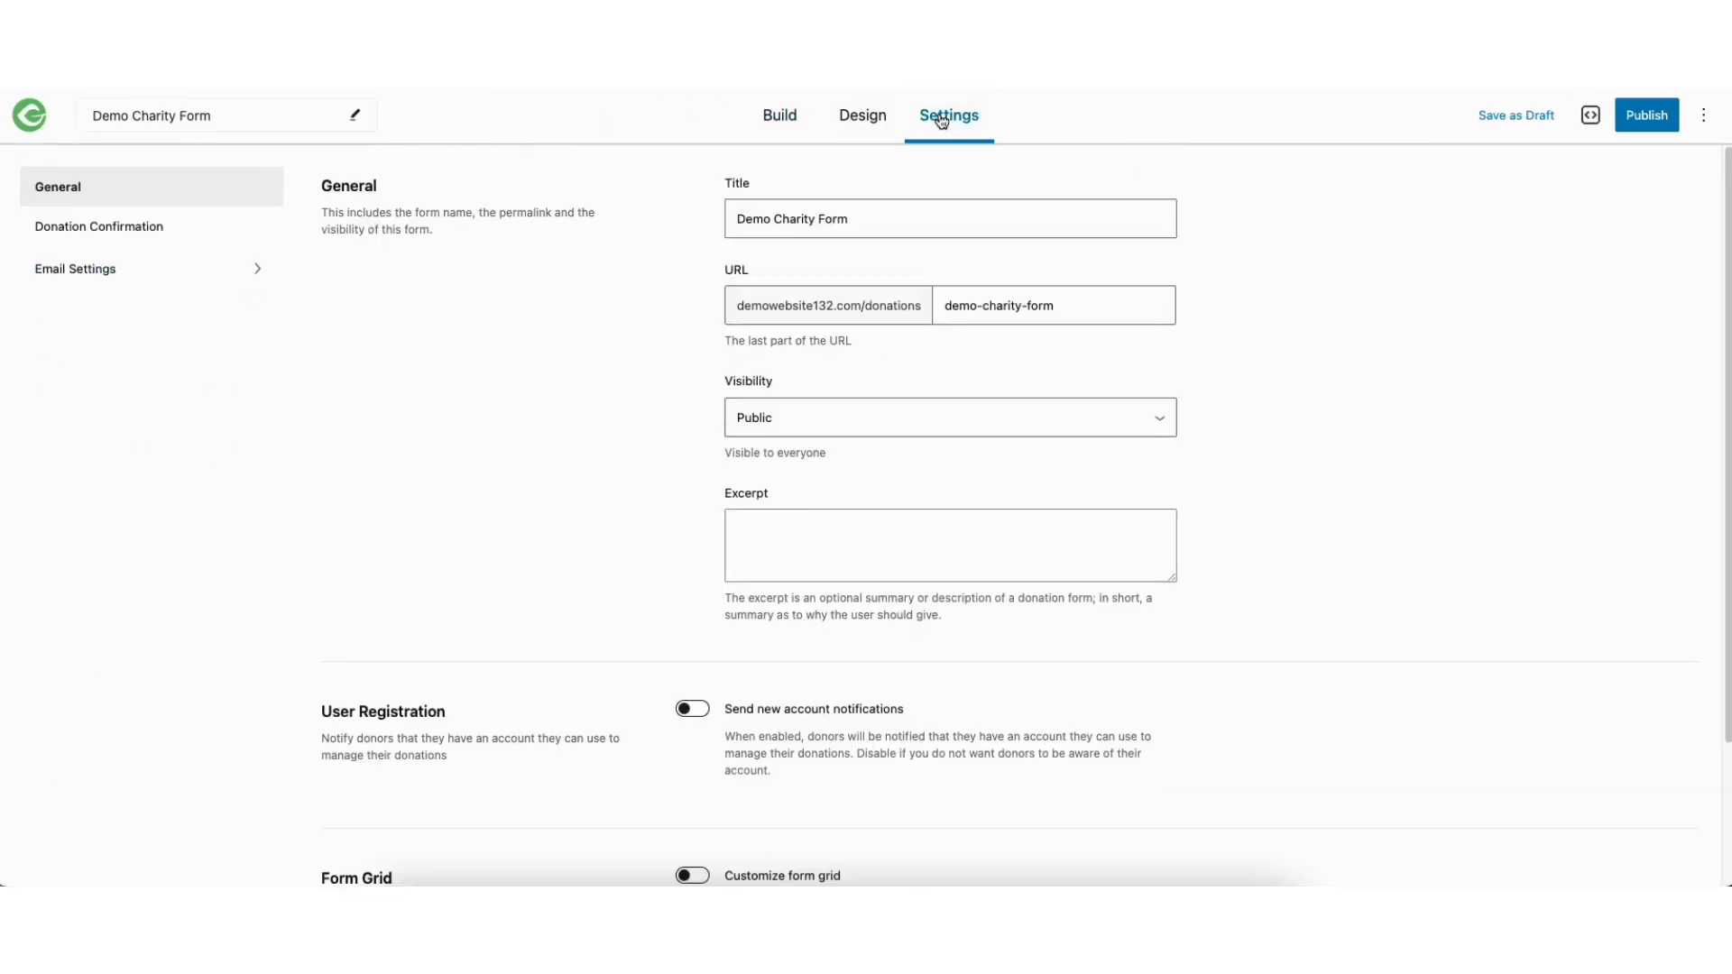
left_click_drag(734, 219, 866, 220)
left_click(864, 259)
left_click(821, 427)
left_click(822, 421)
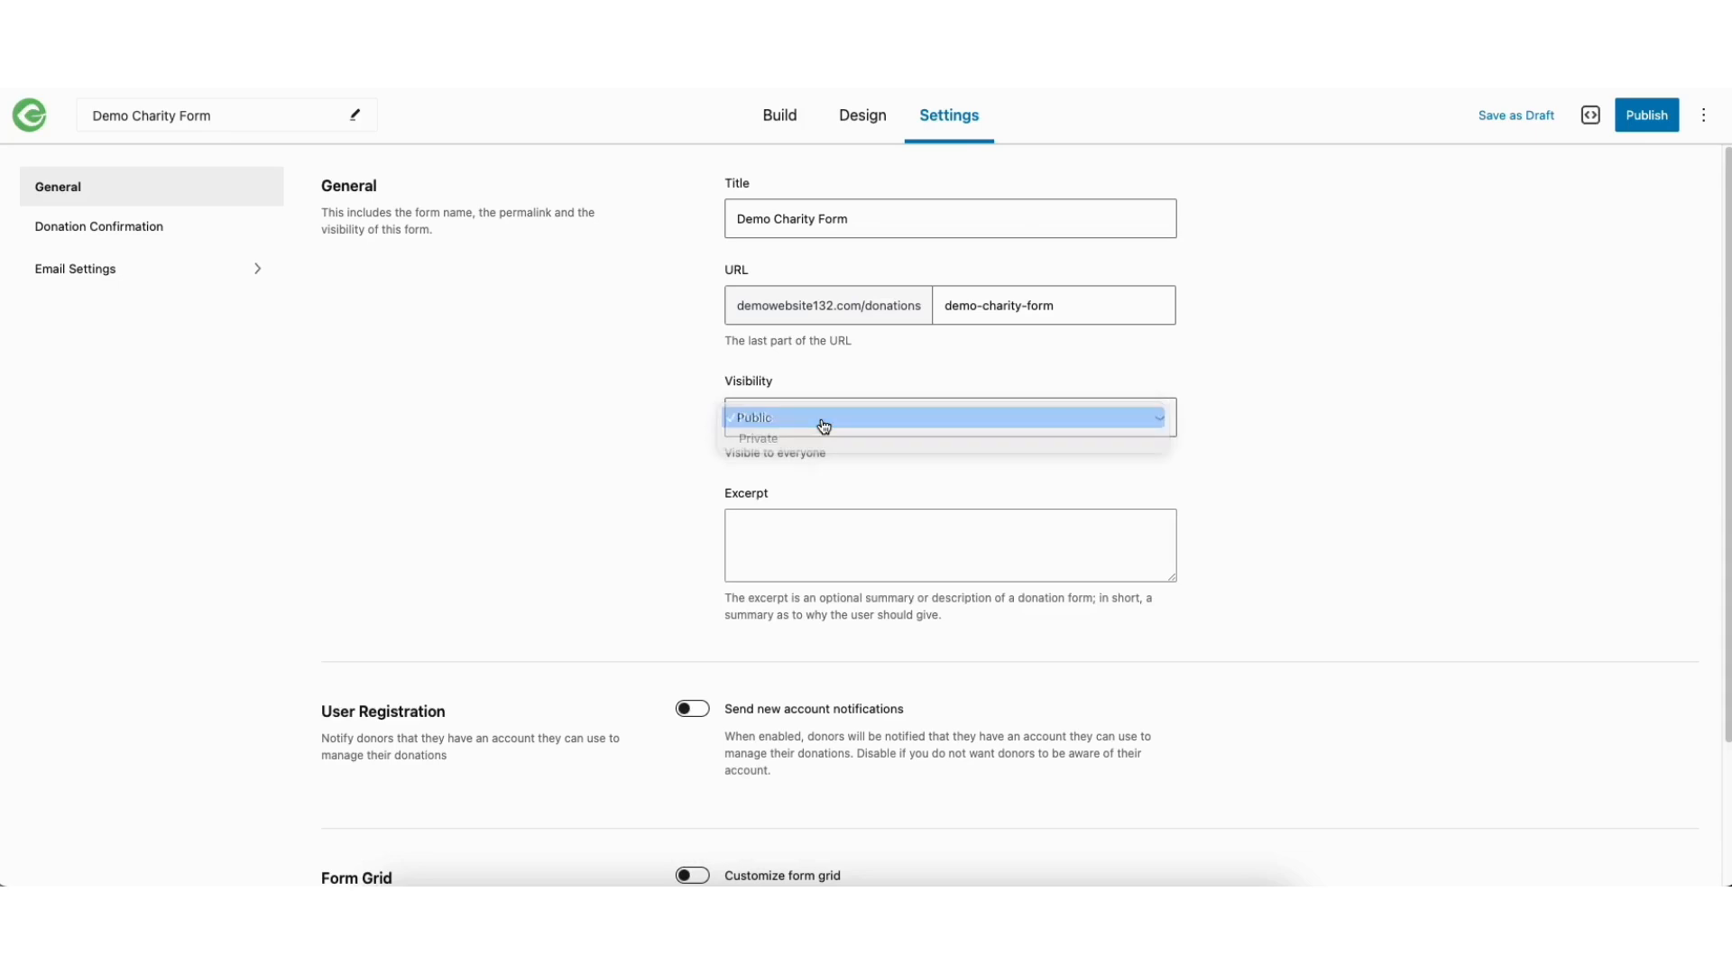
left_click(806, 540)
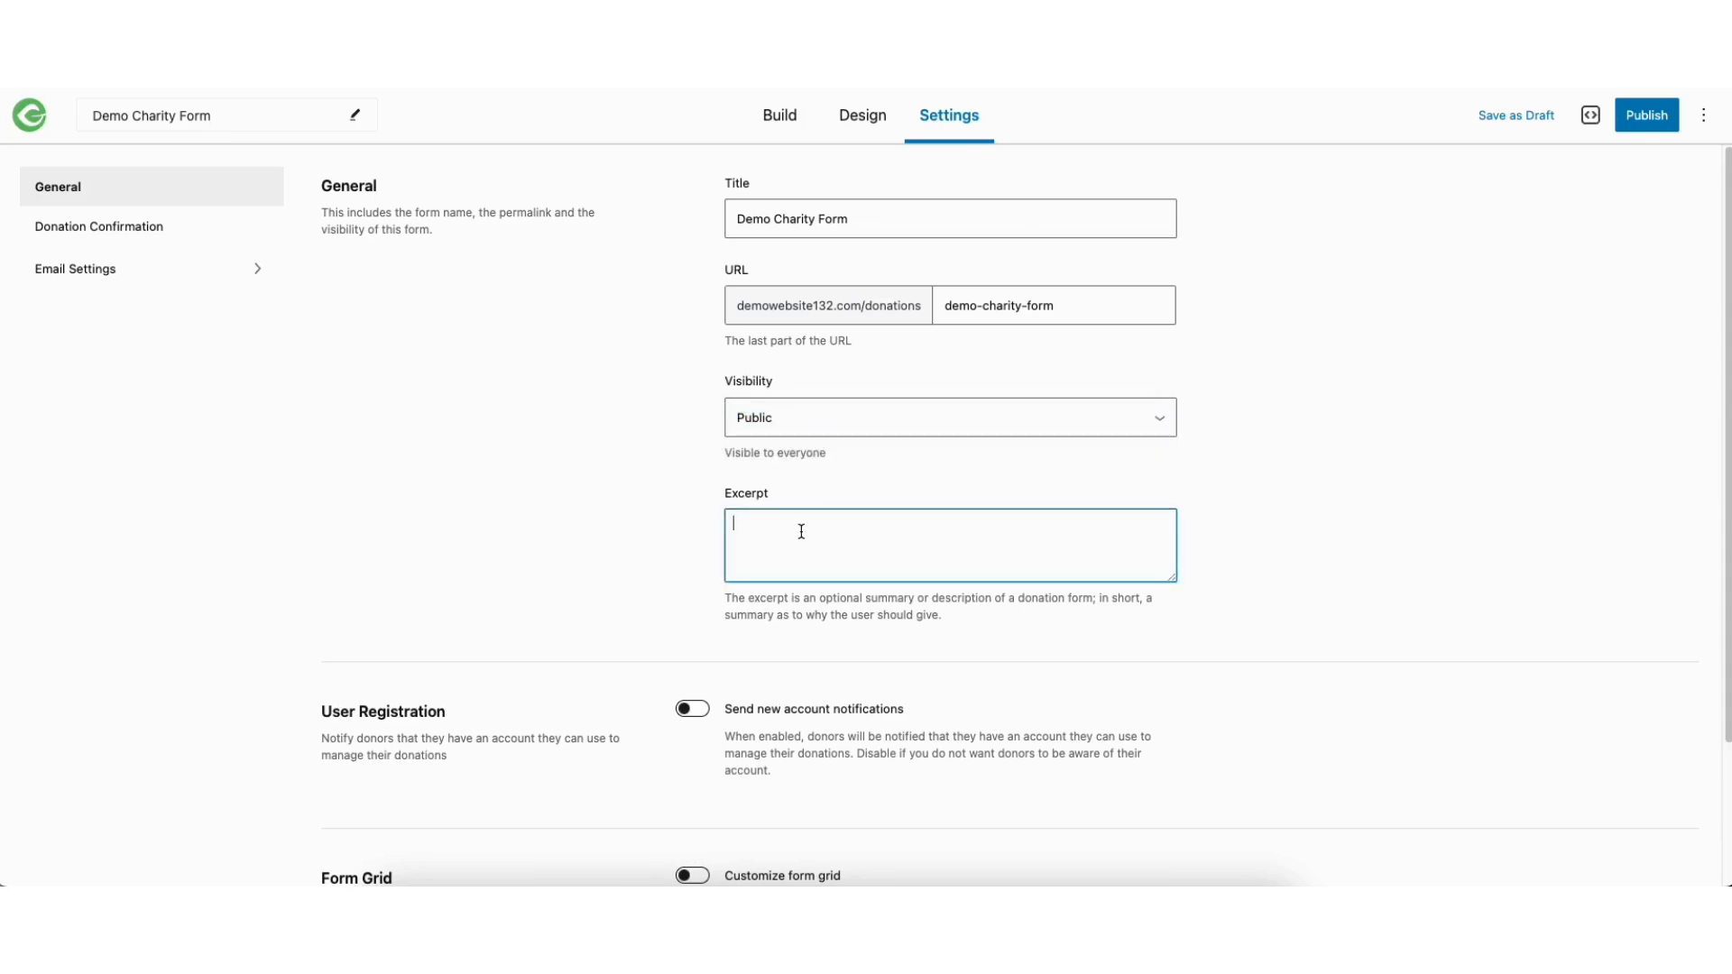
- Try enabling new account notifications under User Registration, switching them off again
scroll(1713, 542, "down", 3)
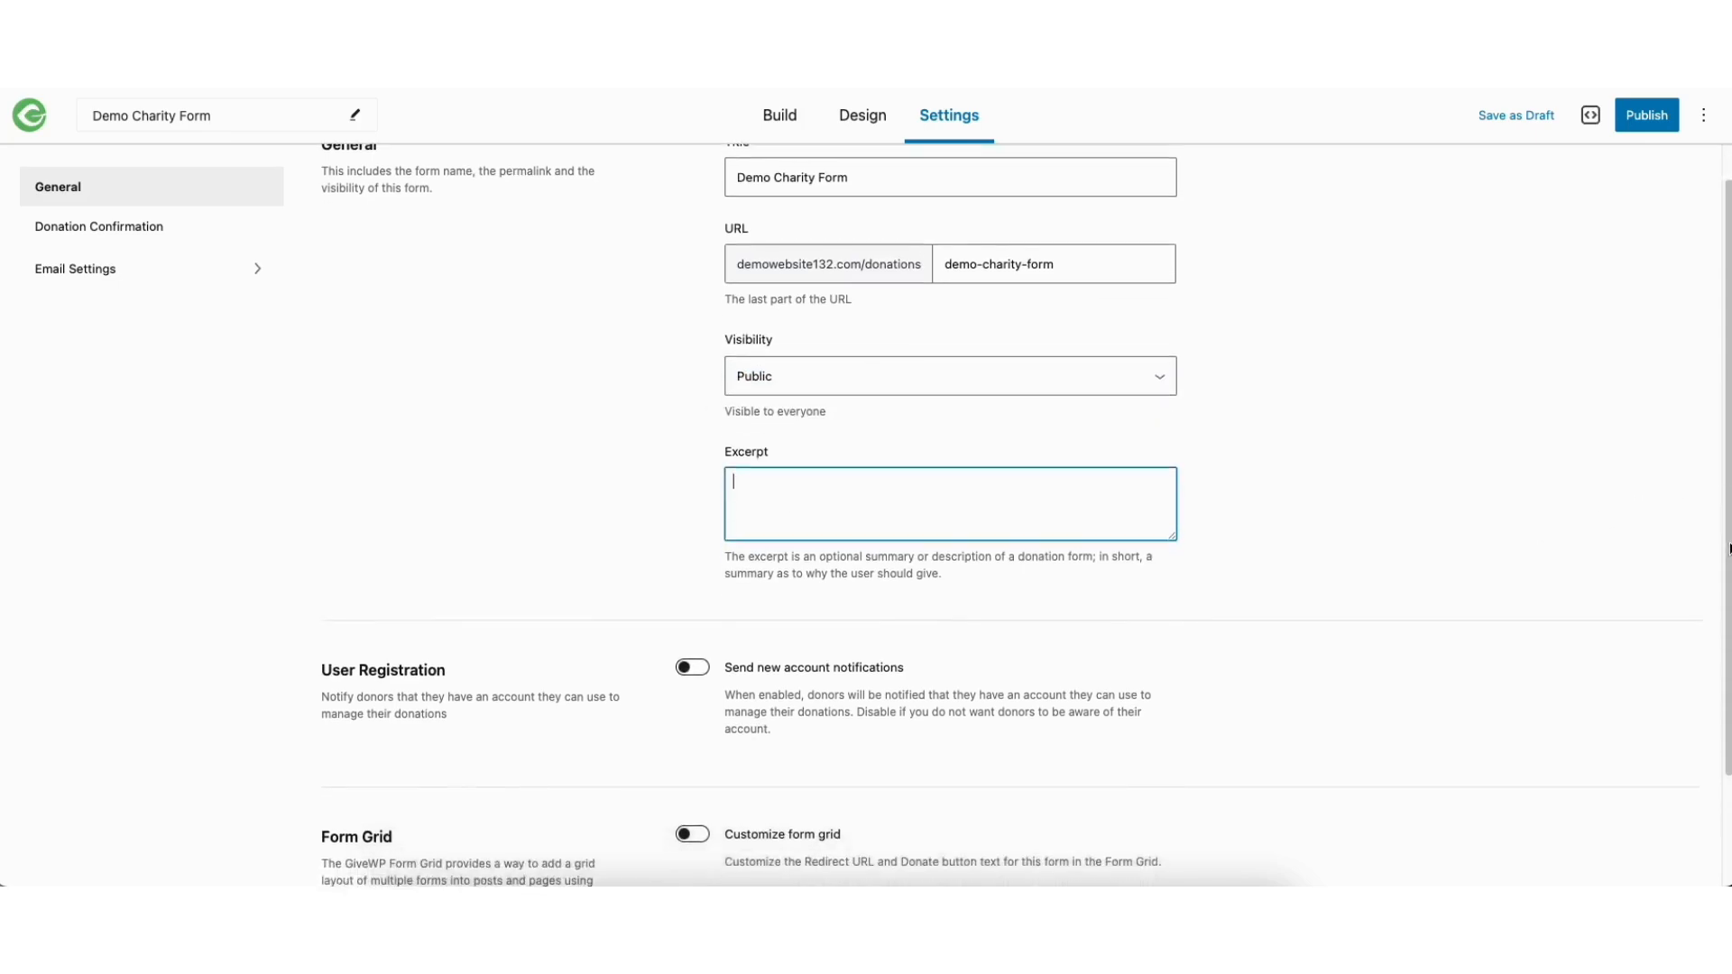
left_click(691, 536)
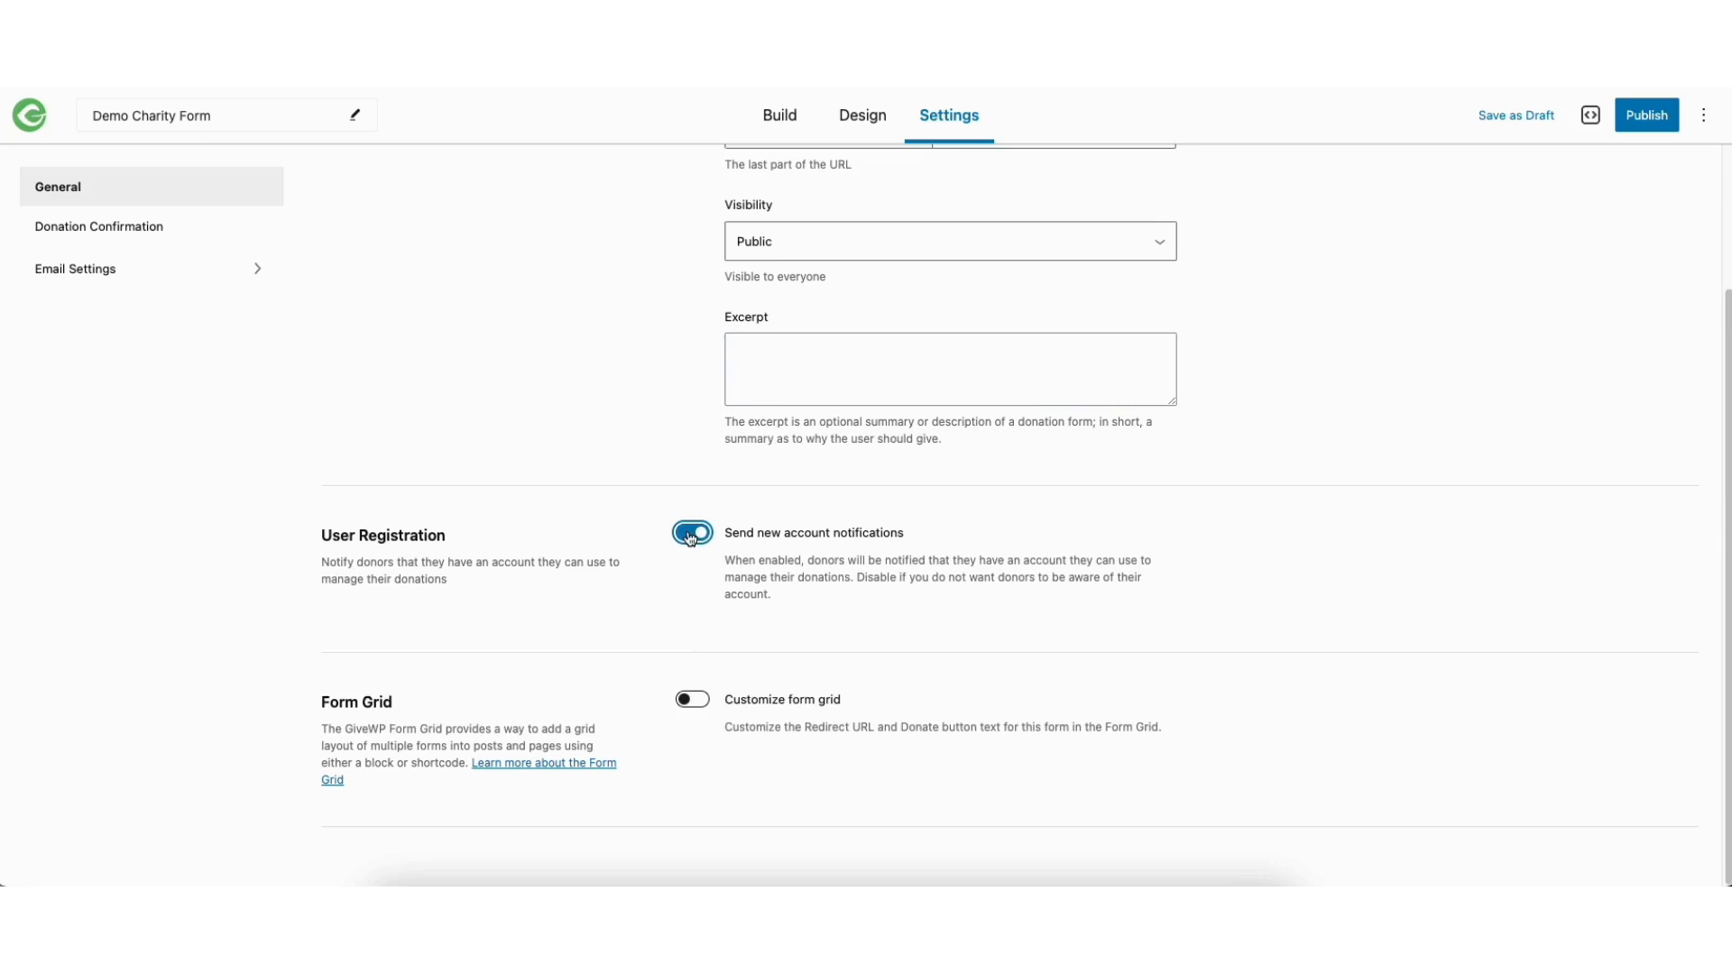
left_click(691, 537)
- Publish the Demo Charity Form with Public visibility and view the live form
left_click(1638, 121)
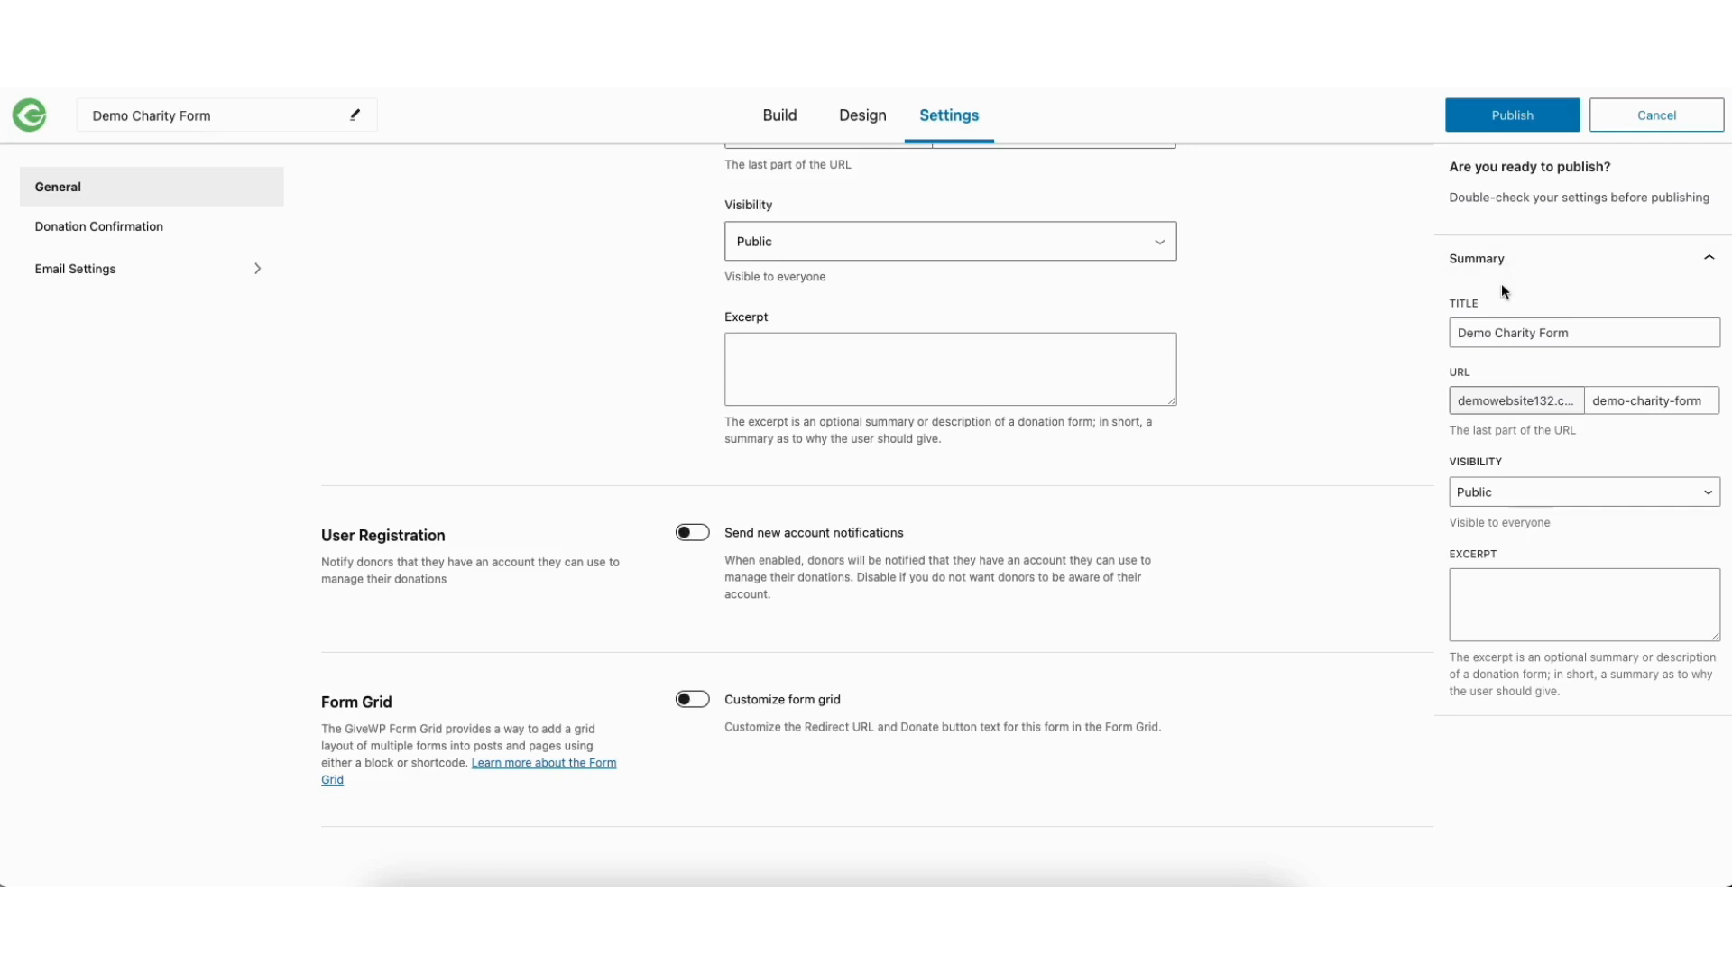
left_click(1497, 120)
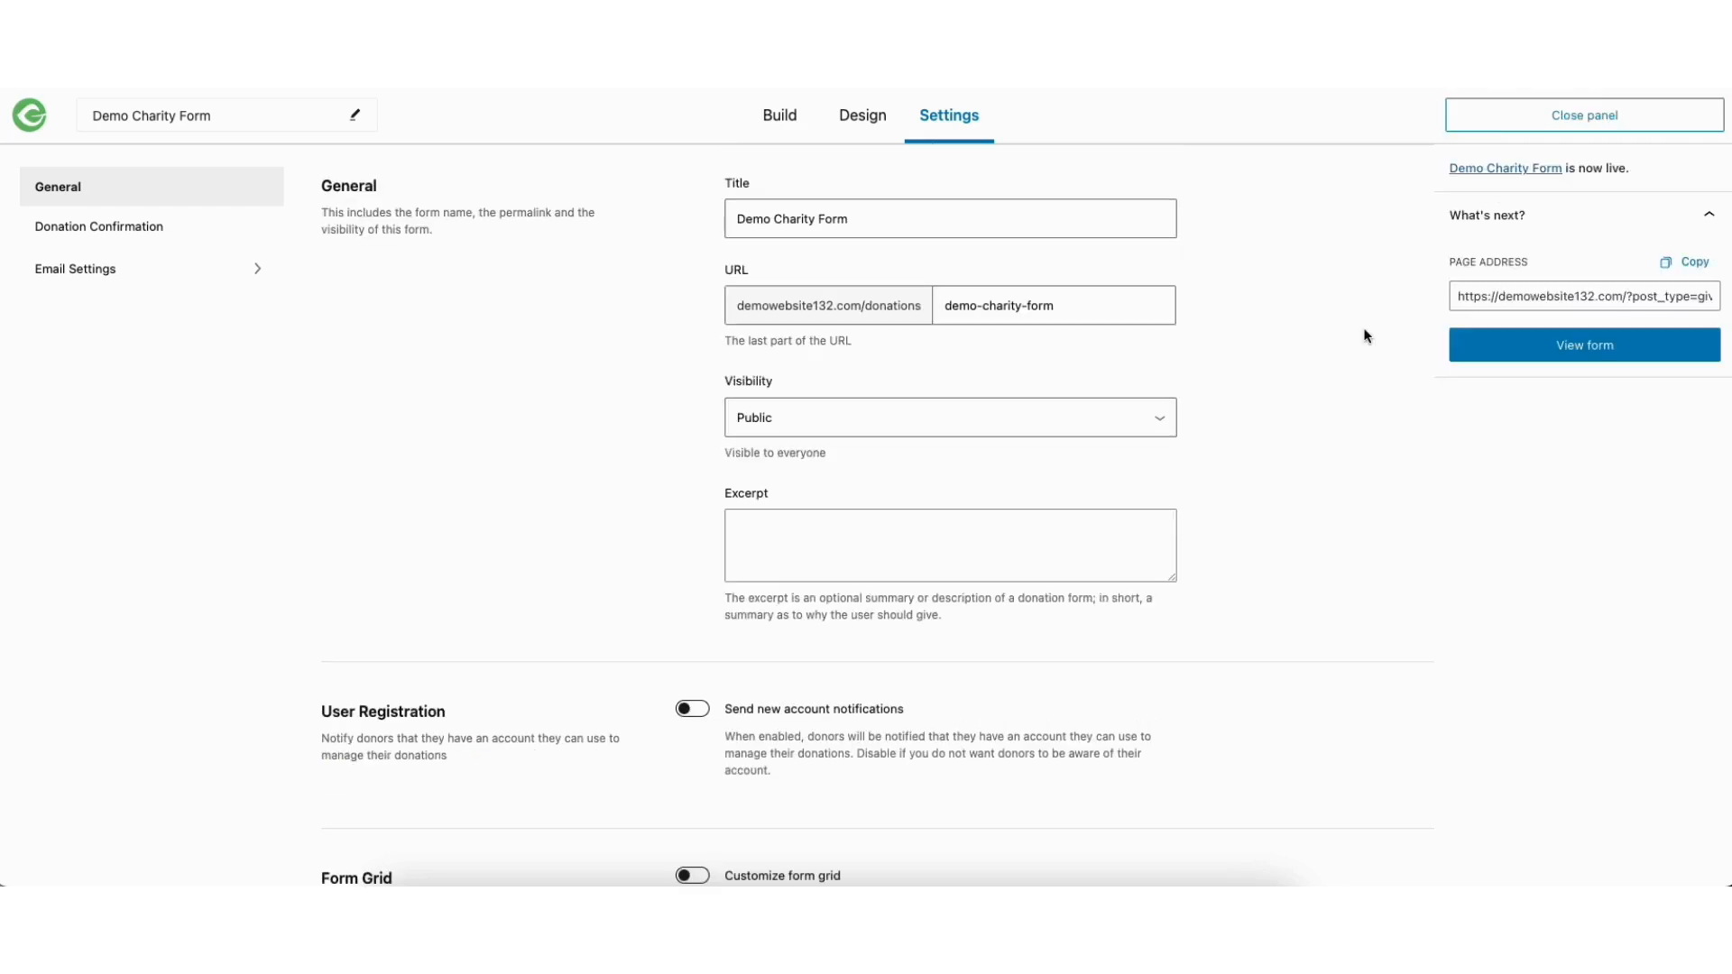
left_click(1520, 349)
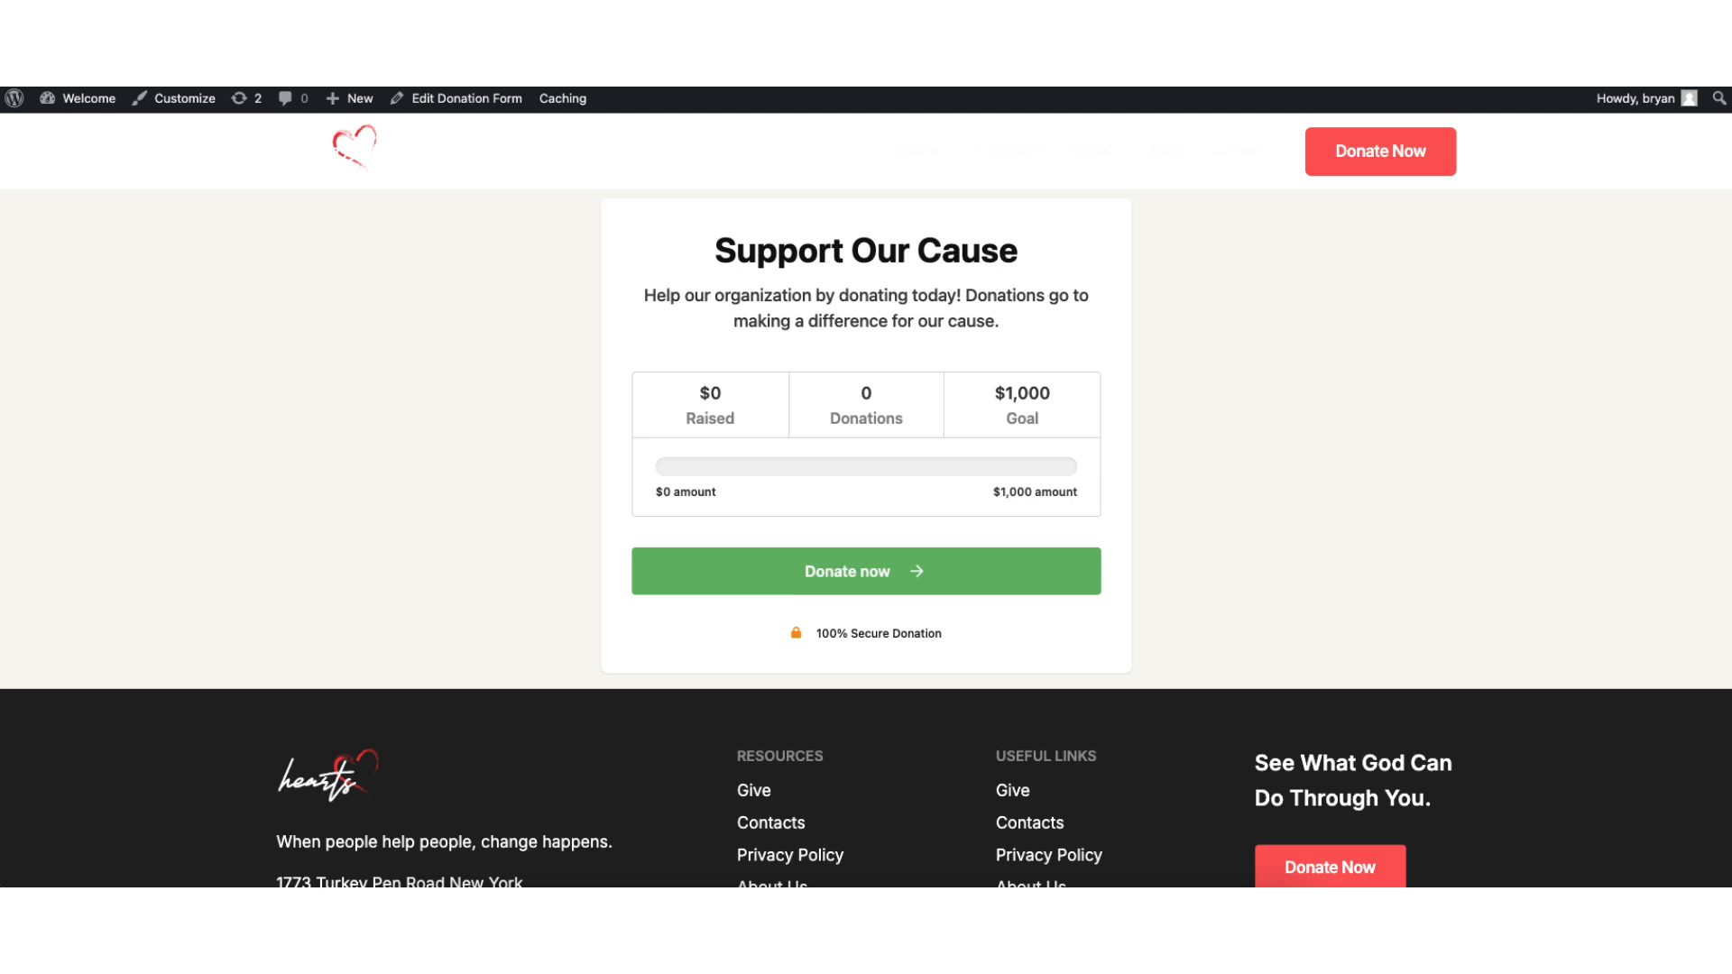
- Return to the form builder, copy the published form's page address, and close the publishing summary
key("ctrl+shift+Tab")
left_click_drag(1461, 298, 1549, 297)
left_click(1697, 268)
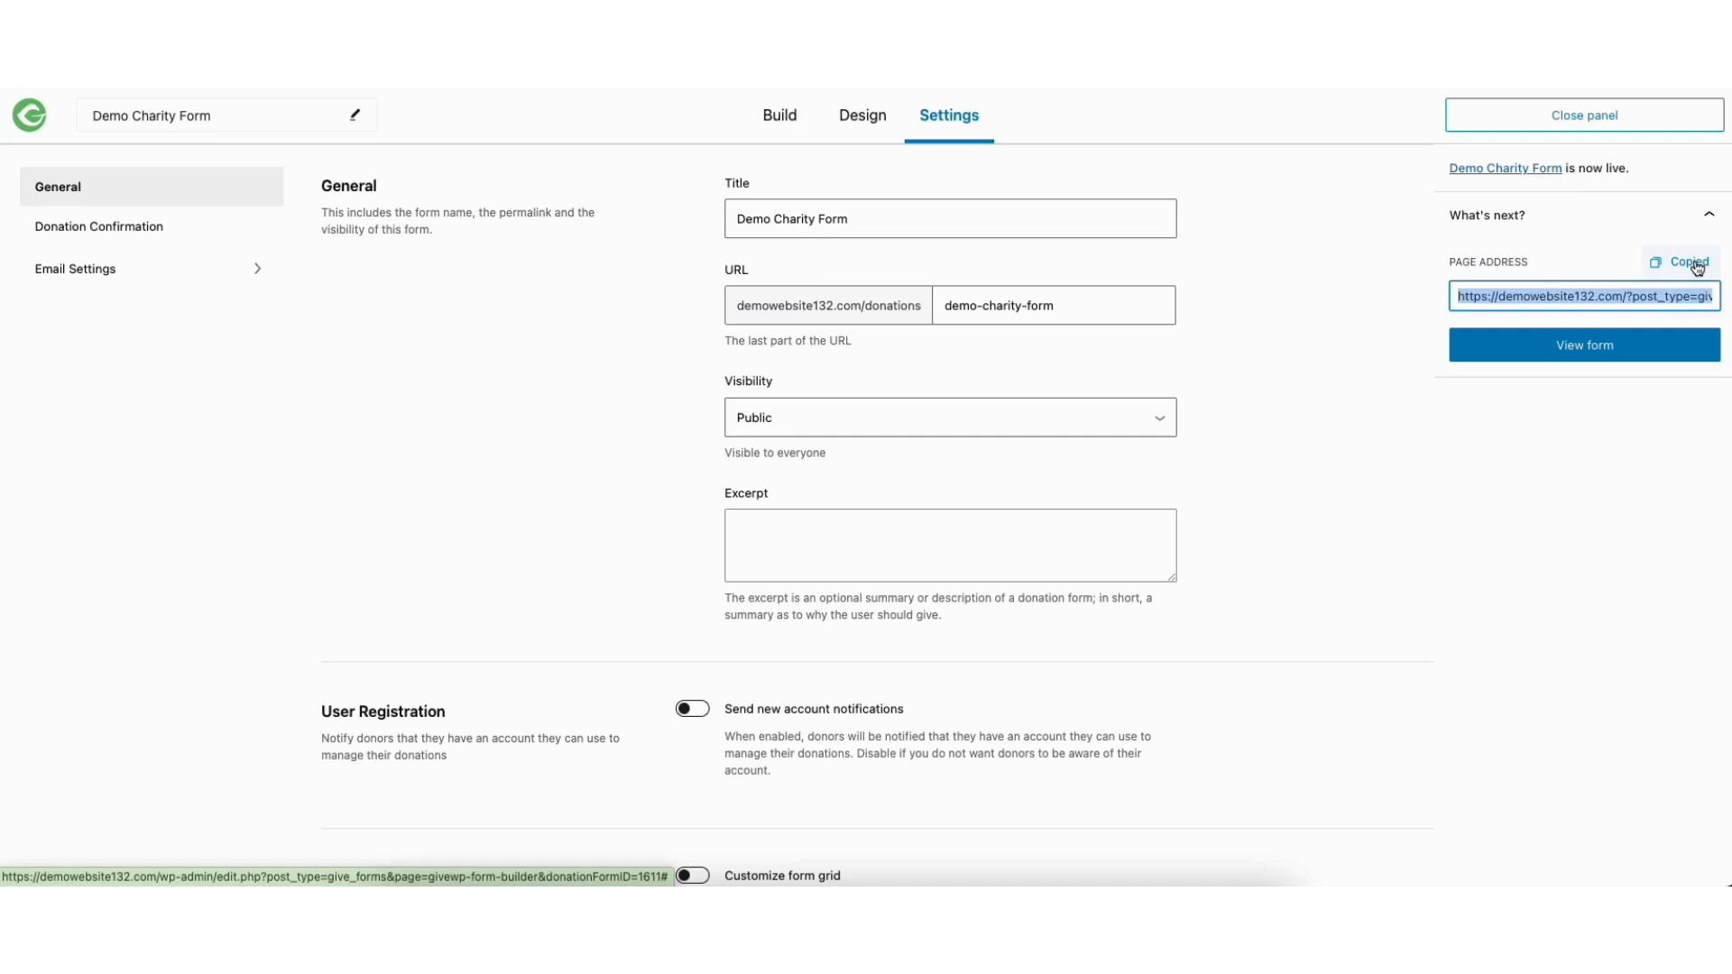
left_click(1575, 121)
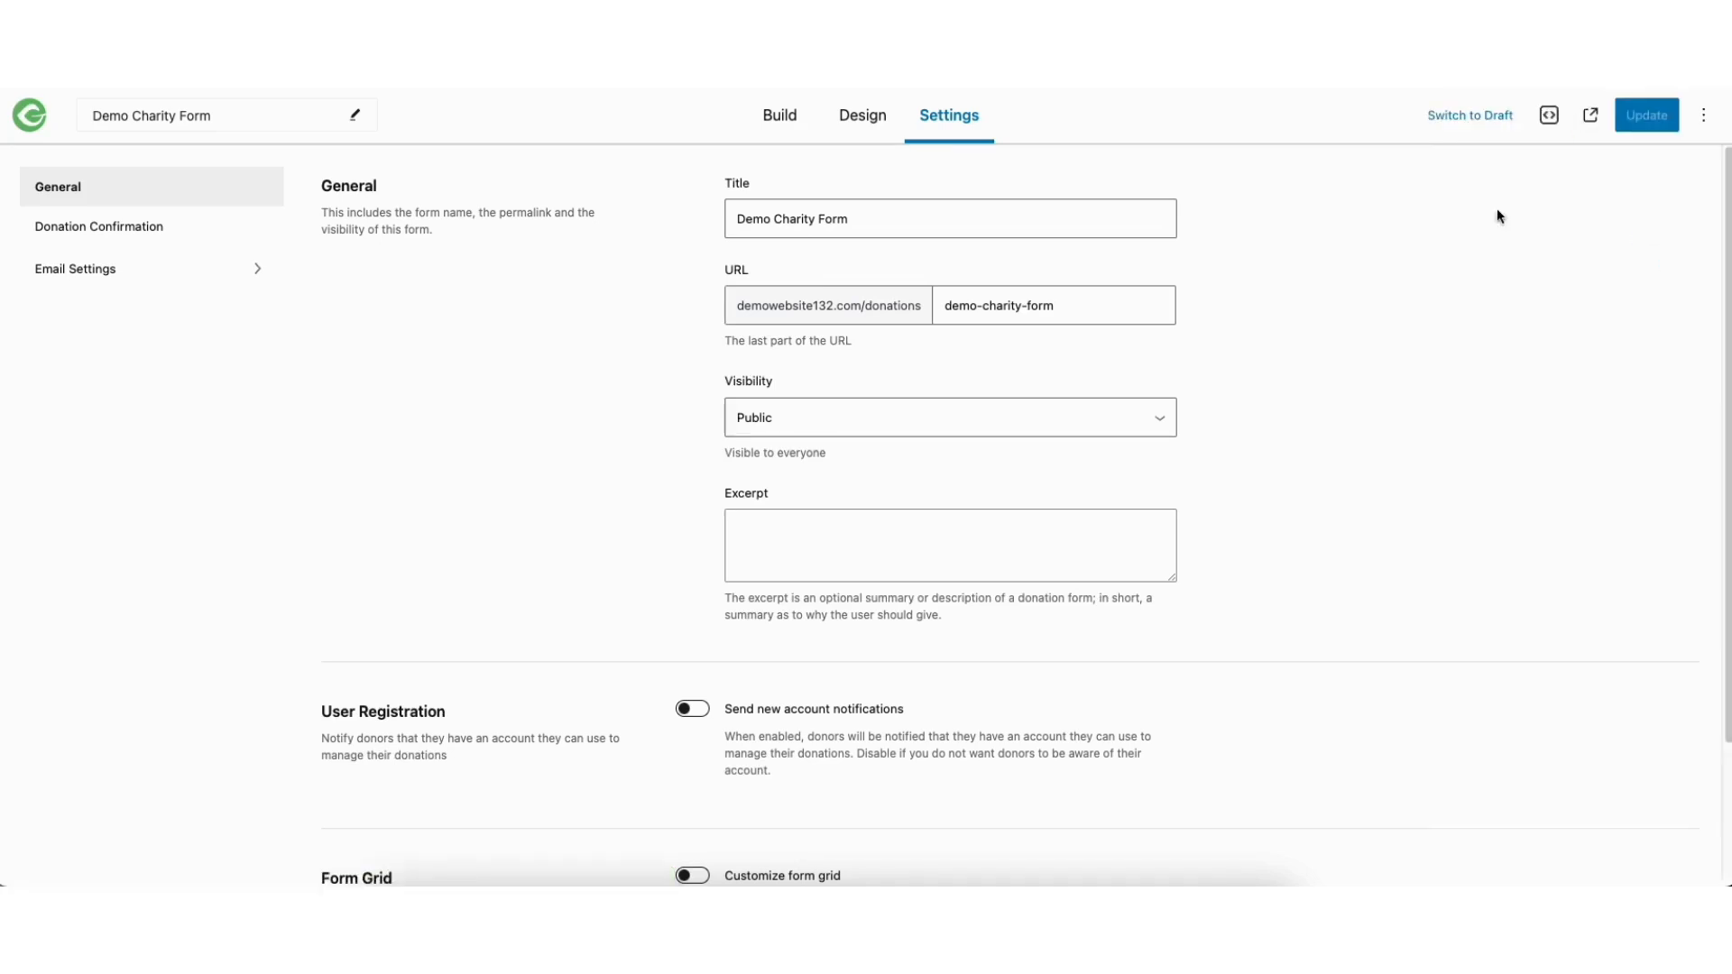
- Open the form's embed options, try the Modal and New Tab display styles, and set the display style back to Full form
left_click(1549, 117)
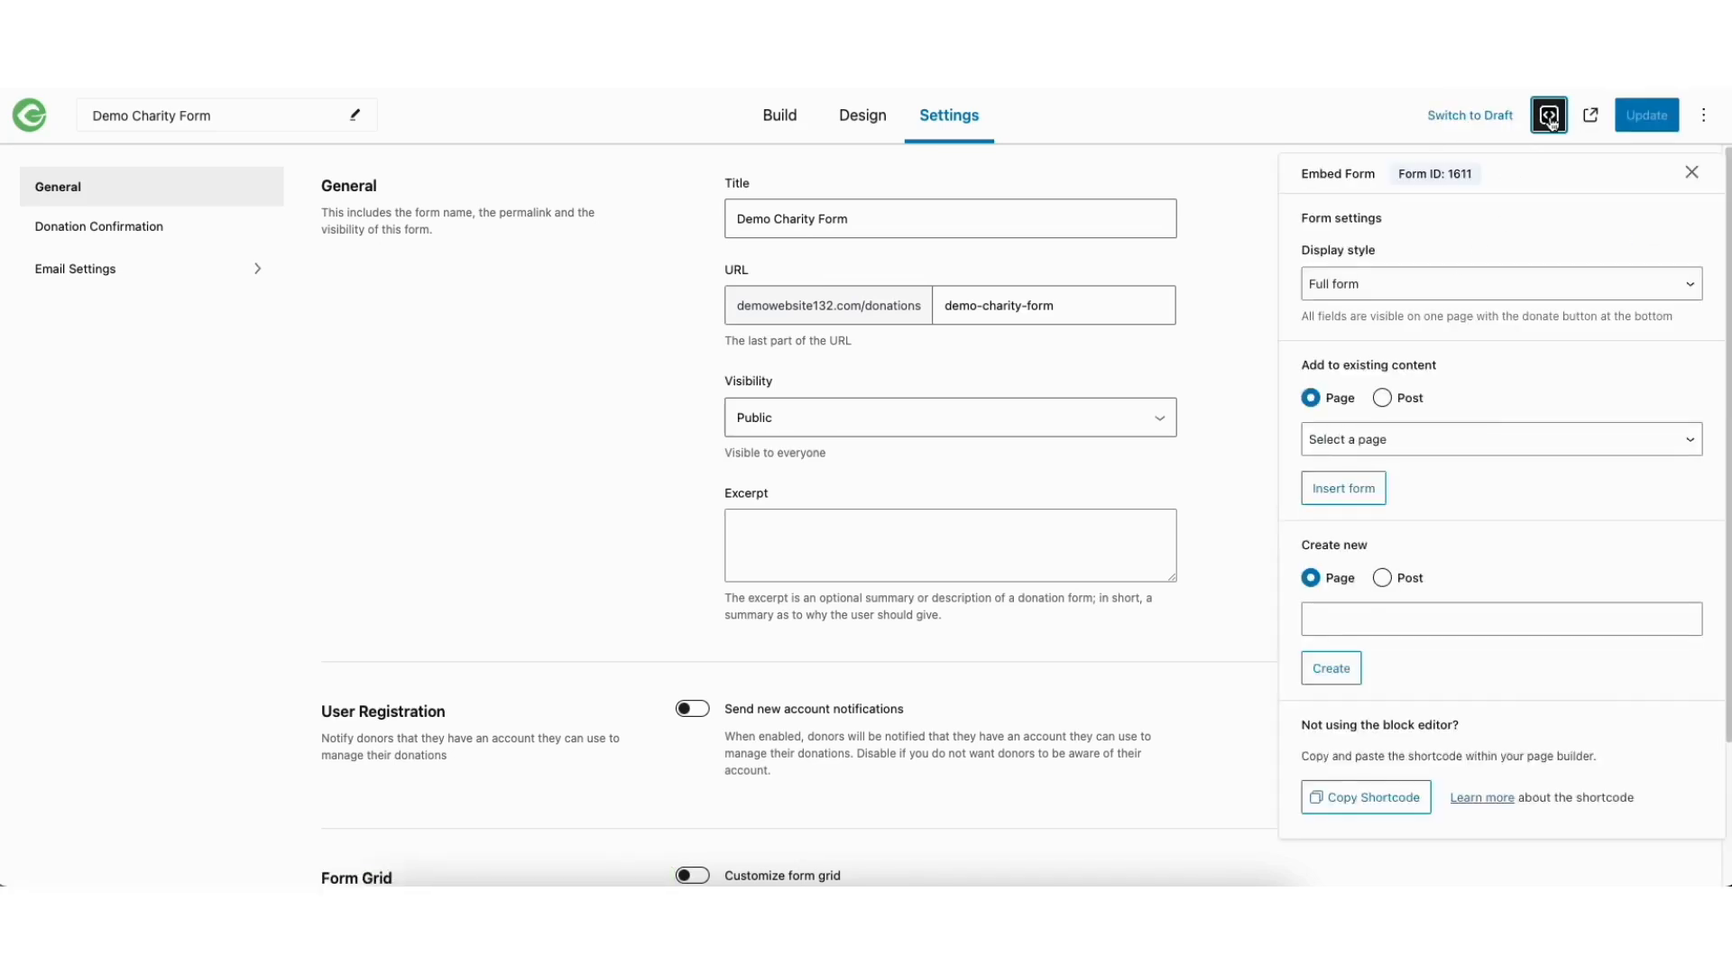
left_click(1367, 287)
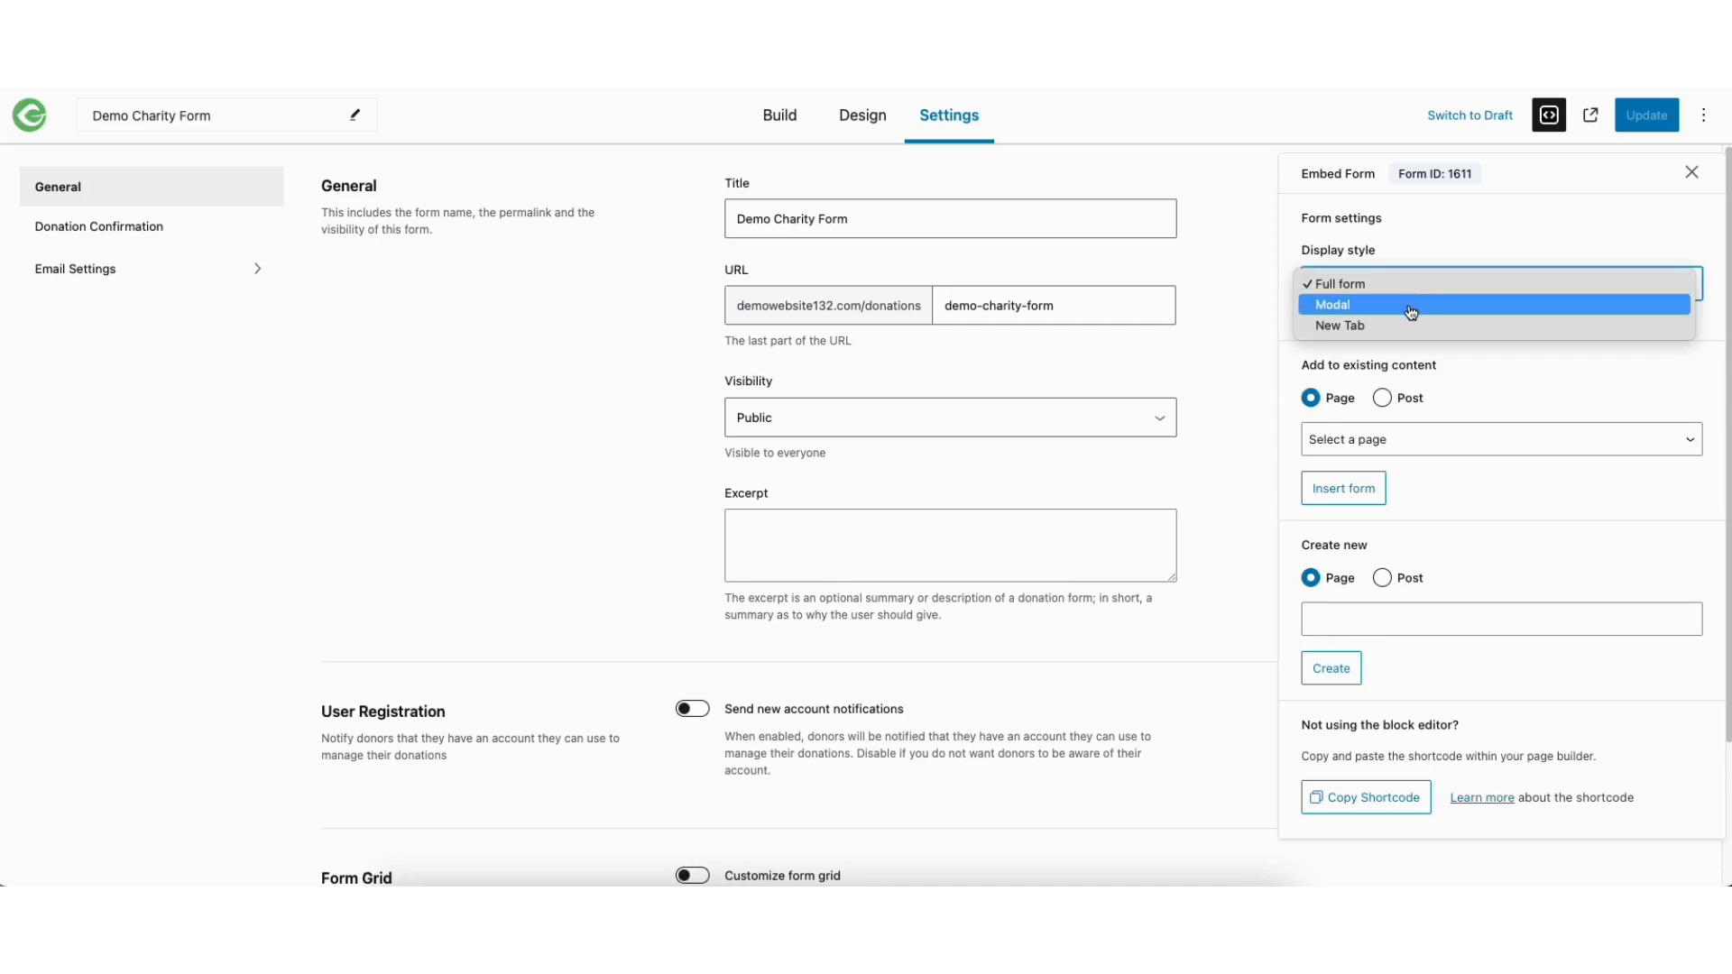
left_click(1411, 311)
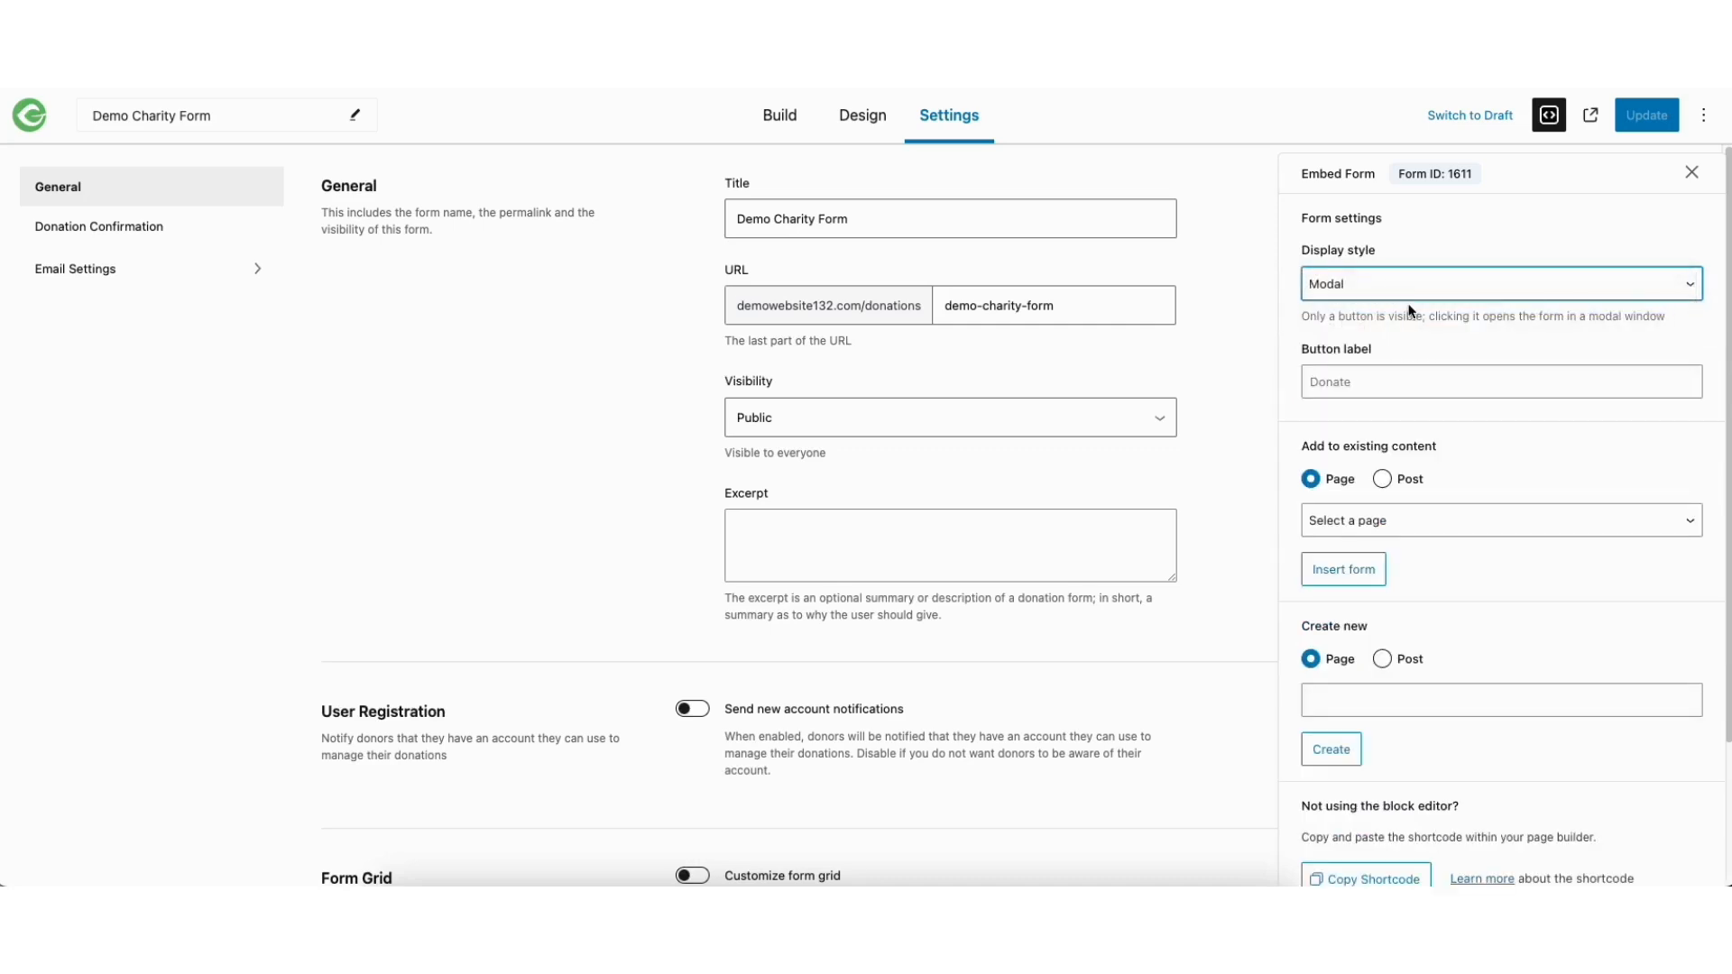
left_click(1410, 287)
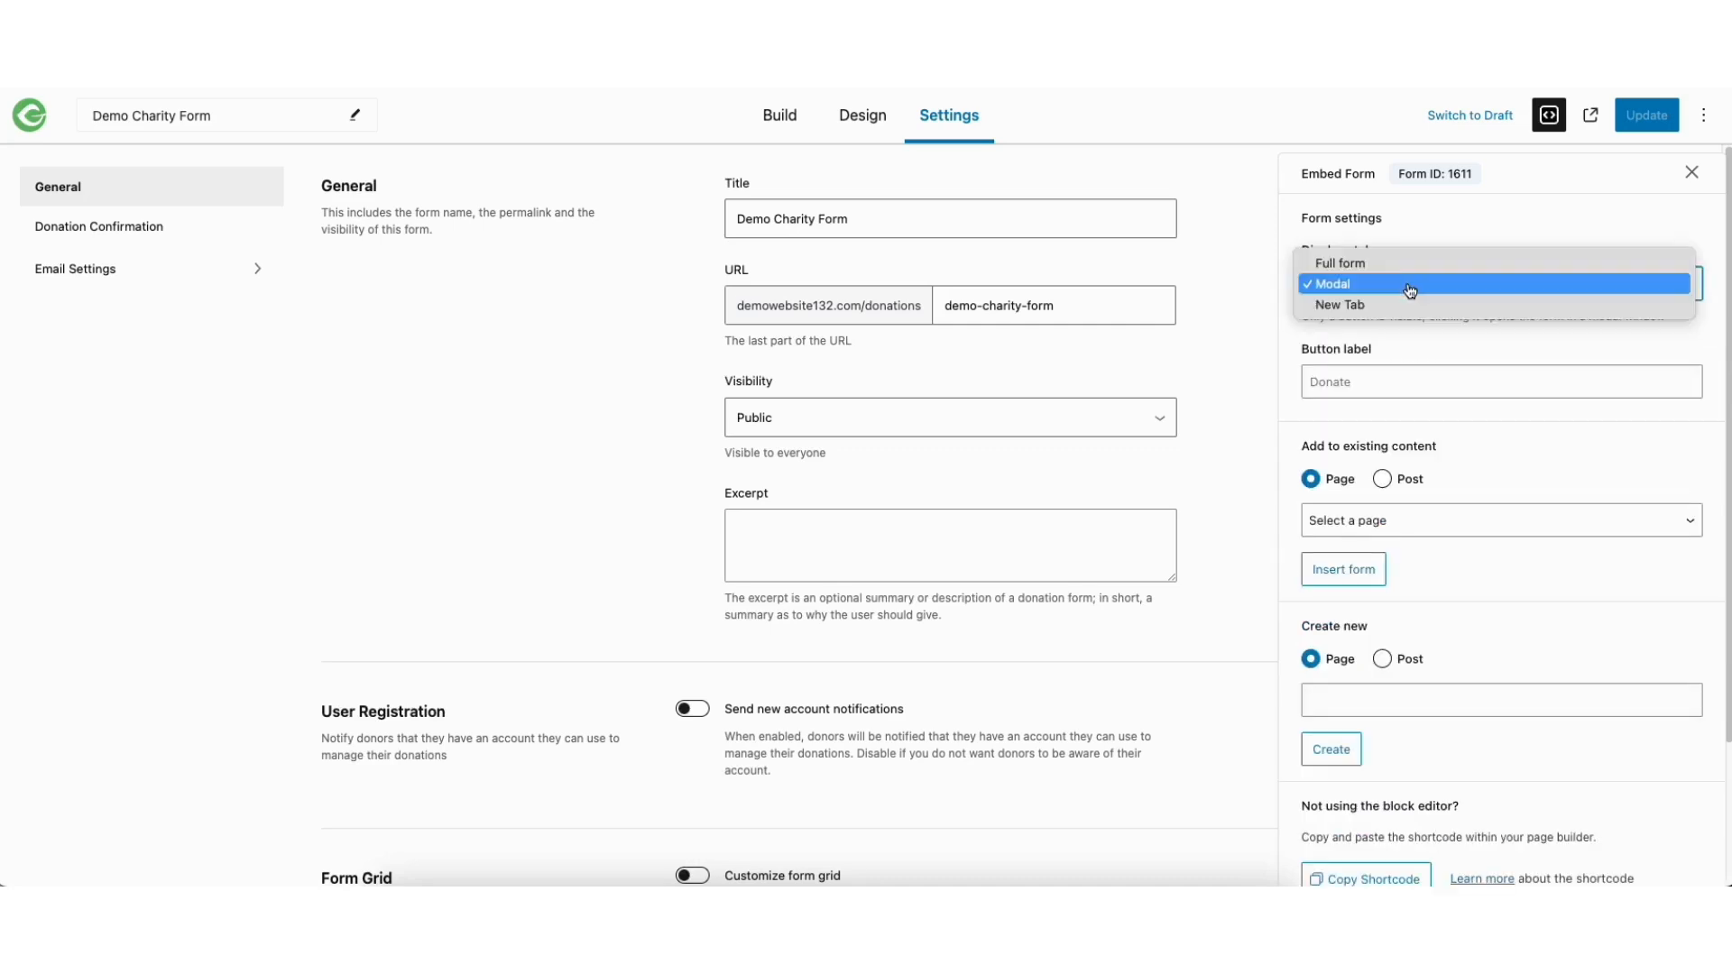
left_click(1399, 306)
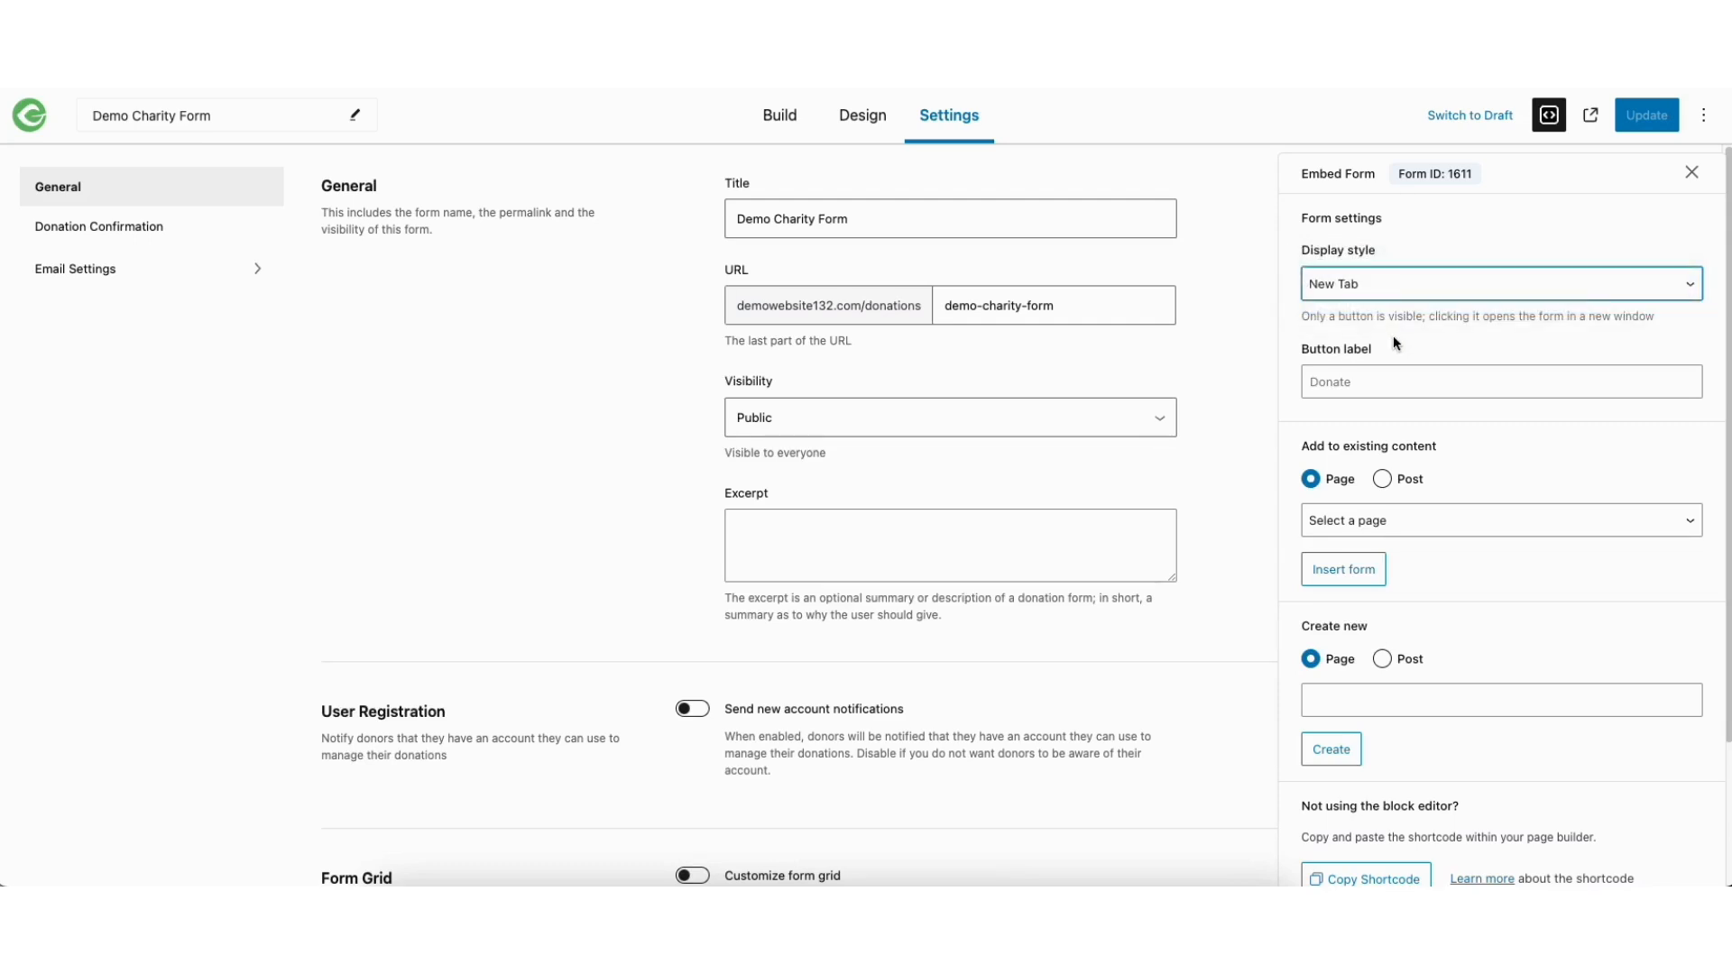
left_click(1390, 289)
left_click(1380, 244)
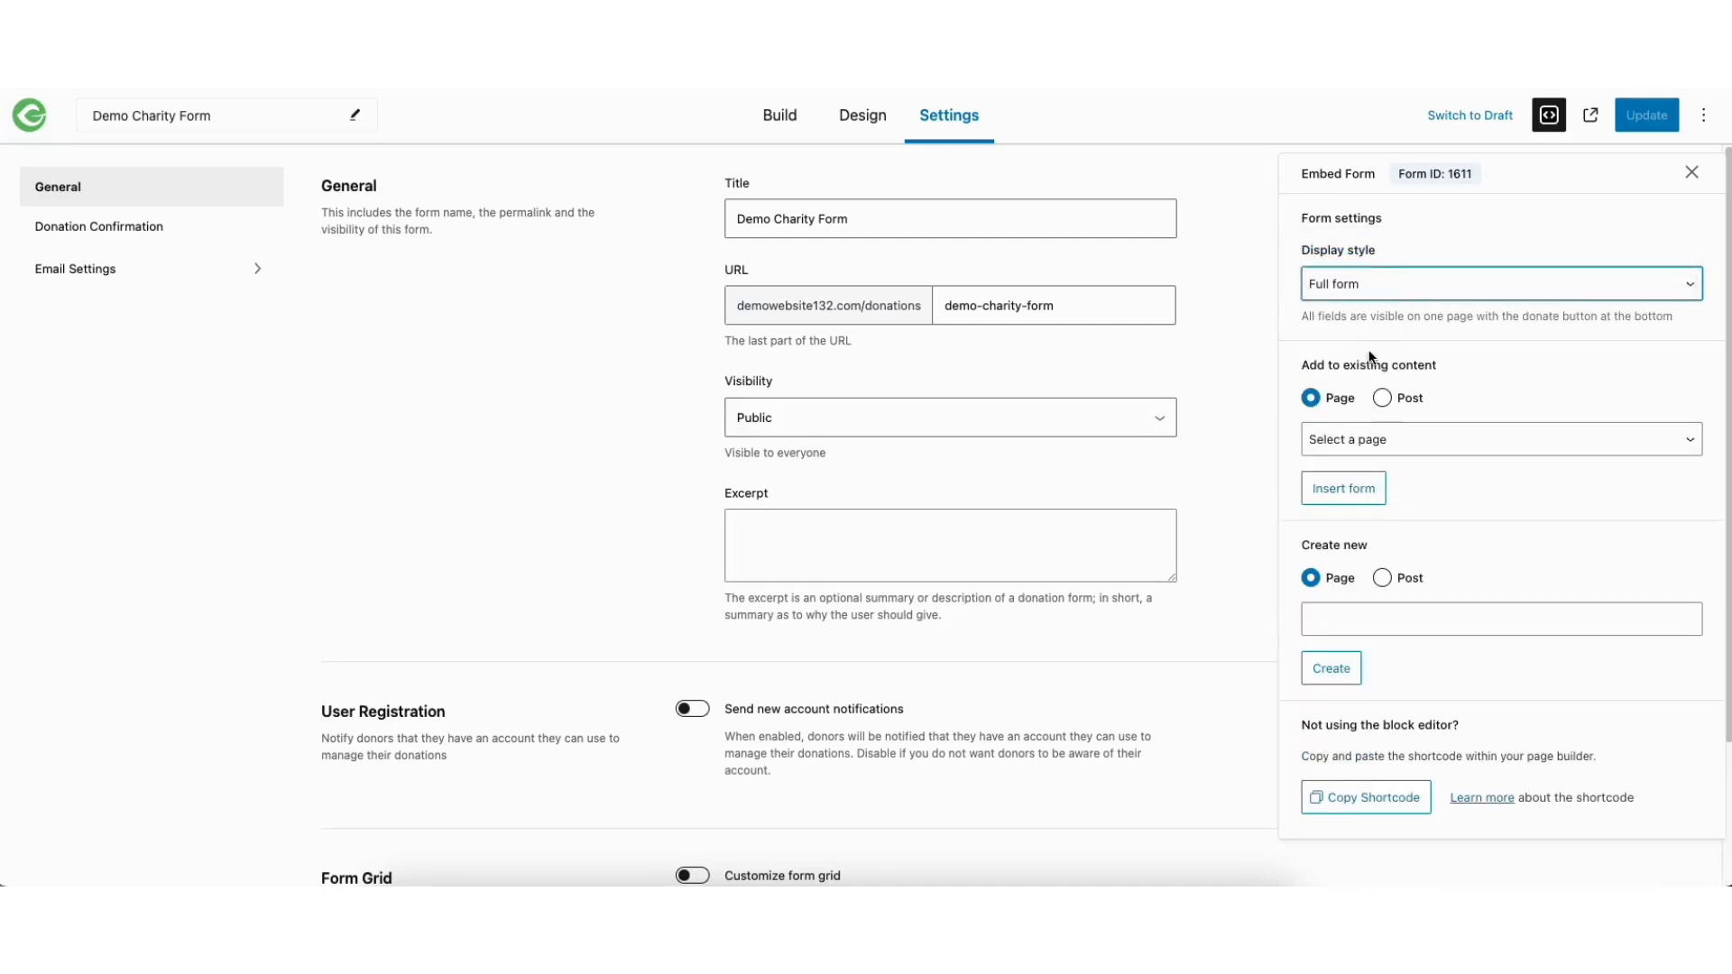
- Check which existing pages can receive the form, leave the page unselected, and copy the form's shortcode
left_click(1408, 439)
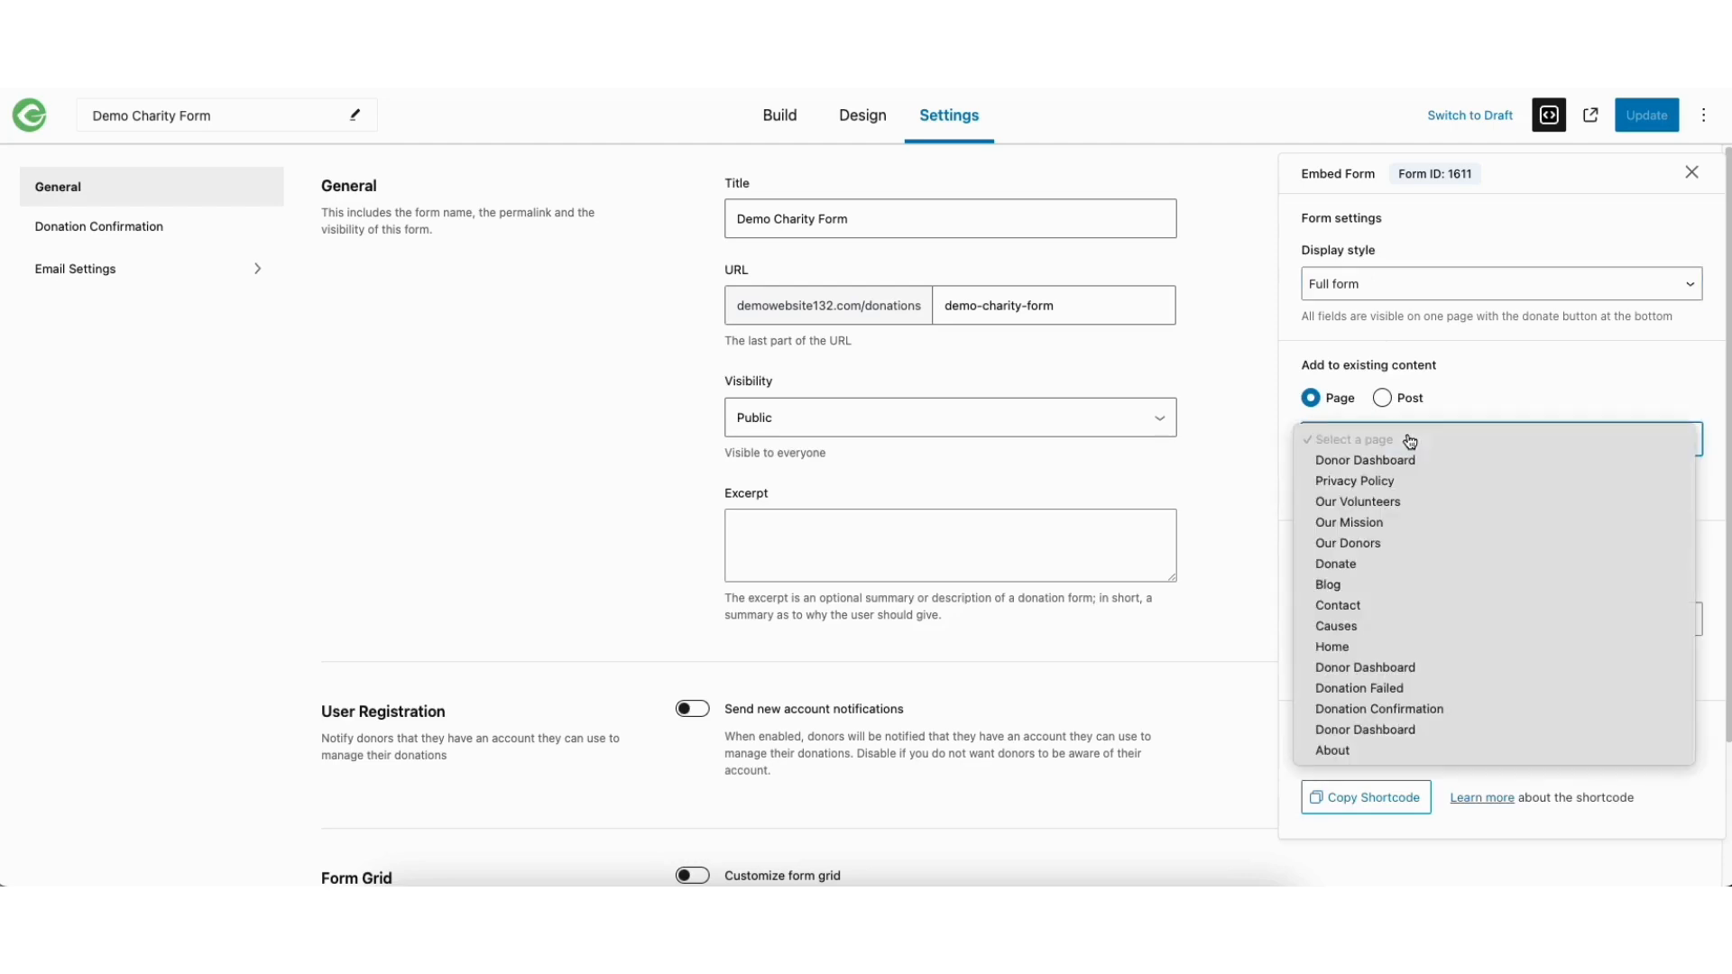
left_click(1498, 392)
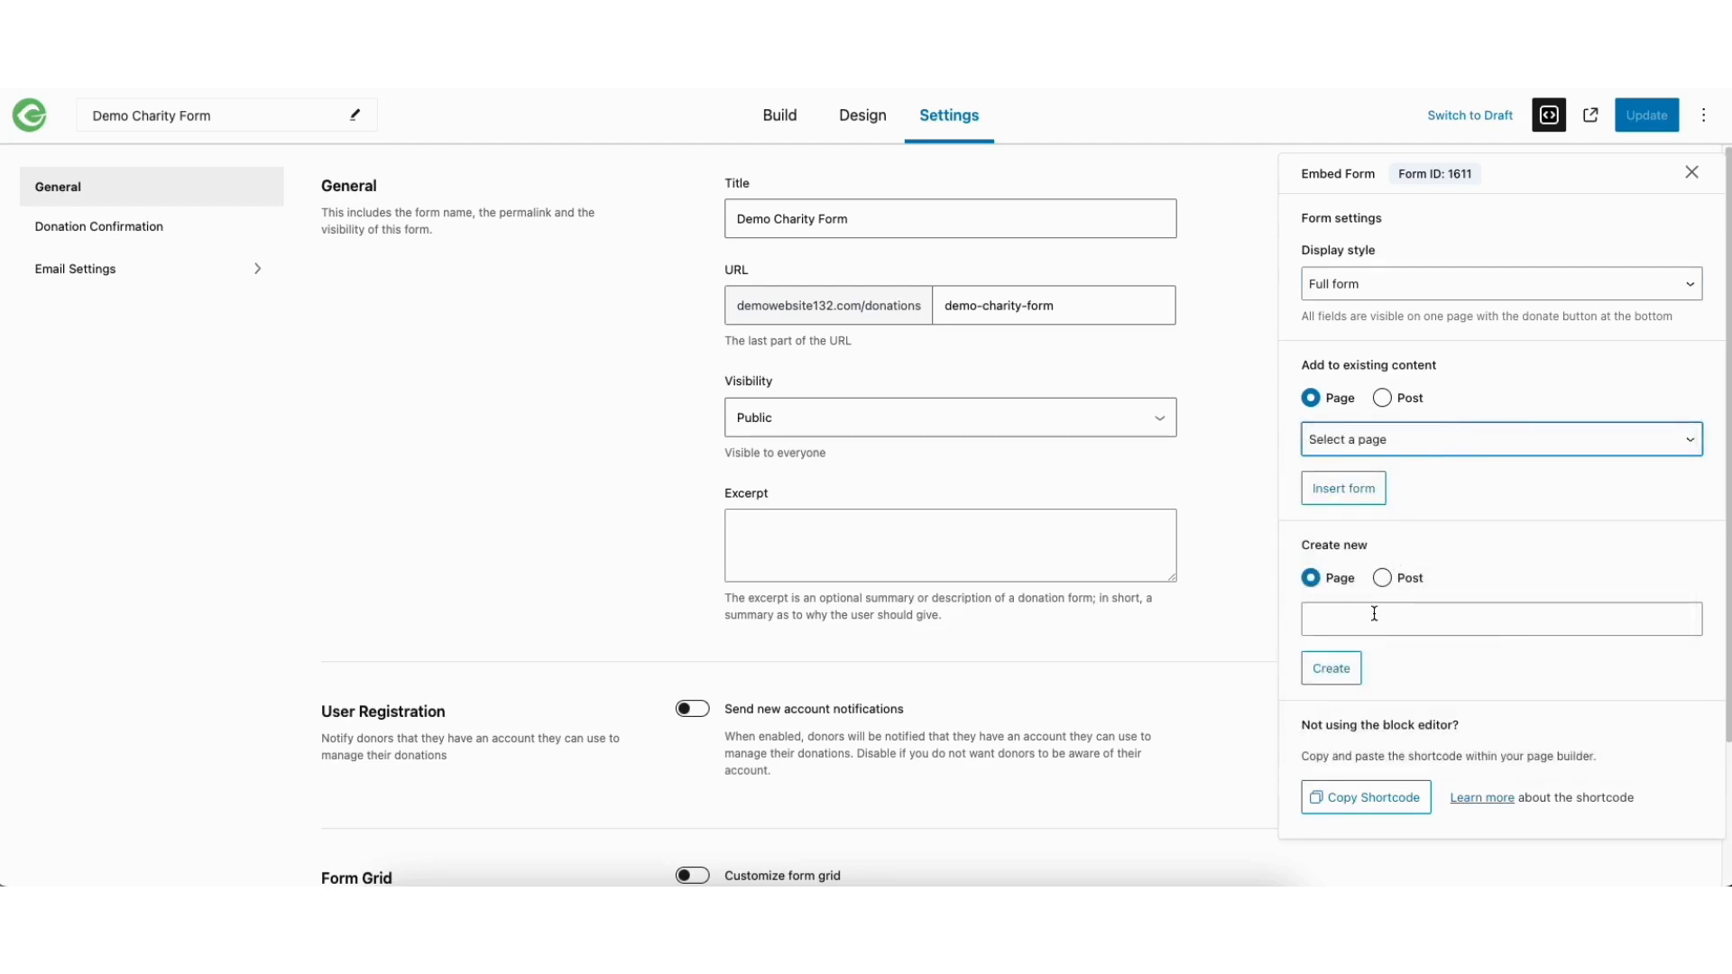
left_click(1358, 799)
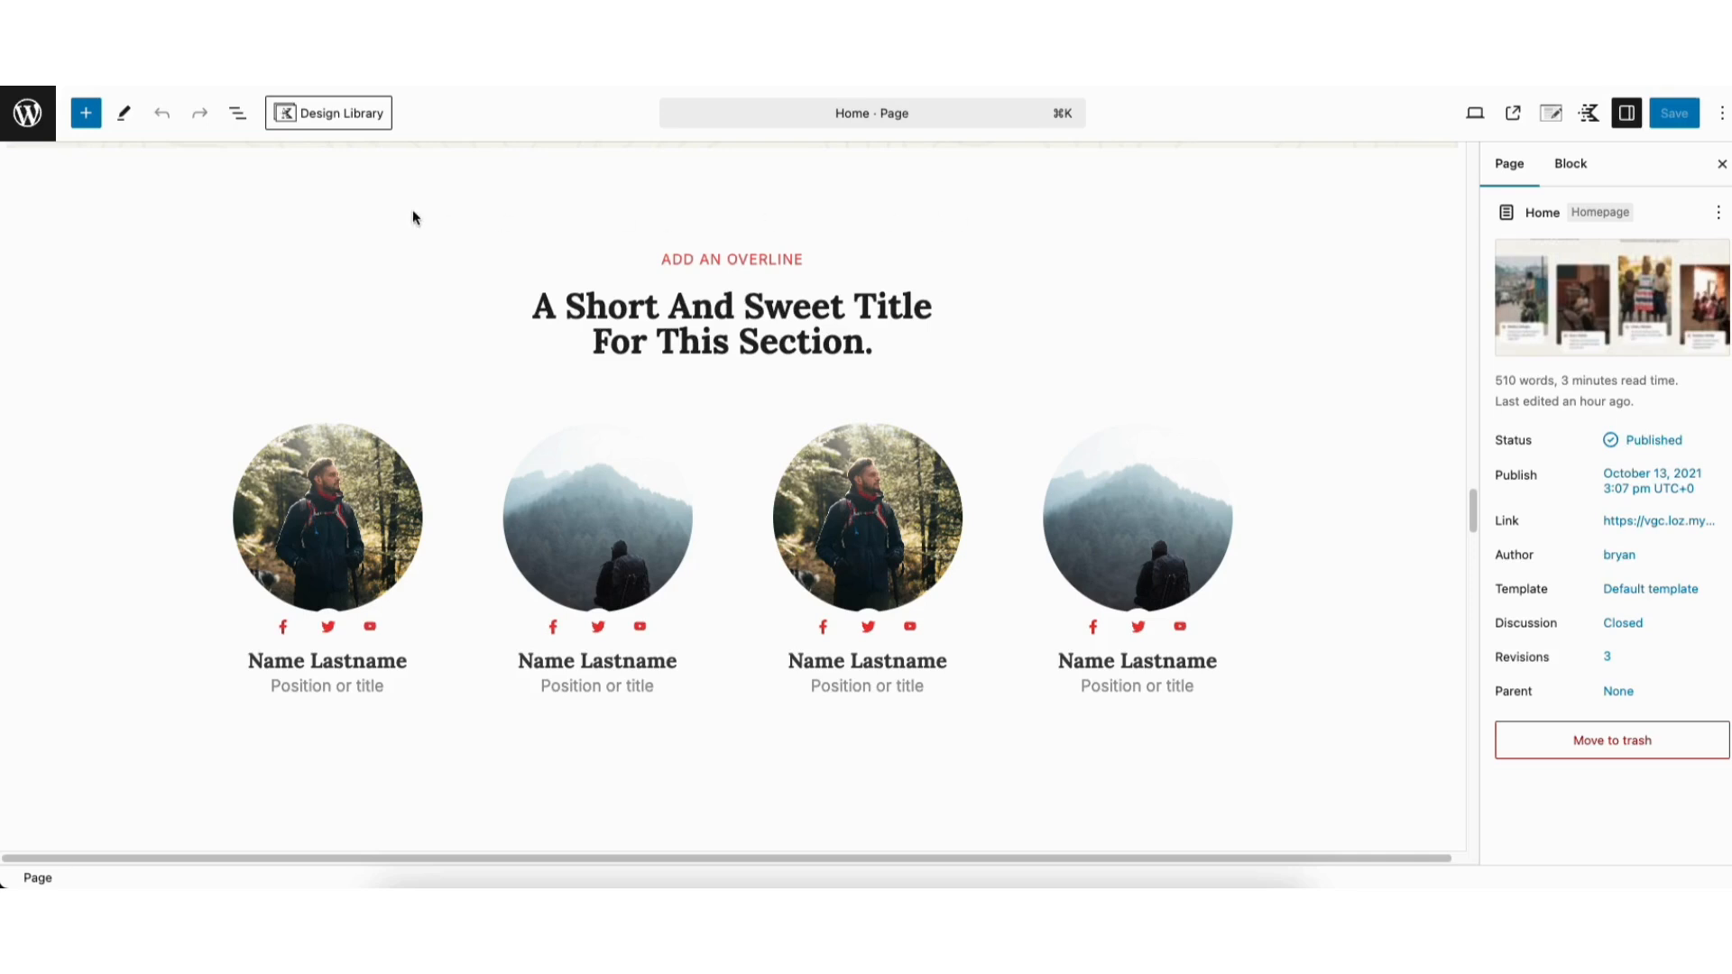
- Add a Shortcode block above the team section of the Home page and paste in [give_form id="1169"]
left_click(85, 121)
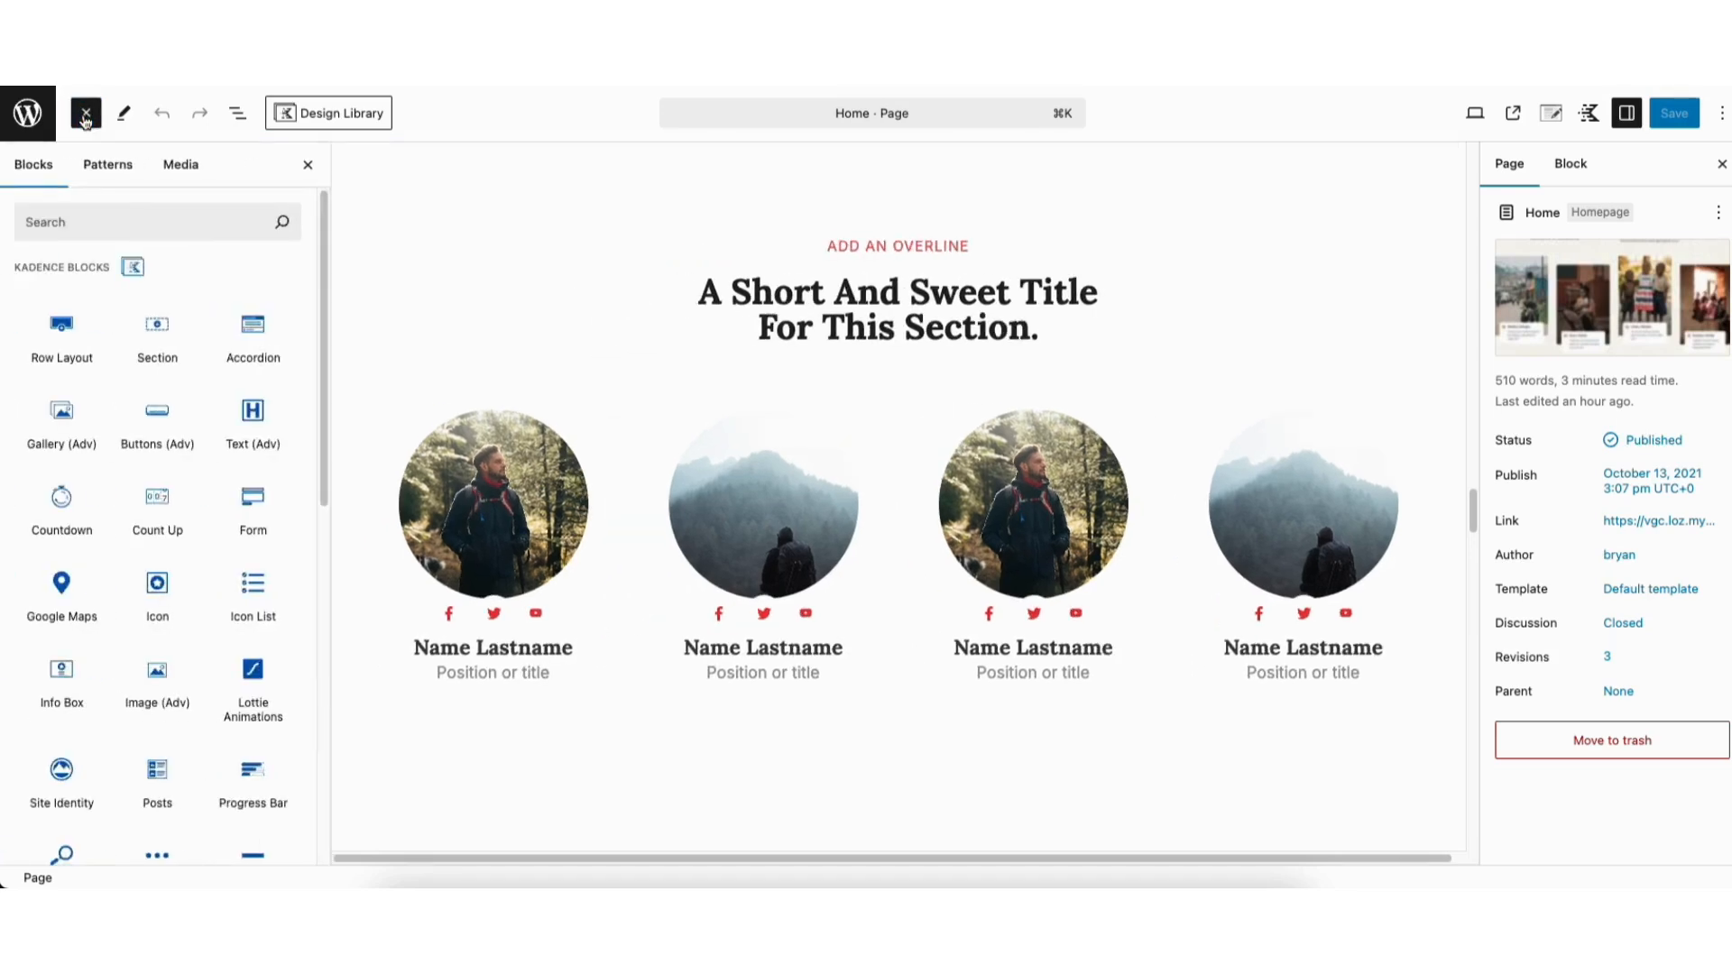
left_click(109, 226)
type("shortcode")
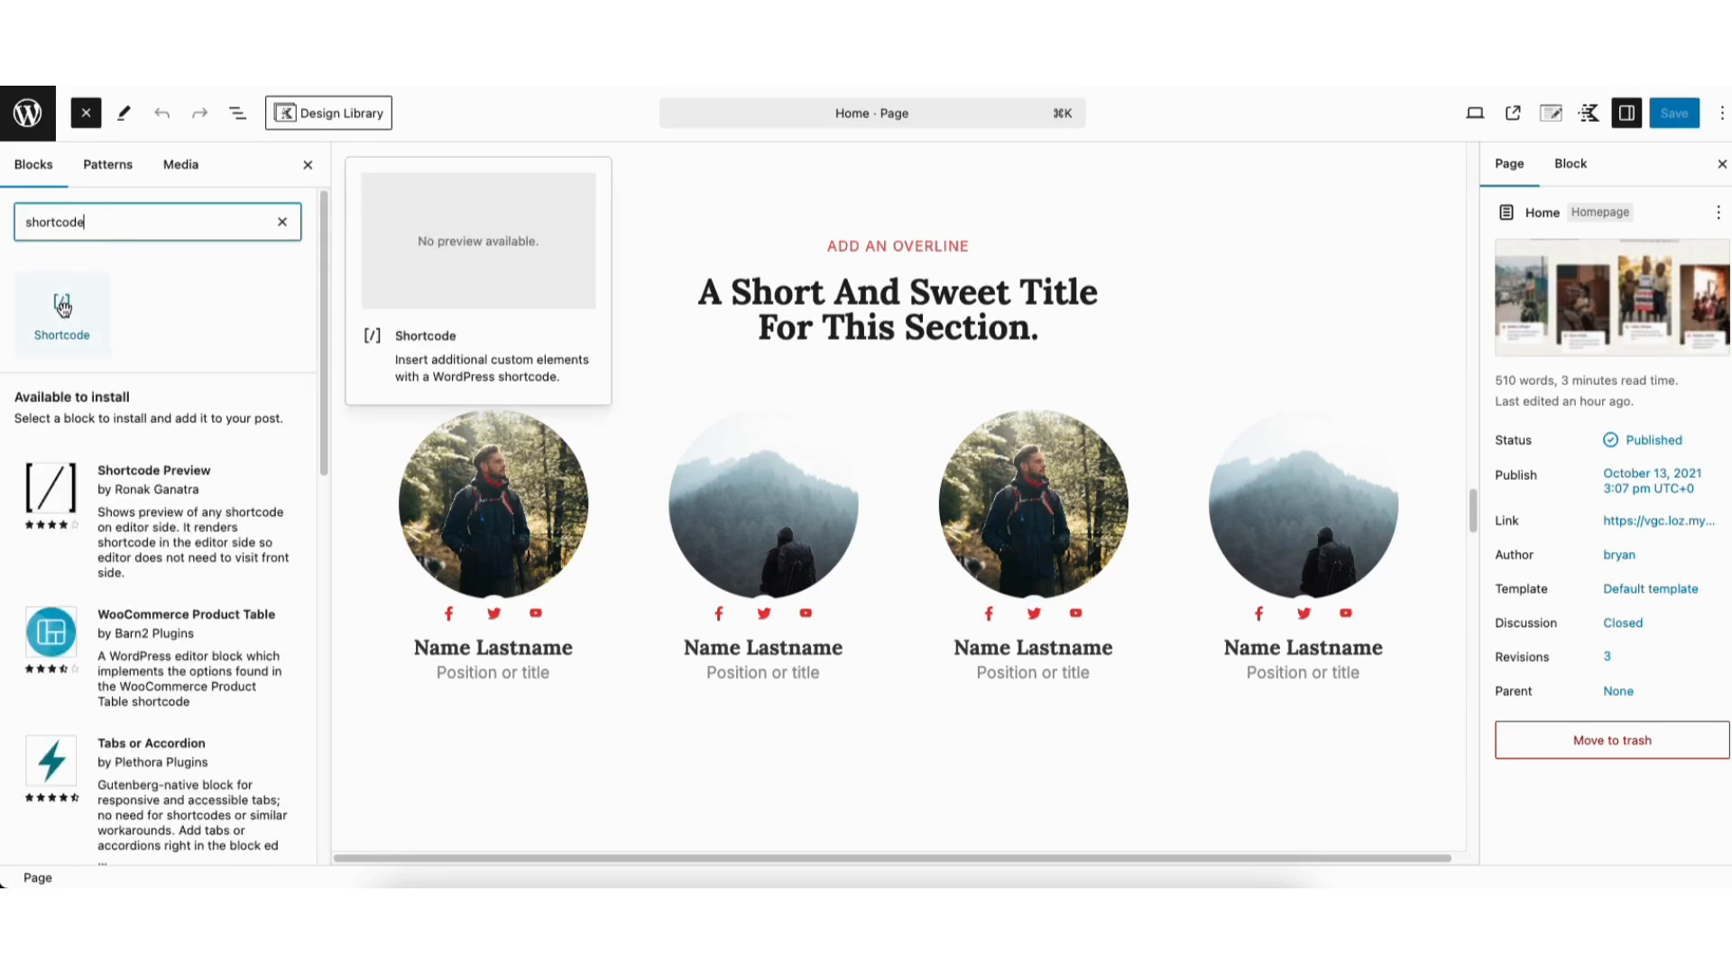
left_click_drag(63, 311, 785, 472)
key("super+v")
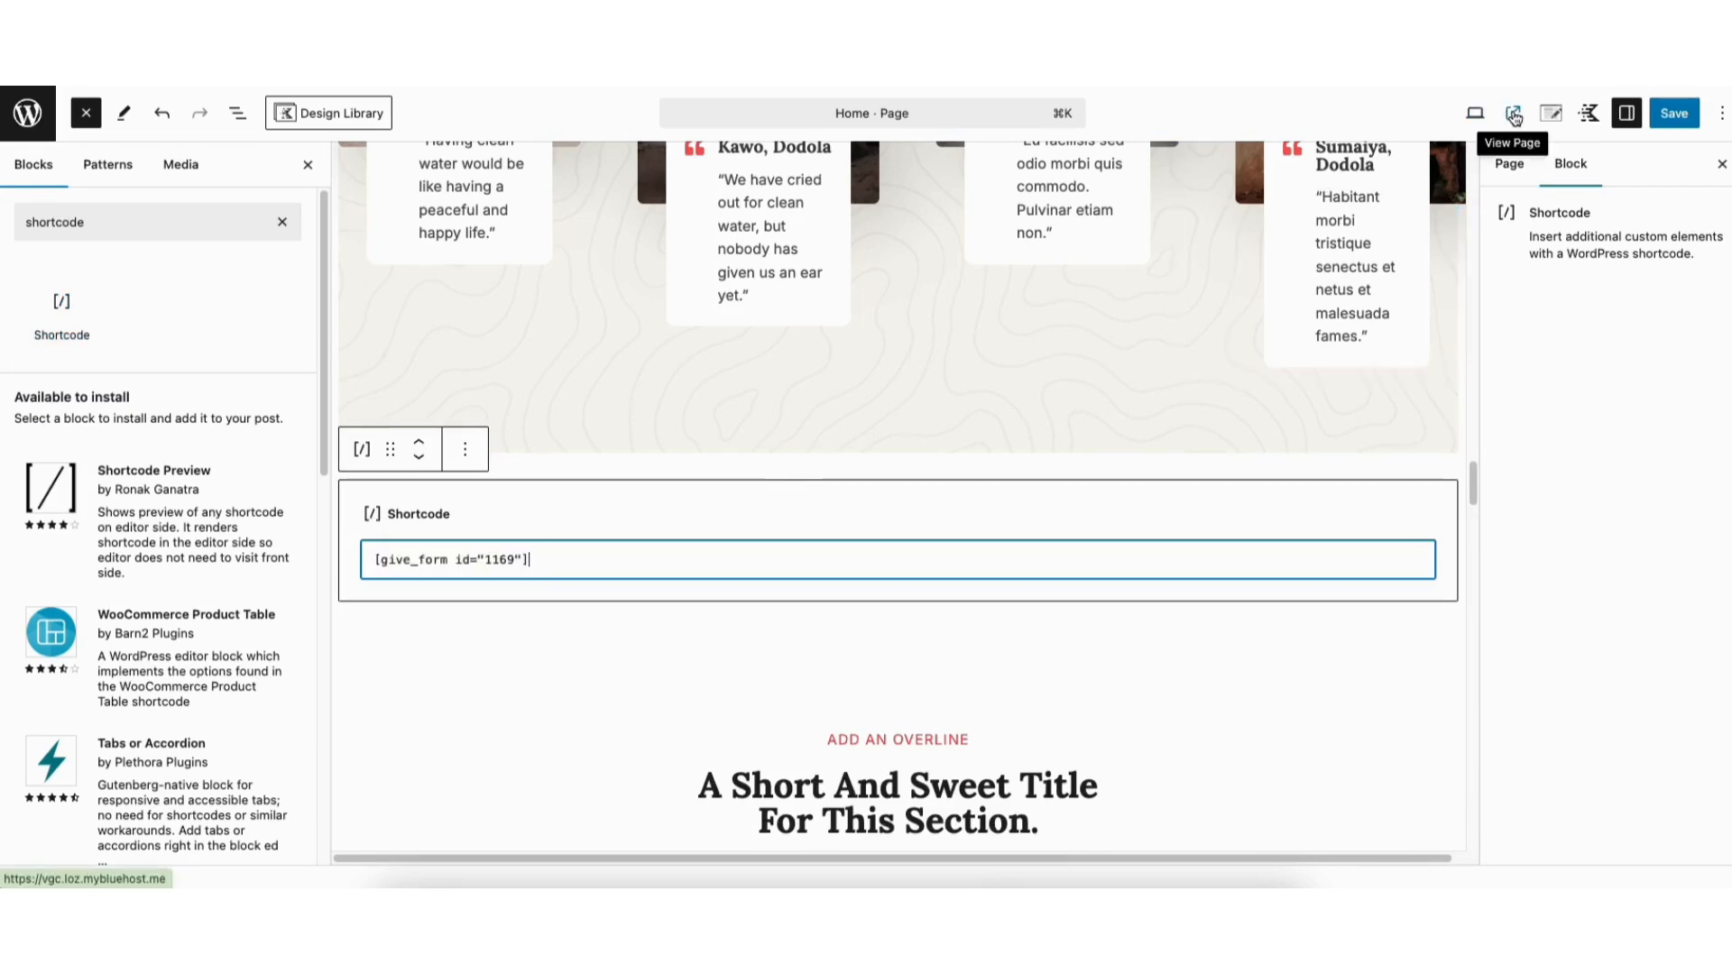
- Preview the Home page in a separate tab and examine the embedded donation form above the team section
left_click(1475, 115)
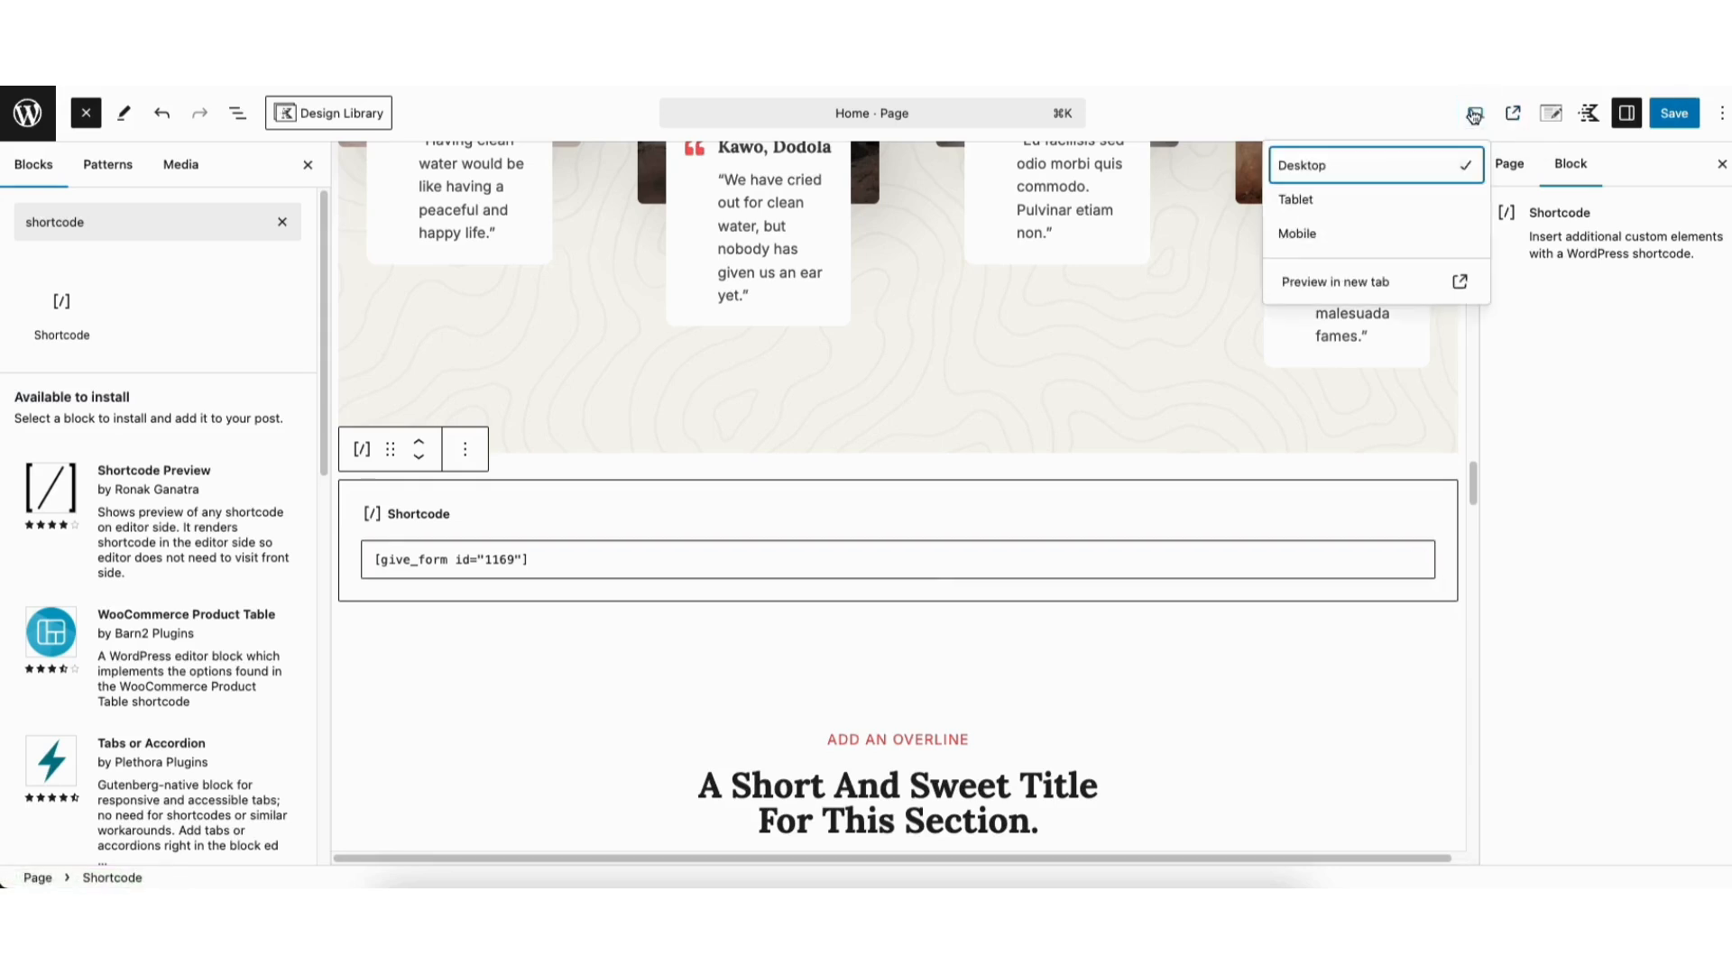
left_click(1359, 280)
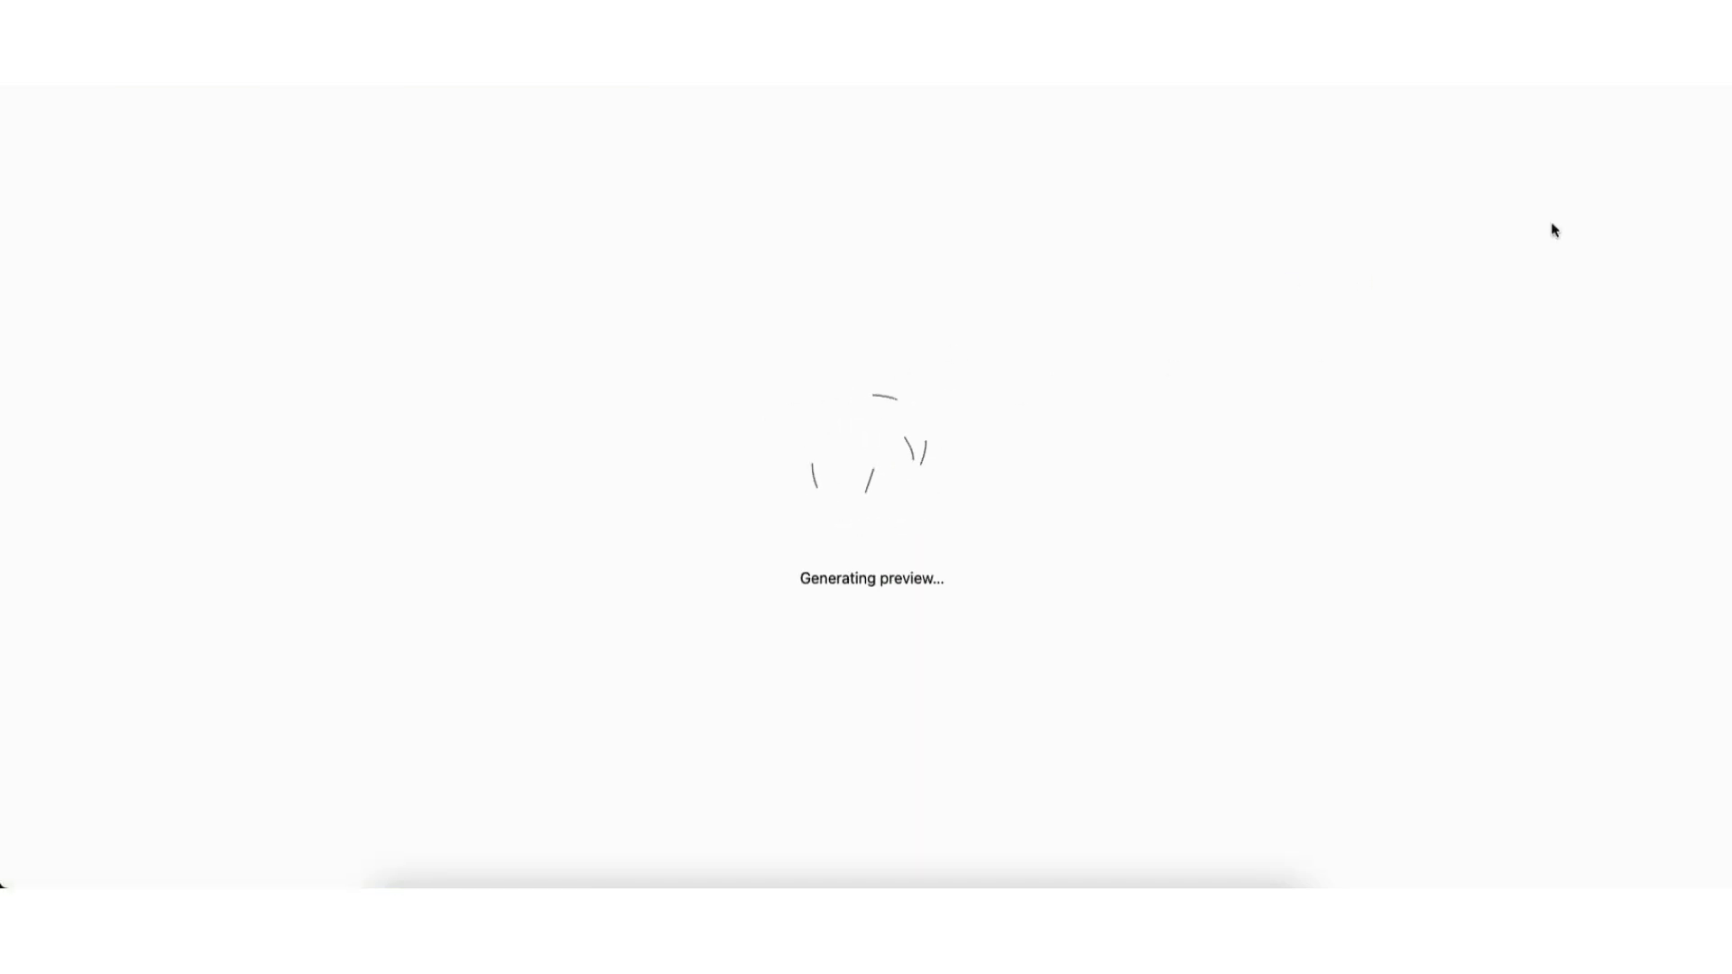
scroll(1683, 307, "down", 20)
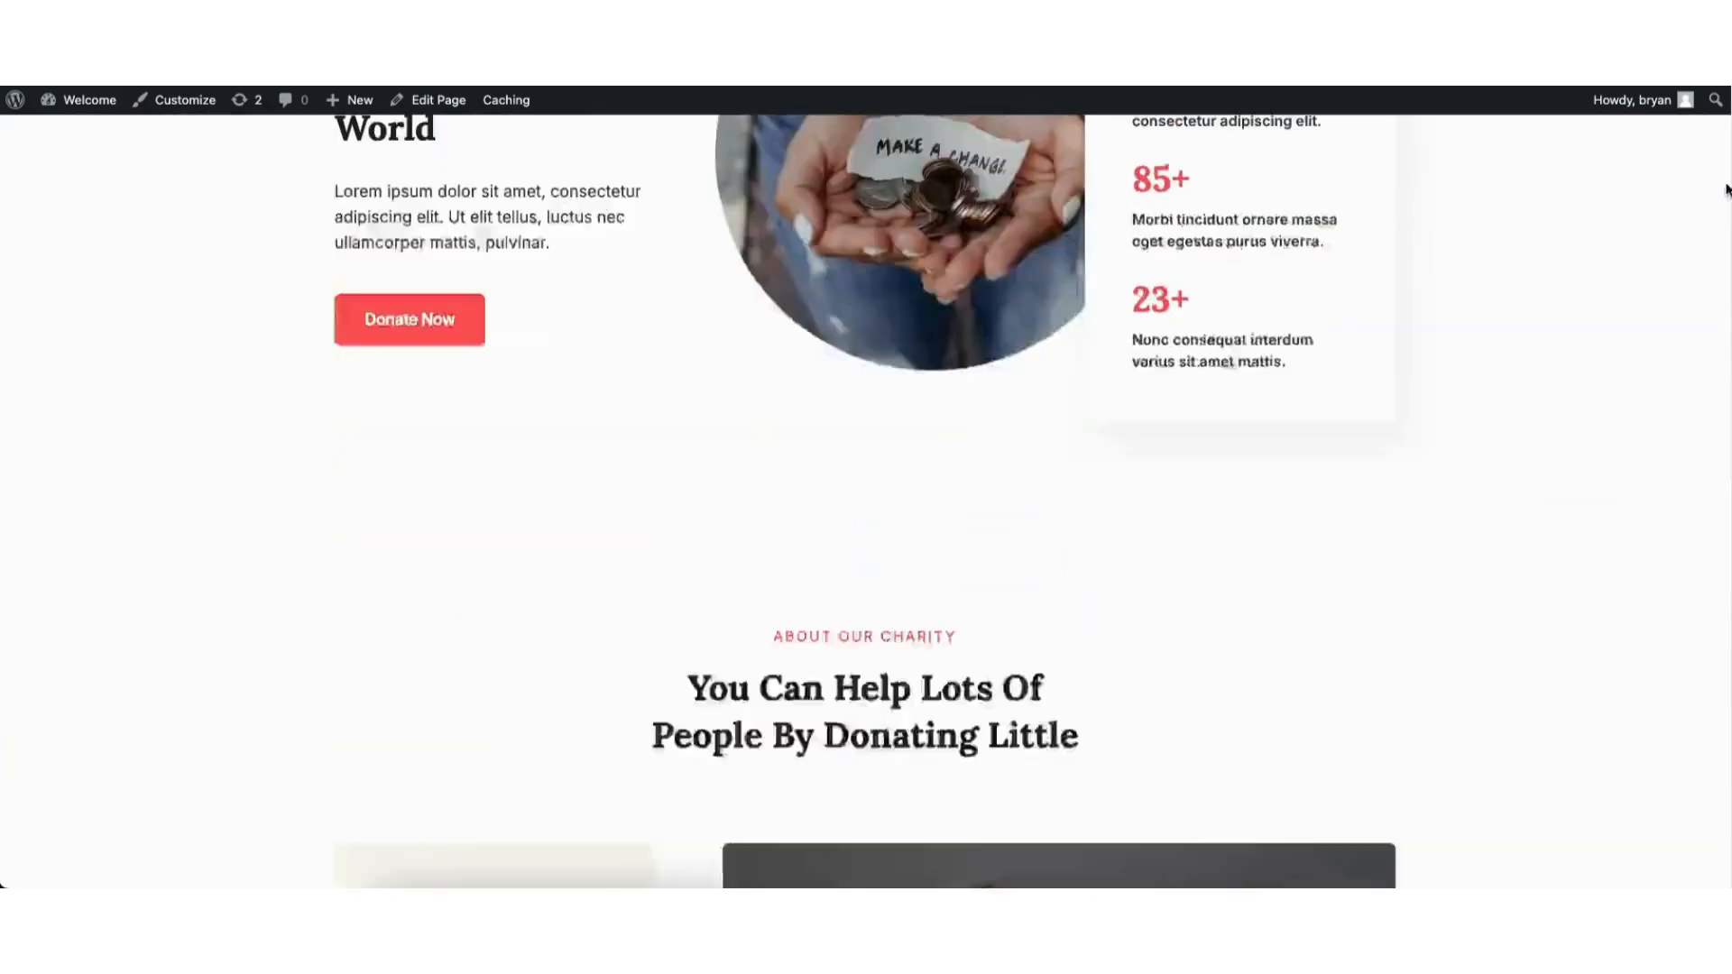
scroll(1644, 442, "down", 10)
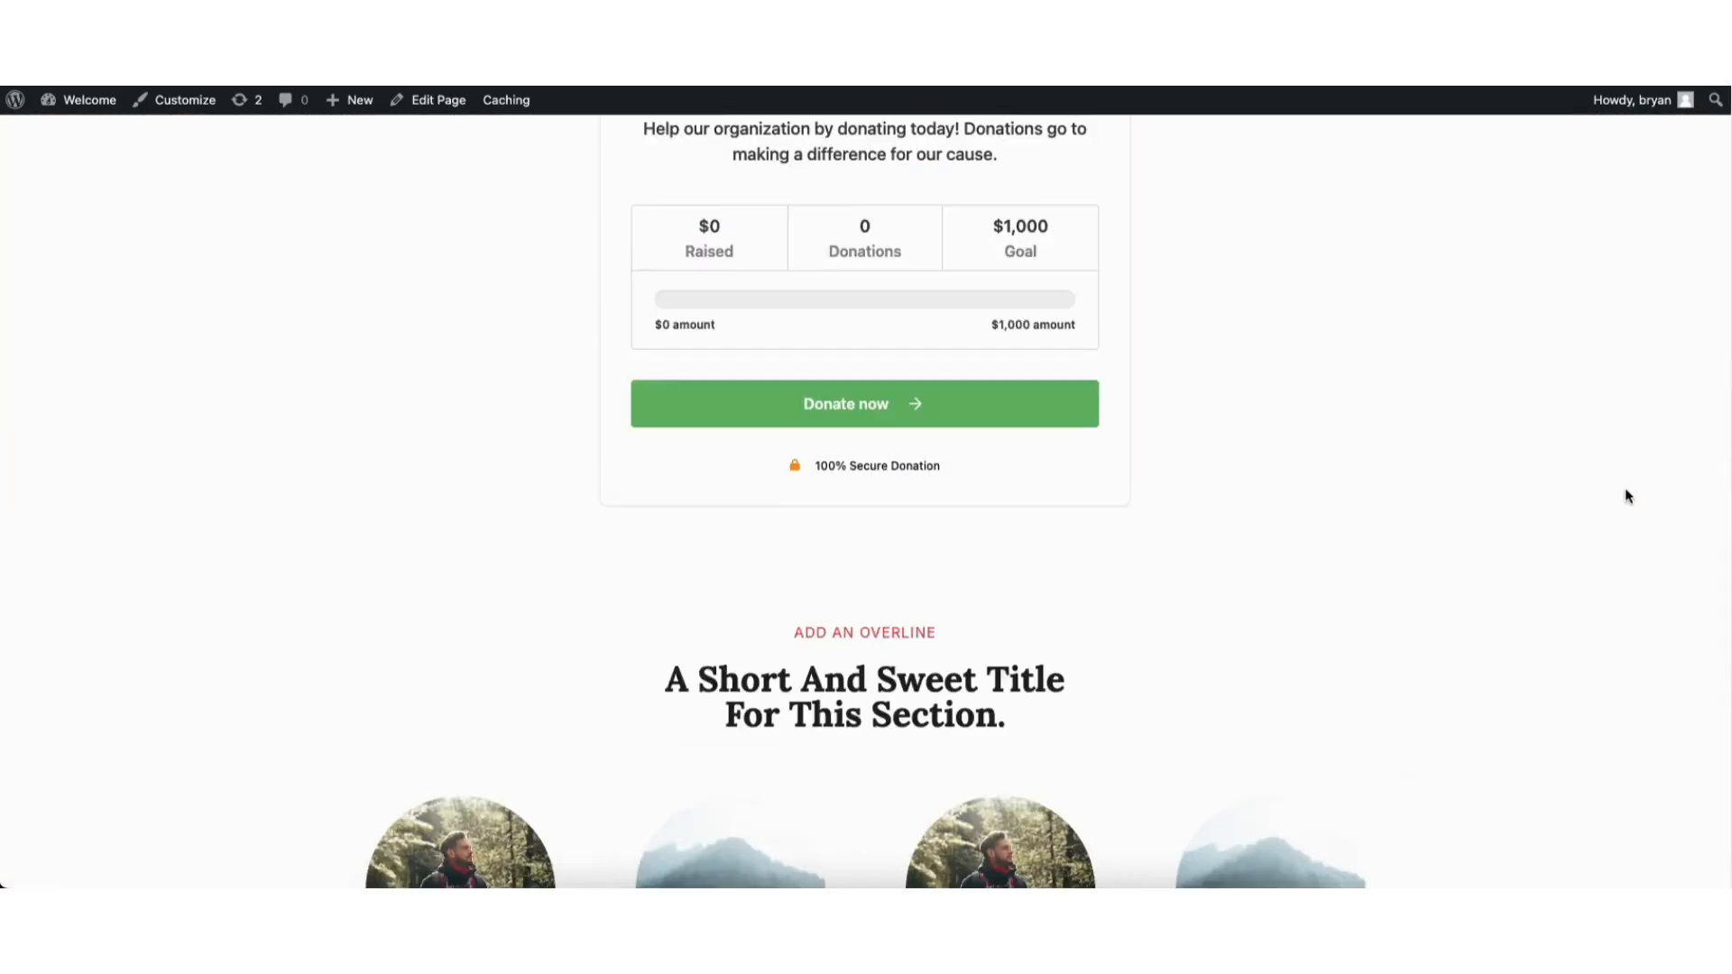
scroll(1629, 495, "up", 3)
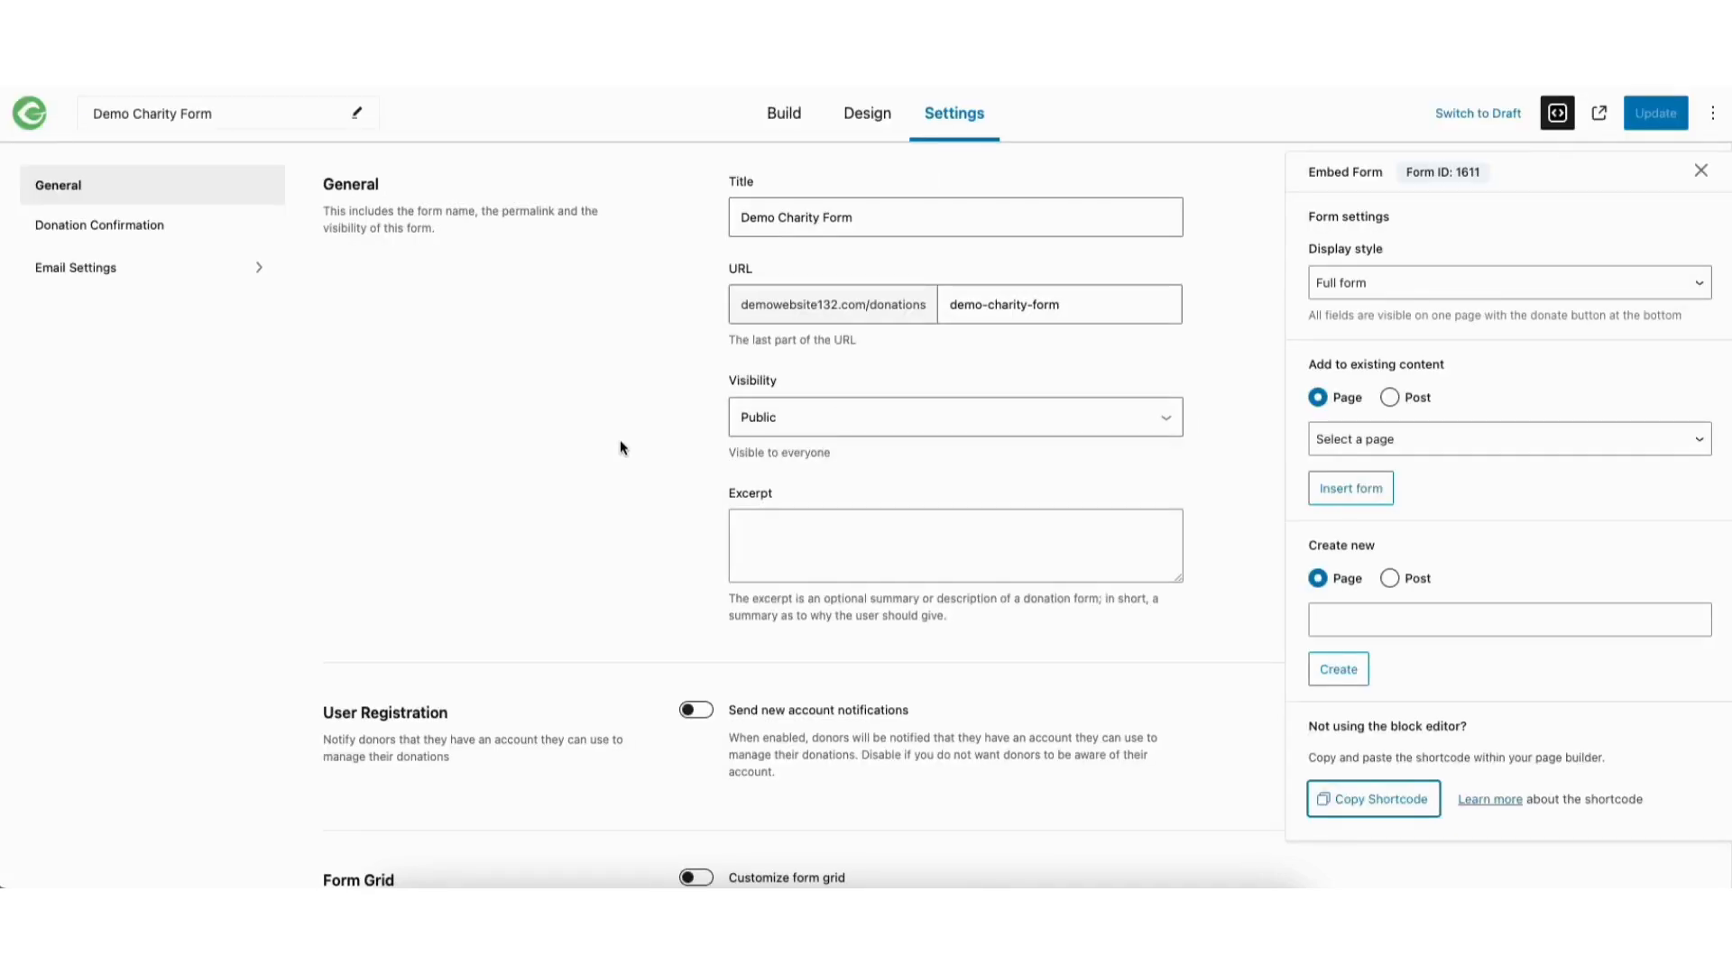
- Close the form's embed options, go back to the list of all donation forms, and look through it
left_click(1702, 171)
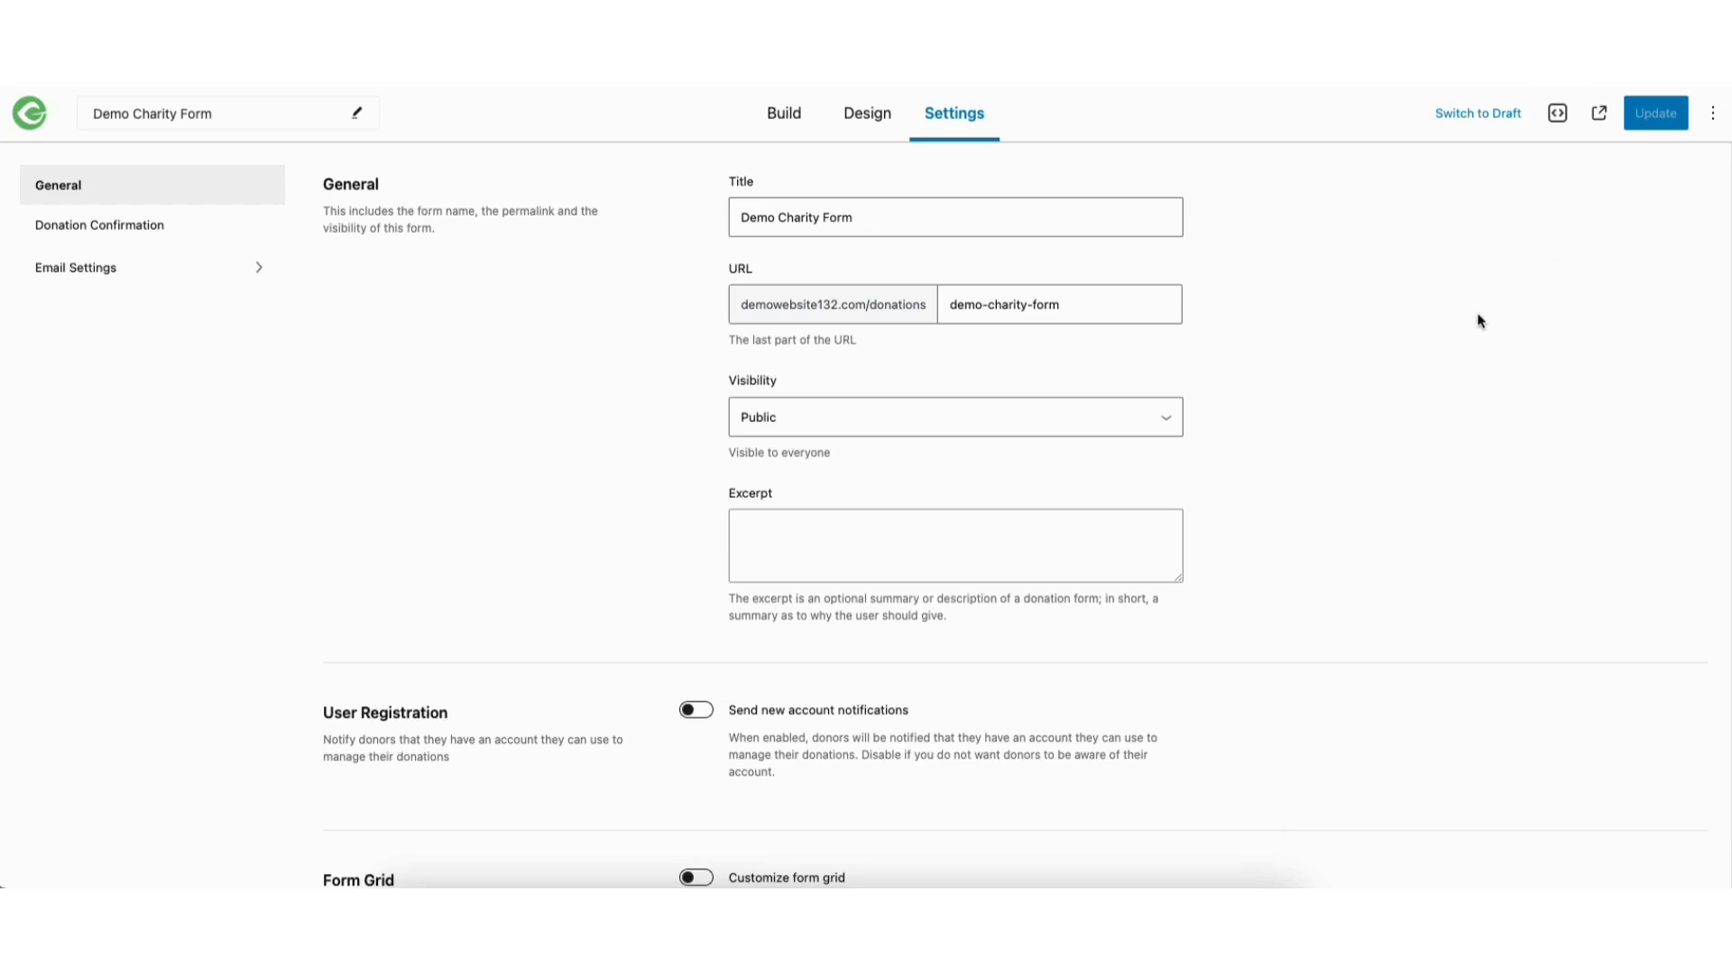
left_click(30, 115)
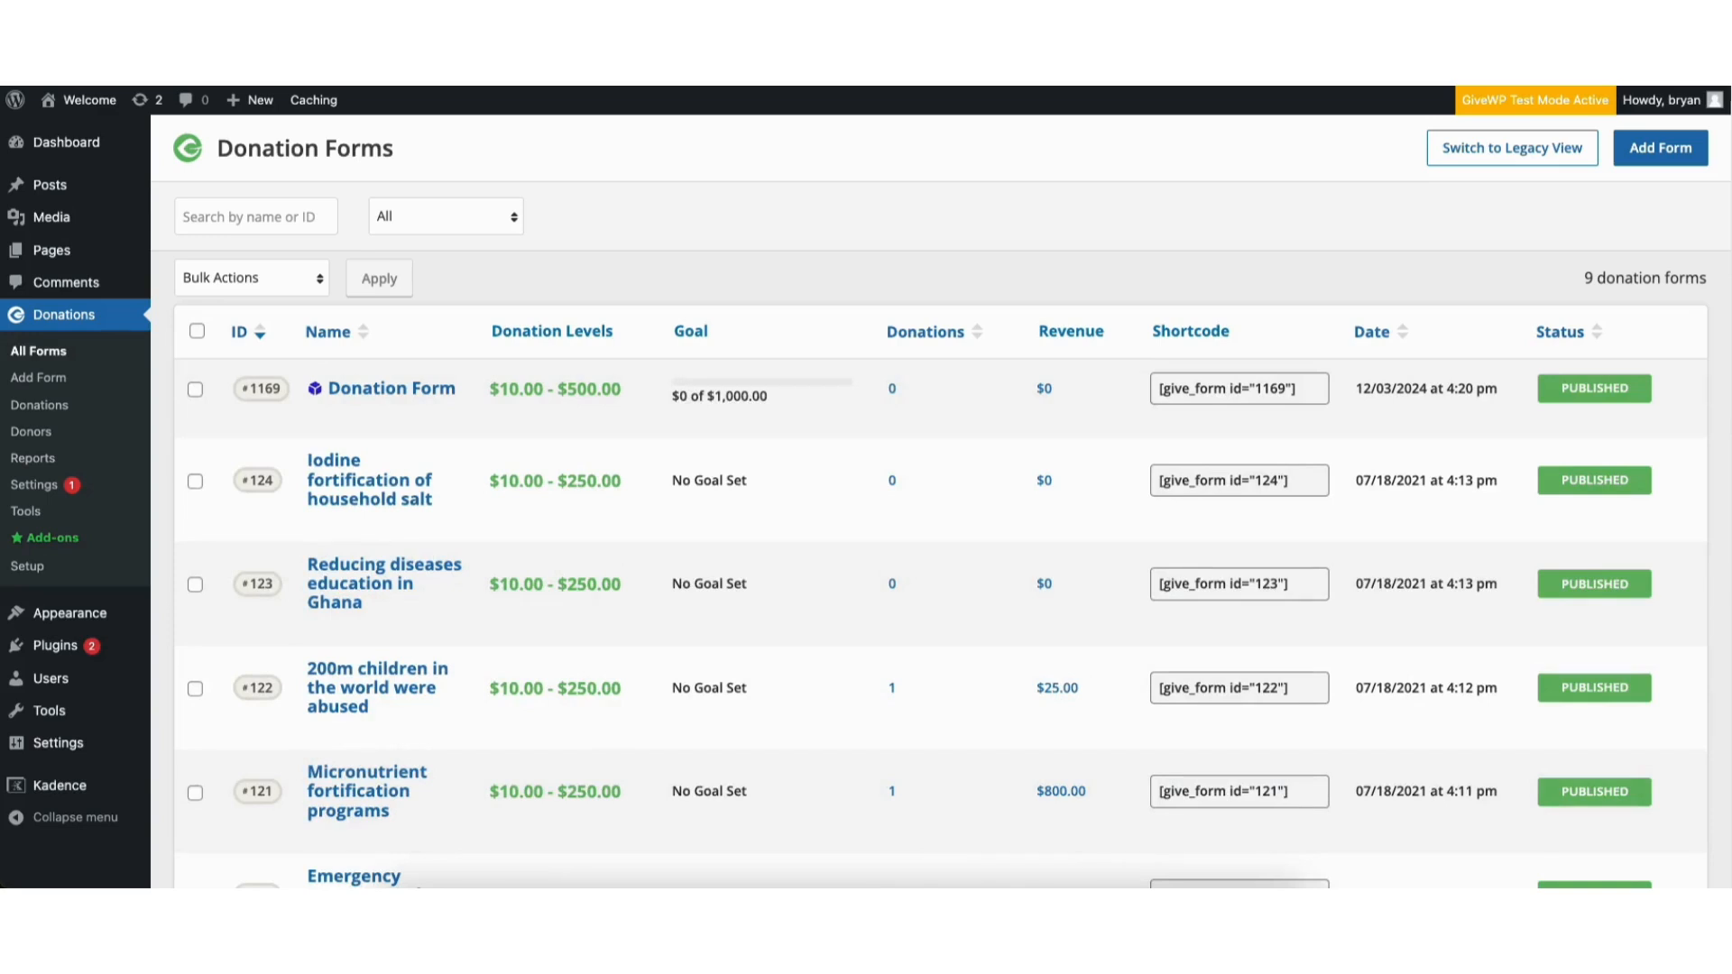
scroll(940, 504, "down", 3)
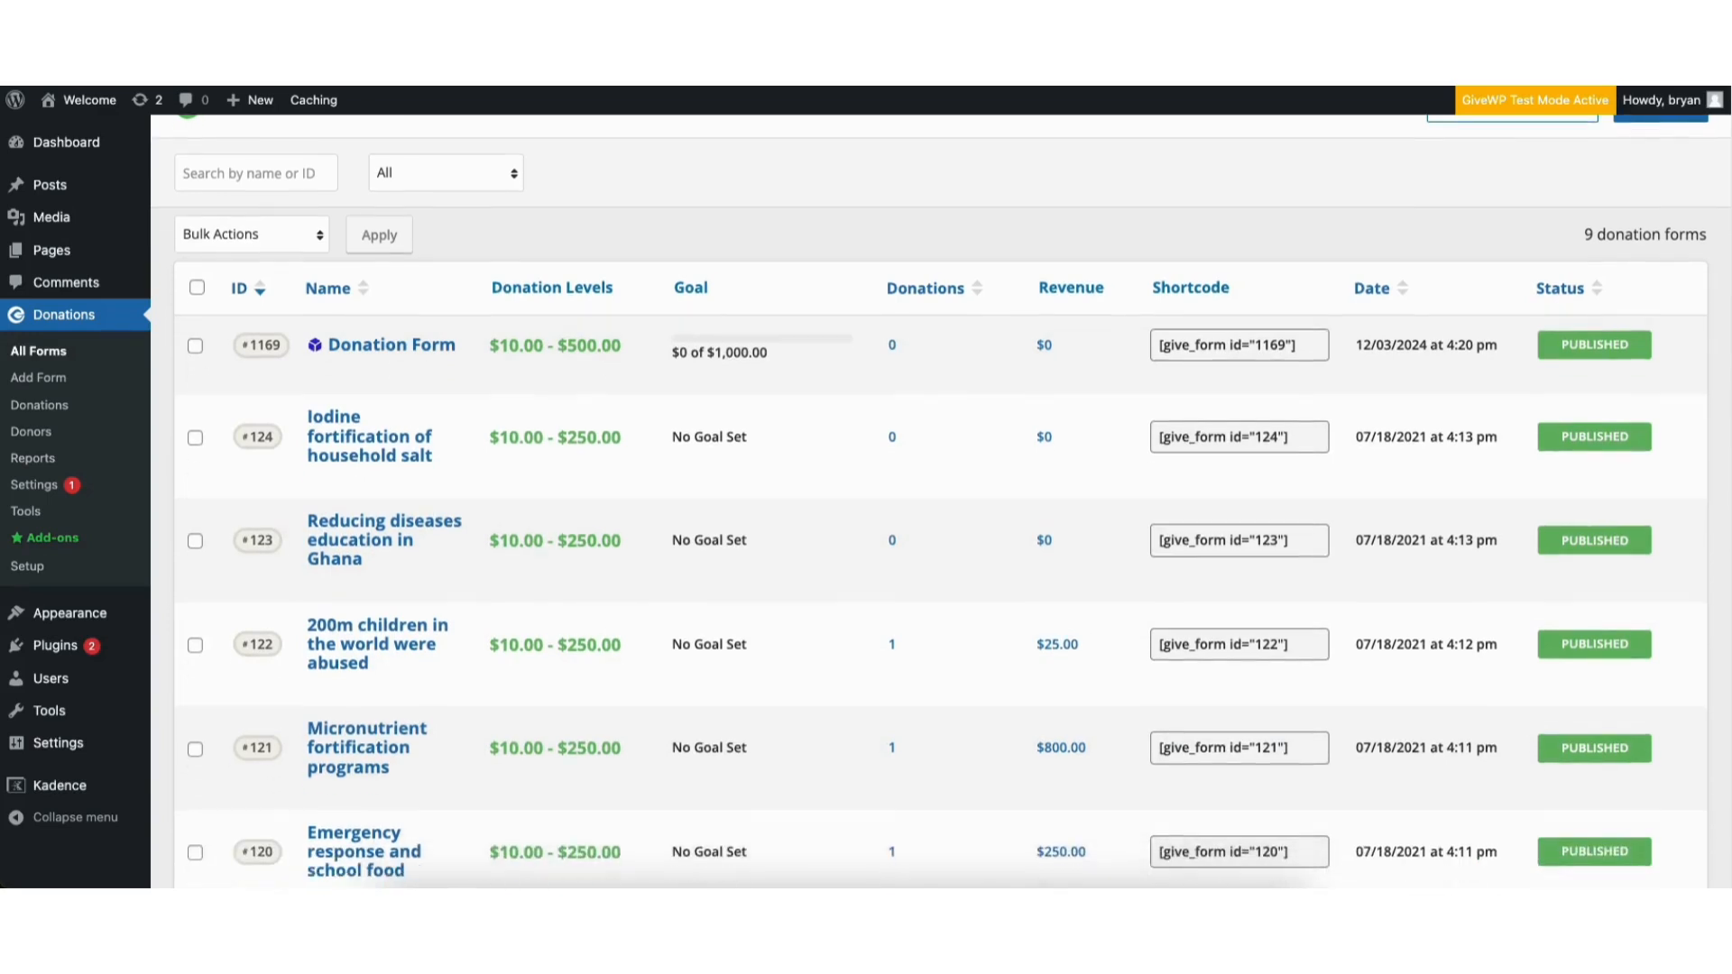
scroll(942, 502, "down", 5)
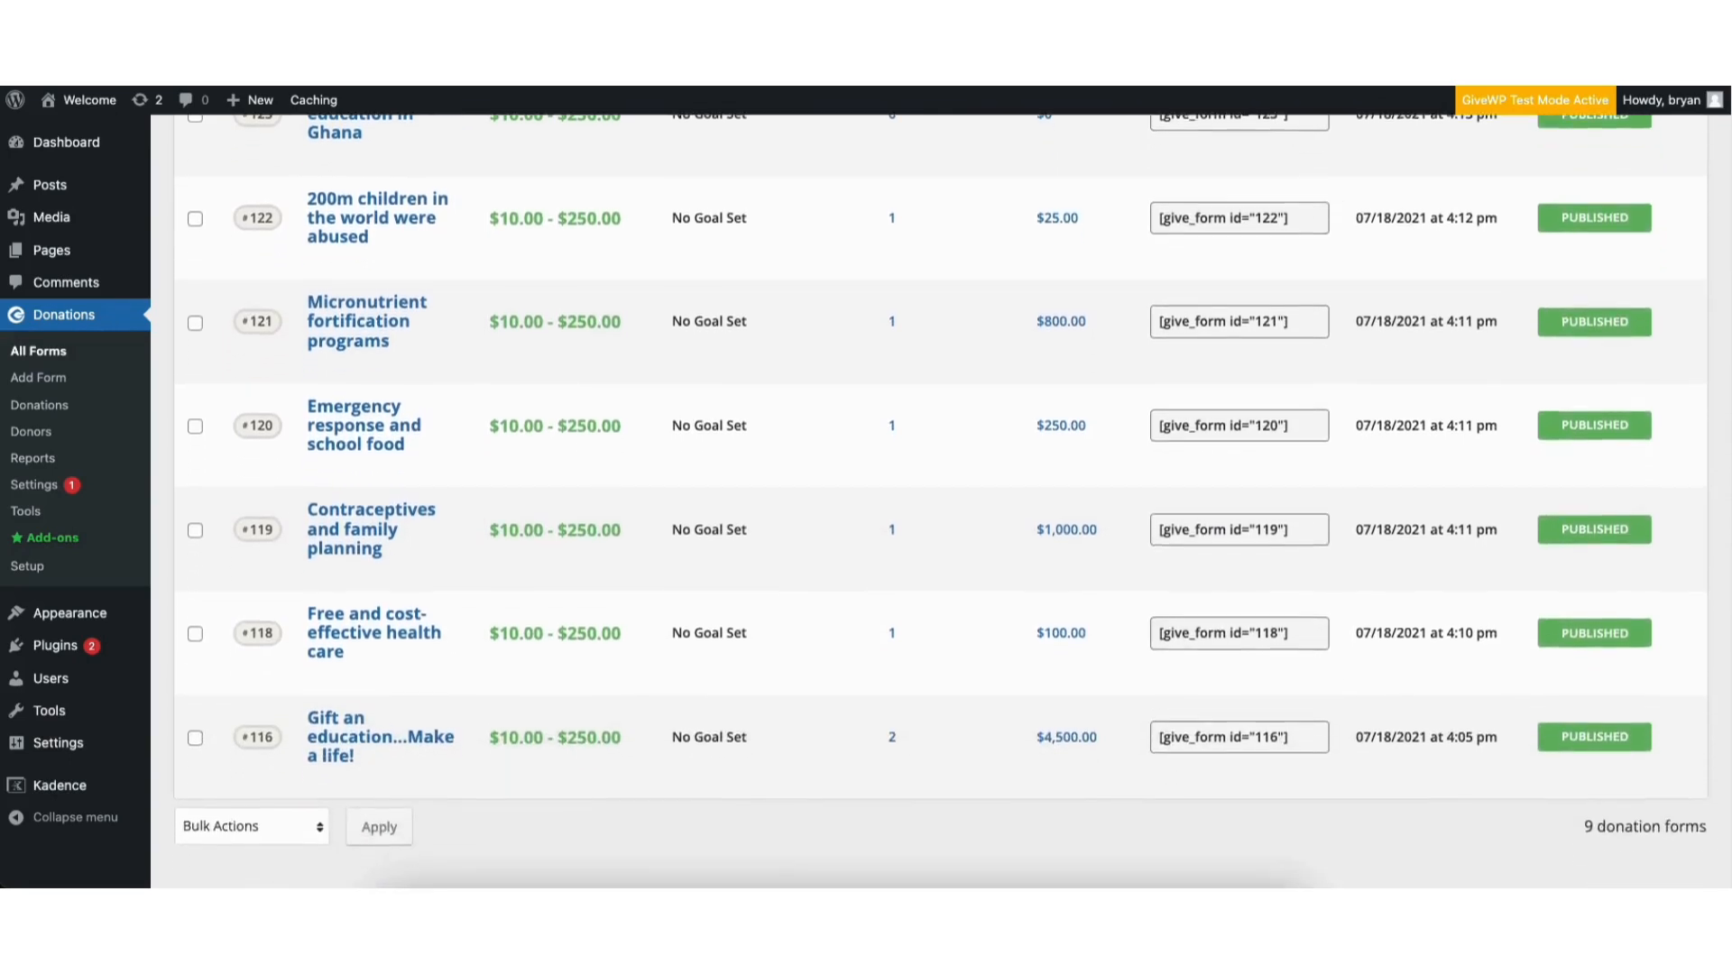
scroll(942, 502, "down", 1)
mouse_move(343, 713)
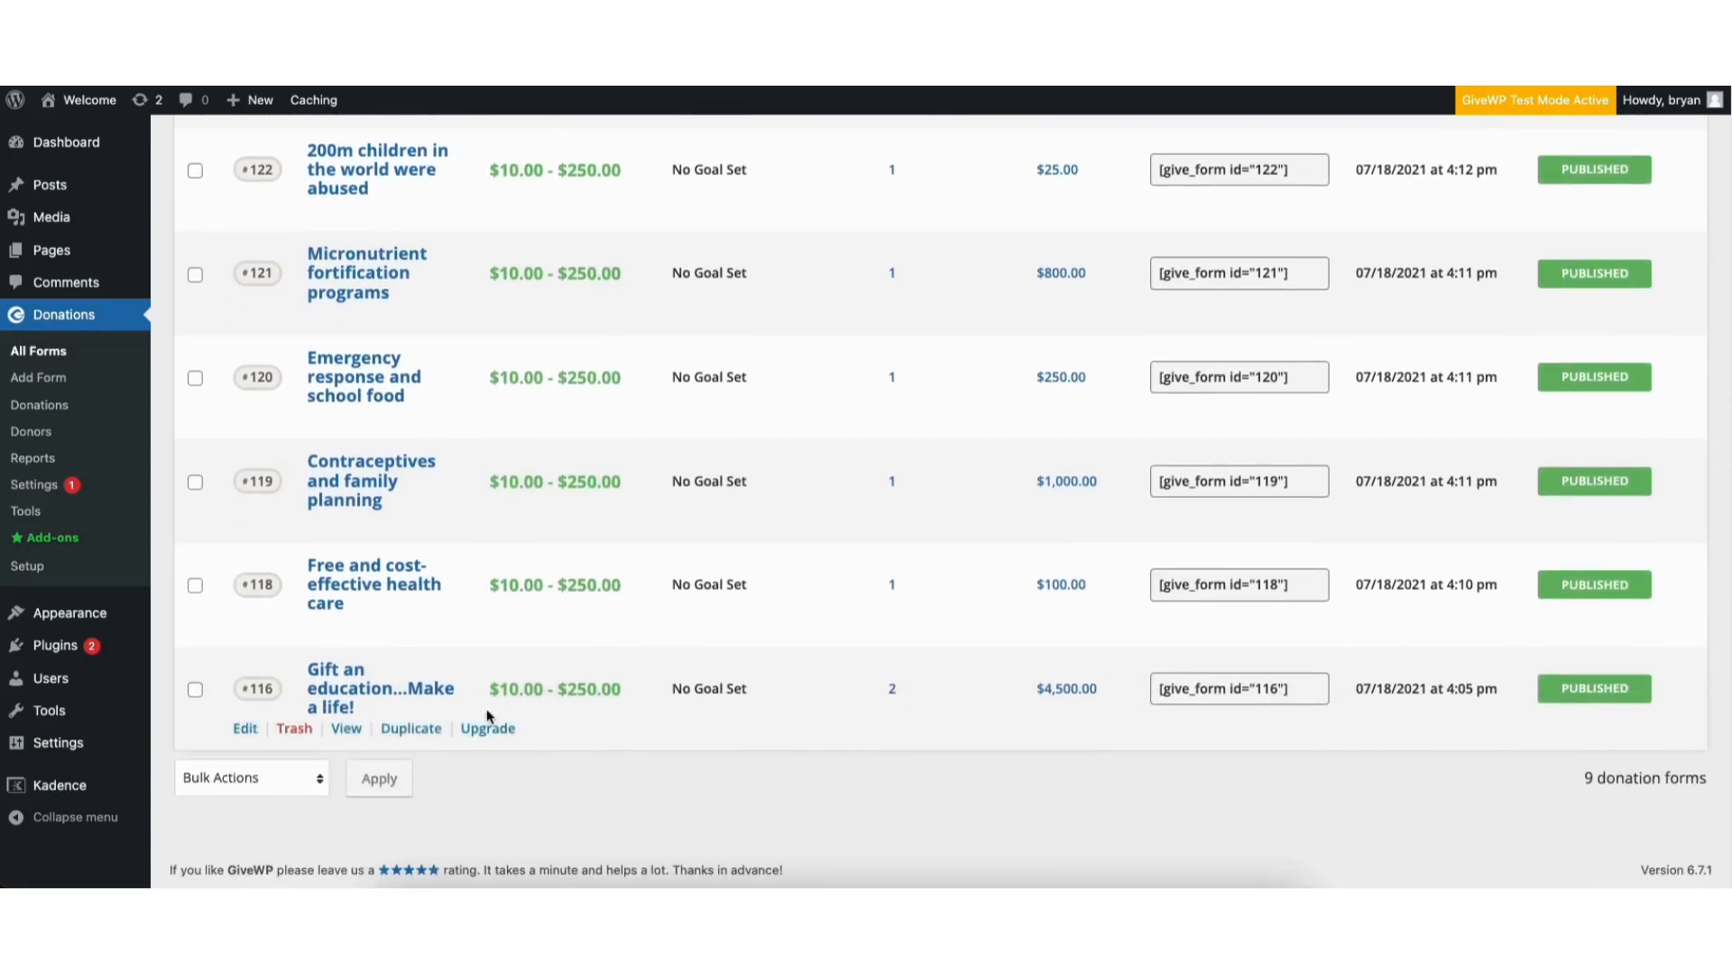
- View the live "Gift an education...Make a life!" donation form and return to the forms list
left_click(345, 729)
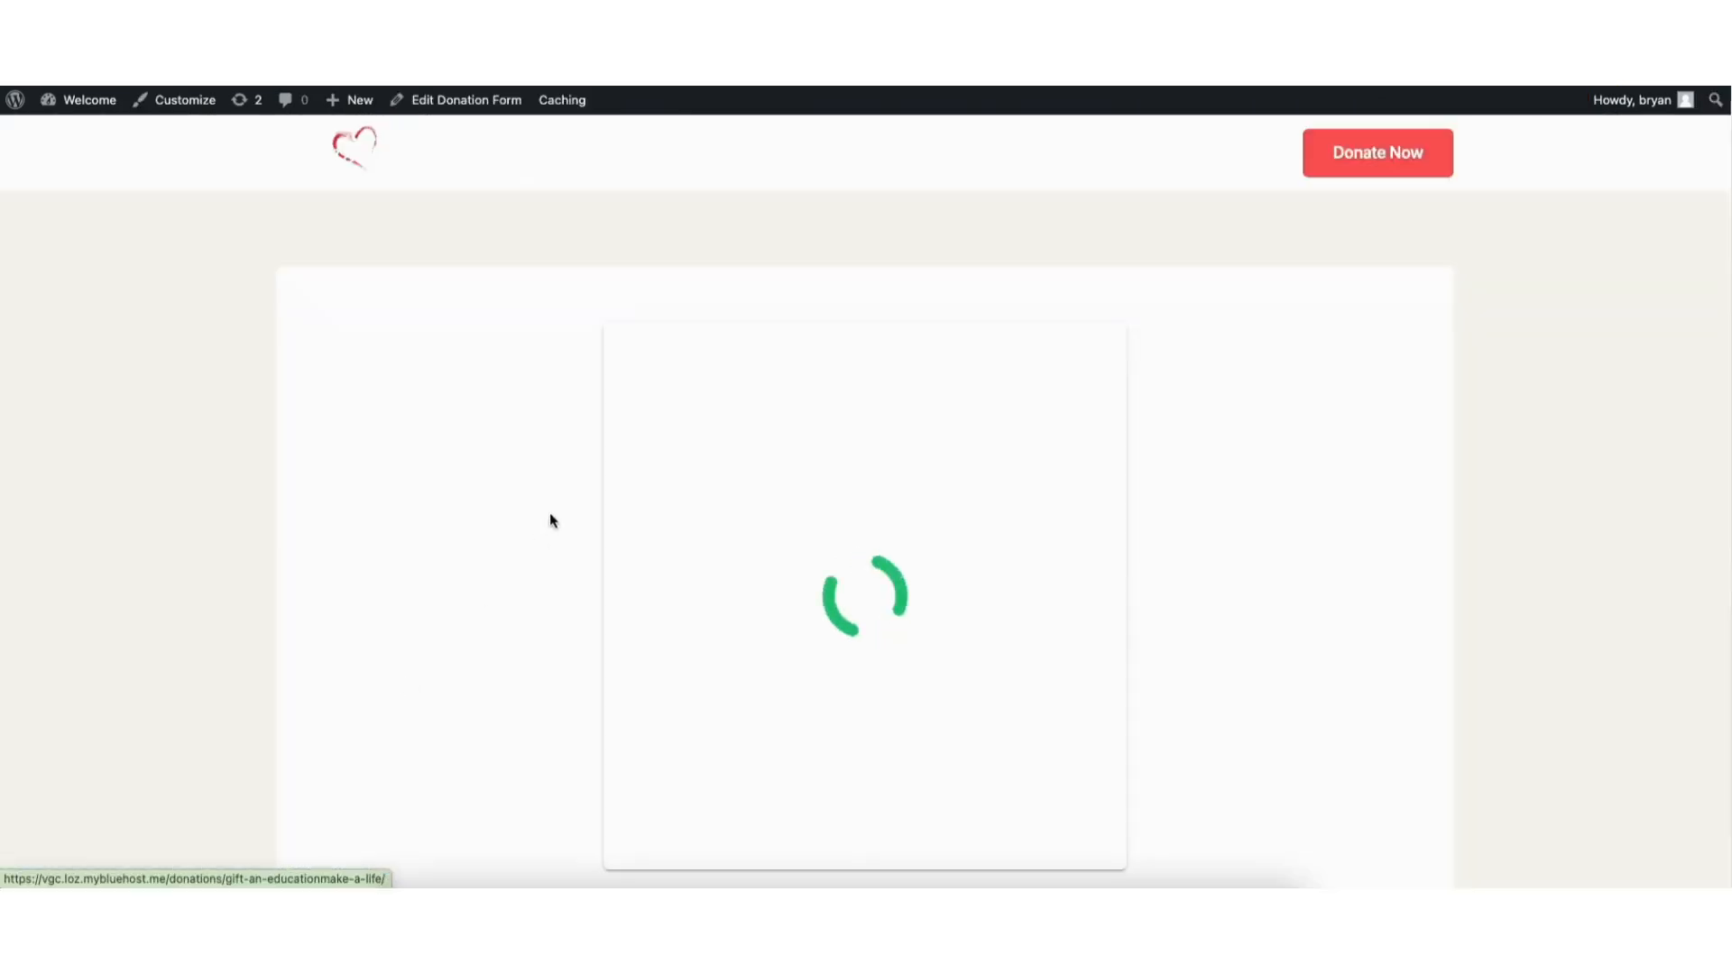
scroll(1724, 343, "down", 3)
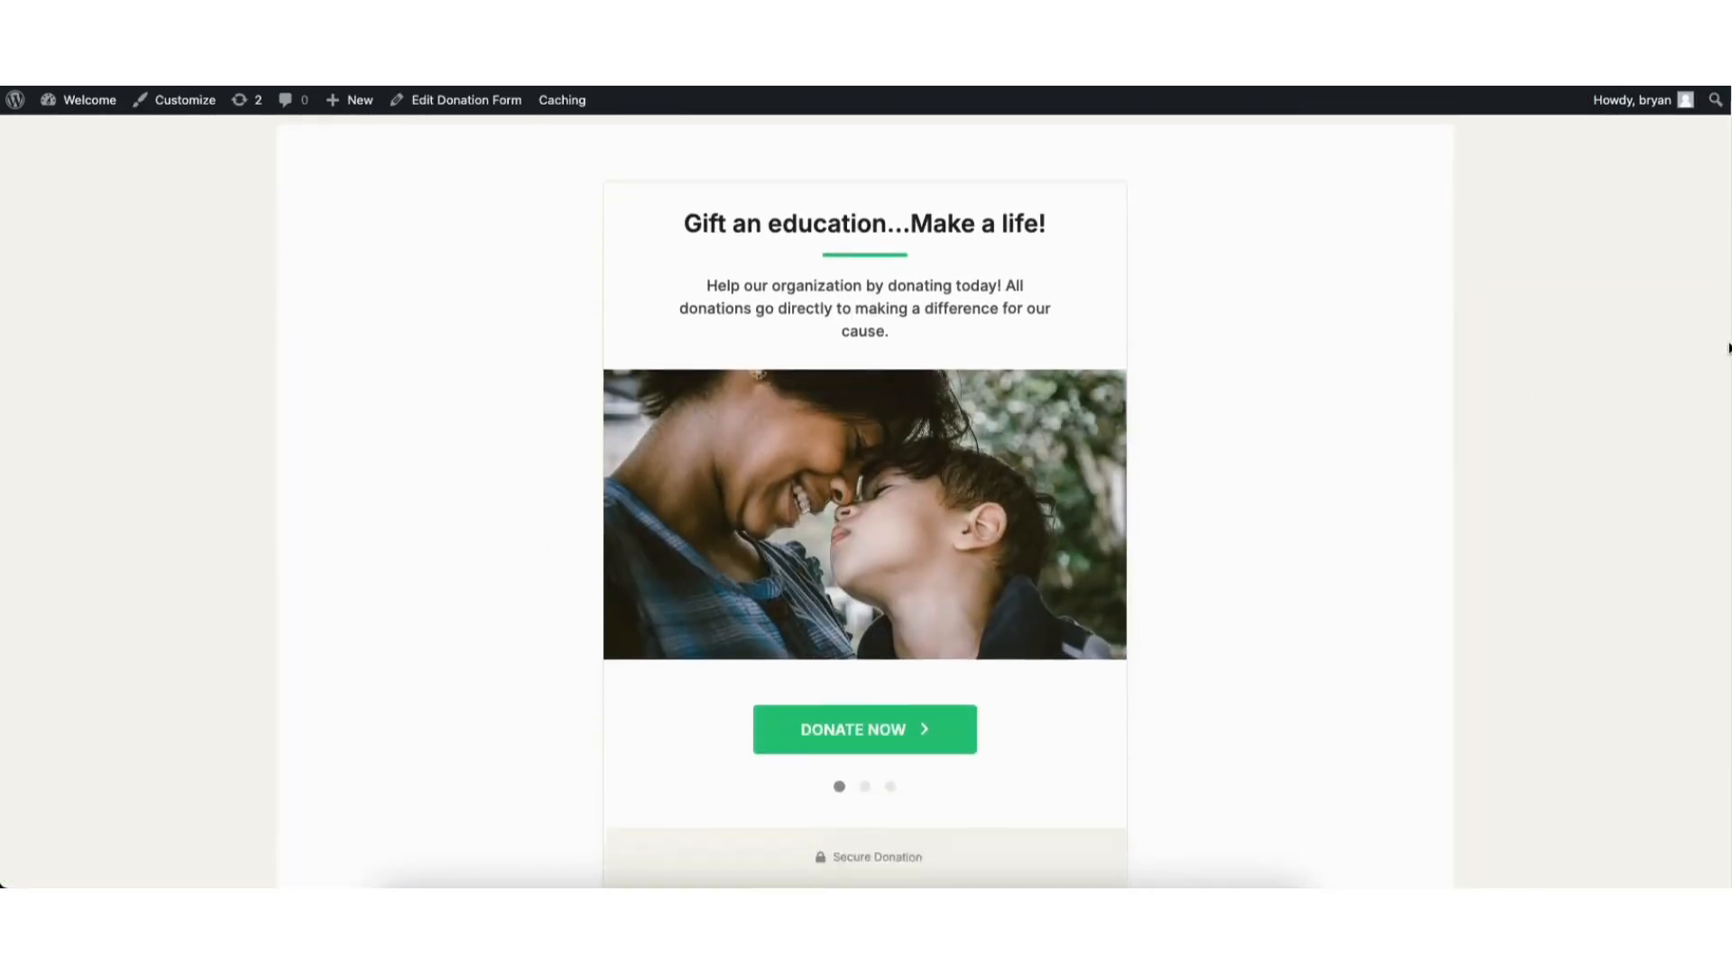
scroll(1724, 383, "up", 3)
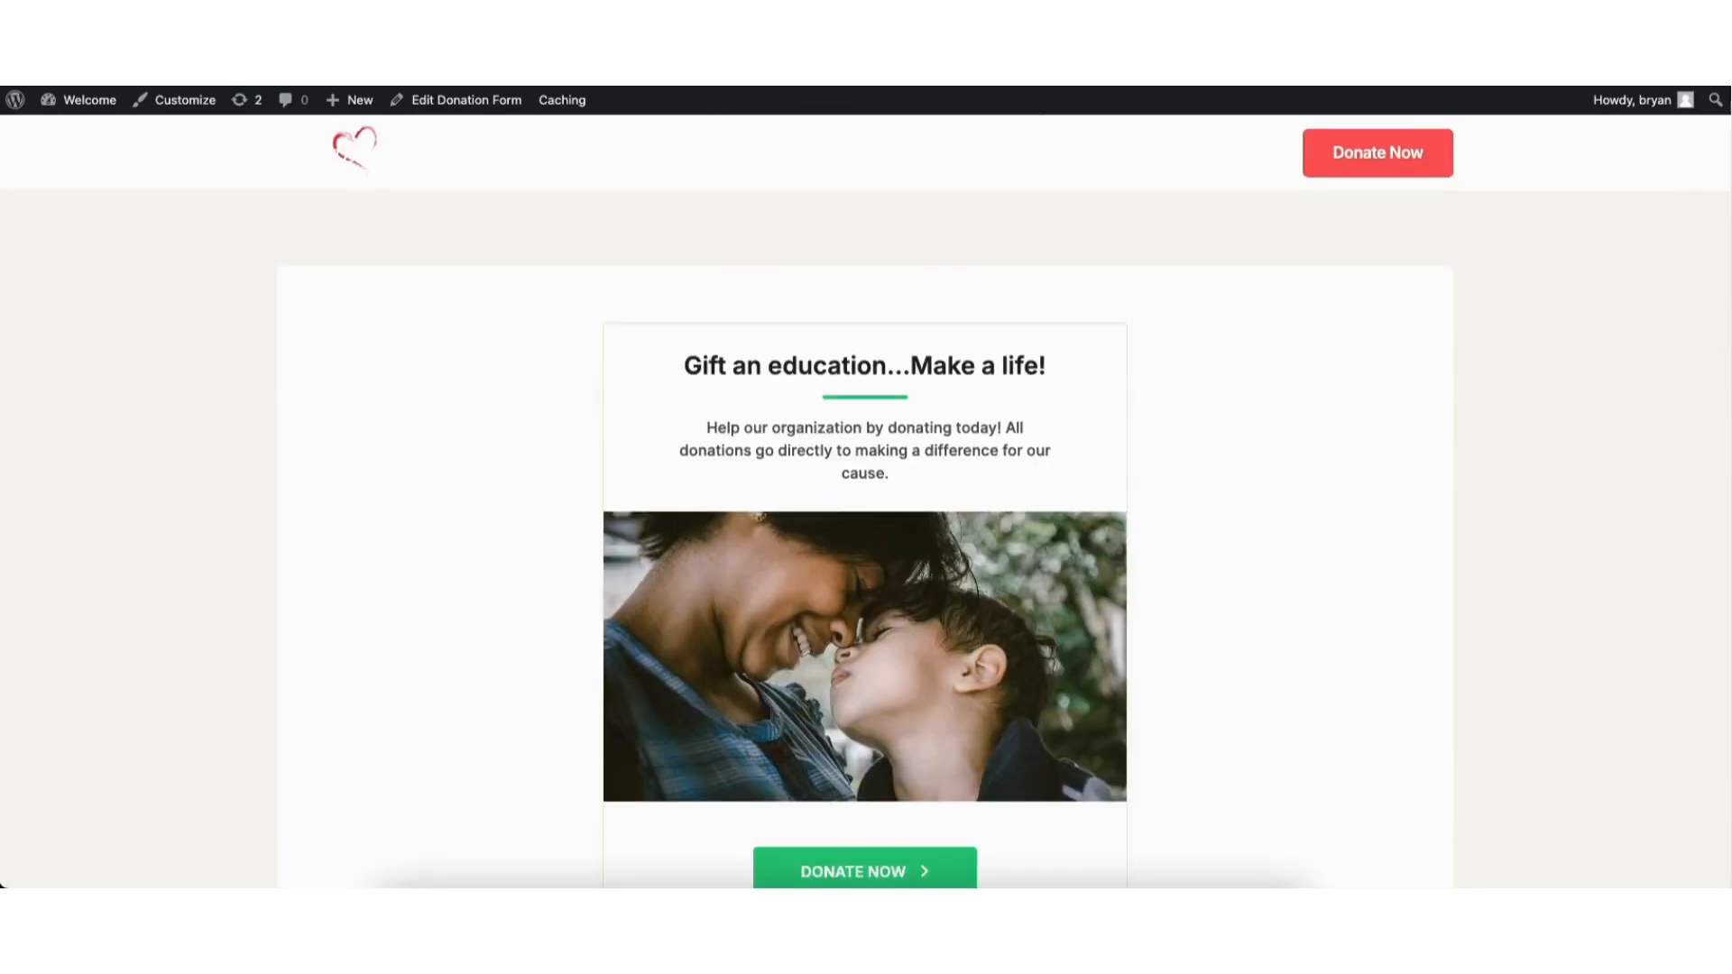
key("alt+Left")
mouse_move(329, 695)
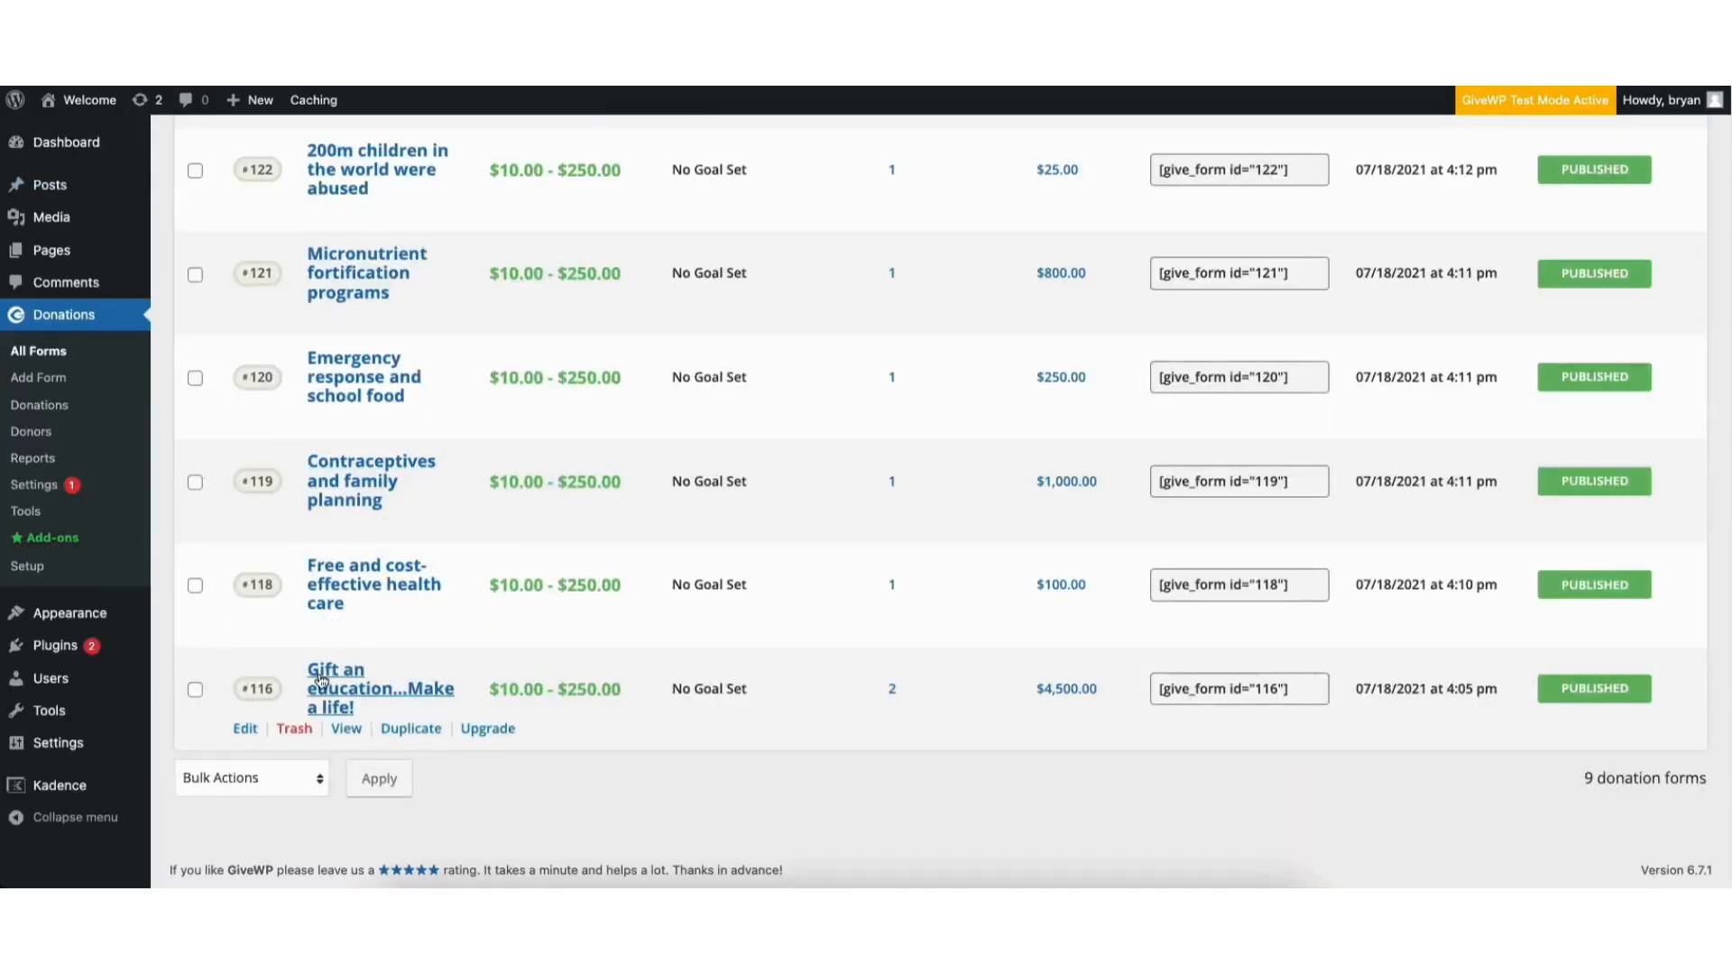
- Open the "Gift an education...Make a life!" form for editing, preview it, close the preview, and update the form
left_click(246, 729)
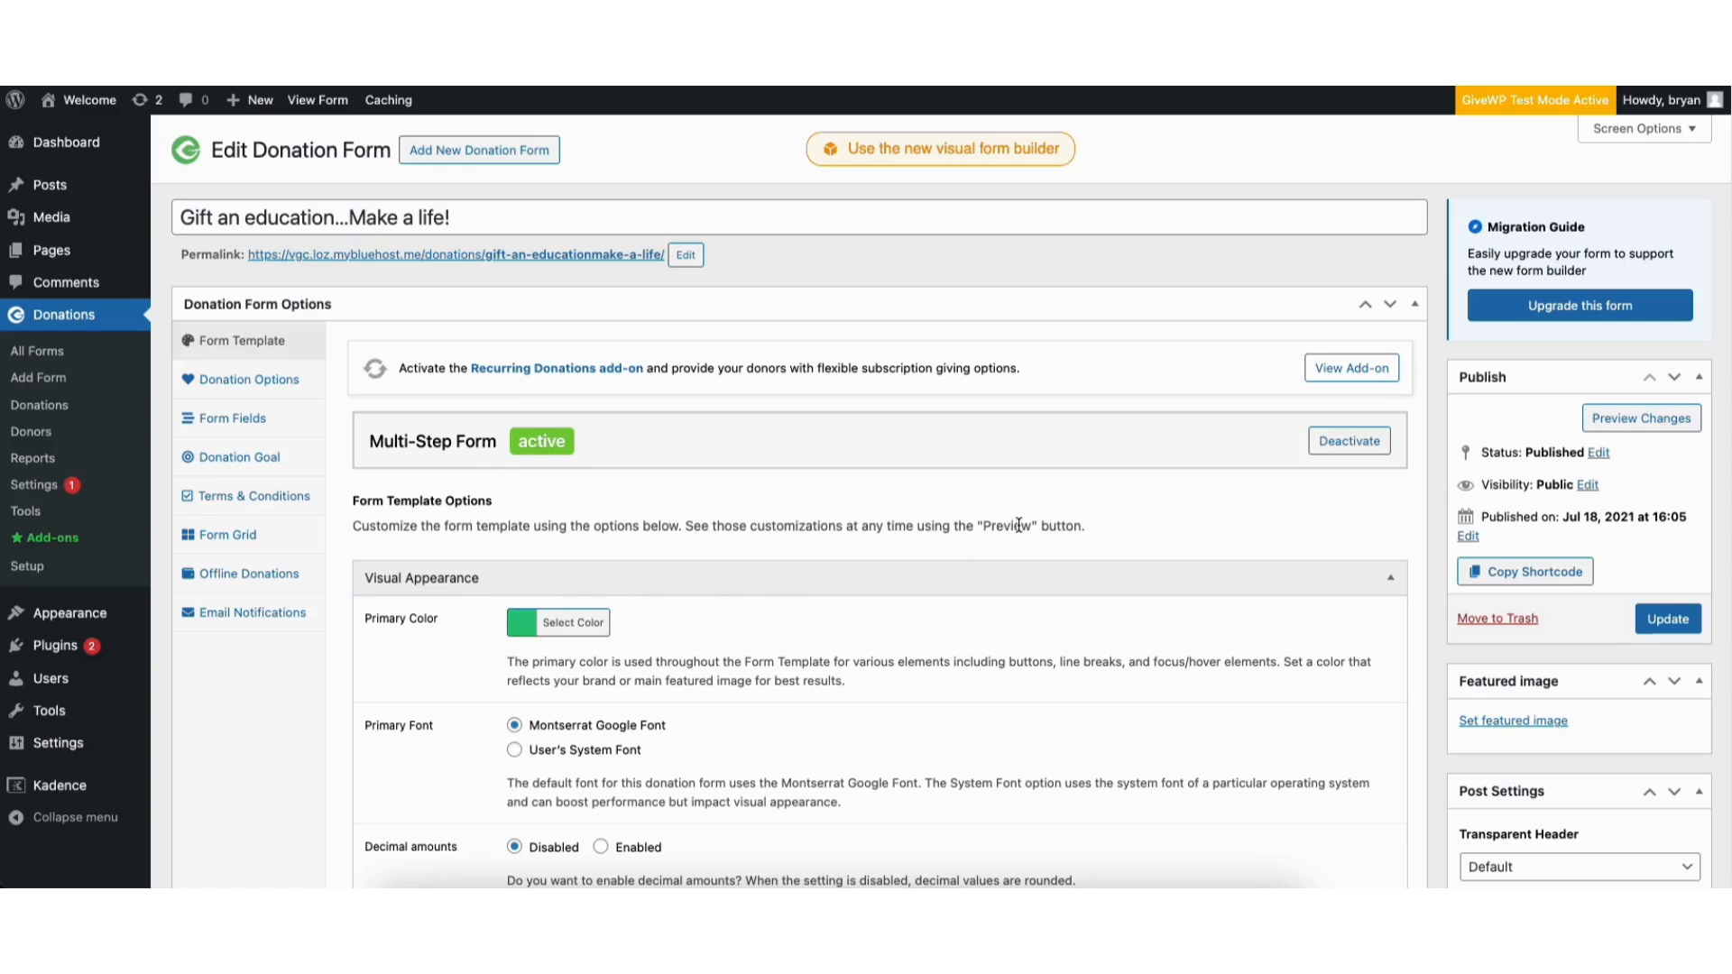
left_click(1629, 426)
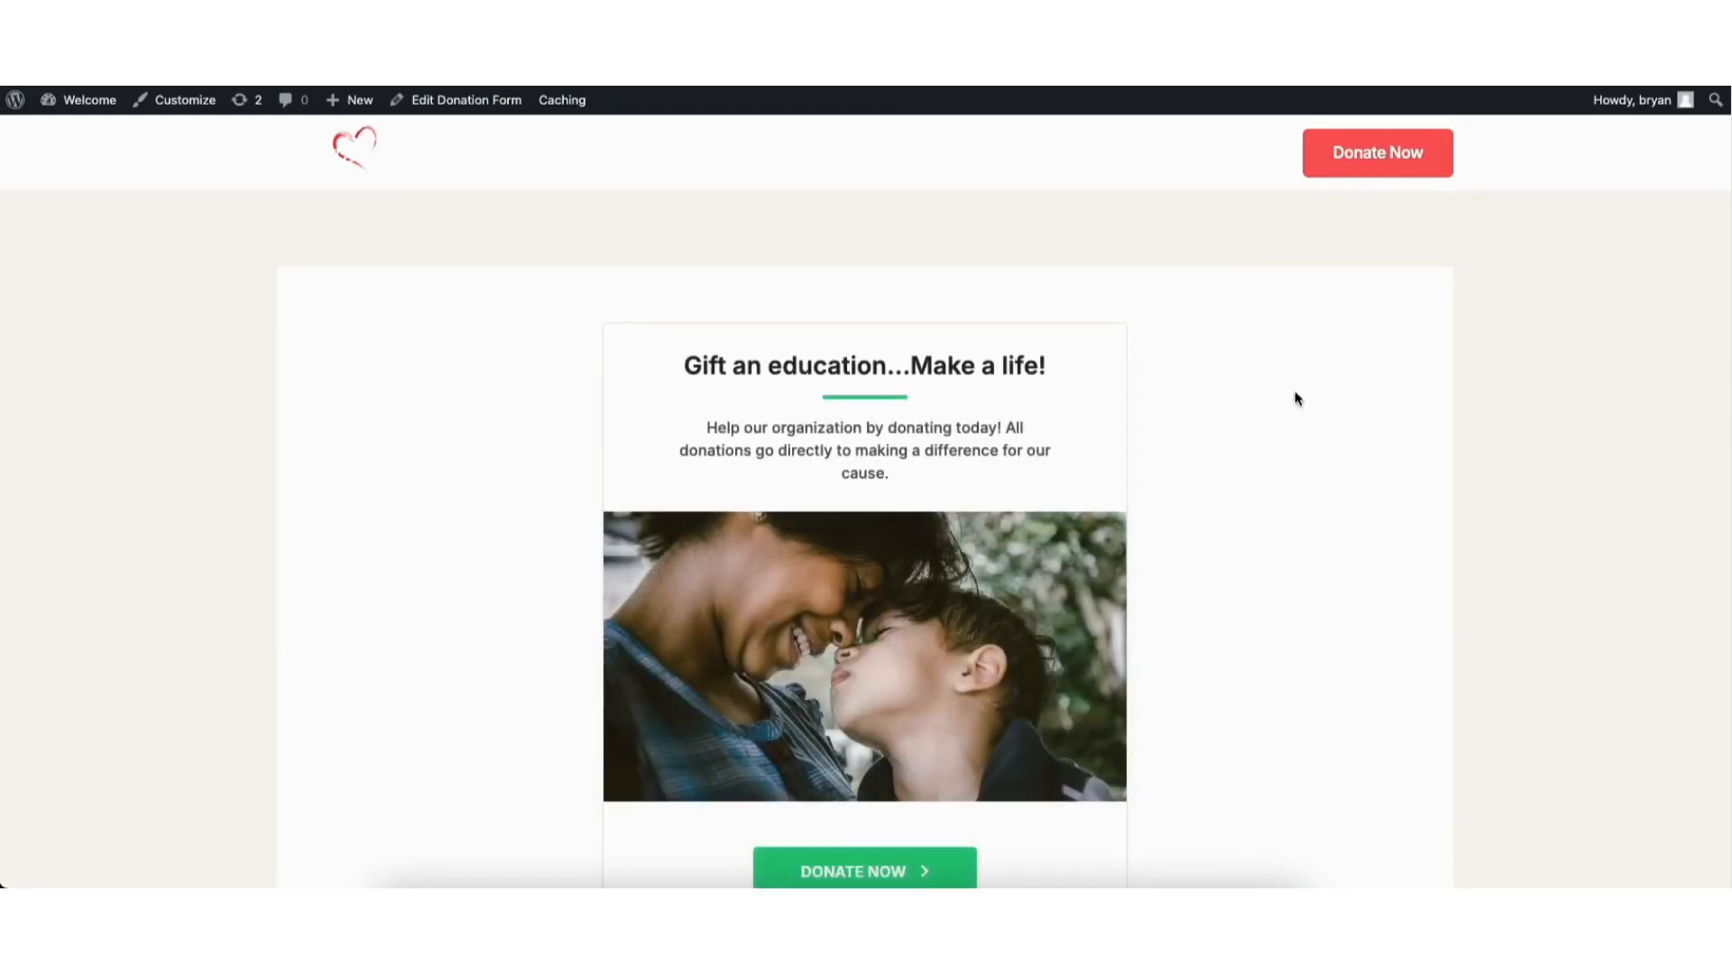
mouse_move(1730, 166)
left_mouse_down()
mouse_move(1727, 383)
mouse_move(1714, 166)
left_mouse_up()
key("ctrl+w")
left_click(1660, 616)
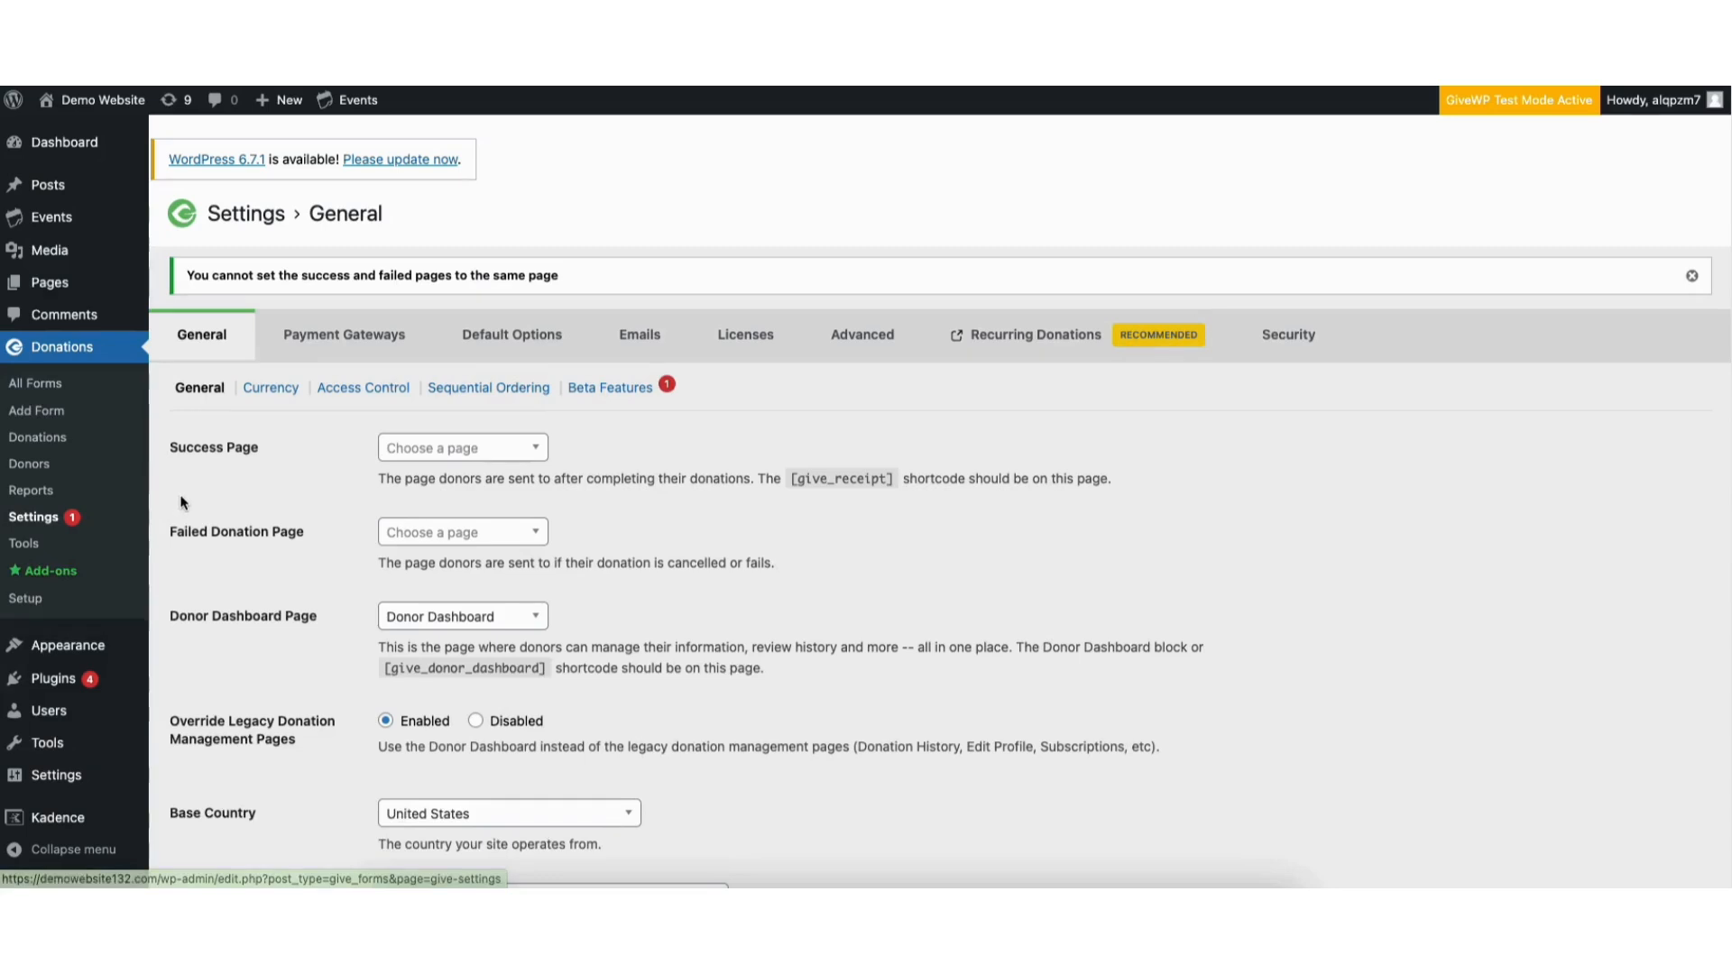
- Set the Success Page in the general donation settings to Donation Confirmation
left_click(442, 452)
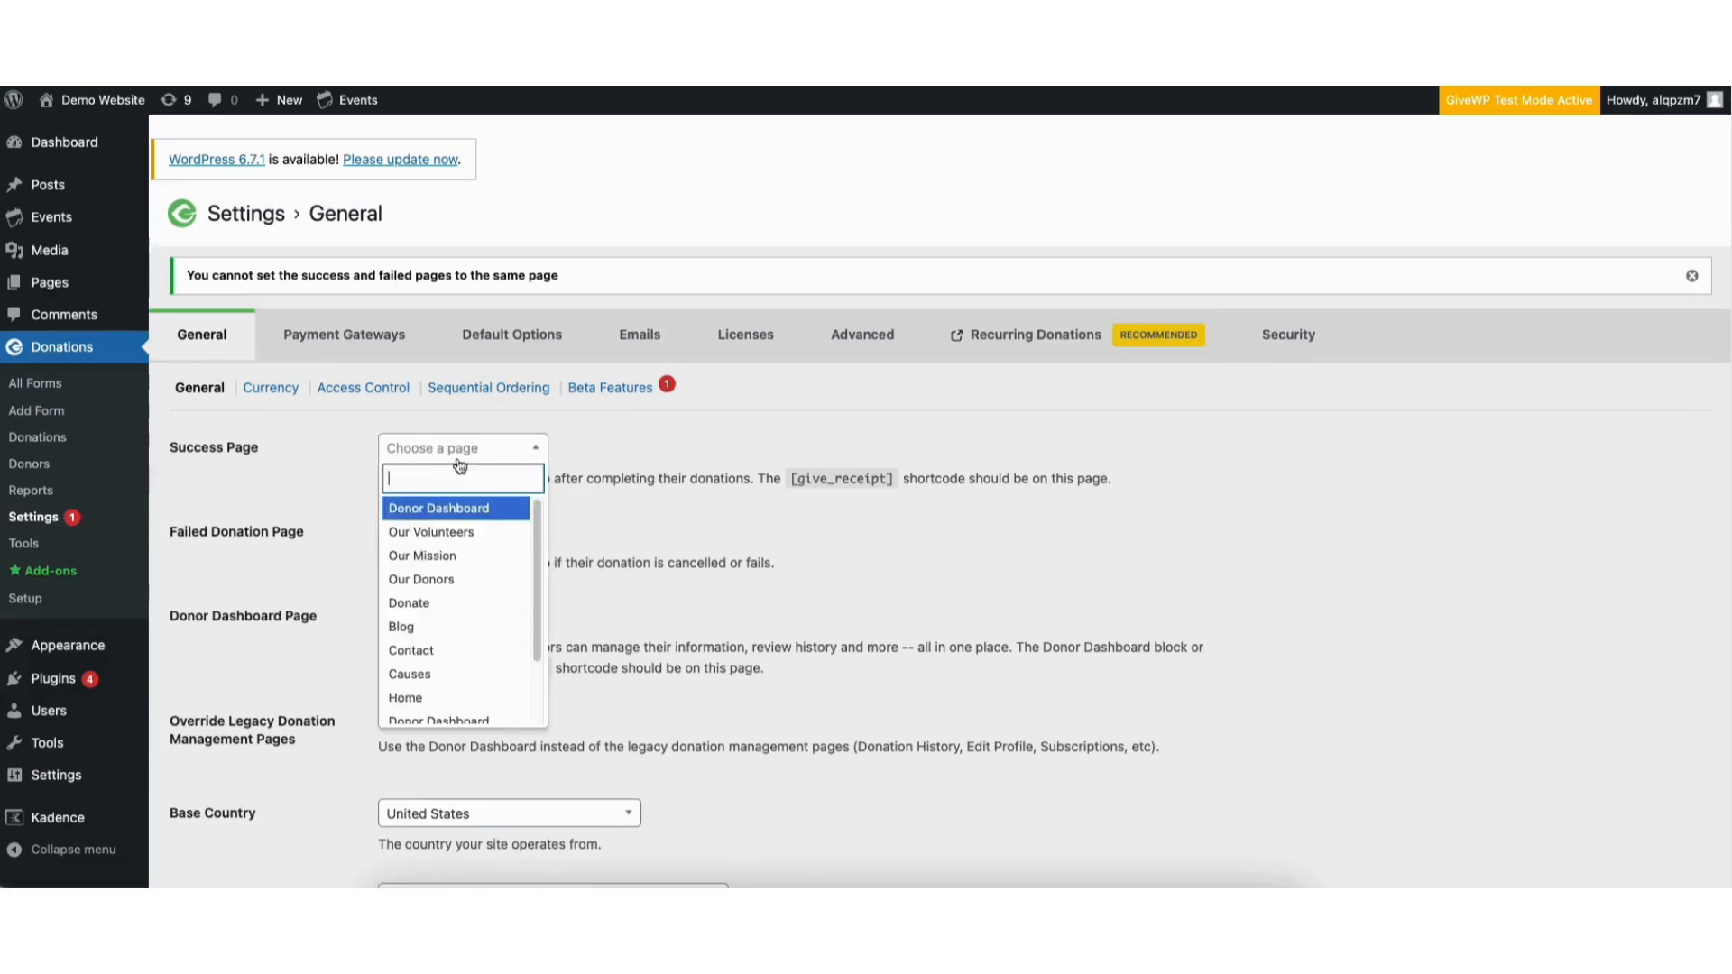
left_click_drag(539, 565, 549, 636)
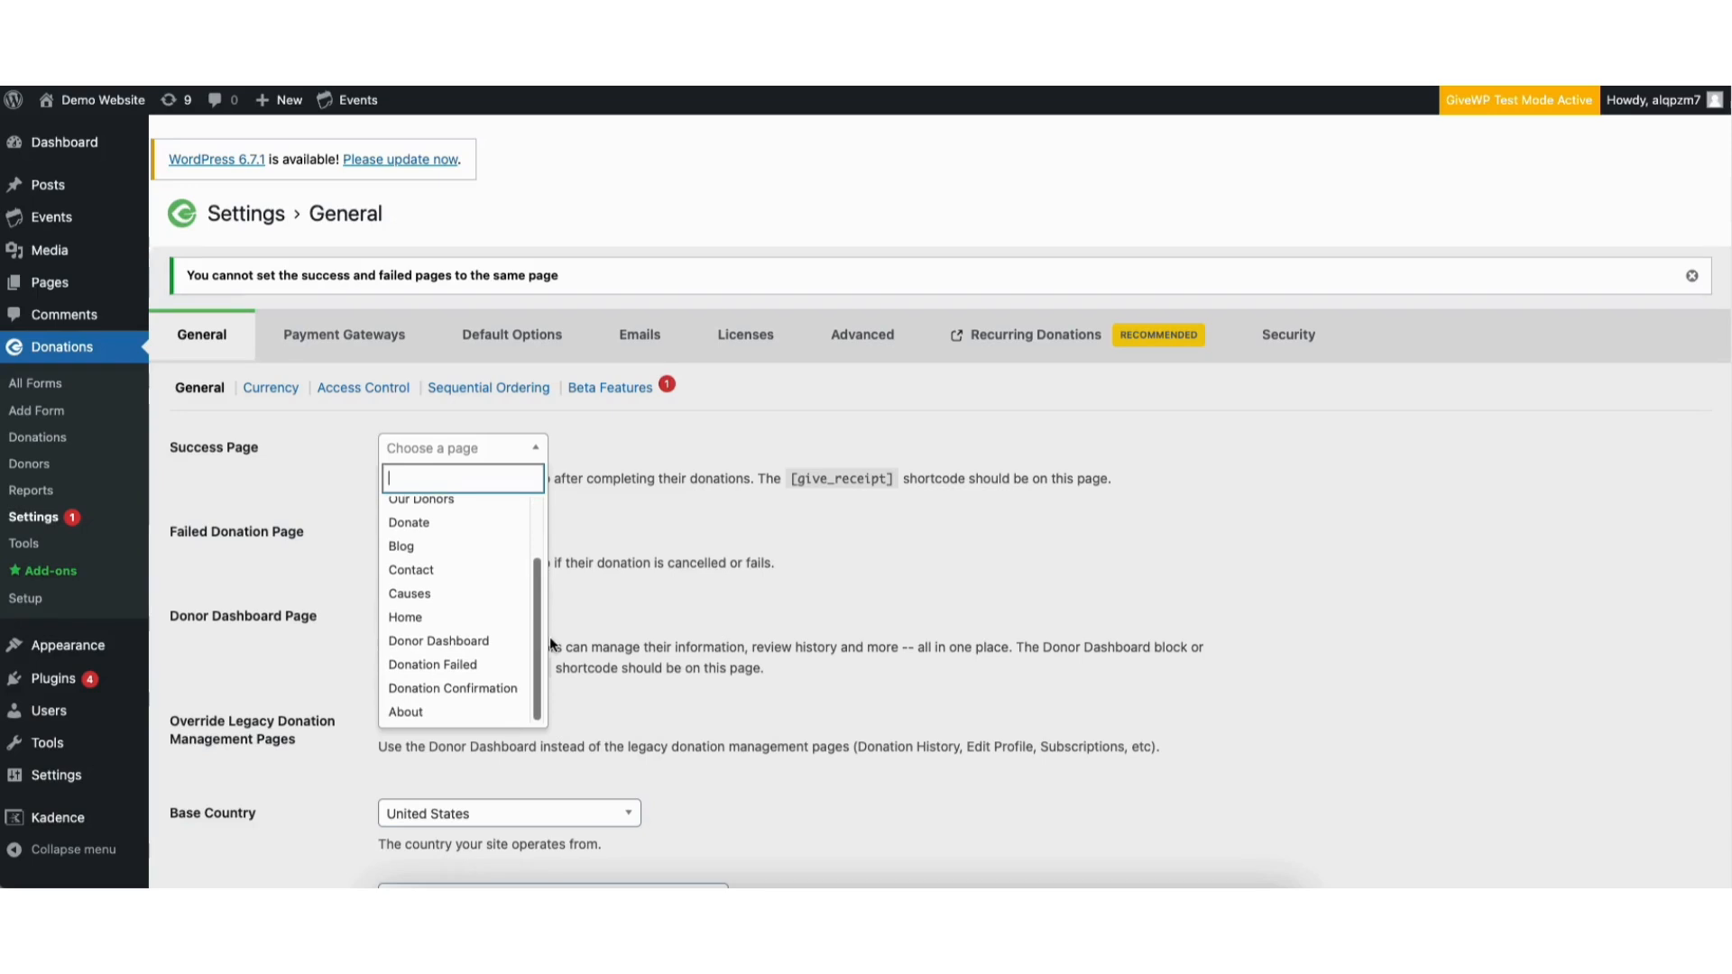
left_click(473, 692)
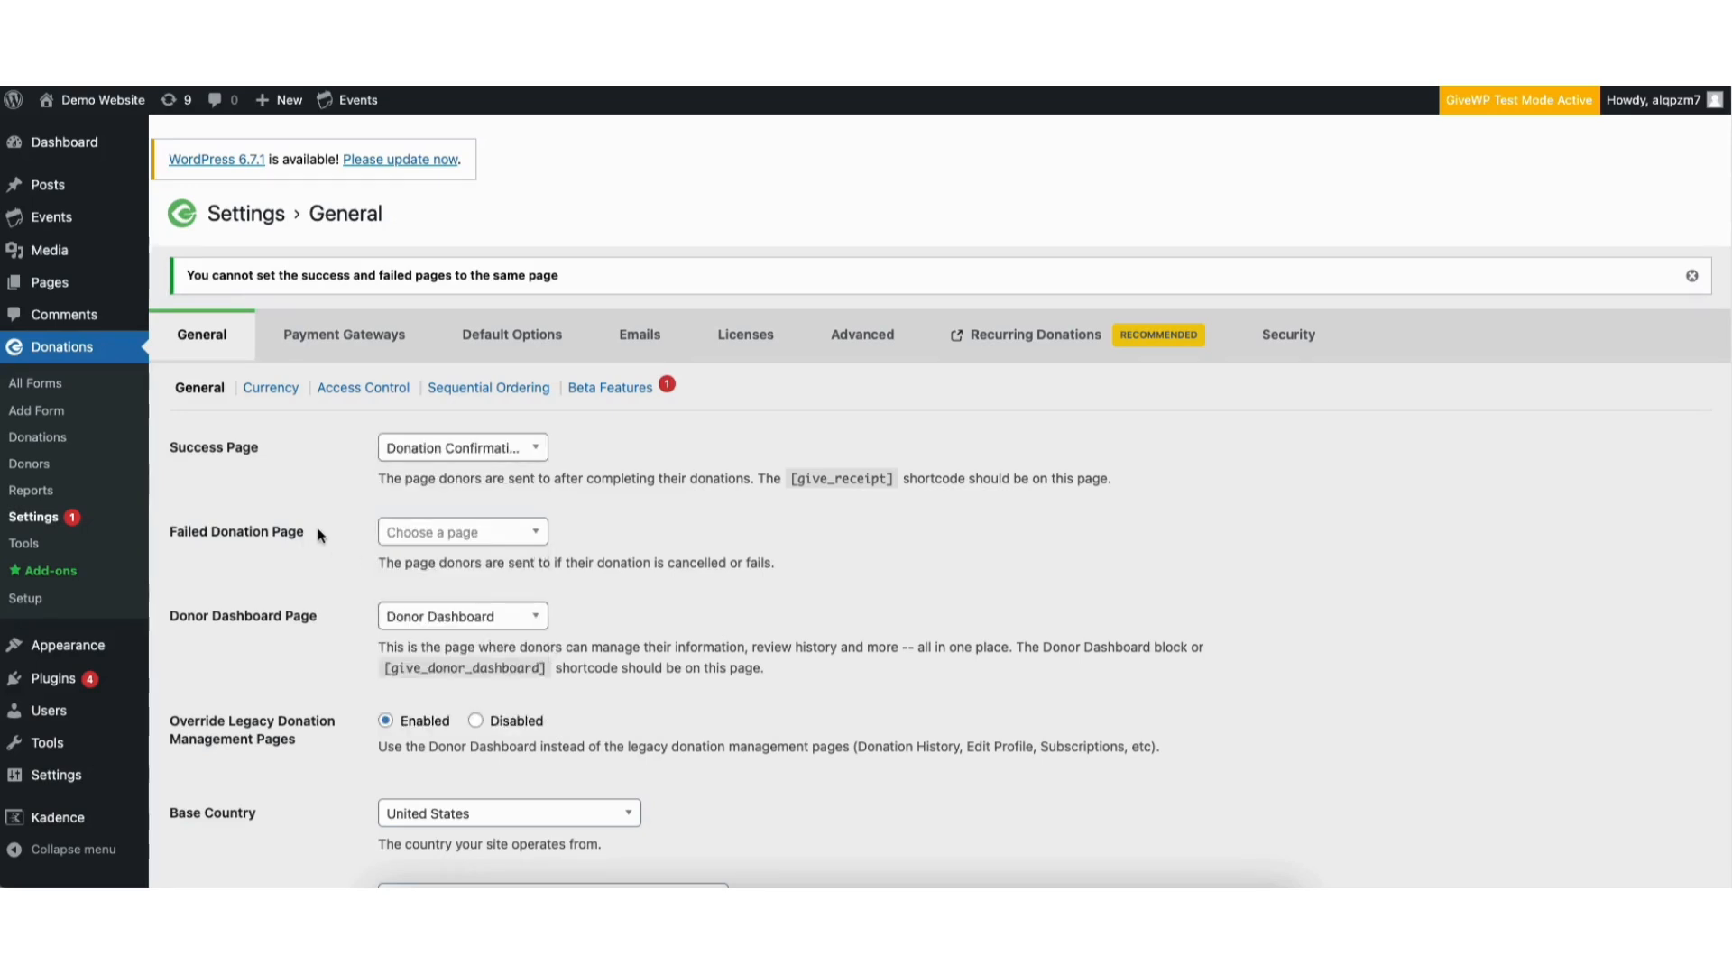
- Set the Failed Donation Page in the general donation settings to Donation Failed
left_click(440, 535)
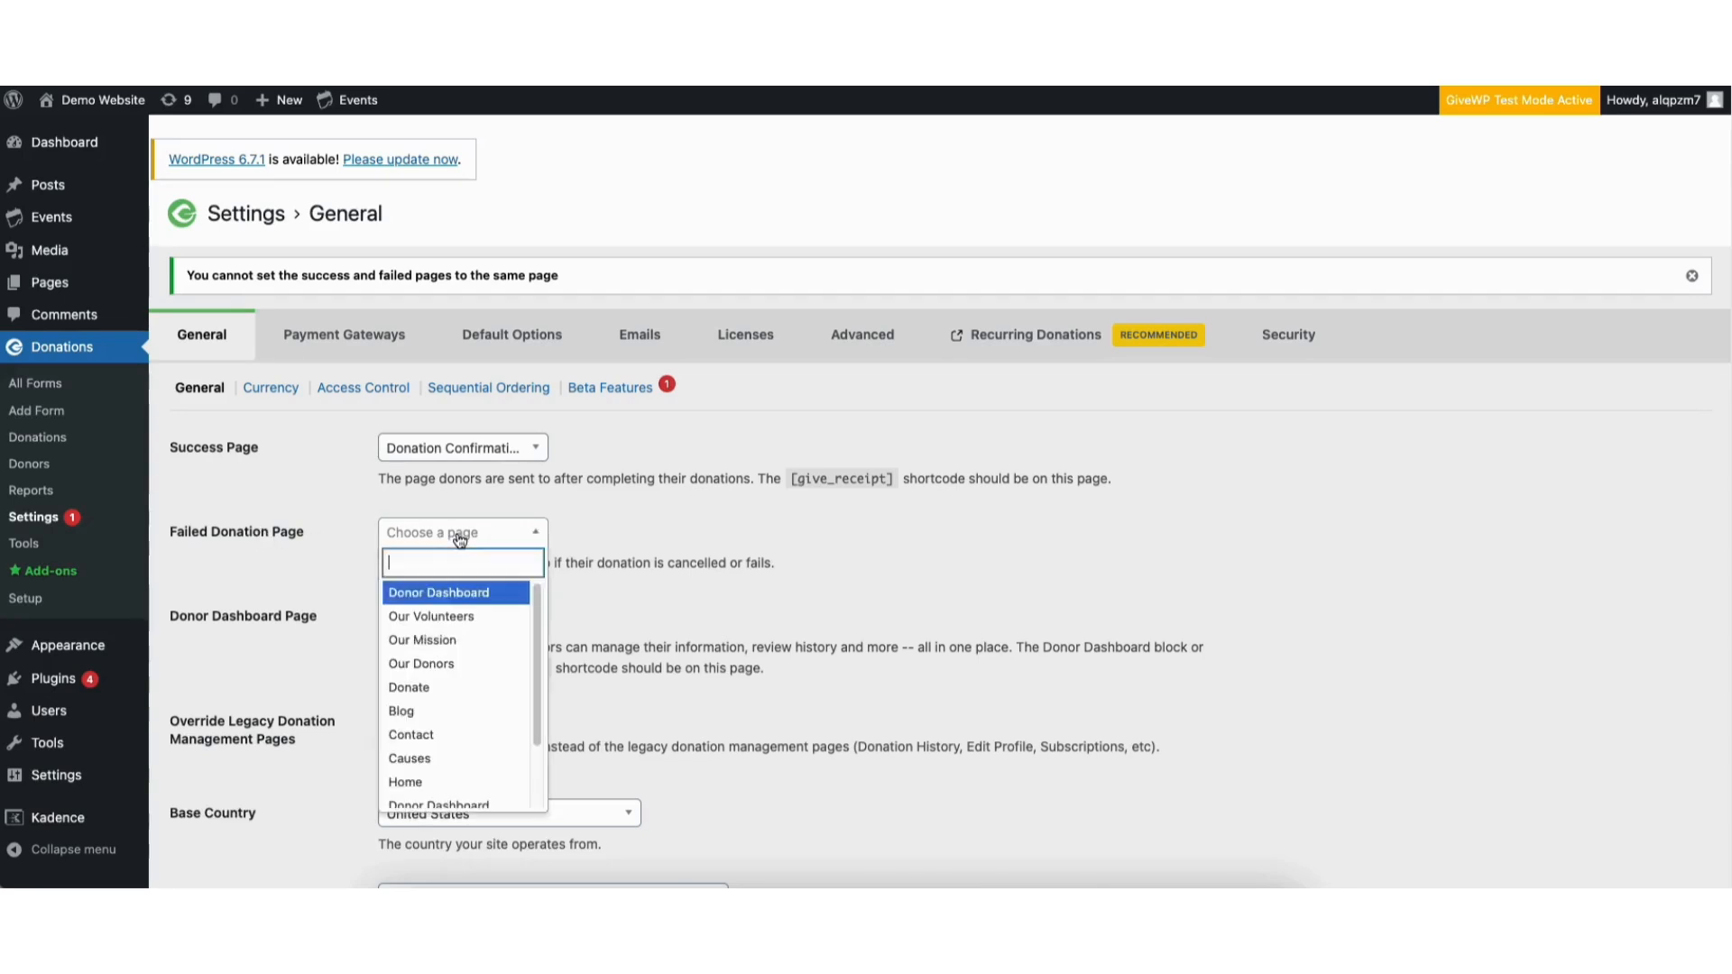
scroll(540, 672, "down", 1)
scroll(539, 672, "down", 1)
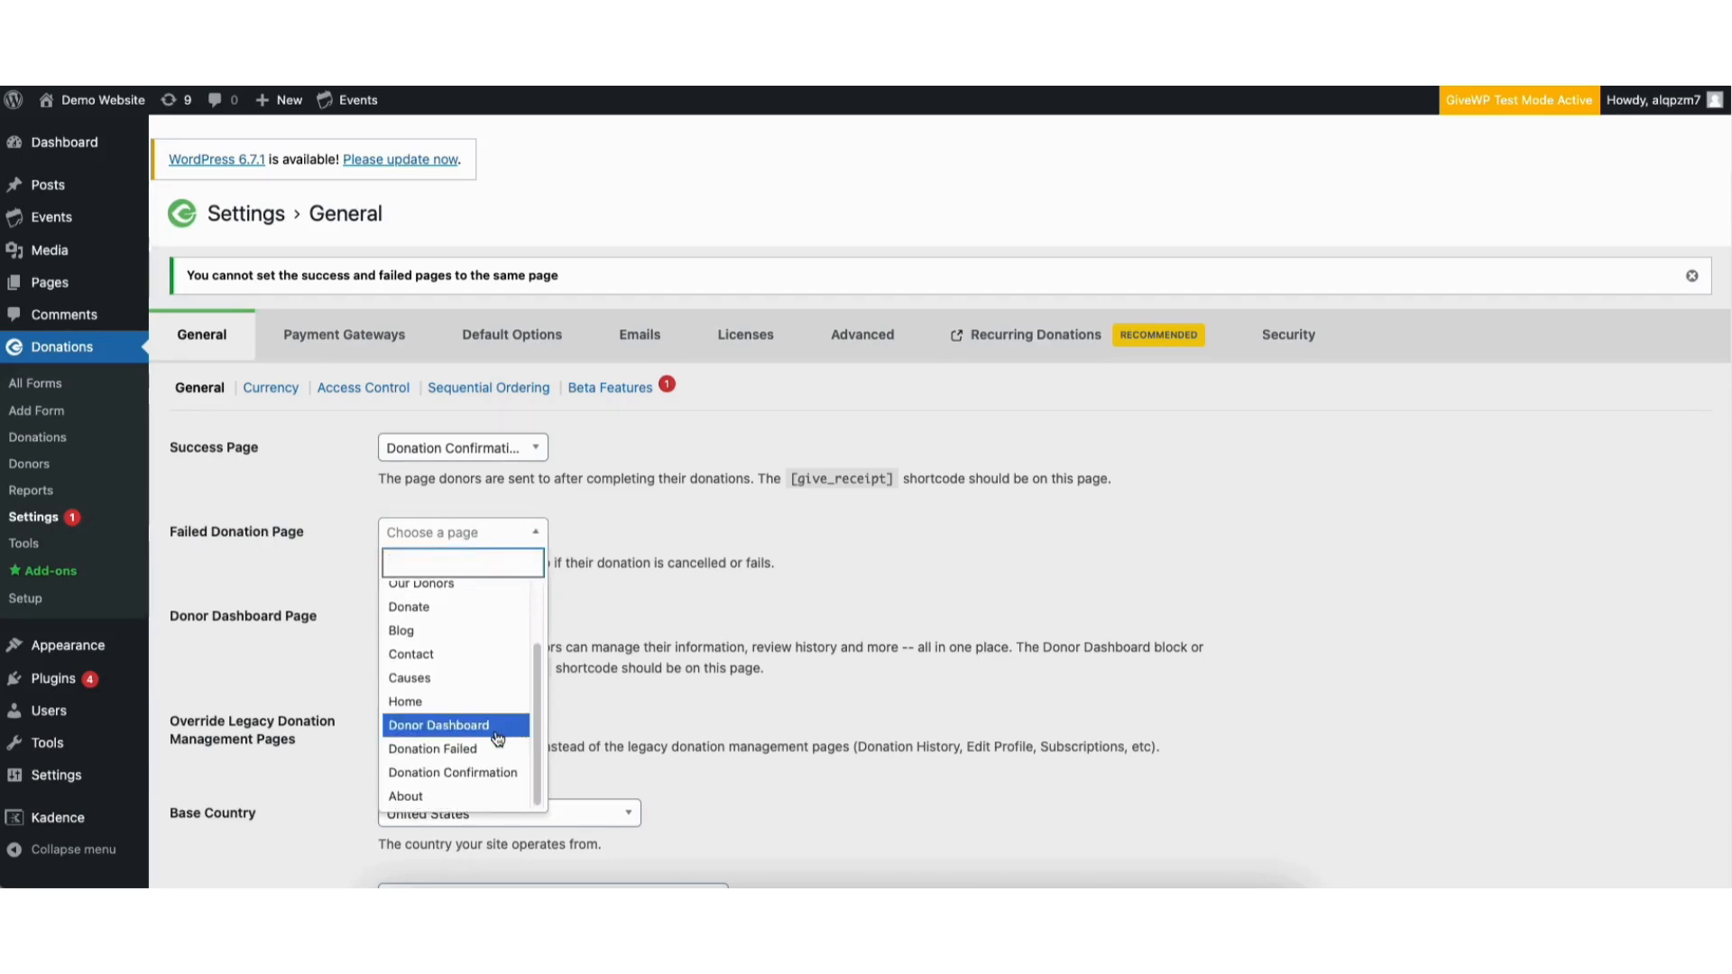
left_click(430, 745)
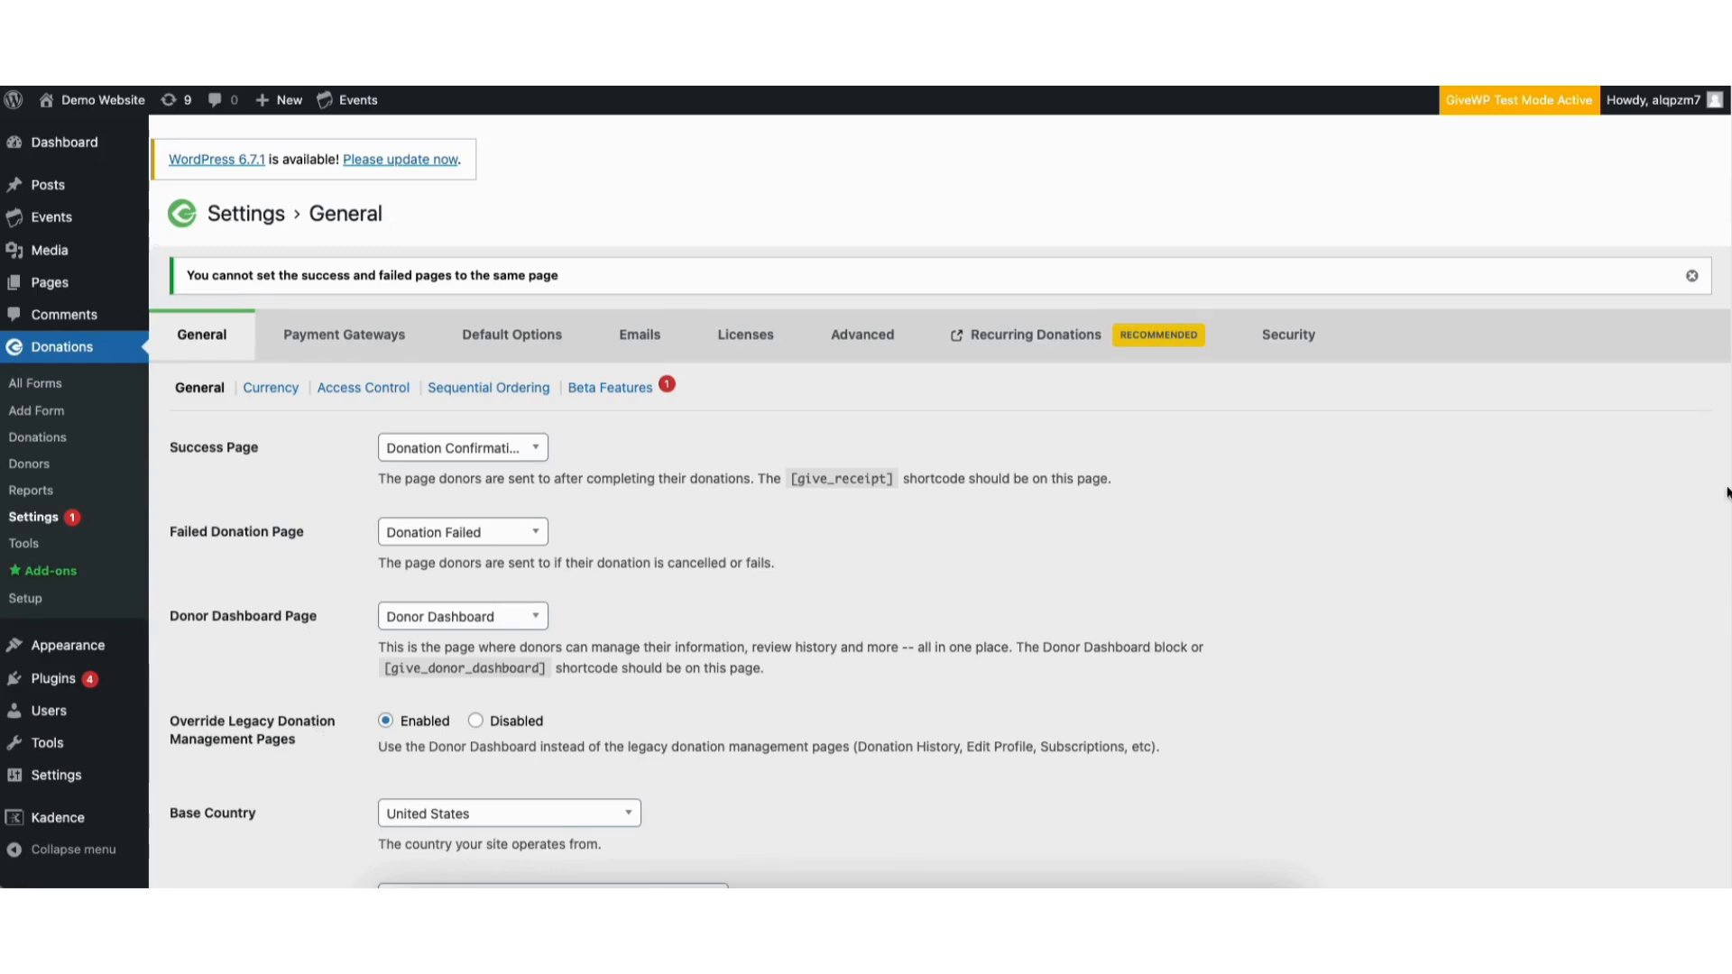
- Review the remaining general donation settings, including Currency, Access Control and Sequential Ordering
scroll(553, 658, "down", 3)
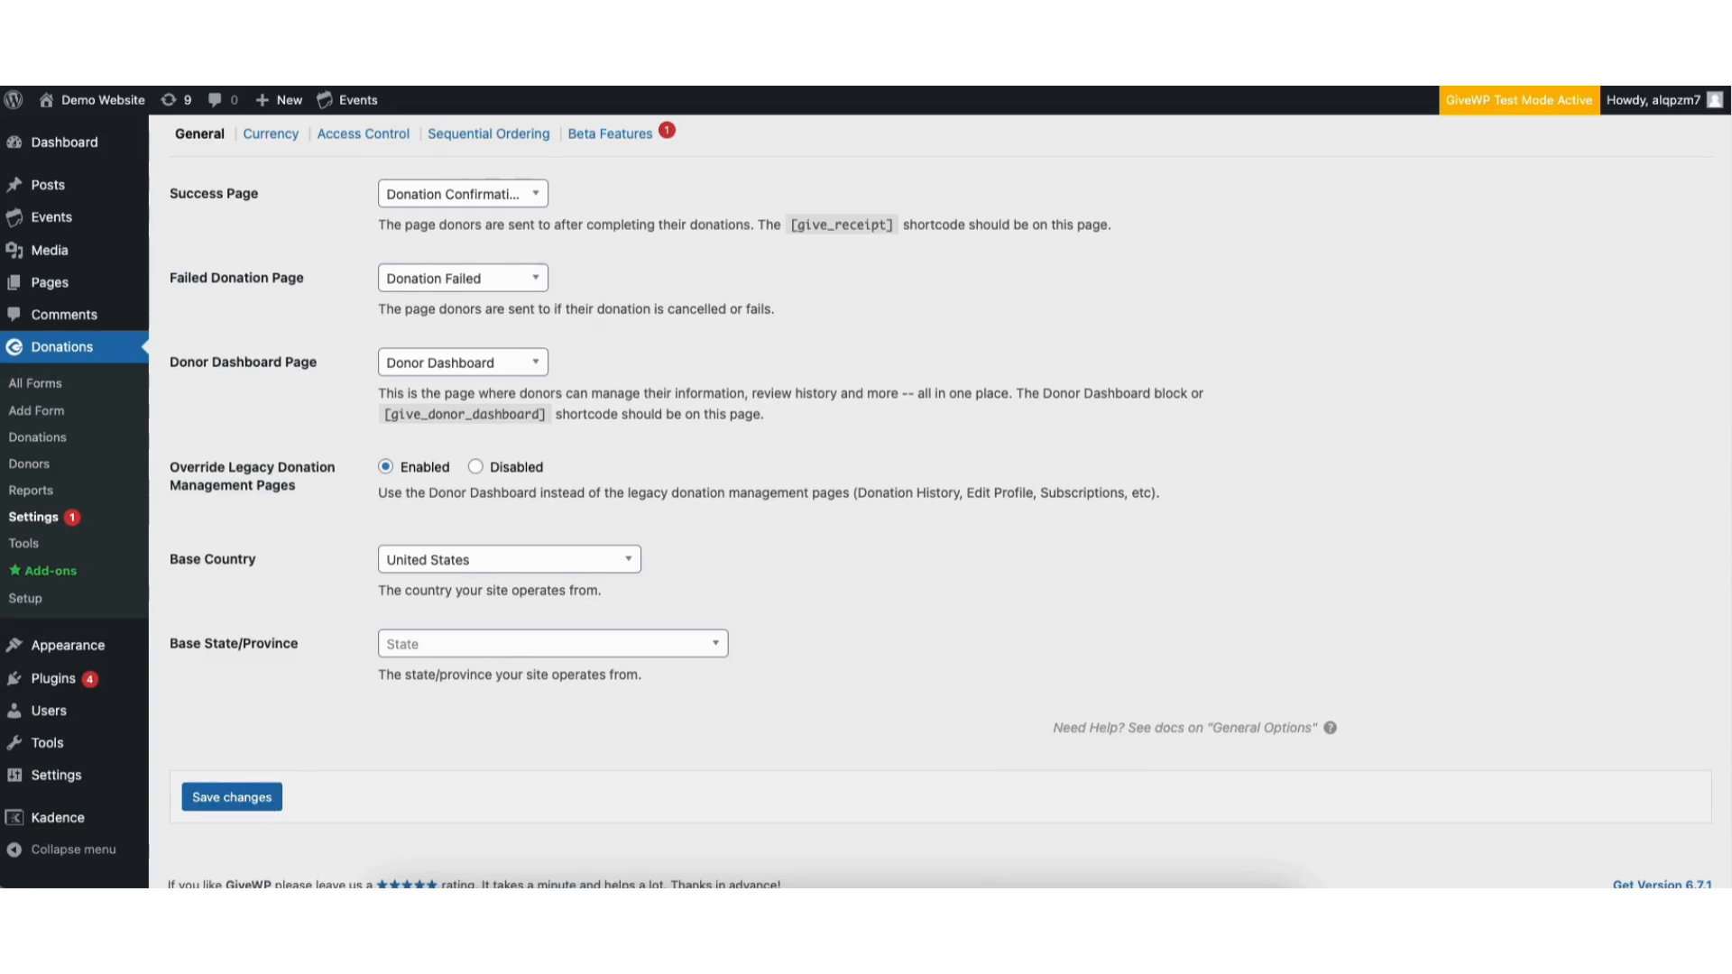
scroll(579, 365, "up", 3)
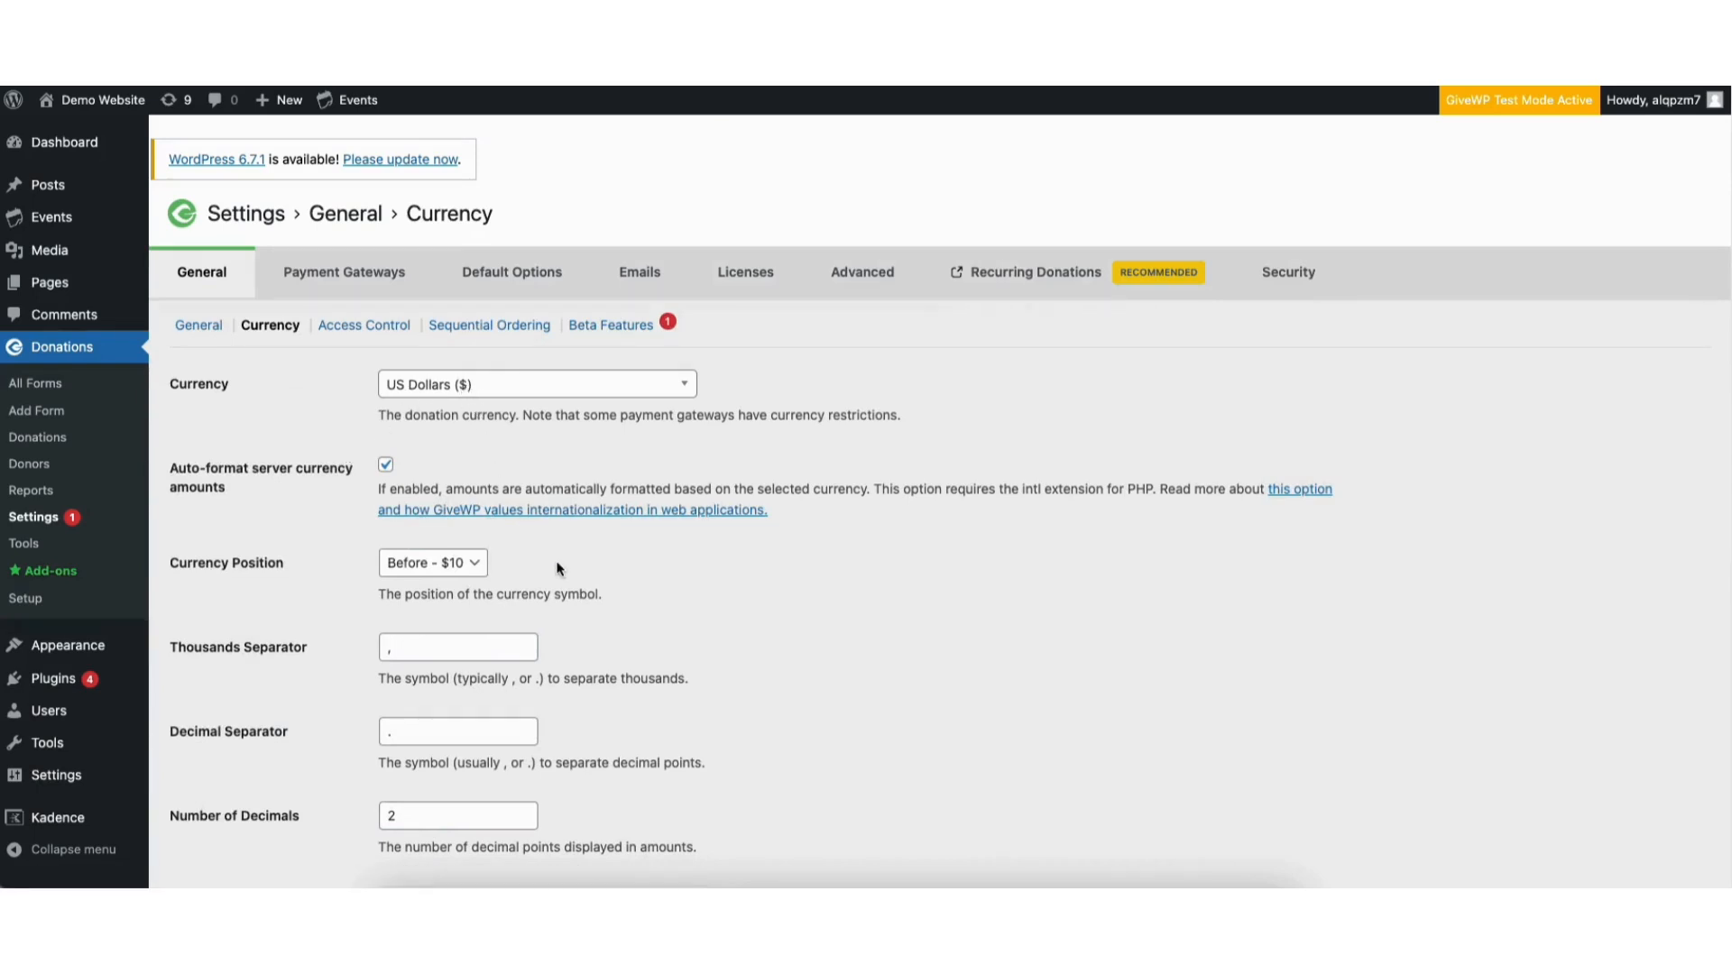
left_click(347, 326)
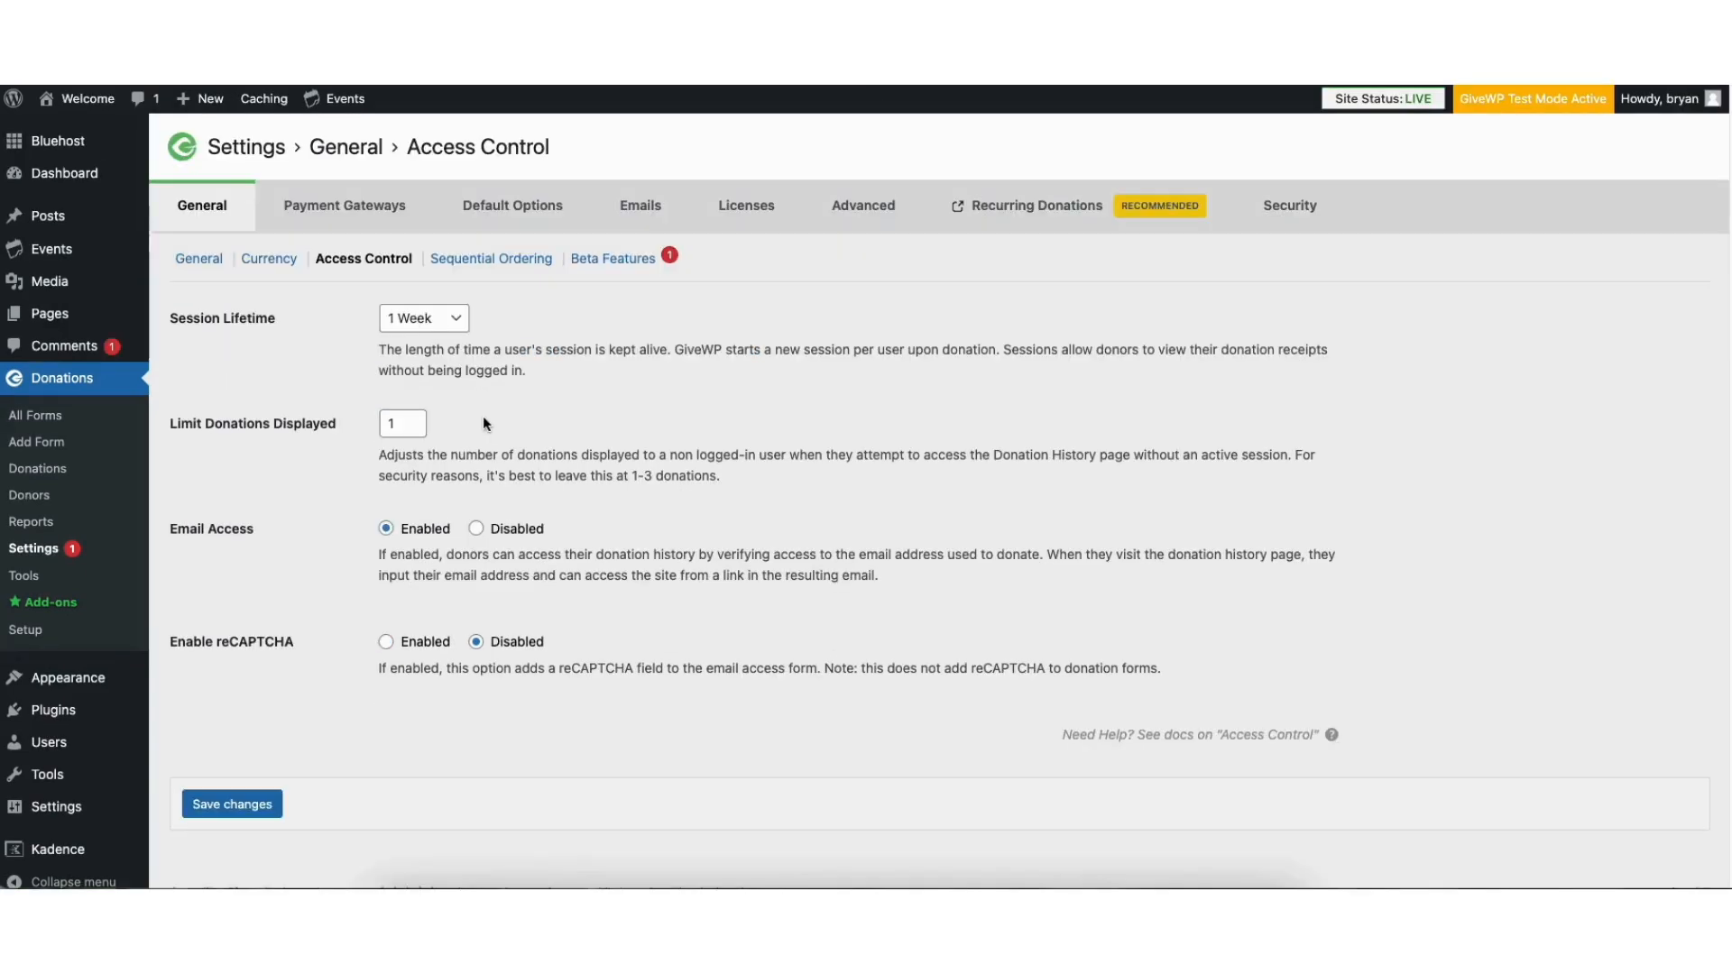
left_click(487, 259)
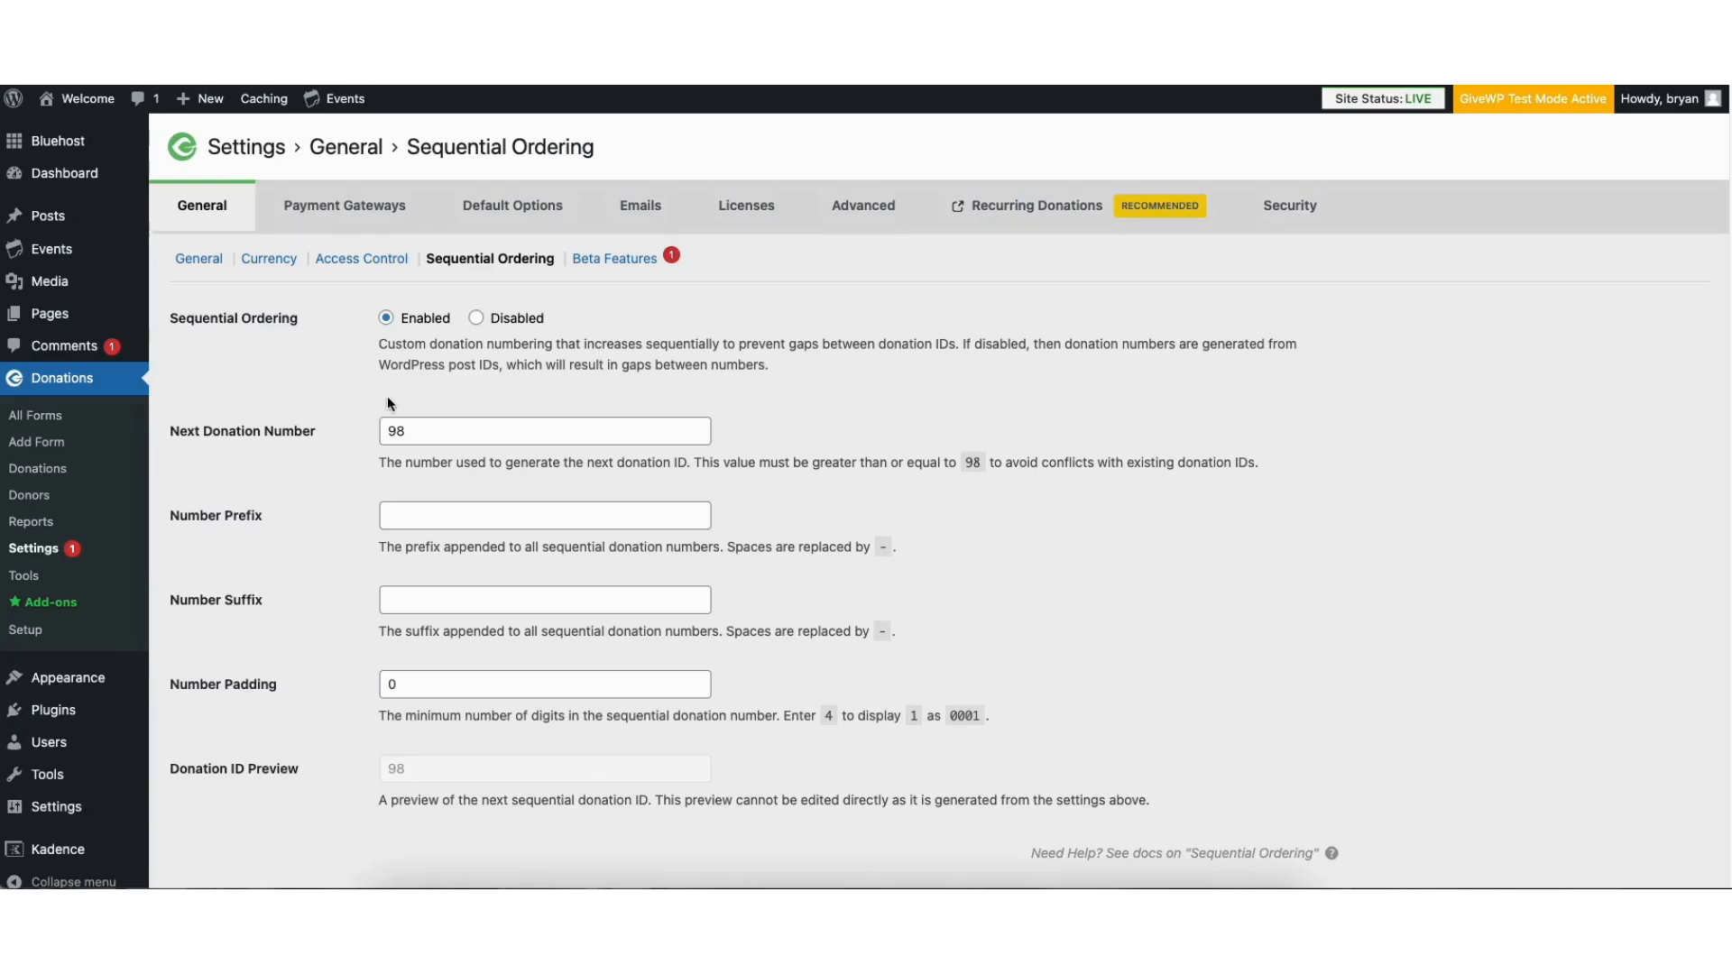
- Examine the admin email notifications in the donation email settings and return to the donor emails
left_click(646, 213)
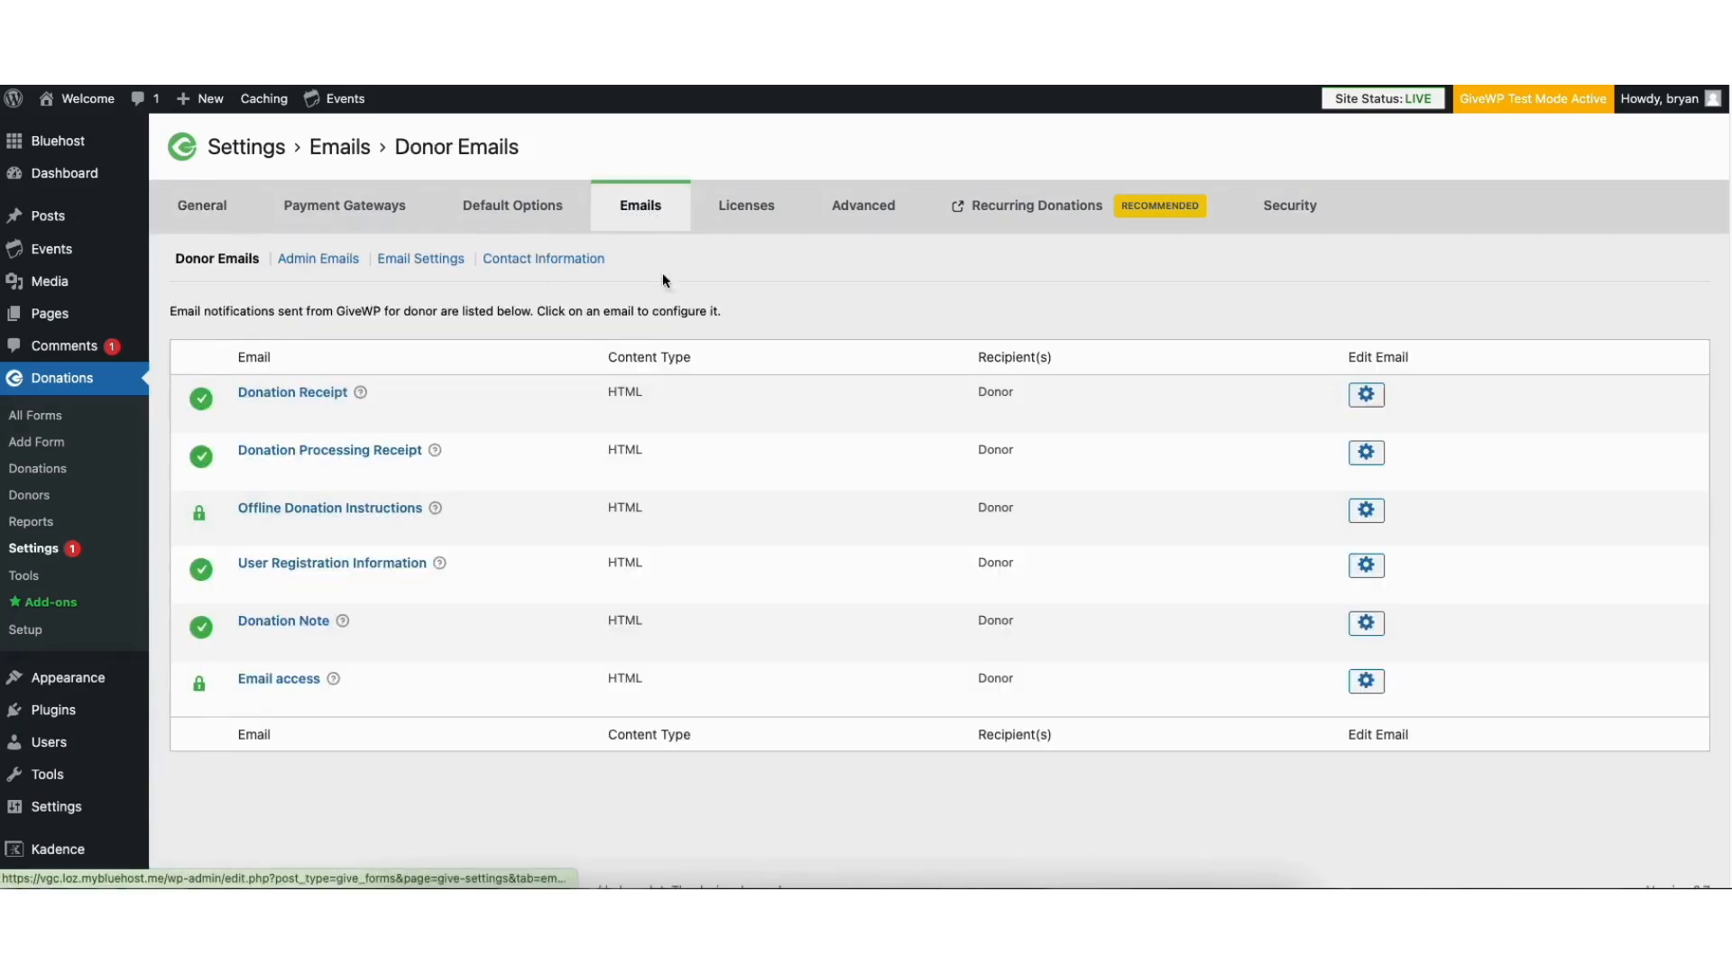
left_click(307, 263)
left_click(217, 261)
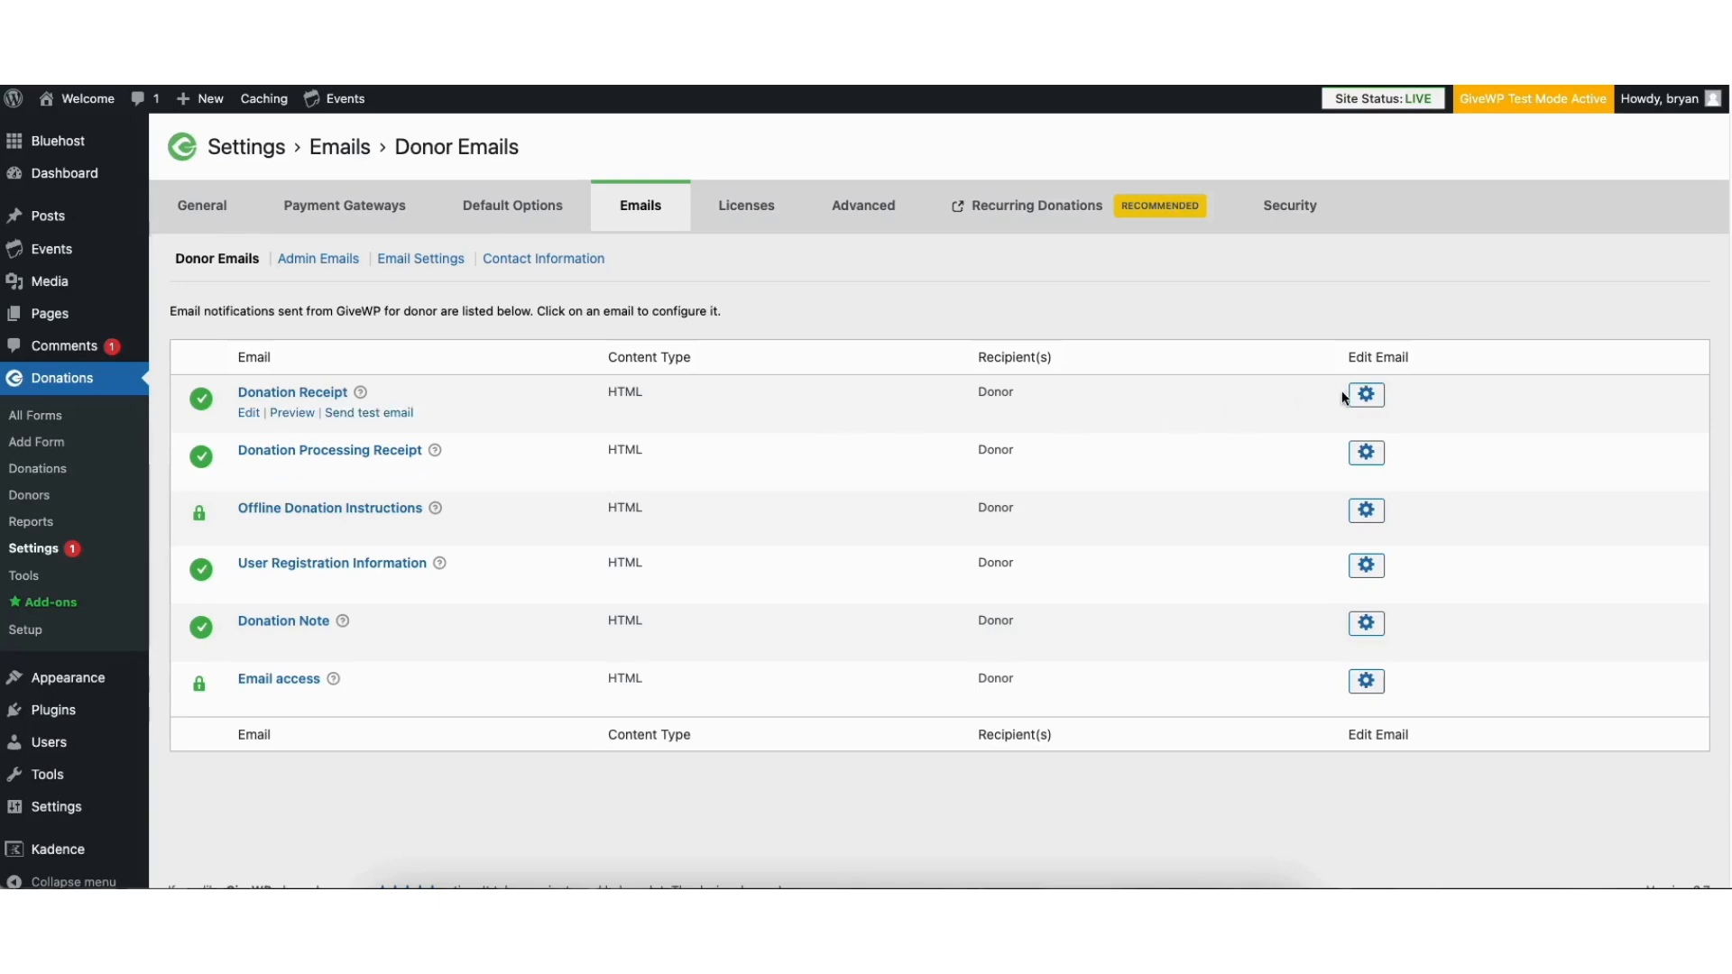
- Examine the notification status, subject, header and message of the Donation Receipt donor email
left_click(1366, 394)
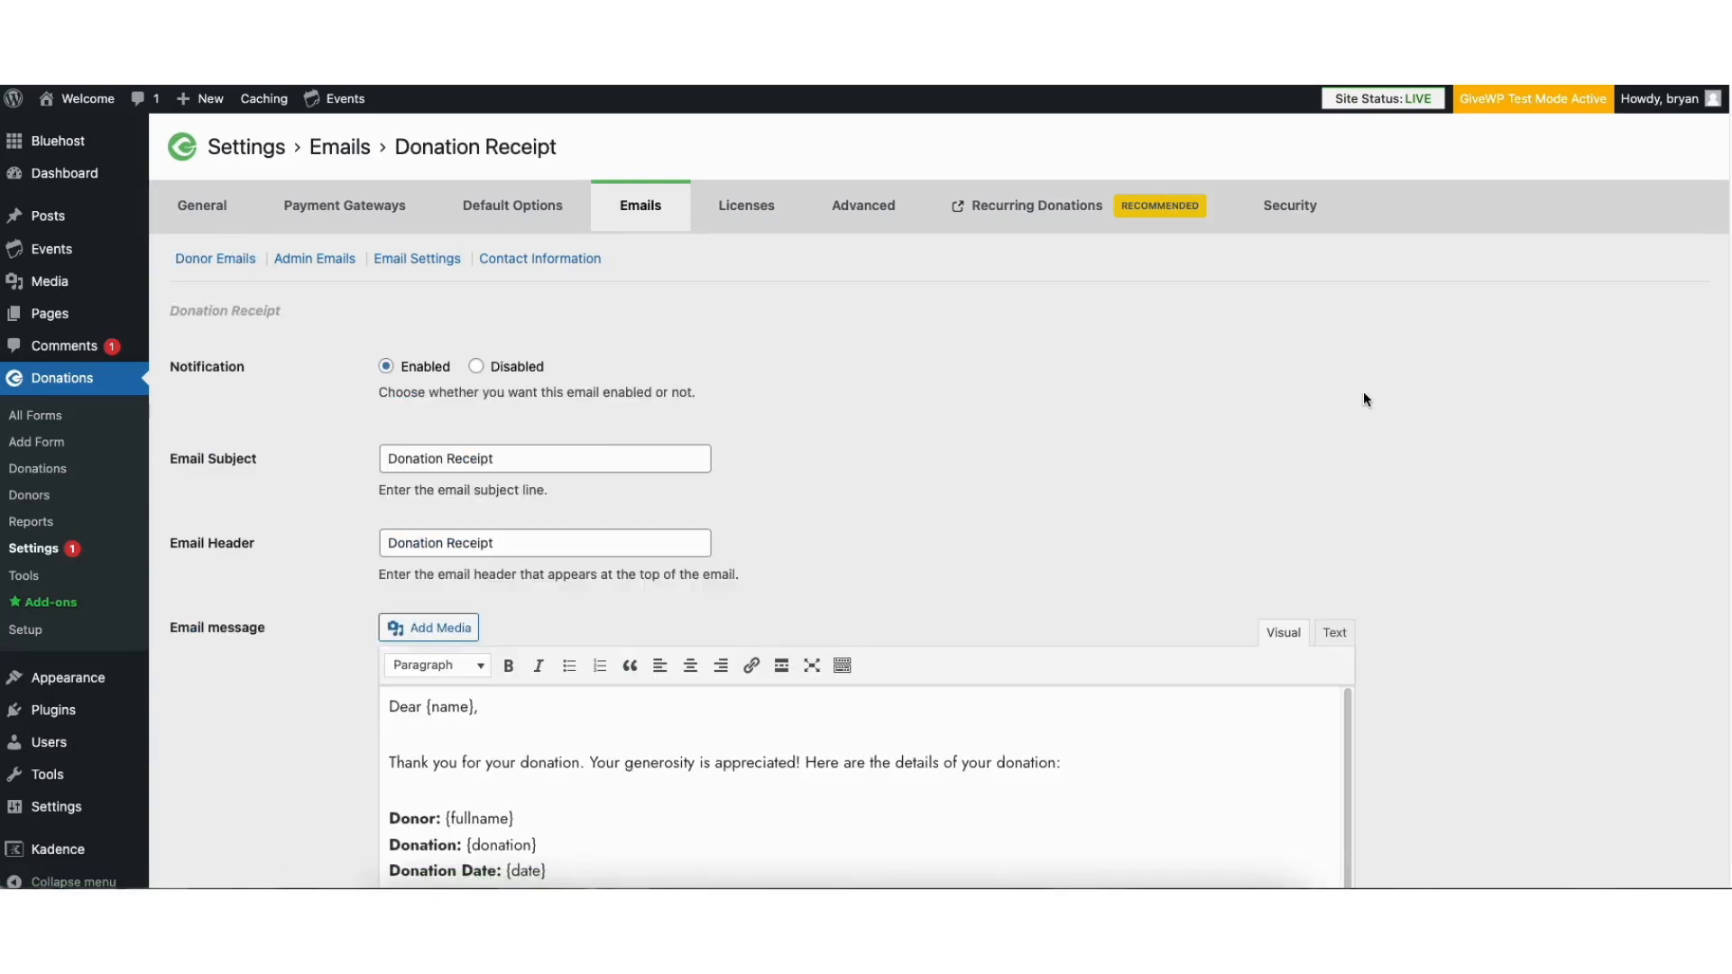
scroll(1719, 374, "down", 3)
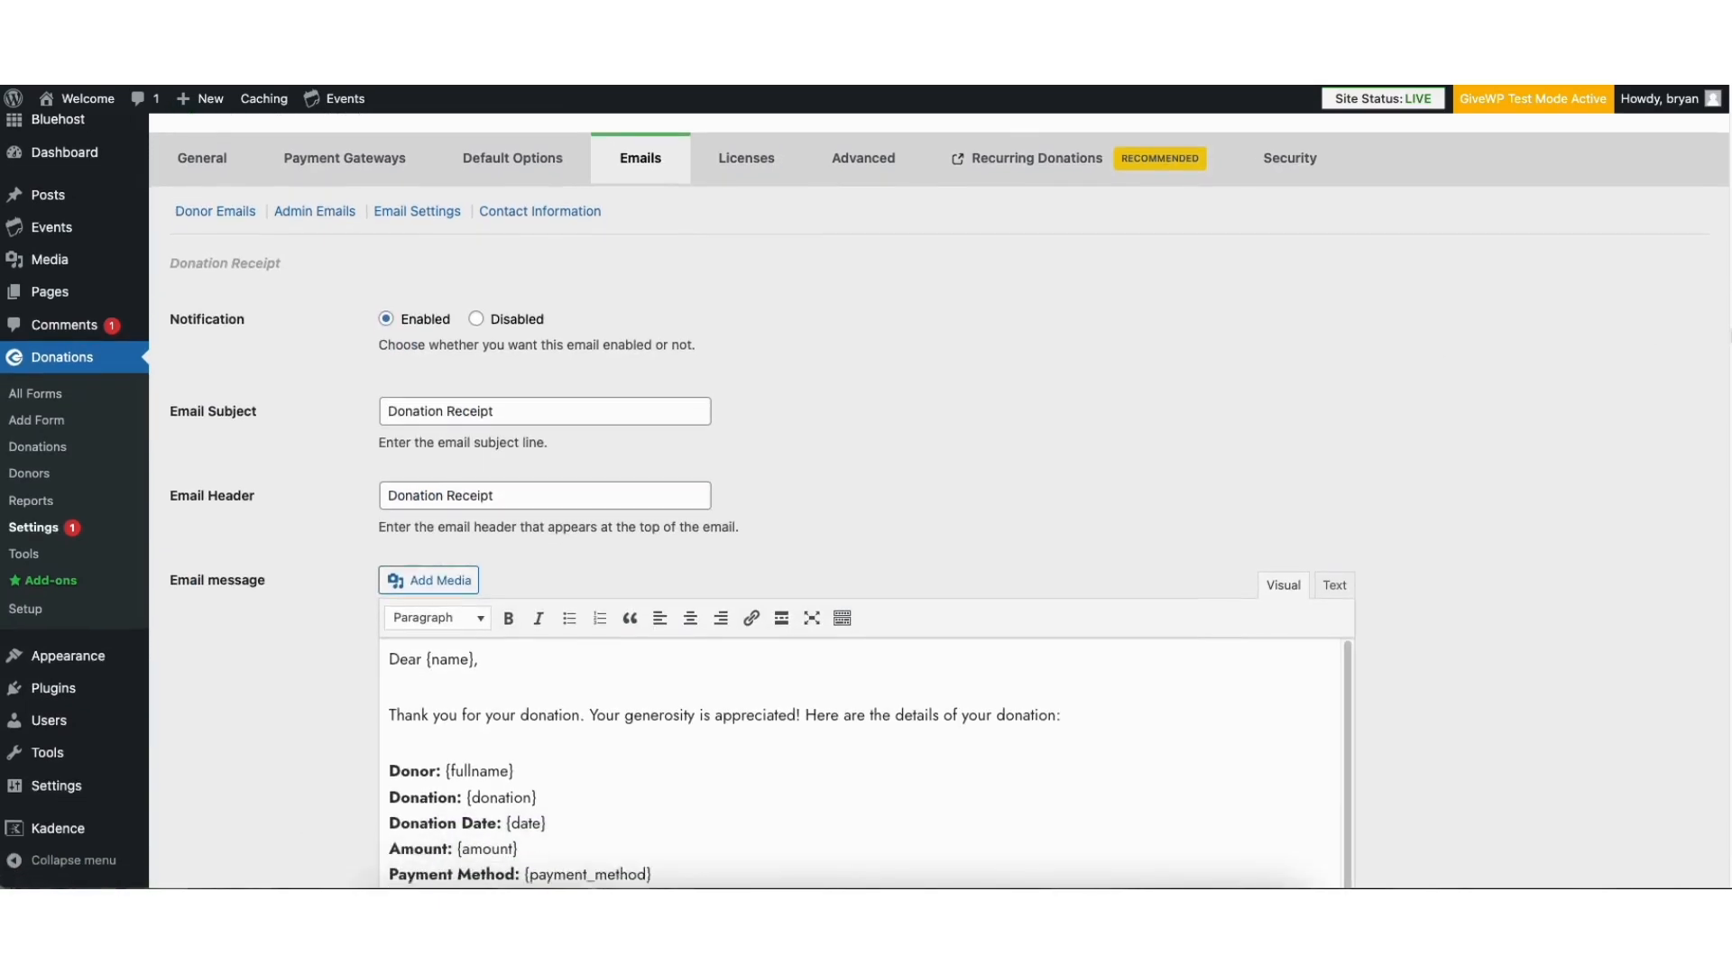
scroll(1710, 424, "down", 2)
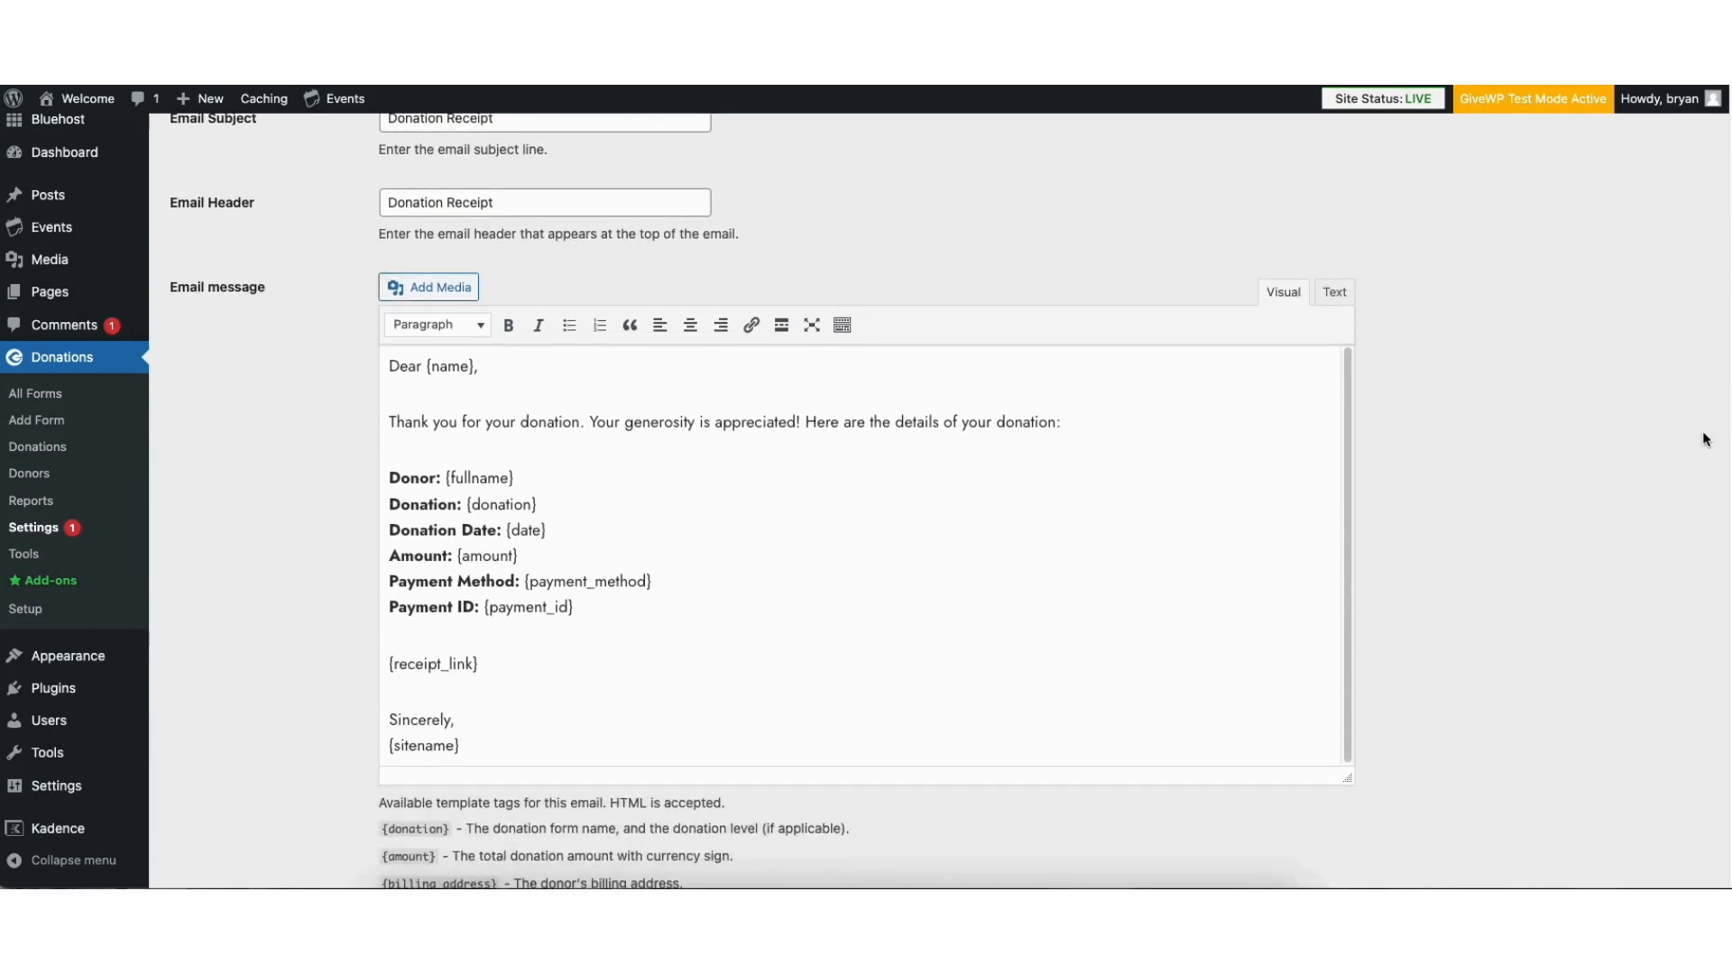
scroll(1683, 360, "up", 5)
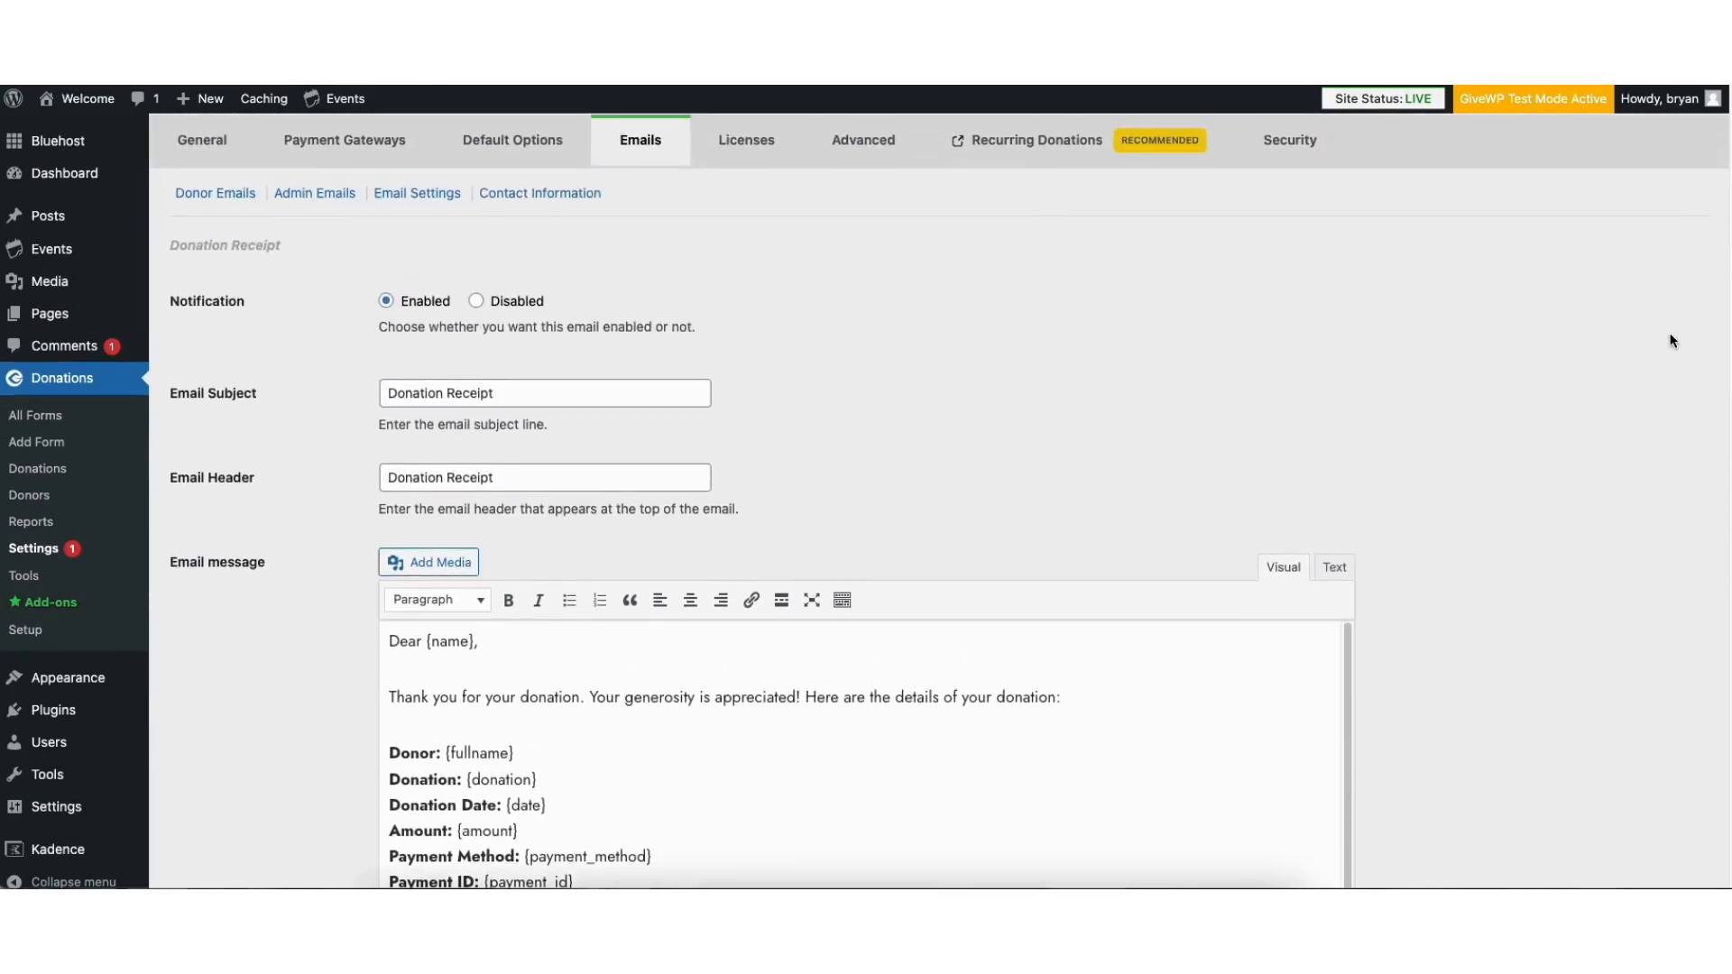
scroll(632, 240, "up", 1)
- Examine the message template, content type and Email Recipients setting of the New Donation admin email
left_click(322, 260)
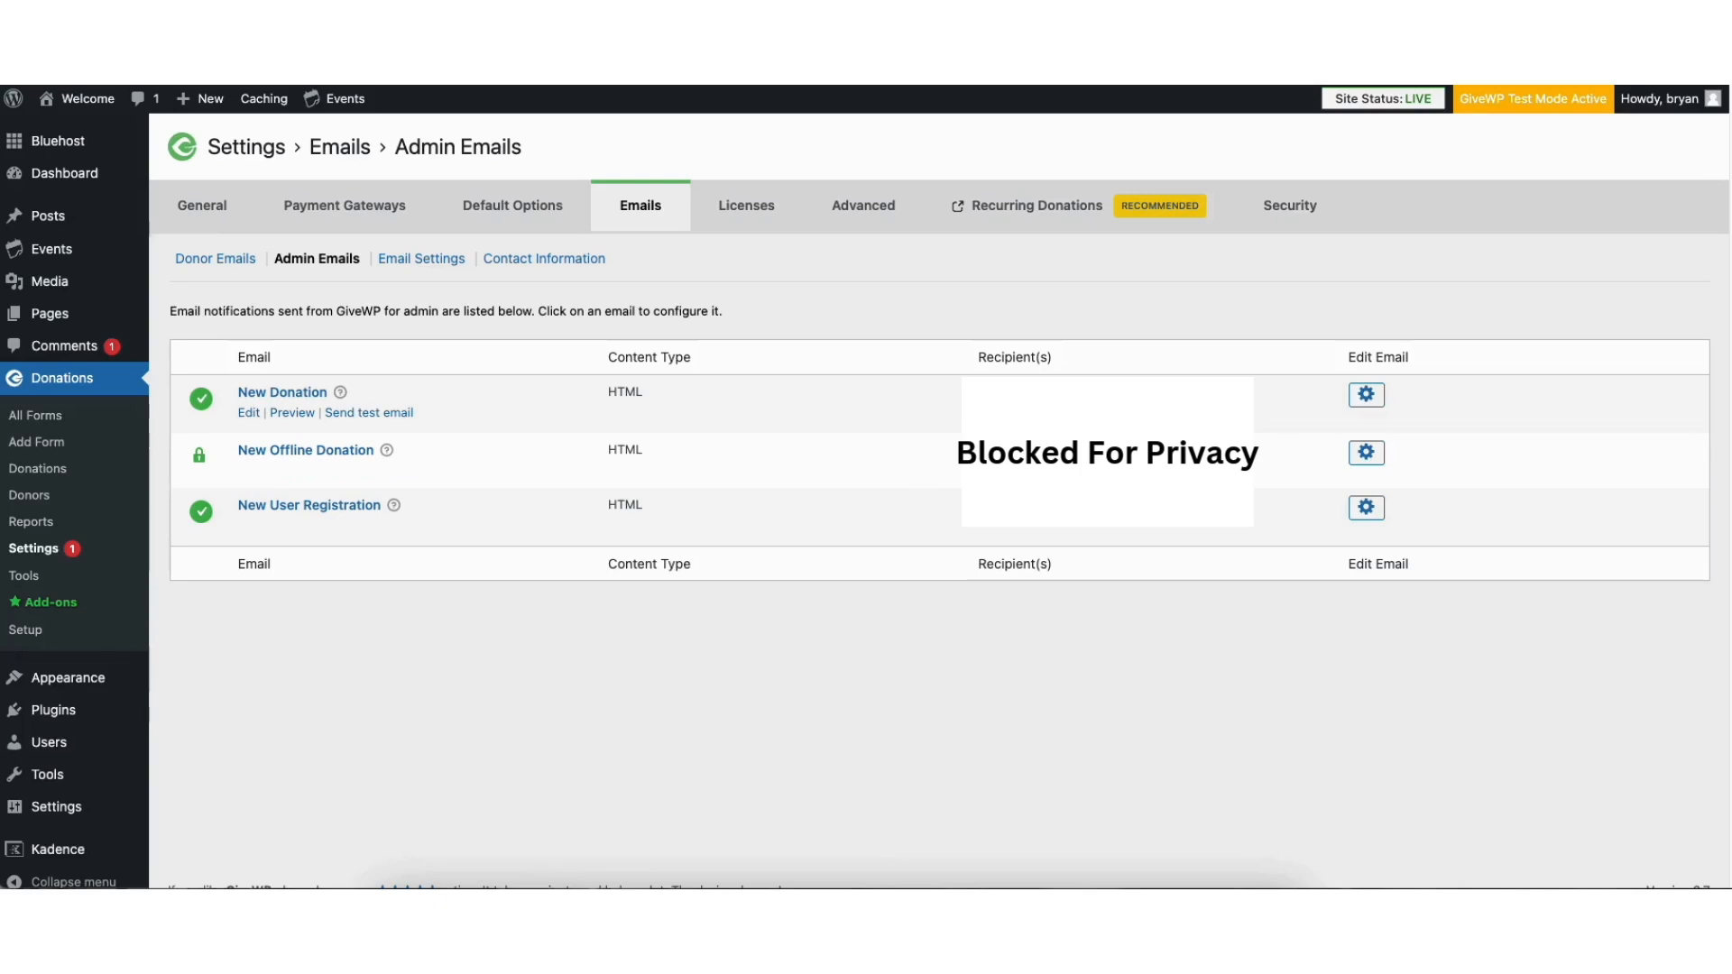
left_click(1366, 395)
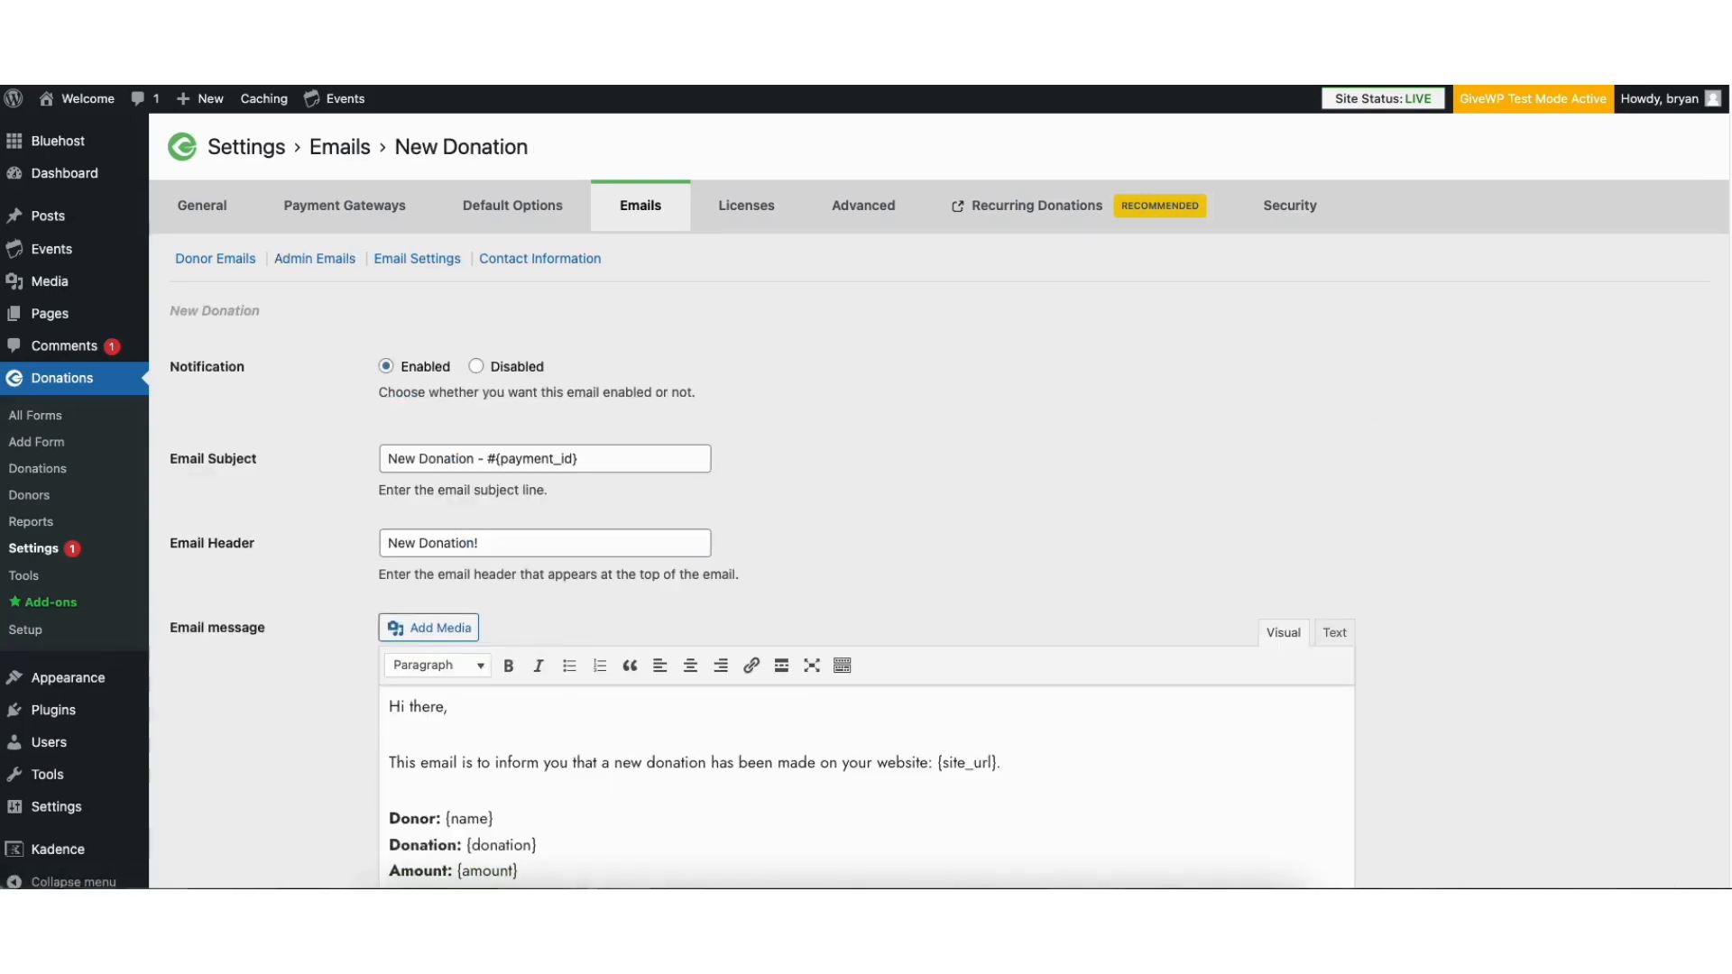
scroll(1692, 388, "down", 5)
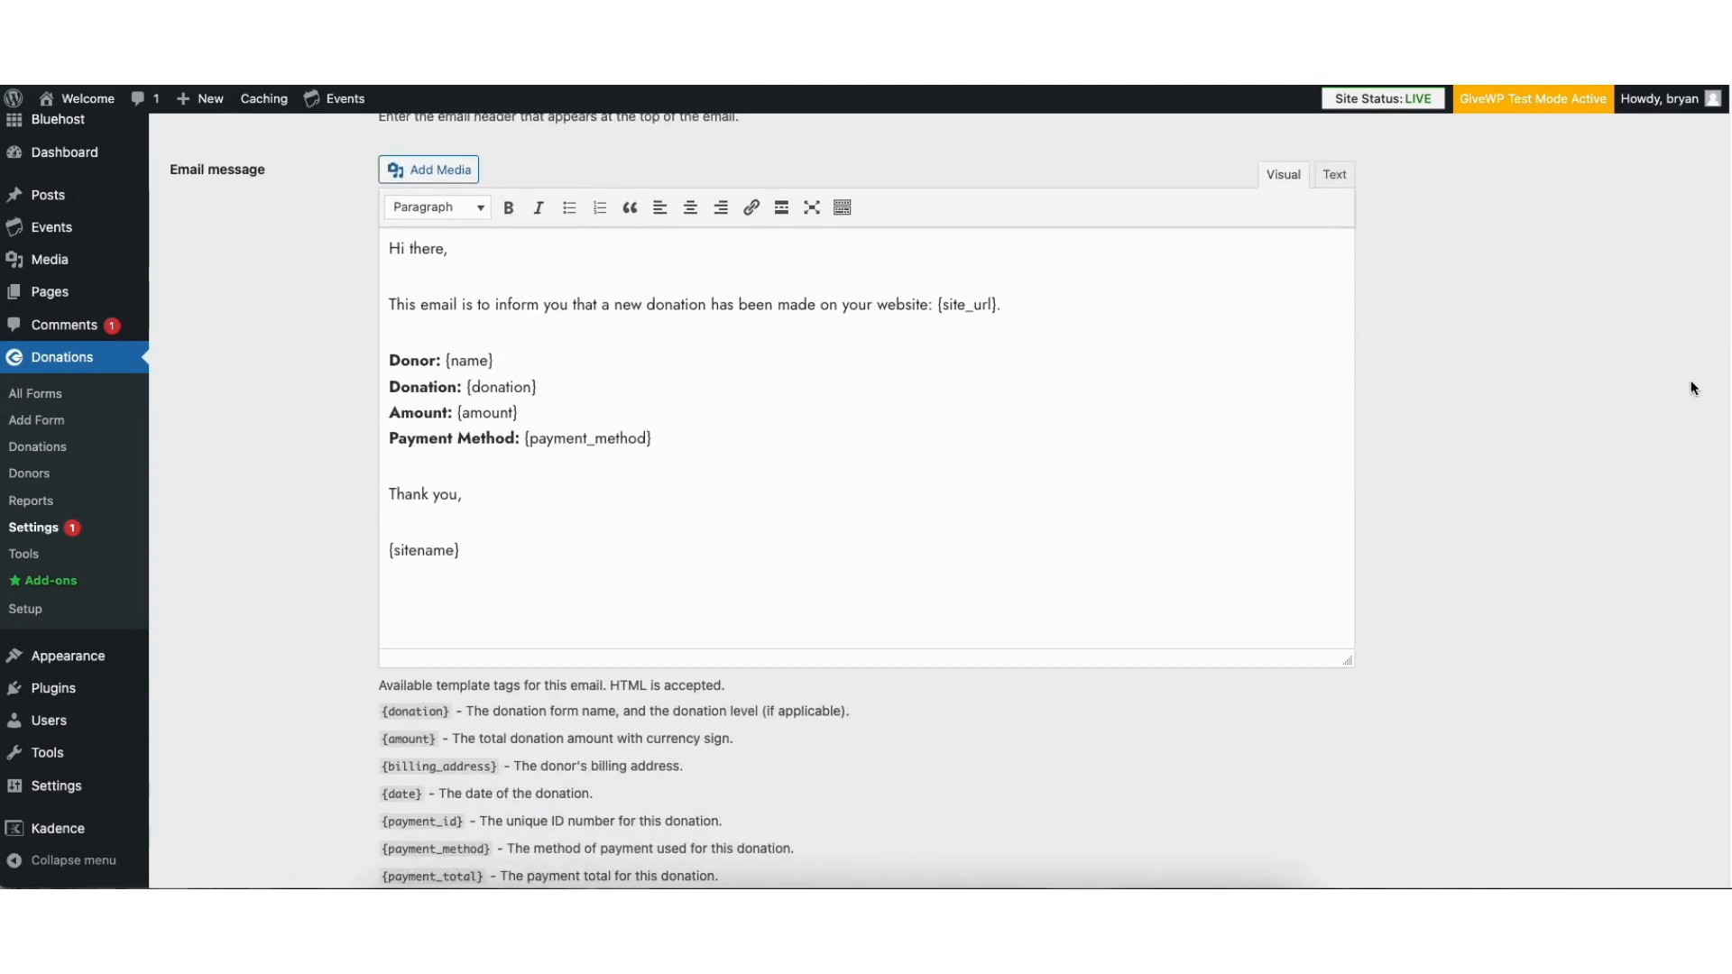
scroll(1691, 381, "down", 12)
left_click(403, 521)
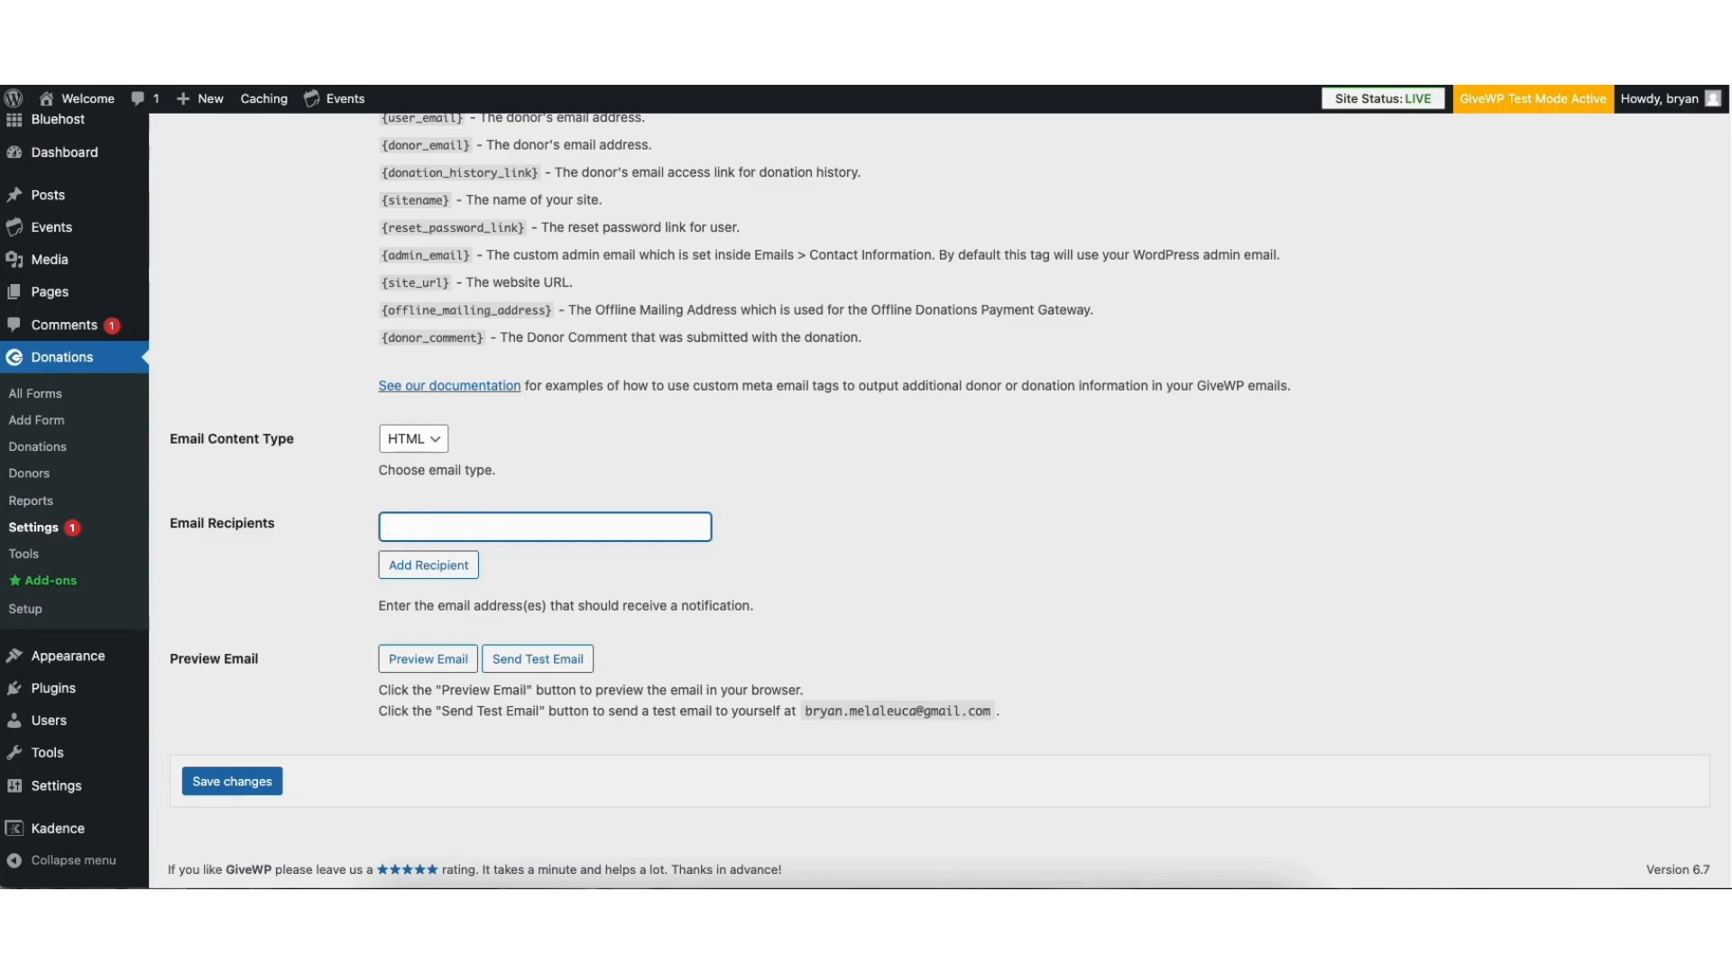
scroll(1229, 208, "up", 15)
- Open the payment gateway settings, dismiss the feature notice and set Test Mode to Disabled
left_click(384, 221)
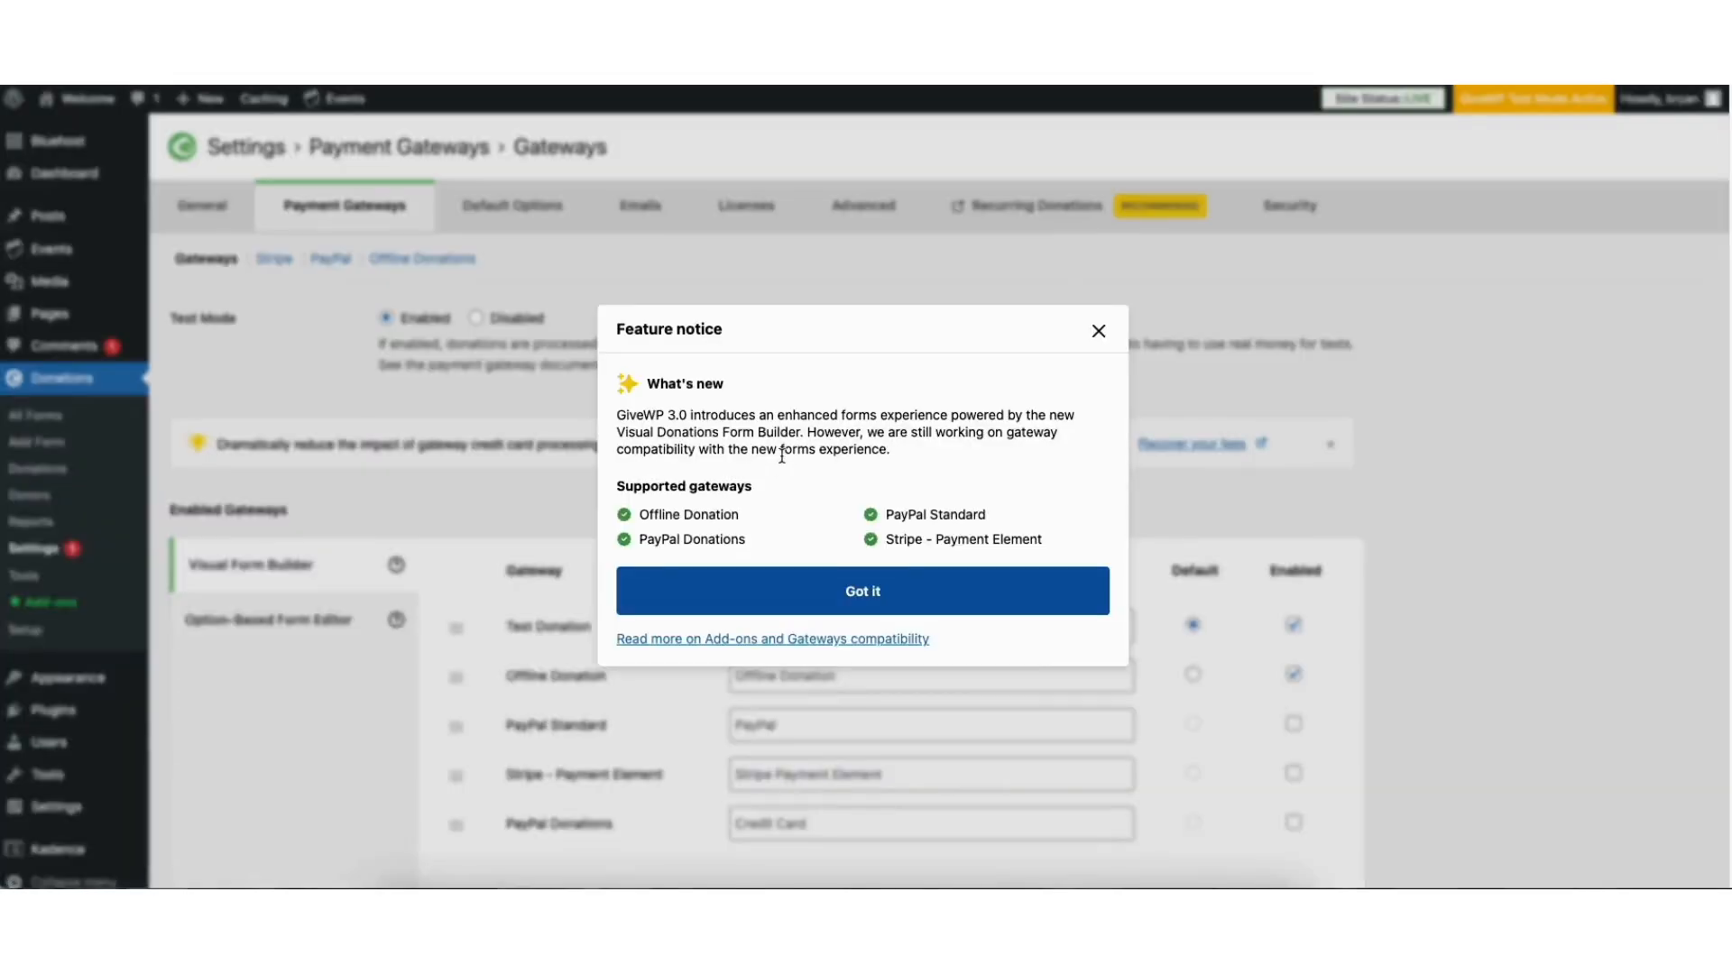
left_click(794, 597)
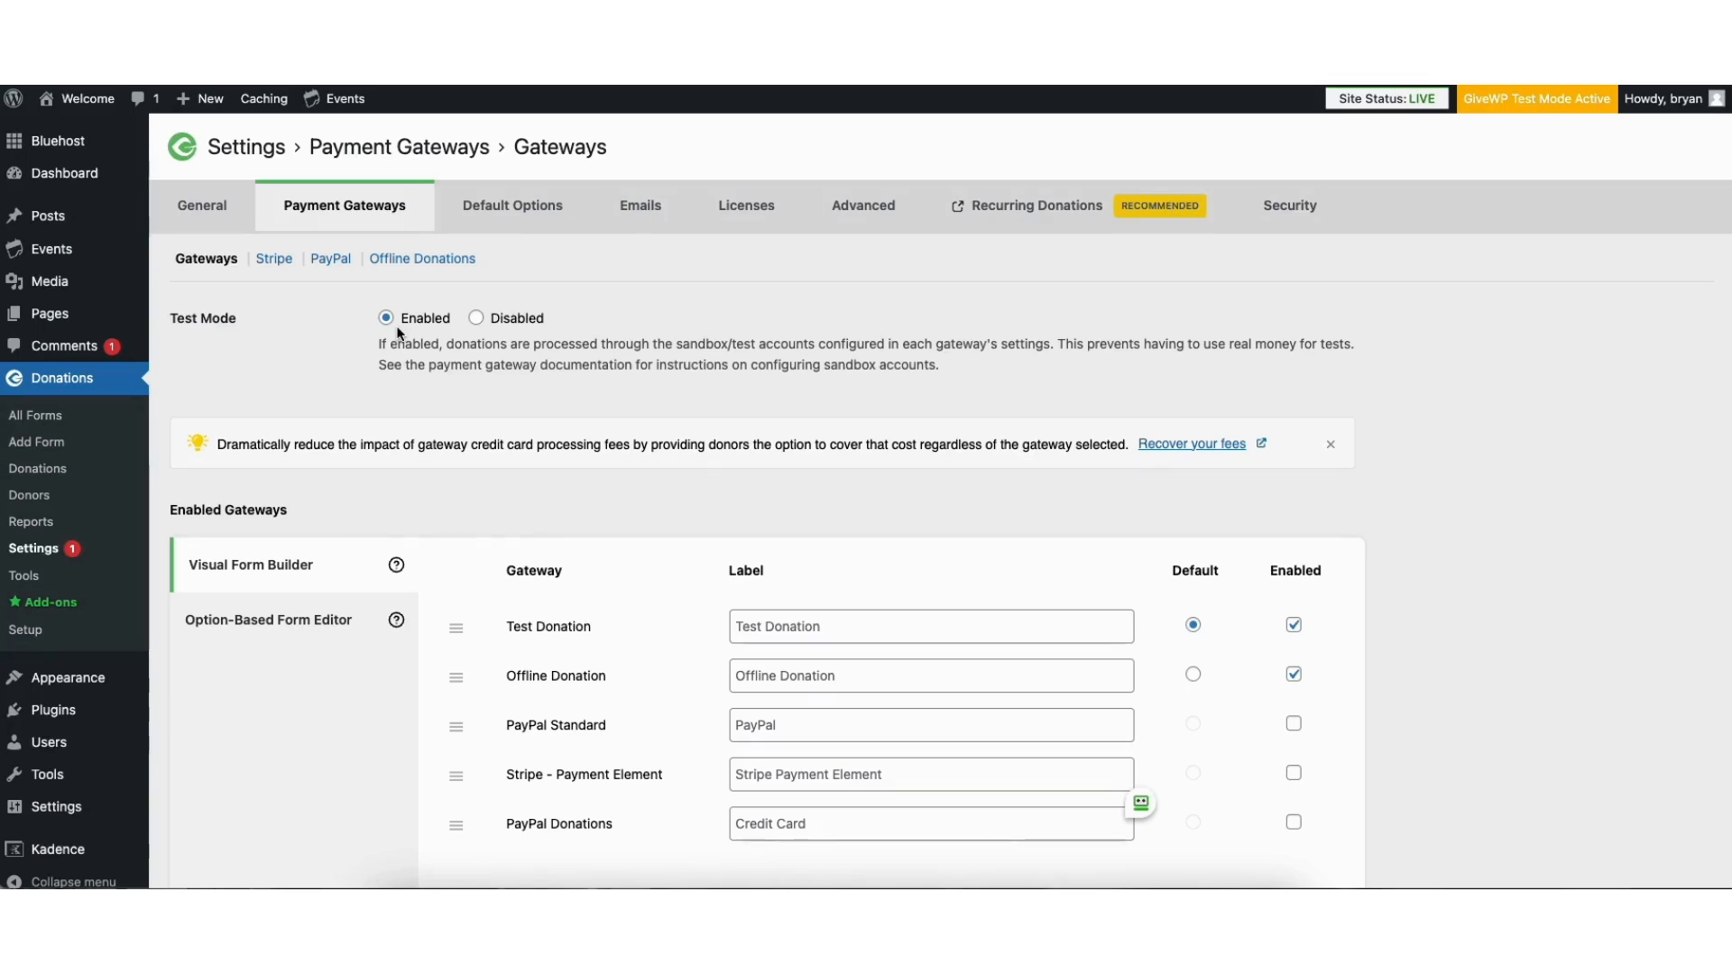
left_click(476, 320)
- Connect GiveWP's Stripe payment gateway to the existing named Stripe account
left_click(271, 261)
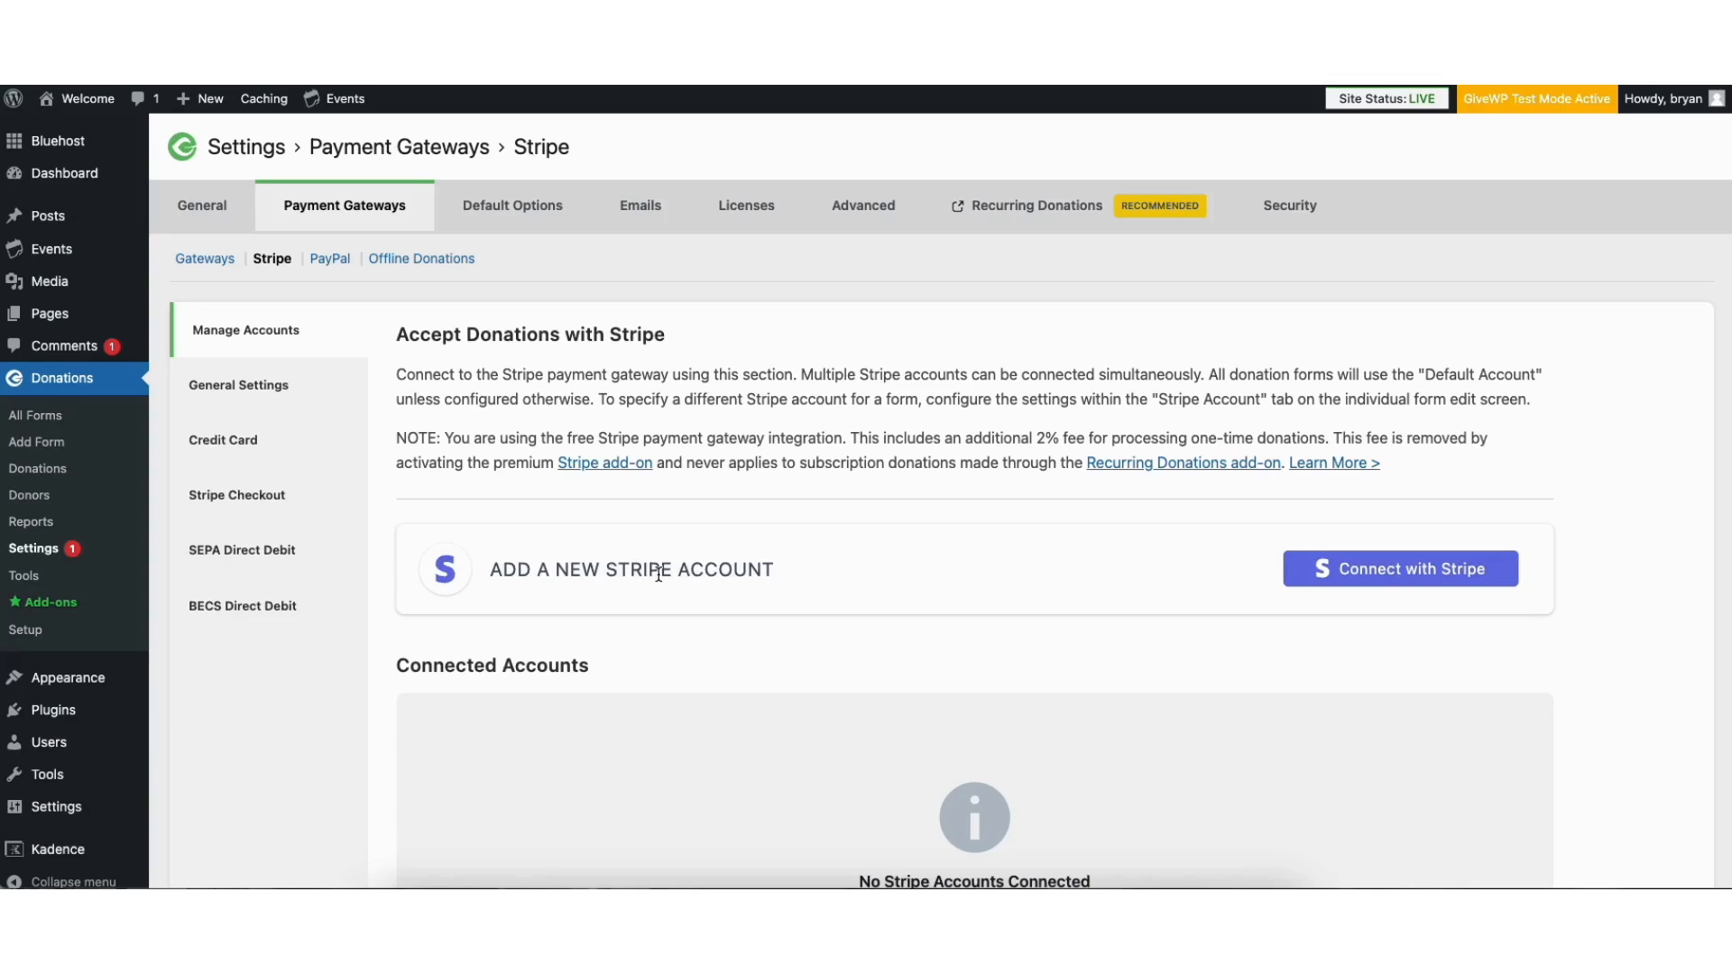
left_click(1326, 570)
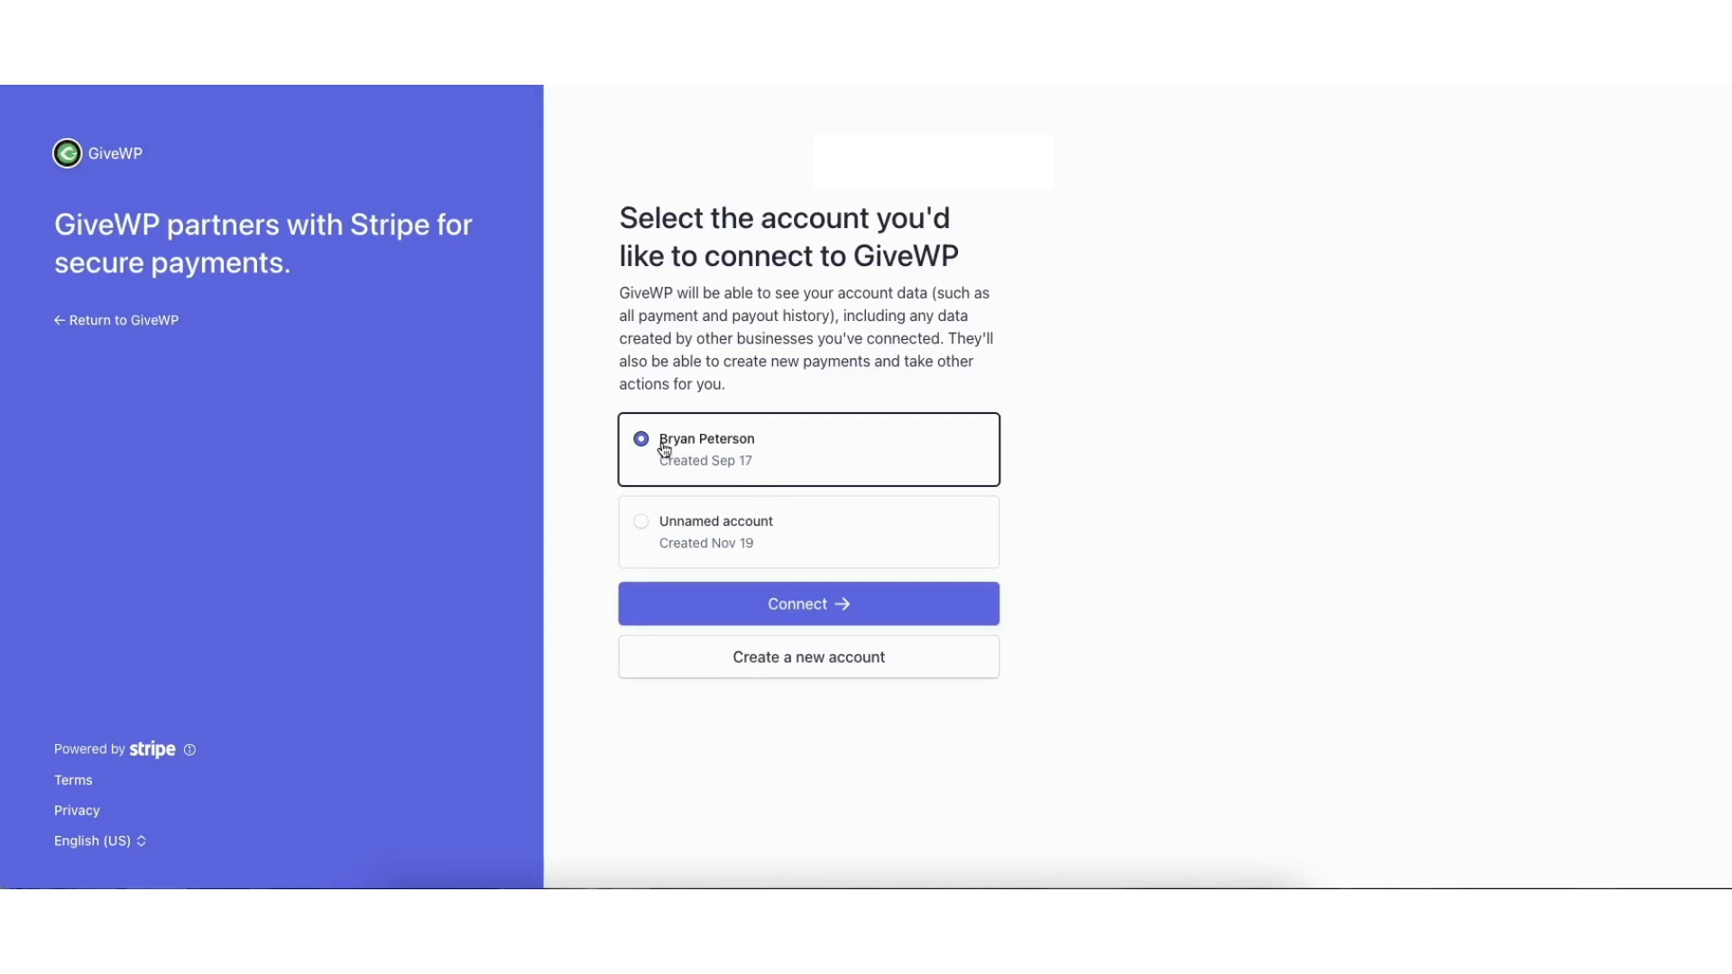
left_click(749, 603)
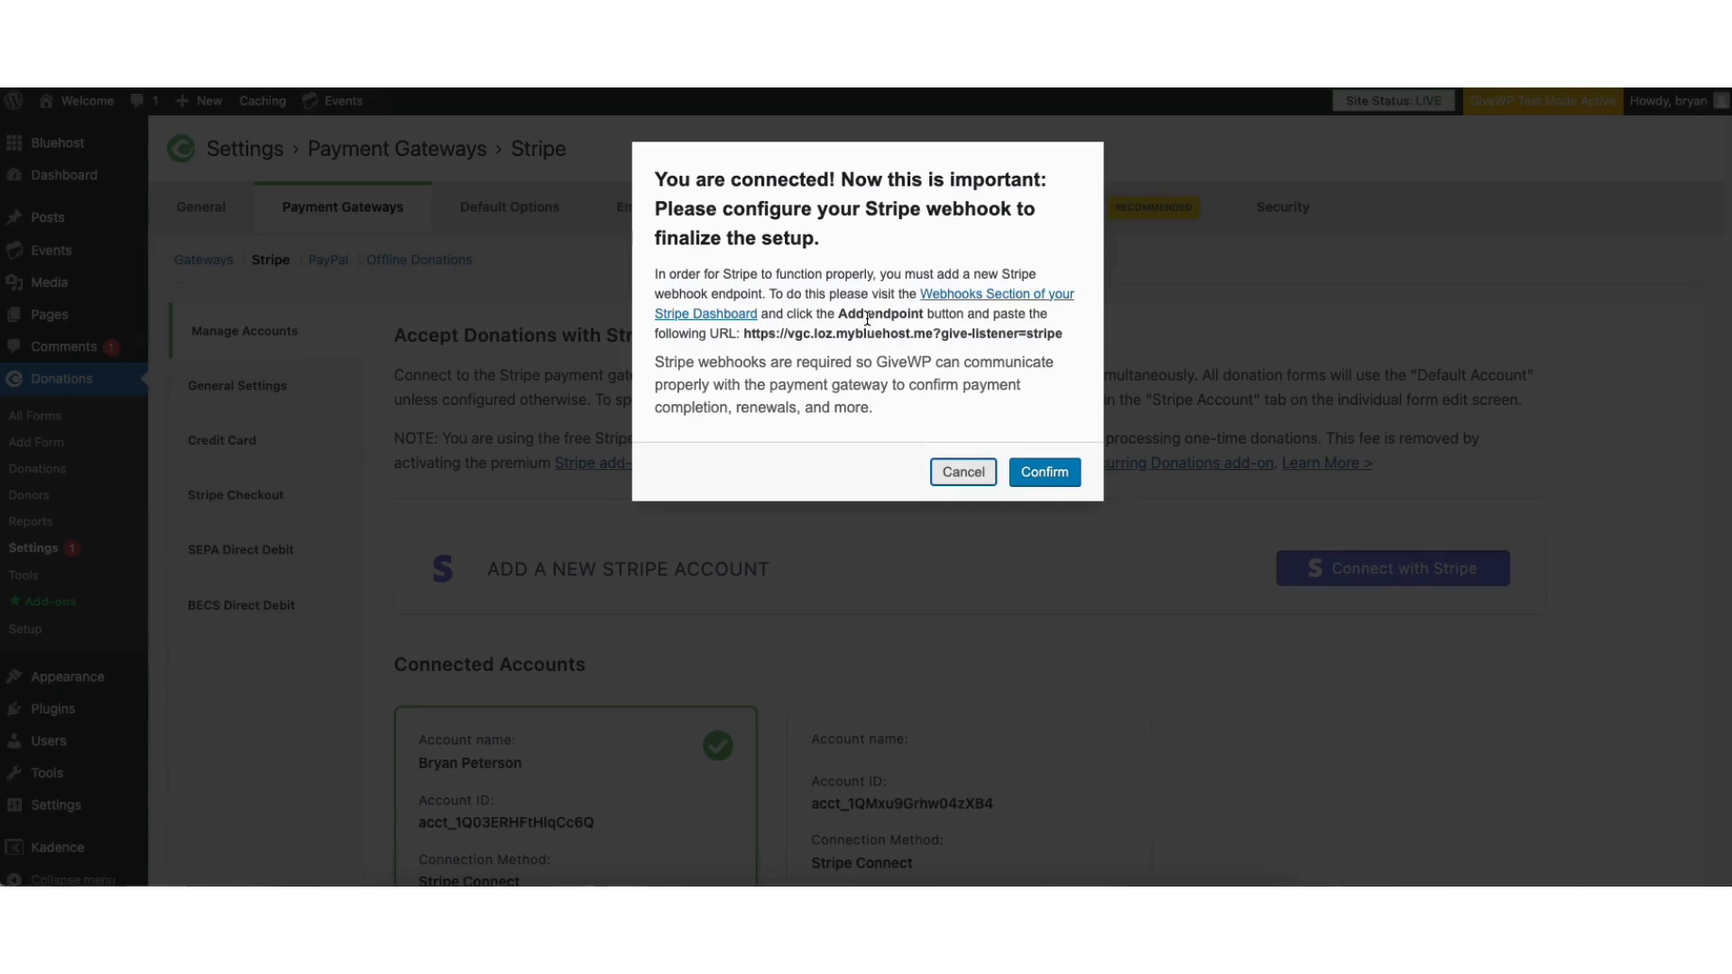
- Copy the webhook URL from the Stripe connection notice and confirm the notice
left_click_drag(743, 332, 1047, 337)
key("ctrl+c")
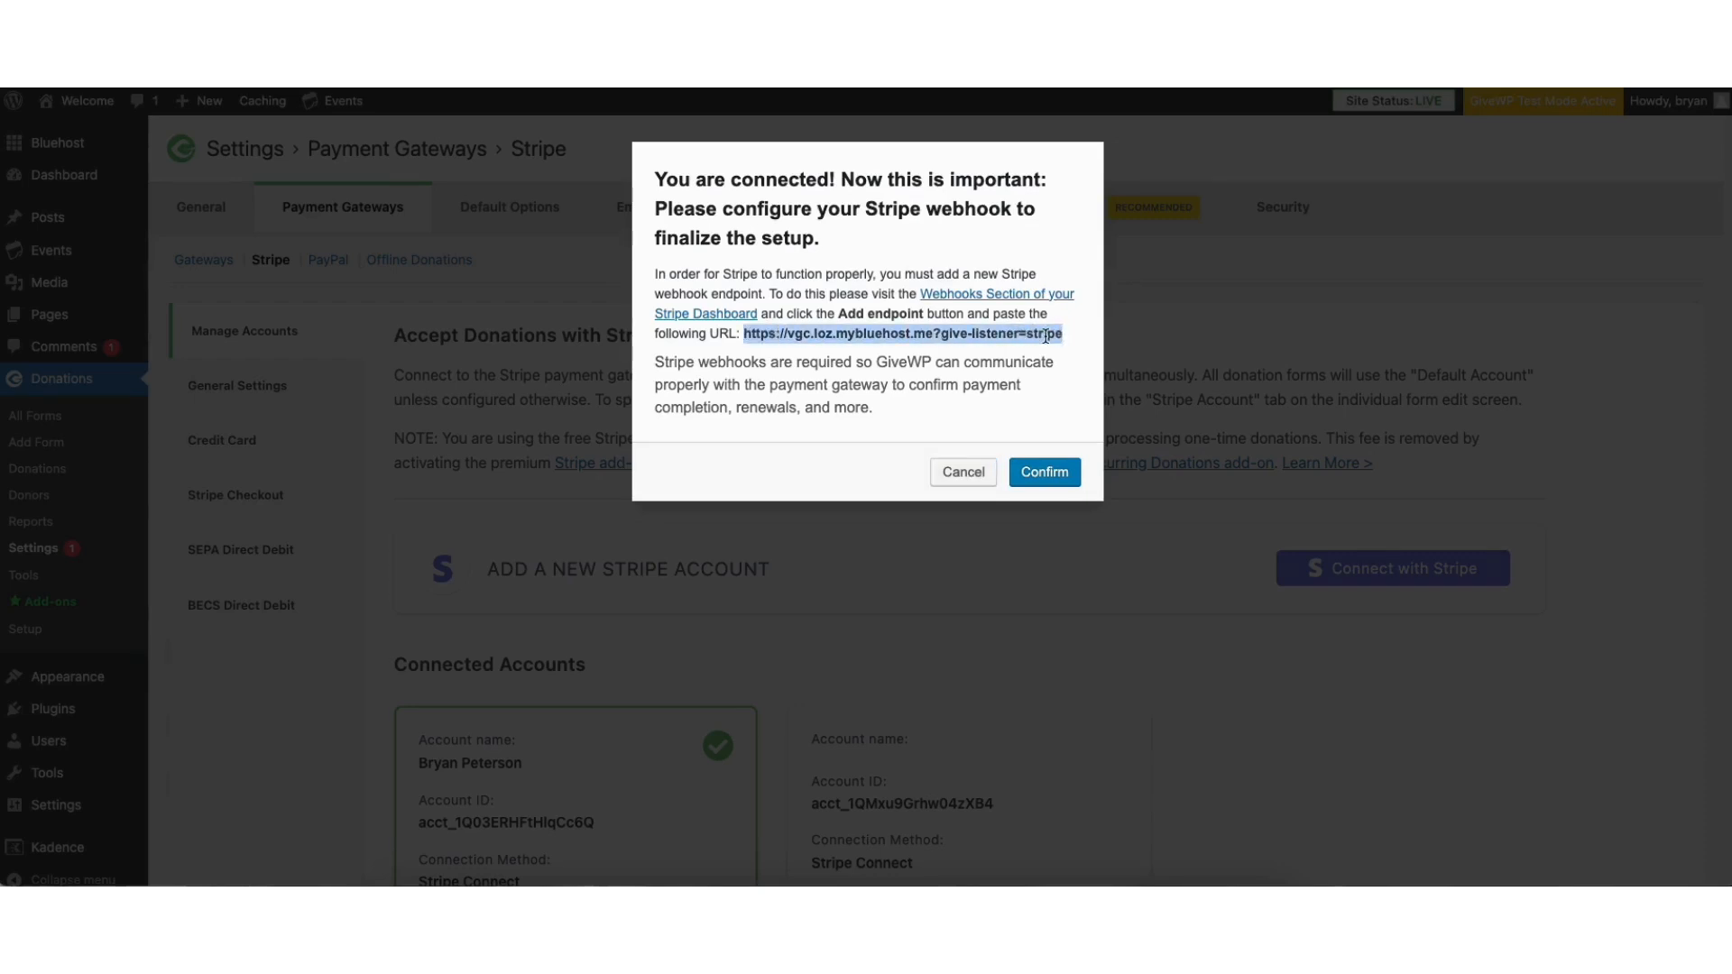
left_click(1043, 472)
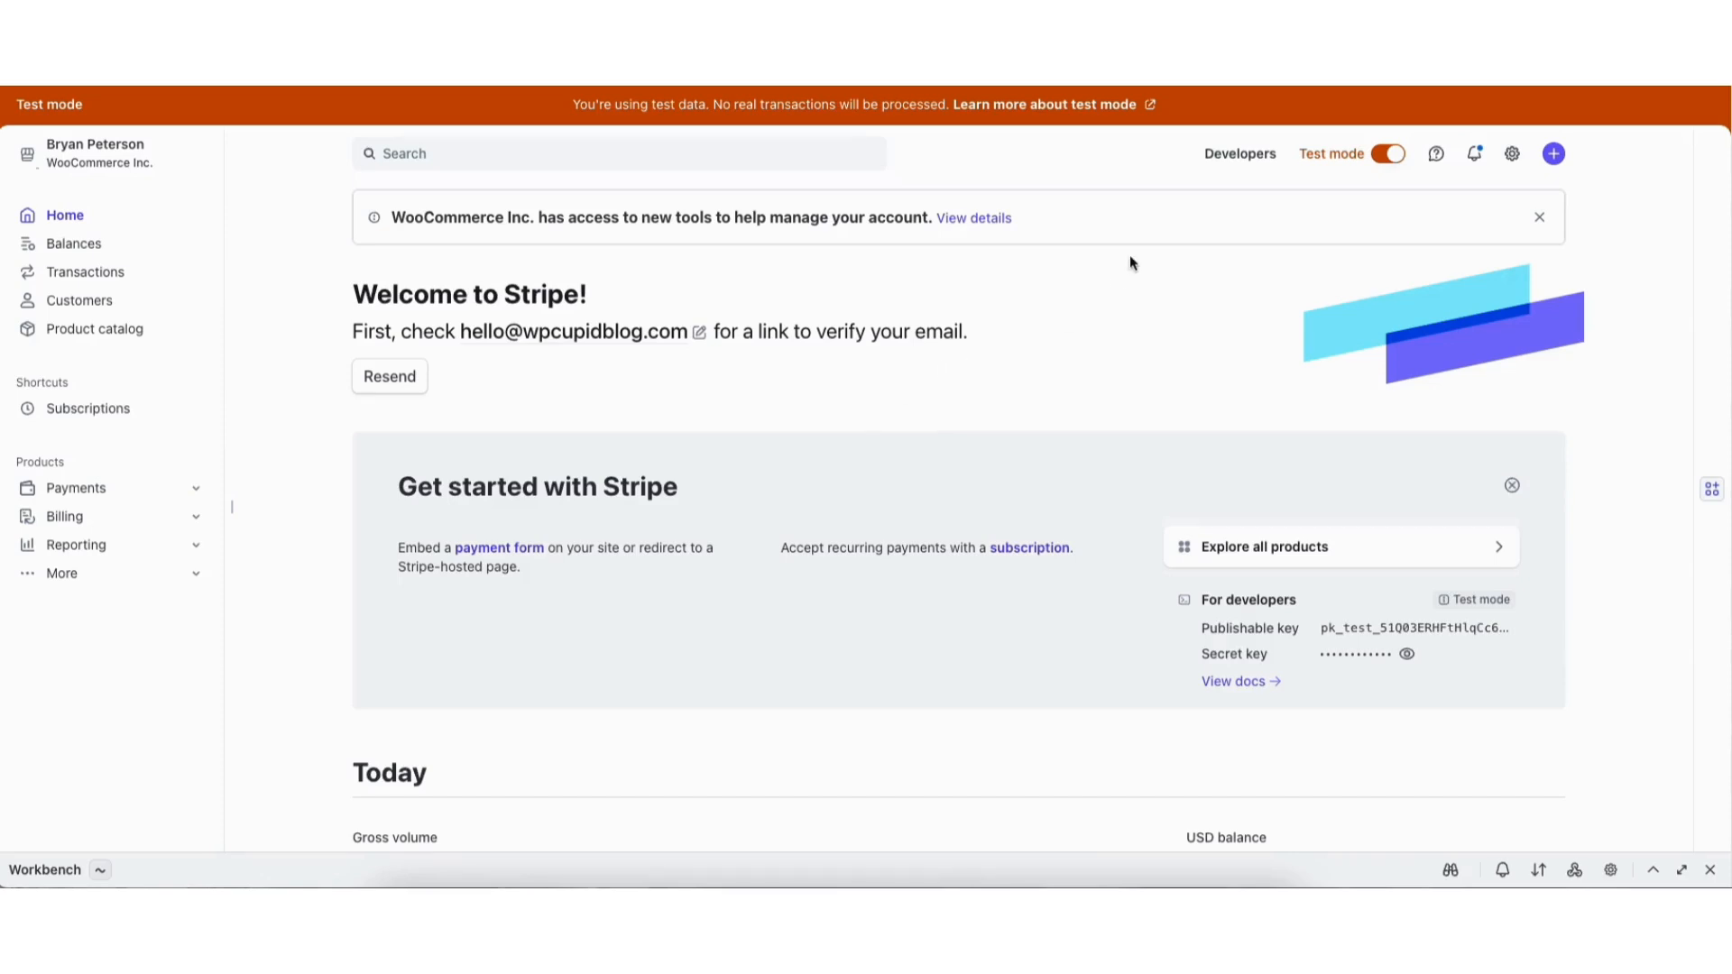
- In the Stripe dashboard, start a new event destination for your account with all Charge events selected
left_click(1220, 161)
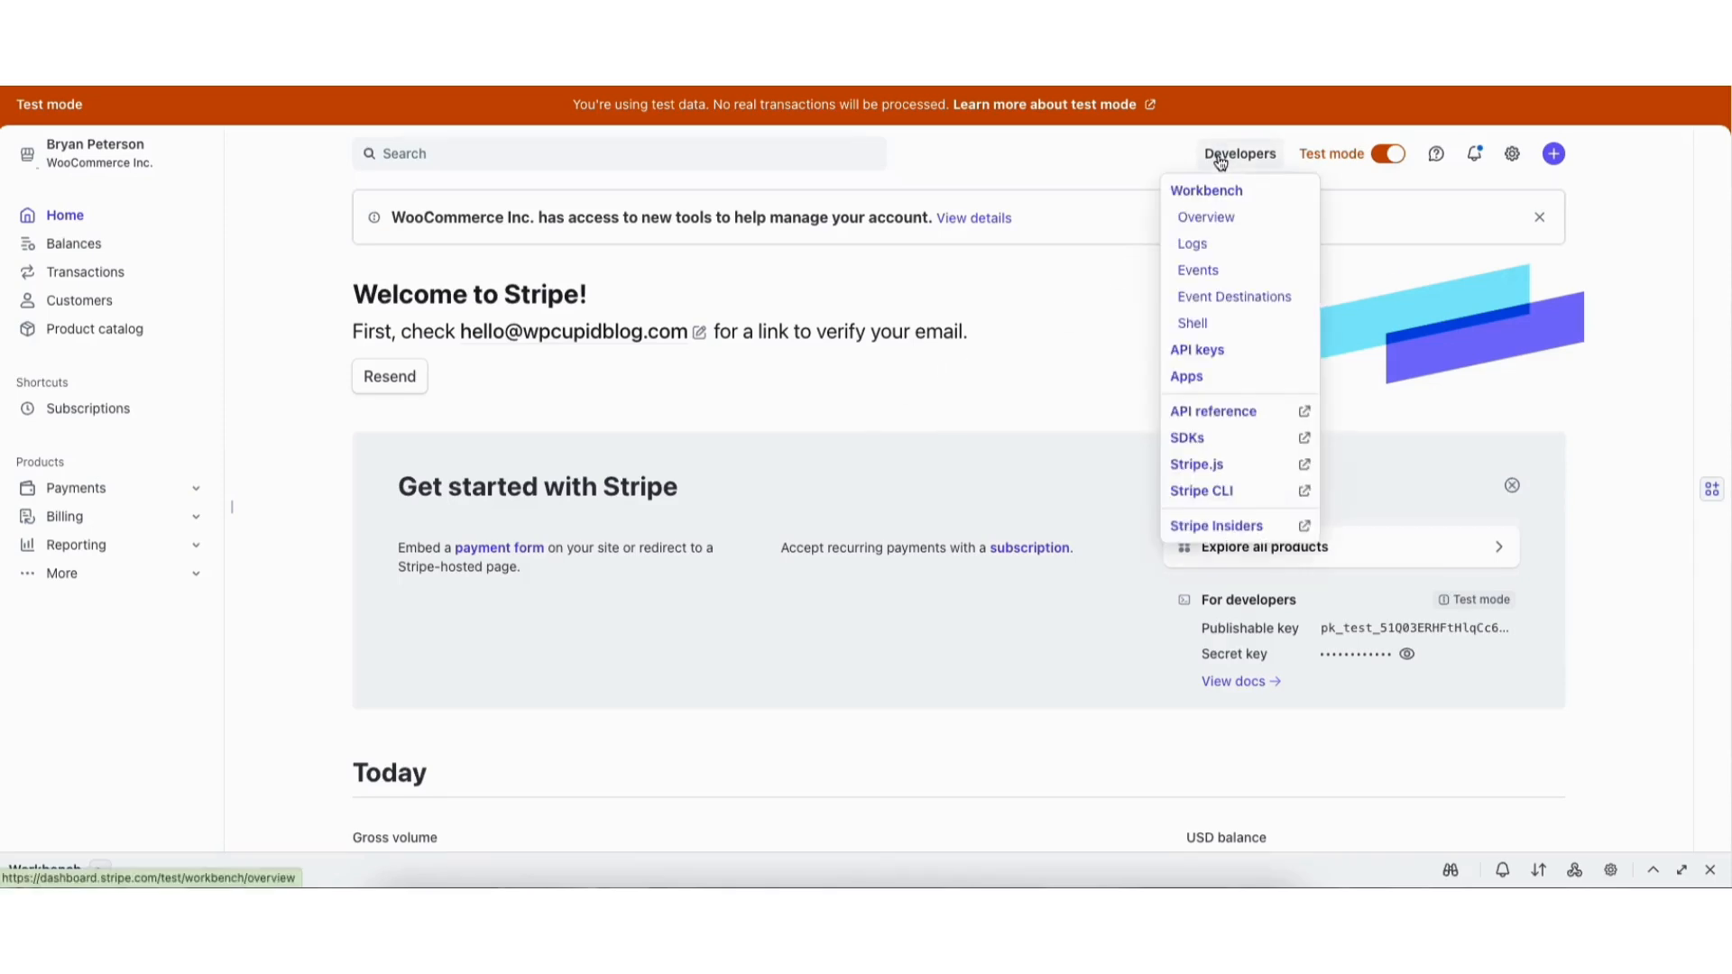
left_click(1197, 302)
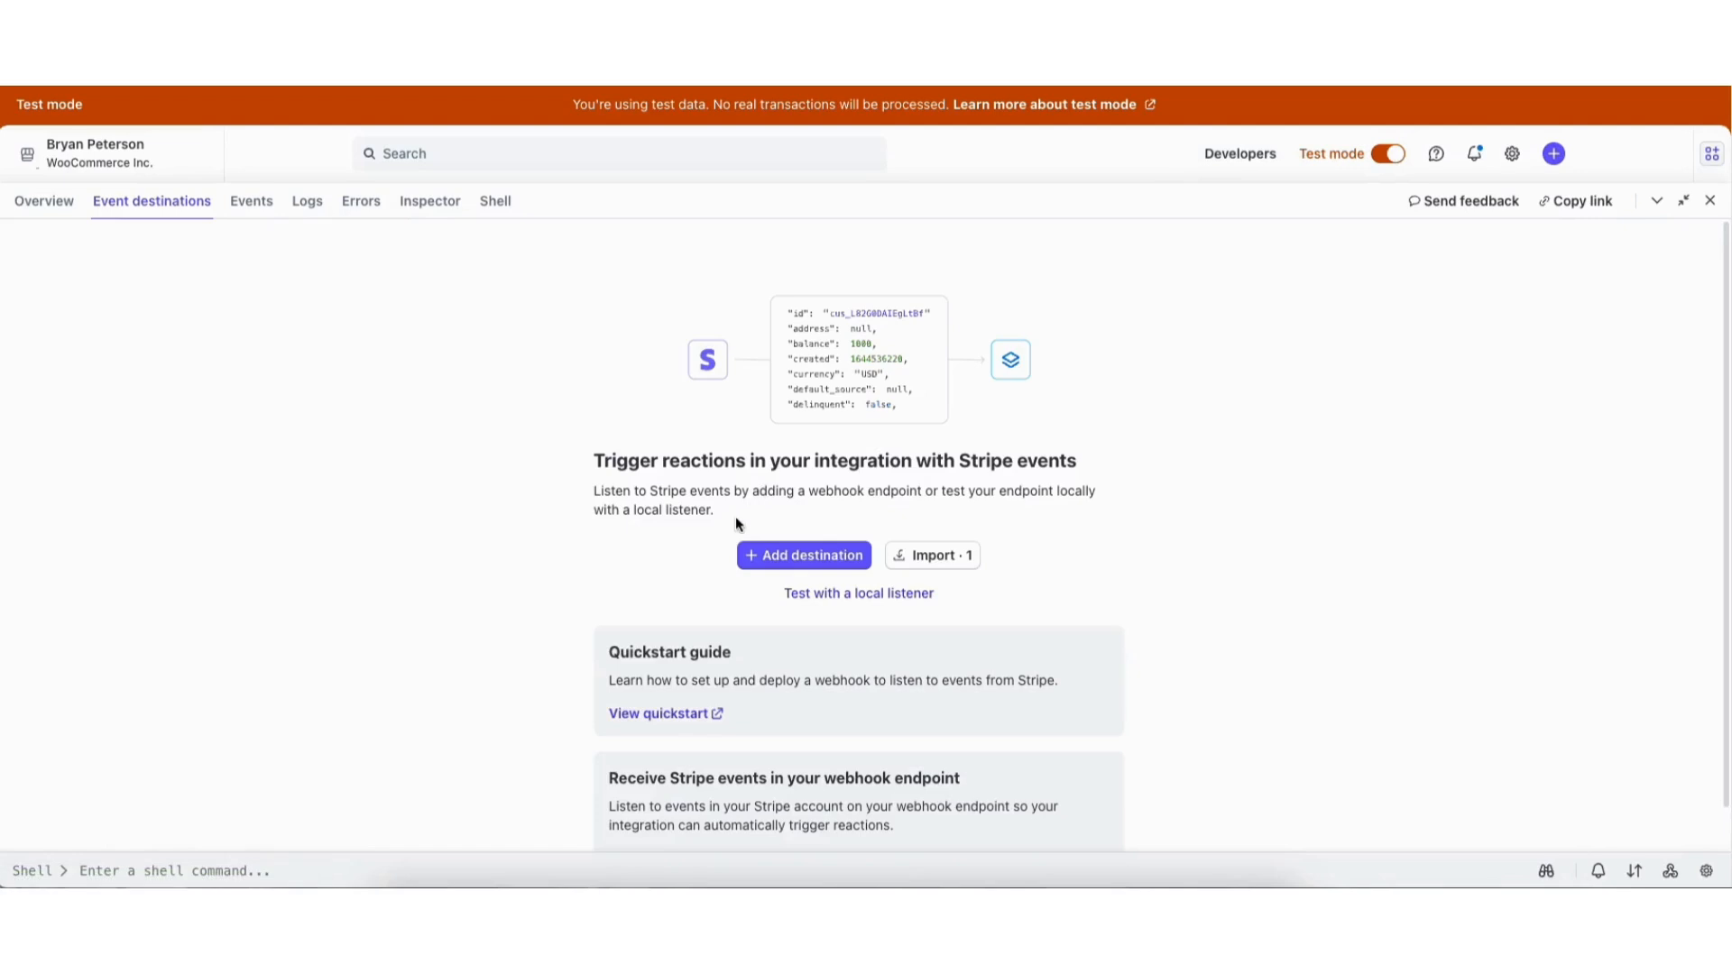
left_click(769, 564)
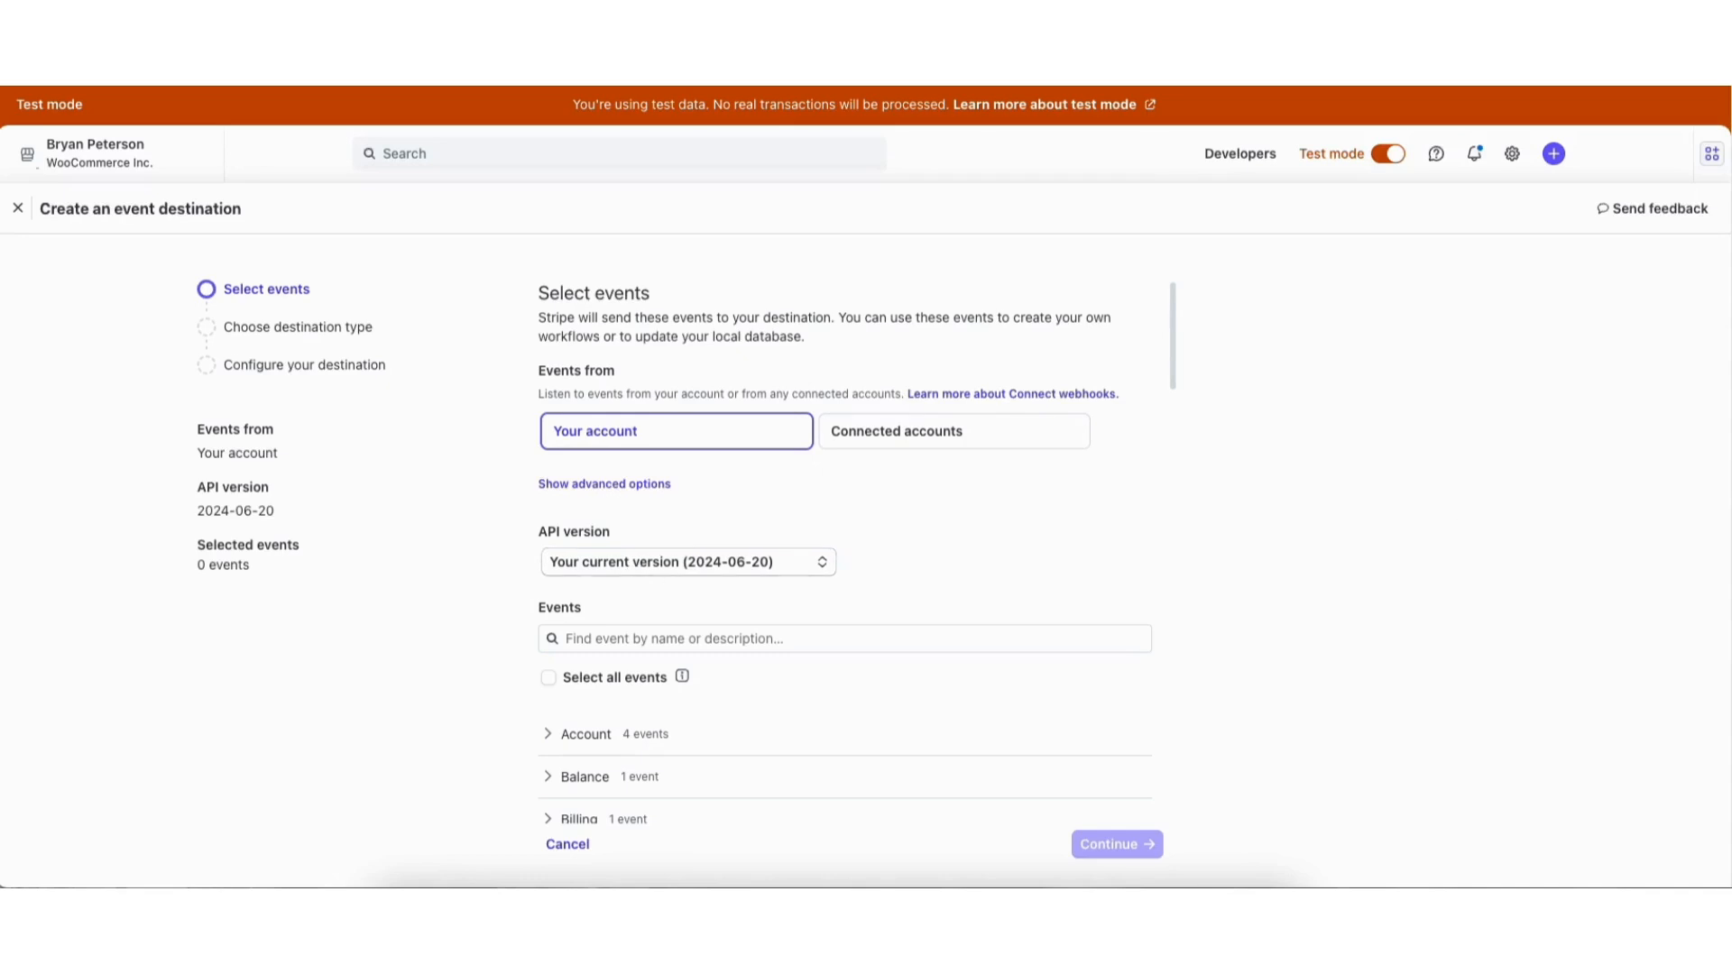
left_click_drag(1174, 344, 1157, 434)
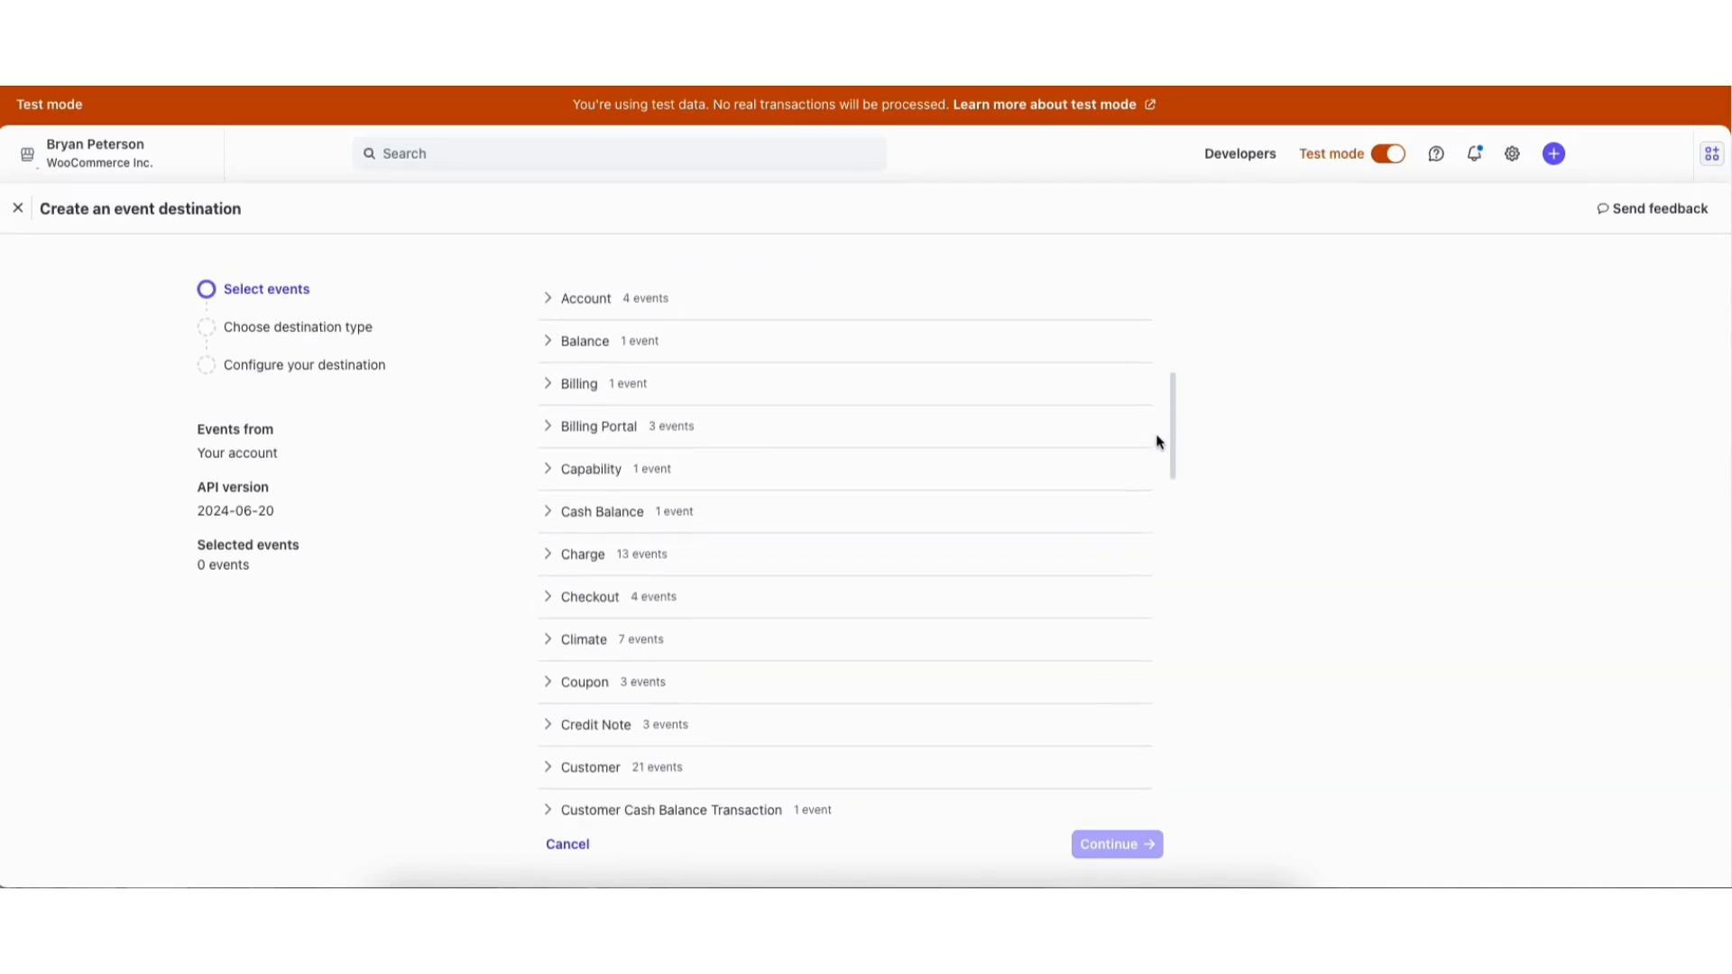
left_click(599, 556)
left_click(566, 594)
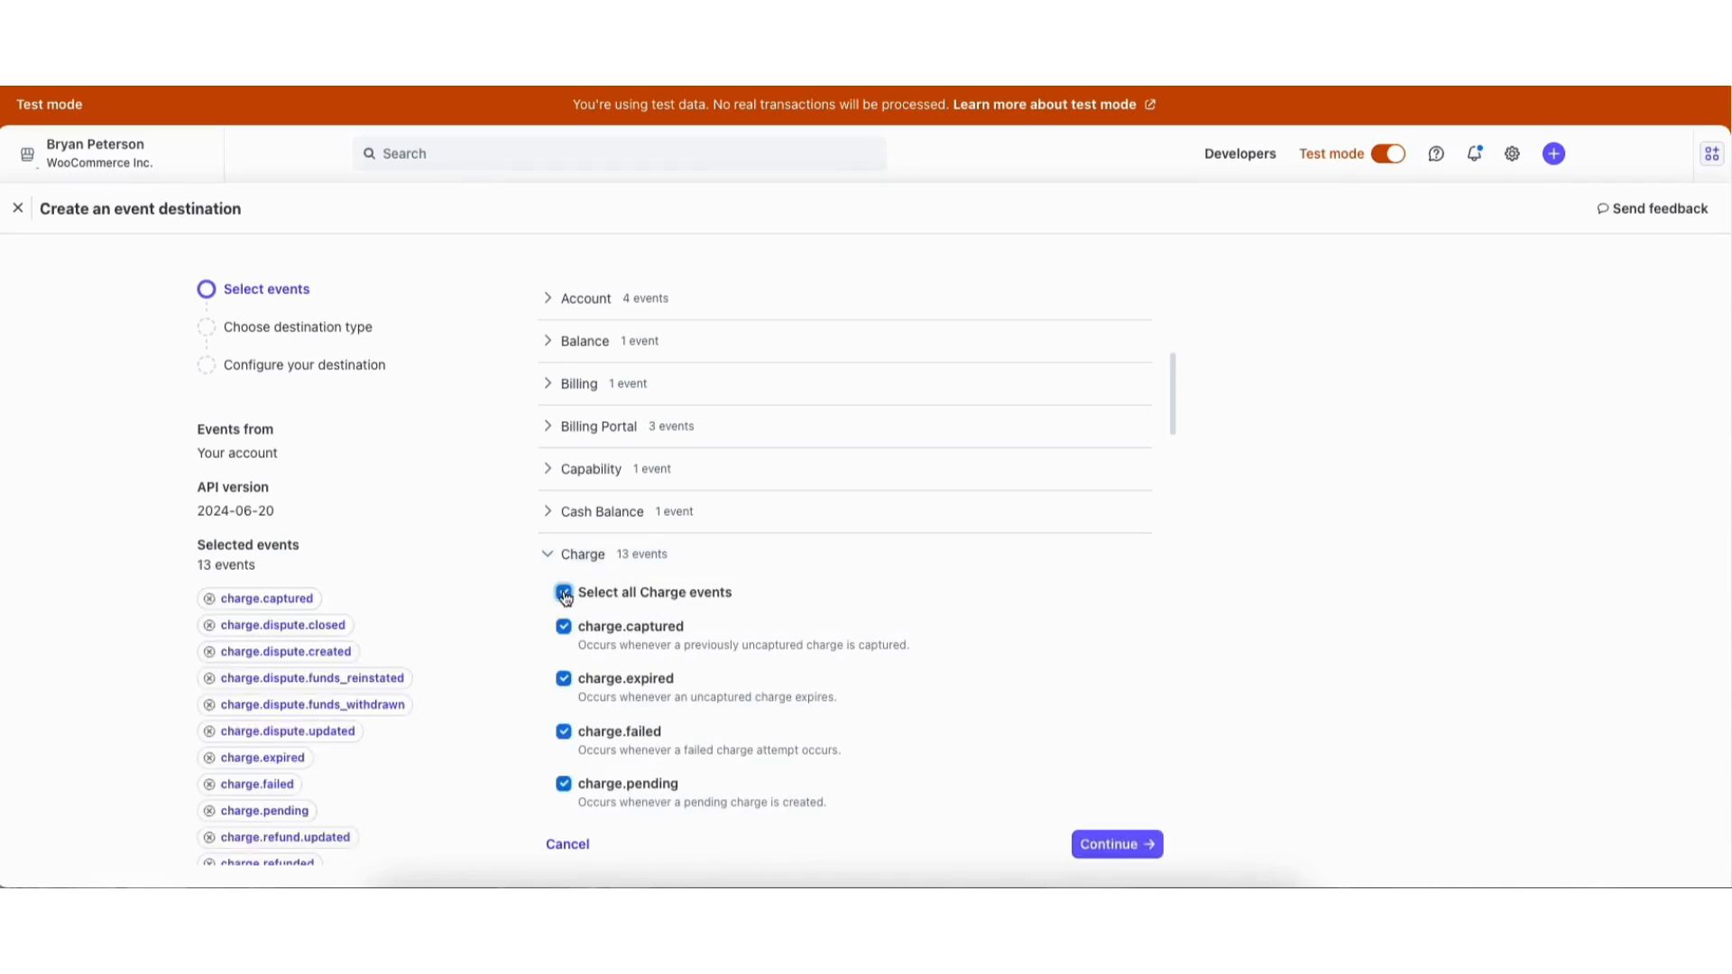
left_click(1116, 845)
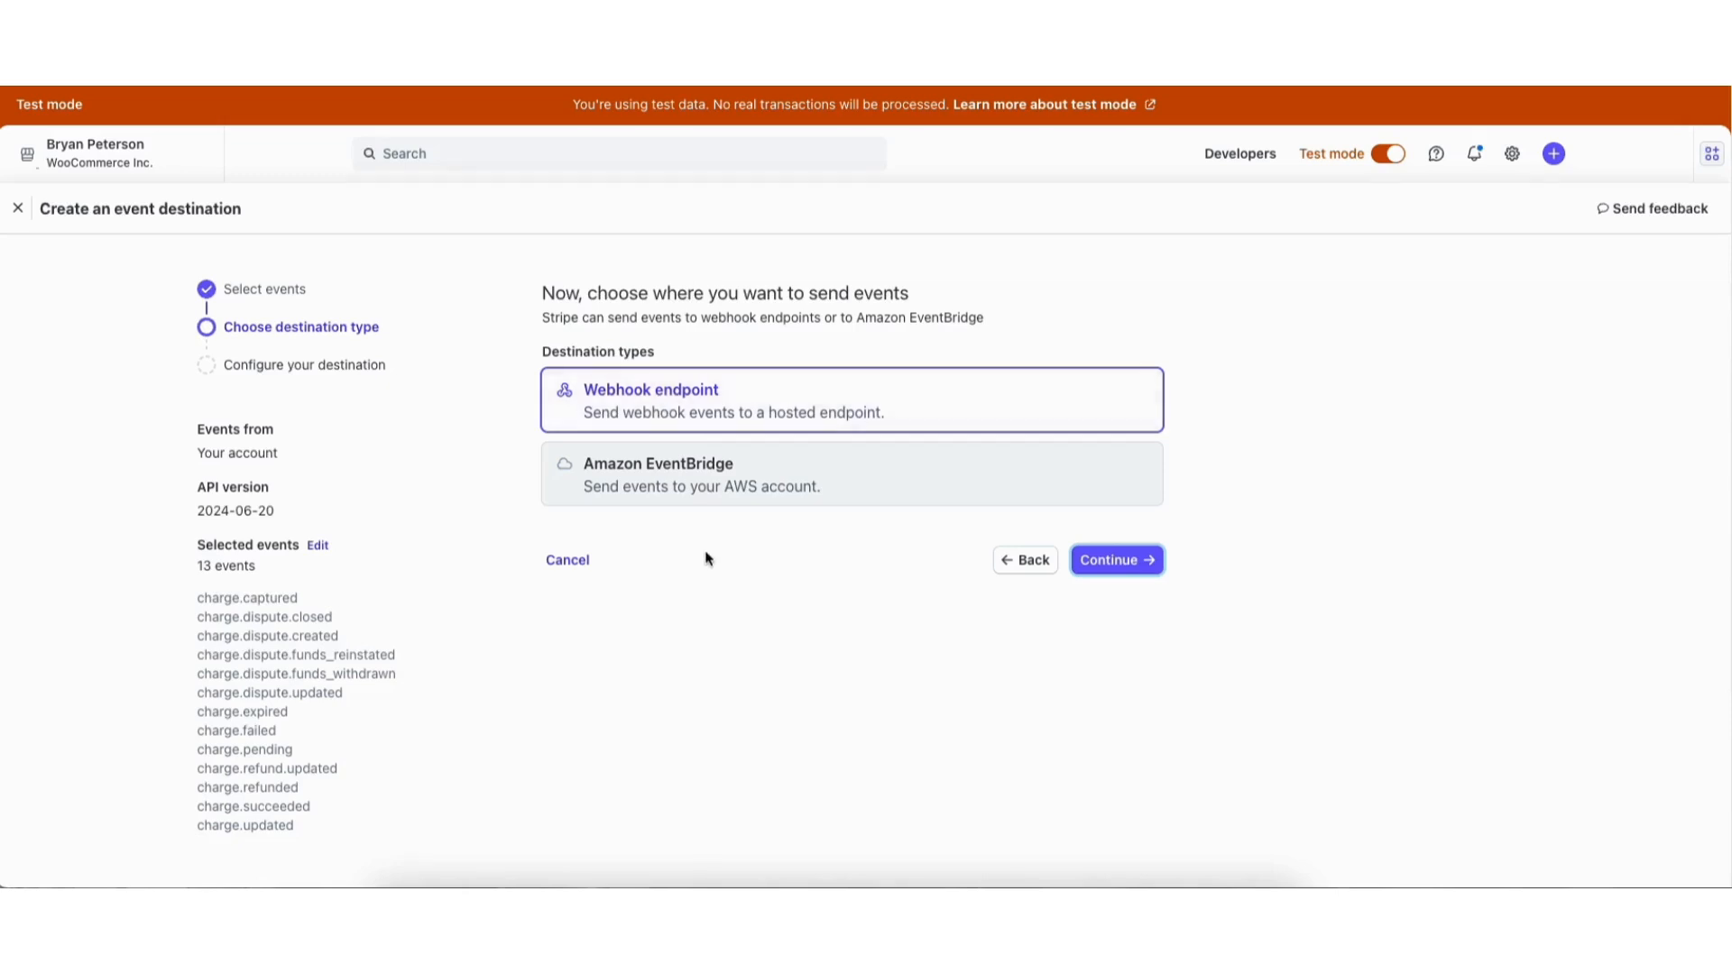
left_click(1116, 561)
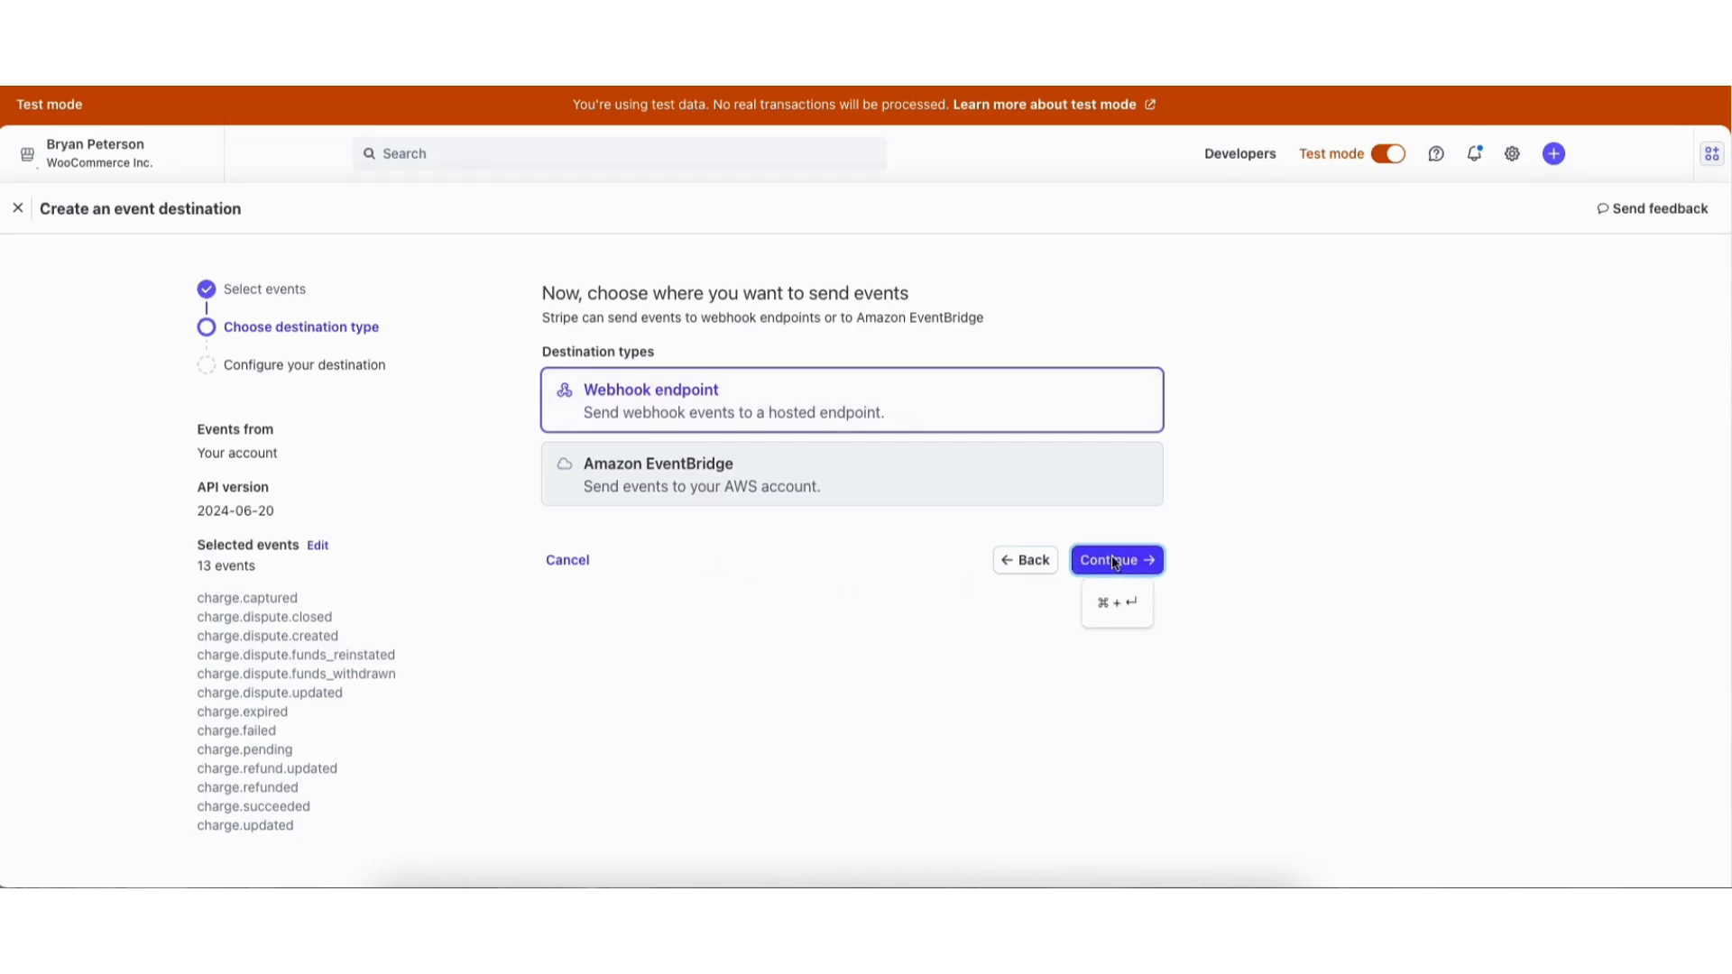
left_click(654, 391)
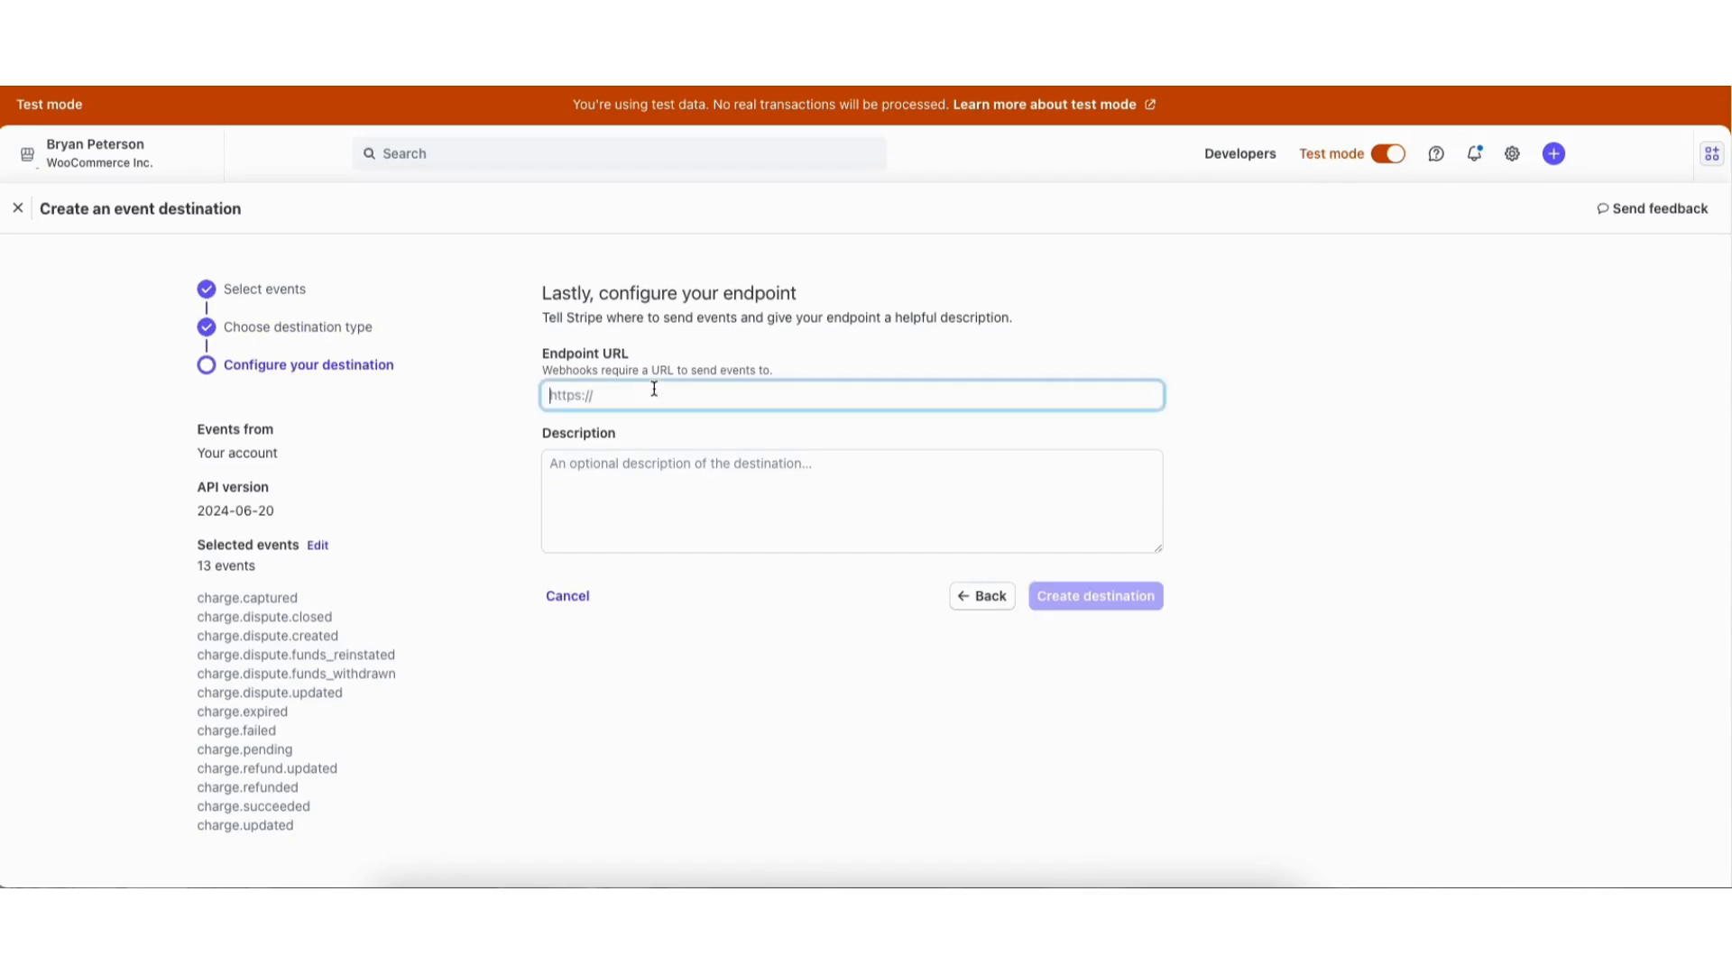
key("ctrl+v")
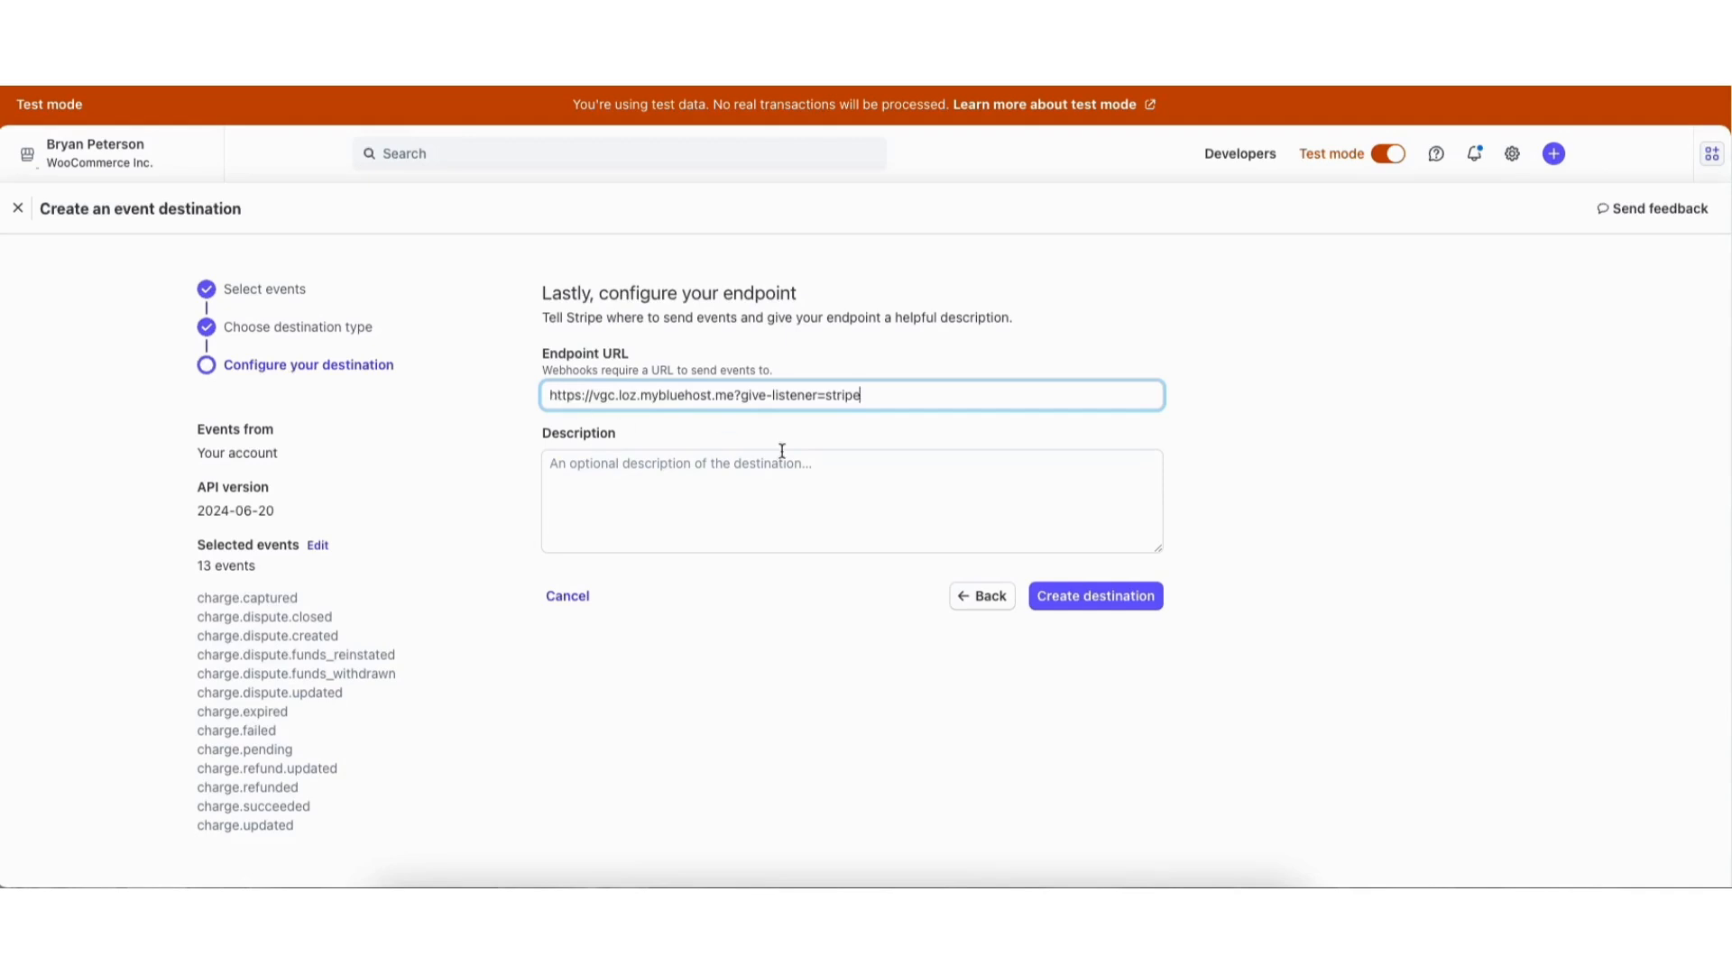
left_click(1093, 597)
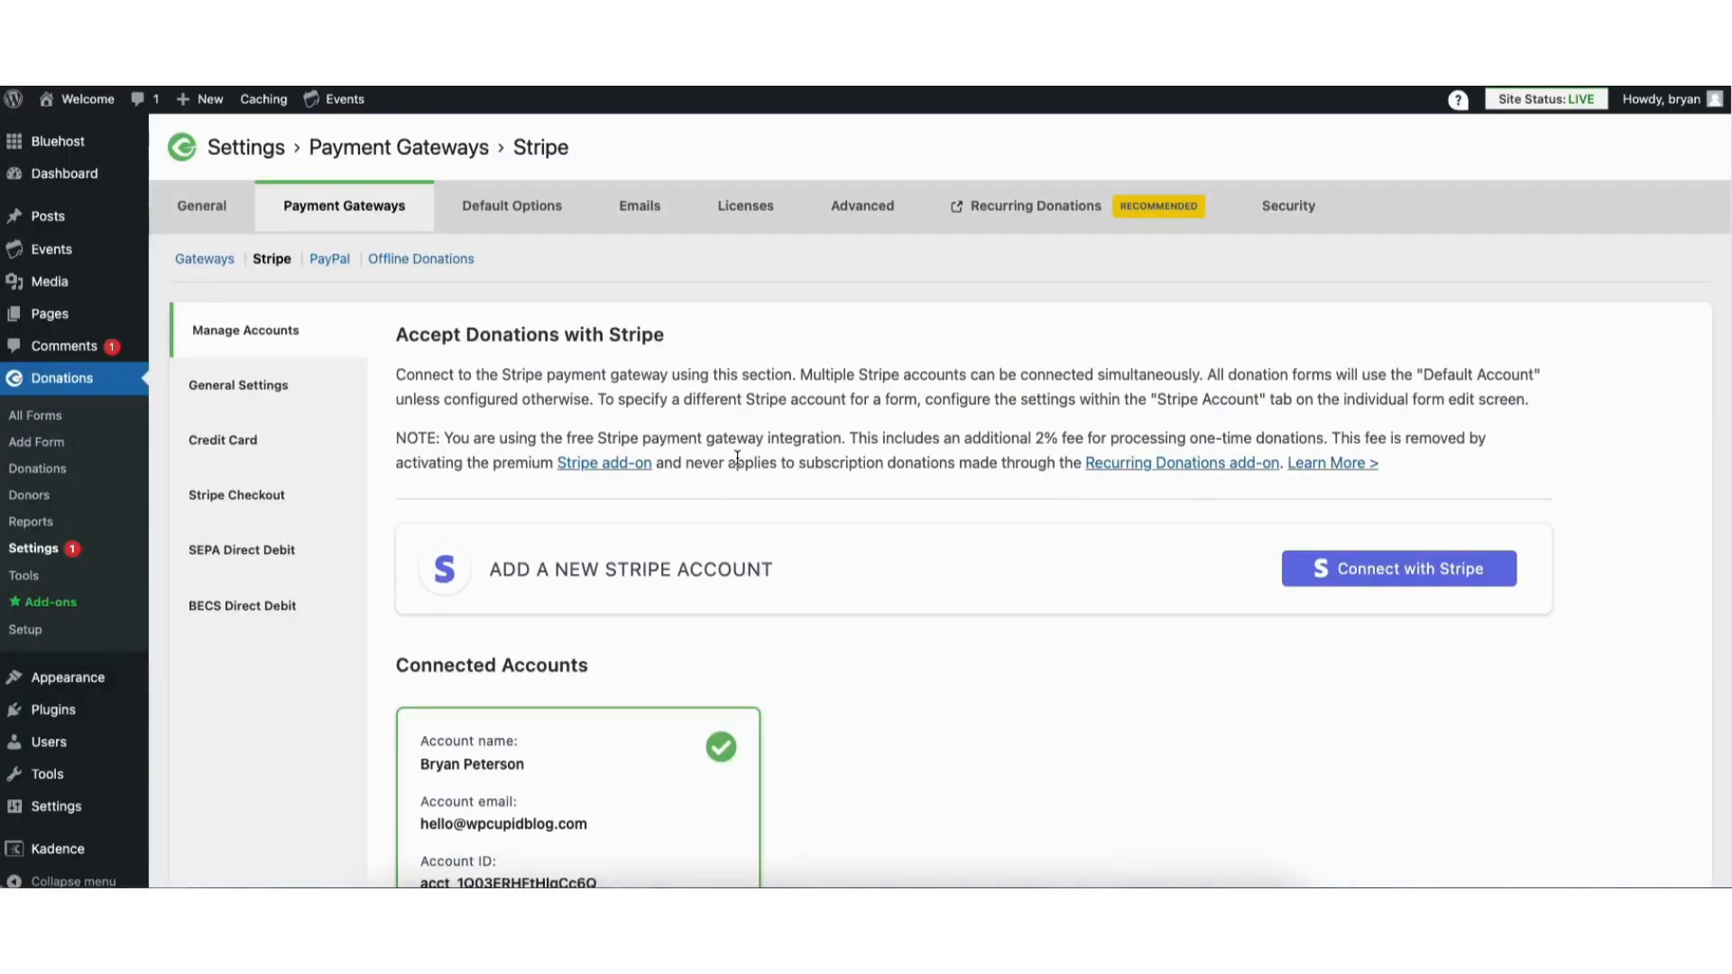
- Enable Collect Billing Details and Stripe Receipt Emails in GiveWP's general Stripe settings
left_click(262, 386)
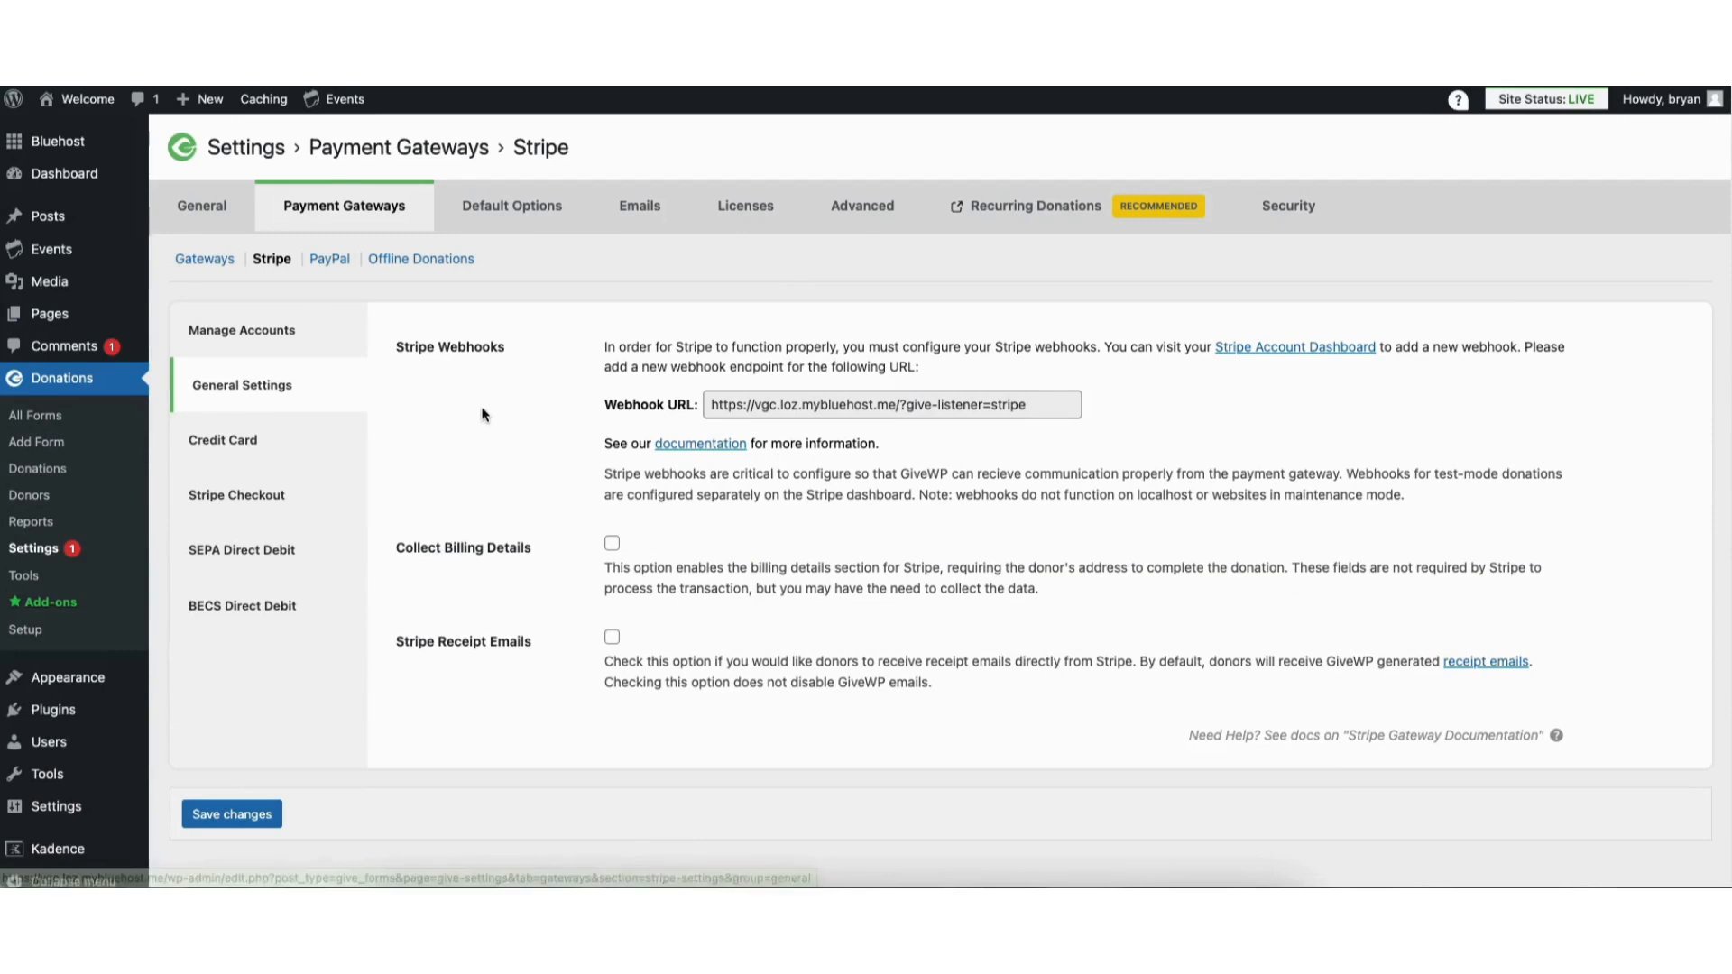
left_click(613, 545)
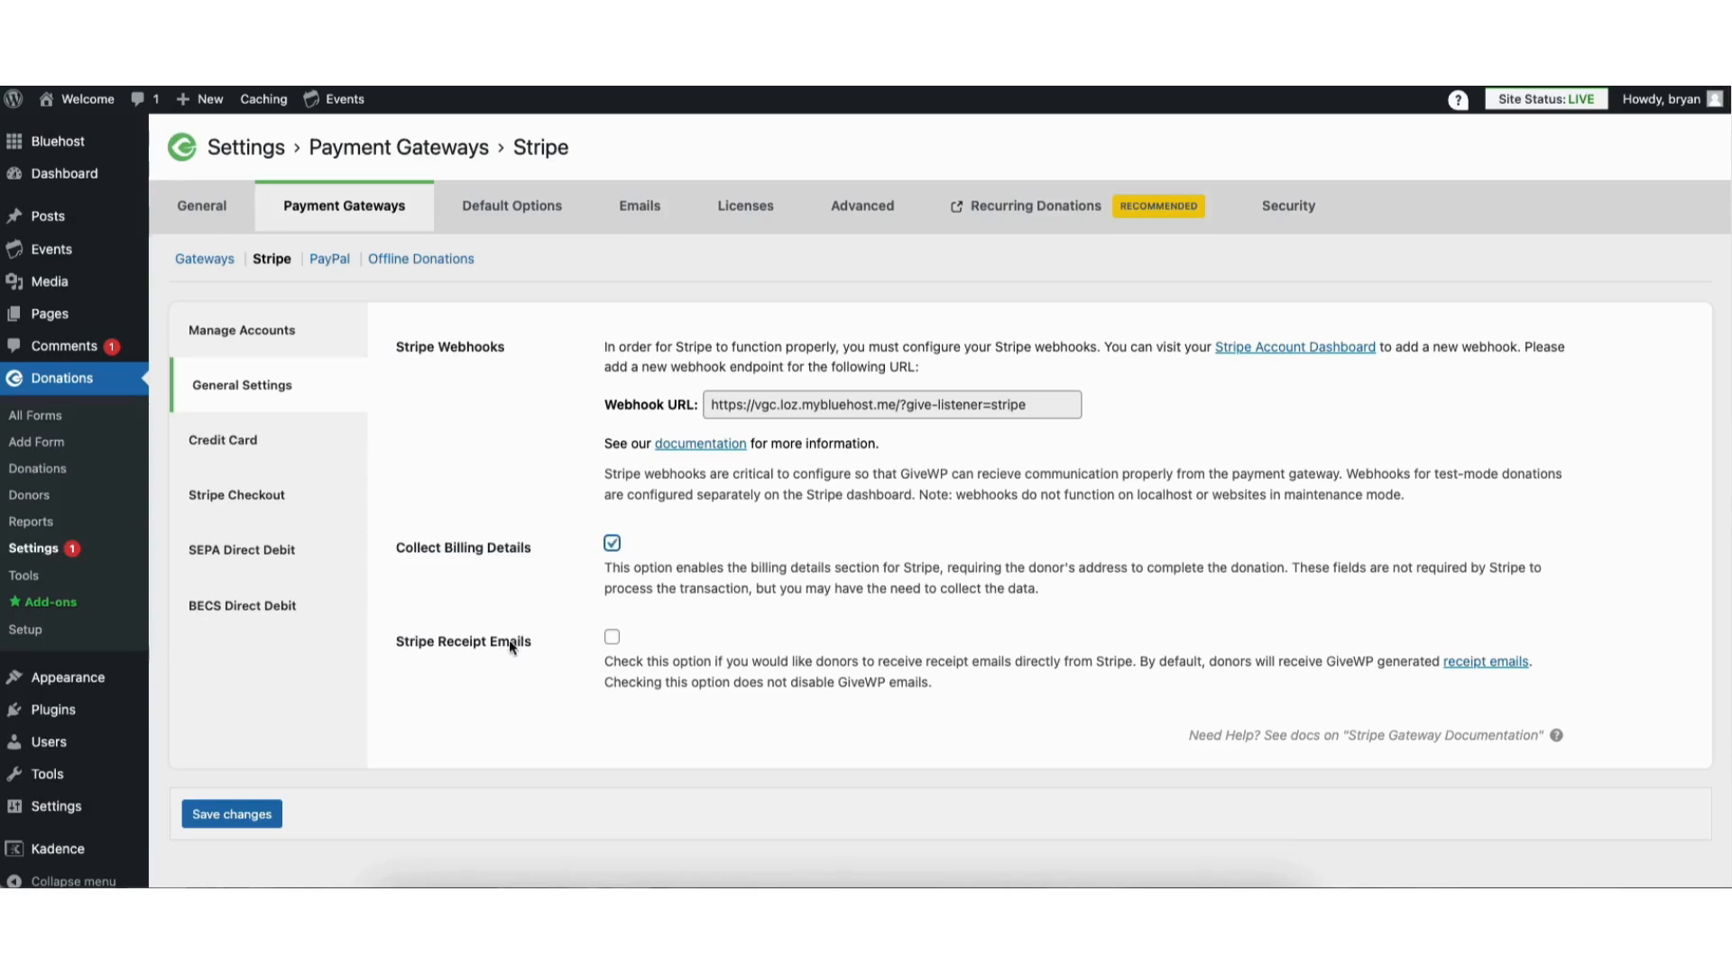
left_click(613, 640)
- Compare the Single Field and Multiple Fields credit card formats for Stripe, keeping Multiple Fields selected
left_click(246, 444)
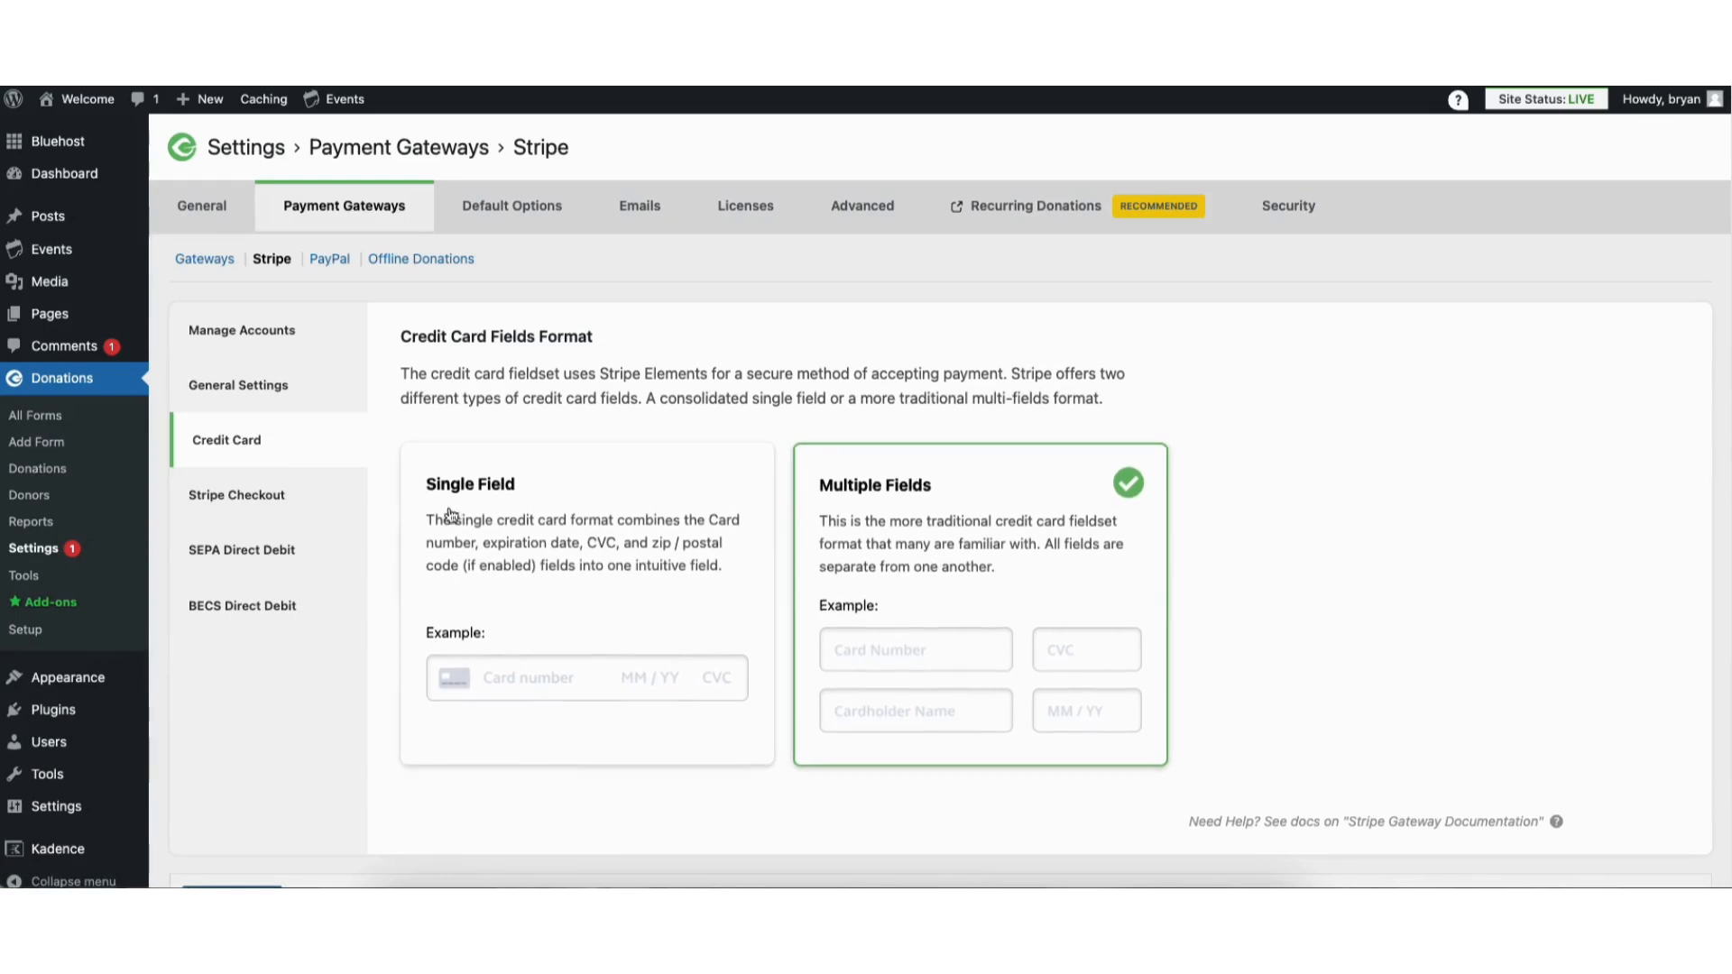
left_click(502, 564)
left_click(868, 522)
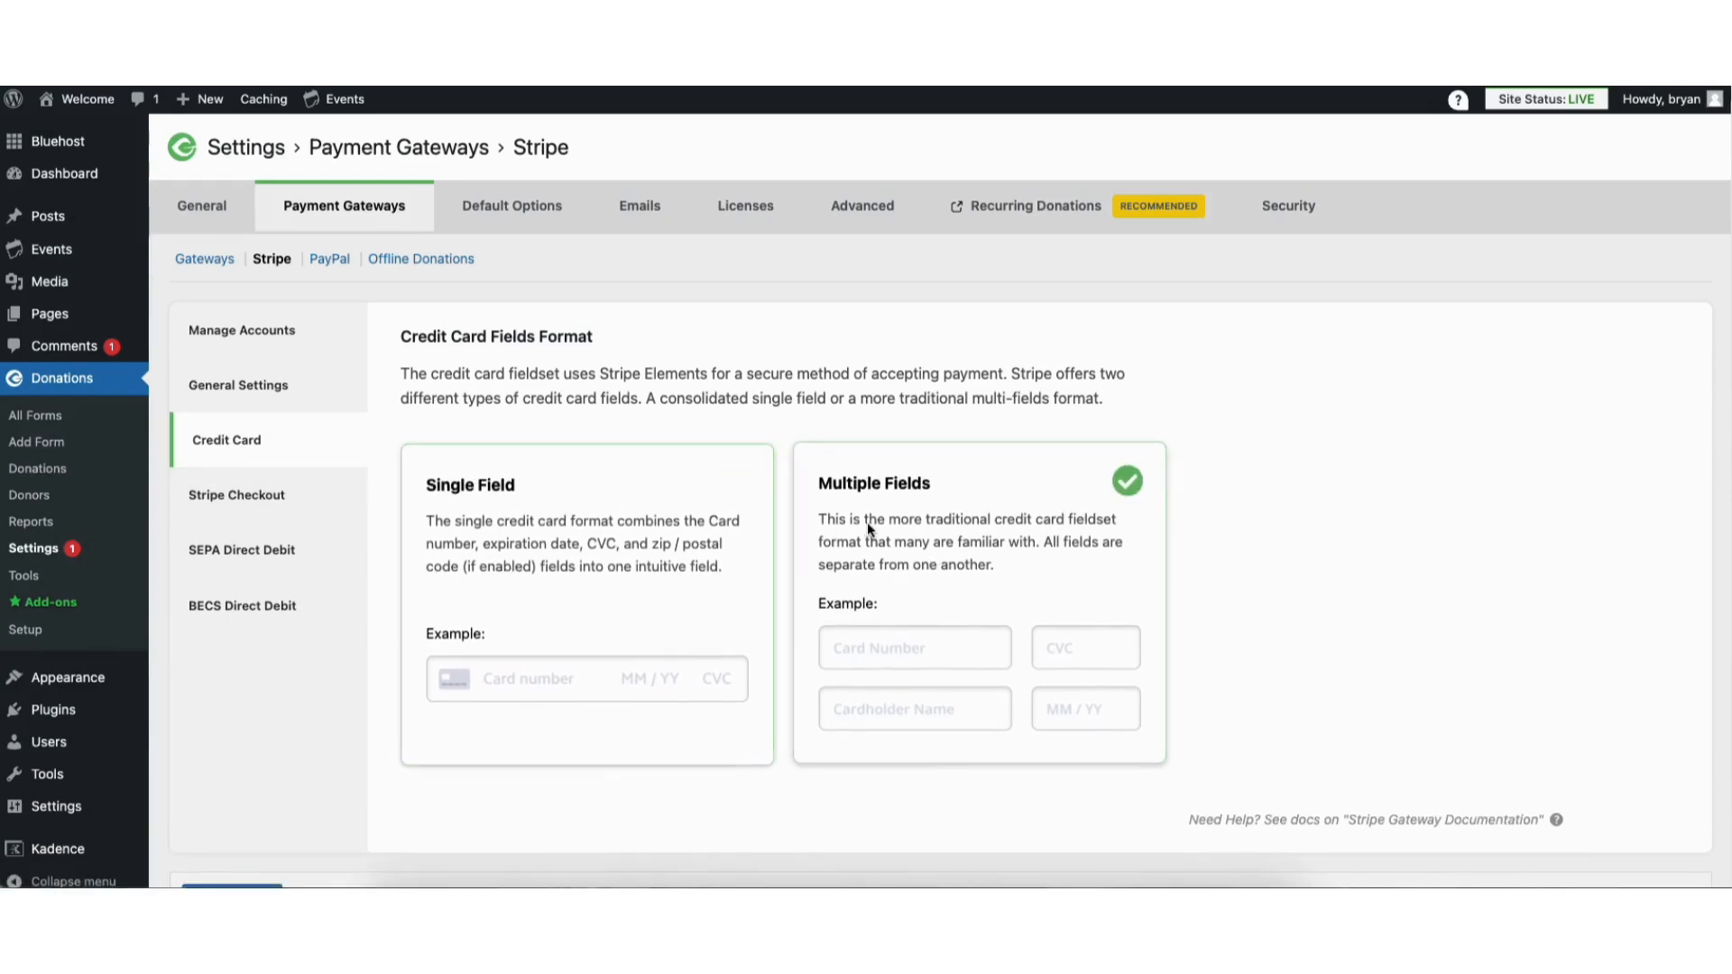
- Review the Stripe Checkout, SEPA Direct Debit and BECS Direct Debit settings, and open the PayPal gateway settings
left_click(241, 497)
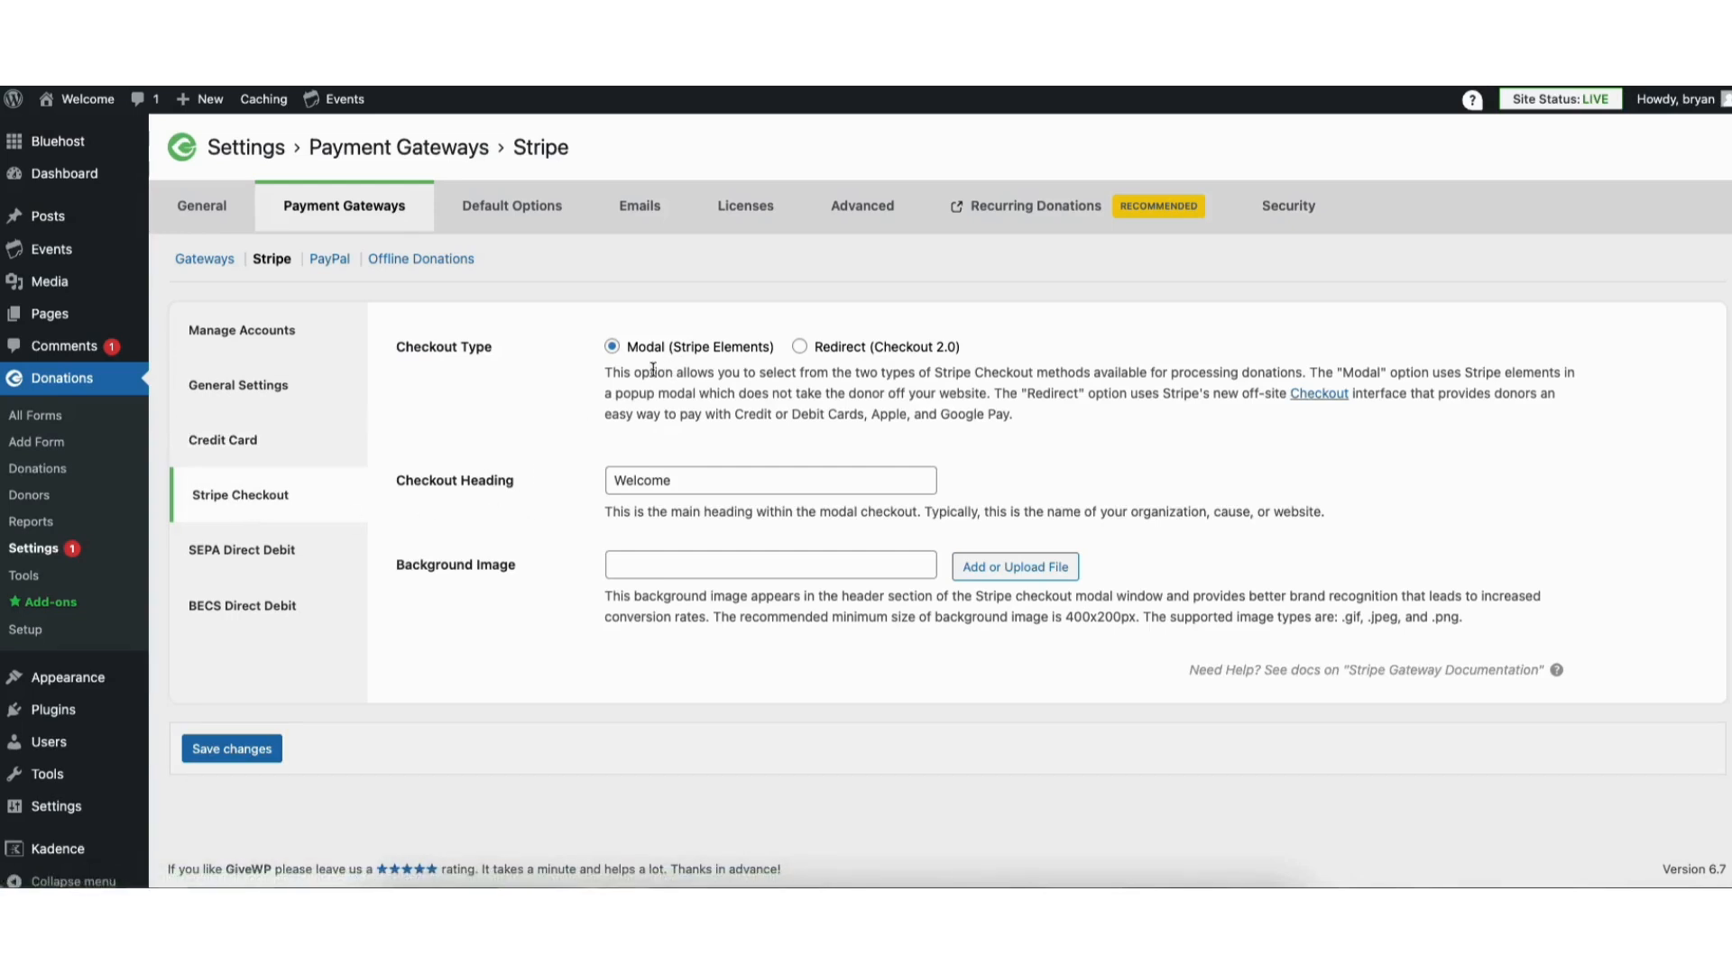
left_click(635, 482)
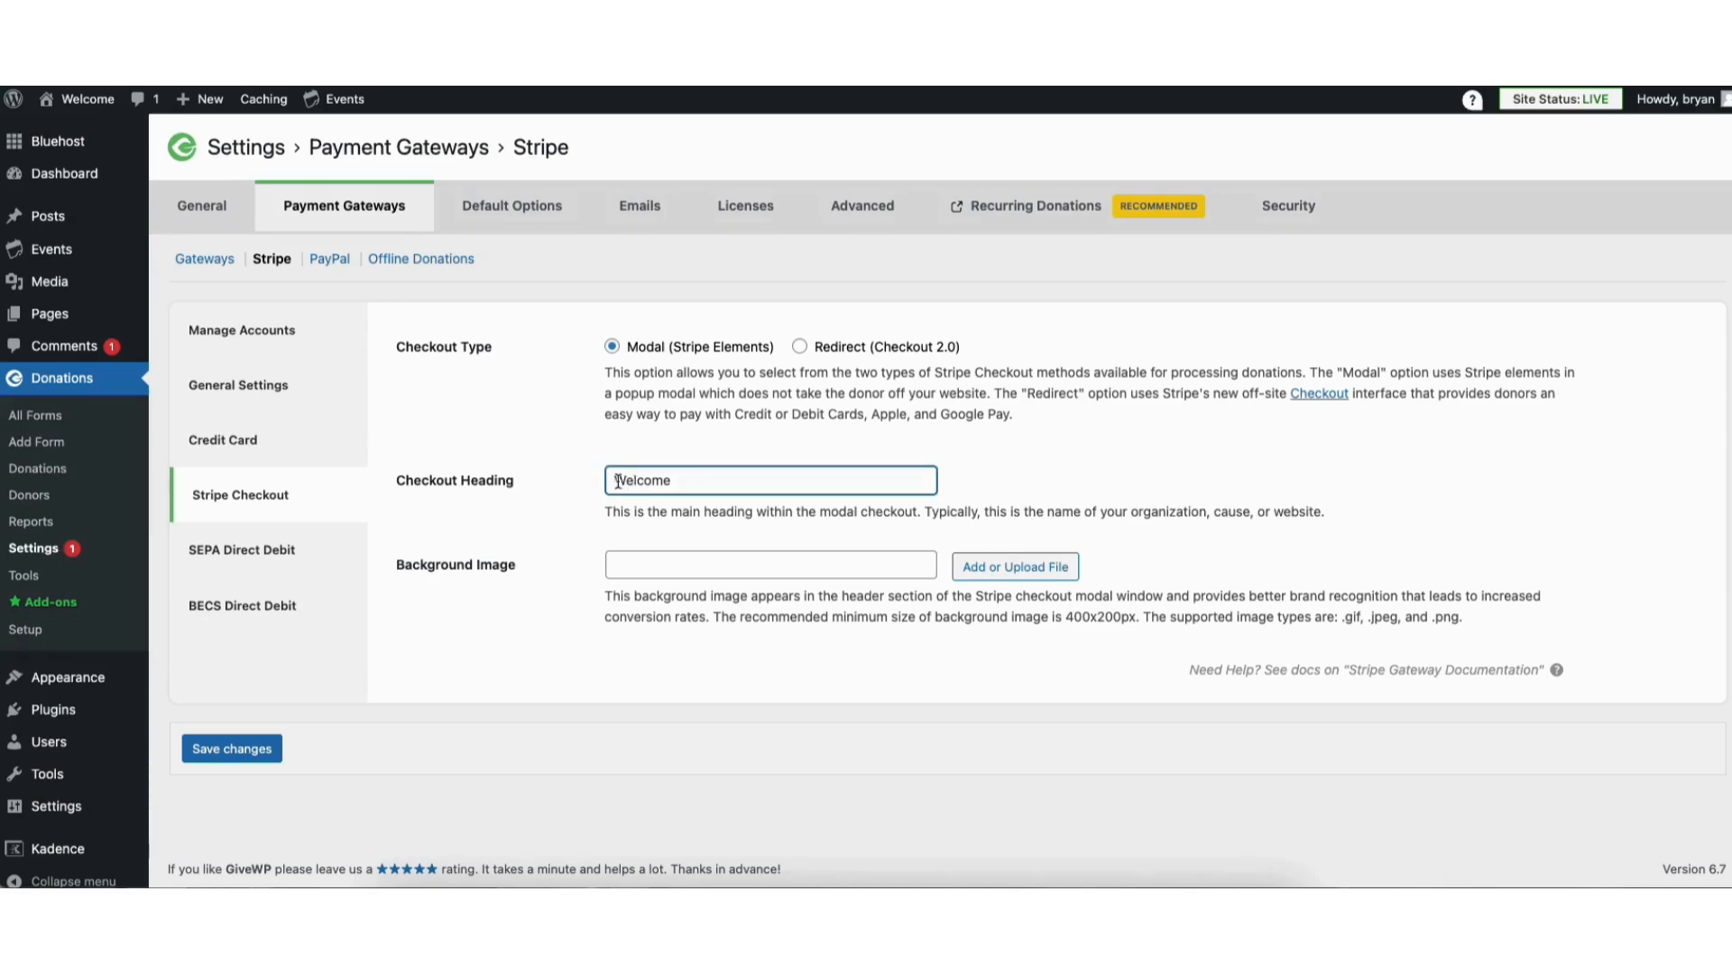
left_click_drag(615, 481, 704, 471)
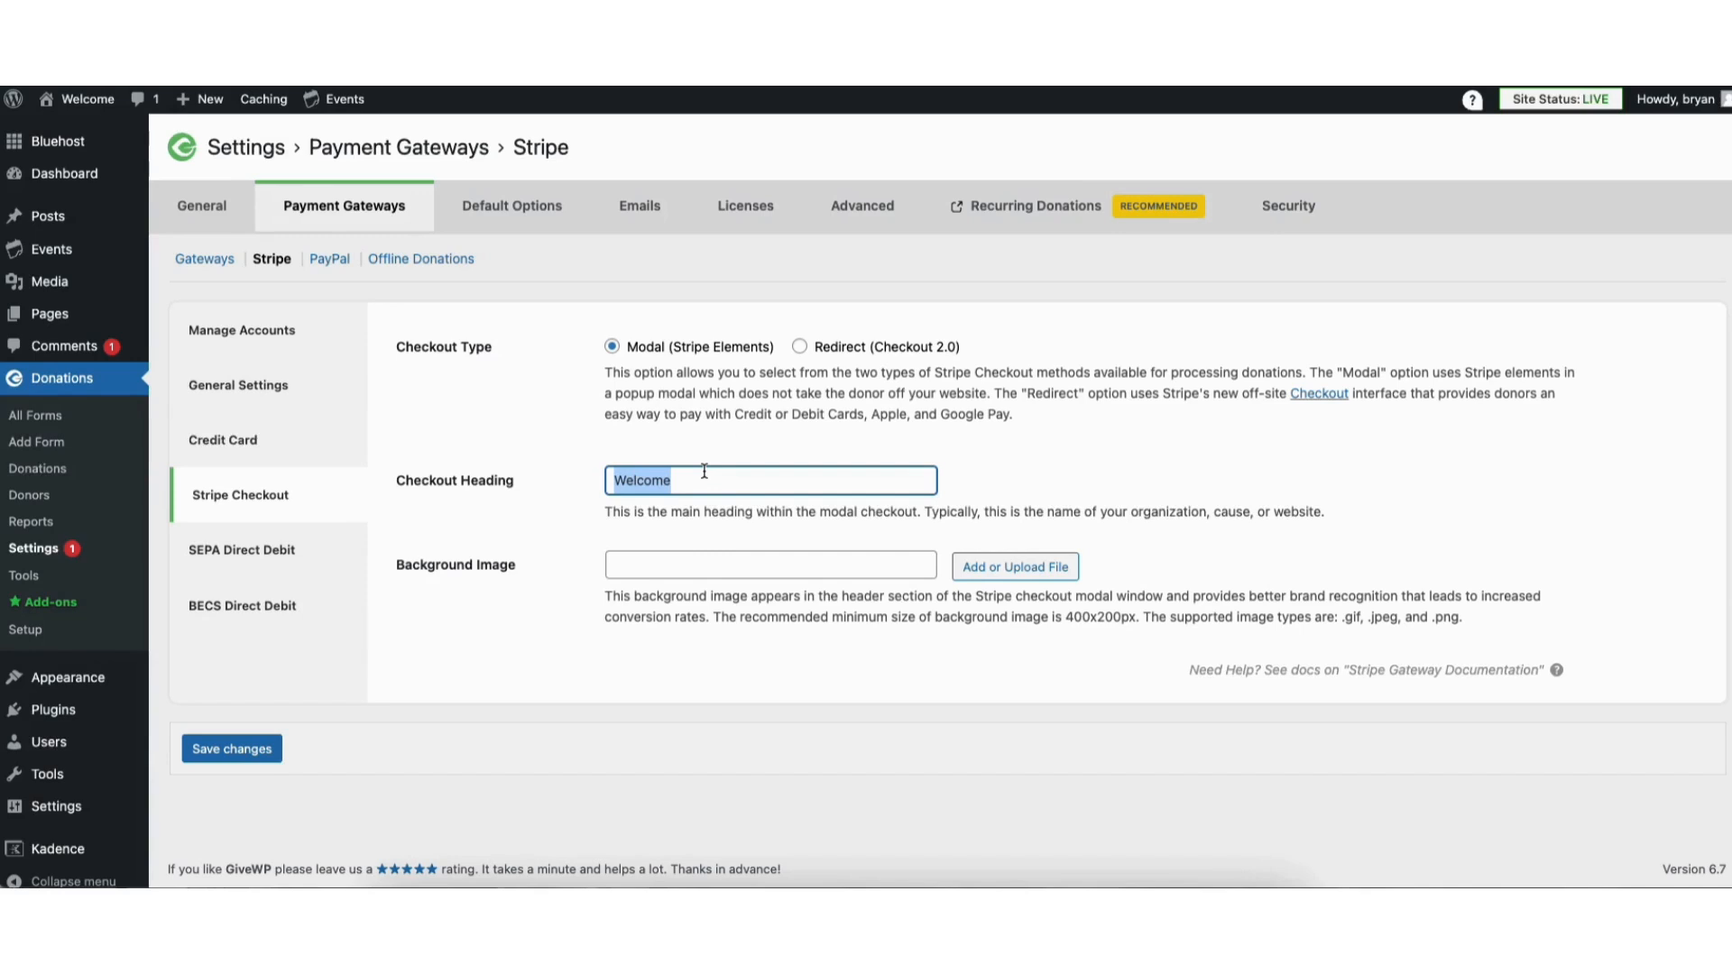
left_click(271, 552)
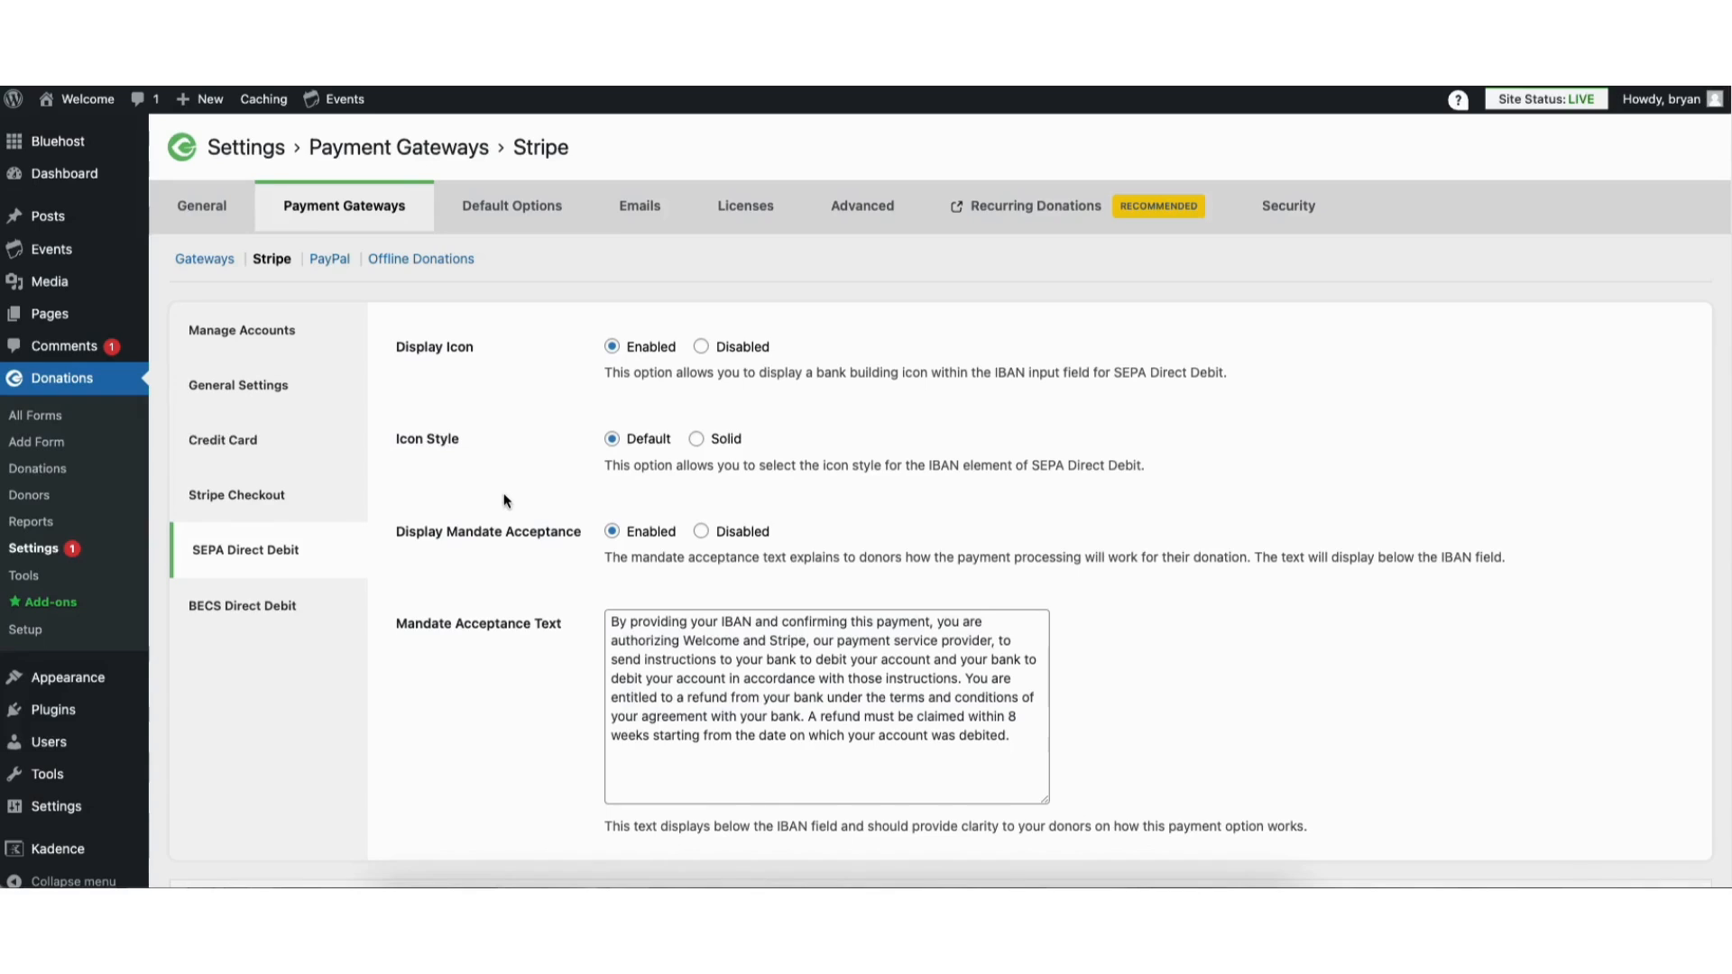
left_click(269, 612)
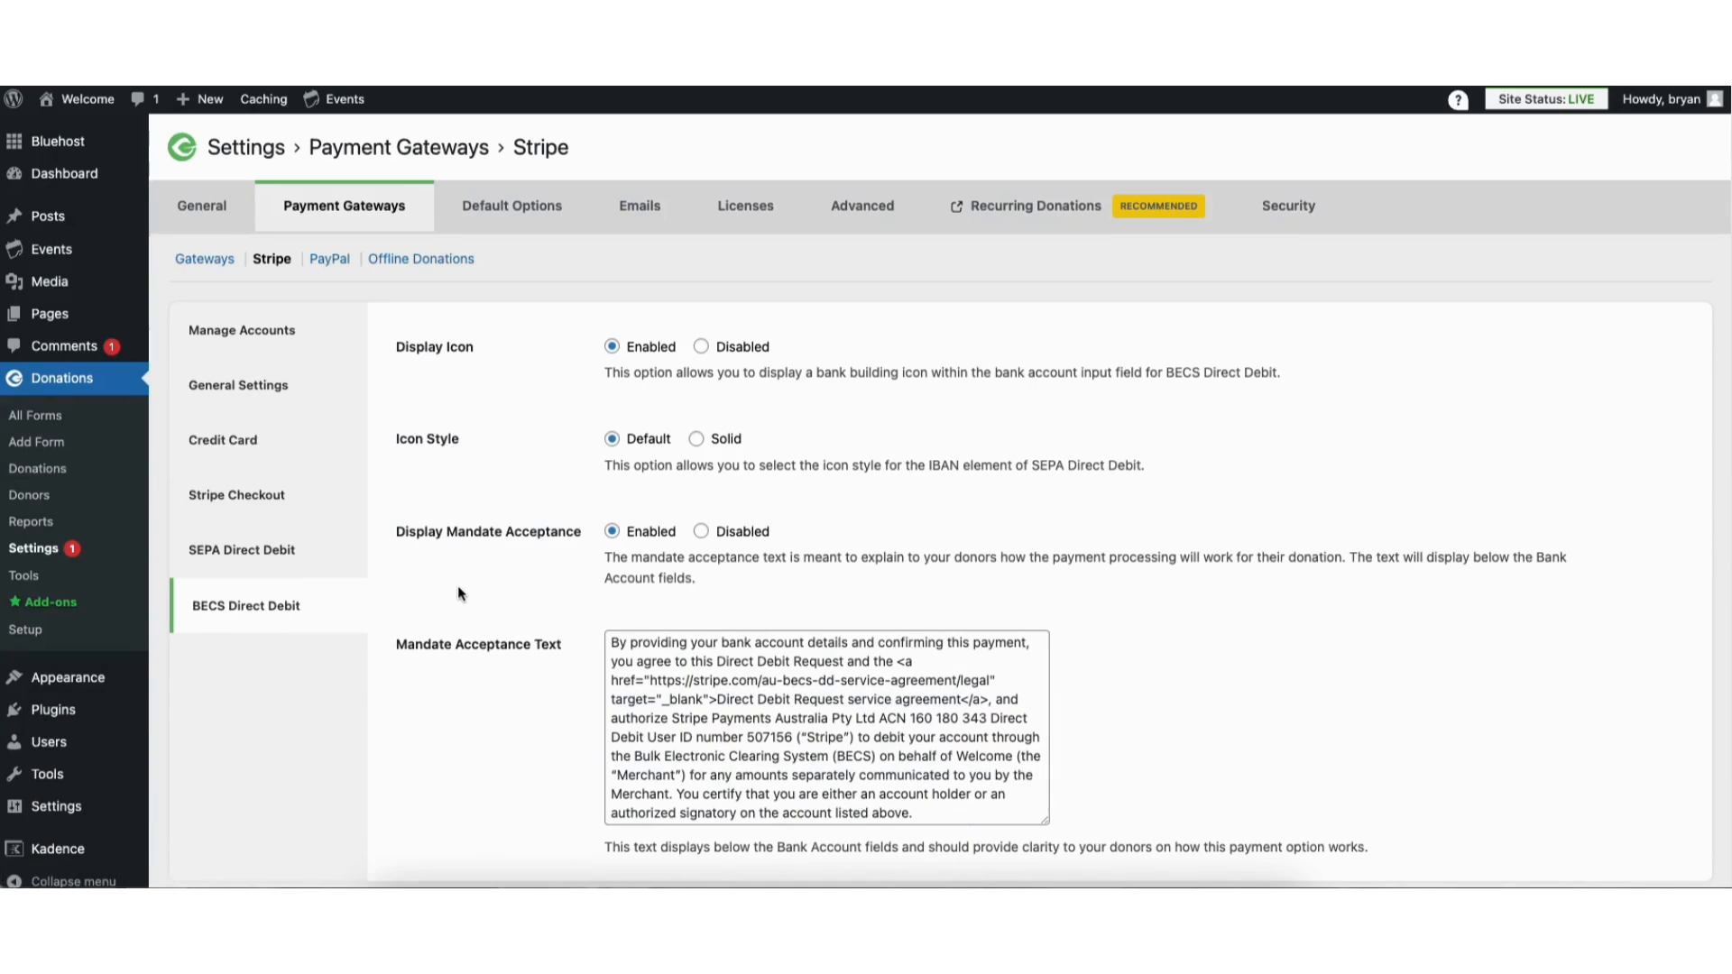
left_click(330, 258)
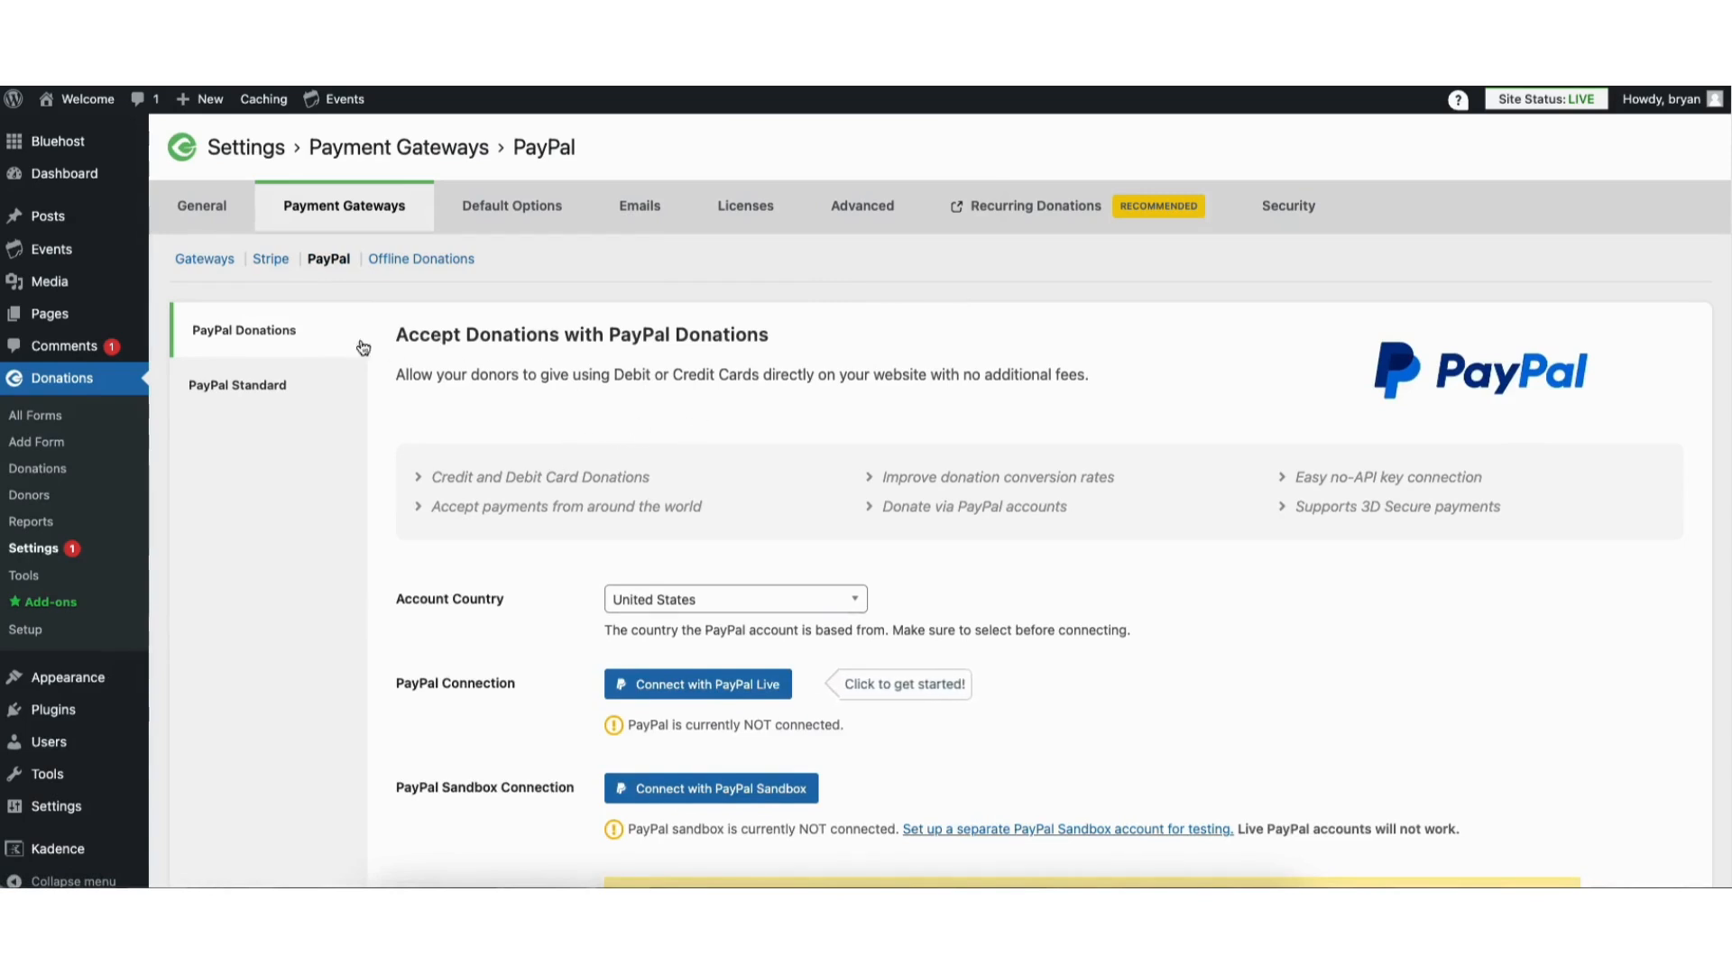
- Review the PayPal Standard gateway settings and return to the PayPal Donations settings
left_click(259, 388)
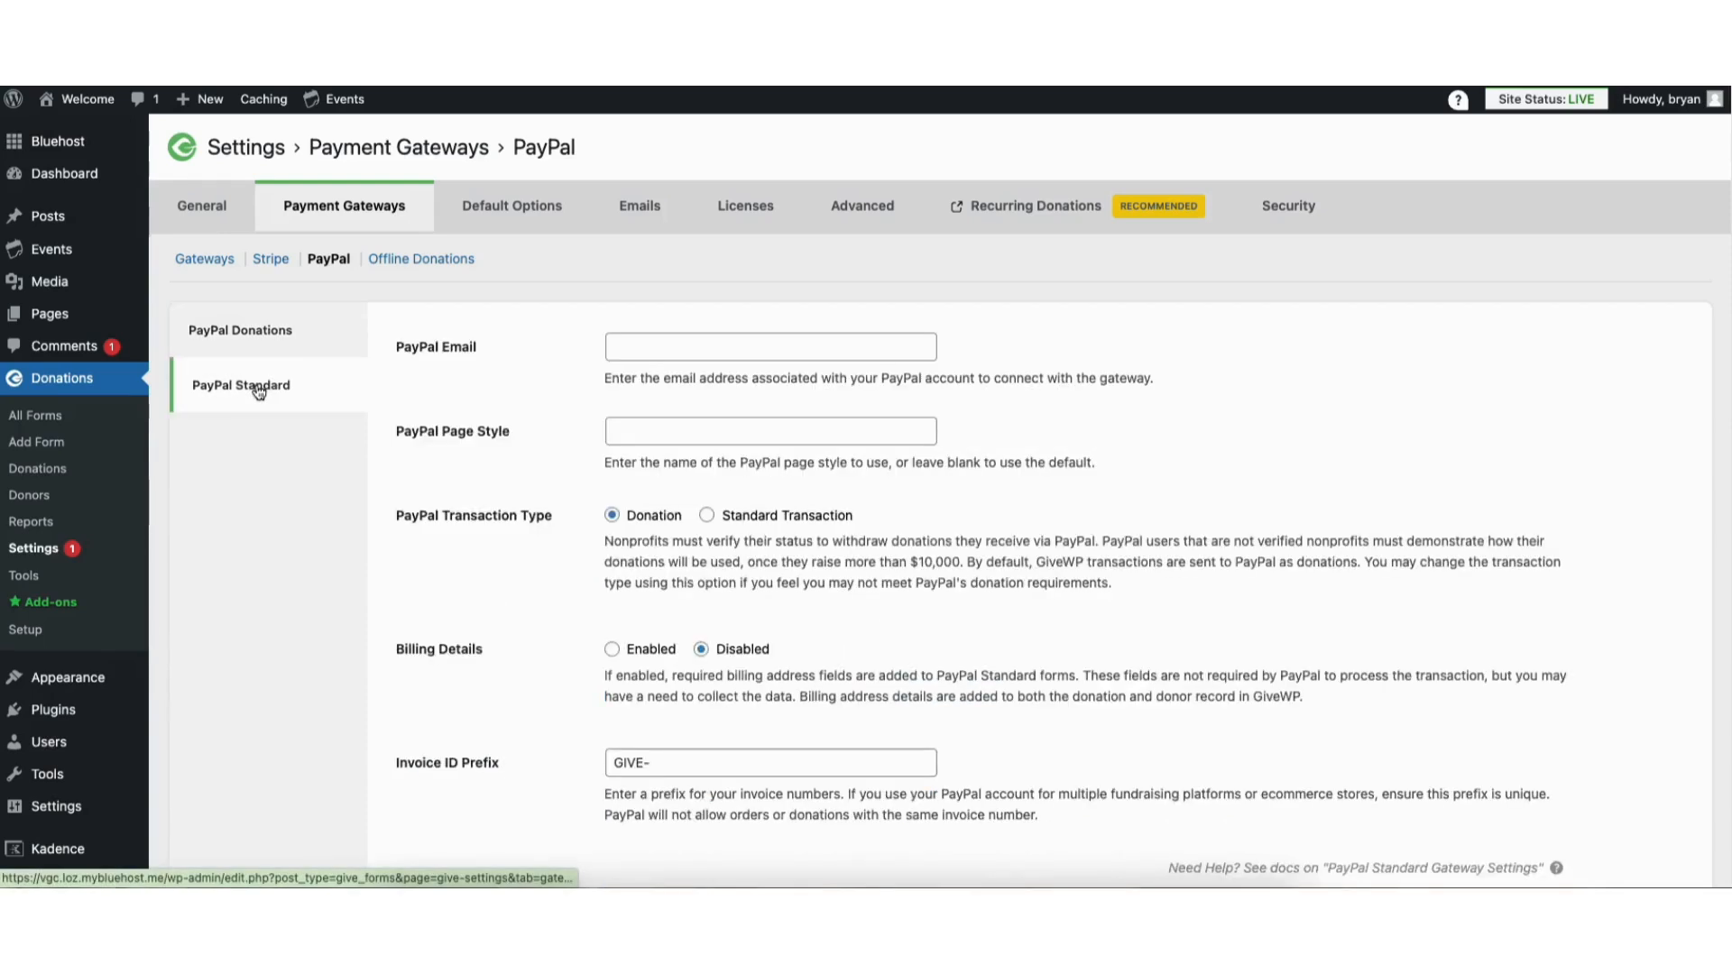
left_click(267, 339)
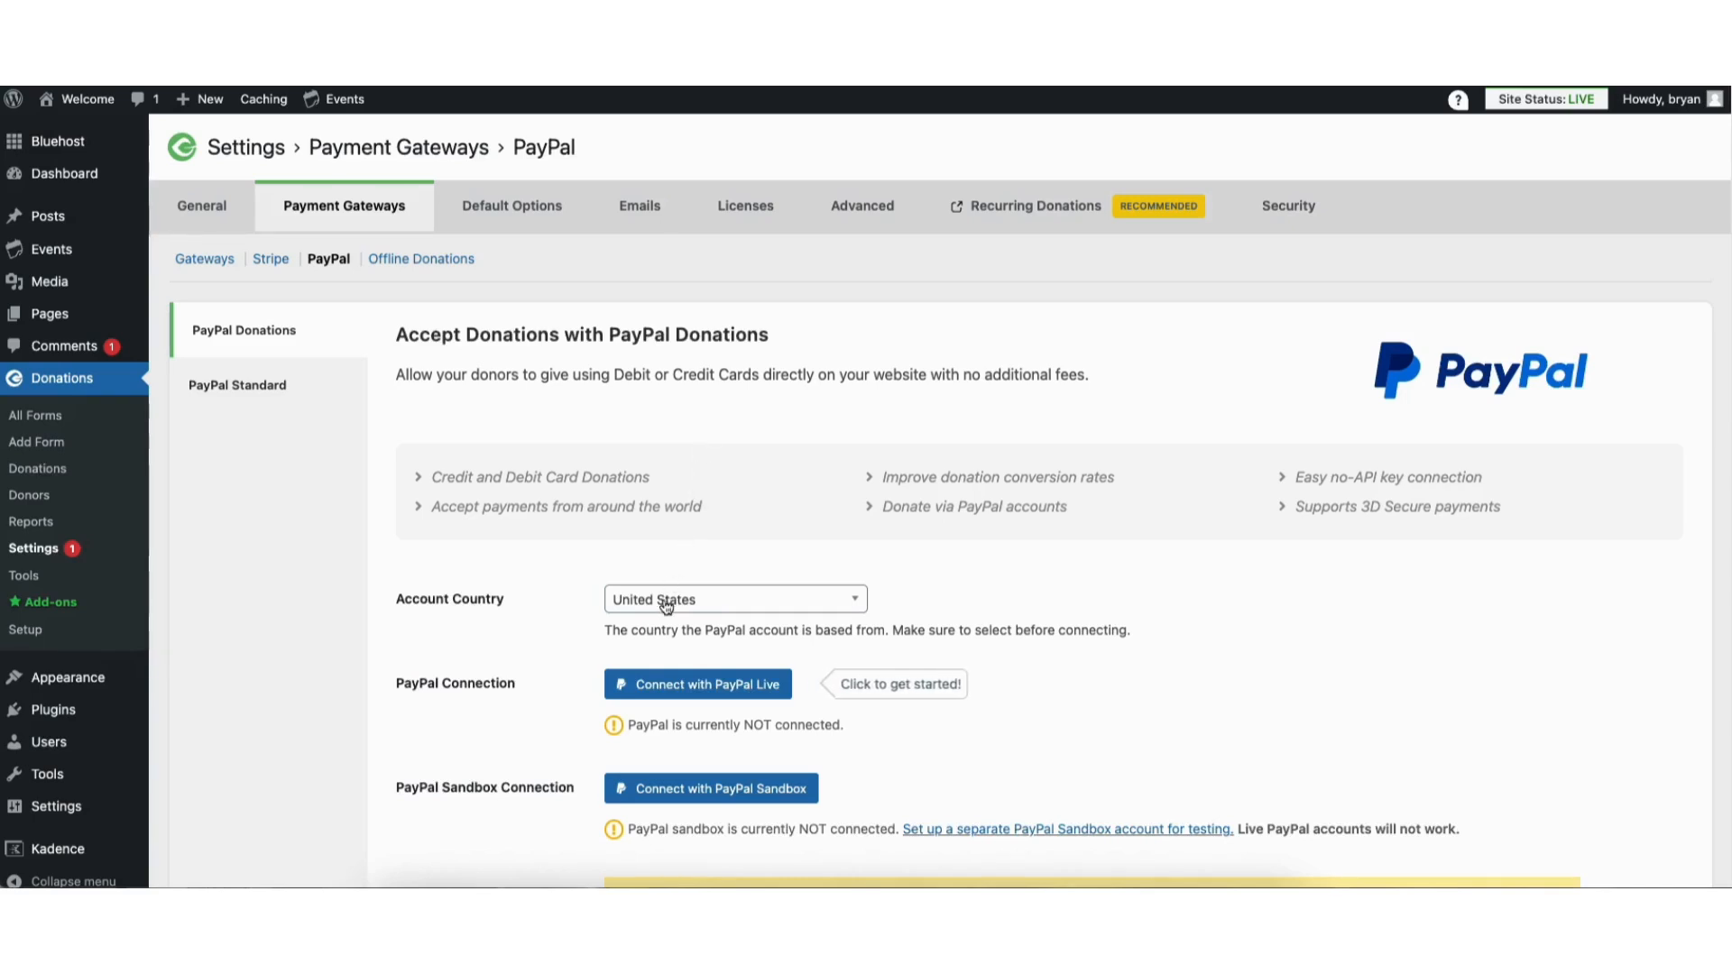
- Start a live PayPal connection with Standard Card Processing, view PayPal's account connection form, and close it without connecting
left_click(709, 687)
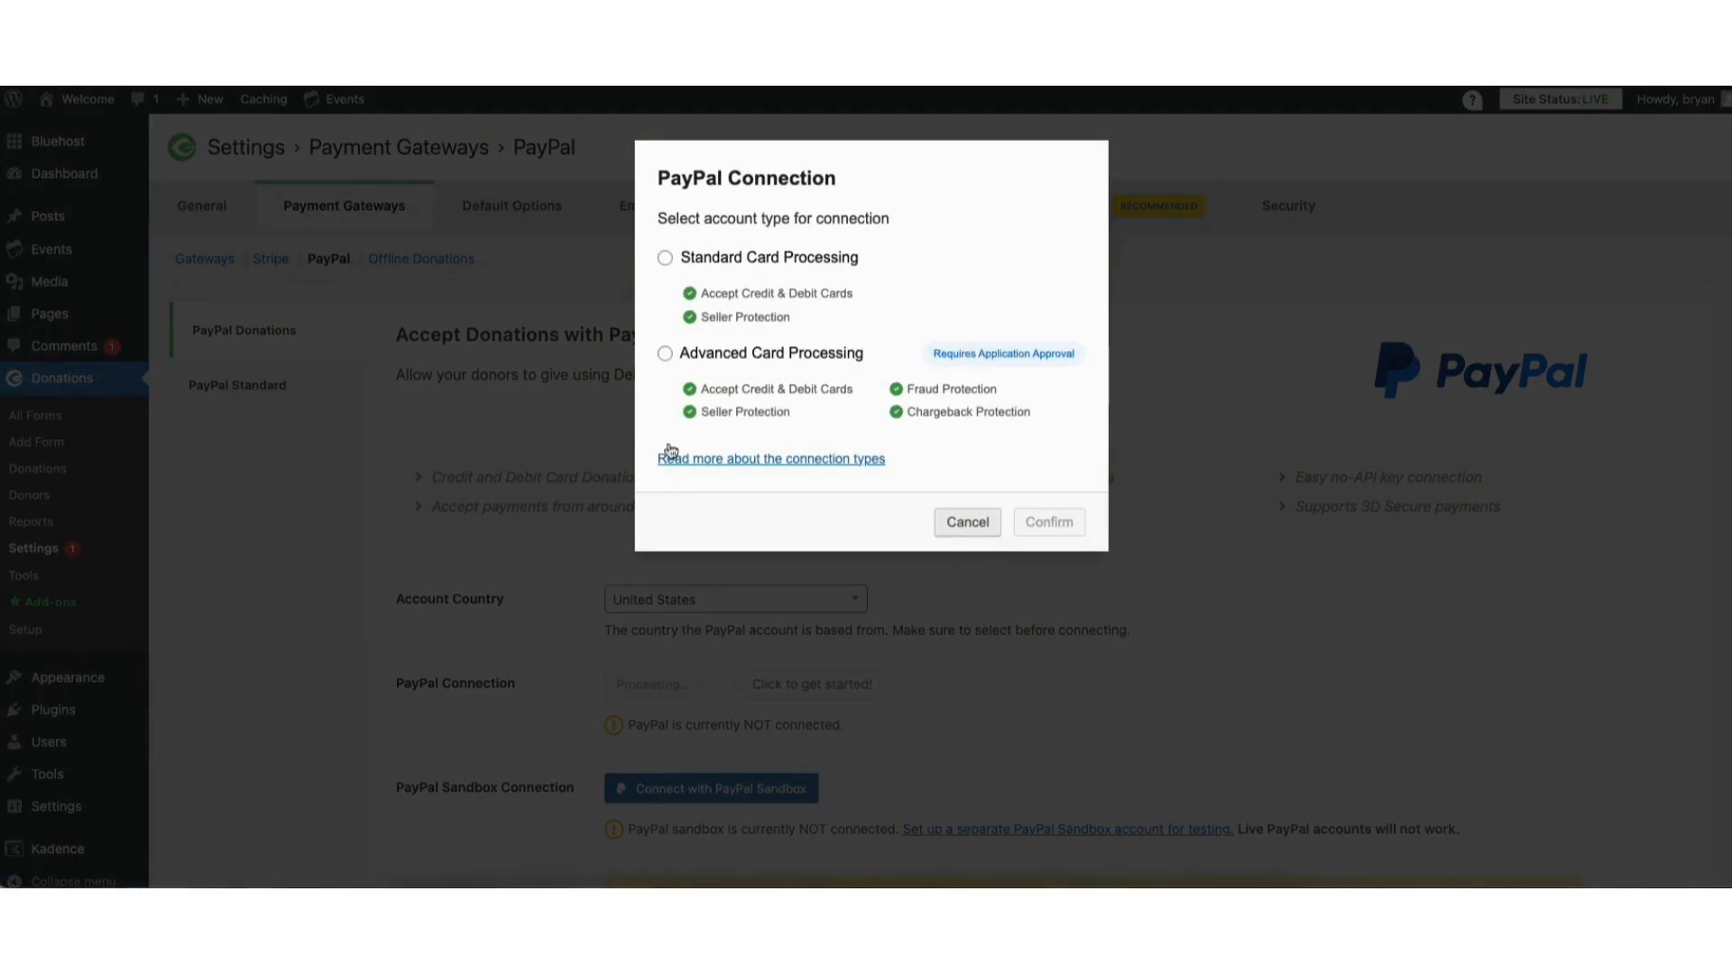
left_click(665, 258)
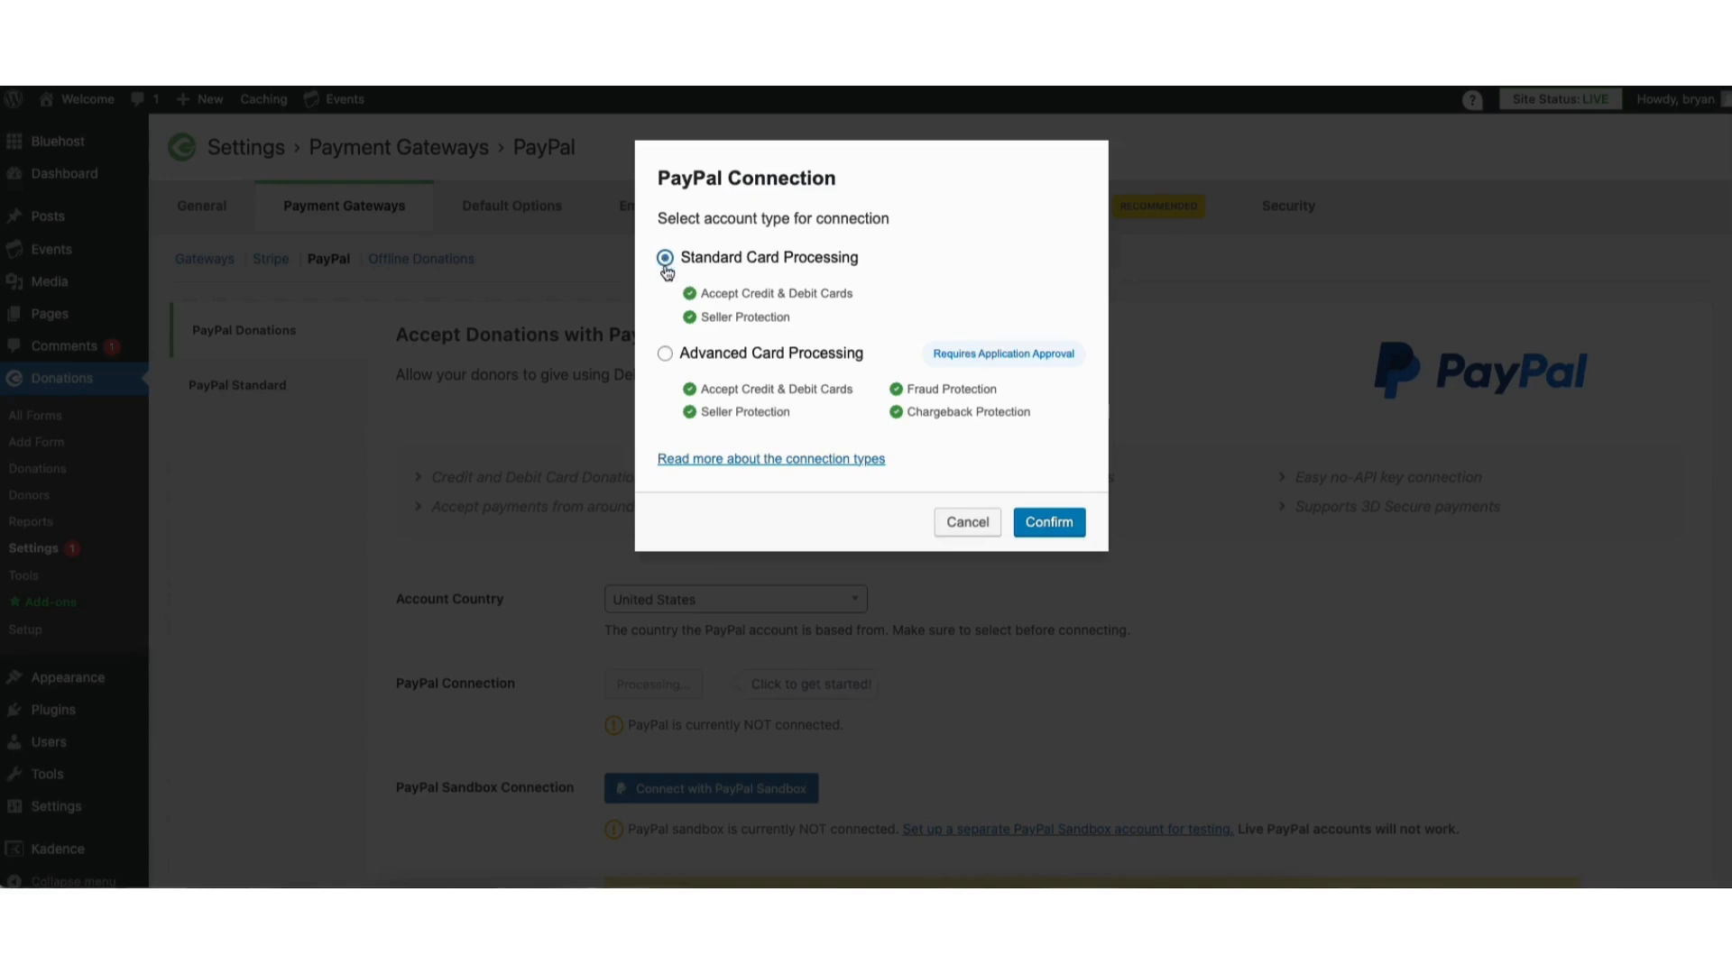
left_click(667, 355)
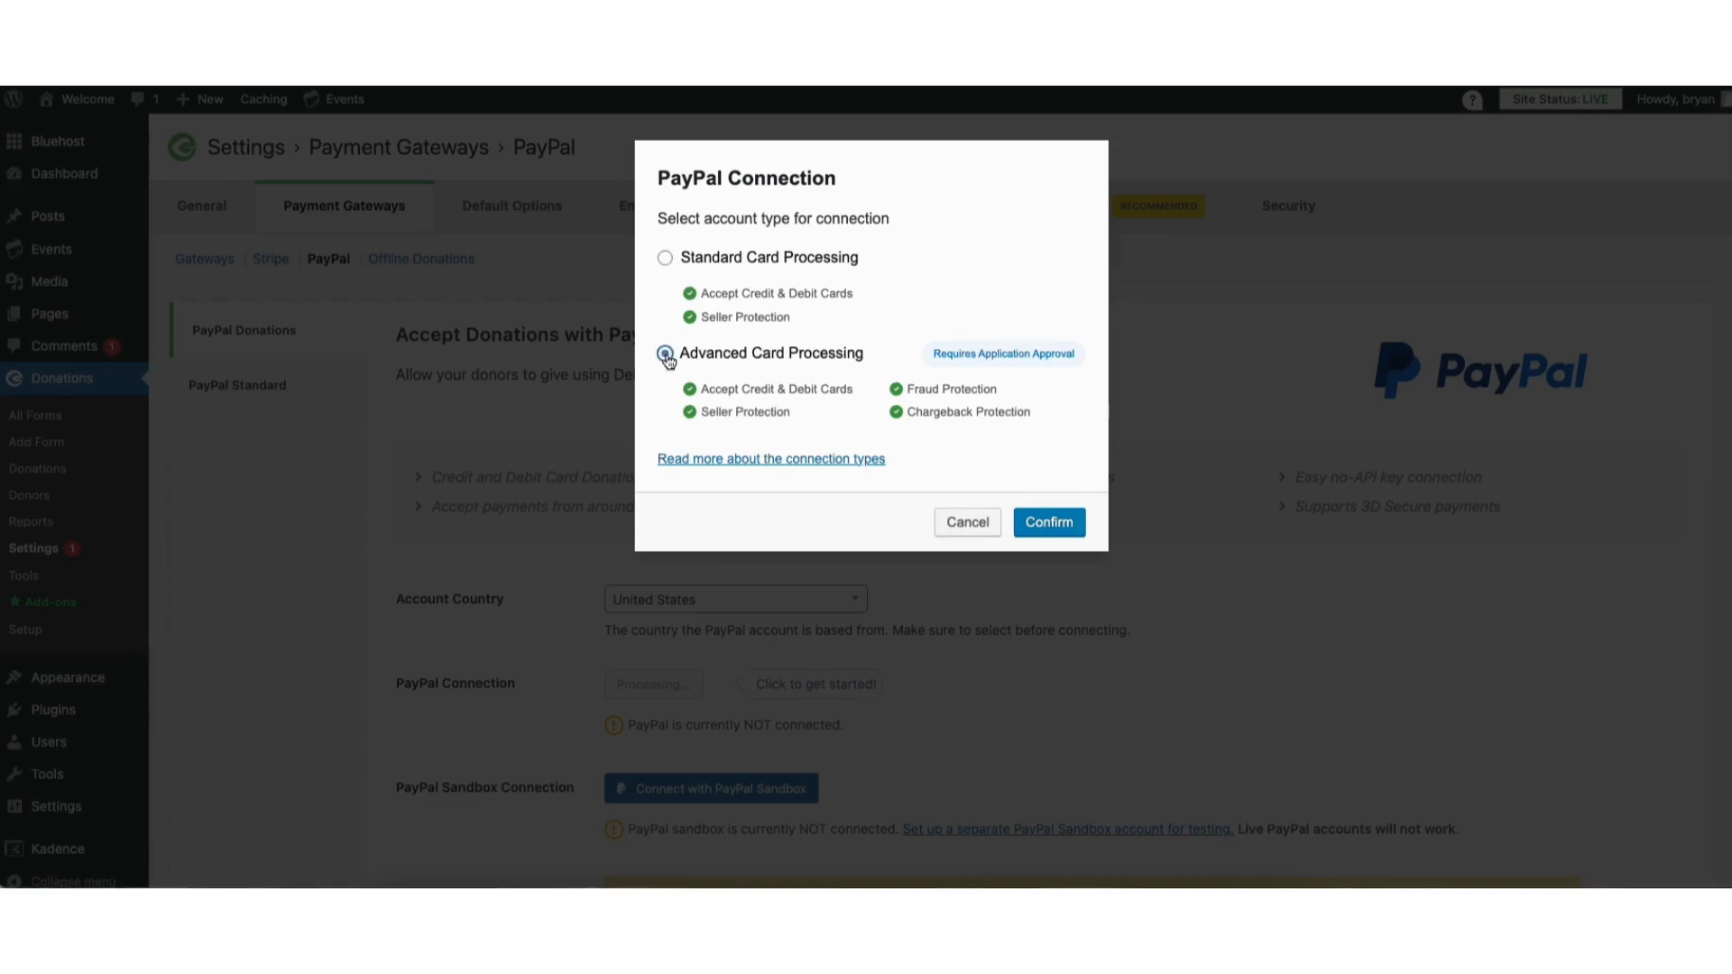
left_click(667, 261)
left_click(1048, 525)
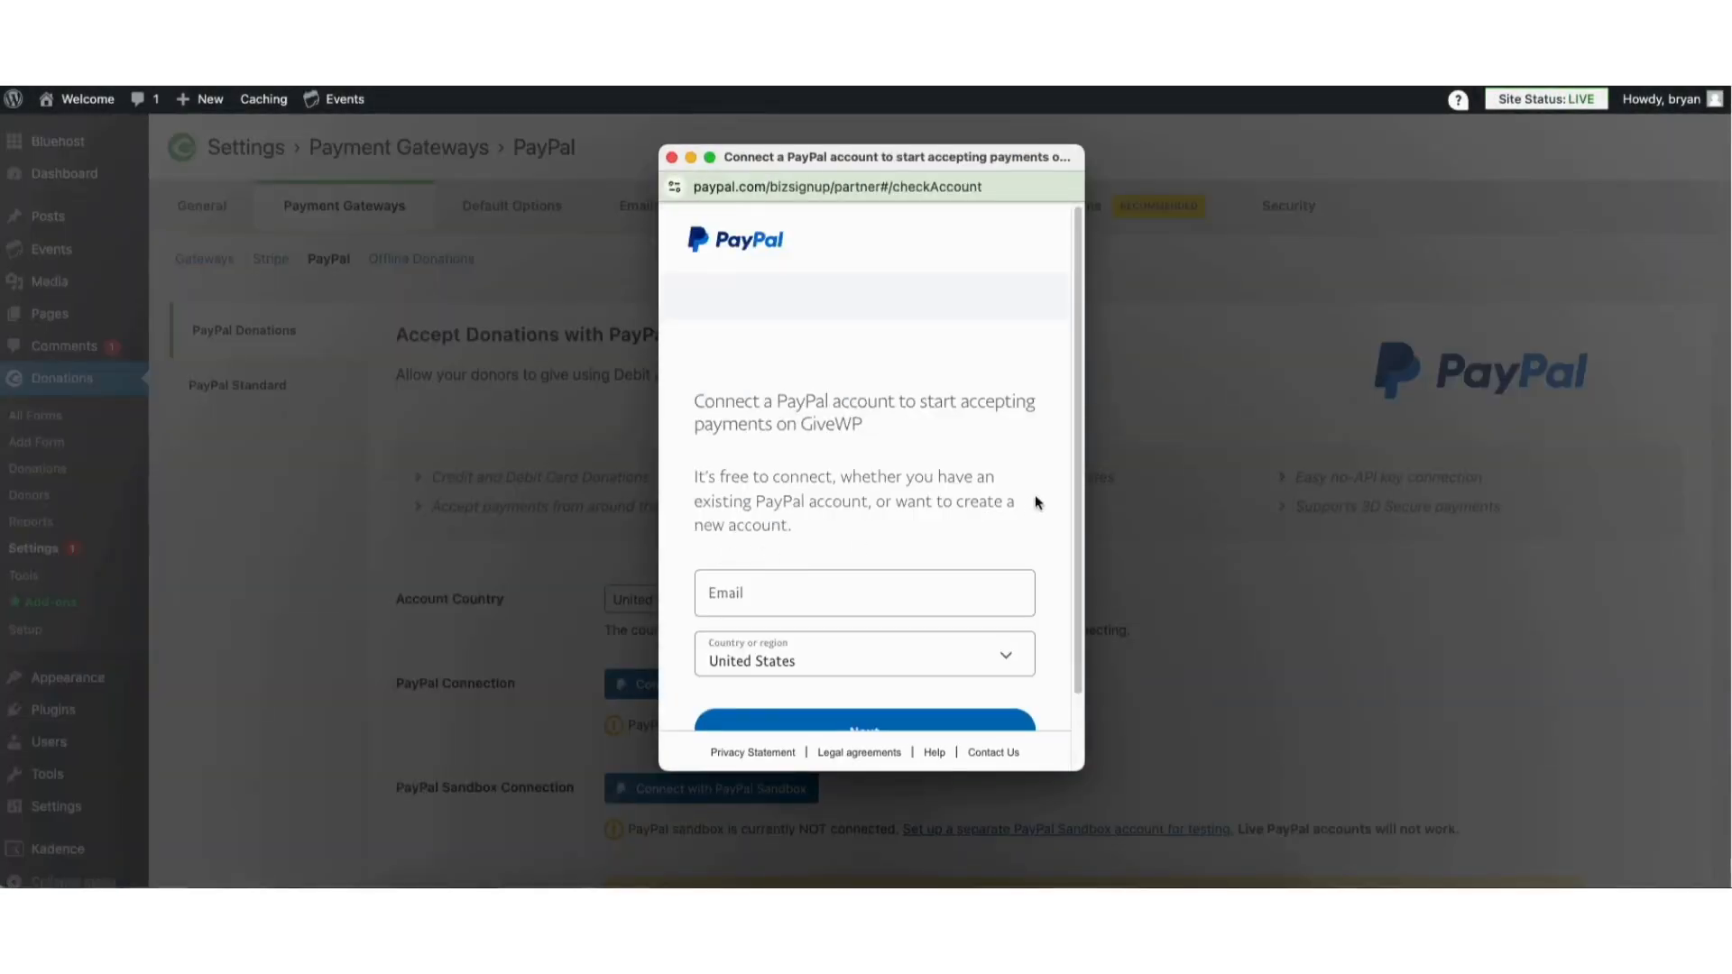
scroll(1078, 479, "down", 2)
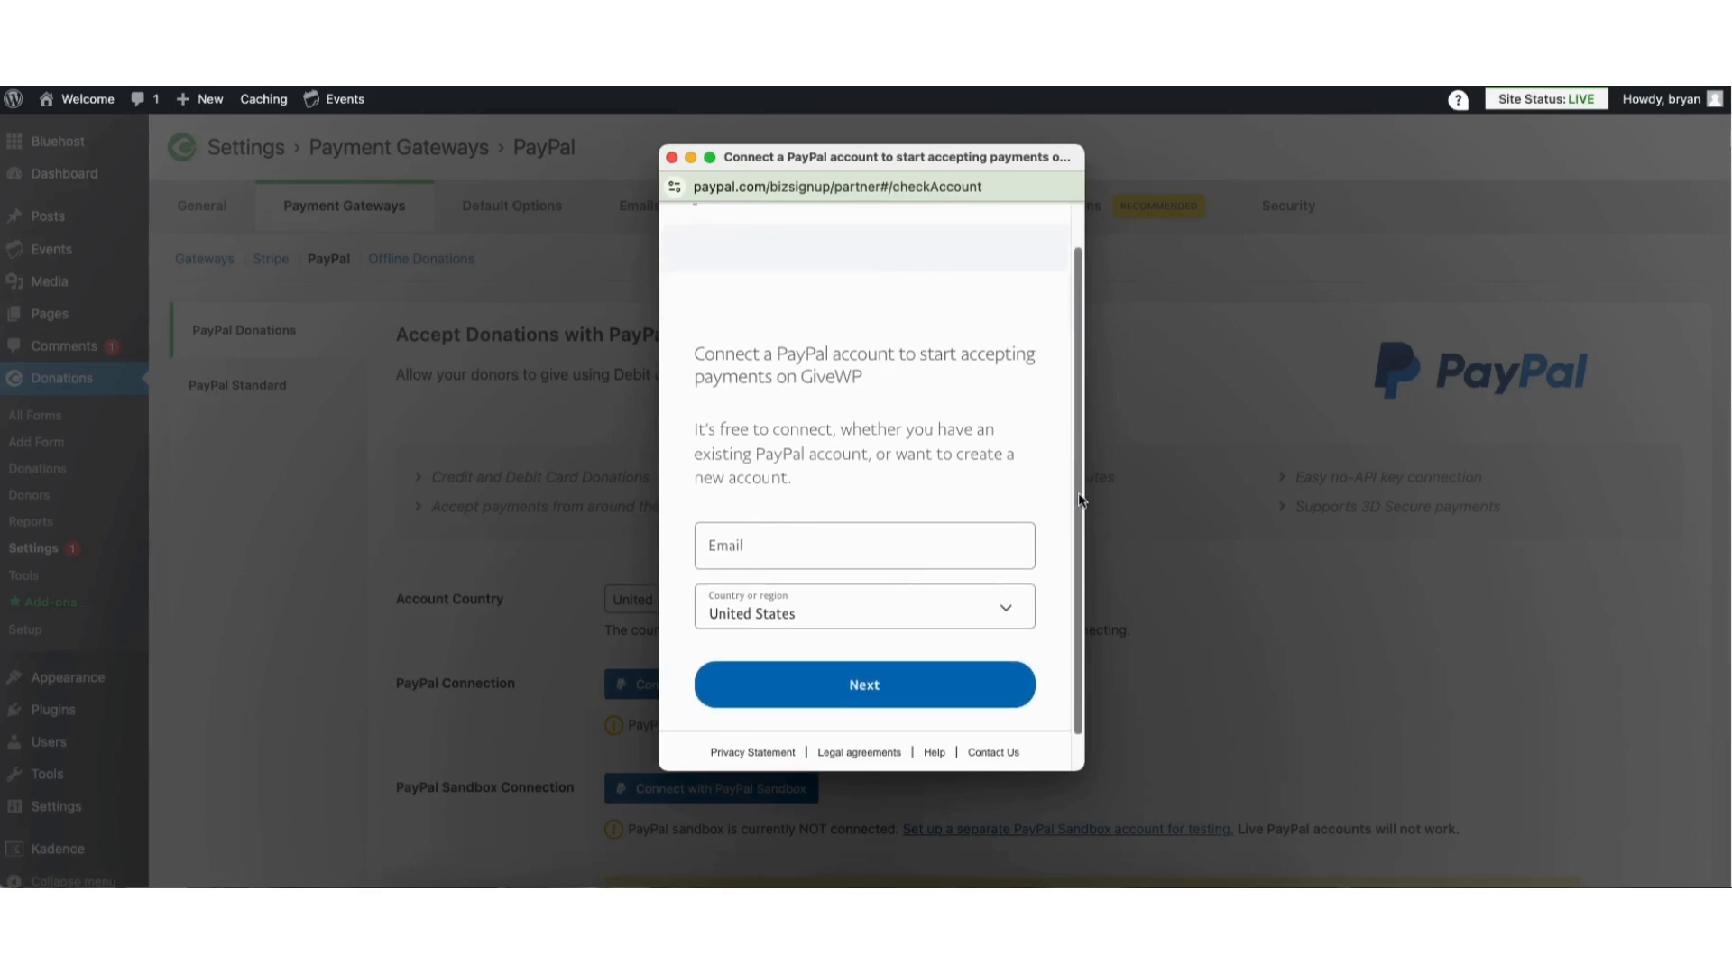
scroll(1077, 480, "up", 2)
left_click(671, 157)
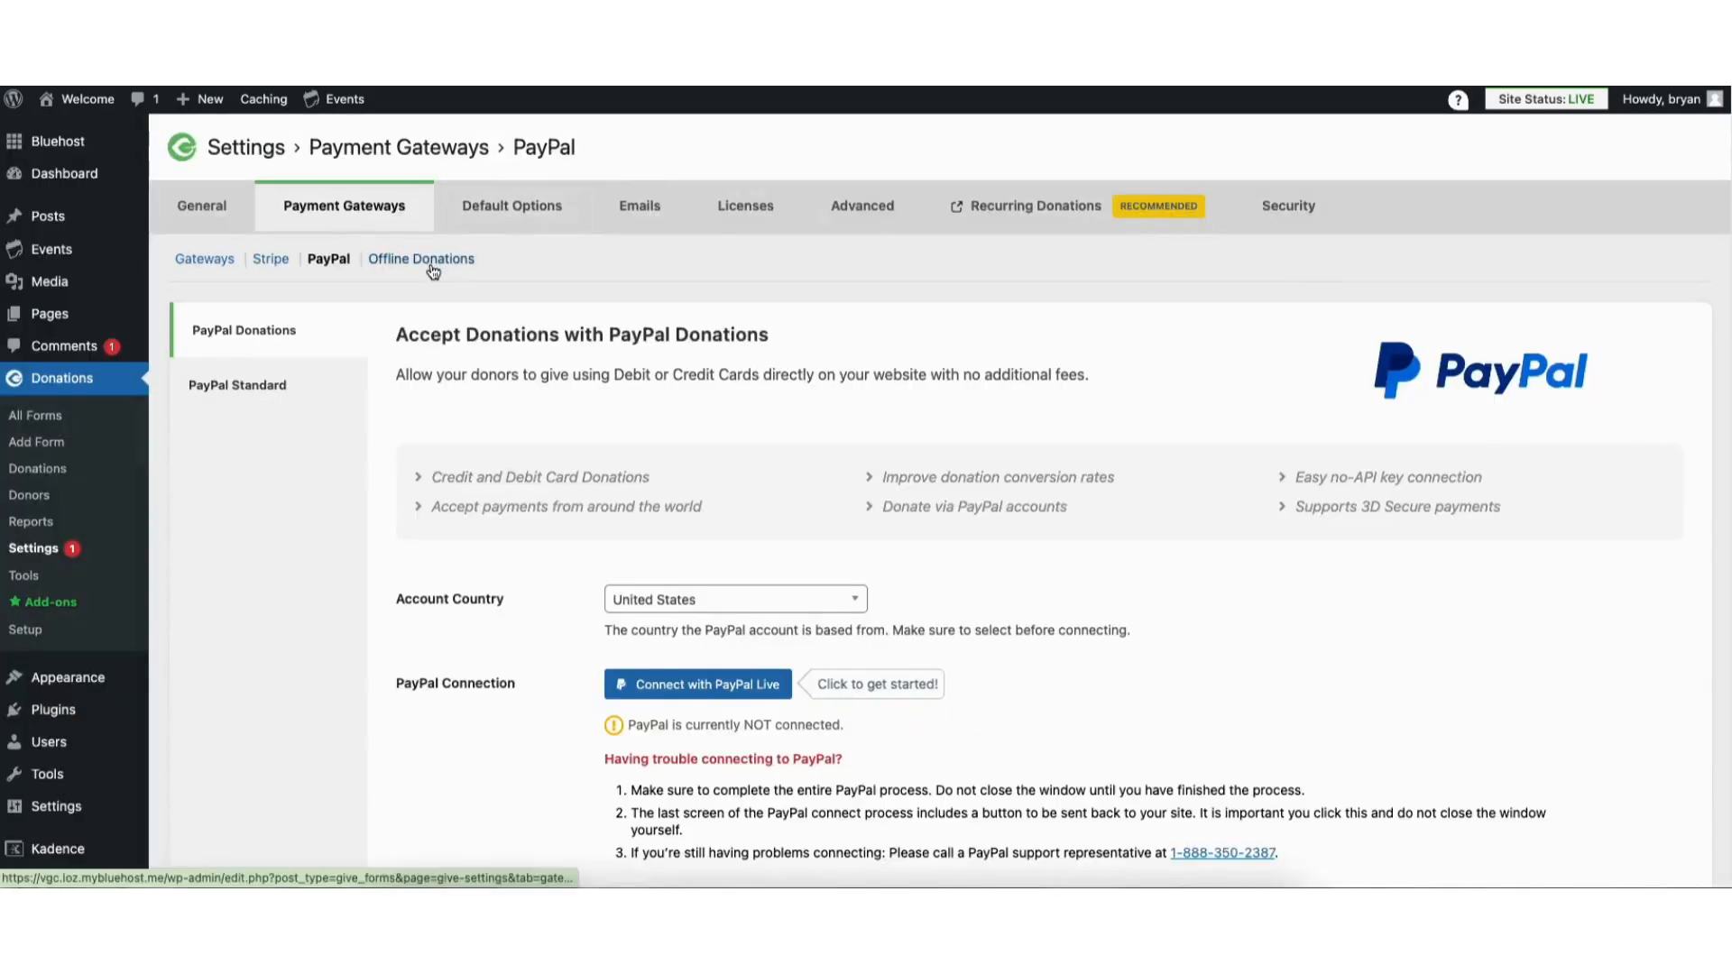
- Review the Offline Donations gateway settings and the add-on license activation form
left_click(430, 262)
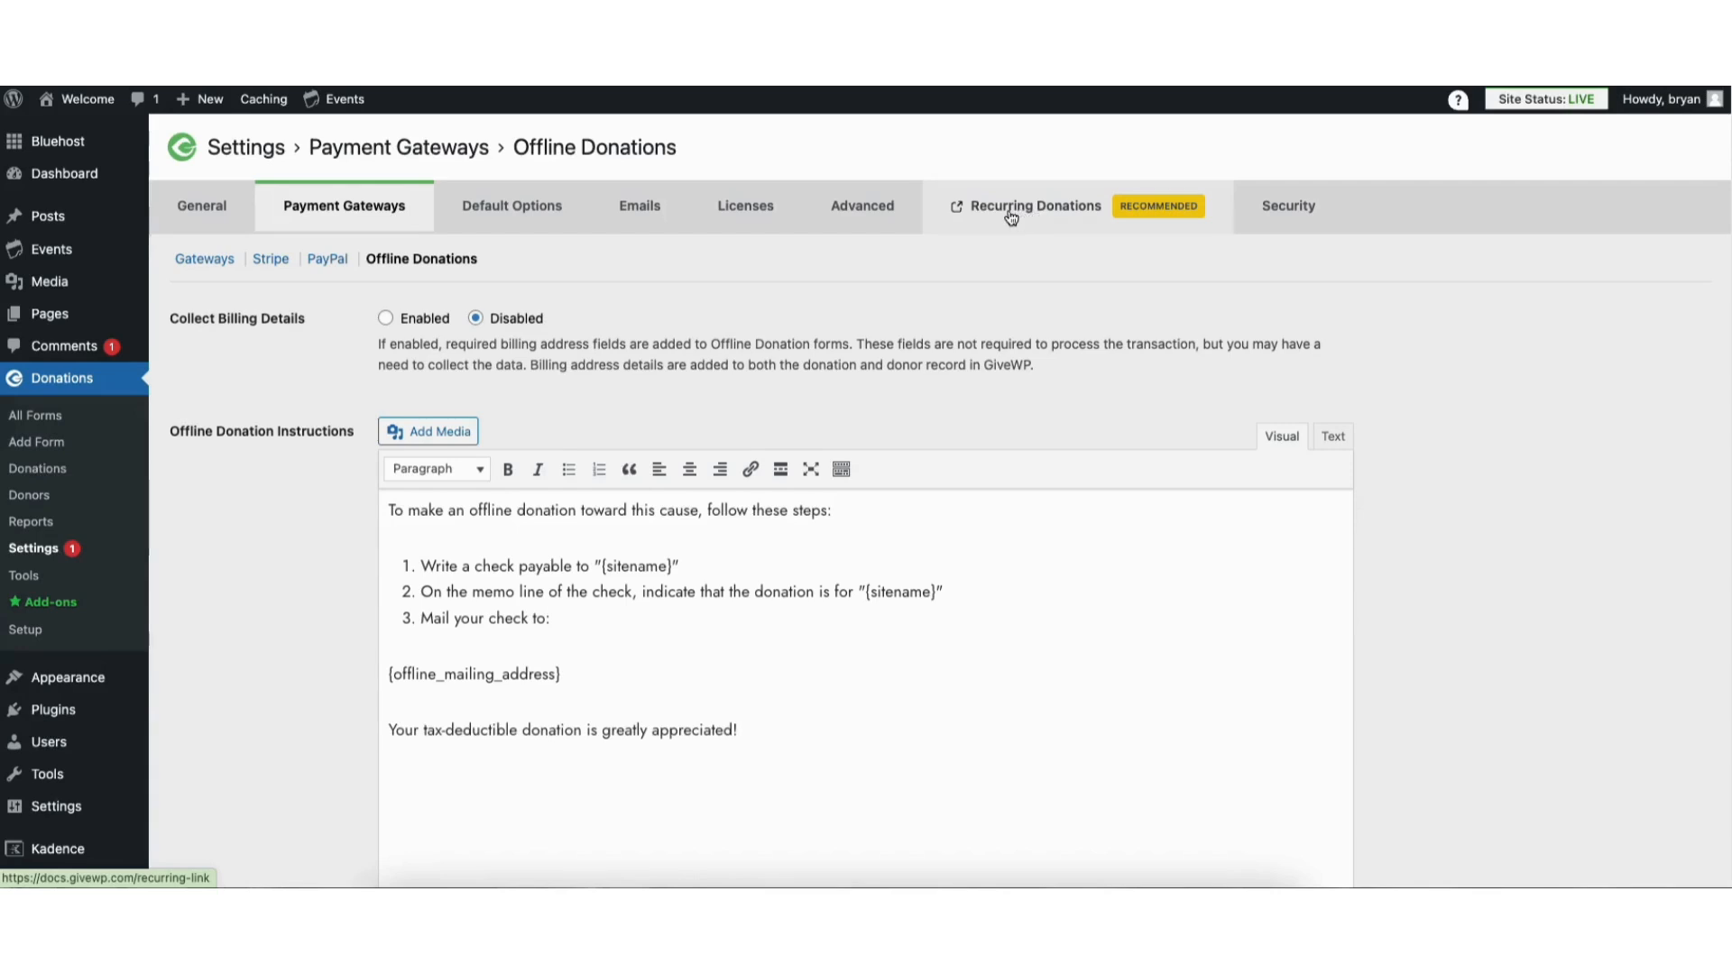
left_click(744, 219)
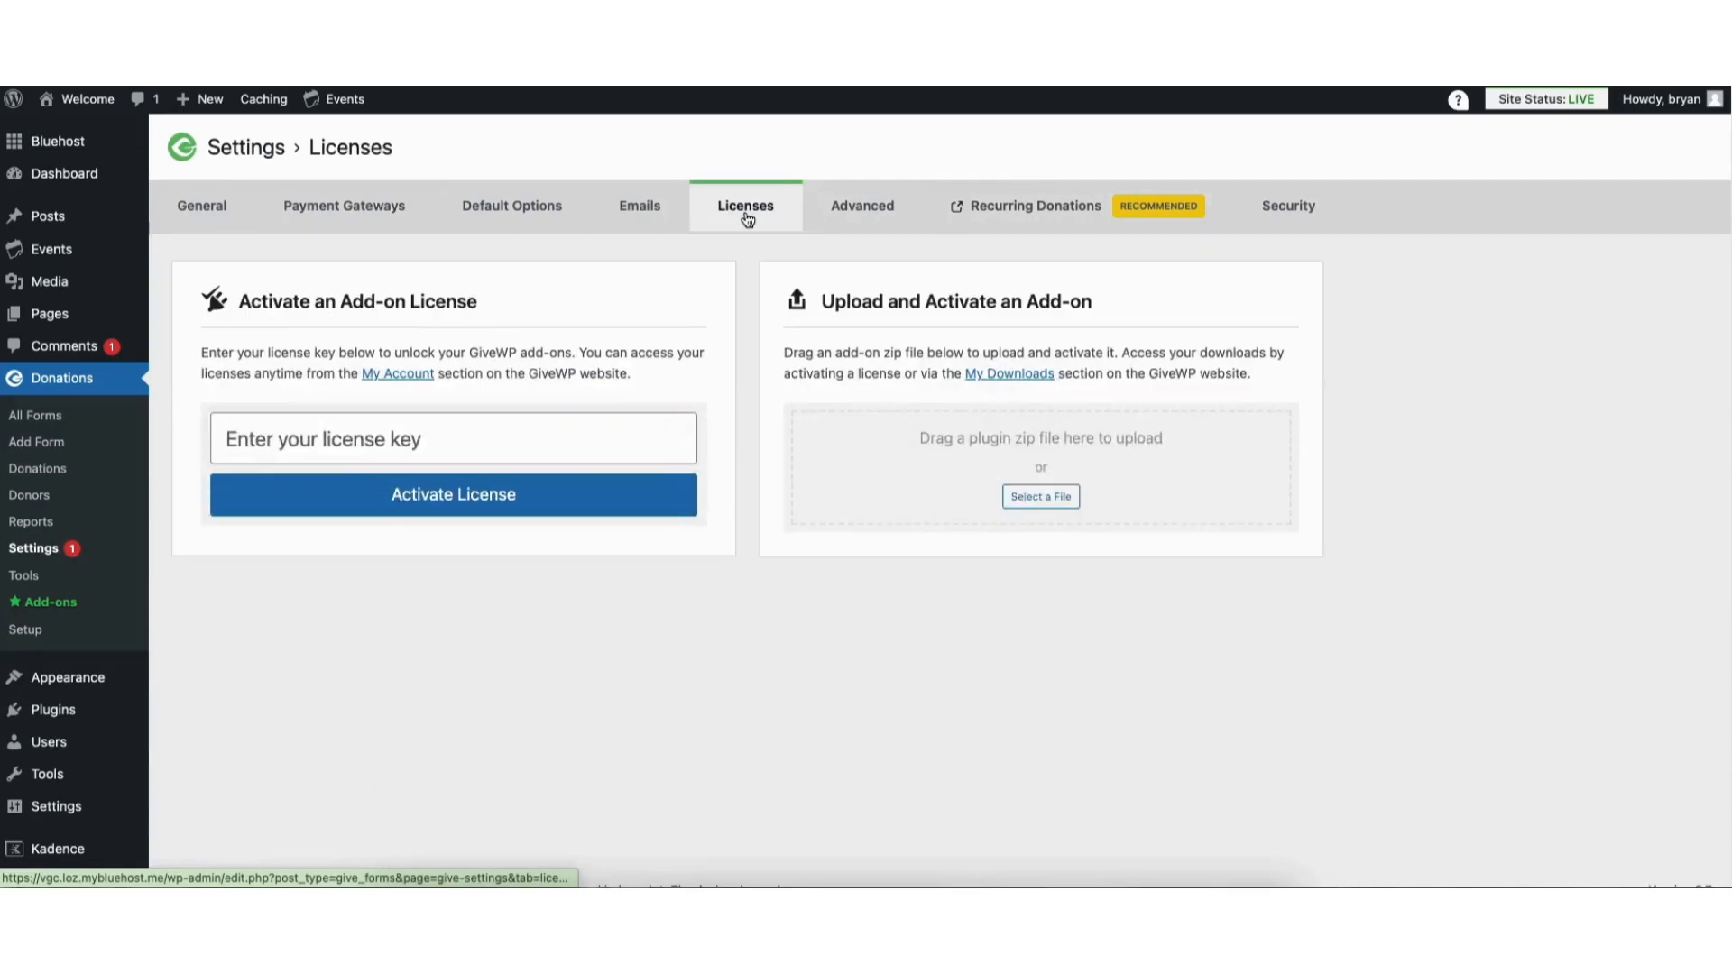
left_click(360, 441)
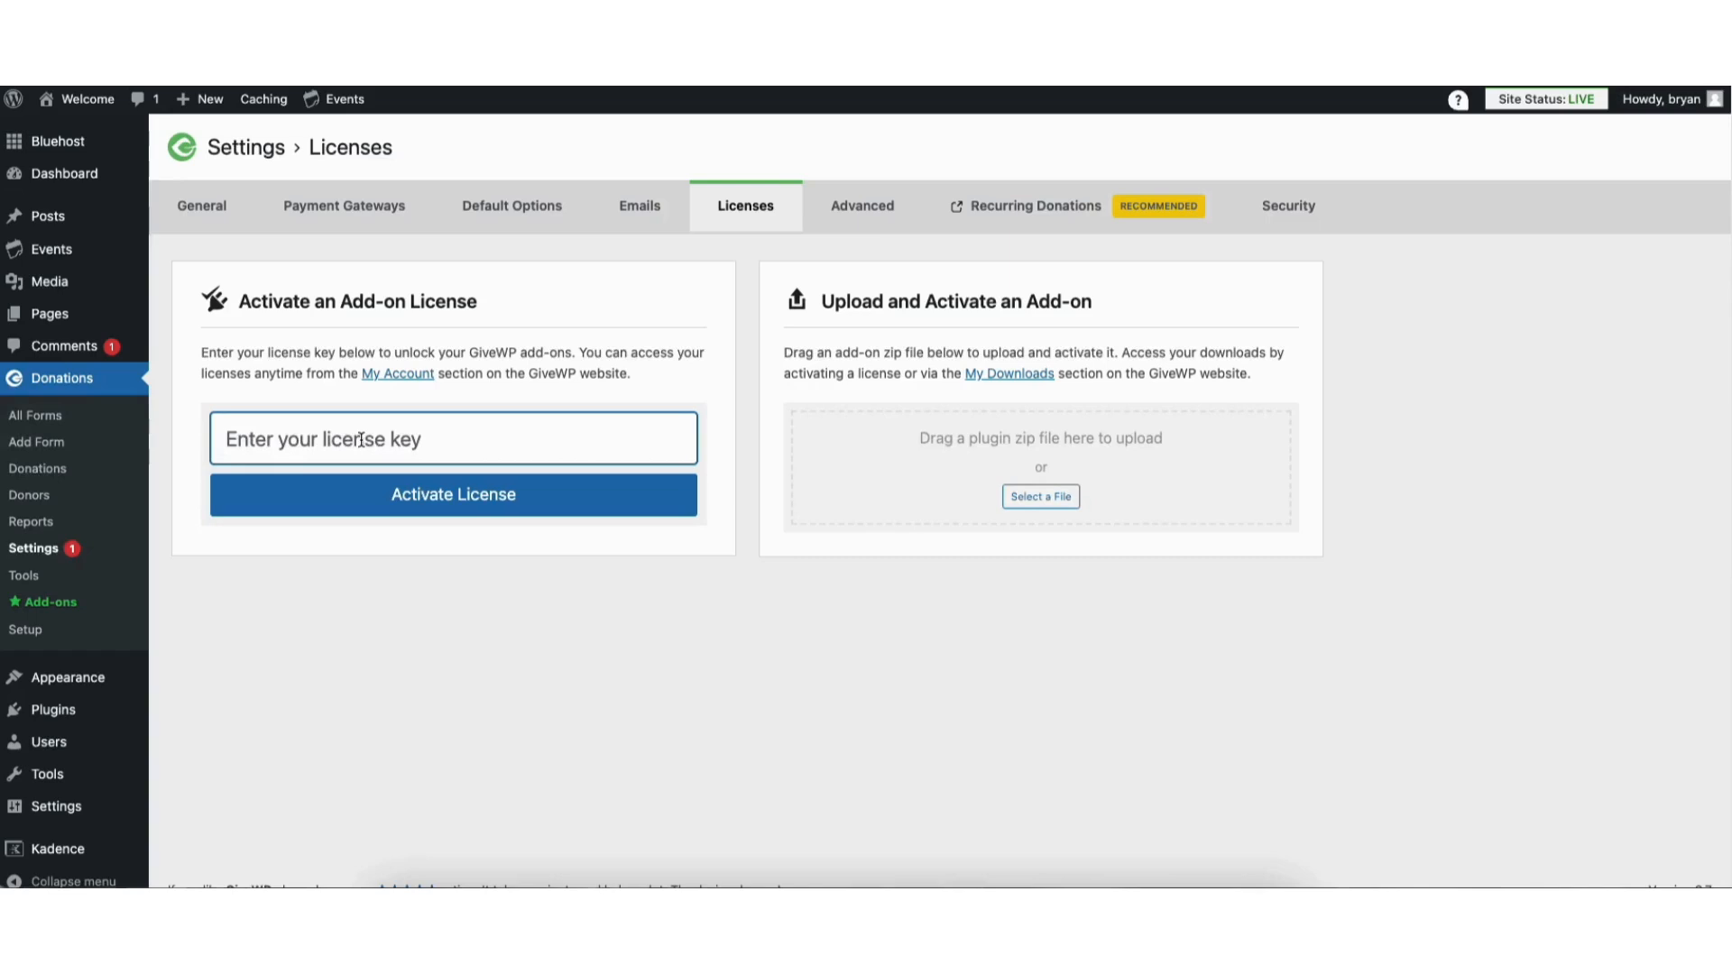
- Disable Test Mode and the Test Donation gateway, enable Stripe - Payment Element and PayPal Donations, and save the gateway settings
left_click(387, 213)
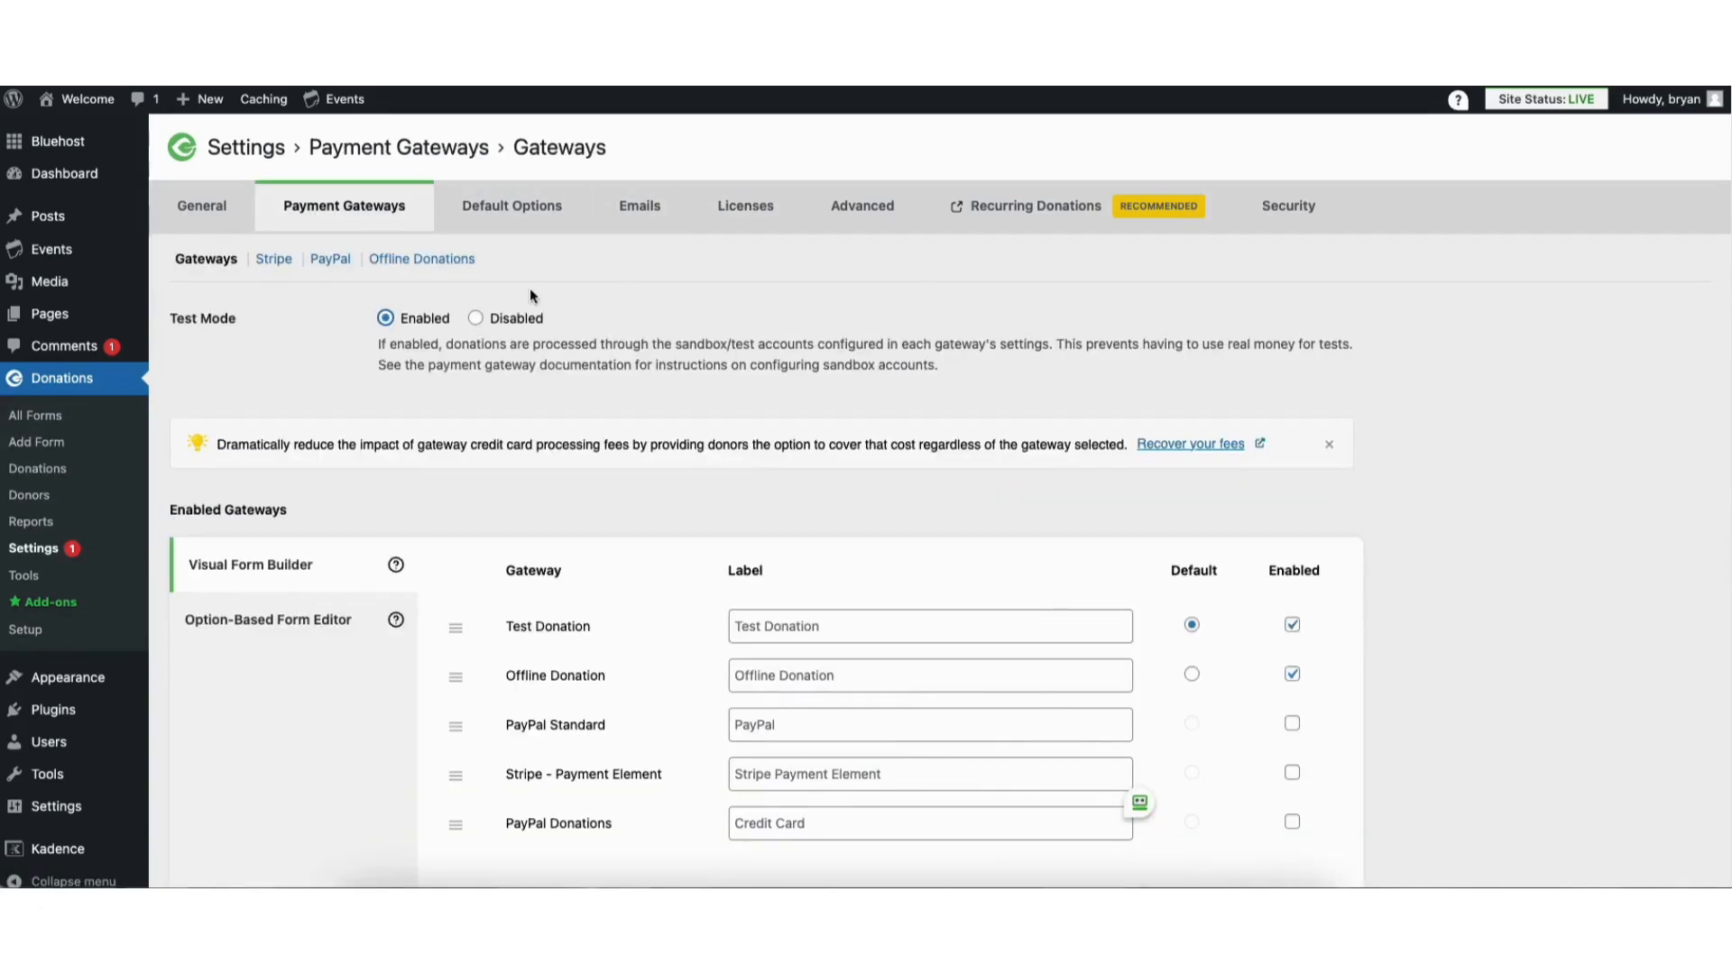
left_click(475, 320)
left_click(1294, 627)
left_click(1293, 725)
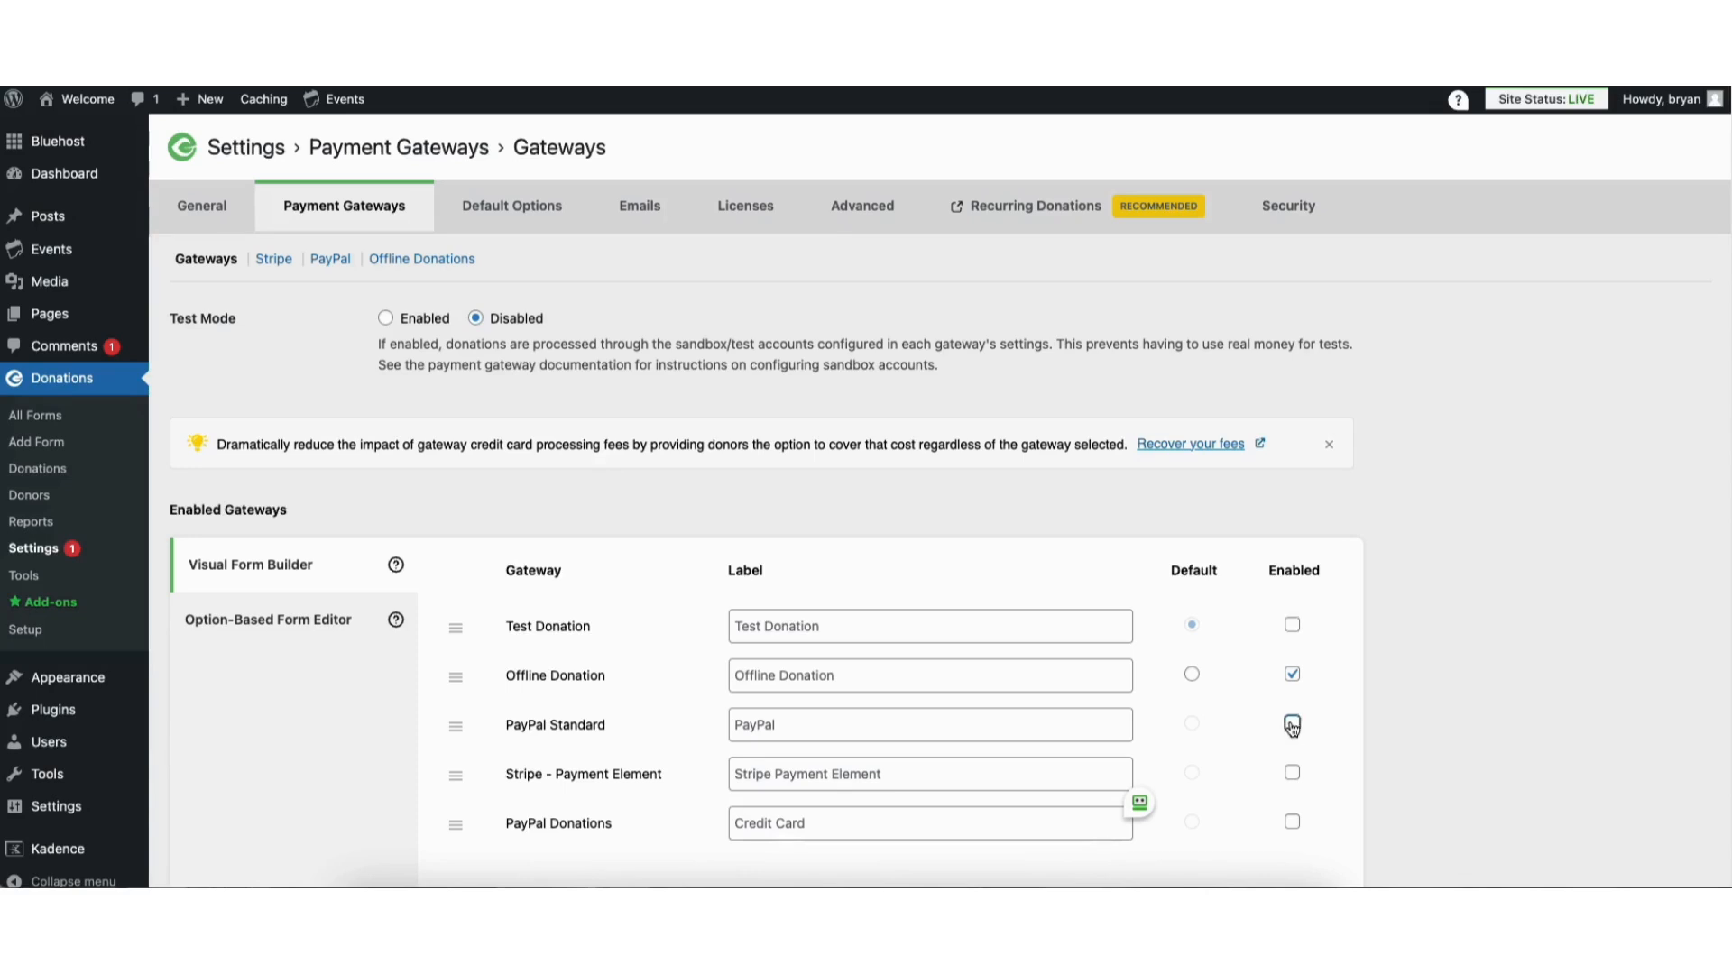
left_click(1293, 774)
left_click(1293, 725)
left_click(1293, 822)
scroll(1293, 817, "down", 3)
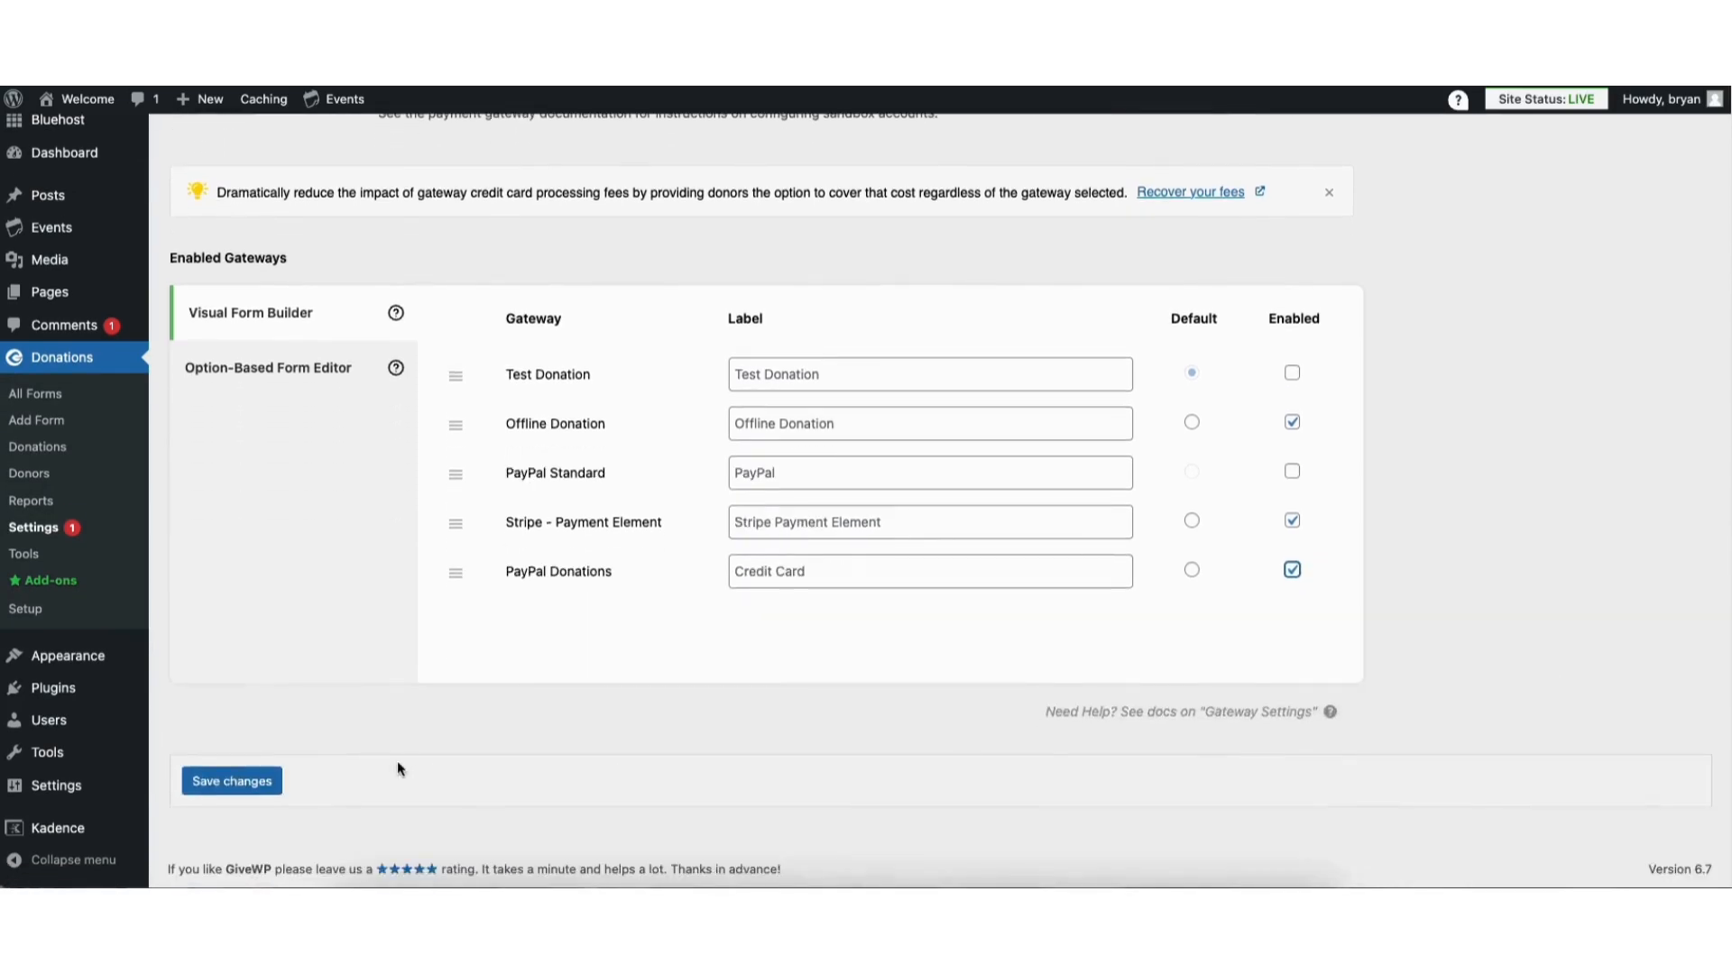
left_click(257, 780)
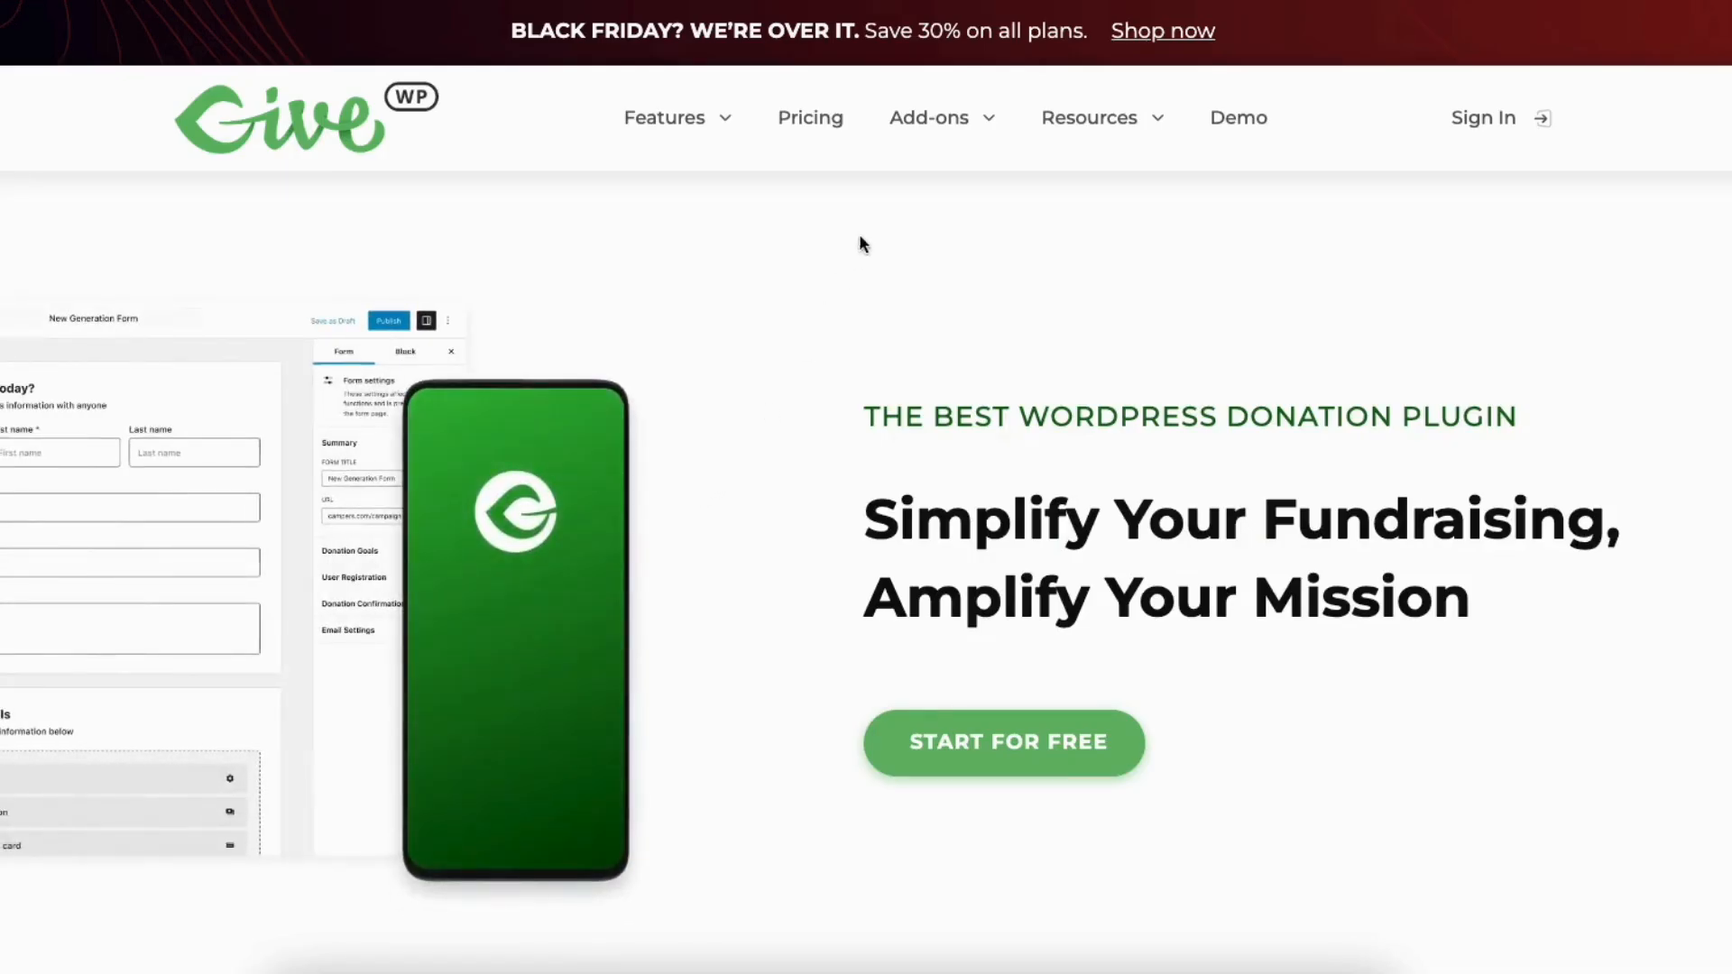
- Look through the add-on categories on the GiveWP website and choose Peer-to-Peer
mouse_move(913, 149)
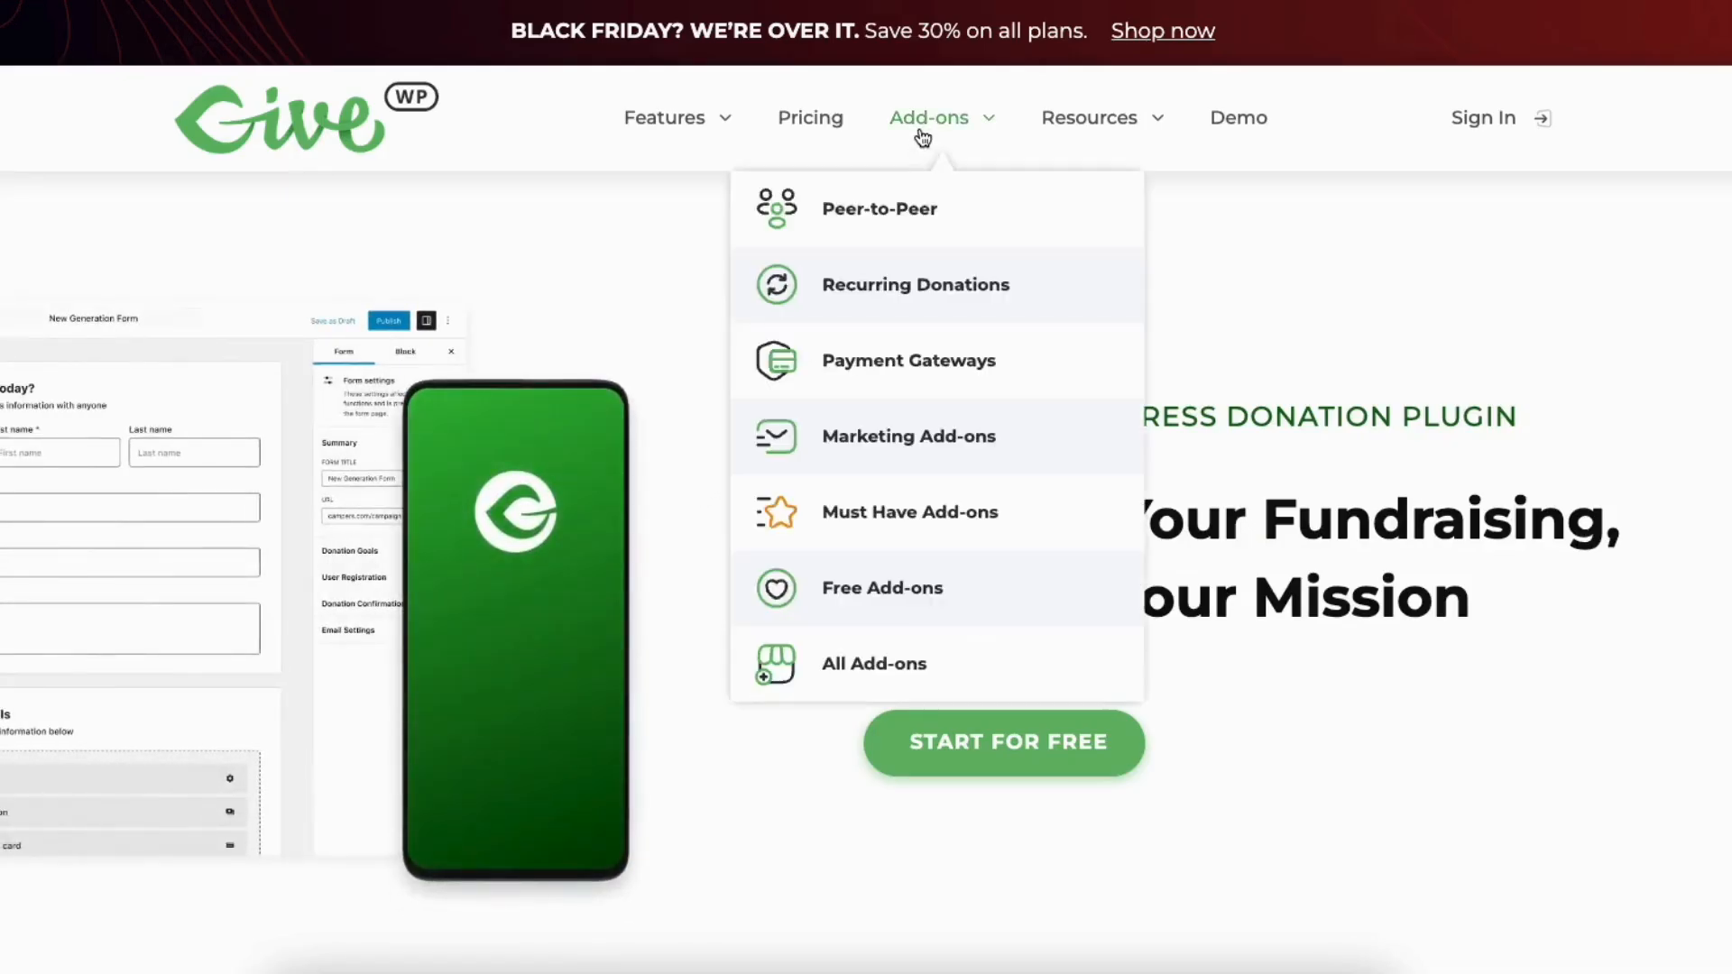
left_click(904, 215)
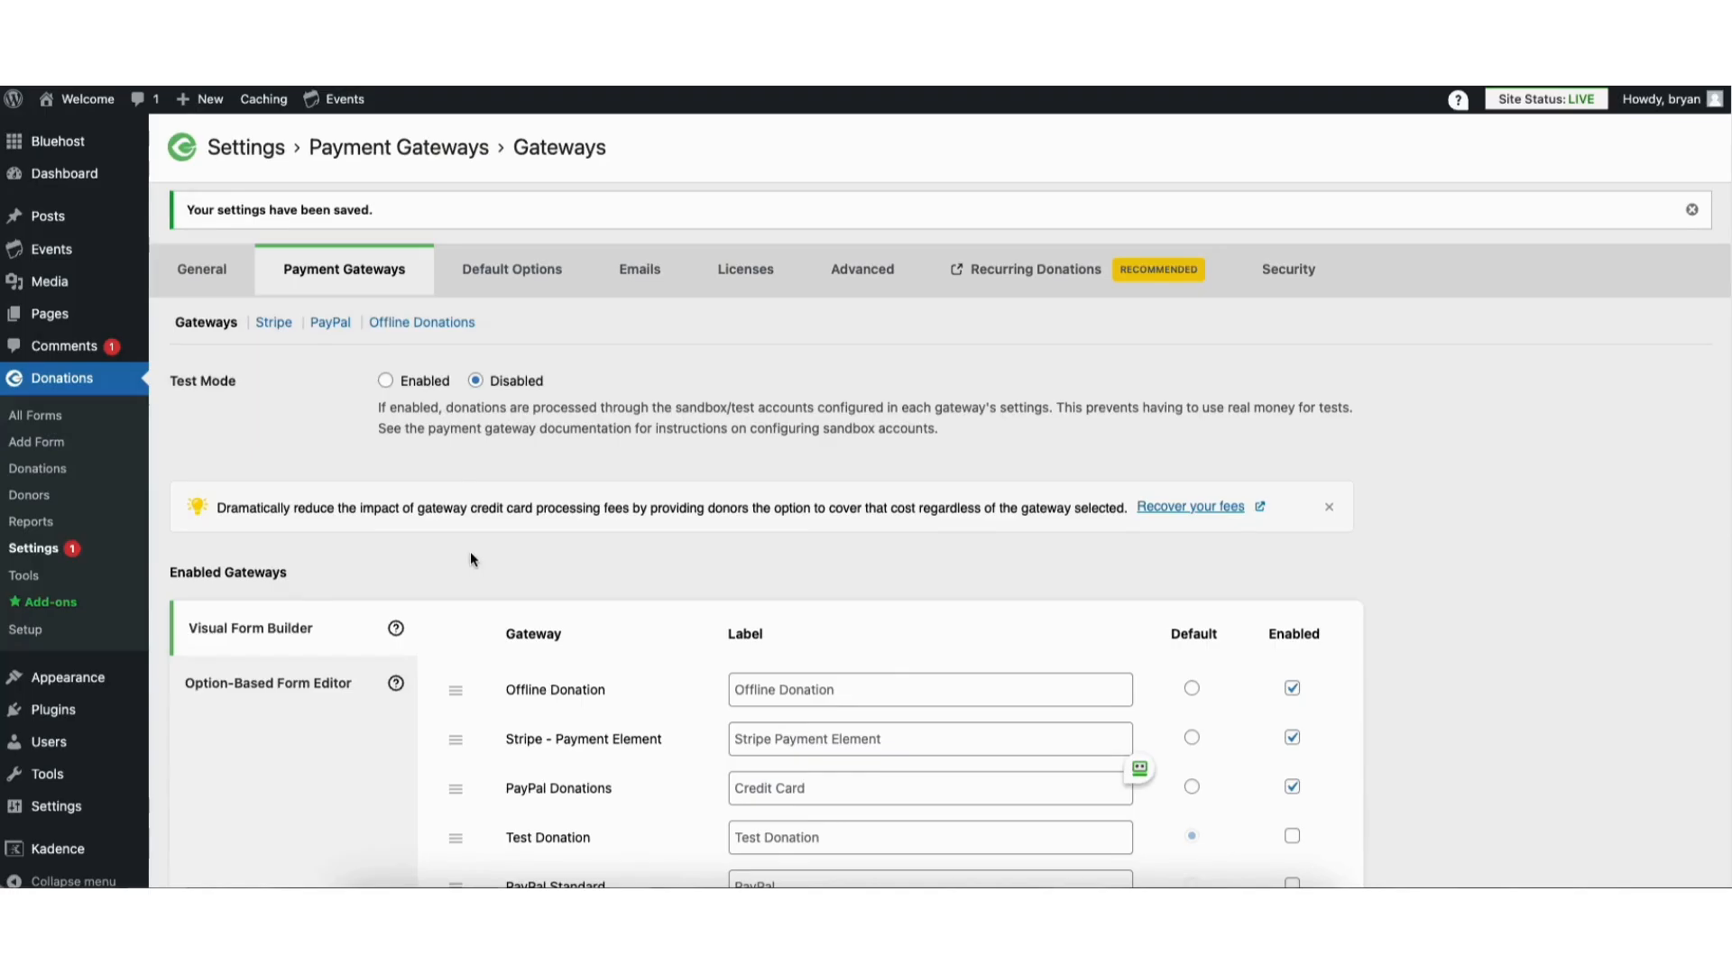
- Return to the WordPress admin and review the list of all pages and the media library
scroll(471, 559, "down", 1)
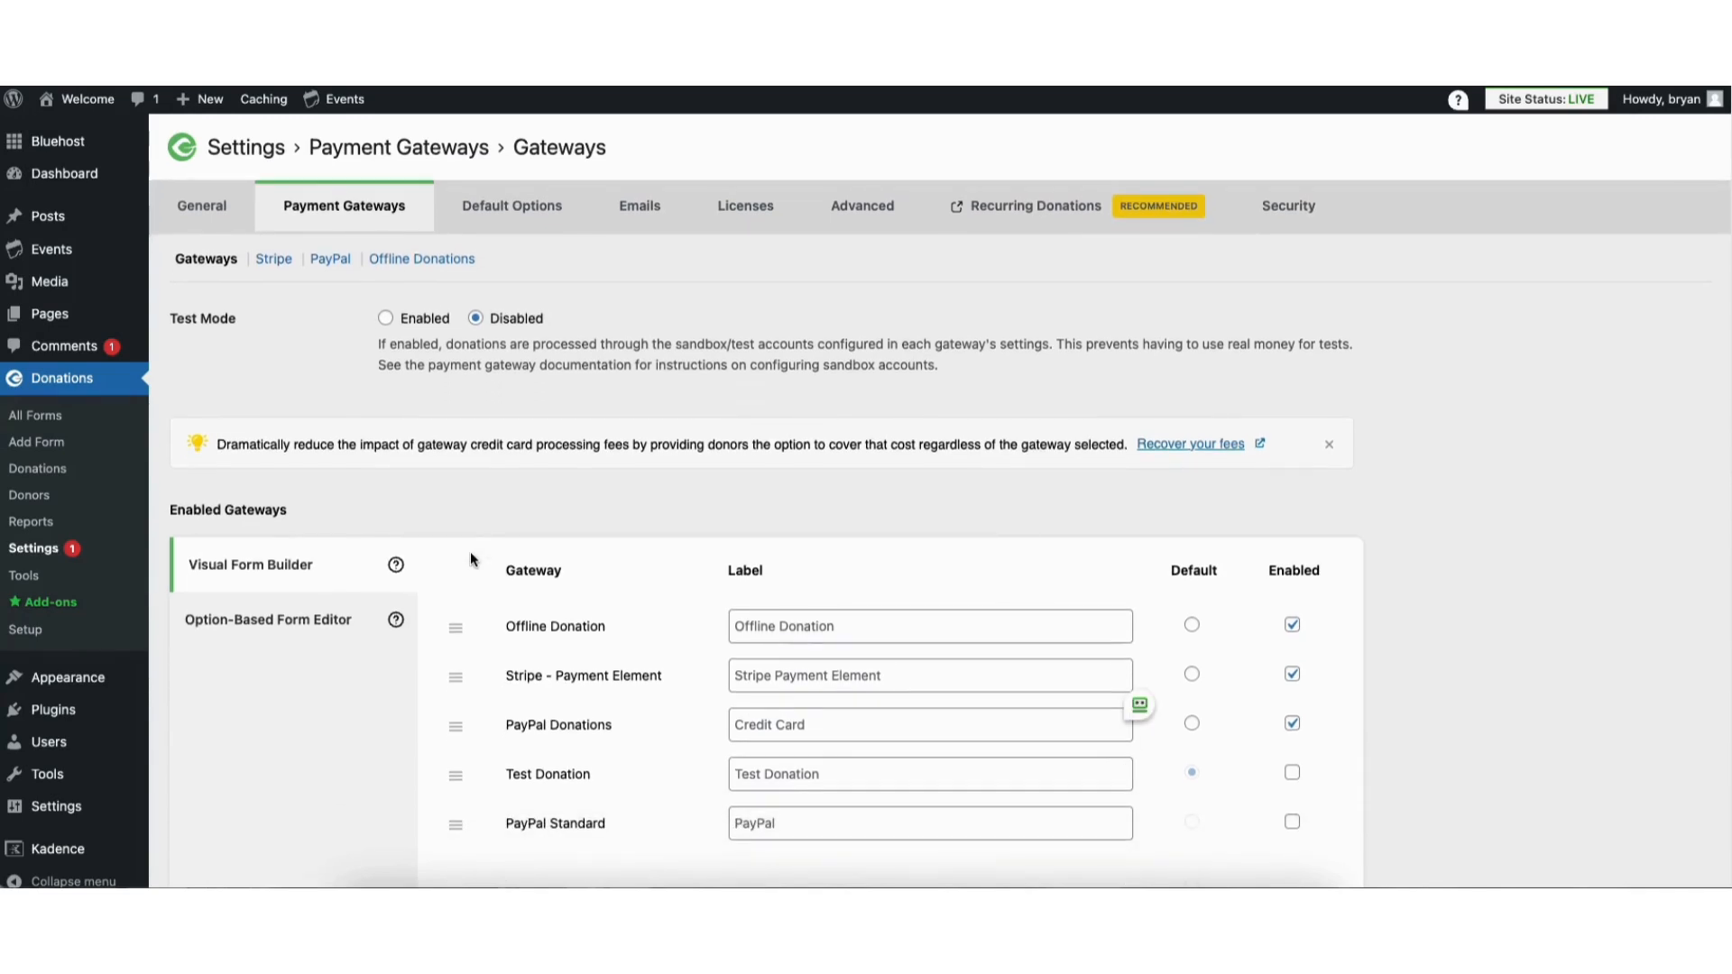
mouse_move(53, 322)
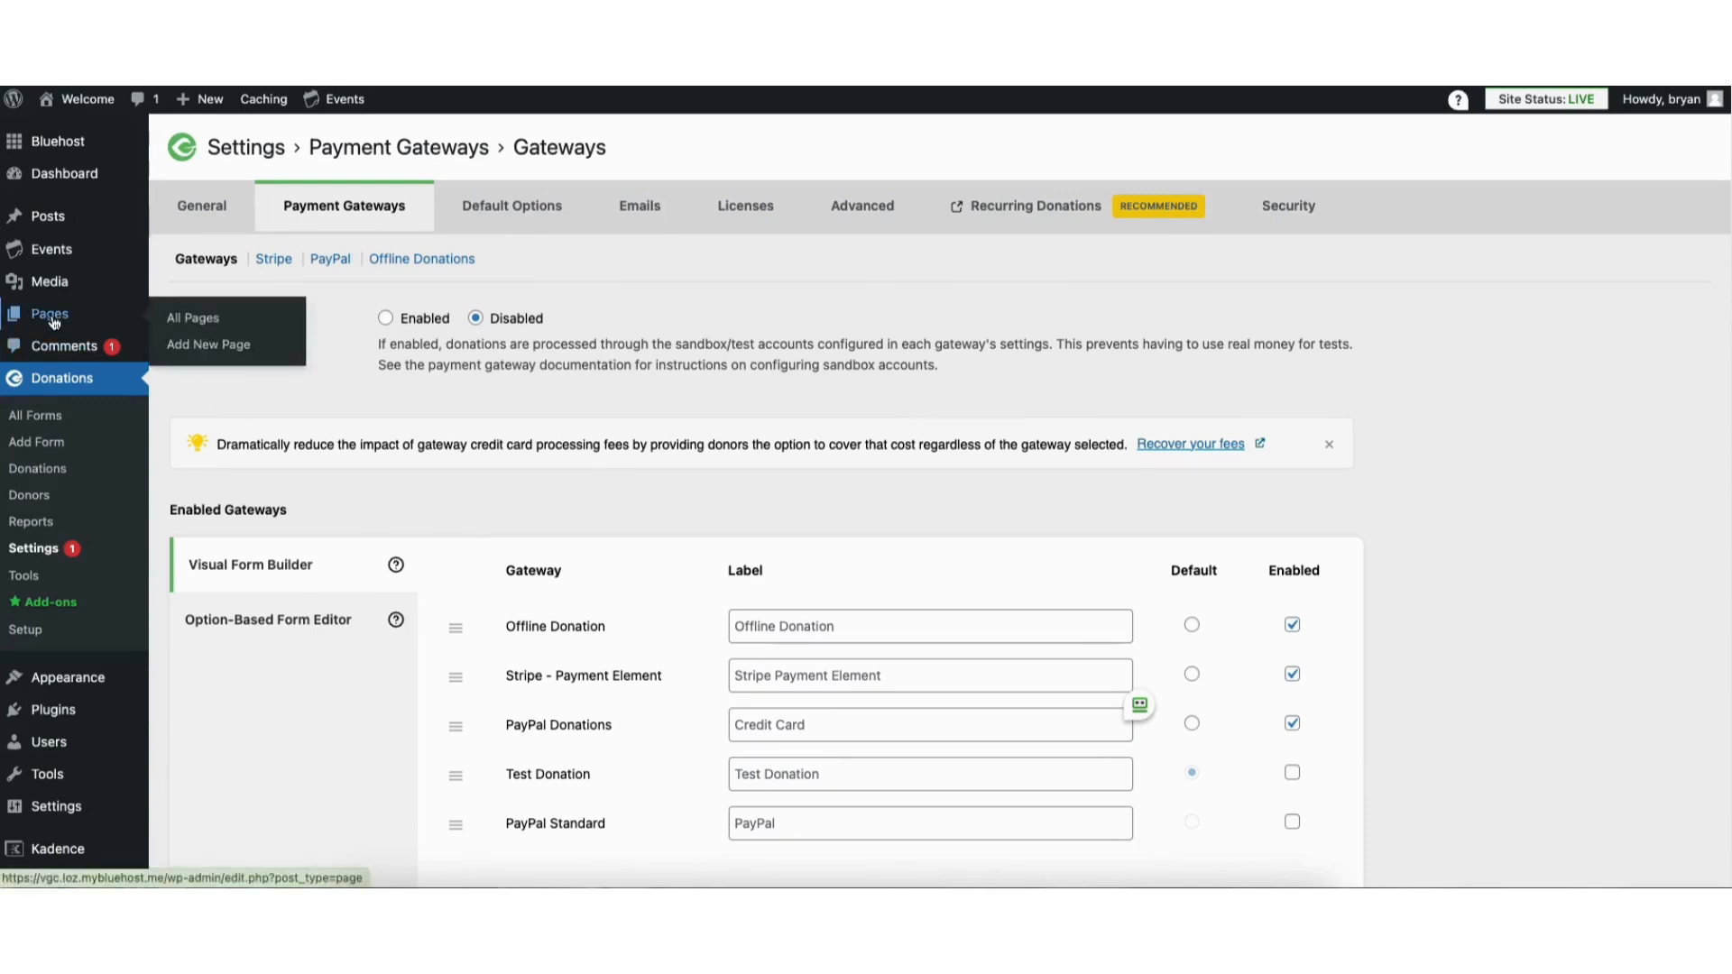
left_click(197, 320)
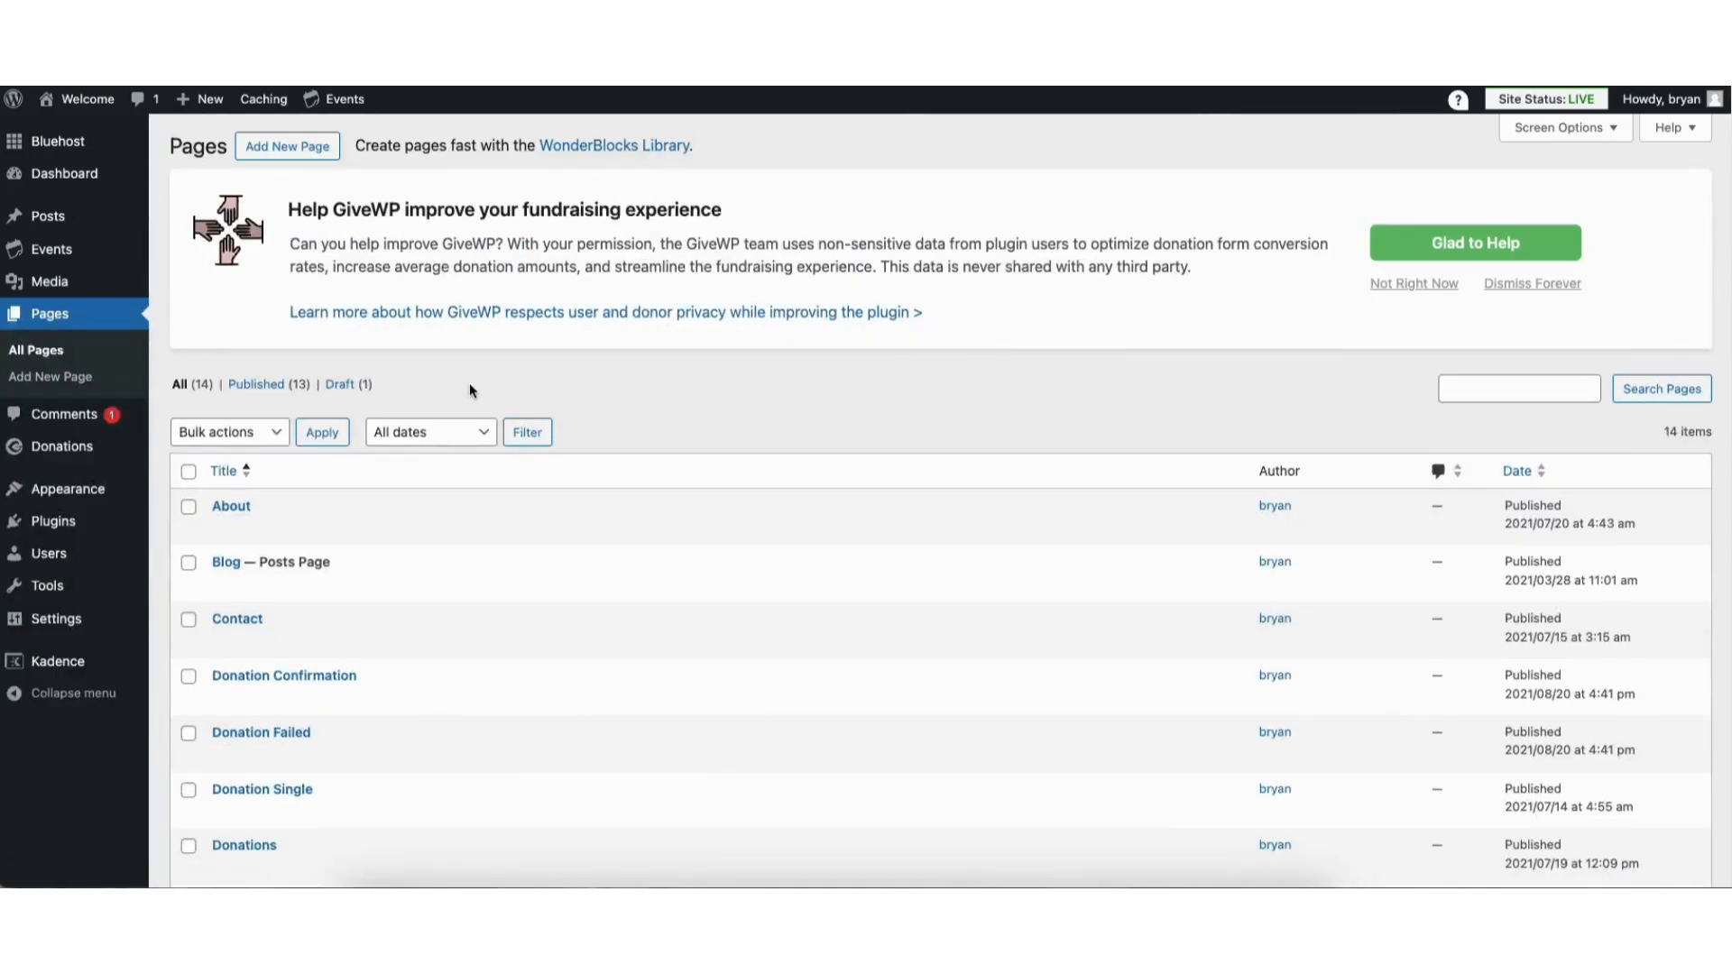
mouse_move(51, 291)
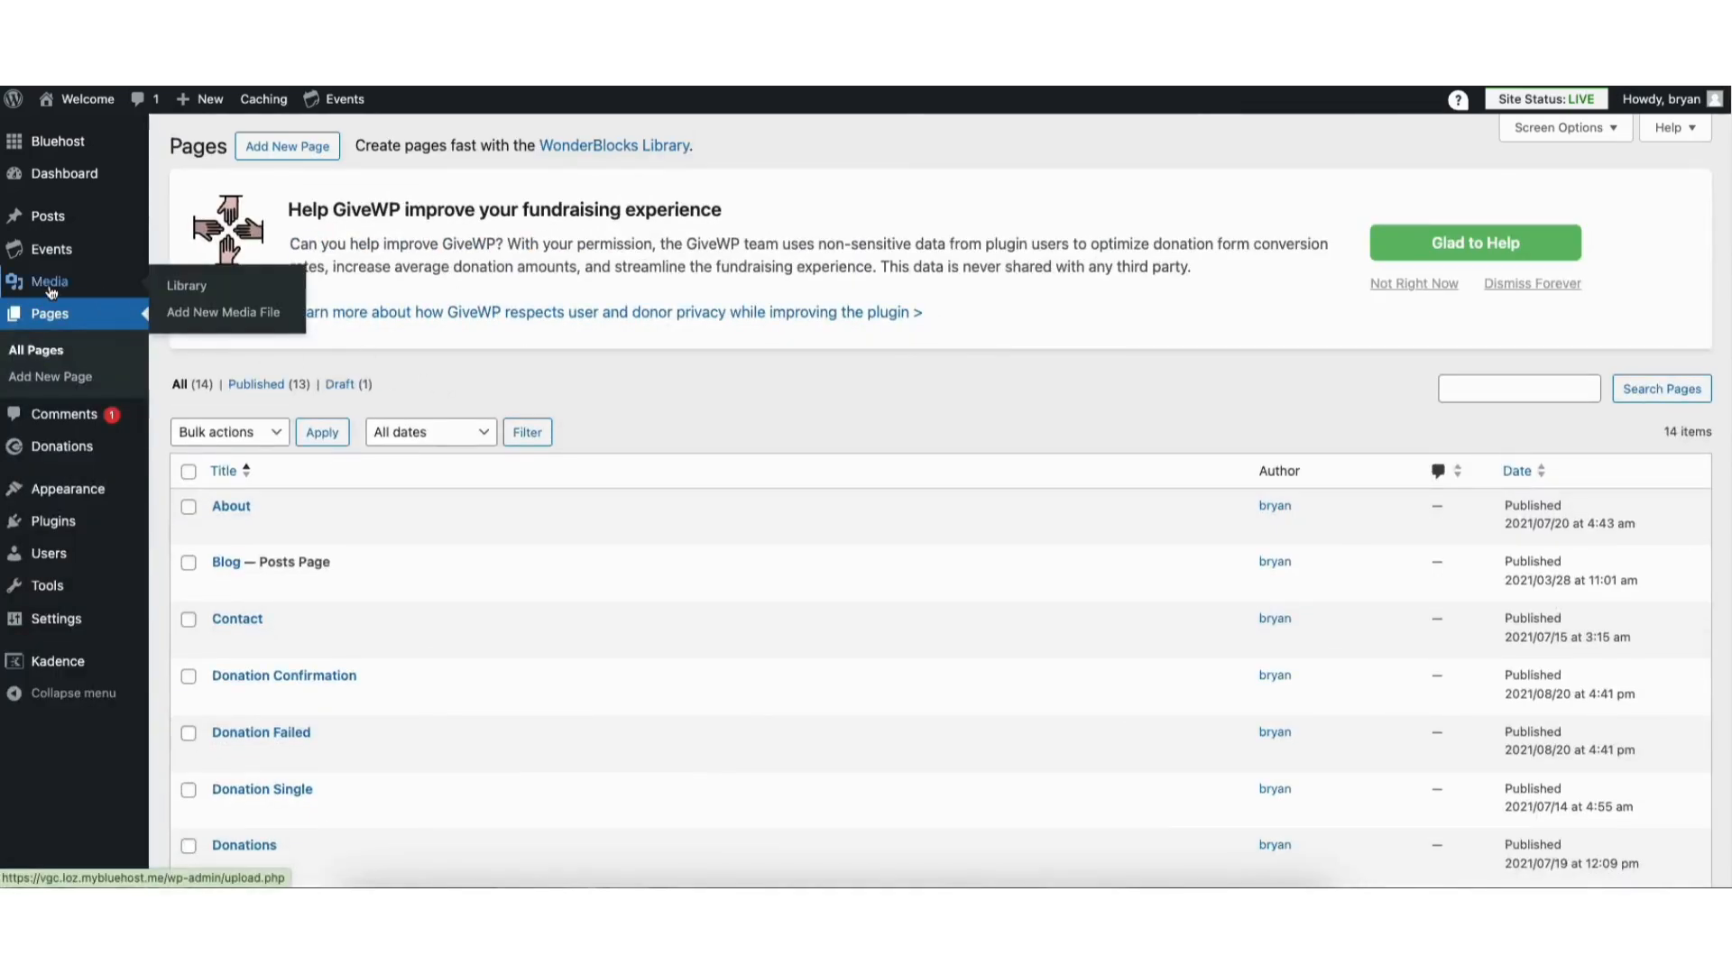
left_click(182, 289)
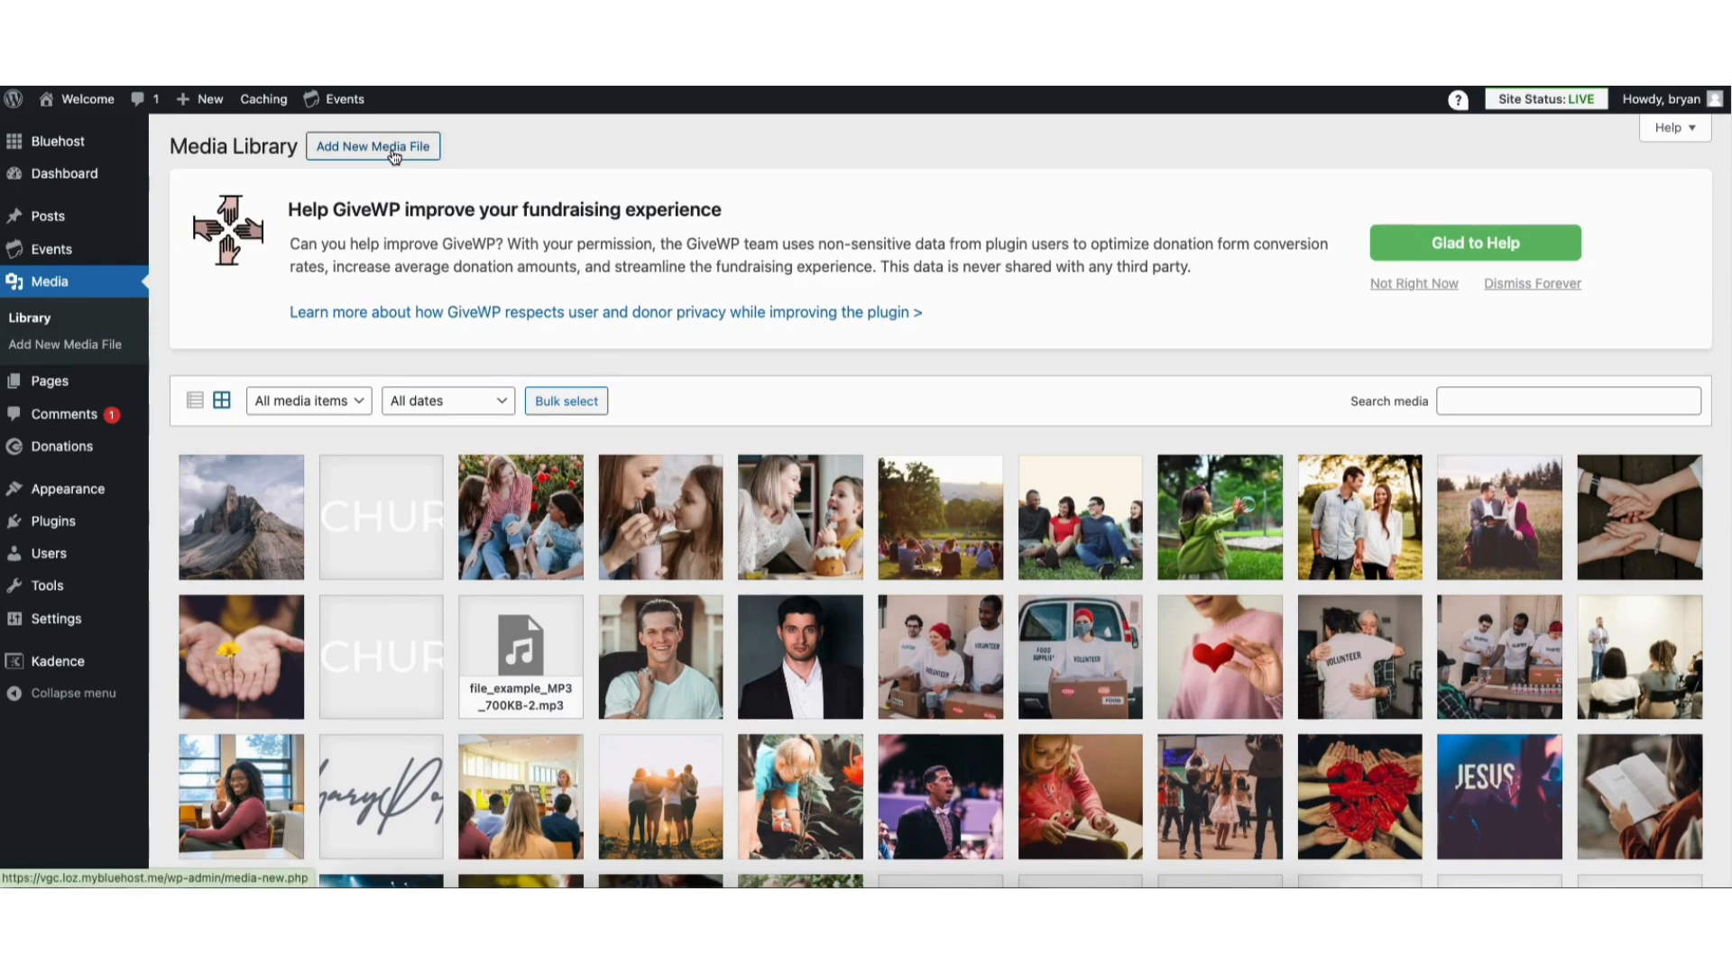
- Review the site's posts list, its comments and the Add Plugins catalogue
mouse_move(57, 220)
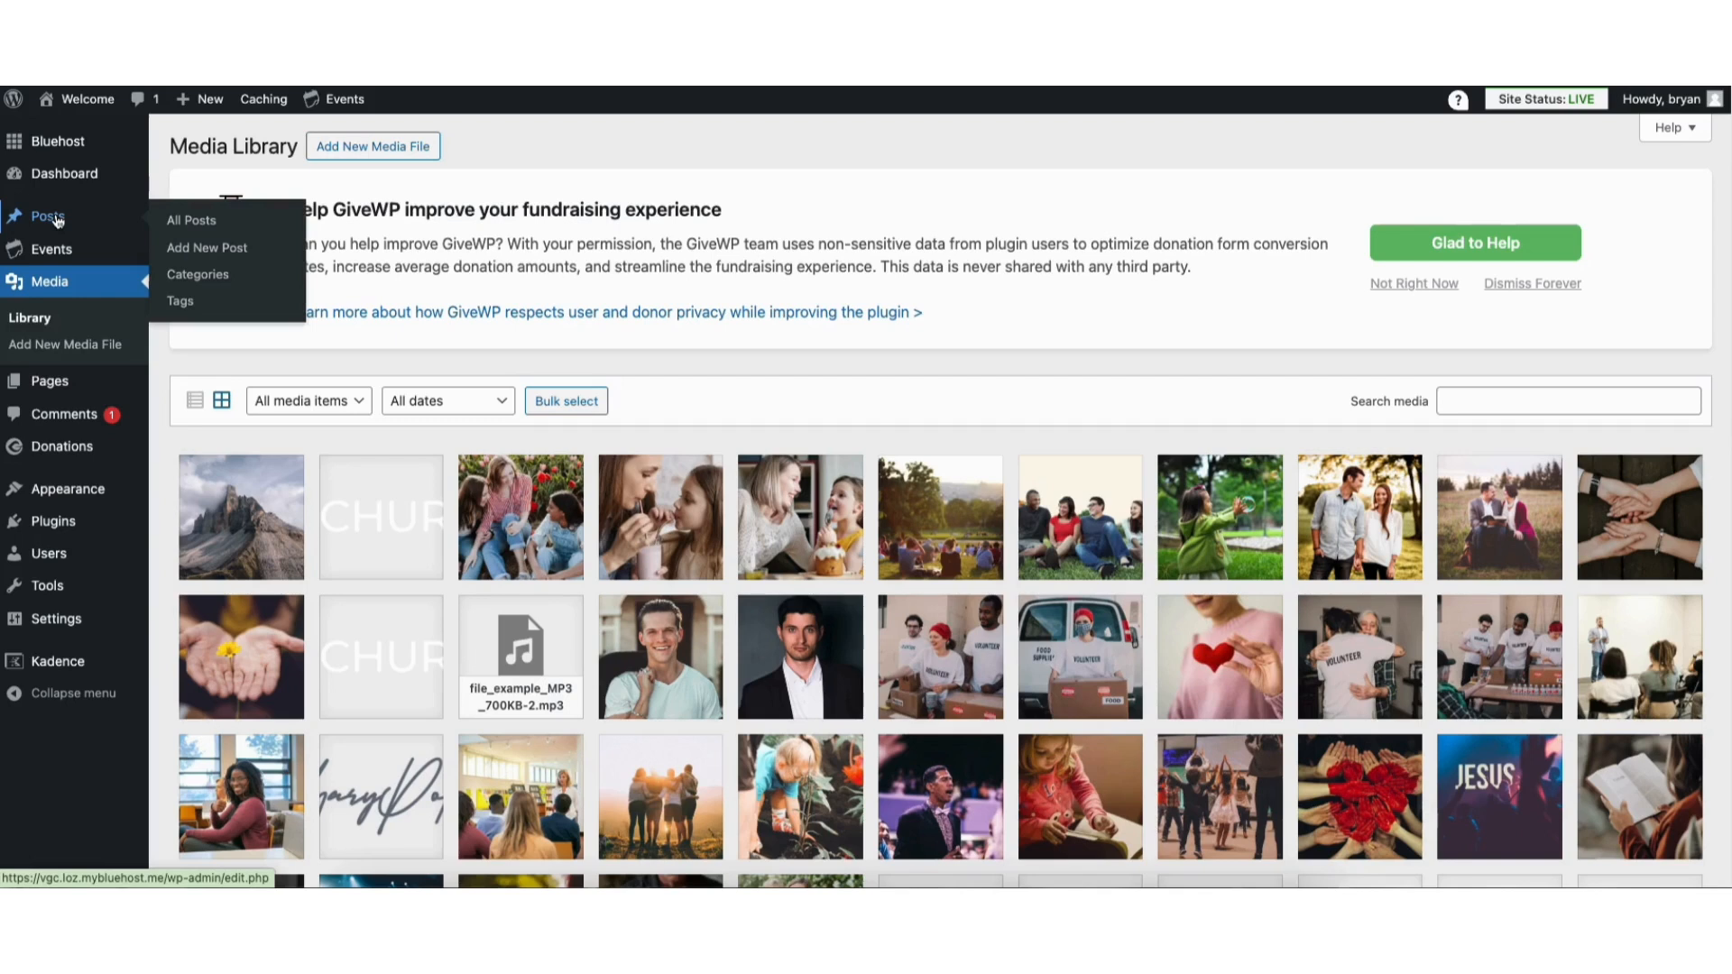
left_click(197, 228)
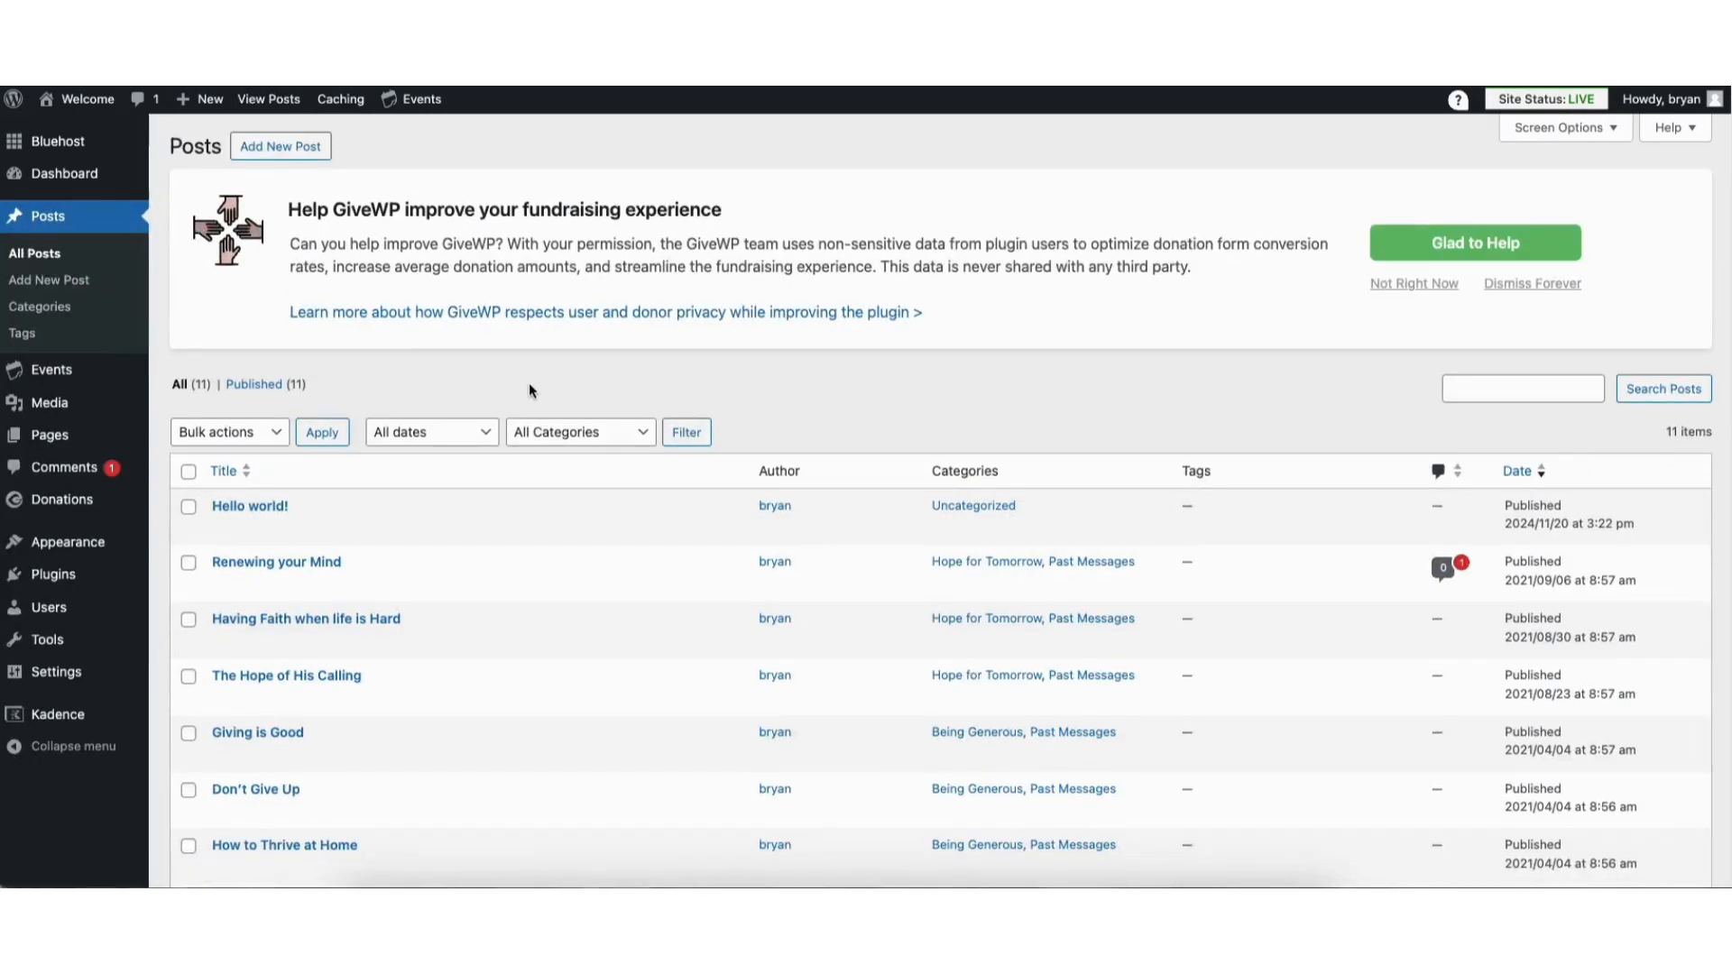
left_click(74, 467)
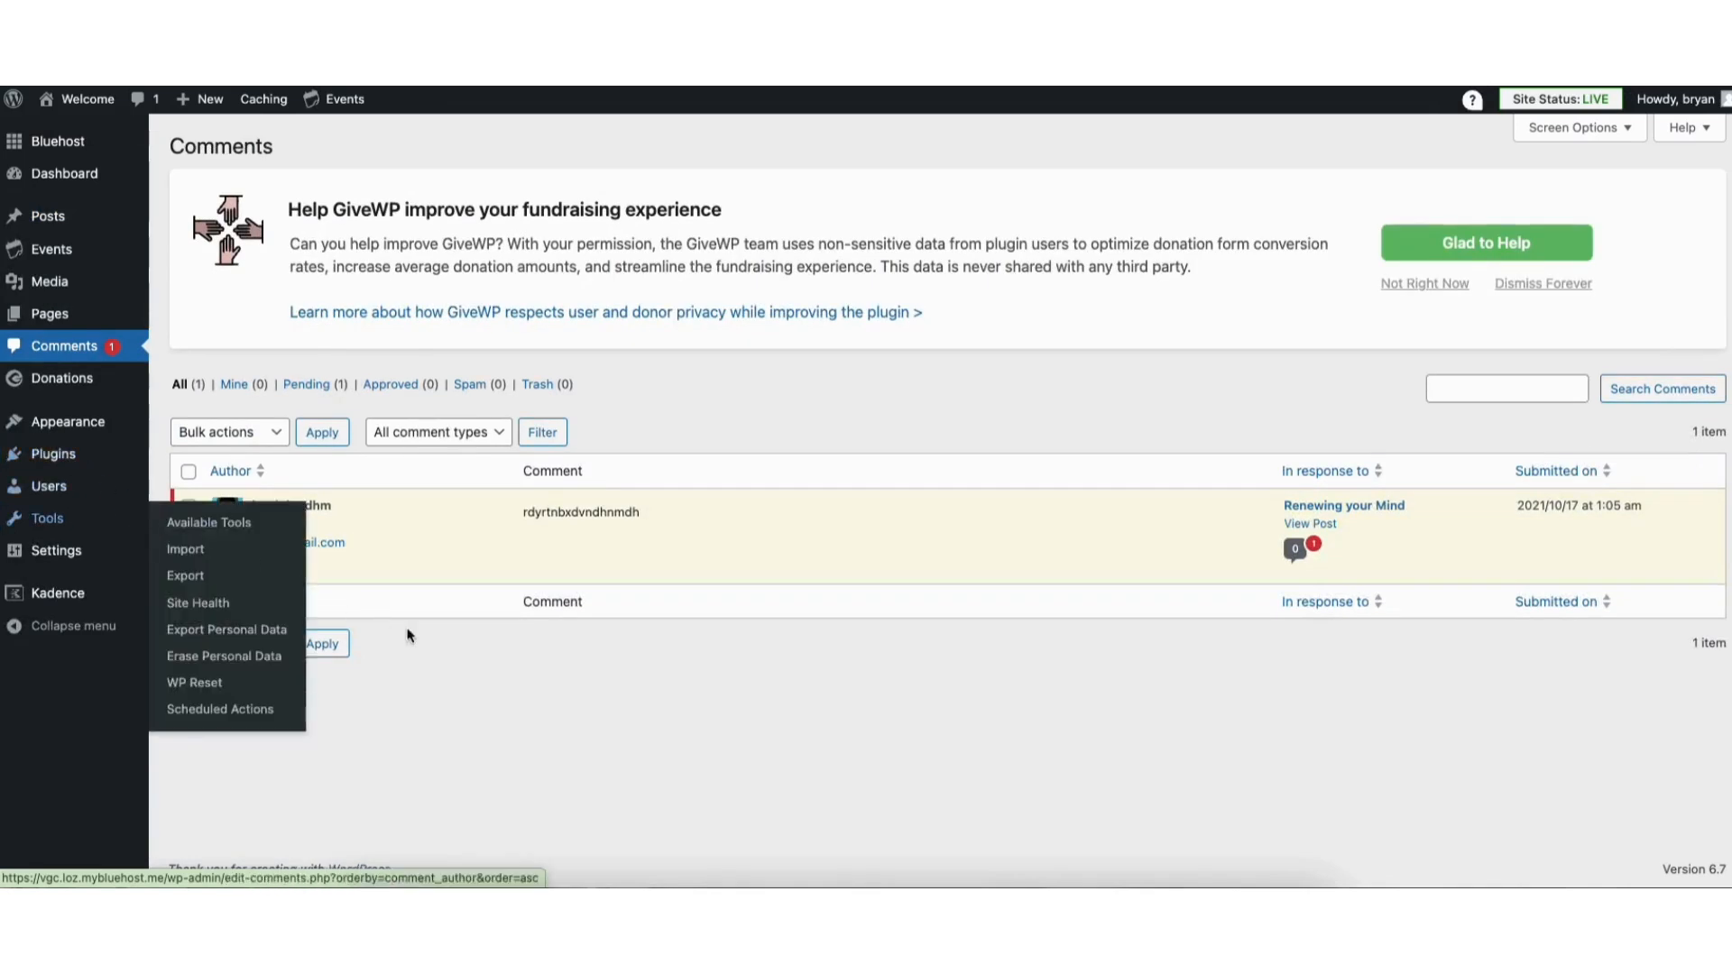
mouse_move(560, 557)
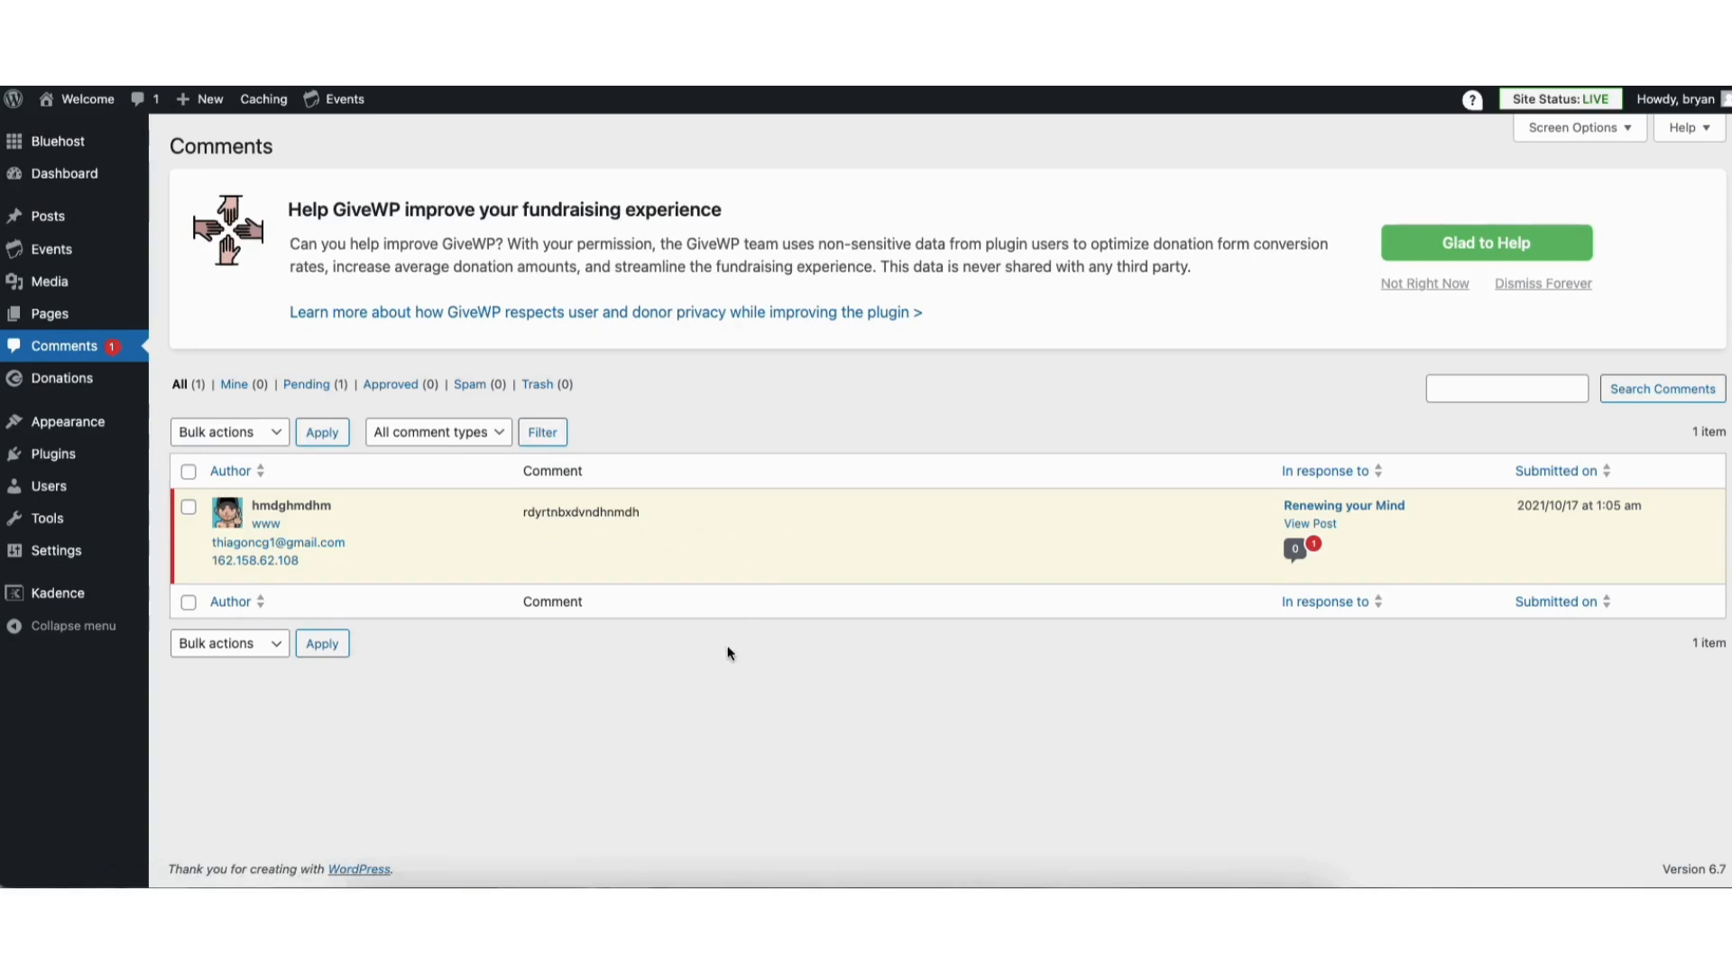
mouse_move(55, 462)
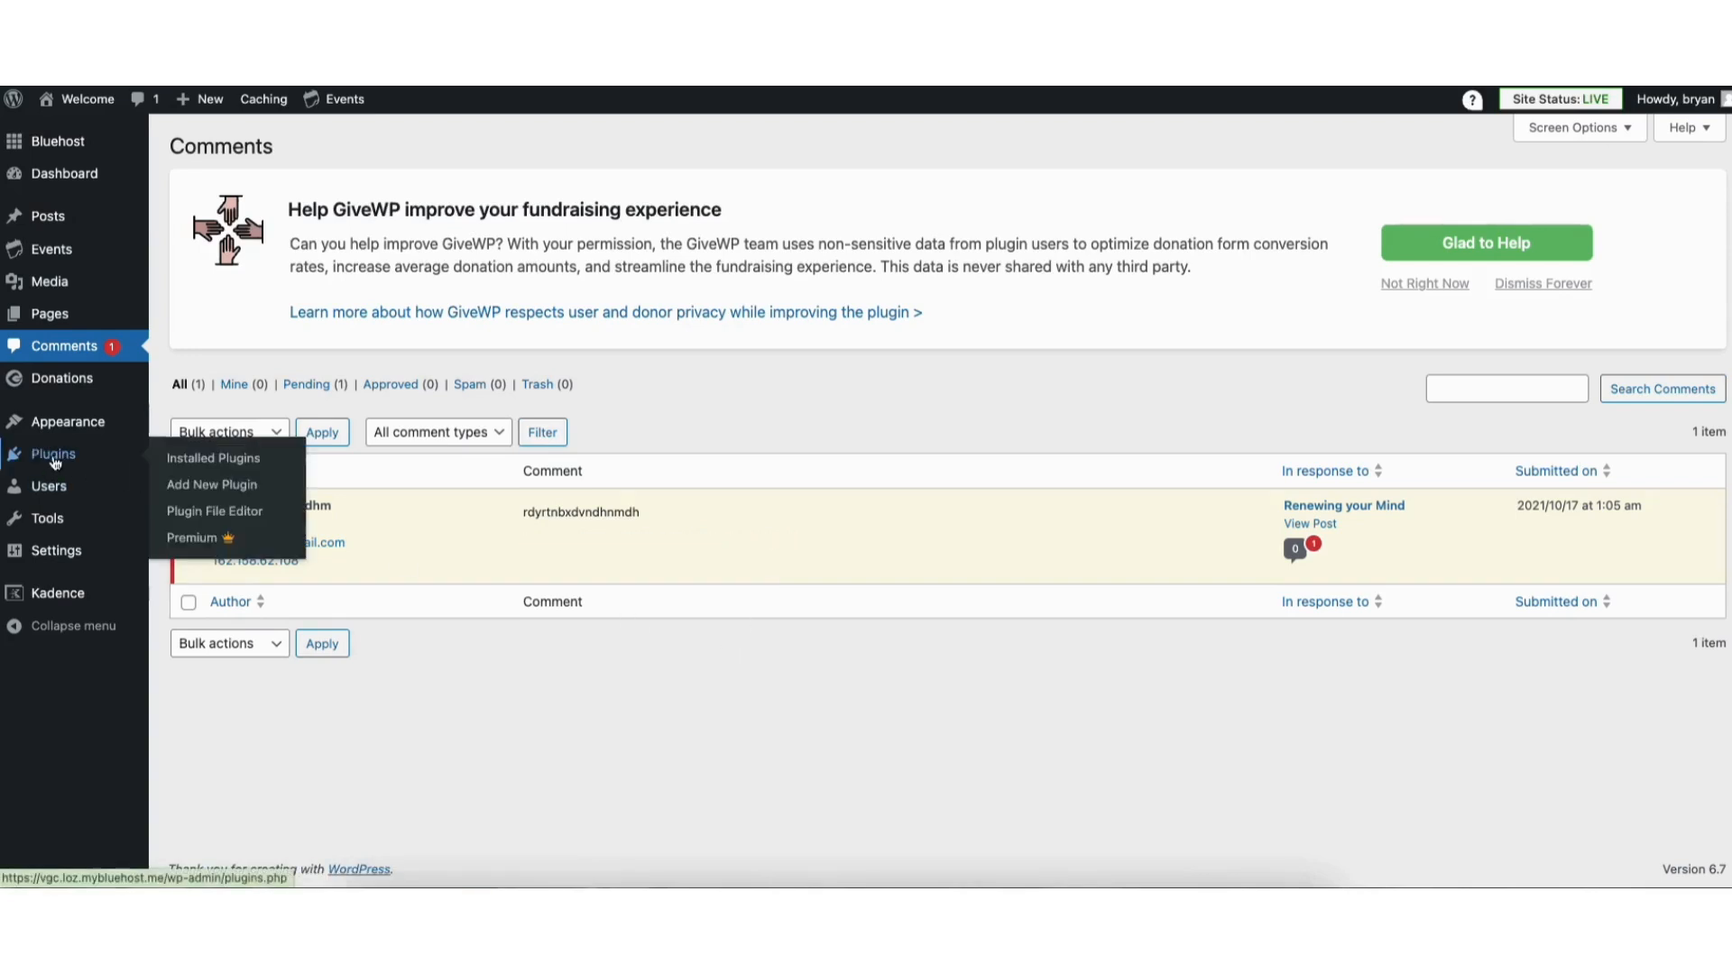
left_click(202, 488)
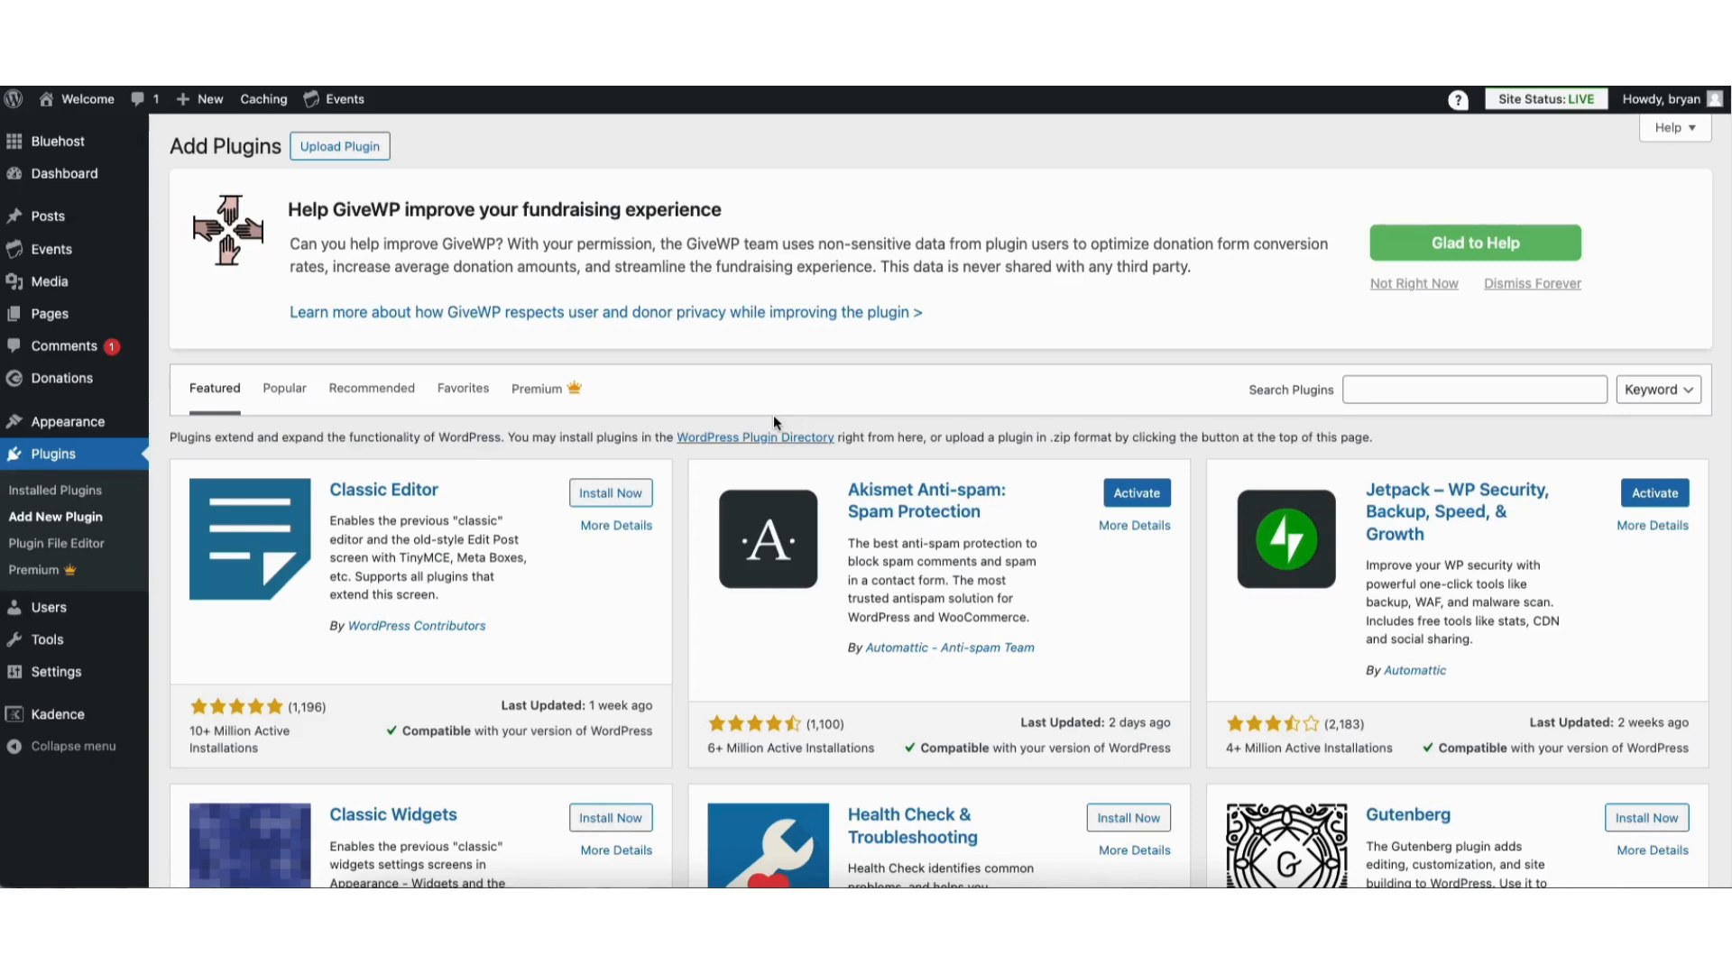
- Open the site's menu editor and load the Primary menu for editing
mouse_move(91, 429)
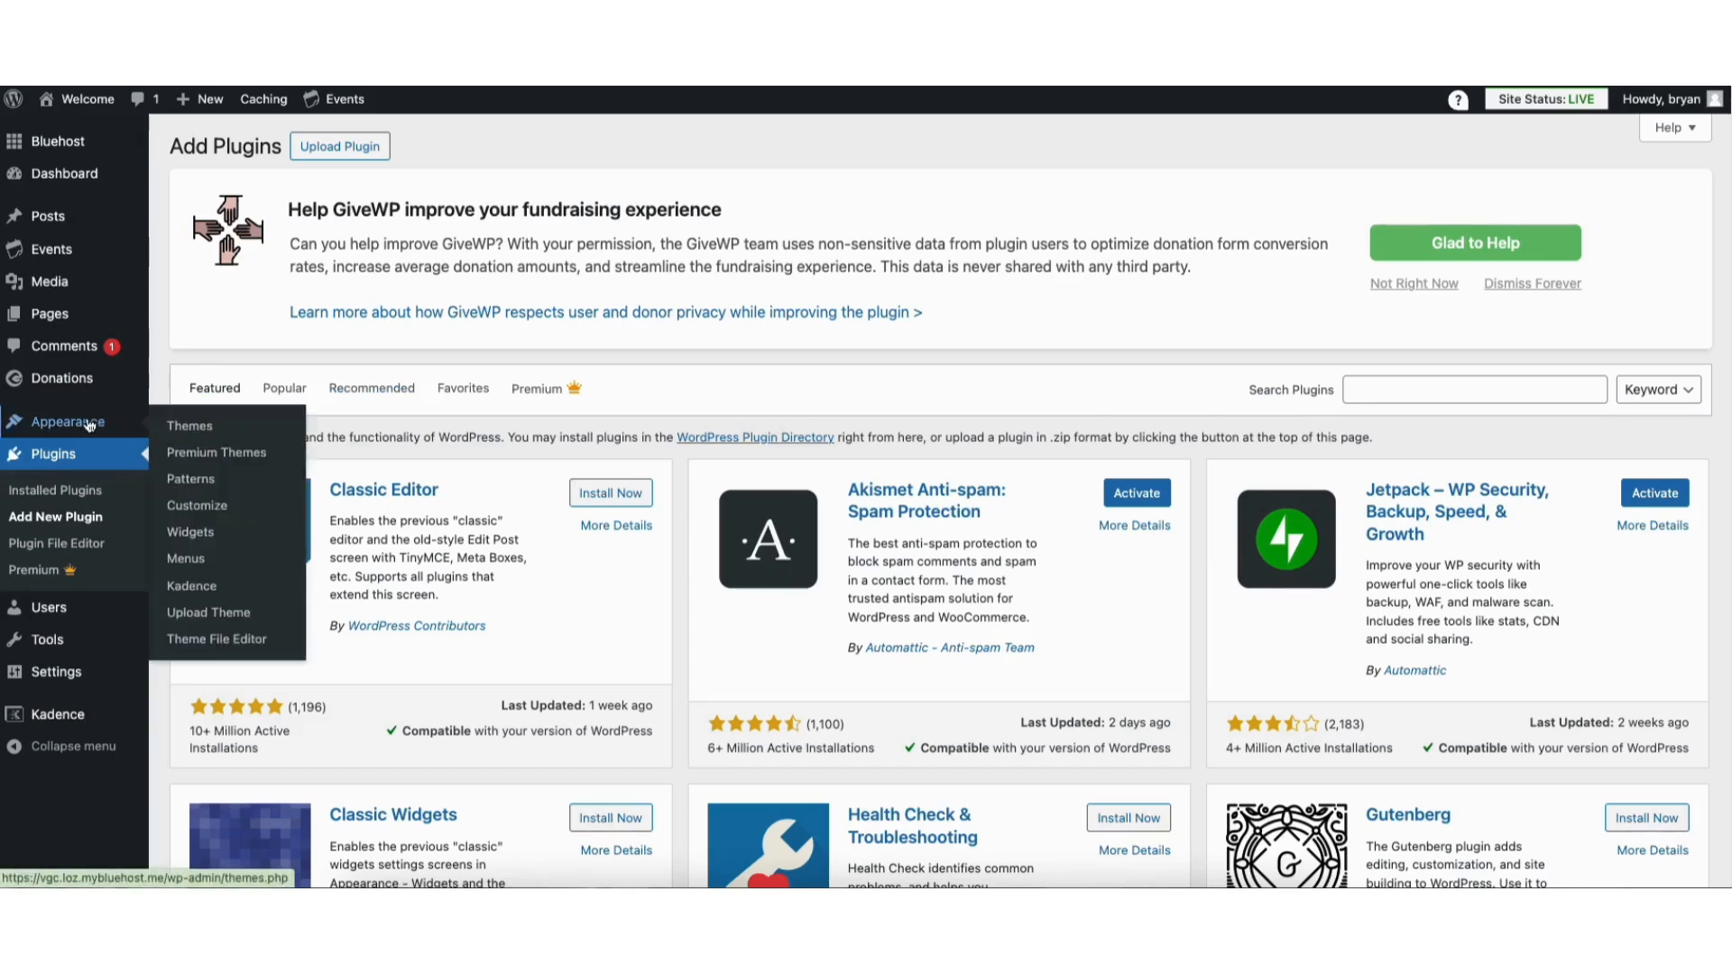
left_click(191, 560)
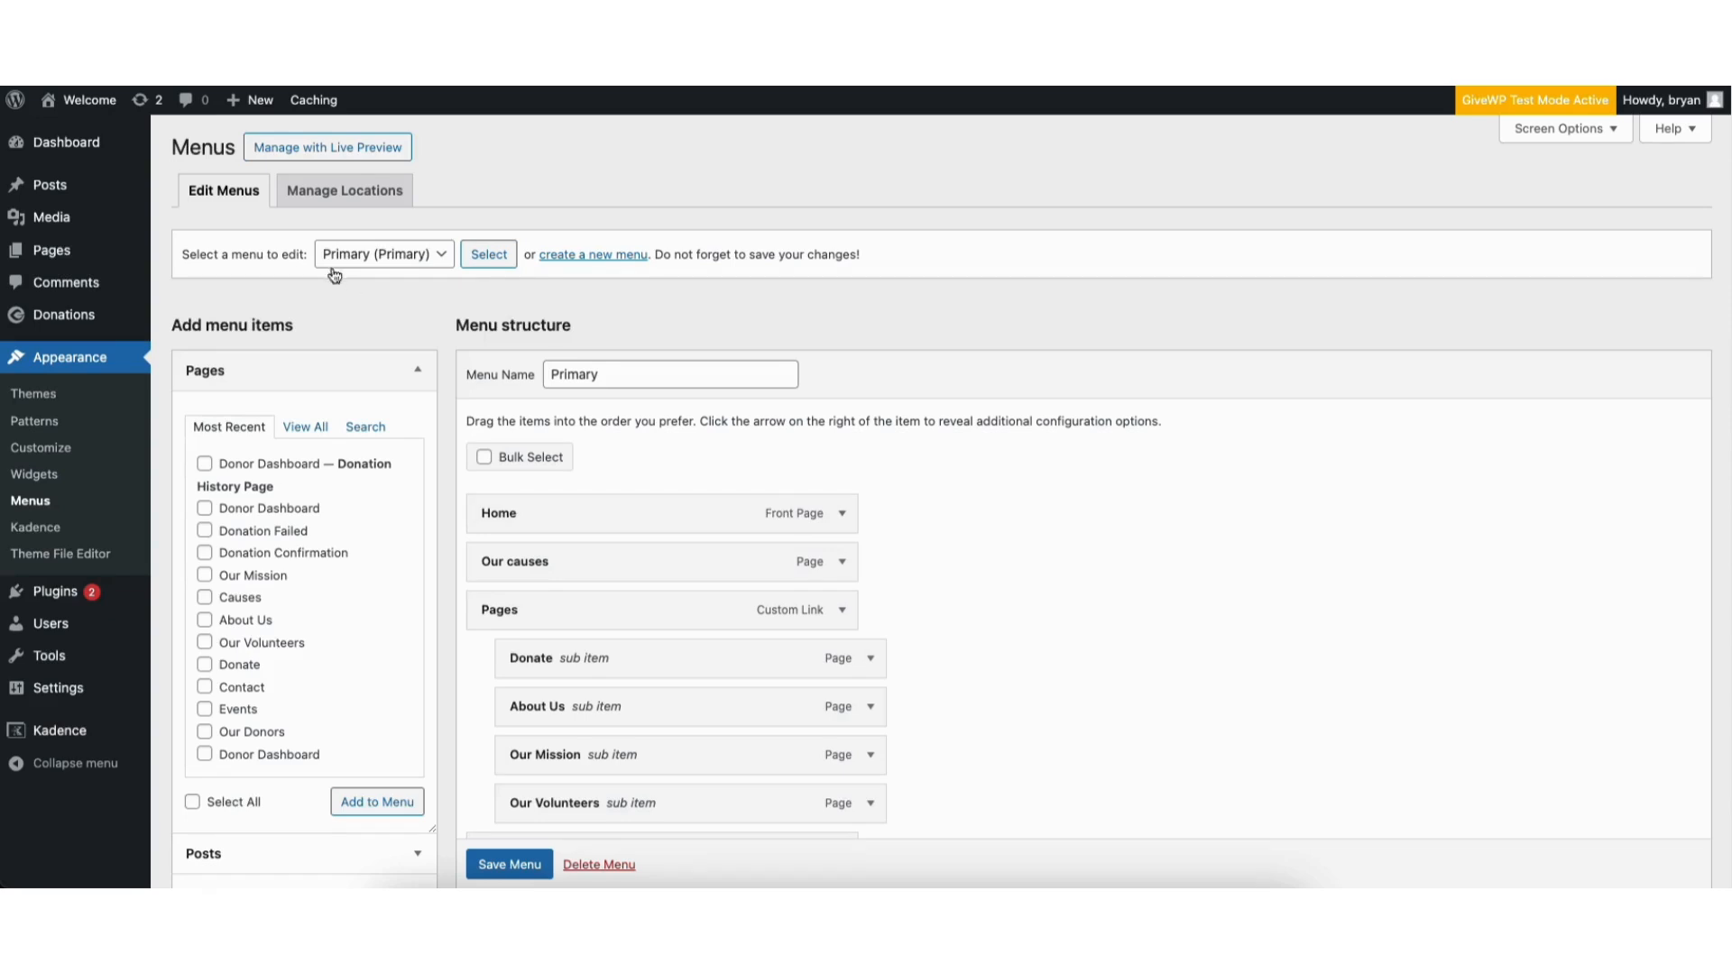
left_click(367, 257)
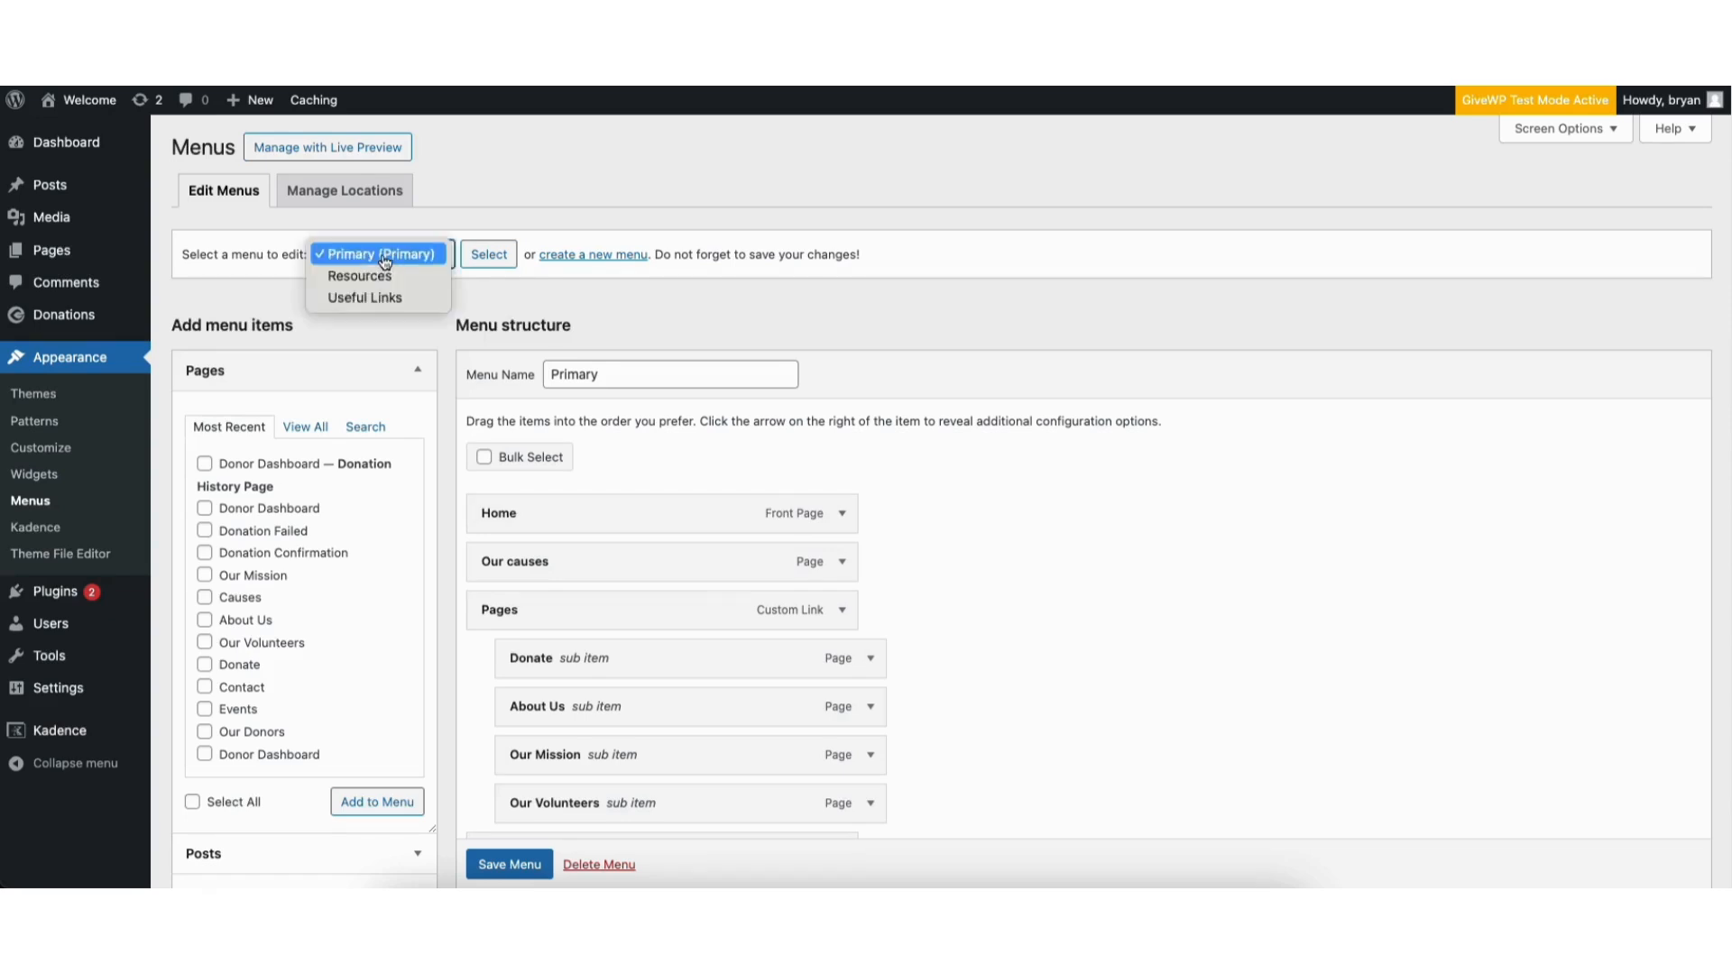
left_click(383, 256)
left_click(481, 259)
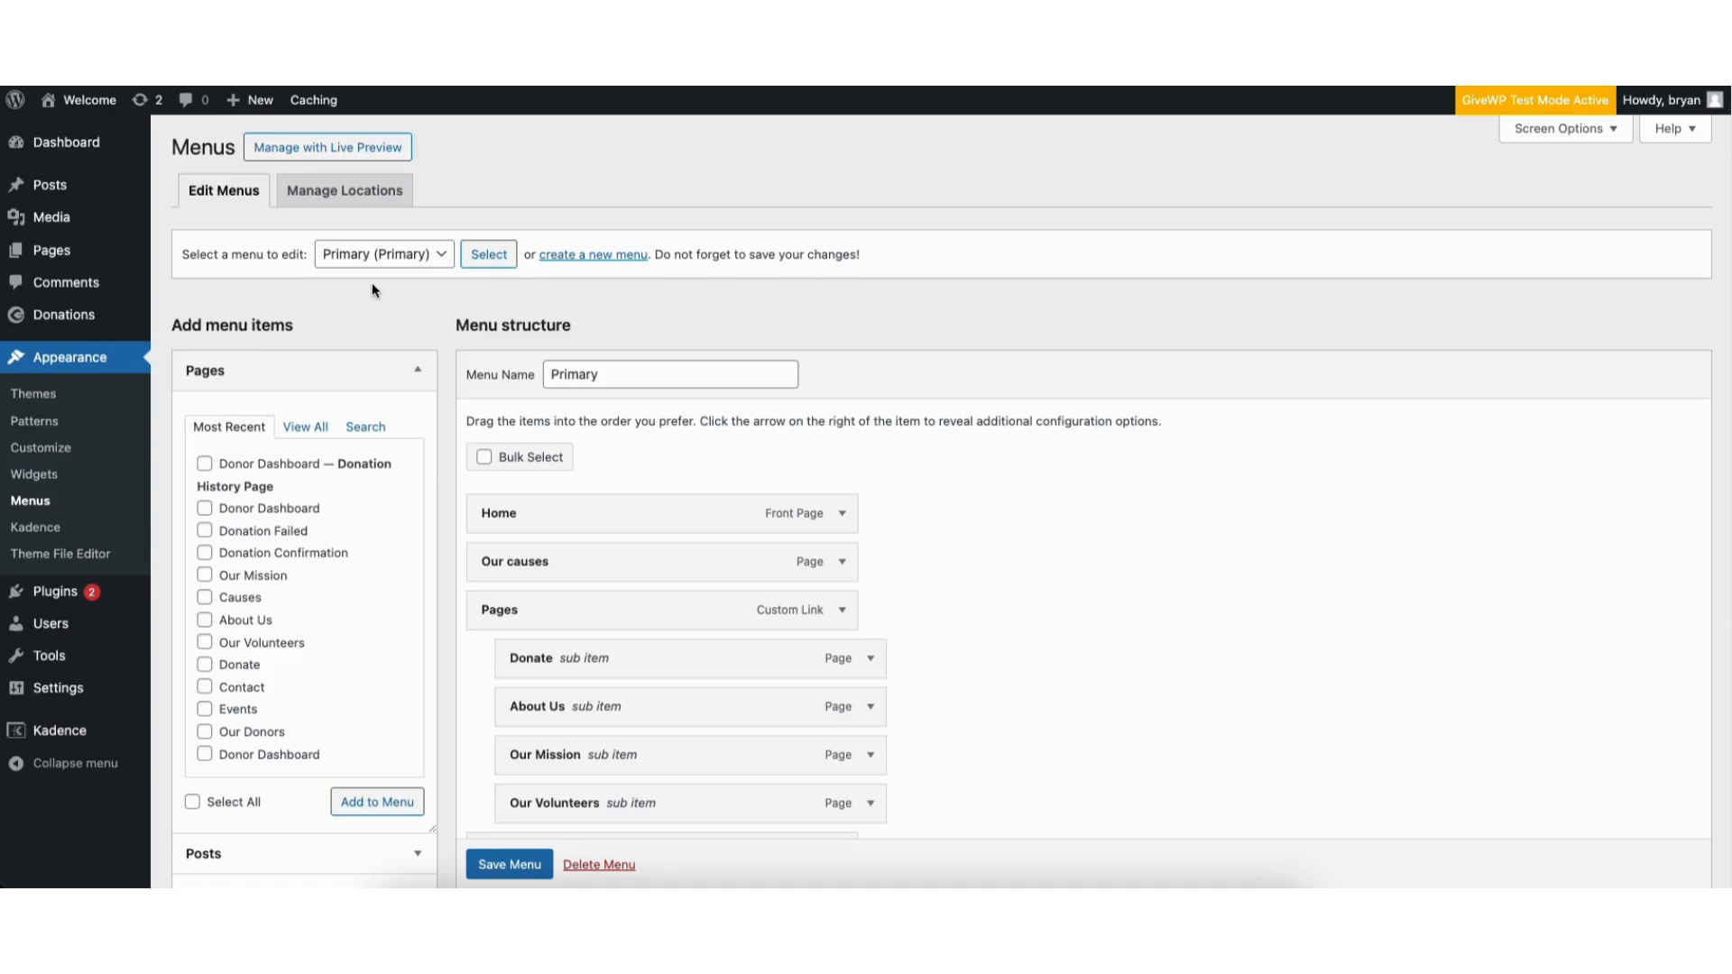
- Add the Causes page to the Primary menu and place it between Blog and Contact
left_click(205, 597)
left_click(353, 808)
scroll(1721, 503, "down", 3)
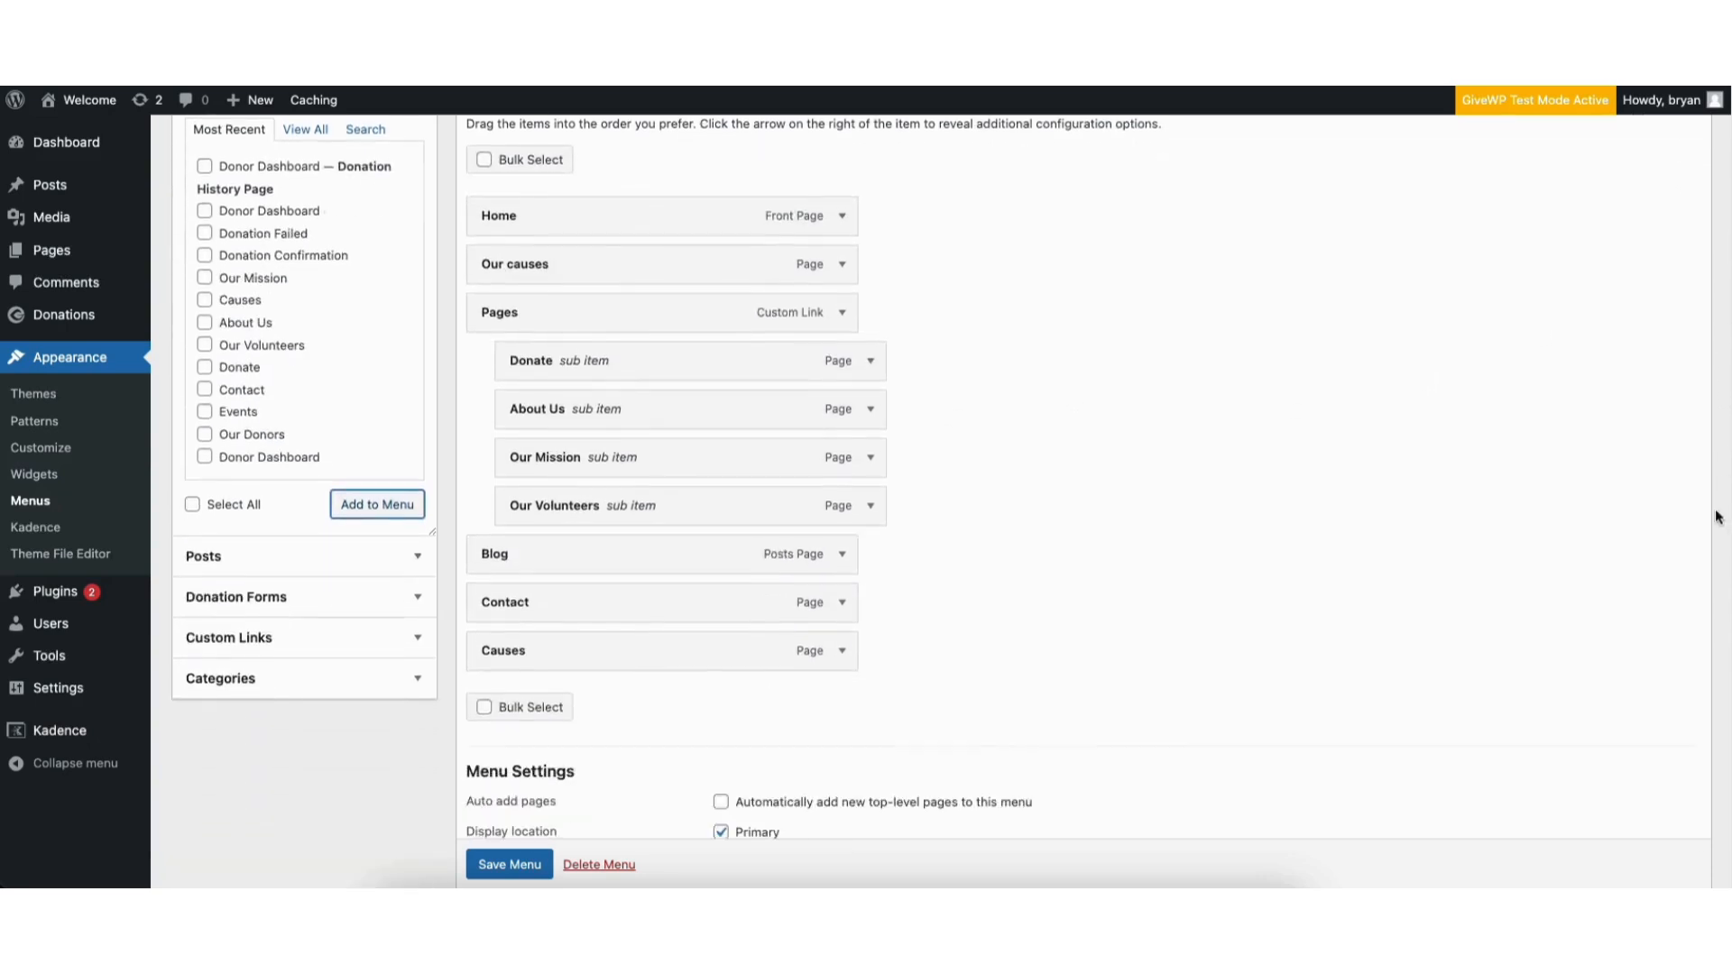
left_click_drag(532, 644, 529, 592)
- Review the Causes menu item's navigation label, parent and order settings in the Primary menu
left_click(842, 596)
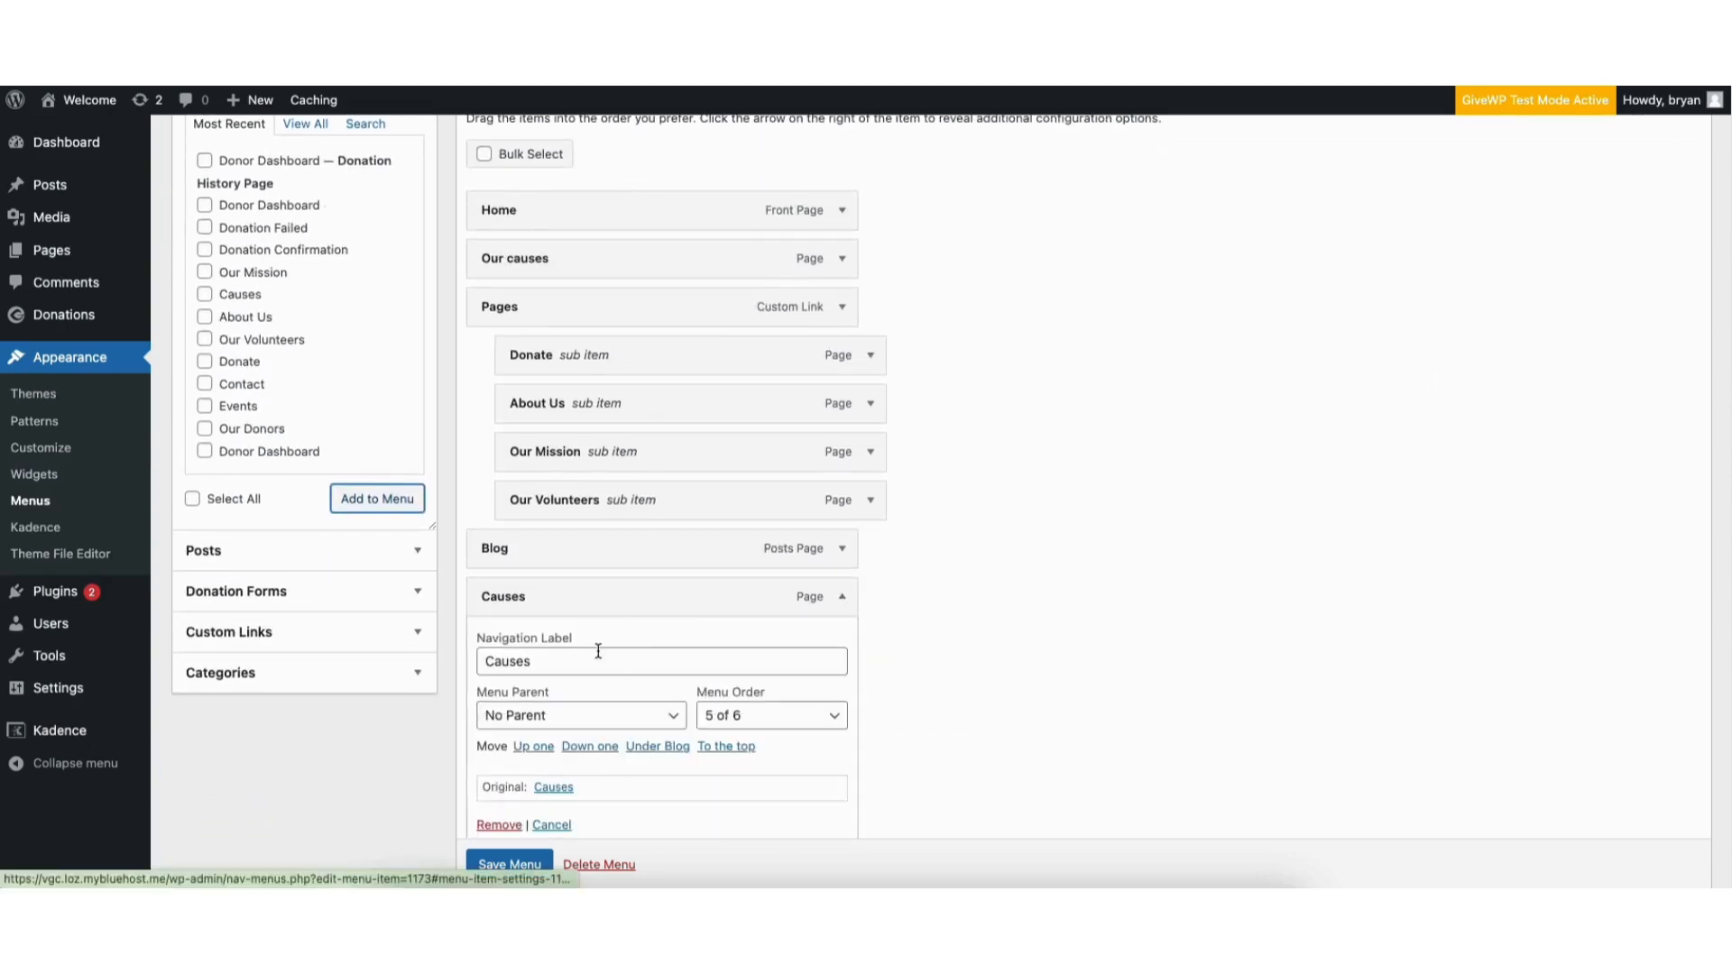
double_click(548, 660)
left_click(557, 661)
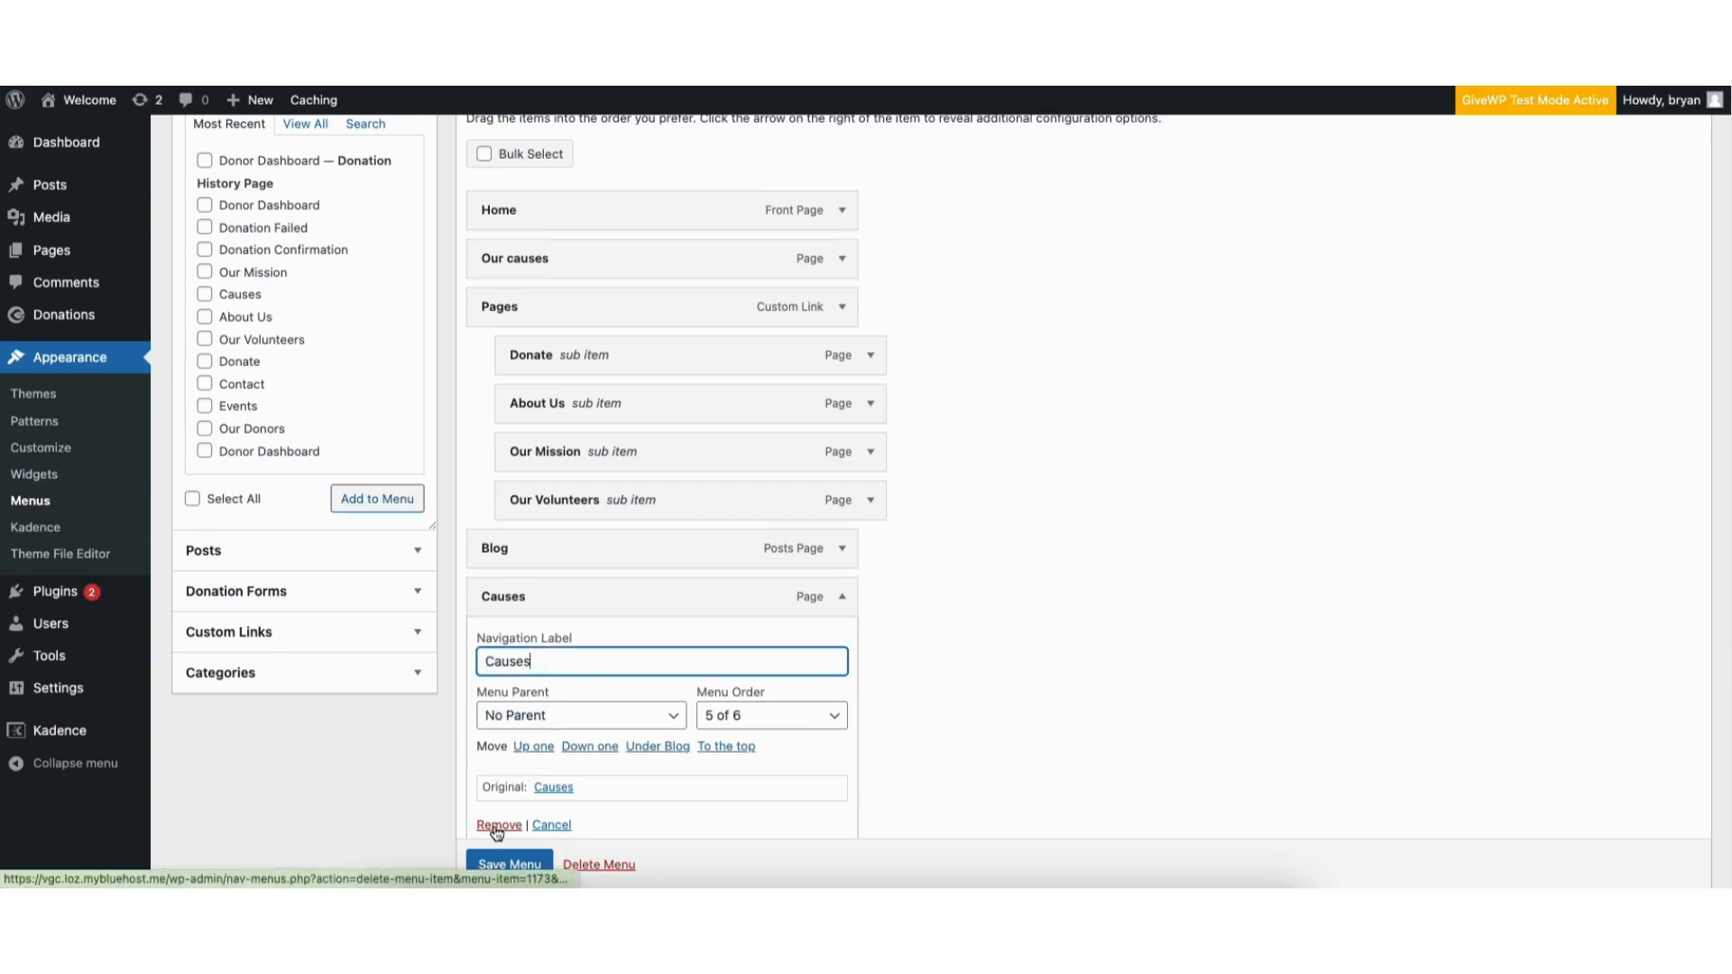
left_click(842, 597)
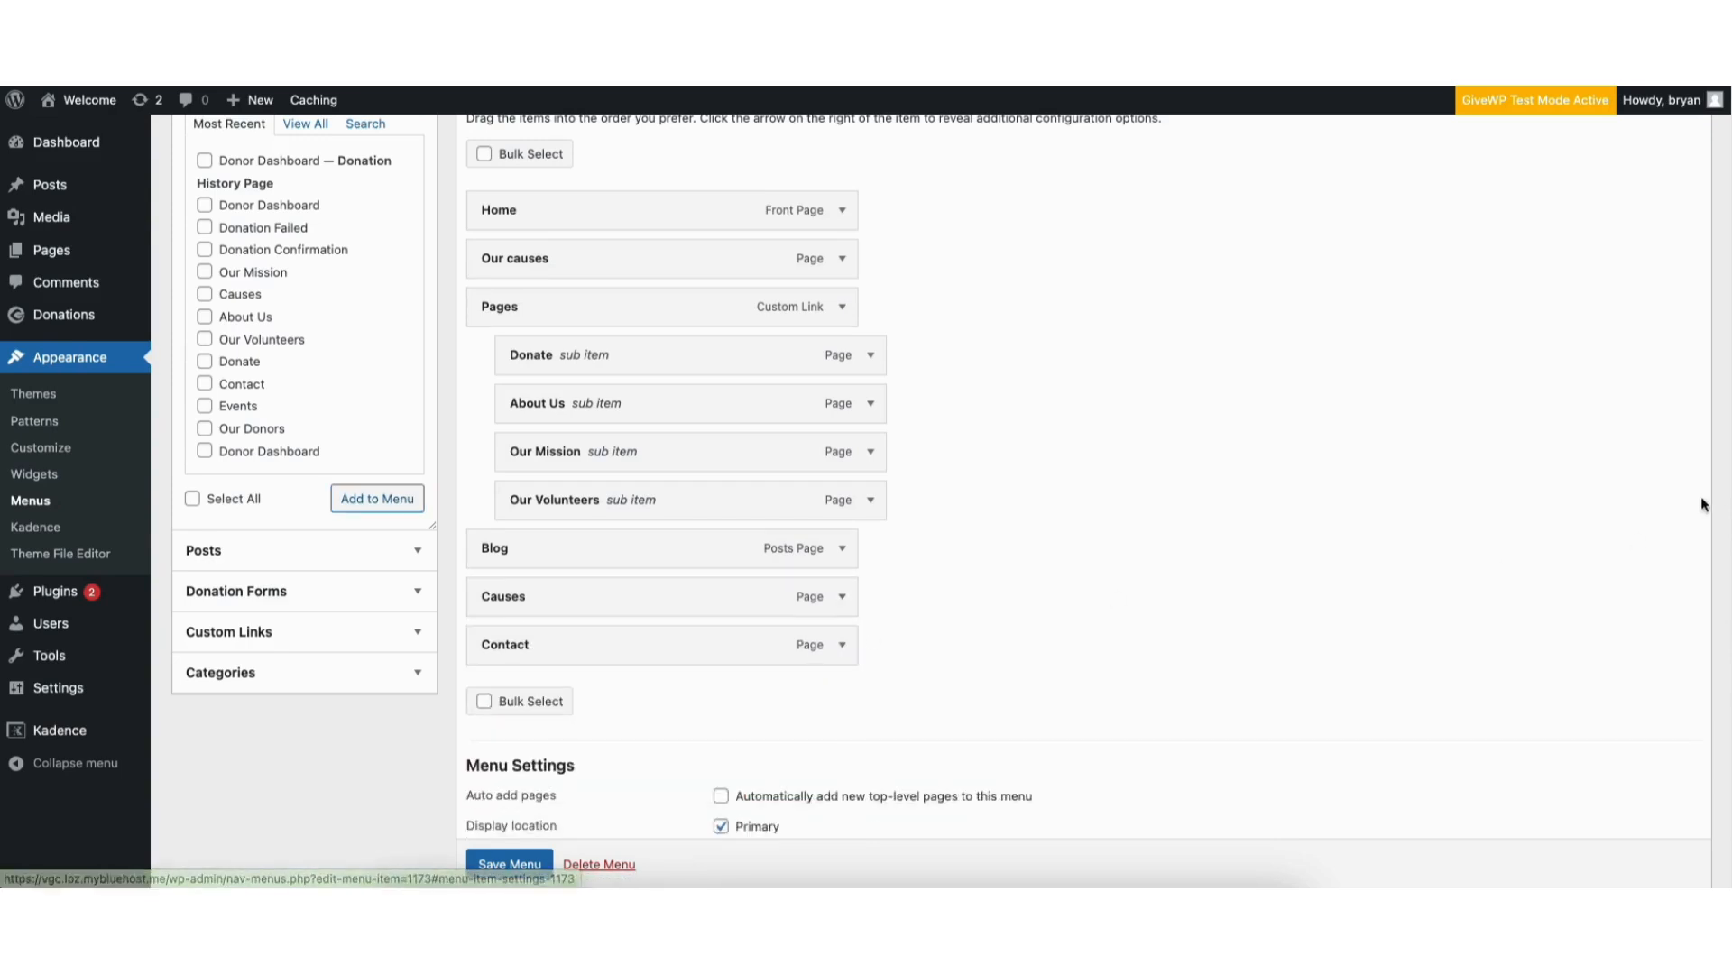
scroll(1726, 167, "up", 3)
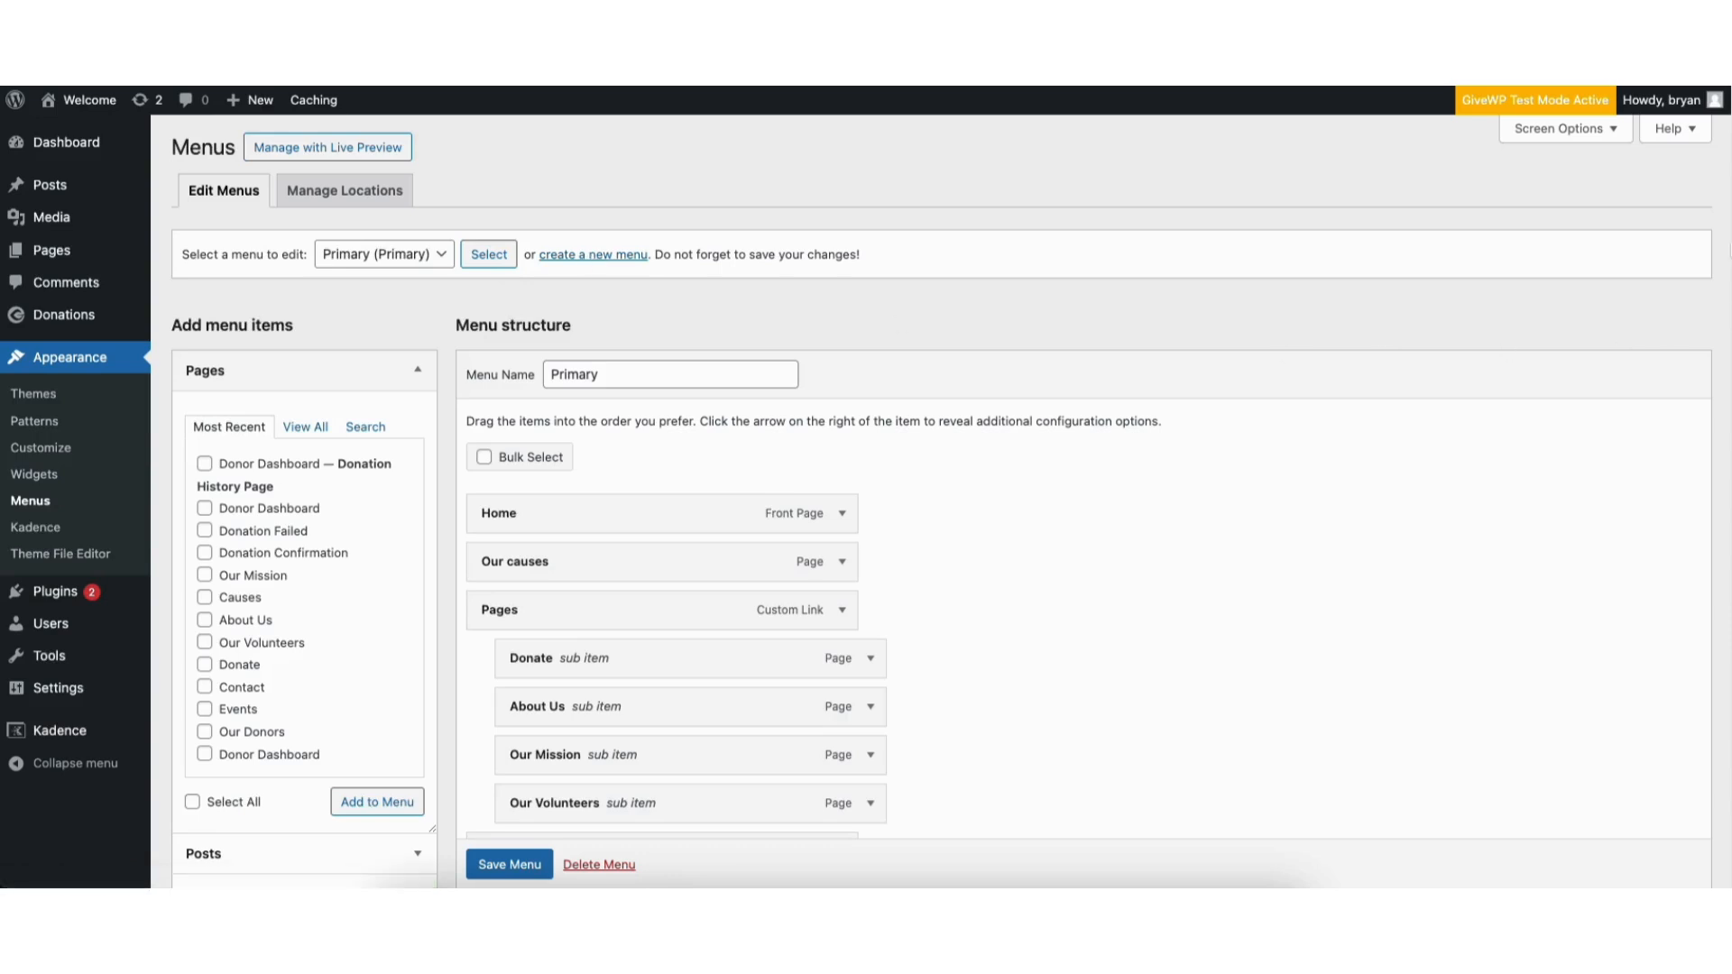
- Add the Causes page to the Primary menu again, nest one Causes item under Pages after Our Volunteers, and save the menu
scroll(1708, 380, "down", 3)
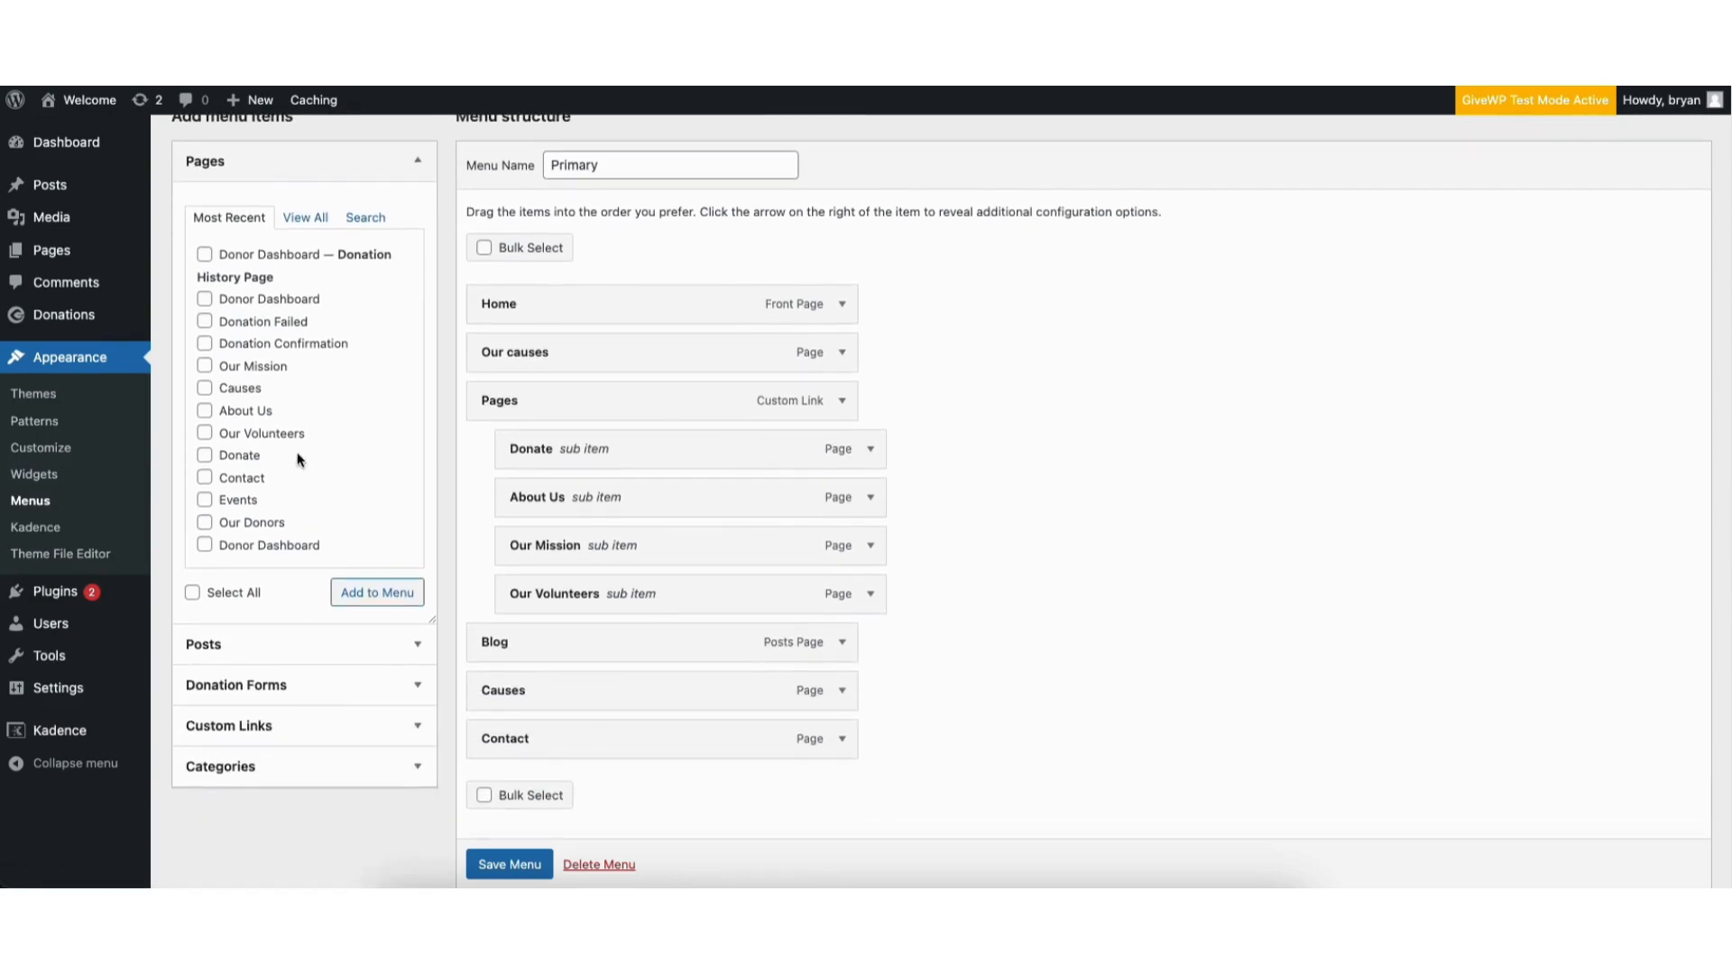
left_click(205, 388)
left_click(370, 592)
left_click_drag(524, 776, 549, 633)
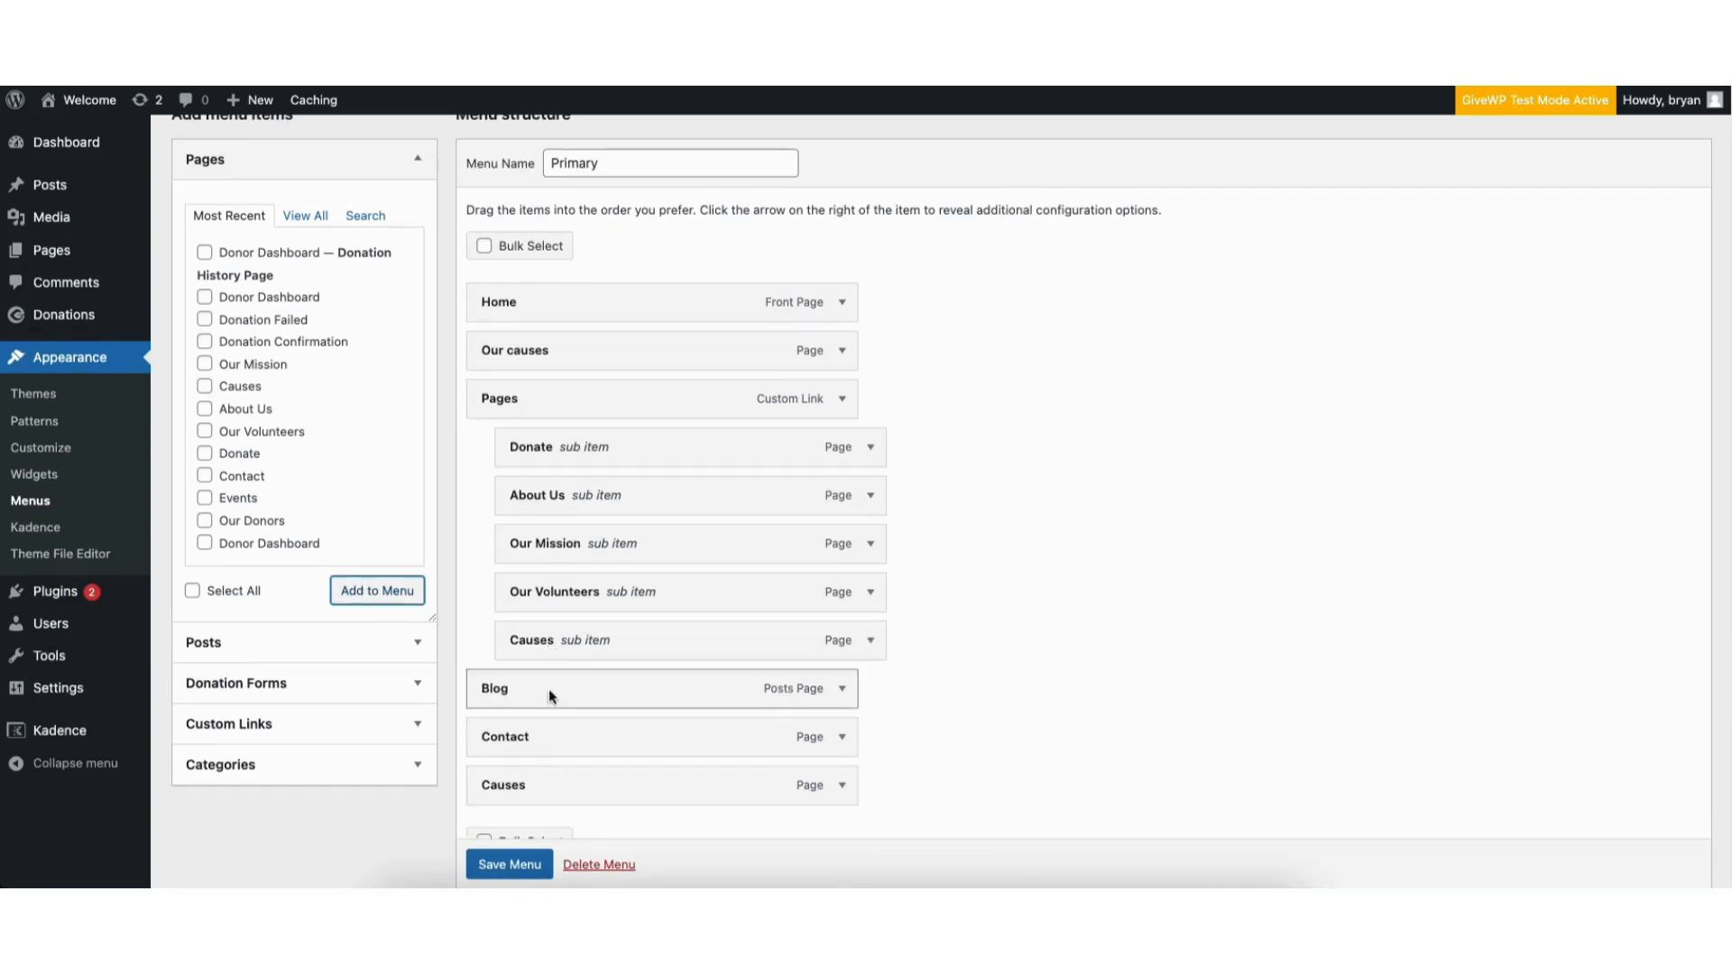
scroll(510, 857, "down", 1)
left_click(510, 864)
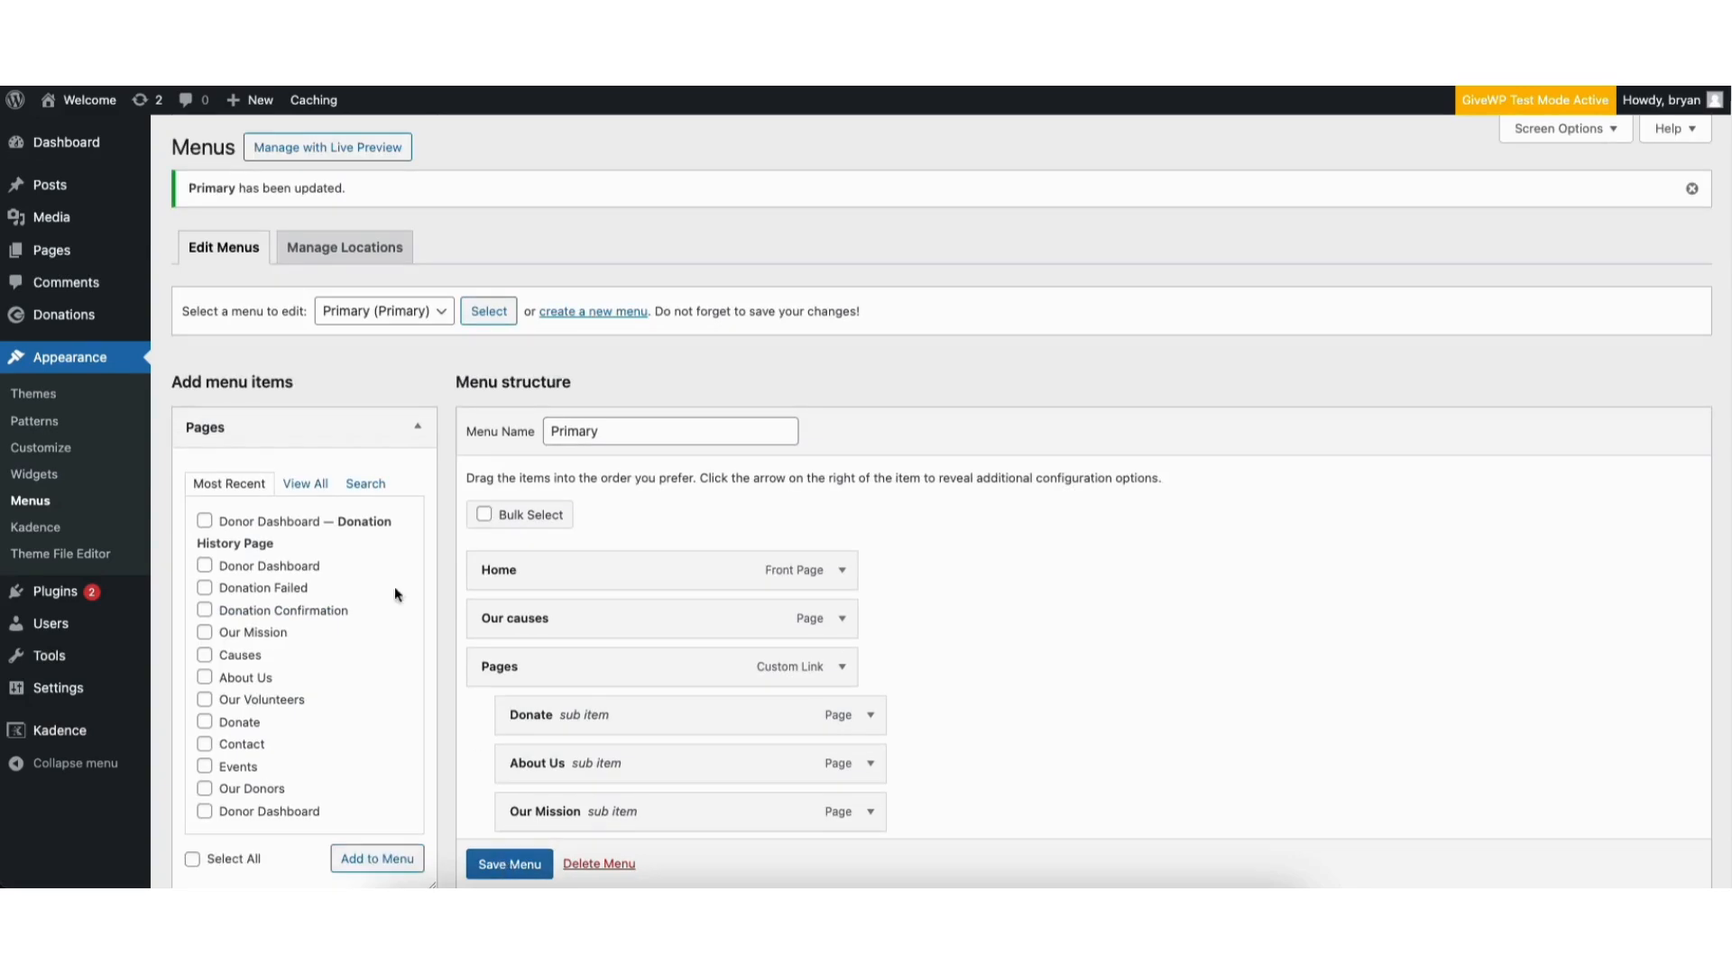
- Visit the live site and check the updated header navigation, including the Pages submenu
mouse_move(85, 101)
left_click(72, 137)
mouse_move(1011, 153)
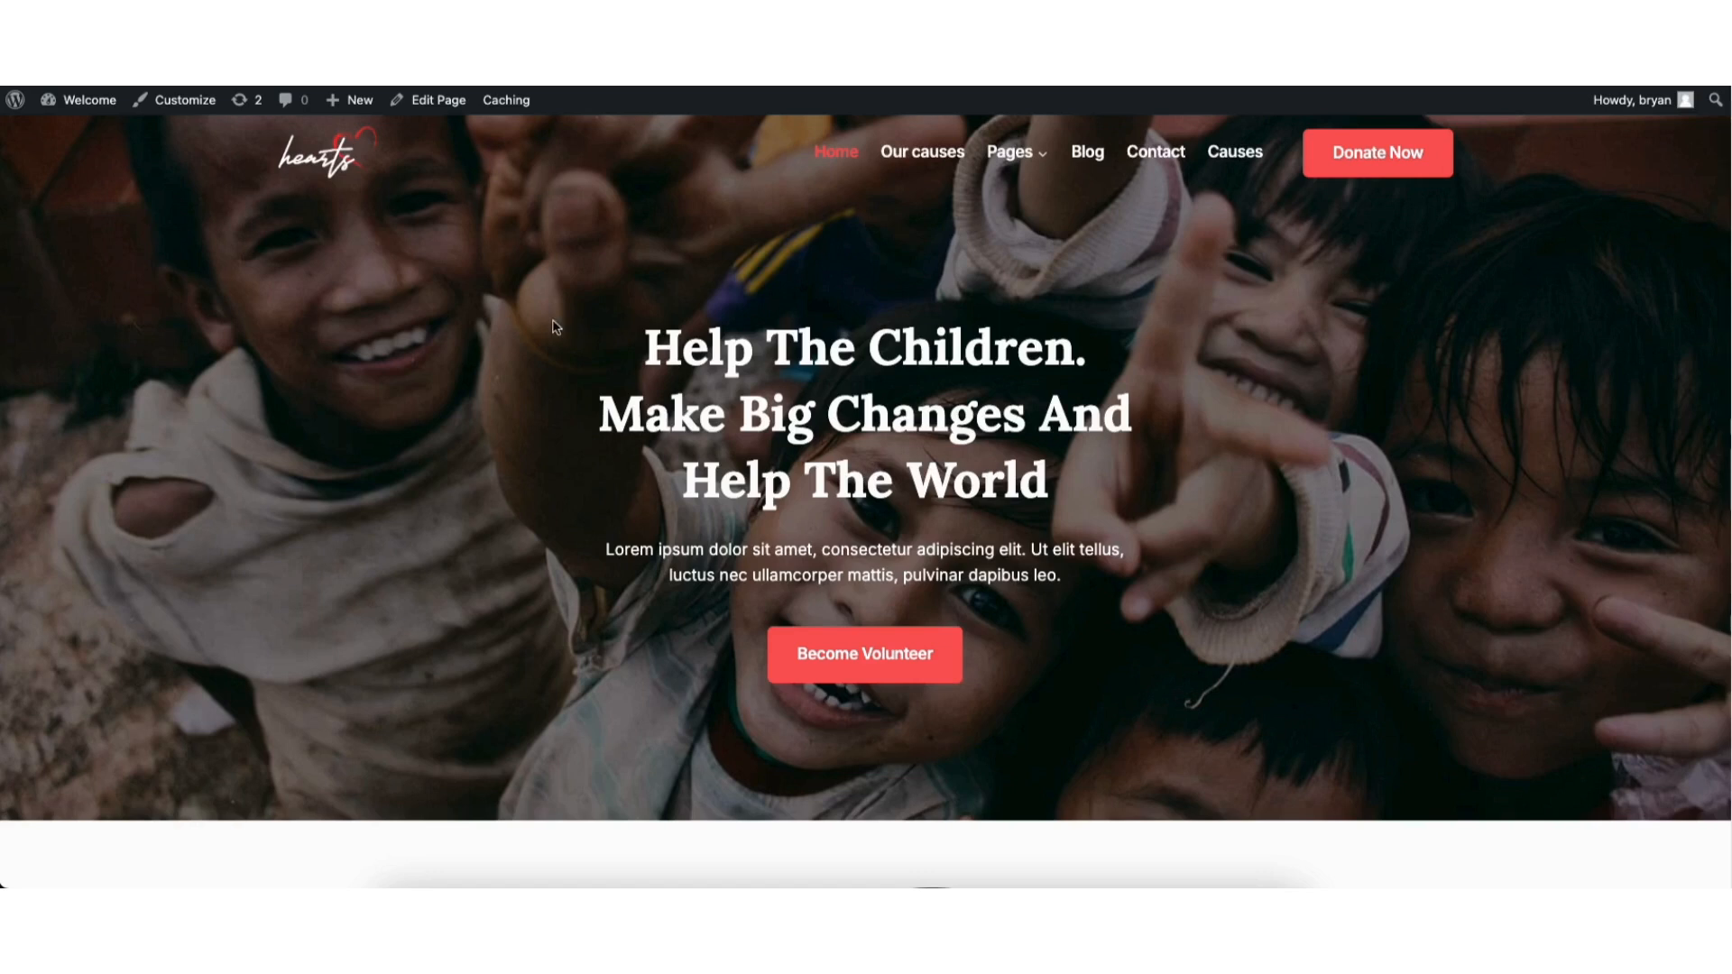
- Open the theme Customizer from the homepage and review the Colors, Buttons and Typography settings under Colors & Fonts
left_click(180, 105)
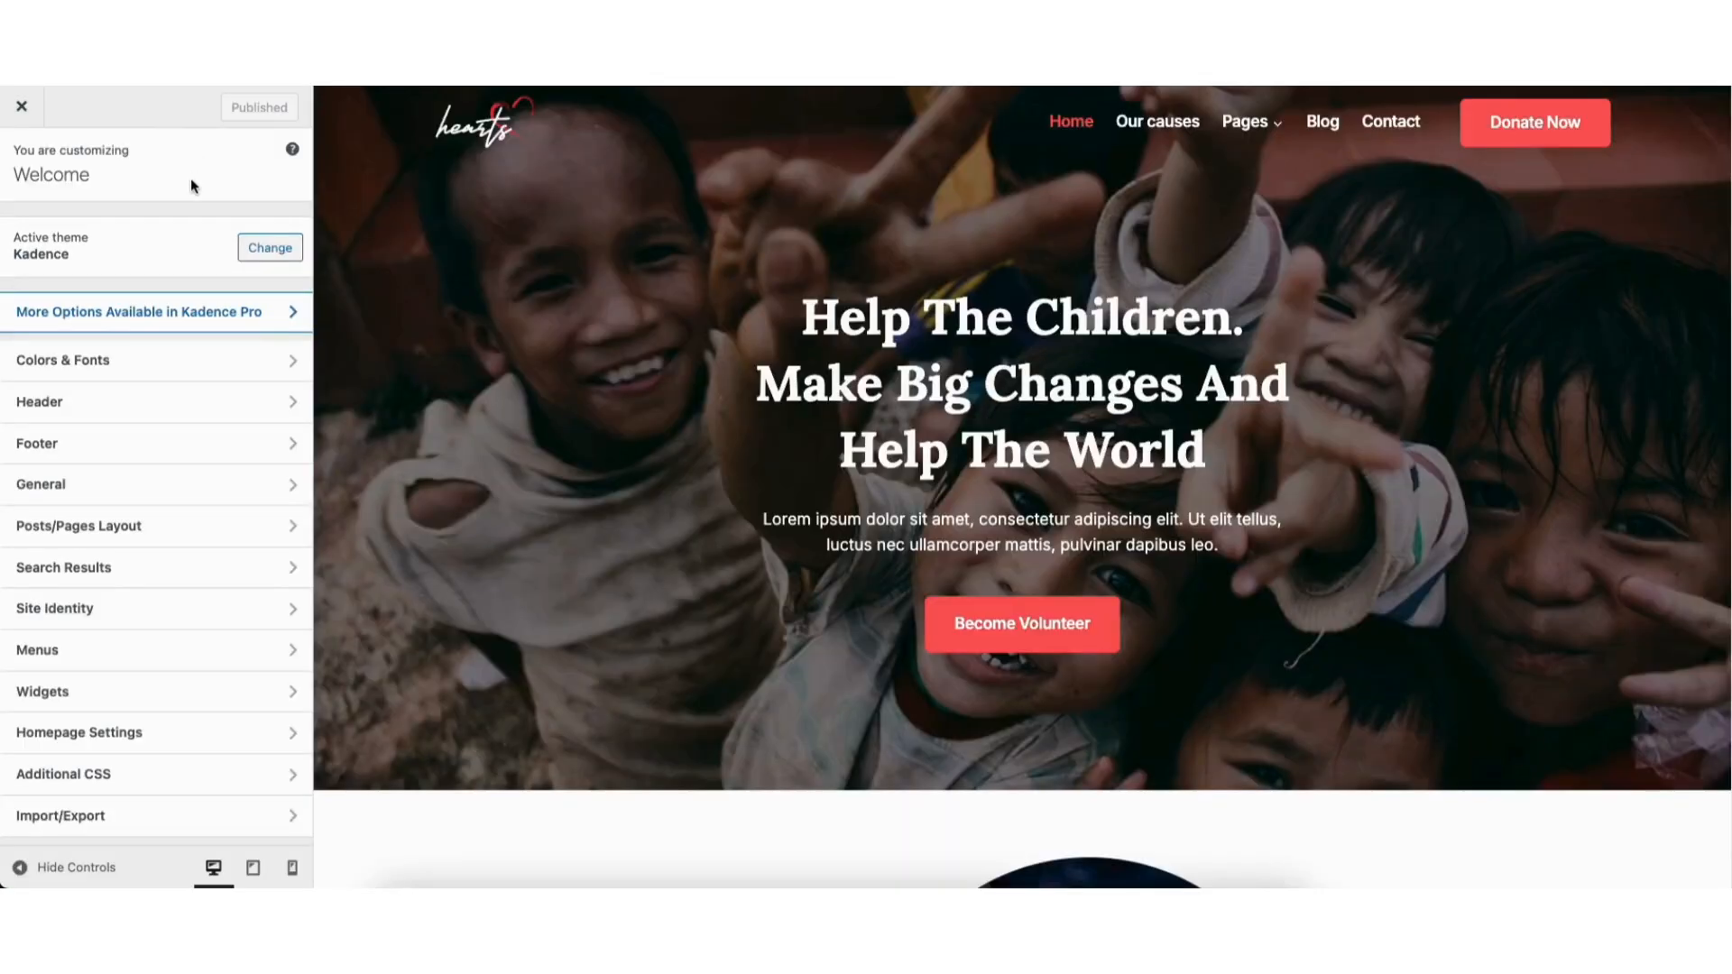
left_click(97, 360)
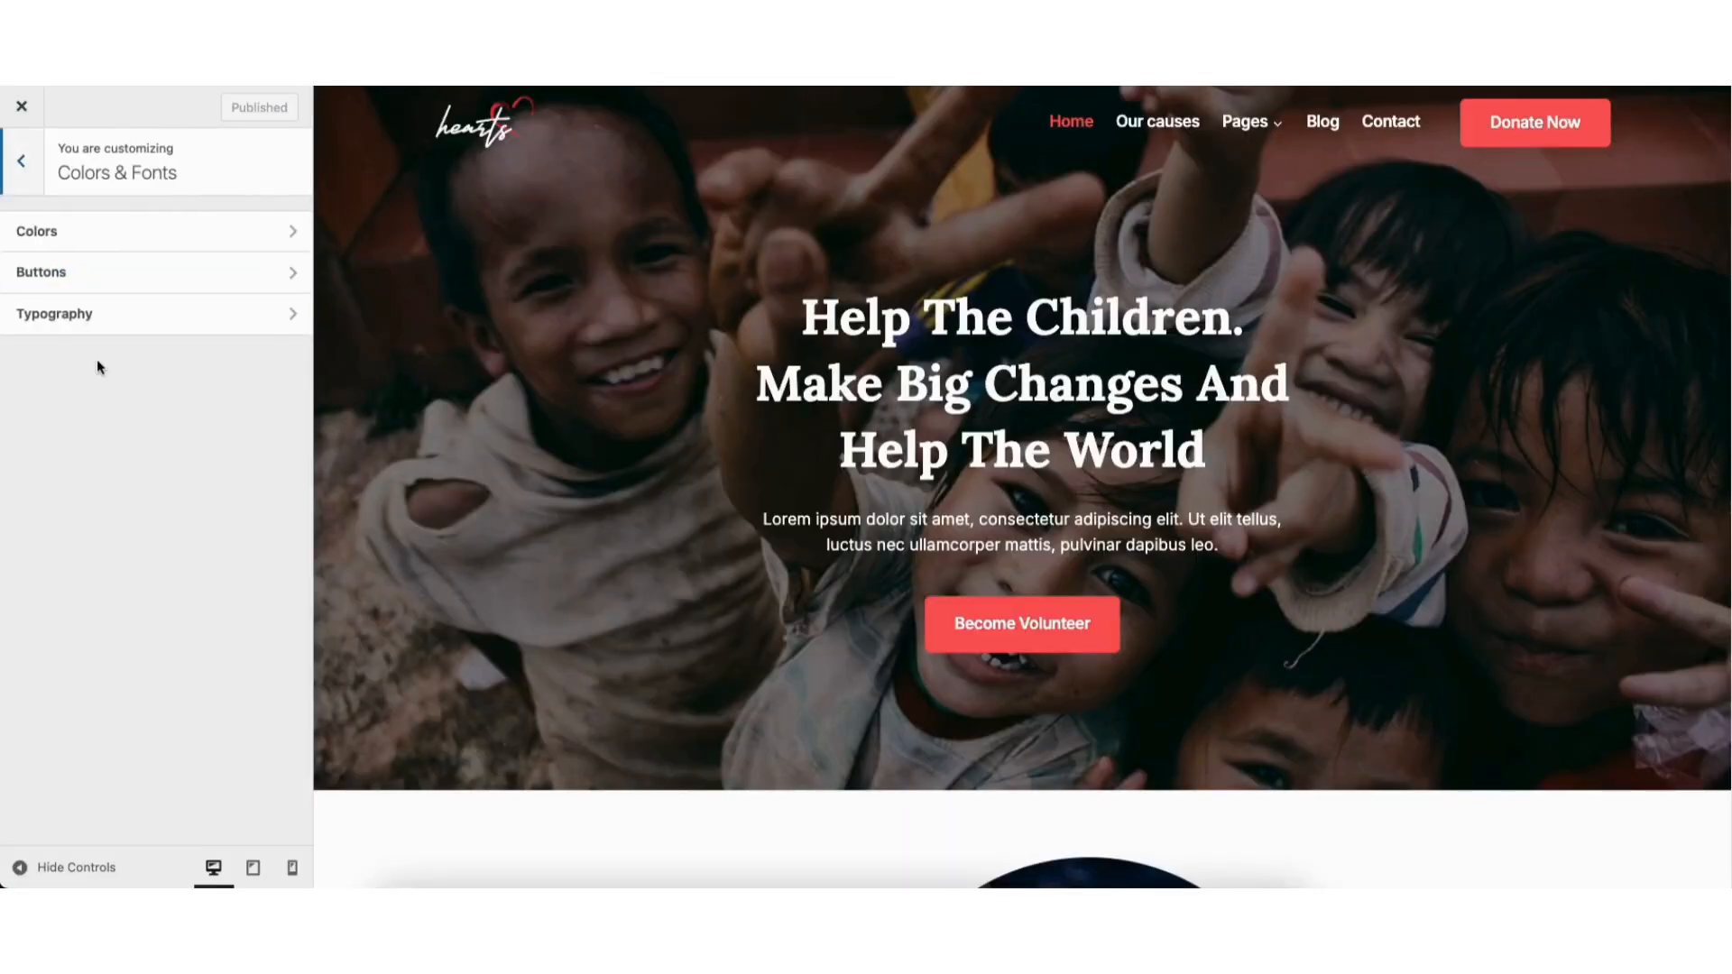
left_click(110, 232)
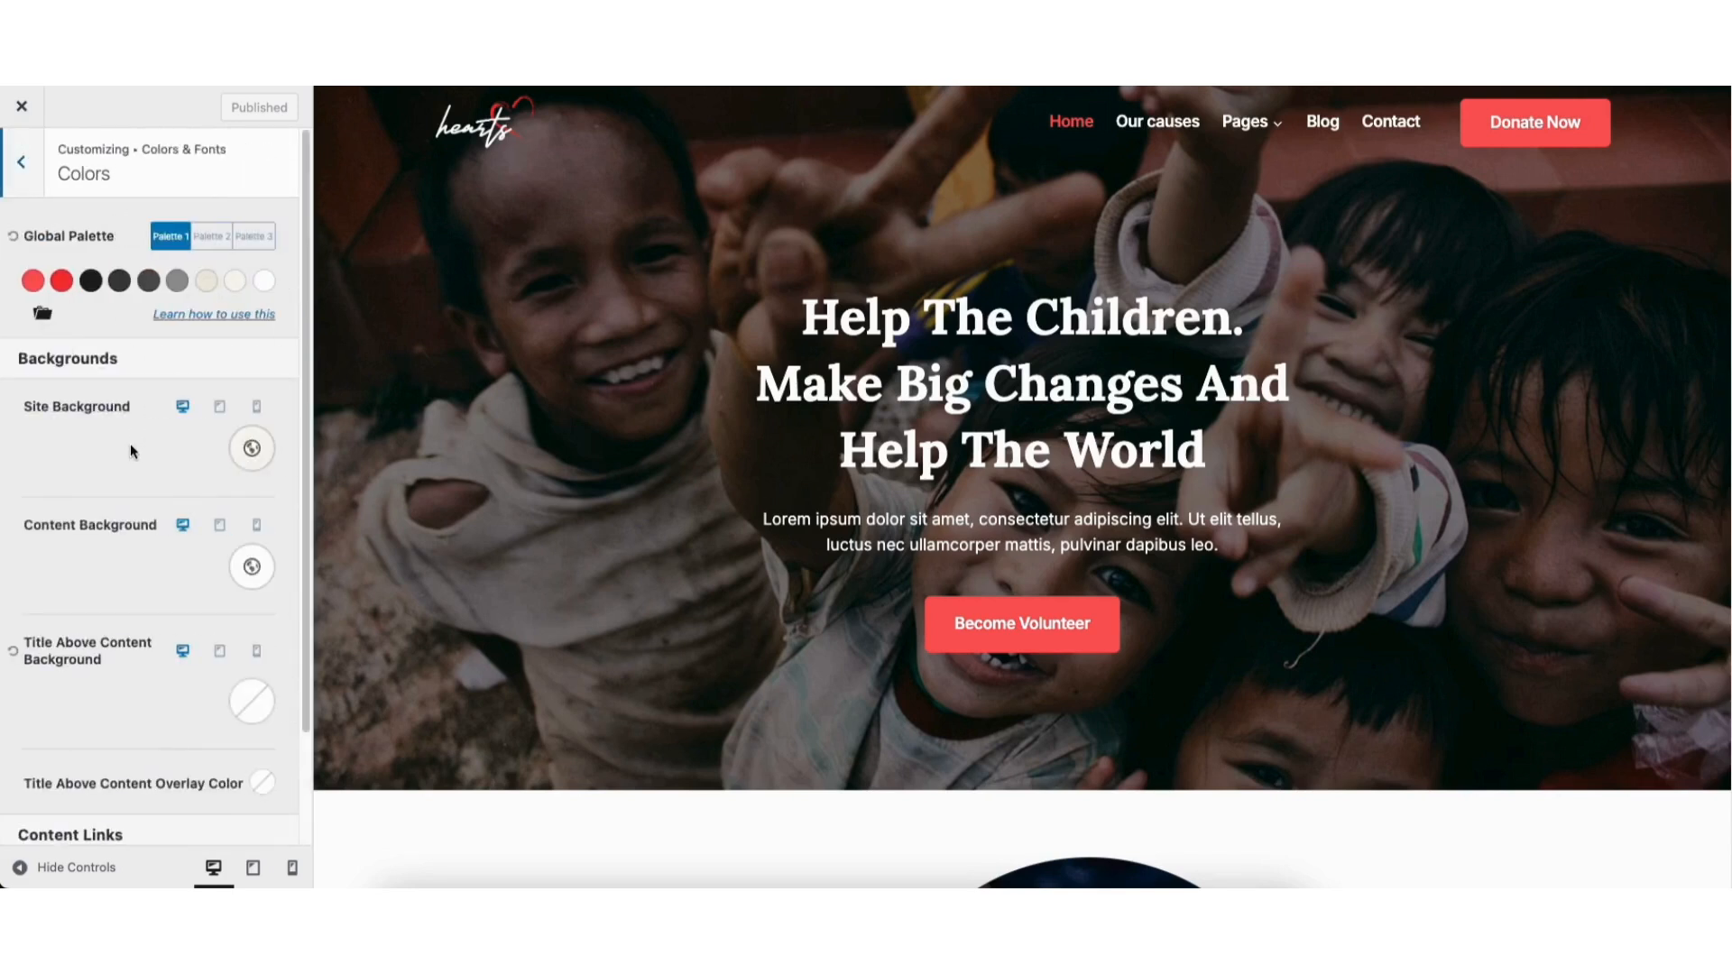
left_click(21, 162)
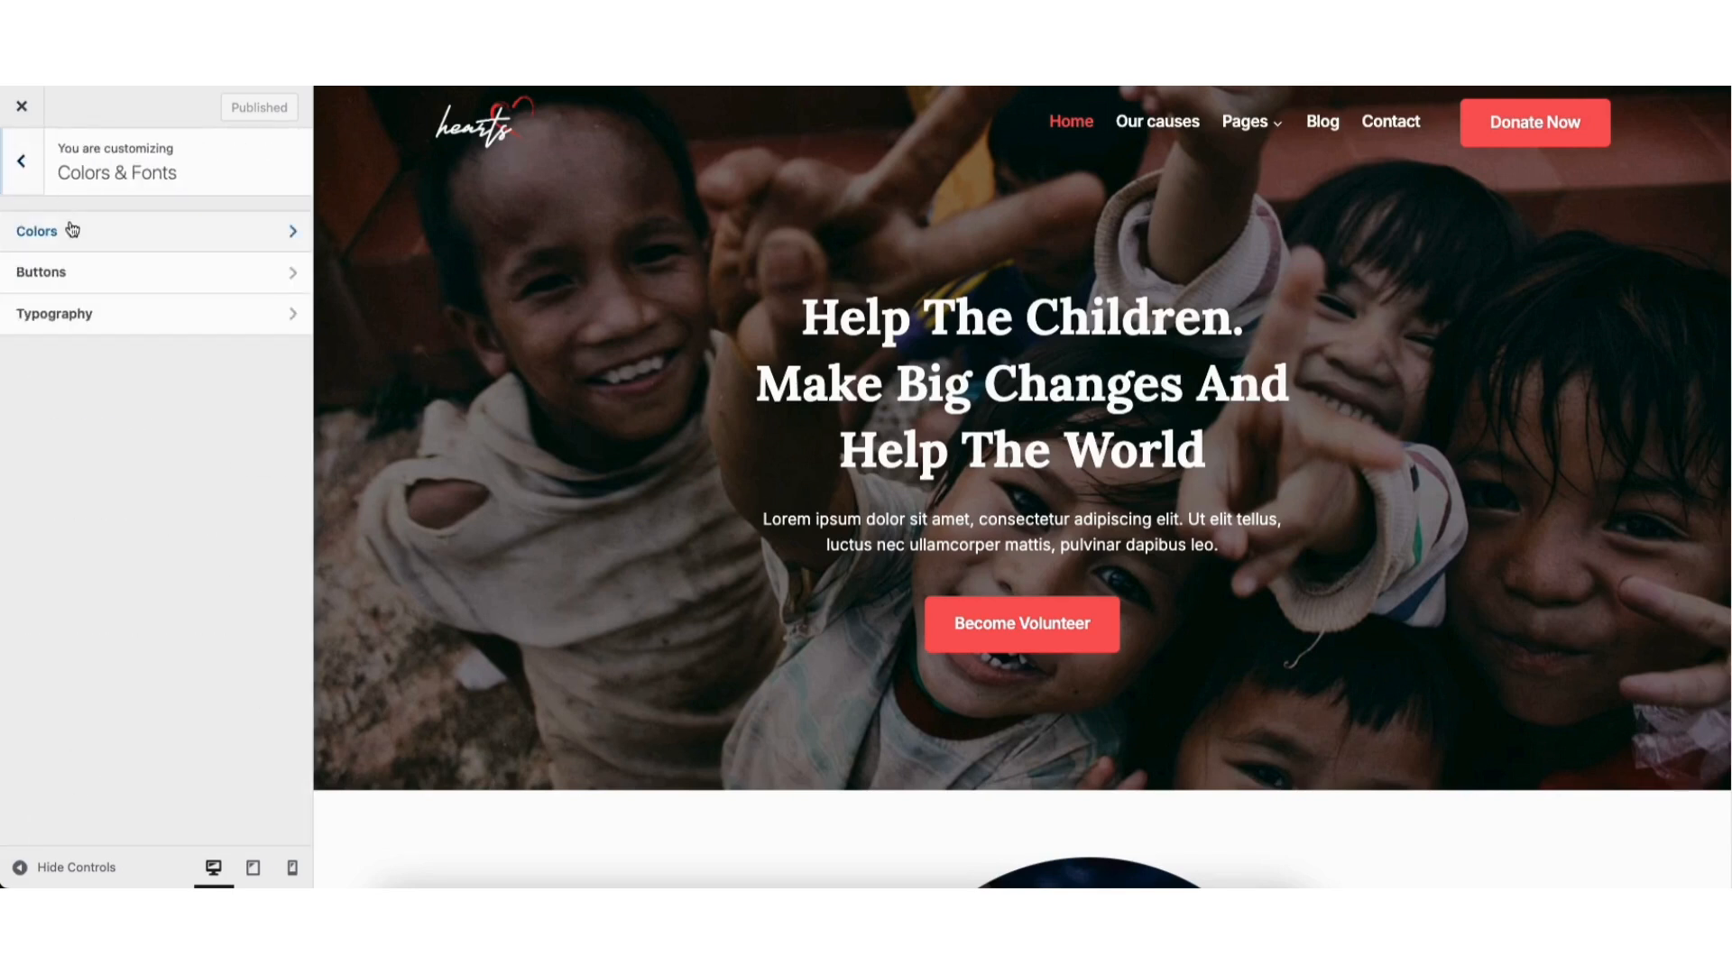
left_click(89, 272)
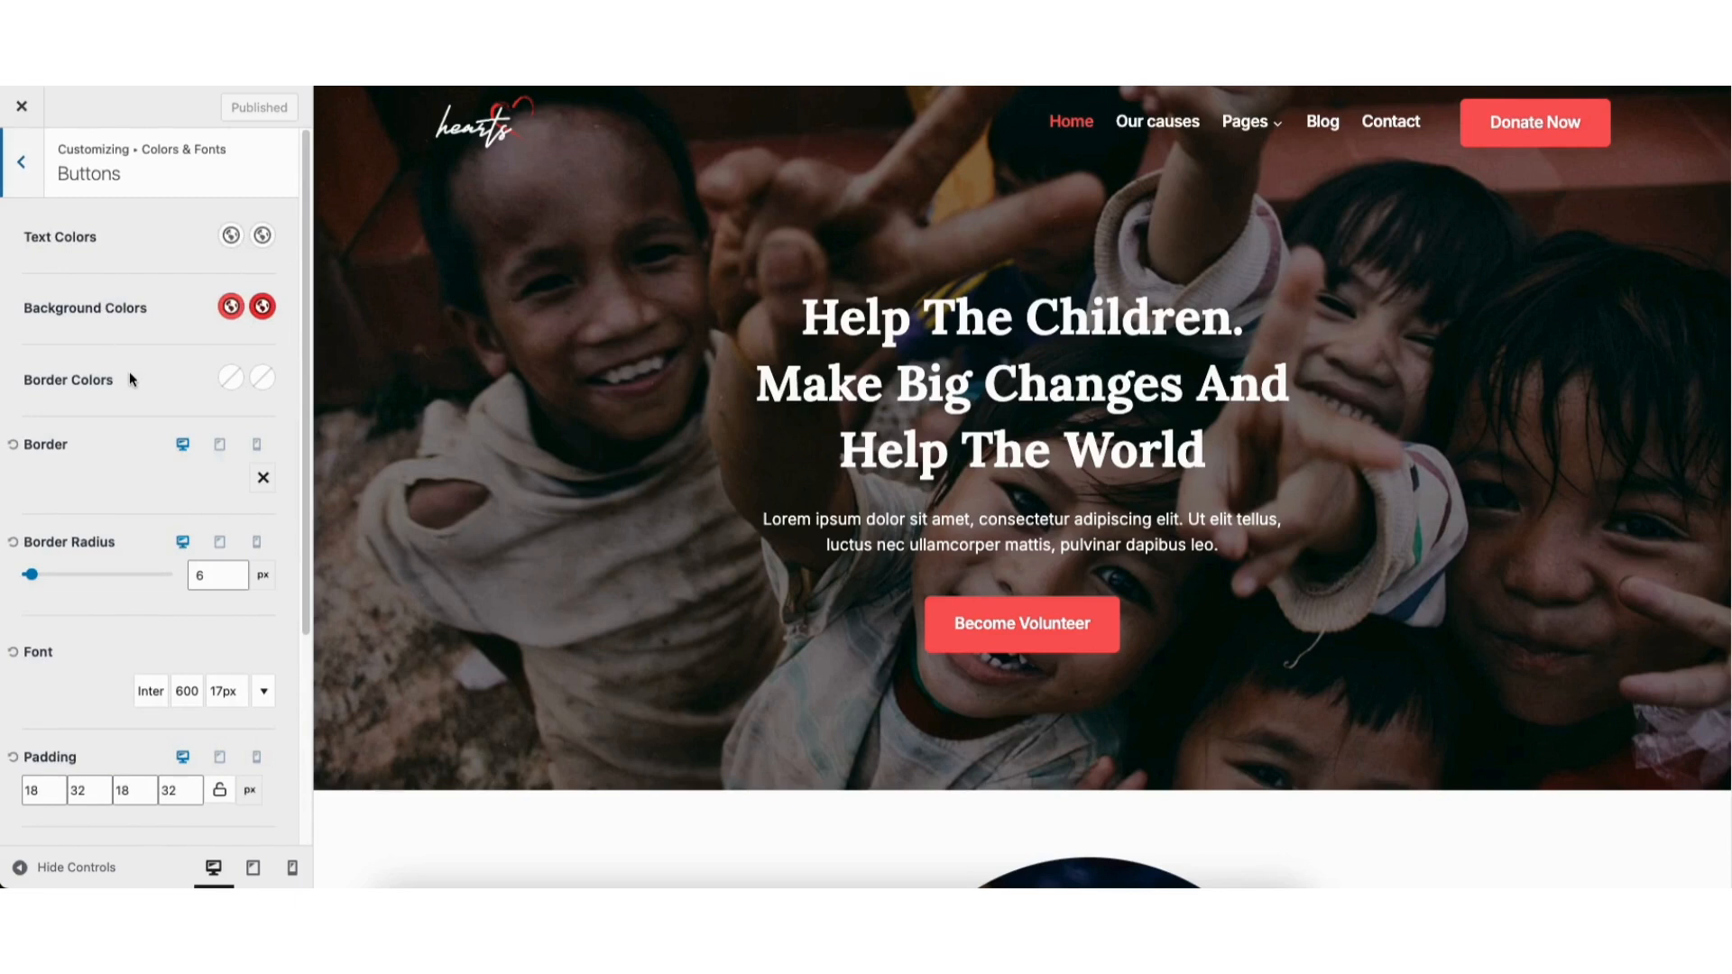
left_click(21, 161)
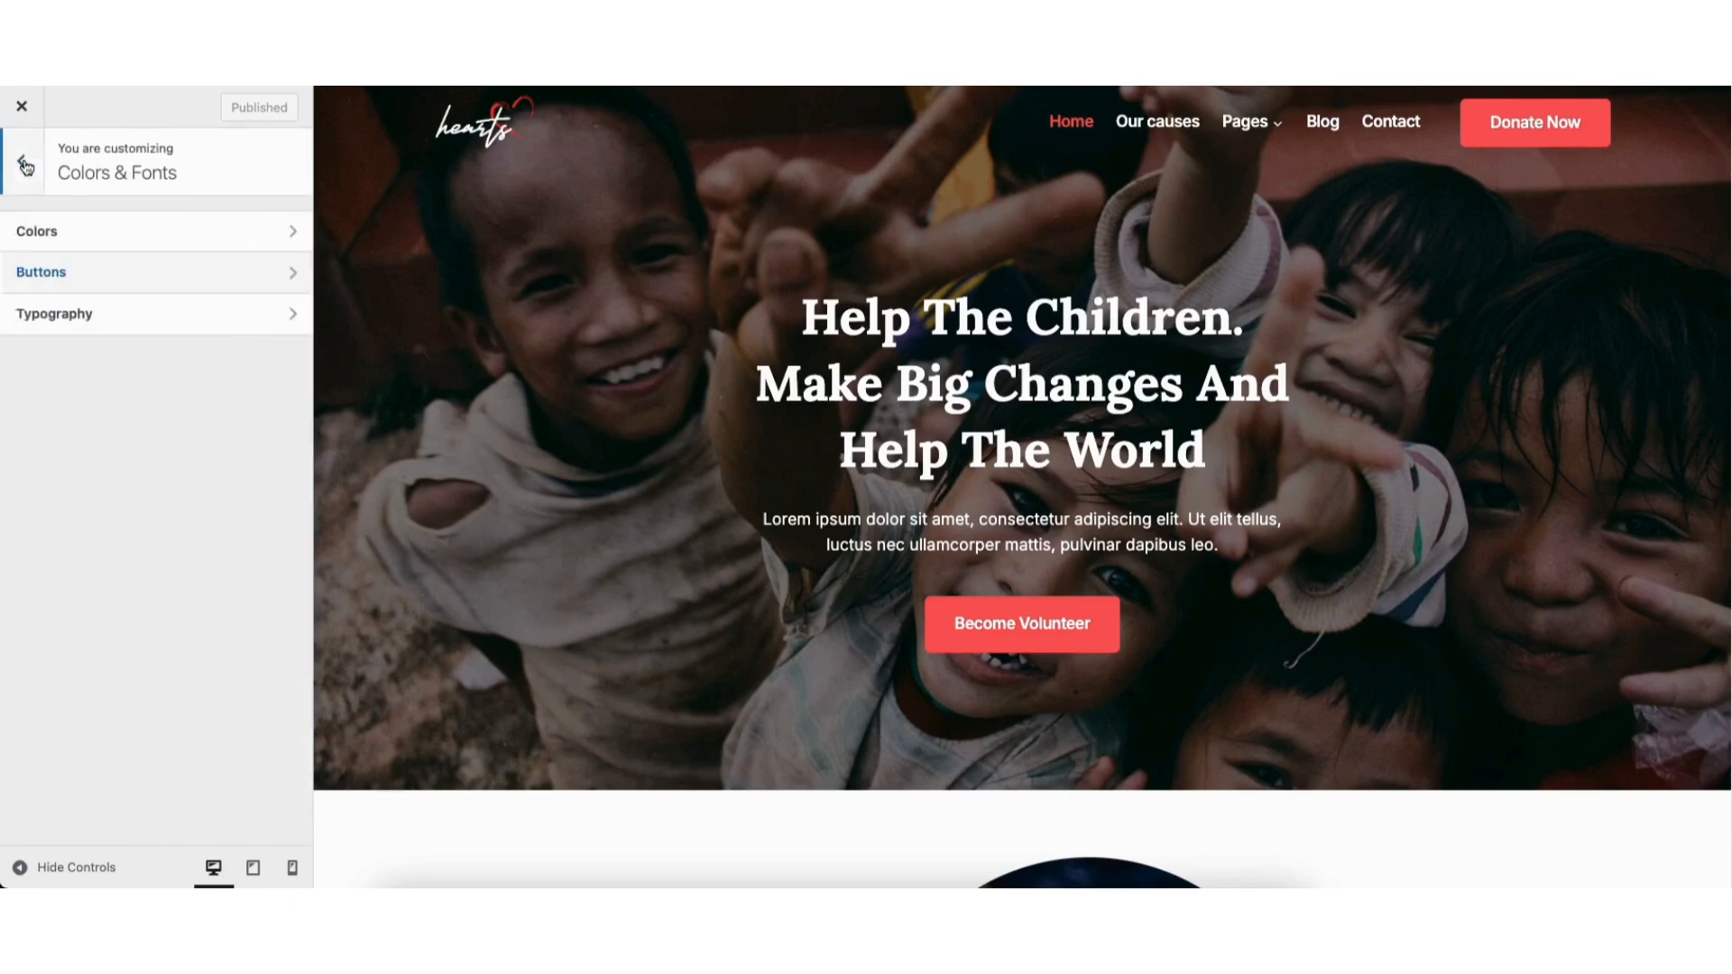
left_click(89, 317)
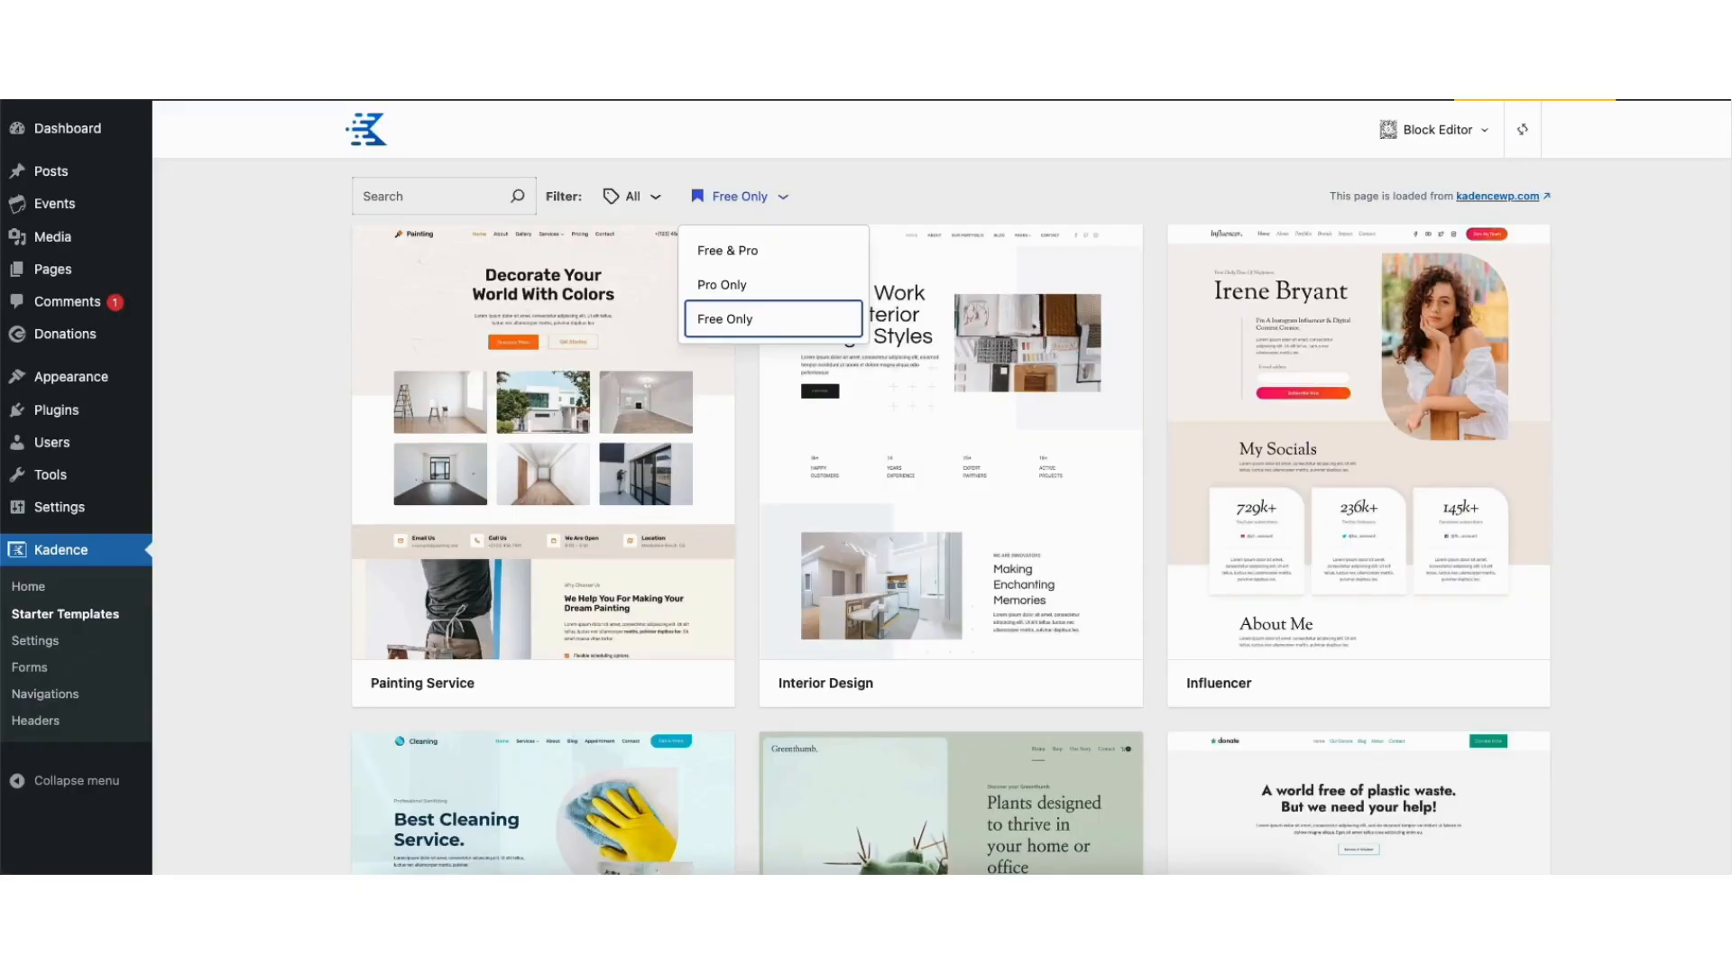
- Browse the Kadence starter templates filtered to Free Only
scroll(951, 524, "down", 6)
scroll(951, 523, "down", 3)
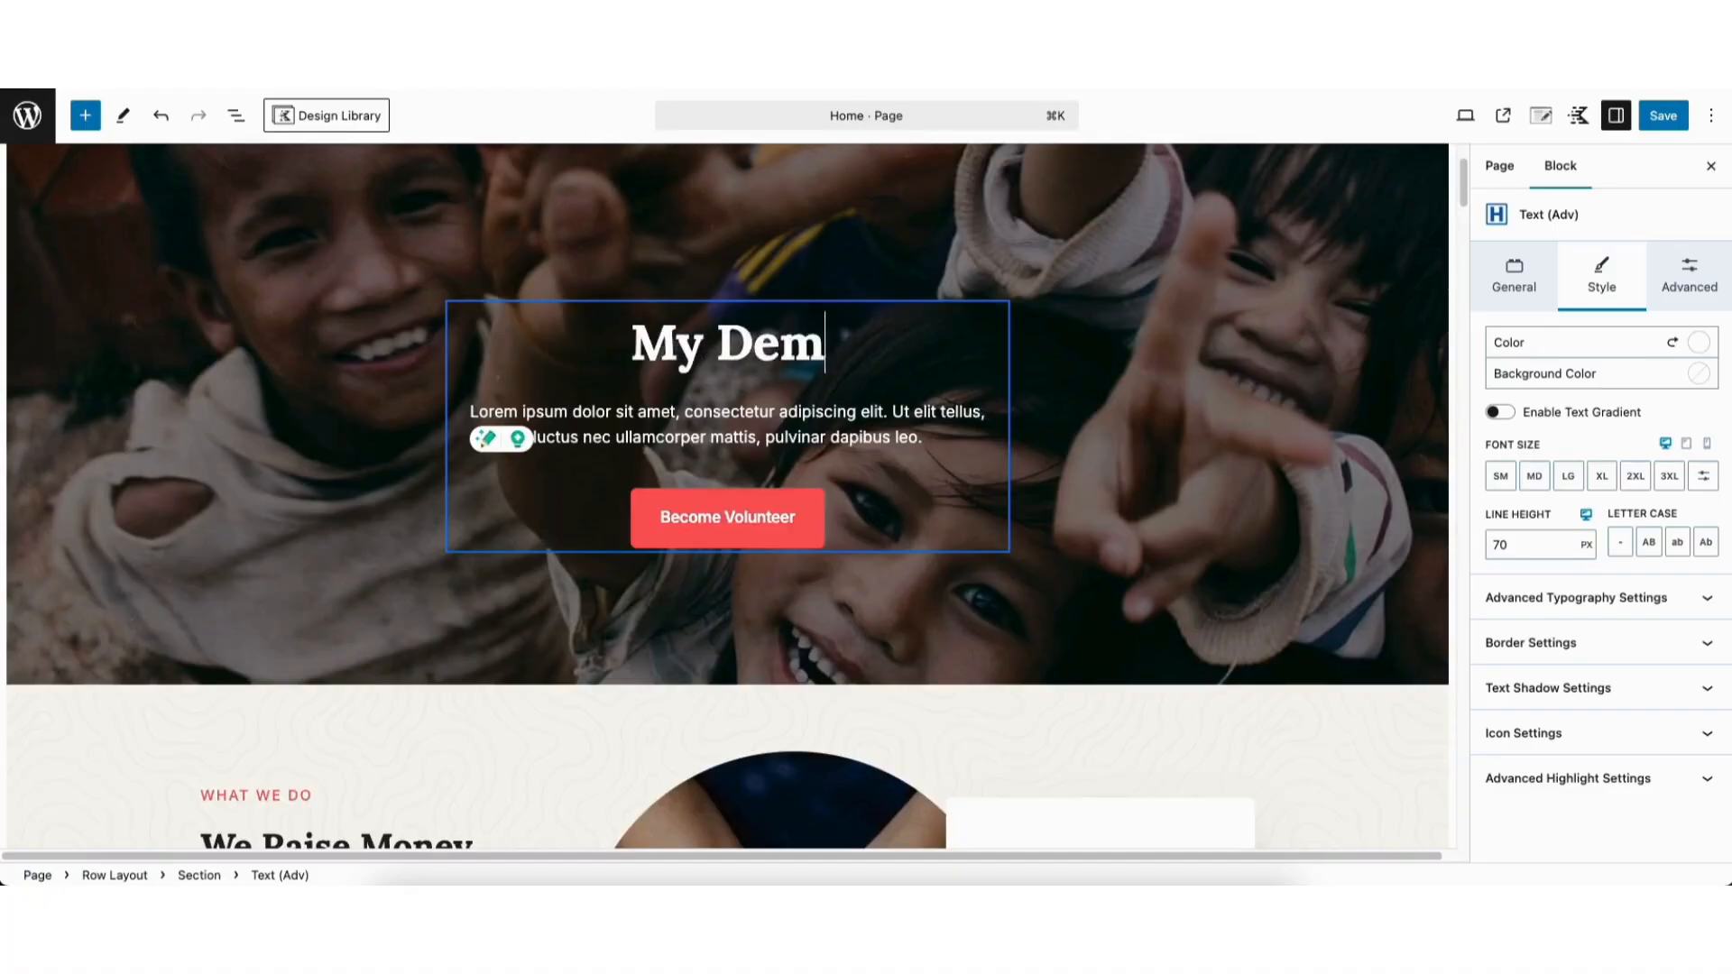
- Finish the Home page's hero heading as "My Demo Donation" and place a Text (Adv) block in the What We Do section
type("o Donation")
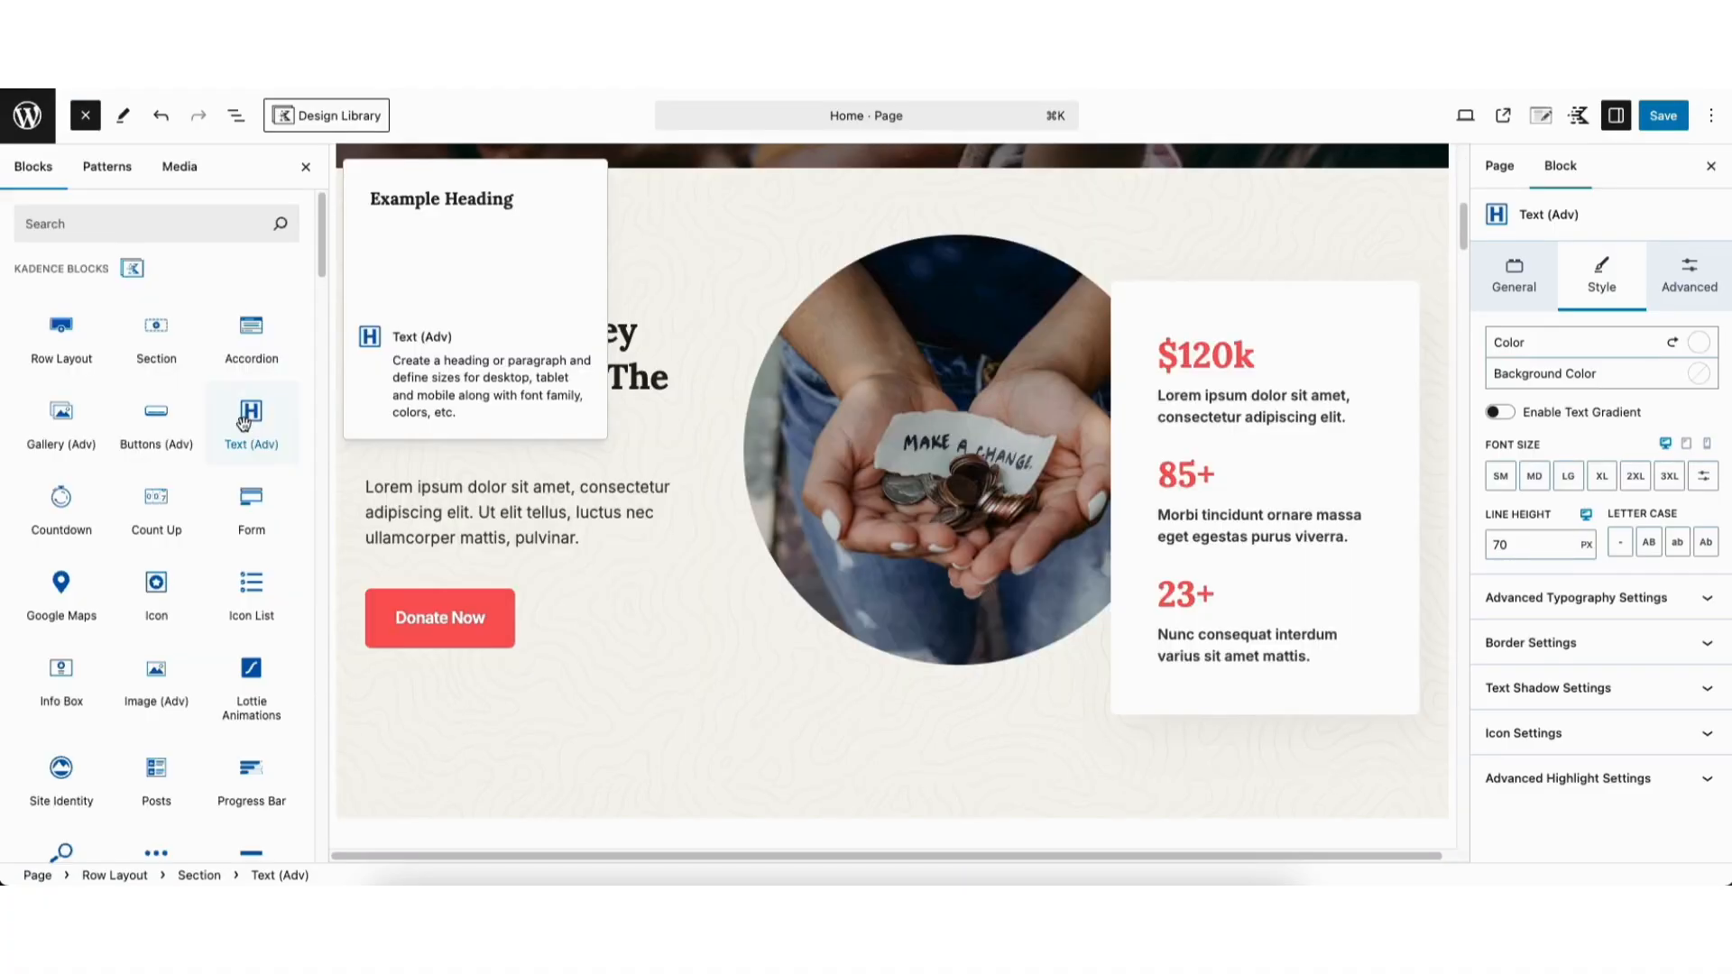
left_click_drag(243, 424, 457, 457)
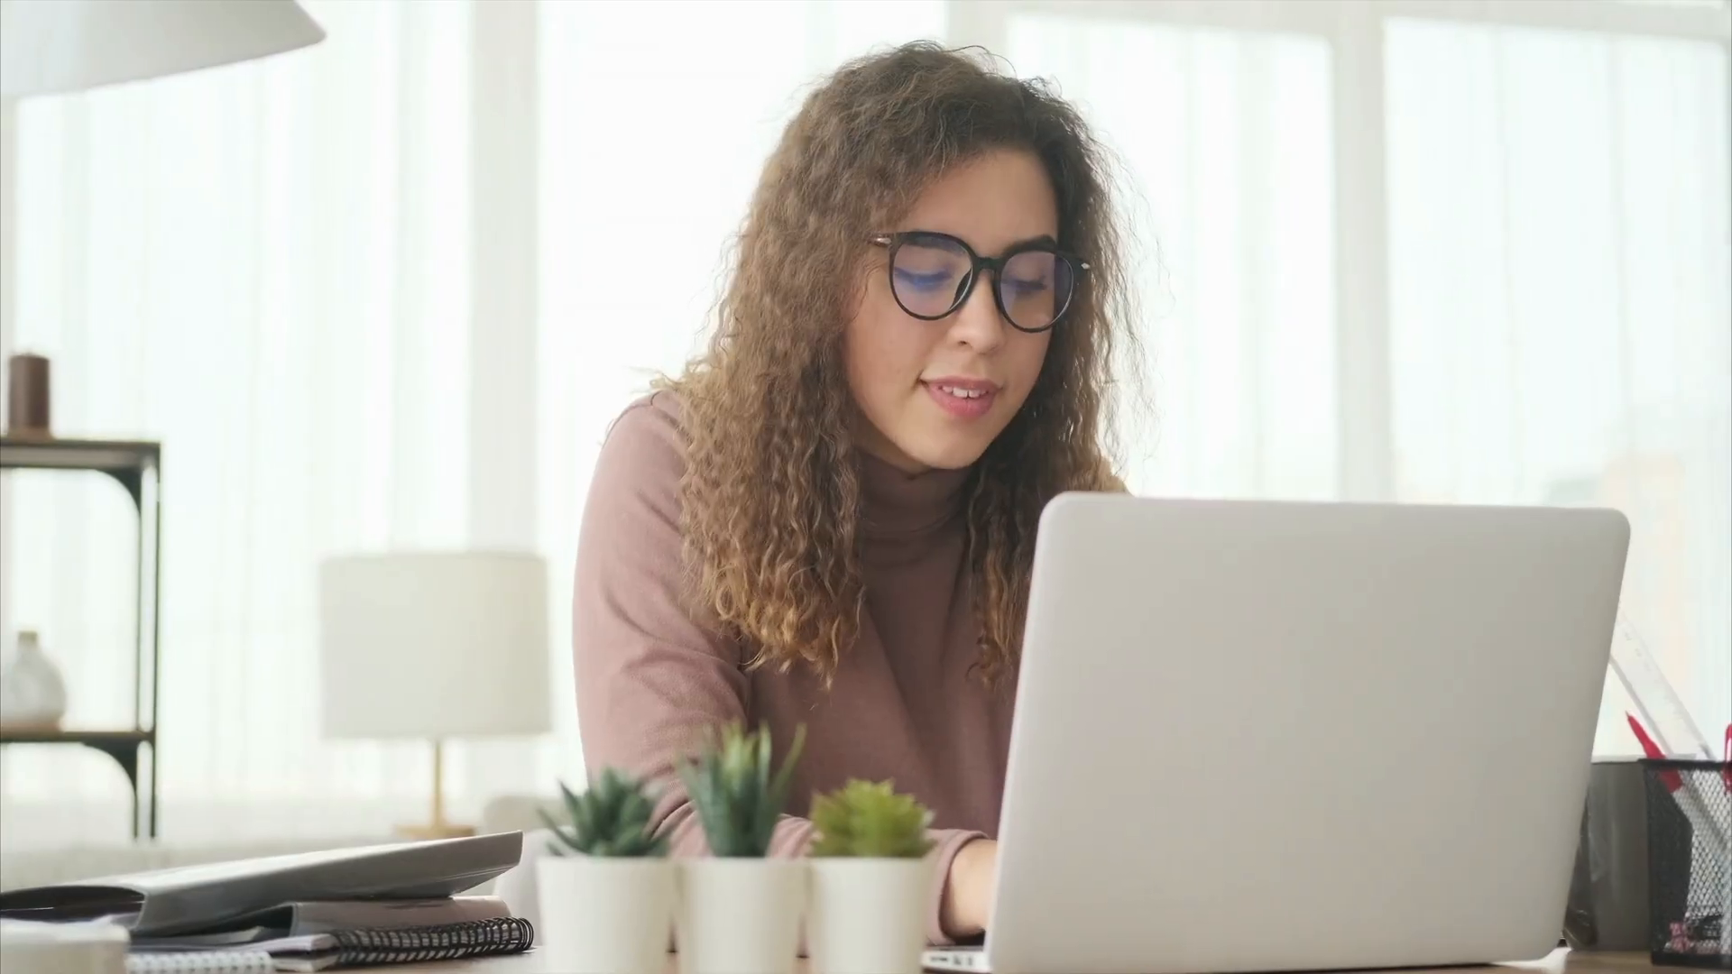